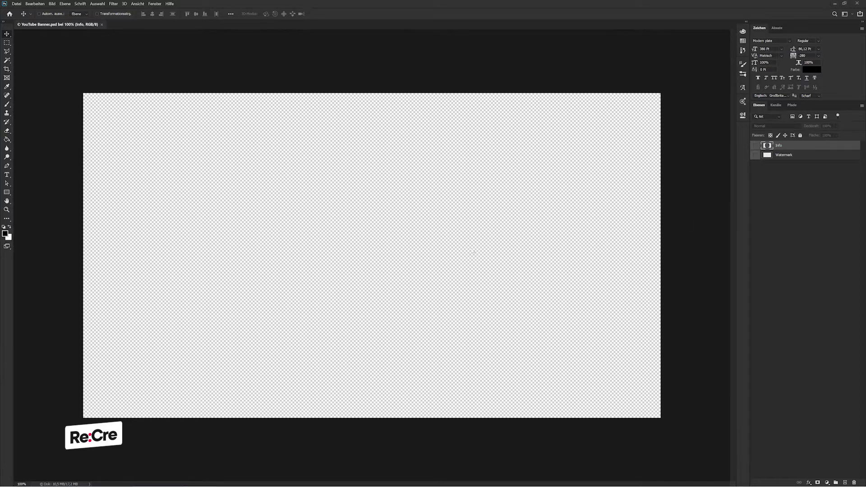
- Place the ghibli4 forest painting, scale it to fill the canvas and group it
left_click_drag(471, 249, 463, 245)
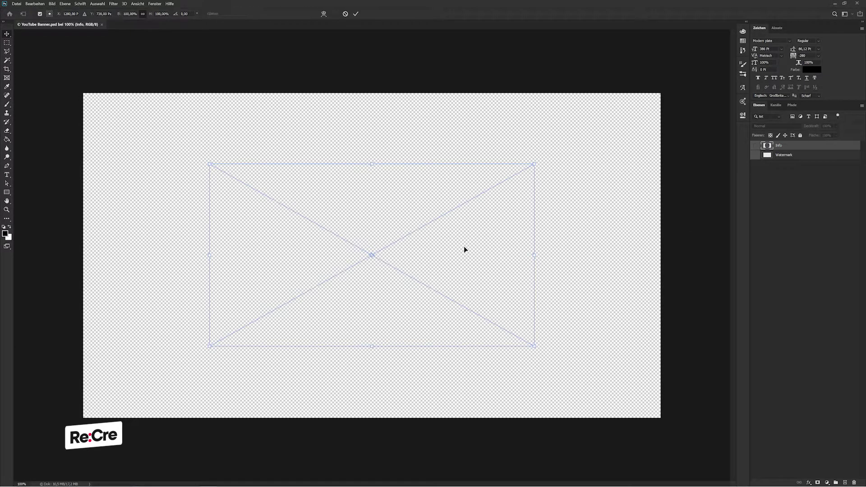
key("ctrl+t")
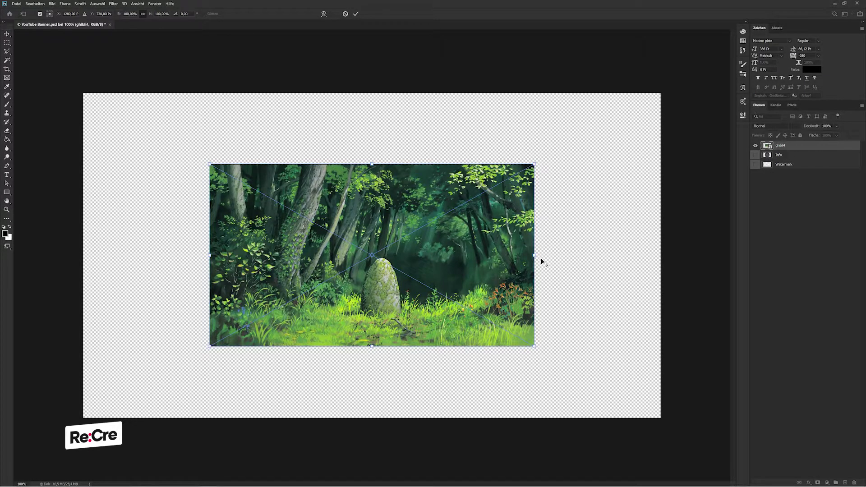
left_click_drag(534, 255, 661, 240)
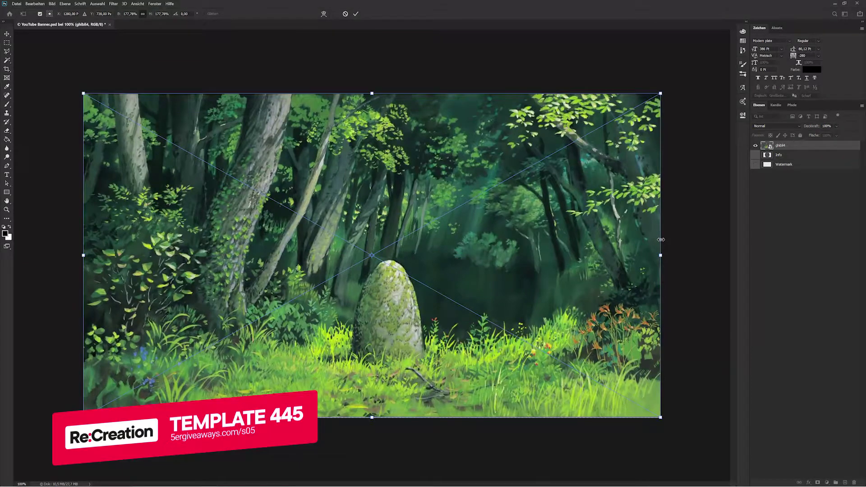
key("Return")
key("ctrl+semicolon")
key("ctrl+g")
- Select the top and bottom bands, invert, and mask the group to the middle strip
key("m")
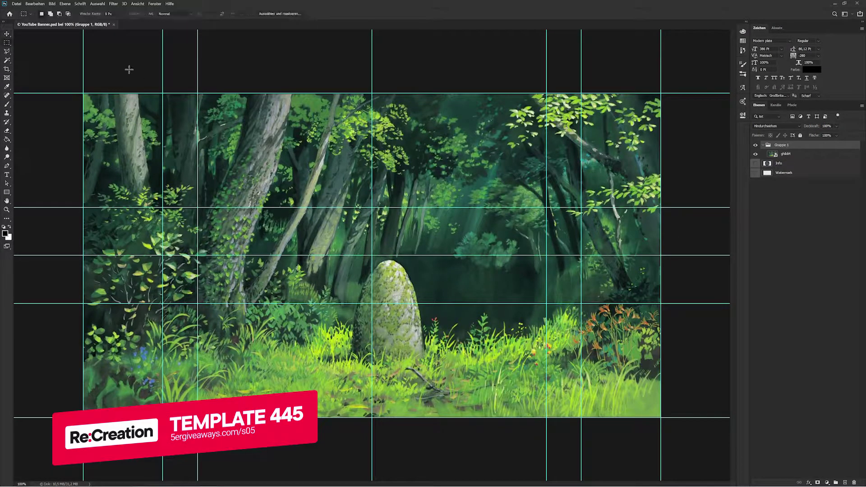
left_click_drag(83, 94, 663, 208)
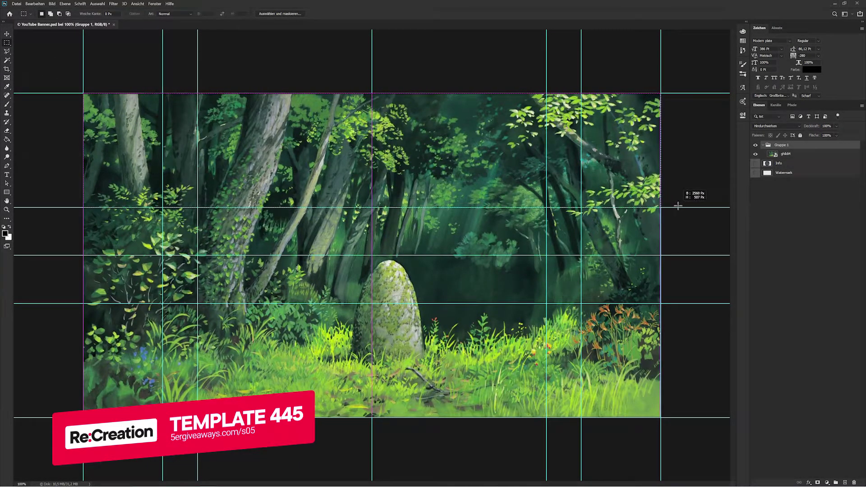
left_click_drag(660, 417, 83, 304)
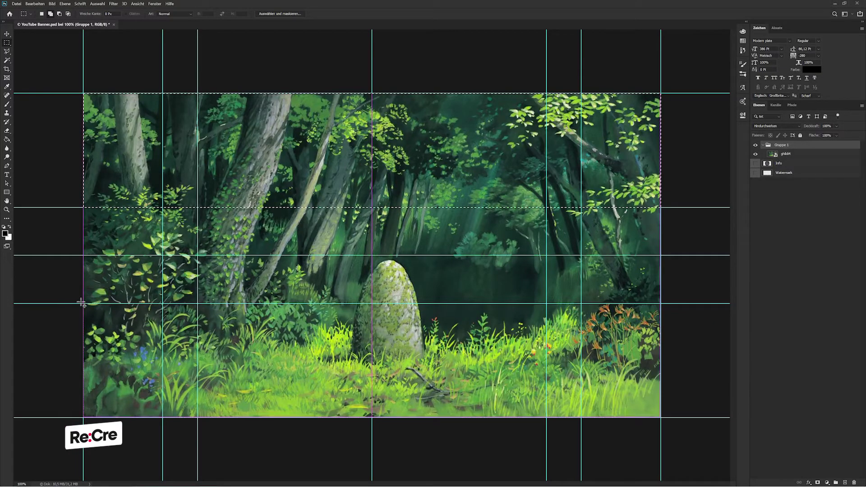
right_click(195, 233)
left_click(202, 240)
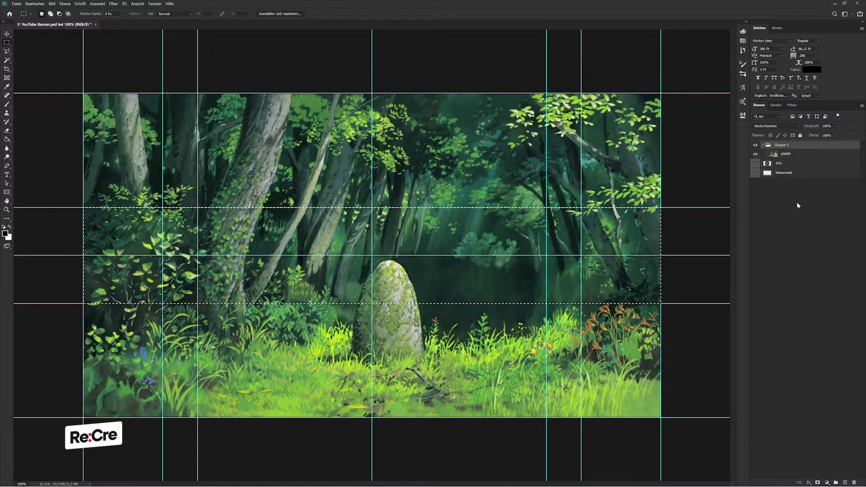
left_click(821, 483)
- Nudge the forest layer upward inside the band
key("v")
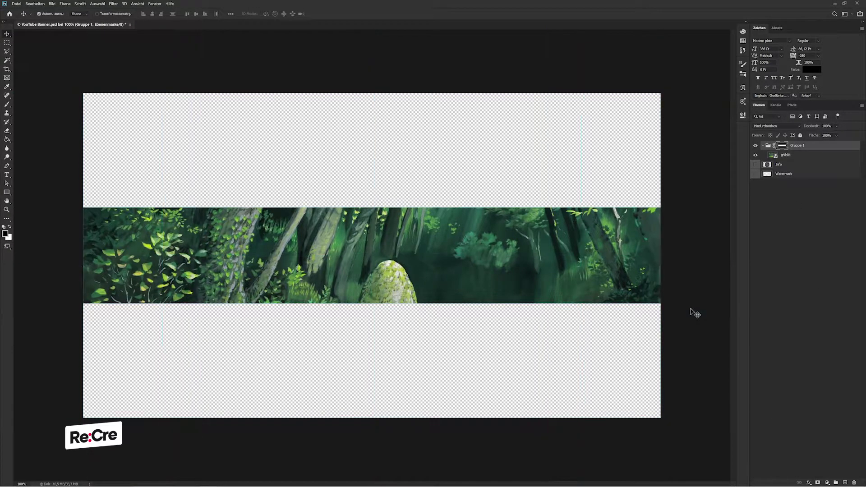
left_click(787, 155)
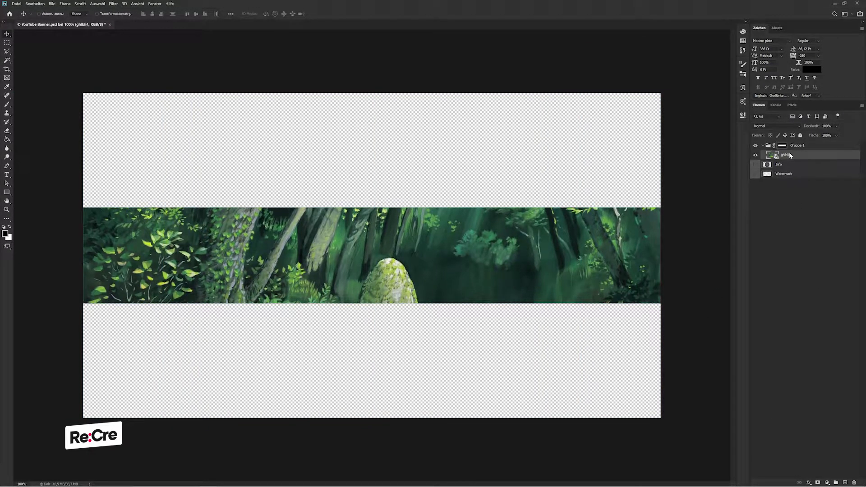
key("shift+Up")
key("shift+Up")
key("shift+Up")
key("shift+Up")
key("shift+Up")
key("shift+Up")
key("shift+Up")
key("shift+Up")
key("shift+Up")
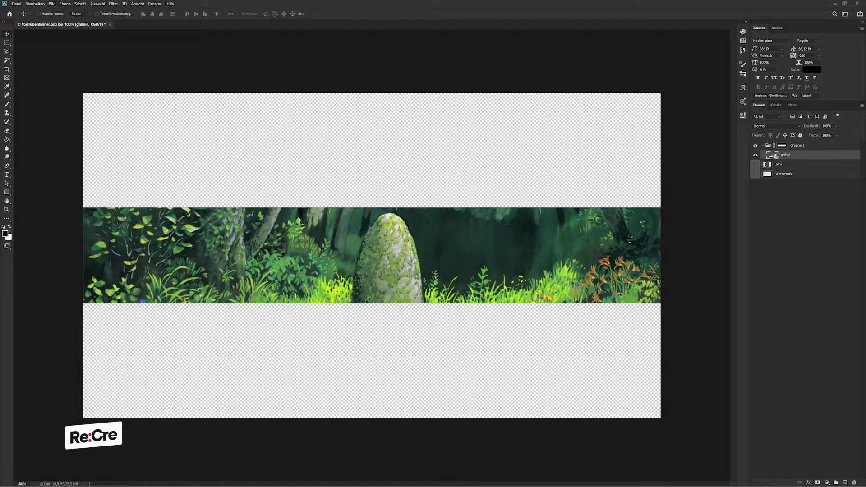
- Place the ghibli2 train-scene image enlarged to 150% on the banner's left
left_click_drag(441, 246, 449, 239)
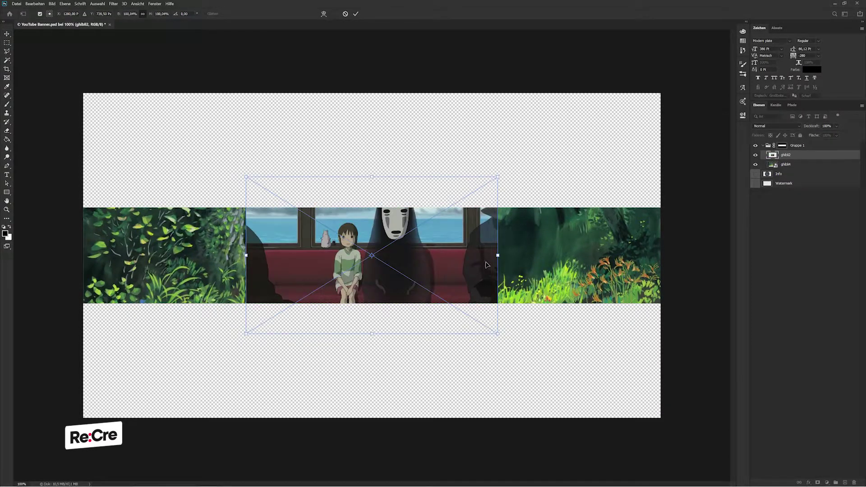
mouse_move(498, 255)
left_mouse_down()
mouse_move(561, 255)
mouse_move(311, 287)
left_mouse_up()
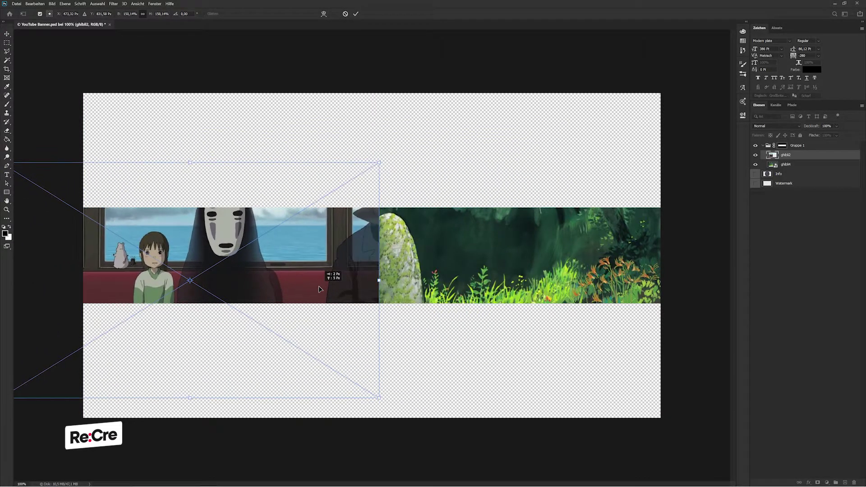
left_click_drag(312, 288, 323, 289)
key("Return")
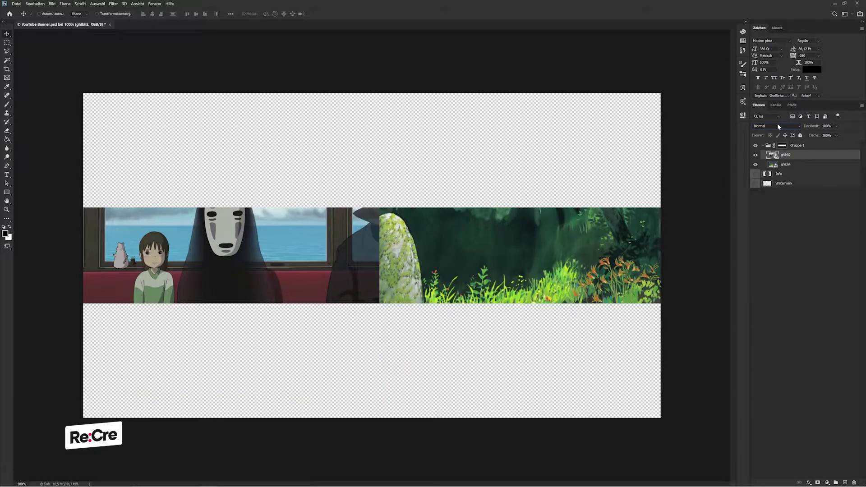
- Set the train-scene layer to Lighten (Aufhellen) blending and add a layer mask
scroll(778, 126, "down", 1)
scroll(778, 125, "down", 2)
scroll(777, 126, "down", 1)
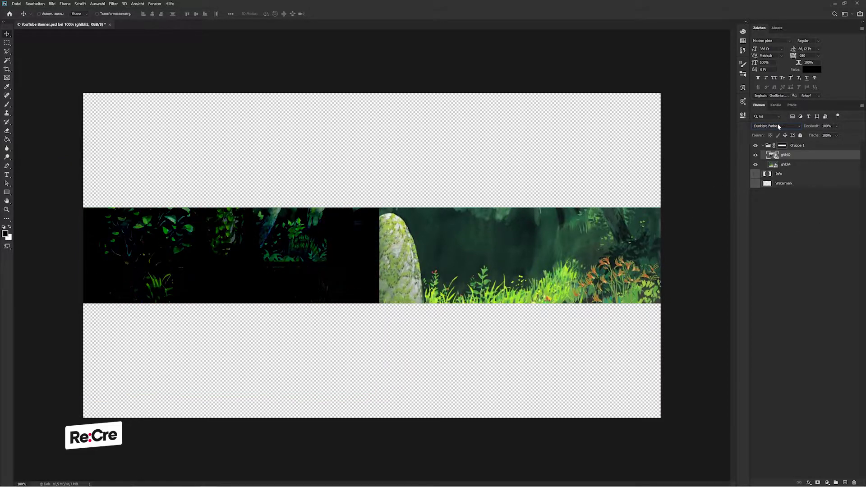
scroll(778, 125, "down", 1)
scroll(778, 126, "down", 1)
scroll(777, 126, "down", 1)
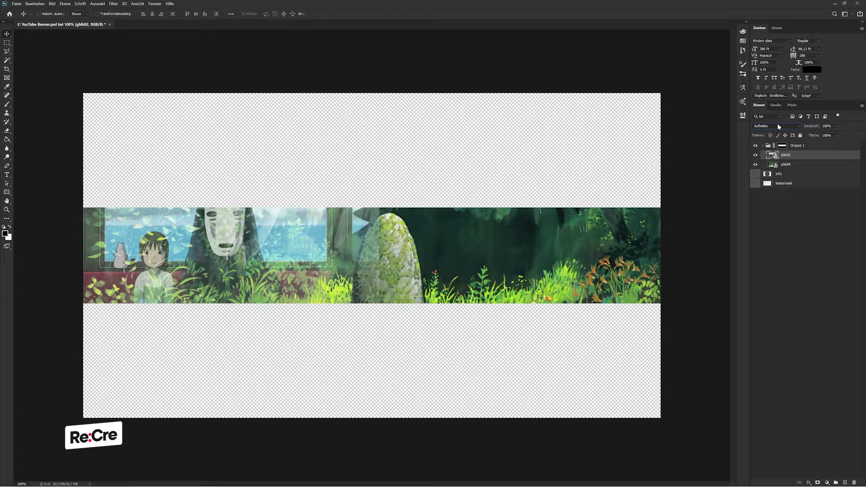
scroll(777, 125, "up", 1)
left_click(762, 207)
left_click(785, 158)
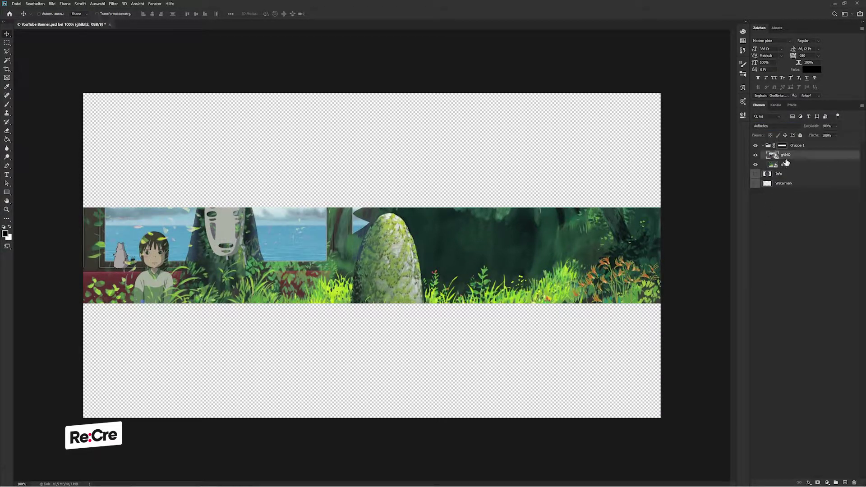
left_click(818, 483)
- Paint the ghibli2 mask with a large soft round brush at 18% to soften the edge near the stone
key("b")
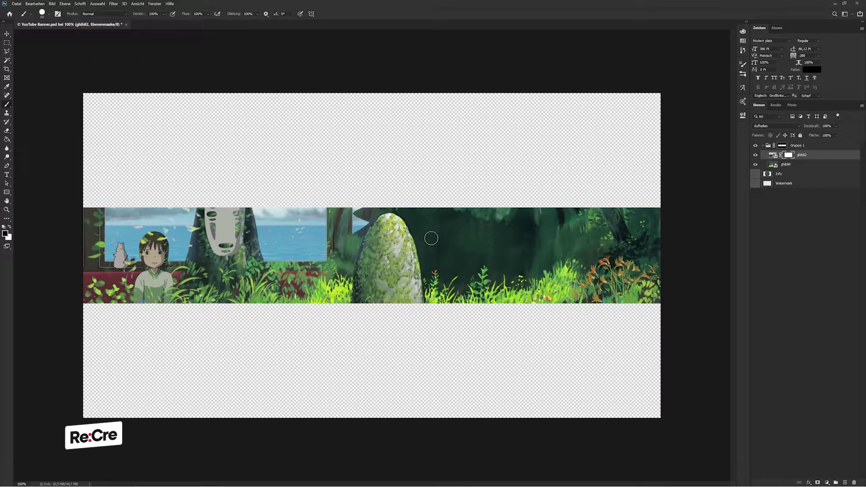
key("v")
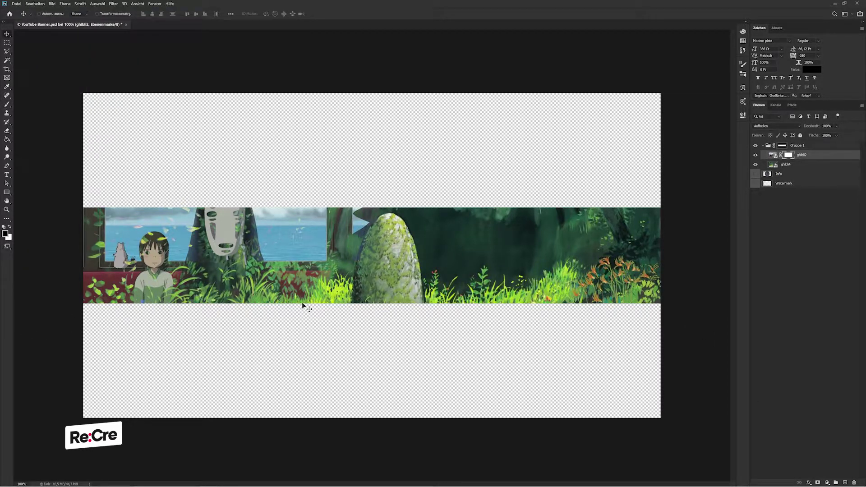
key("b")
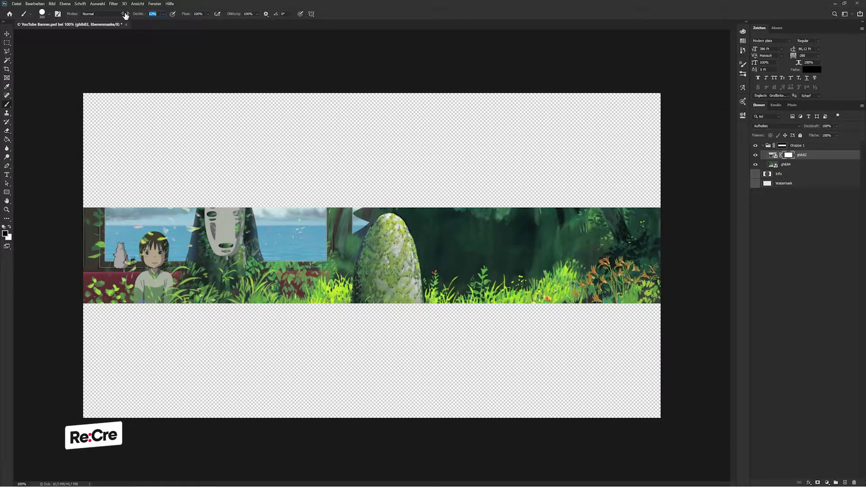
type("18")
right_click(301, 92)
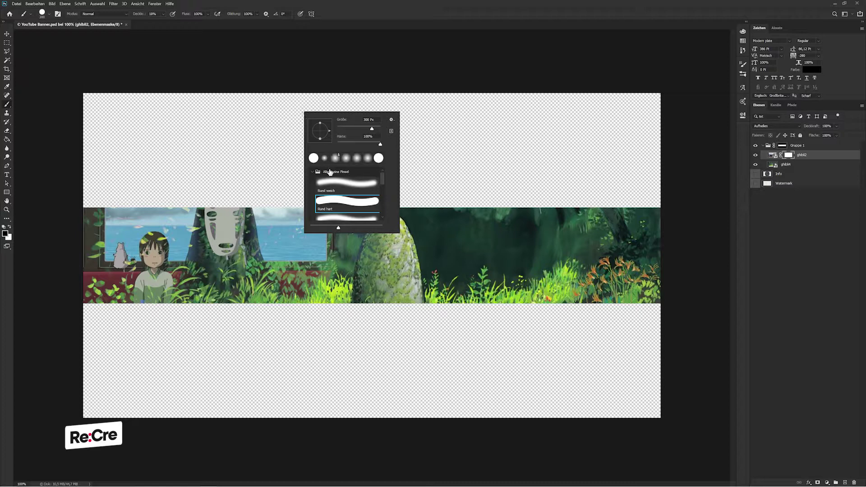
double_click(352, 185)
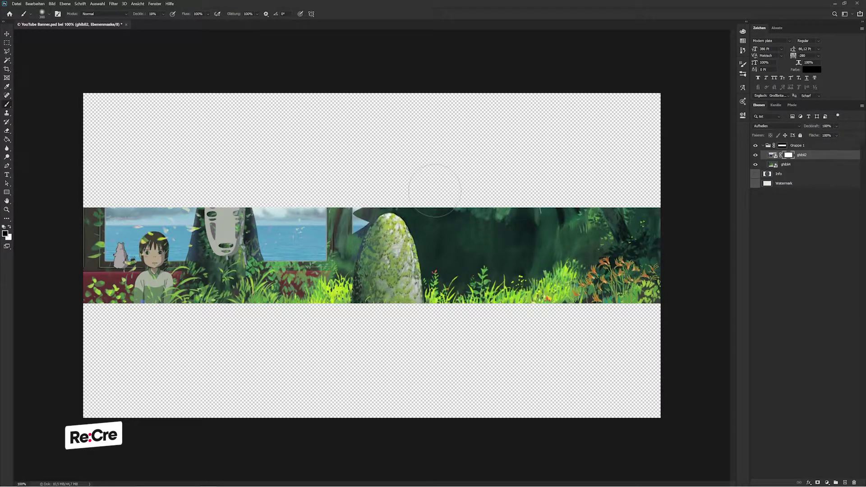
left_click(756, 165)
left_click(756, 166)
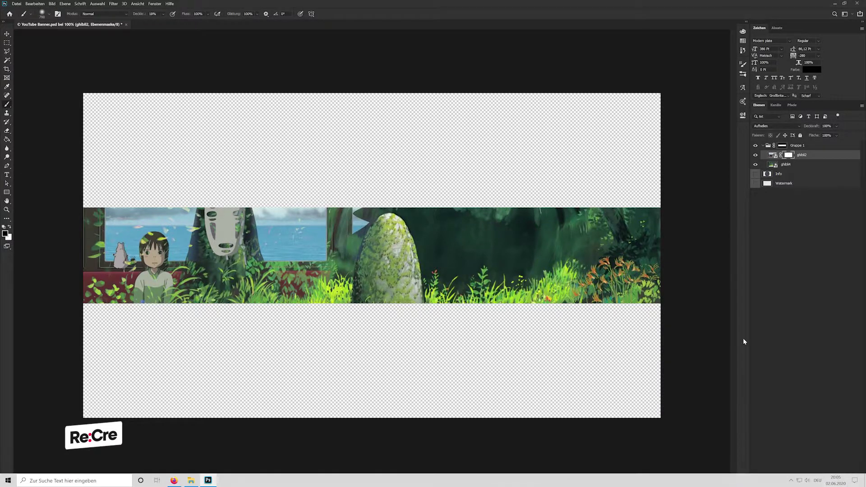
key("bracketright")
key("bracketright")
key("bracketright")
left_click_drag(392, 211, 369, 289)
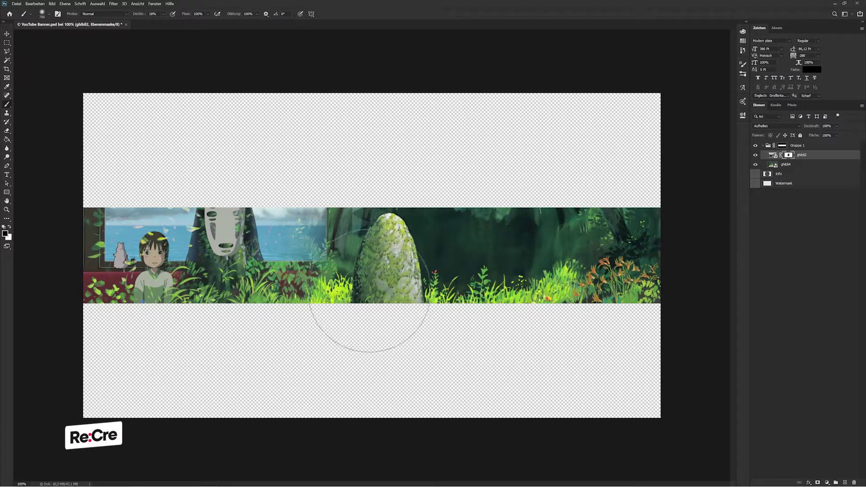
left_click_drag(369, 289, 410, 229)
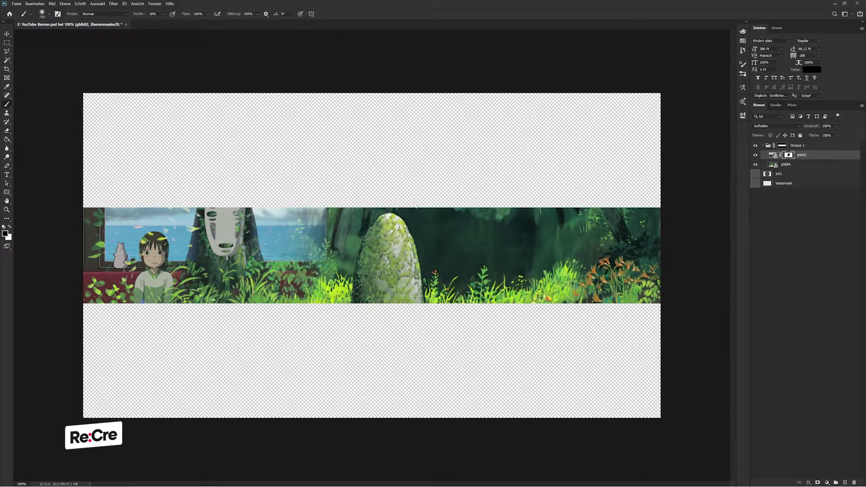
- Set the train-scene layer to 75% opacity and shift it slightly left
key("v")
left_click(770, 155)
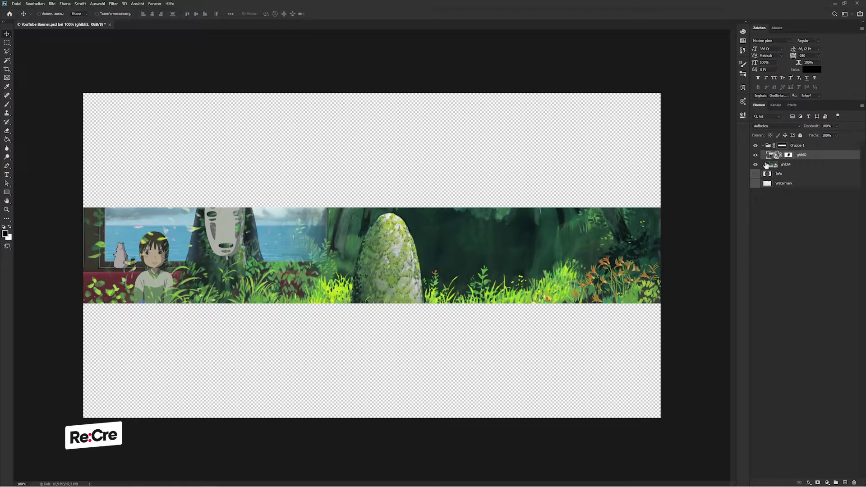
key("7")
key("5")
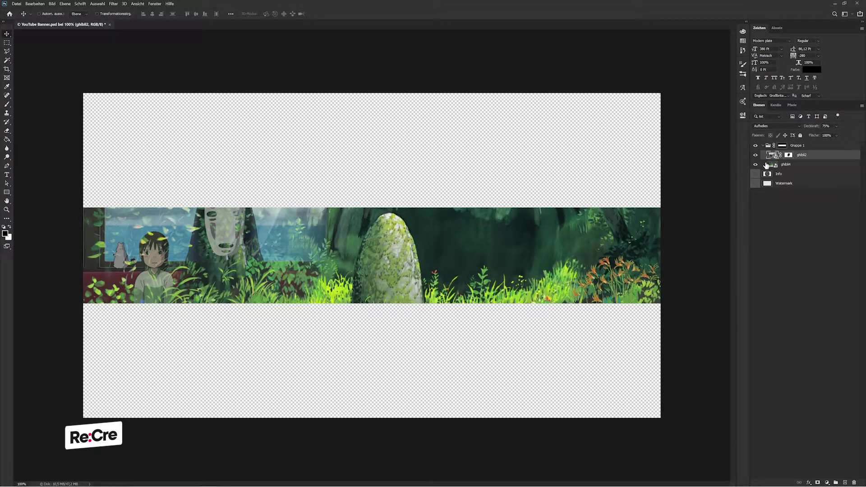
left_click_drag(369, 248, 361, 248)
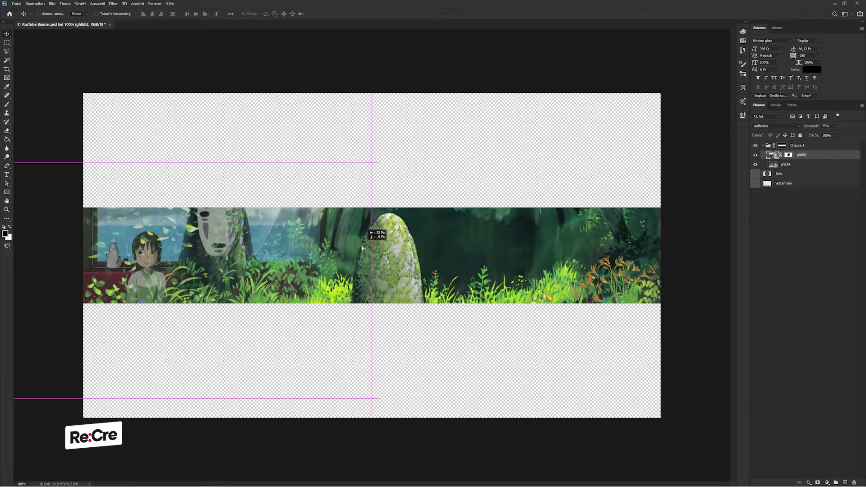
left_click(381, 246)
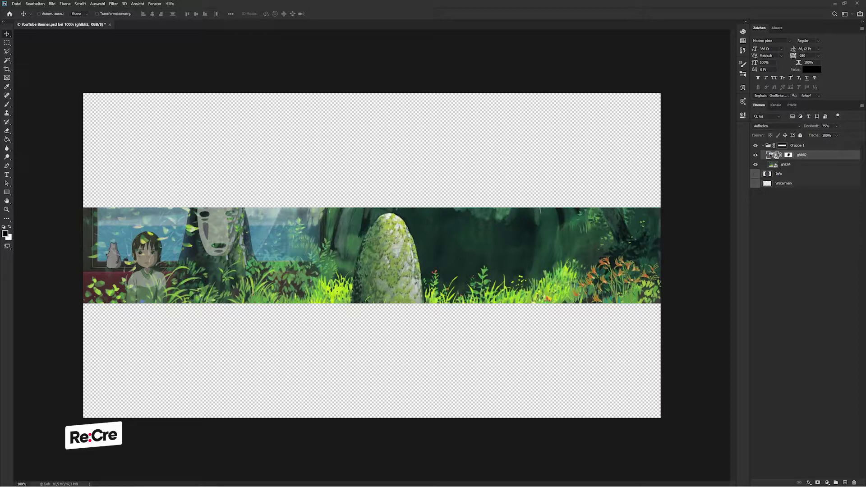
- Place the ghibli1 Totoro image, enlarge it and slide it against the forest on the right
left_click_drag(712, 218, 613, 232)
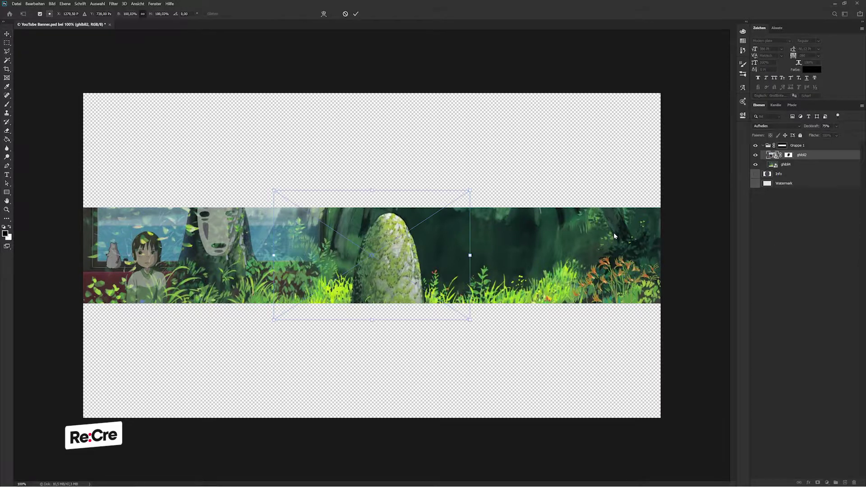
key("Return")
key("ctrl+t")
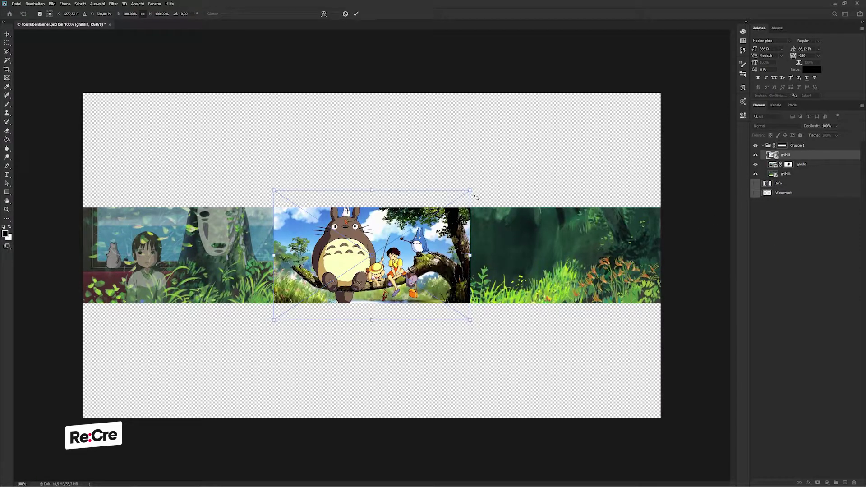
left_click_drag(469, 191, 491, 176)
left_click_drag(467, 240, 677, 240)
key("Return")
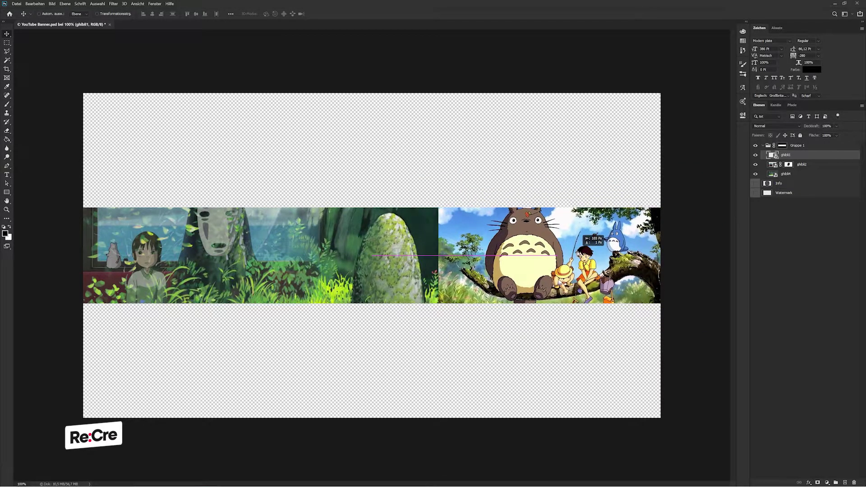
left_click_drag(600, 233, 575, 232)
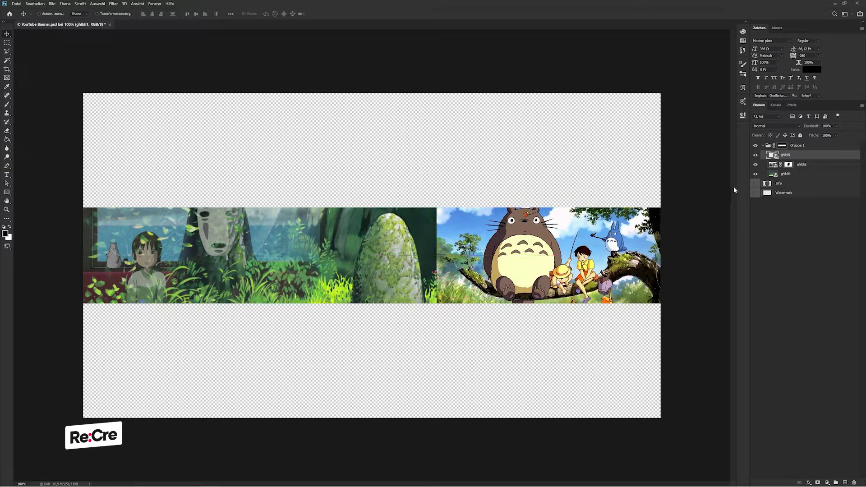
- Set the Totoro layer to Lighten blending and nudge it slightly down
left_click(774, 126)
left_click(771, 179)
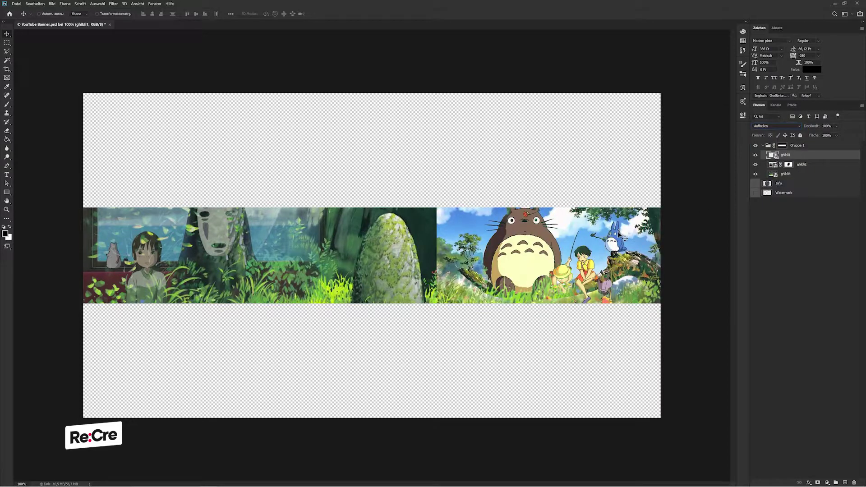
left_click_drag(624, 238, 624, 244)
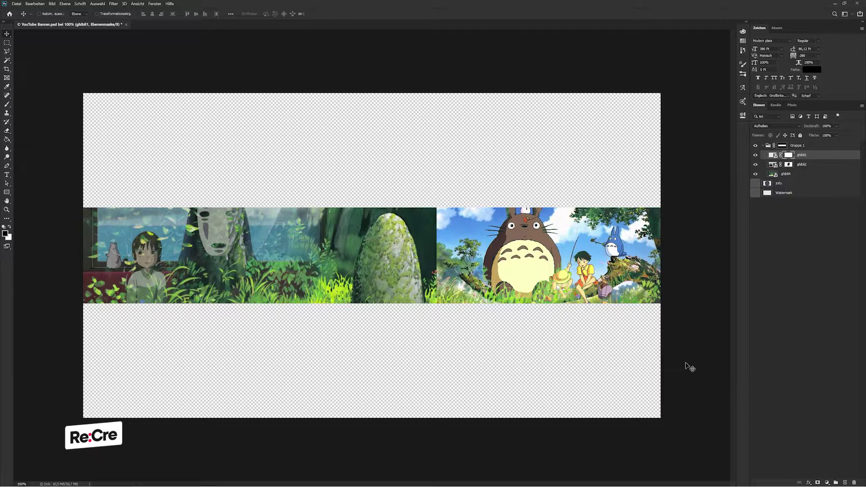
- Brush the Totoro mask's left edge, set its opacity to 40%, and drop ghibli3 (Kiki) onto the banner
key("b")
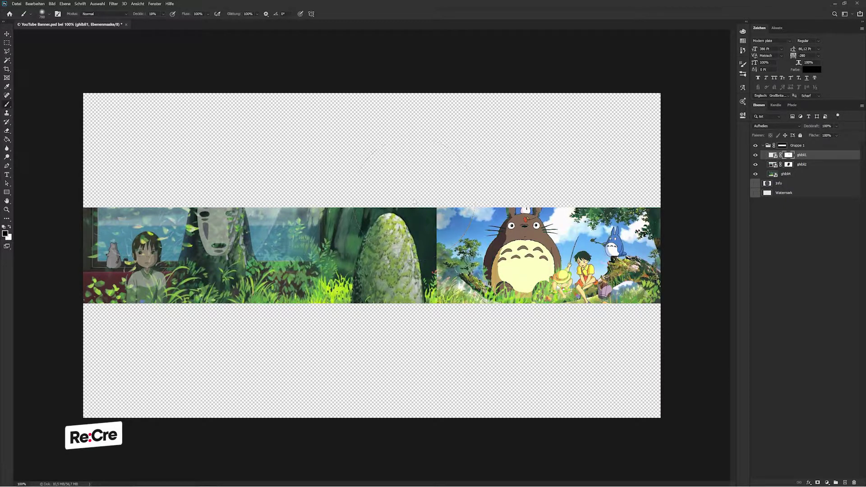
mouse_move(414, 198)
left_mouse_down()
mouse_move(406, 266)
mouse_move(417, 230)
left_mouse_up()
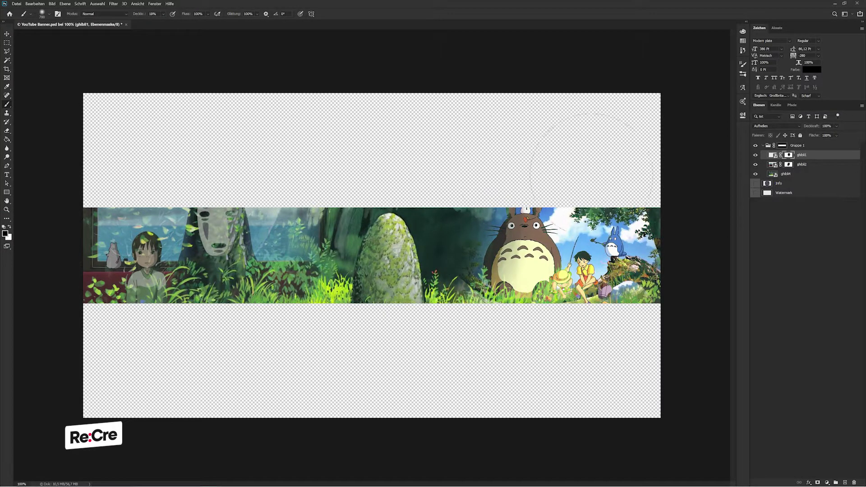
key("v")
key("2")
key("5")
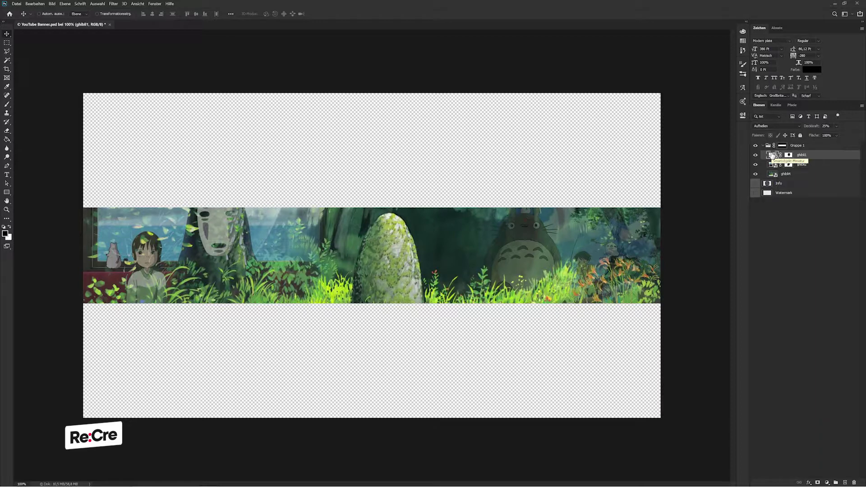
key("3")
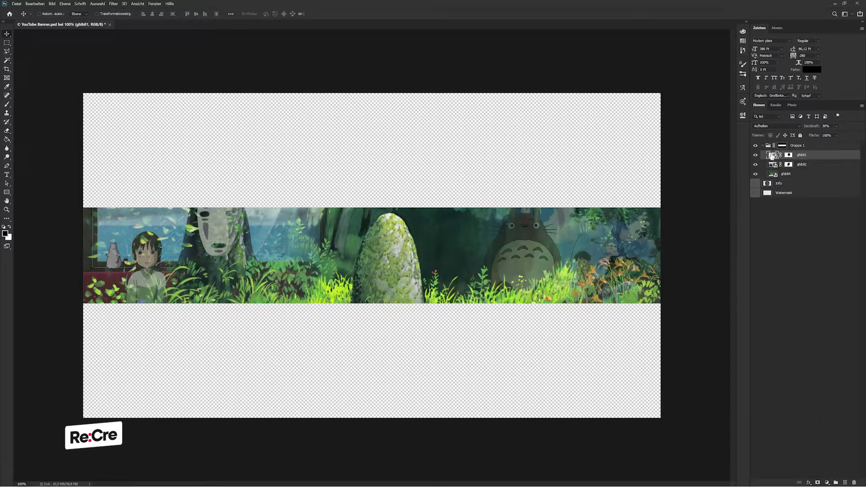
key("4")
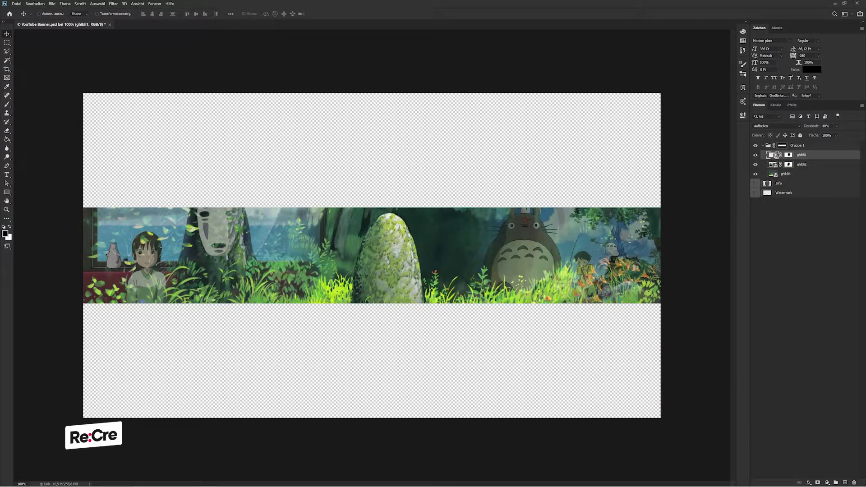
mouse_move(801, 223)
left_mouse_down()
mouse_move(534, 273)
mouse_move(585, 303)
left_mouse_up()
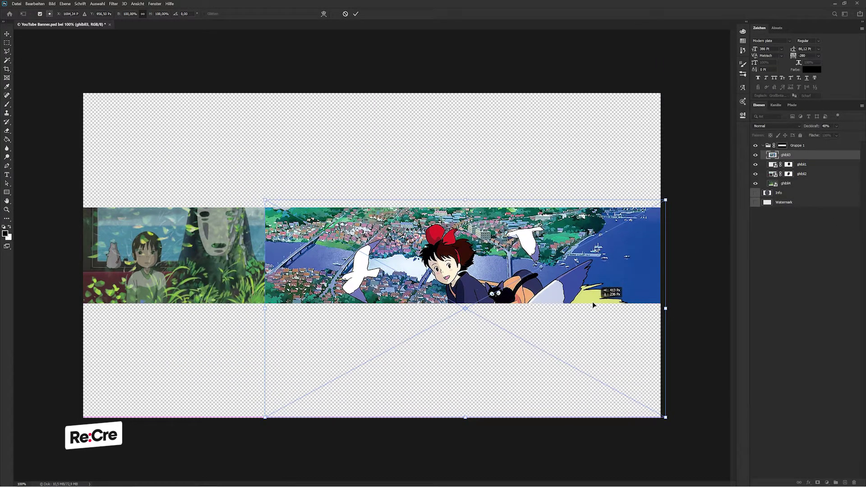
- Commit the Kiki image and blend it in Lighten mode at 25% opacity
left_click_drag(671, 258, 705, 258)
key("Return")
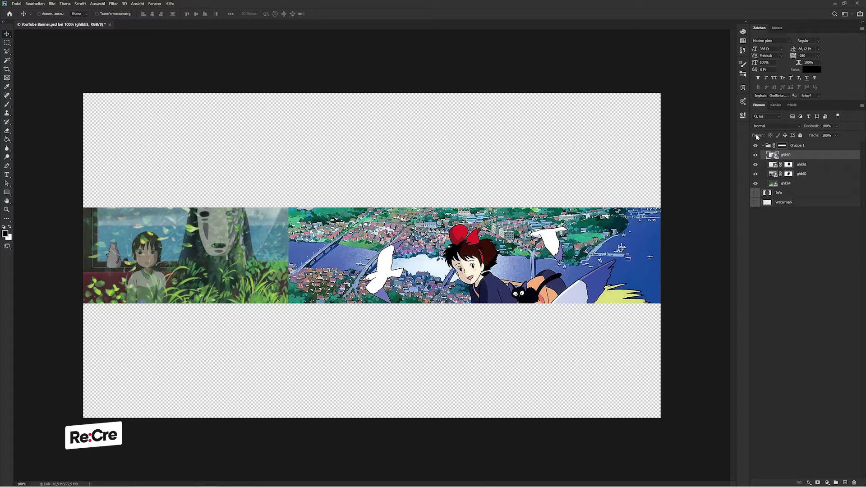
left_click(763, 126)
left_click(758, 178)
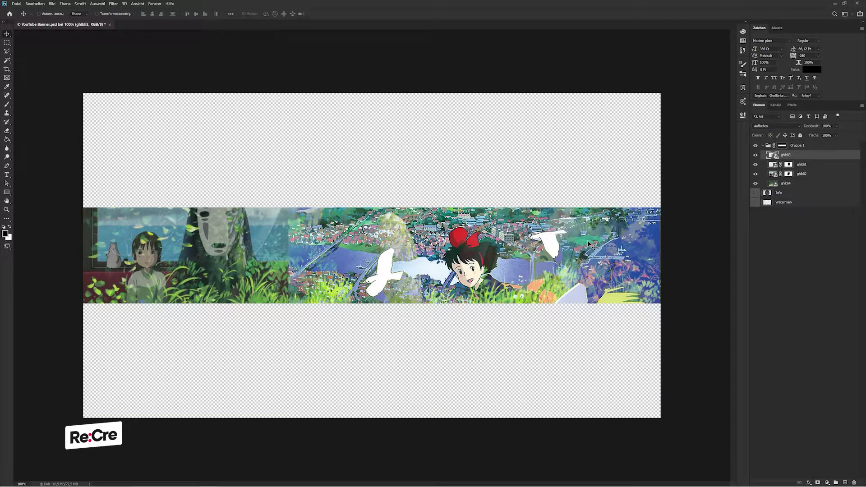
key("2")
key("5")
left_click_drag(614, 250, 604, 250)
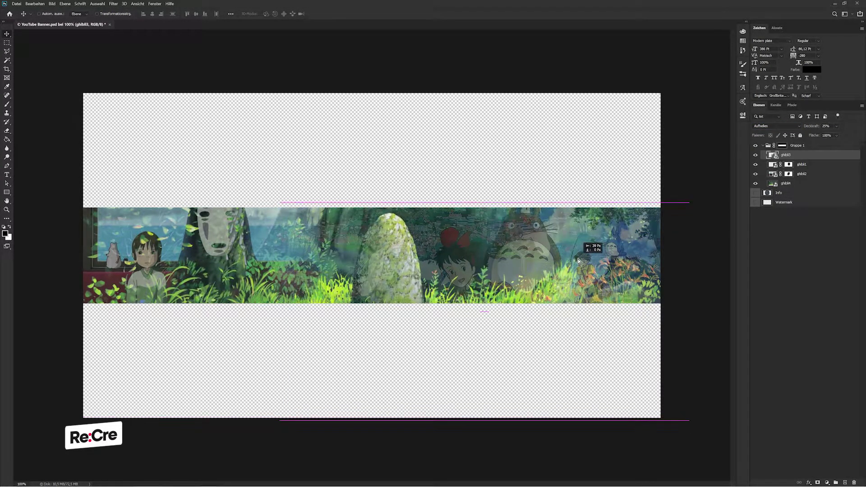
- Add a mask to the Kiki layer and brush out Kiki and her red bow
left_click(818, 481)
key("b")
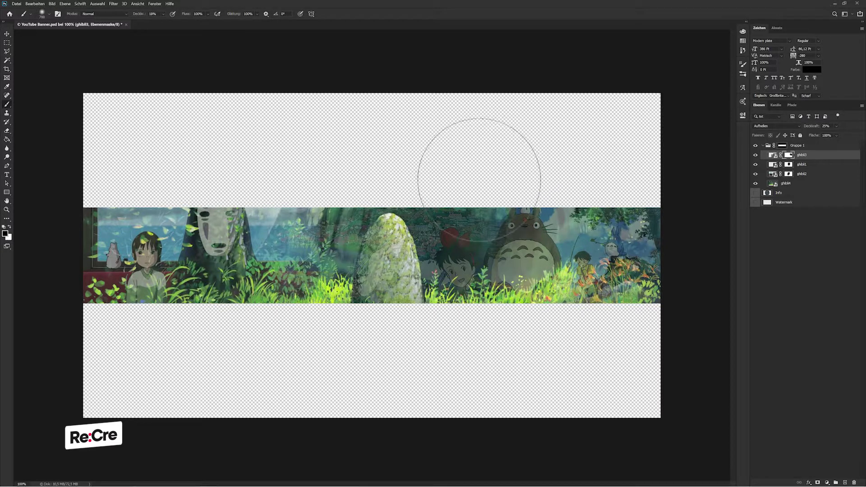
left_click_drag(300, 203, 329, 203)
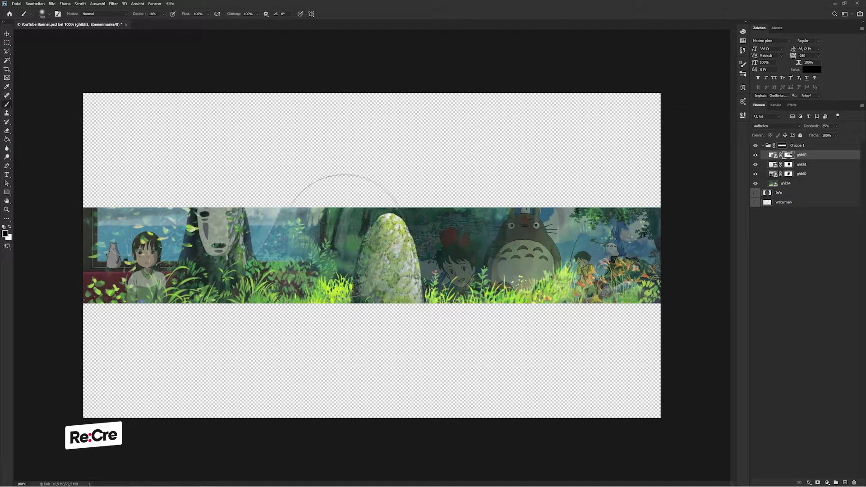
left_click_drag(389, 210, 464, 174)
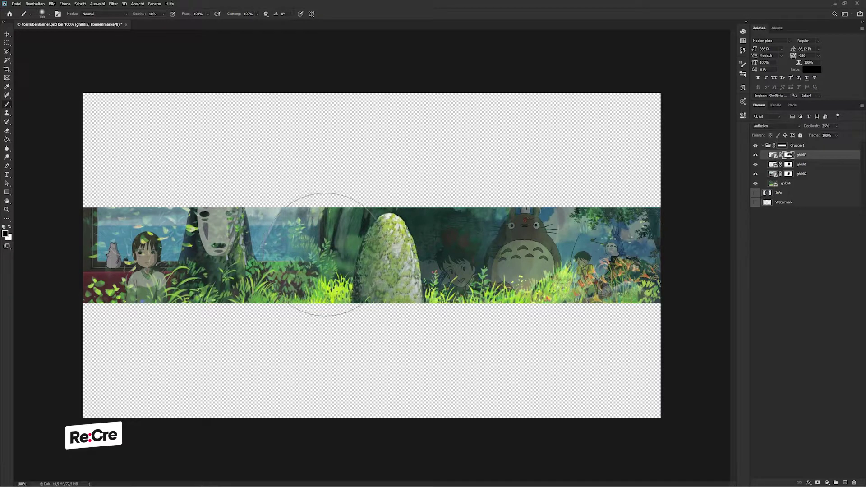
- Fine-tune the Kiki layer's position on the banner, setting white as the mask brush colour
key("v")
left_click(772, 156)
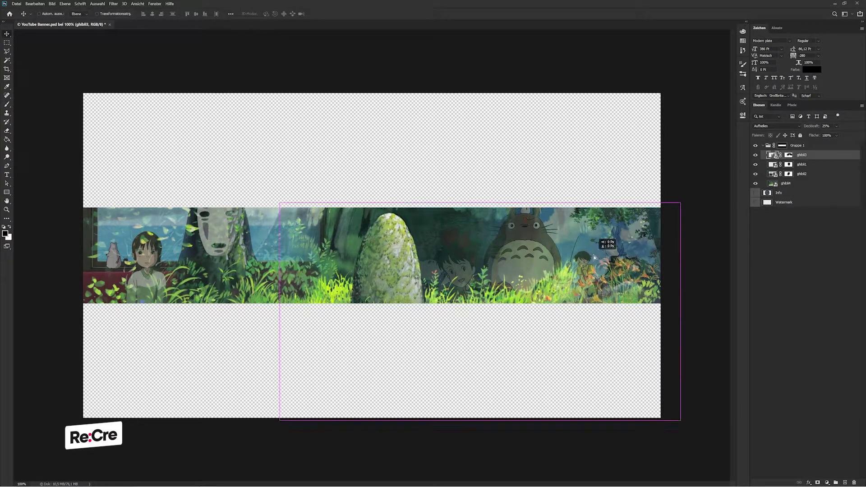
left_click_drag(578, 246, 606, 265)
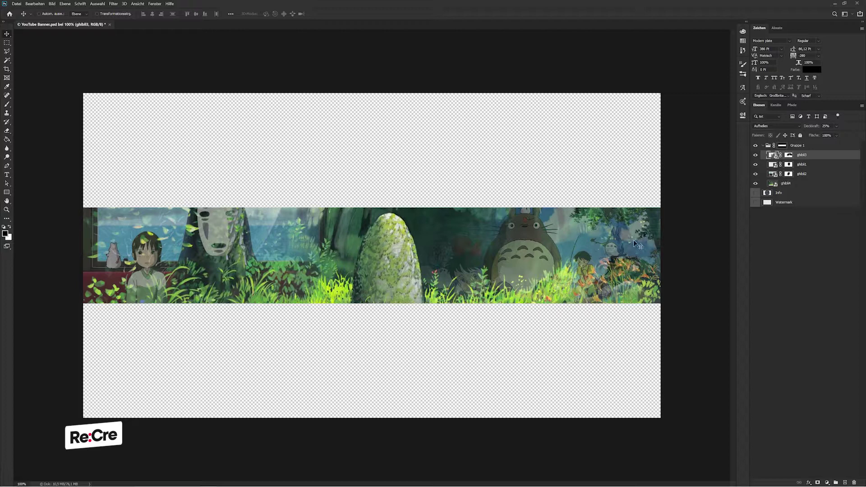
left_click(787, 156)
key("b")
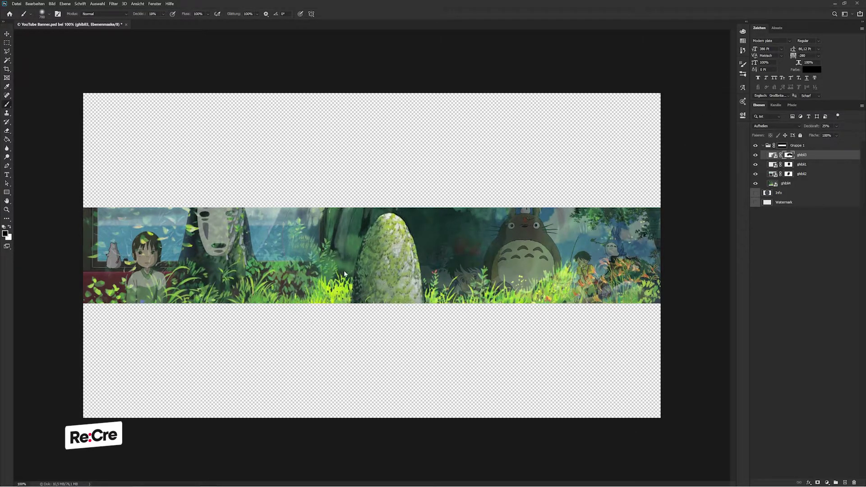
key("x")
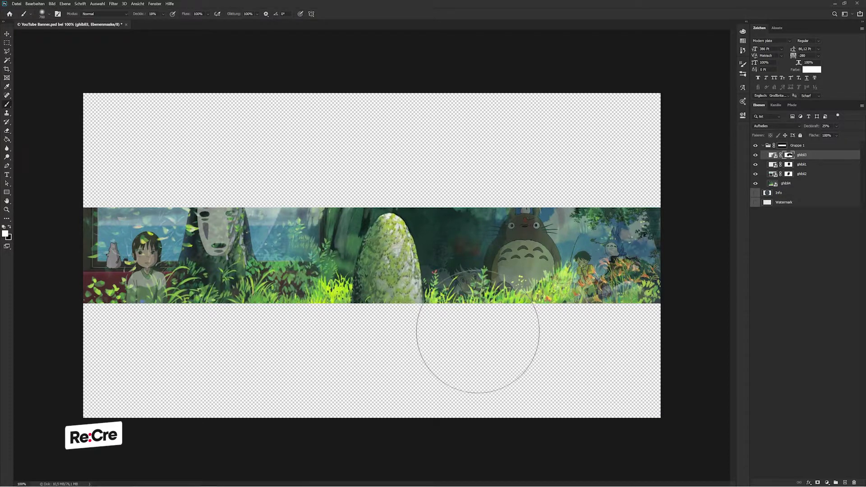
key("v")
left_click(771, 165)
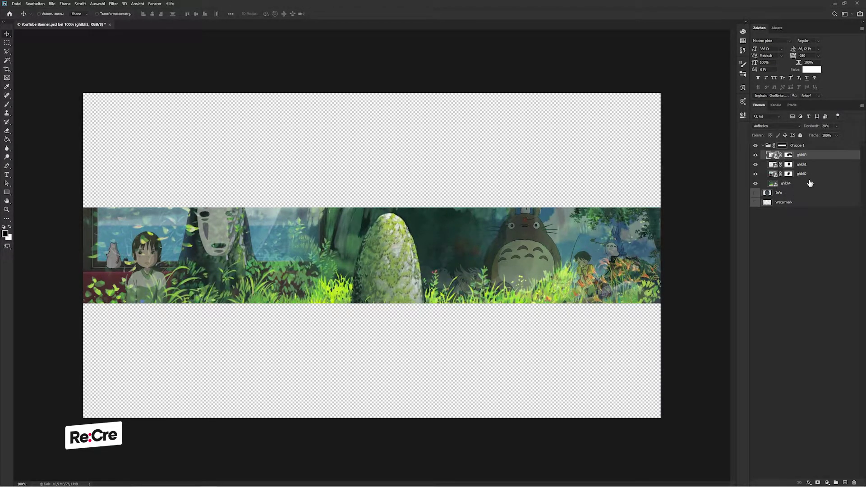
left_click_drag(530, 266, 539, 272)
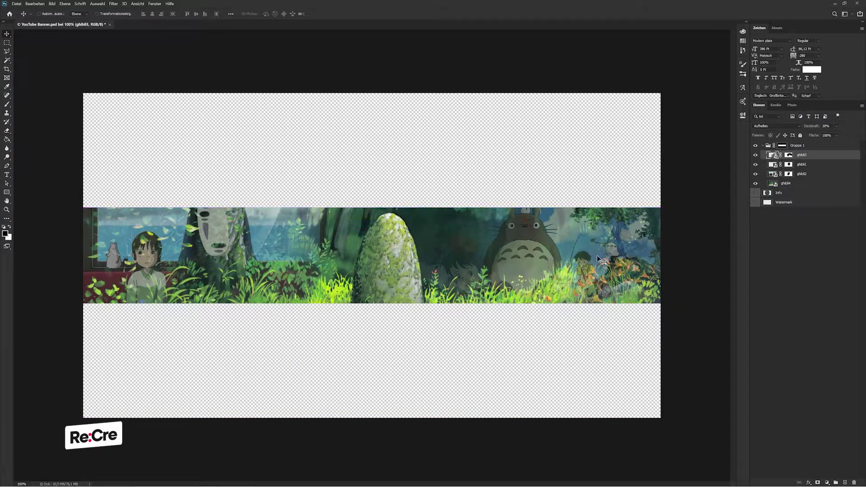
- Move the ghibli2 train-scene layer left and down and fade it to 50% opacity
left_click(772, 175)
left_click_drag(469, 278, 454, 284)
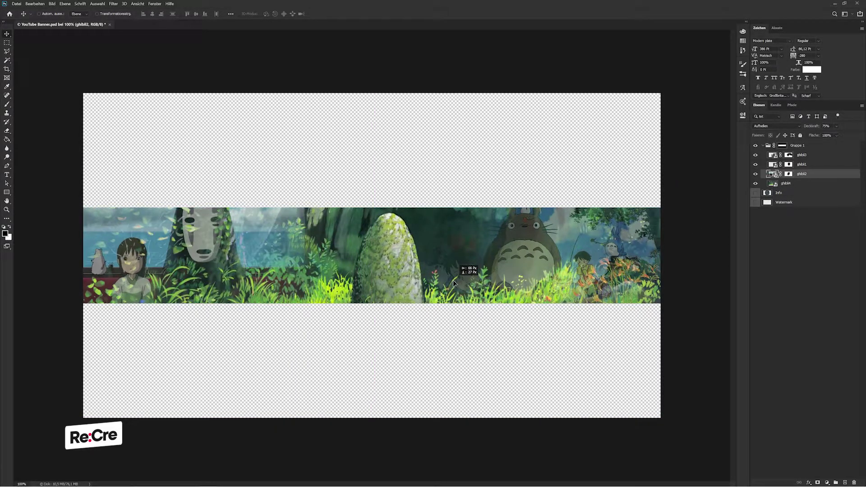
key("2")
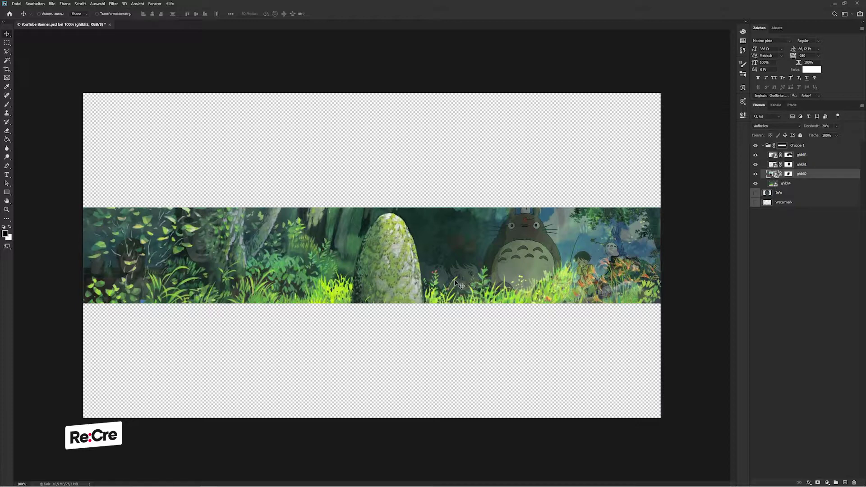
key("3")
key("4")
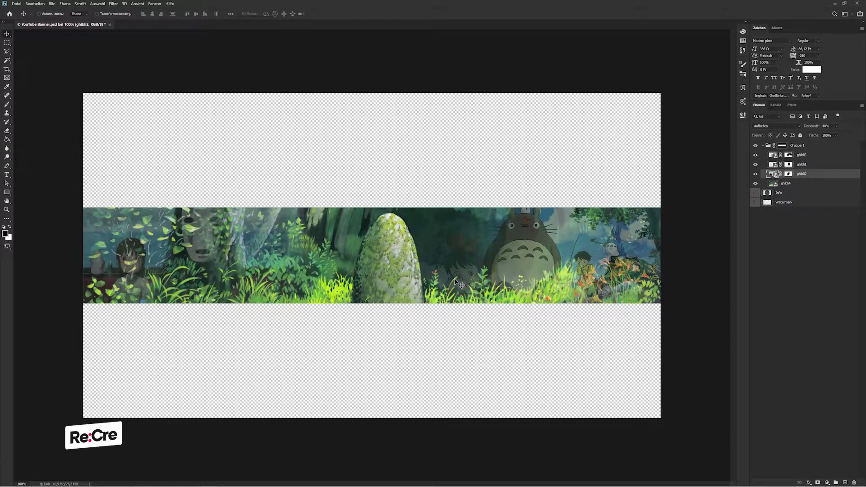
key("5")
left_click_drag(228, 289, 230, 300)
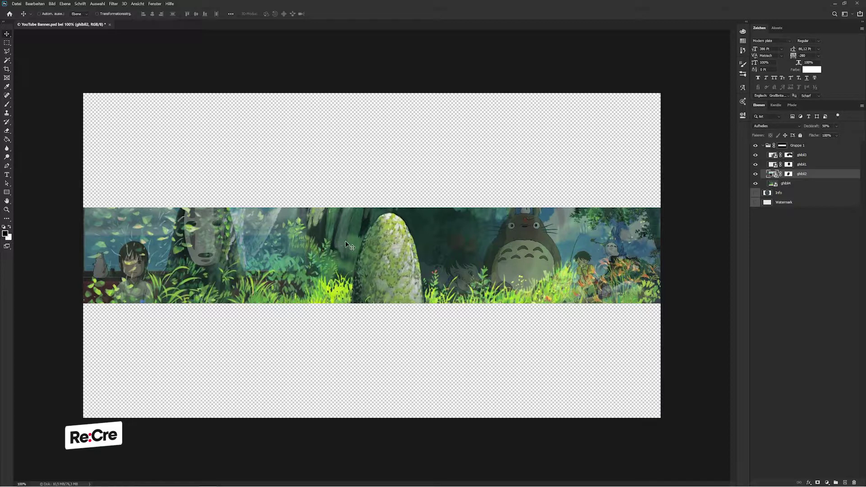
- Shift the ghibli4 forest layer right and widen it to the left
left_click(796, 187)
left_click_drag(517, 245, 564, 246)
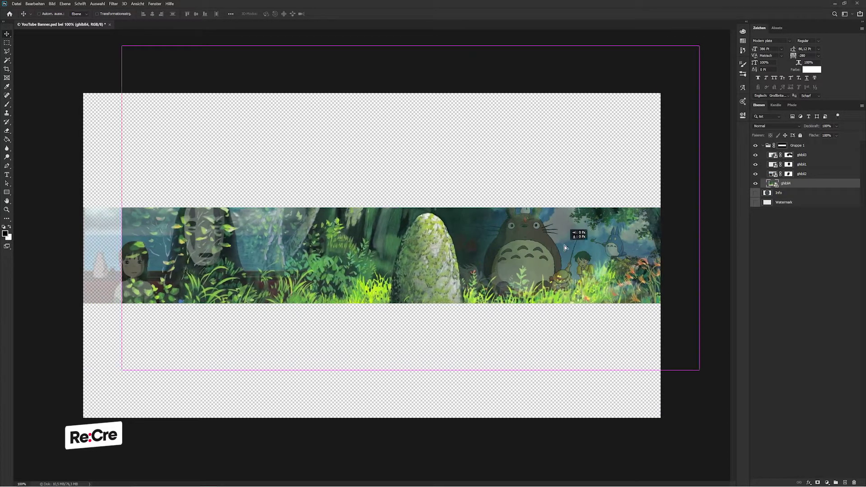
key("ctrl+t")
left_click_drag(129, 208, 61, 208)
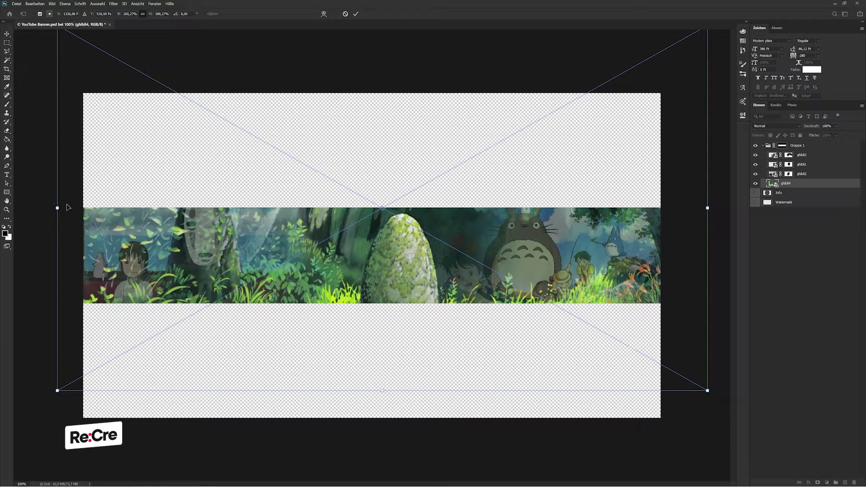
key("Return")
mouse_move(319, 246)
left_mouse_down()
mouse_move(318, 276)
mouse_move(317, 254)
left_mouse_up()
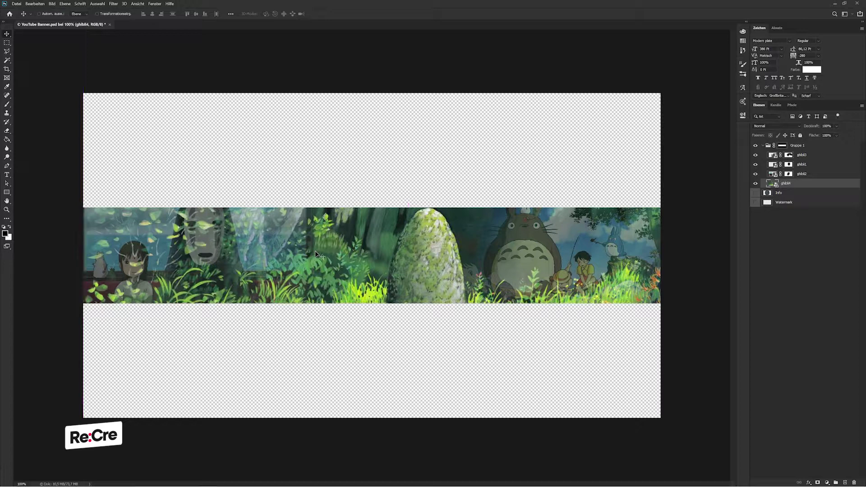
left_click(758, 256)
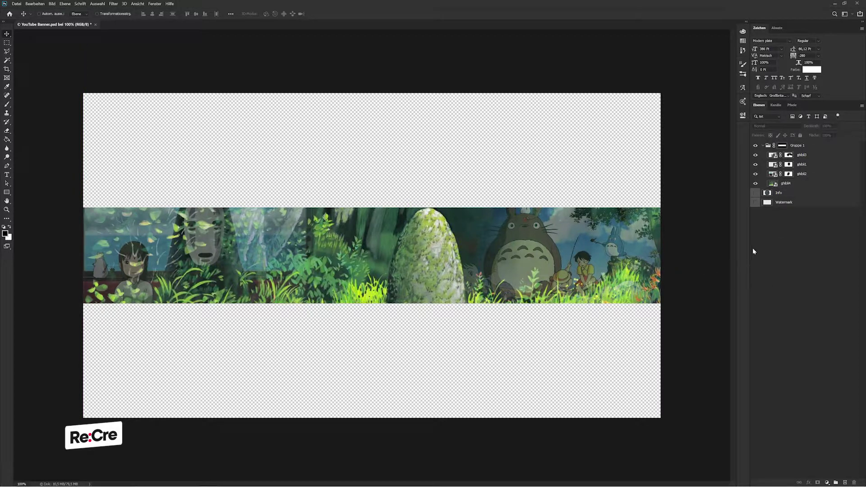
- Touch up the ghibli2 layer mask with a white brush near the band's centre
left_click(788, 174)
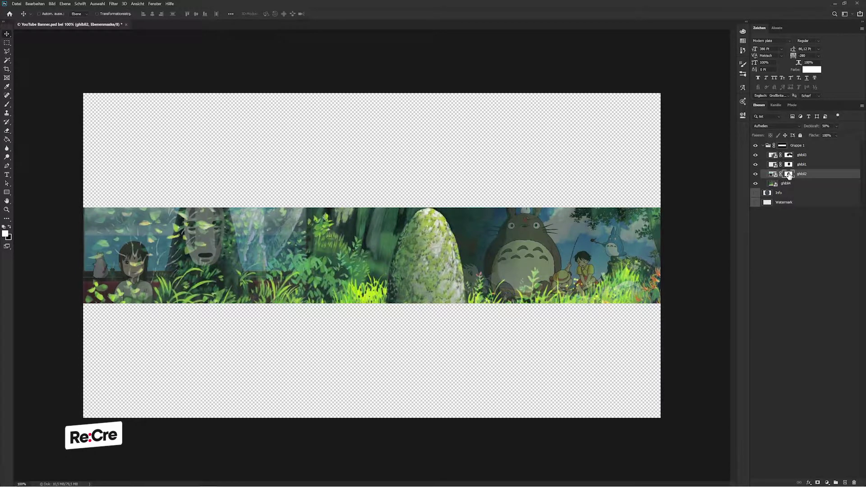
key("b")
key("x")
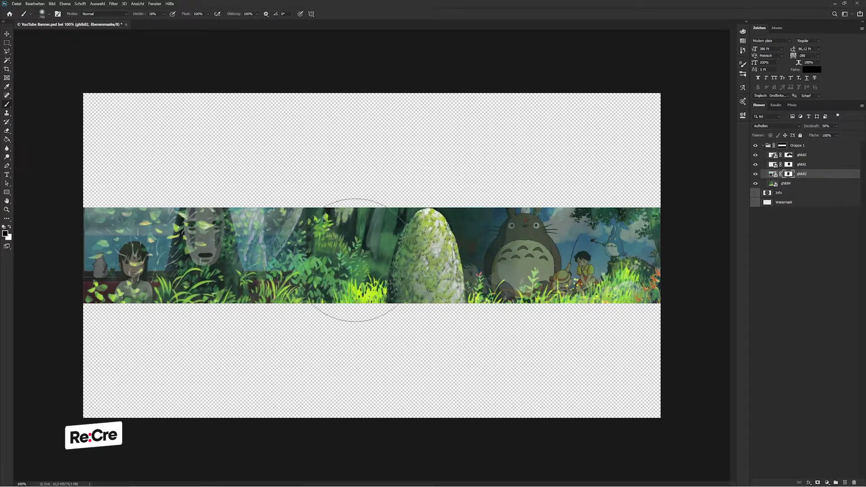
key("v")
left_click(771, 263)
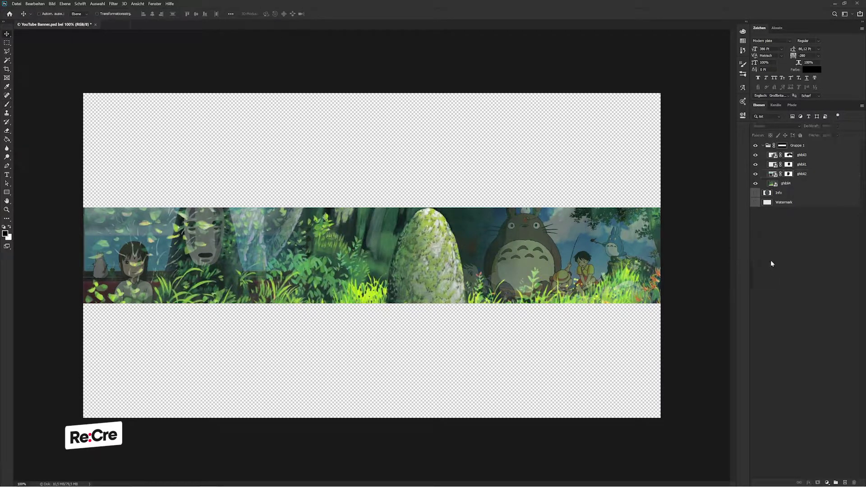
- Add a Color Lookup adjustment layer using the Candlelight LUT
left_click(826, 482)
left_click(818, 444)
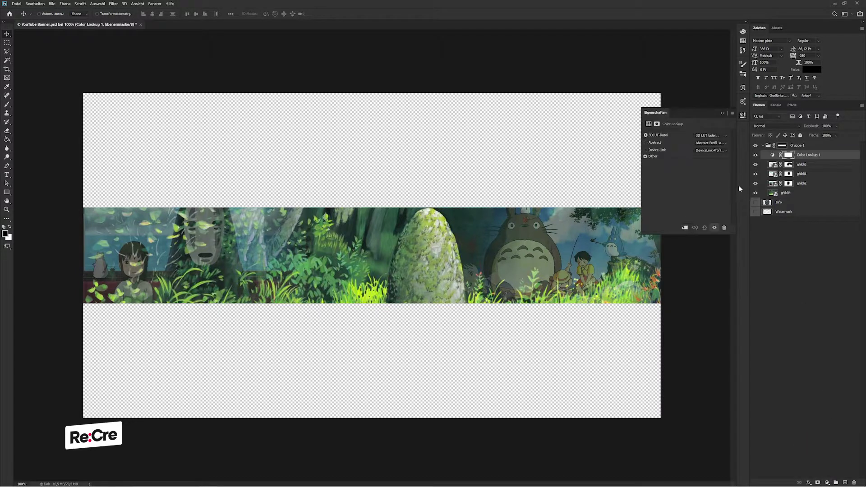
key("Down")
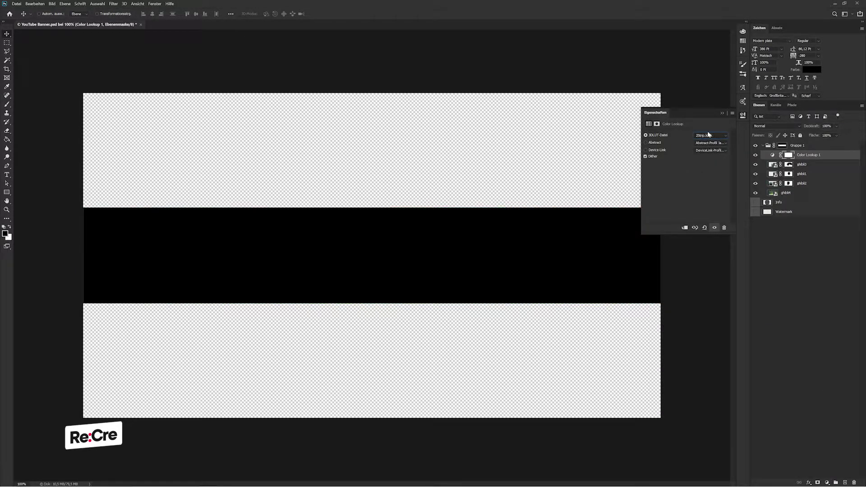
key("Down")
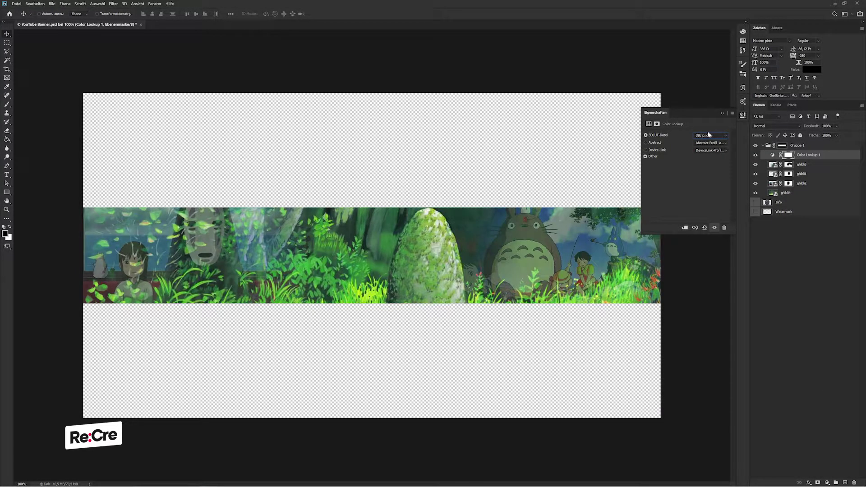
key("Down")
key("Down")
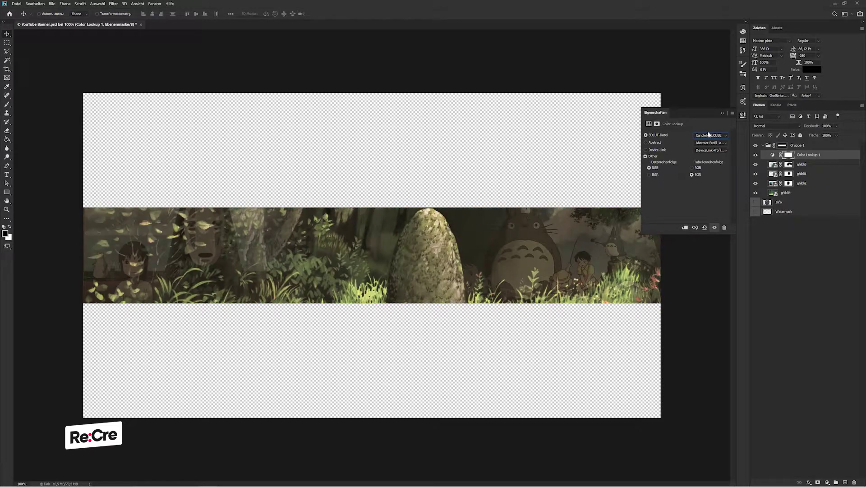
key("Down")
key("Down")
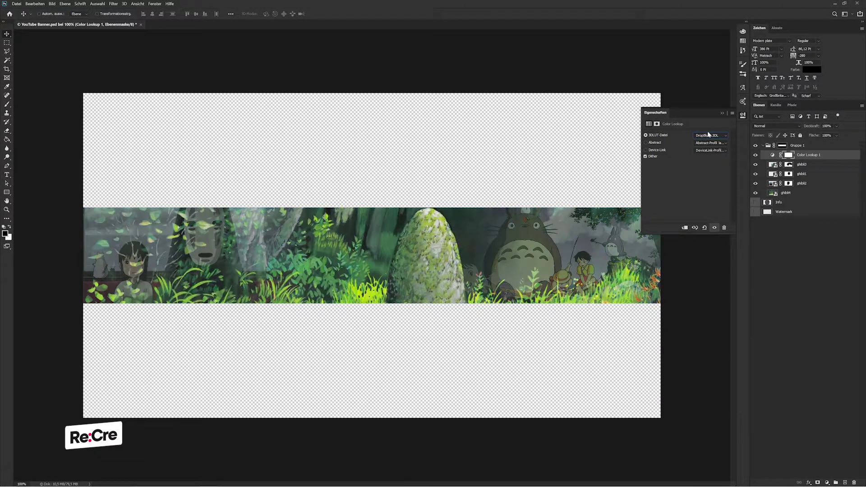
left_click(726, 113)
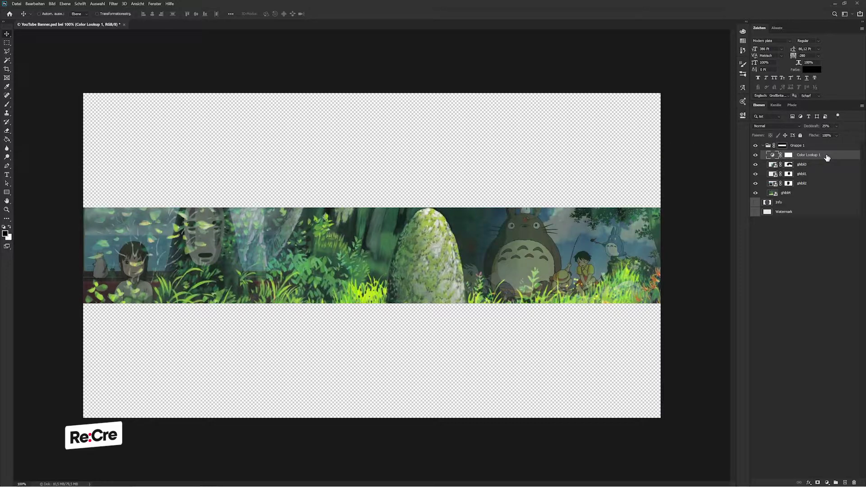
- Duplicate the Color Lookup layer and give the copy a different LUT
key("ctrl+j")
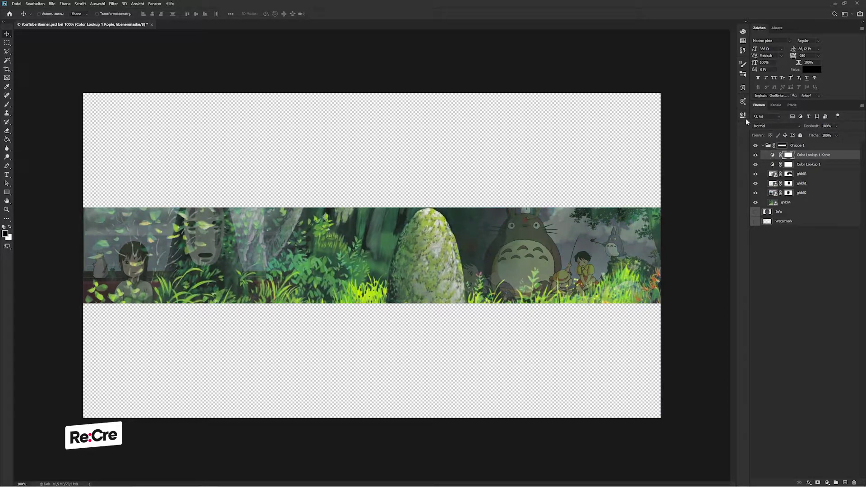
left_click(743, 116)
left_click(710, 135)
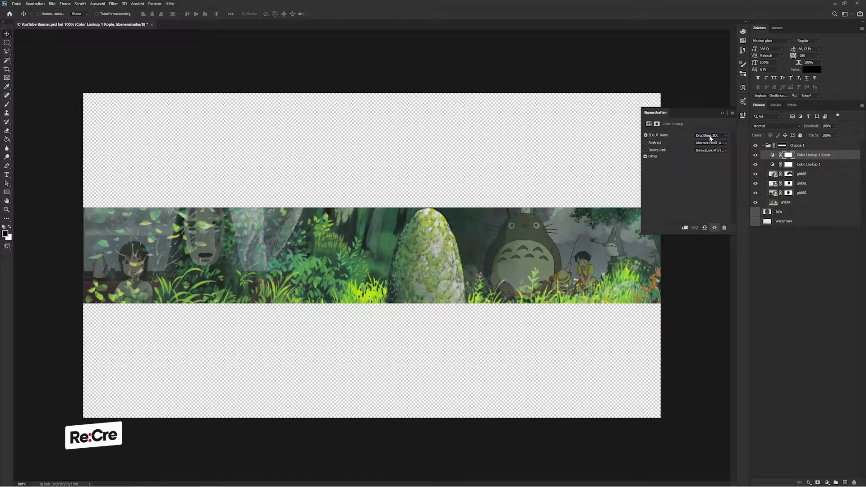
key("Down")
key("Down")
key("Down")
key("Down")
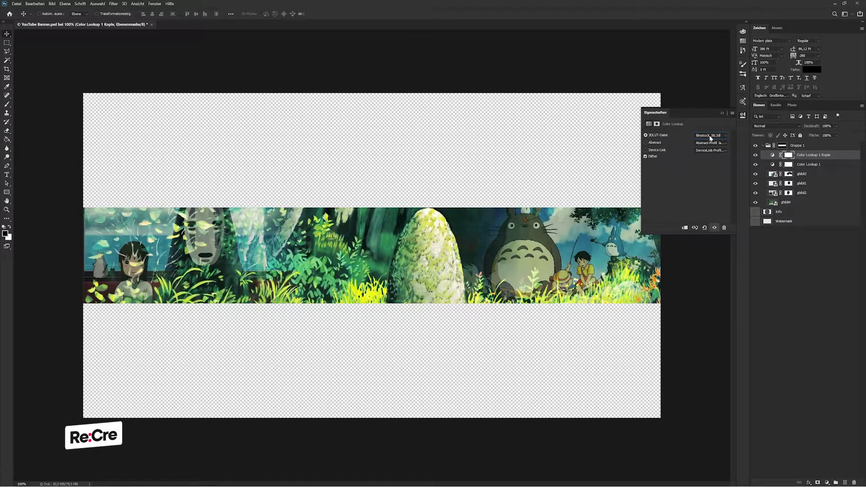
key("Down")
key("Down")
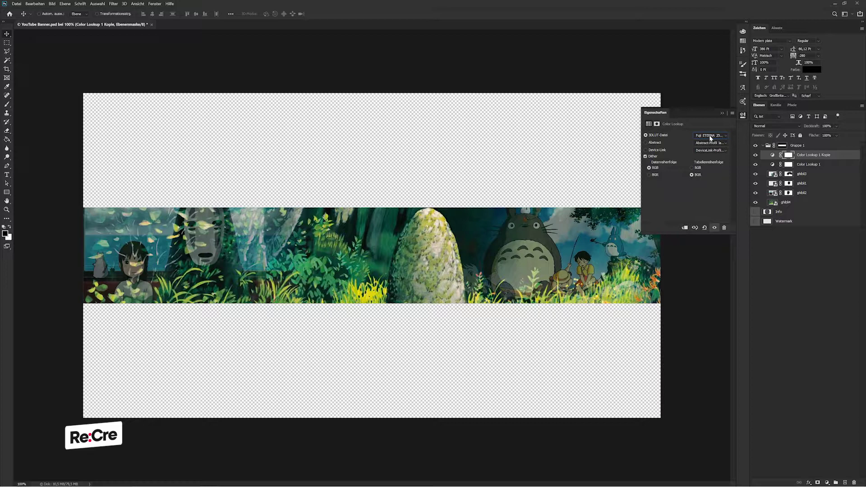
left_click(722, 114)
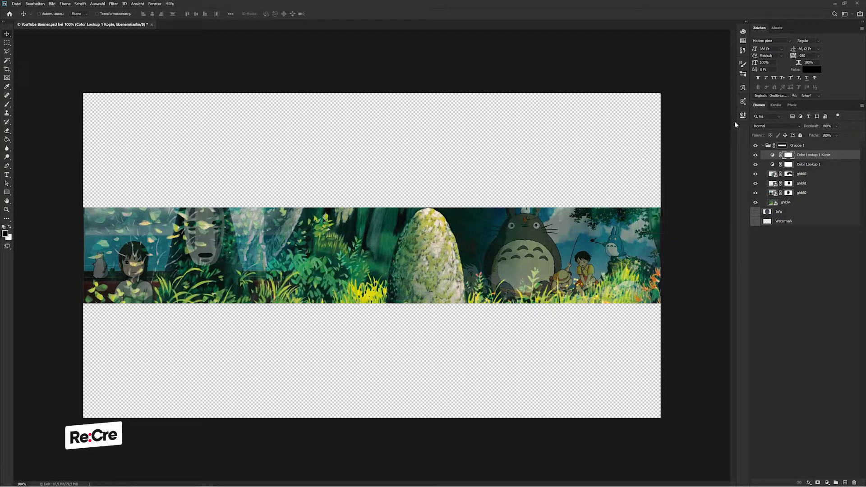
- Duplicate it again and lower the first copy's opacity to 50%
key("ctrl+j")
left_click(756, 155)
left_click(811, 165)
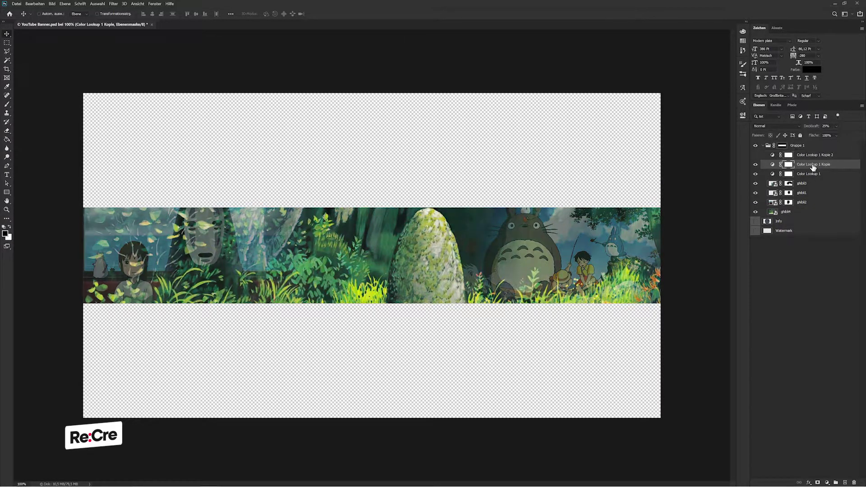
key("5")
key("5")
left_click(813, 155)
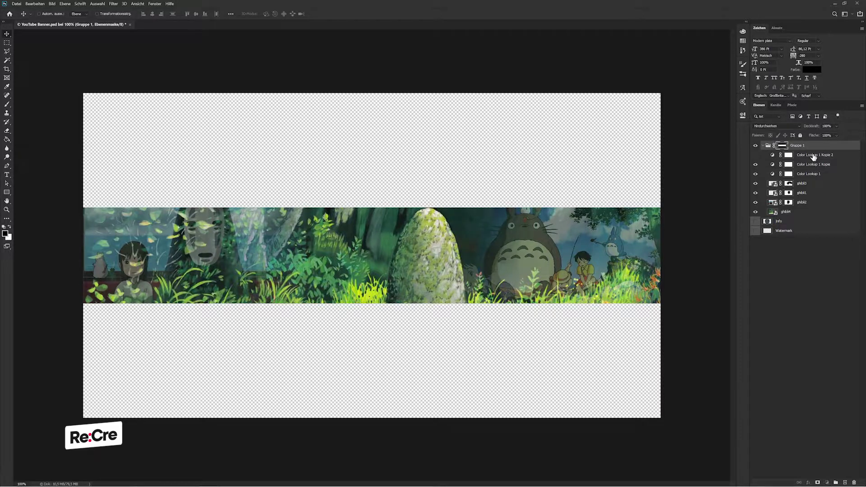
- Give the second copy a teal, bleak-looking LUT and fade it to 10% opacity
left_click(755, 155)
left_click(743, 115)
left_click(710, 135)
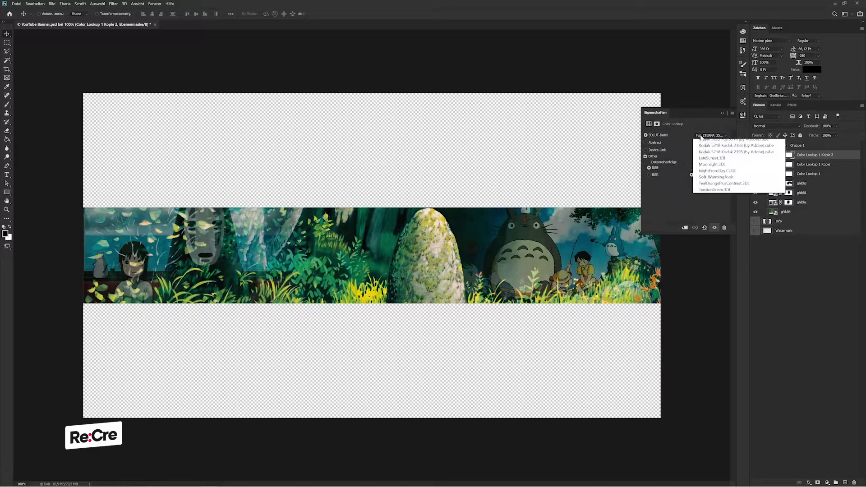
key("Down")
key("Down")
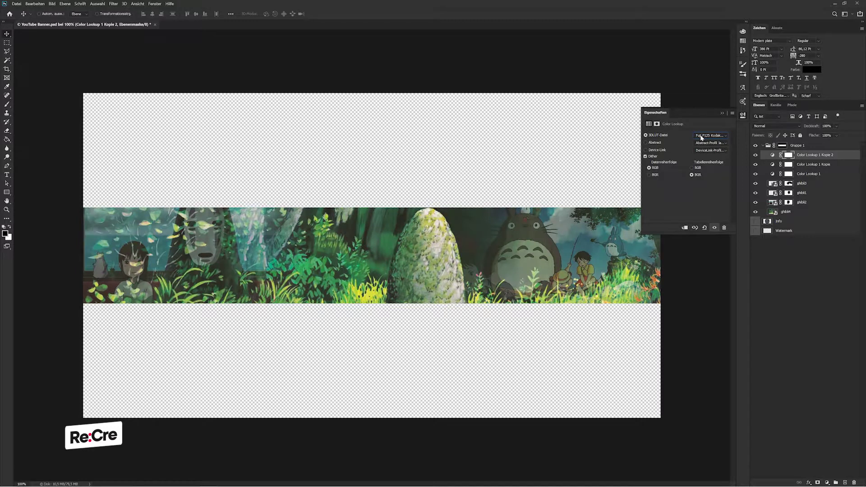
key("Down")
key("Down")
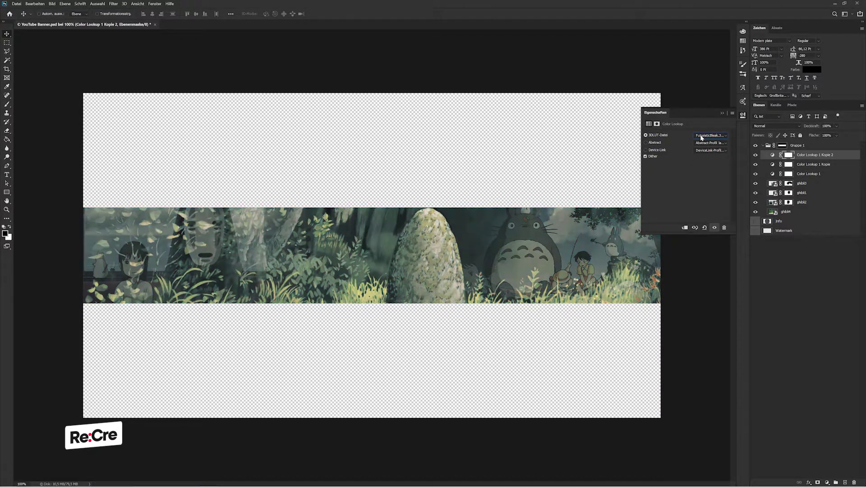
left_click(726, 113)
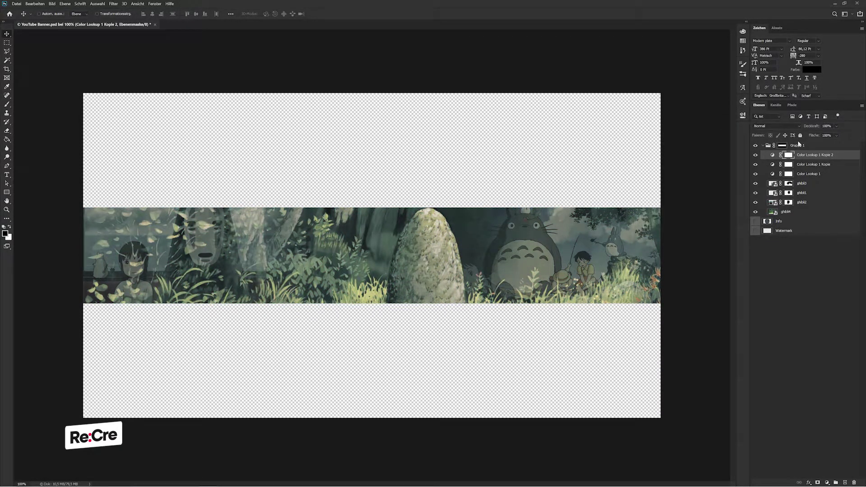
left_click(811, 156)
key("1")
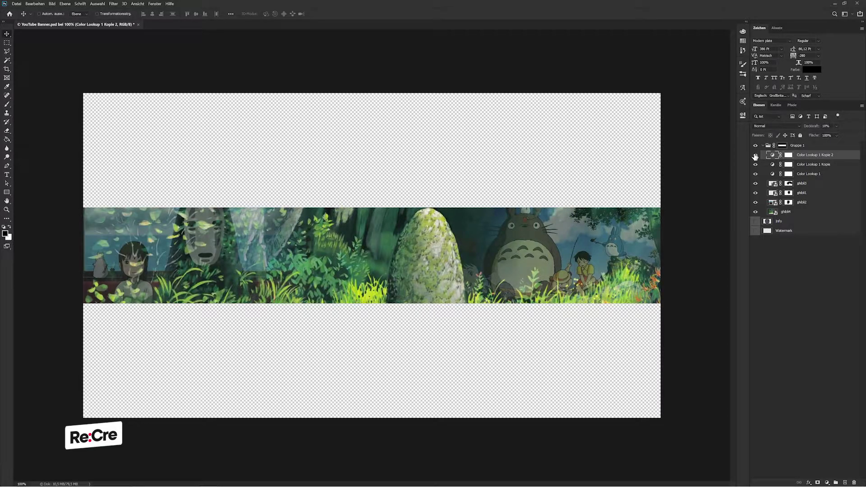
left_click(771, 249)
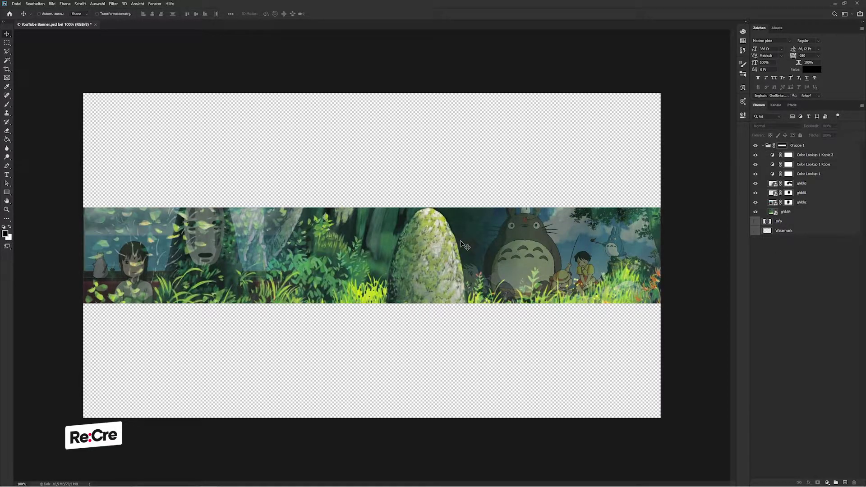
- Add the NAME text in Bebas Neue, set its size, and move it toward the band's middle
left_click(7, 175)
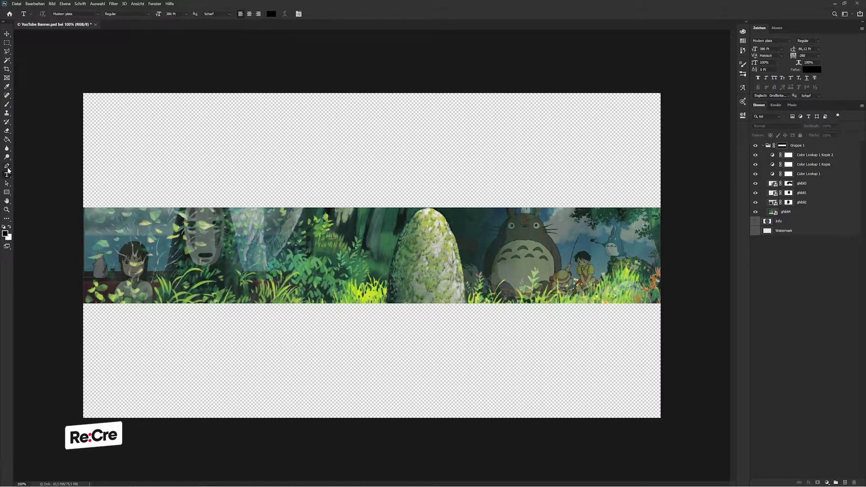
left_click(247, 251)
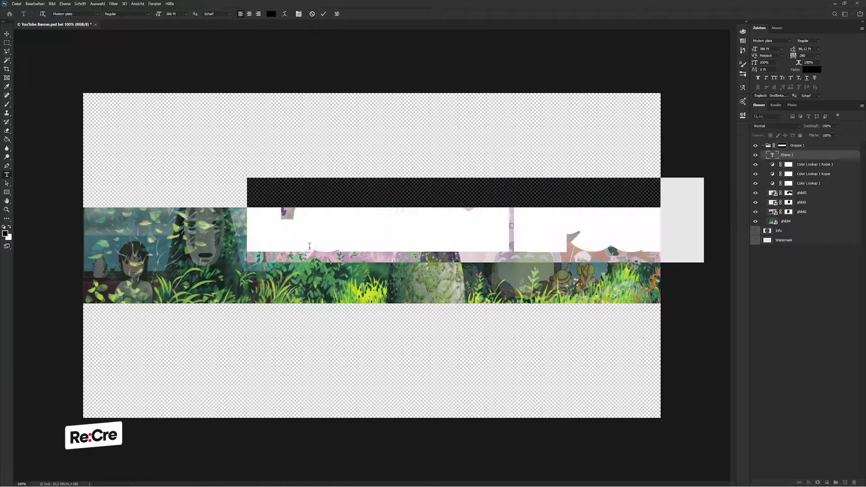
type("Re")
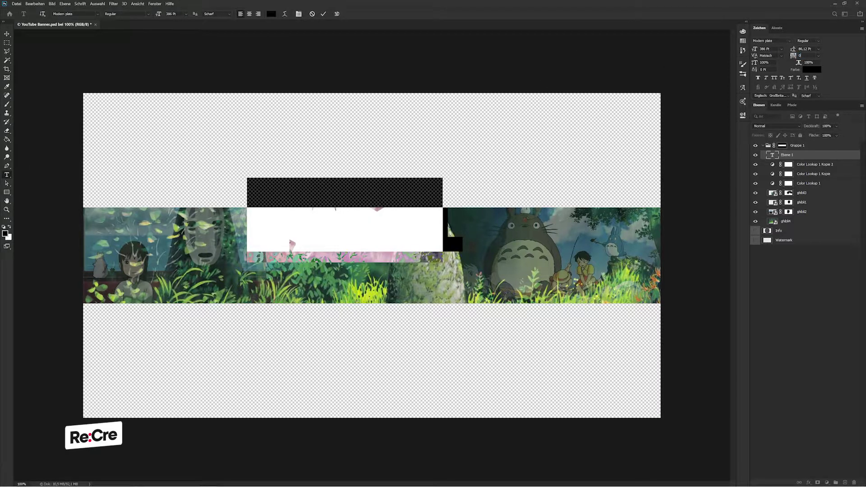
type("C")
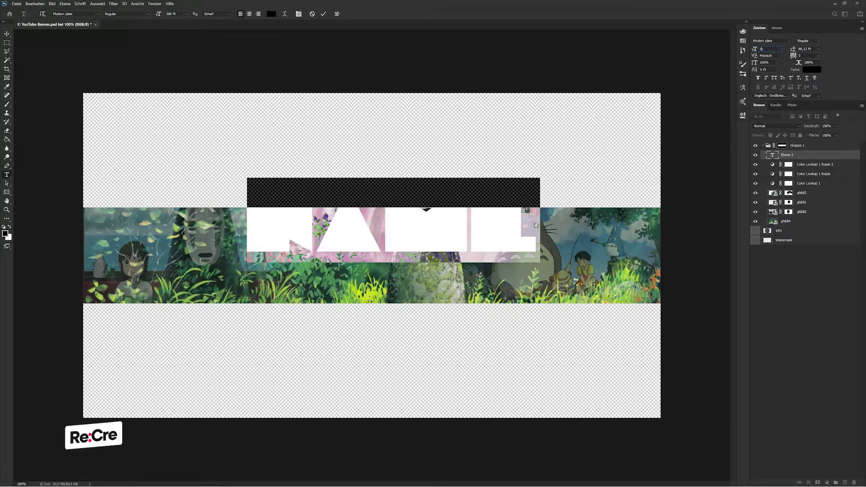
key("Return")
key("Return")
type("00 Pt")
key("Return")
left_click(788, 40)
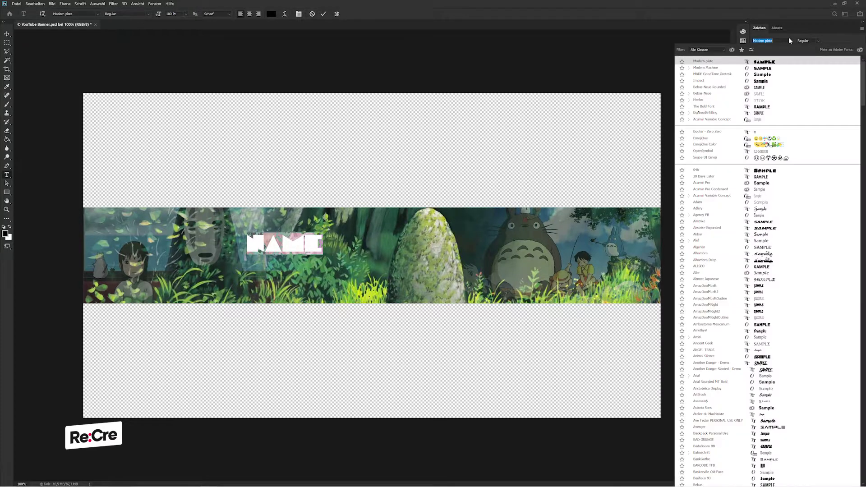
left_click(769, 95)
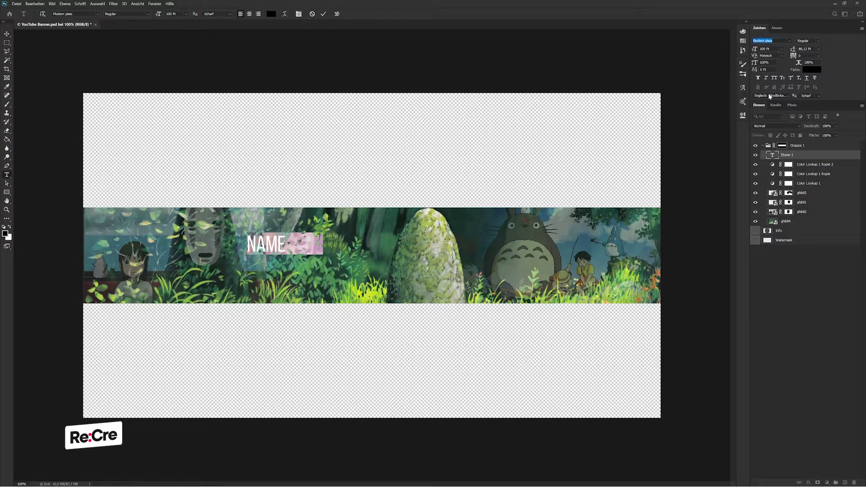
type("Bebas Neue")
left_click(7, 34)
left_click_drag(190, 139, 283, 153)
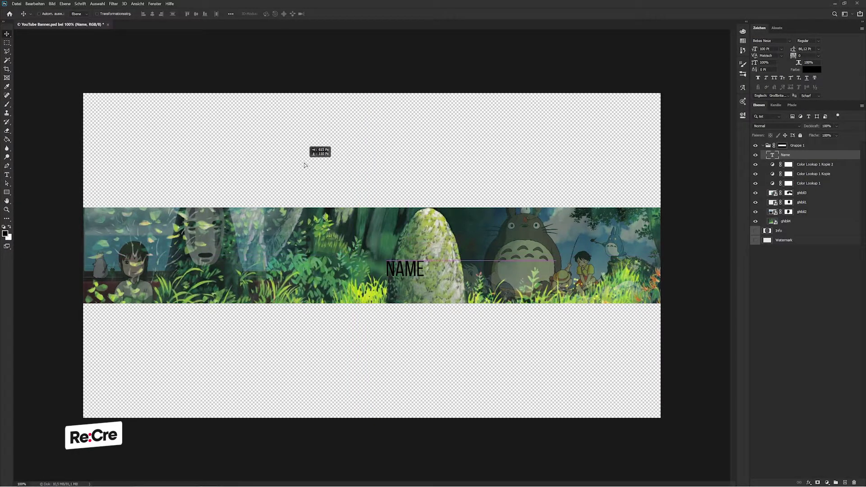
- Colour NAME white (ffffff), enlarge it around its centre, and duplicate the layer
left_click(811, 70)
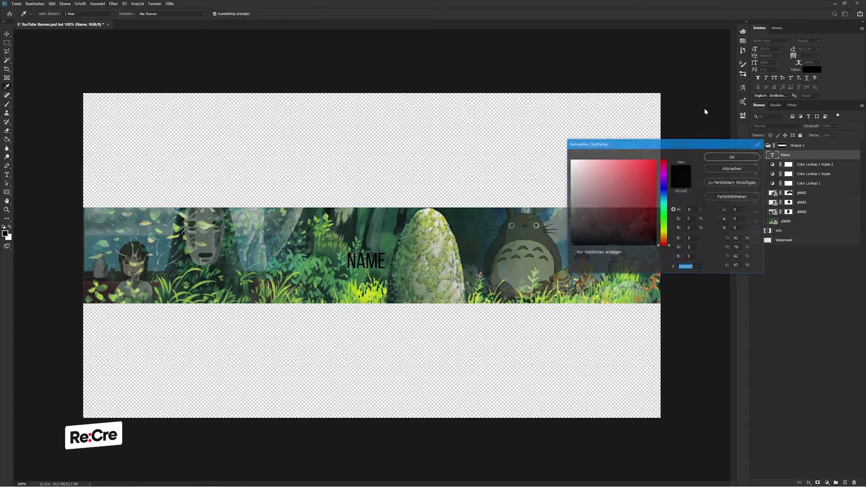
left_click(572, 161)
key("Return")
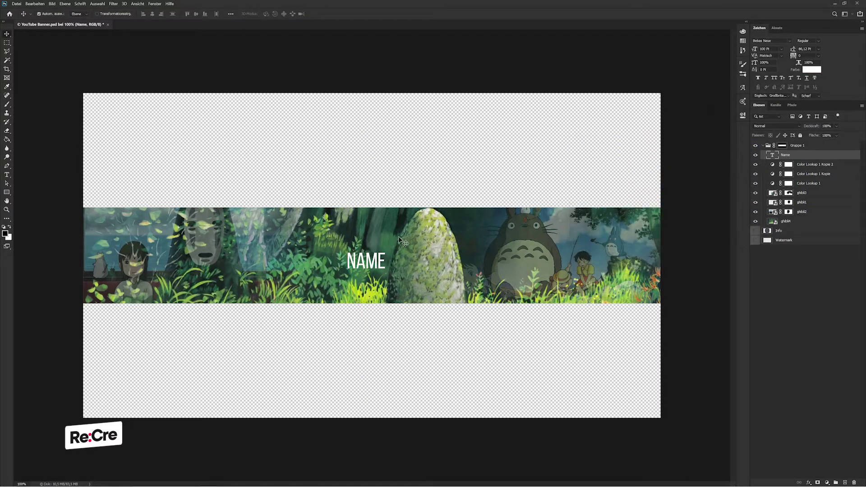
key("ctrl+t")
mouse_move(385, 253)
left_mouse_down("alt")
mouse_move(409, 235)
mouse_move(374, 251)
mouse_move(362, 213)
left_mouse_up("alt")
key("Return")
key("ctrl+j")
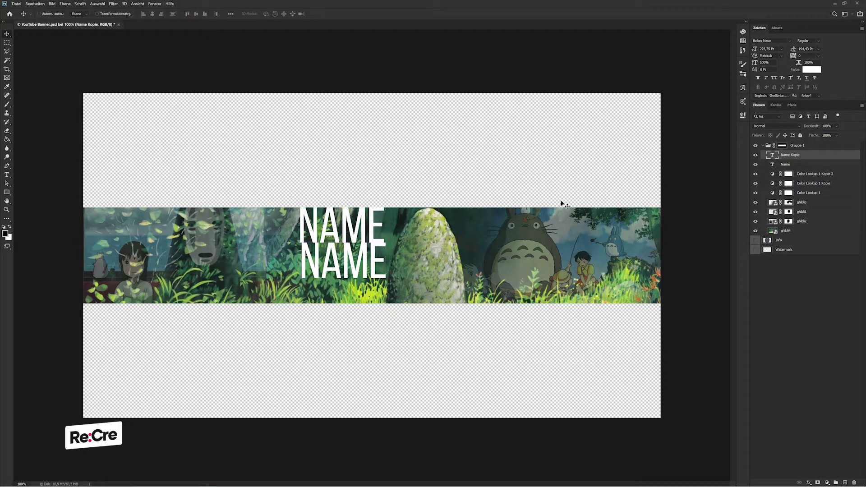
- Replace the top NAME copy's text with YOUR
left_click(782, 146)
double_click(772, 154)
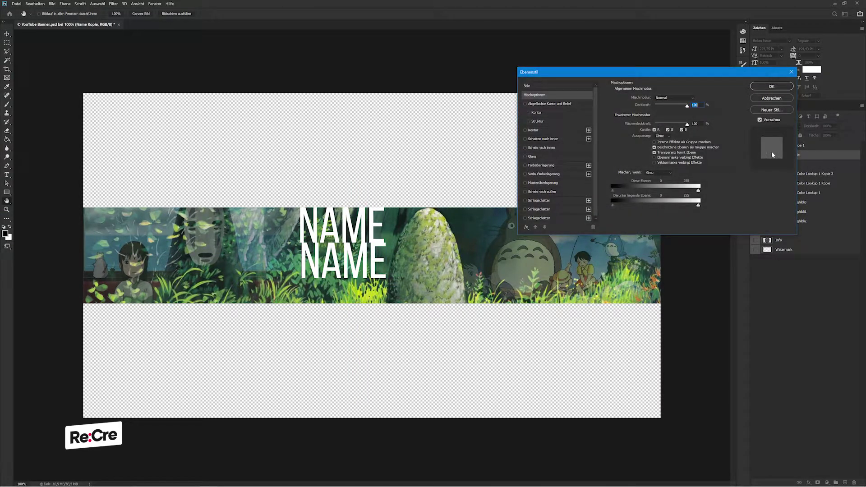
key("Escape")
double_click(771, 155)
type("YO")
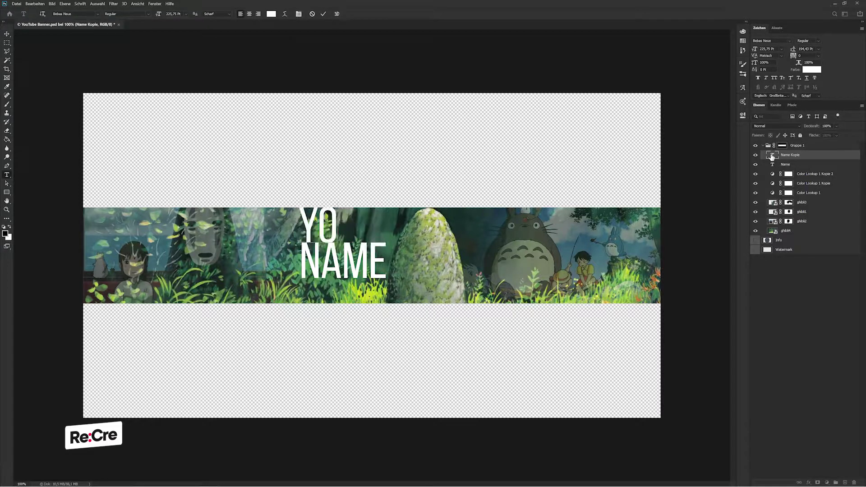
type("UR")
key("ctrl+Return")
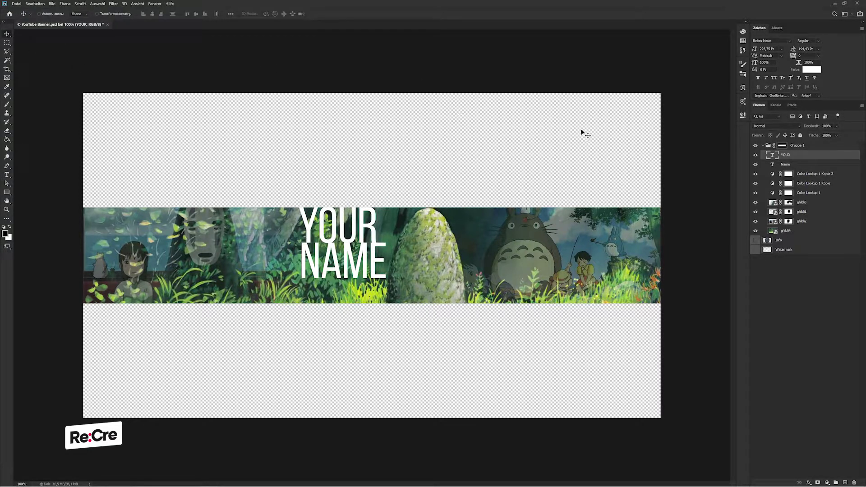
- Shrink YOUR, left-align it with NAME, and nudge it down slightly
key("ctrl+t")
left_click_drag(378, 197, 357, 211)
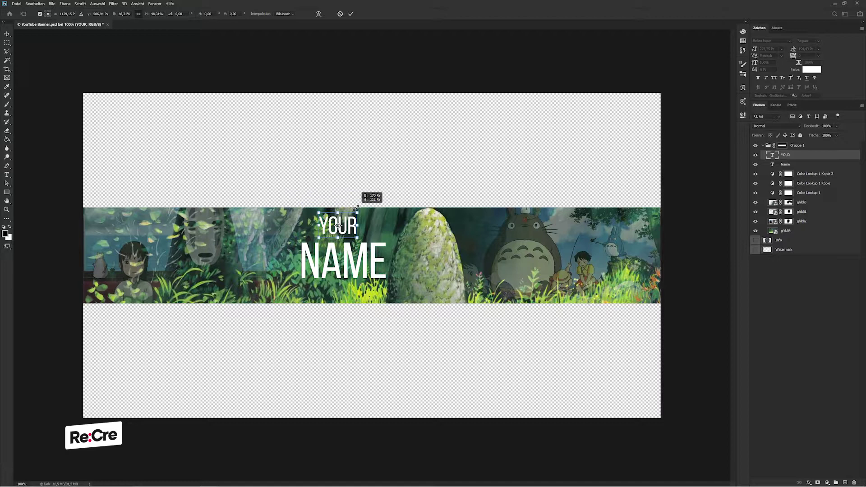
key("Return")
left_click(789, 165, "shift")
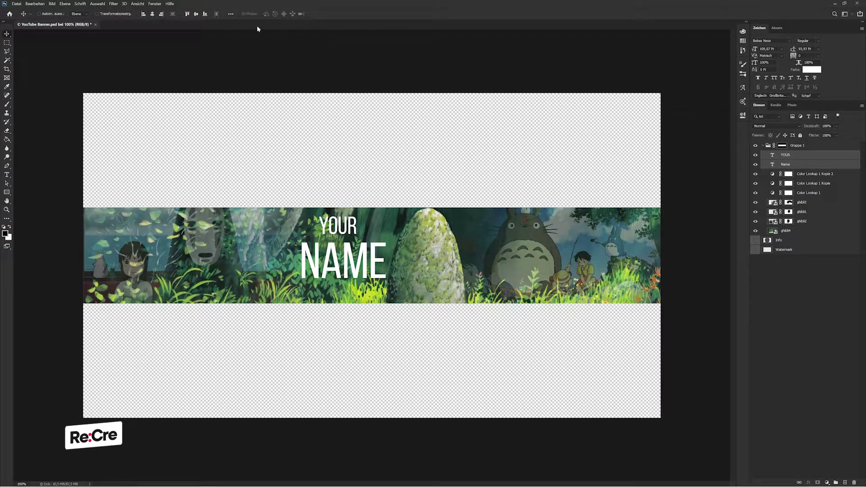
left_click(143, 14)
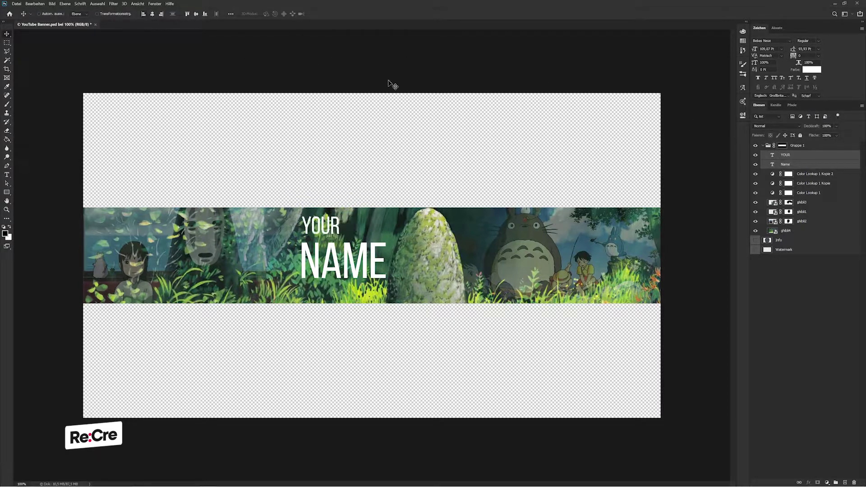
left_click(790, 158)
key("Down")
key("Down")
key("Down")
key("Down")
key("Down")
key("Down")
key("Down")
key("Down")
key("Down")
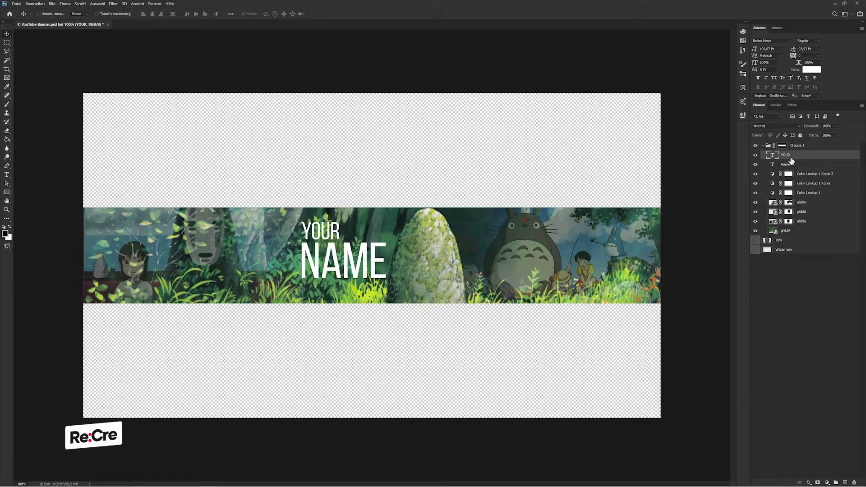
key("Down")
key("Down")
key("Down")
left_click(808, 165)
- Change the Name word's font to the Beyond The Mountains script face
left_click(790, 41)
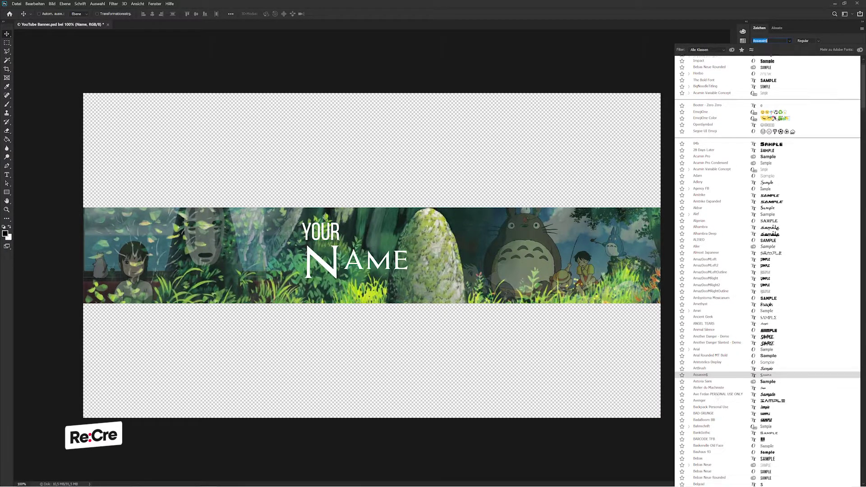
scroll(718, 394, "down", 4)
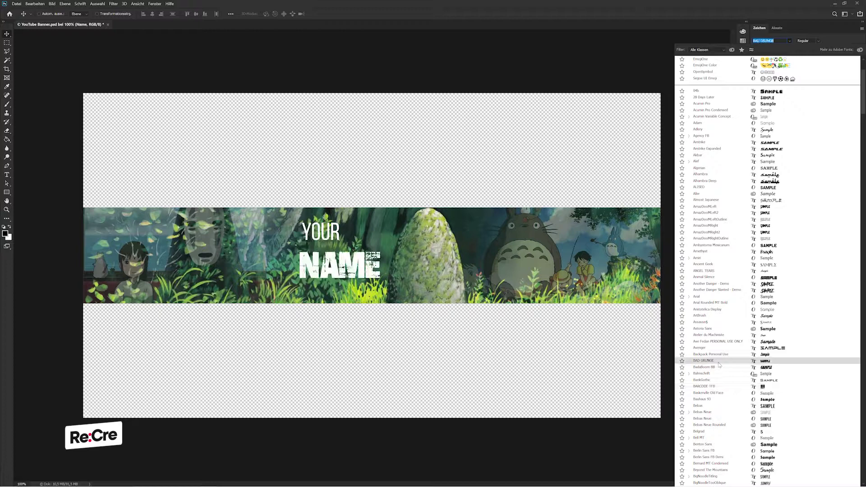
scroll(718, 366, "down", 2)
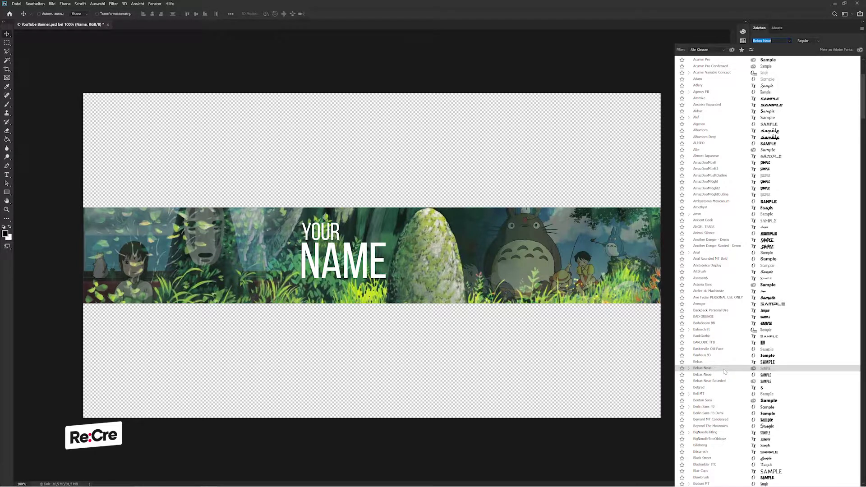
scroll(725, 371, "down", 3)
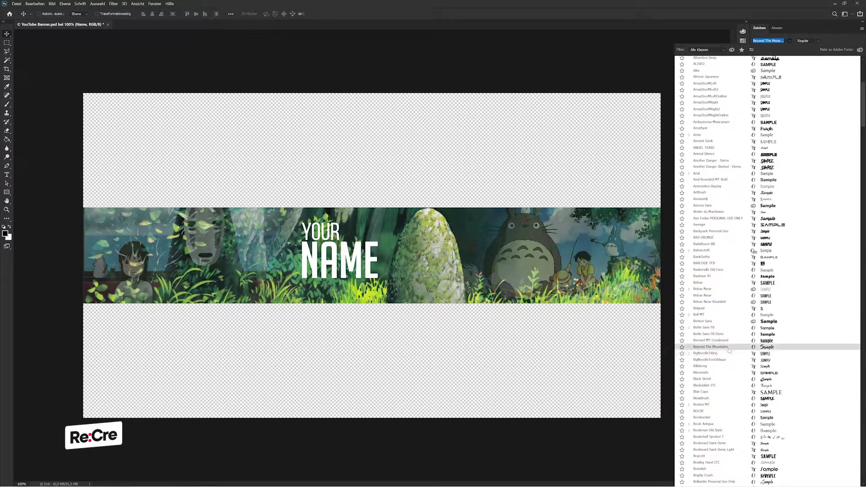
left_click(728, 348)
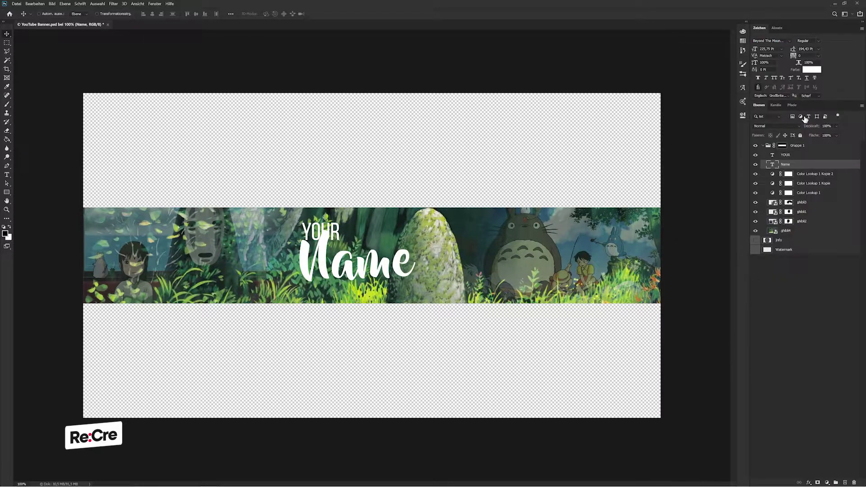
- Halve YOUR's size, set tracking to 500, and centre it above Name
left_click(793, 149)
left_click(792, 154)
left_click_drag(480, 209, 514, 212)
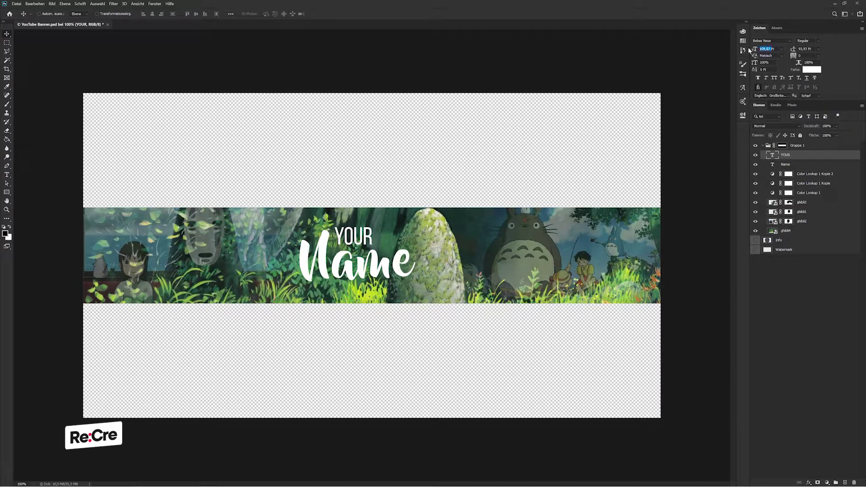
left_click_drag(564, 140, 515, 165)
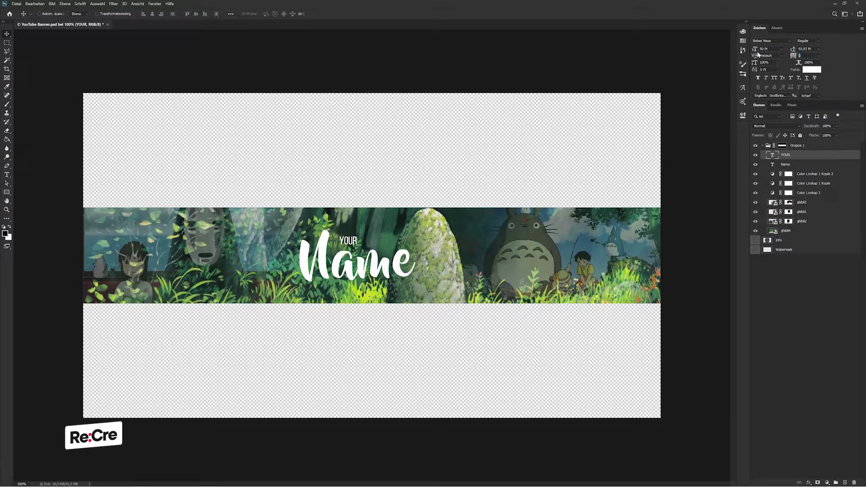
type("0")
key("Return")
left_click_drag(487, 228, 400, 232)
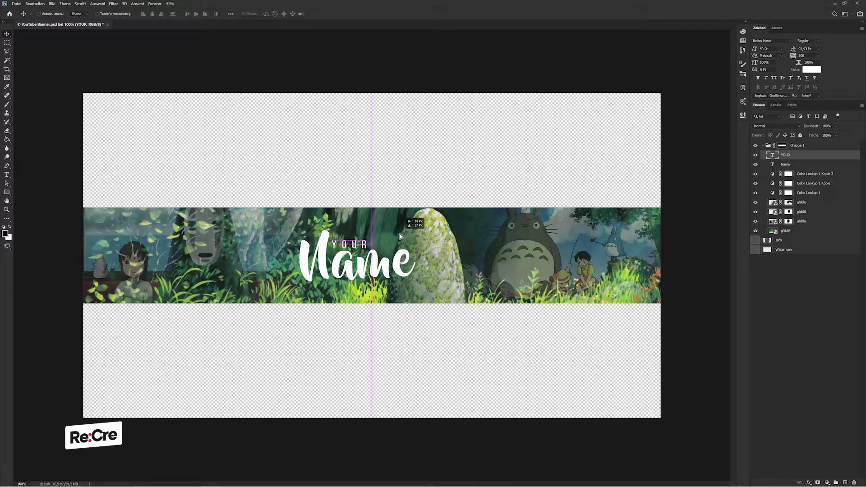
- Group YOUR and Name, scale the group down slightly, and reposition it using guides
left_click(786, 165, "ctrl")
key("ctrl+g")
key("ctrl+t")
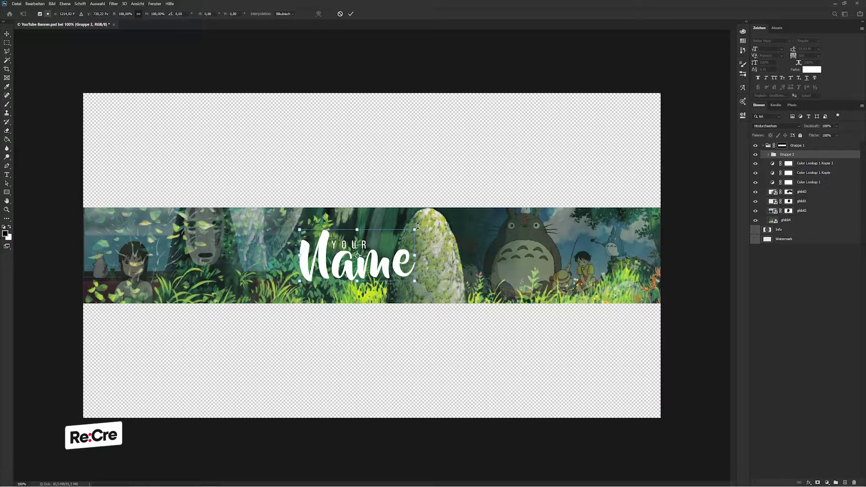
mouse_move(417, 225)
left_mouse_down()
mouse_move(367, 256)
mouse_move(321, 258)
mouse_move(321, 266)
left_mouse_up()
key("Return")
key("ctrl+semicolon")
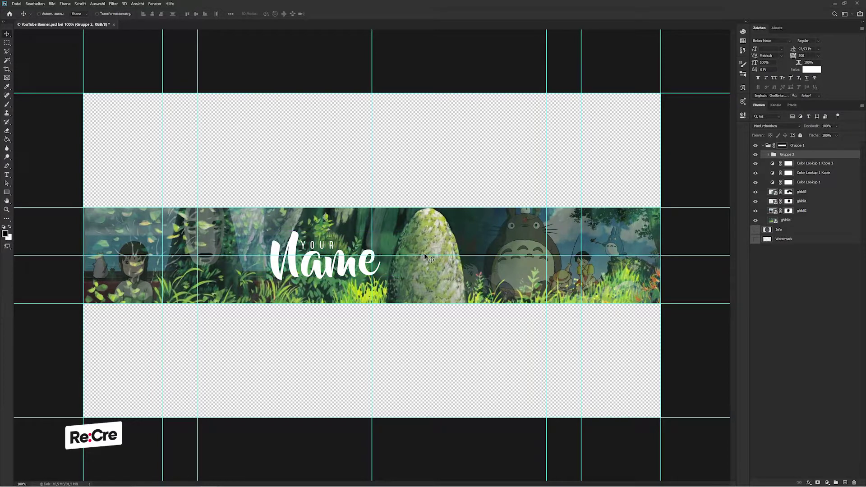
key("Up")
key("Up")
key("Up")
key("ctrl+semicolon")
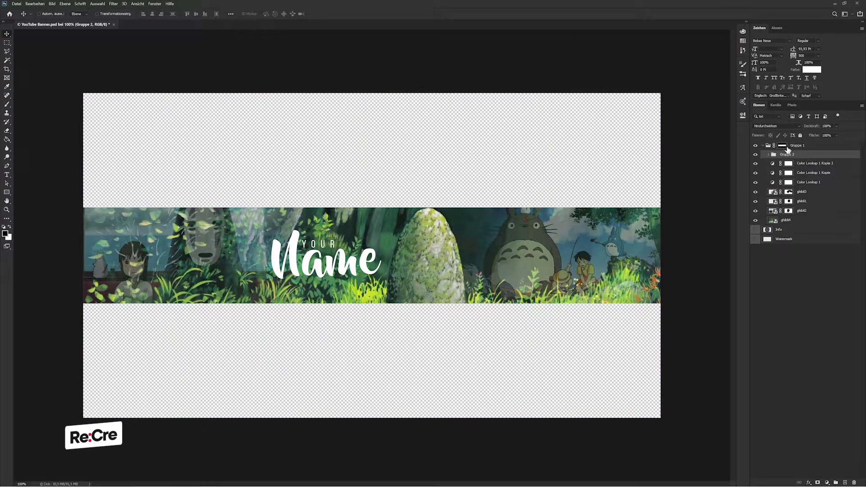
- Give the text group a faint Outer Glow with opacity around 8
double_click(826, 154)
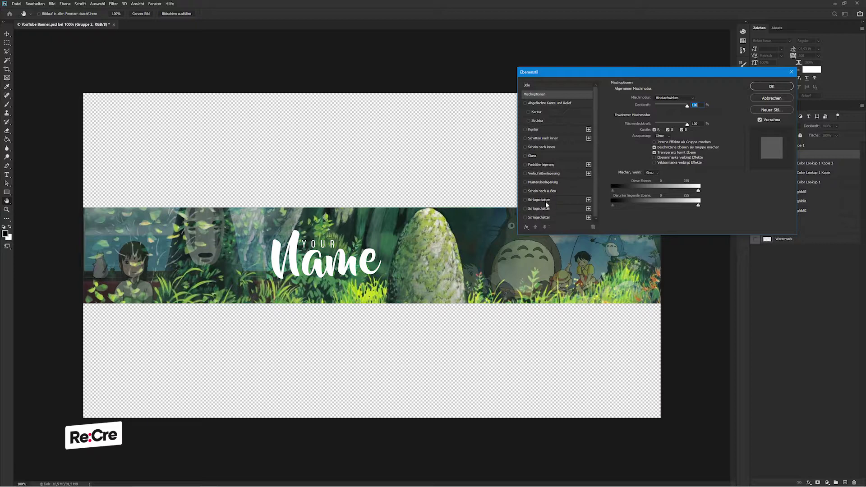
left_click(525, 191)
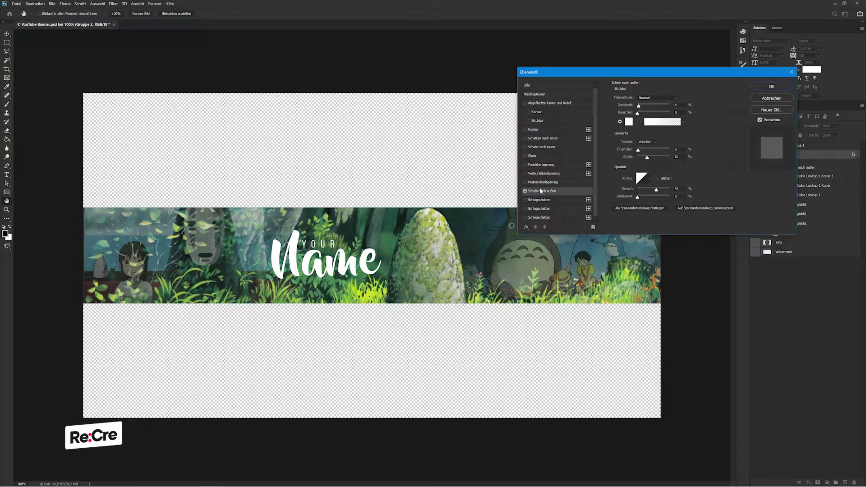
left_click(648, 157)
left_click_drag(641, 107, 640, 107)
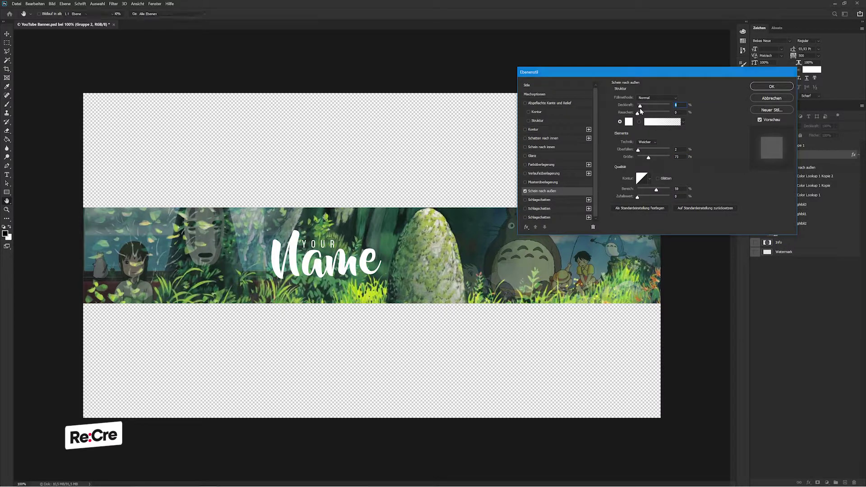
key("Return")
- Move the three Color Lookup layers above the text group
left_click(809, 178)
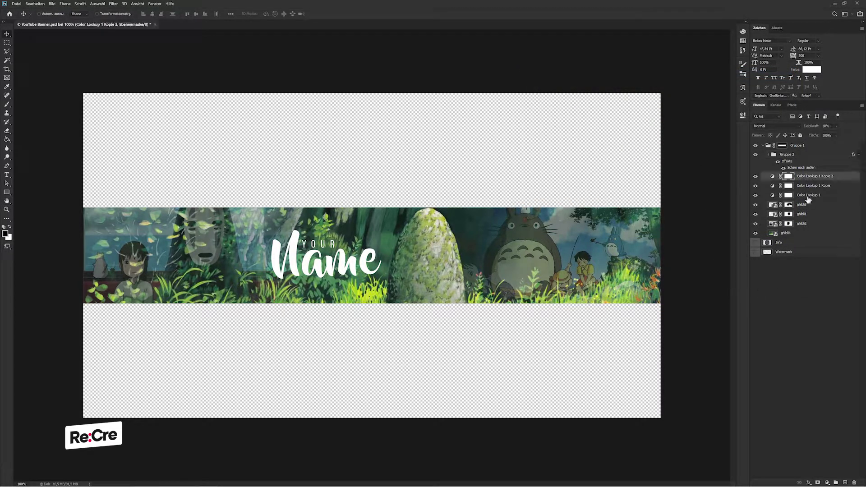
left_click(808, 196, "shift")
left_click_drag(809, 196, 802, 154)
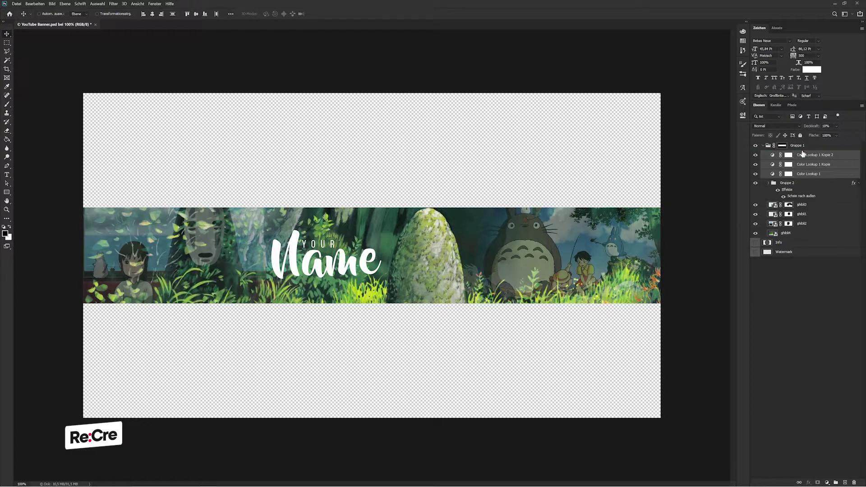
left_click(795, 263)
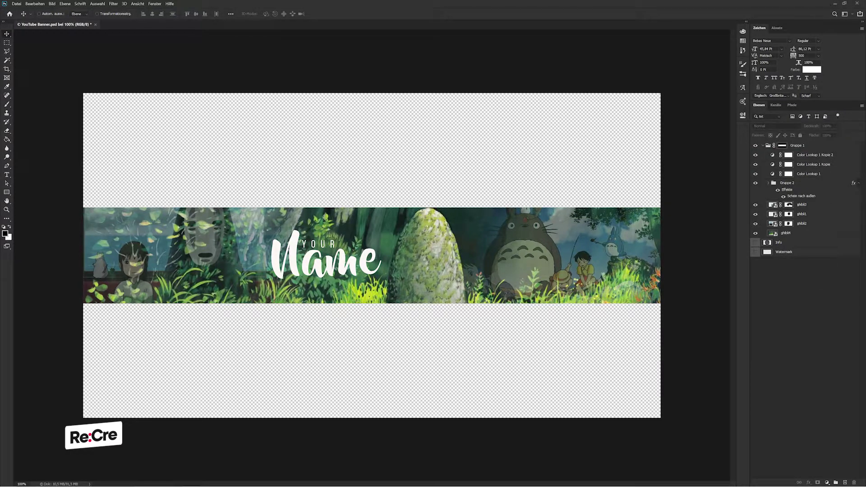
- Scale the smoke image to the canvas, blend it in Screen mode at low opacity, and position it
left_click_drag(523, 318, 505, 296)
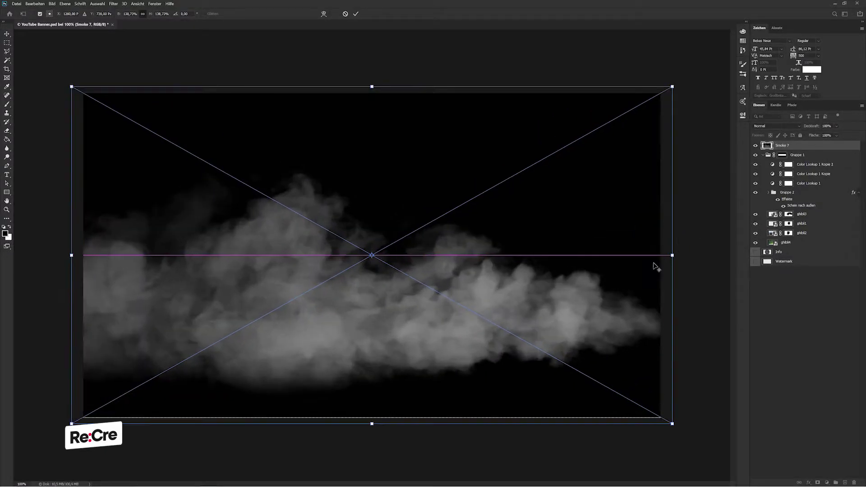
left_click_drag(656, 267, 616, 276)
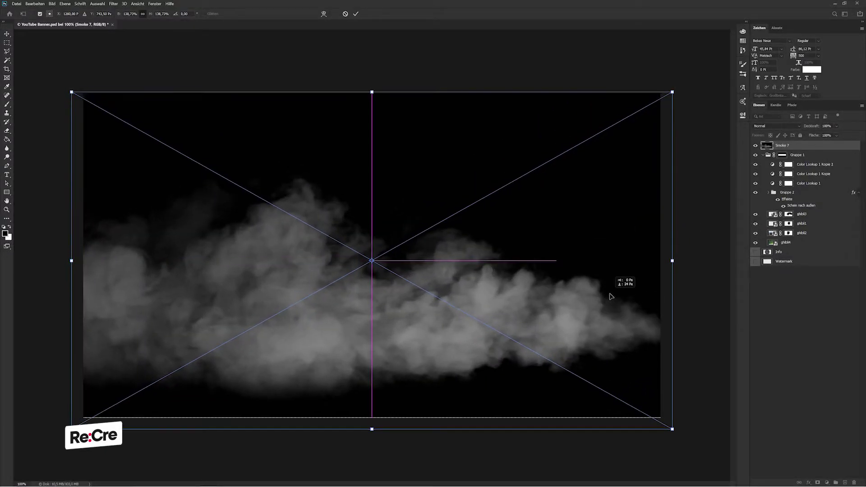
key("Return")
left_click_drag(783, 145, 787, 205)
left_click(775, 126)
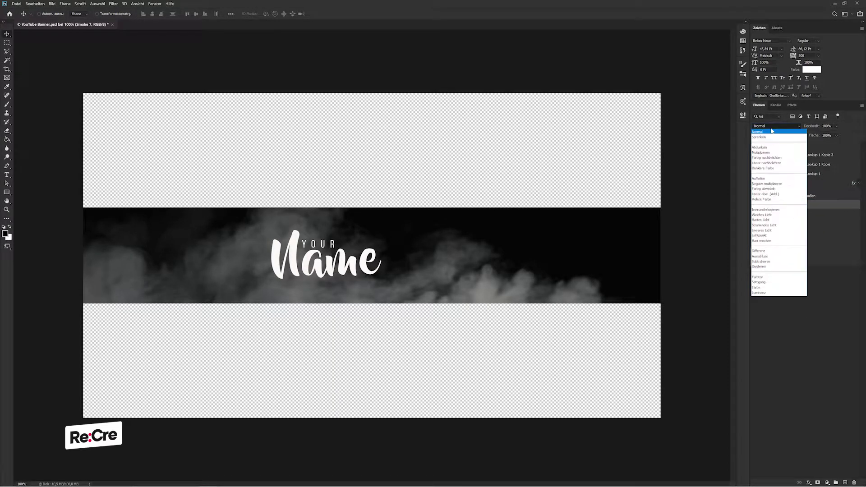
left_click(772, 183)
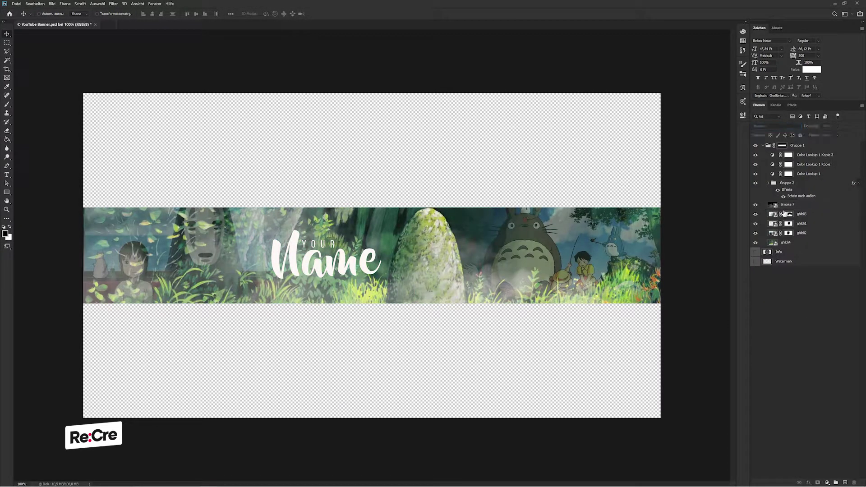
key("2")
left_click_drag(624, 286, 454, 305)
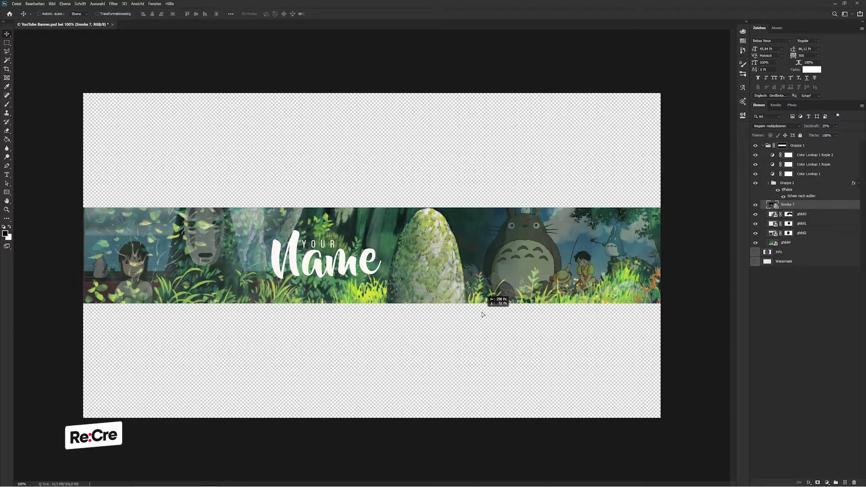
- Duplicate the smoke, flip the copy horizontally, and slide it to the banner's right side
key("ctrl+j")
left_click(34, 3)
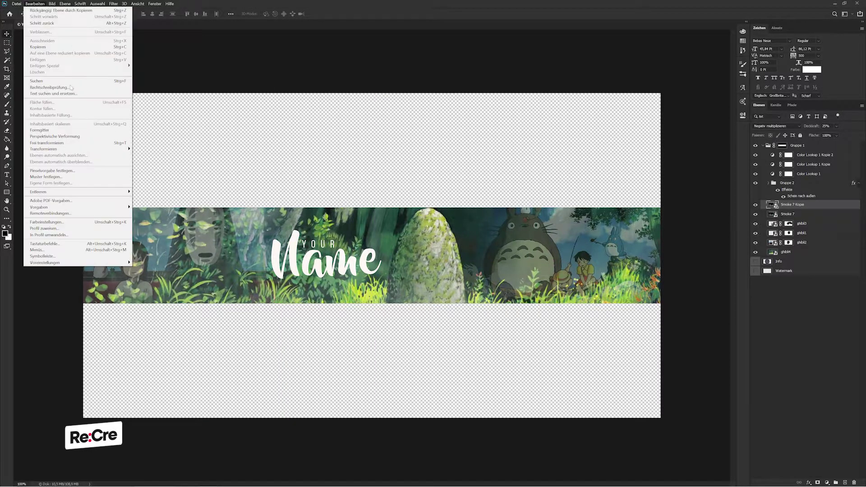
mouse_move(76, 149)
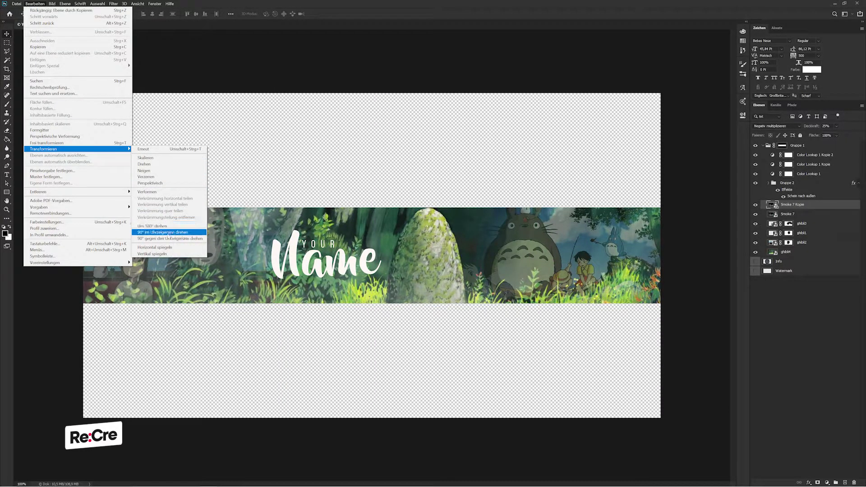
left_click(166, 247)
left_click_drag(165, 247, 505, 288)
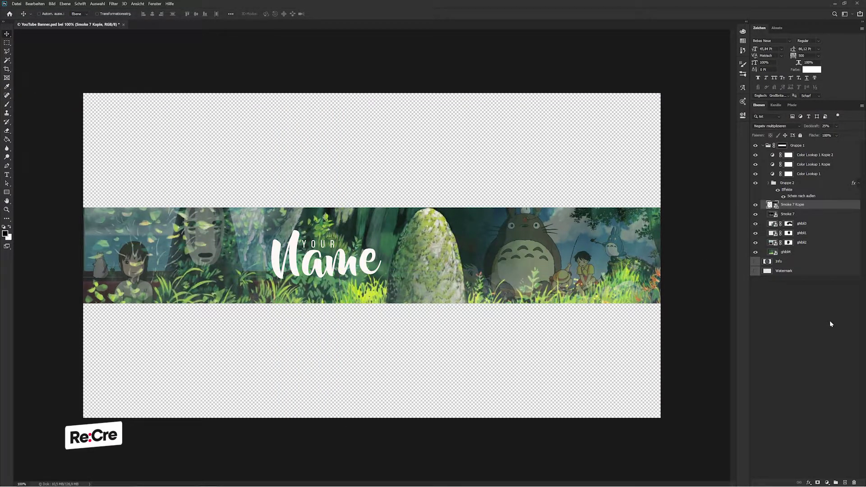
left_click(803, 251)
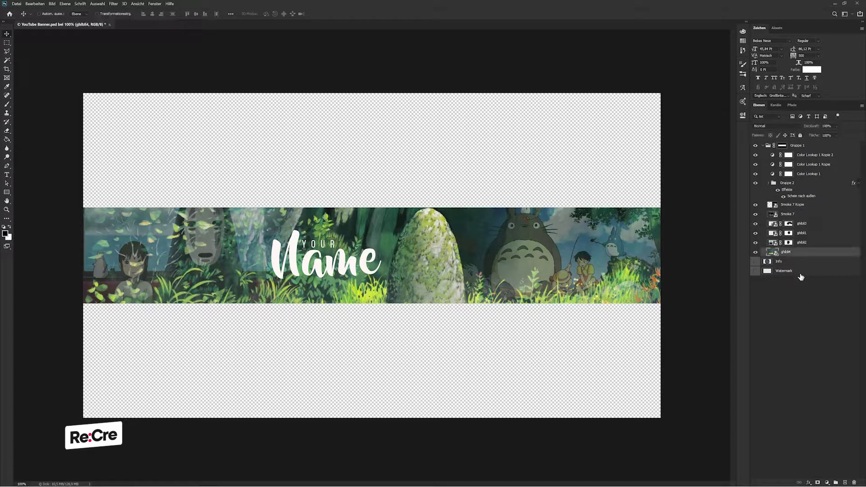
- Add a new layer above ghibli4 filled with black
left_click(844, 483)
key("g")
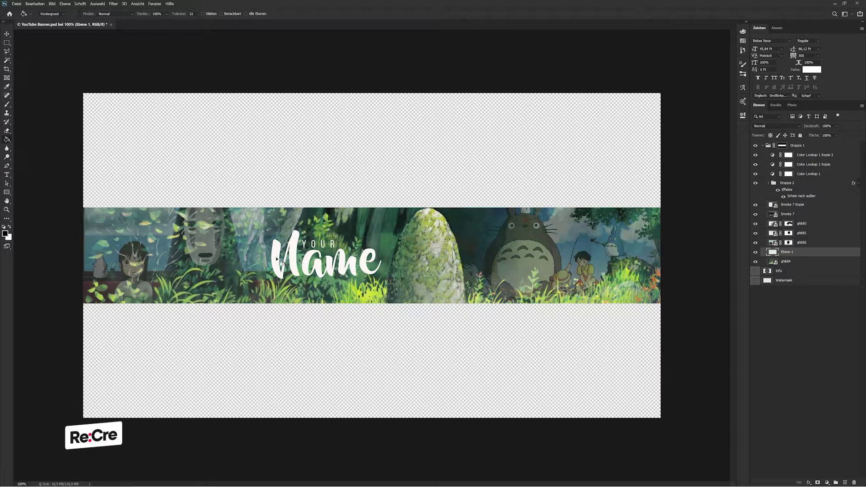
left_click(275, 258)
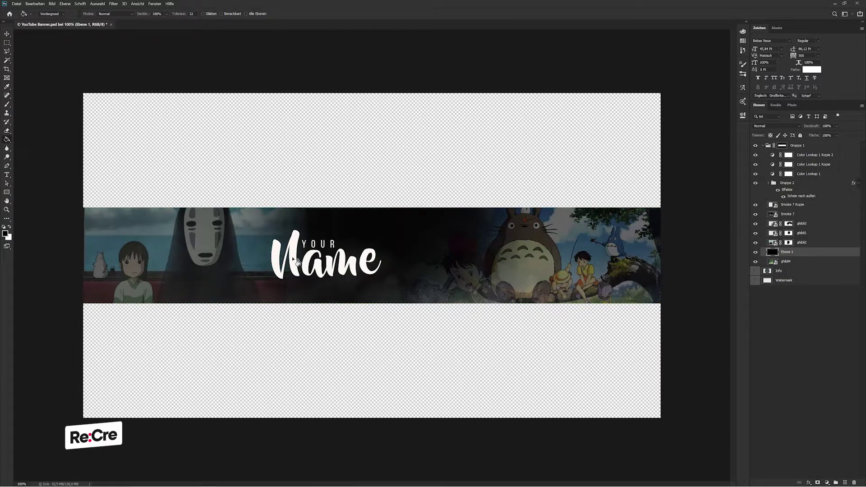
key("v")
- Mask the black layer, invert the mask, and paint it back behind the left characters and Totoro
left_click(818, 482)
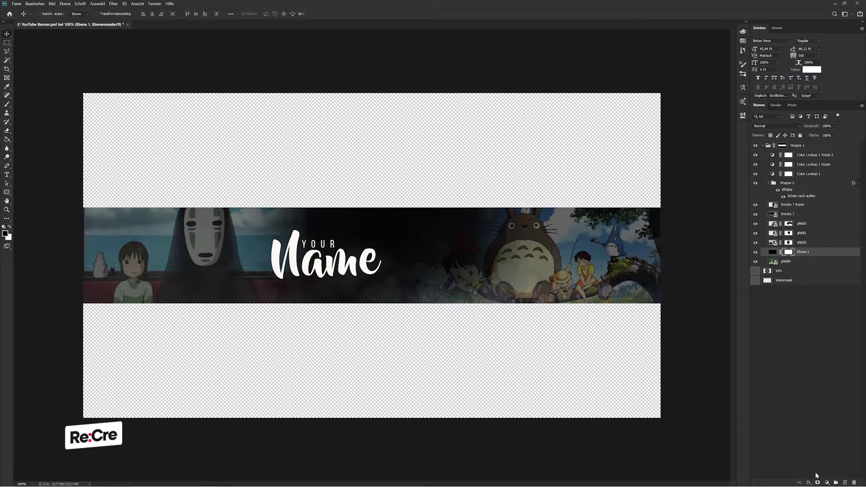
key("b")
key("ctrl+i")
key("x")
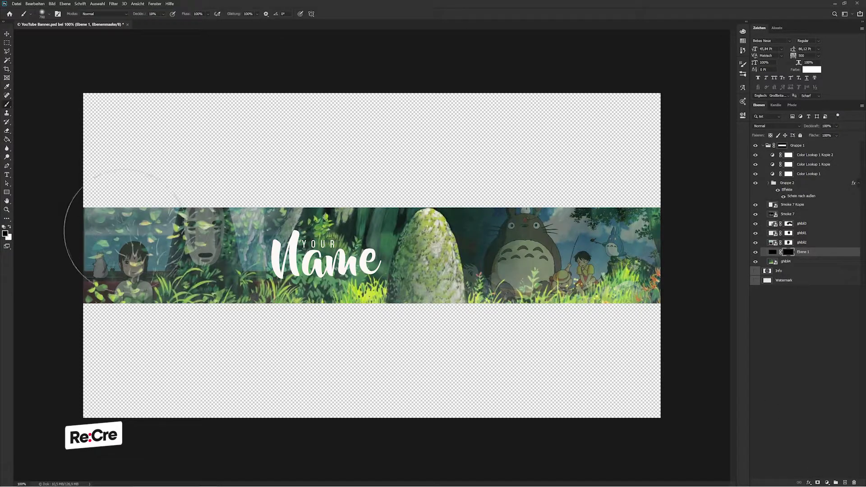
mouse_move(166, 260)
left_mouse_down()
mouse_move(190, 203)
mouse_move(126, 180)
mouse_move(163, 252)
left_mouse_up()
mouse_move(525, 269)
left_mouse_down()
mouse_move(615, 290)
mouse_move(470, 280)
mouse_move(464, 313)
mouse_move(516, 314)
left_mouse_up()
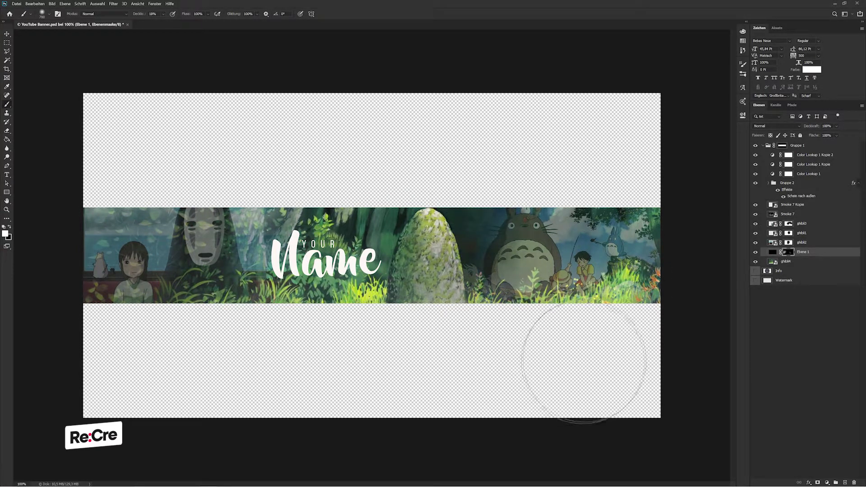
key("v")
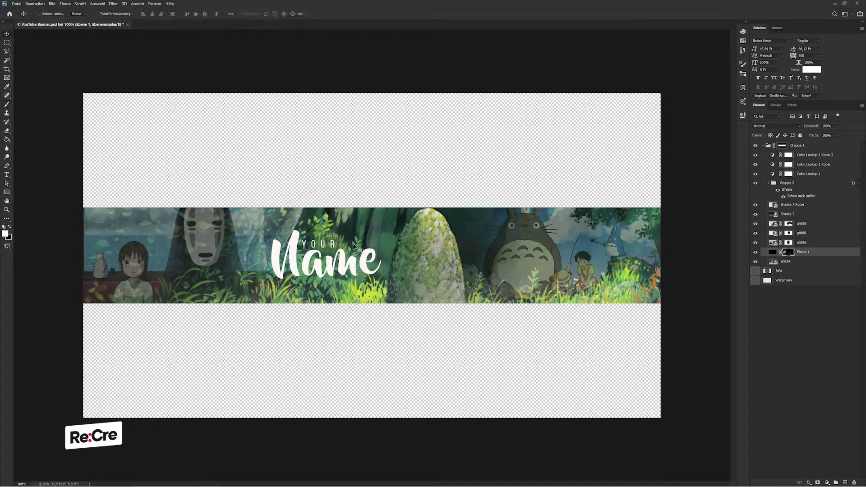
left_click(826, 302)
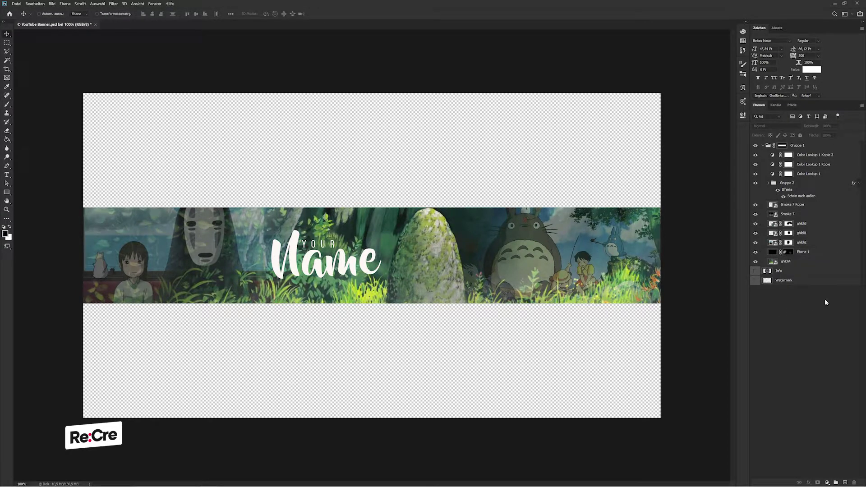
- Add a heavily darkening Curves adjustment and draw a large ellipse across the banner
left_click(827, 483)
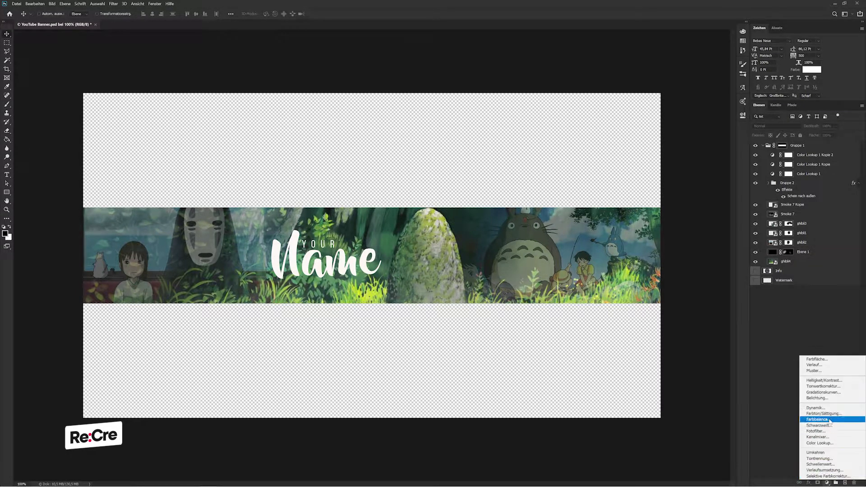
left_click(816, 396)
left_click_drag(688, 185, 711, 206)
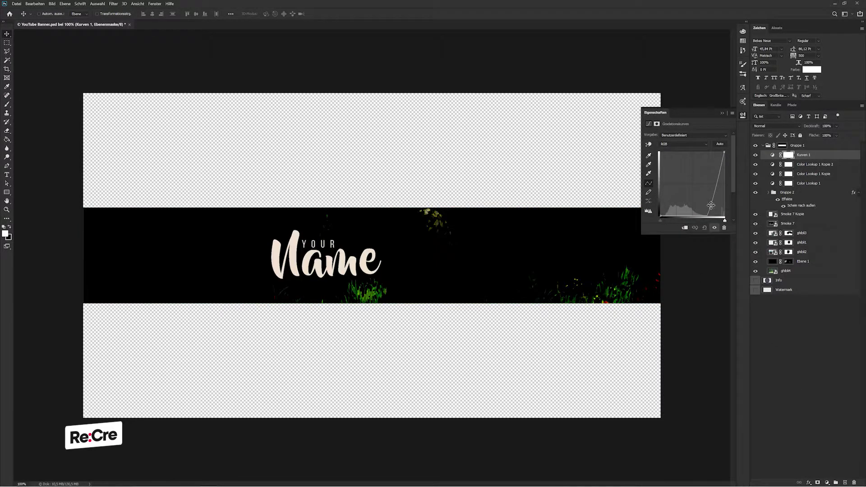
key("m")
key("shift+m")
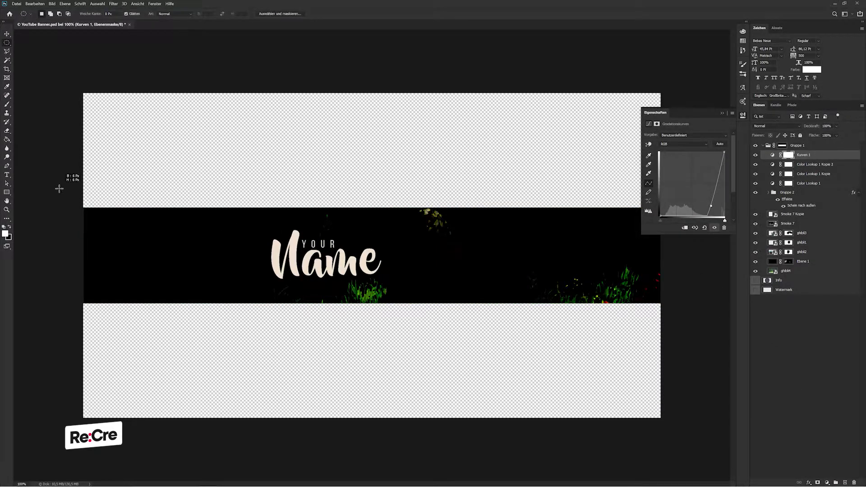
left_click_drag(58, 190, 693, 321)
- Fill the ellipse black in the Curves mask and Gaussian-blur the mask edge
key("g")
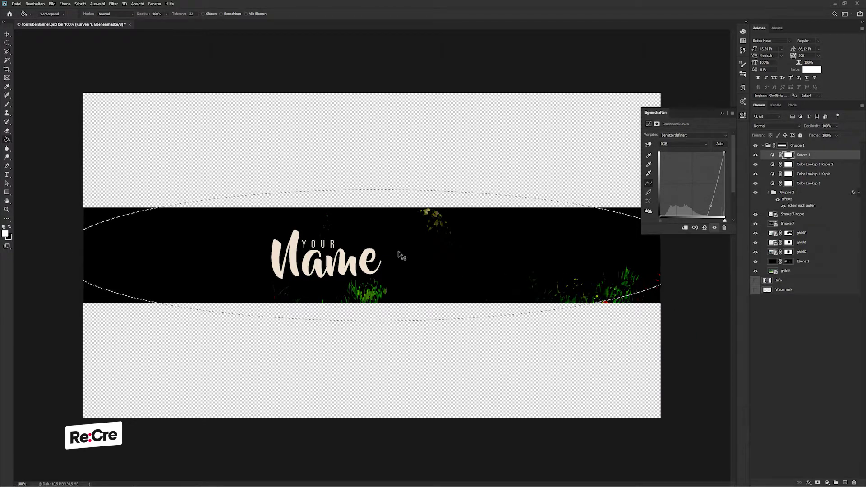
key("x")
left_click(398, 251)
key("ctrl+d")
key("ctrl+alt+f")
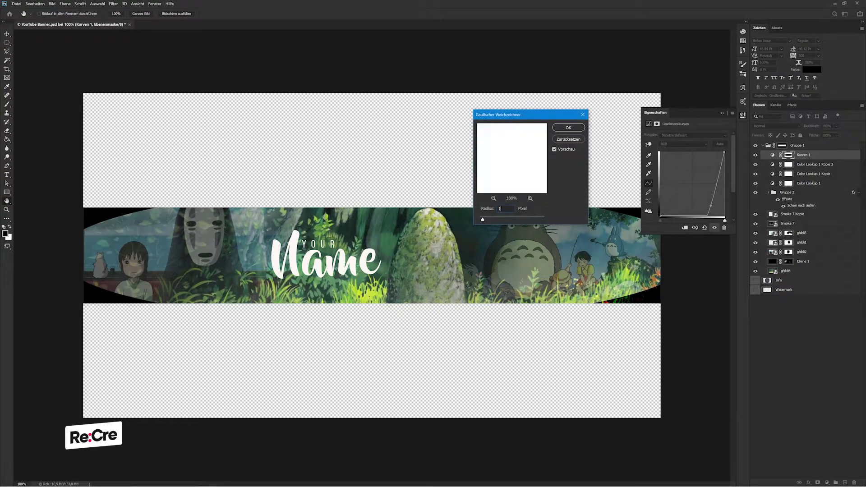
key("Return")
- Ease the curve to a gentler bow, compare the vignette on/off, and duplicate ghibli4
left_click_drag(711, 205, 690, 201)
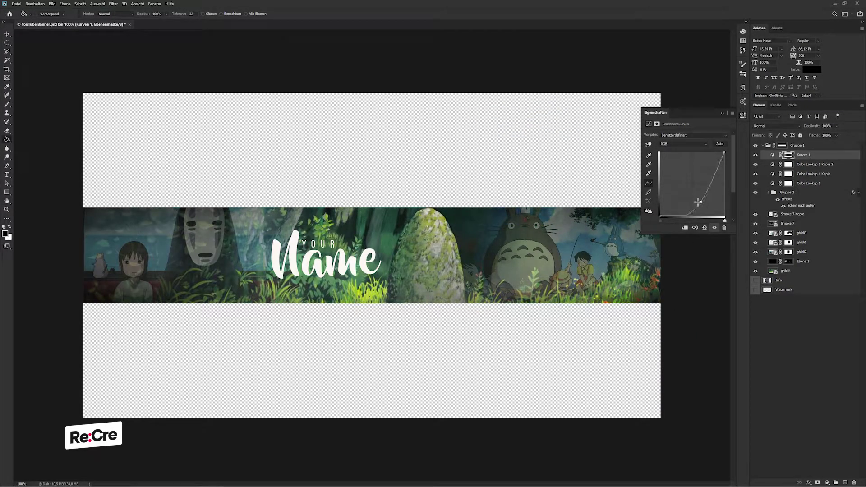
left_click(722, 114)
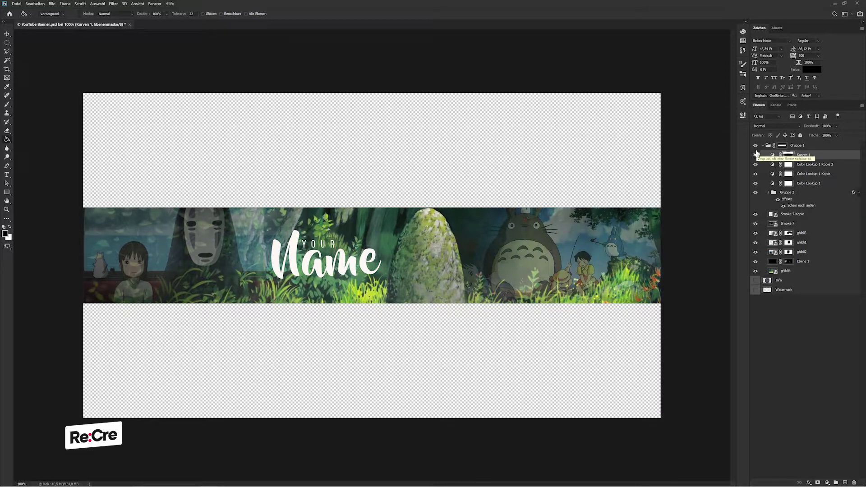
left_click(755, 155)
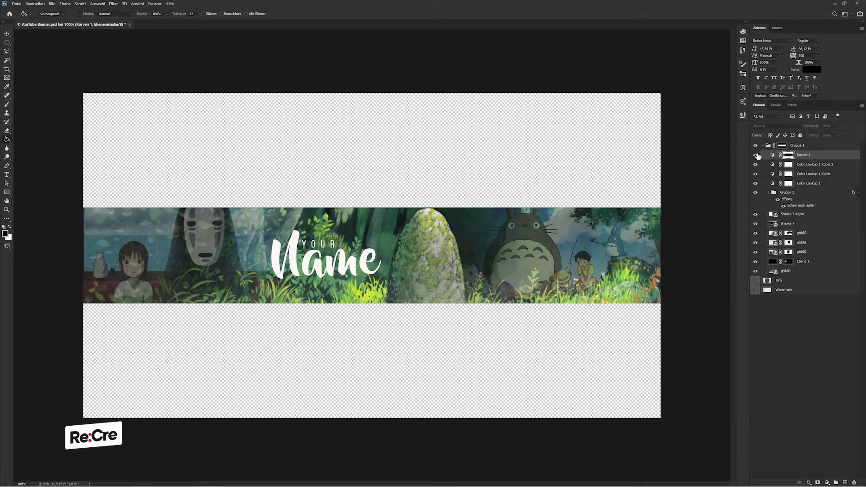
left_click_drag(788, 276, 759, 297)
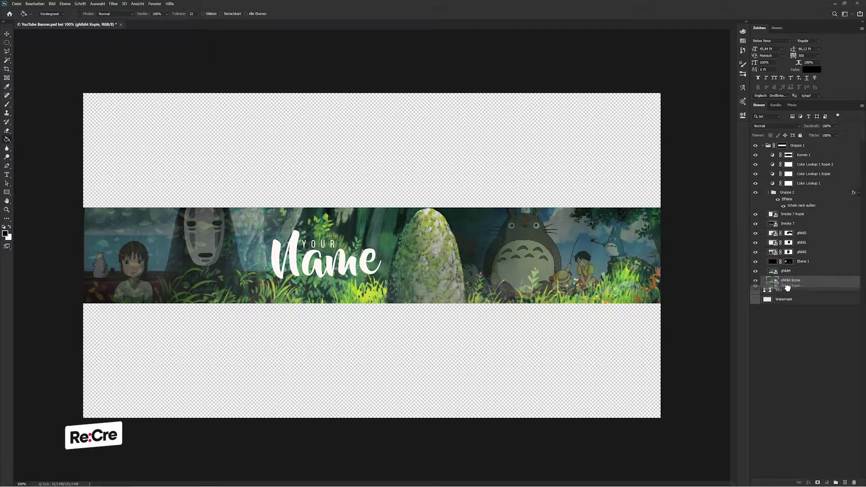
- Move the ghibli4 copy out of Gruppe 1 and scale it to cover the canvas
left_click_drag(783, 284, 767, 293)
key("ctrl+t")
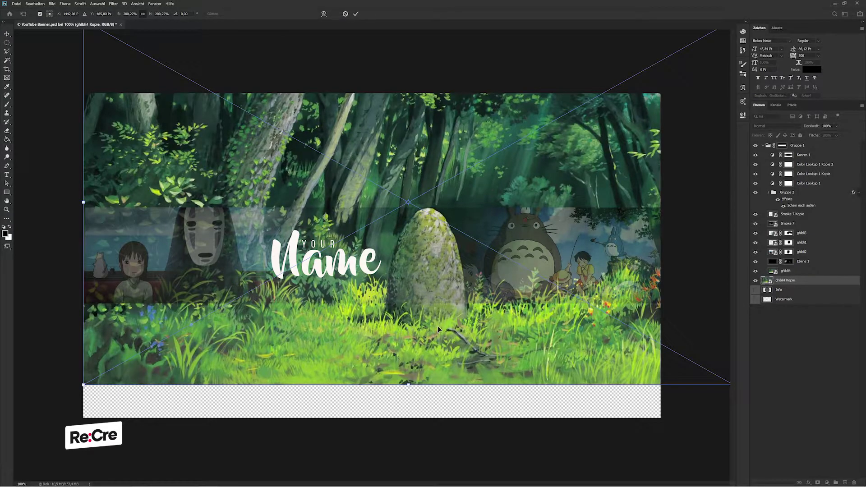
left_click_drag(413, 385, 417, 432)
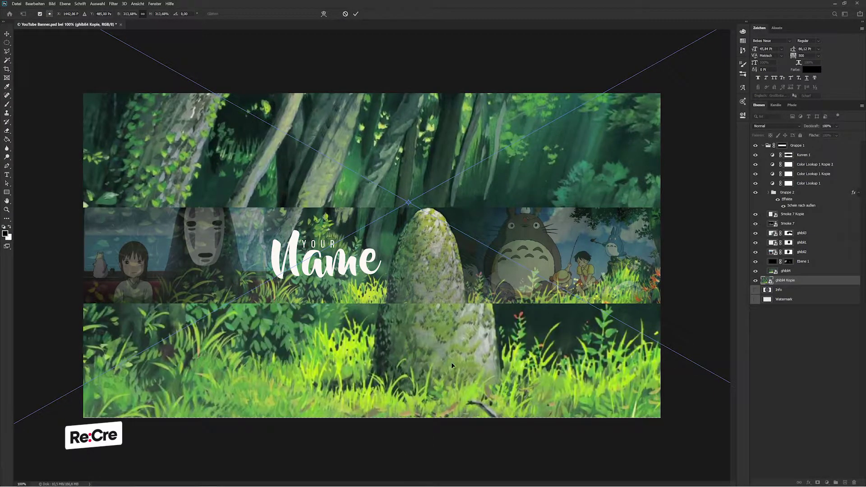
key("g")
left_click(475, 197)
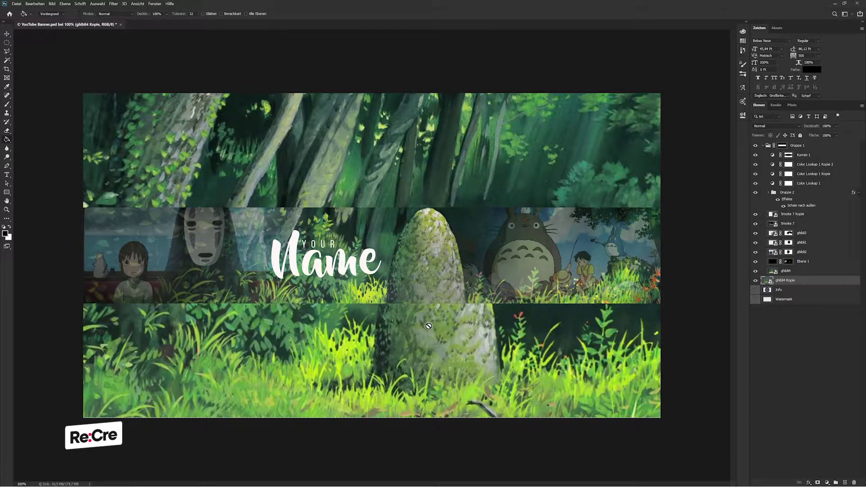
key("ctrl+z")
key("ctrl+t")
key("ctrl+minus")
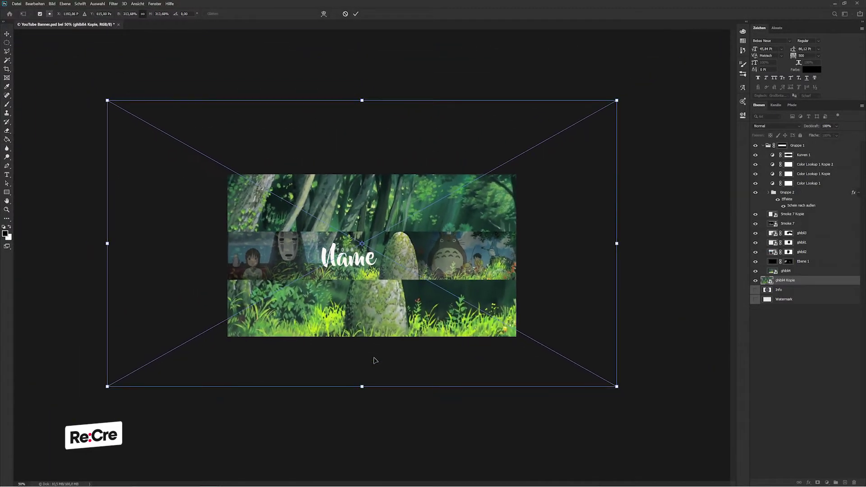
left_click_drag(362, 100, 341, 182)
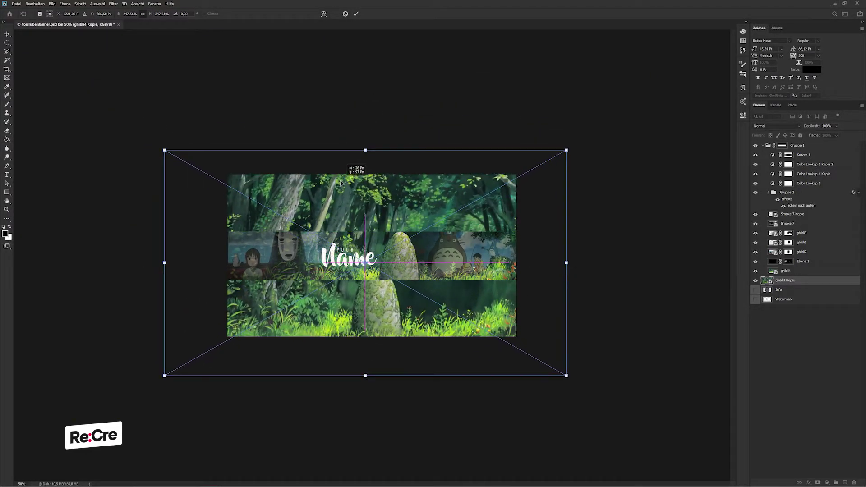
key("Return")
- Apply a Gaussian Blur of radius 100 to the forest copy
key("ctrl+alt+f")
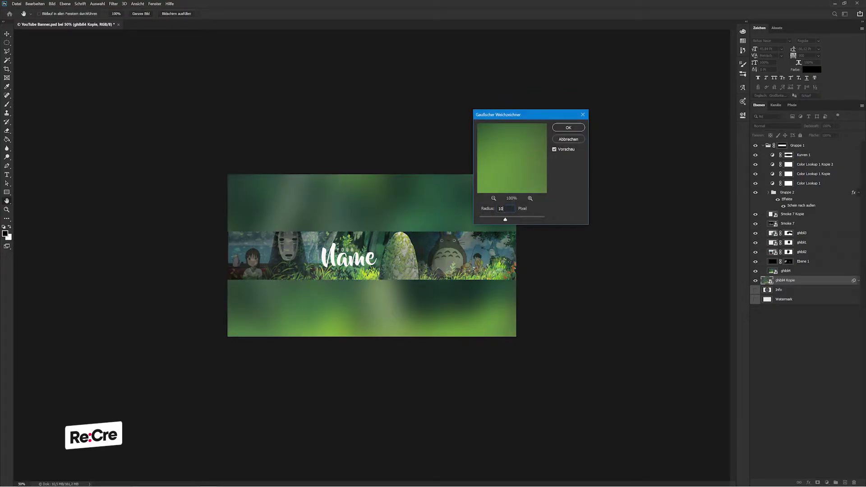
type("10")
key("Return")
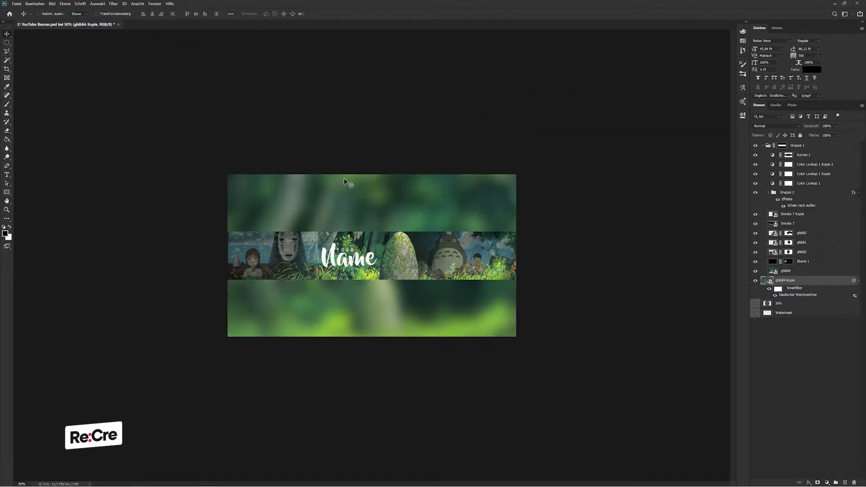
key("ctrl+1")
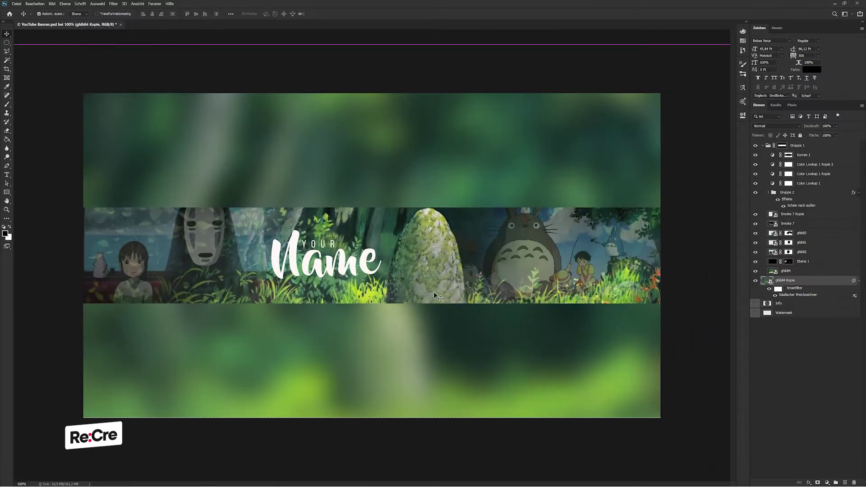
left_click(778, 343)
- Add a Gradient Map adjustment using a cyan-blue gradient preset
left_click(827, 483)
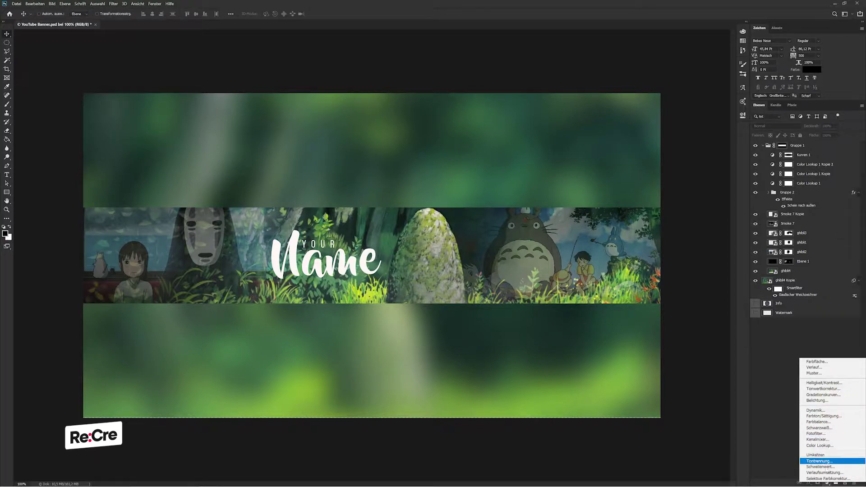
left_click(827, 473)
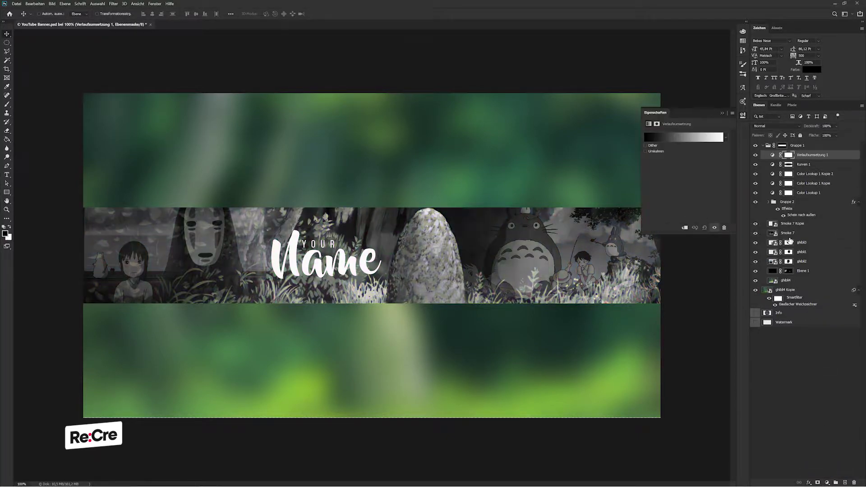
left_click(714, 138)
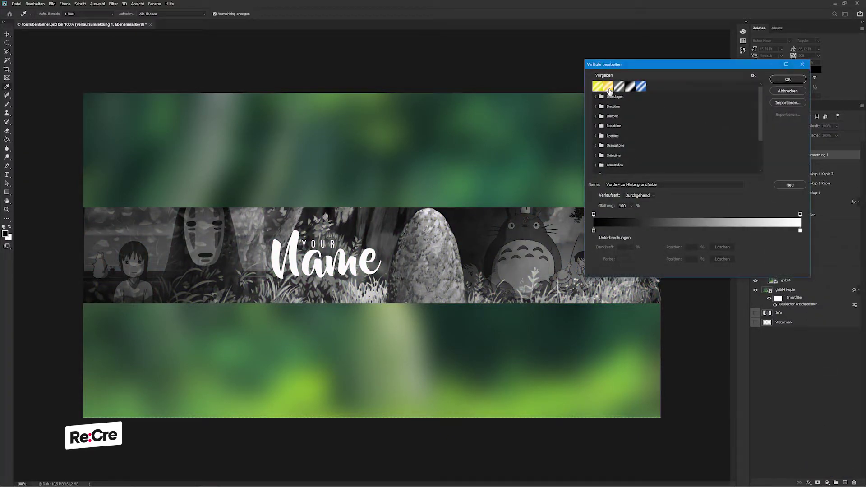
left_click(596, 107)
left_click(628, 130)
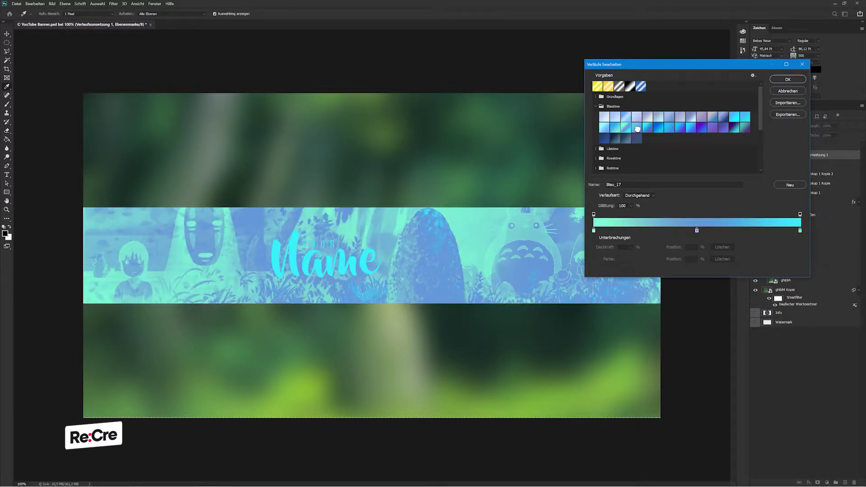
left_click(637, 129)
left_click(792, 79)
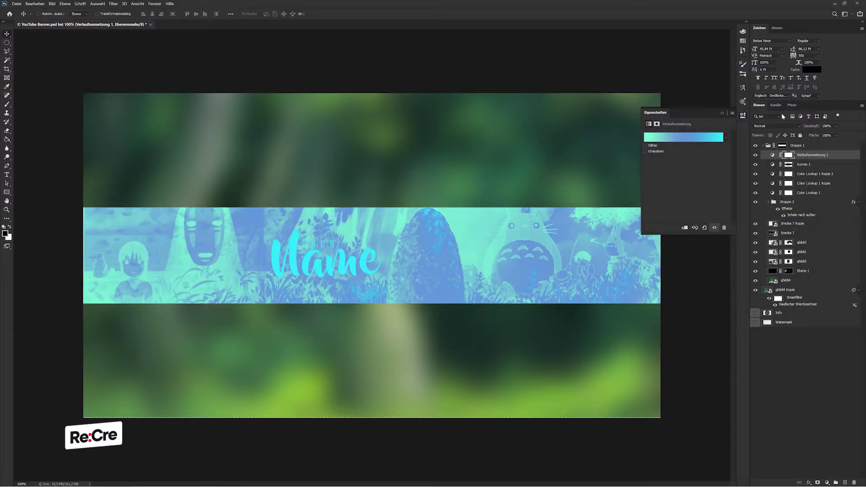
- Try different blend modes on the gradient map, aiming for Ineinanderkopieren (Overlay)
left_click(773, 125)
key("Down")
key("Return")
key("Down")
key("Down")
key("Down")
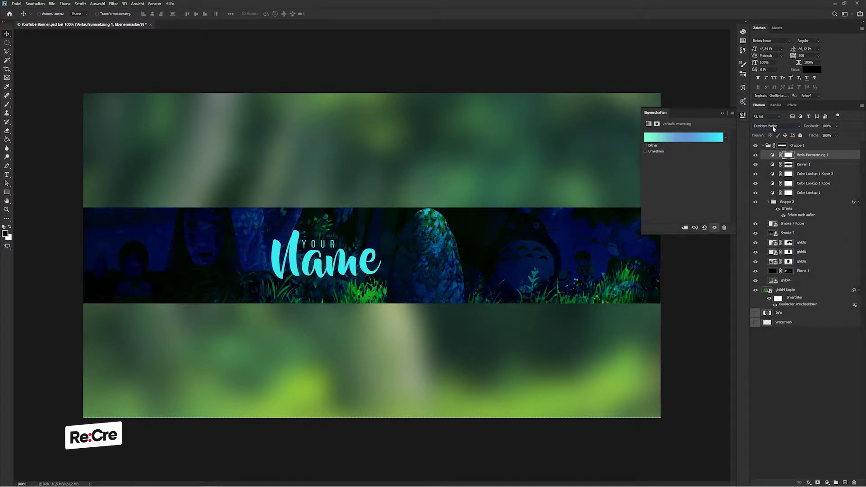
key("Down")
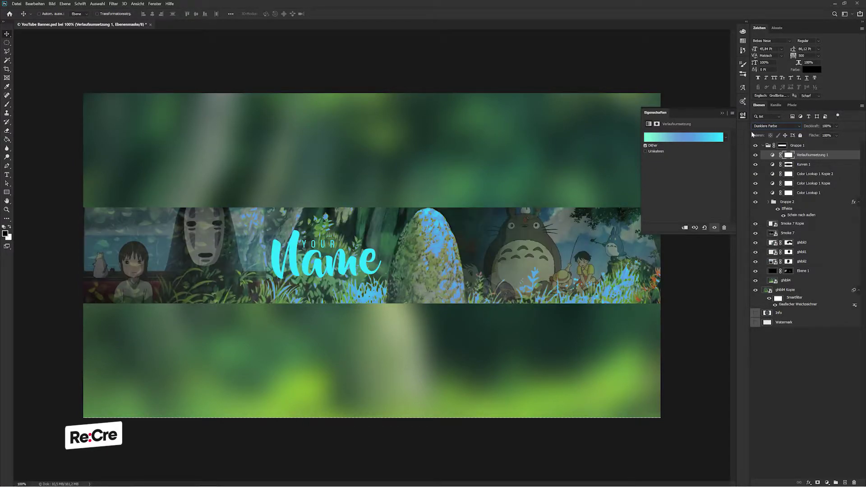
key("Down")
key("Down")
key("Down")
key("Down")
key("Down")
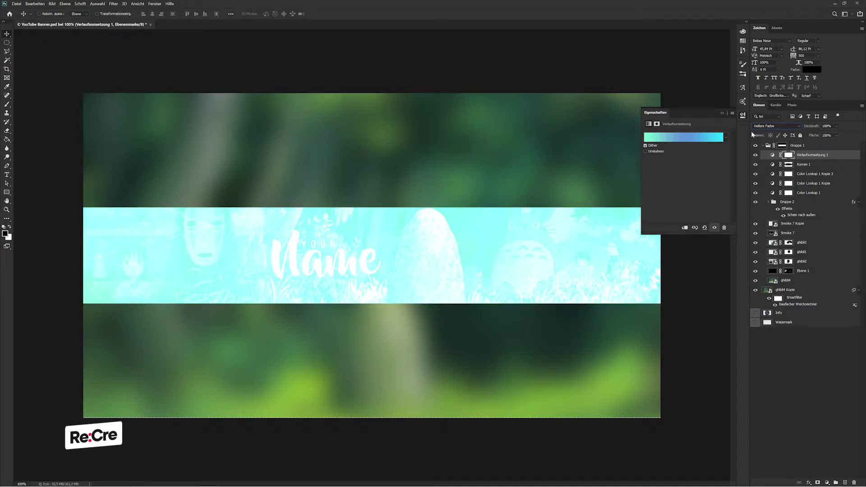
key("Down")
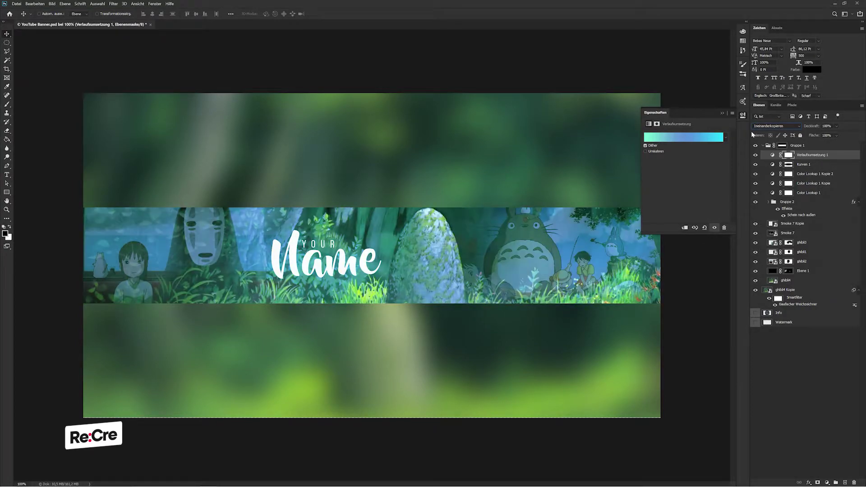
- Switch the gradient map to the Orange_10 preset from the Orangetöne group
left_click(712, 138)
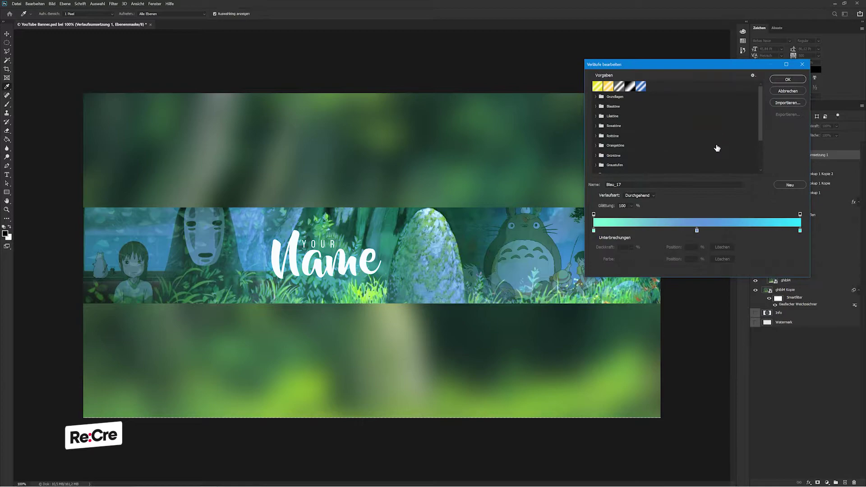
left_click(597, 146)
left_click(631, 155)
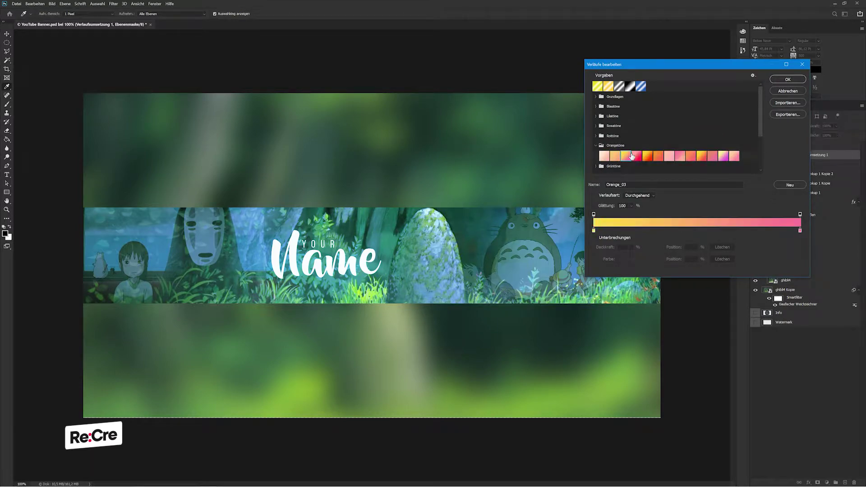
left_click(645, 157)
left_click(658, 156)
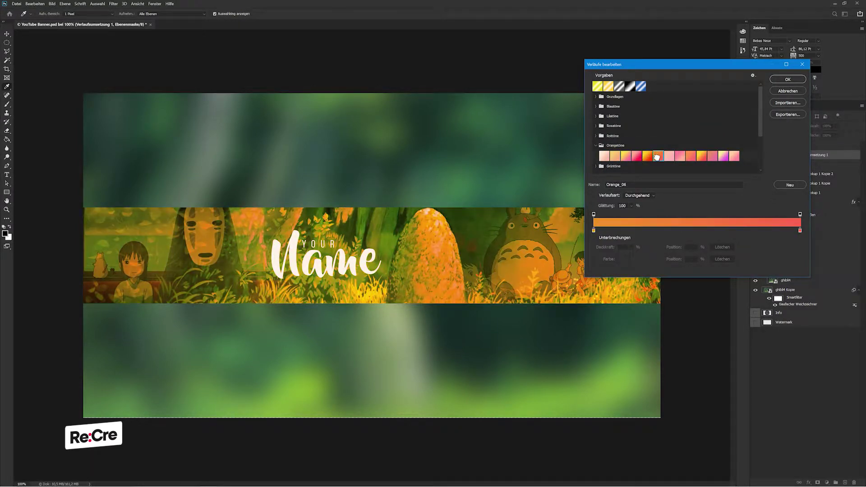
left_click(669, 156)
left_click(701, 155)
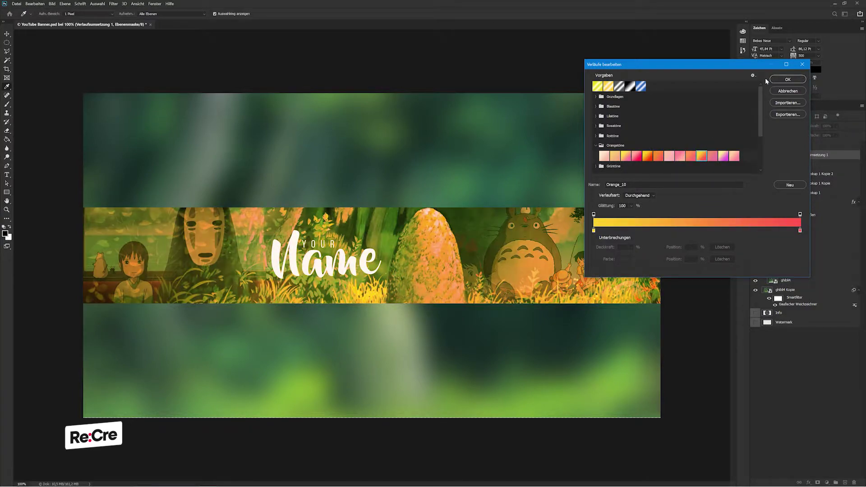
left_click(776, 80)
left_click(805, 156)
- Set the gradient map opacity to 25% and preview red presets such as Rot_05
key("2")
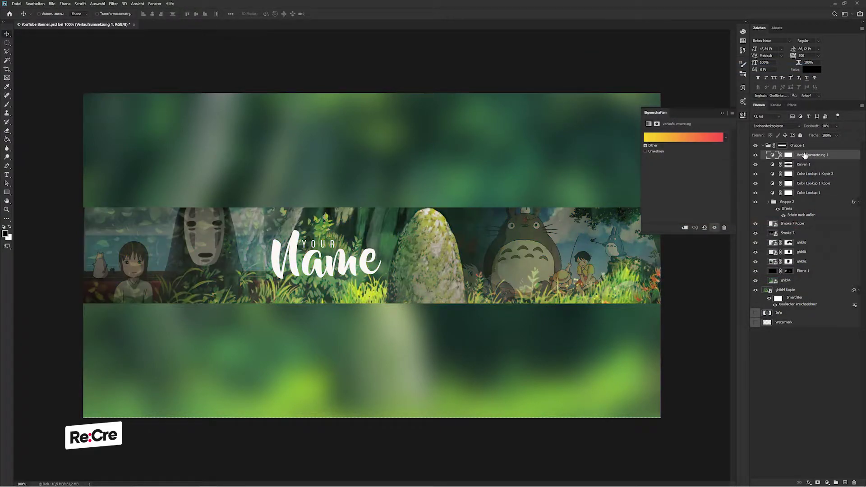
key("5")
left_click(726, 137)
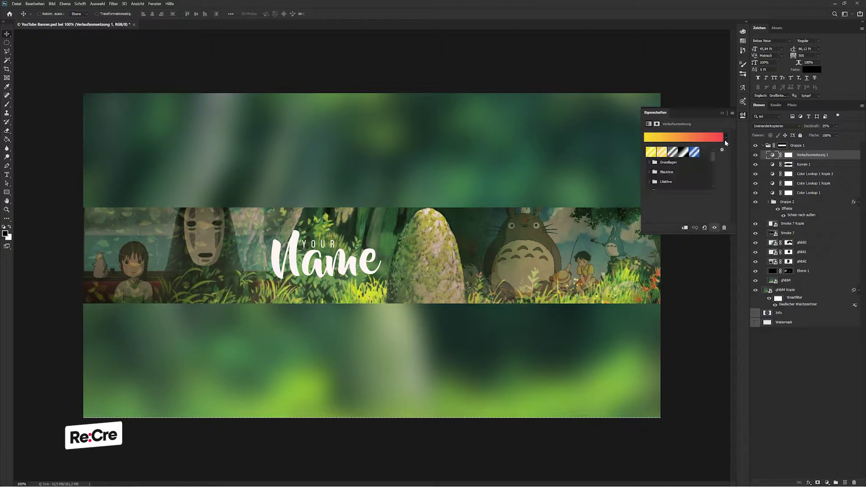
left_click(700, 137)
scroll(603, 124, "down", 2)
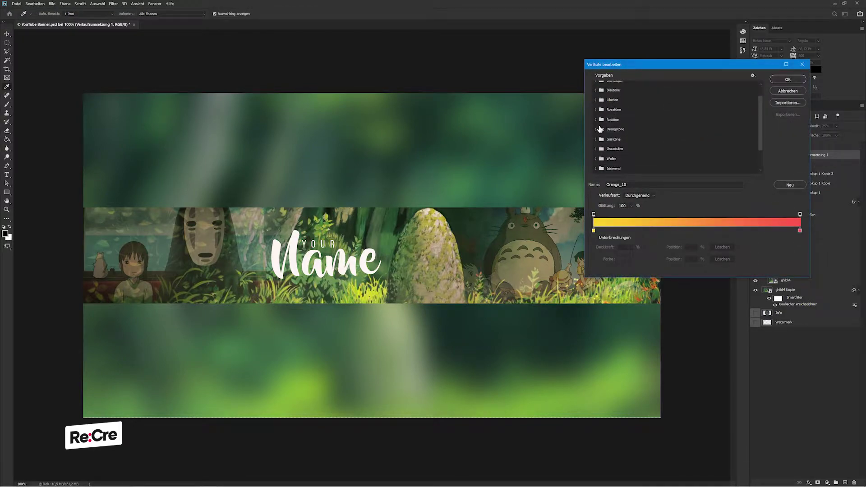
left_click(595, 119)
left_click(615, 130)
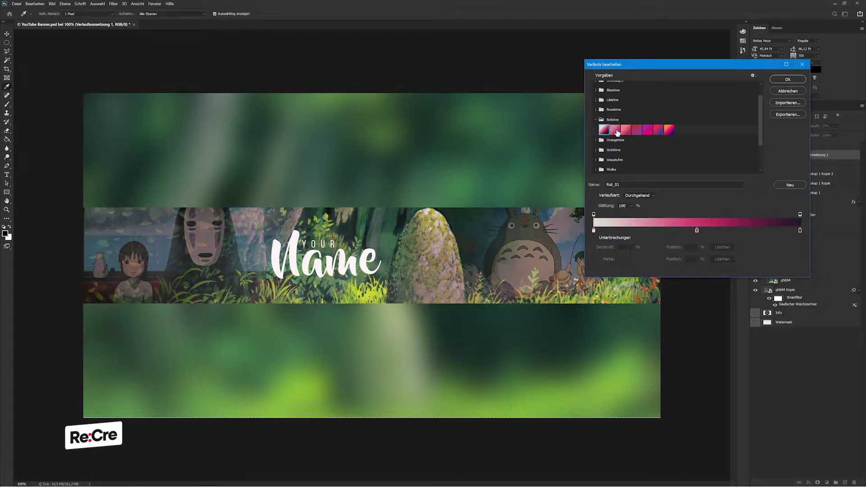
left_click(634, 131)
left_click(658, 131)
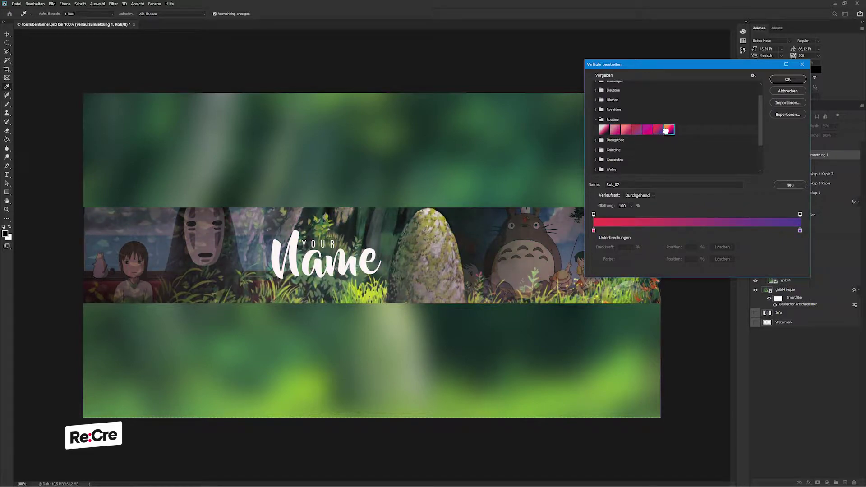
left_click(648, 131)
- Preview the sand-coloured Grautöne and lavender-pink Pastelltöne presets, up to Pastelltöne_09
scroll(650, 135, "down", 1)
scroll(652, 136, "down", 2)
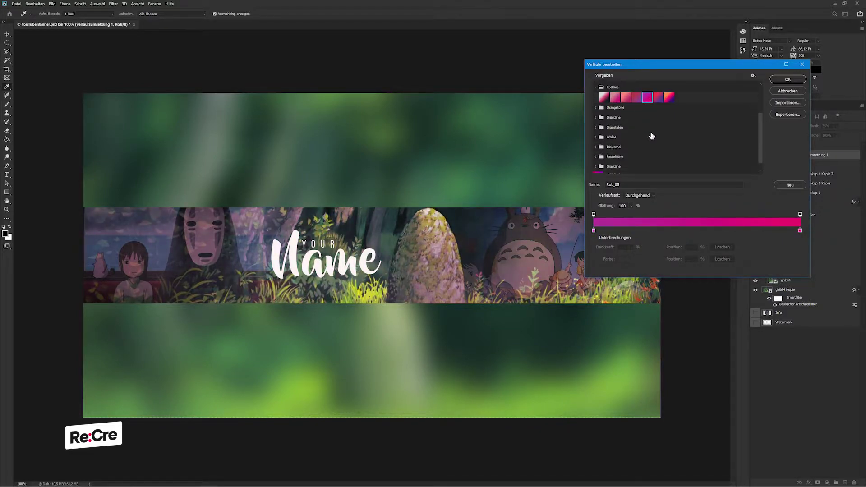
scroll(588, 145, "down", 1)
left_click(595, 155)
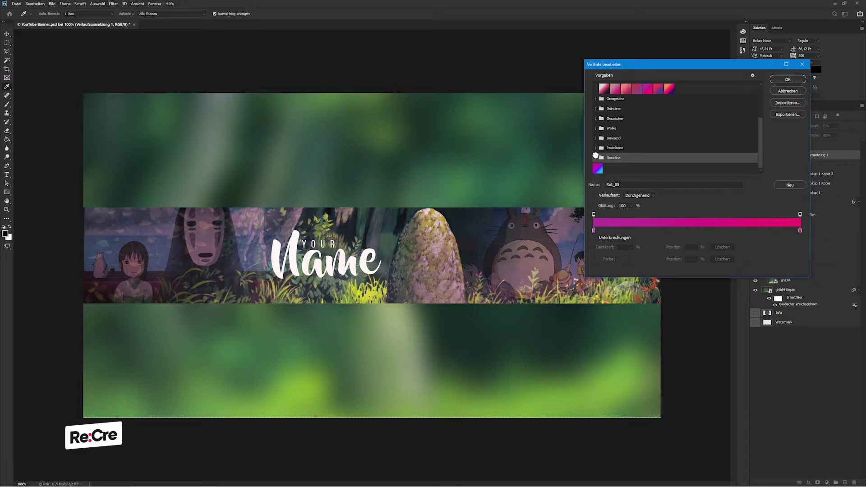
left_click(595, 158)
left_click(615, 168)
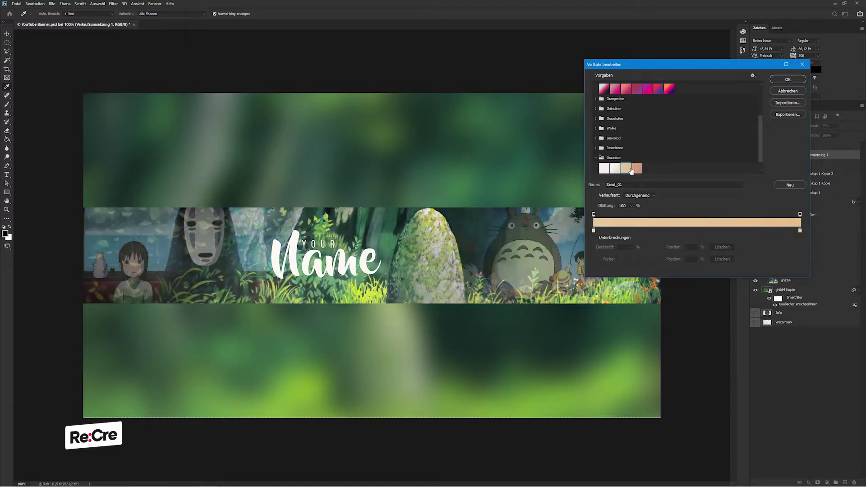
left_click(631, 168)
left_click(596, 147)
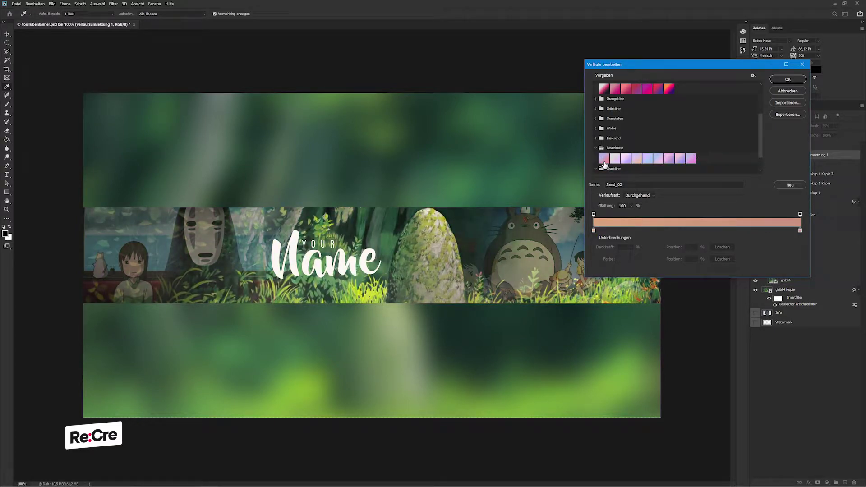
left_click(604, 158)
left_click(636, 158)
left_click(670, 159)
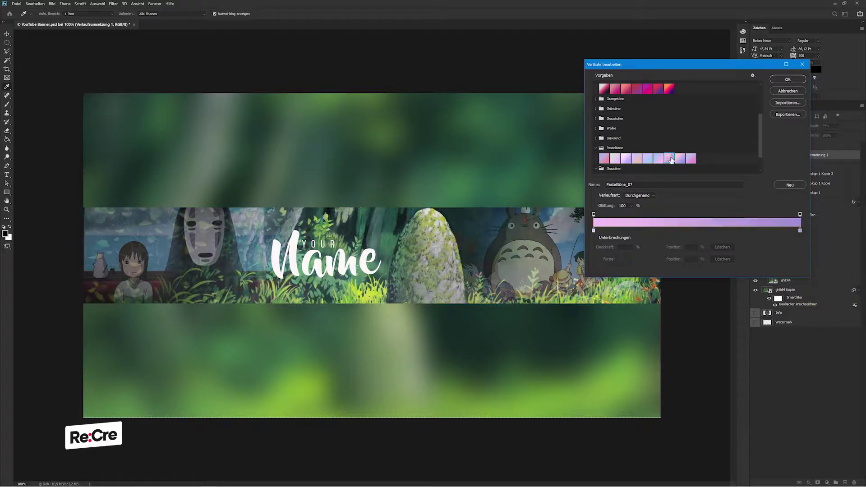
left_click(690, 159)
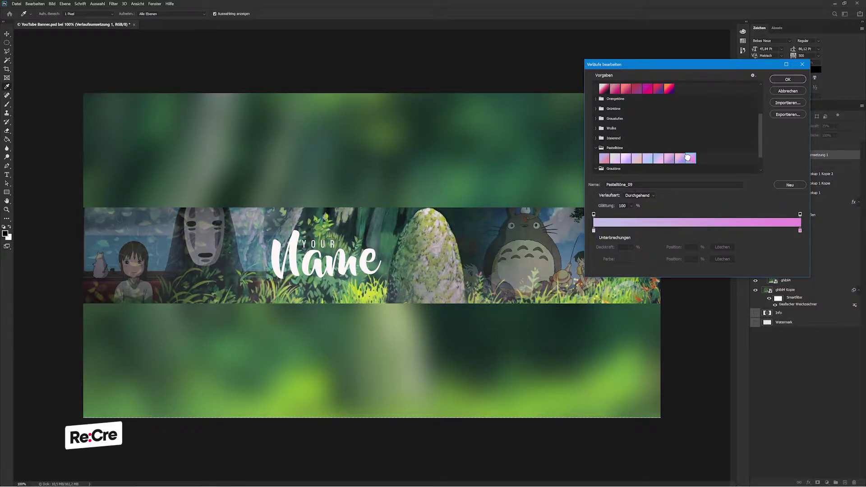
- Apply the green-to-pink Irisierend_18 gradient and toggle the map to compare the banner
left_click(601, 139)
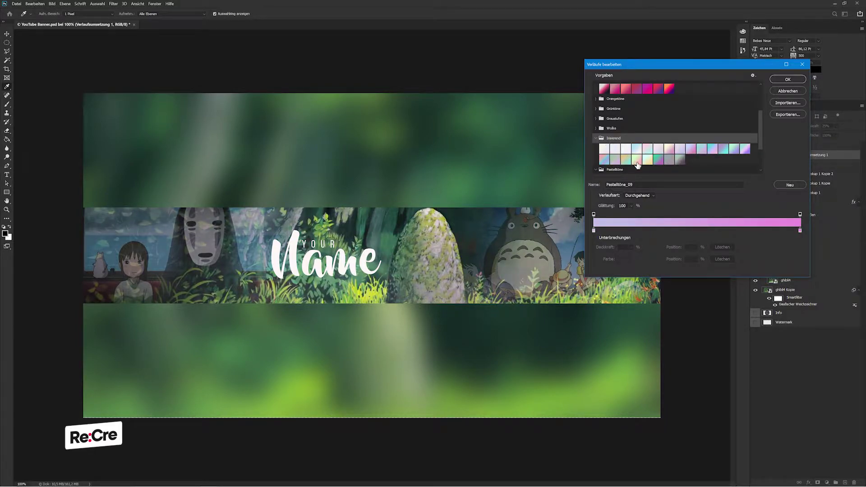
left_click(637, 160)
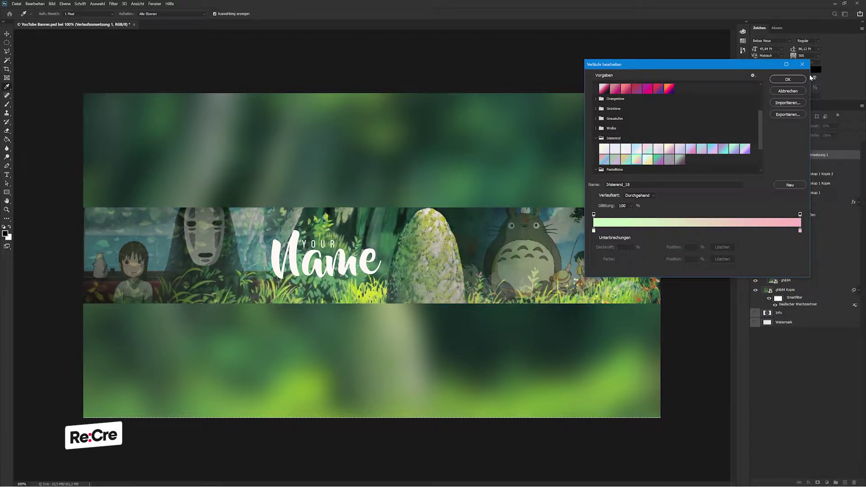
left_click(778, 79)
left_click(756, 155)
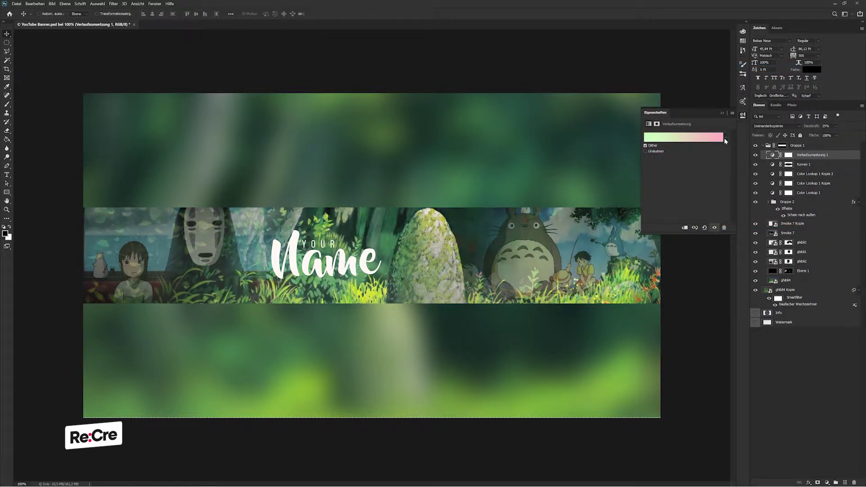
- Close the gradient map properties and select the ghibli3 layer
left_click(723, 113)
left_click(787, 271)
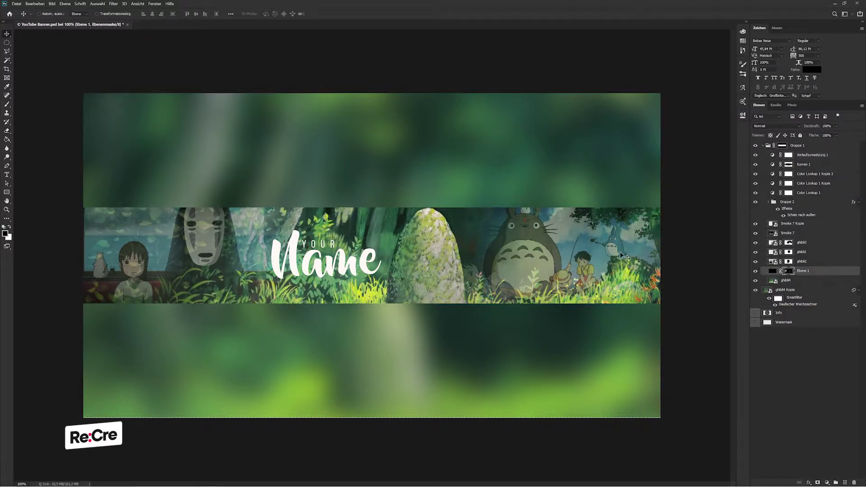
key("b")
key("x")
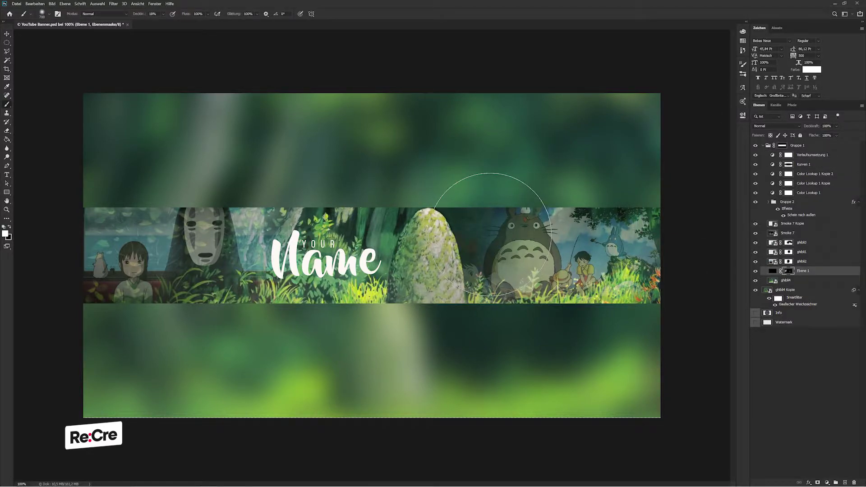
key("x")
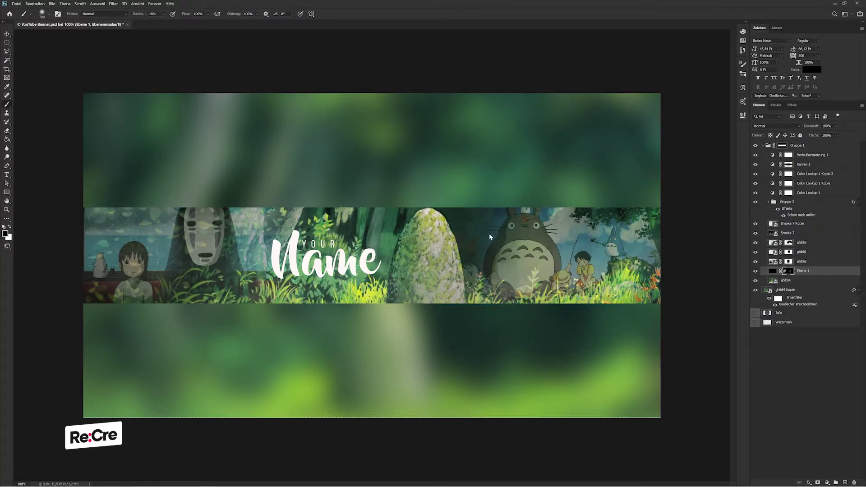
left_click(788, 261)
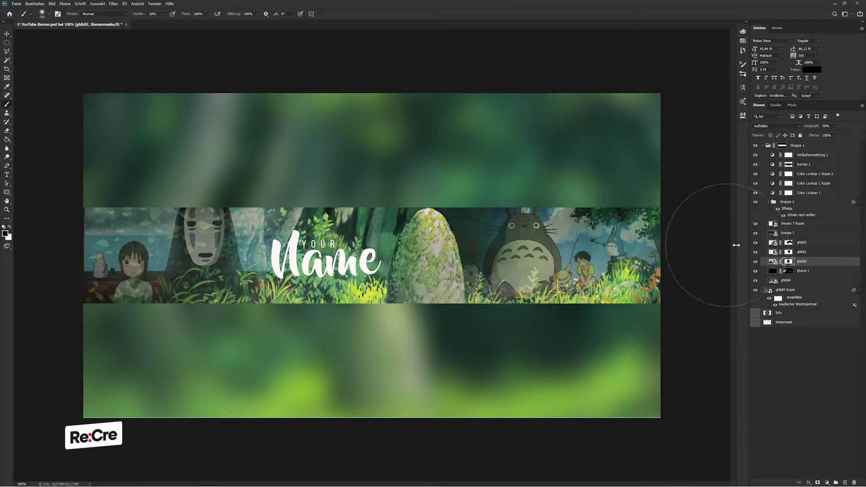
left_click(772, 246)
key("x")
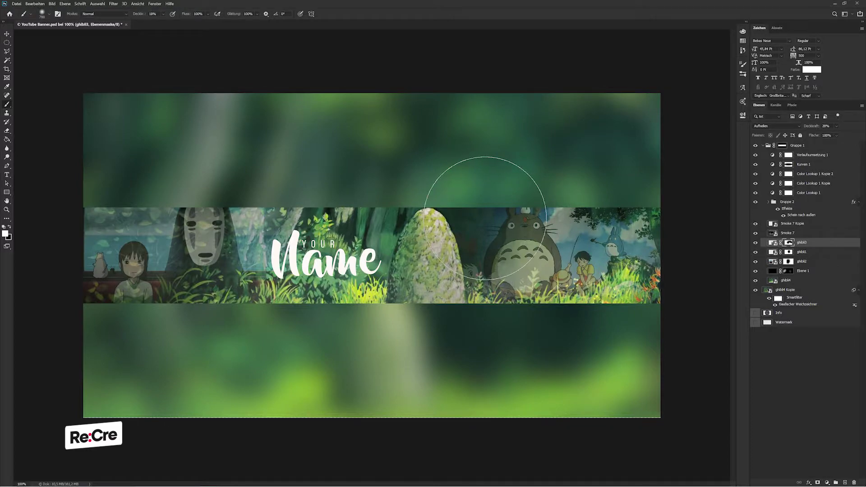
key("v")
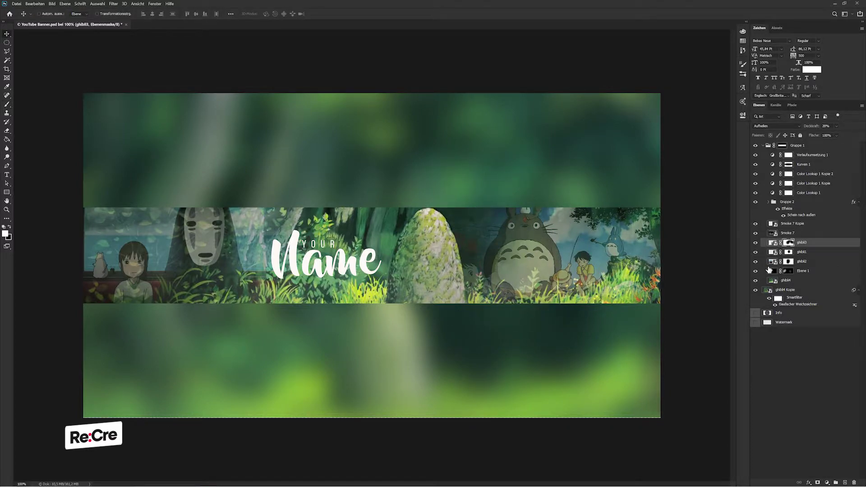
- Move ghibli3 below ghibli1 and back, then soft-brush its mask at the right edge
left_click_drag(792, 244, 799, 258)
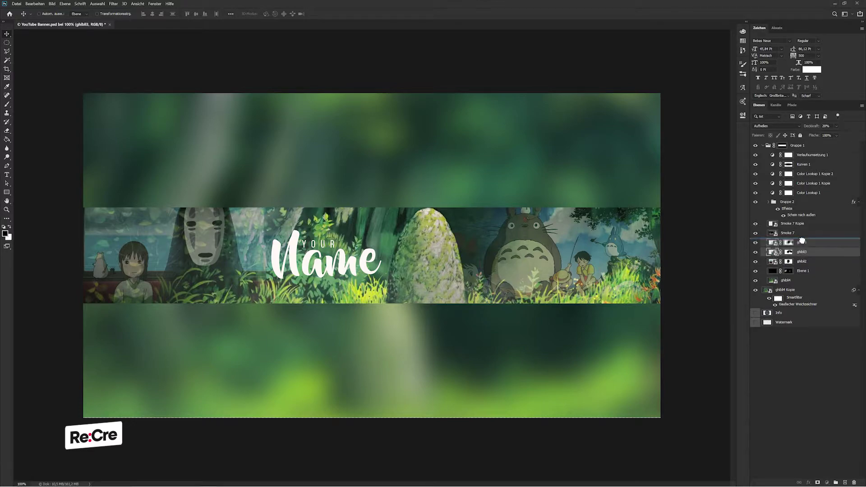
mouse_move(804, 255)
left_mouse_down()
mouse_move(802, 244)
mouse_move(800, 256)
left_mouse_up()
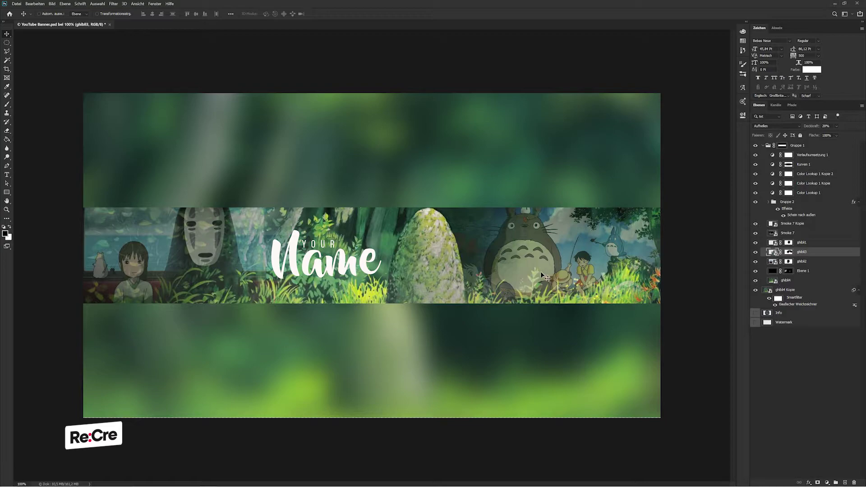
key("b")
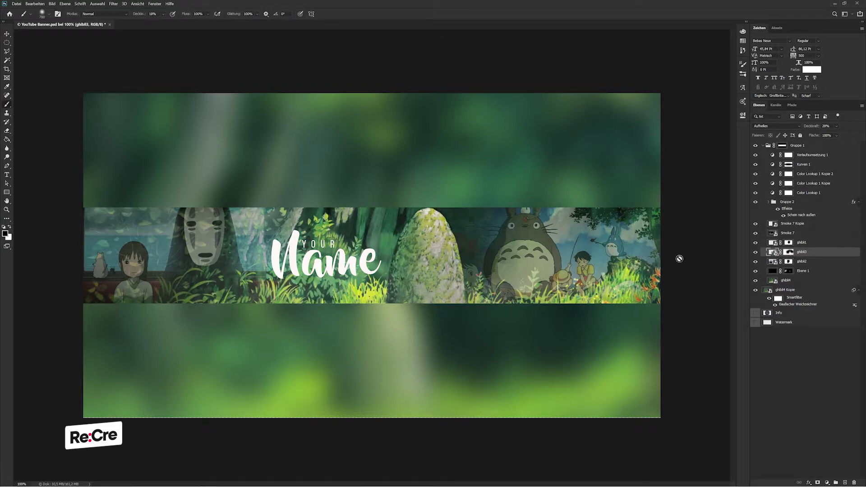
left_click(789, 252)
key("x")
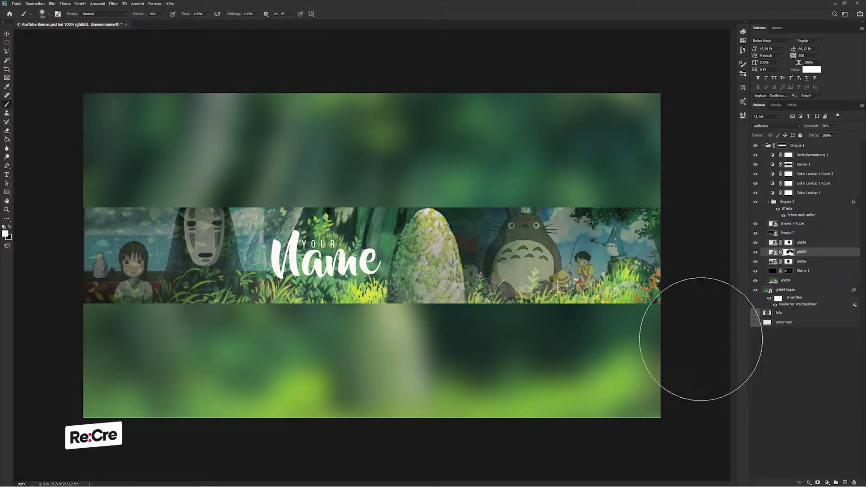
key("v")
left_click(766, 335)
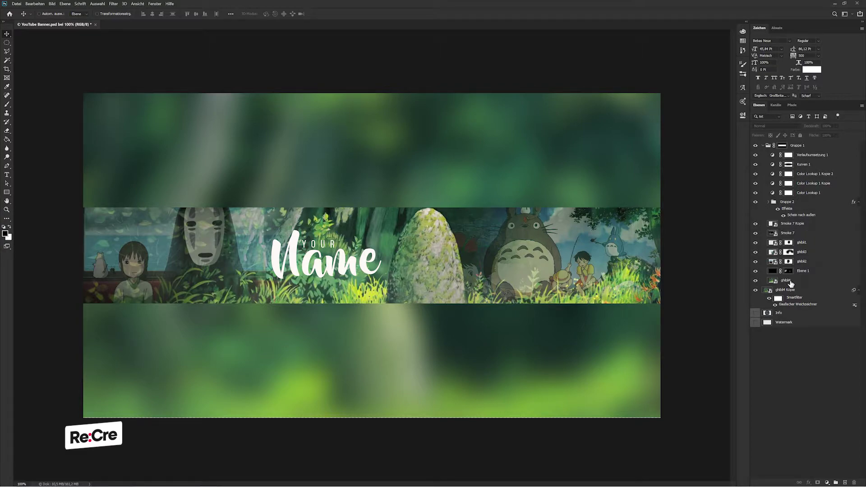
- Group the gradient map, curves and Color Lookup layers, label the group blue, and add a mask
left_click(807, 156)
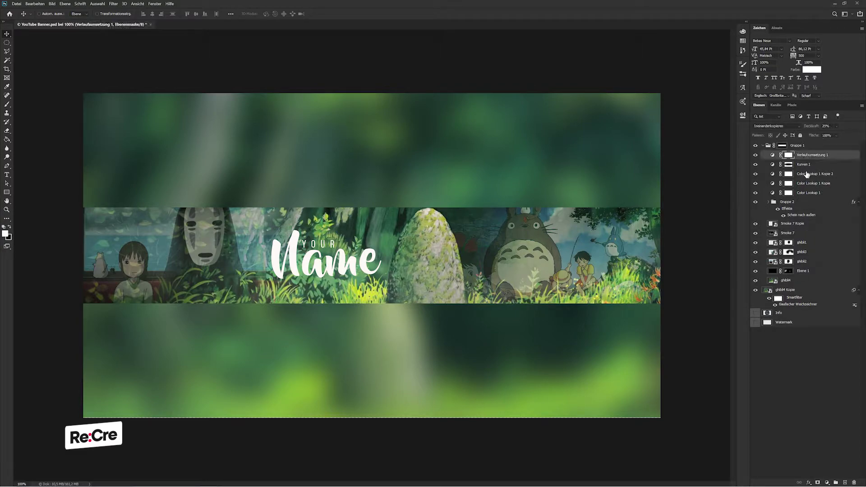
left_click(807, 194, "shift")
key("ctrl+g")
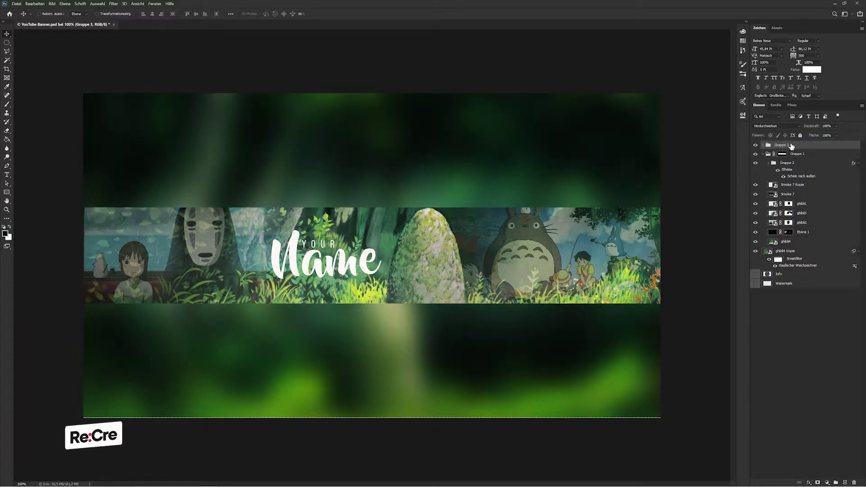
right_click(773, 144)
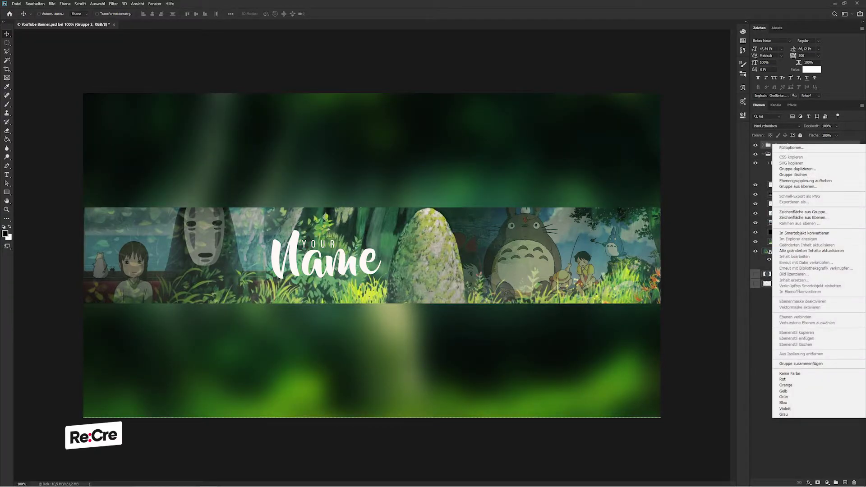
left_click(794, 404)
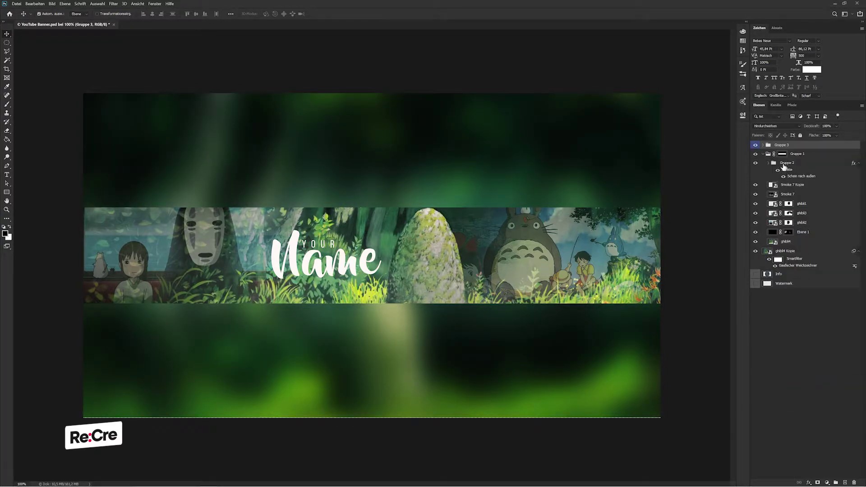
left_click(818, 483)
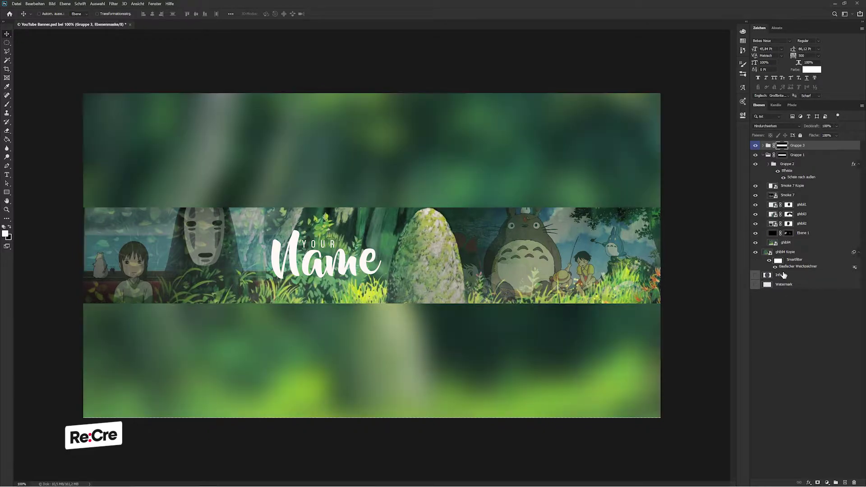
- Name the group CC and rename its five adjustment layers CC 1 through CC 5
left_click(763, 146)
double_click(796, 145)
type("CC")
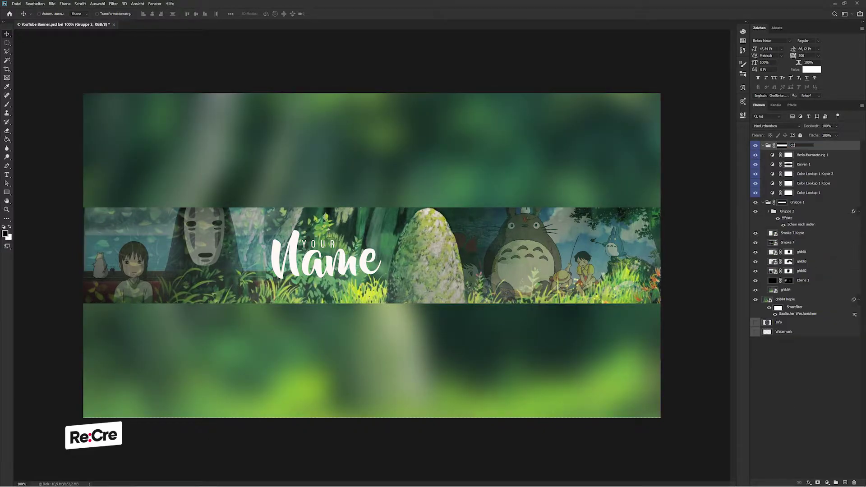
double_click(810, 155)
type("CC")
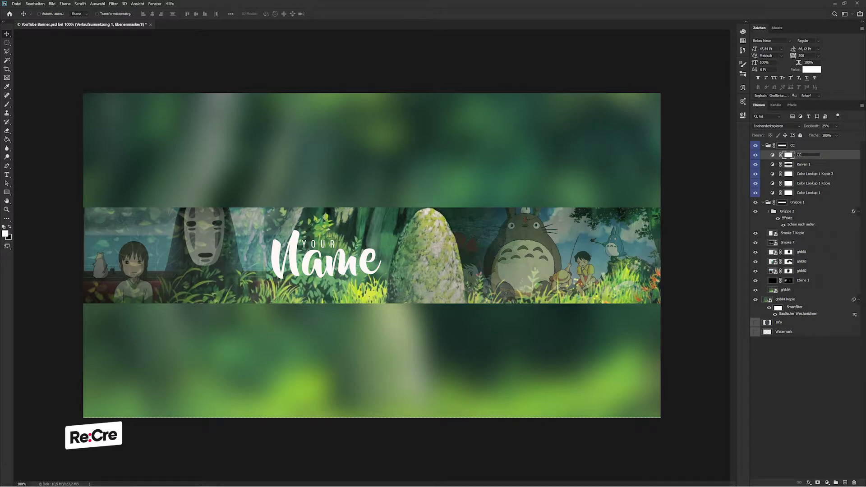
type(" 1")
key("Tab")
type("CC 2")
key("Tab")
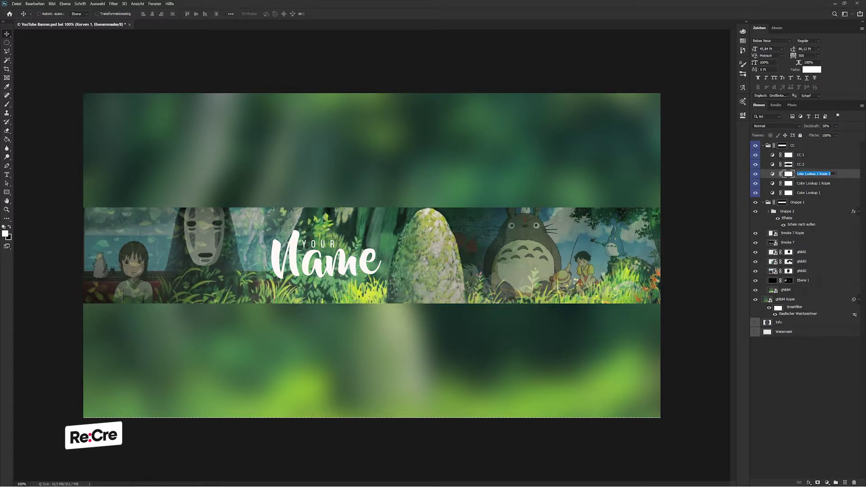
type("CC 3")
key("Tab")
type("C")
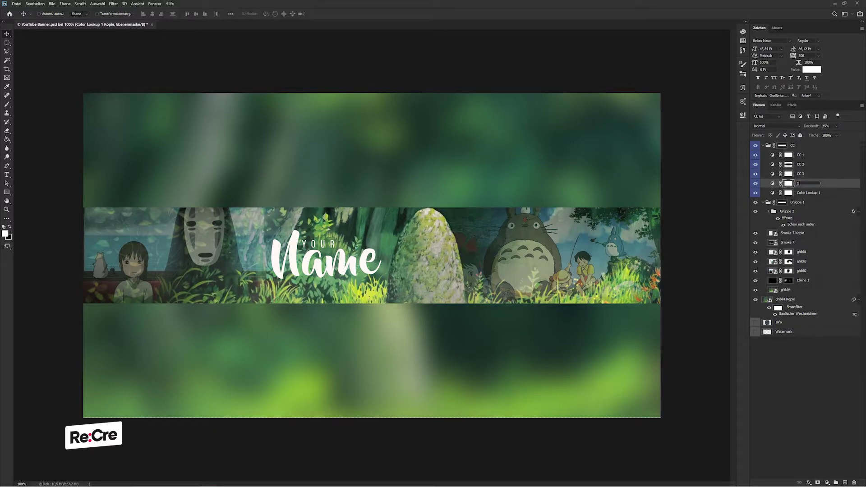
key("Tab")
type("C 5")
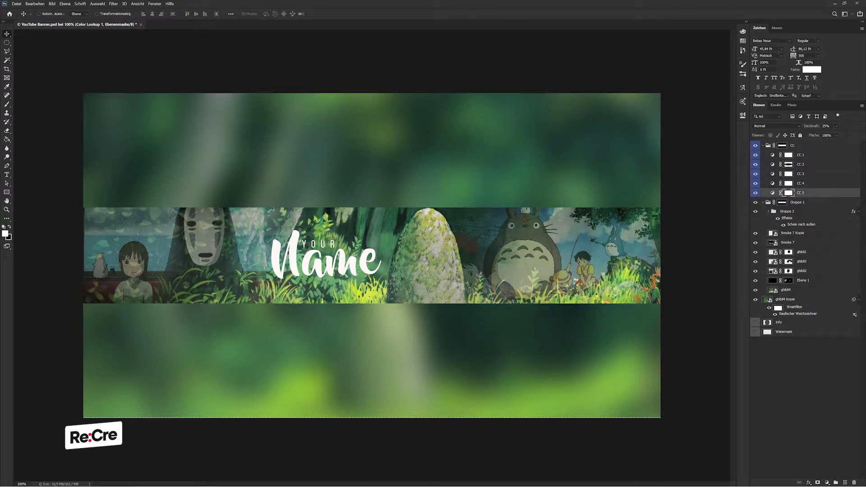
key("Return")
- Correct the top two names to CC 2 and CC 1 and move CC 1 to the top
double_click(802, 155)
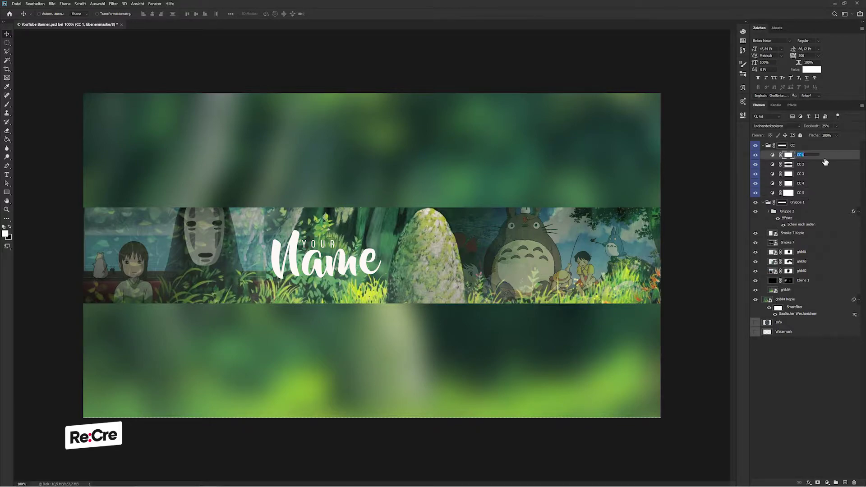
type("CC 2")
key("Return")
double_click(801, 164)
key("Return")
left_click_drag(805, 164, 804, 154)
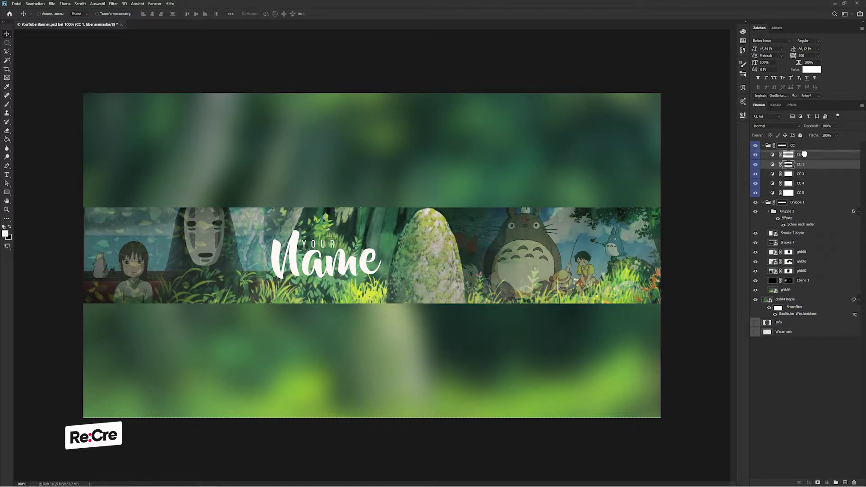
- Move Gruppe 2 above Gruppe 1, rename it Text, and give it a green label
left_click(765, 145)
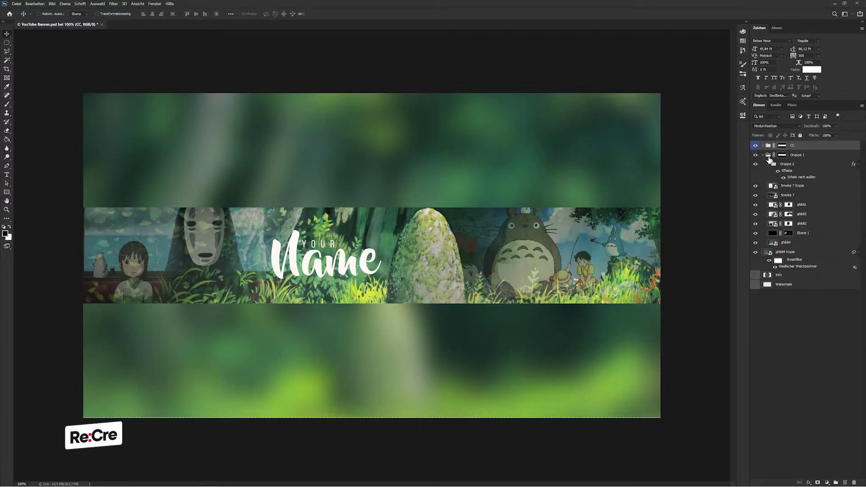
left_click_drag(788, 167, 785, 150)
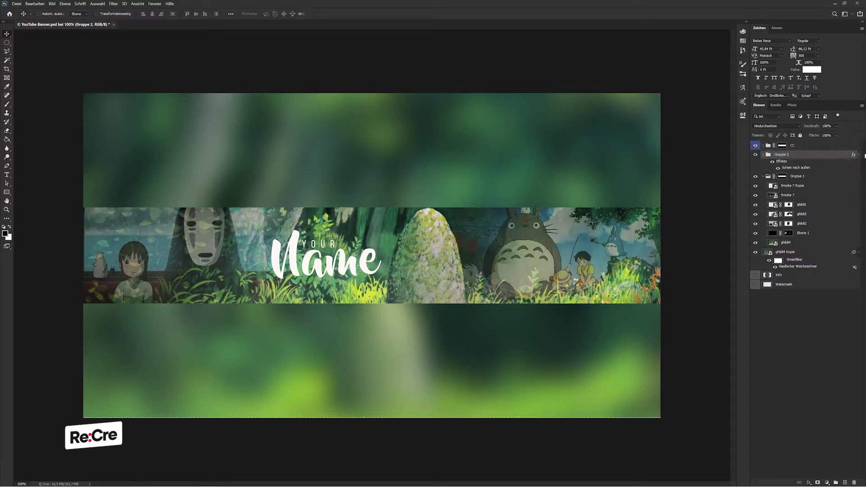
left_click(858, 154)
double_click(801, 155)
type("Tex")
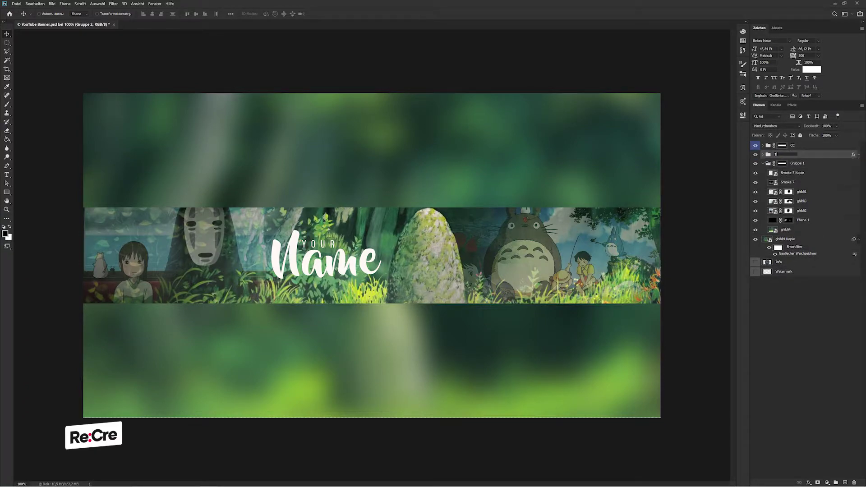
type("tz")
key("Return")
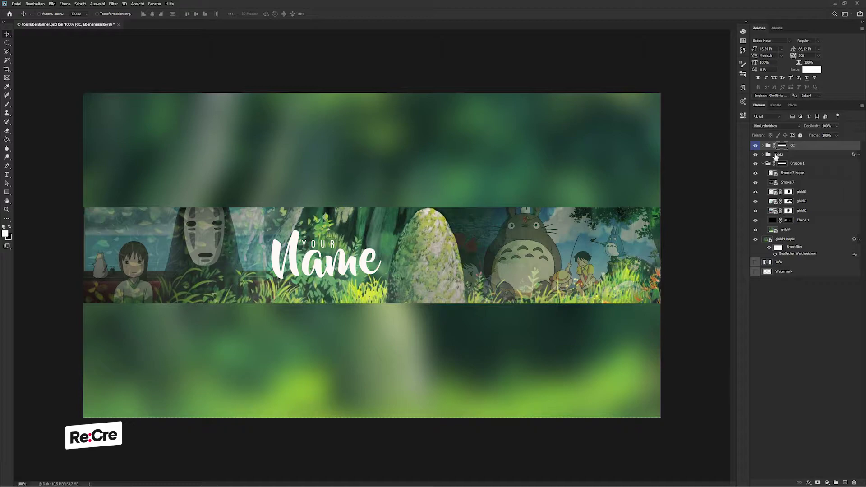
right_click(787, 154)
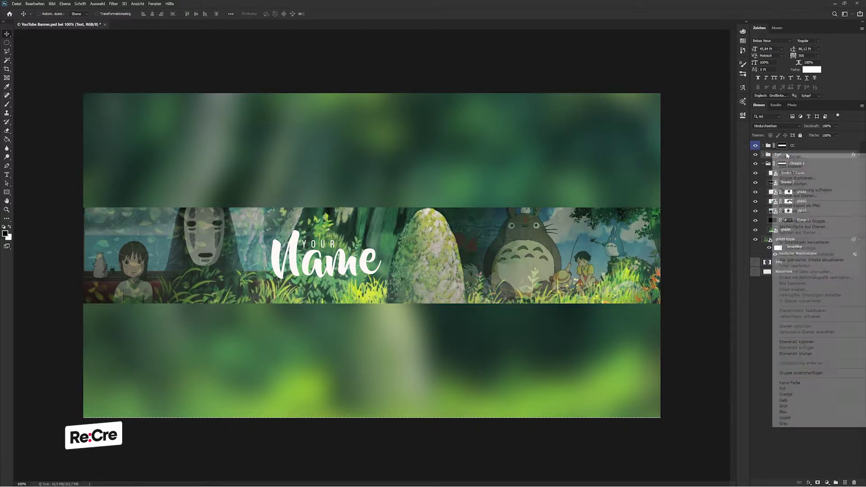
left_click(787, 408)
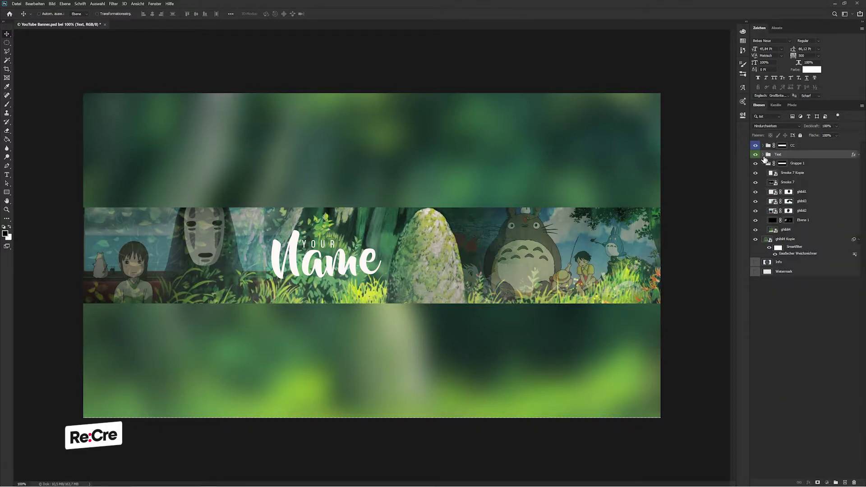
- Rename the YOUR text layer inside the Text group, then collapse the group
left_click(763, 154)
double_click(785, 164)
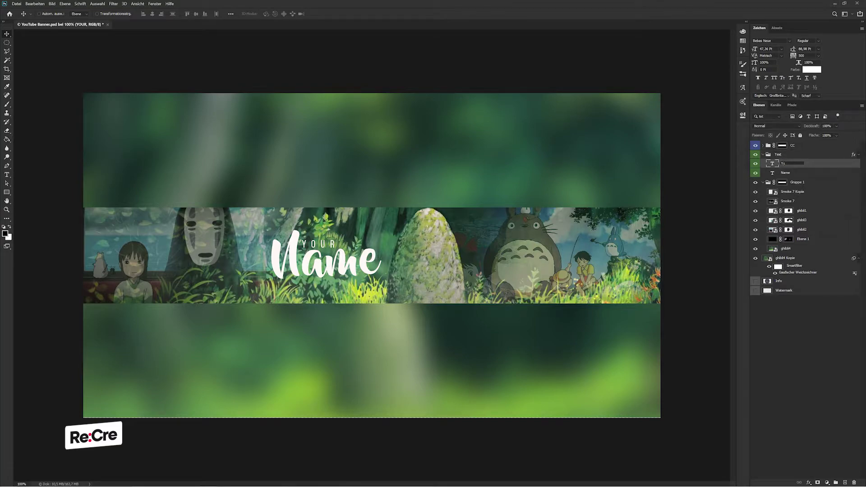
type("ur")
left_click(788, 173)
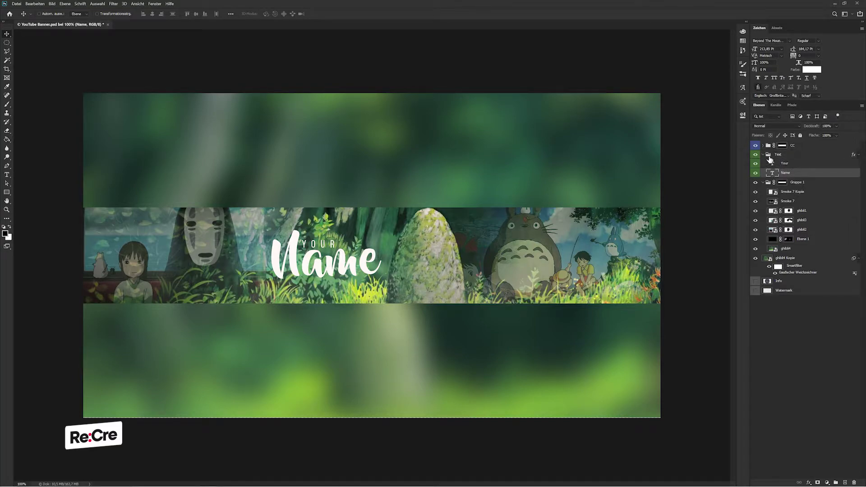
left_click(769, 156)
left_click(763, 155)
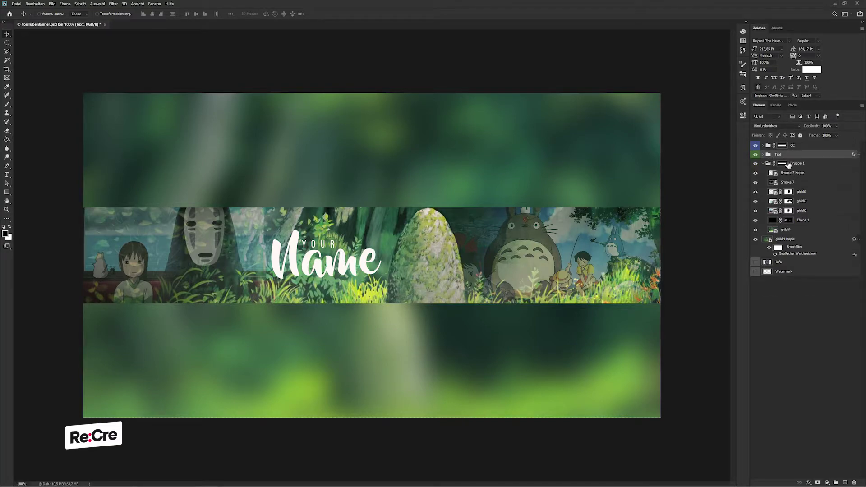
- Rename Gruppe 1 to Banner and its first layers to Smoke 1, Smoke 2 and Image 1
double_click(796, 163)
type("ner")
key("Tab")
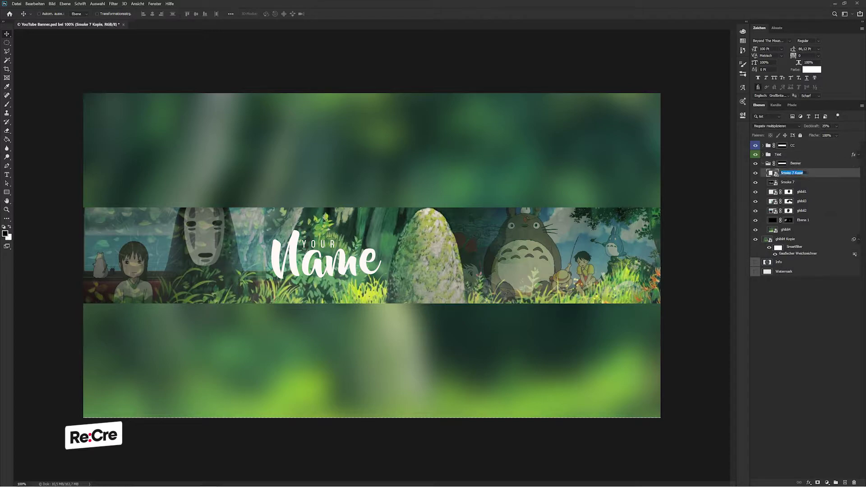
type("Smoke 1")
key("Tab")
type("Smoke")
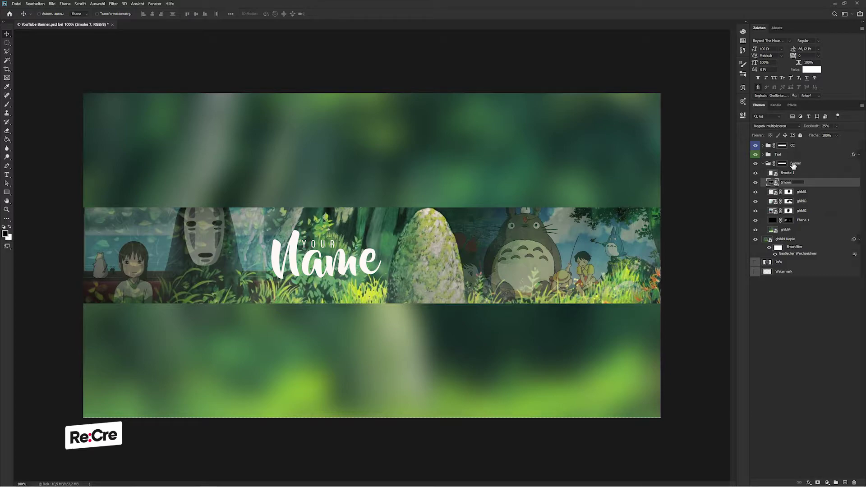
type(" 2")
key("Tab")
type("Ima")
key("Tab")
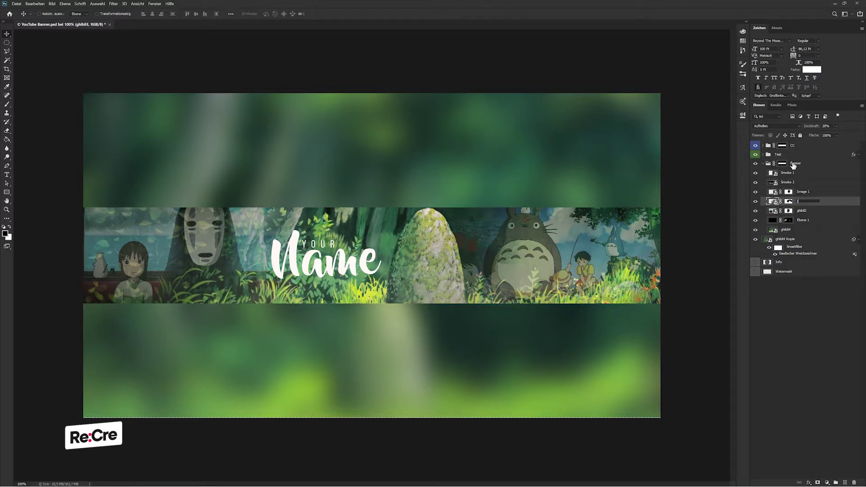
- Rename the remaining banner layers Image 2, Image 3, Darken and Image 4
type("2")
key("Tab")
type("Image 3")
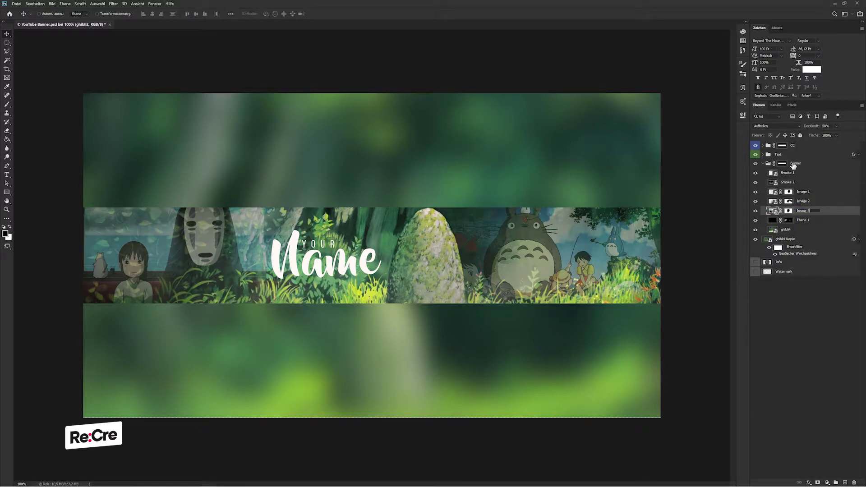
key("Tab")
type("Da")
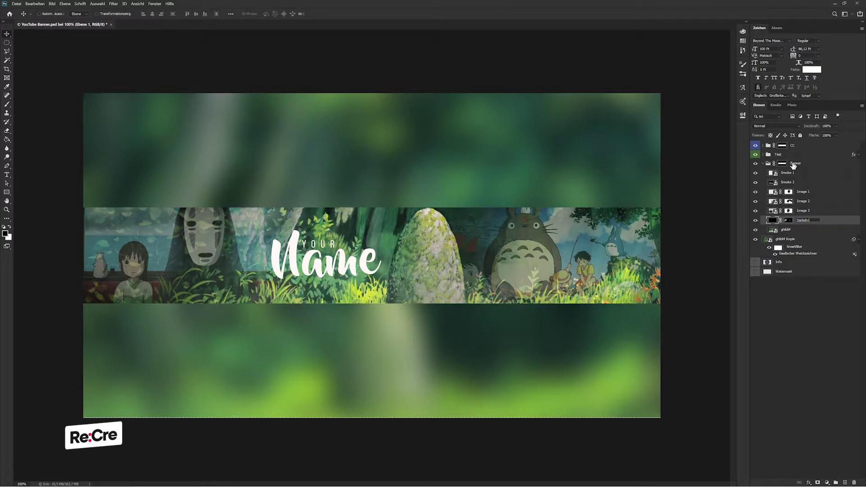
key("Tab")
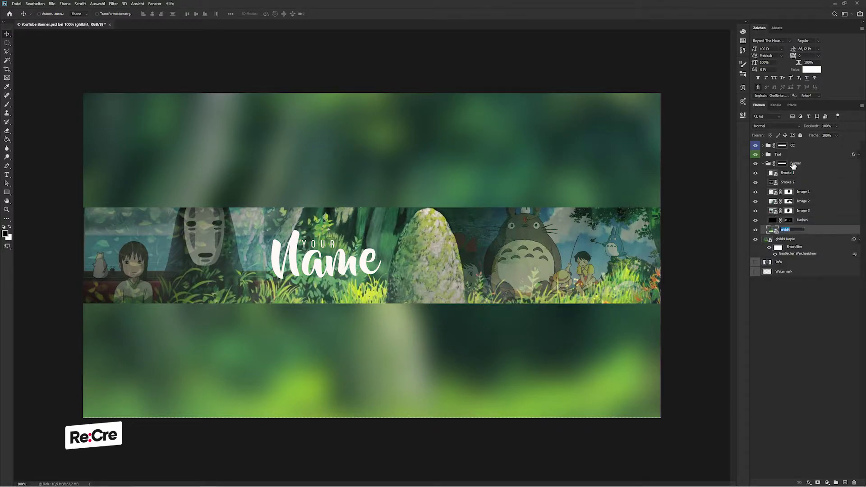
type("Image 4")
key("Tab")
type("Image")
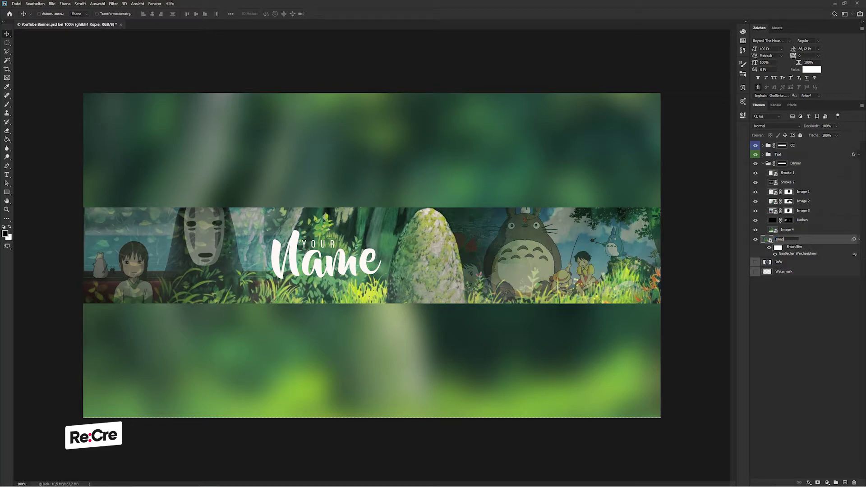
type(" 4")
key("Return")
- Group the blurred copy into a red-labelled group named BG
key("ctrl+g")
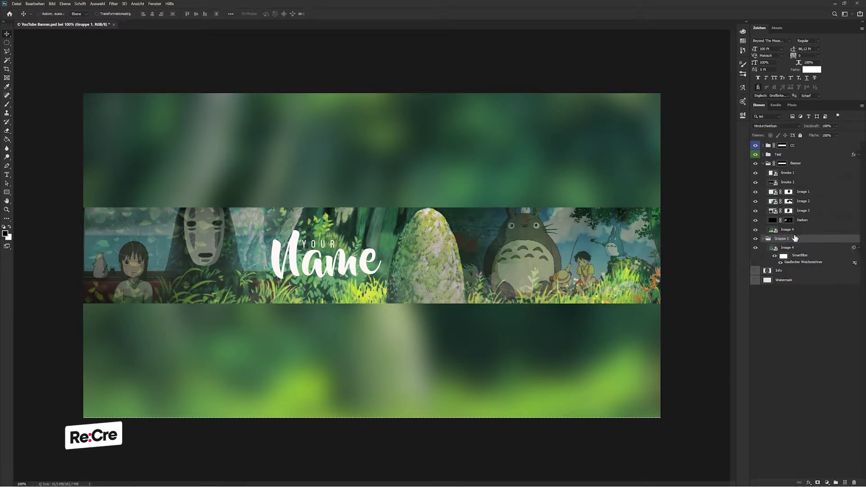
double_click(778, 238)
type("BG")
key("Return")
right_click(778, 239)
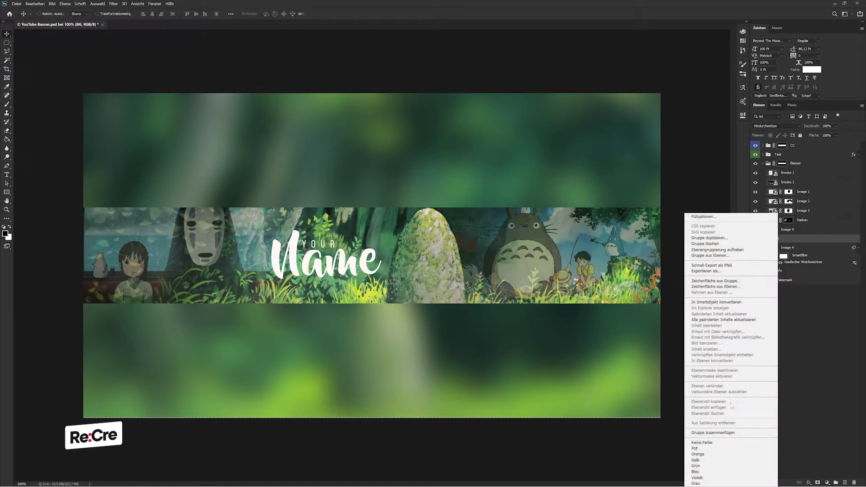
left_click(708, 449)
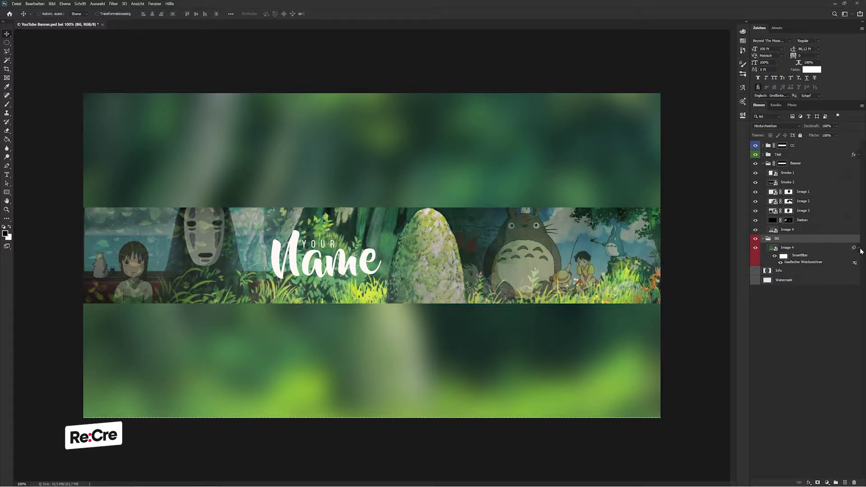
left_click(860, 248)
- Label the Banner layers red and group the two Smoke layers and Image 1–3 separately
left_click(786, 166)
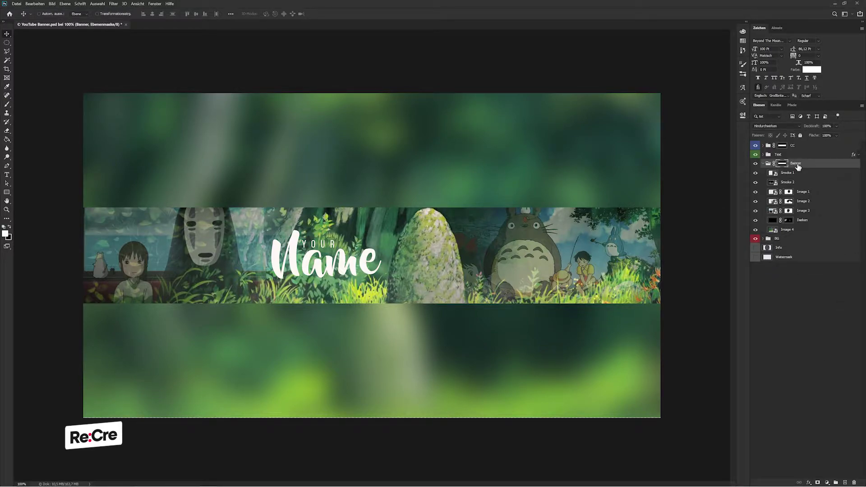
right_click(786, 166)
left_click(794, 400)
left_click(788, 172)
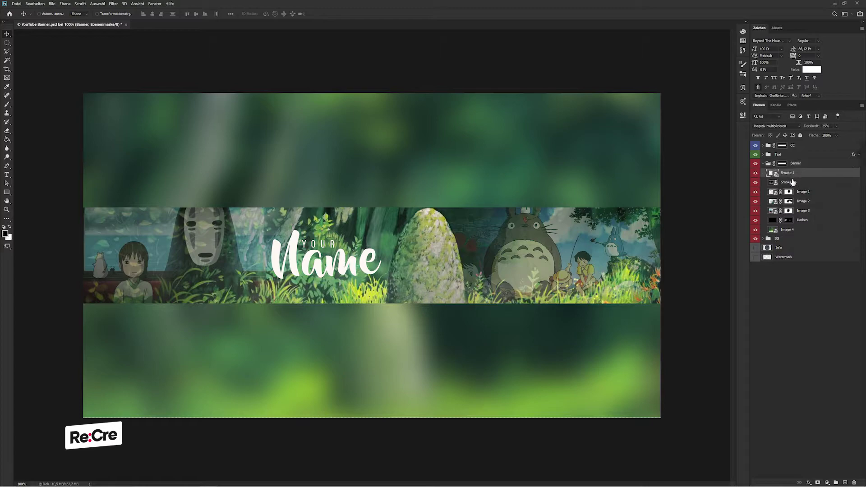
key("ctrl+g")
type("Smoke")
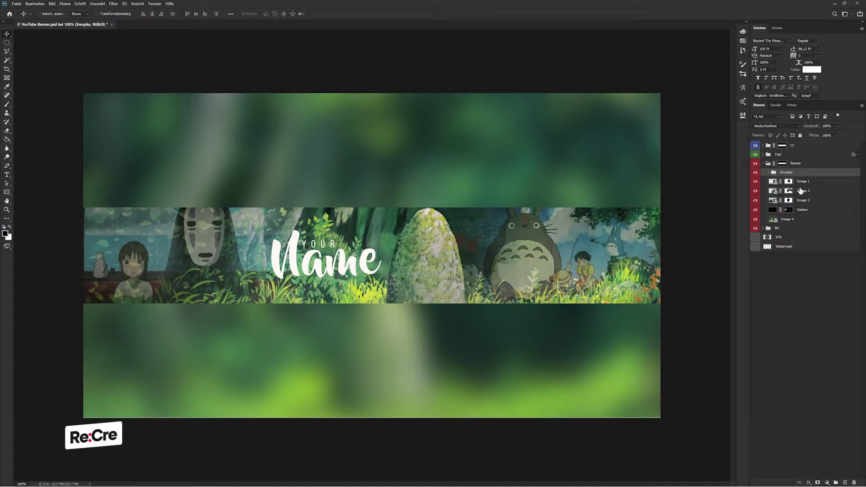
left_click(800, 181)
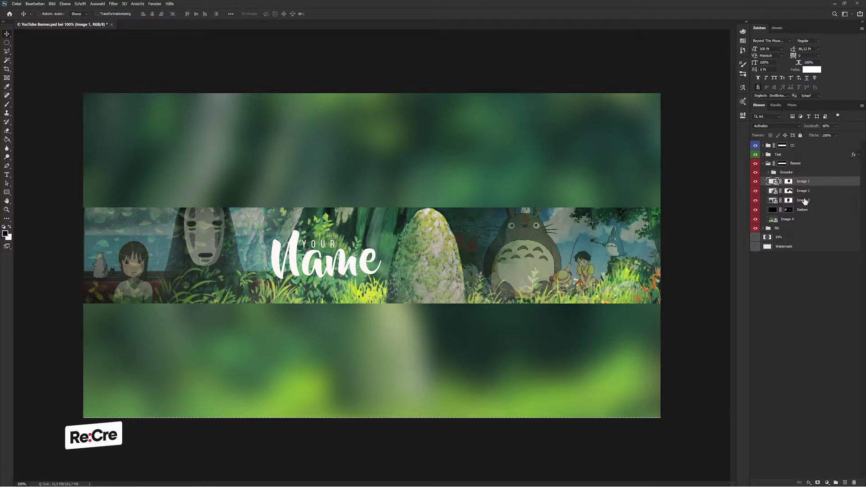
left_click(803, 200, "shift")
key("ctrl+g")
type("Overlays")
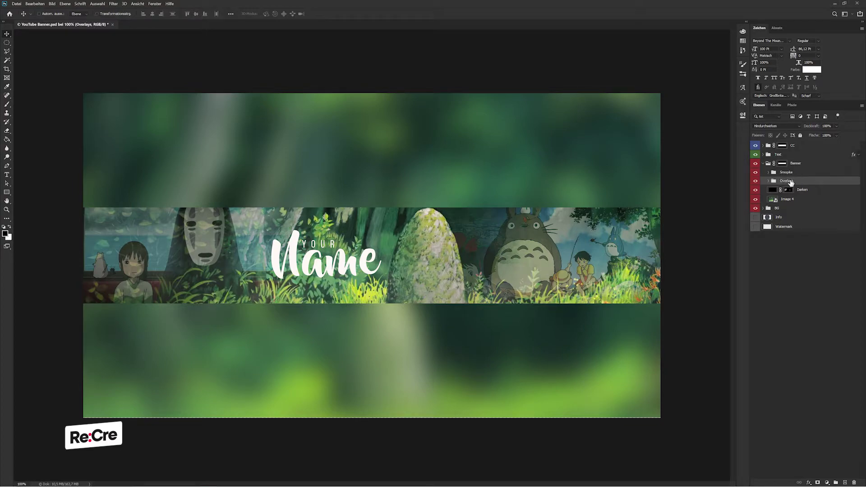
- Move the four top-level groups below the Info and Watermark layers
left_click(762, 164)
left_click(785, 173)
left_click(792, 145, "shift")
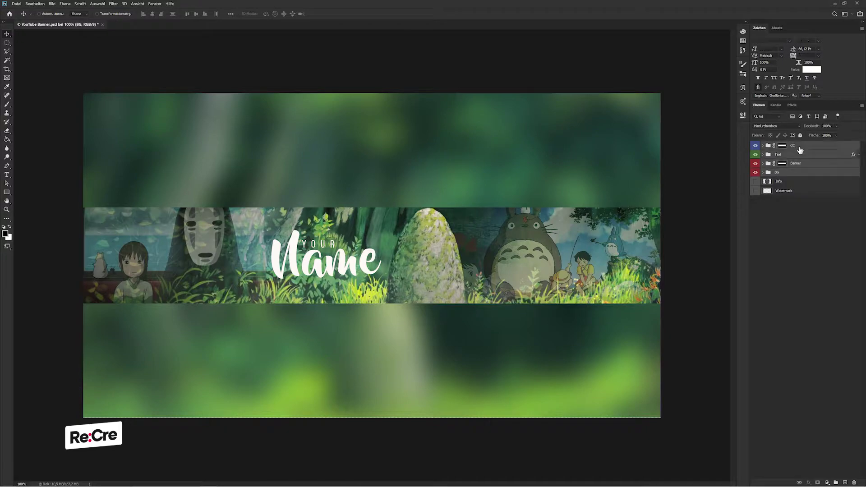
left_click_drag(793, 146, 793, 218)
- Place the man's VR headset photo, scaled down, just right of centre
left_click(786, 272)
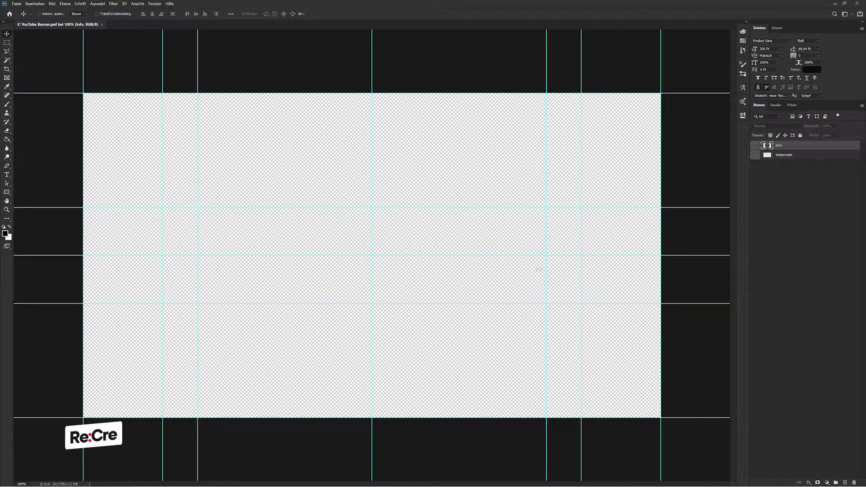
left_click_drag(539, 269, 499, 256)
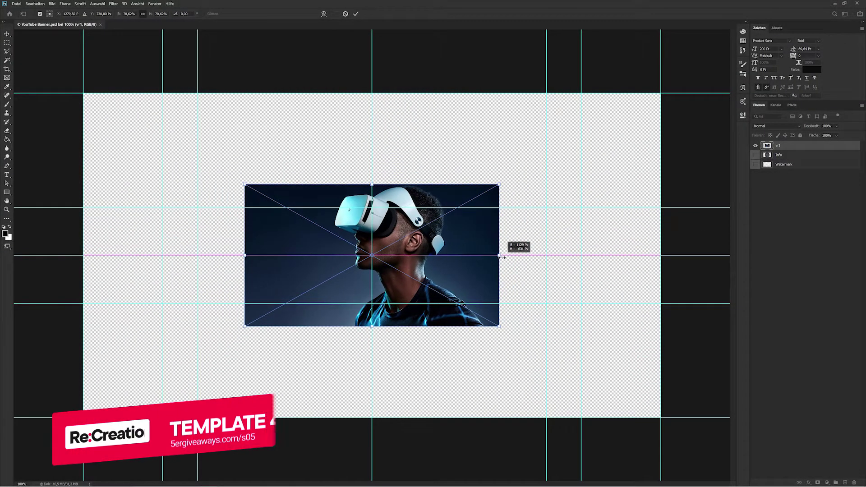
left_click_drag(455, 284, 541, 296)
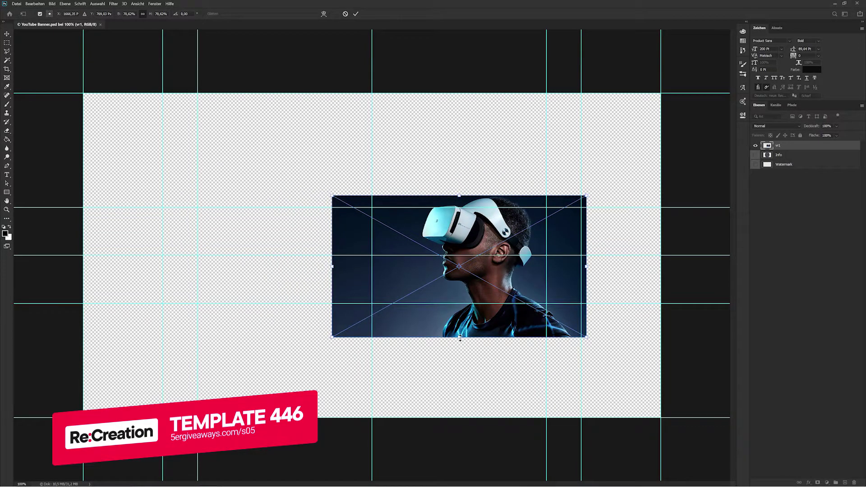
left_click_drag(460, 339, 460, 313)
mouse_move(477, 285)
left_mouse_down()
mouse_move(489, 286)
mouse_move(475, 311)
left_mouse_up()
key("Return")
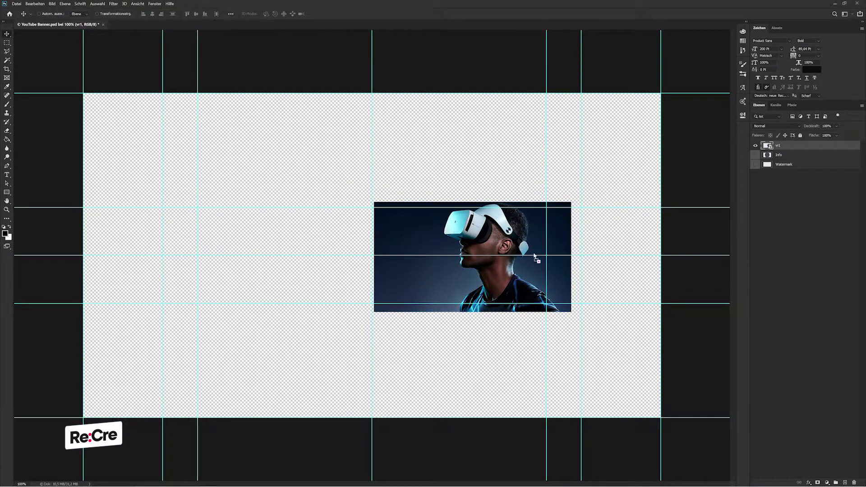
- Place the woman's VR headset photo at about two-thirds size against the left edge
left_click_drag(535, 257, 367, 268)
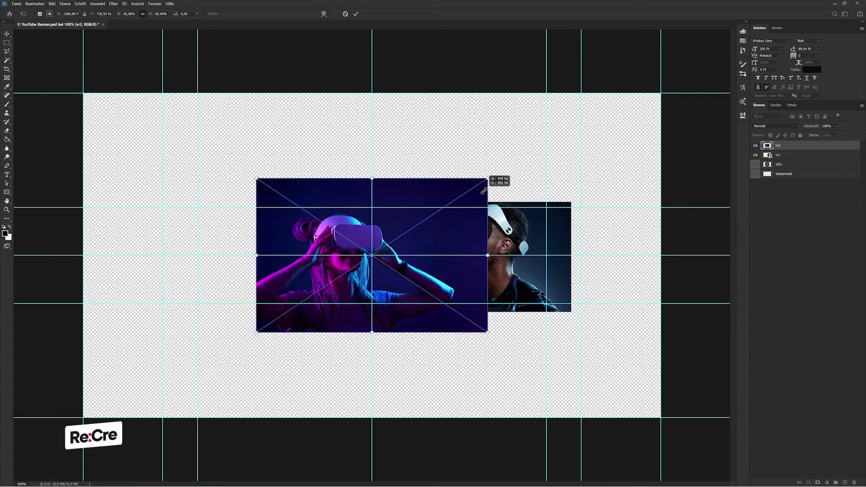
left_click_drag(532, 153, 477, 184)
mouse_move(450, 272)
left_mouse_down()
mouse_move(339, 291)
mouse_move(282, 275)
mouse_move(280, 267)
left_mouse_up()
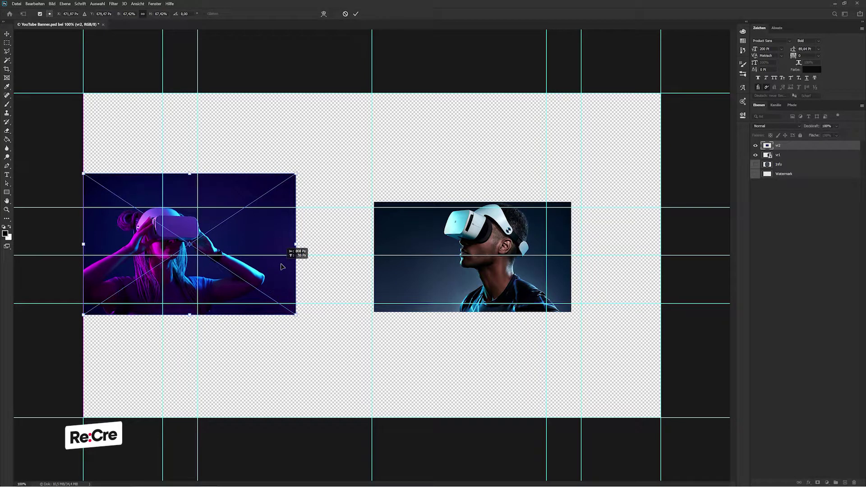
left_click_drag(281, 267, 281, 268)
key("Return")
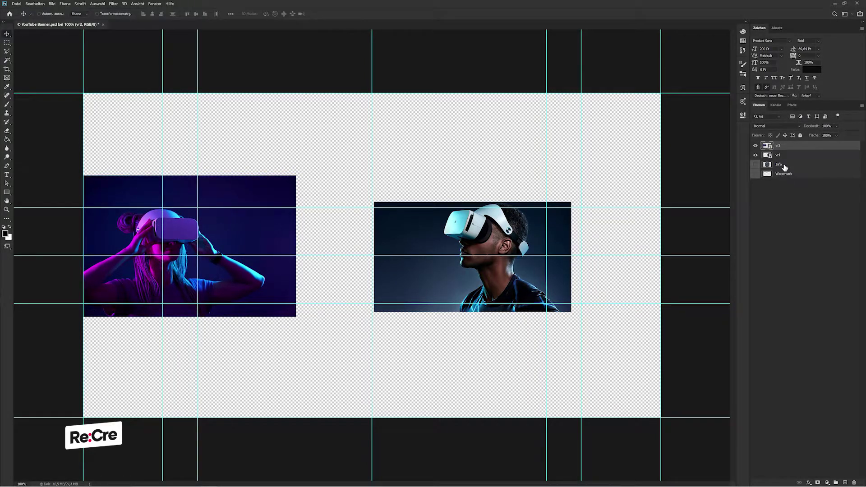
left_click(778, 155, "shift")
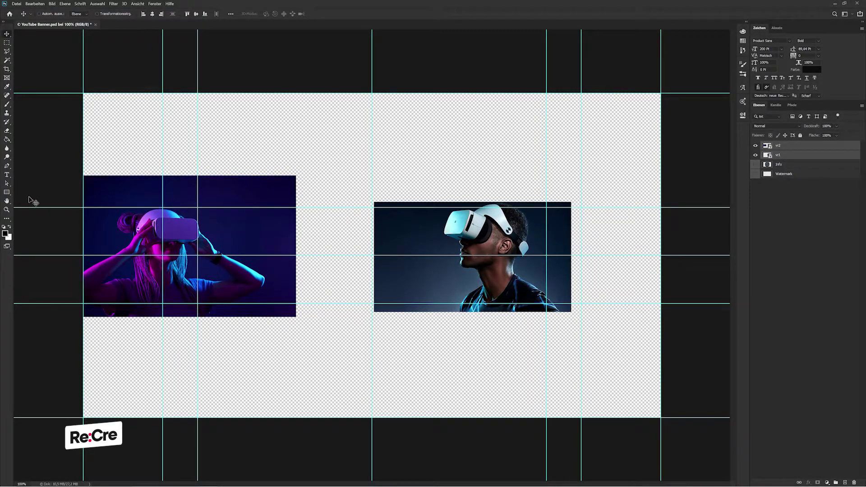
- Draw a rectangle across the canvas middle, stretched to the left edge
left_click(7, 194)
mouse_move(72, 208)
left_mouse_down()
mouse_move(643, 284)
mouse_move(660, 304)
left_mouse_up()
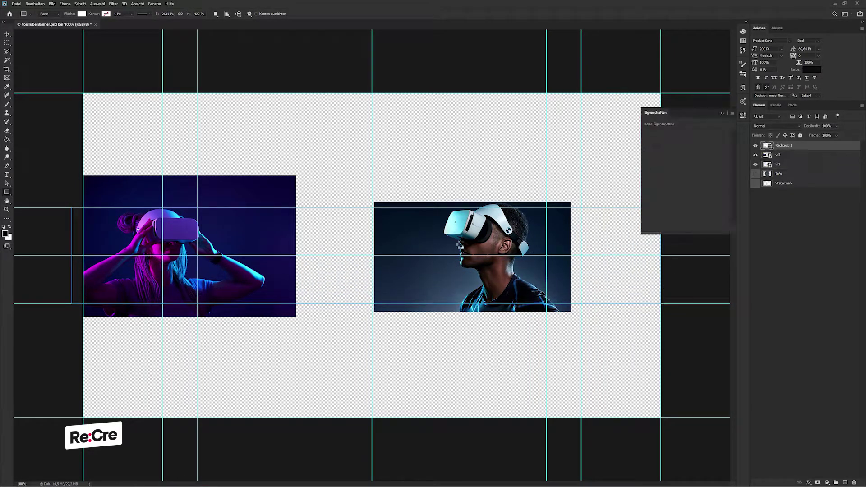
left_click(722, 114)
key("ctrl+t")
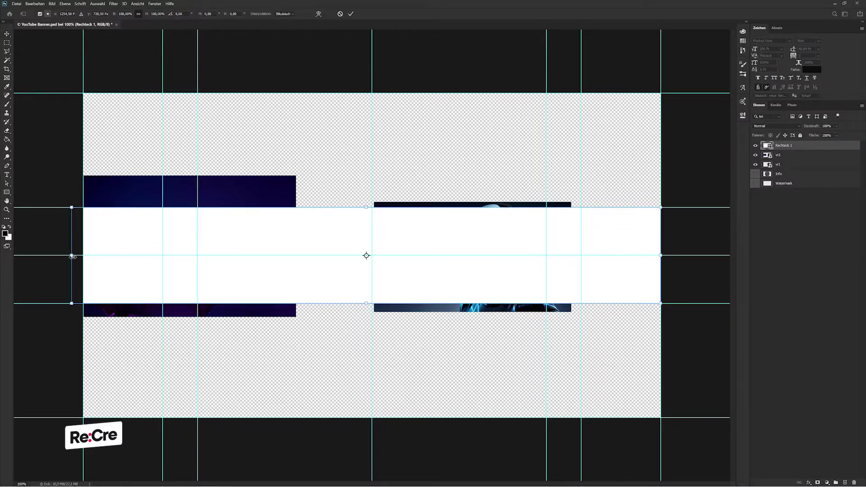
left_click_drag(71, 254, 83, 253)
key("Return")
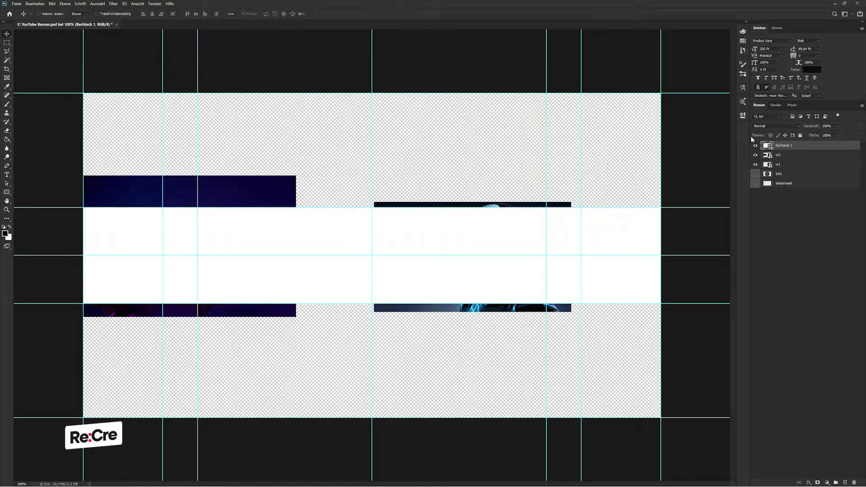
- Fill the rectangle black, move it behind both photos, and group them
double_click(768, 145)
left_click(729, 156)
left_click_drag(794, 145, 794, 166)
left_click(787, 145, "shift")
key("ctrl+g")
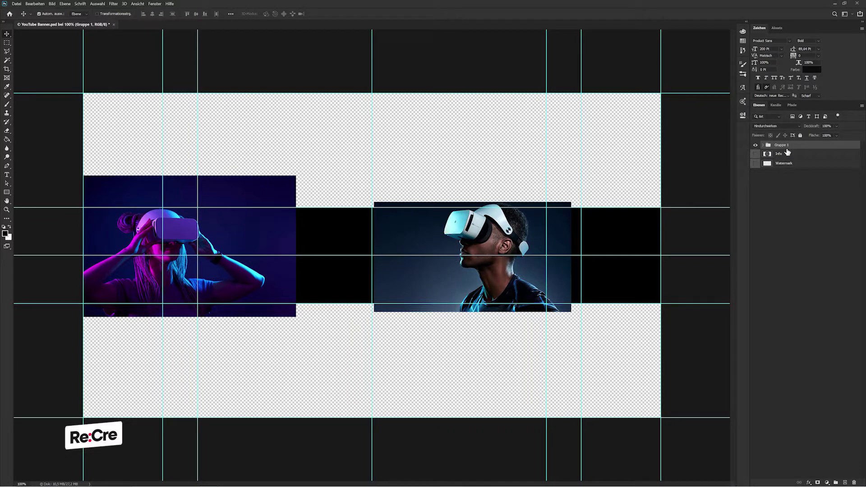
- Mask the group to the middle band by inverting a selection of the areas above and below
key("ctrl+h")
key("m")
key("ctrl+h")
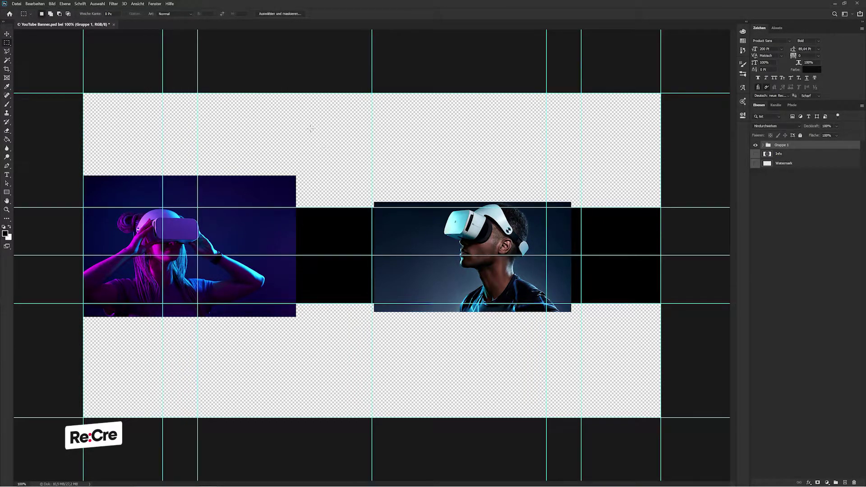
left_click_drag(83, 93, 661, 207)
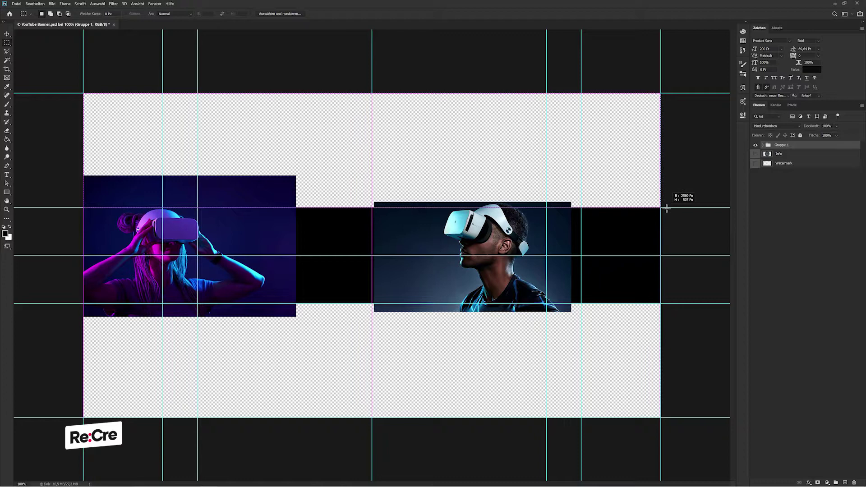
left_click_drag(664, 394, 83, 303)
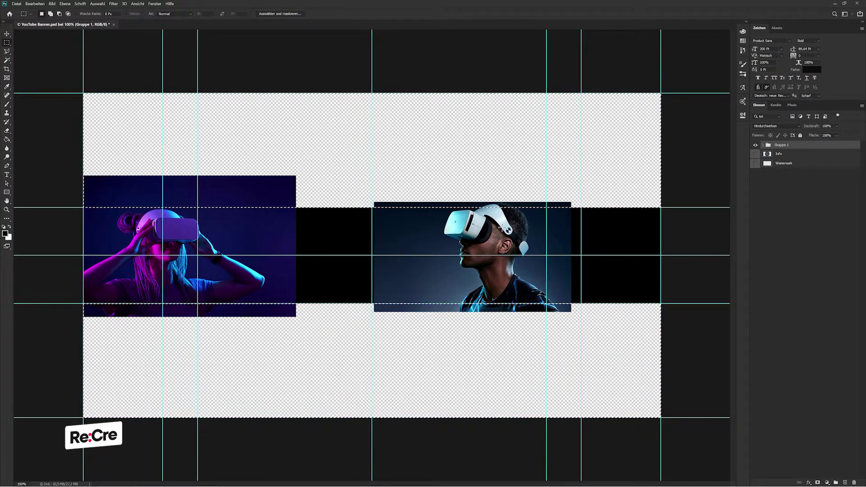
right_click(502, 228)
left_click(525, 237)
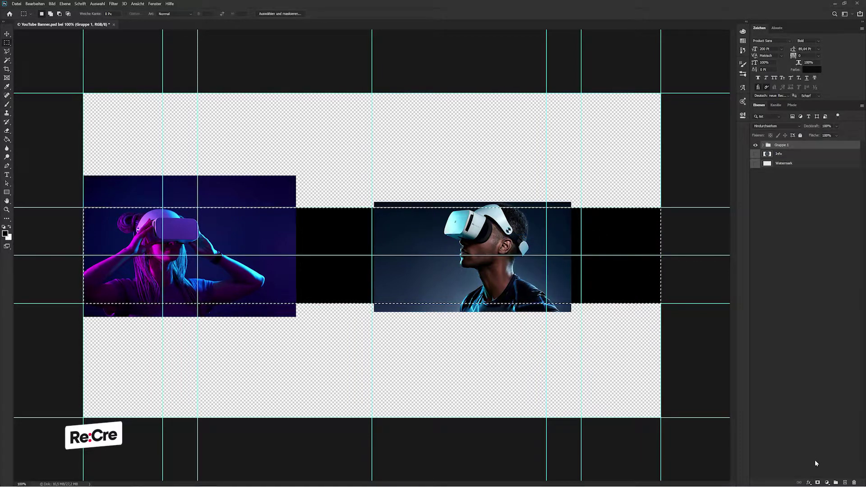
left_click(818, 483)
key("v")
key("ctrl+semicolon")
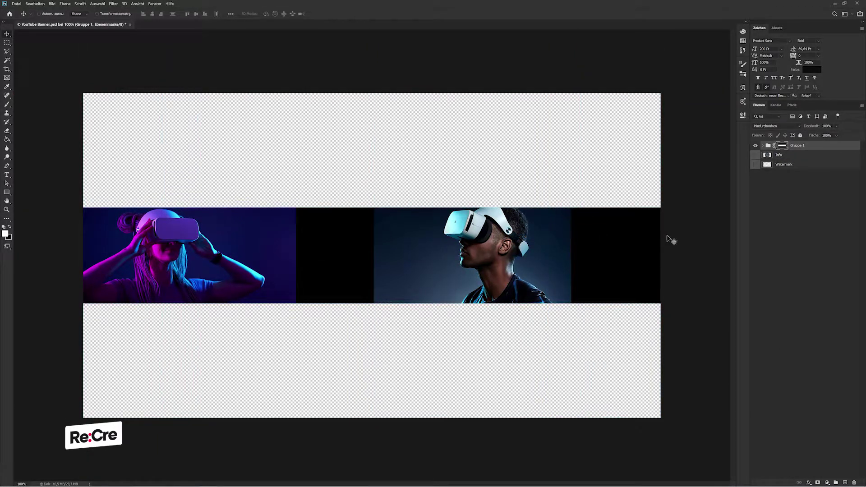
- Nudge the woman's photo vr2 slightly to the right within the band
left_click(763, 146)
left_click(795, 156)
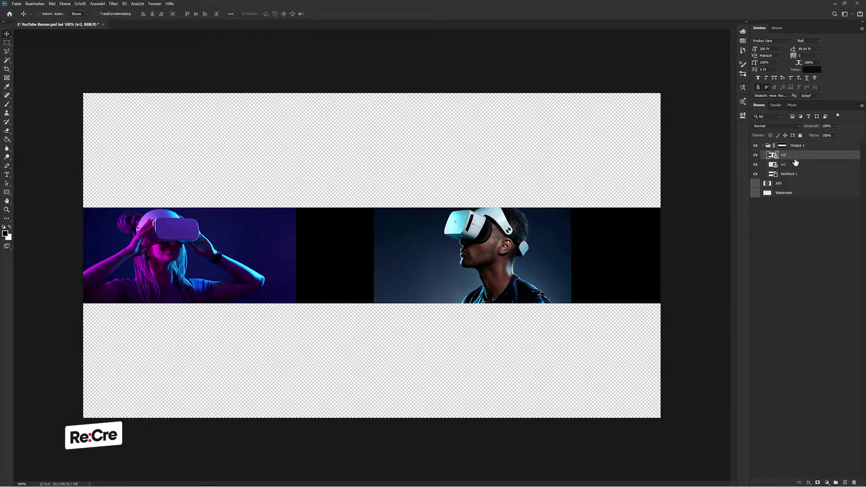
key("ctrl+semicolon")
key("shift+Right")
key("shift+Right")
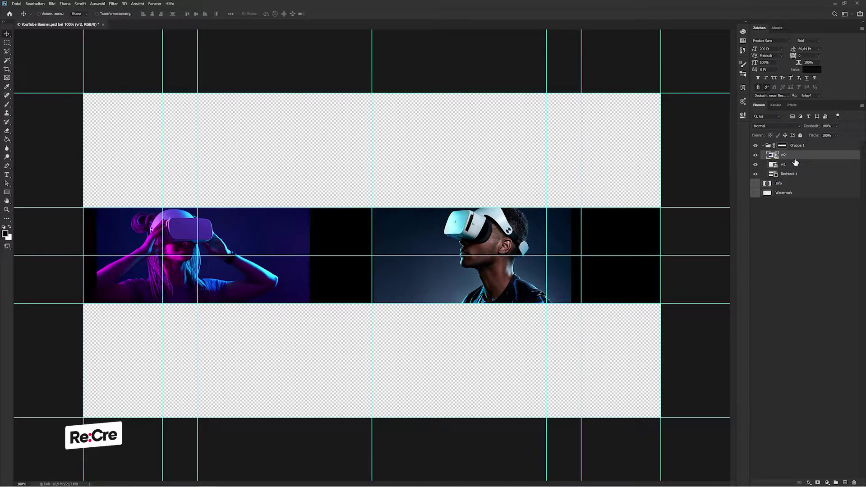
key("shift+Left")
key("shift+Left")
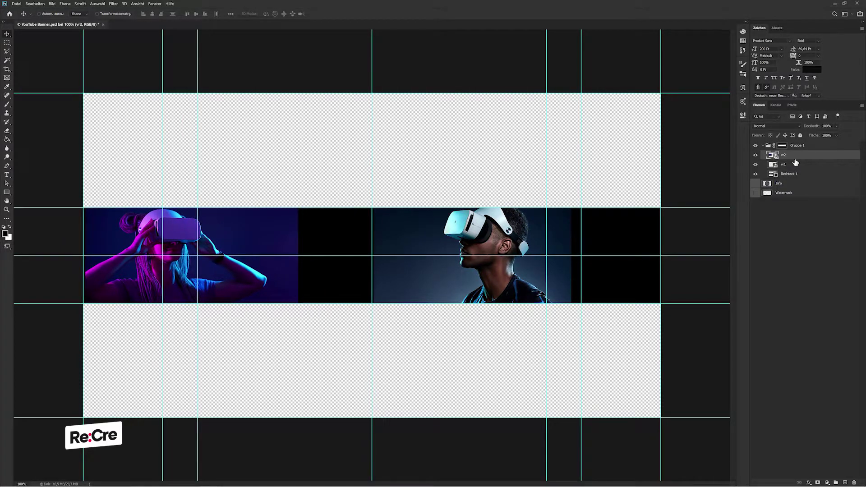
key("Left")
key("Left")
key("Left")
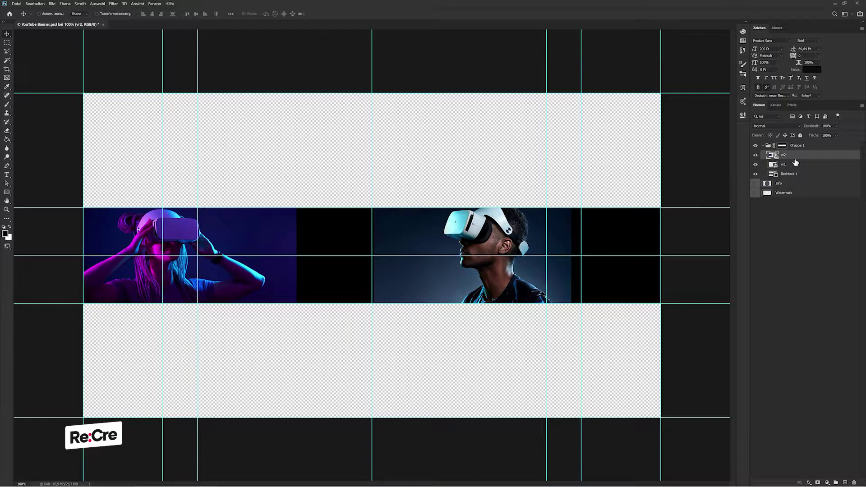
- Shift the man's photo vr1 further right in three nudges
left_click(814, 164)
key("shift+Right")
key("shift+Right")
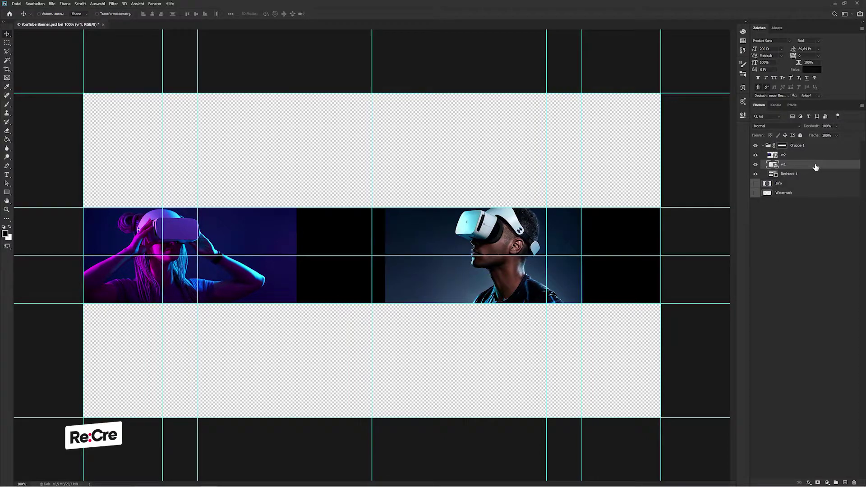
key("shift+Right")
key("shift+Right")
key("shift+Right")
key("shift+Right")
key("shift+Right")
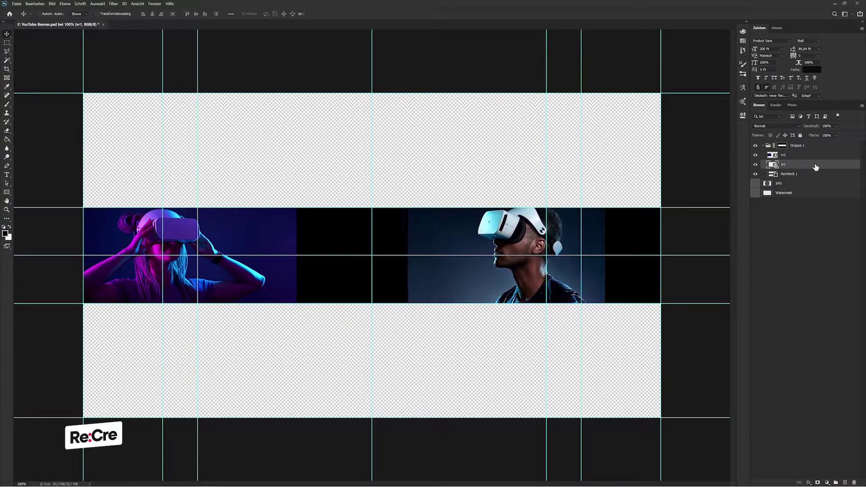
key("shift+Right")
key("shift+Right")
key("ctrl+h")
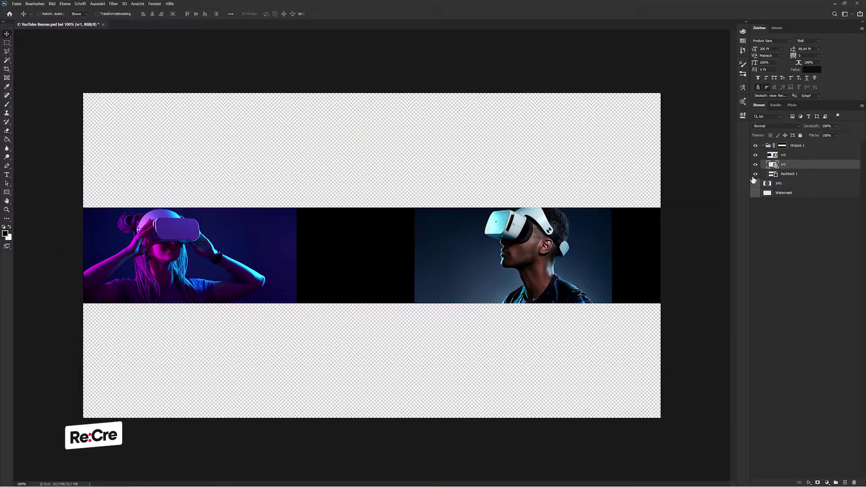
left_click(793, 174)
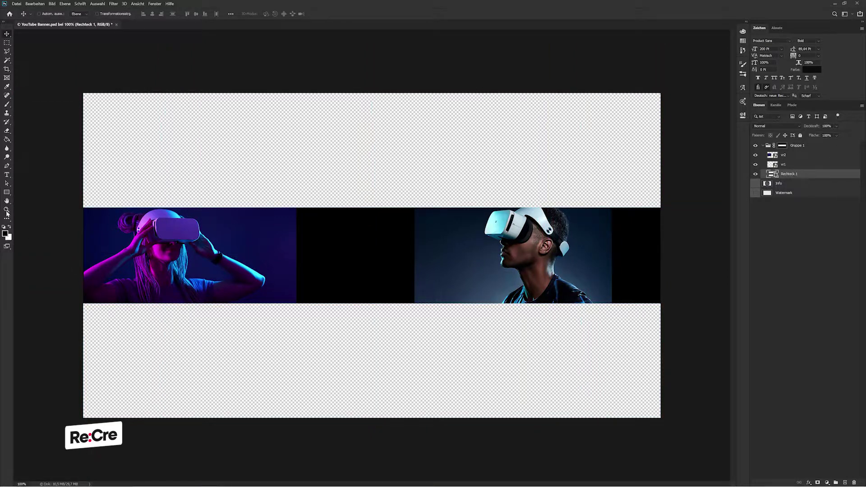
left_click(7, 193)
- Draw a rectangle over the gap between the photos, filled with purple sampled from the woman's photo
left_click_drag(283, 199, 414, 303)
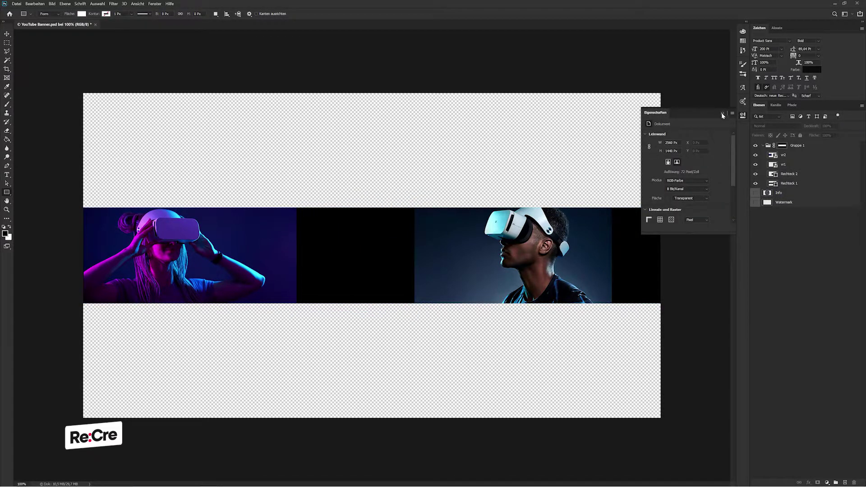
left_click(722, 115)
double_click(773, 175)
left_click(298, 241)
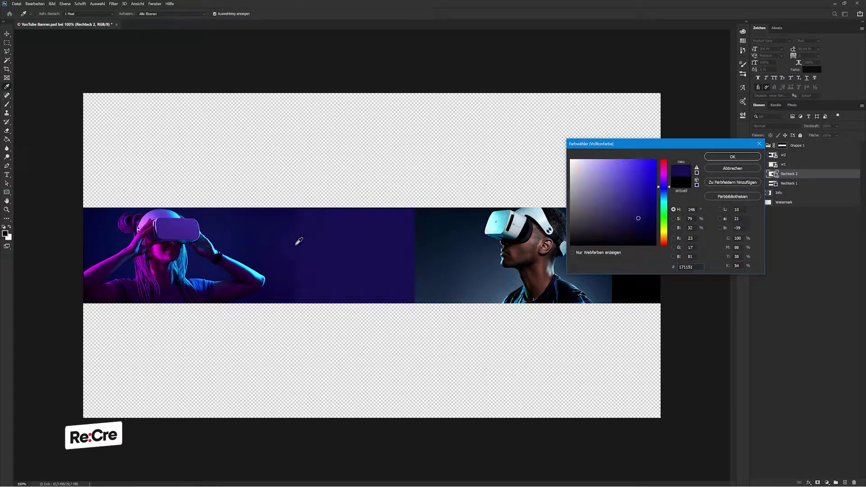
key("Return")
key("ctrl+plus")
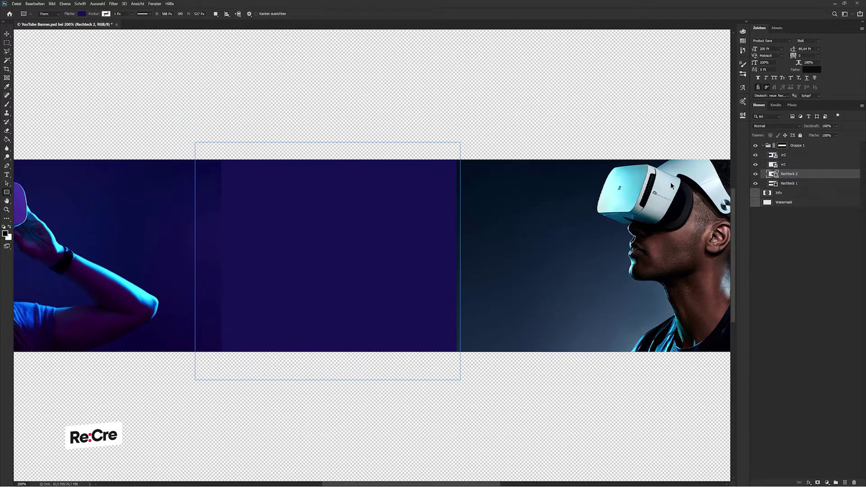
scroll(339, 307, "left", 3)
key("ctrl+plus")
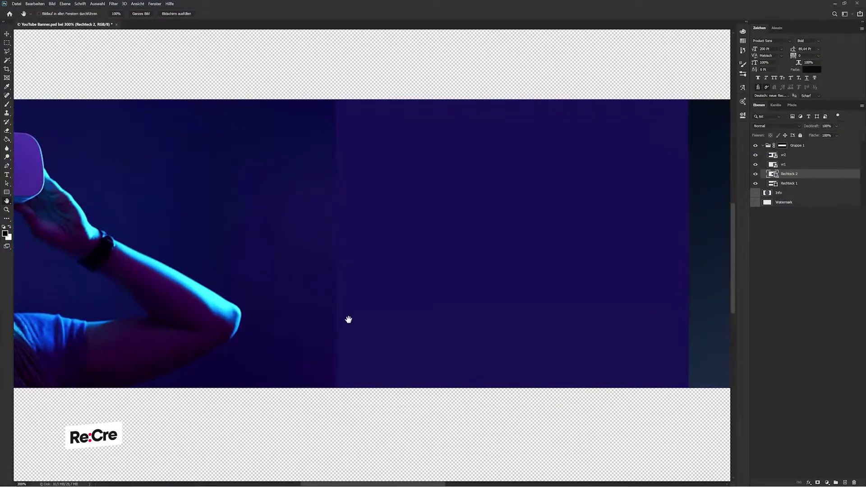
key("v")
double_click(771, 174)
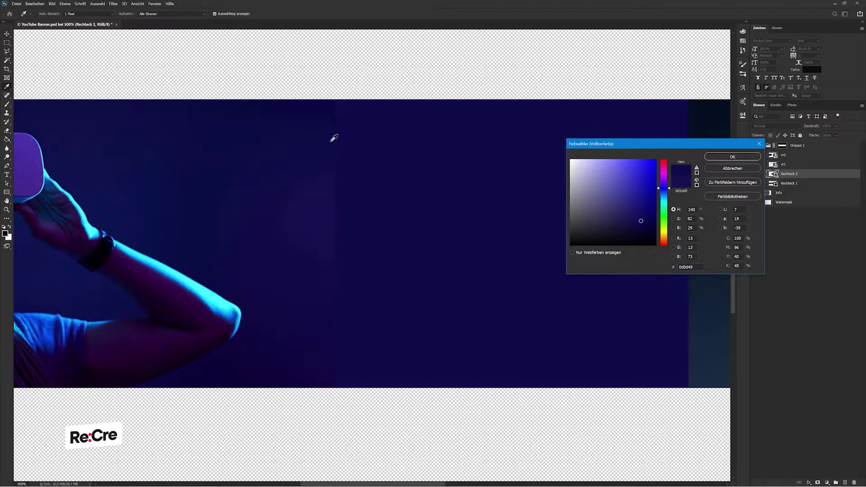
key("Return")
- Widen the purple rectangle left toward the woman and move vr2 below vr1
key("ctrl+t")
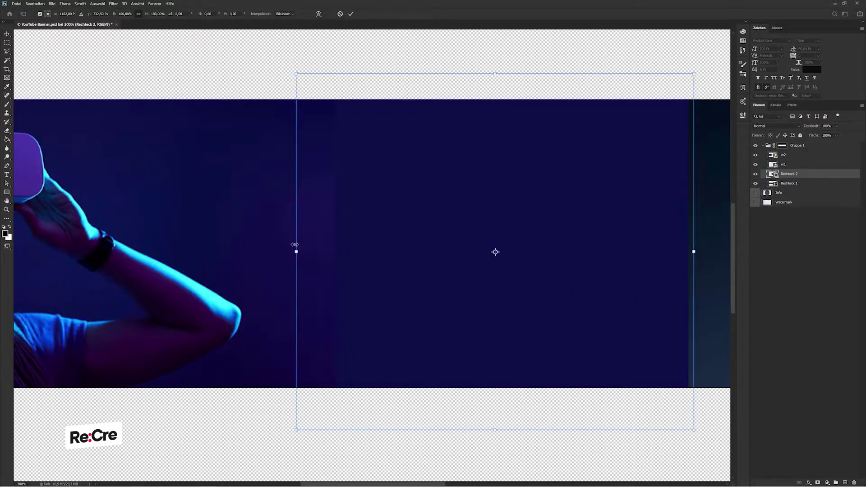
left_click_drag(297, 252, 127, 255)
key("Return")
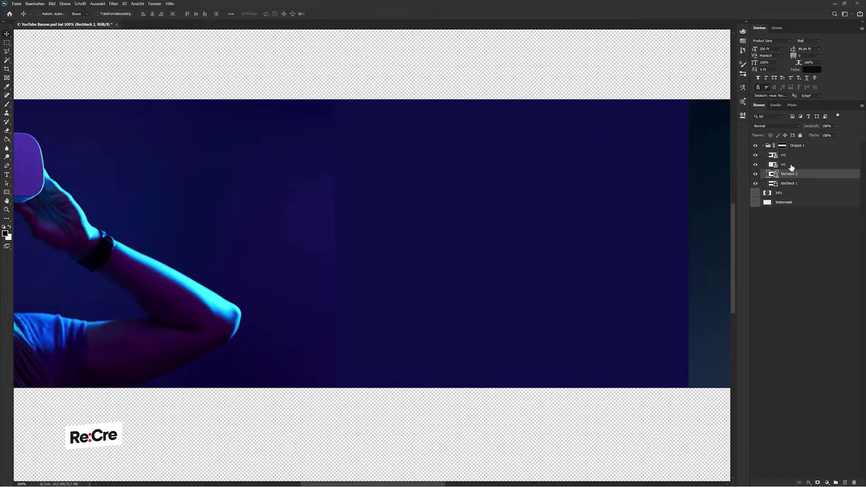
left_click_drag(787, 157, 787, 170)
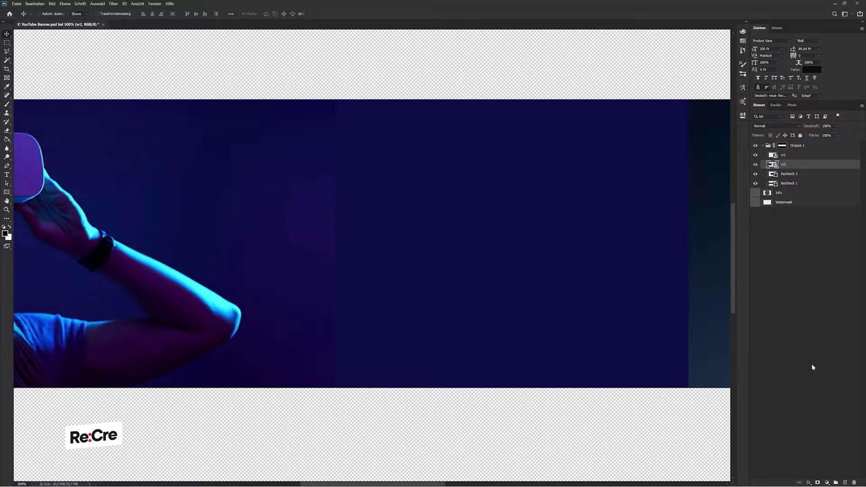
- Brush vr2's layer mask to fade the woman's photo edge into the purple
key("b")
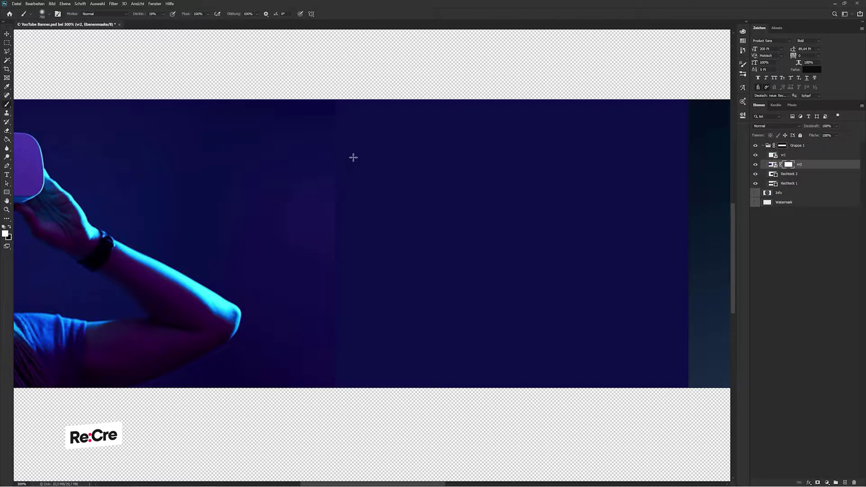
key("bracketleft")
key("bracketleft")
key("bracketleft")
key("bracketleft")
key("bracketleft")
key("bracketleft")
mouse_move(323, 170)
left_mouse_down()
mouse_move(313, 290)
mouse_move(330, 246)
mouse_move(321, 283)
mouse_move(326, 387)
mouse_move(338, 325)
mouse_move(370, 335)
mouse_move(329, 148)
left_mouse_up()
scroll(383, 176, "down", 1)
- Draw a rectangle over the black strip right of the man's photo
scroll(383, 177, "down", 2)
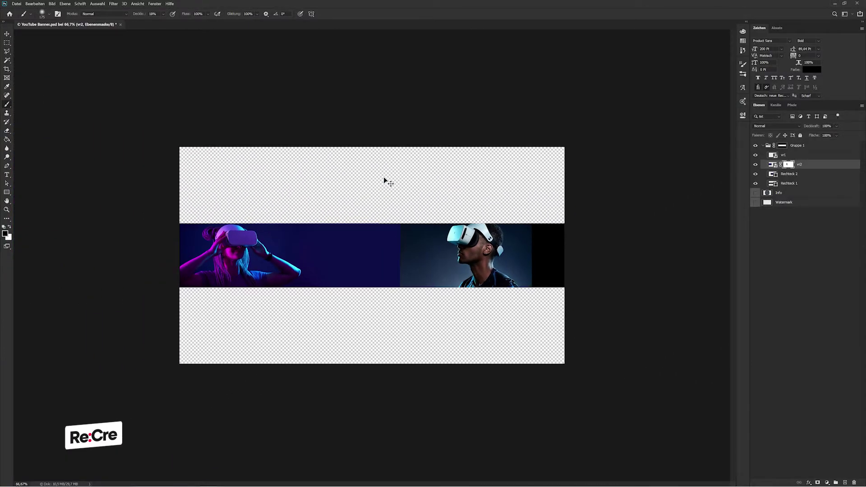
scroll(383, 176, "up", 1)
key("h")
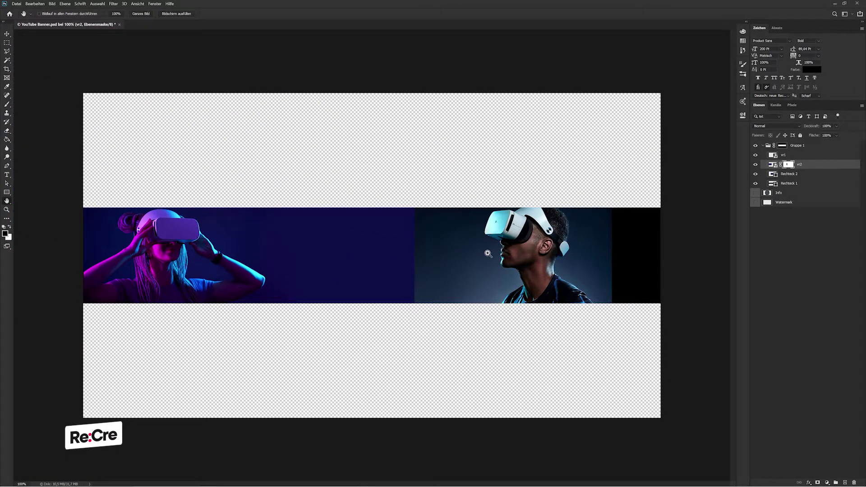
left_click(488, 253, "ctrl+space")
mouse_move(568, 271)
left_mouse_down()
mouse_move(400, 285)
mouse_move(332, 252)
left_mouse_up()
key("v")
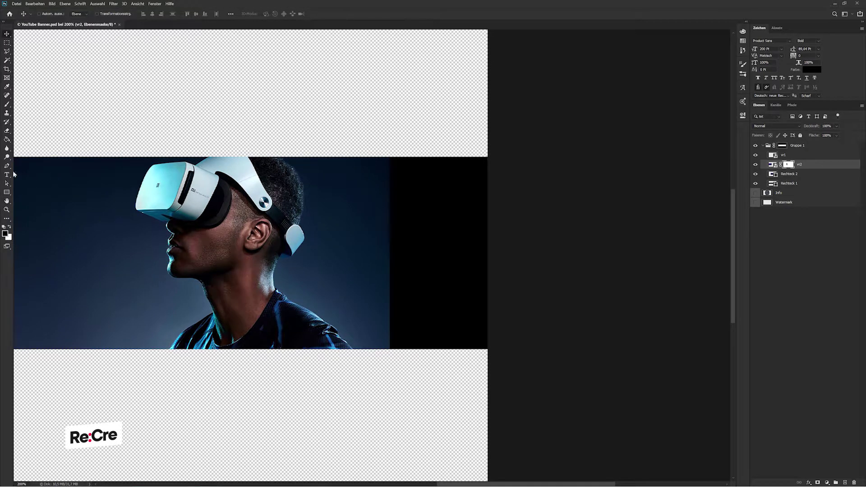
left_click(7, 193)
left_click_drag(387, 154, 504, 366)
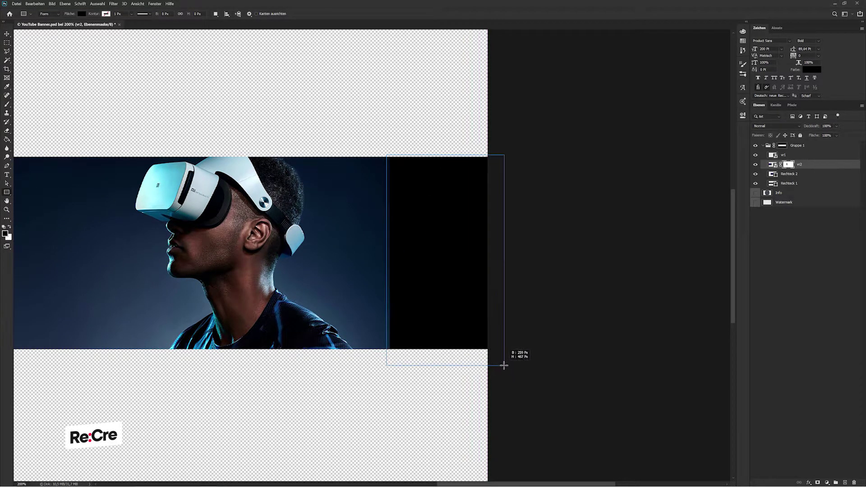
left_click(7, 34)
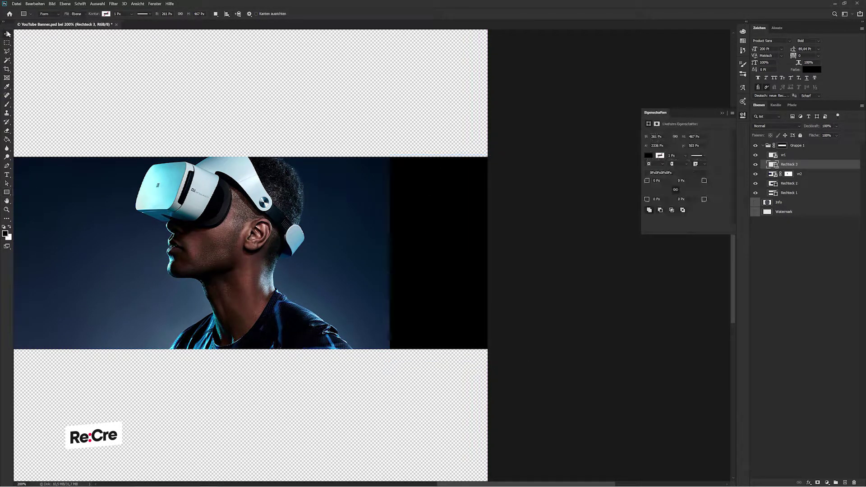
left_click(721, 114)
- Fill the rectangle with dark navy sampled from the man's photo and widen it left
double_click(776, 165)
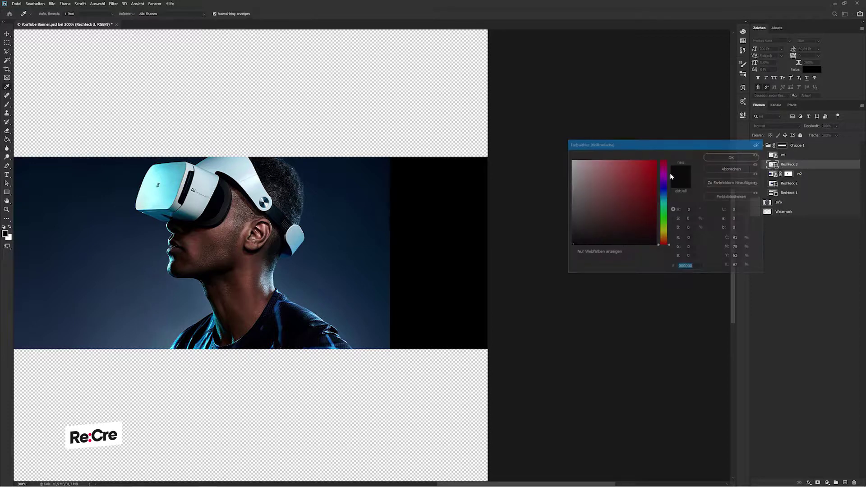
left_click(389, 164)
key("Return")
key("ctrl+t")
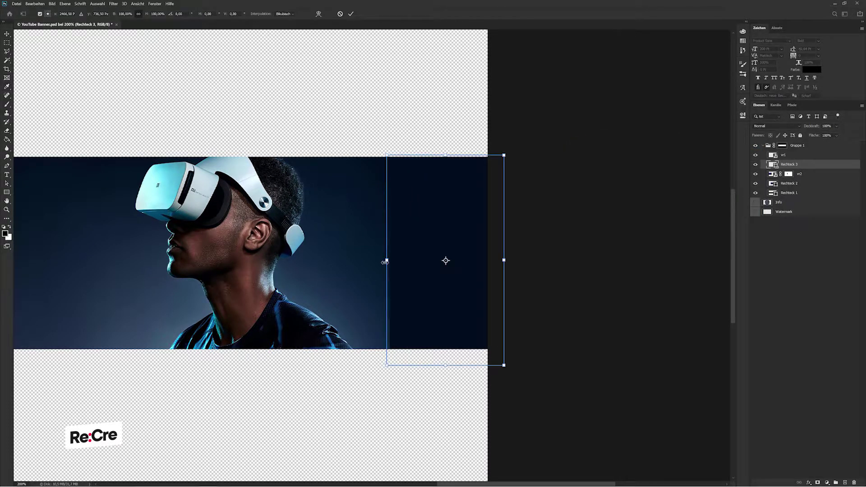
left_click_drag(386, 260, 338, 261)
- Brush vr1's layer mask to soften the man's photo edge into the navy
left_click(816, 156)
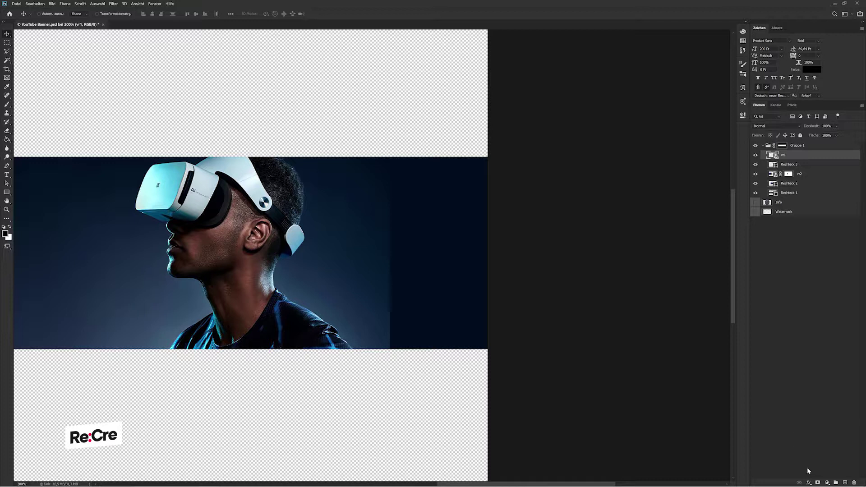
key("ctrl+plus")
key("b")
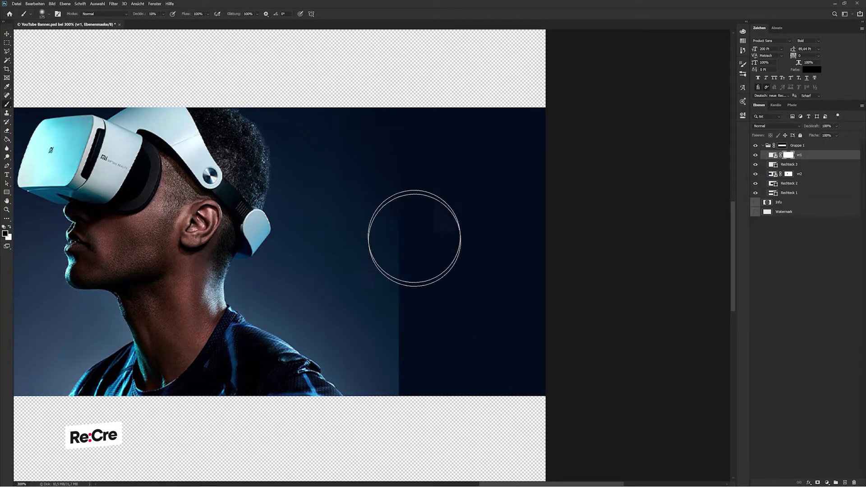
mouse_move(411, 215)
left_mouse_down()
mouse_move(404, 291)
mouse_move(419, 358)
mouse_move(403, 377)
mouse_move(412, 387)
left_mouse_up()
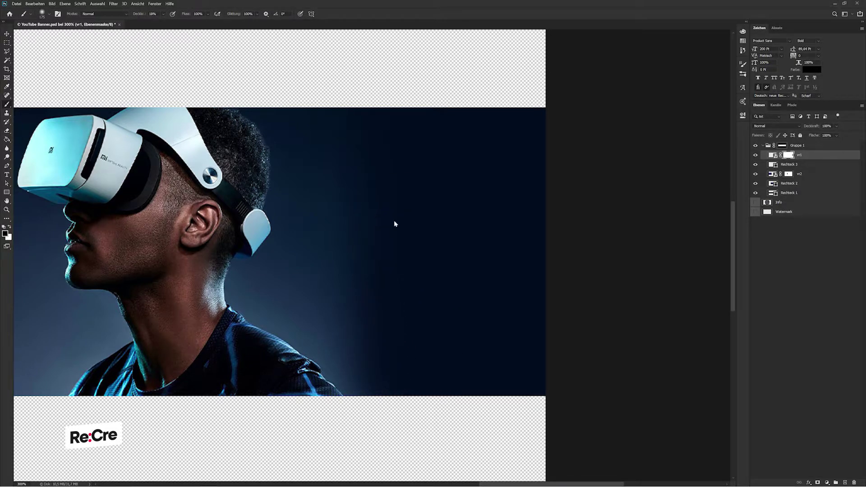
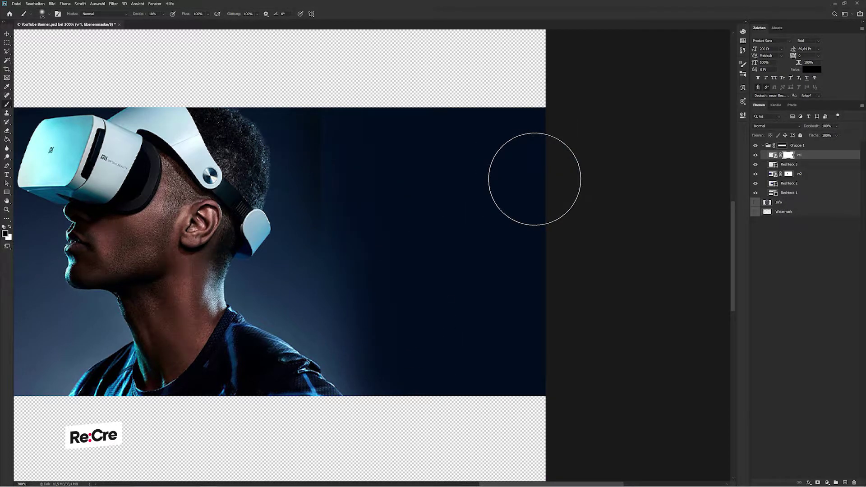
- Extend the Rechteck 3 dark rectangle further left with Free Transform
left_click(811, 166)
key("ctrl+t")
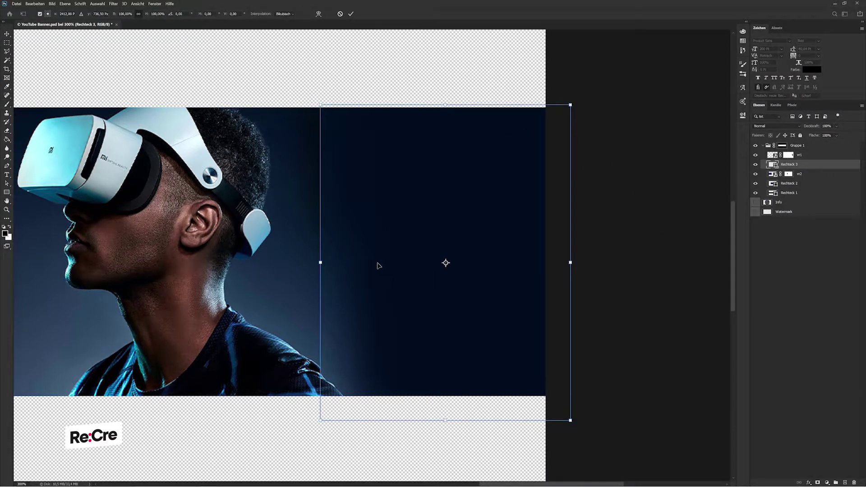
left_click_drag(320, 262, 234, 252)
key("Return")
- Try a copy of the dark rectangle placed further left, then delete it
key("b")
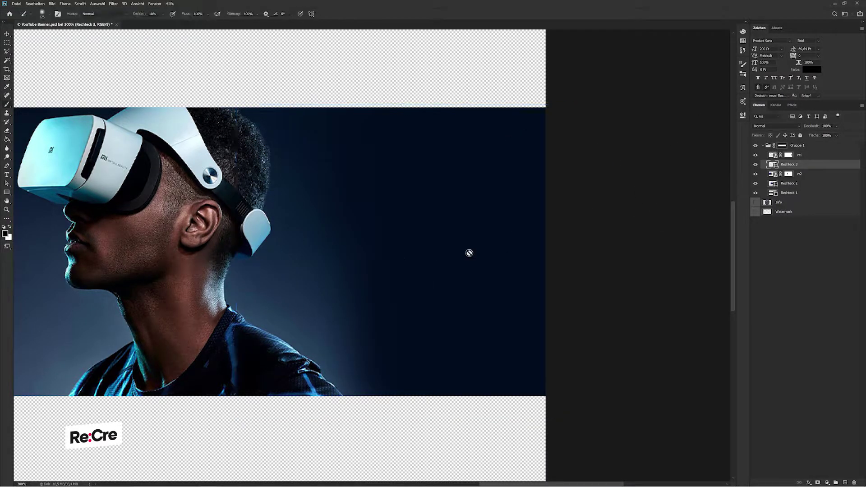
key("ctrl+minus")
key("ctrl+minus")
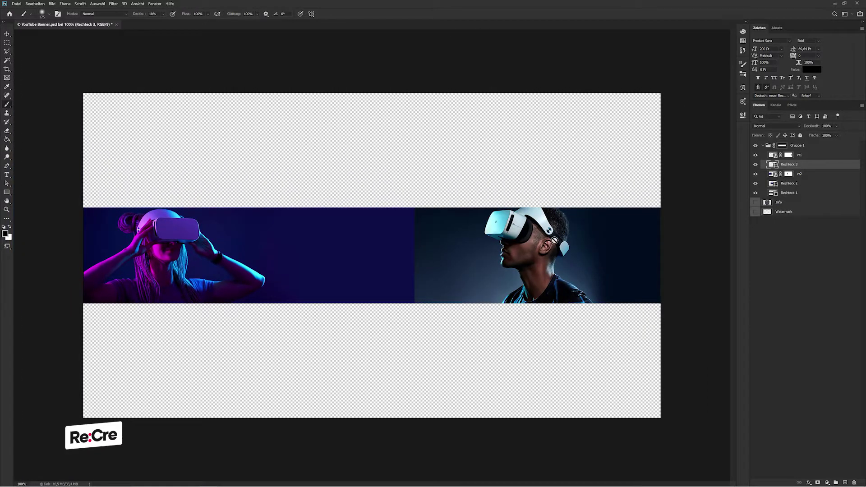
key("h")
key("ctrl+plus")
key("ctrl+plus")
key("v")
left_click_drag(651, 232, 399, 246, "alt")
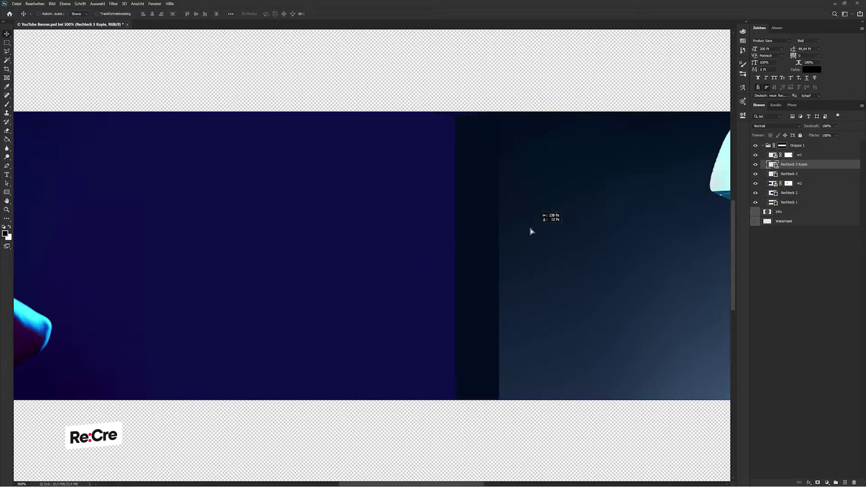
left_click_drag(530, 232, 523, 232)
key("Delete")
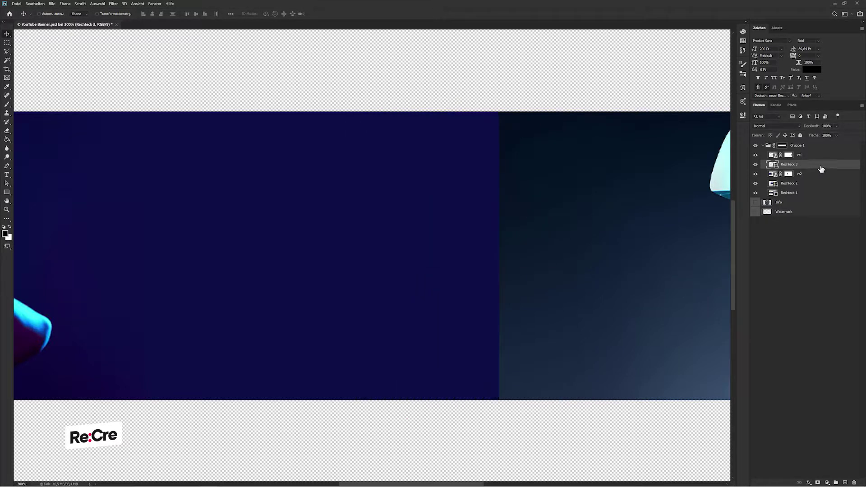
- Stretch the Rechteck 2 navy band right until it meets the dark panel
left_click(812, 184)
key("ctrl+t")
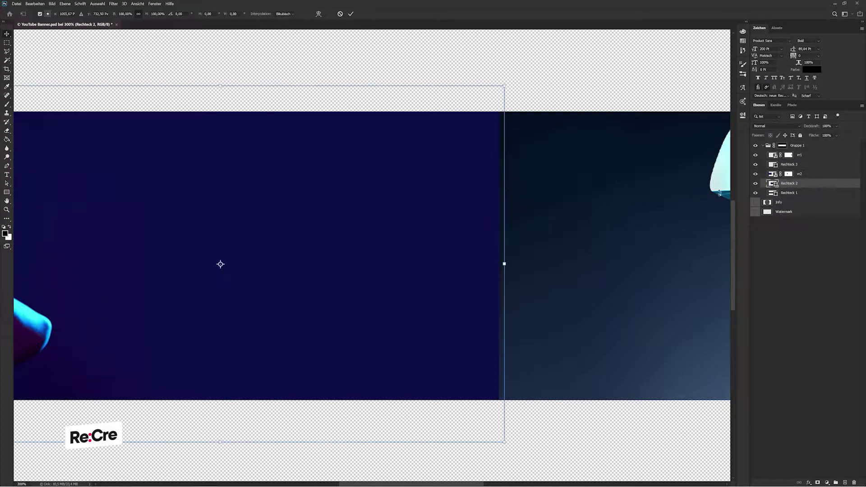
left_click_drag(505, 262, 604, 263)
key("Return")
- Paint the vr1 layer mask with a soft brush to soften the seam
left_click(787, 155)
key("b")
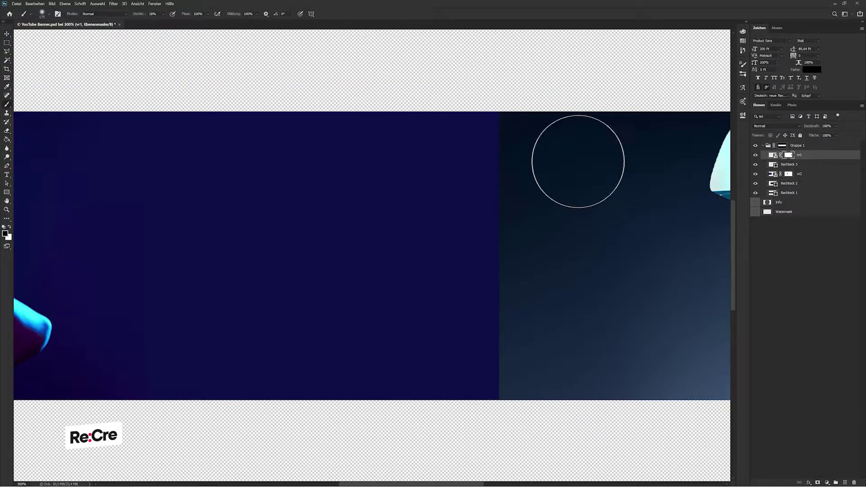
mouse_move(540, 118)
left_mouse_down()
mouse_move(497, 172)
mouse_move(518, 245)
mouse_move(504, 361)
mouse_move(508, 286)
mouse_move(504, 328)
mouse_move(479, 367)
mouse_move(529, 96)
mouse_move(489, 216)
mouse_move(582, 141)
mouse_move(583, 160)
mouse_move(561, 215)
mouse_move(549, 218)
mouse_move(541, 373)
mouse_move(521, 421)
mouse_move(508, 412)
mouse_move(501, 361)
mouse_move(496, 397)
mouse_move(482, 396)
left_mouse_up()
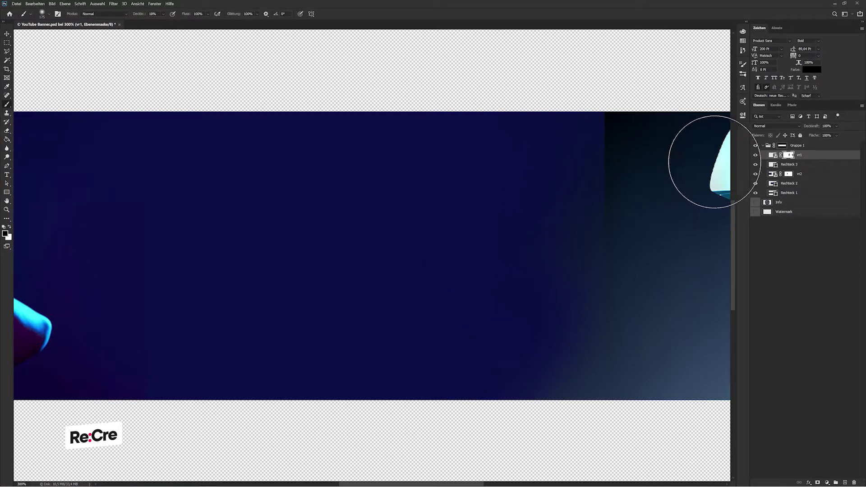
- Duplicate Rechteck 3 and slide the copy left over the seam
left_click(788, 165)
key("v")
key("ctrl+j")
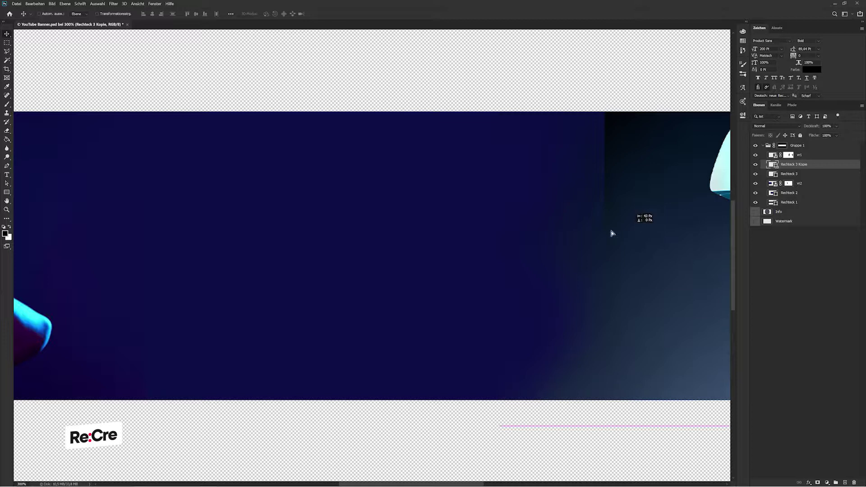
left_click_drag(564, 226, 474, 213)
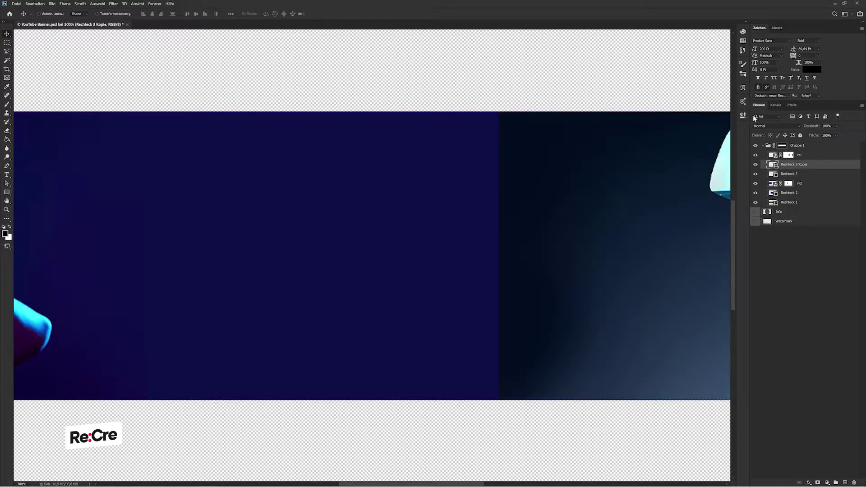
- Feather the copy's mask edge to about 79 px in Properties
left_click(743, 115)
left_click(656, 123)
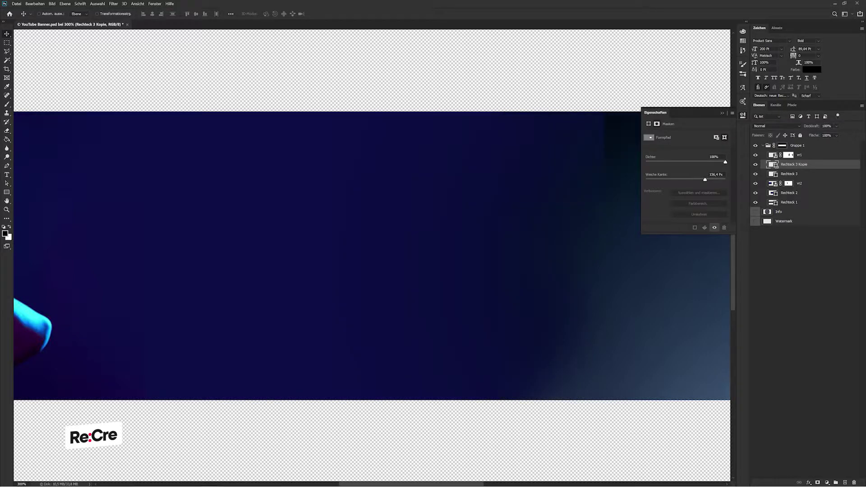
left_click_drag(695, 178, 695, 181)
left_click(722, 114)
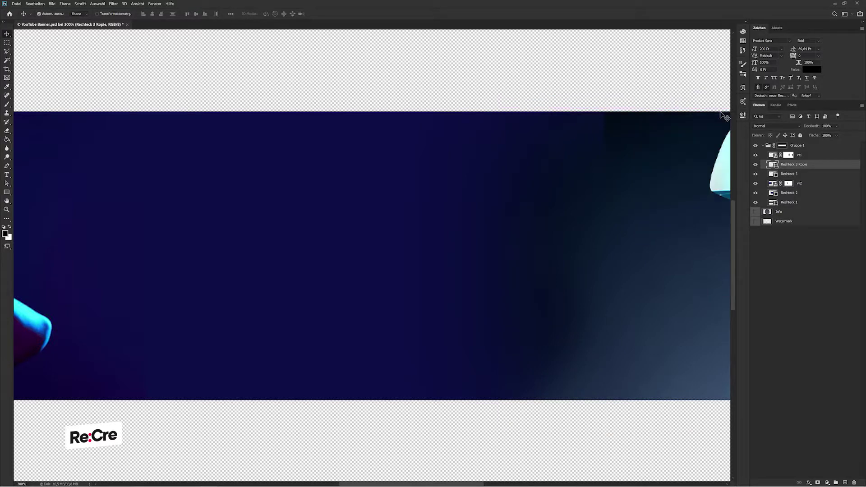
key("ctrl+0")
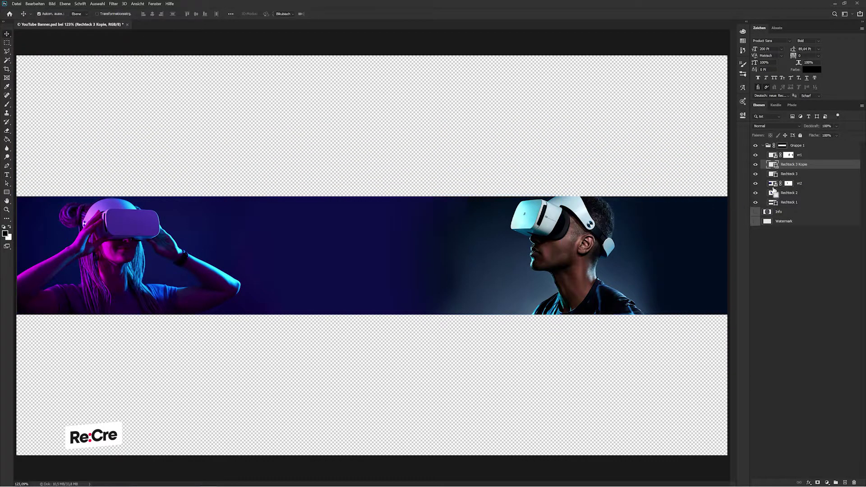
- Stretch the rectangle copy much taller and out to the banner's right edge
key("ctrl+t")
left_click_drag(491, 193, 492, 85)
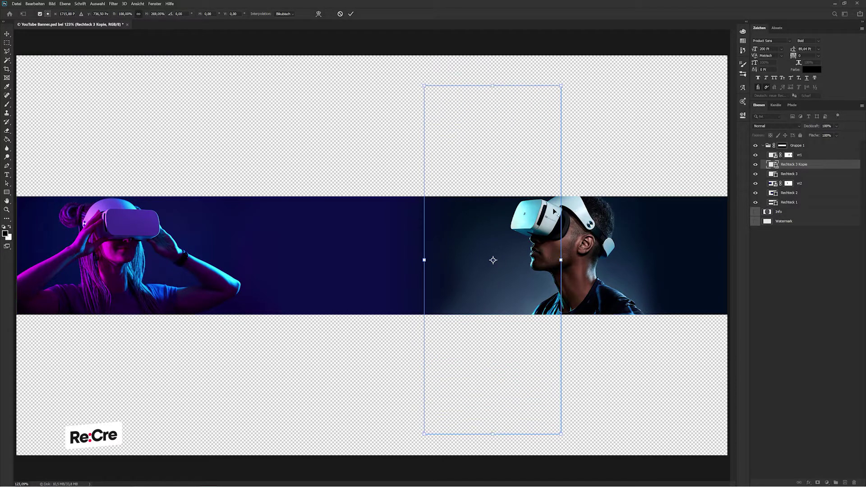
left_click_drag(589, 259, 727, 260)
key("Return")
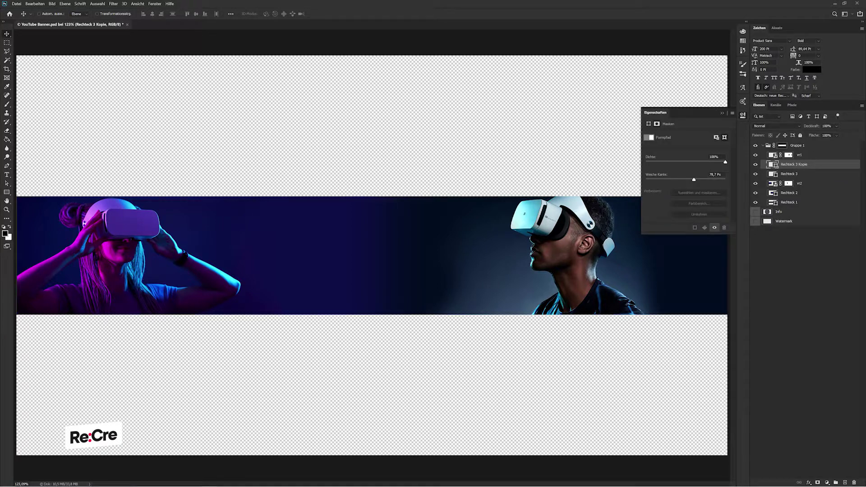
- Re-enter the feather value, shift the copy 143 px left, and close Properties
key("Return")
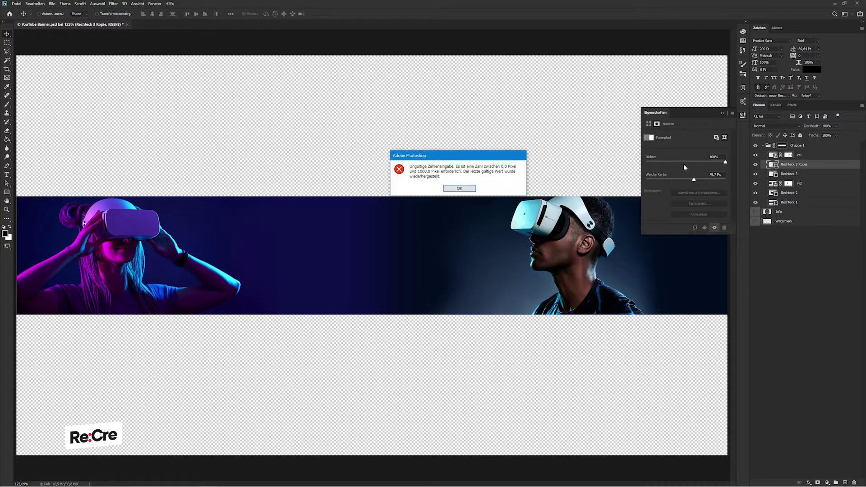
key("Return")
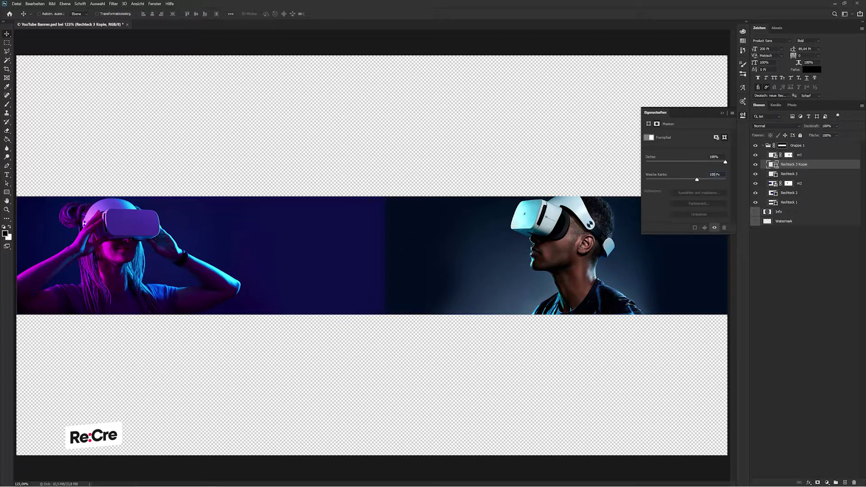
left_click_drag(549, 247, 393, 267)
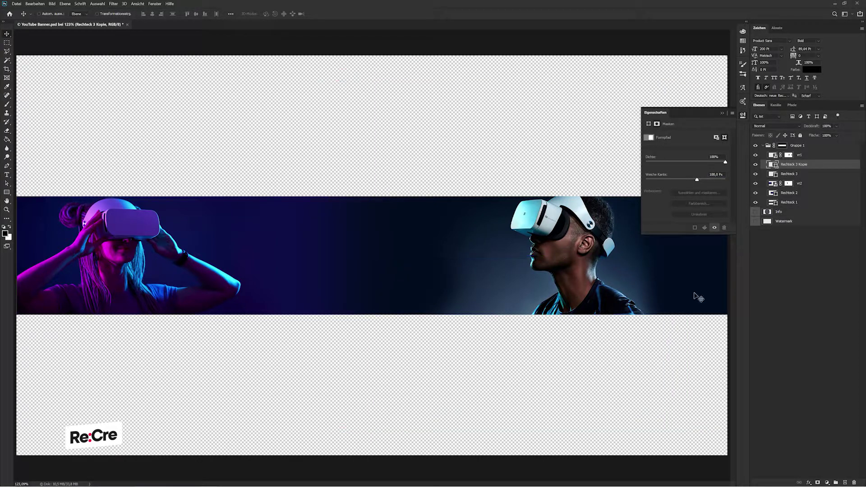
left_click(722, 114)
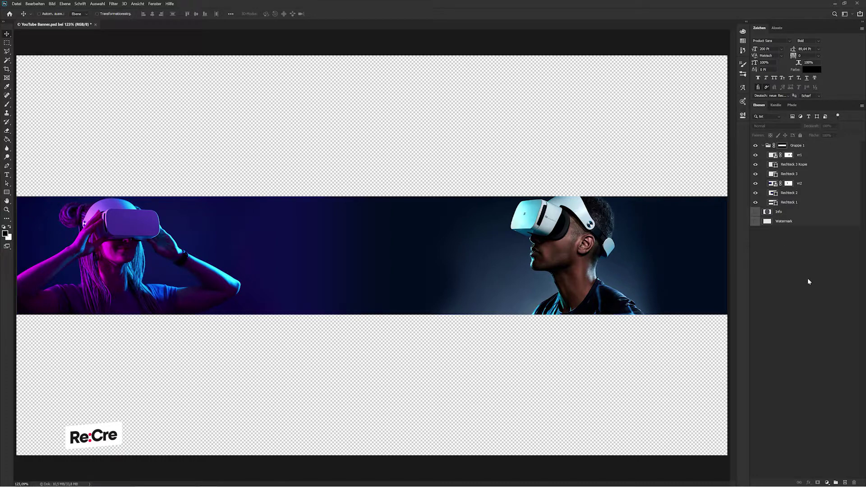
left_click(795, 166)
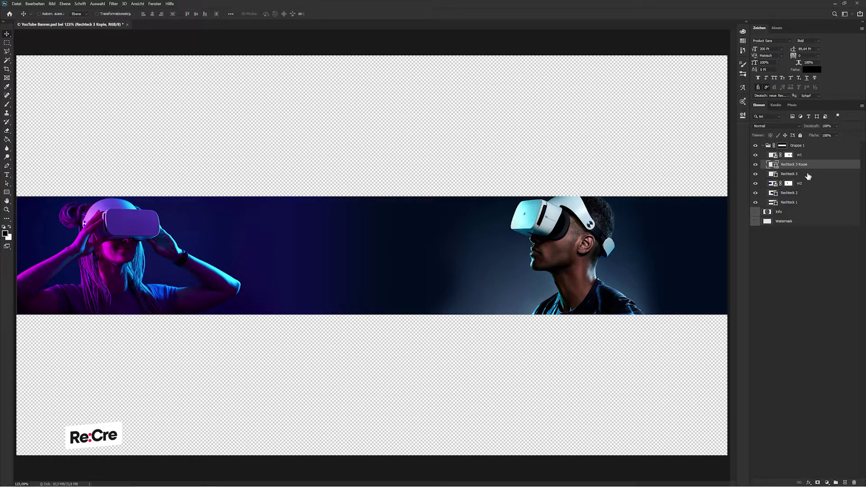
- Add an empty layer above the copy and ready a 600 px brush with sampled blue-grey
left_click(845, 482)
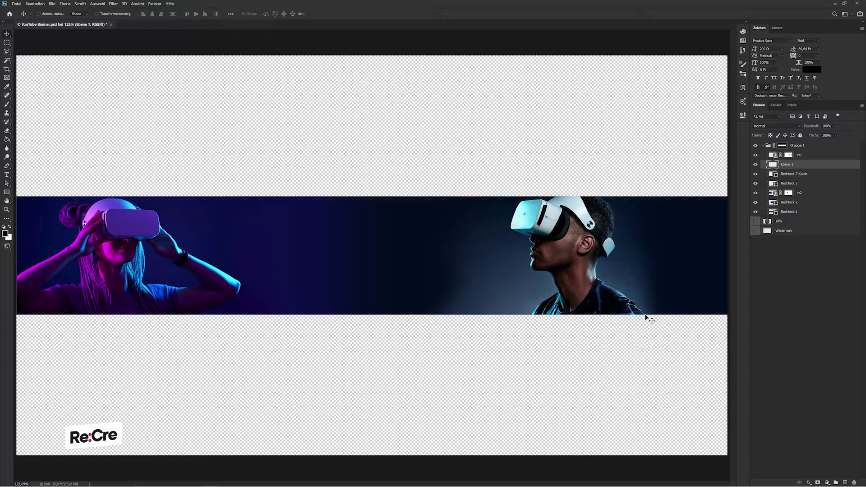
key("i")
left_click(546, 296)
key("b")
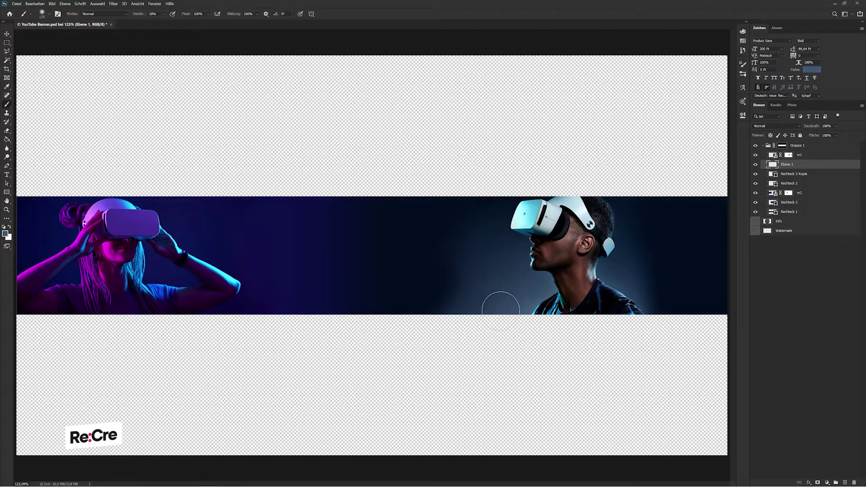
key("bracketright")
key("bracketright")
key("bracketright")
key("bracketright")
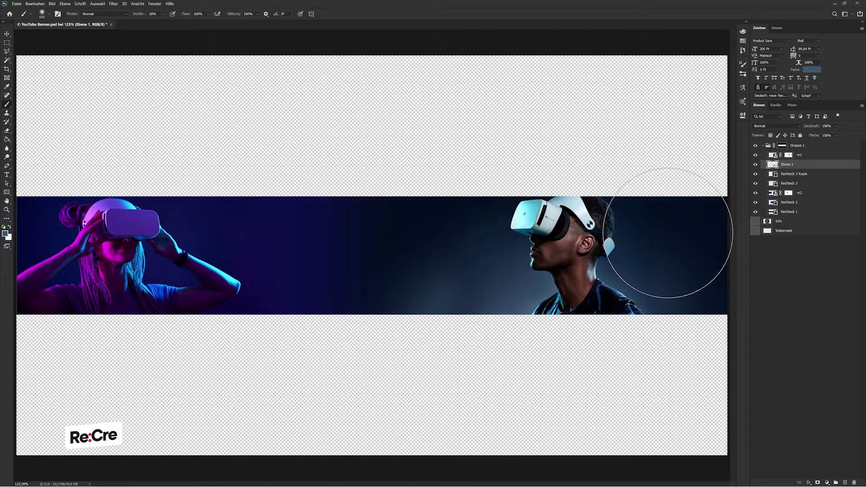
- Paint the new layer with sampled navy and dark blue tones to even out the band
key("i")
left_click(293, 208)
key("b")
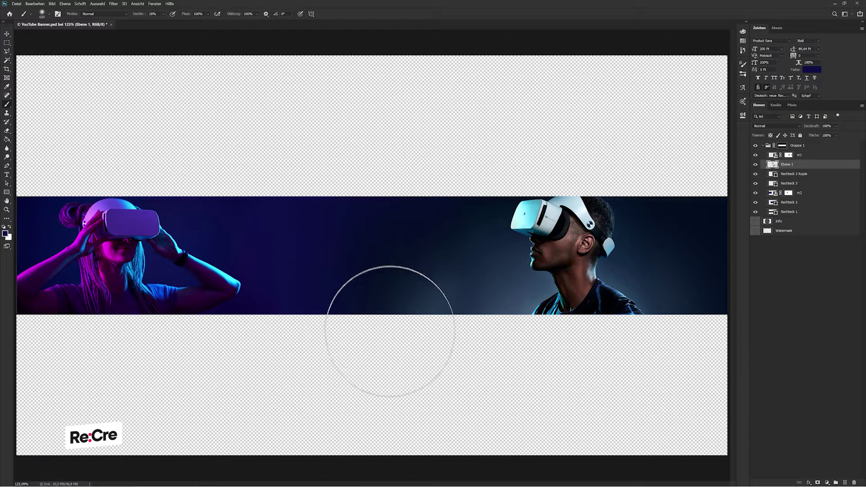
key("x")
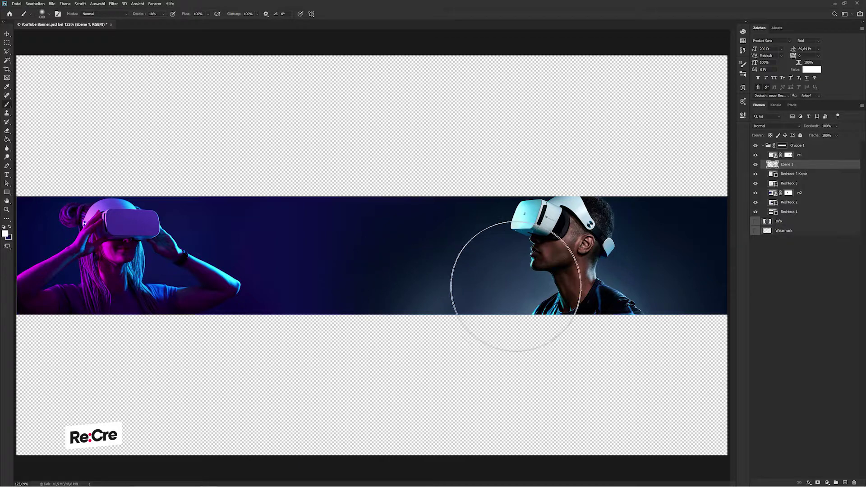
key("i")
left_click(537, 295)
key("b")
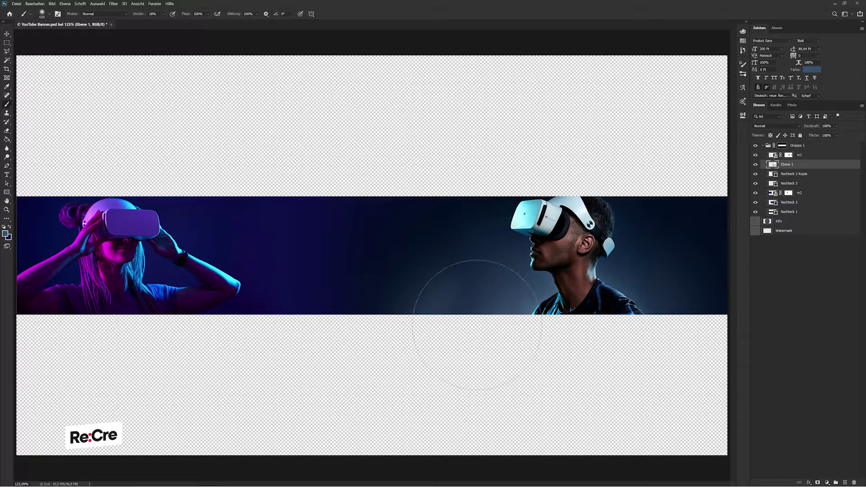
- Touch up the vr1 mask, then view the banner at 100% with default colours
left_click(788, 156)
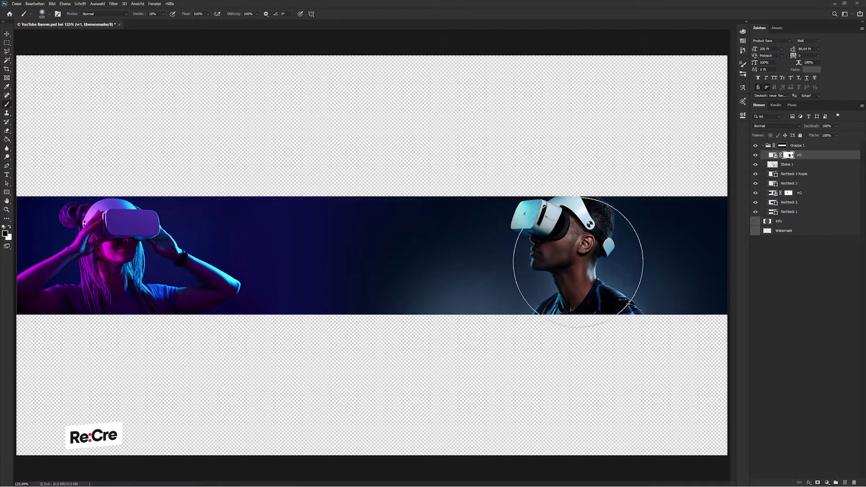
key("x")
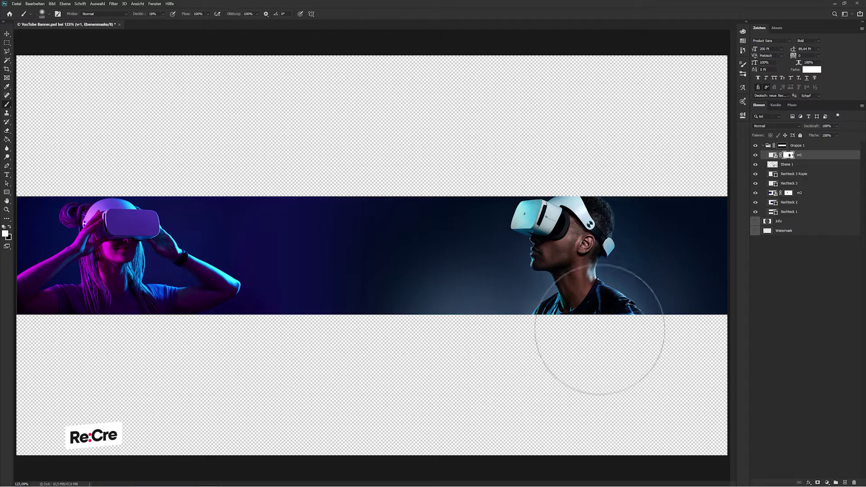
key("x")
key("v")
key("ctrl+1")
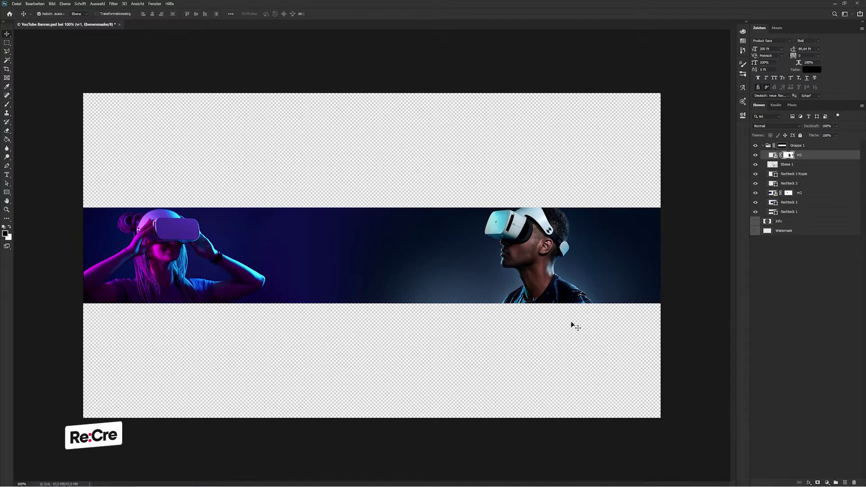
key("ctrl+plus")
key("ctrl+minus")
left_click(854, 295)
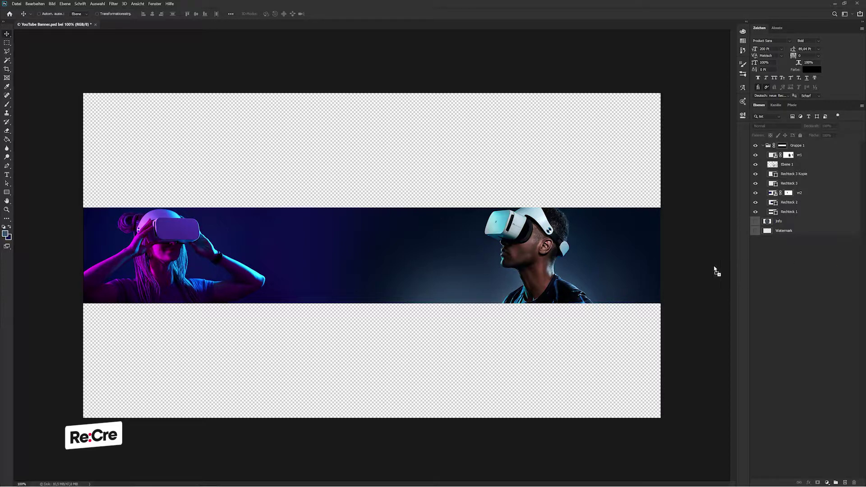
- Place the brick-wall image on the banner and scale it to fill the canvas
left_click_drag(500, 274, 501, 274)
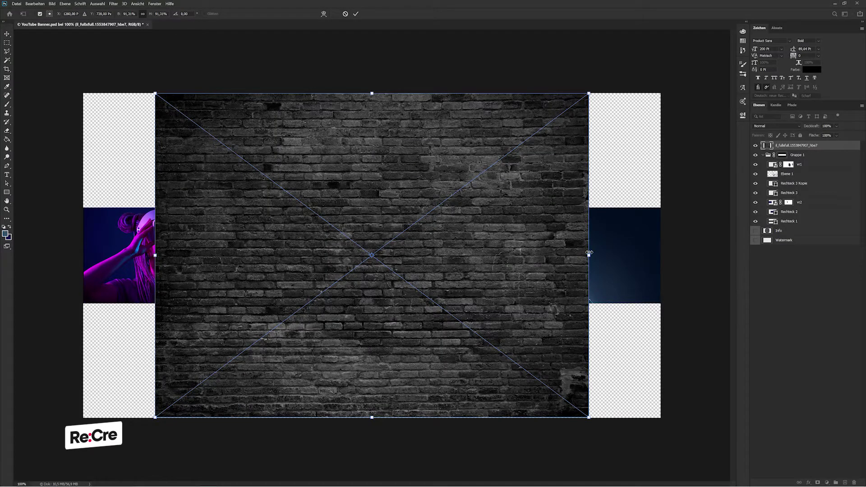
left_click_drag(589, 253, 666, 238)
key("Return")
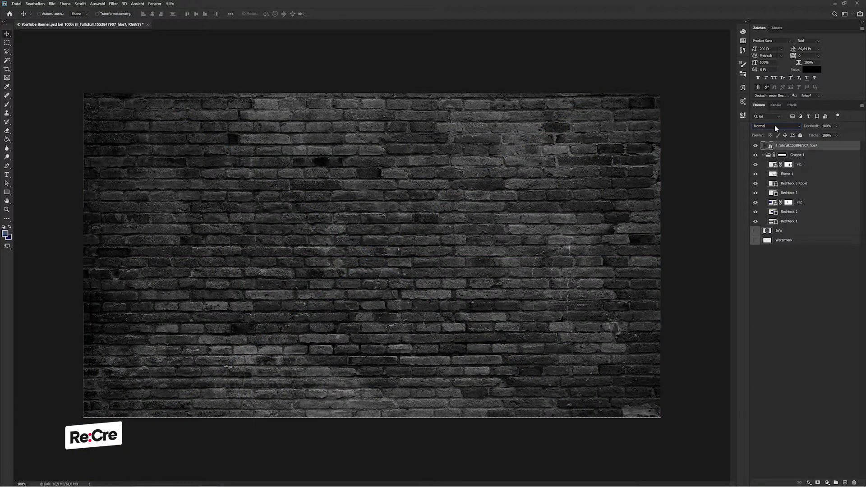
- Set the brick layer's opacity to 20%
scroll(775, 126, "down", 4)
scroll(774, 126, "down", 3)
scroll(775, 126, "down", 2)
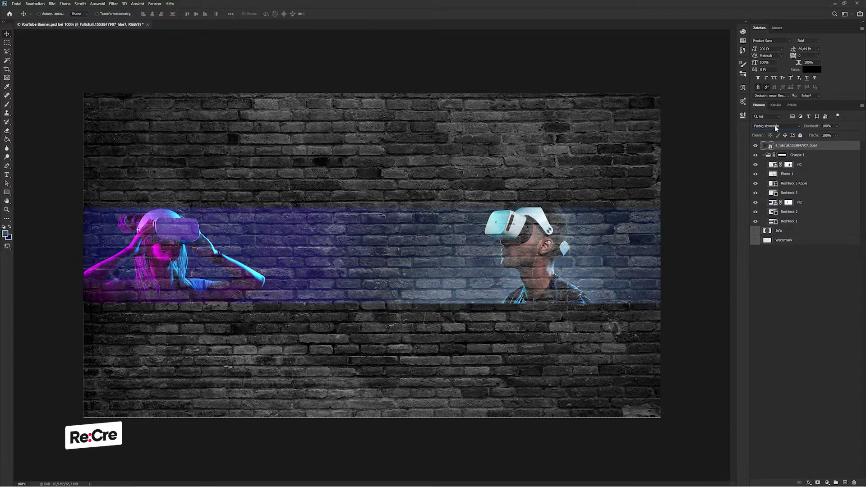
scroll(775, 125, "down", 2)
scroll(775, 126, "down", 1)
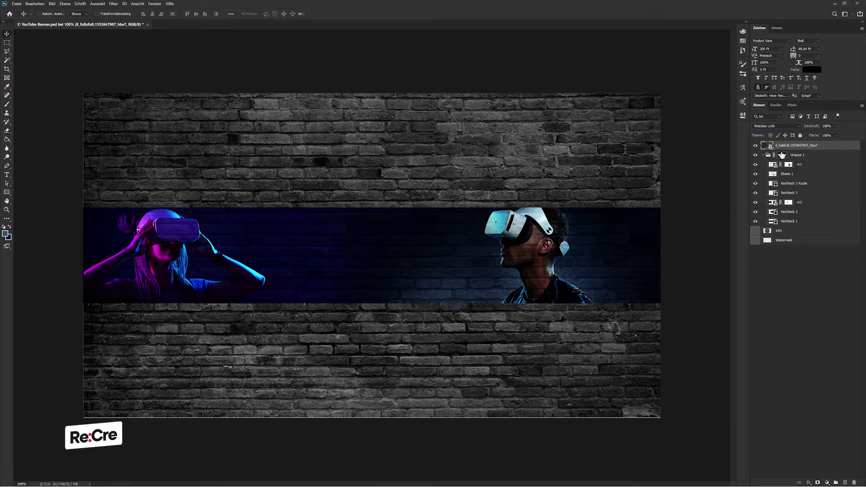
key("1")
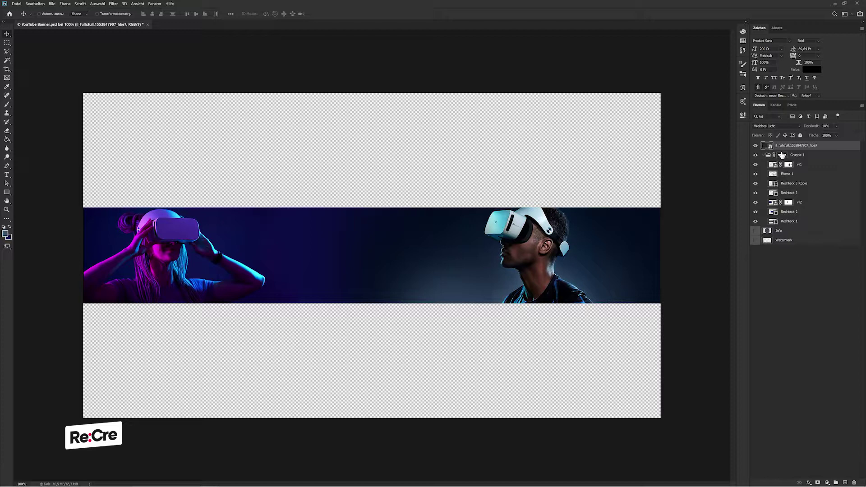
key("2")
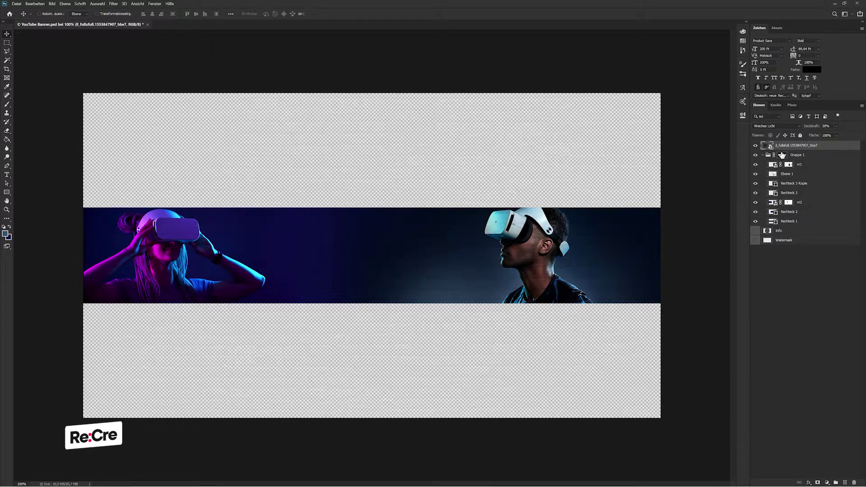
- Compare brick blend modes: Linear nachbelichten, Negativ multiplizieren, Hart mischen, Ineinanderkopieren, Multiplizieren and others
left_click(776, 126)
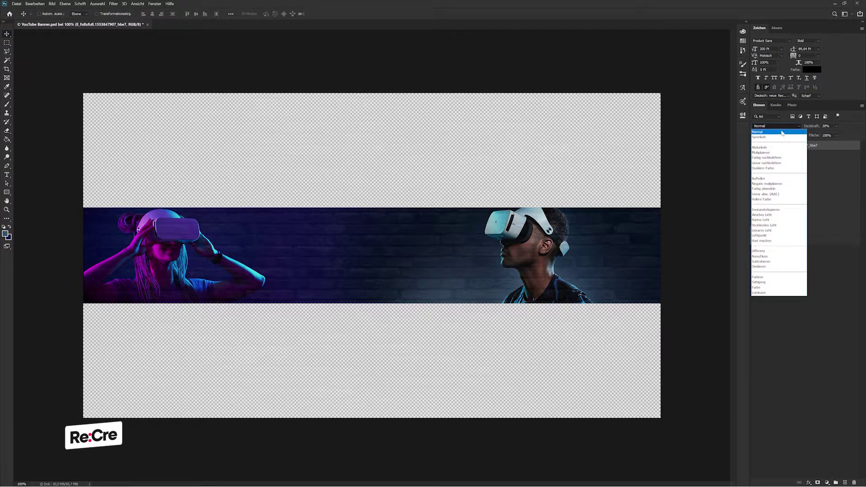
left_click(771, 164)
key("Down")
key("Down")
key("Down")
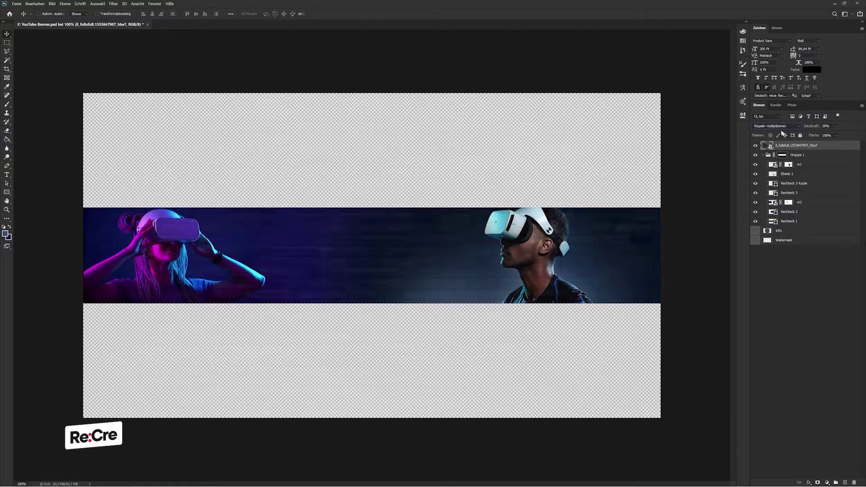
key("Up")
key("Down")
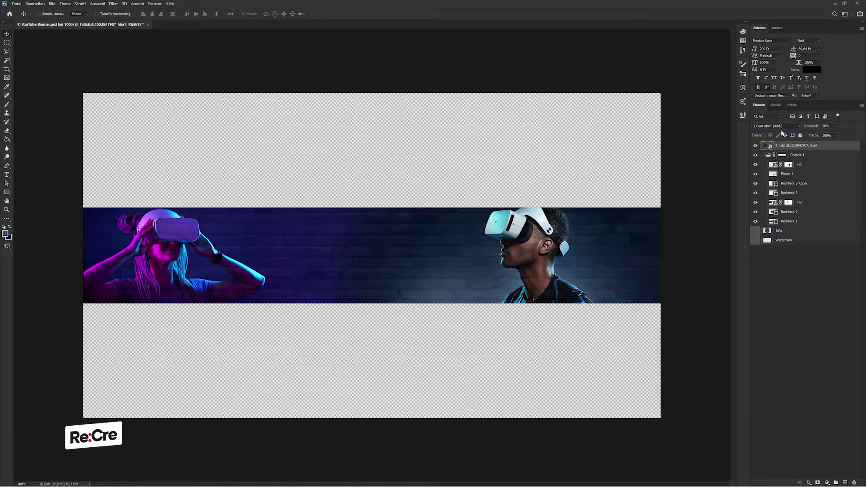
key("Down")
key("Down")
key("Down")
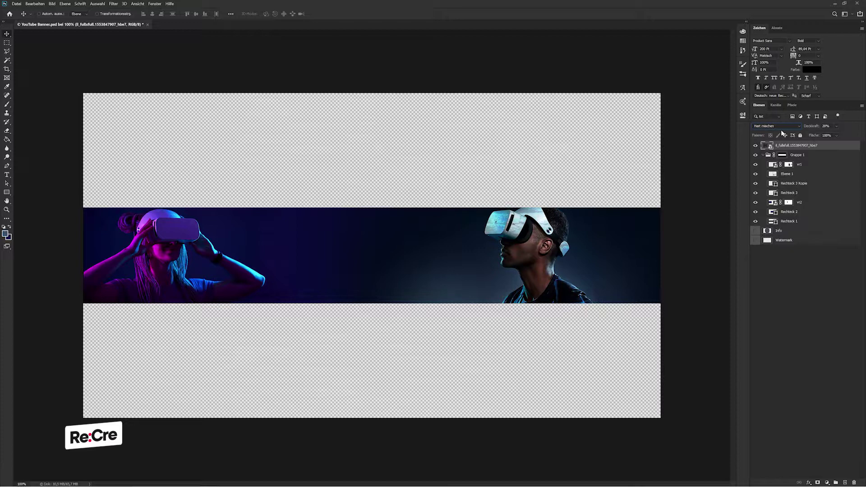
key("Down")
key("Down")
key("Down")
key("Down")
key("Down")
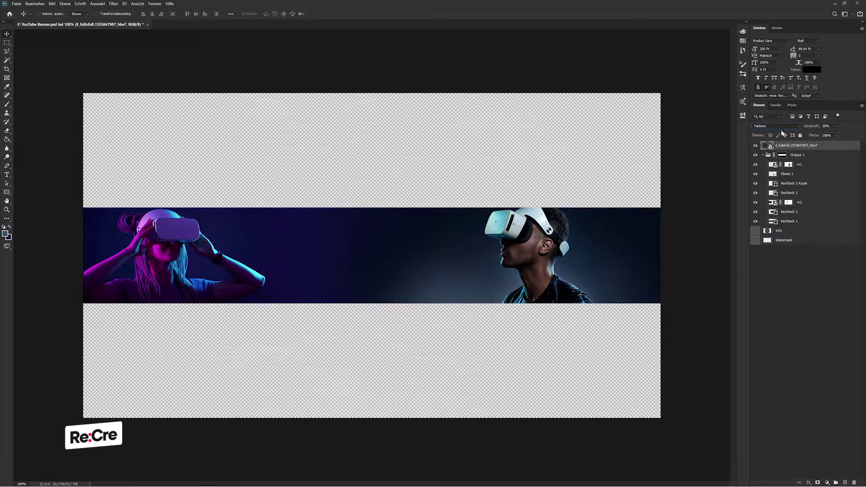
key("Down")
key("Down")
key("Down")
key("Down")
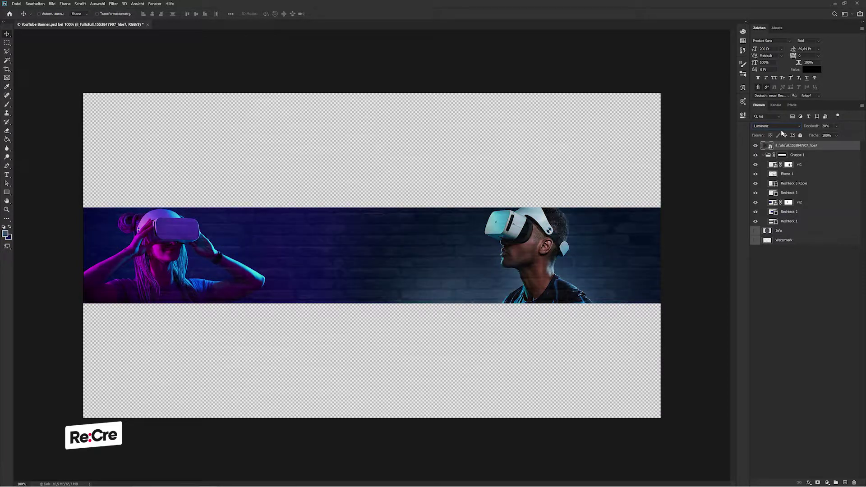
key("Up")
key("Up")
key("Up")
key("Up")
key("Up")
key("Up")
key("Up")
key("Up")
key("Up")
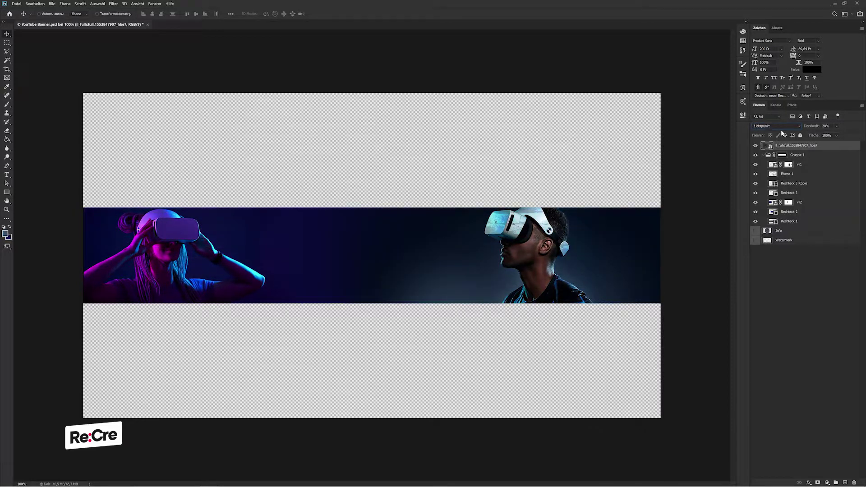
key("Up")
key("Up")
key("Up")
key("Up")
key("Up")
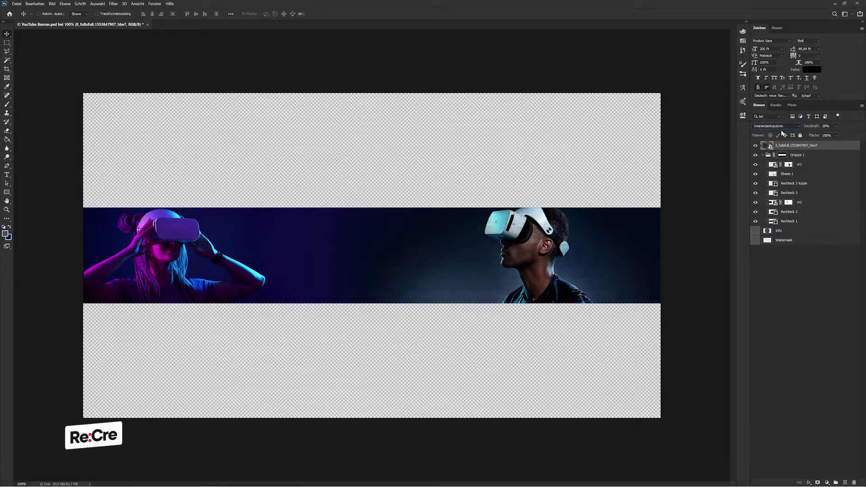
key("Up")
key("Up")
key("Up")
key("Up")
key("Up")
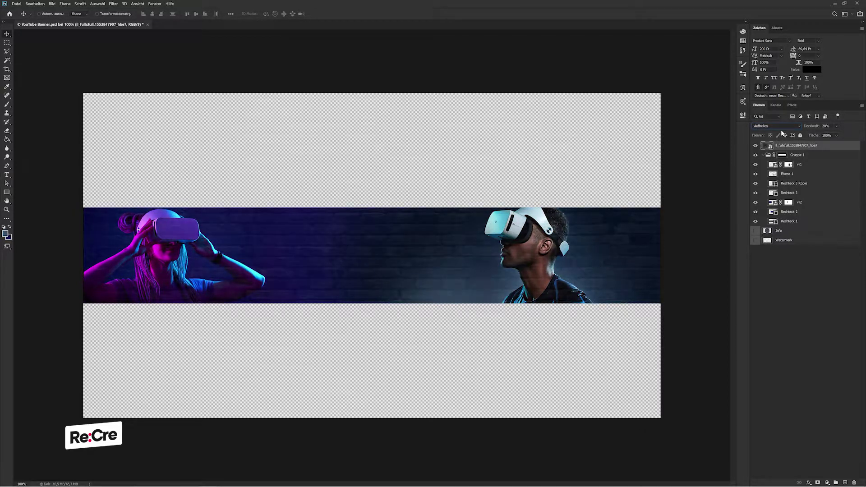
key("Up")
key("Up")
key("Up")
key("Up")
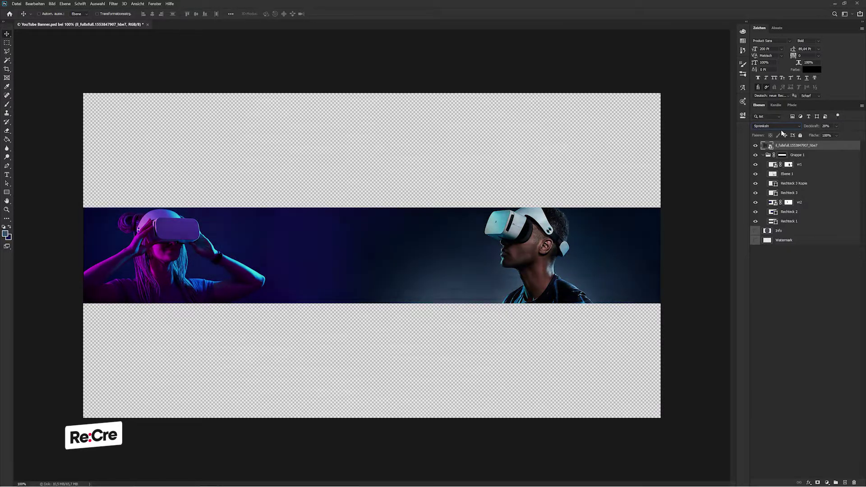
key("Up")
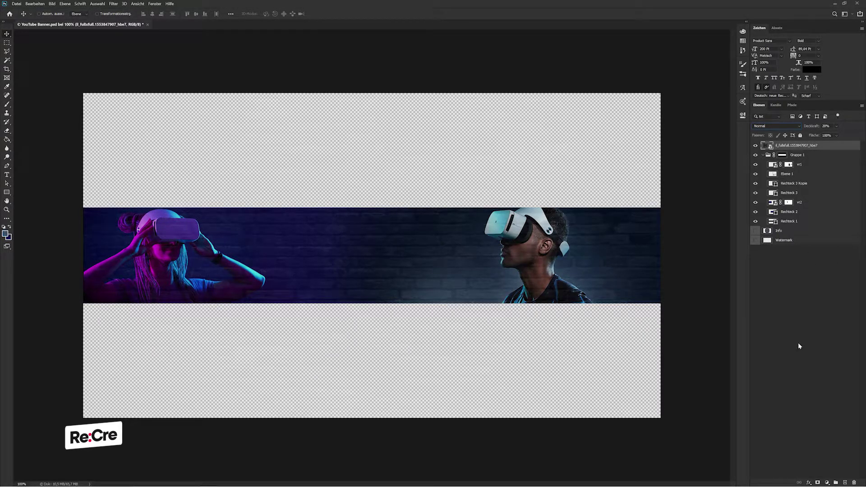
- Apply a Gaussian Blur of radius 15 to the brick layer
key("ctrl+alt+f")
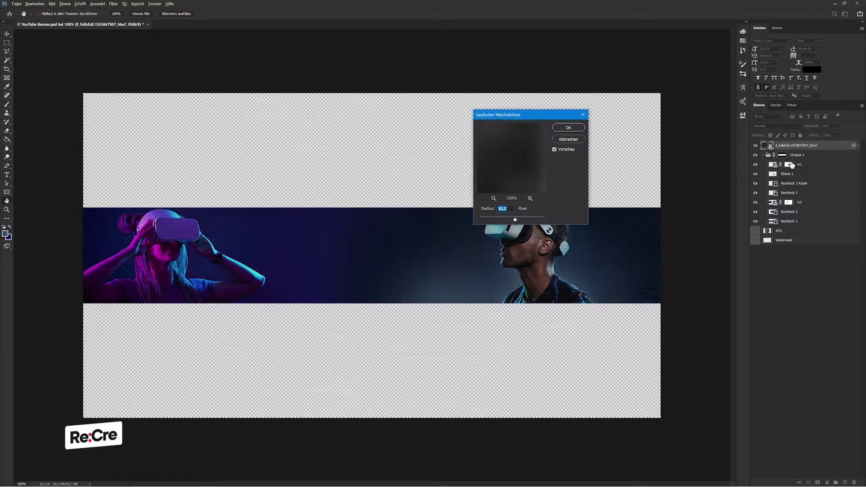
type("1,4")
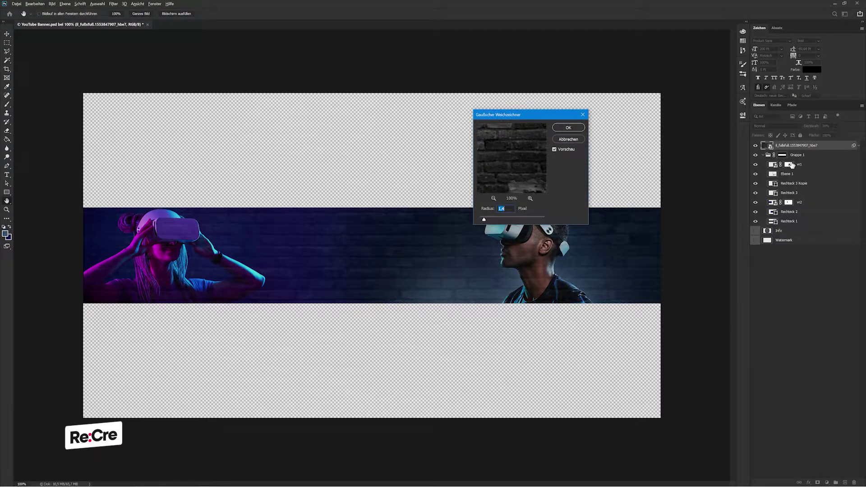
type("5")
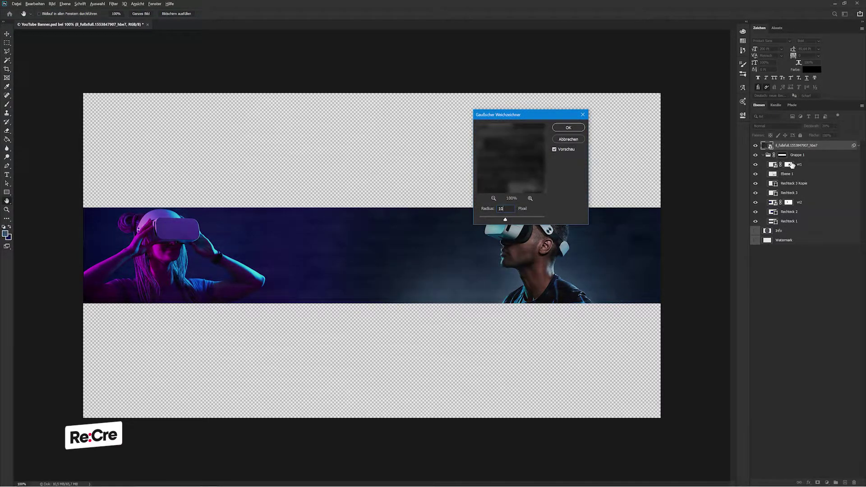
key("Return")
- Enlarge the brick layer beyond the canvas edges
key("ctrl+t")
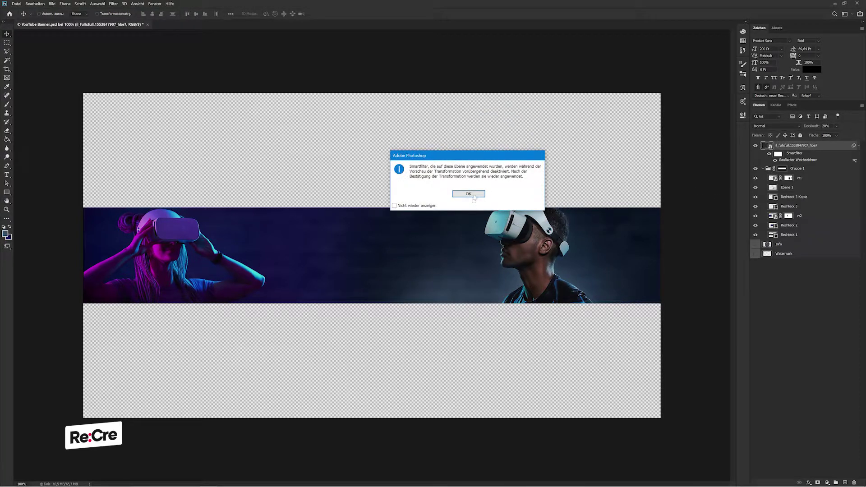
left_click(473, 194)
left_click_drag(658, 40, 691, 17)
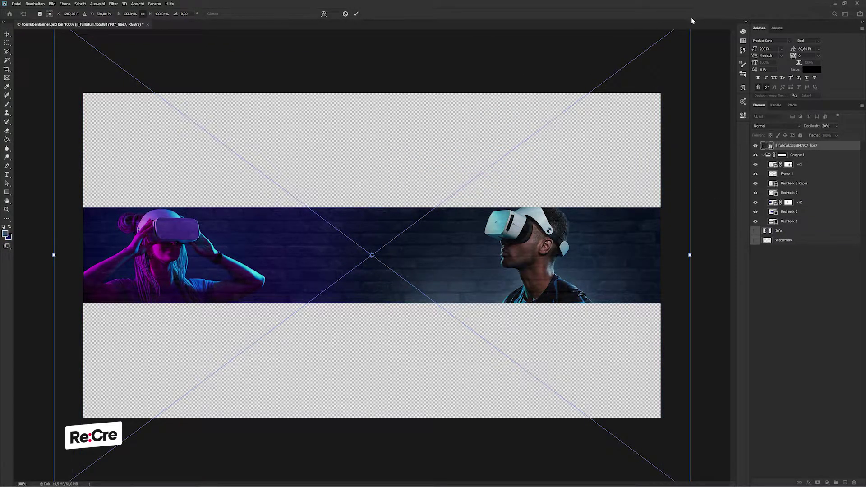
key("Return")
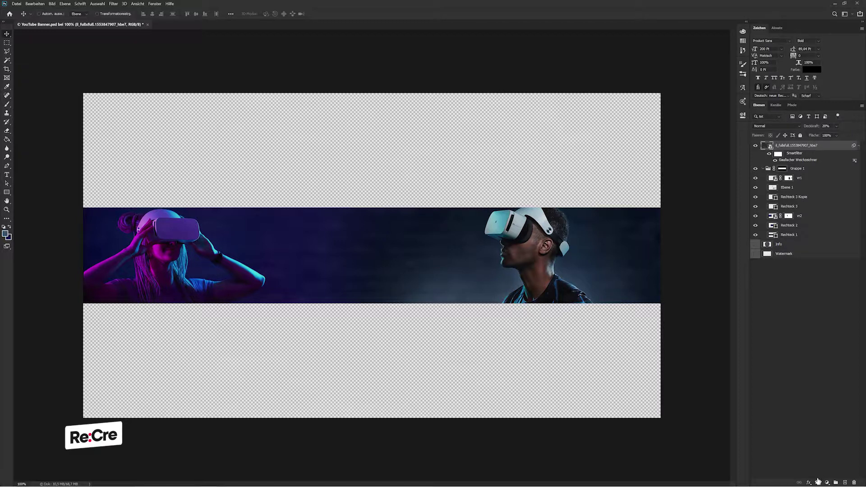
- Add a layer mask and paint out the brick texture over the left portrait
left_click(817, 482)
key("b")
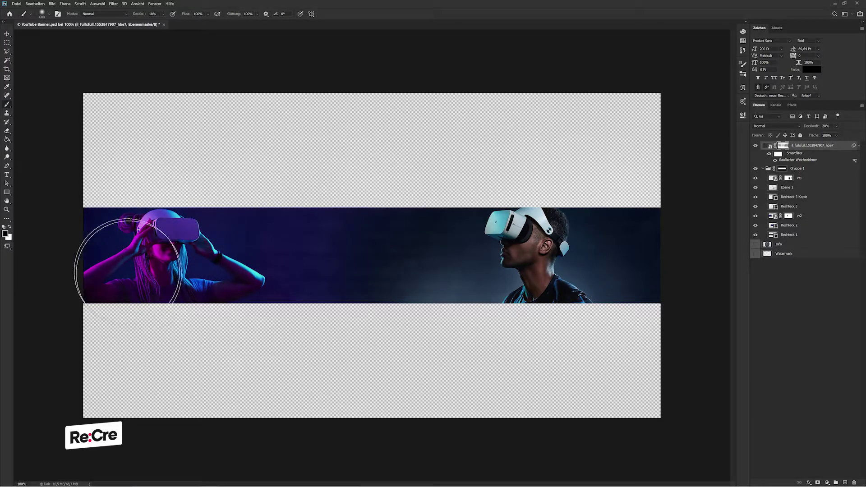
left_click_drag(128, 262, 447, 290)
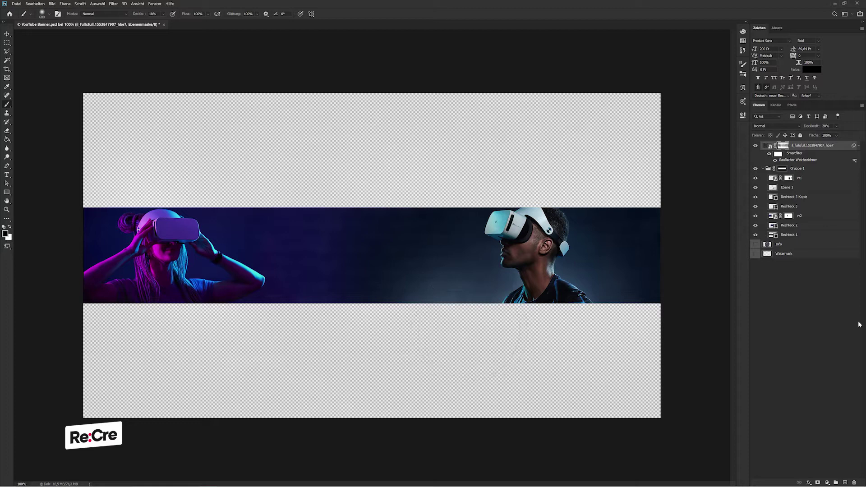
left_click(795, 315)
key("v")
key("ctrl+0")
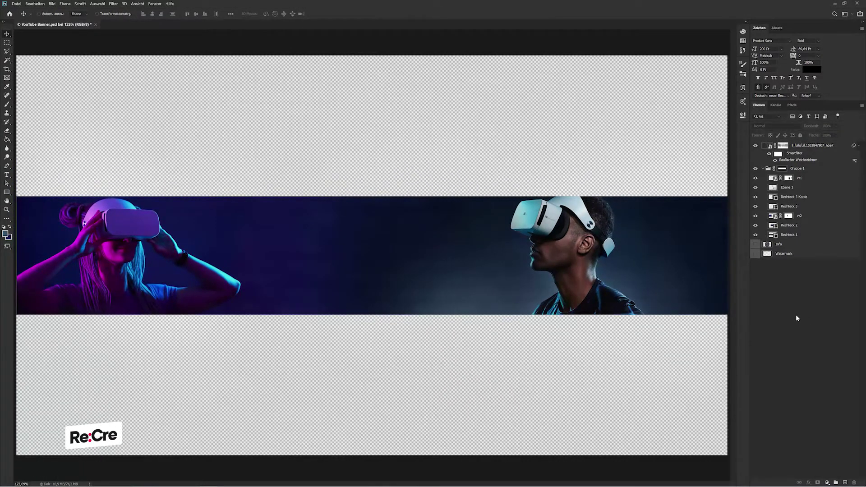
- Add a Color Lookup adjustment layer and compare its 3DLUT presets
left_click(822, 480)
left_click(812, 456)
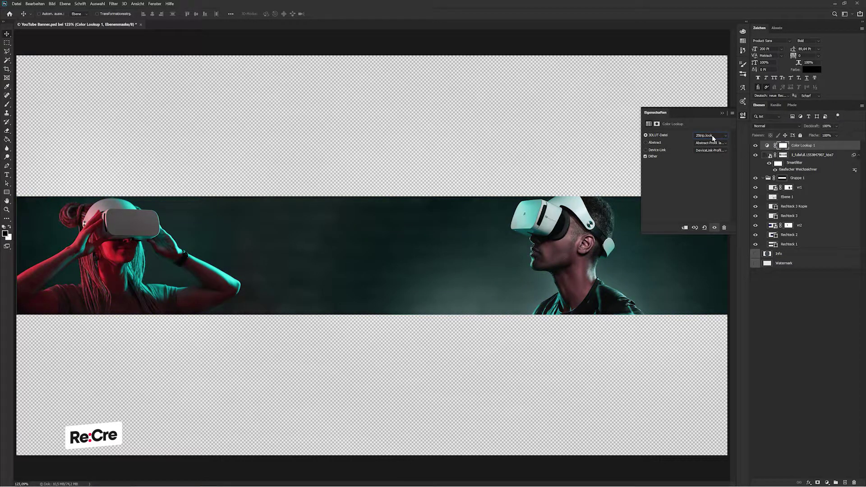
key("Down")
key("Down")
key("Down")
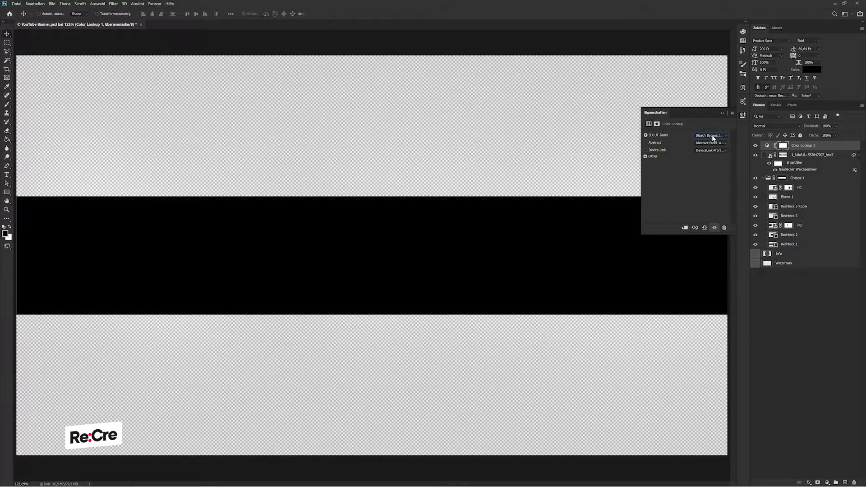
key("Down")
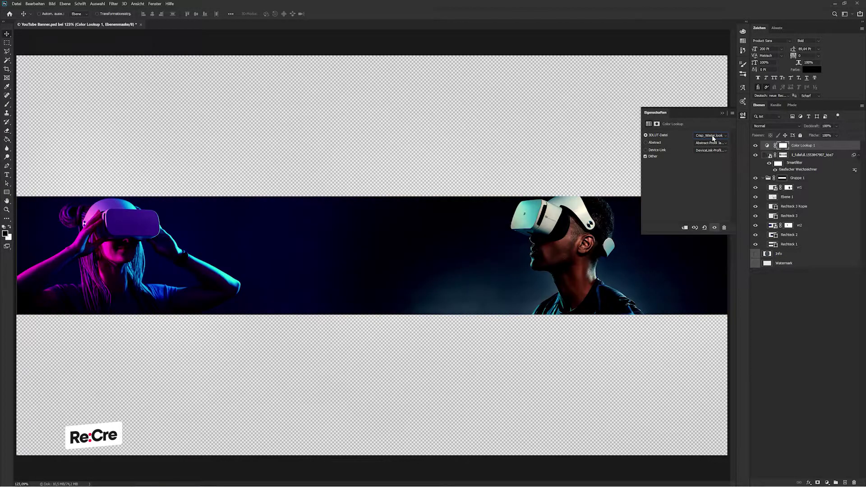
key("Down")
key("Down")
key("Down")
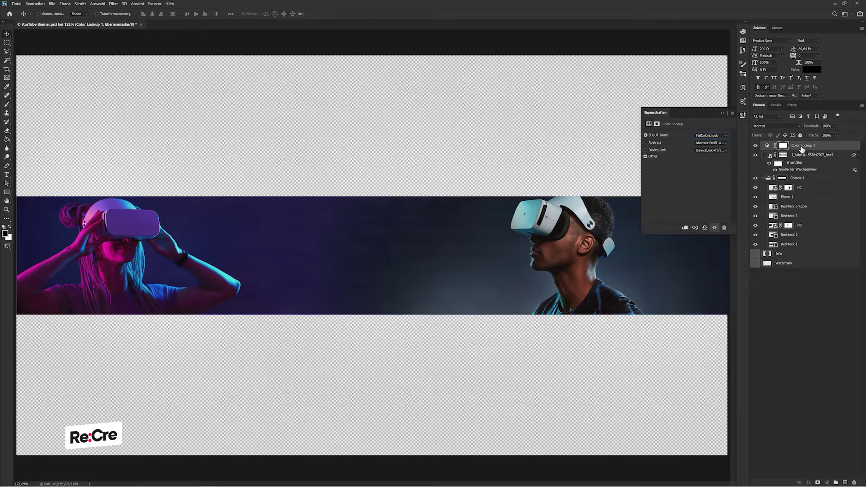
- Duplicate the Color Lookup layer and set the copy to HorrorBlue.3DL
key("ctrl+j")
left_click(715, 135)
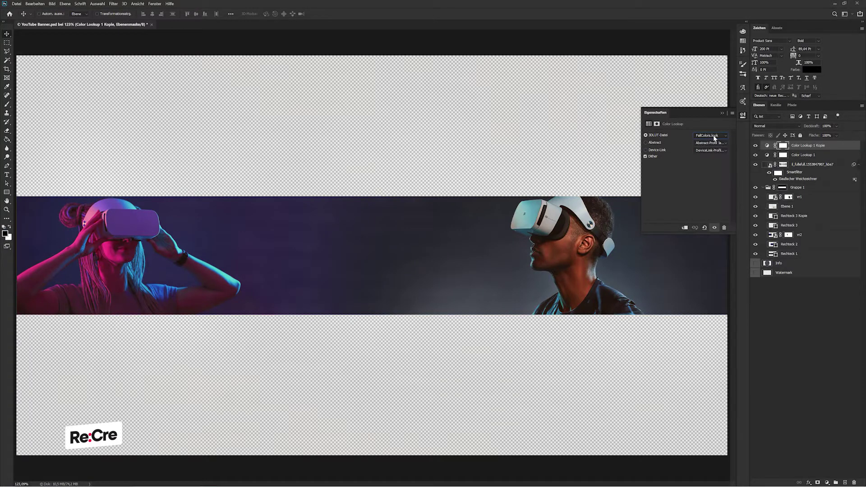
key("Down")
key("Down")
key("Down")
key("Down")
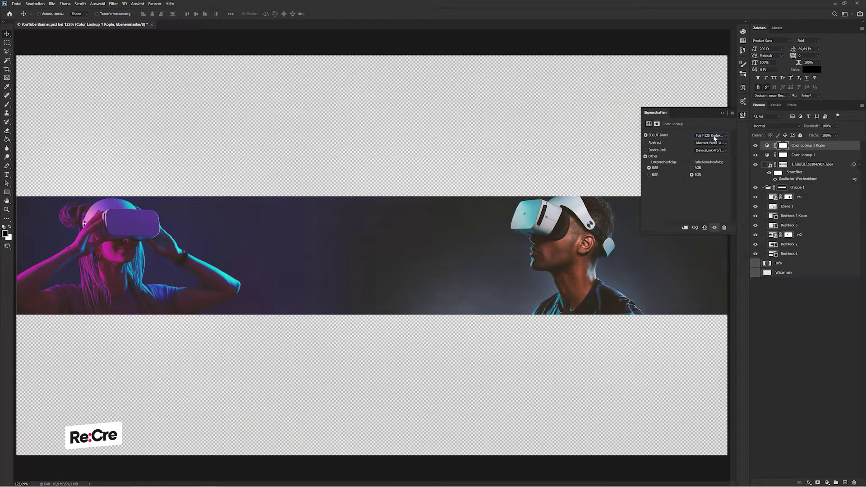
key("Down")
key("Down")
key("Down")
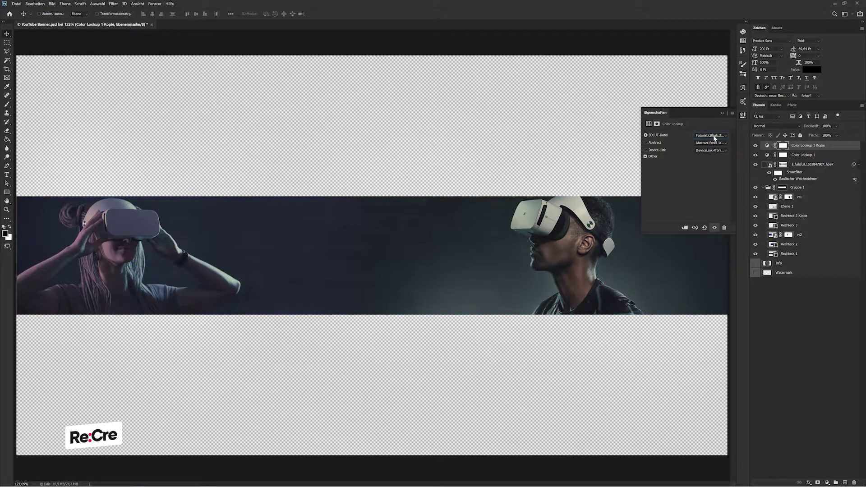
key("Down")
key("Down")
key("Up")
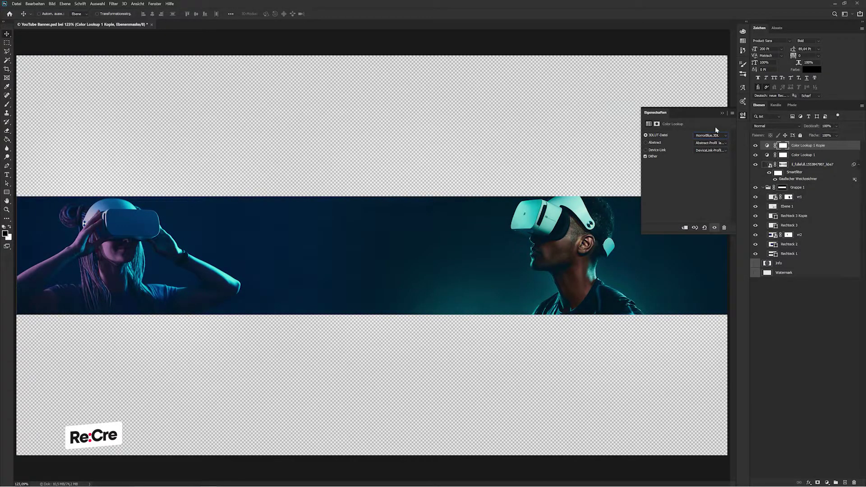
left_click(723, 113)
- Lower the Color Lookup 1 Kopie opacity to 25% and deselect all layers
left_click(808, 154)
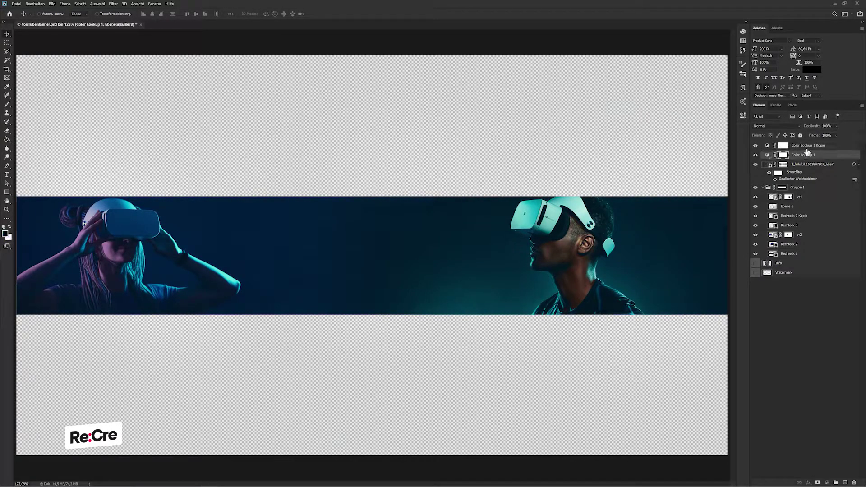
key("2")
key("5")
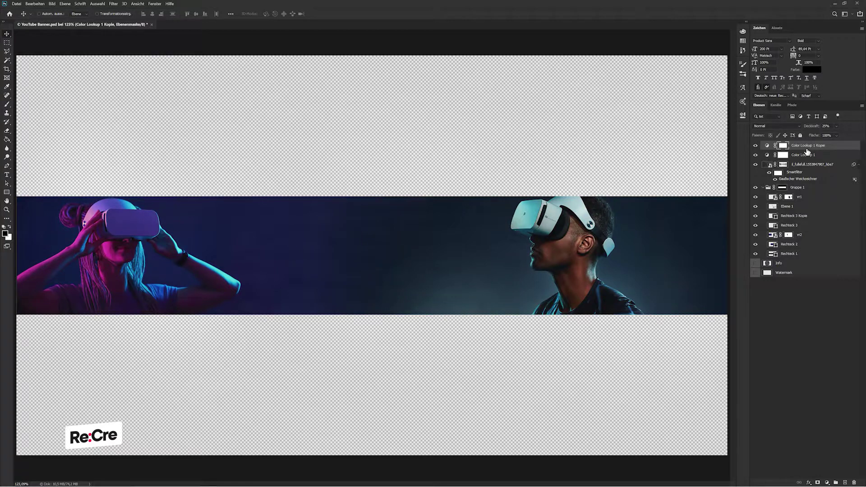
left_click(767, 306)
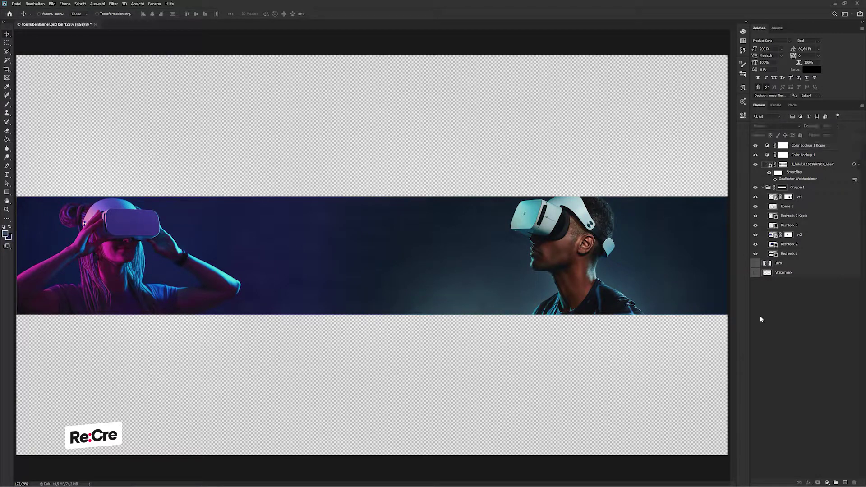
- Create a text layer reading 'NAME' on the banner, replacing the initial 'YOUR'
left_click(7, 175)
left_click(309, 255)
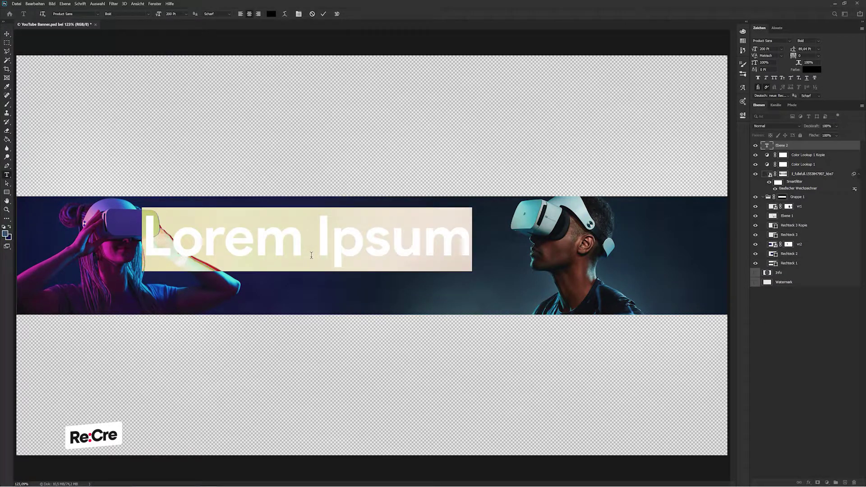
type("YOUR")
key("ctrl+a")
type("N")
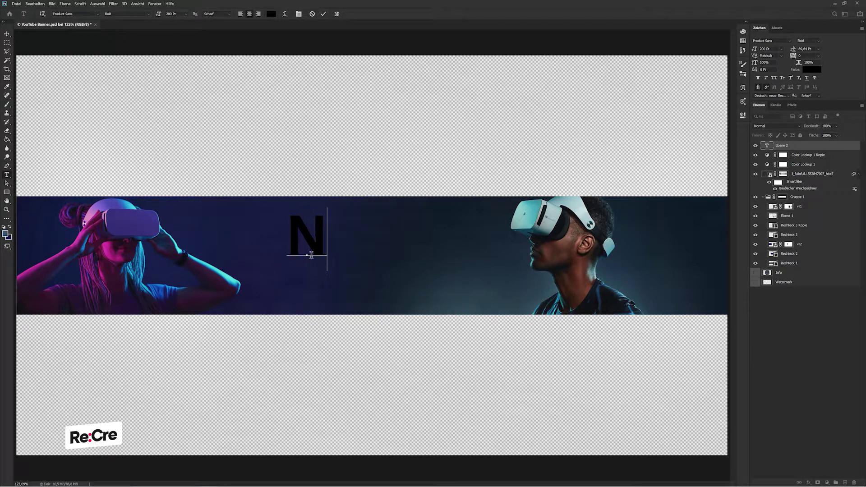
type("AME")
left_click(7, 34)
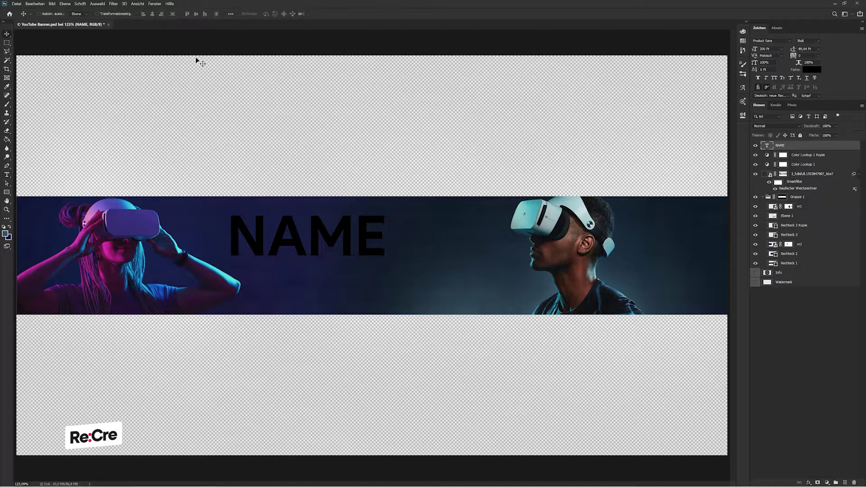
- Centre the NAME title on the canvas both ways and colour it white
left_click(233, 14)
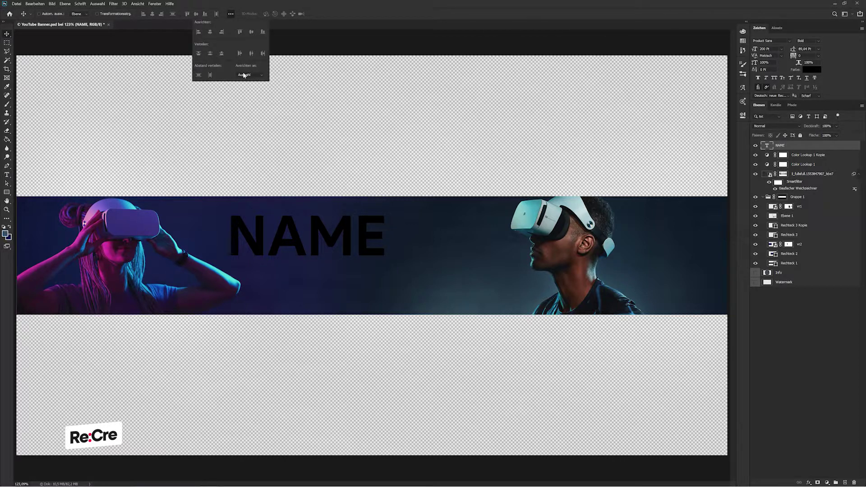
left_click(251, 32)
left_click(210, 32)
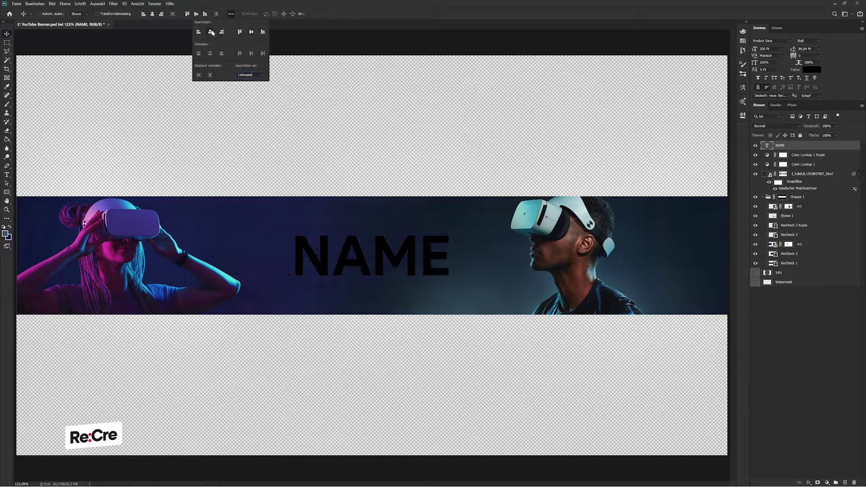
left_click(807, 70)
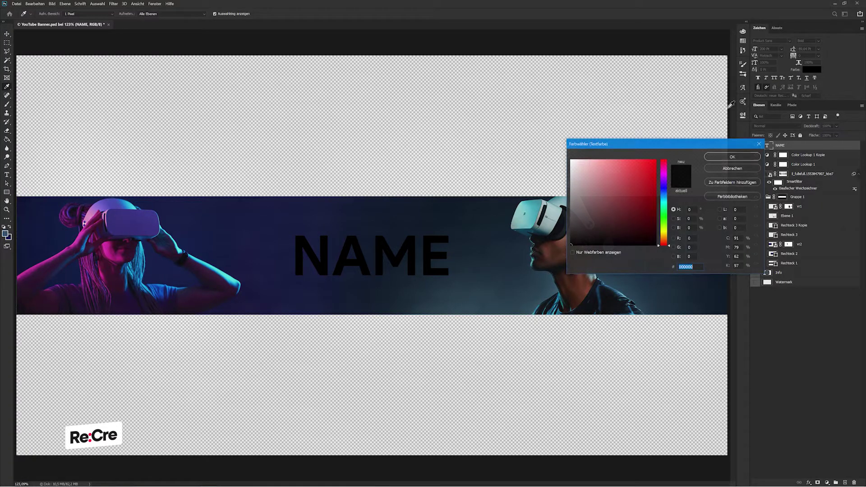
left_click_drag(586, 181, 464, 106)
key("Return")
- Scale the NAME title down slightly
key("ctrl+t")
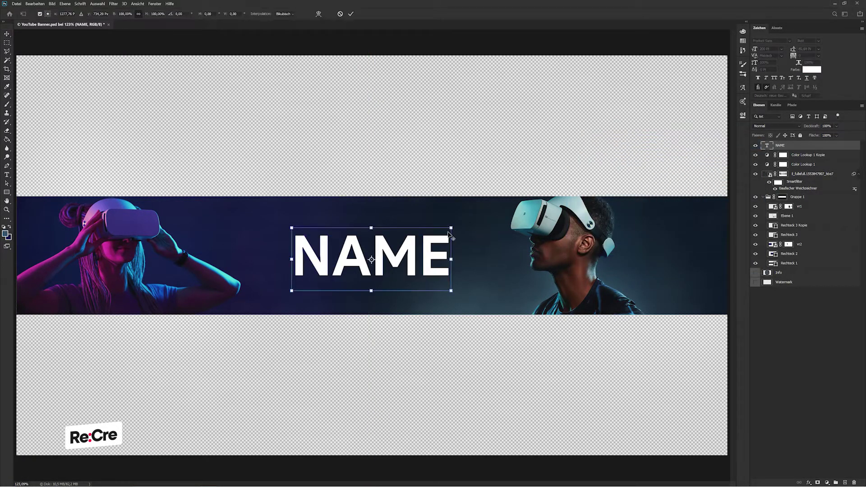
left_click_drag(446, 230, 427, 238)
key("Return")
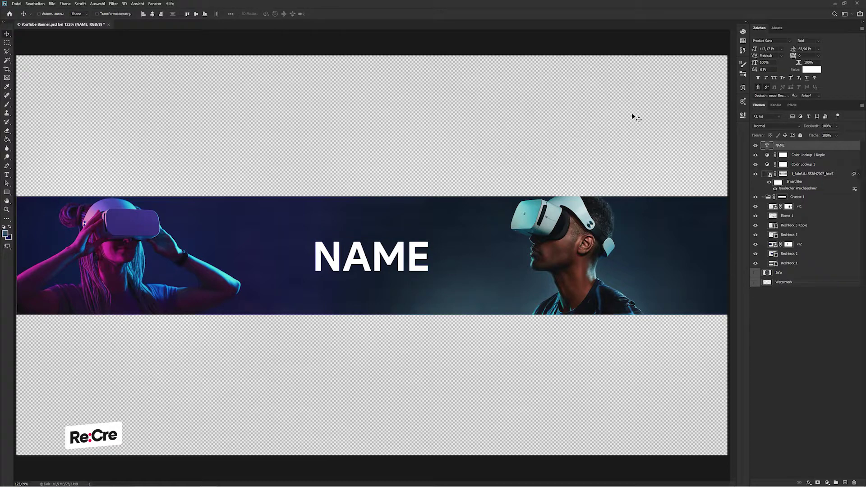
- Give NAME a magenta drop shadow sampled from the photo, angled at 152°
double_click(812, 148)
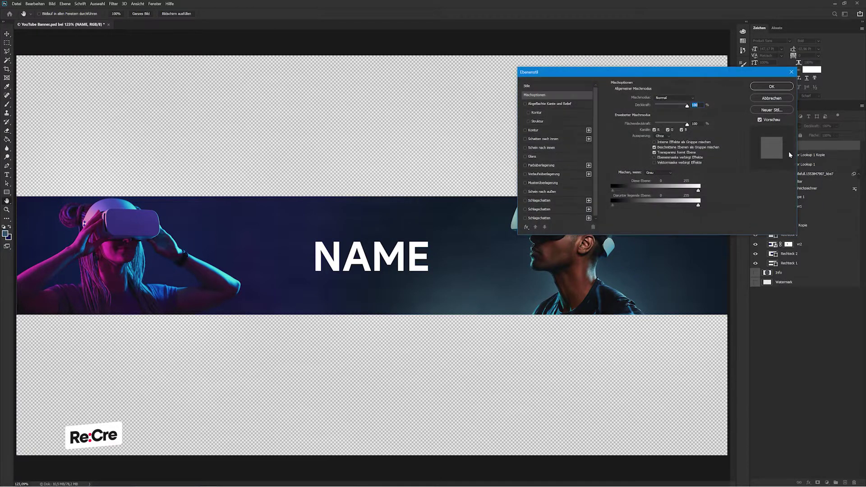
left_click(524, 199)
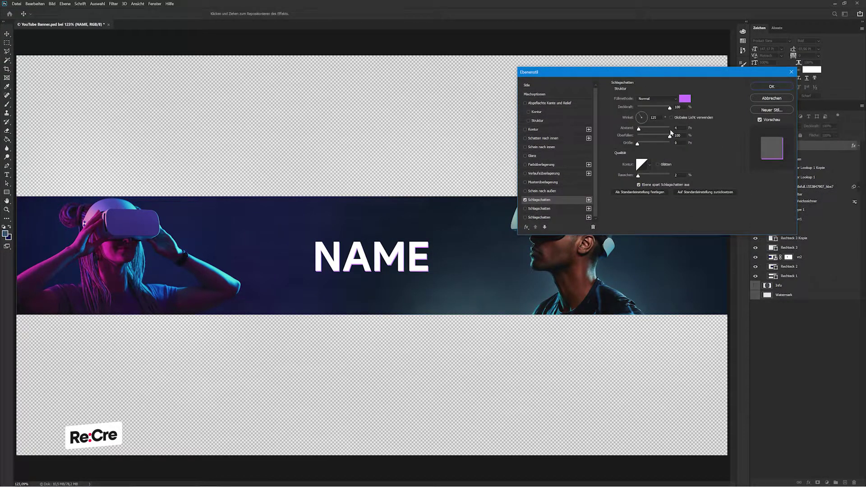
left_click(685, 98)
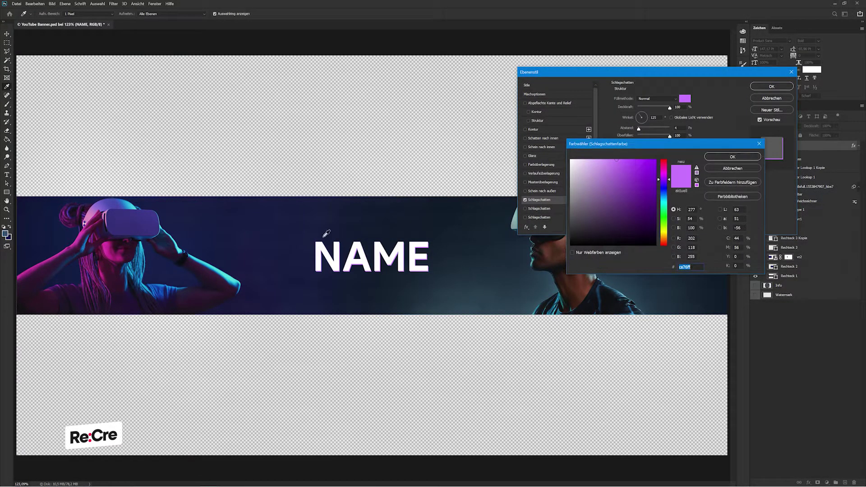
left_click(111, 240)
key("Return")
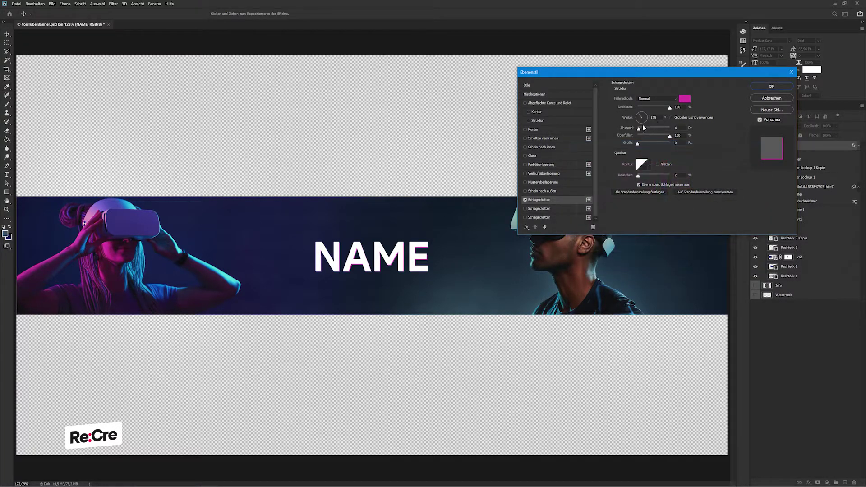
left_click_drag(638, 118, 640, 129)
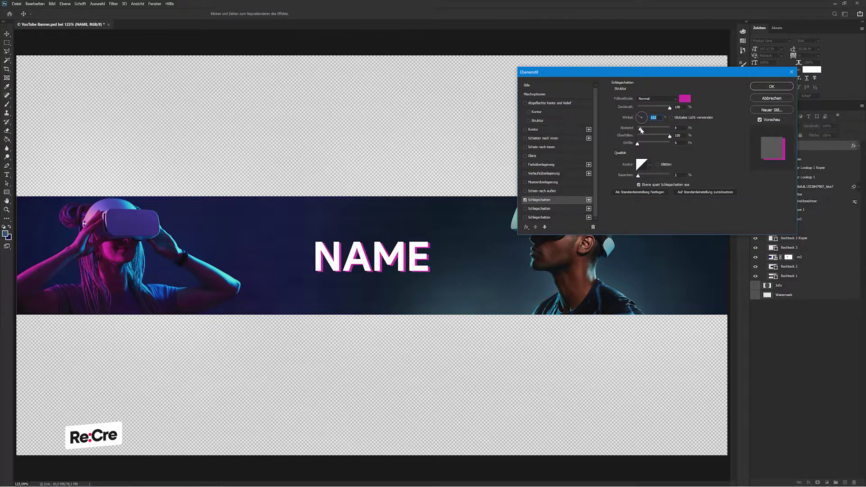
left_click(685, 98)
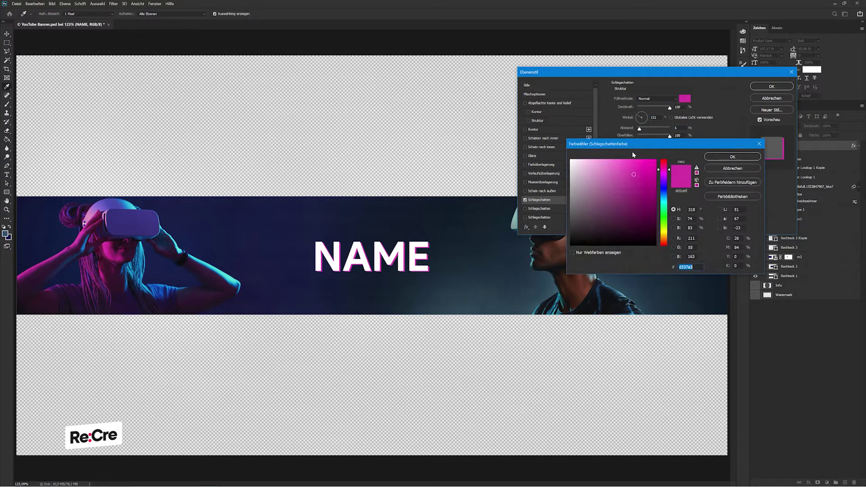
left_click_drag(647, 160, 663, 170)
left_click(712, 158)
- Add a second drop shadow in bright cyan sampled from the image
left_click(525, 208)
left_click(685, 98)
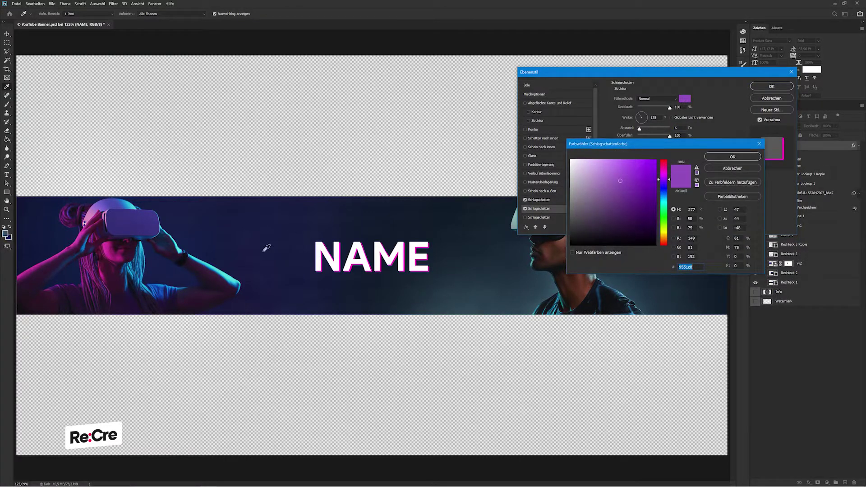
left_click(209, 261)
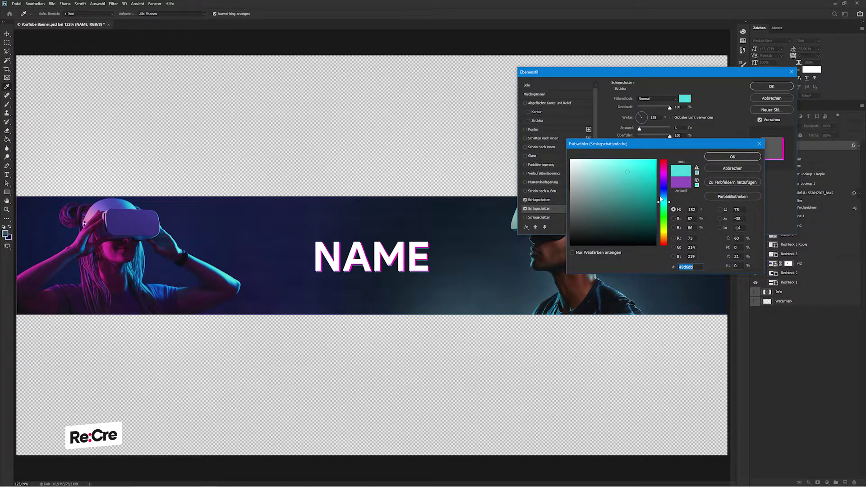
left_click_drag(660, 198, 654, 163)
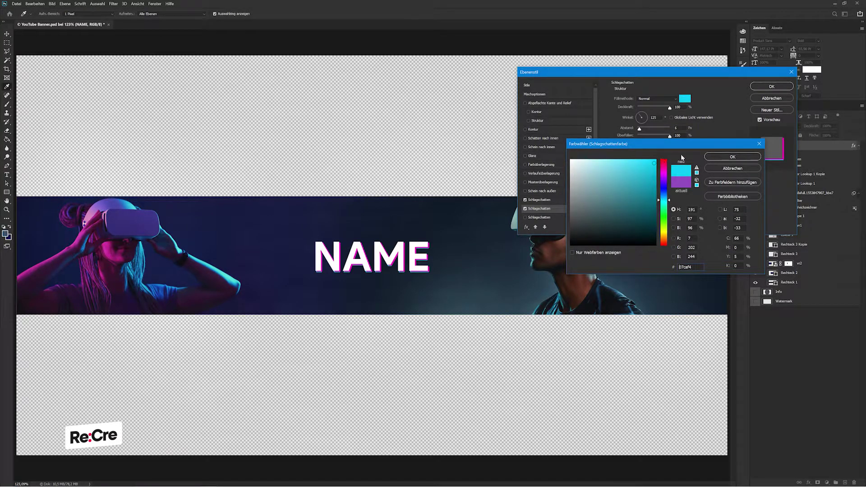
key("Return")
- Angle the cyan shadow to about 34° and shorten its distance to 5 px
left_click_drag(645, 131, 640, 130)
left_click(645, 115)
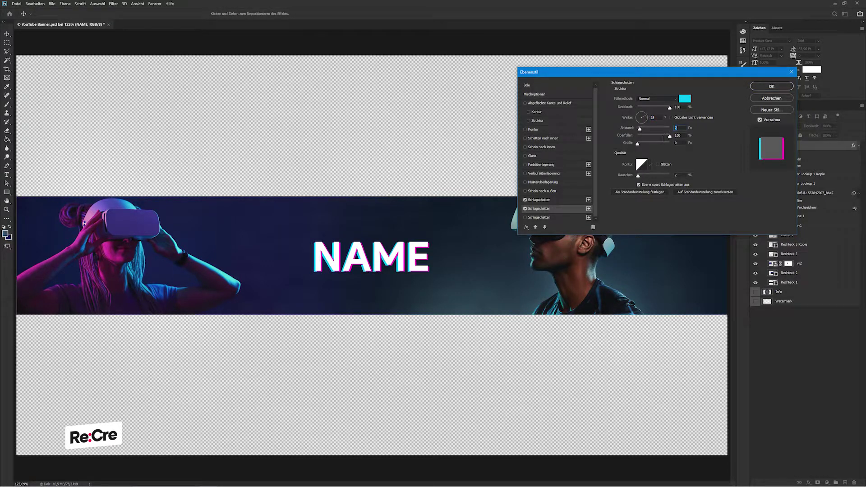
left_click(643, 115)
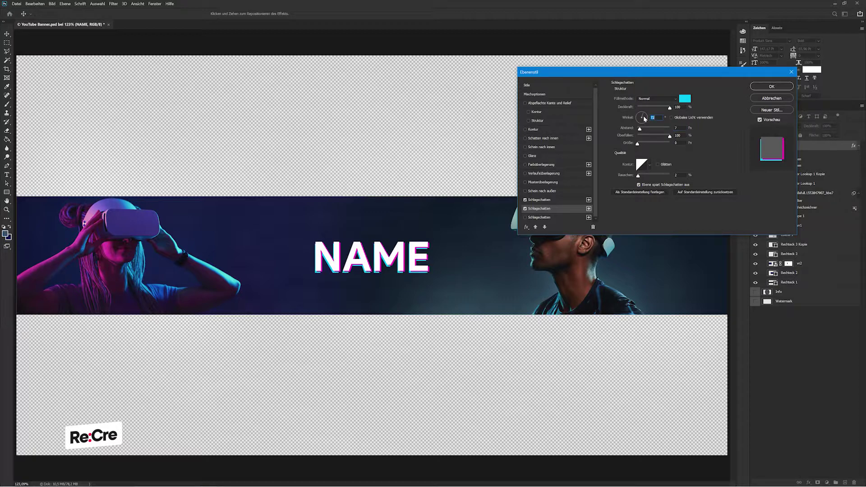
left_click_drag(643, 113, 643, 118)
left_click_drag(639, 130, 640, 130)
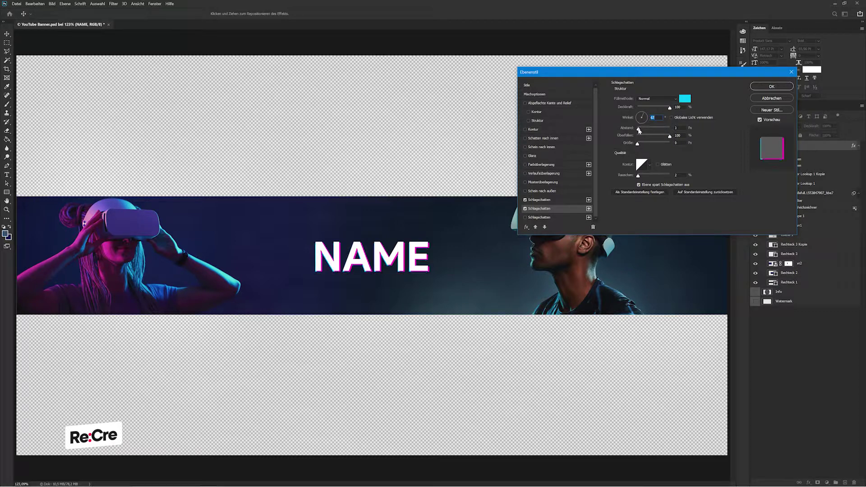
left_click(639, 130)
- Try several contour shapes on the cyan shadow, then return it to Linear
left_click(649, 166)
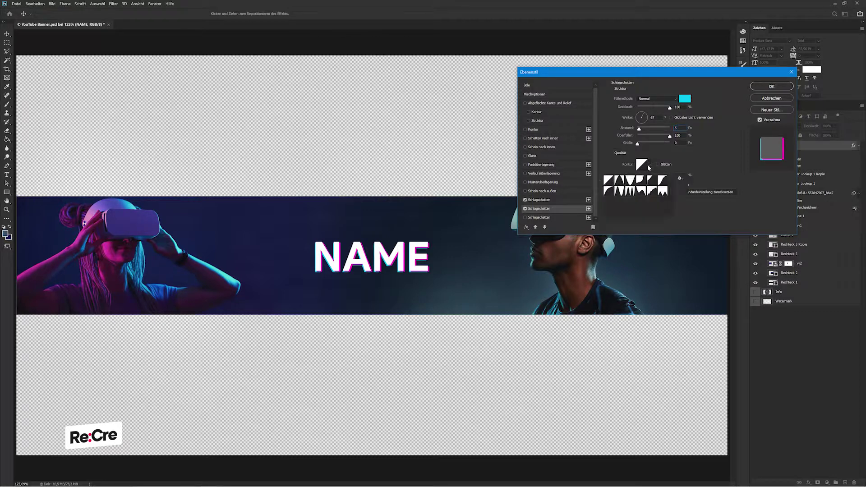
left_click(640, 191)
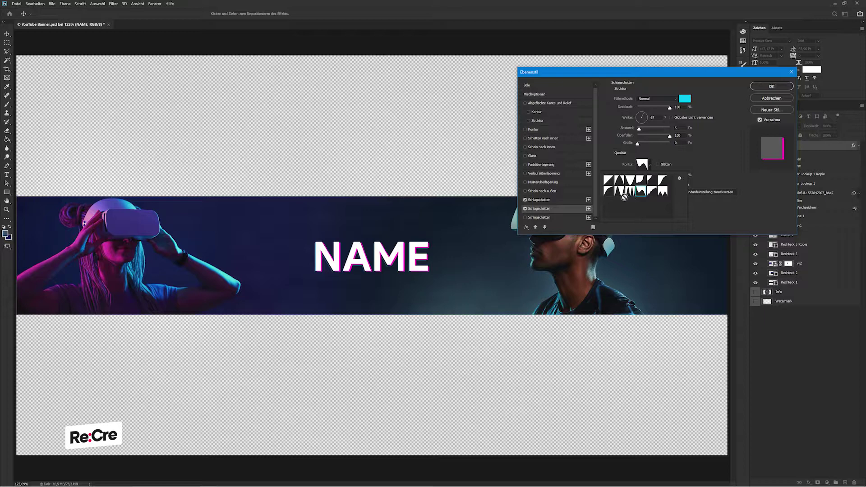
left_click(631, 193)
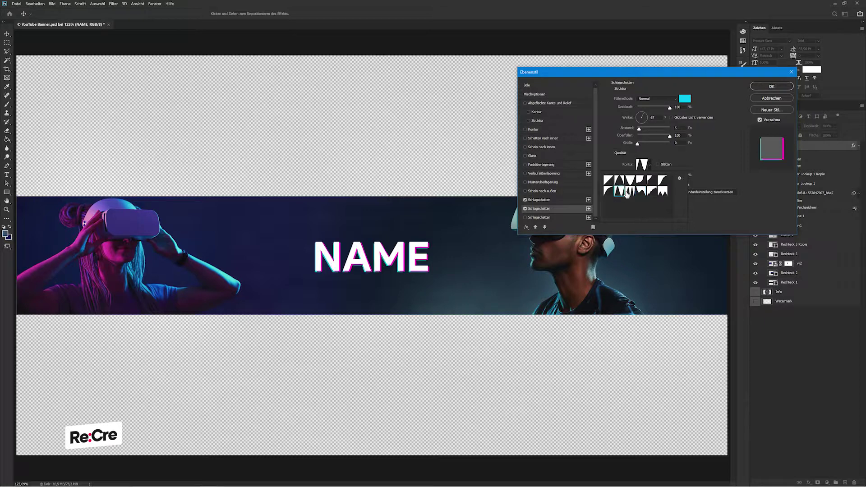
left_click(650, 192)
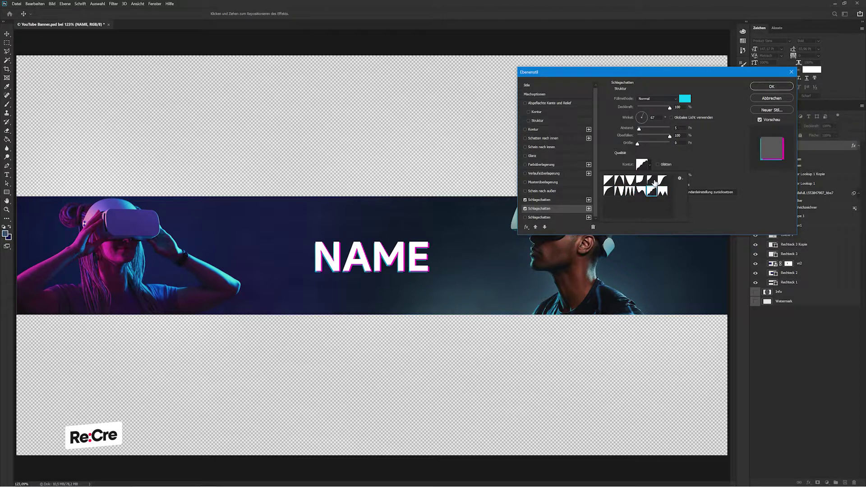
left_click(650, 180)
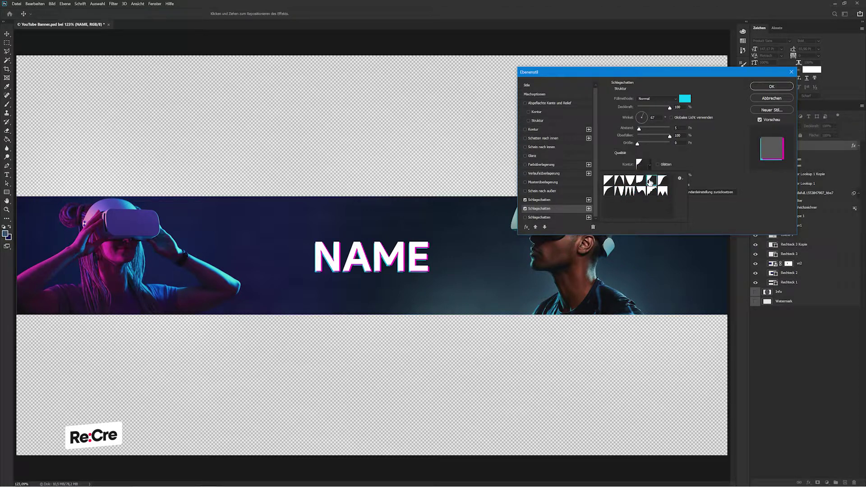
left_click(619, 181)
left_click(607, 181)
left_click(614, 165)
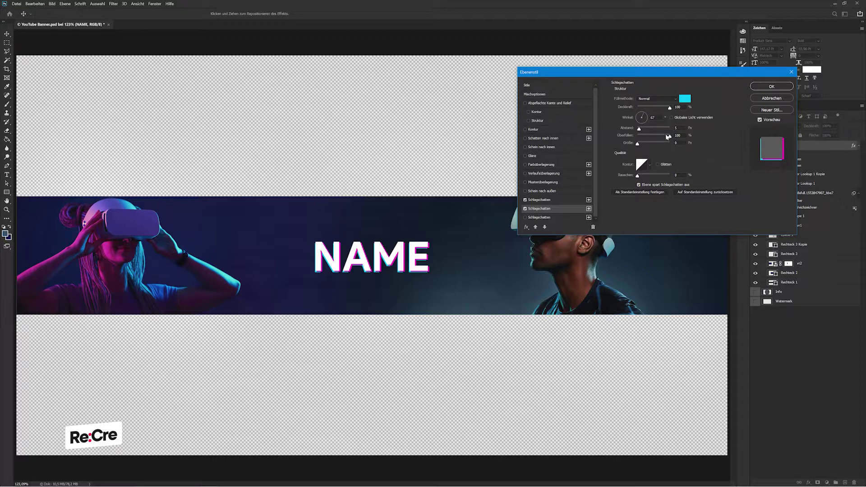
- Test zero spread and other blend modes, keeping spread 100 and Normal
left_click_drag(669, 135, 583, 144)
key("ctrl+z")
left_click(668, 99)
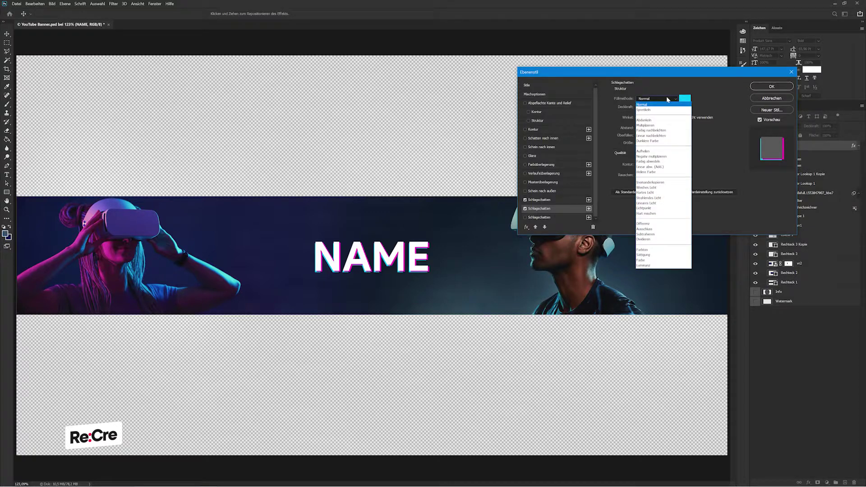
left_click(667, 98)
- Enable a third black drop shadow with larger size and low opacity
left_click(551, 201)
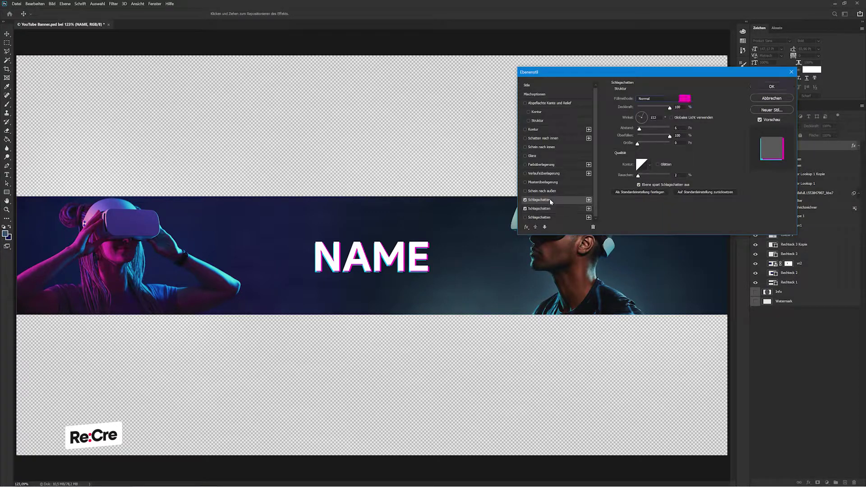
left_click(527, 217)
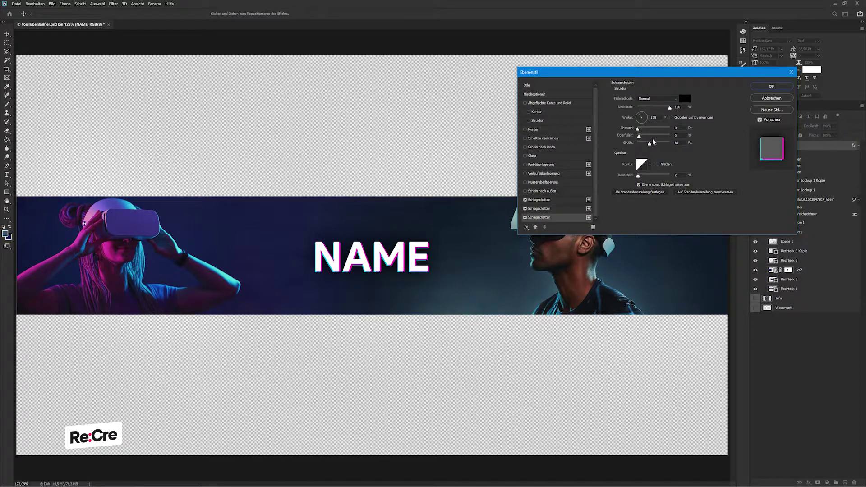
mouse_move(650, 143)
left_mouse_down()
mouse_move(616, 142)
mouse_move(655, 143)
left_mouse_up()
left_click_drag(648, 110, 640, 111)
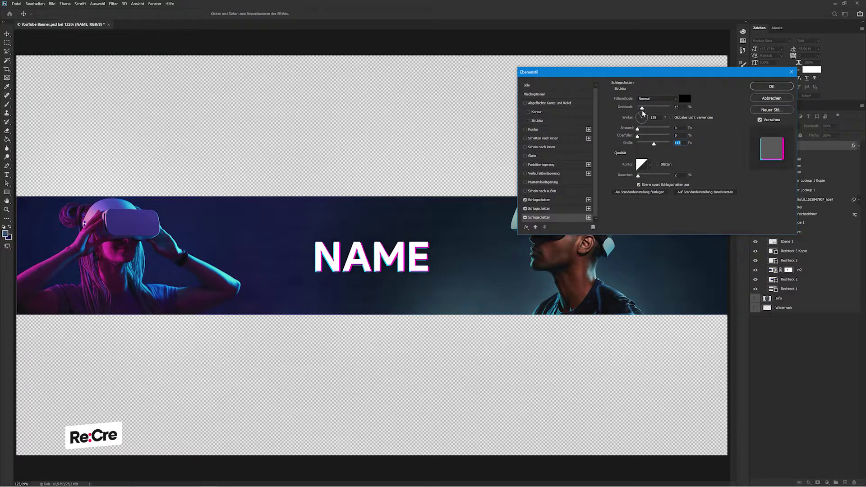
- Enable a faint, low-opacity Outer Glow on NAME
left_click(539, 190)
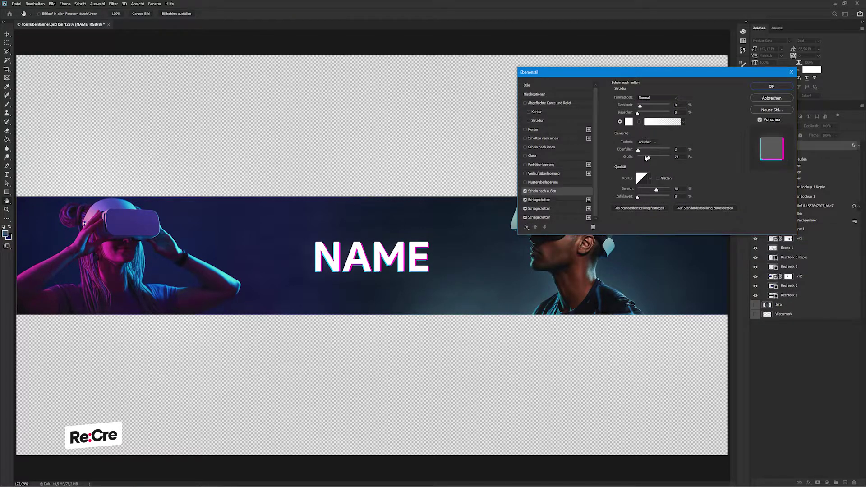
left_click_drag(644, 108, 641, 108)
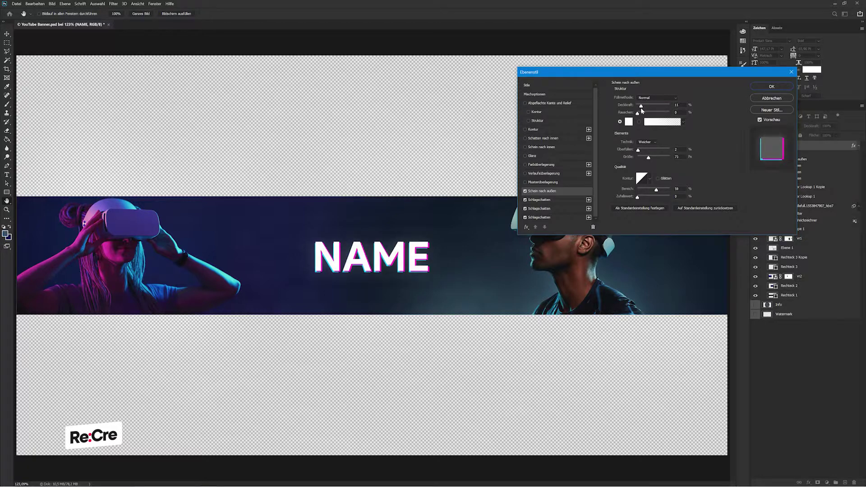
left_click(641, 111)
- Duplicate the cyan shadow as a glow: distance 0, spread 0, larger size, 50% opacity
left_click(589, 209)
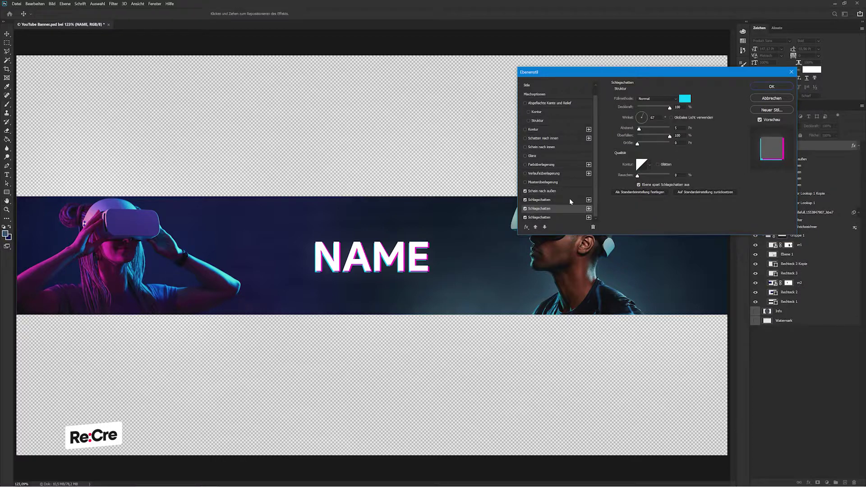
left_click(685, 99)
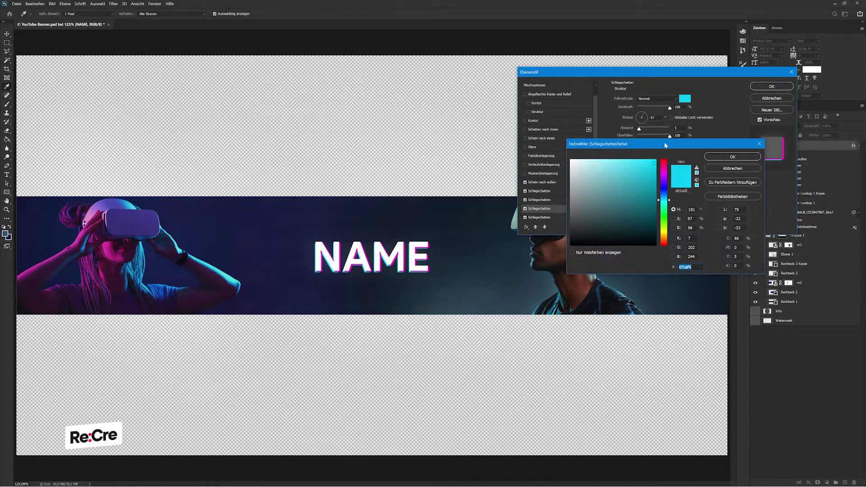
left_click(711, 156)
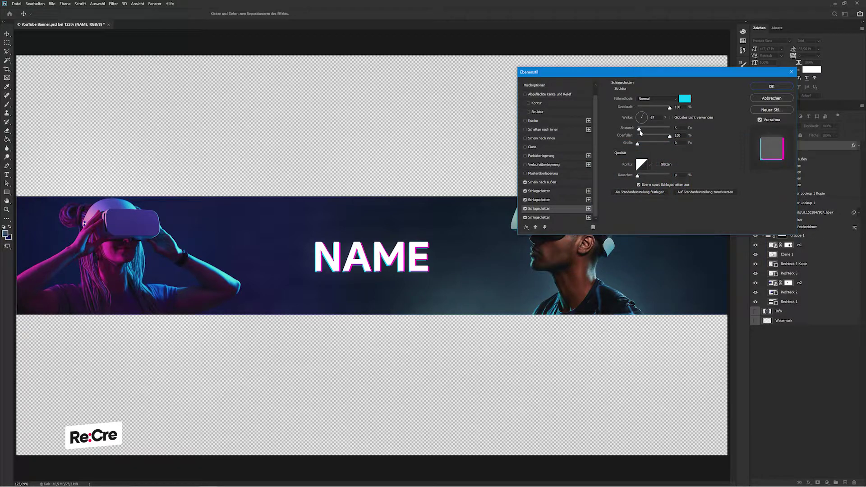
mouse_move(639, 129)
left_mouse_down()
mouse_move(624, 132)
mouse_move(641, 145)
left_mouse_up()
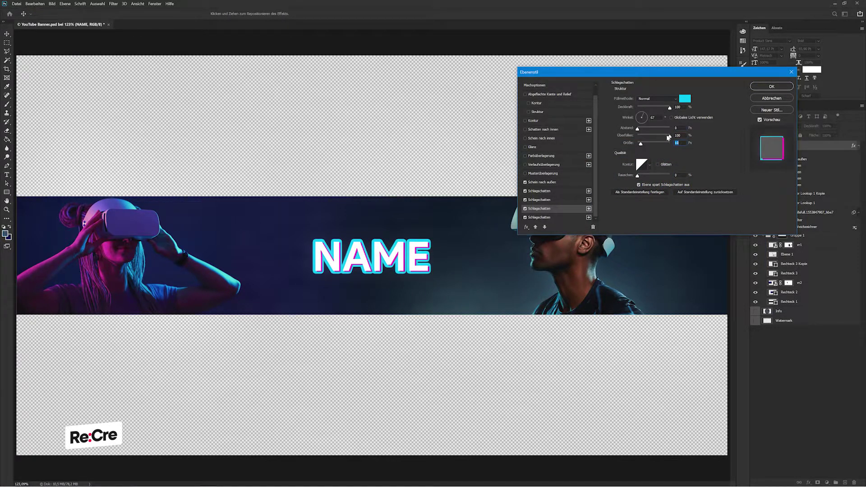
mouse_move(668, 136)
left_mouse_down()
mouse_move(610, 136)
mouse_move(642, 145)
left_mouse_up()
left_click_drag(670, 108, 655, 107)
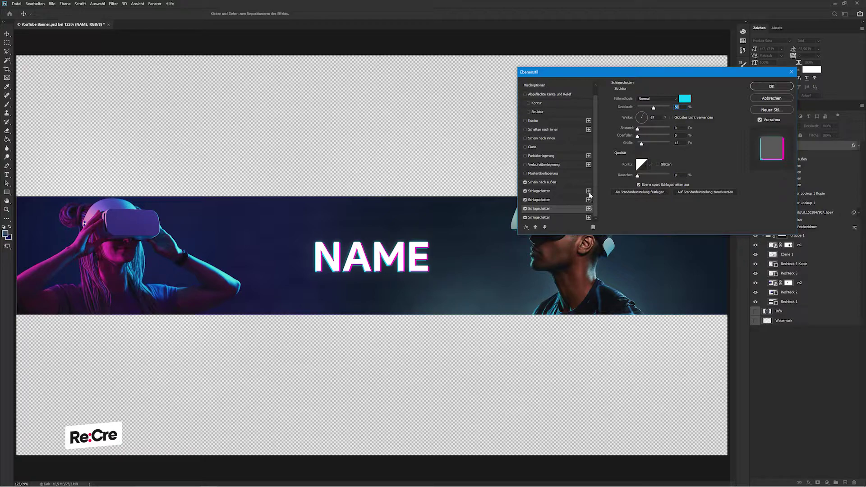
- Centre the magenta shadow at distance 0 with about 49% opacity
left_click(562, 199)
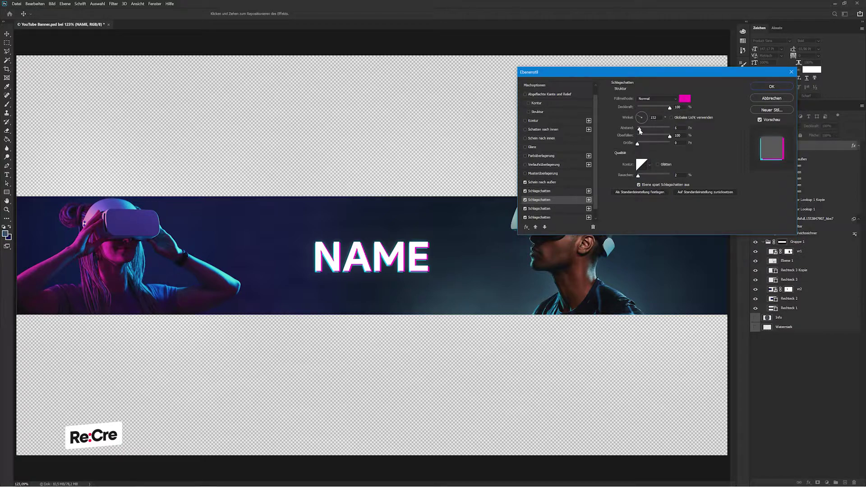
mouse_move(640, 131)
left_mouse_down()
mouse_move(634, 136)
mouse_move(647, 144)
left_mouse_up()
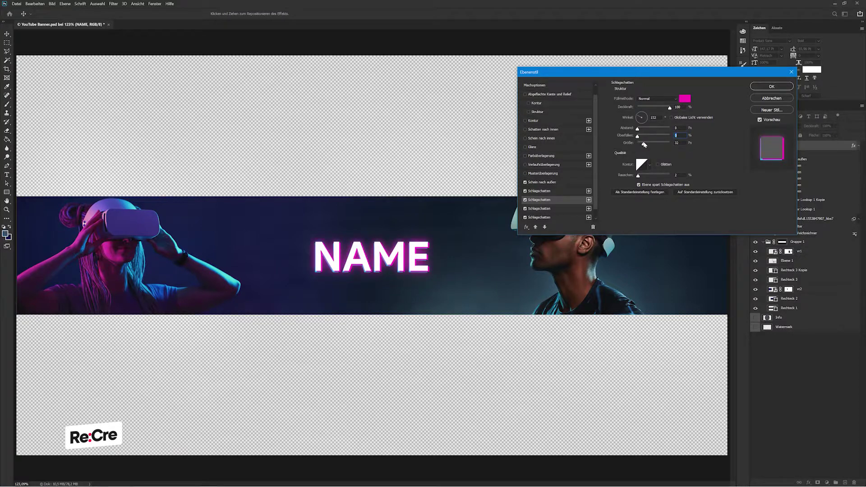
left_click_drag(651, 110, 652, 110)
left_click_drag(643, 143, 641, 144)
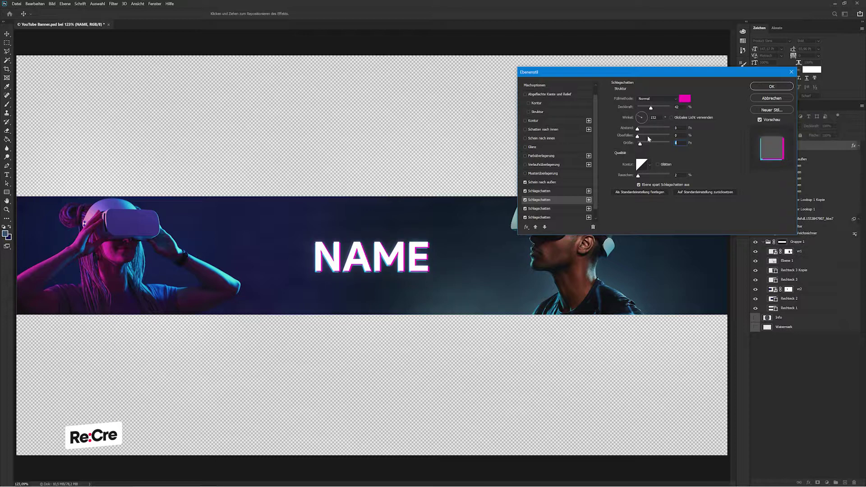
left_click_drag(651, 110, 670, 109)
left_click_drag(640, 147, 642, 137)
left_click_drag(669, 111, 653, 110)
- Apply the layer style and tighten NAME's tracking to -50
key("Return")
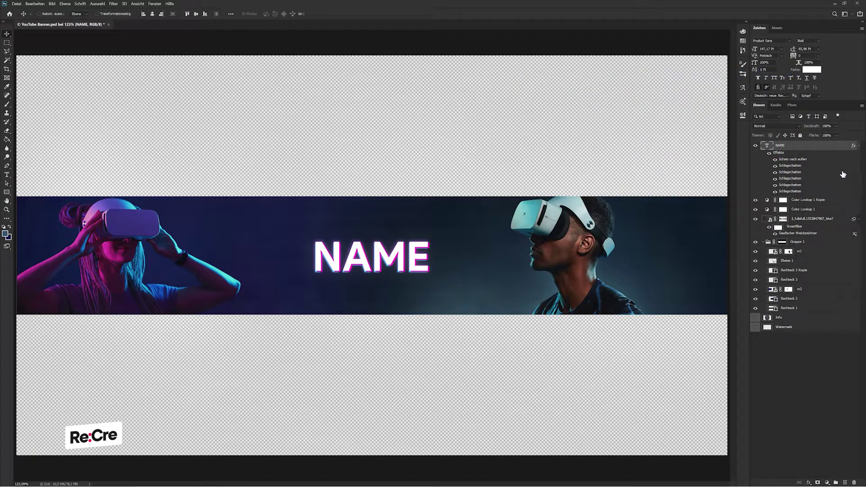
left_click(859, 147)
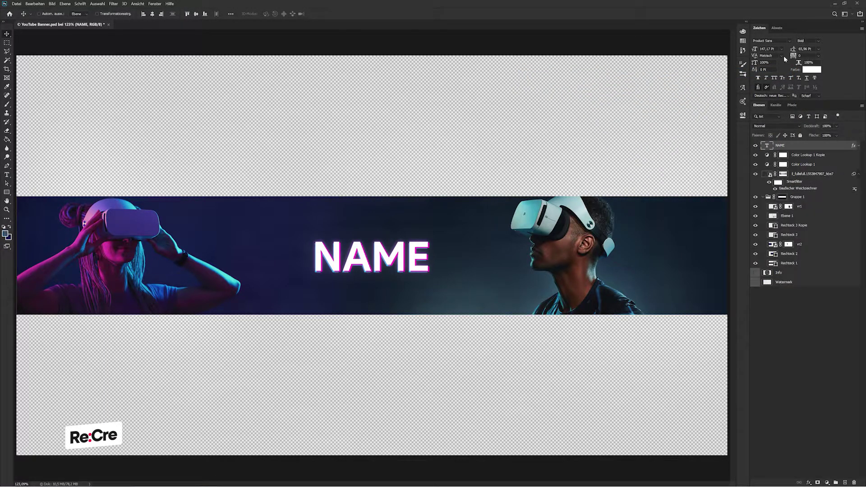
left_click(805, 56)
type("-30")
type("-50")
key("Return")
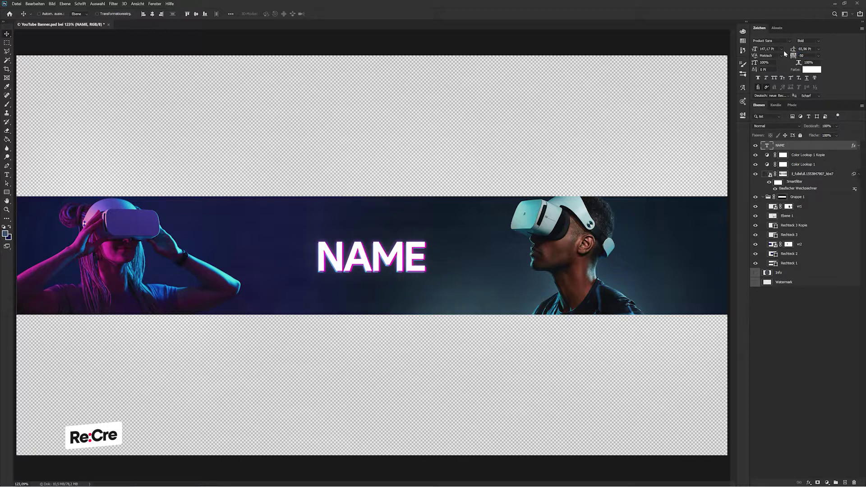
- Preview fonts such as Bebas Neue on NAME, then settle on Benton Sans Black
left_click(789, 41)
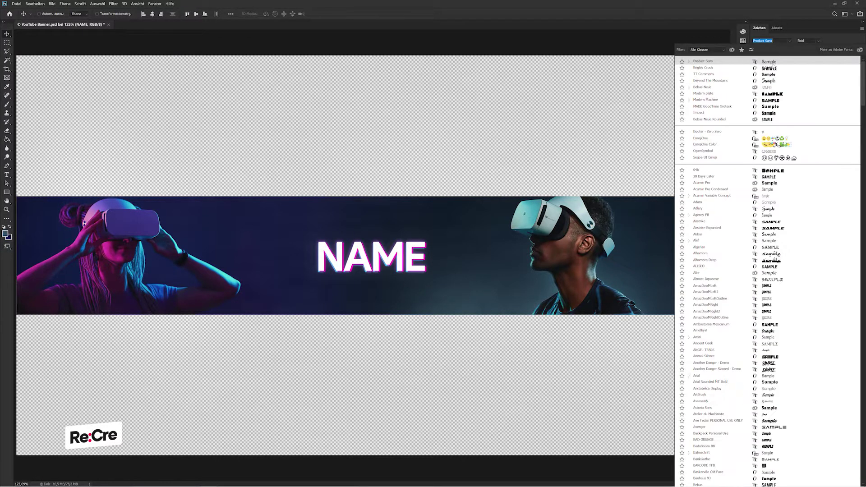
key("Down")
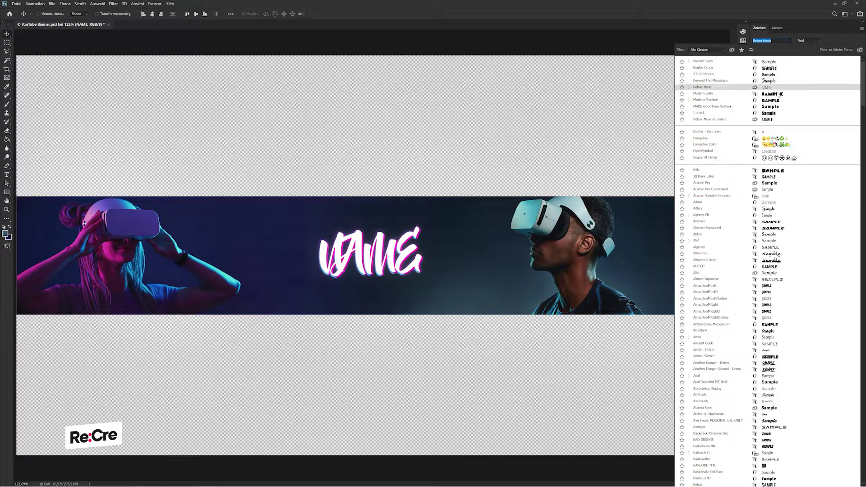
key("Down")
key("Down")
key("Down")
key("Down")
key("Up")
key("Up")
key("Up")
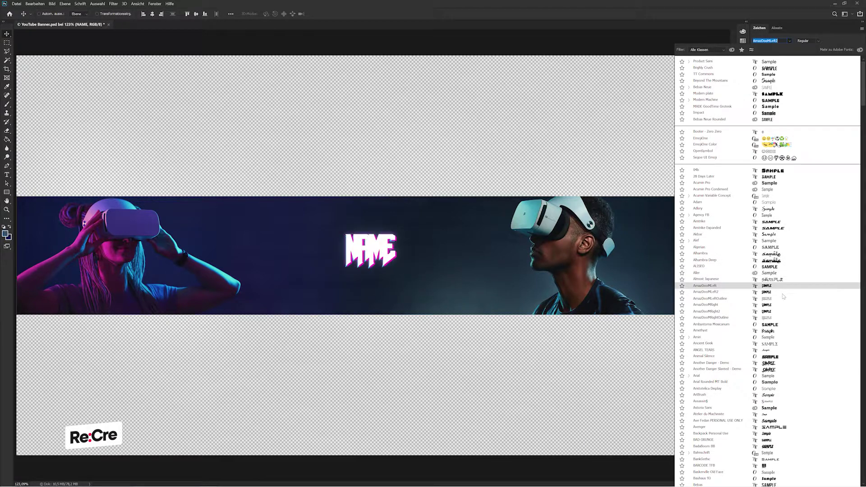
scroll(783, 287, "down", 3)
scroll(782, 288, "down", 3)
scroll(779, 290, "down", 3)
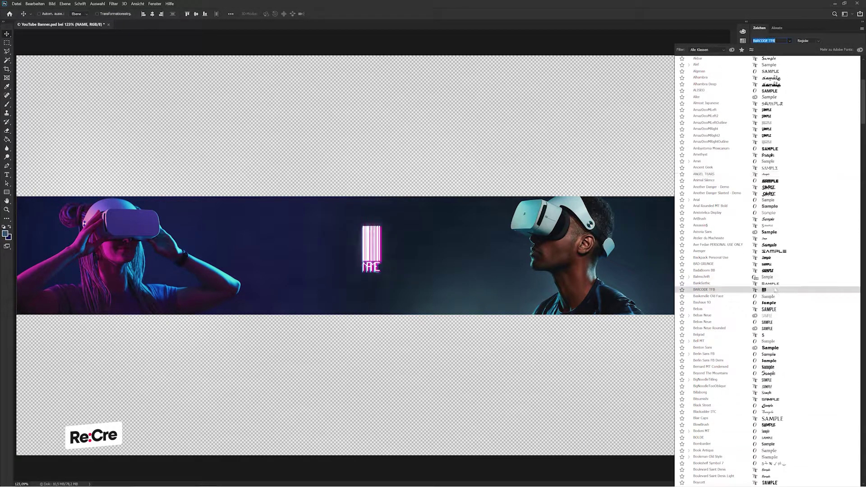
scroll(774, 286, "down", 2)
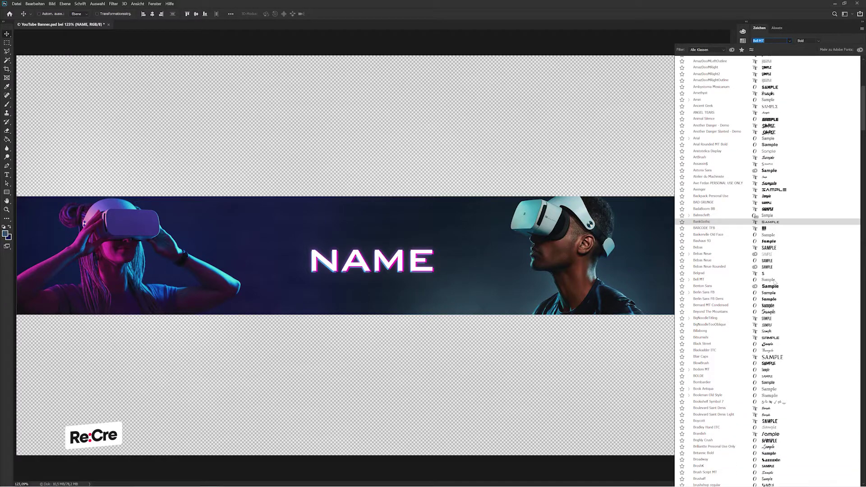
scroll(771, 252, "down", 4)
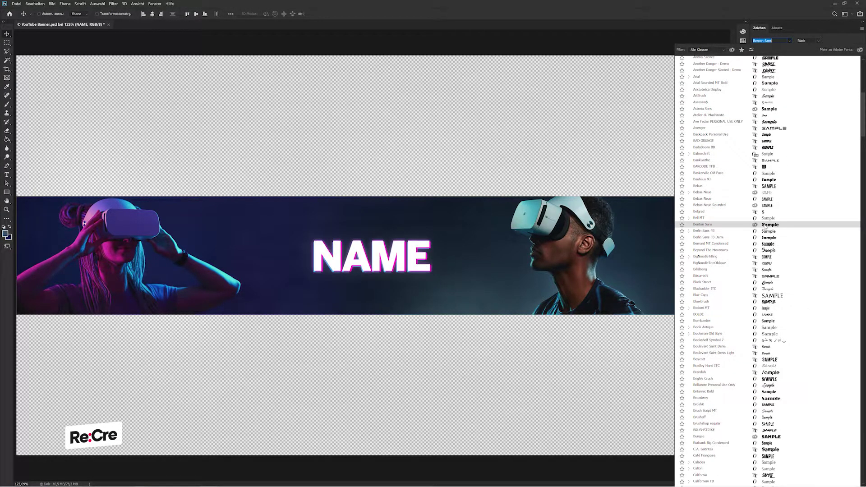
left_click(765, 227)
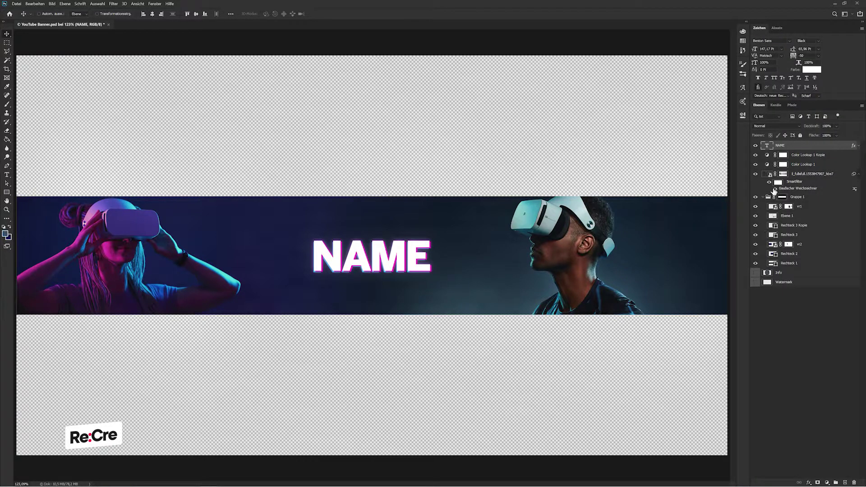
- Duplicate the NAME title below itself and retype it as 'VR MASTER'
left_click_drag(468, 260, 469, 303)
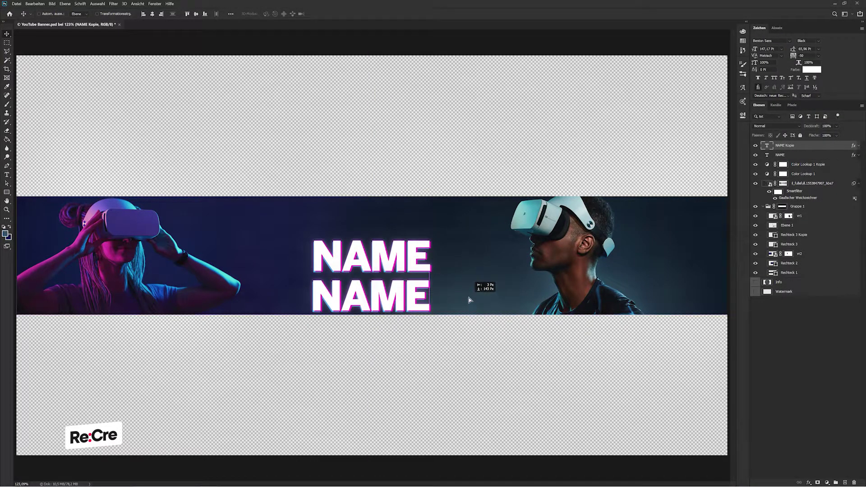
double_click(768, 146)
type("VR")
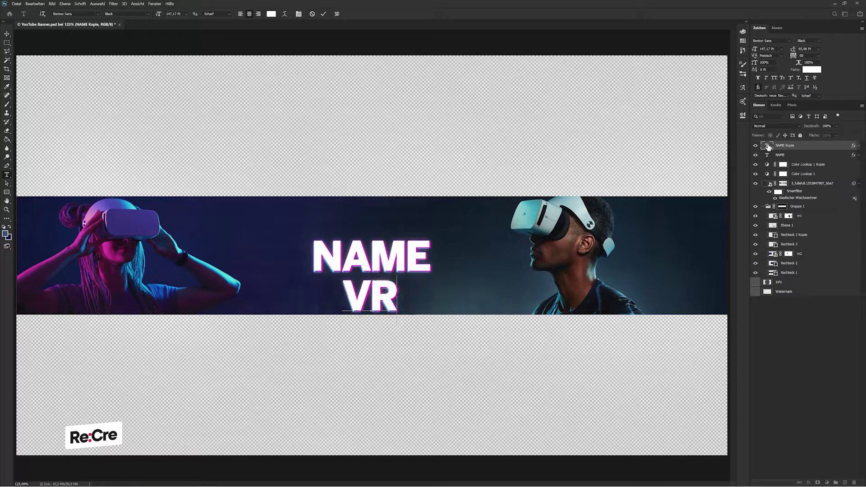
type(" MASTER")
key("ctrl+a")
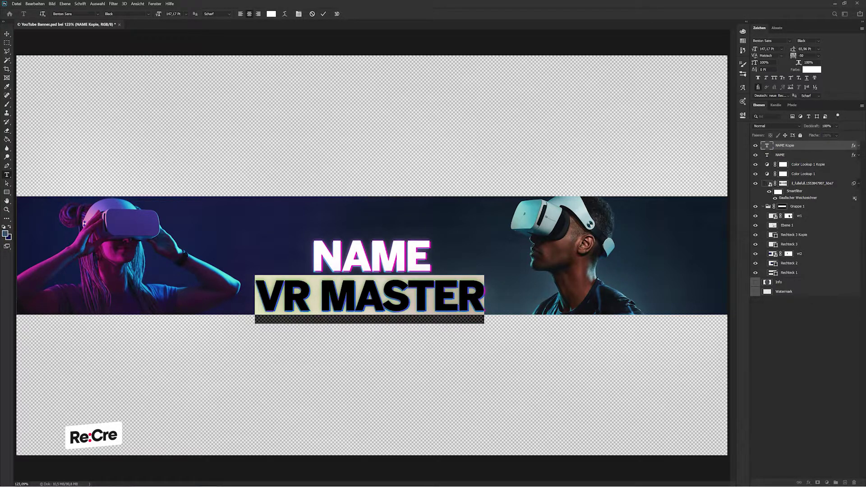
- Size VR MASTER to 30 pt and nudge it up closer to NAME
left_click(766, 49)
type("50")
key("Return")
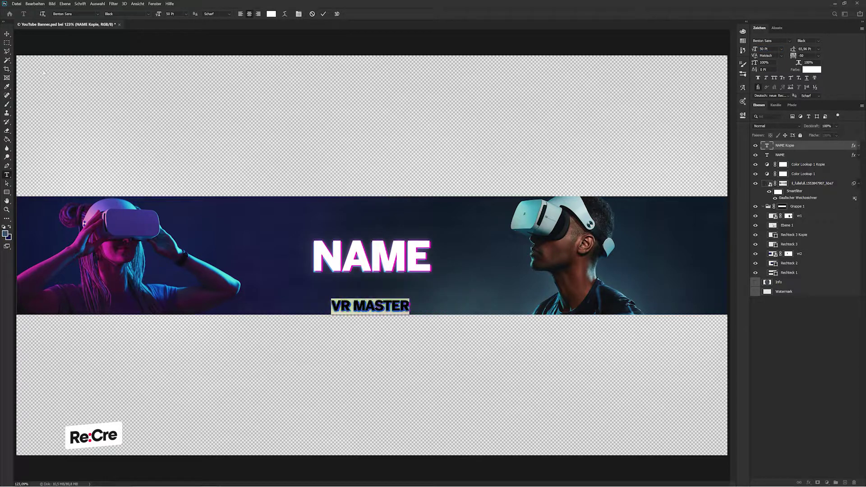
left_click(6, 34)
key("shift+Up")
key("shift+Up")
key("shift+Up")
key("shift+Up")
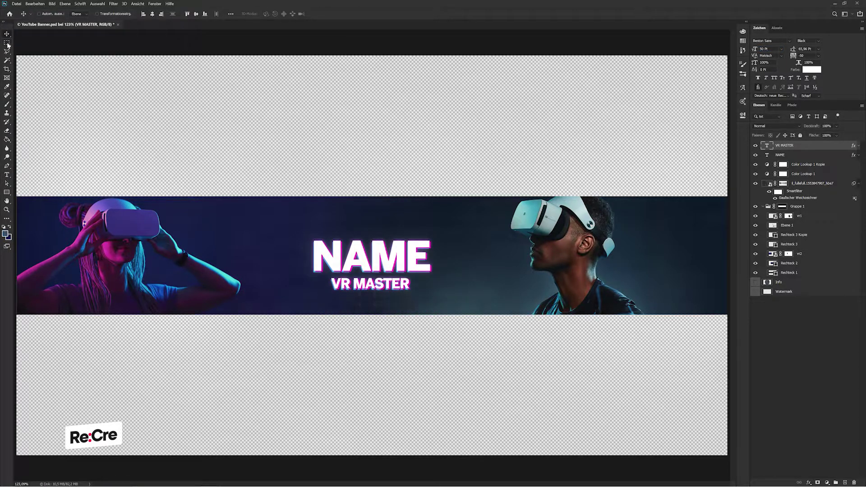
left_click(762, 49)
type("0")
key("Return")
key("Up")
key("Up")
key("Up")
key("Up")
key("Up")
key("Up")
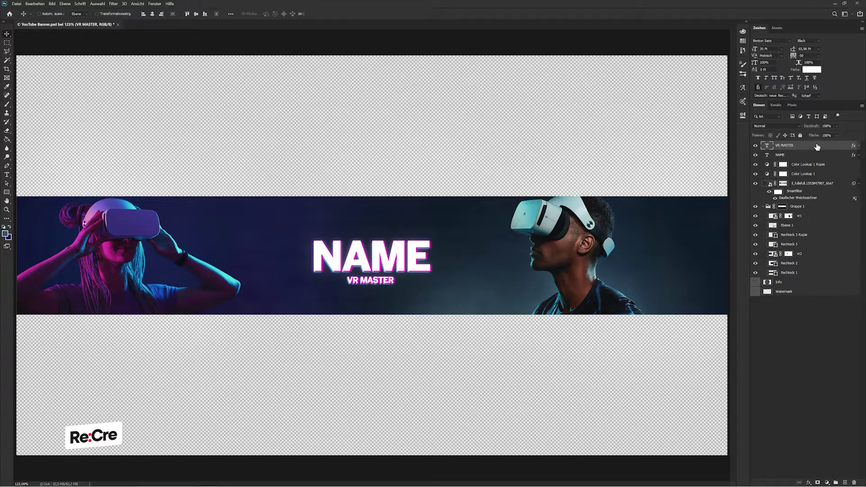
- Colour VR MASTER pink, sampled from the title's glow
left_click(812, 70)
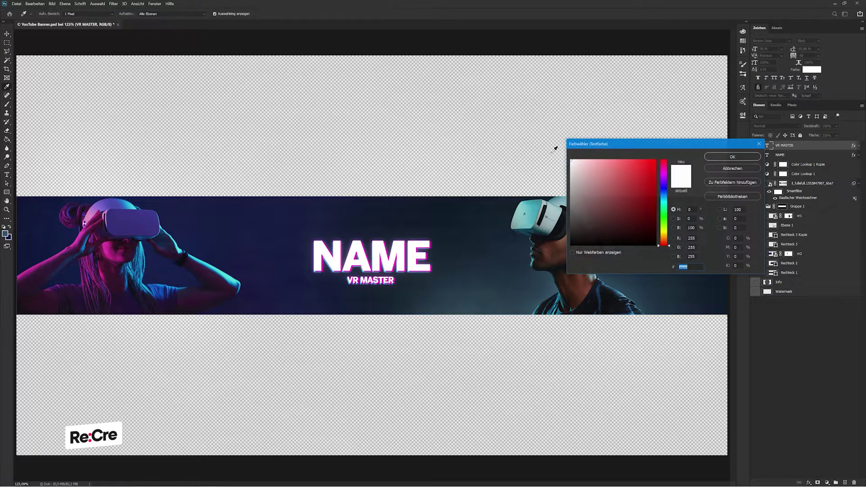
left_click(435, 238)
left_click(733, 156)
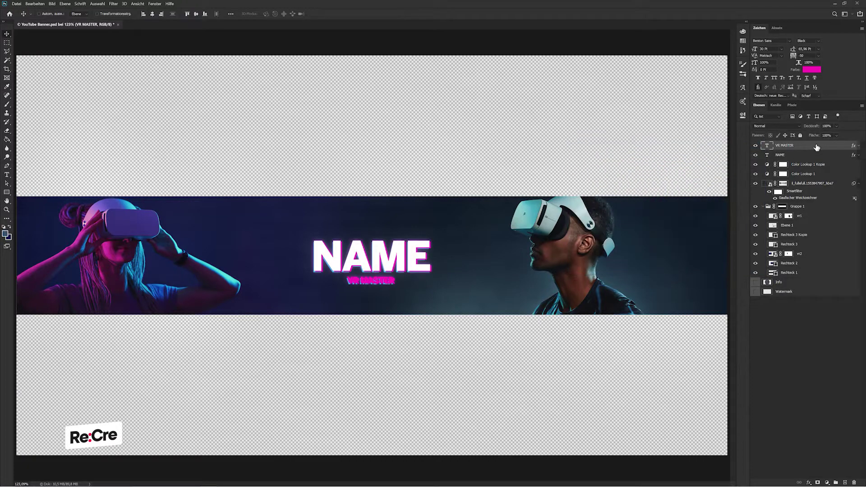
- Set VR MASTER's first two drop shadows to white
double_click(816, 147)
left_click(541, 182)
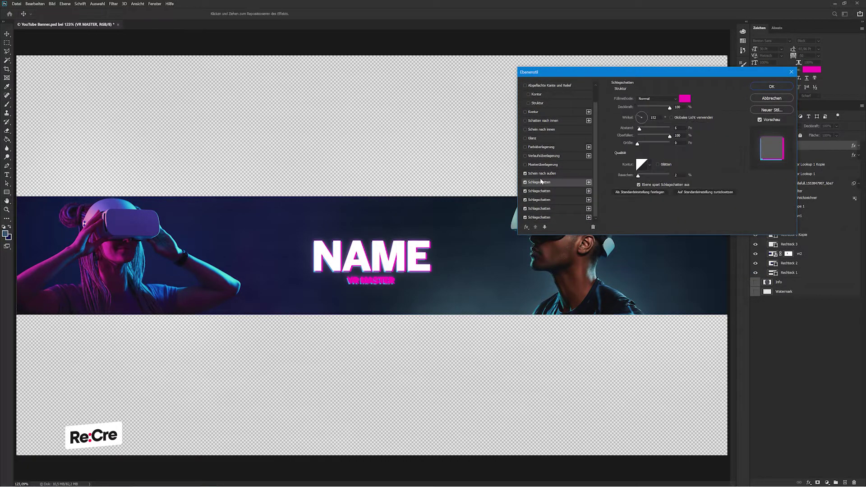
left_click(684, 98)
left_click(470, 101)
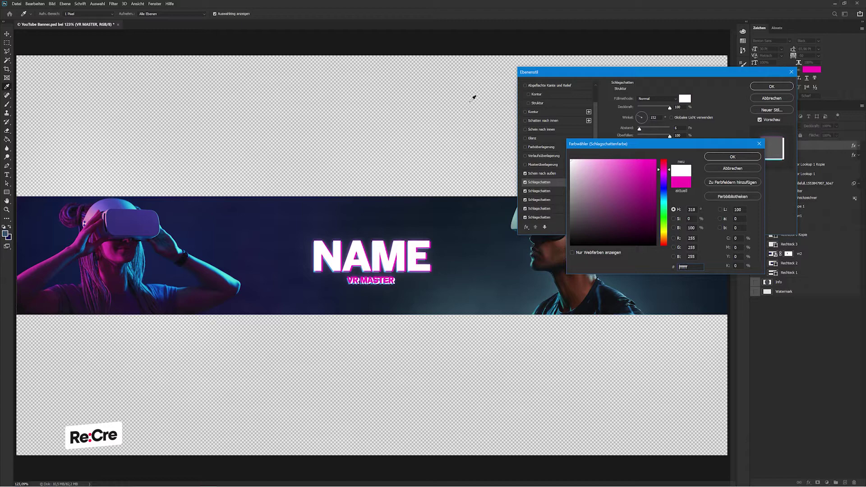
key("Return")
left_click(543, 191)
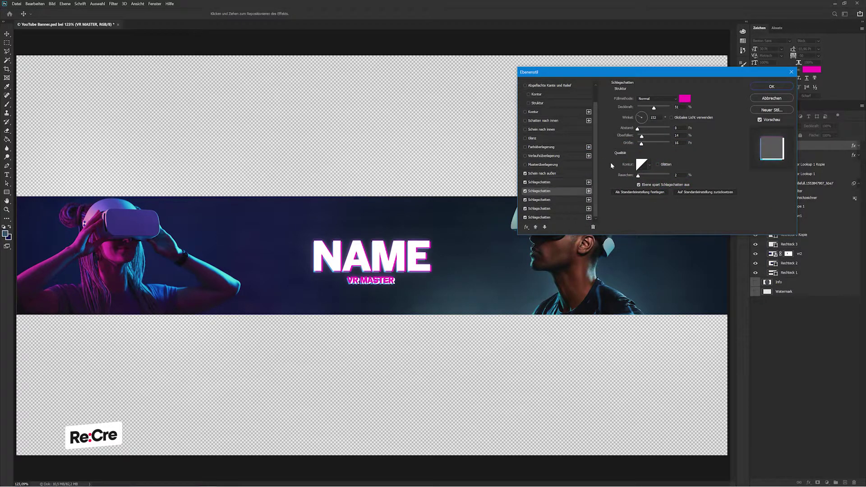
left_click(684, 99)
left_click(471, 89)
key("Return")
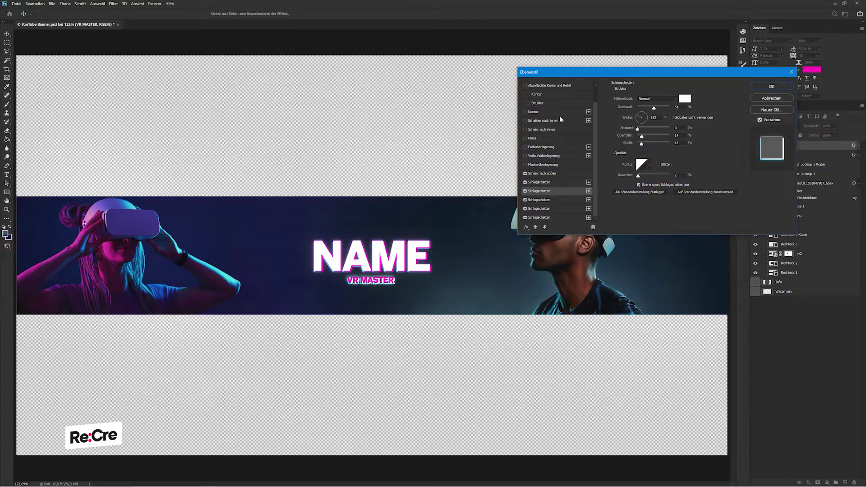
left_click(677, 135)
- Reduce the first shadow's distance to 4 and the third's to 2
left_click(540, 183)
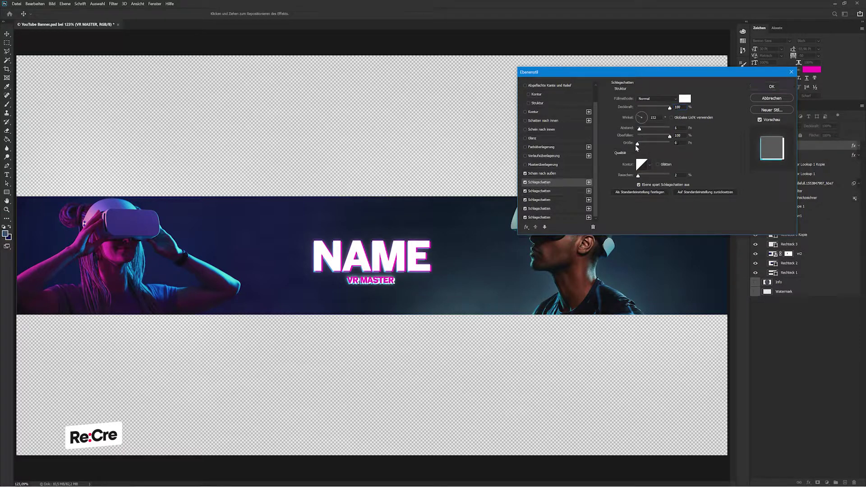
key("Down")
left_click(547, 208)
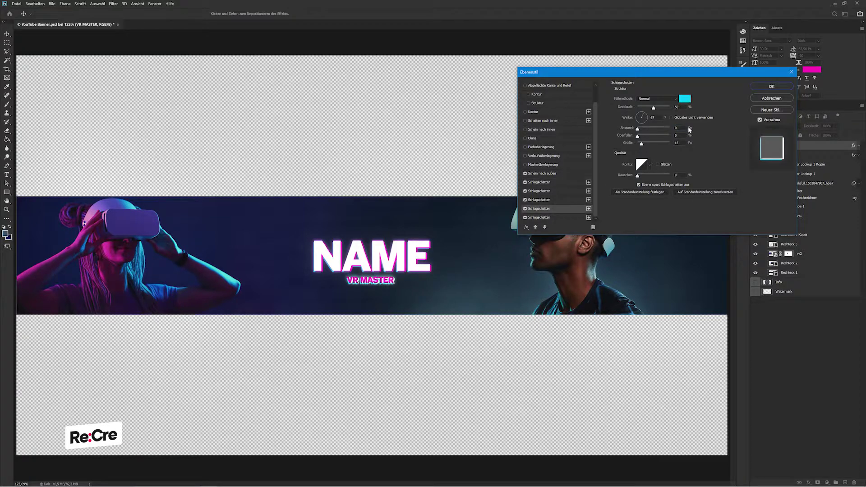
left_click(579, 199)
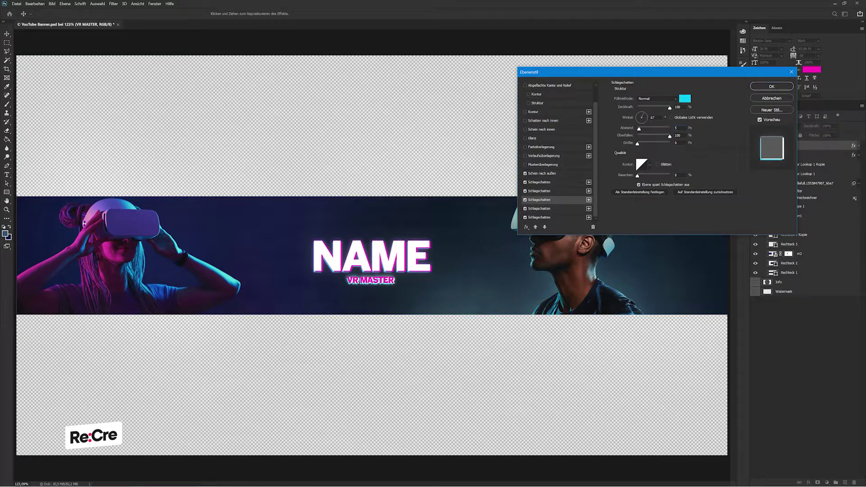
key("Down")
key("Down")
key("Down")
- Enable the cyan drop shadow, review all shadows, and apply the style with OK
left_click(554, 207)
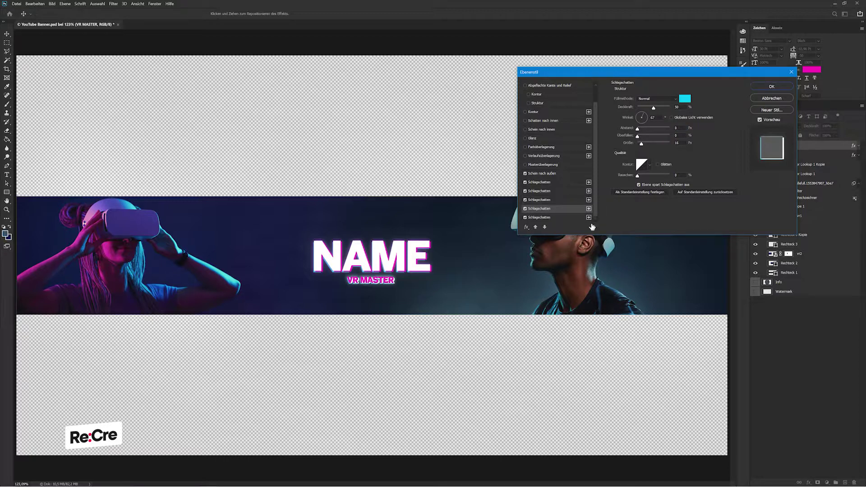
scroll(569, 212, "up", 1)
left_click(556, 192)
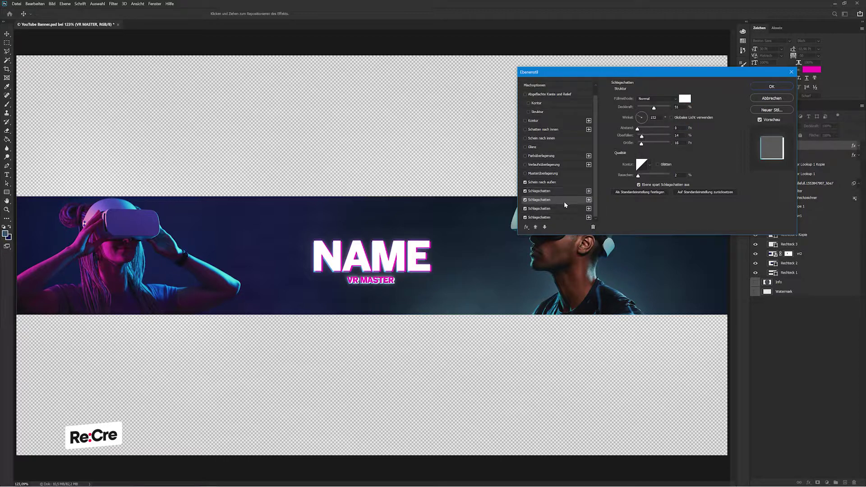
scroll(592, 230, "up", 1)
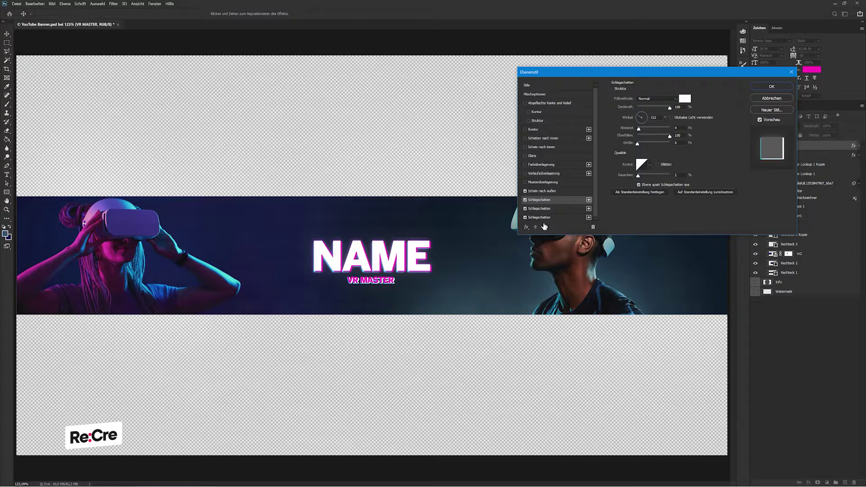
left_click(538, 210)
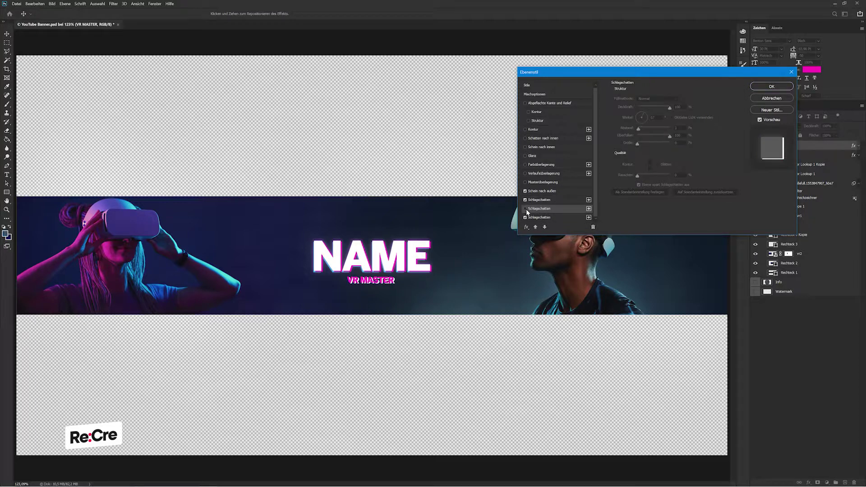
left_click(526, 209)
left_click(544, 201)
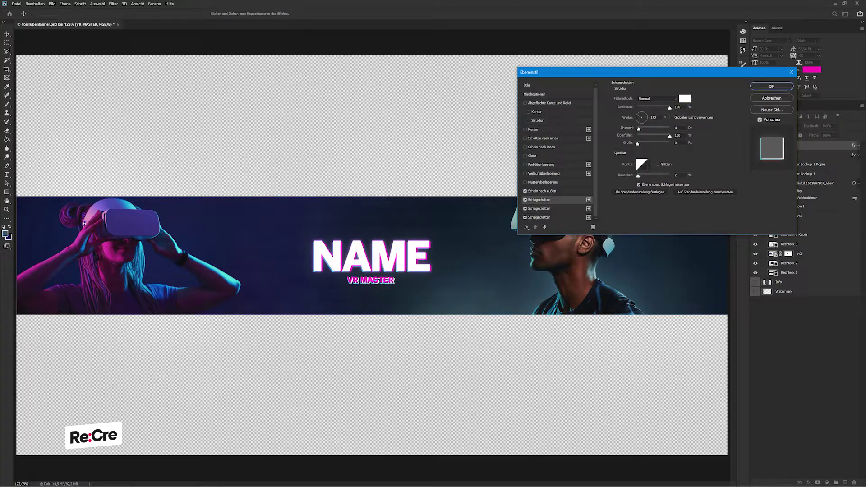
left_click(562, 210)
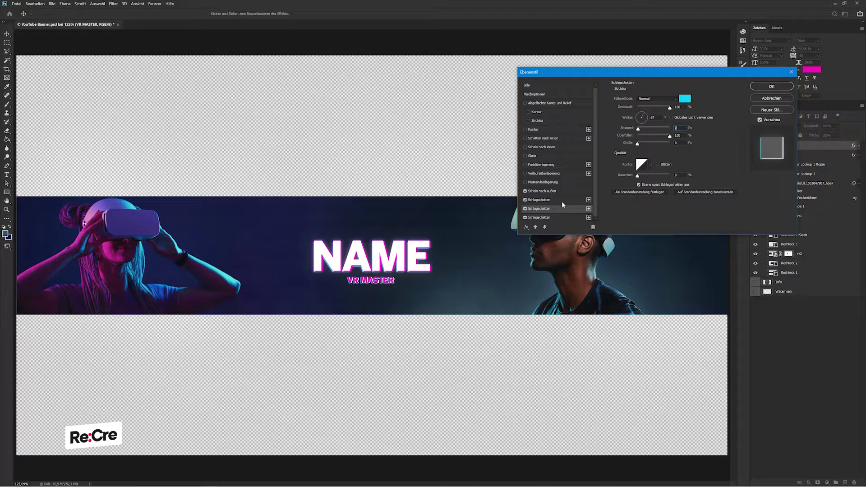
left_click(565, 219)
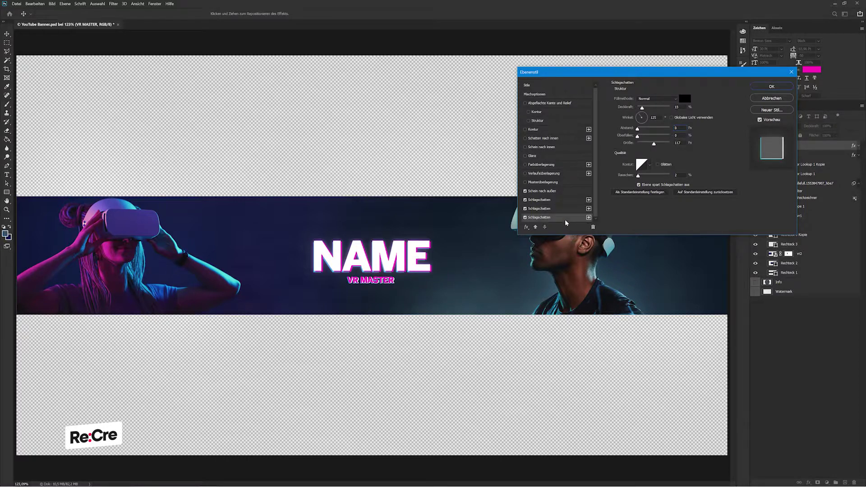
left_click(761, 86)
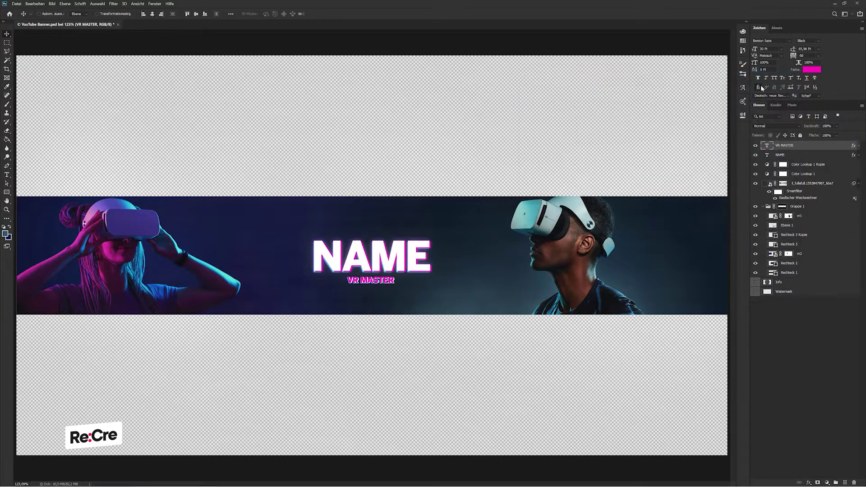
left_click(851, 155, "shift")
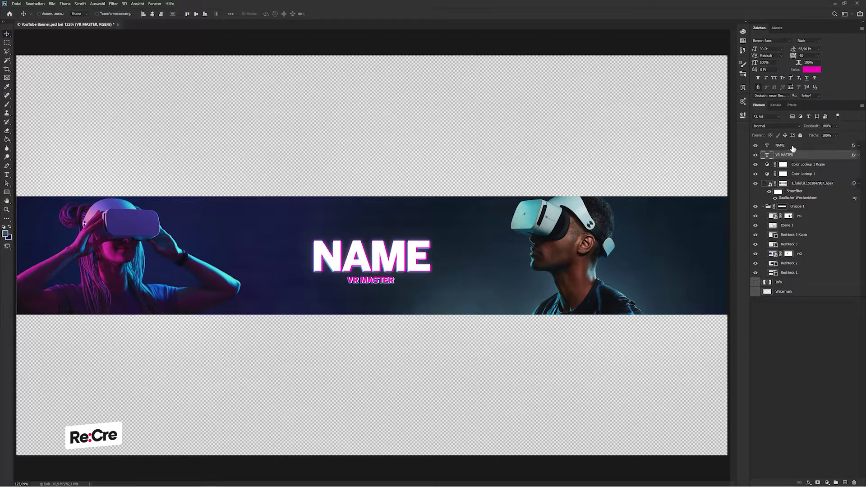
- Group NAME and VR MASTER and centre the group horizontally on the banner
key("ctrl+g")
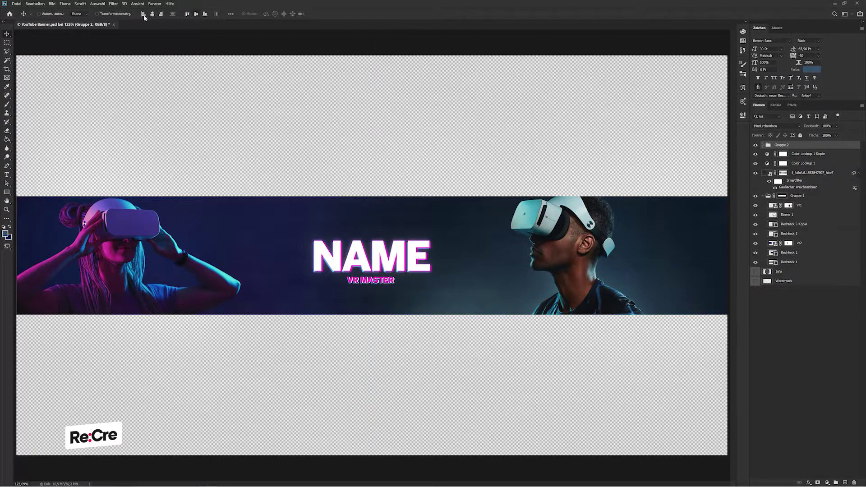
left_click(143, 14)
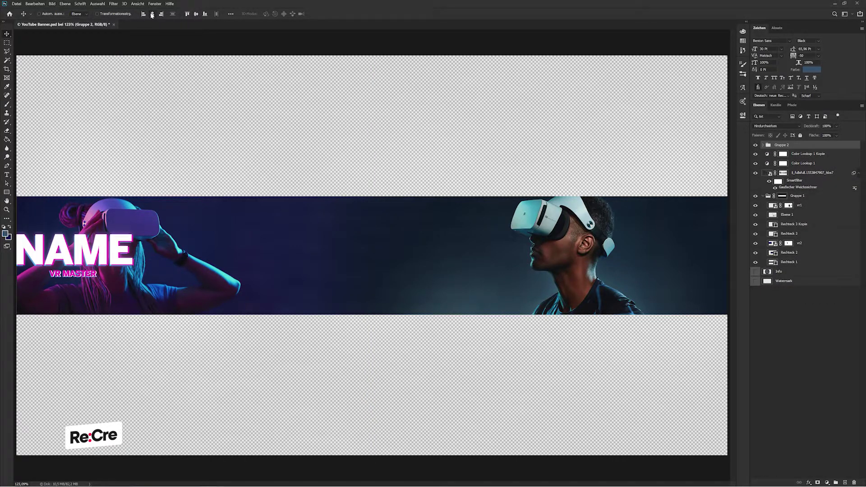
left_click(152, 15)
left_click(765, 145)
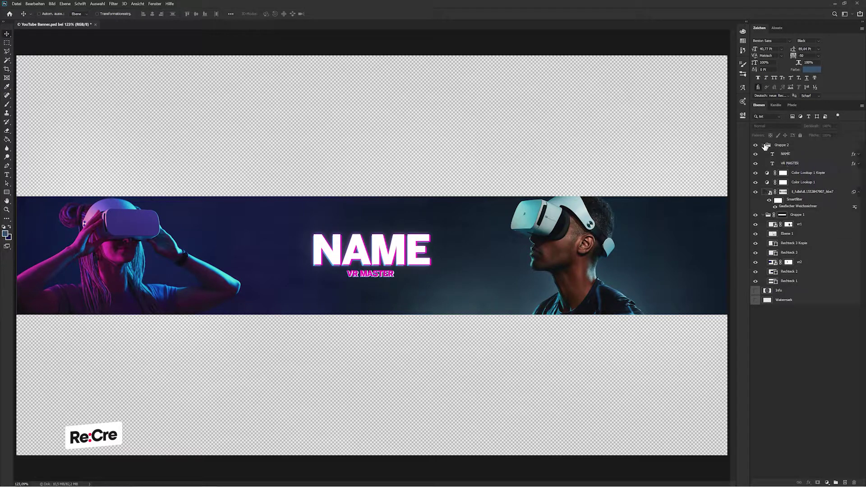
left_click(789, 156)
left_click(782, 145)
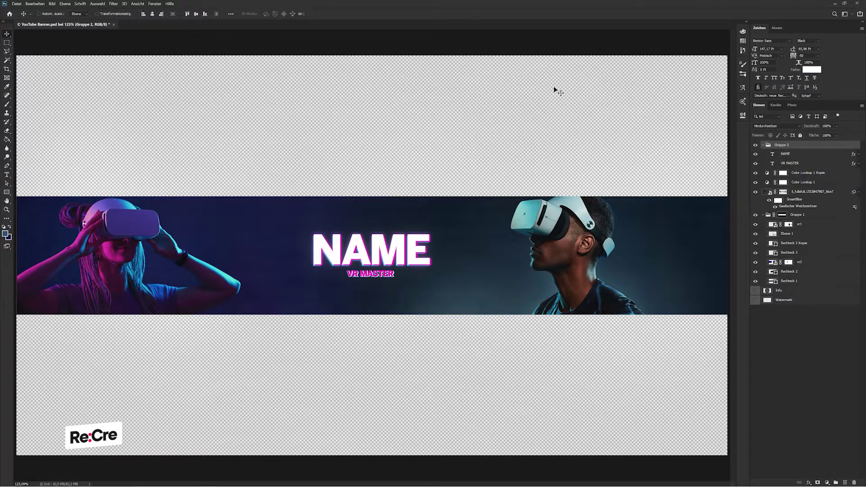
- Skew the title group to rise to the right and centre it vertically
left_click(42, 4)
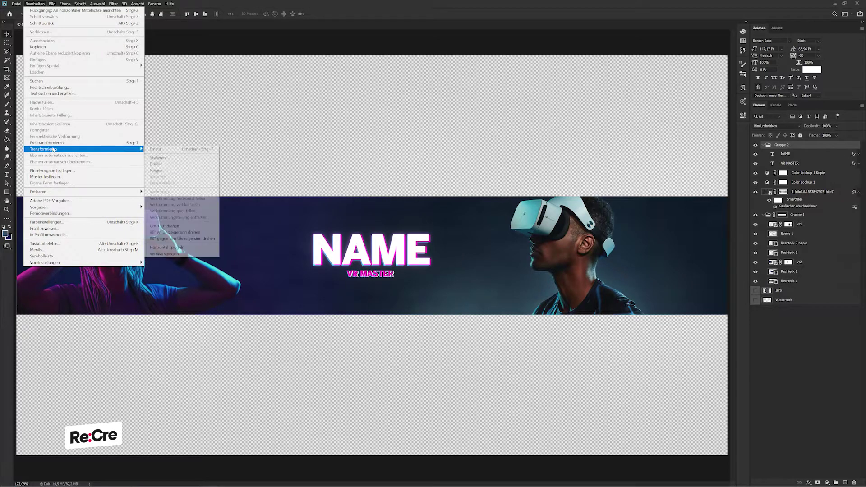
left_click(176, 170)
left_click_drag(315, 261, 315, 273)
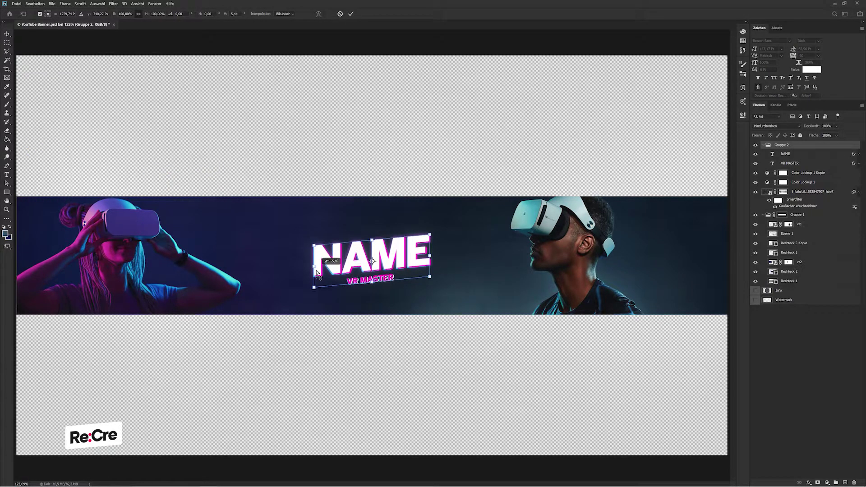
key("Return")
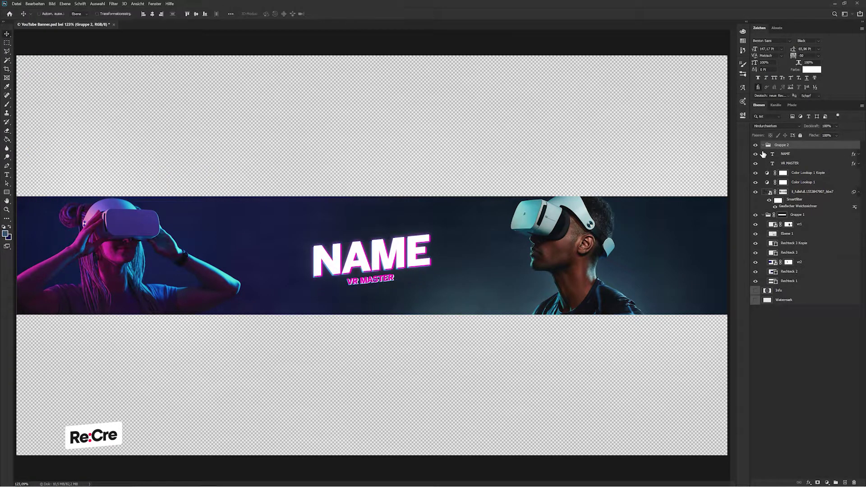
left_click(194, 15)
left_click(795, 314)
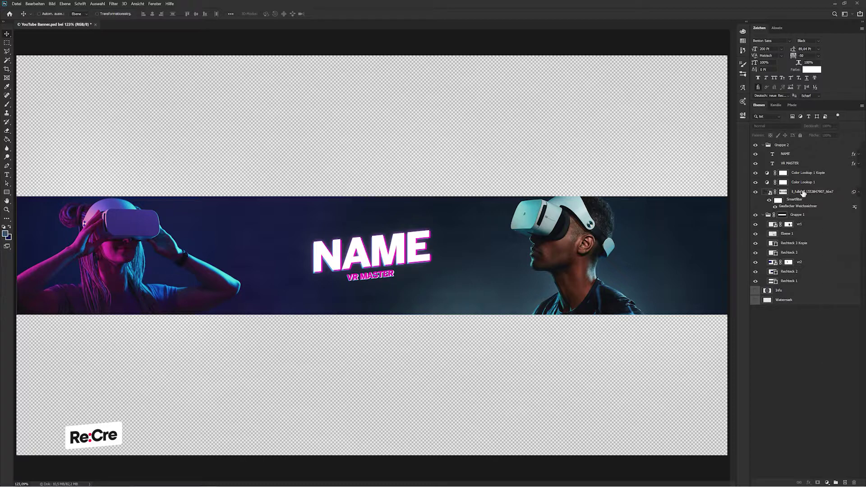
left_click(792, 175)
left_click(798, 181, "shift")
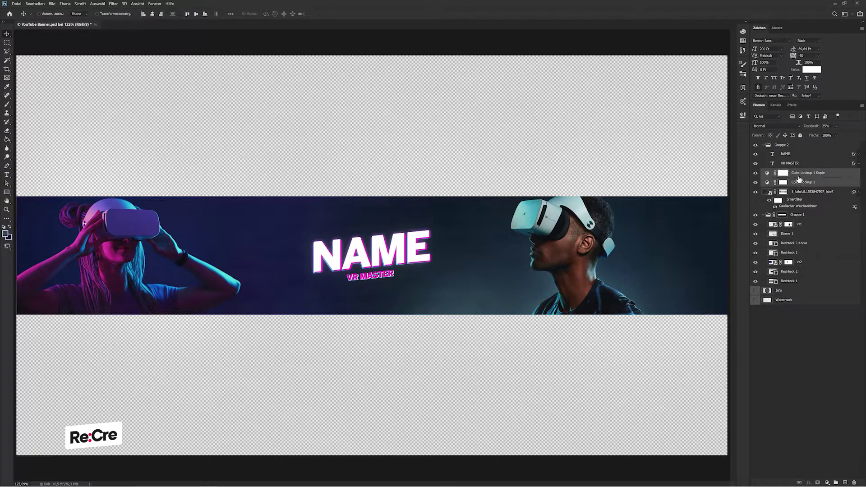
left_click_drag(798, 178, 794, 142)
left_click(789, 326)
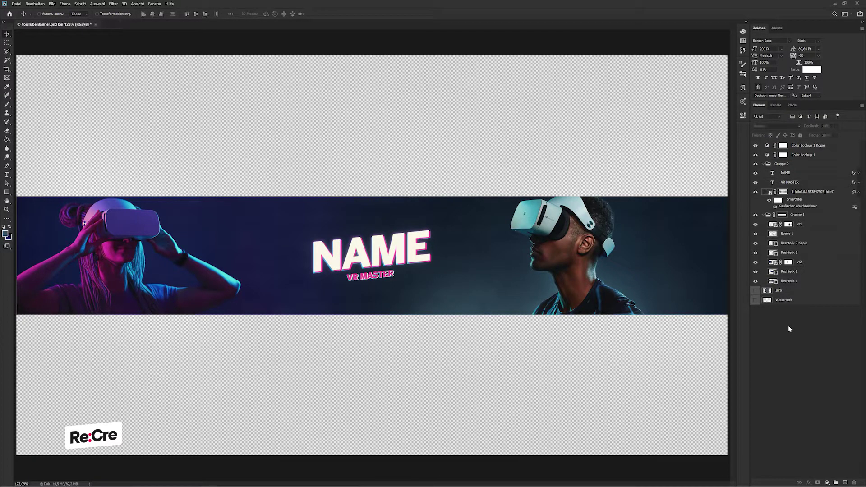
key("ctrl+z")
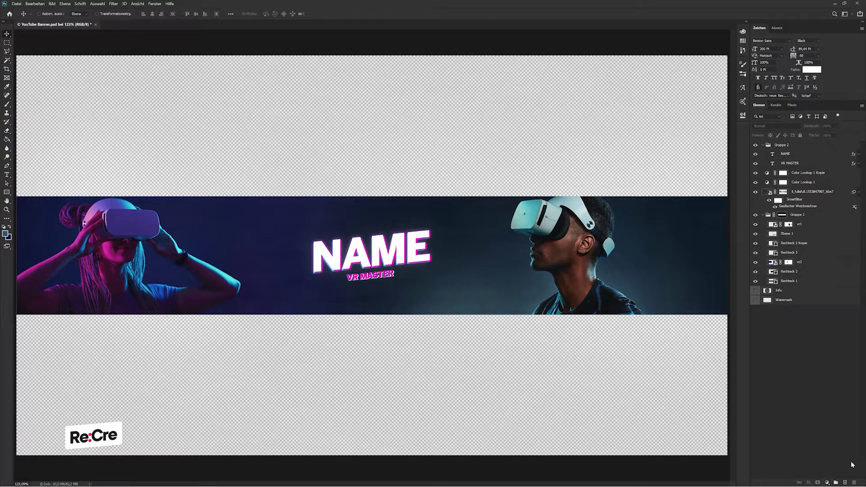
- Paint soft grey shading with a soft round brush on a new layer
left_click(844, 482)
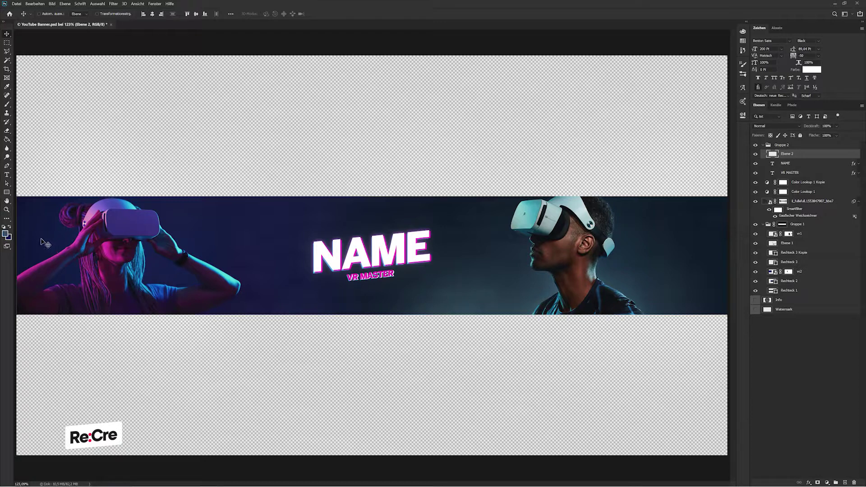
left_click(4, 226)
key("b")
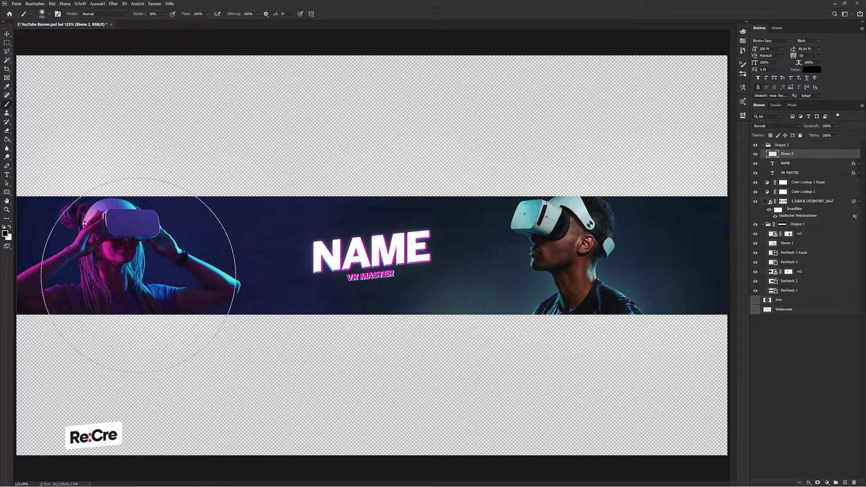
left_click_drag(232, 371, 475, 383)
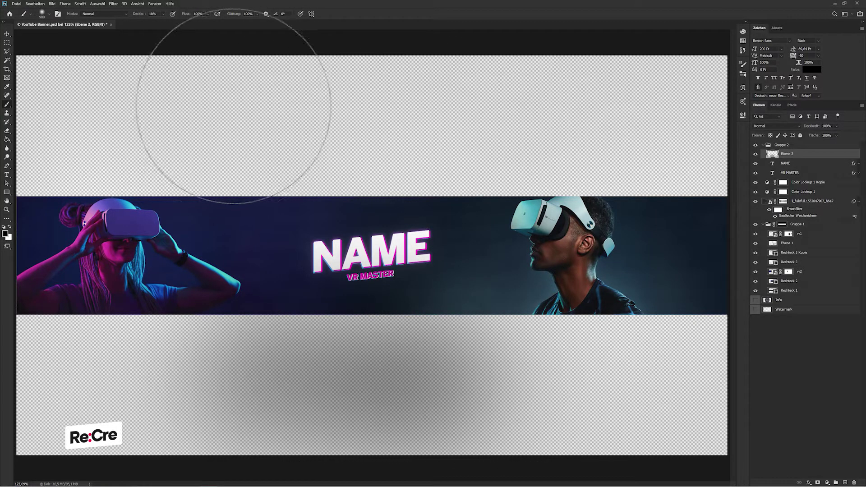
left_click(238, 116)
left_click(291, 123)
mouse_move(291, 123)
left_mouse_down()
mouse_move(687, 110)
mouse_move(719, 145)
mouse_move(726, 180)
left_mouse_up()
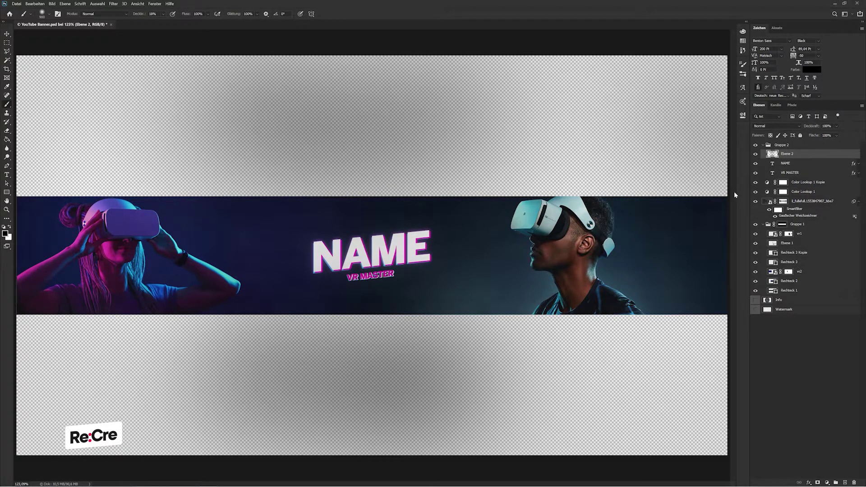
- Move Ebene 2 into Gruppe 1 above the vr1 portrait layer
key("ctrl+1")
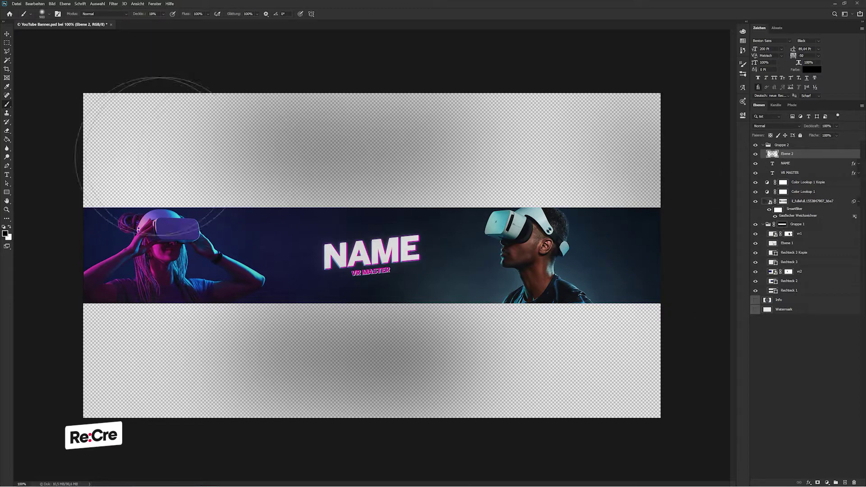
left_click(9, 33)
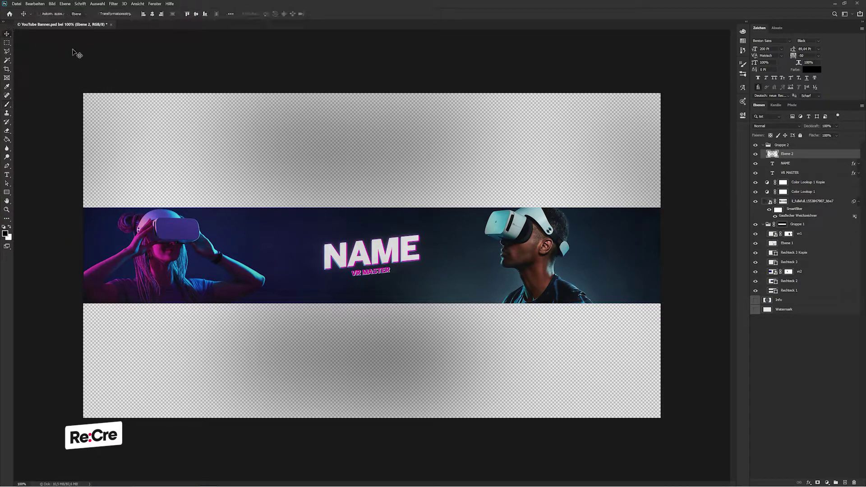
left_click_drag(793, 156, 807, 229)
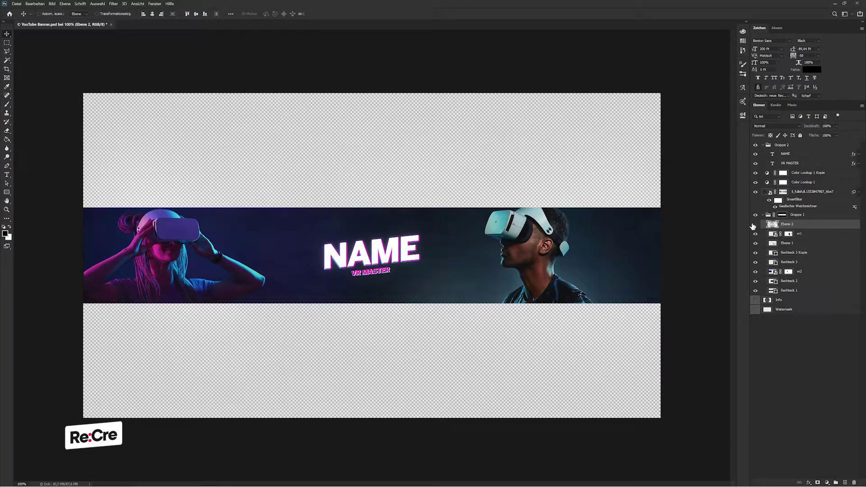
- Add a Color Lookup adjustment layer using the filmstock_50.3dl lookup
left_click(839, 346)
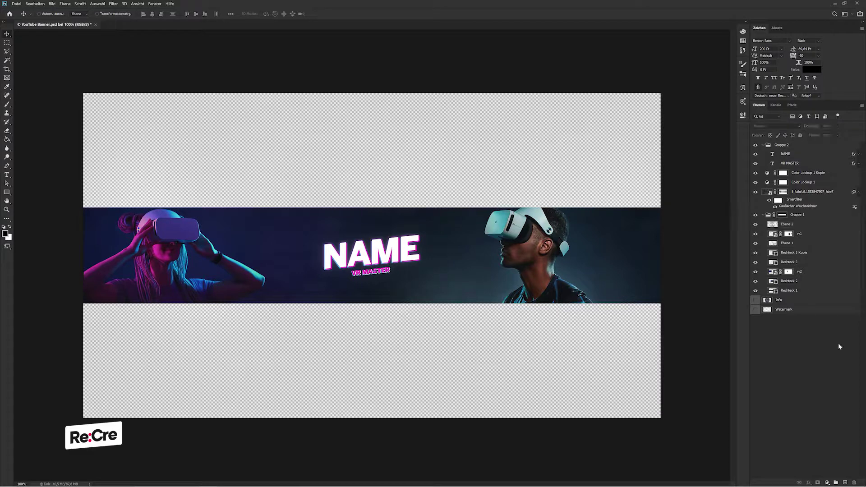
left_click(828, 482)
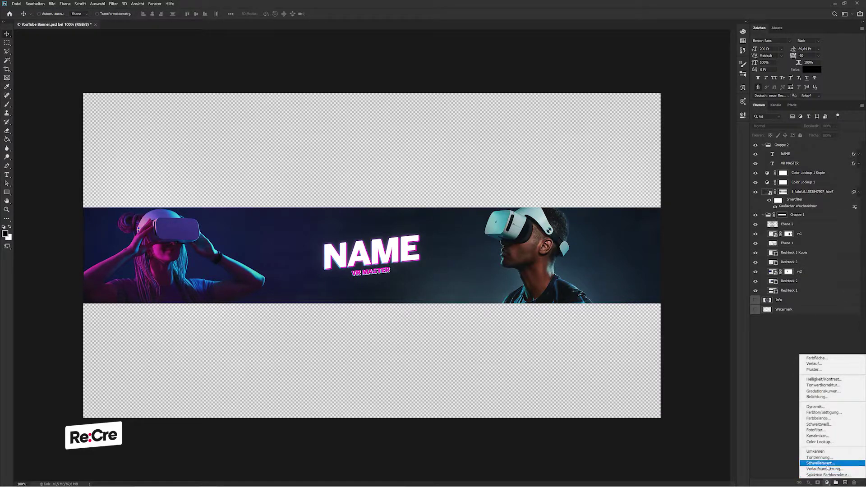
left_click(825, 443)
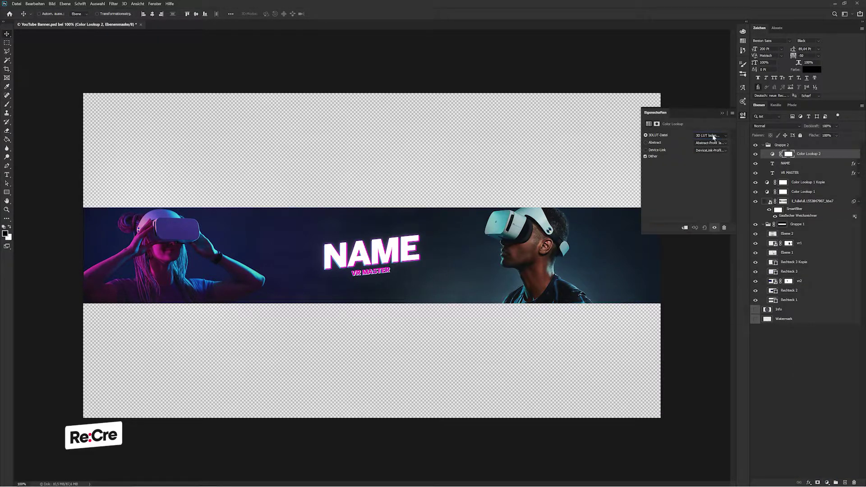
scroll(713, 138, "down", 3)
scroll(713, 137, "down", 3)
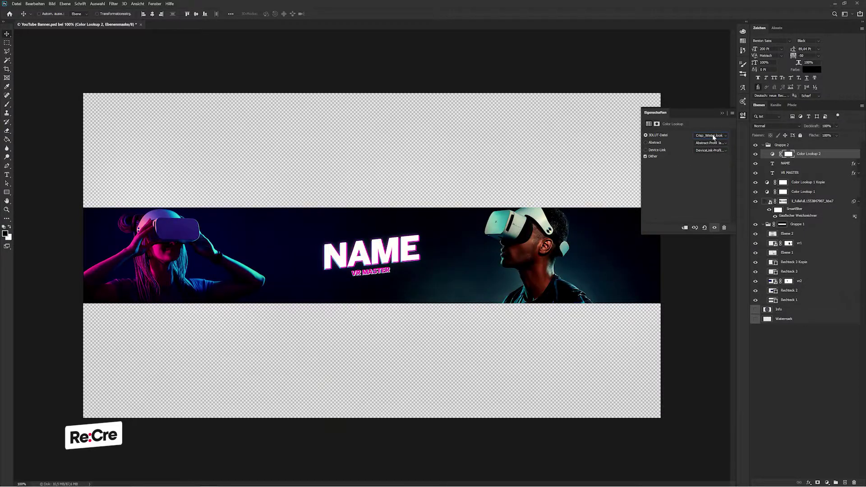
scroll(713, 137, "down", 2)
scroll(713, 138, "up", 1)
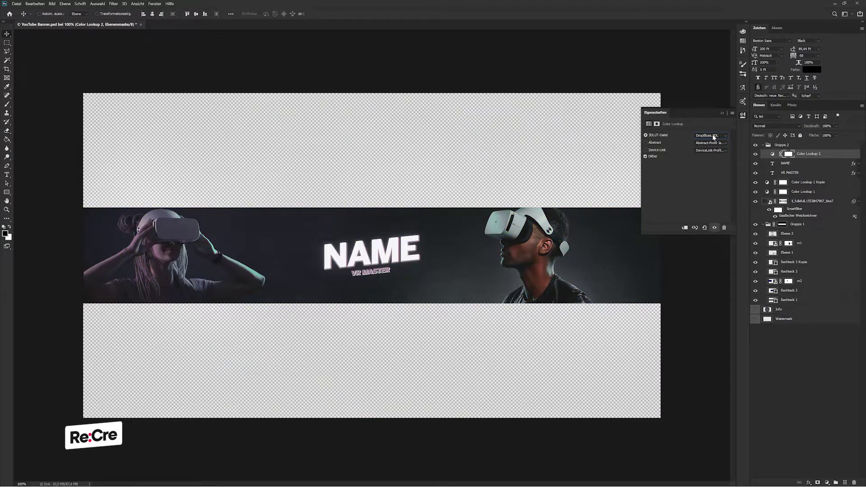
scroll(713, 138, "down", 1)
scroll(713, 138, "down", 1)
scroll(713, 137, "down", 1)
scroll(713, 137, "down", 1)
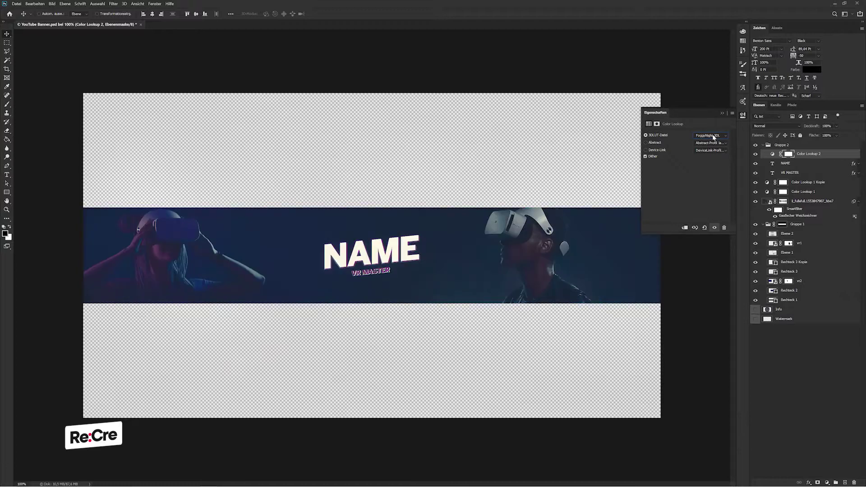
scroll(713, 138, "up", 1)
scroll(713, 138, "down", 1)
scroll(713, 137, "up", 1)
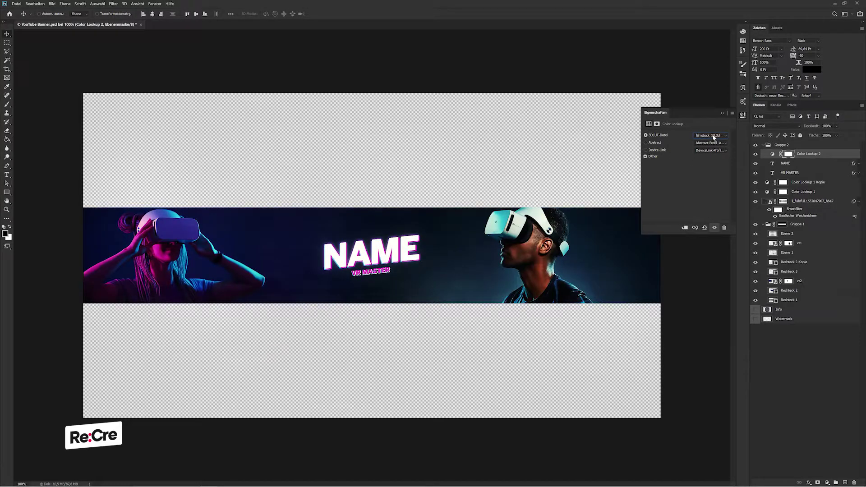
left_click(722, 114)
- Set the Color Lookup opacity to 25% and move it to the top of the layers
left_click(804, 157)
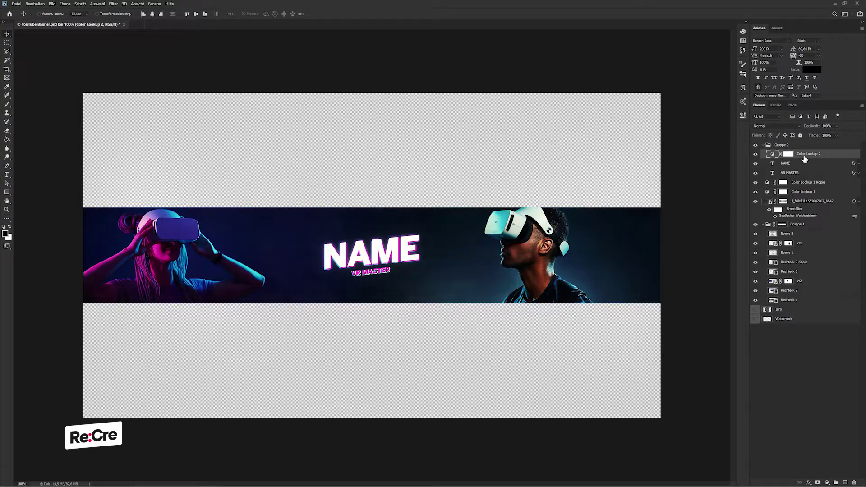
key("5")
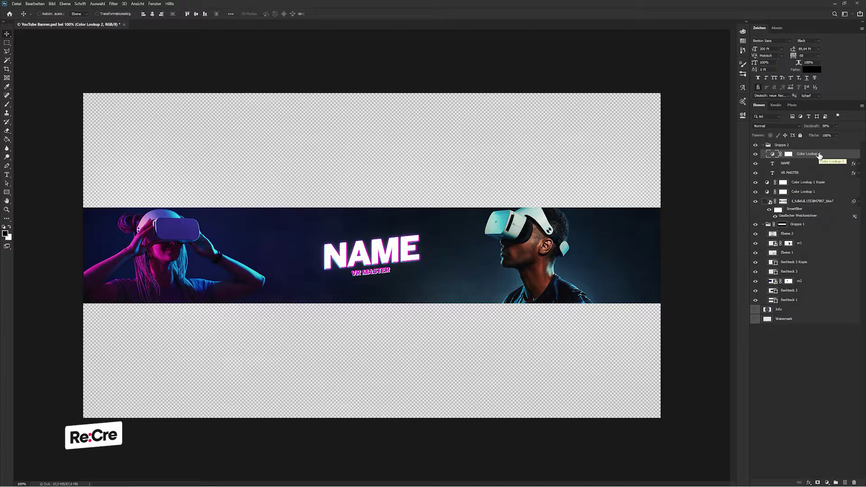
key("2")
key("5")
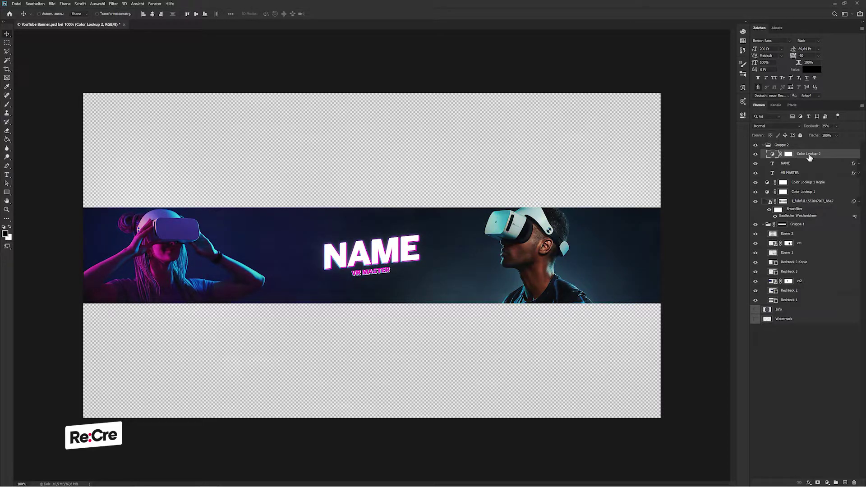
left_click(755, 155)
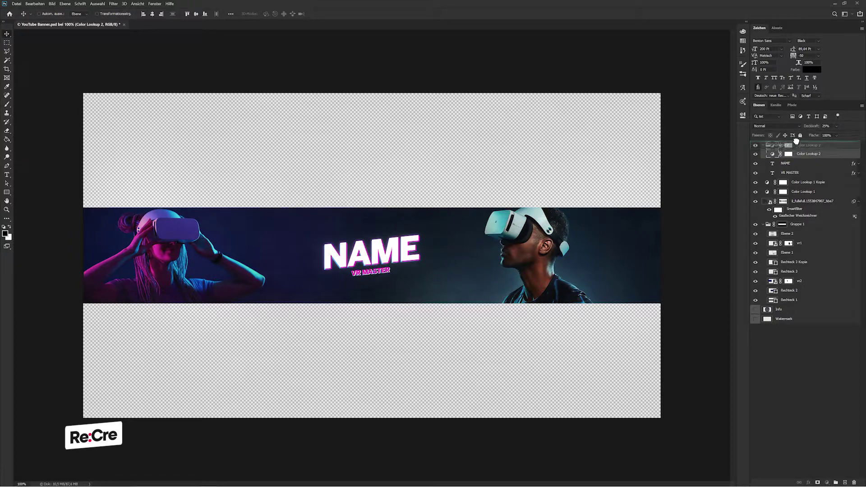
left_click_drag(800, 154, 799, 142)
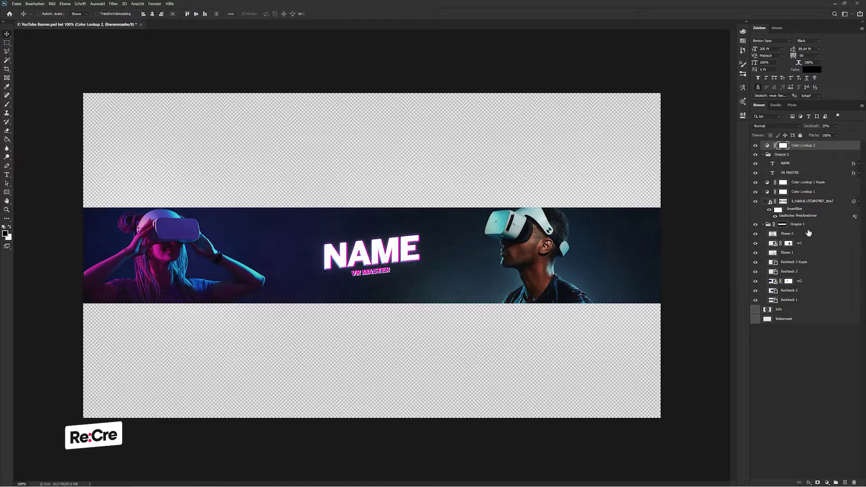
- Duplicate the vr1 portrait, move the copy below Rechteck 1 and delete its layer mask
left_click(804, 283)
left_click(798, 299)
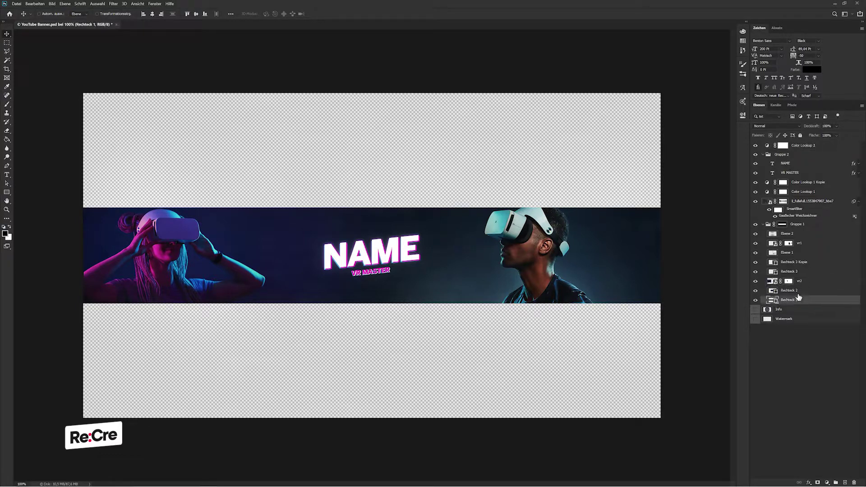
left_click(804, 284)
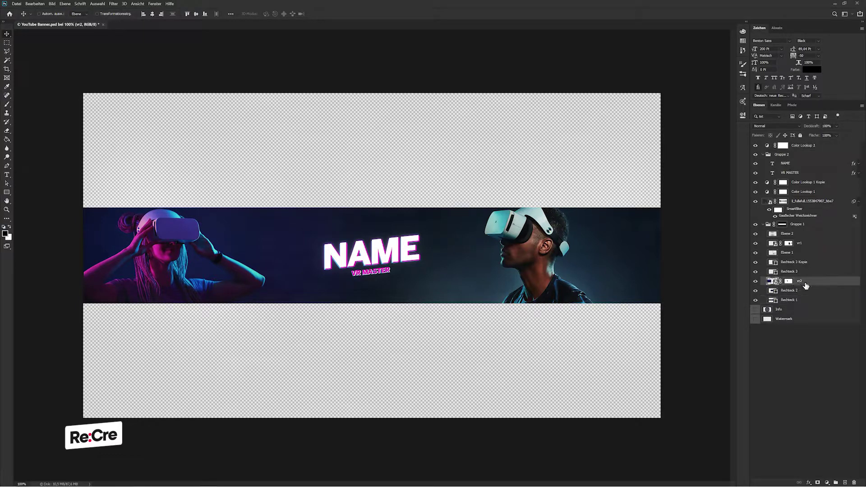
left_click(803, 249)
key("ctrl+j")
left_click_drag(802, 244, 801, 311)
right_click(789, 310)
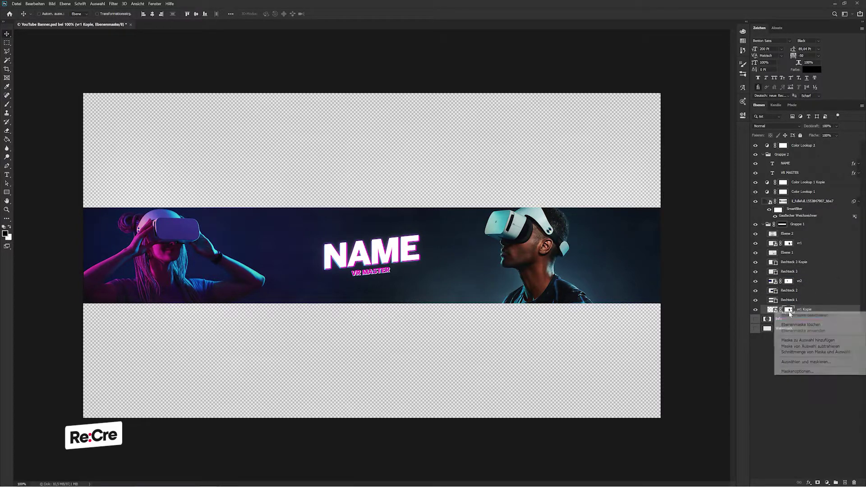
left_click(793, 324)
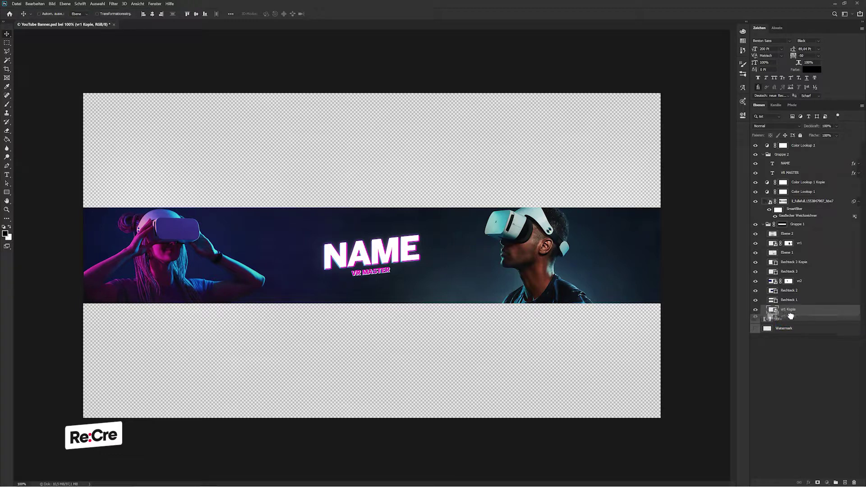
- Enlarge the portrait copy, then duplicate it beneath and scale it to cover the whole banner
key("ctrl+t")
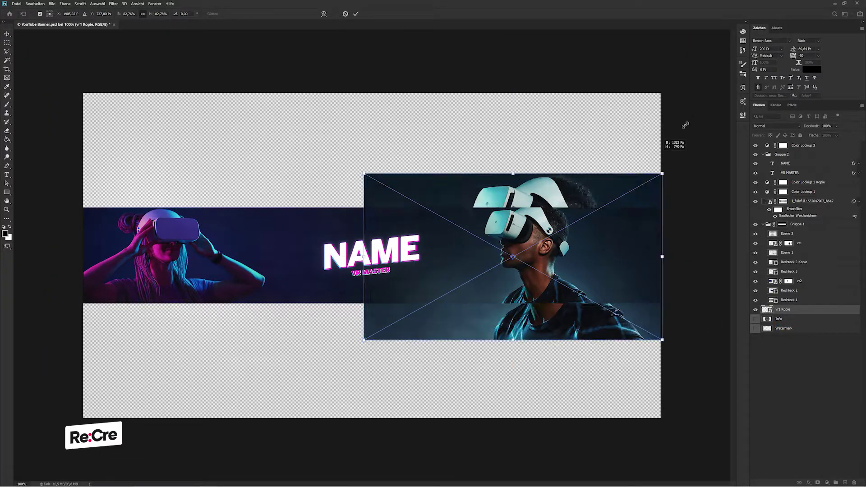
left_click_drag(612, 202, 694, 122)
key("Return")
key("ctrl")
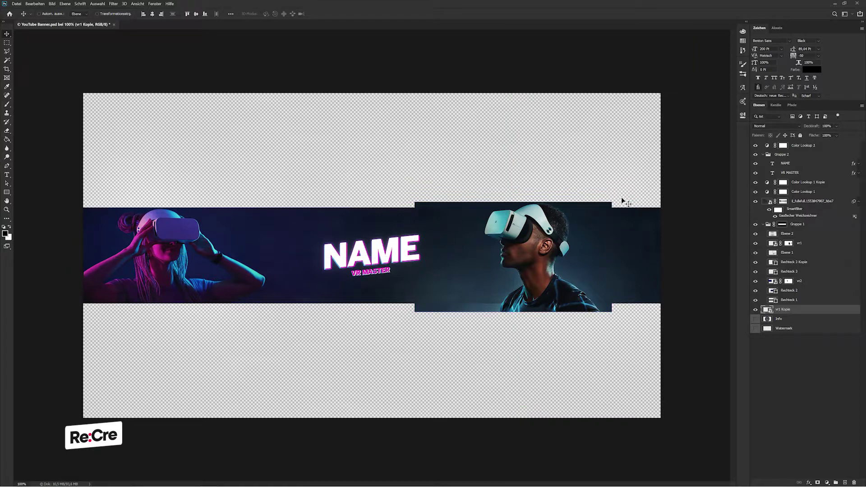
key("ctrl+j")
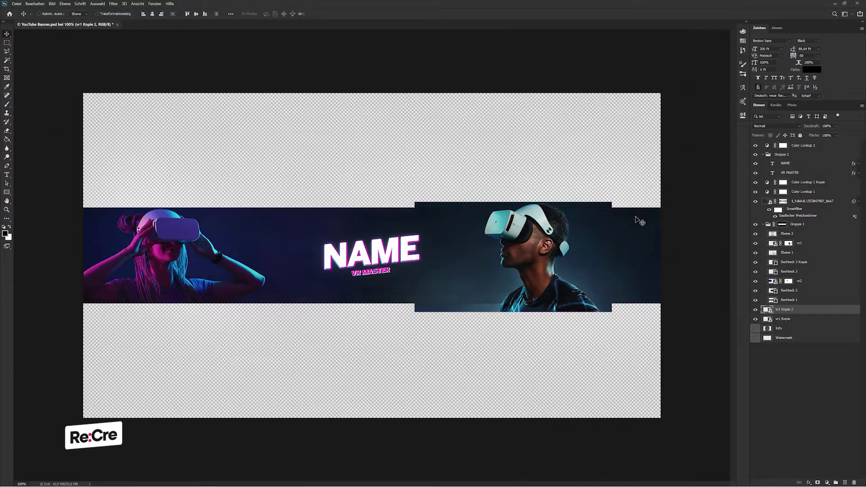
left_click_drag(784, 311, 785, 322)
key("ctrl+t")
mouse_move(607, 218)
left_mouse_down()
mouse_move(403, 189)
mouse_move(682, 1)
left_mouse_up()
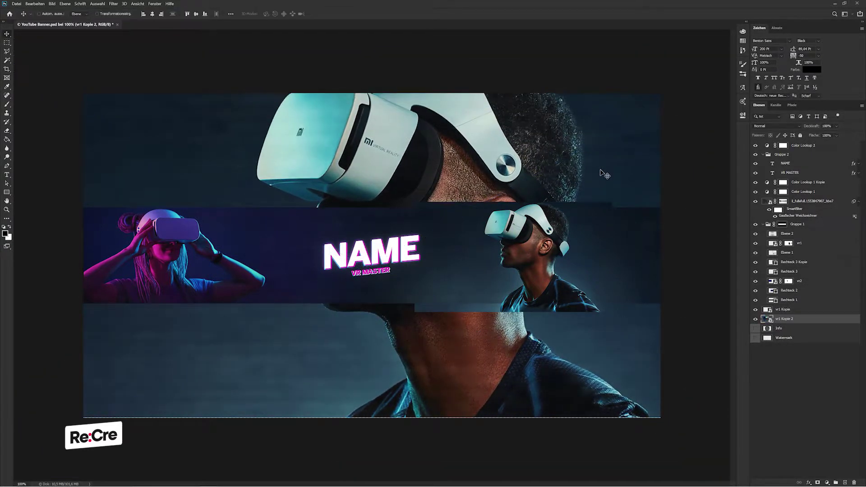
- Apply a 50-pixel Gaussian blur to the backdrop and move the il_fullxfull layer into Gruppe 1
type("50")
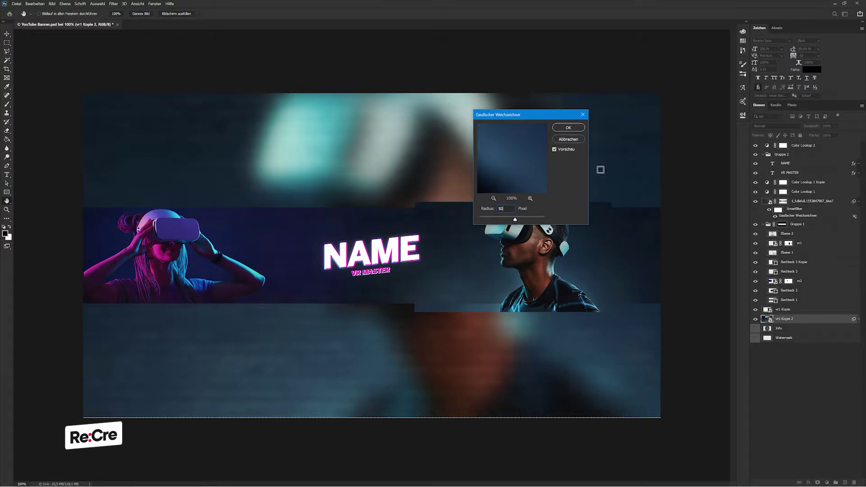
key("Return")
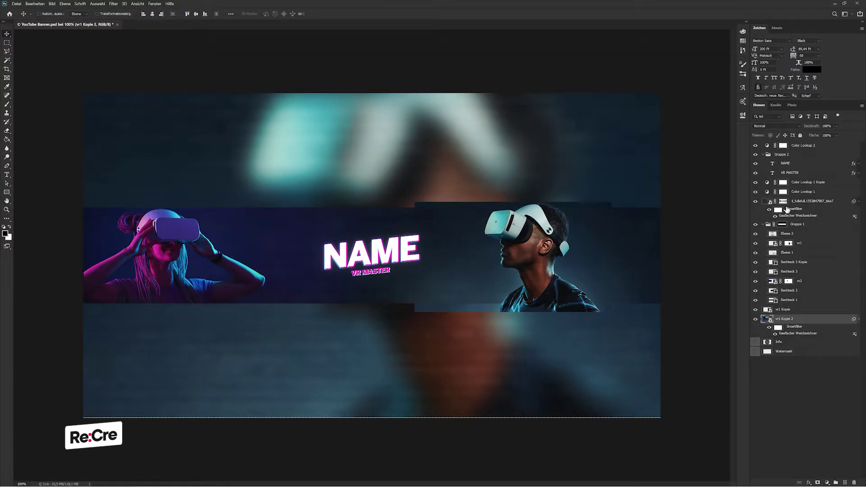
left_click_drag(800, 201, 809, 231)
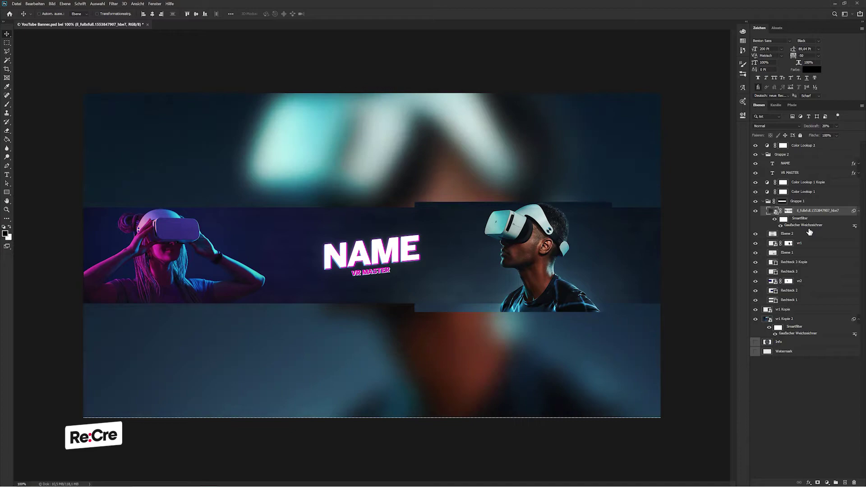
left_click(859, 211)
- On vr1 Kopie, draw rectangular marquee selections over the dark blue band area
left_click(798, 296)
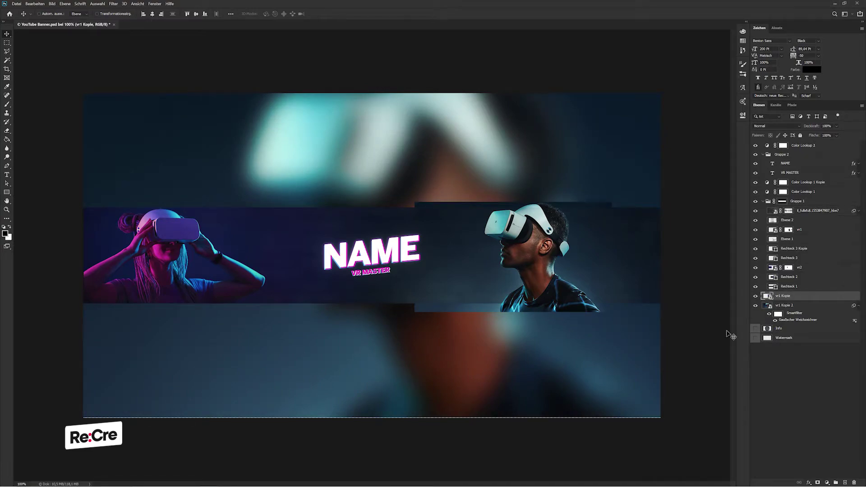
key("m")
left_click_drag(651, 368, 283, 302)
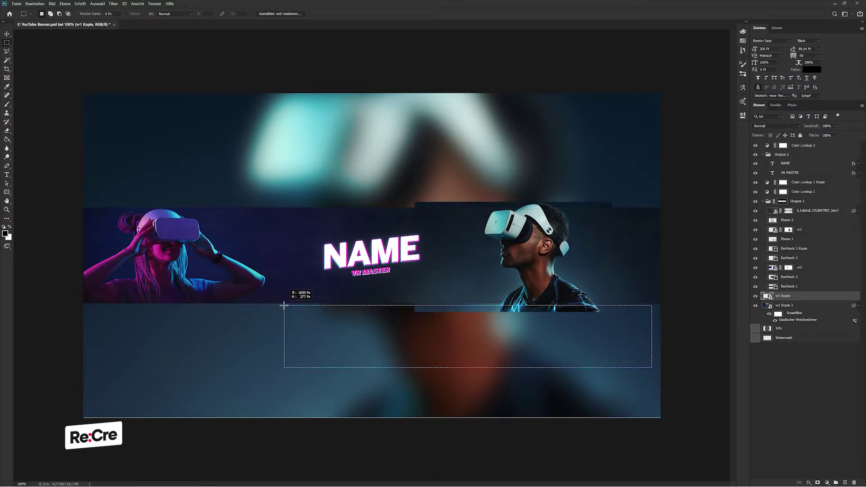
left_click_drag(284, 302, 283, 306)
left_click_drag(84, 303, 661, 208)
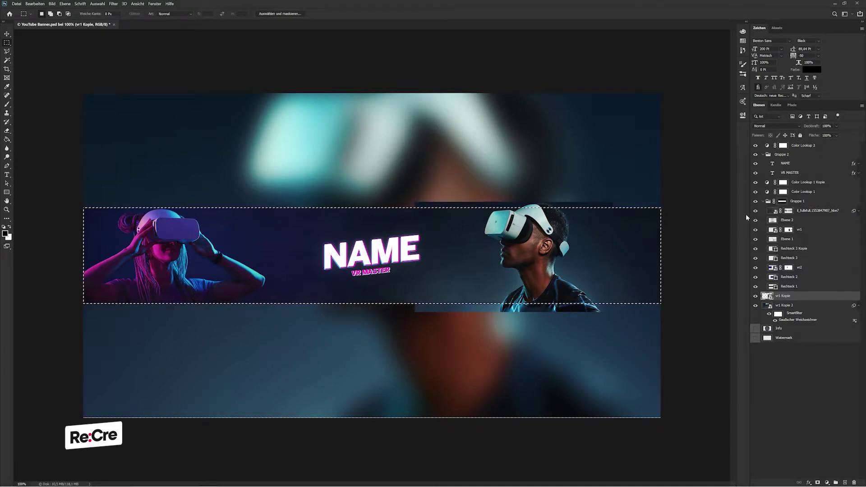
- Invert a marquee selection around the band and add a layer mask to vr1 Kopie
left_click_drag(375, 341, 536, 307)
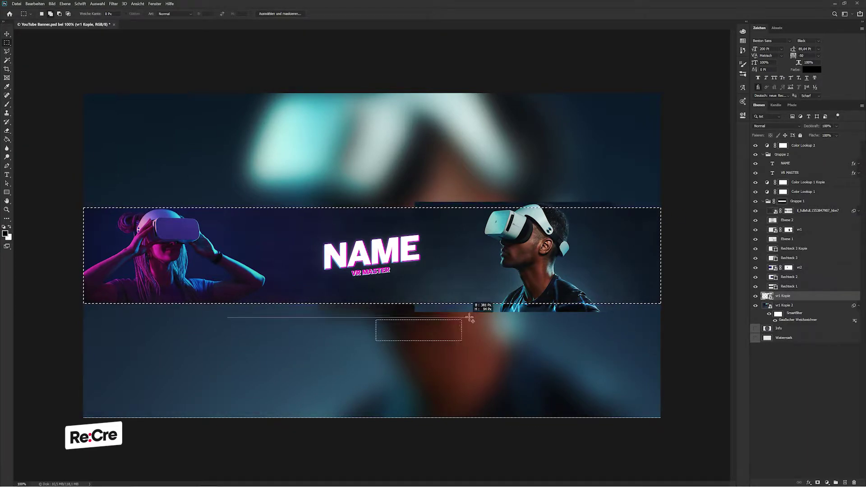
right_click(387, 316)
left_click(396, 325)
left_click_drag(363, 140, 638, 235)
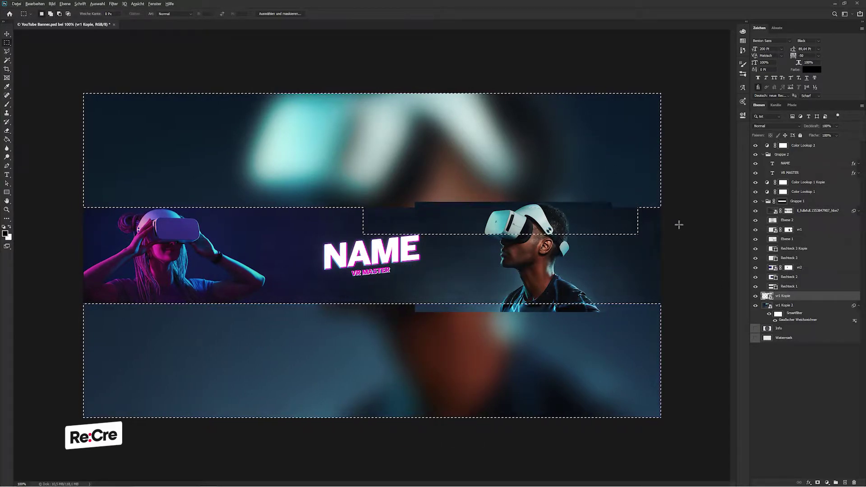
left_click(817, 483)
- Undo that mask and redo it from a new inverted rectangle over the portrait's lower part
key("ctrl+z")
key("ctrl+d")
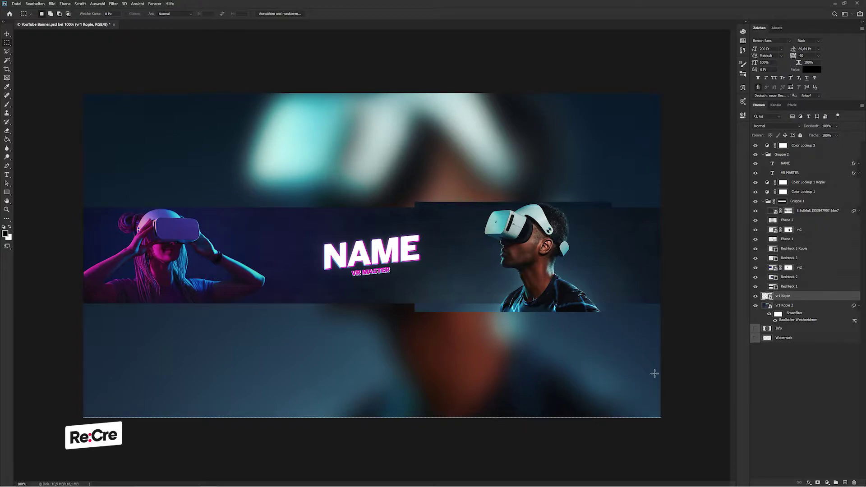
left_click_drag(655, 373, 290, 298)
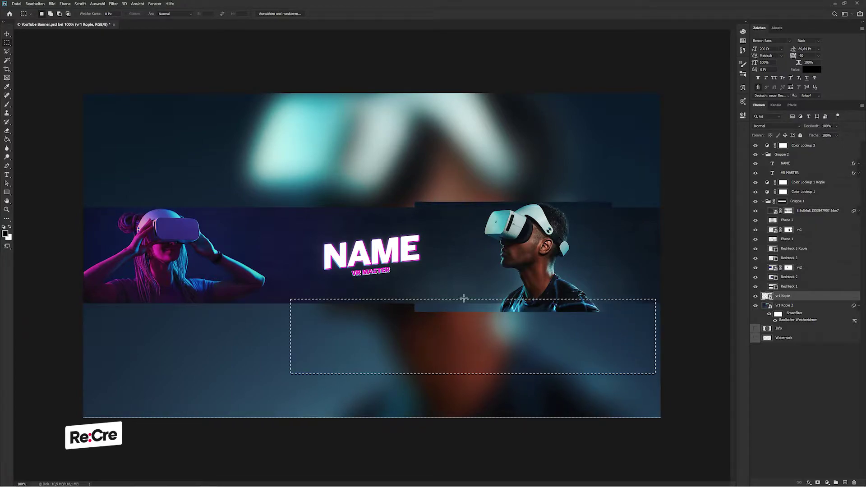
right_click(489, 294)
left_click(509, 302)
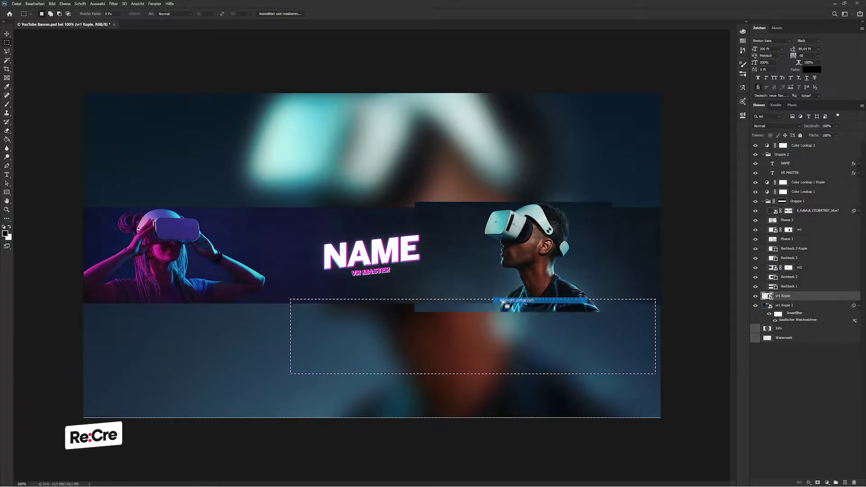
left_click(817, 483)
key("v")
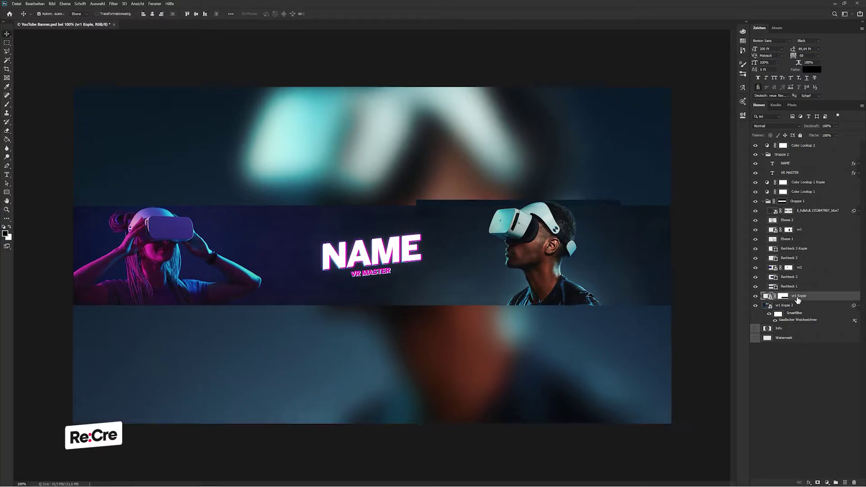
key("ctrl+plus")
key("ctrl+plus")
- Zoom in on the headset and lasso-outline the hair and headset top above the band
key("j")
left_click(591, 244)
key("Return")
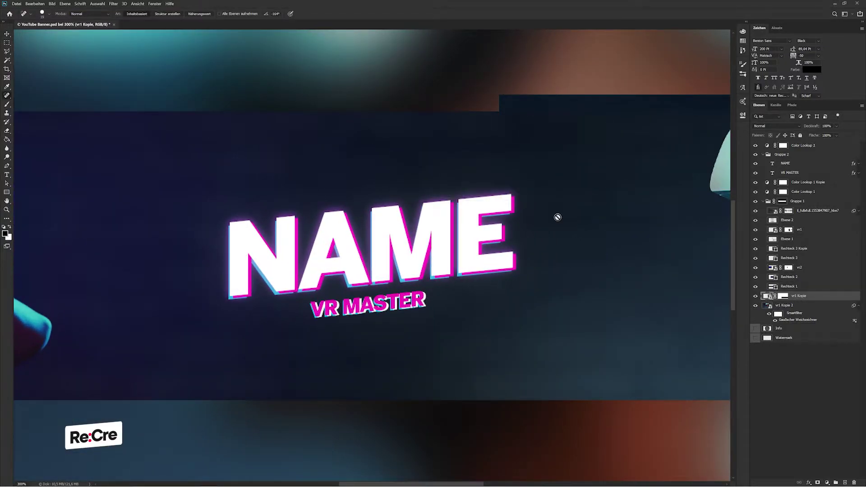
left_click_drag(584, 203, 400, 277)
scroll(396, 277, "up", 2)
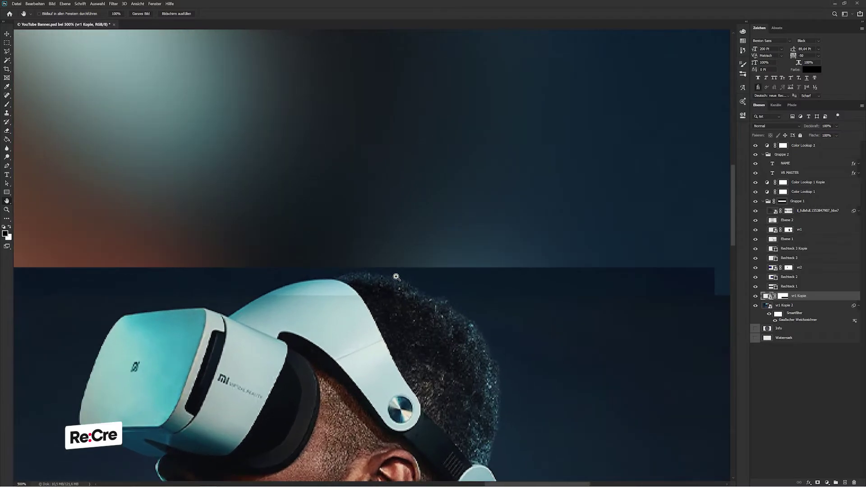
scroll(397, 277, "up", 2)
scroll(406, 279, "up", 2)
scroll(524, 308, "down", 2)
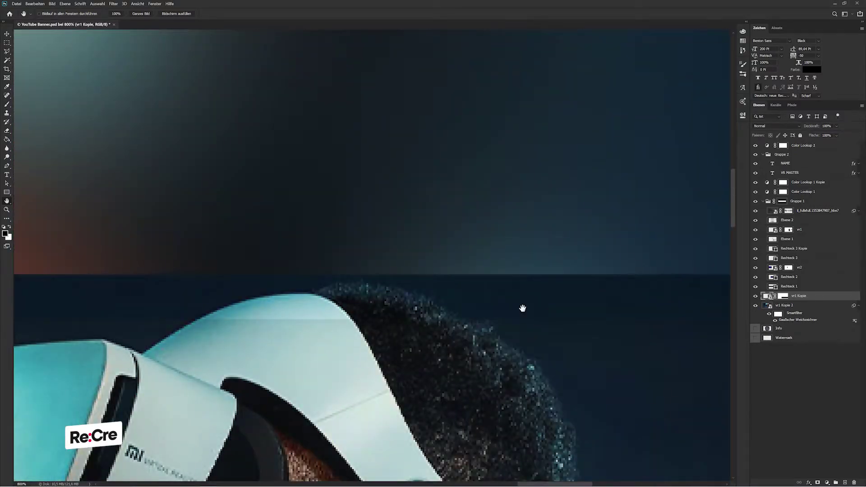
key("l")
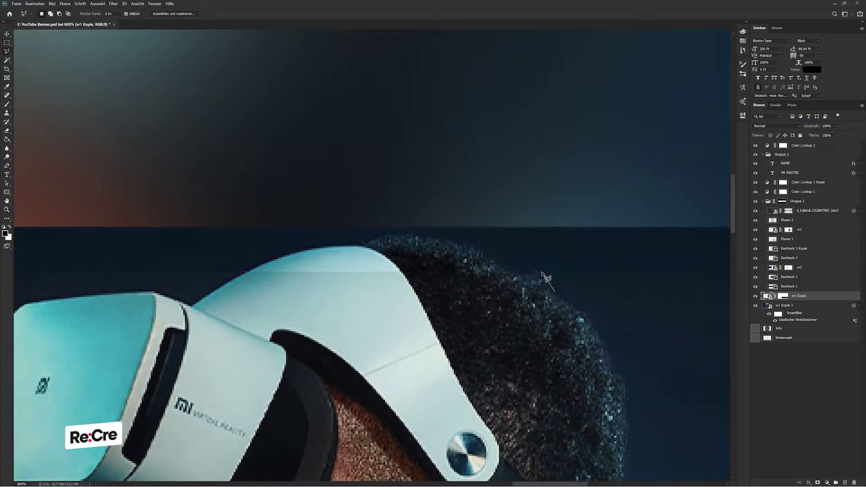
mouse_move(555, 292)
left_mouse_down()
mouse_move(430, 239)
mouse_move(379, 240)
left_mouse_up()
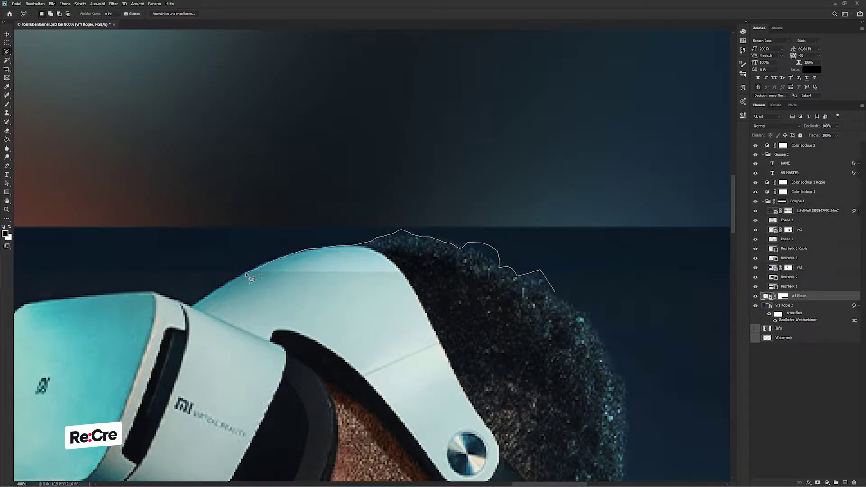
mouse_move(238, 276)
left_mouse_down()
mouse_move(219, 291)
mouse_move(448, 287)
mouse_move(556, 298)
left_mouse_up()
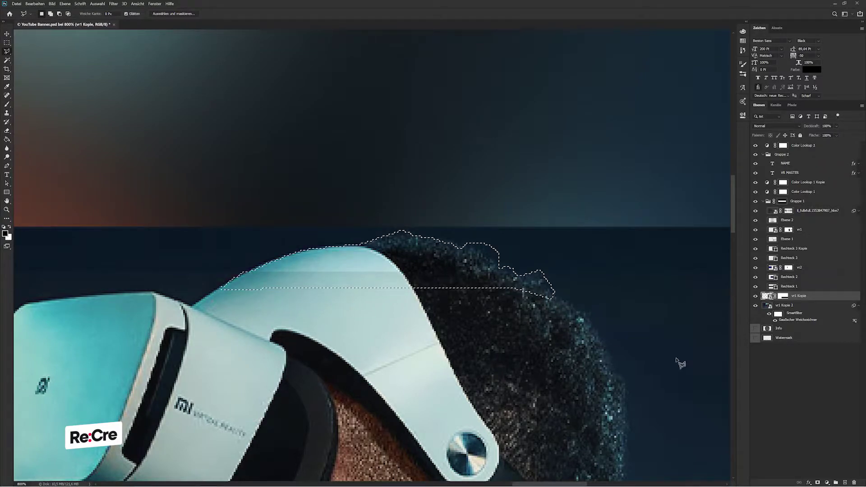
- Invert the vr1 Kopie mask to reveal the head above the band, then zoom out
right_click(787, 299)
key("Escape")
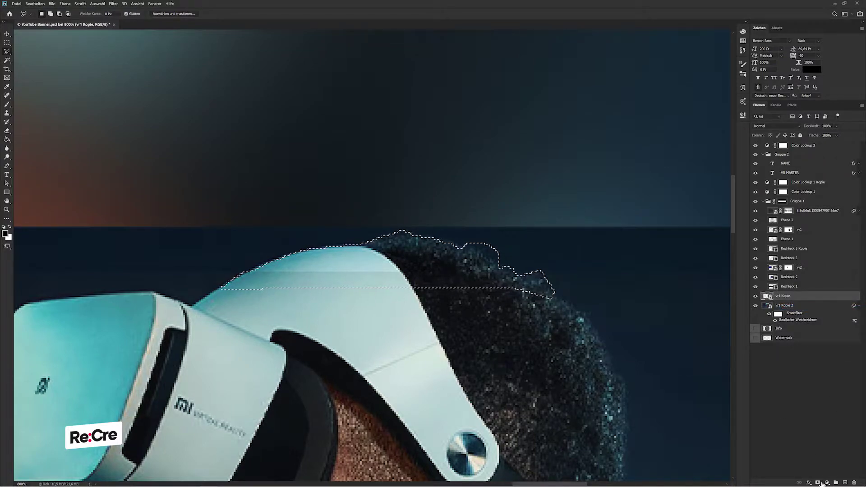
key("ctrl+d")
key("ctrl+i")
key("v")
key("ctrl+minus")
key("ctrl+minus")
key("ctrl+minus")
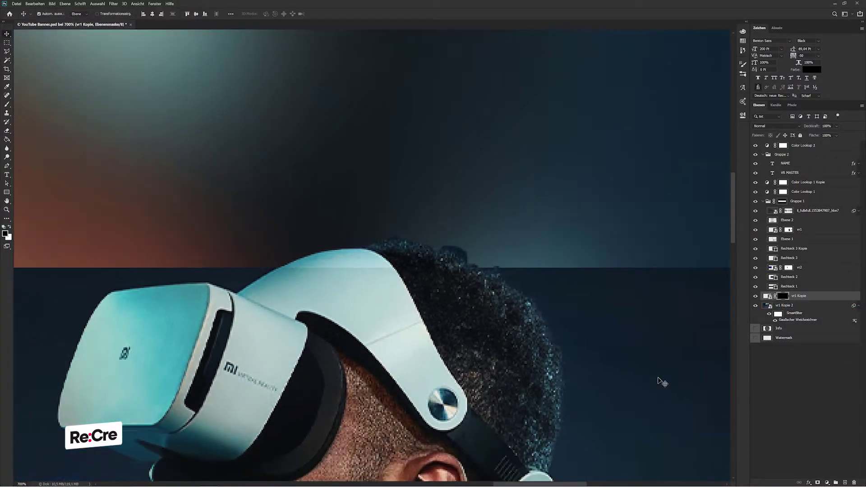
key("ctrl+minus")
key("ctrl+h")
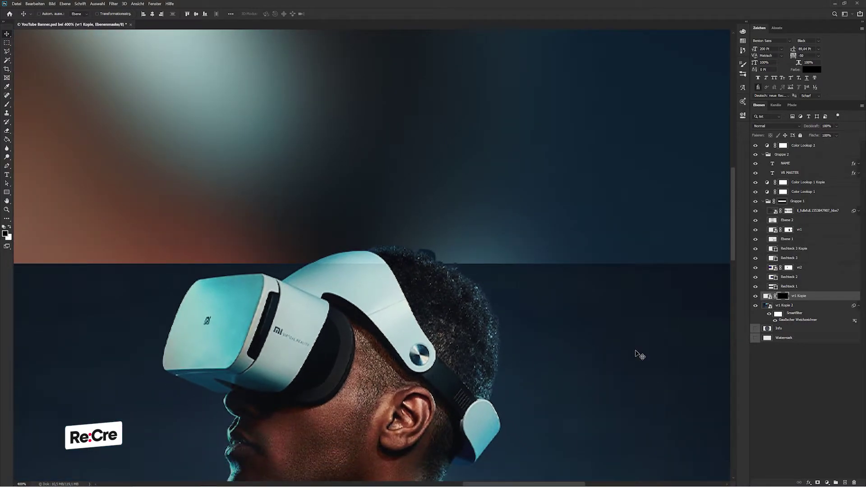
- Duplicate both Color Lookup 1 layers, place them above vr1 Kopie and clip them to it
left_click(798, 193)
left_click(789, 173, "shift")
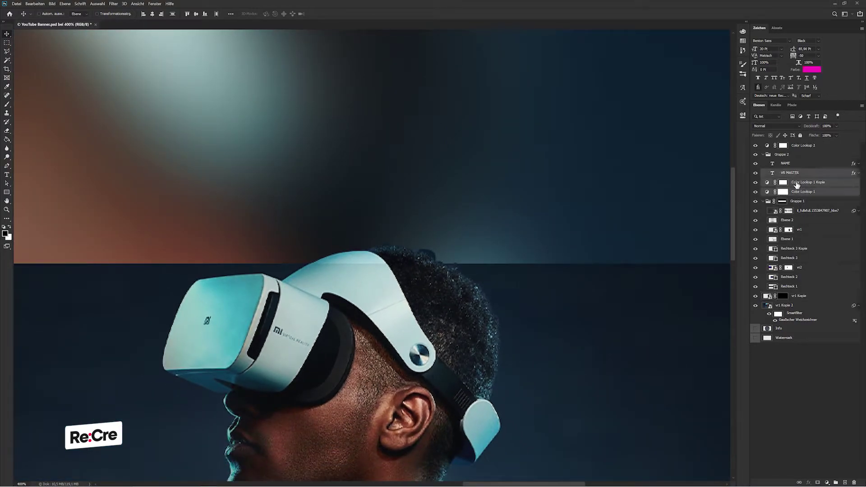
key("ctrl+j")
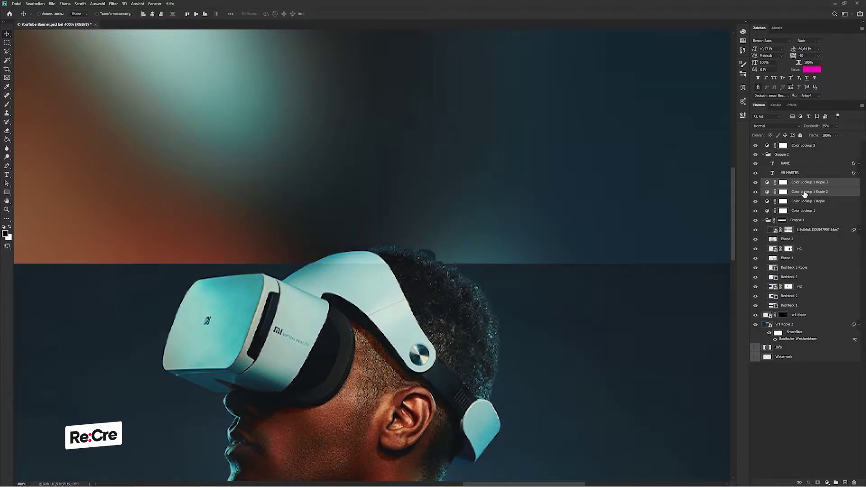
left_click_drag(812, 192, 823, 293)
left_click_drag(824, 308, 824, 309)
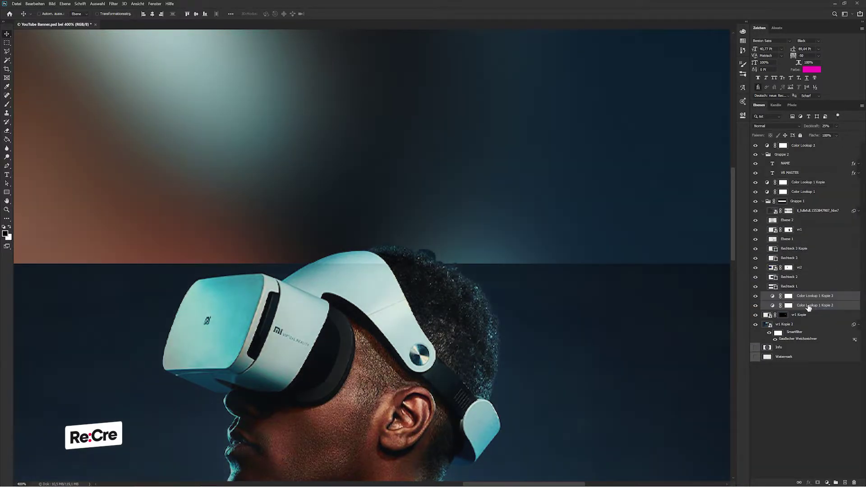
right_click(812, 303)
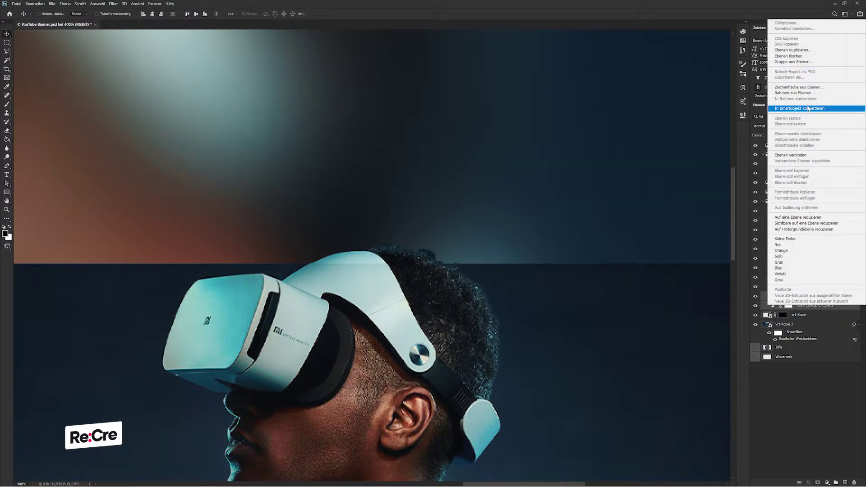
left_click(800, 318)
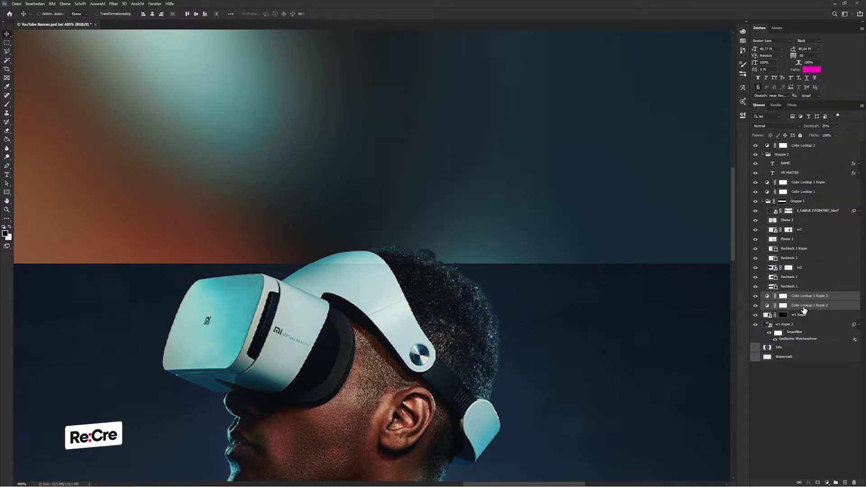
right_click(804, 310)
left_click(796, 149)
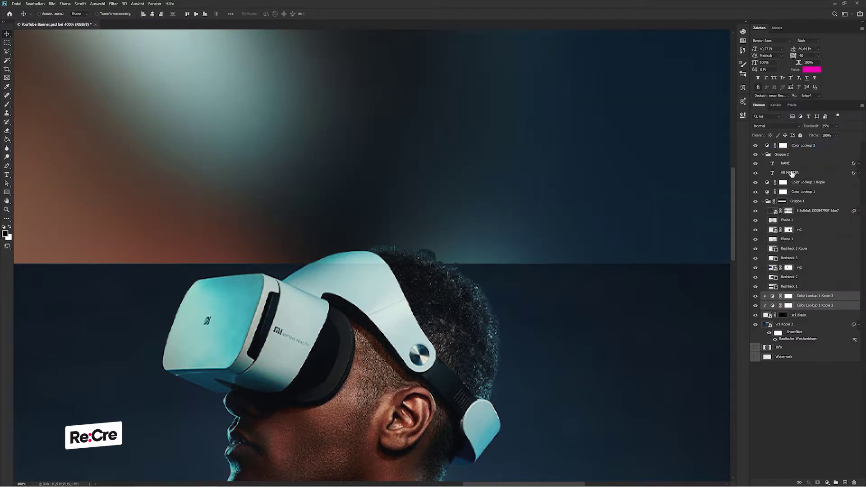
left_click(794, 415)
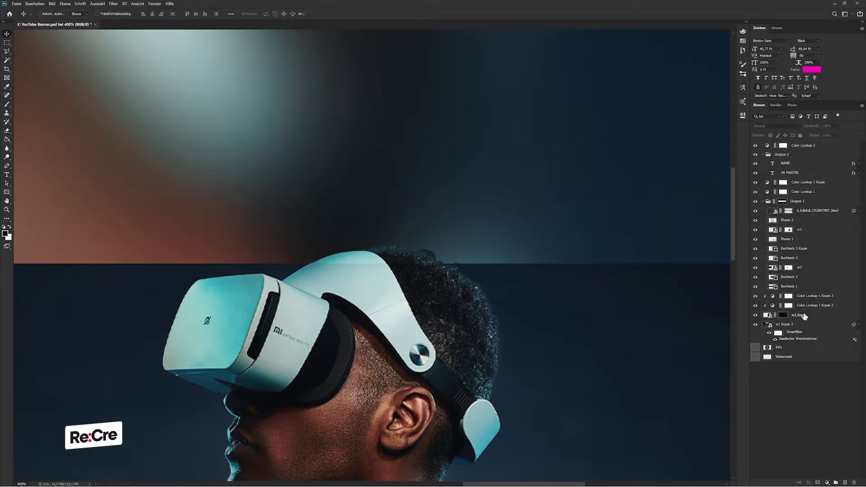
- Duplicate Ebene 2, move the copy into the lower portrait stack and clip it
left_click(796, 219)
key("ctrl+j")
left_click_drag(796, 220, 806, 300)
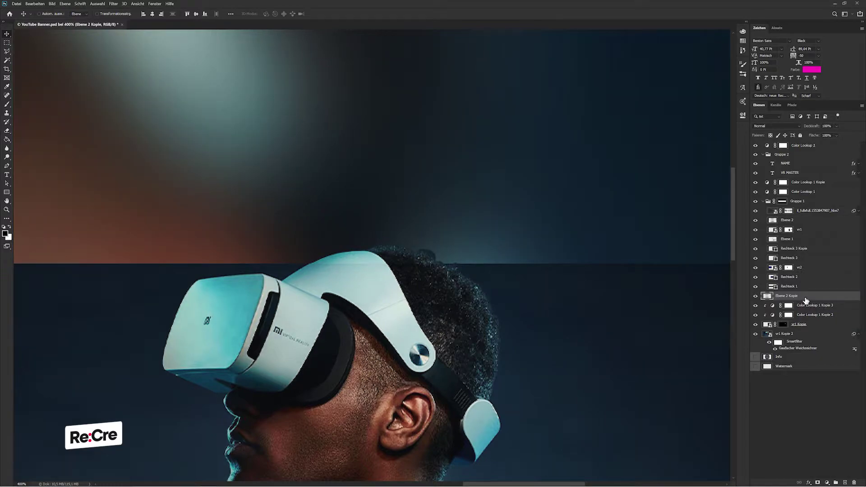
right_click(805, 299)
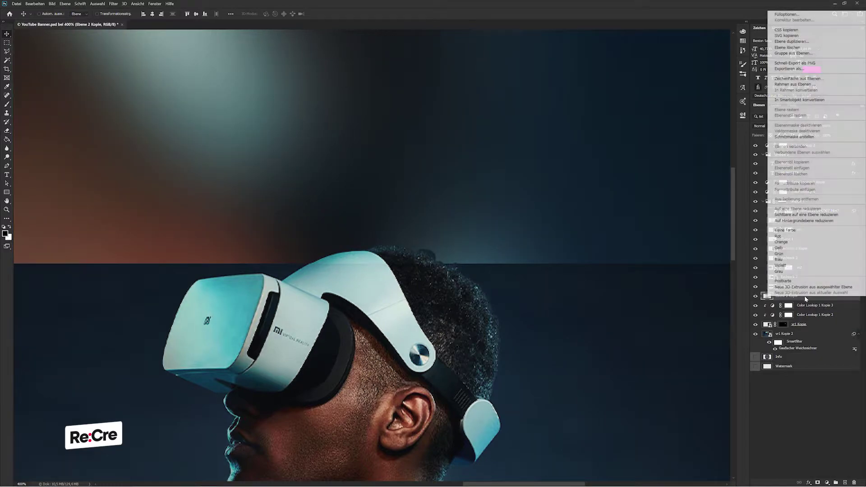
left_click(795, 136)
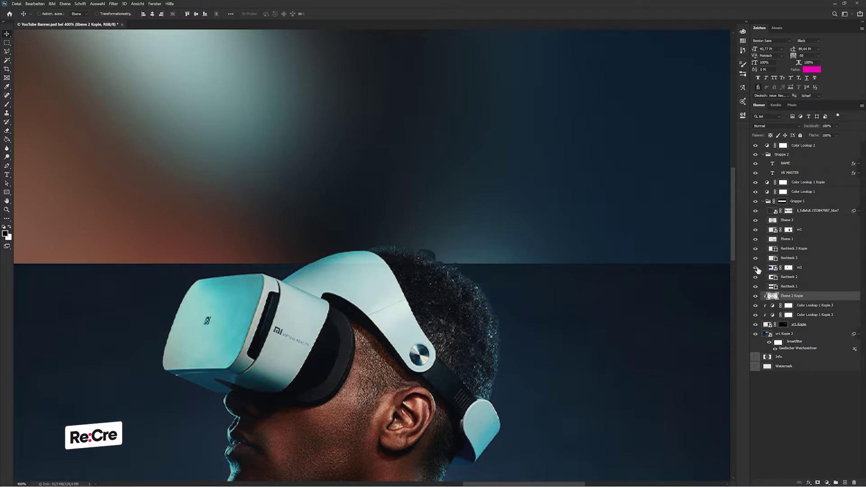
- Place a copy of the 20% il_fullsfull overlay below Rechteck 1 and clip it
left_click(755, 210)
left_click(755, 211)
left_click(756, 211)
left_click(814, 212)
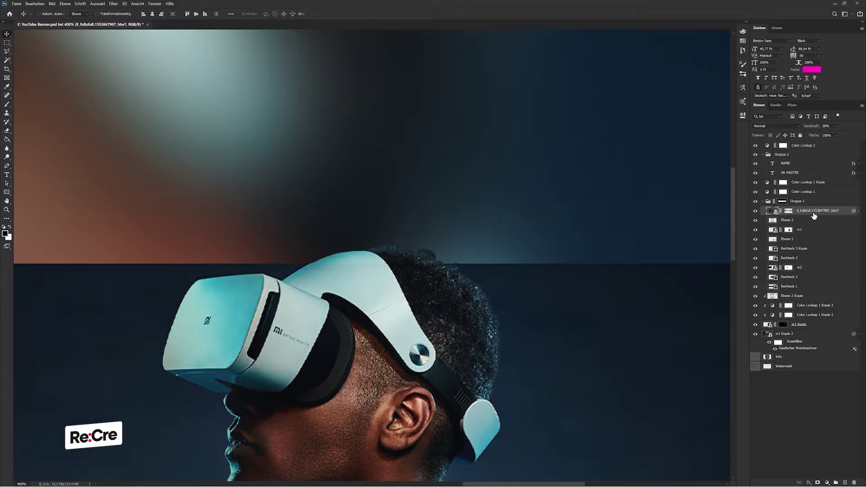
left_click_drag(814, 215, 807, 297)
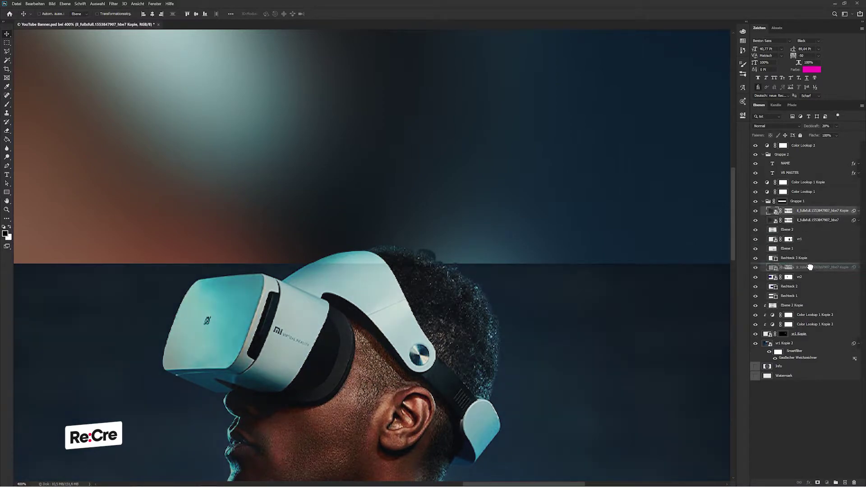
right_click(803, 298)
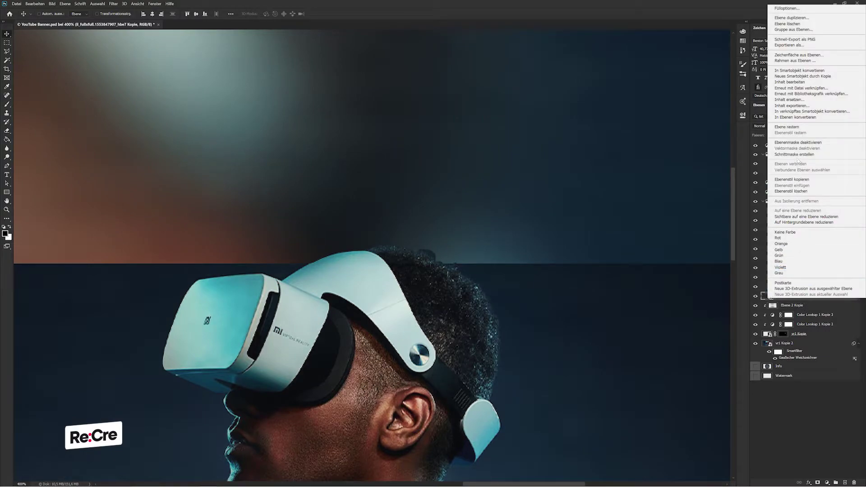
left_click(797, 155)
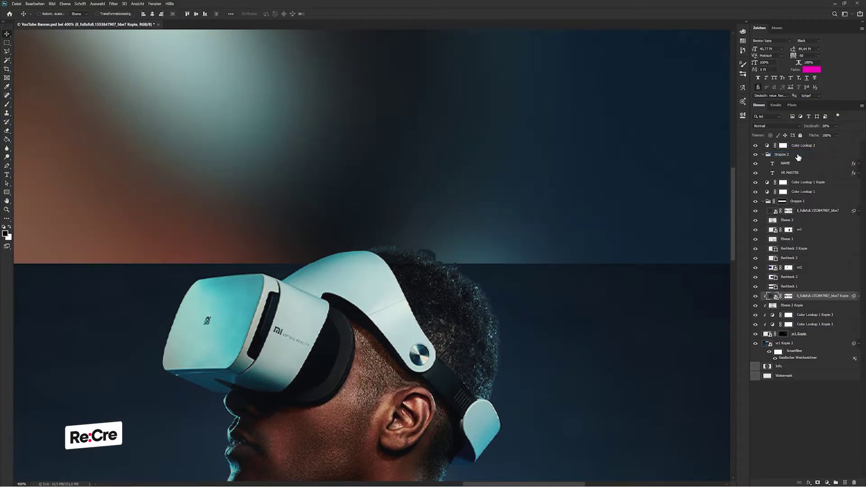
left_click(798, 213)
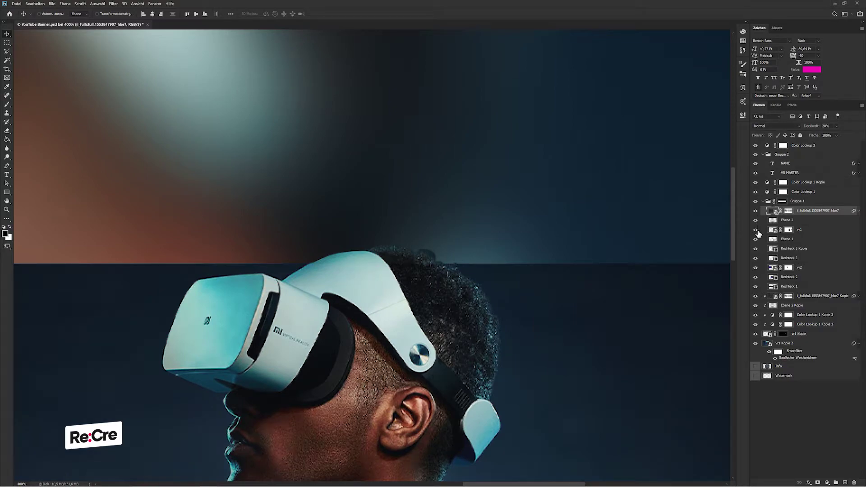
- Paint on the vr1 layer mask with a small brush to restore the headset's top edge
left_click(756, 230)
left_click(785, 230)
key("b")
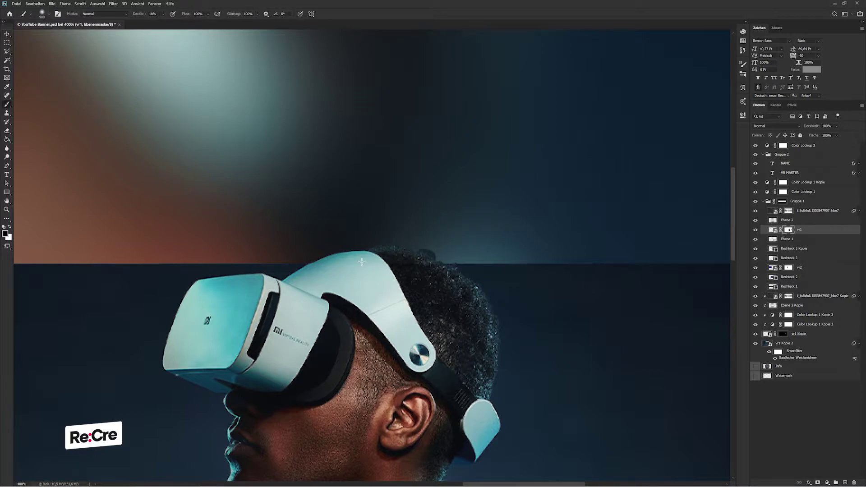
key("bracketleft")
key("bracketleft")
key("bracketleft")
key("x")
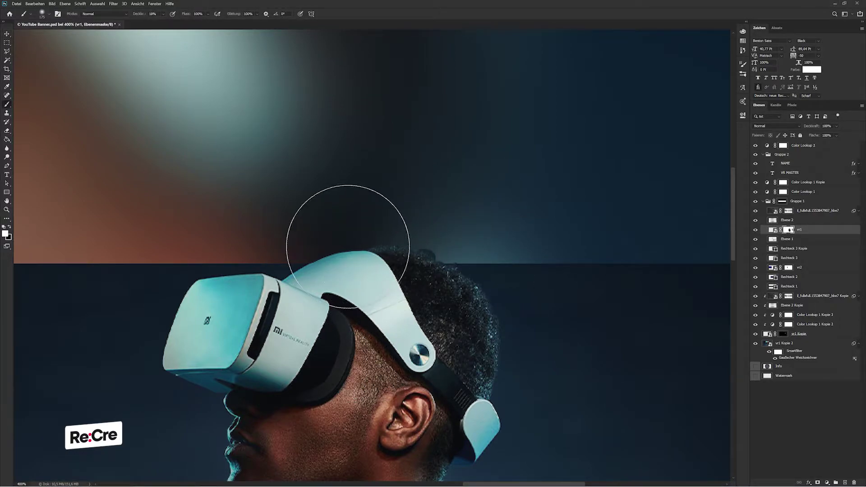
key("x")
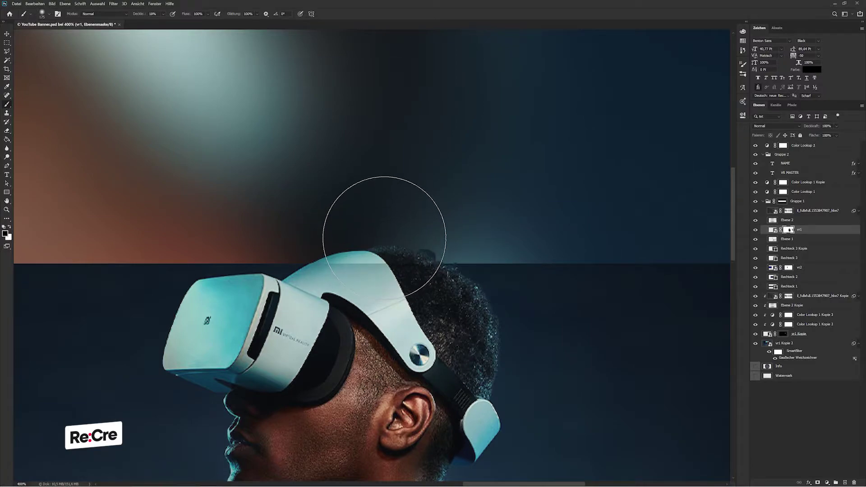
left_click(384, 240)
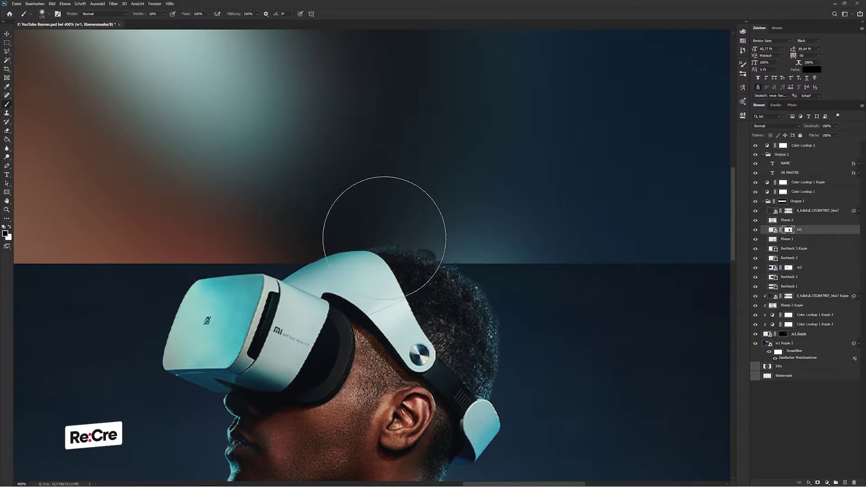
key("v")
left_click(799, 240)
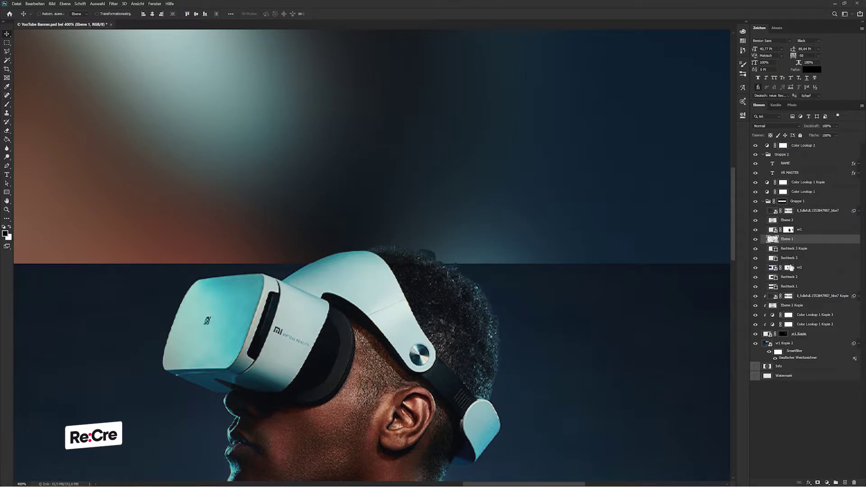
left_click(801, 231)
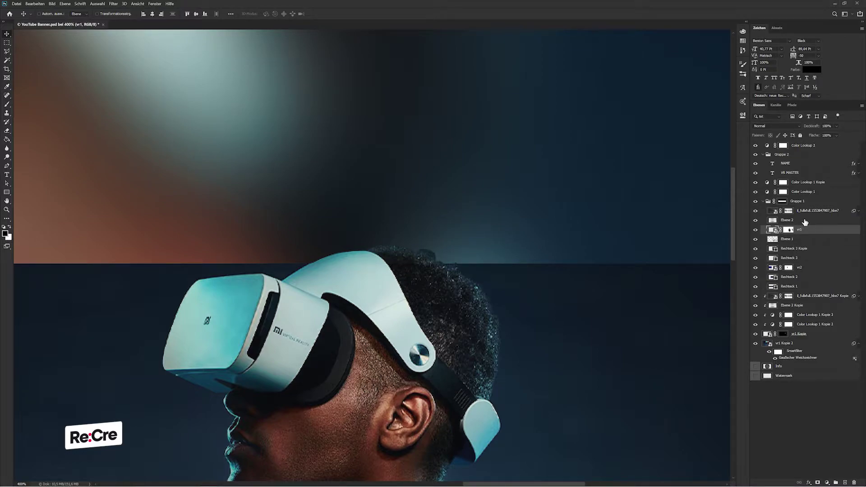
- Collapse Gruppe 1 and delete the two Color Lookup 1 copies
left_click(762, 201)
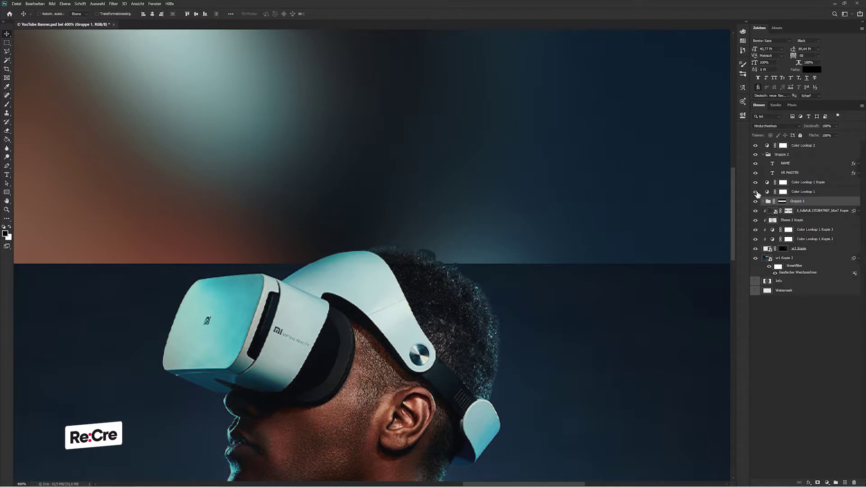
left_click(756, 192)
left_click(755, 230)
left_click(776, 240)
left_click(775, 229, "shift")
key("Delete")
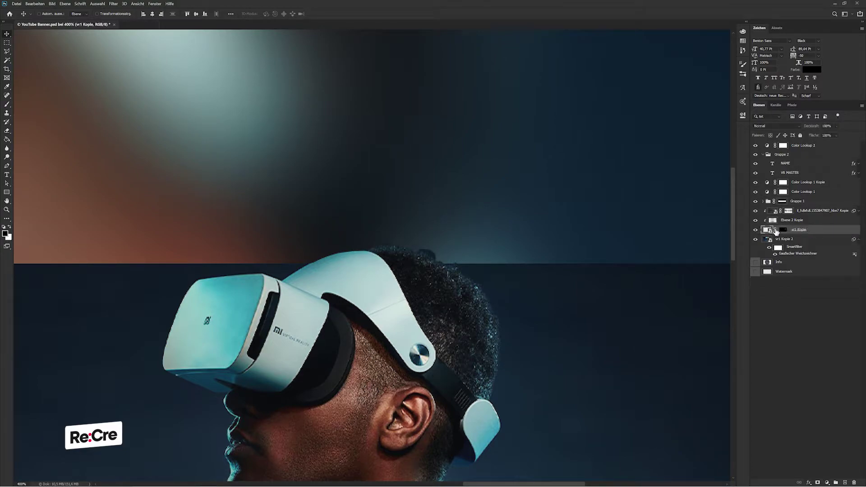
- Brush the vr1 Kopie mask with a small brush to blend away the dark hairline bump
left_click(781, 230)
key("ctrl+plus")
key("ctrl+plus")
key("b")
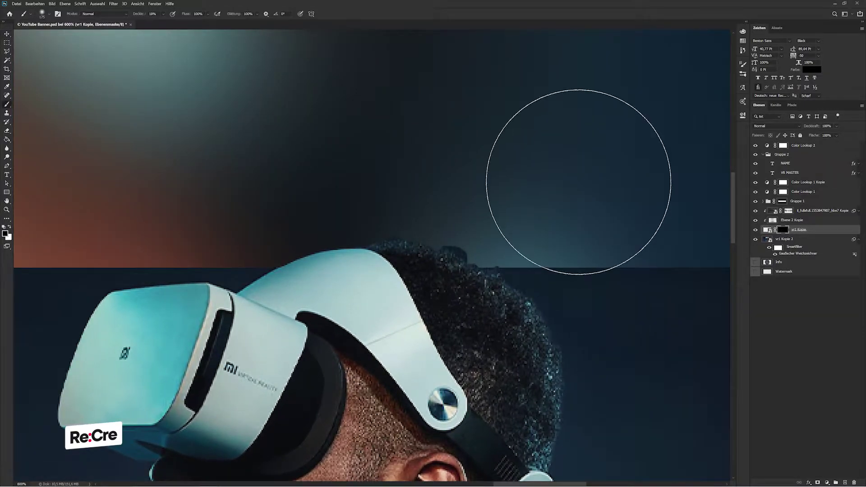
key("bracketleft")
key("bracketleft")
key("bracketleft")
key("bracketleft")
key("bracketleft")
key("bracketleft")
key("bracketleft")
key("bracketleft")
key("bracketleft")
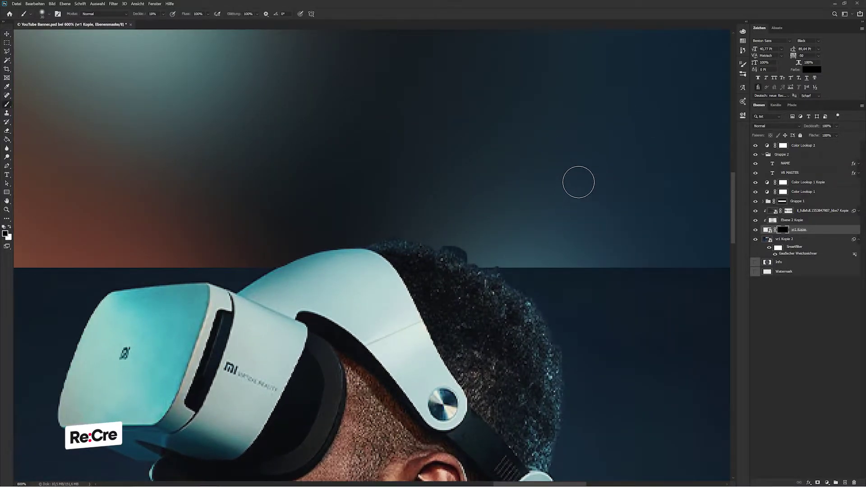
key("bracketleft")
left_click_drag(446, 242, 462, 237)
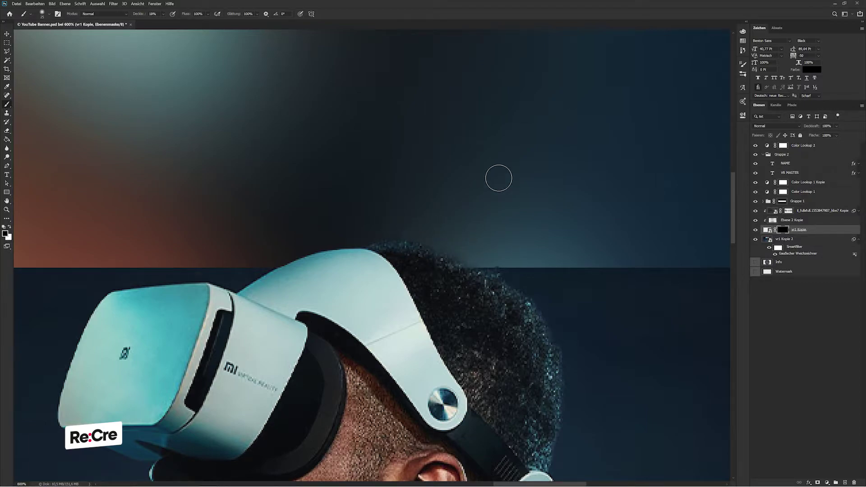
- Fit the banner on screen, deselect vr1 Kopie, and view it at 100%
key("v")
key("ctrl+0")
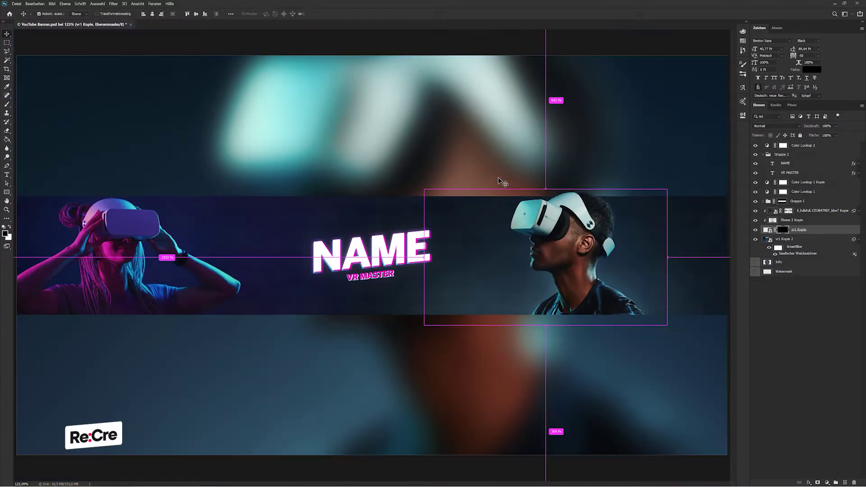
left_click(791, 329)
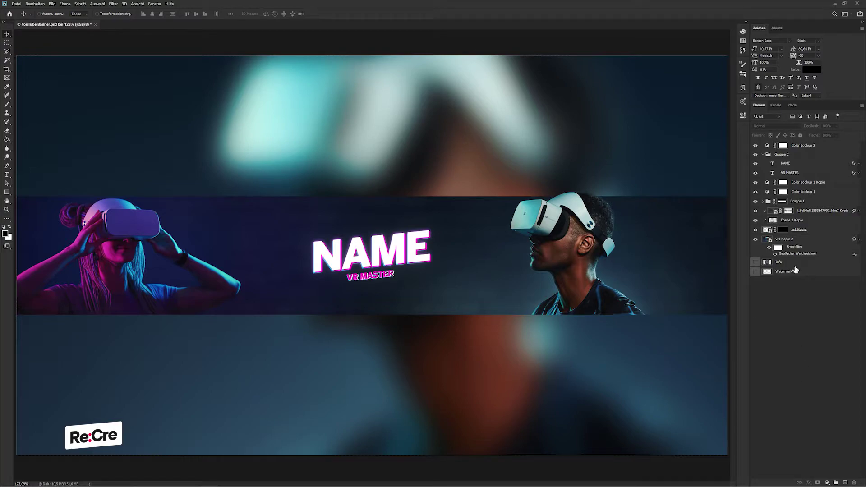
key("ctrl+1")
- Put Color Lookup 2 into a new group named CC
left_click(784, 145)
key("ctrl+g")
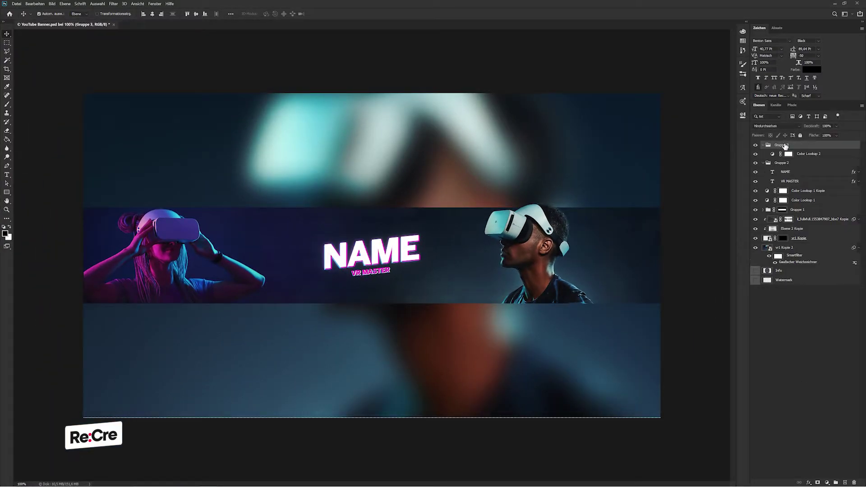
double_click(781, 145)
type("CC")
key("Return")
- Delete Color Lookup 2's layer mask and rename the layer CC
right_click(788, 155)
left_click(799, 167)
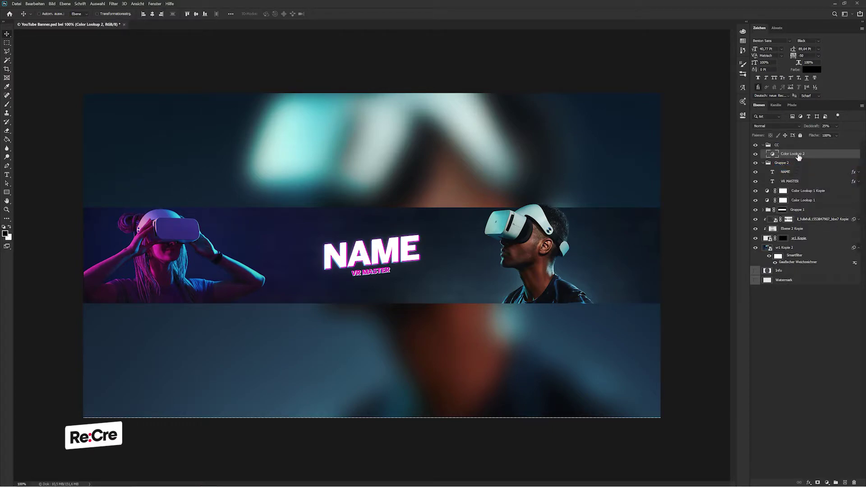
double_click(799, 155)
type("CC")
key("Return")
- Give the CC group a blue label and collapse it
left_click(790, 146)
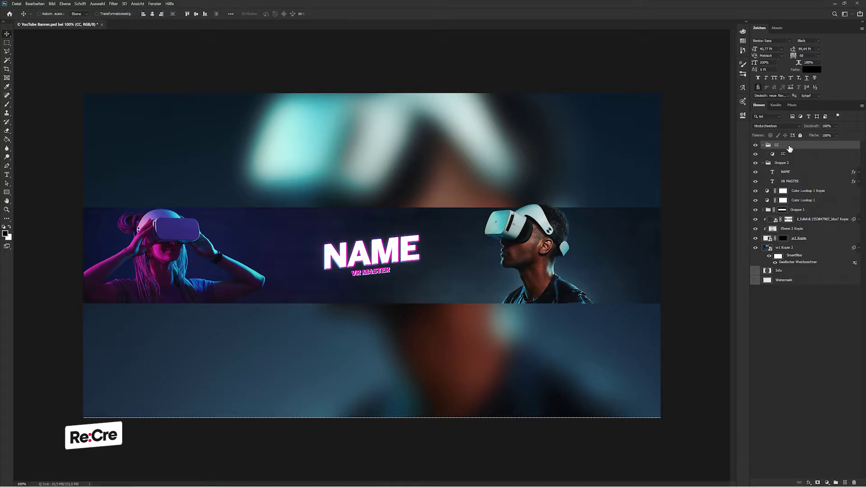
right_click(789, 146)
left_click(794, 405)
left_click(763, 145)
- Darken the vr1 Kopie 2 background with Hue/Saturation Lightness -54
left_click(799, 241)
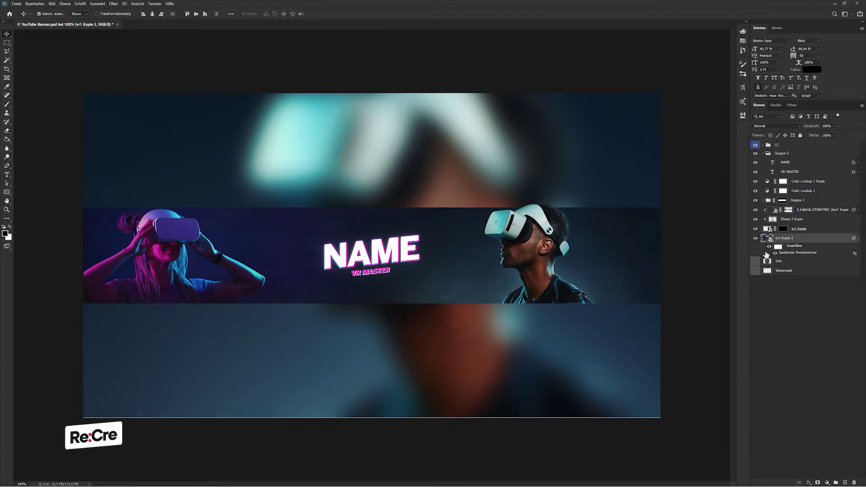
key("ctrl+u")
left_click_drag(410, 195, 394, 199)
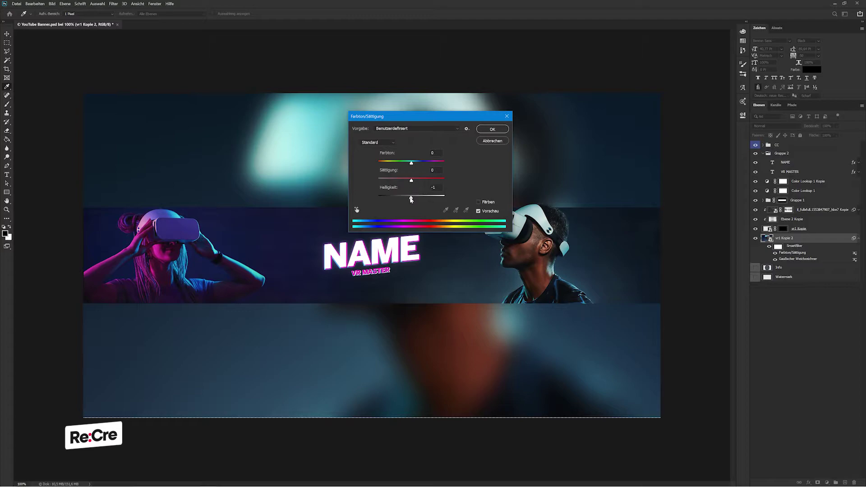
left_click(492, 129)
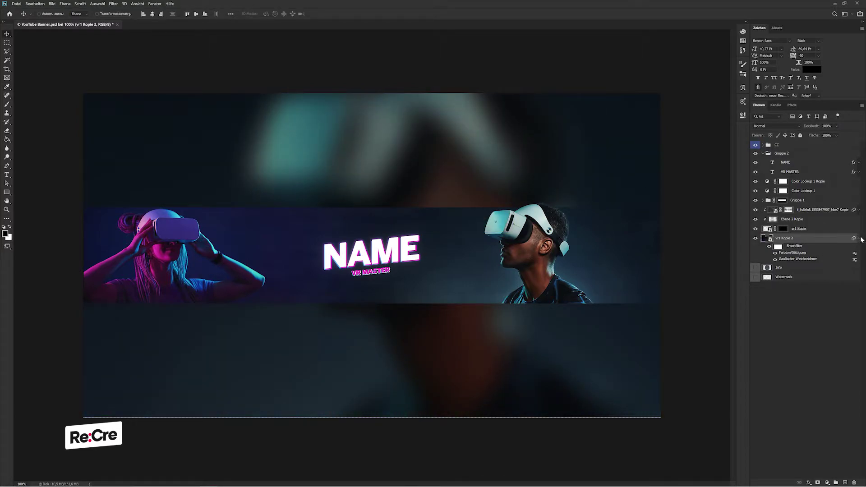
- Group the four background layers from il_fullxfull down
left_click(859, 238)
left_click(816, 209, "shift")
key("ctrl+g")
- Name the new background group BG
double_click(782, 210)
type("BG")
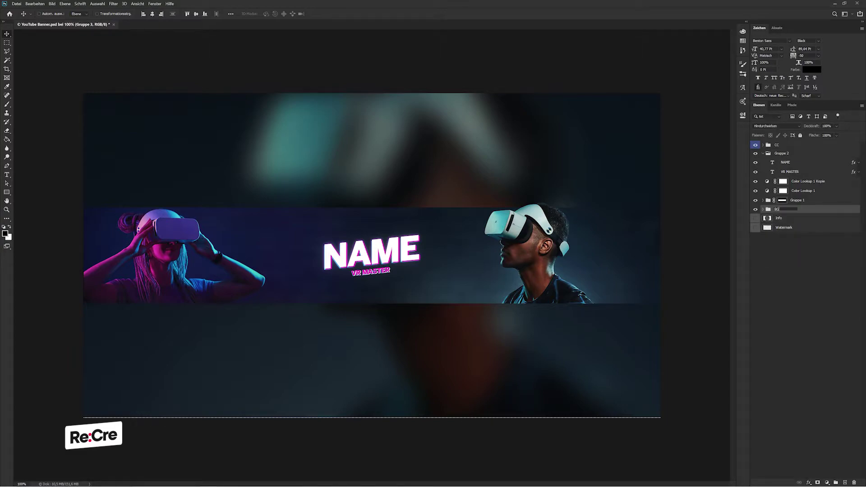
key("Return")
left_click(796, 190)
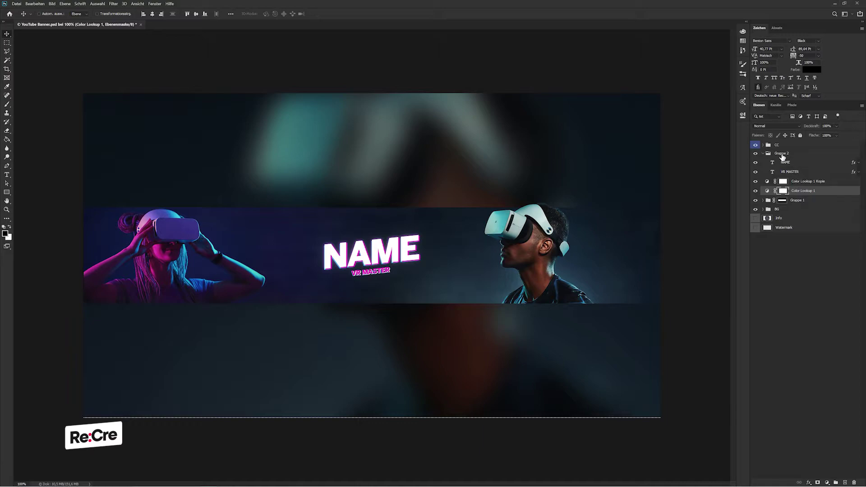
- Rename Gruppe 2 to Text and its layers to Your Name and Your Slogan
double_click(782, 154)
type("Text")
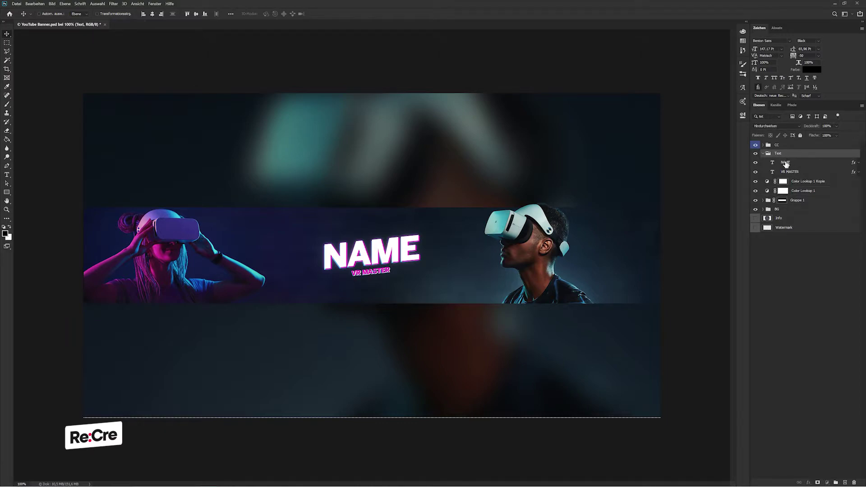
key("Tab")
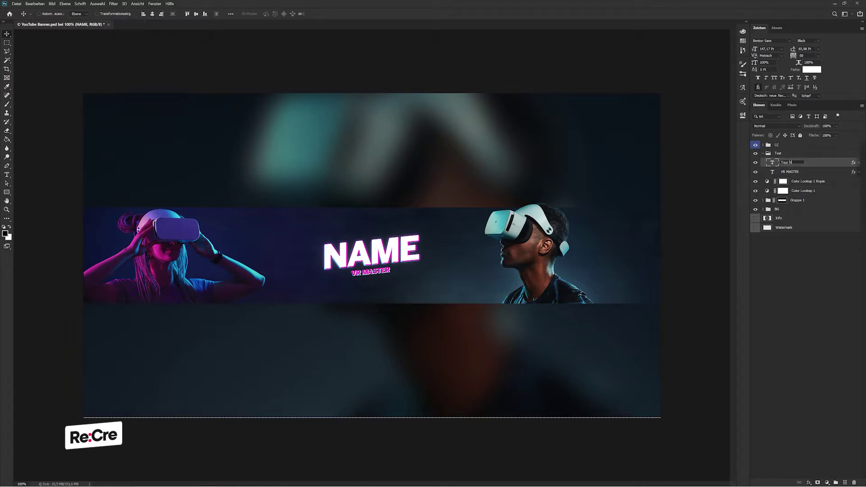
key("Tab")
type("Yo")
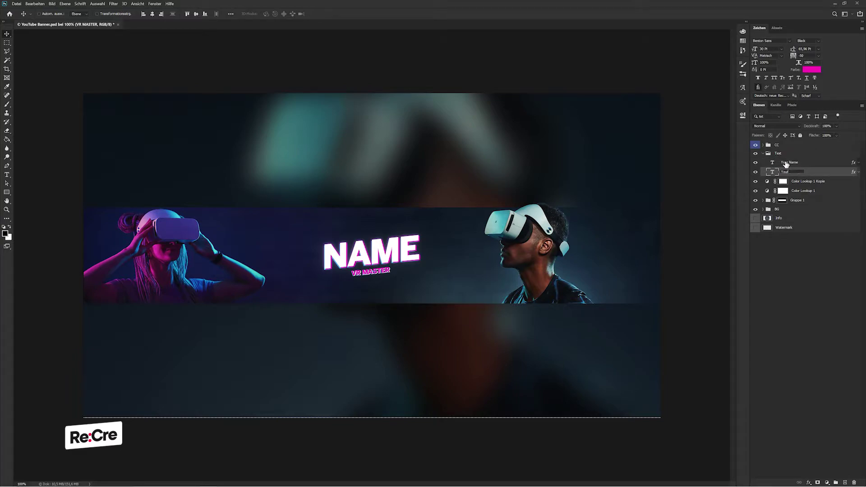
key("Return")
- Give the Text group a green label and collapse it
right_click(774, 155)
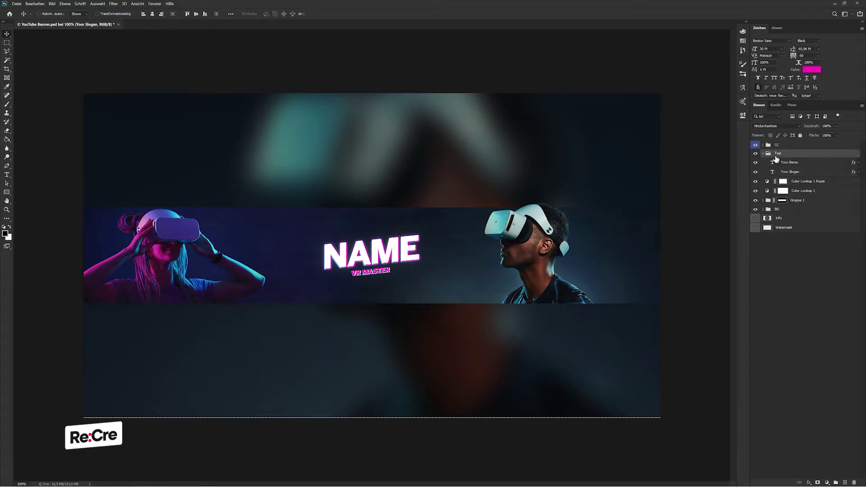
left_click(783, 409)
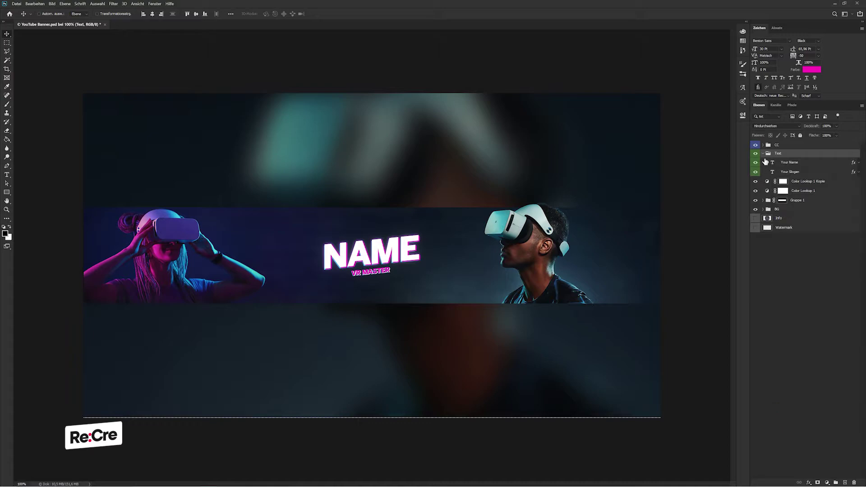
left_click(763, 153)
- Group both Color Lookup layers into a group named CC 2
left_click(831, 162)
key("ctrl+g")
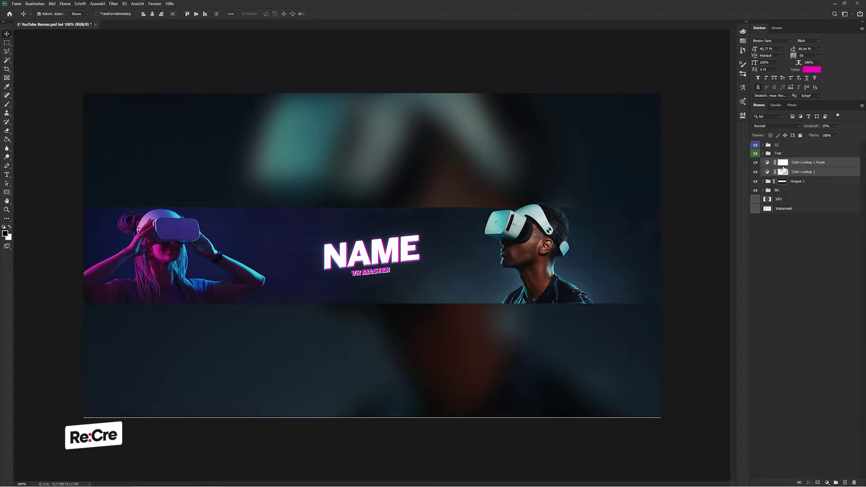
double_click(778, 161)
type("CC 2")
key("Return")
- Label the CC 2 group blue and rename its lookups CC 1 and CC 2
right_click(772, 163)
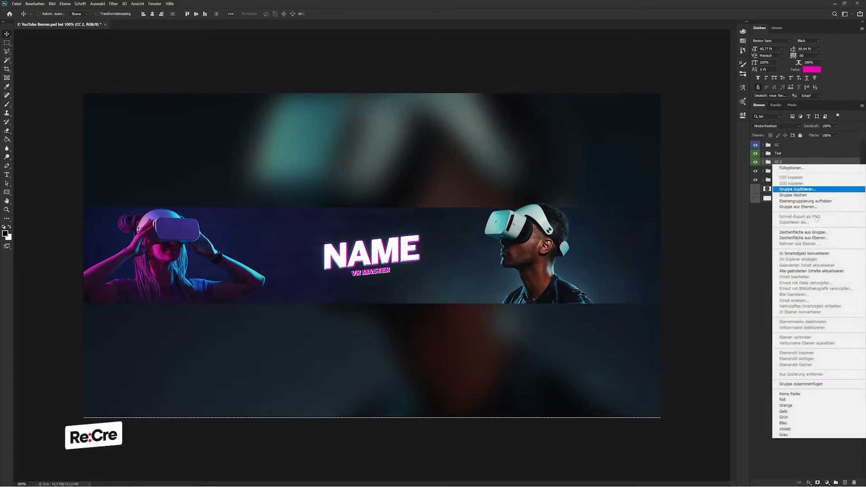
left_click(783, 423)
left_click(762, 161)
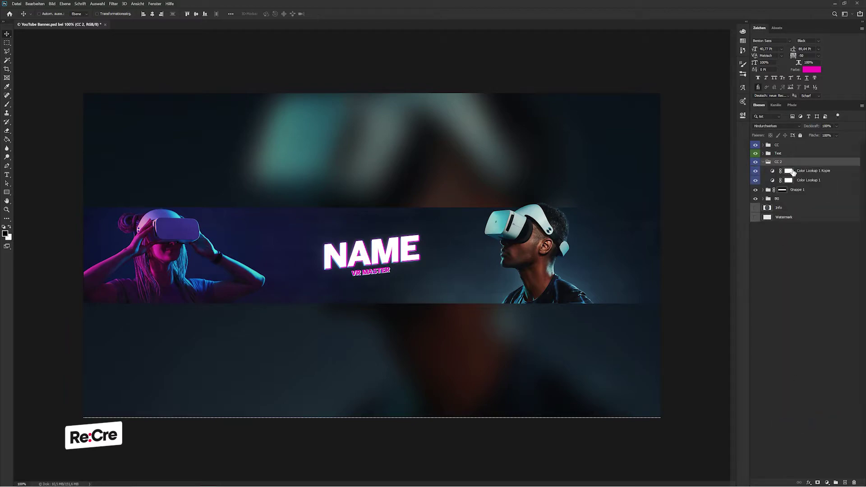
double_click(807, 170)
type("CC 1C")
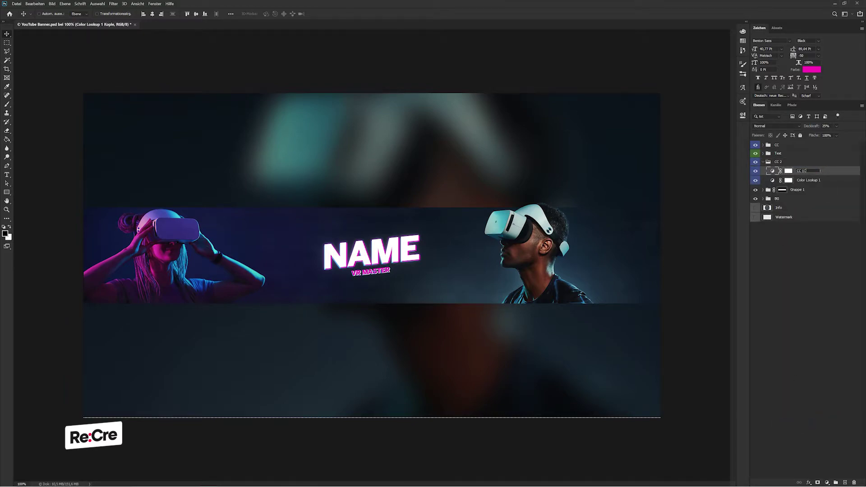
key("Tab")
type("CC 2")
key("Return")
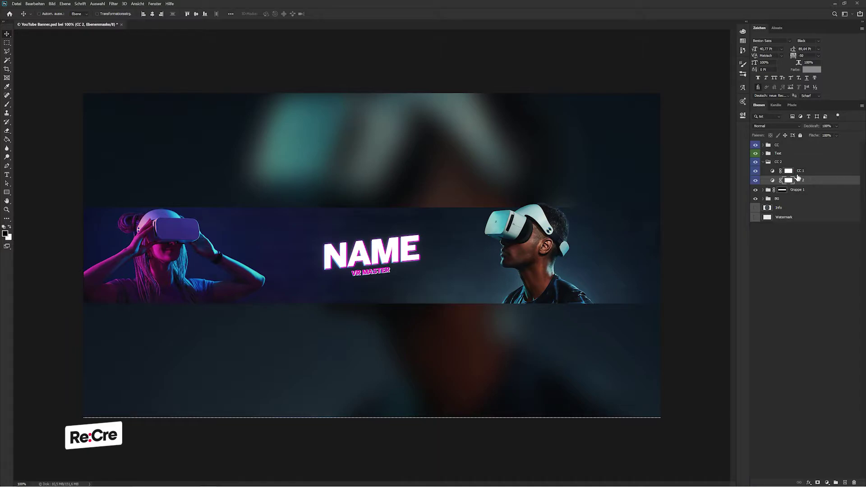
- Delete the layer masks of CC 1 and CC 2, then collapse the group
right_click(789, 171)
left_click(791, 185)
right_click(789, 180)
left_click(767, 193)
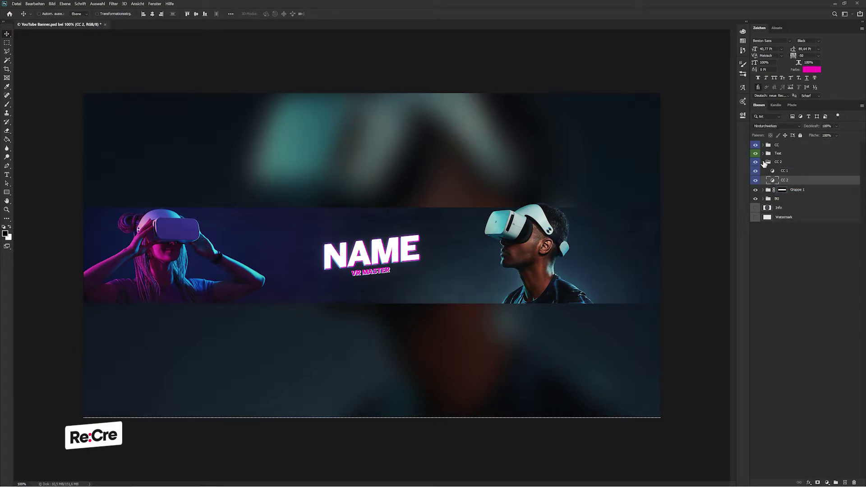
left_click(767, 162)
- Rename Gruppe 1 to Banner and give it a red label
left_click(798, 171)
left_click(799, 171)
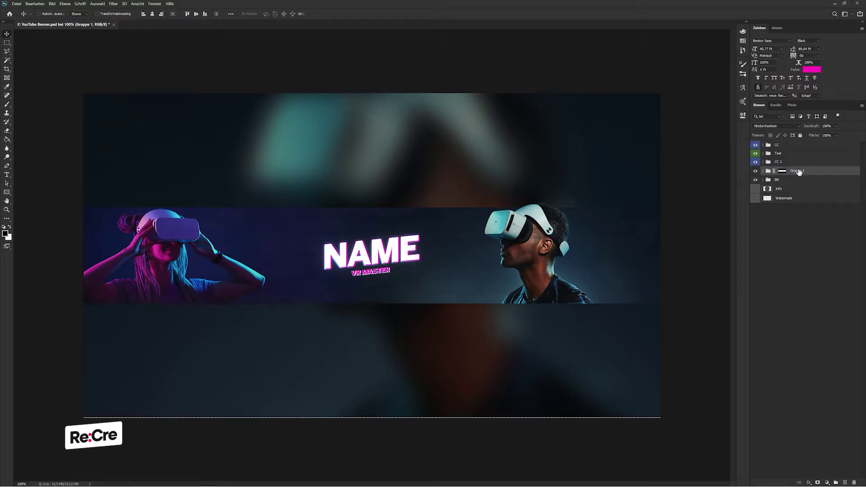
double_click(797, 171)
type("ner")
key("Return")
right_click(772, 170)
left_click(783, 404)
- Rename the Banner texture layer Texture and move the Darken layer above it
left_click(763, 171)
double_click(839, 180)
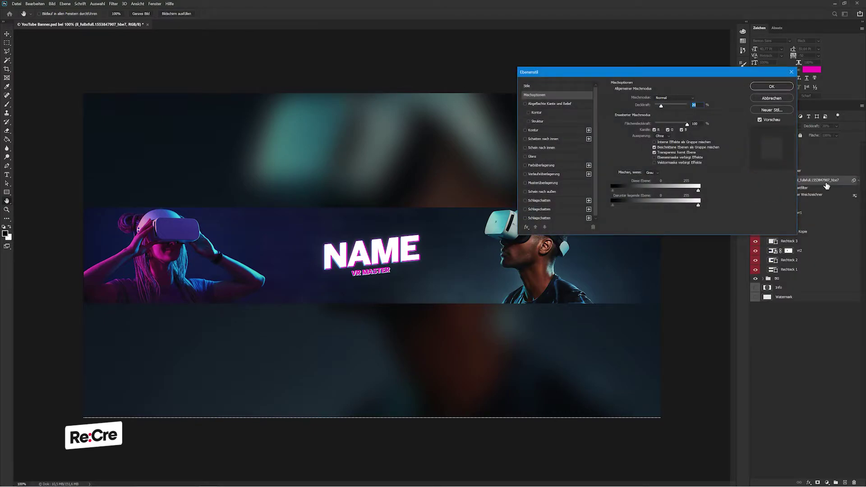
key("Escape")
double_click(807, 179)
type("Textur")
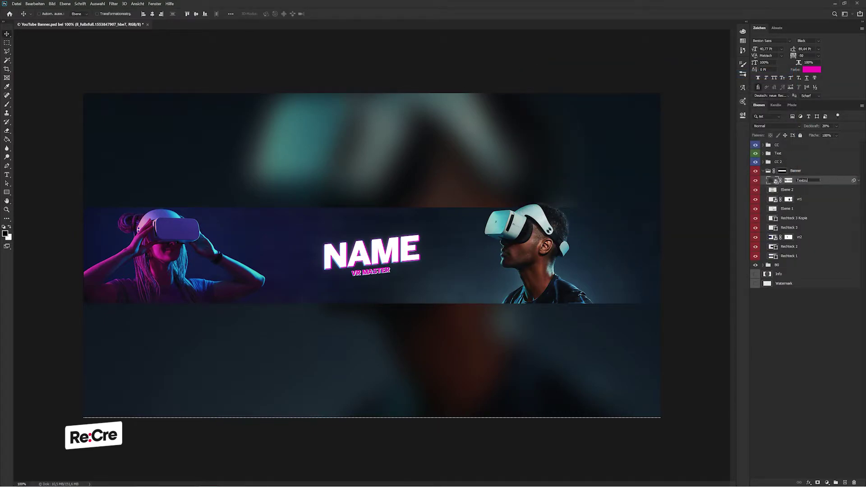
type("e")
key("Tab")
type("Darken")
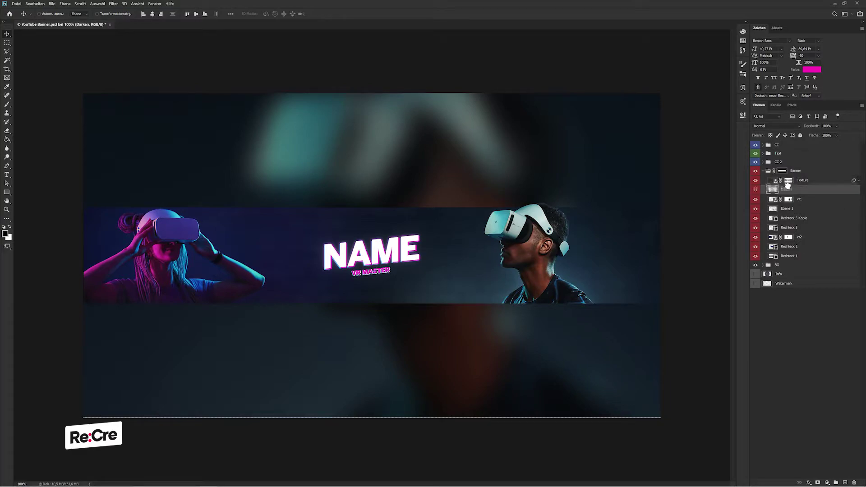
left_click_drag(785, 189, 784, 178)
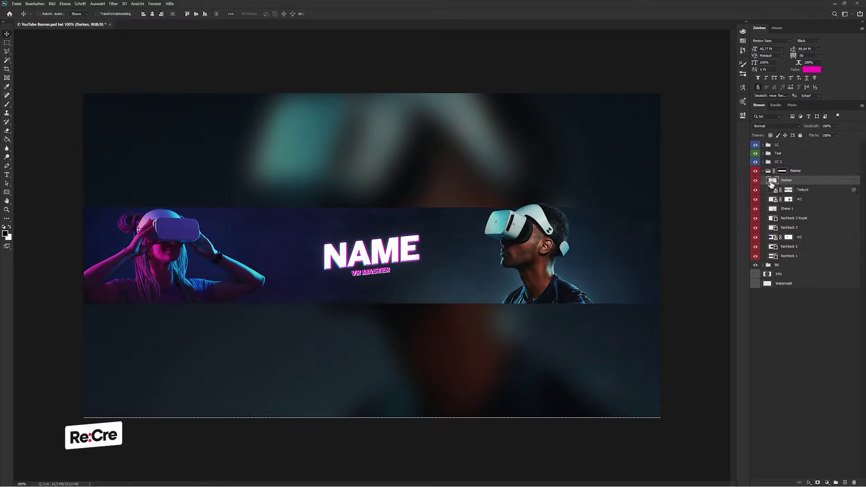
- Rename the next Banner layers Image 1, Correction, BG 1 and BG 2
double_click(799, 199)
type("Image 4")
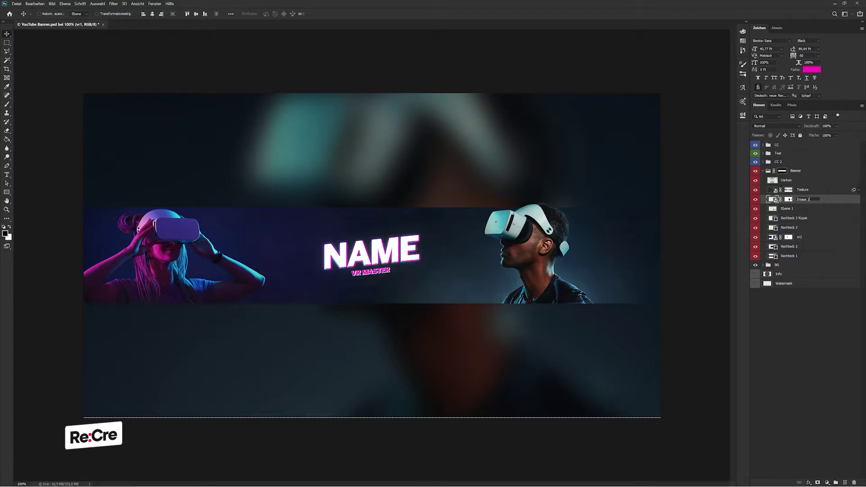
key("Tab")
type("Camera")
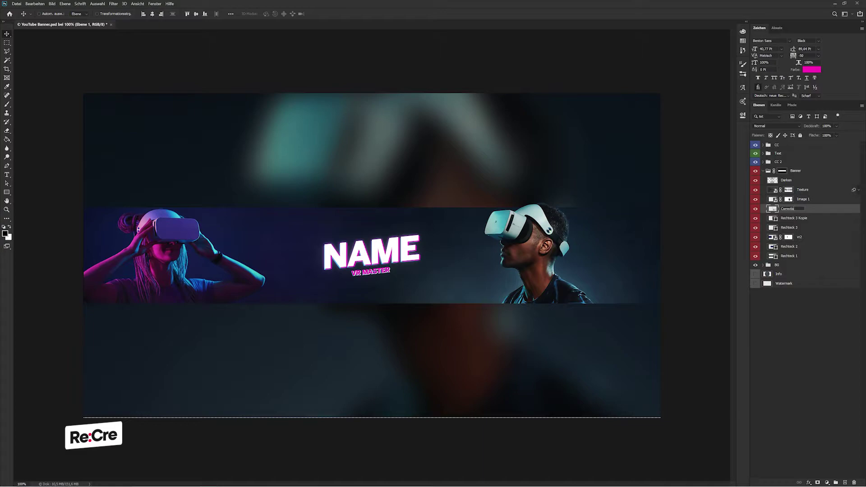
type("n")
key("Tab")
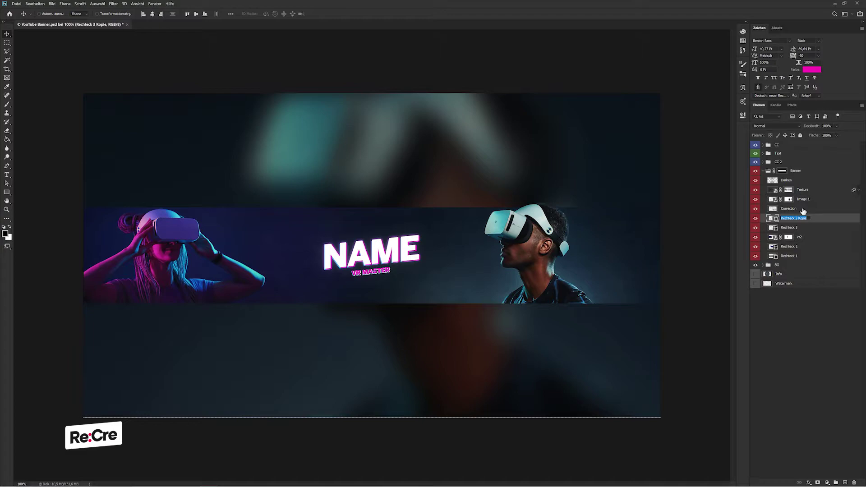
type("BG 1")
key("Tab")
type("B")
key("Tab")
type("Image")
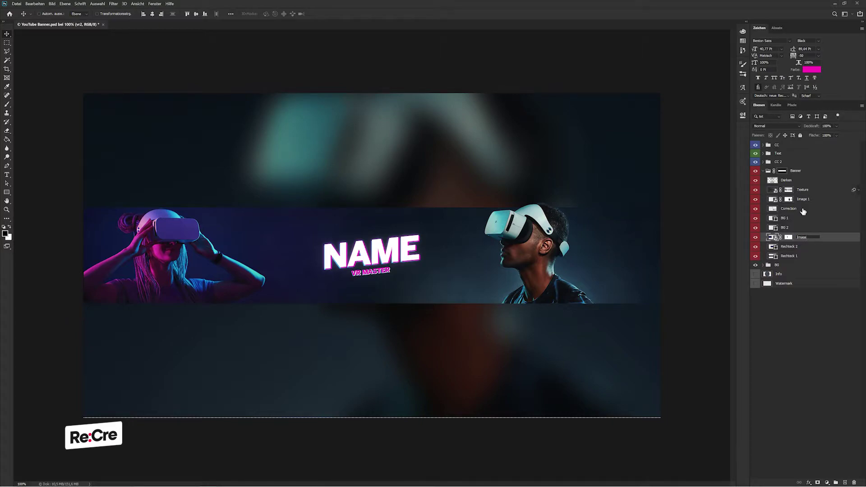
- Name the remaining layers Image 2, BG 3 and BG 4, then collapse Banner
type("2")
key("Tab")
type("BG")
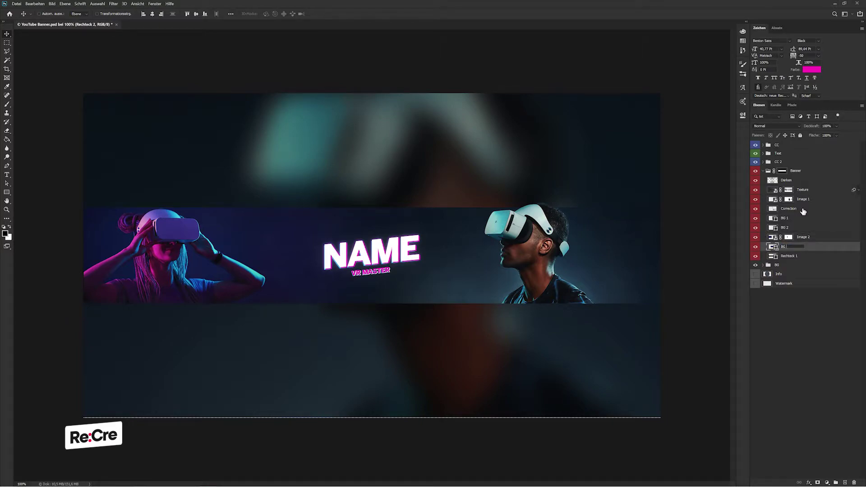
type(" 3")
key("Tab")
type("BG 4")
key("Return")
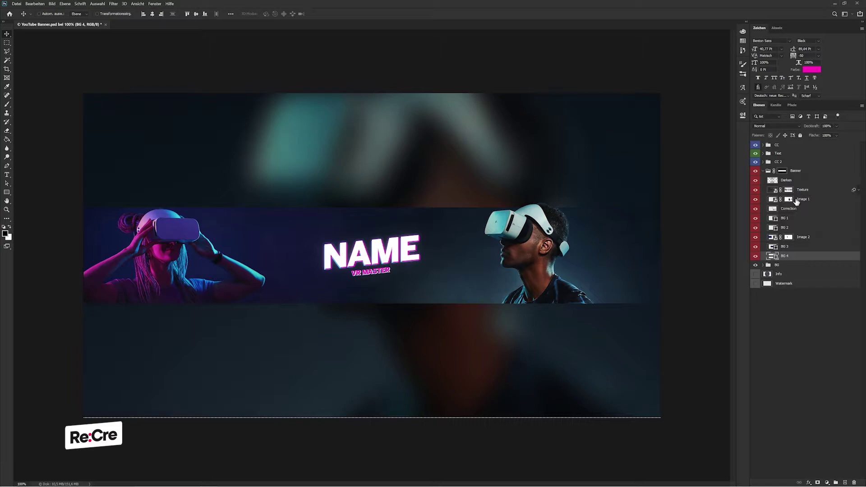
left_click(763, 171)
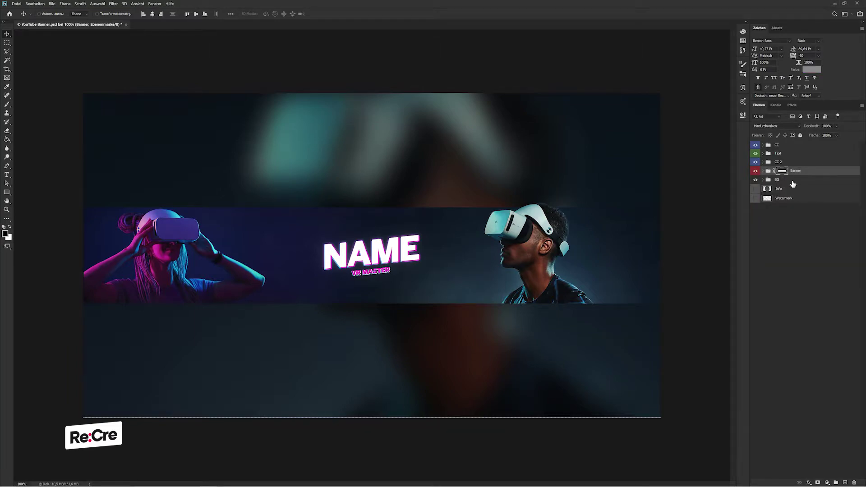
- Rename the BG group's top layer Texture and move it below Darken
right_click(772, 181)
left_click(787, 413)
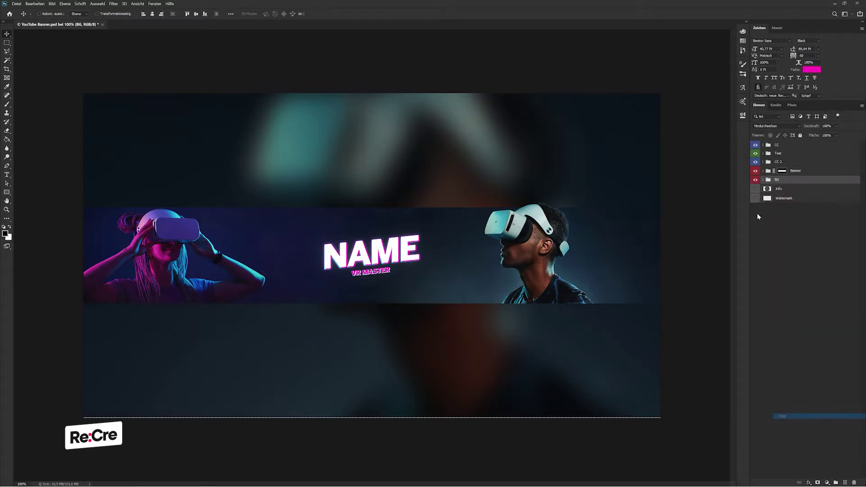
left_click(763, 180)
double_click(825, 188)
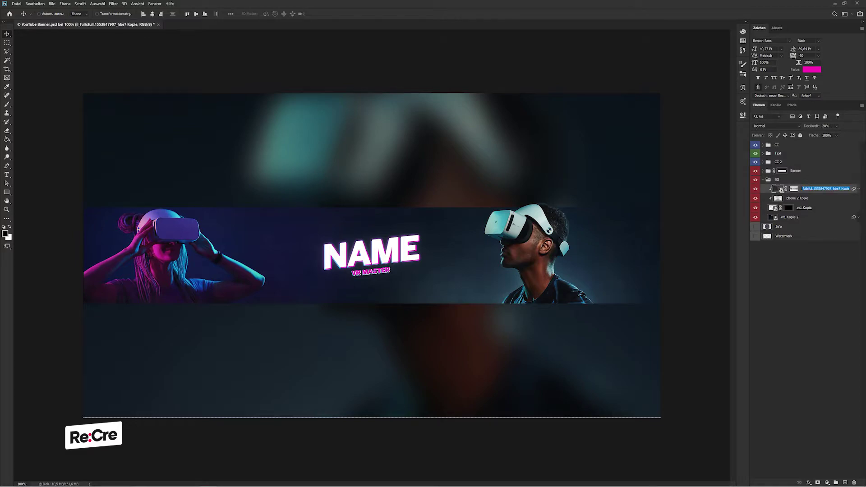
type("text")
type("extur")
key("Tab")
type("Darken")
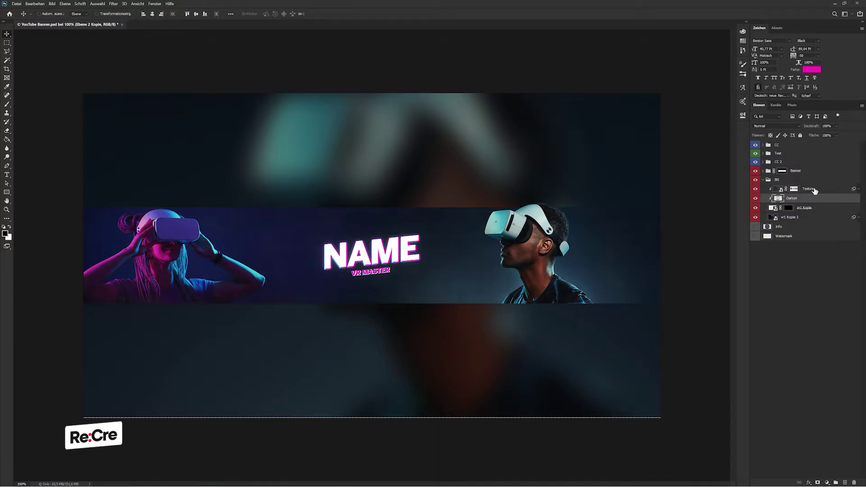
left_click_drag(814, 190, 819, 204)
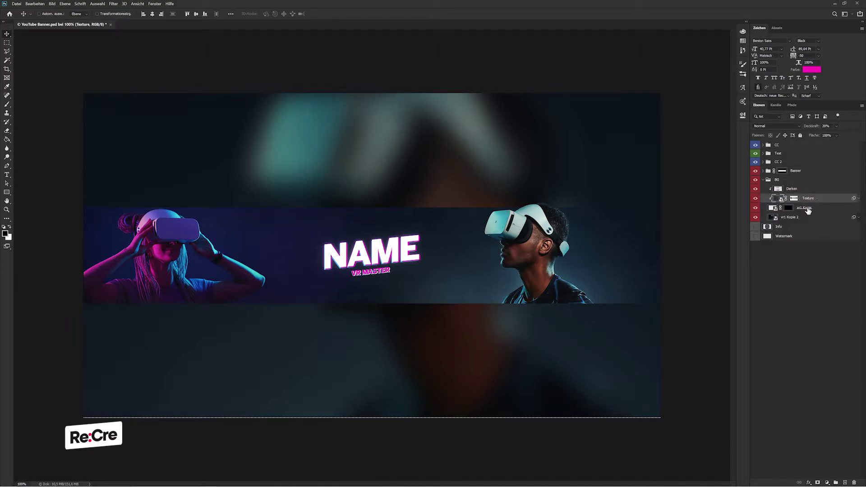
- Rename the vr1 Kopie layer Image 1 and collapse the BG group
double_click(806, 209)
type("Image")
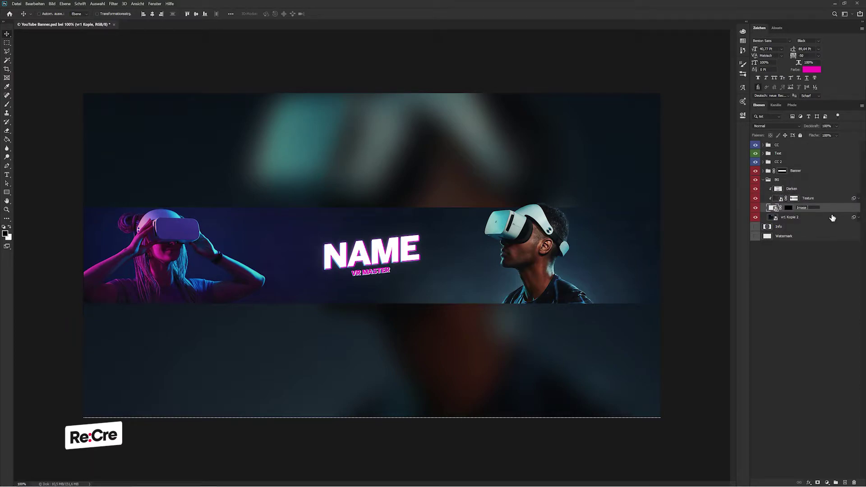
type("1")
key("Tab")
key("Return")
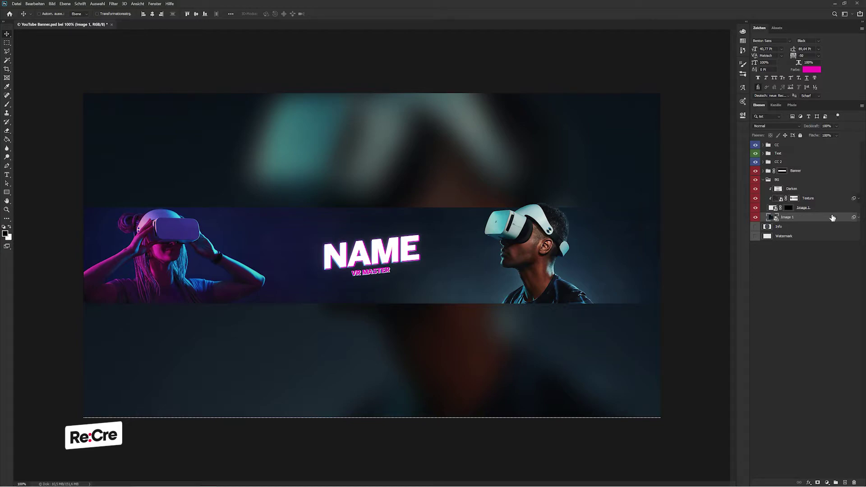
left_click(763, 179)
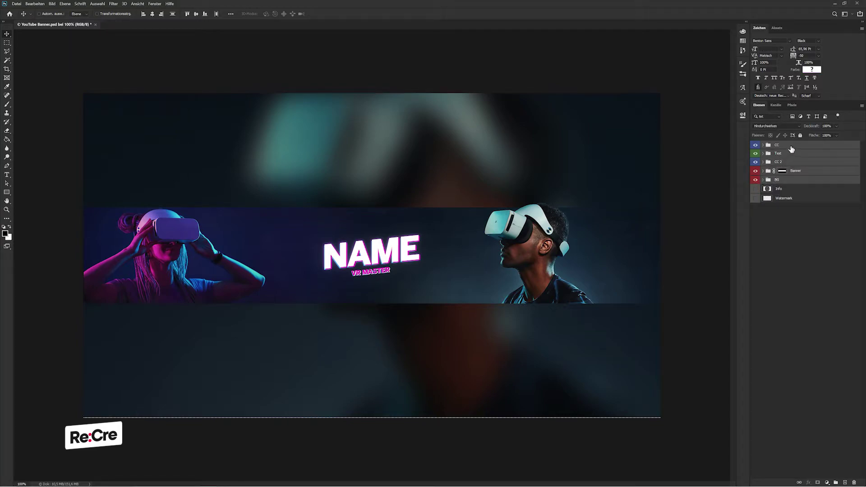
- Show the Info and Watermark layers and zoom in on the Twitch Cover artboard
left_click_drag(755, 146, 755, 155)
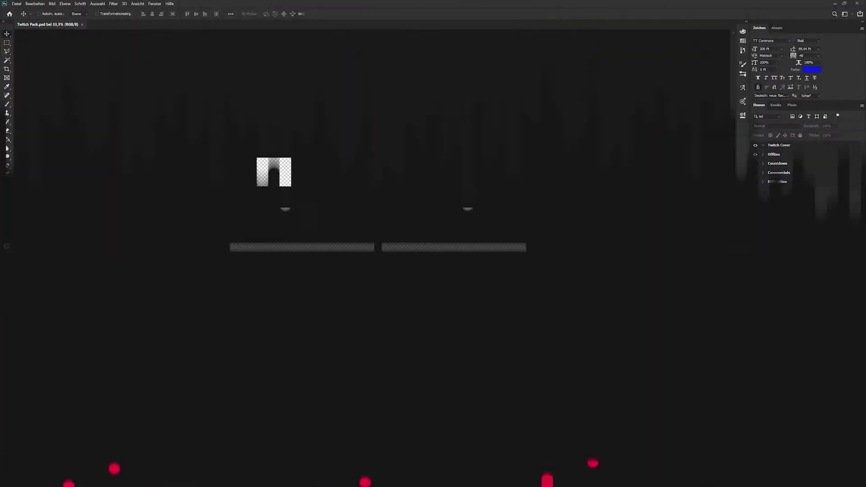
key("ctrl+plus")
key("ctrl+plus")
key("h")
key("ctrl+plus")
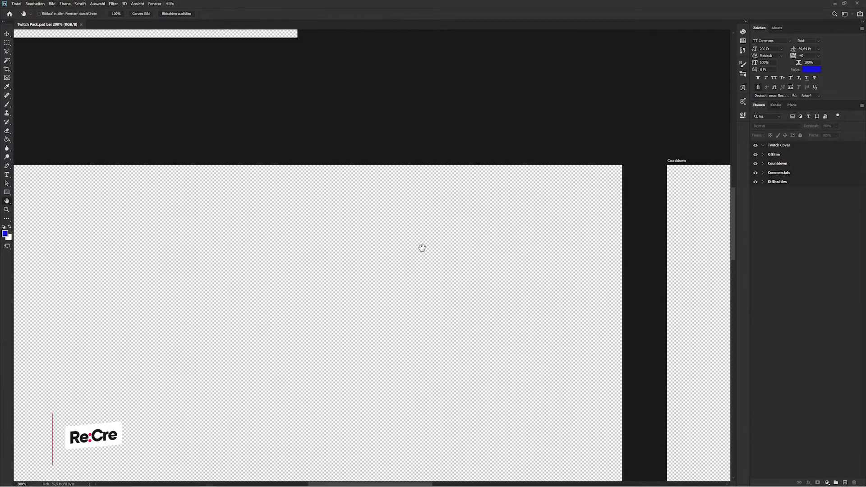
scroll(515, 331, "up", 5)
- Drag the saints6 game scene onto the Twitch Cover artboard
left_click_drag(515, 332, 528, 320)
key("v")
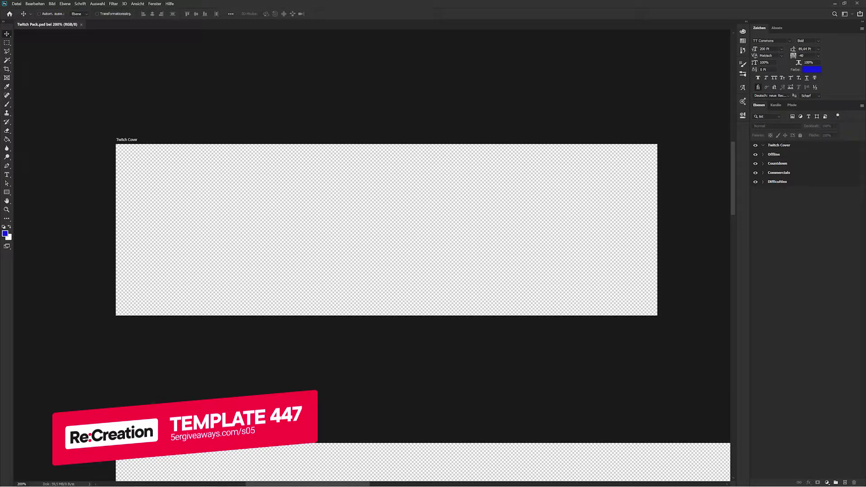
left_click_drag(460, 268, 396, 261)
- Scale the placed game scene down to about 65% to fit the cover
key("Return")
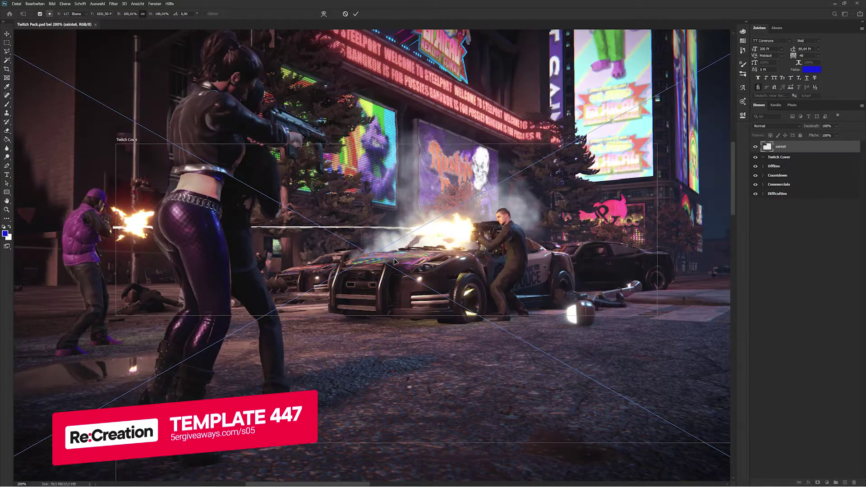
key("ctrl+minus")
key("ctrl+minus")
key("ctrl+minus")
key("ctrl+t")
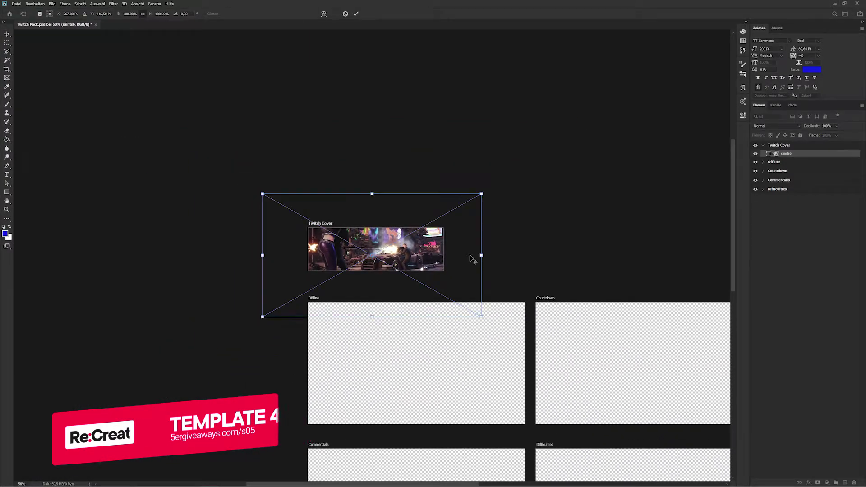
left_click_drag(479, 254, 445, 257)
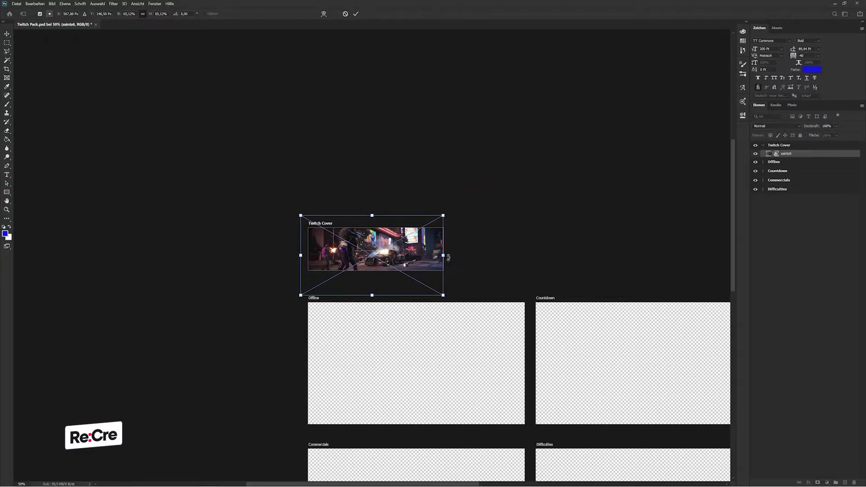
key("Return")
- Position the game scene within the cover and place the purple pattern image
key("ctrl+plus")
key("ctrl+plus")
key("ctrl+plus")
left_click_drag(436, 217, 440, 256)
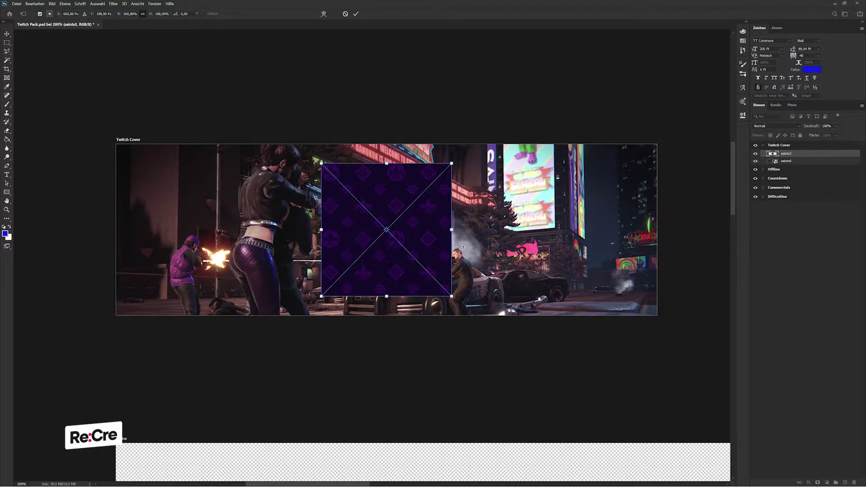
key("Return")
mouse_move(405, 233)
left_mouse_down()
mouse_move(267, 253)
mouse_move(431, 234)
left_mouse_up()
- Center the saints3 pattern on the Offline artboard and duplicate a copy upward
left_click_drag(800, 156, 774, 170)
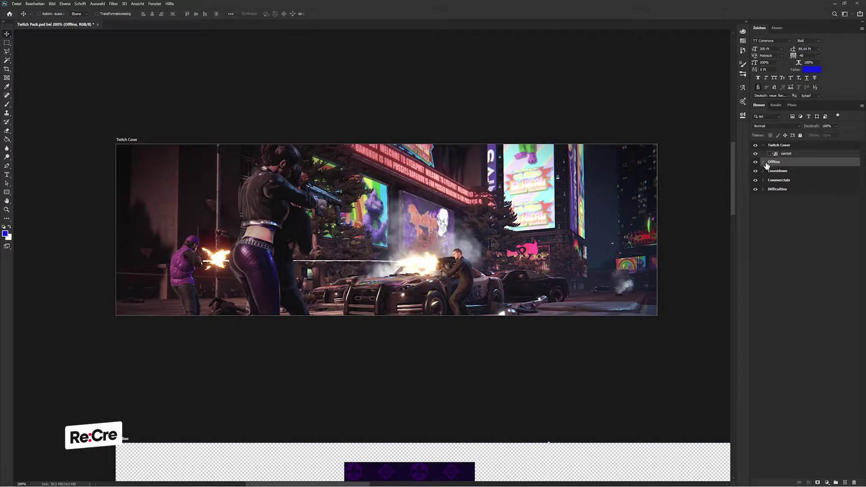
scroll(599, 244, "down", 3)
scroll(595, 226, "down", 4)
scroll(595, 221, "down", 4)
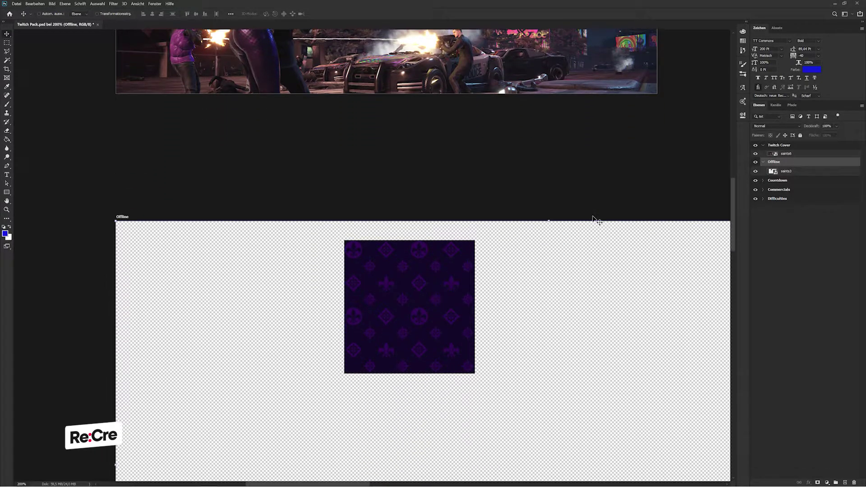
scroll(586, 235, "down", 4)
key("space")
left_click_drag(572, 251, 465, 208)
scroll(463, 206, "down", 3)
scroll(497, 228, "down", 3, "alt")
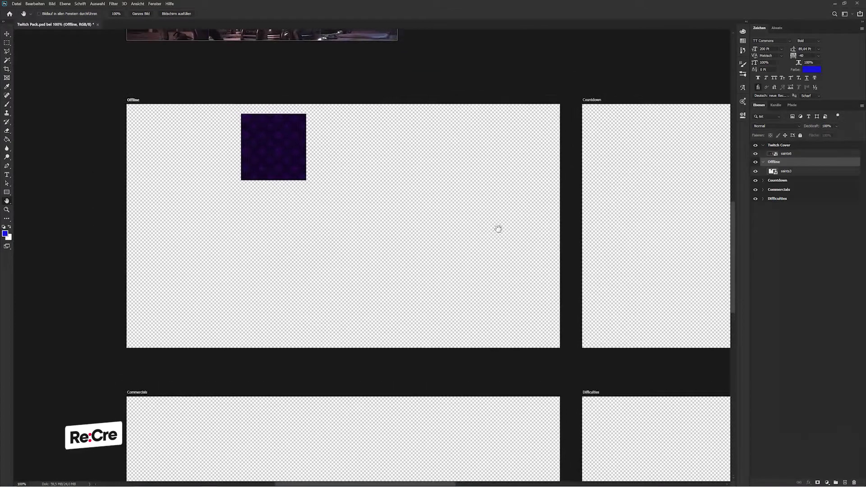
left_click(788, 172)
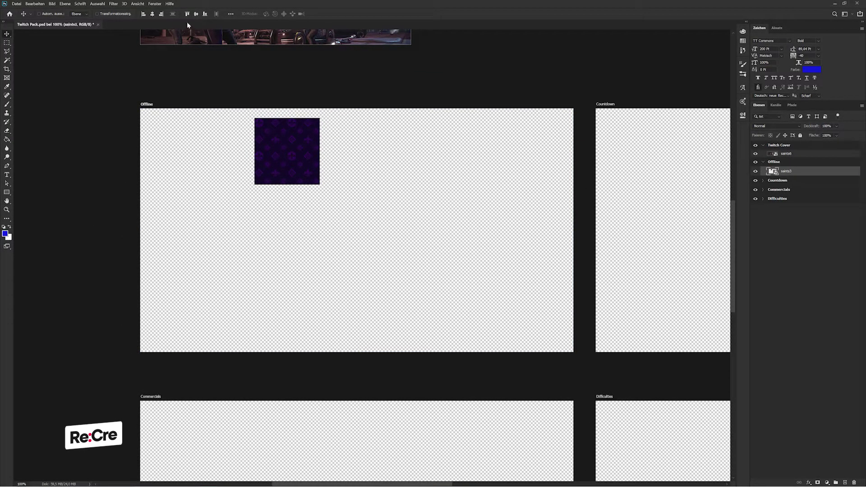
left_click(196, 15)
left_click(152, 14)
left_click_drag(384, 201, 380, 115, "alt")
- Duplicate the three pattern strips and stack the copy below them
left_click(790, 190)
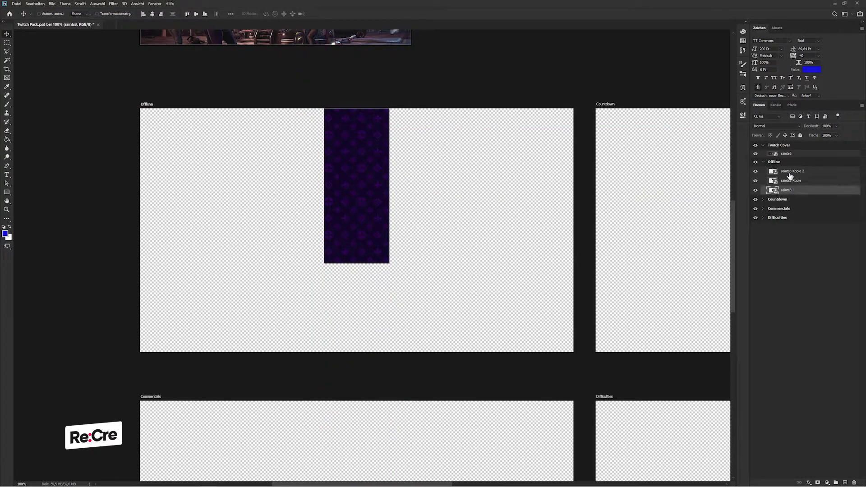
left_click(777, 172, "shift")
left_click_drag(436, 210, 446, 299)
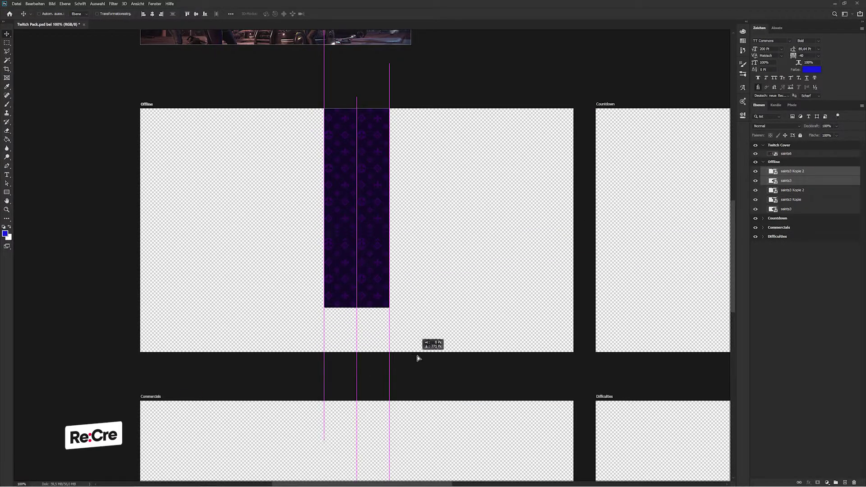
key("ctrl+z")
key("ctrl+z")
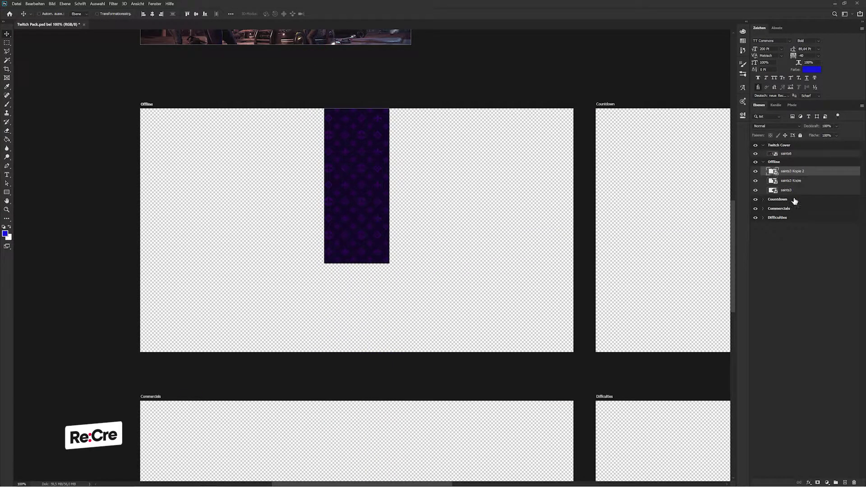
left_click(789, 191, "shift")
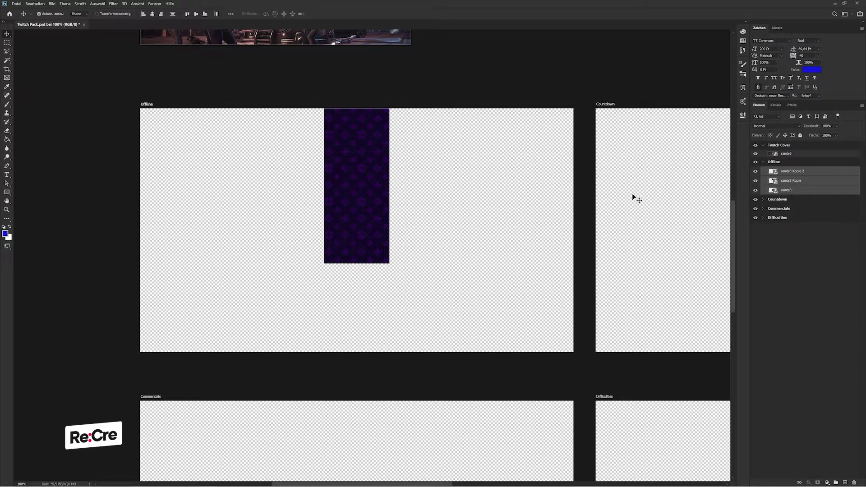
left_click_drag(356, 196, 355, 351)
- Select all five pattern layers and move the strip to the artboard's left edge
left_click(783, 239)
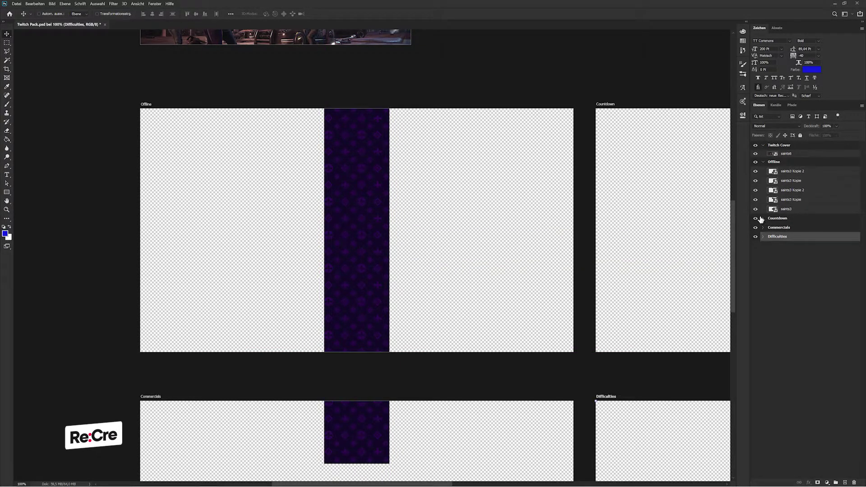
left_click(765, 219)
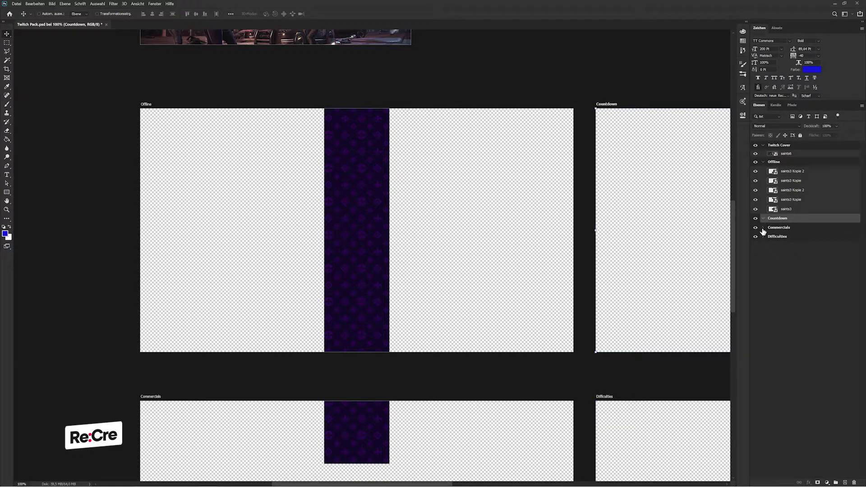
left_click(778, 228)
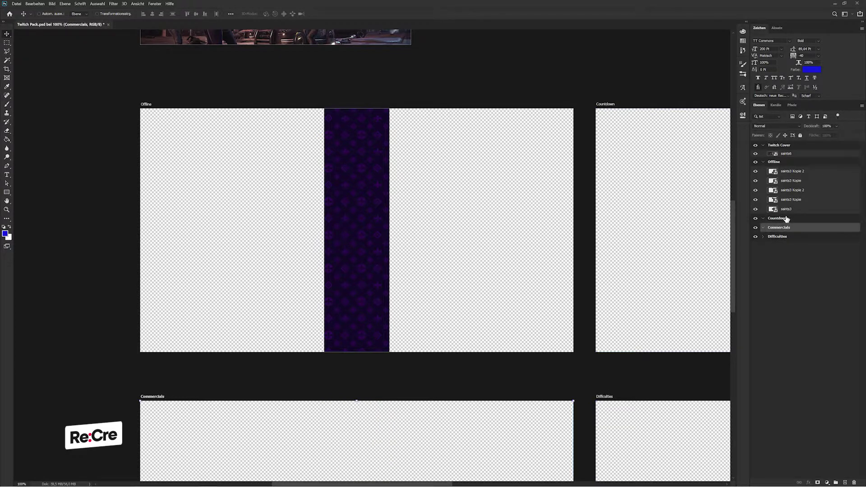
left_click(789, 212)
left_click(790, 171, "shift")
left_click_drag(515, 203, 323, 212)
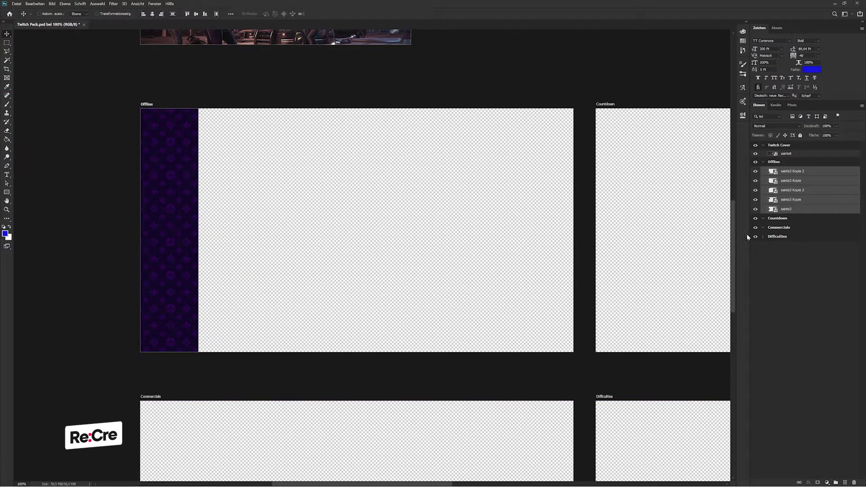
- Rename the five strip layers 1 to 5 and group them together
left_click(791, 171)
double_click(791, 171)
type("1\t")
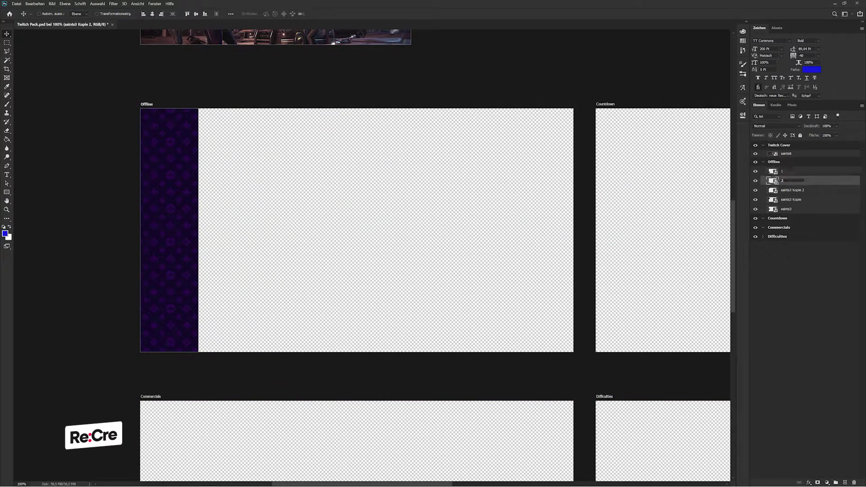
type("2\t3\t4\t5")
key("Return")
left_click(791, 175, "shift")
key("ctrl+g")
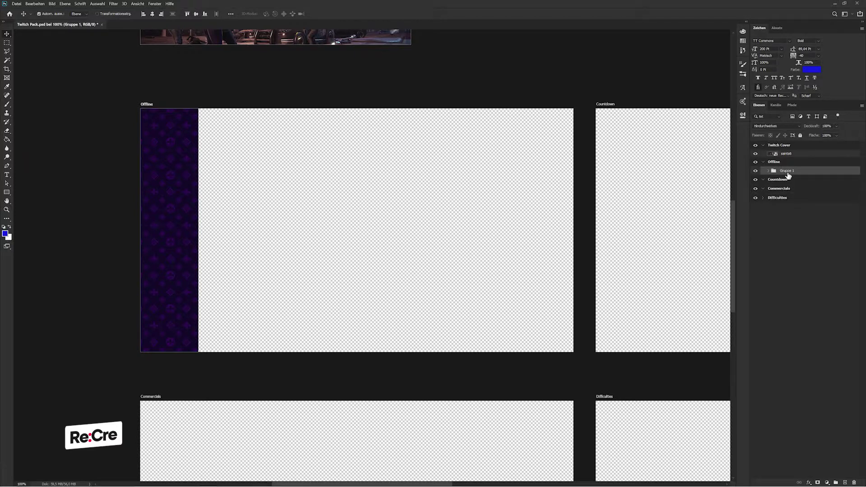
- Alt-drag two copies of the strip group across to the right
left_click_drag(233, 231, 356, 236)
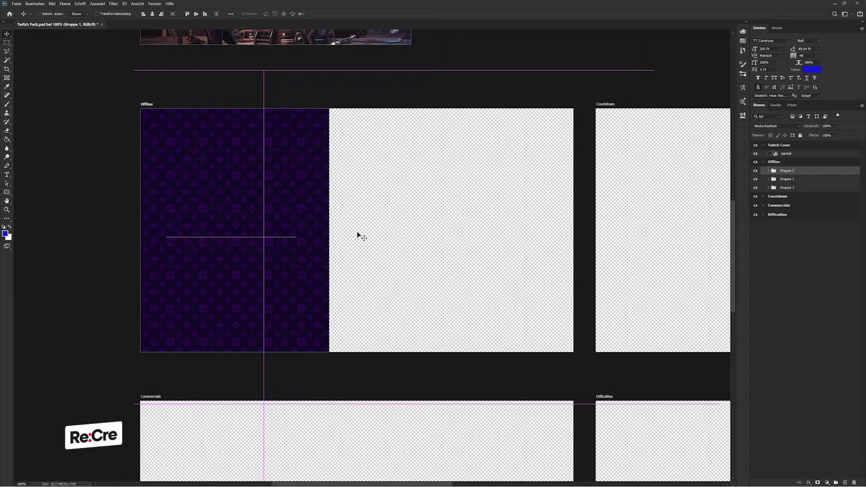
left_click_drag(357, 233, 574, 241)
left_click(775, 162)
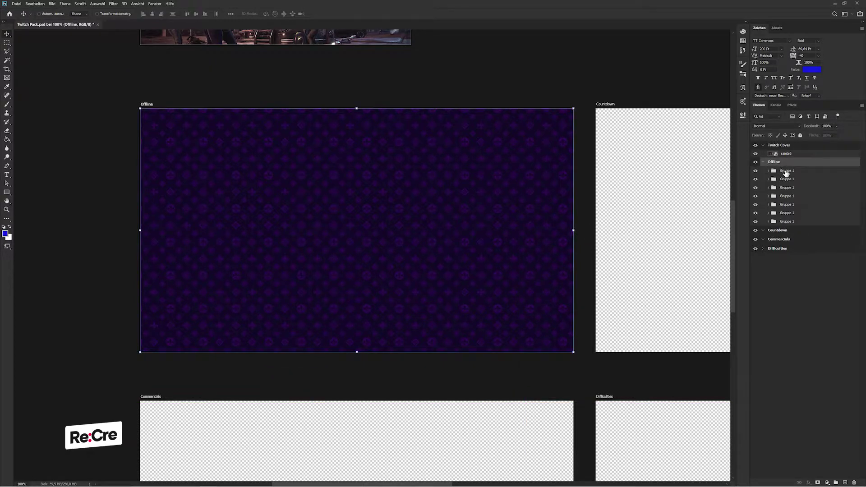
- Number the pattern groups 1 and 3–7 and combine them into one group
double_click(786, 172)
type("1")
key("Tab")
key("Tab")
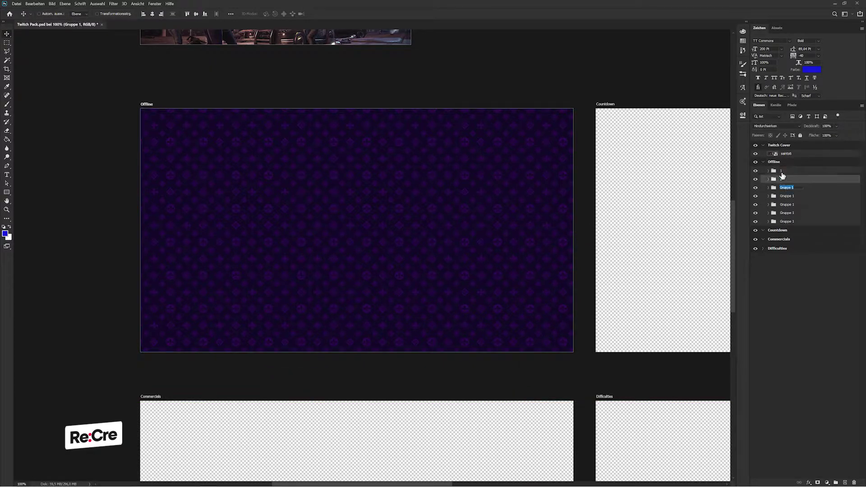
type("3\t4\t5\t6\t7")
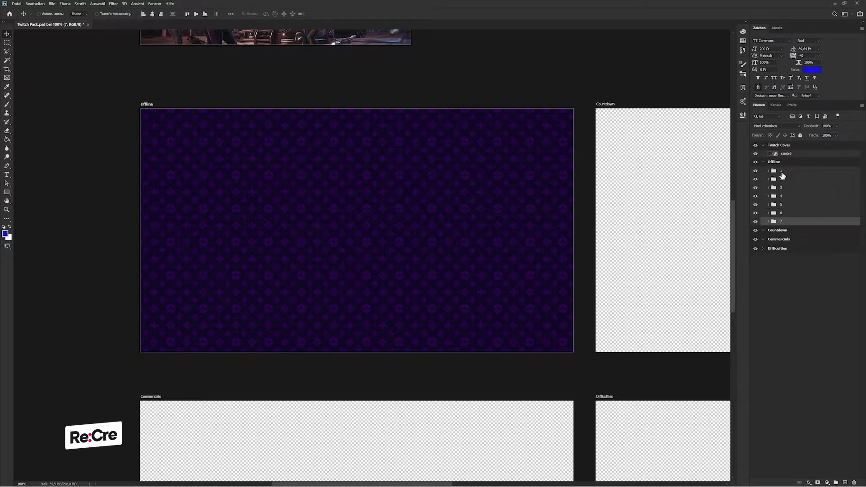
key("ctrl+g")
key("b")
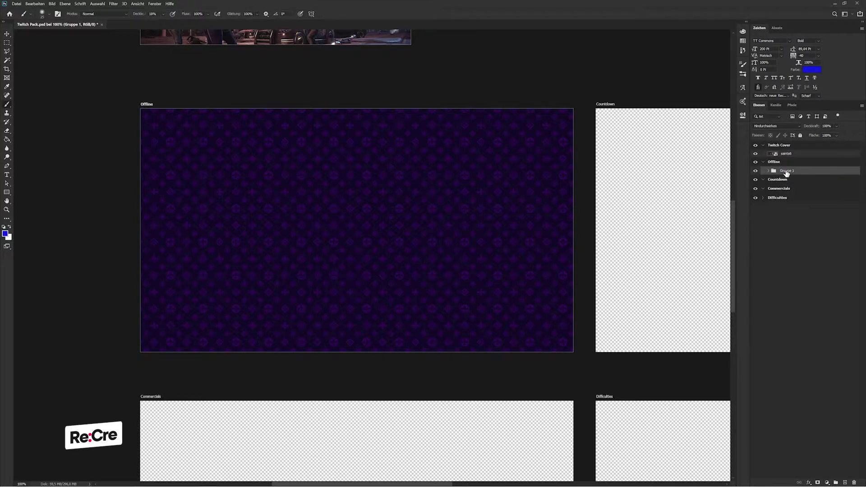
double_click(783, 172)
- Name the combined group BG and move it into the Twitch Cover artboard
type("BG")
left_click_drag(787, 172, 773, 152)
key("ctrl+plus")
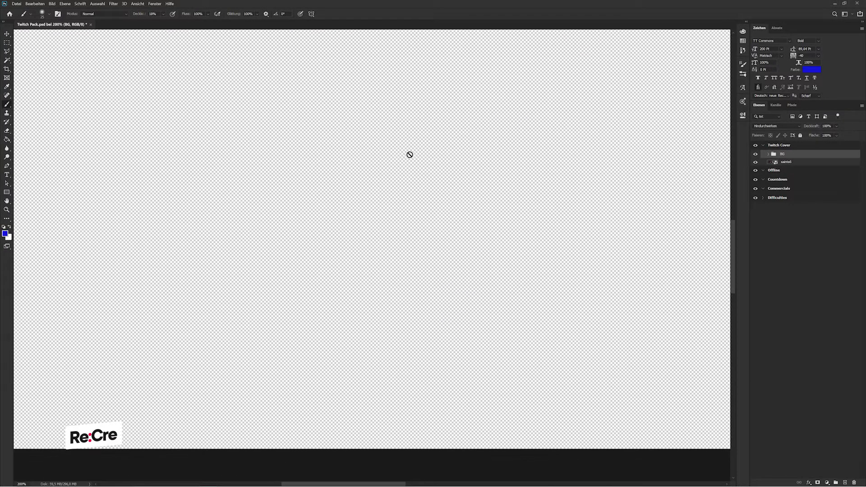
scroll(410, 155, "up", 10)
scroll(427, 207, "up", 3)
scroll(394, 313, "right", 2)
key("v")
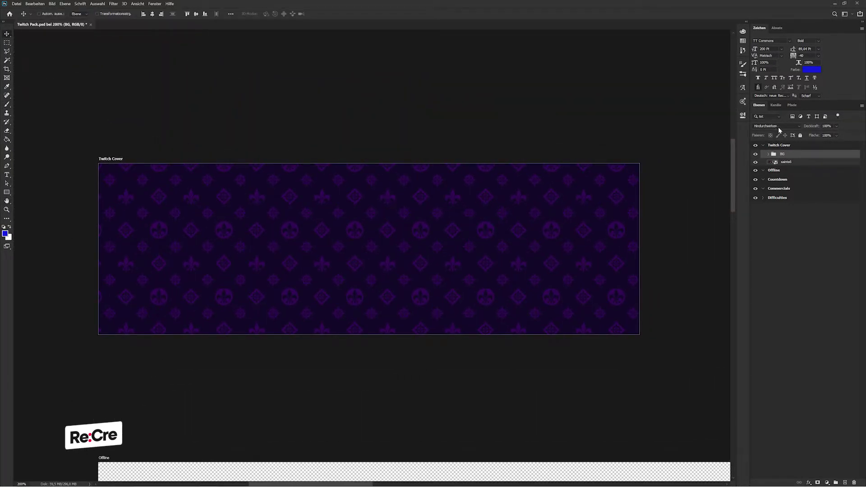
scroll(780, 129, "down", 3)
scroll(779, 128, "down", 2)
scroll(779, 128, "down", 3)
scroll(780, 128, "down", 2)
scroll(779, 128, "down", 1)
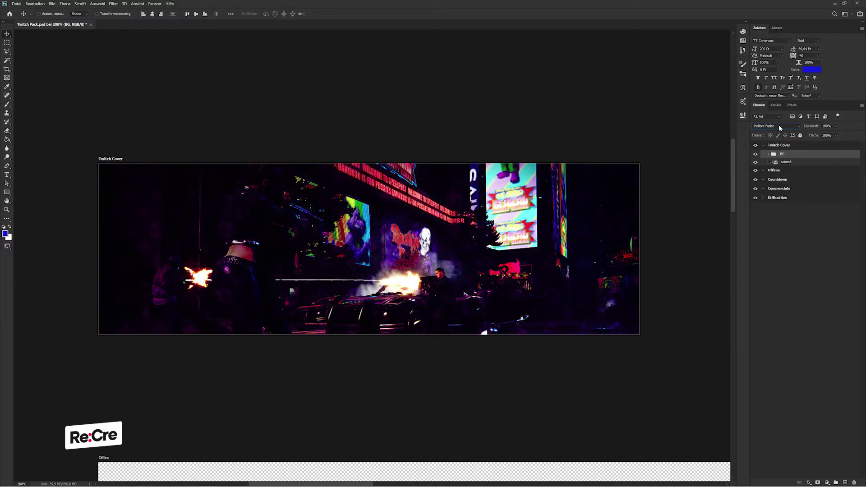
scroll(780, 128, "down", 1)
- Draw a rectangle covering the left part of the cover
left_click(774, 235)
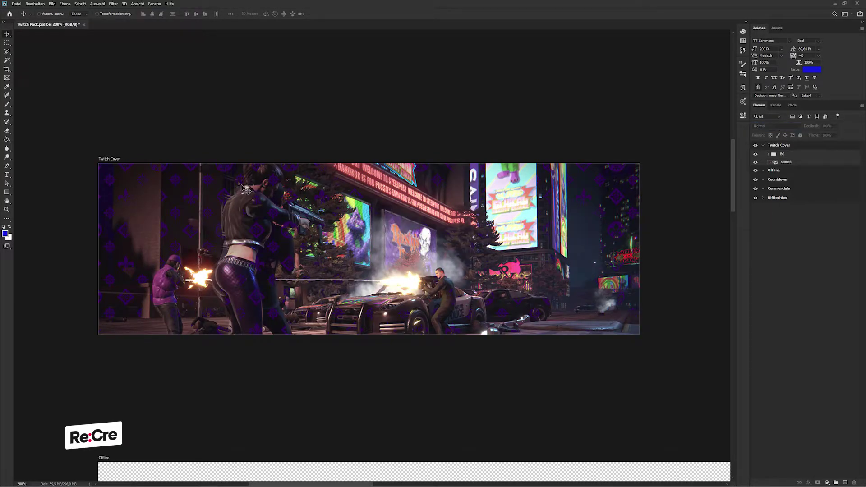
left_click(7, 192)
left_click_drag(84, 112, 491, 440)
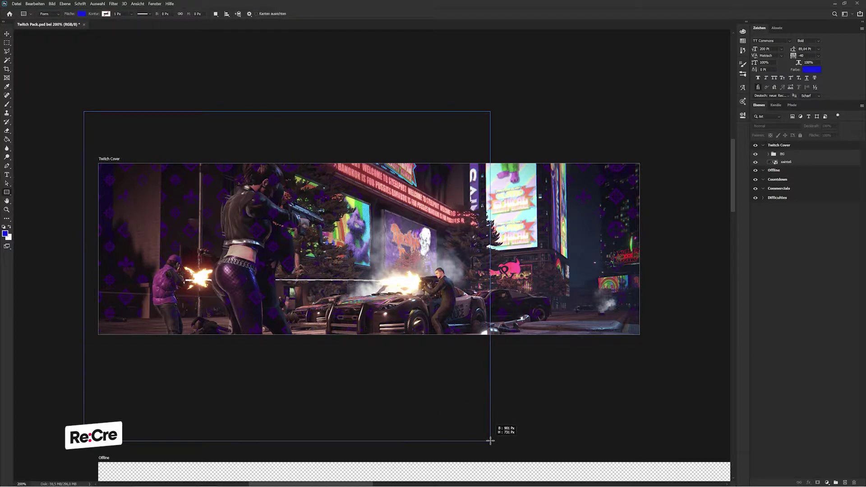
key("v")
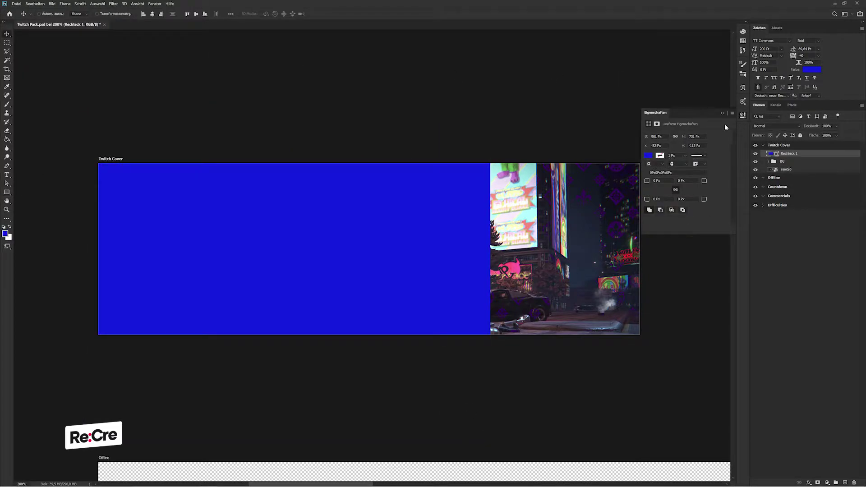
left_click(793, 155)
left_click_drag(804, 156, 804, 167)
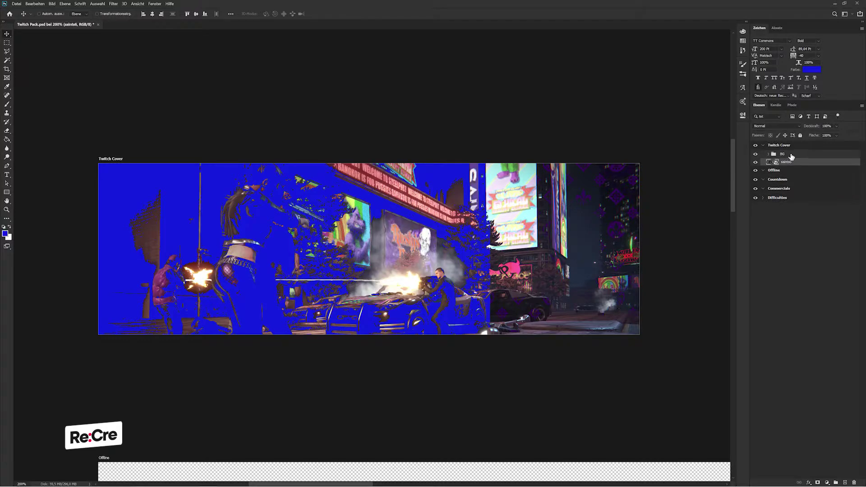
key("ctrl+z")
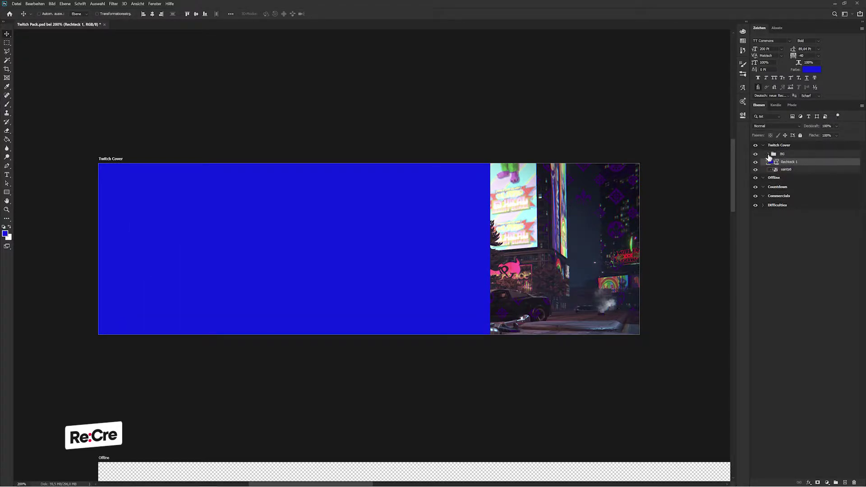
- Fill the rectangle with a dark colour sampled from the canvas and set BG to Lighter Color blending
left_click(777, 154)
left_click(776, 126)
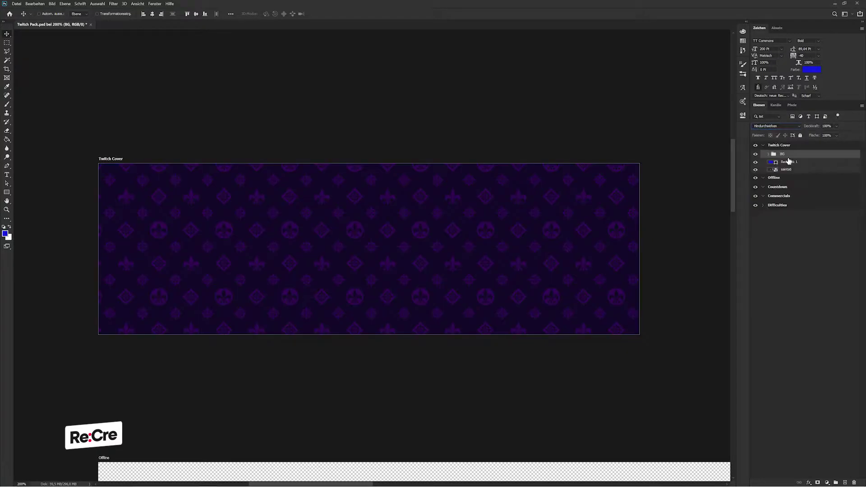
double_click(774, 165)
left_click(469, 195)
key("Return")
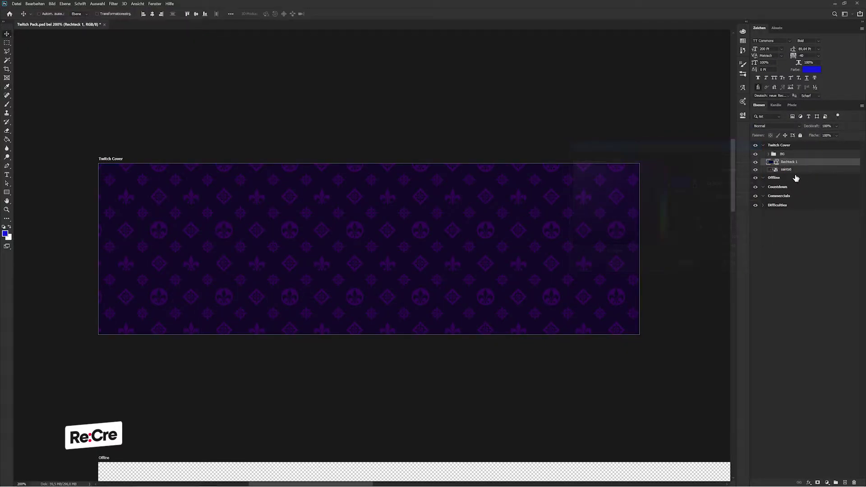
left_click(785, 154)
left_click(776, 127)
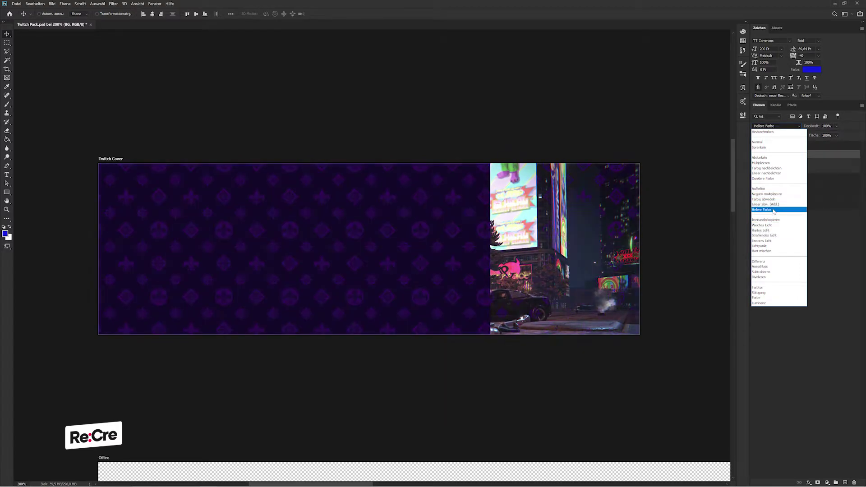
left_click(773, 210)
- Enlarge the rectangle, tilt it about 15 degrees and slide it left
left_click(788, 162)
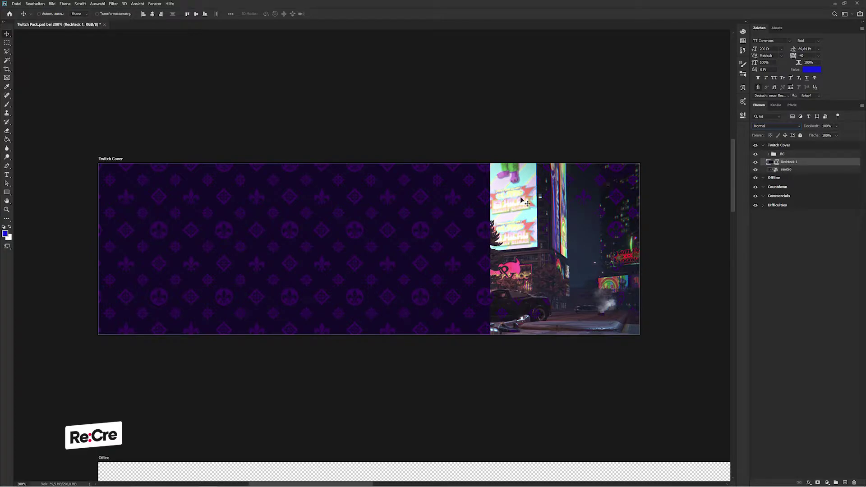
key("ctrl+t")
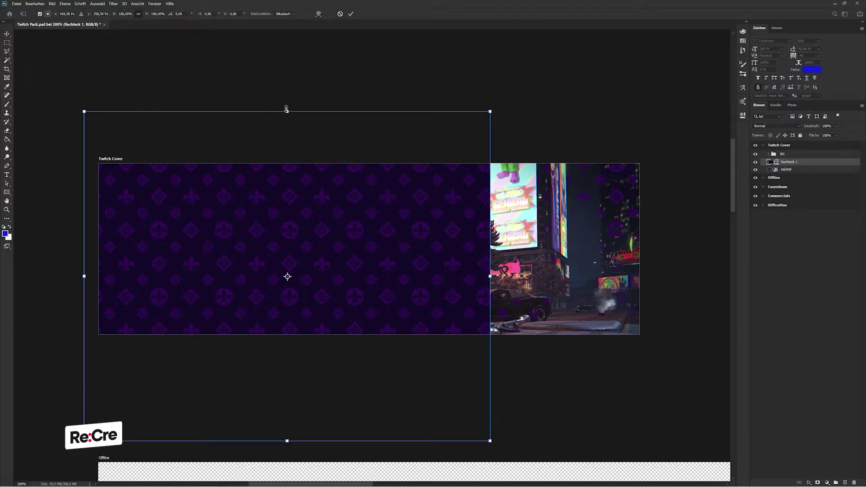
left_click_drag(286, 108, 288, 39)
left_click_drag(488, 63, 497, 81)
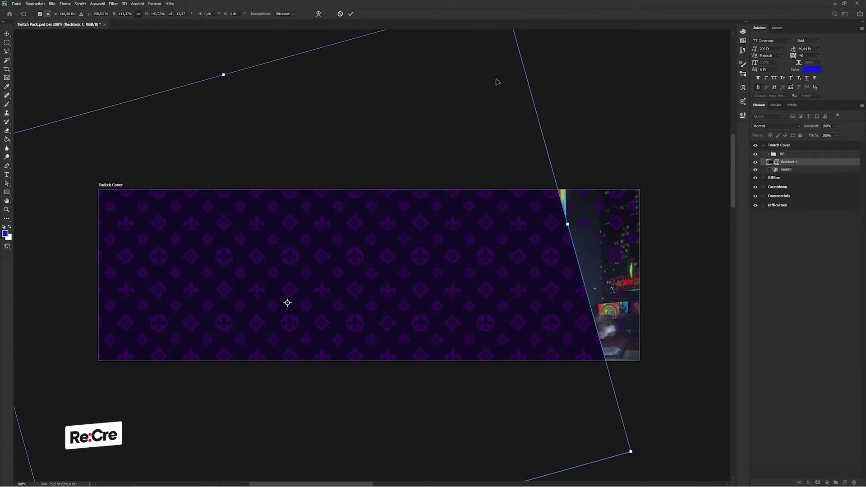
key("Return")
mouse_move(475, 191)
left_mouse_down()
mouse_move(306, 217)
mouse_move(342, 217)
left_mouse_up()
- Lower the rectangle to 75% opacity and shift the city image right
left_click(786, 170)
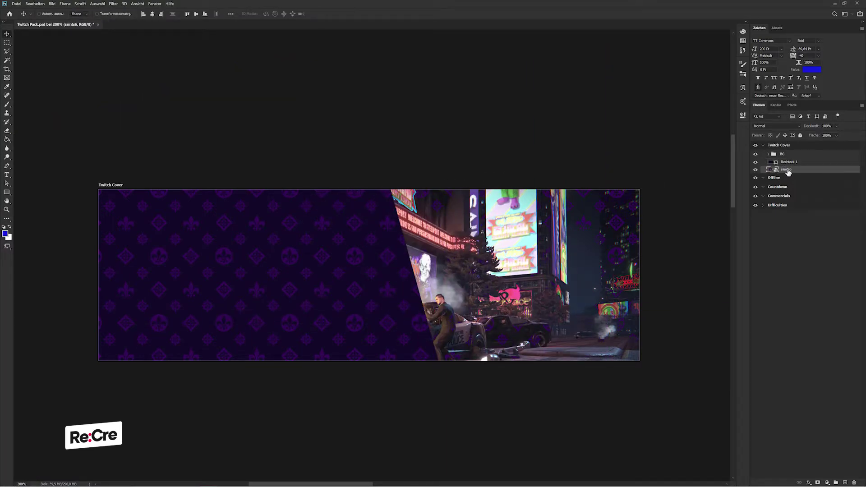
key("7")
key("5")
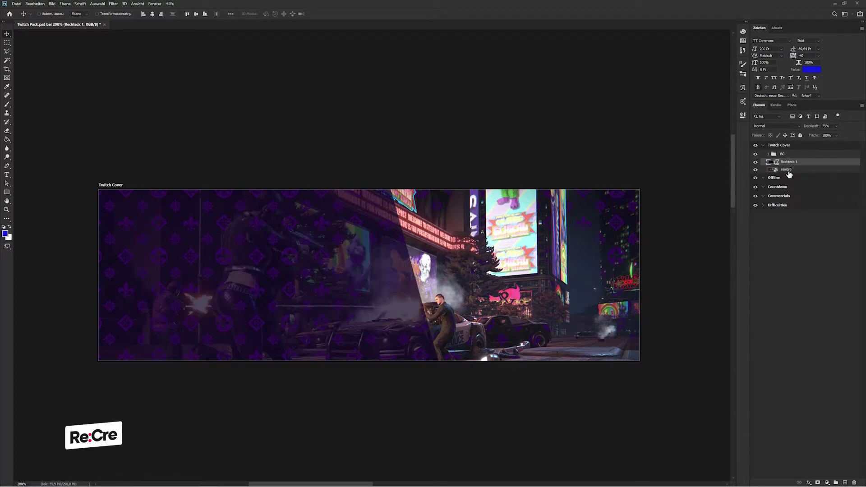
left_click(786, 170)
left_click_drag(519, 235, 586, 224)
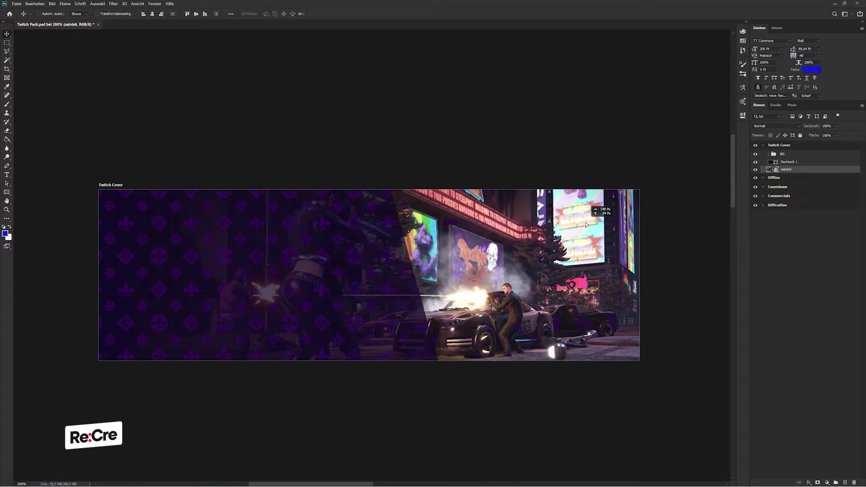
mouse_move(586, 225)
left_mouse_down()
mouse_move(556, 254)
mouse_move(579, 258)
left_mouse_up()
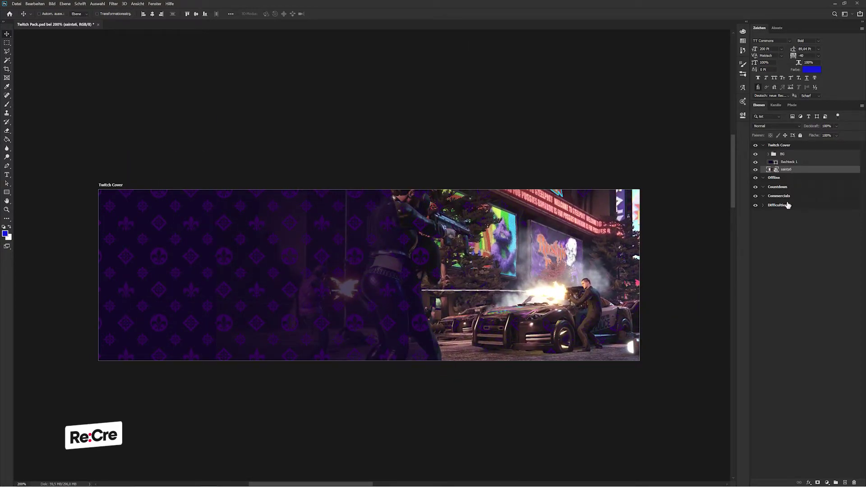
- Add a mask to the city image and brush out its left side, with BG briefly hidden
left_click(818, 483)
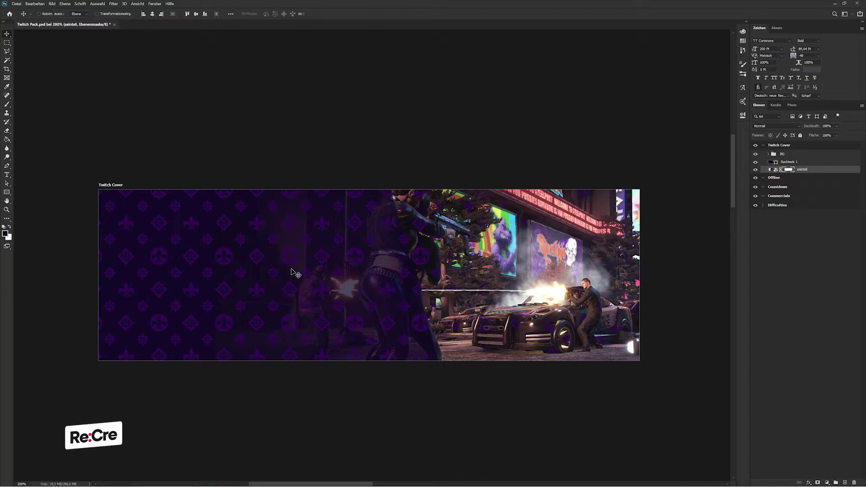
left_click(755, 162)
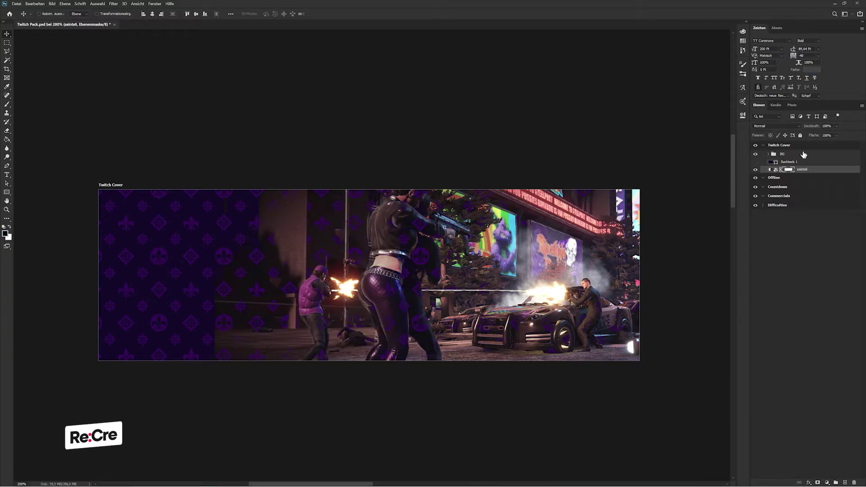
left_click(755, 162)
left_click(755, 154)
key("b")
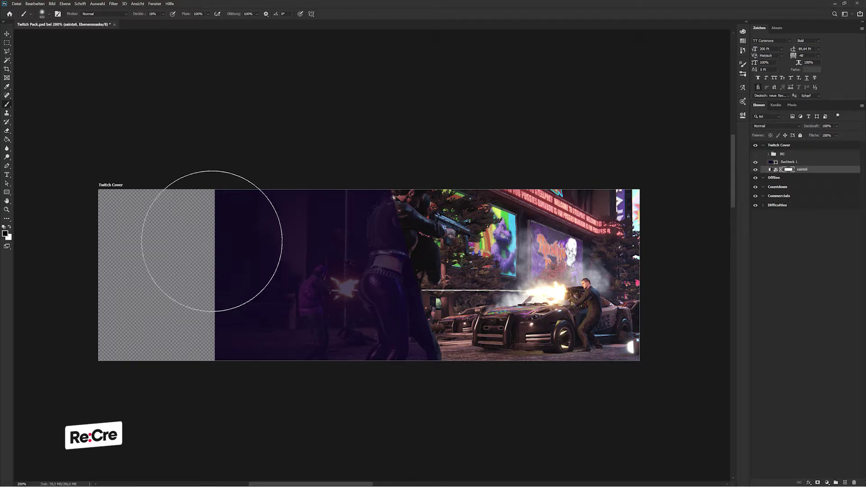
left_click_drag(212, 189, 186, 362)
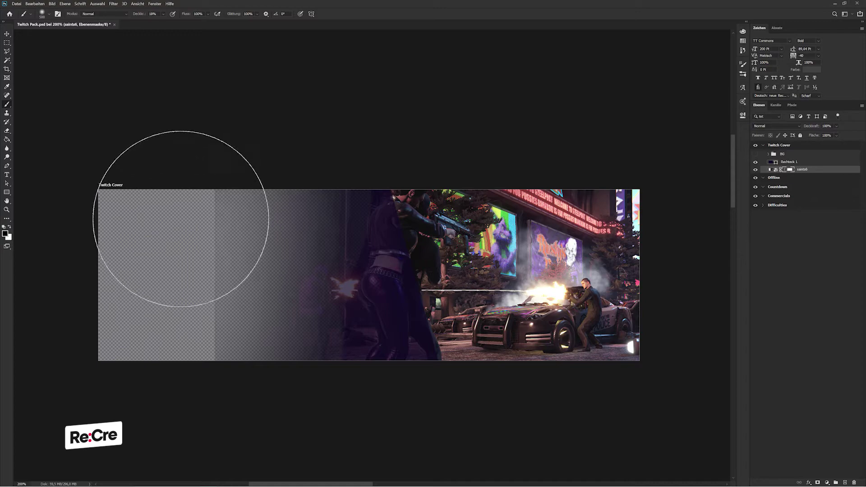
left_click_drag(178, 217, 176, 228)
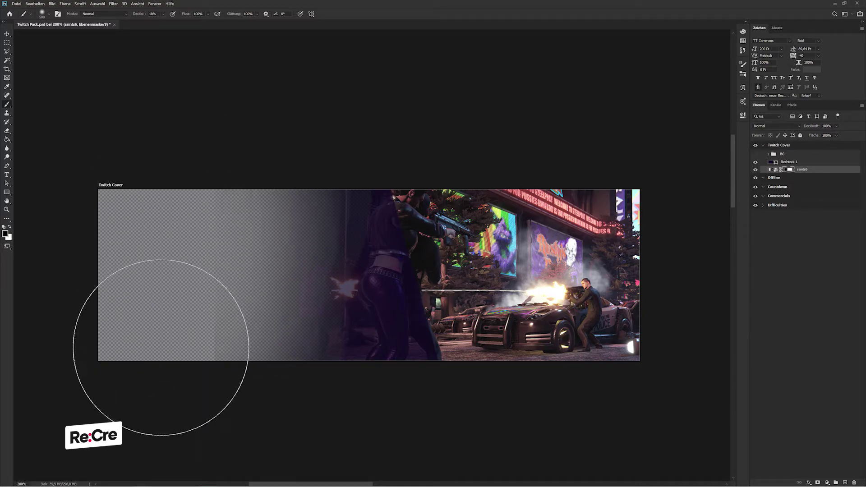
key("v")
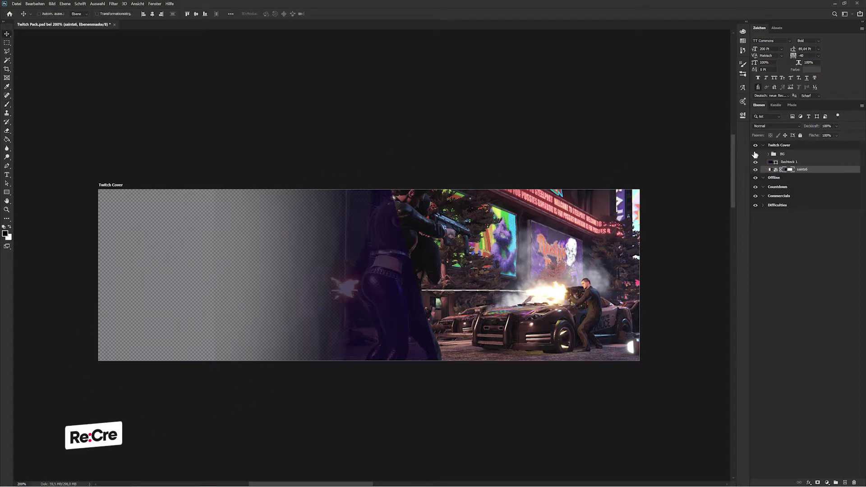
left_click(755, 154)
- Duplicate Rechteck 1 and saints6, enlarging the saints6 copy and placing it below the original
left_click(789, 163)
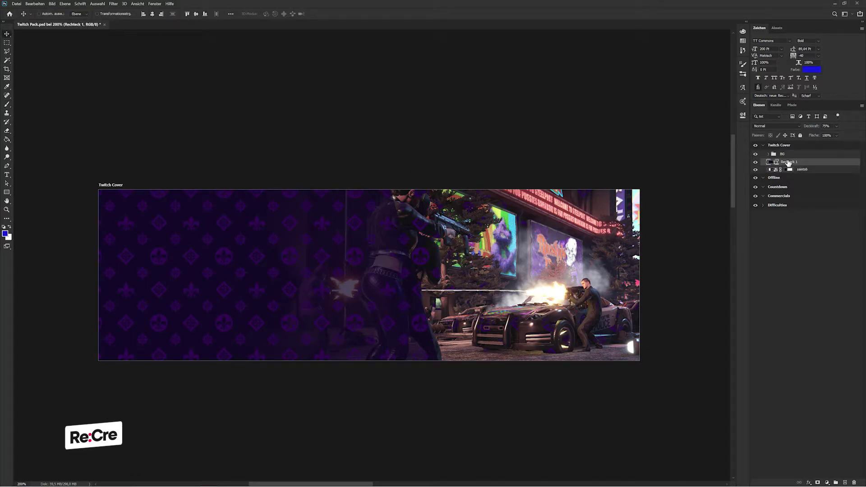
left_click_drag(785, 169, 787, 176)
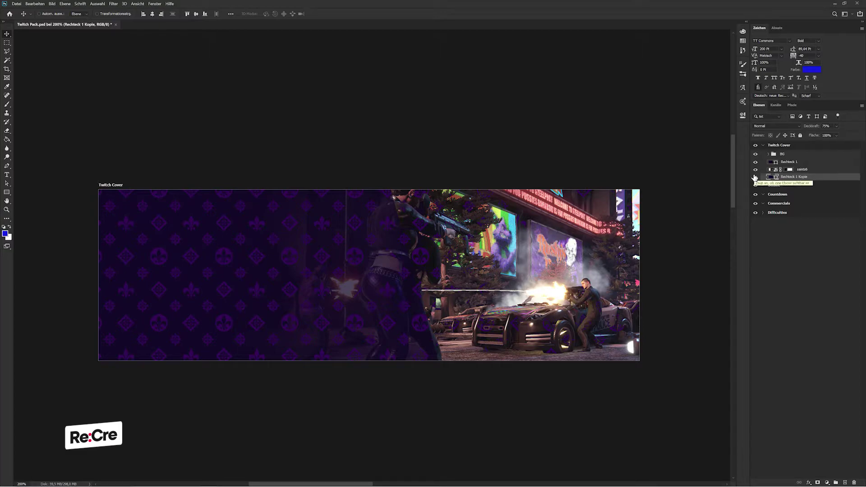
left_click(804, 172)
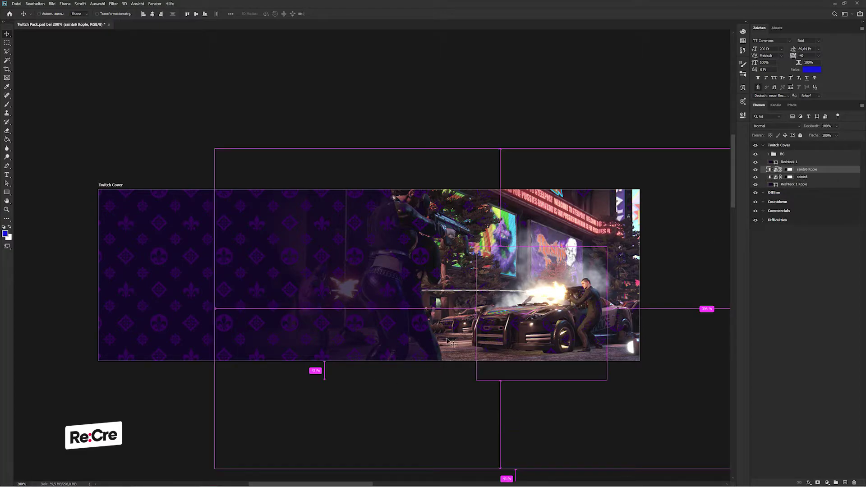
left_click_drag(586, 316, 455, 304)
key("ctrl+t")
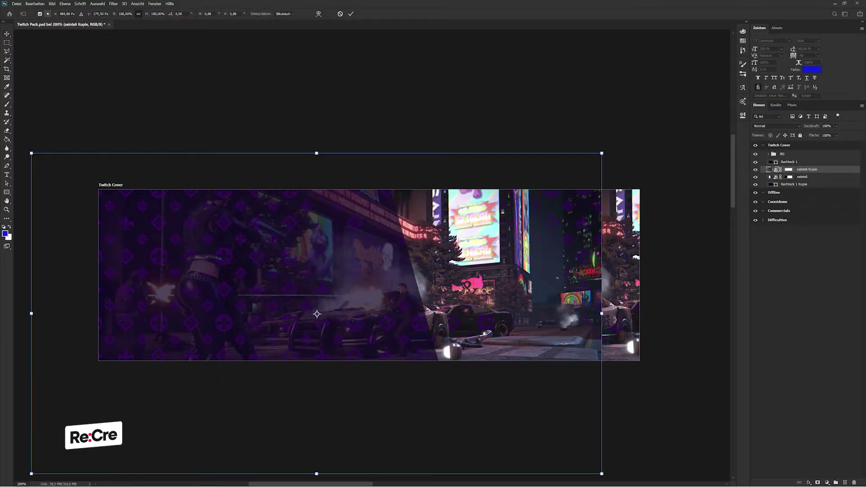
left_click_drag(601, 318, 692, 272)
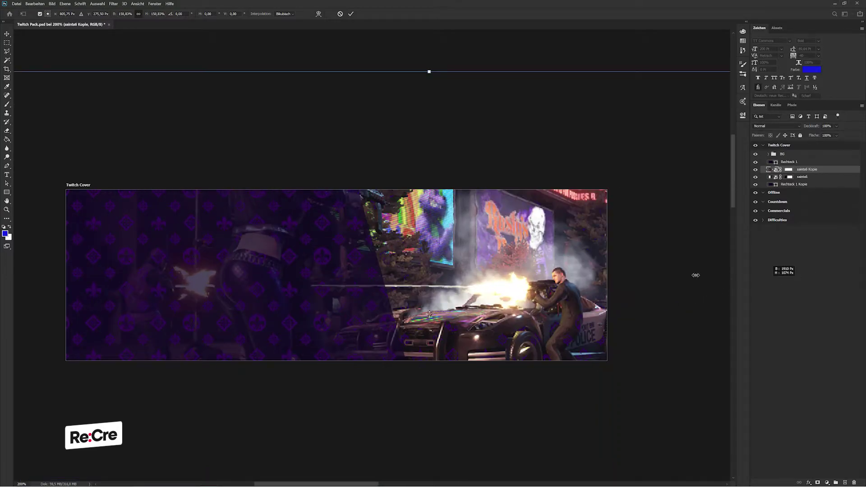
key("Return")
left_click_drag(800, 178, 800, 181)
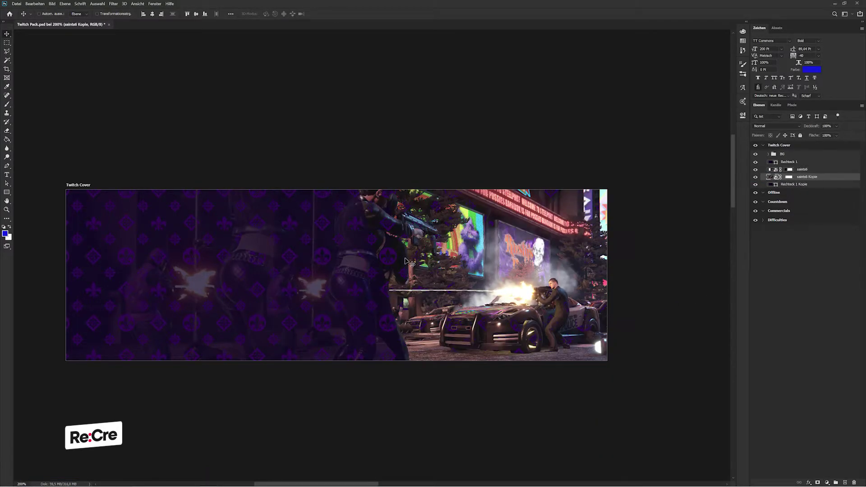
mouse_move(308, 260)
left_mouse_down()
mouse_move(482, 270)
mouse_move(480, 259)
left_mouse_up()
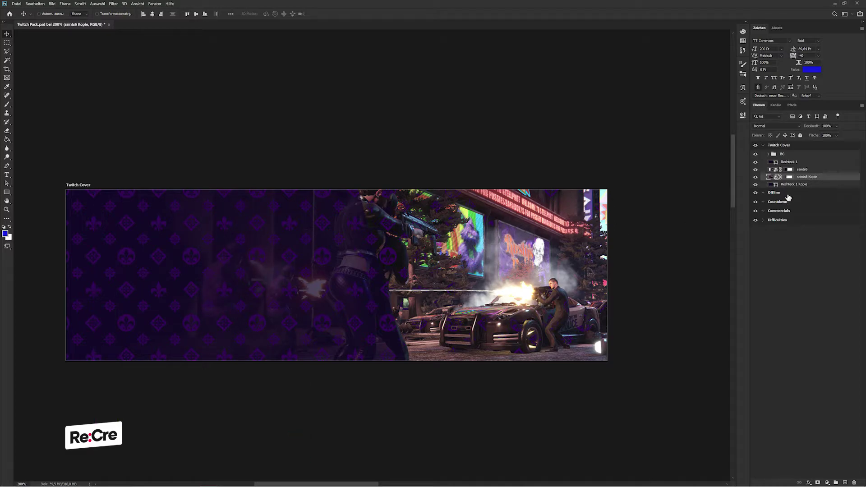
- Delete the saints6 Kopie mask, reposition it left and fade it to about 17% opacity
right_click(788, 178)
left_click(803, 191)
mouse_move(314, 248)
left_mouse_down()
mouse_move(406, 268)
mouse_move(400, 248)
left_mouse_up()
key("1")
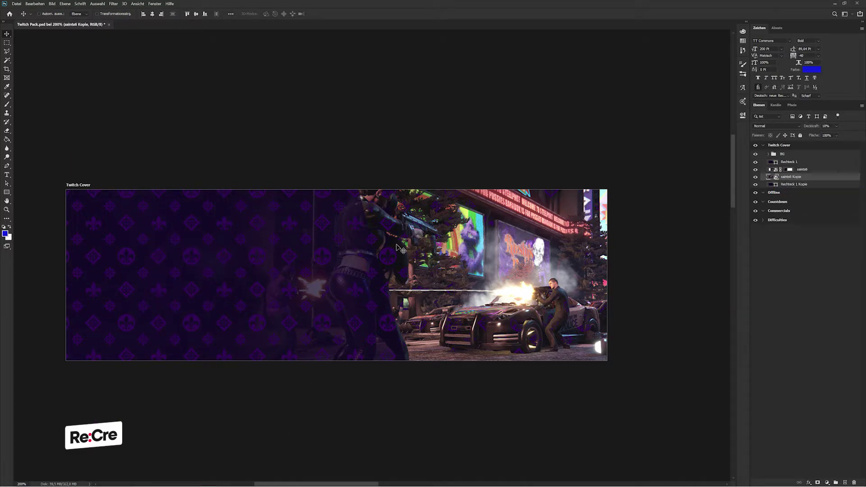
key("3")
key("5")
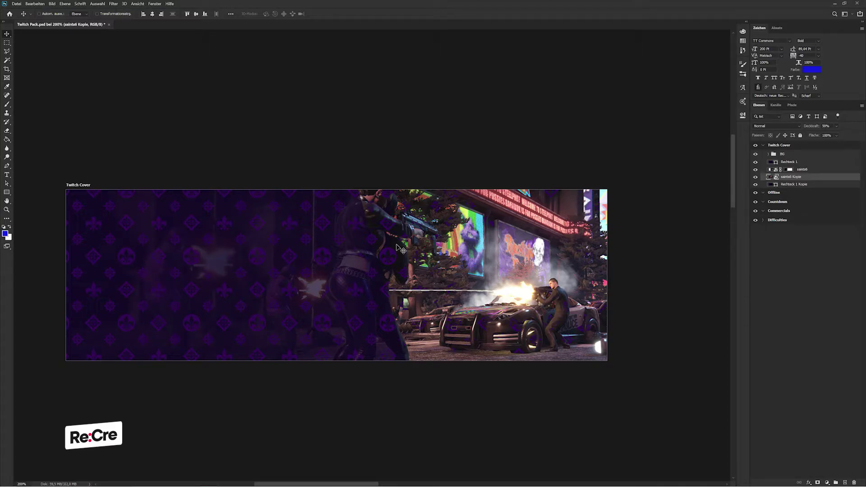
key("0")
key("2")
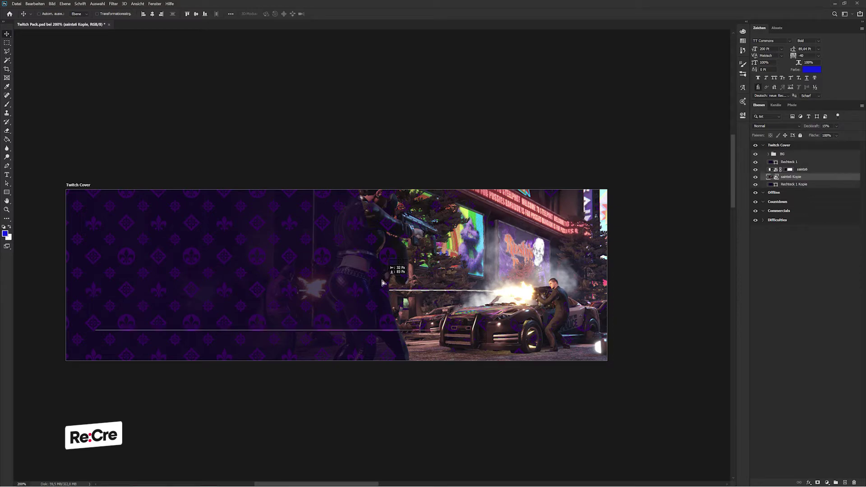
left_click(814, 276)
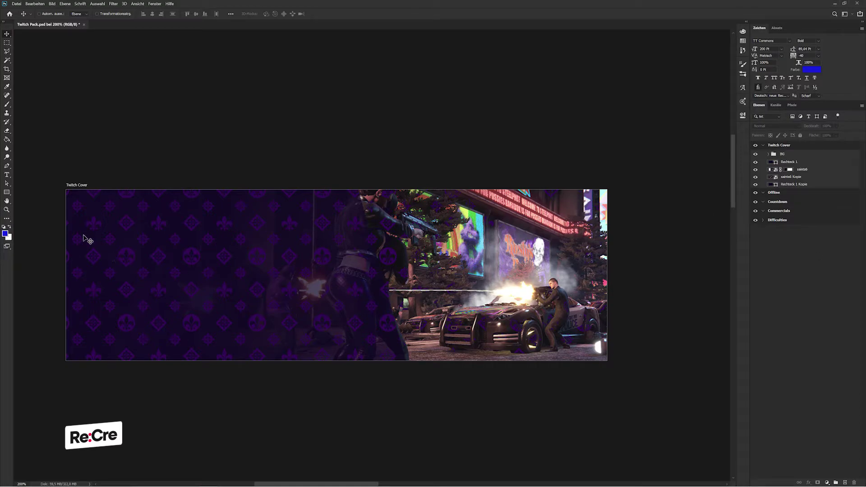
- Type NAME on the cover in the ChunkFive Ex font
left_click(216, 279)
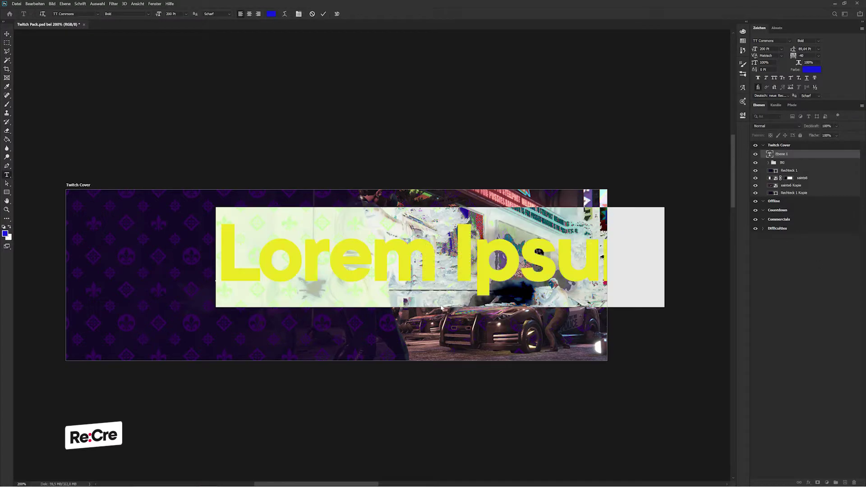
type("NAME")
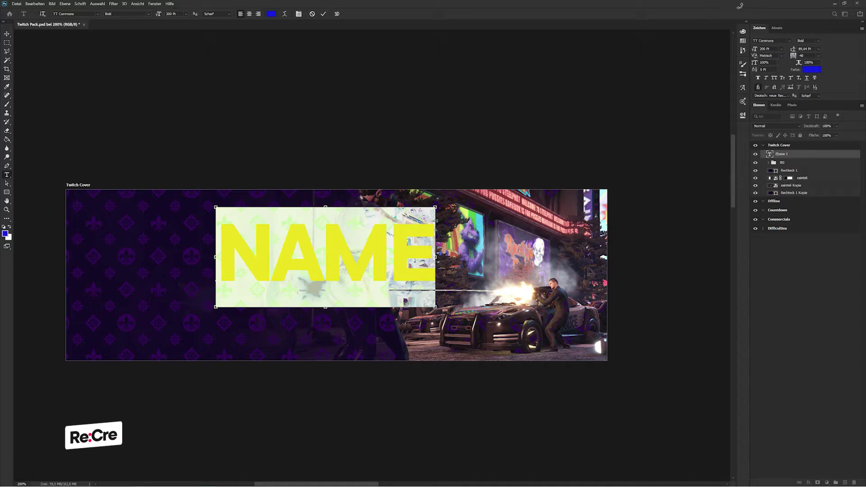
left_click(769, 40)
type("chun")
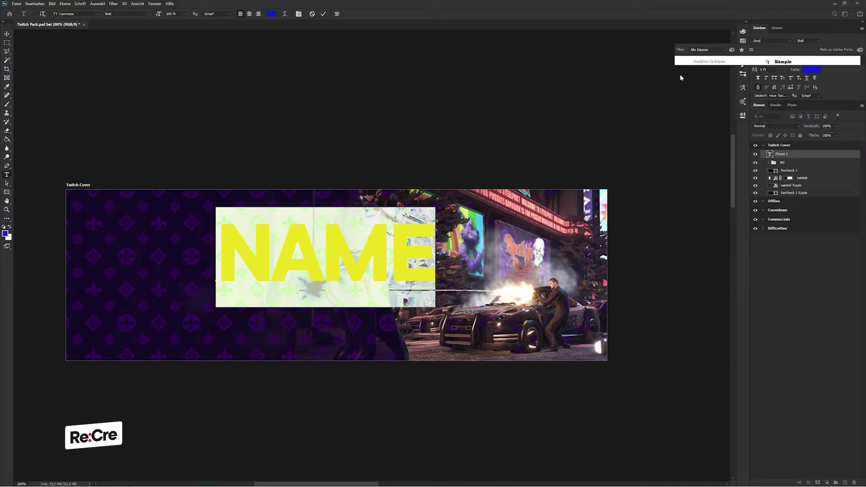
left_click(700, 62)
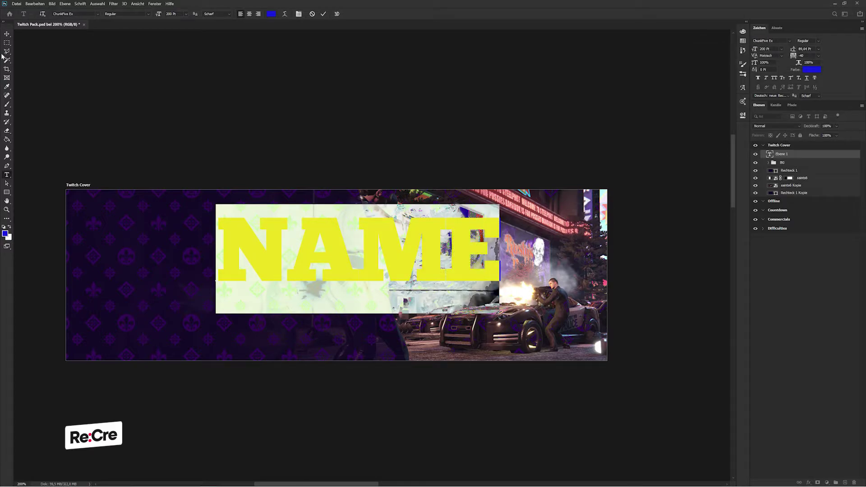
left_click(6, 33)
- Make NAME white (#ffffff) with -25 tracking, then scale it down on the left
left_click(812, 69)
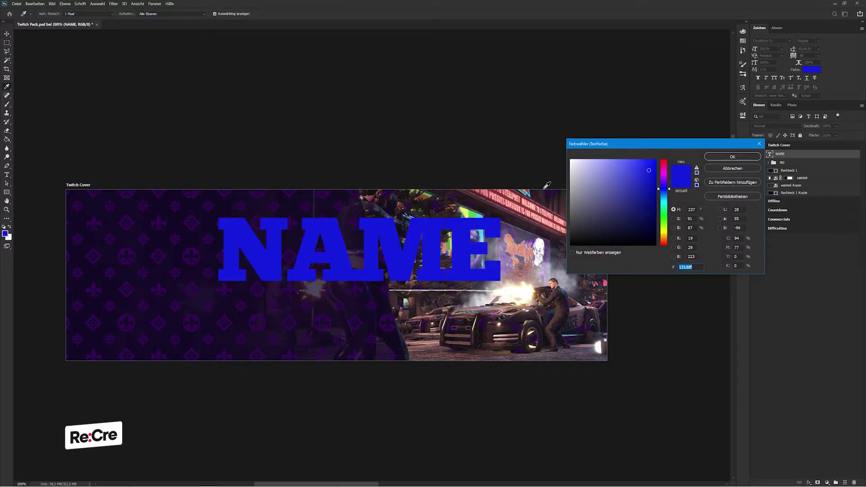
type("ffffff")
key("Return")
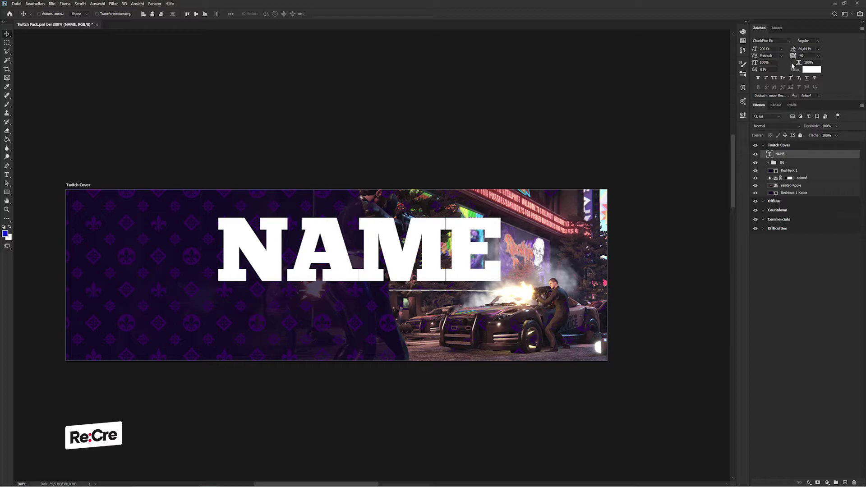
type("-25")
key("Return")
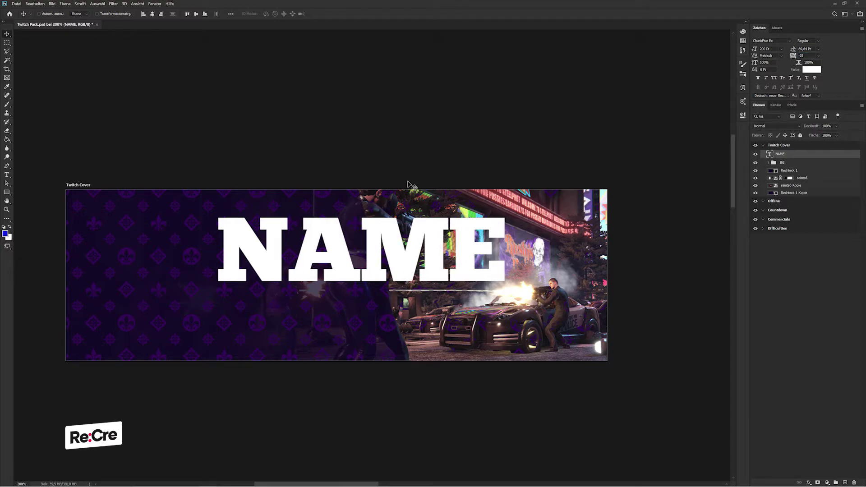
key("ctrl+t")
mouse_move(502, 203)
left_mouse_down()
mouse_move(405, 243)
mouse_move(248, 255)
left_mouse_up()
key("Return")
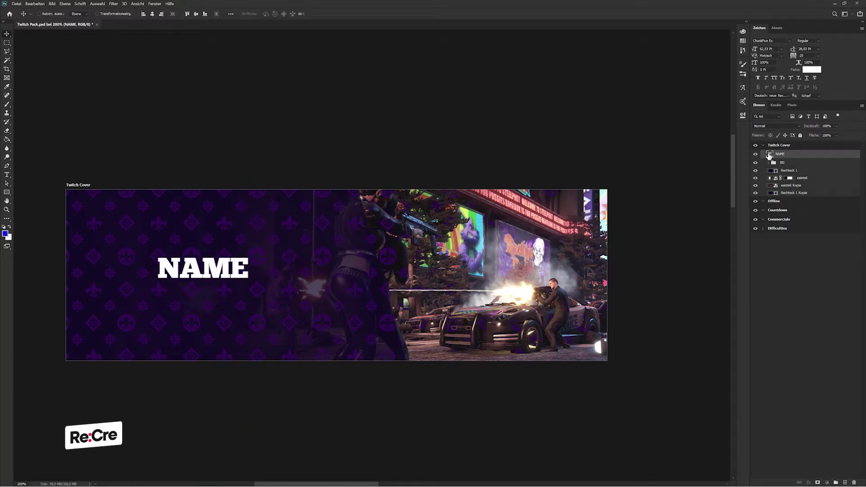
- Edit the NAME text so it reads YOUR on a new line above NAME
double_click(770, 154)
key("Return")
key("Up")
type("YI")
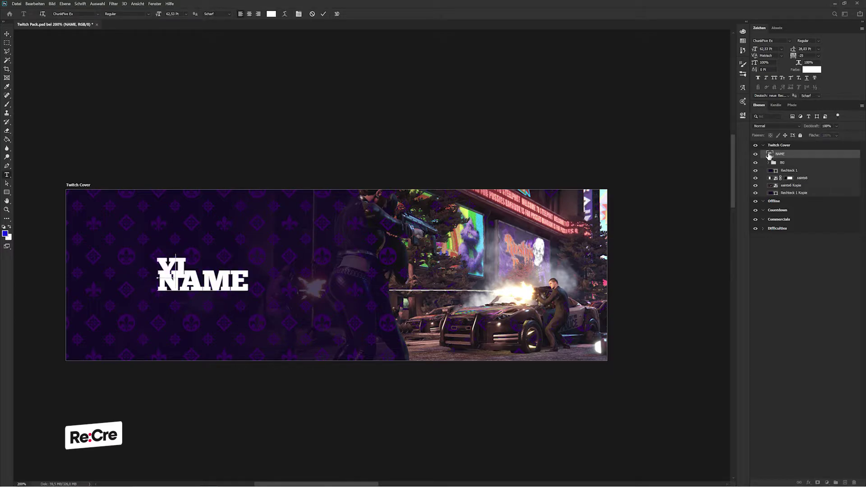
key("BackSpace")
type("OUR")
key("ctrl+a")
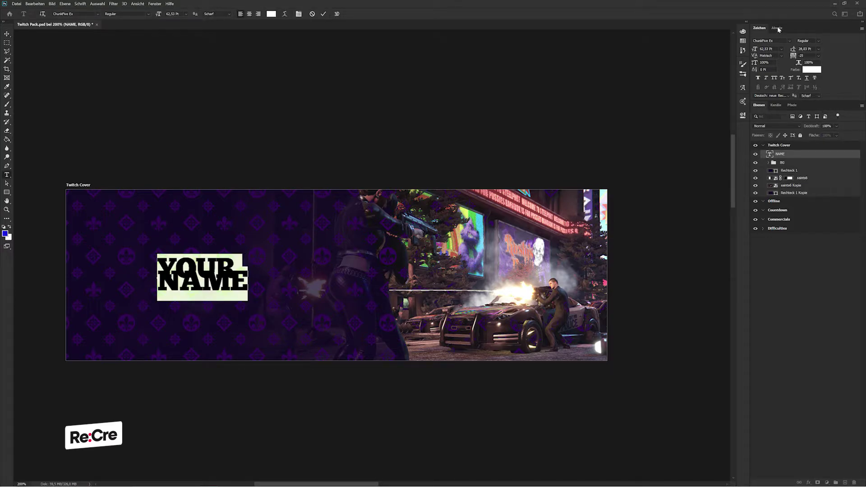
- Enlarge the YOUR line to 73 pt and pull the two lines closer together
left_click_drag(793, 49, 800, 50)
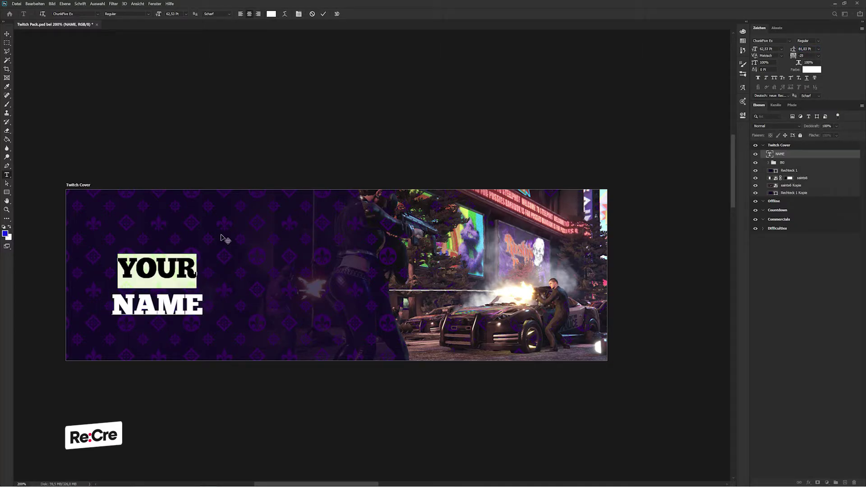
left_click_drag(756, 51, 758, 49)
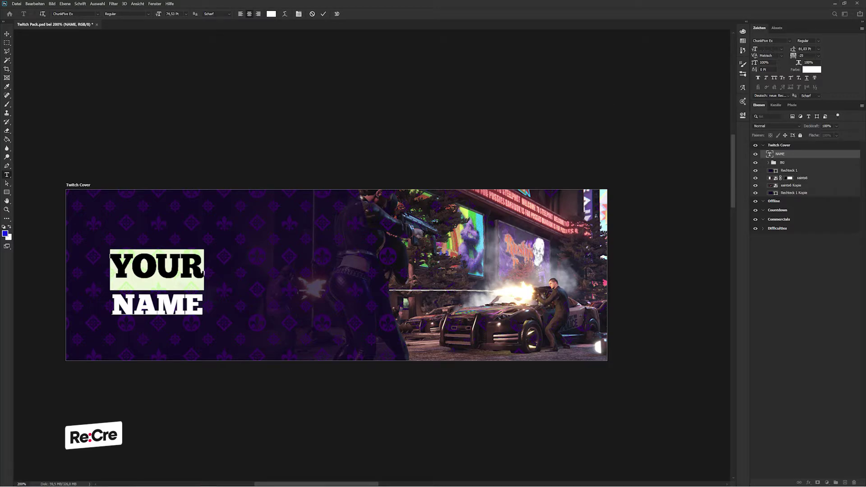
type("73")
key("Return")
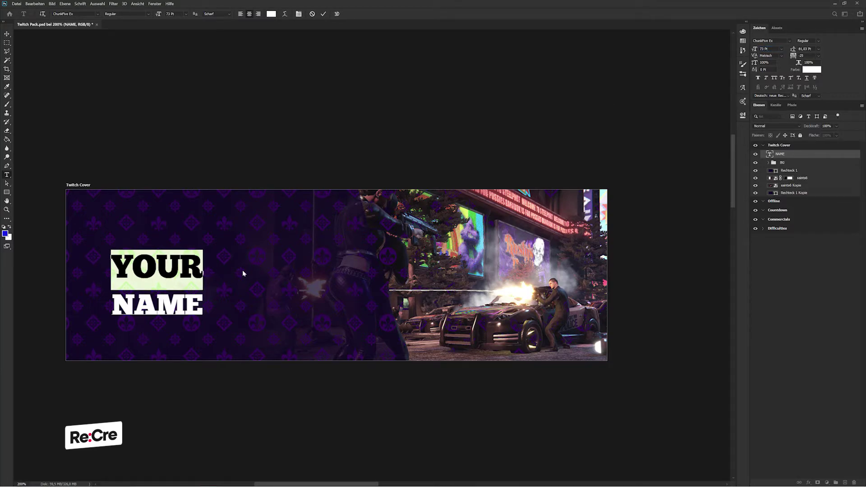
key("ctrl+a")
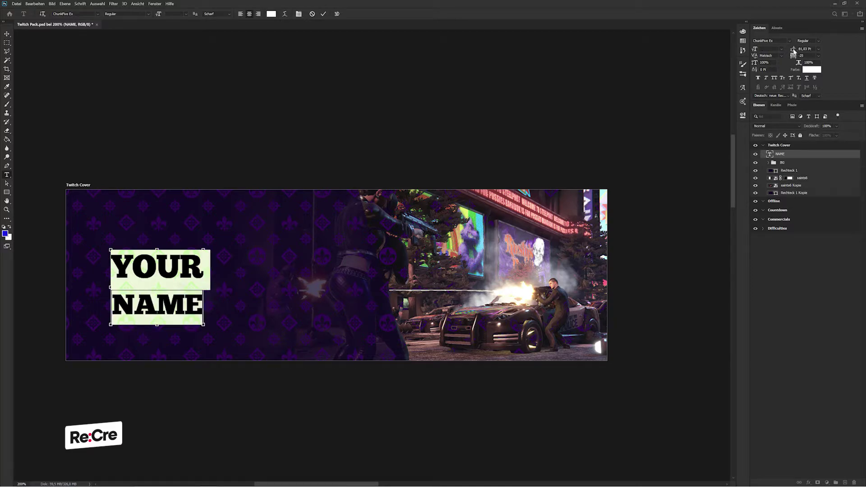
left_click_drag(794, 51, 783, 51)
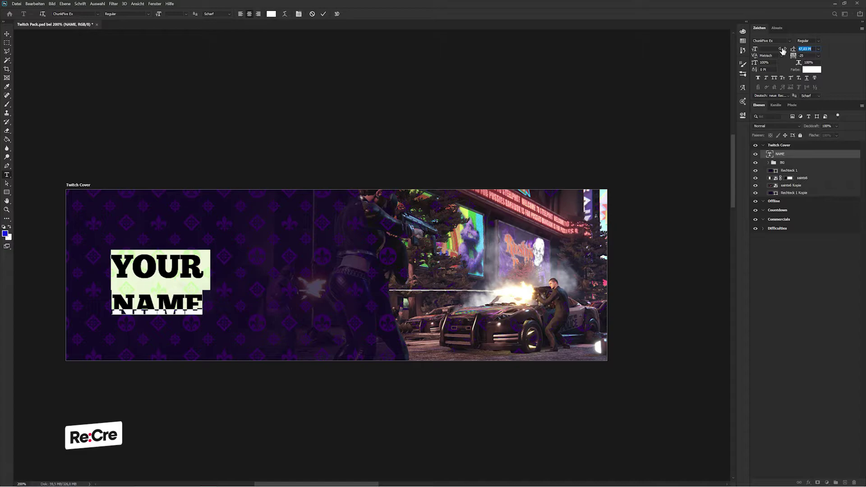
left_click(7, 34)
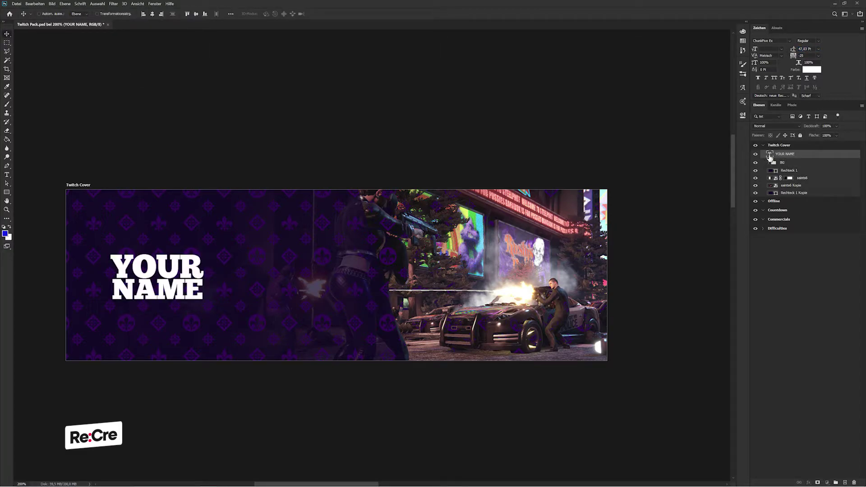
- Set the YOUR NAME text spacing to 50 and commit the edit
double_click(769, 154)
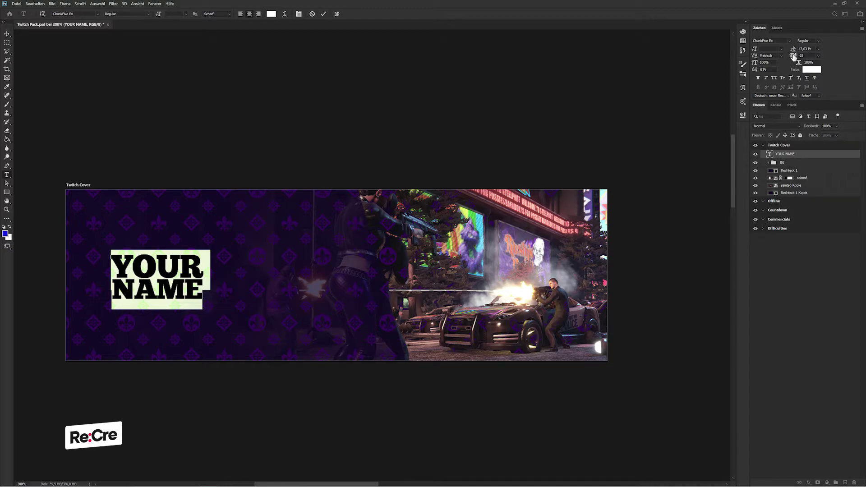
left_click_drag(793, 56, 773, 57)
type("50")
key("Return")
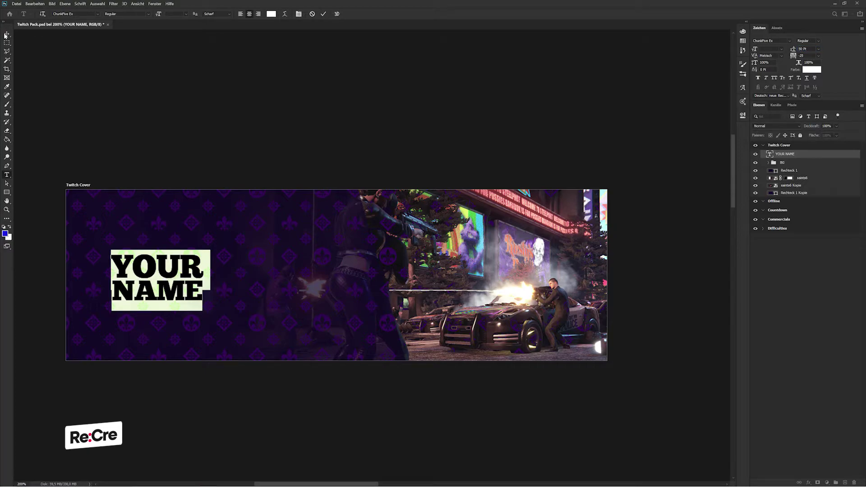
left_click(6, 34)
- Move the YOUR NAME title right and down, nudging it into position over the pattern
left_click_drag(156, 280, 175, 285)
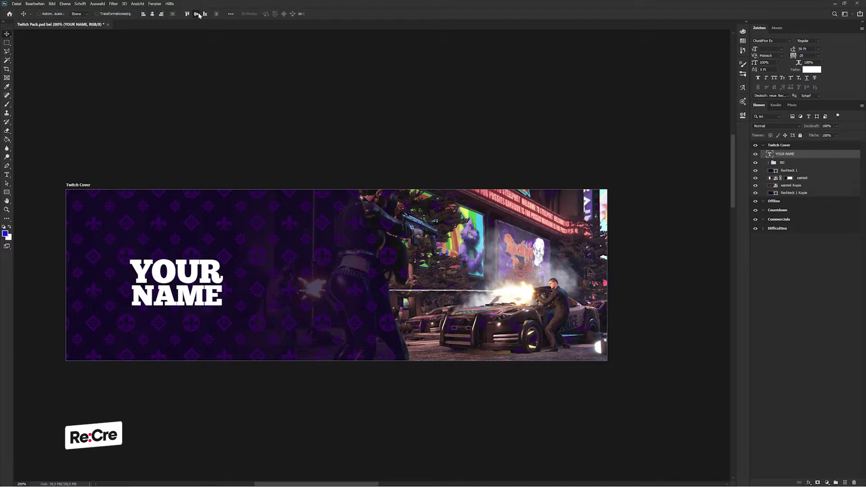
key("shift+Up")
key("Right")
key("Right")
key("Right")
key("Up")
key("Up")
key("Right")
key("Right")
key("Right")
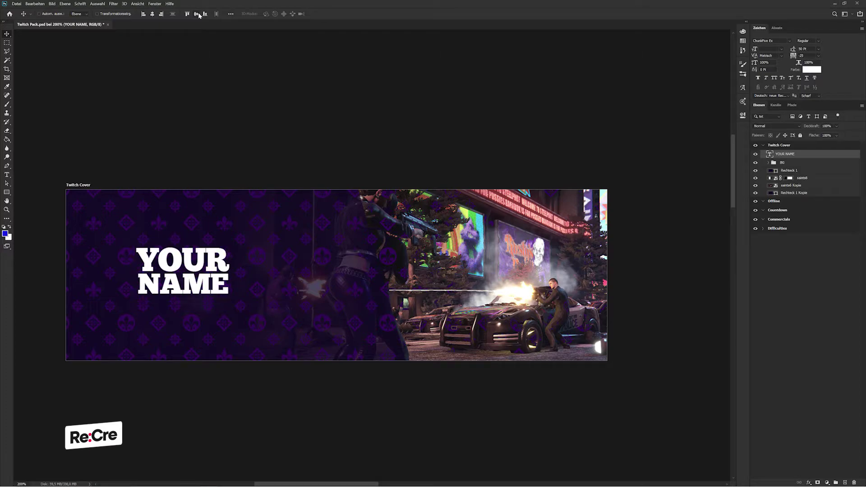
key("Right")
key("Right")
key("Right")
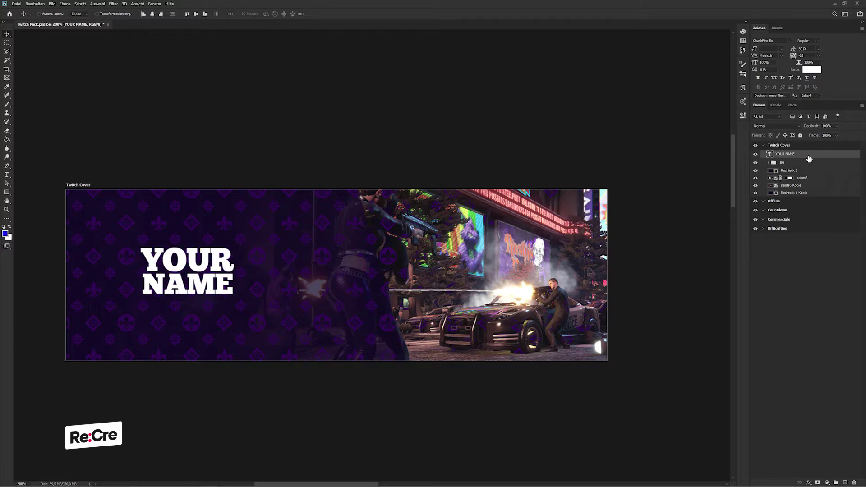
- Give YOUR NAME a drop shadow in a brightened purple sampled from the background pattern
double_click(808, 157)
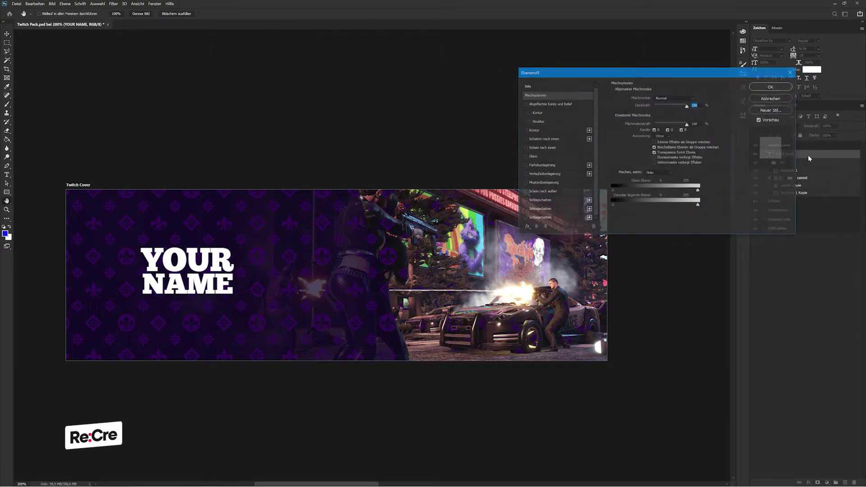
left_click(525, 200)
left_click(684, 98)
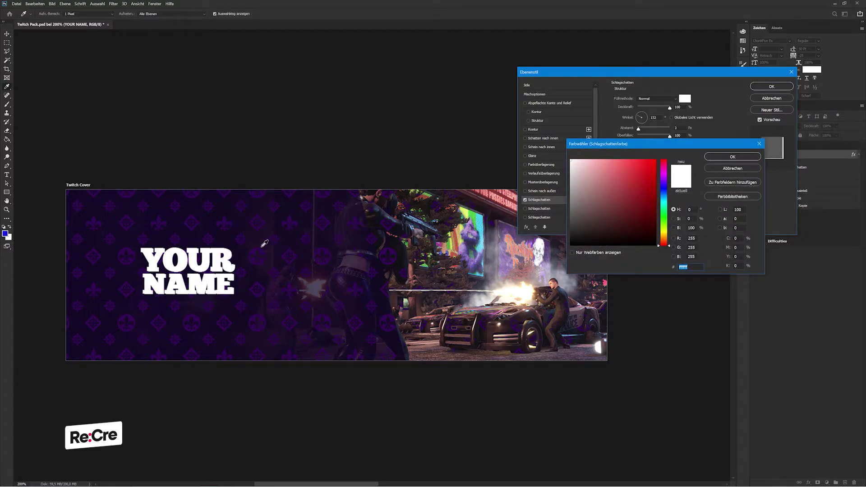
left_click(196, 211)
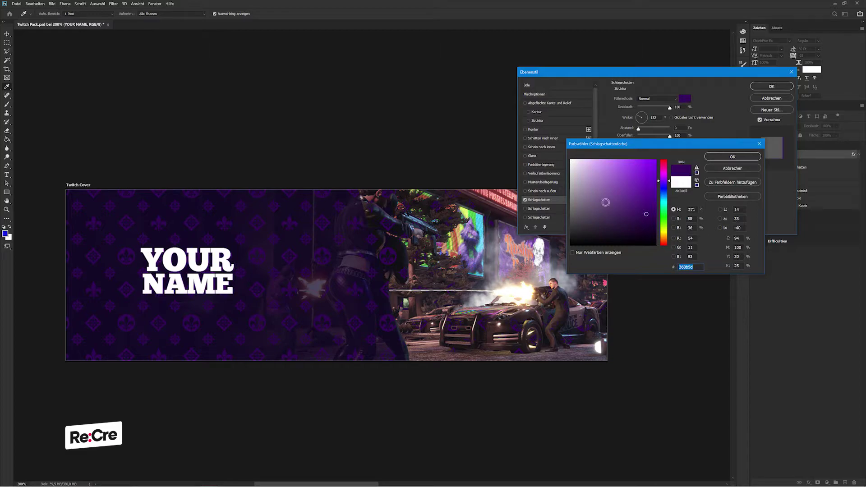
left_click_drag(652, 206, 645, 185)
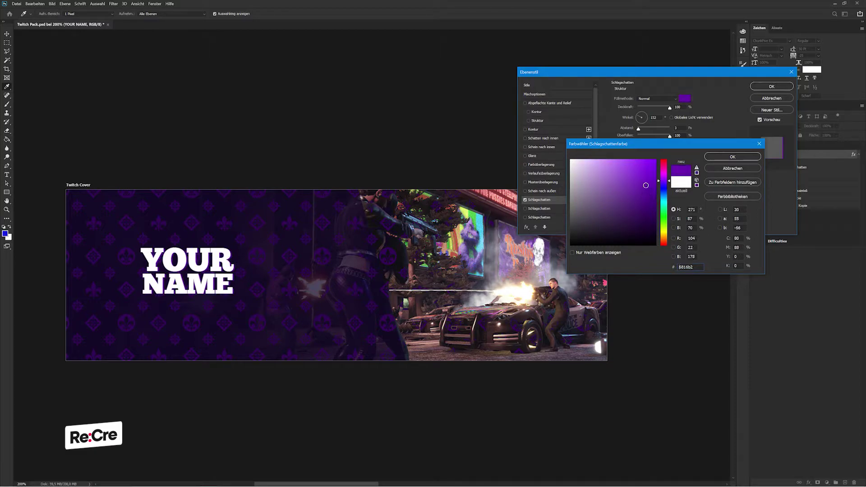
left_click(717, 156)
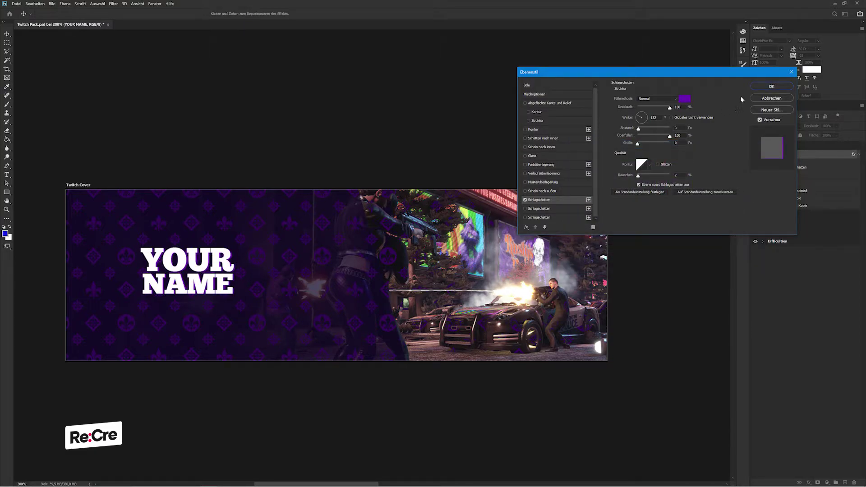
left_click(756, 86)
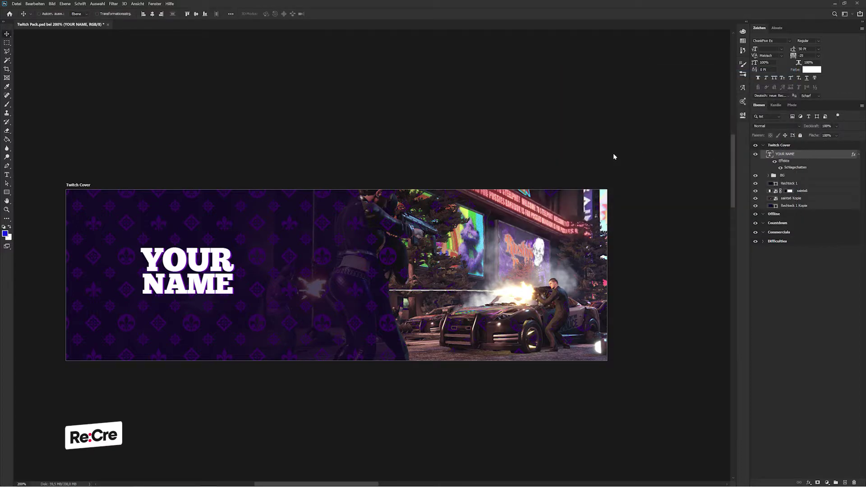
- Add a soft black second drop shadow and a 10 px outer glow at 21% opacity
left_click(526, 209)
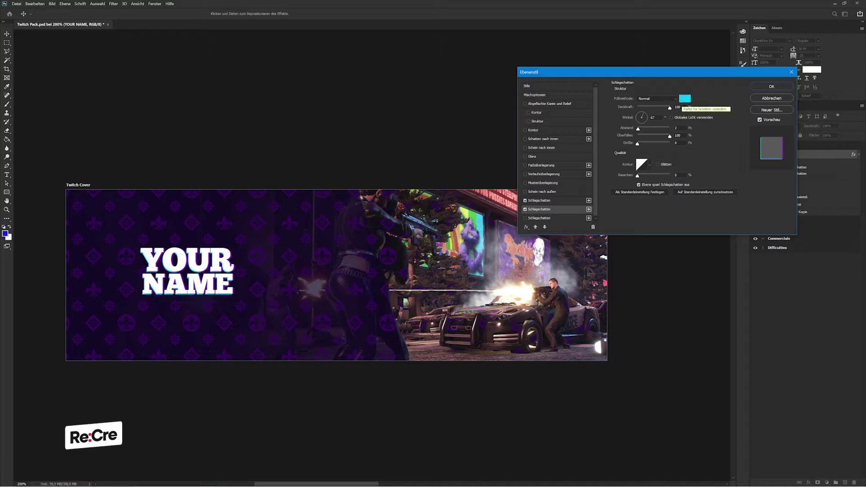
left_click(592, 227)
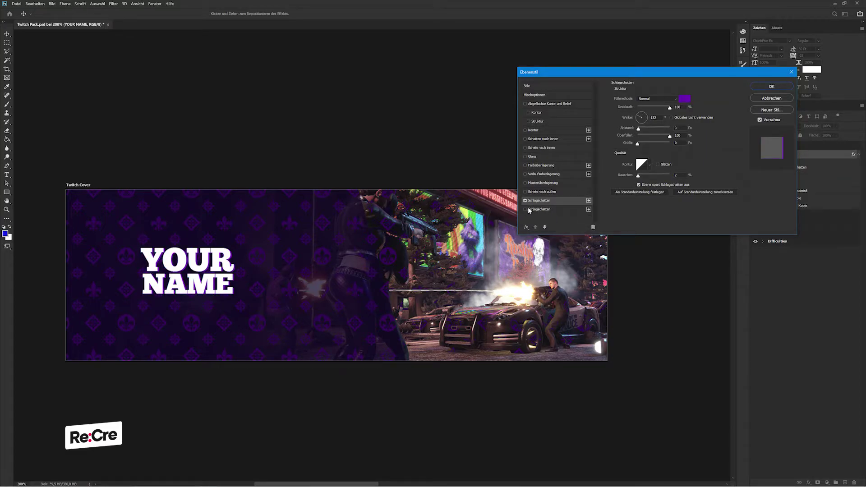
left_click(525, 209)
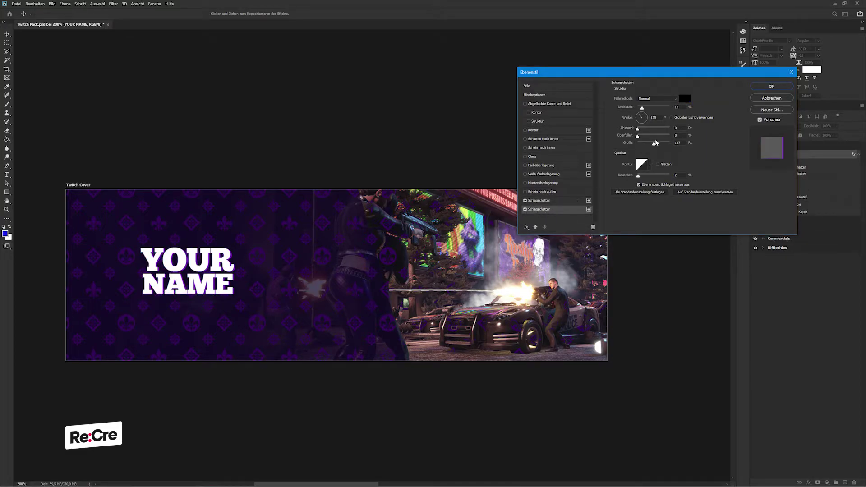
left_click(524, 192)
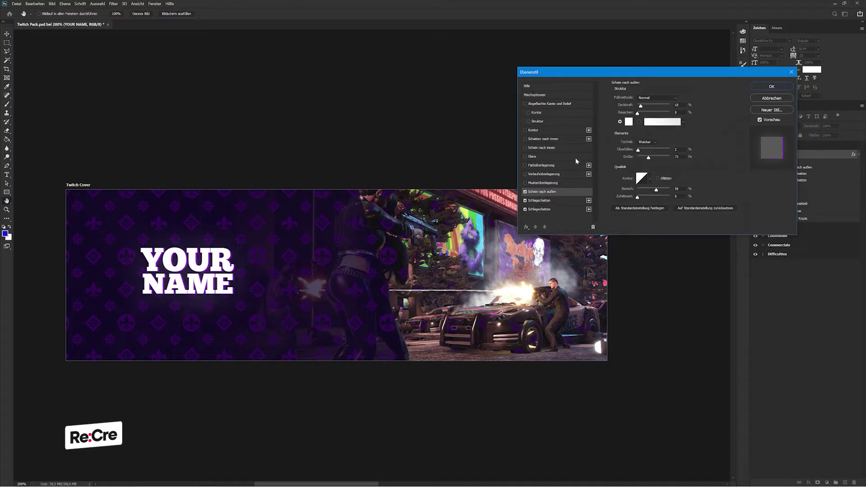
left_click_drag(649, 157, 633, 157)
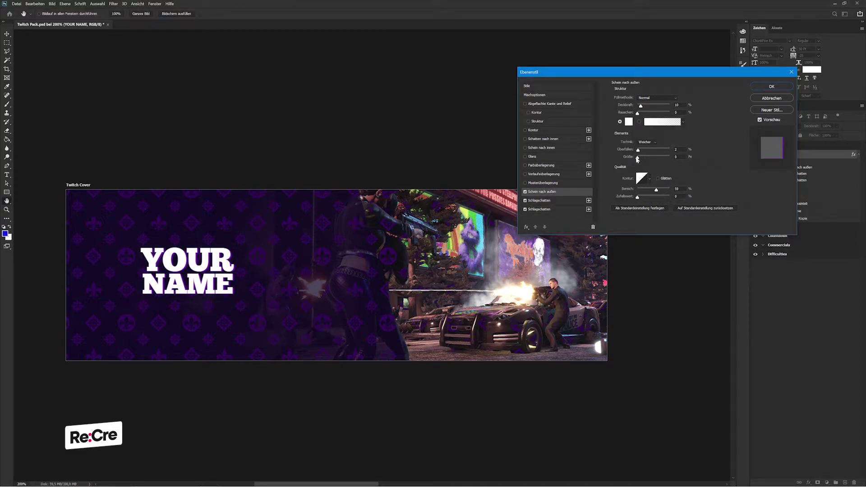
left_click_drag(664, 106, 671, 106)
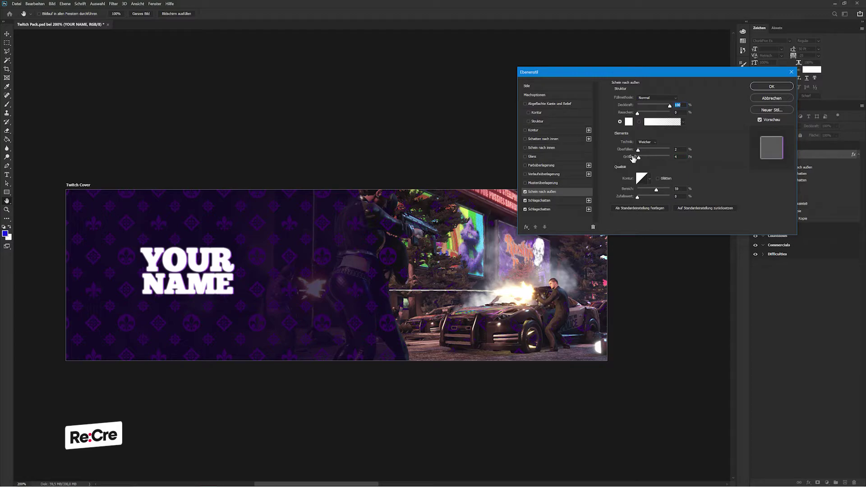
left_click_drag(638, 158, 641, 158)
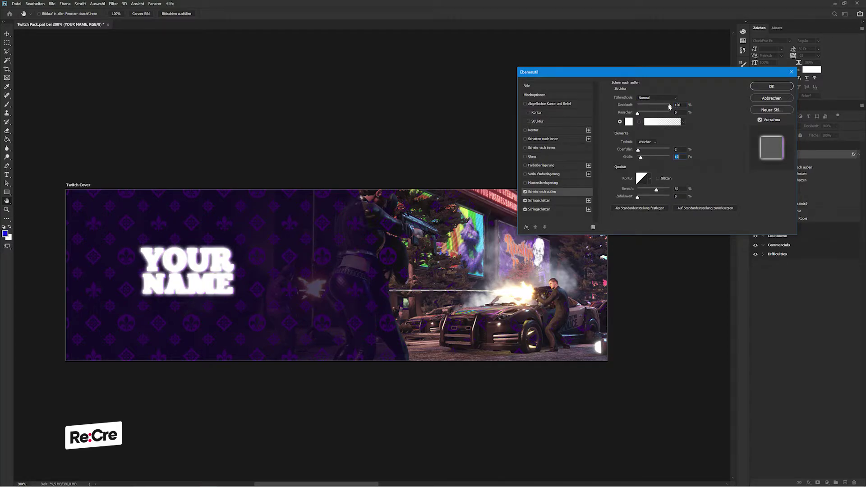
left_click_drag(669, 107, 644, 107)
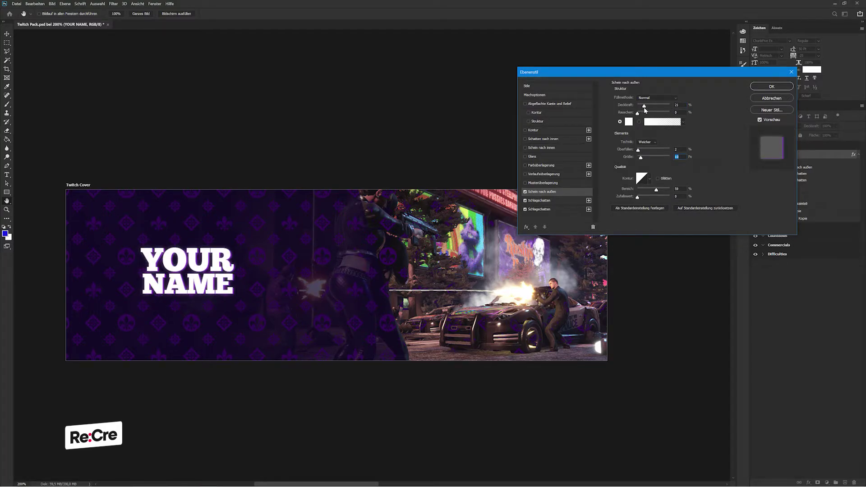
- Apply the layer effects and enlarge the YOUR NAME title to about 143%
key("Return")
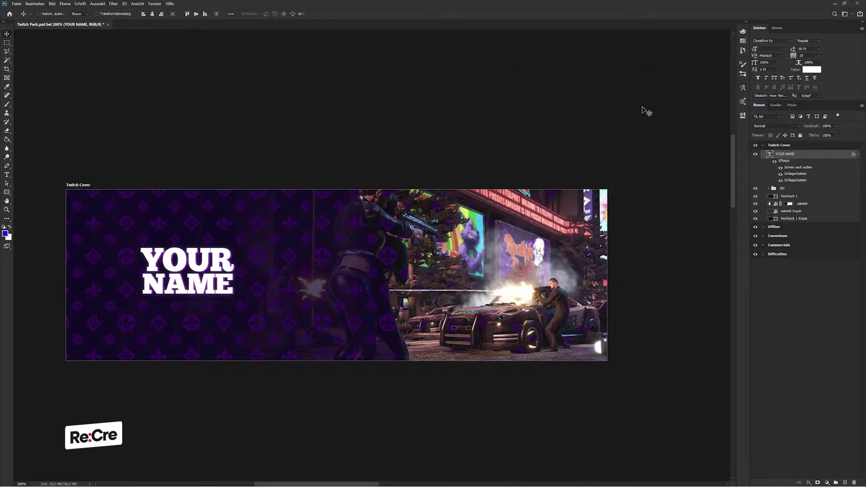
key("ctrl+t")
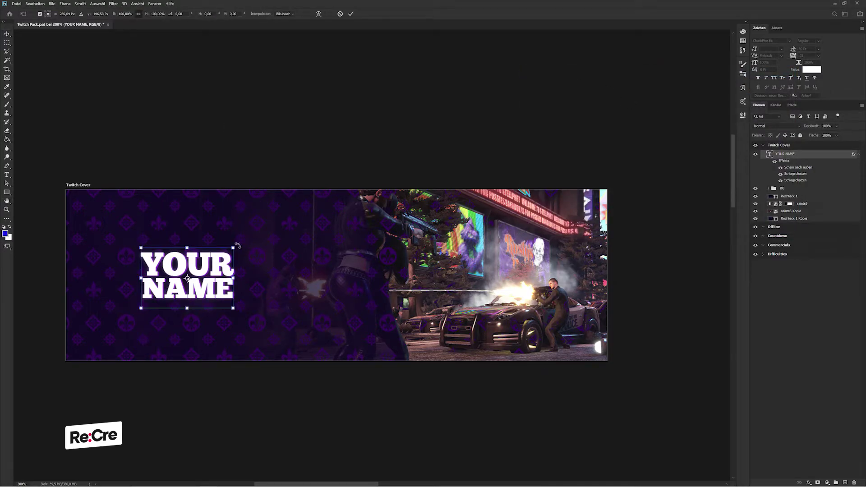
left_click_drag(234, 247, 256, 236)
key("Return")
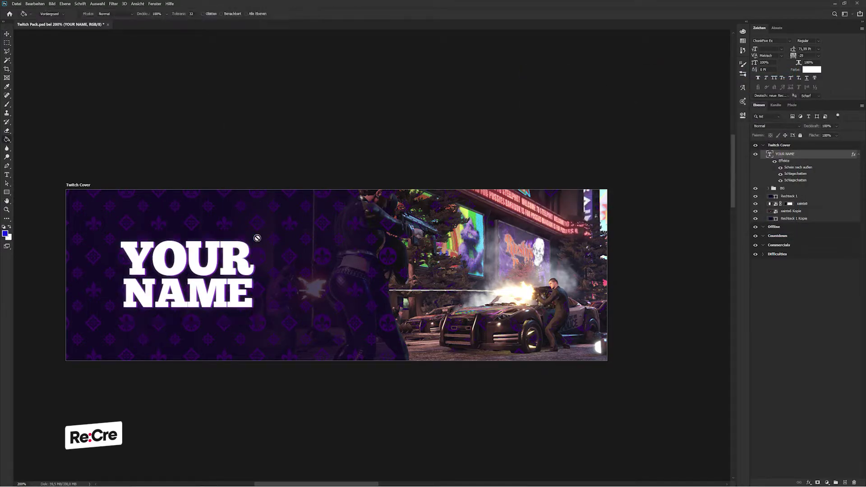
left_click(858, 155)
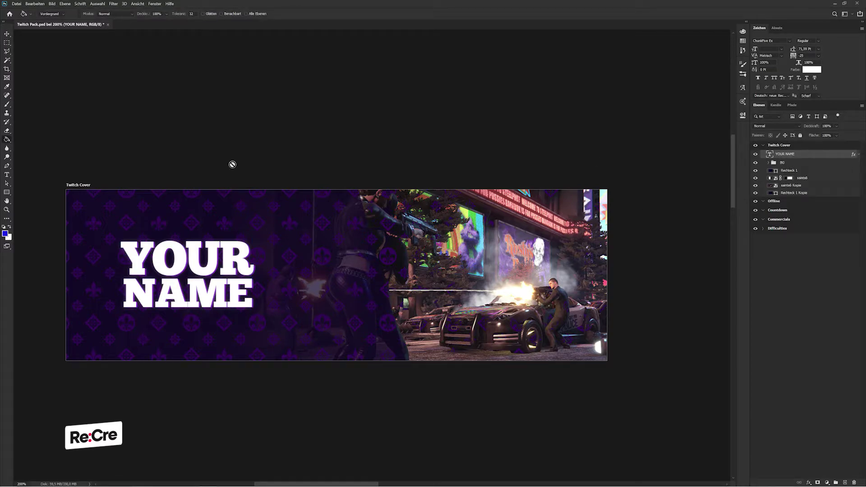
- Add 'TWITCH / YOURNAME' text below the title in Arial Regular
key("t")
left_click(127, 340)
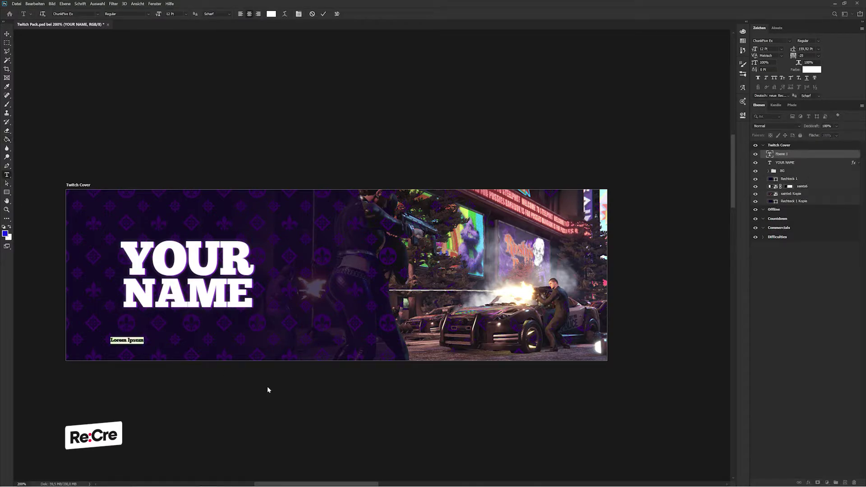
type("TWITCH")
type(" / YOURNAME")
key("ctrl+a")
left_click(762, 41)
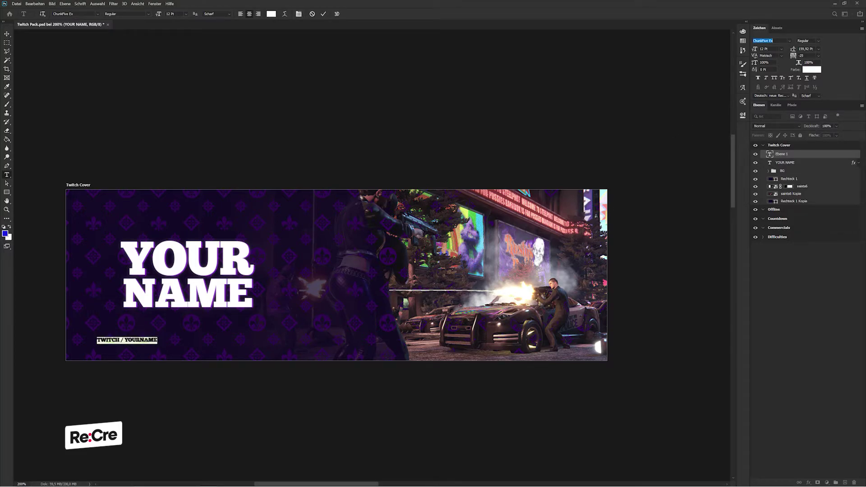
type("Arial")
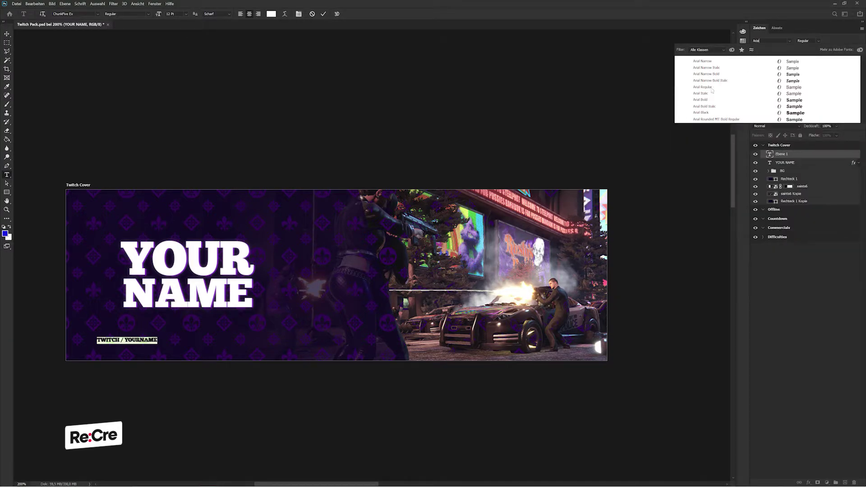
left_click(703, 87)
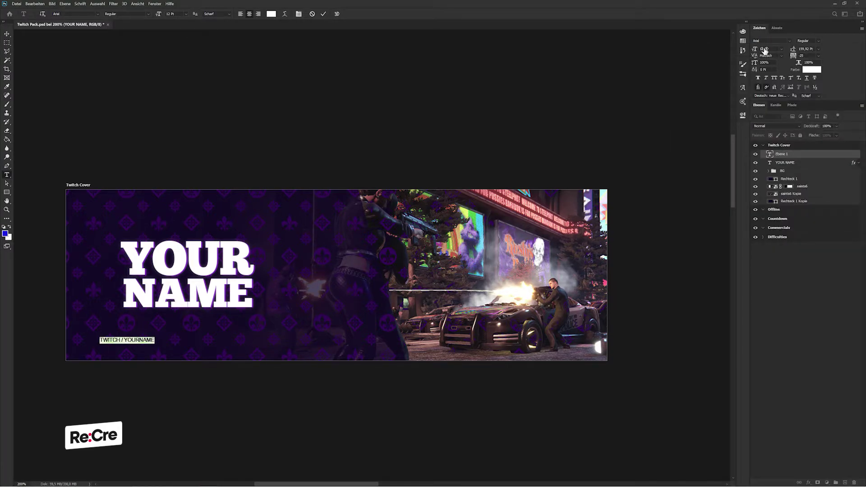
- Reduce the subtitle to 10 pt with wider letter spacing
type("0")
key("Return")
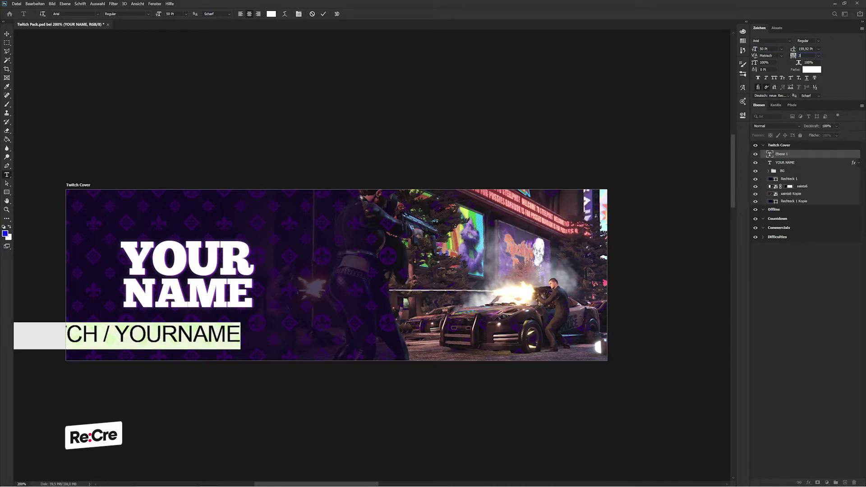
type("300")
key("Return")
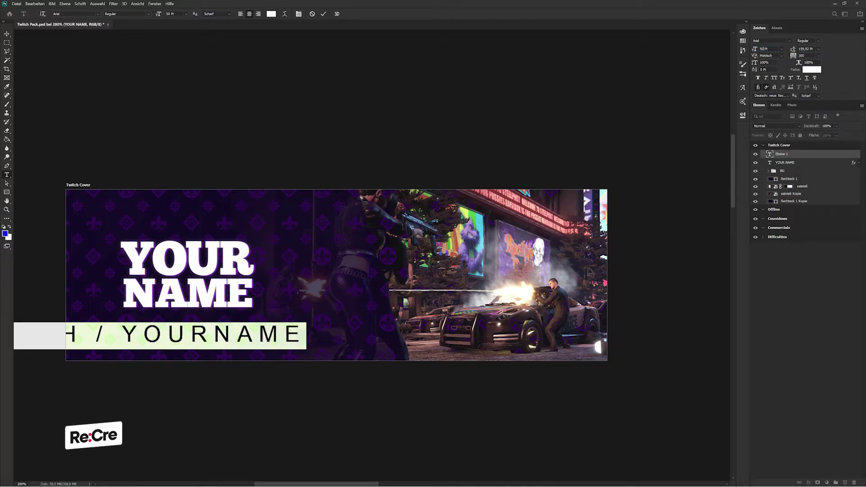
type("0")
key("Return")
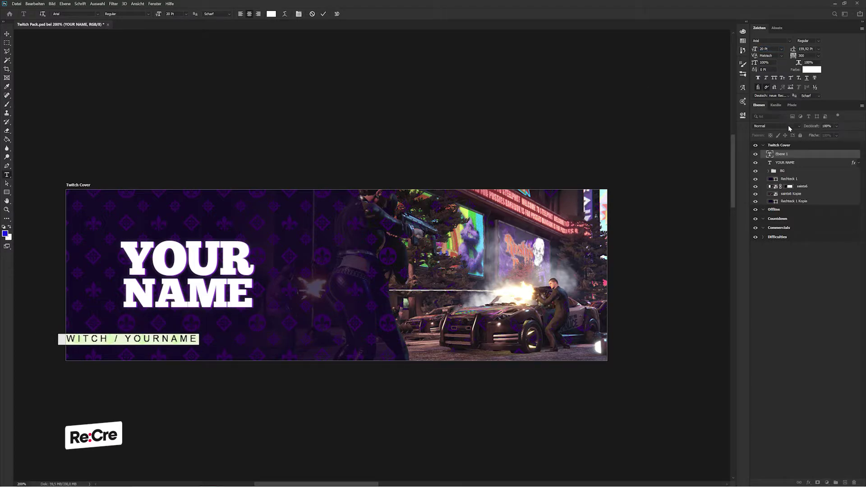
key("Return")
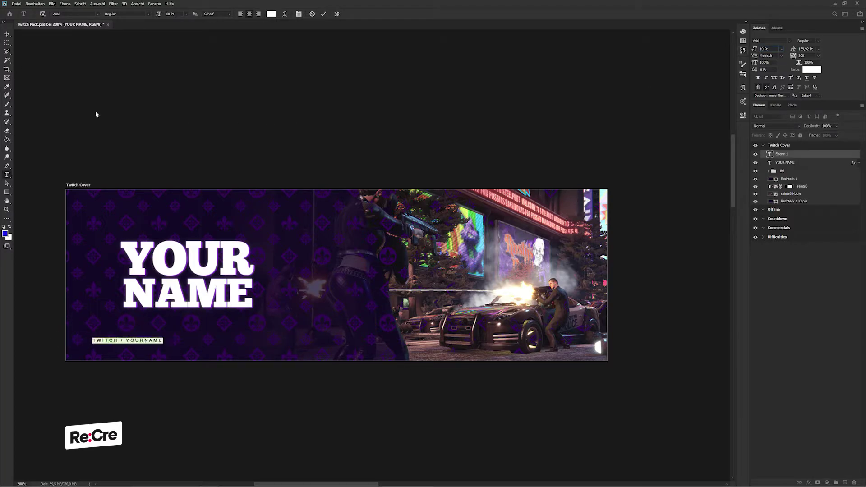
left_click(7, 34)
- Centre the subtitle under the title, nudge it up and squash it slightly shorter
left_click_drag(189, 214, 249, 194)
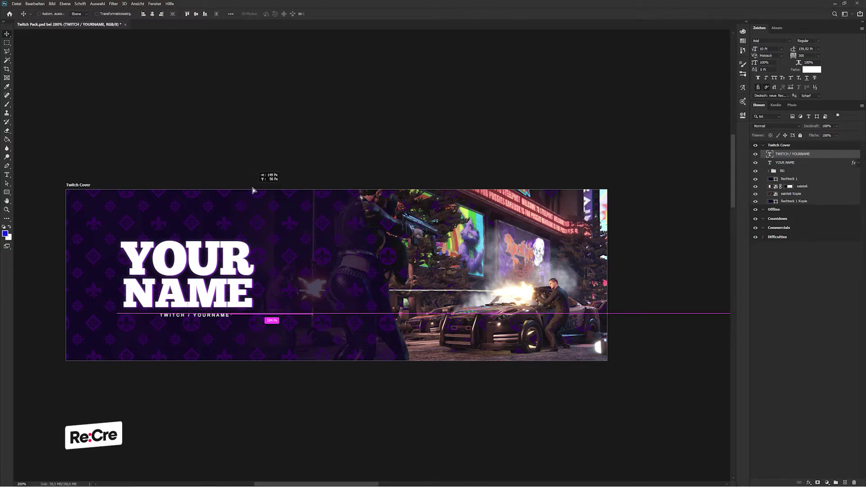
key("ctrl+t")
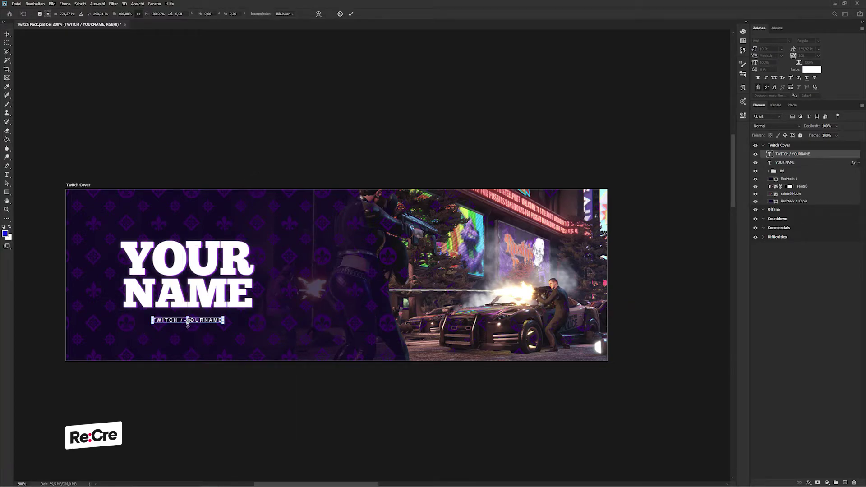
key("Return")
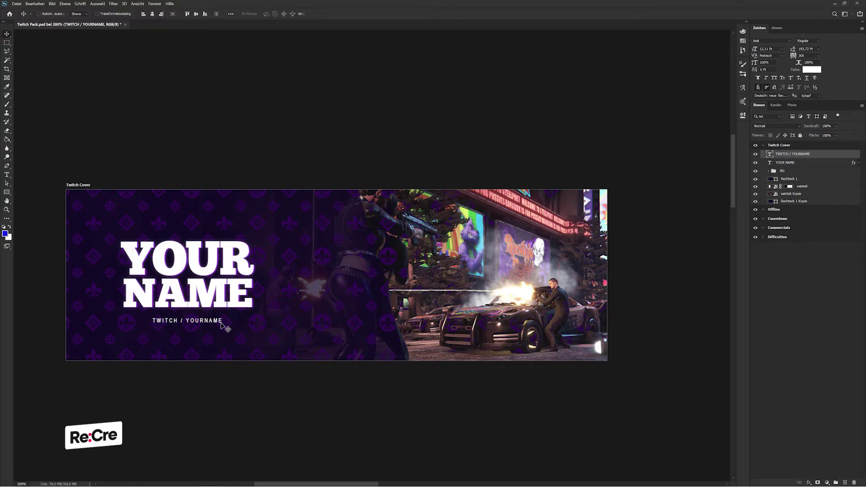
left_click(773, 163, "shift")
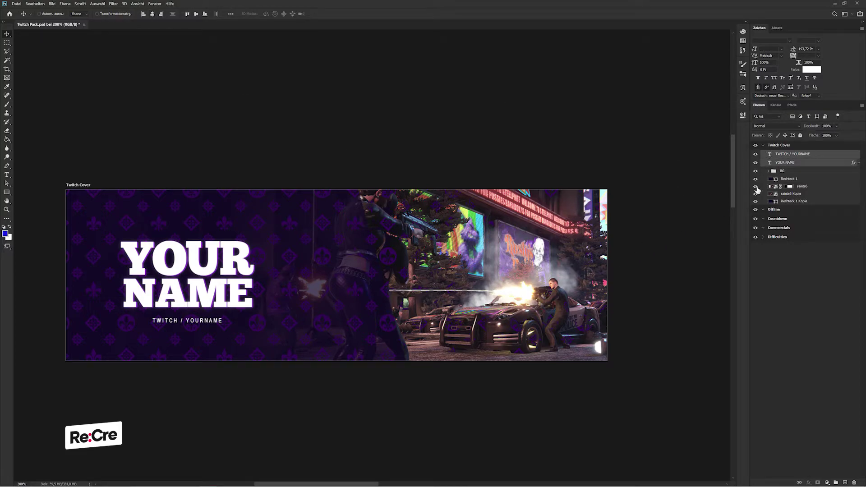
left_click(792, 156)
key("Up")
key("Up")
key("Up")
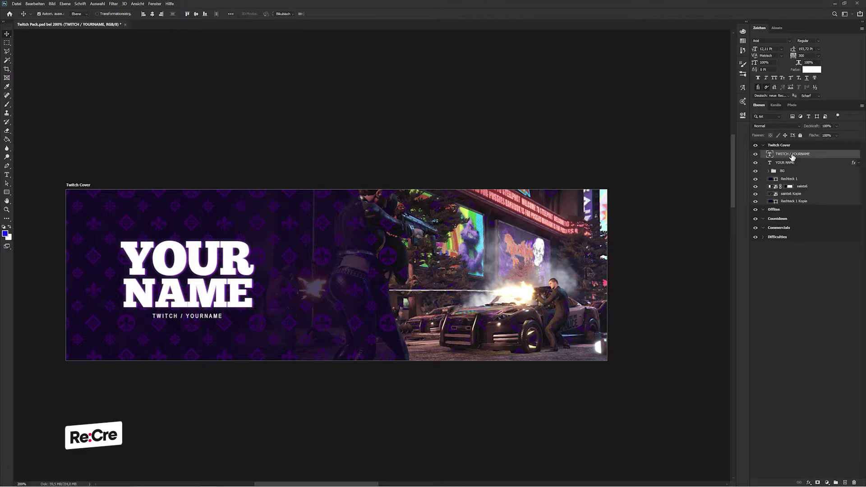
key("ctrl+t")
left_click_drag(188, 319, 189, 318)
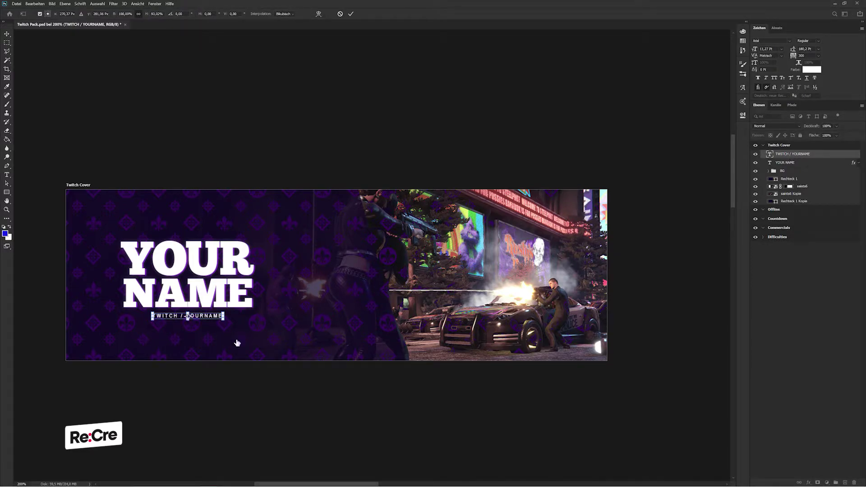
key("Return")
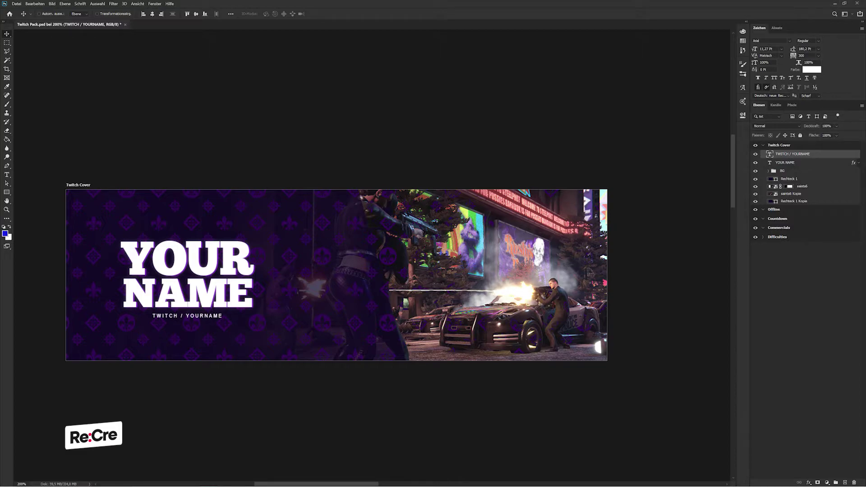
- Place the saints3 man-in-suit image enlarged at the lower left, stacked behind the text
left_click_drag(516, 255, 483, 263)
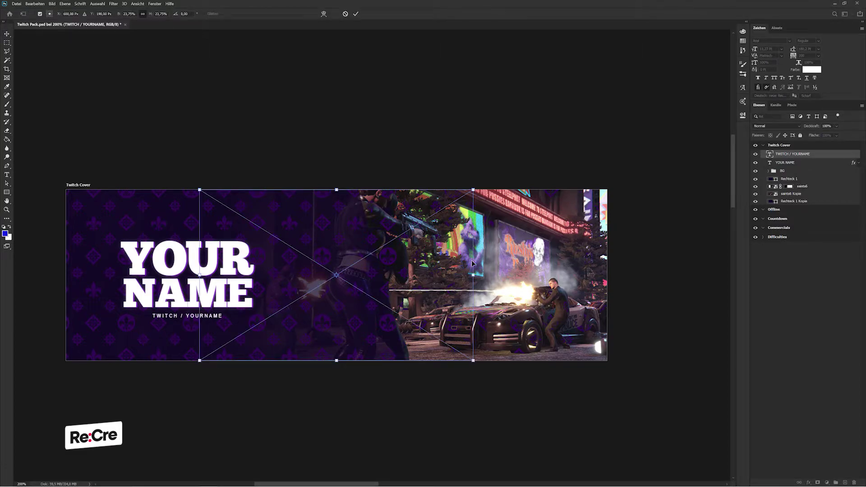
left_click_drag(477, 188, 531, 155)
mouse_move(395, 243)
left_mouse_down()
mouse_move(365, 302)
mouse_move(407, 280)
mouse_move(163, 281)
left_mouse_up()
key("Return")
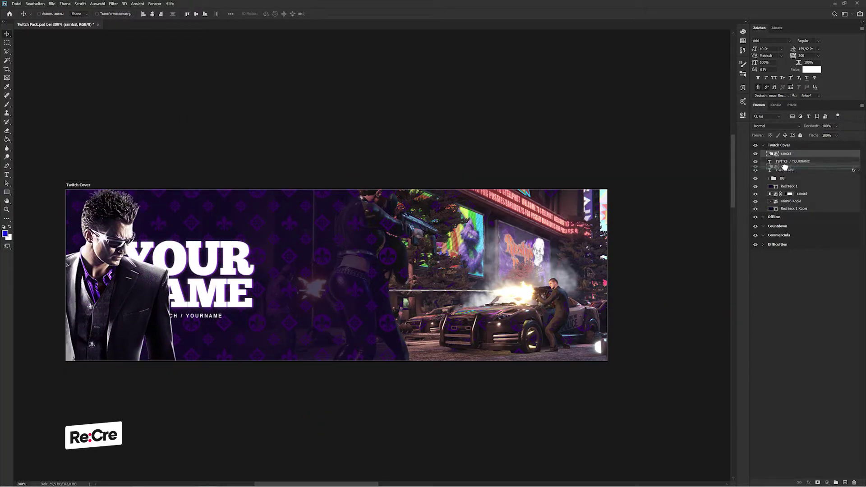
left_click_drag(777, 165, 778, 174)
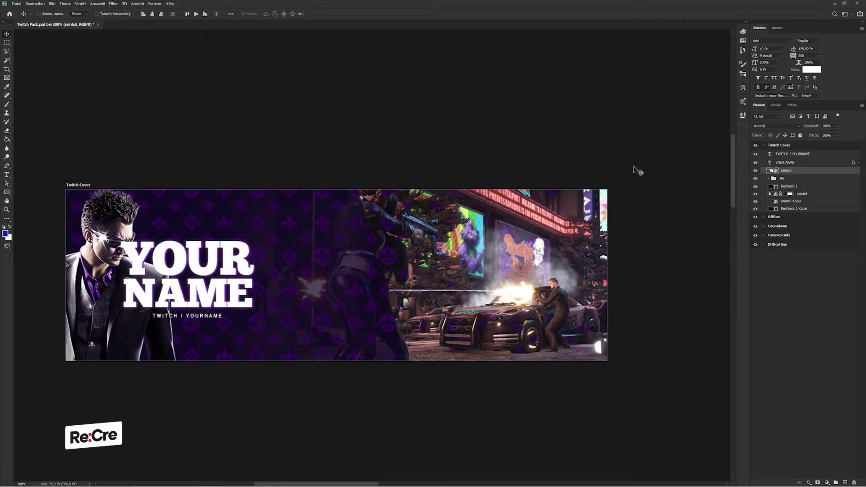
- Group the two title text layers and shift the group right toward the centre
left_click(793, 153)
key("ctrl+g")
key("shift+Right")
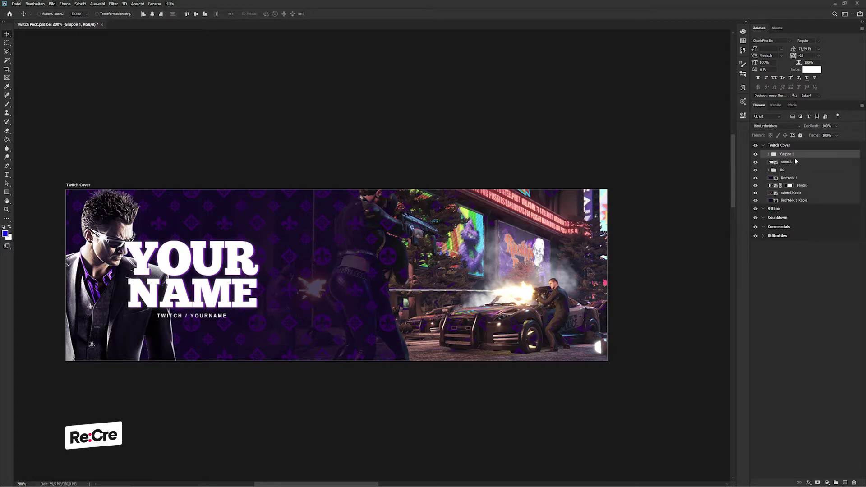
key("shift+Right")
key("shift+Right")
key("shift+Right")
key("shift+Right")
key("shift+Right")
key("shift+Right")
key("shift+Left")
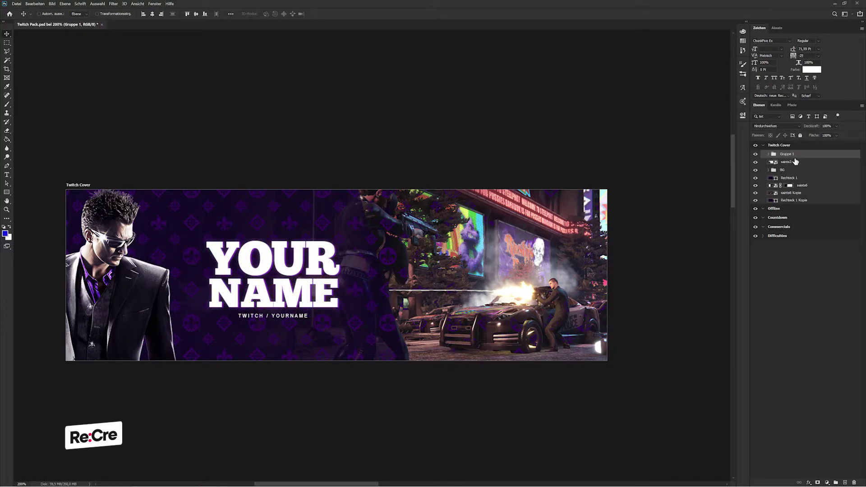
- Move the man render up and right, then drop a smoke image onto the banner
left_click(795, 162)
left_click_drag(207, 241, 226, 227)
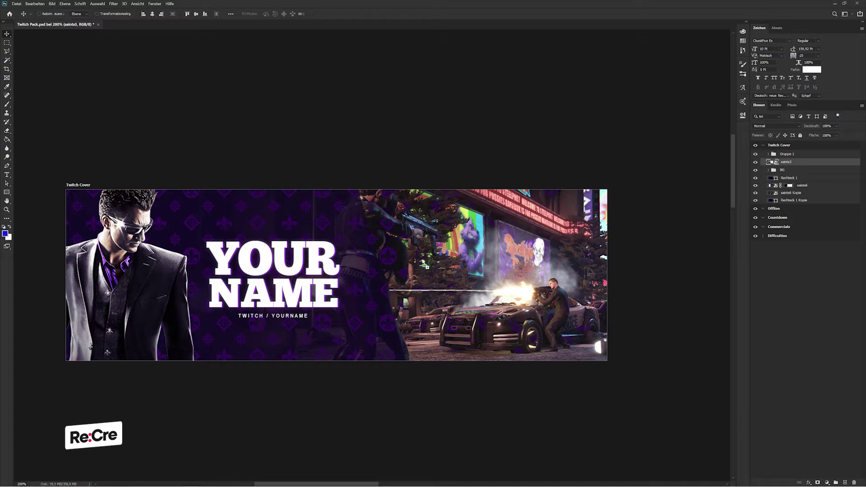
left_click_drag(424, 264, 424, 264)
- Flip the first smoke horizontally, blend it with Negativ multiplizieren, and stack it below the man
key("Return")
left_click(35, 4)
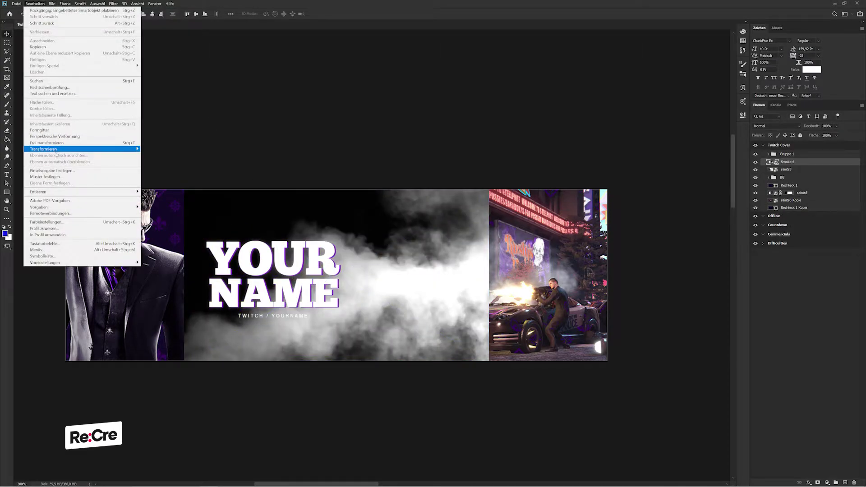
mouse_move(81, 148)
left_click(185, 248)
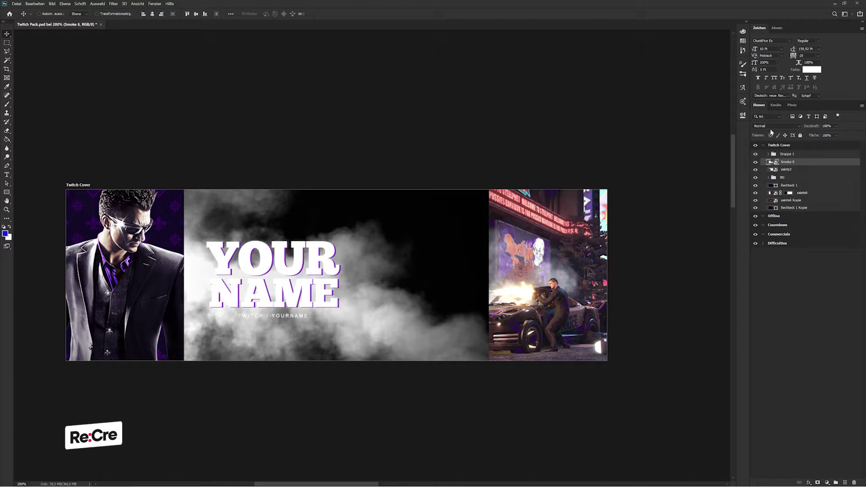
left_click(776, 126)
left_click(769, 183)
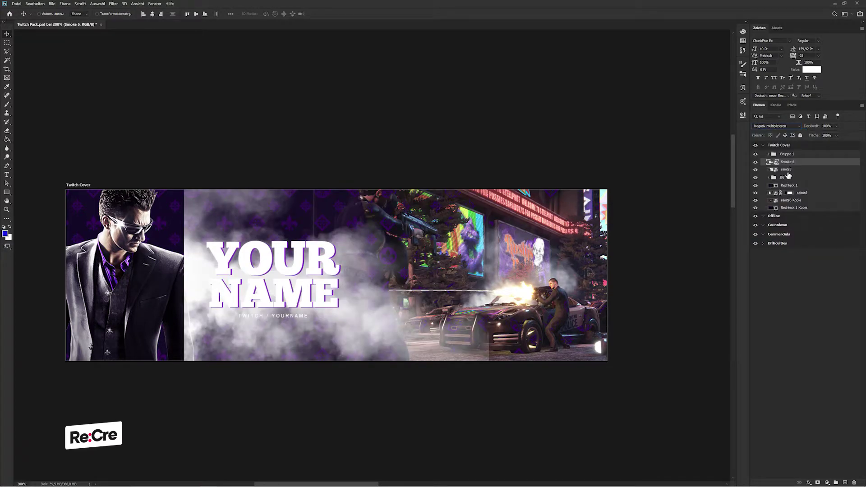
left_click(792, 301)
left_click_drag(786, 163, 772, 172)
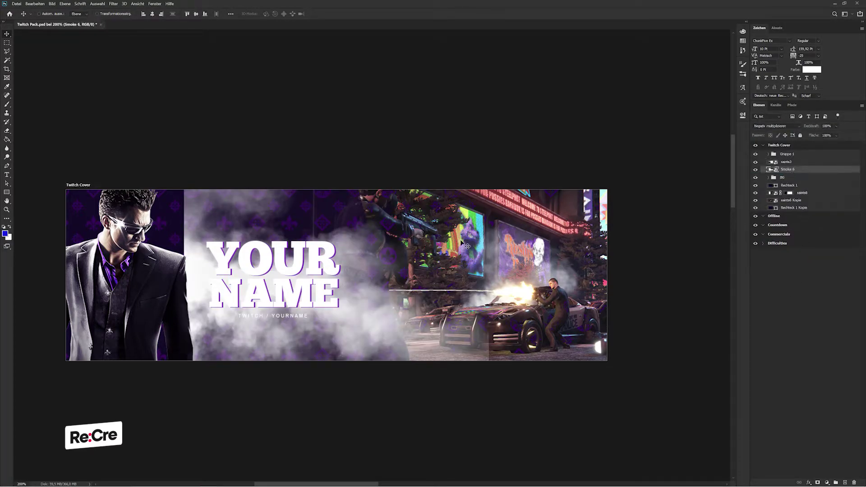
- Enlarge the smoke, shift it left, and add a layer mask to paint on
key("ctrl+t")
left_click_drag(493, 186, 522, 170)
left_click_drag(491, 264, 339, 263)
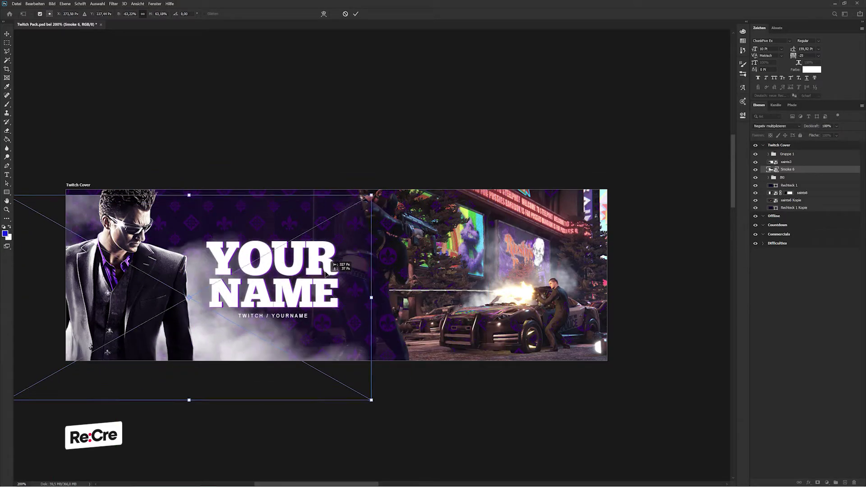
key("Return")
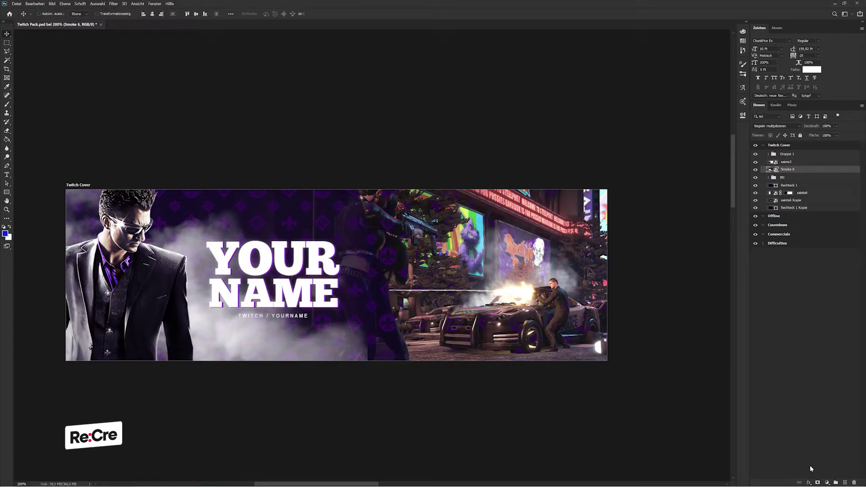
left_click(817, 482)
key("b")
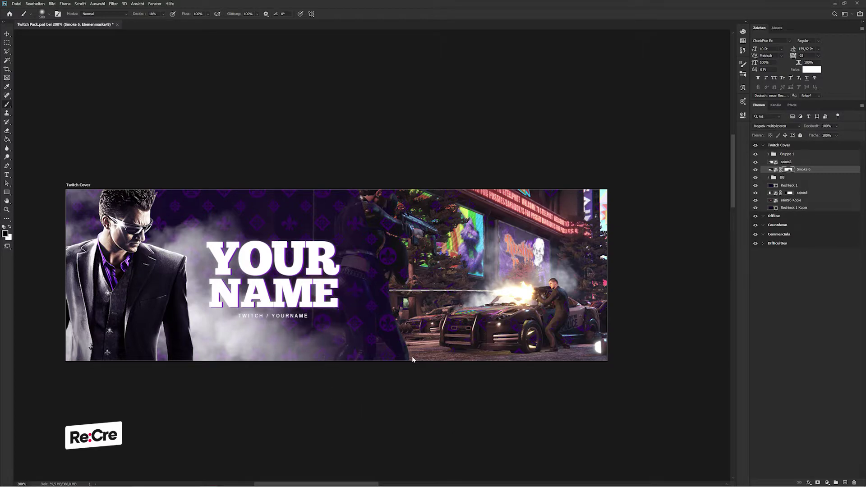
key("v")
left_click(776, 163)
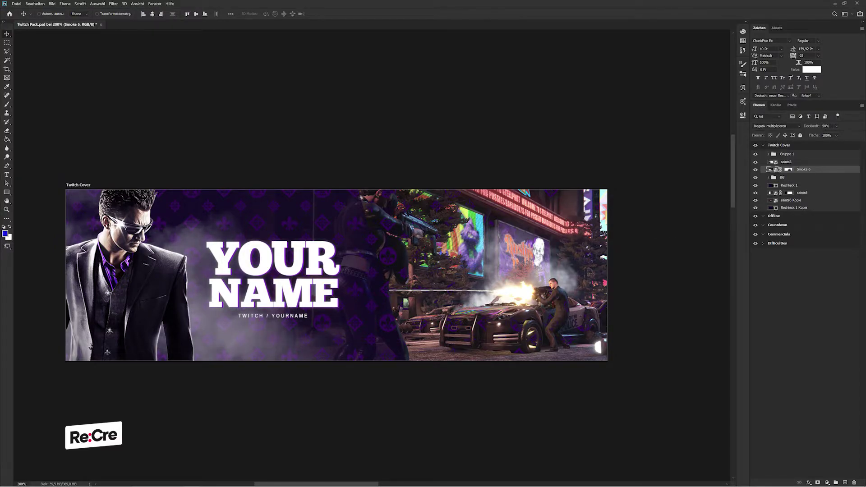
- Place a second screen-blended smoke above the man, settled near his legs
left_click_drag(442, 291, 442, 291)
key("Return")
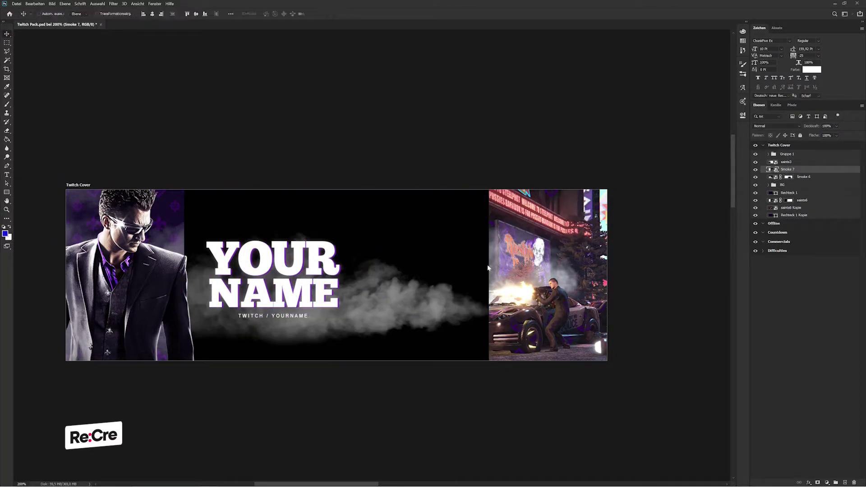
left_click(778, 126)
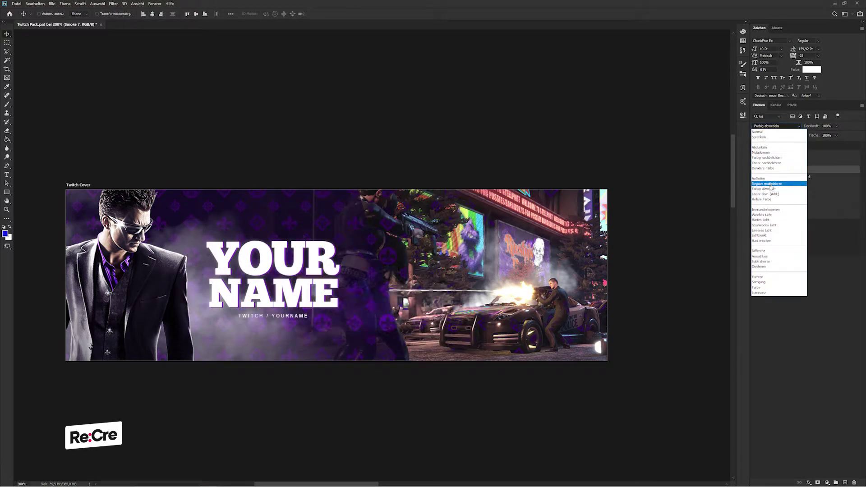
left_click(769, 185)
left_click_drag(546, 270, 336, 339)
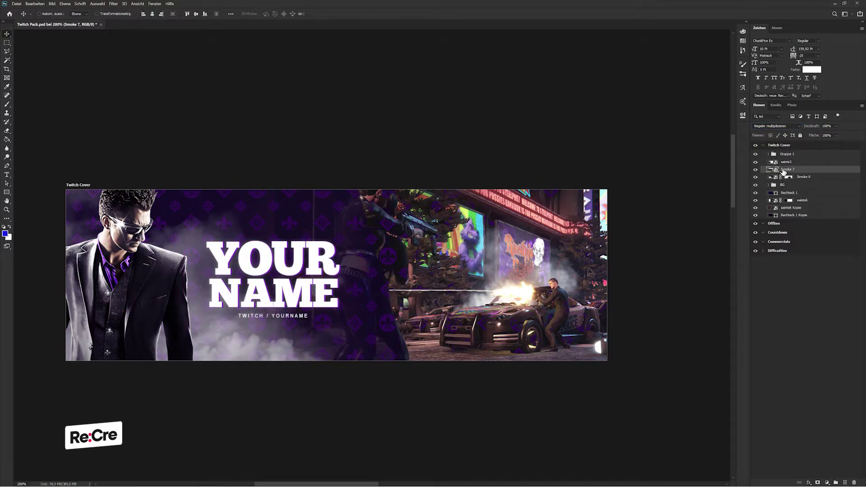
left_click_drag(783, 171, 783, 160)
left_click_drag(303, 333, 417, 350)
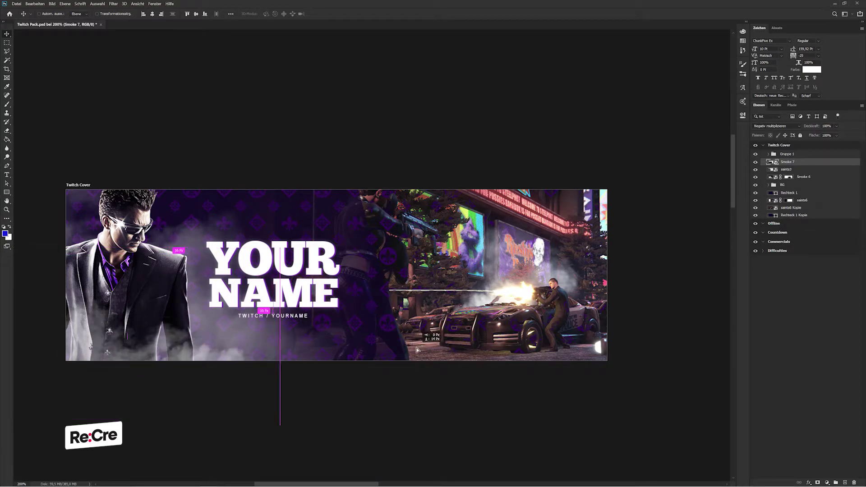
left_click_drag(417, 350, 431, 336)
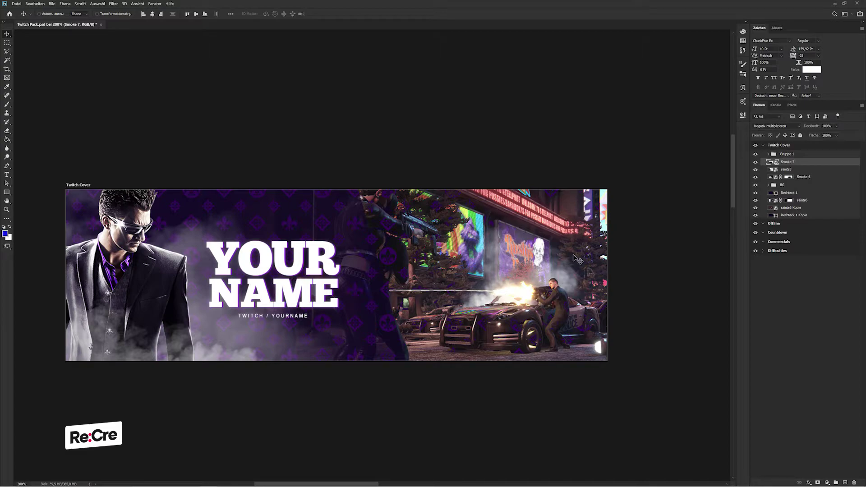
- Reposition the first smoke layer on the banner
left_click(801, 170)
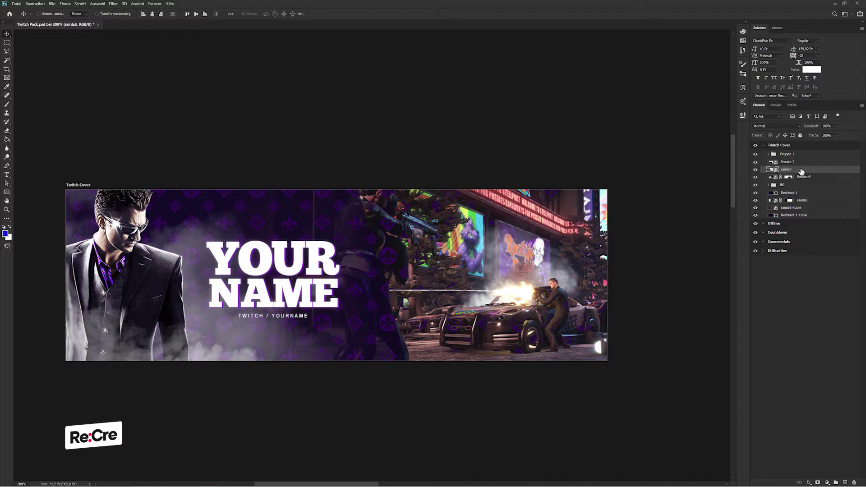
left_click(795, 162)
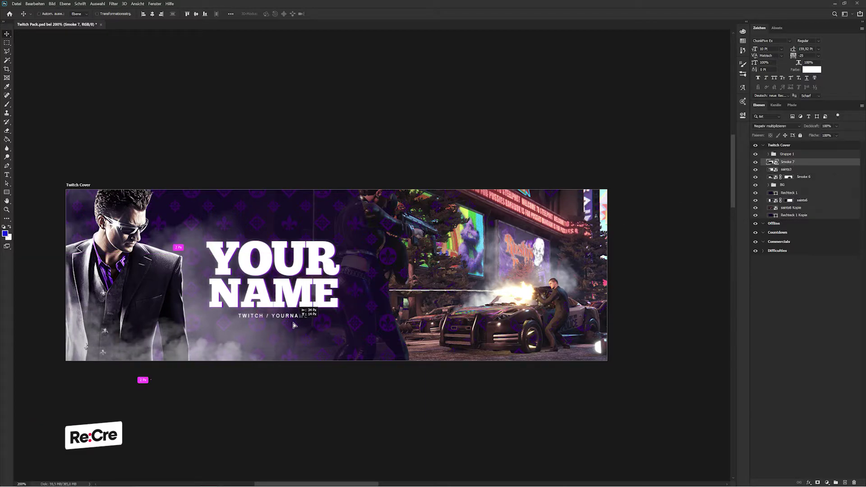
left_click(804, 177)
mouse_move(318, 272)
left_mouse_down()
mouse_move(373, 288)
mouse_move(379, 309)
left_mouse_up()
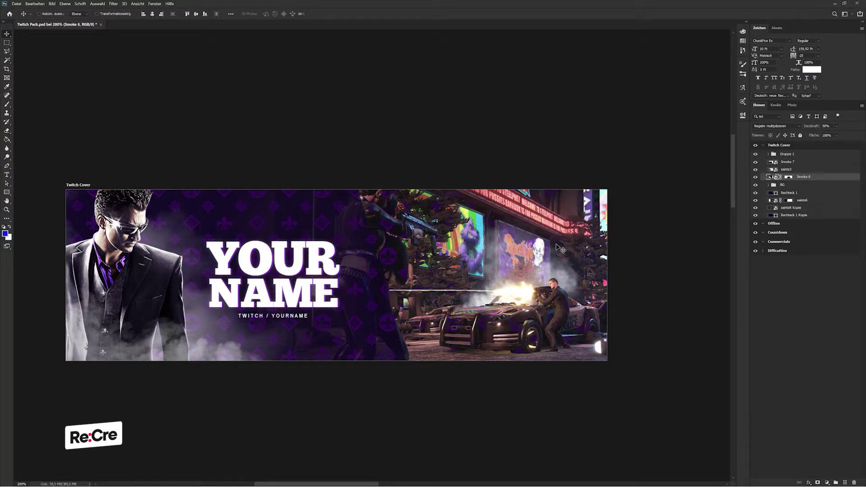
- Copy the purple BG pattern group into the empty Offline artboard
key("ctrl+minus")
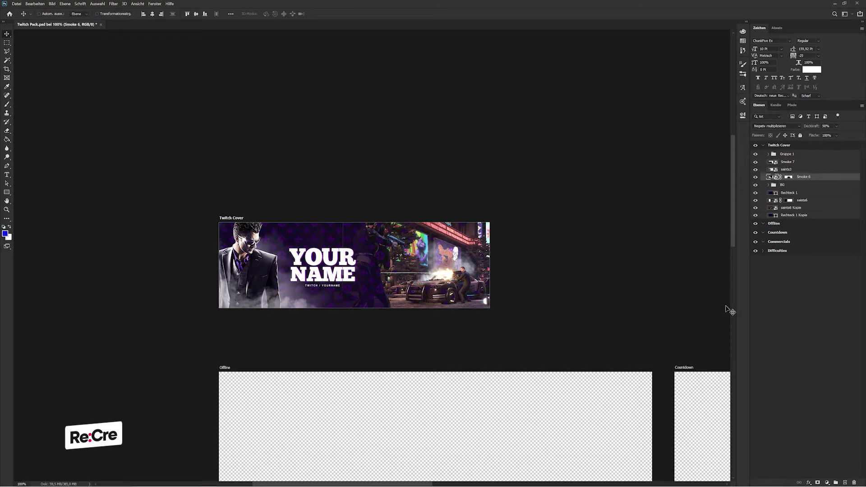
key("ctrl+plus")
key("space")
left_click_drag(432, 316, 432, 110)
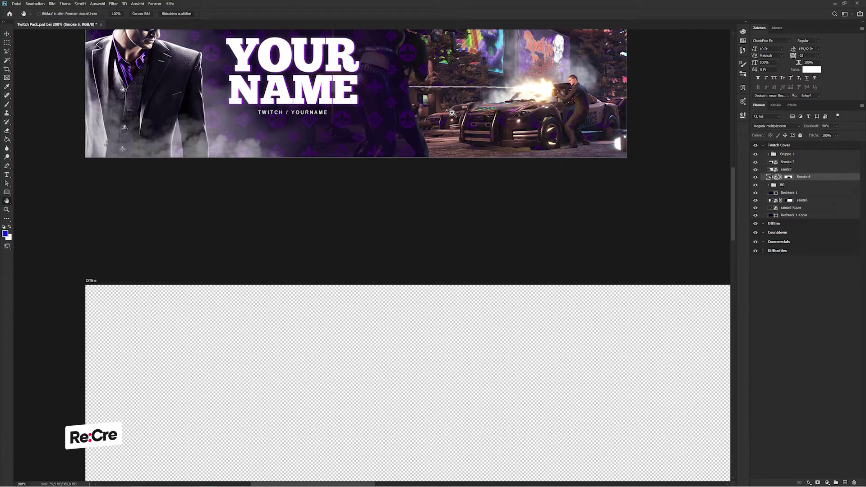
key("ctrl+minus")
left_click_drag(471, 180, 444, 94)
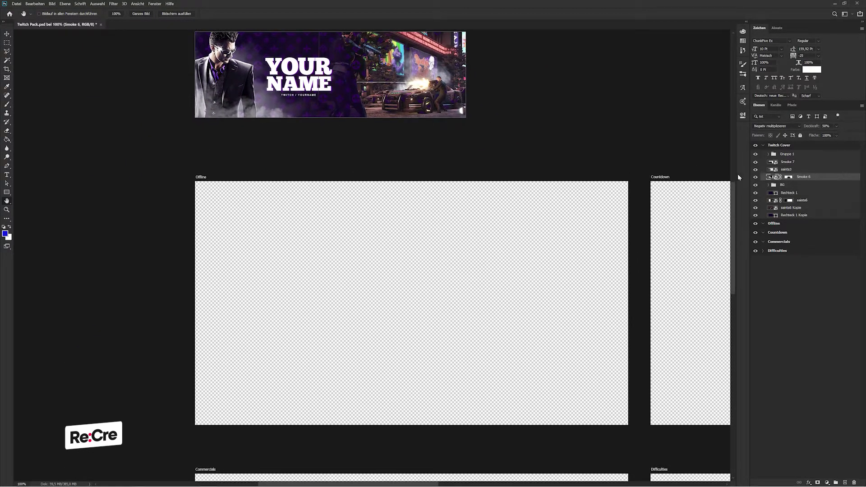
left_click(792, 184)
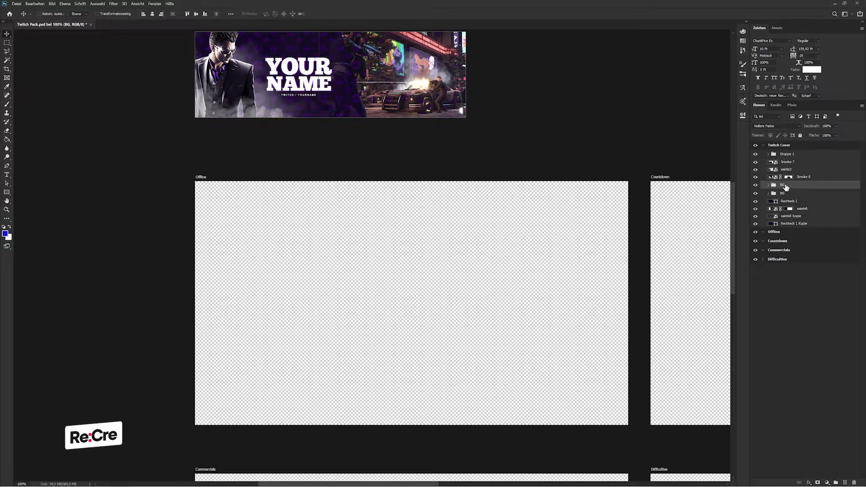
left_click_drag(792, 185, 783, 226)
left_click(762, 145)
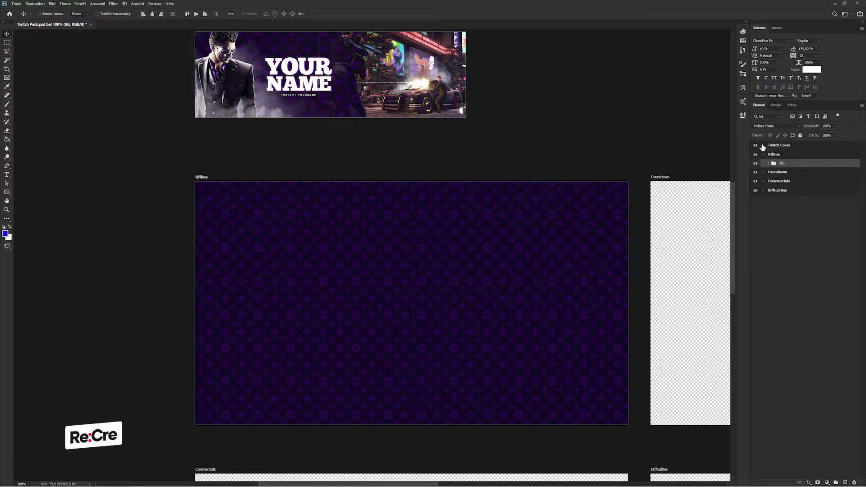
left_click(836, 231)
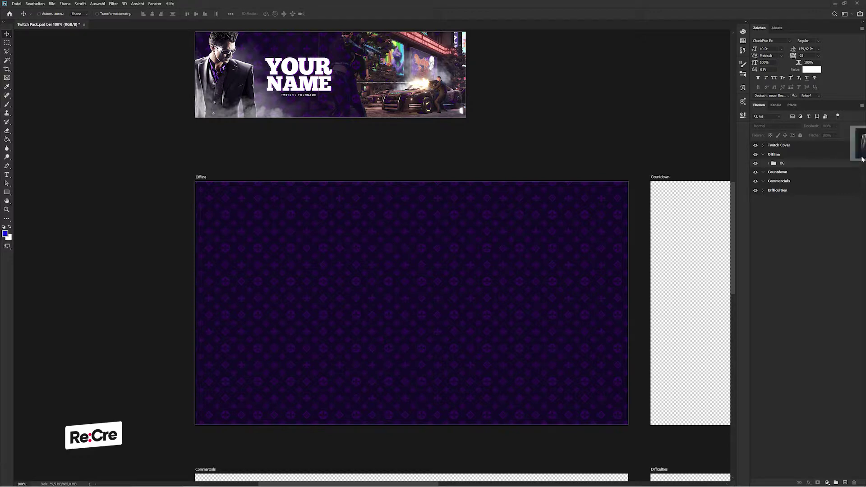
- Place the saints5 man render enlarged to about 150%, flush with the artboard's left edge
mouse_move(451, 228)
left_mouse_down()
mouse_move(363, 329)
mouse_move(367, 290)
left_mouse_up()
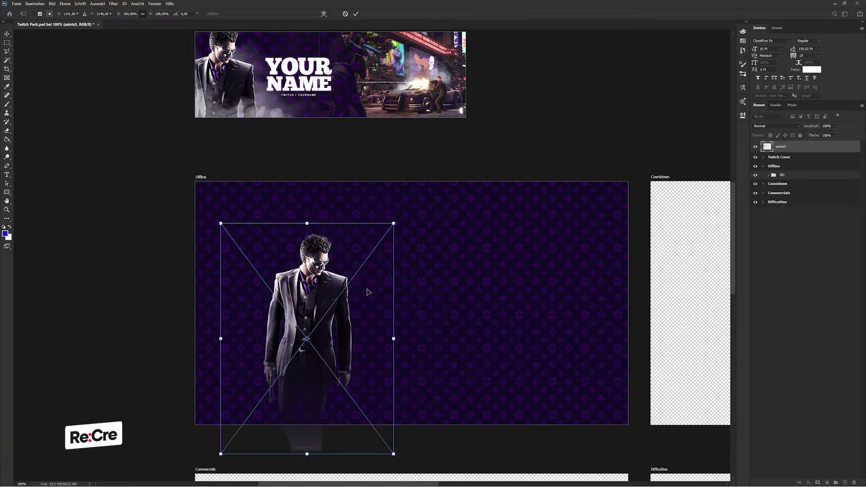
left_click_drag(396, 222, 396, 212)
mouse_move(372, 295)
left_mouse_down()
mouse_move(364, 285)
mouse_move(341, 302)
left_mouse_up()
key("Return")
key("ctrl+t")
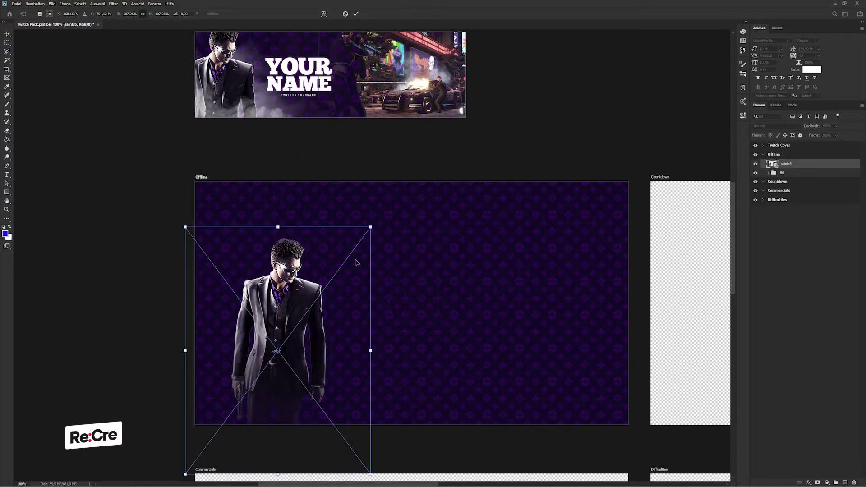
mouse_move(370, 229)
left_mouse_down()
mouse_move(423, 189)
mouse_move(418, 165)
left_mouse_up()
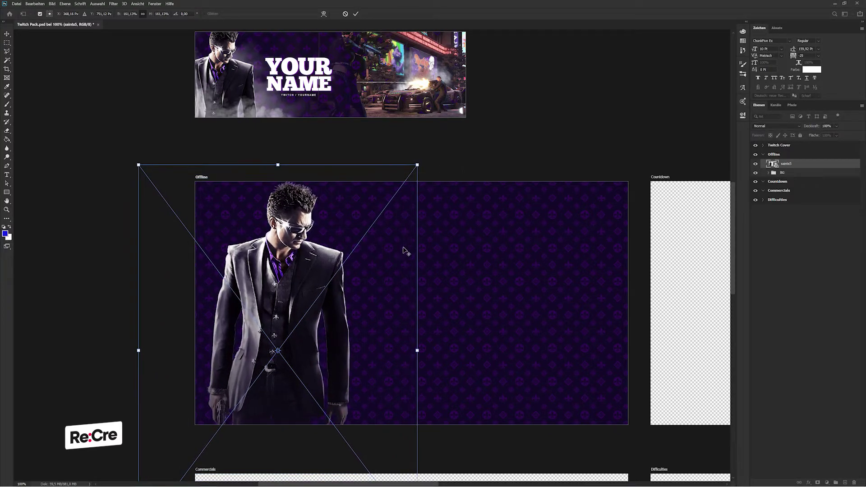
mouse_move(404, 247)
left_mouse_down()
mouse_move(383, 282)
mouse_move(356, 294)
left_mouse_up()
key("Return")
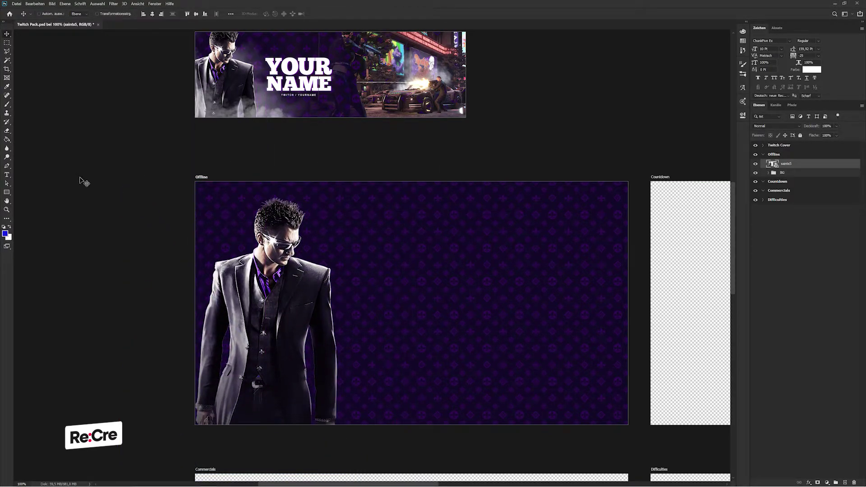
left_click(6, 175)
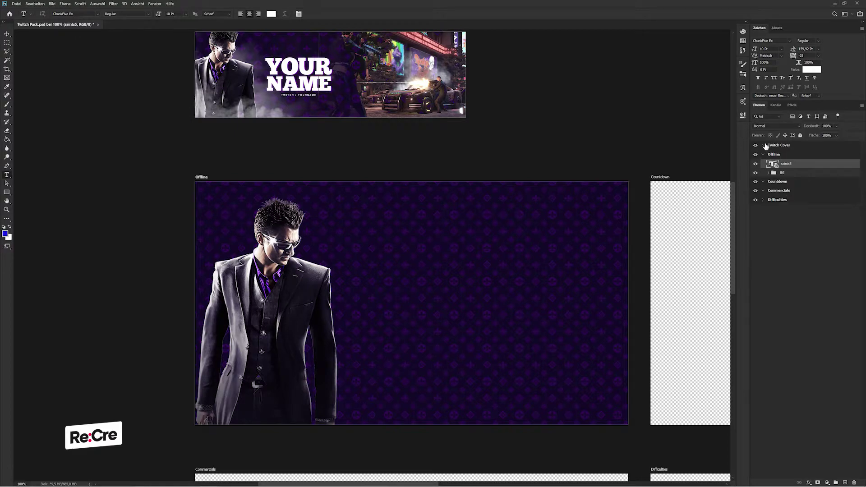
- Rename the cover's text layers to Your Name and Twitch URL
left_click(764, 145)
left_click(773, 154)
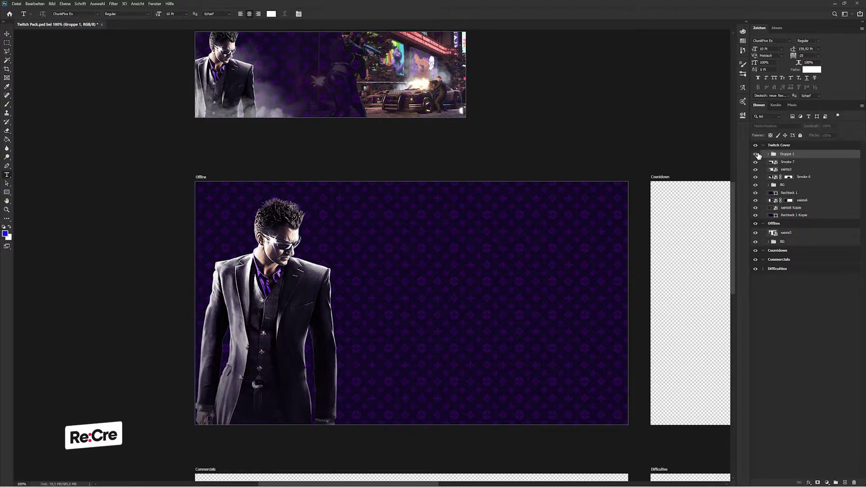
left_click(756, 154)
left_click(769, 155)
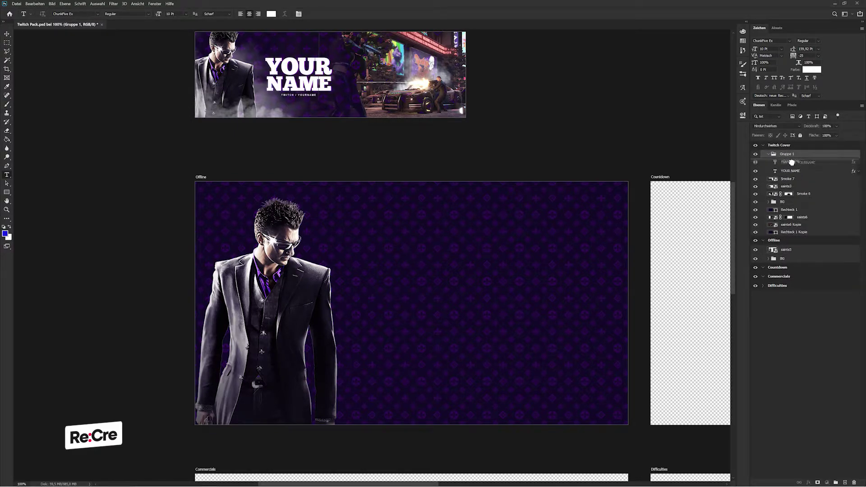
double_click(790, 162)
type("Your Nam")
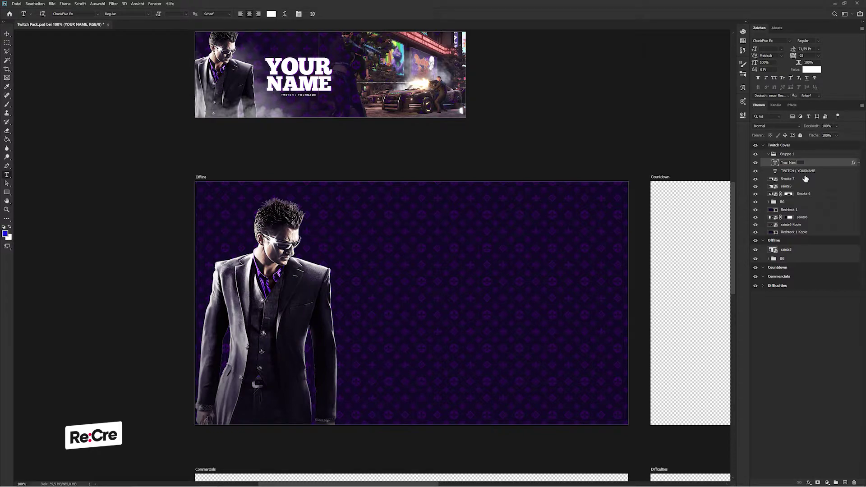
type("e")
key("Tab")
type("T")
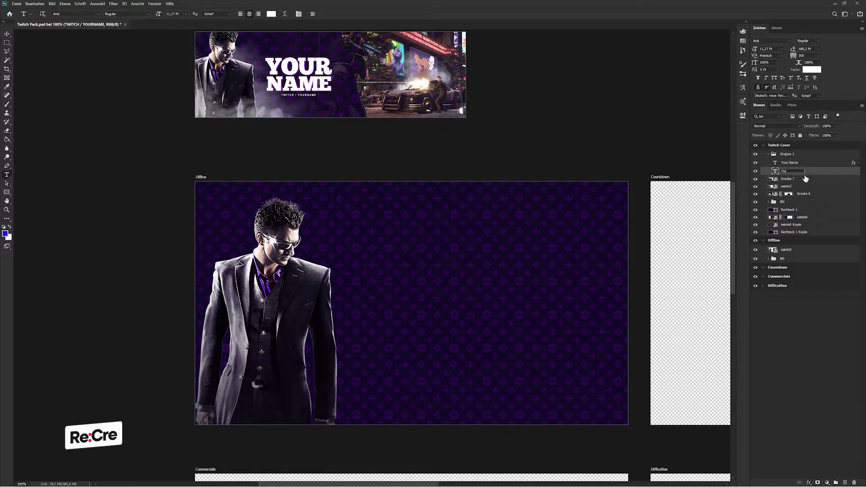
type("itch URL")
key("Return")
- Rename the Gruppe 1 group to Text and give it a green label
double_click(786, 155)
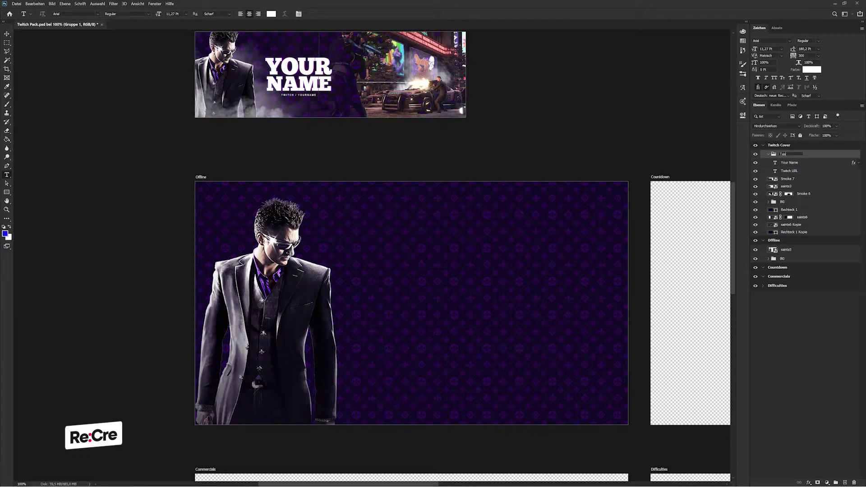
type("xt")
key("Return")
right_click(772, 153)
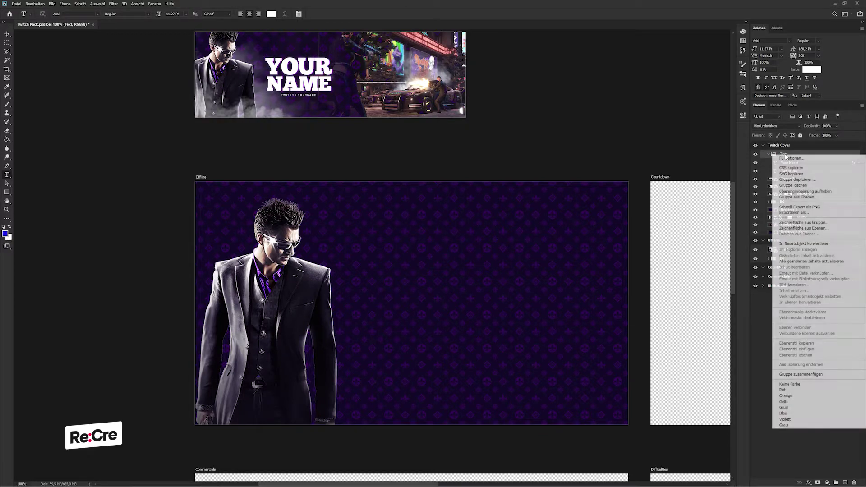
left_click(788, 407)
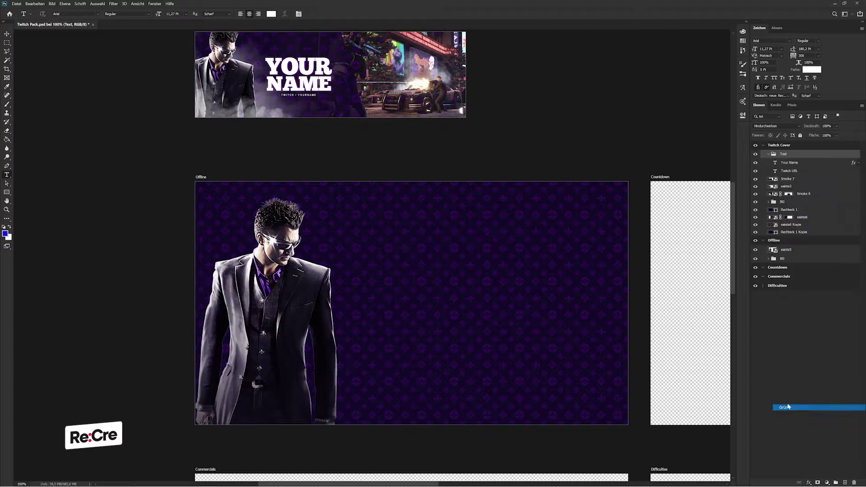
left_click(768, 154)
- Copy the Text group into the Offline artboard and place it bottom-right
key("ctrl+j")
left_click_drag(783, 154, 791, 247)
left_click_drag(396, 279, 466, 315)
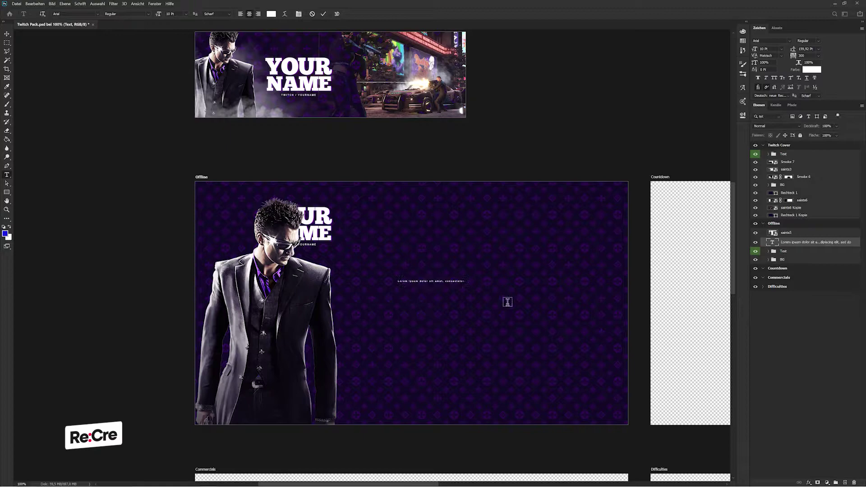
key("Escape")
key("v")
left_click(781, 245)
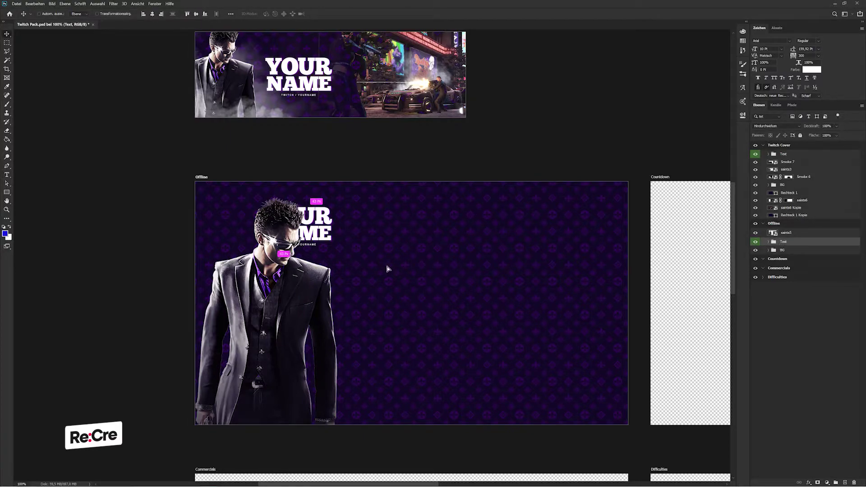
mouse_move(335, 238)
left_mouse_down()
mouse_move(580, 414)
mouse_move(592, 408)
left_mouse_up()
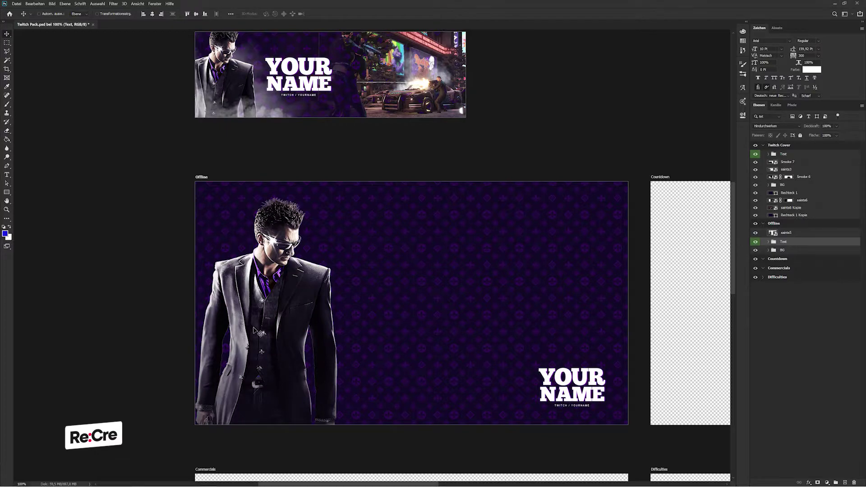
- Type the OFFLINE title on the Offline artboard at 200 pt and move it higher
key("t")
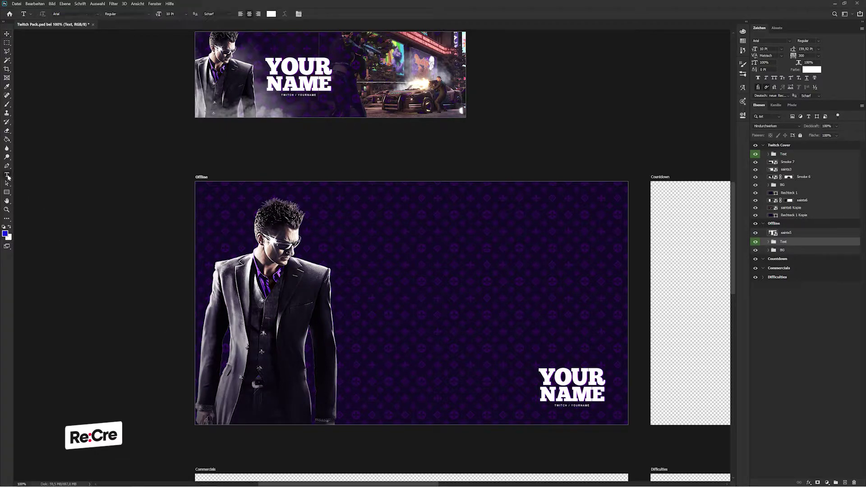
left_click(428, 305)
type("Sta")
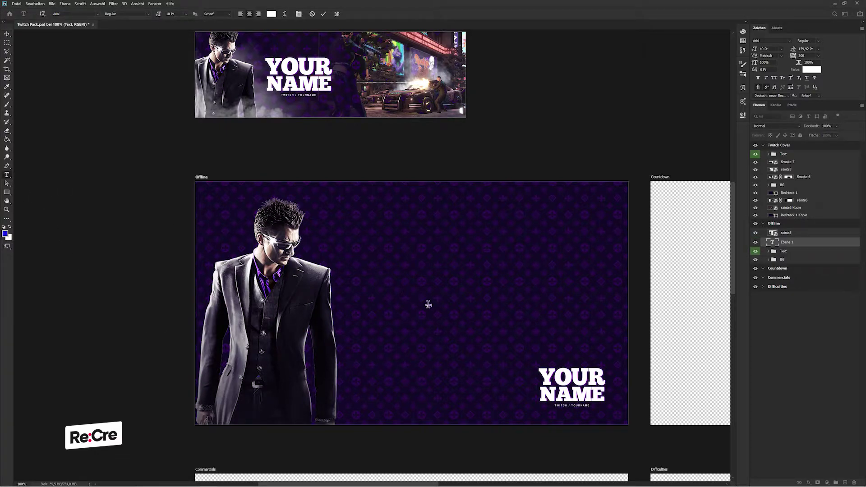
key("ctrl+a")
key("ctrl+a")
type("200")
key("Return")
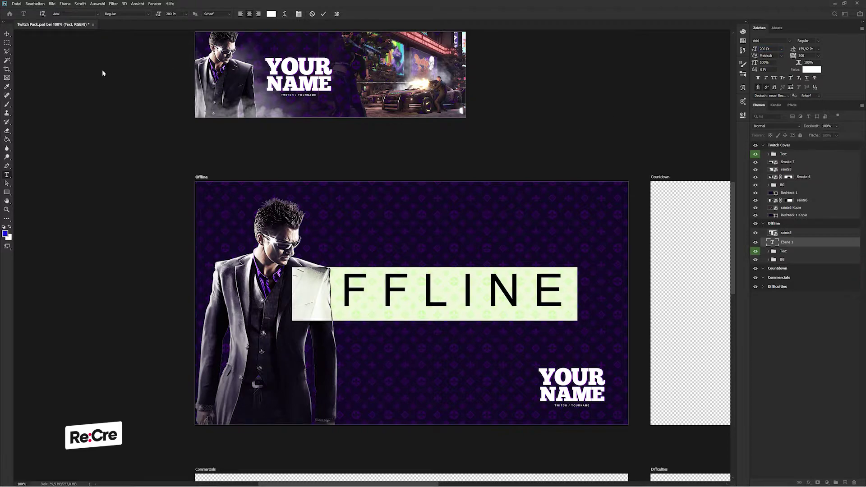
left_click(5, 33)
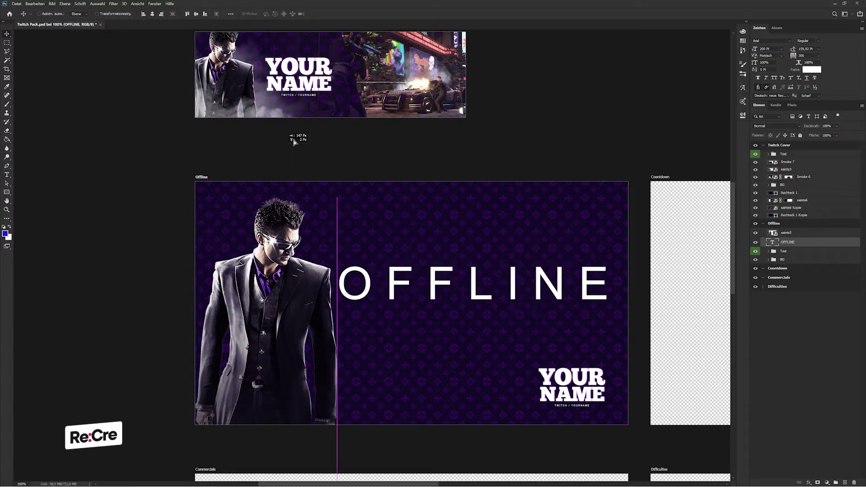
left_click_drag(343, 289, 342, 243)
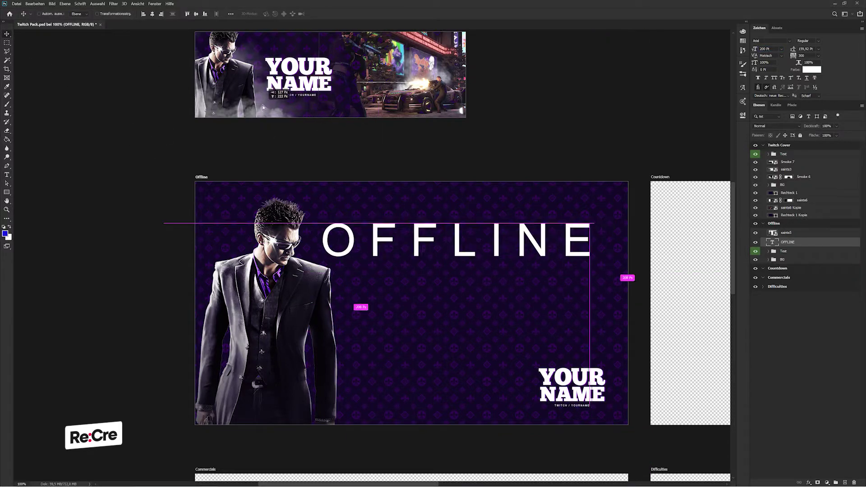
- Tighten OFFLINE's letter spacing, set its font to ChunkFive Ex, and recentre it
left_click(807, 55)
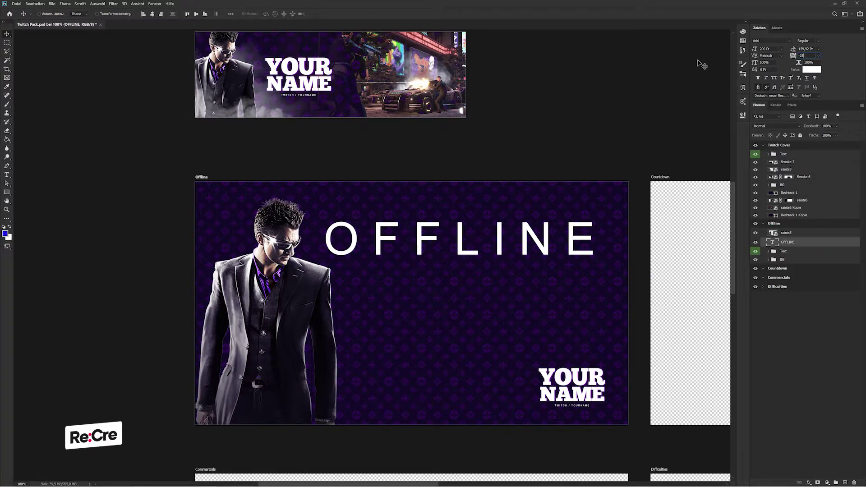
key("Return")
type("ChunkFive Ex")
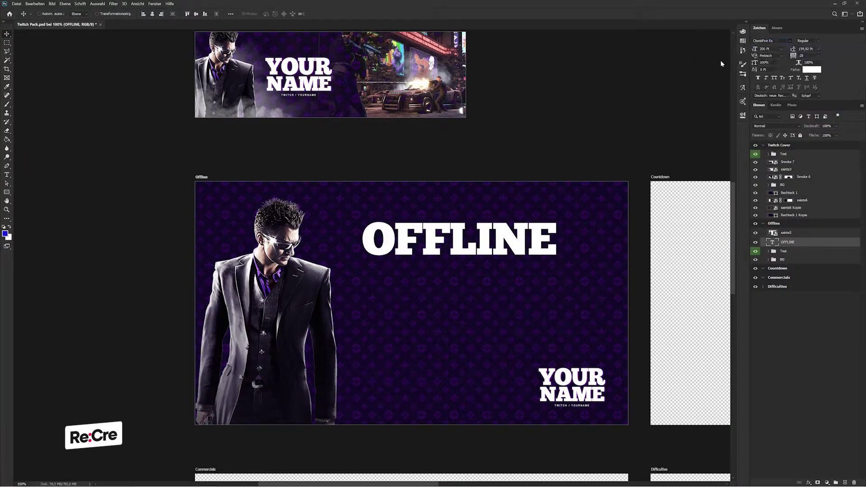
left_click(721, 62)
left_click_drag(433, 200, 434, 244)
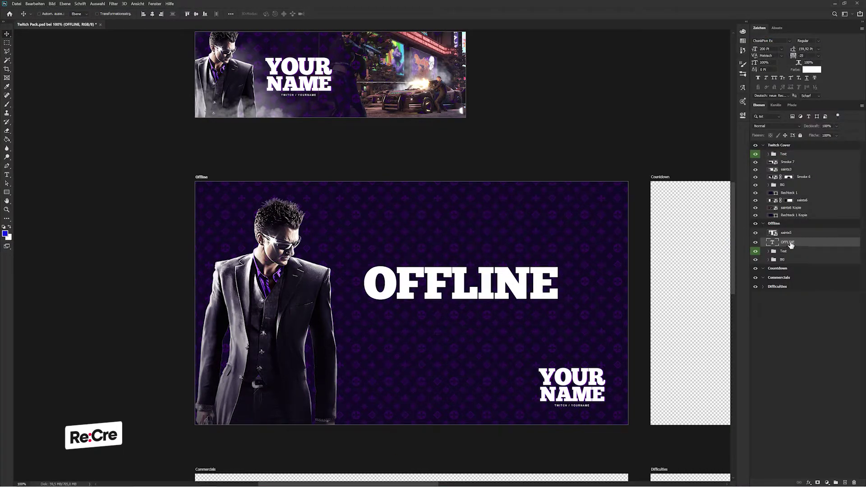
- Add a stronger, wider outer glow (Schein nach außen) to the OFFLINE layer
double_click(787, 242)
double_click(811, 244)
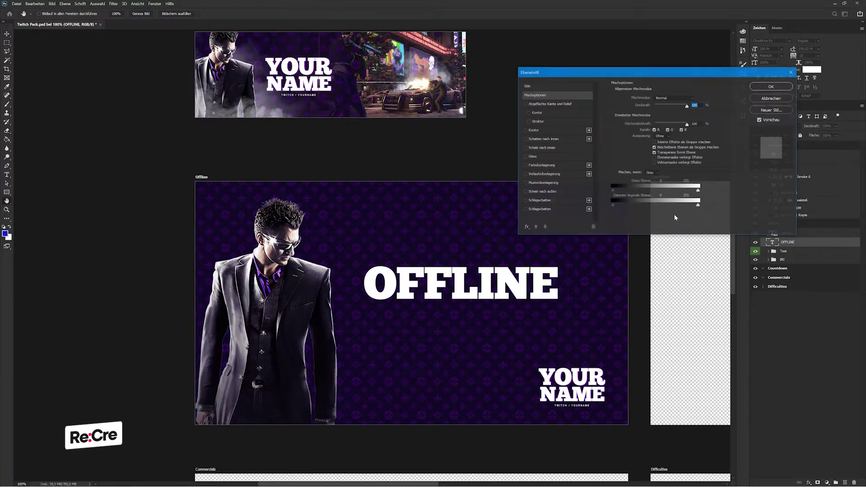
left_click(529, 193)
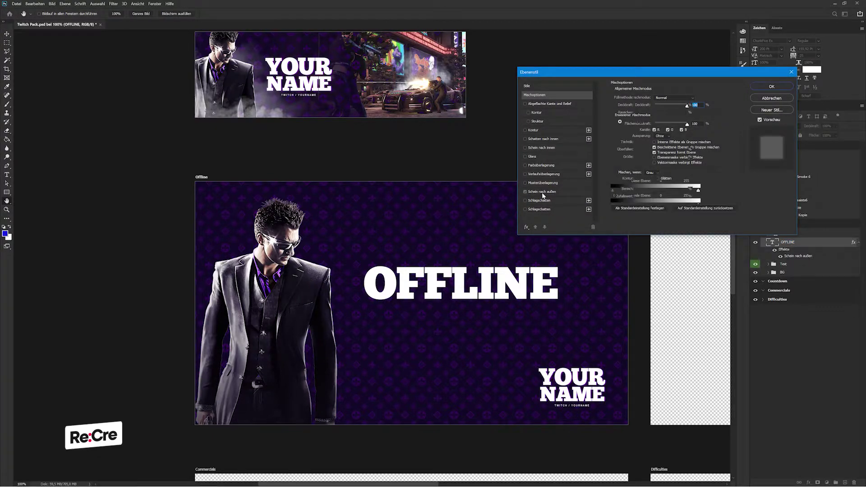
left_click_drag(643, 106, 649, 116)
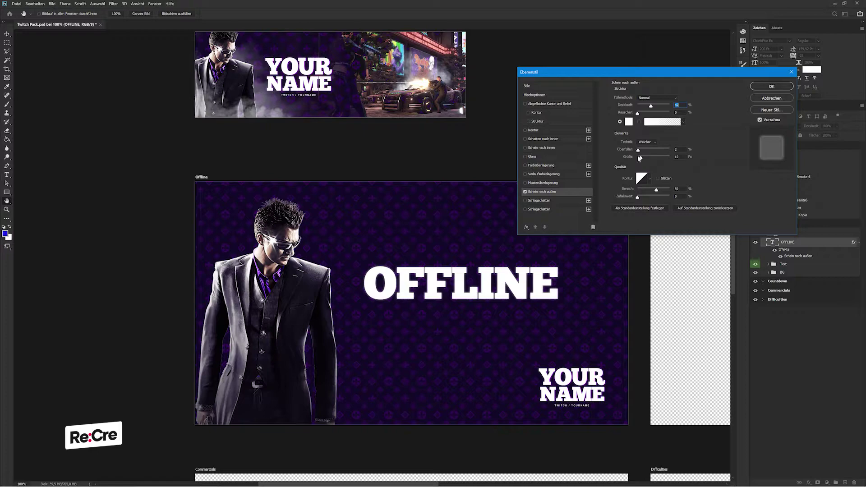
left_click_drag(639, 158, 643, 159)
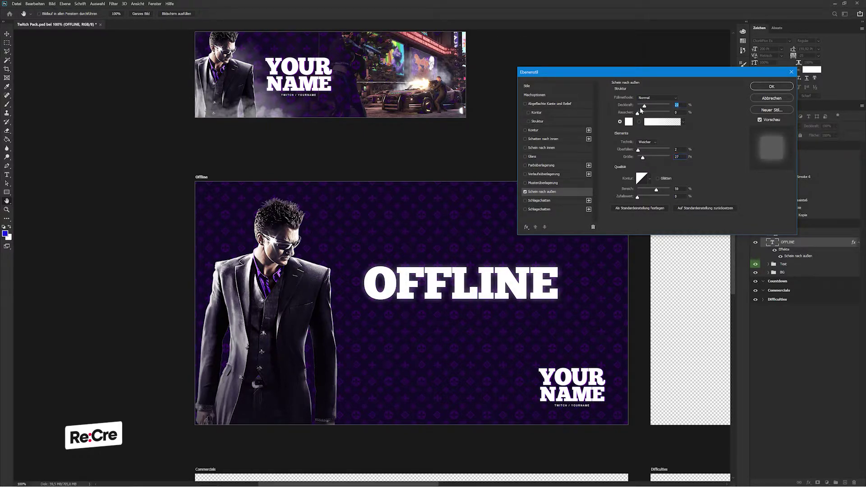
key("Return")
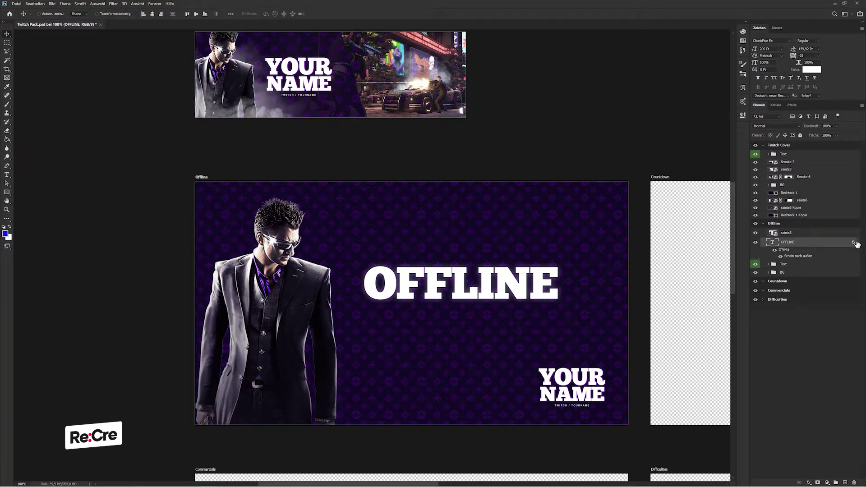
left_click(858, 242)
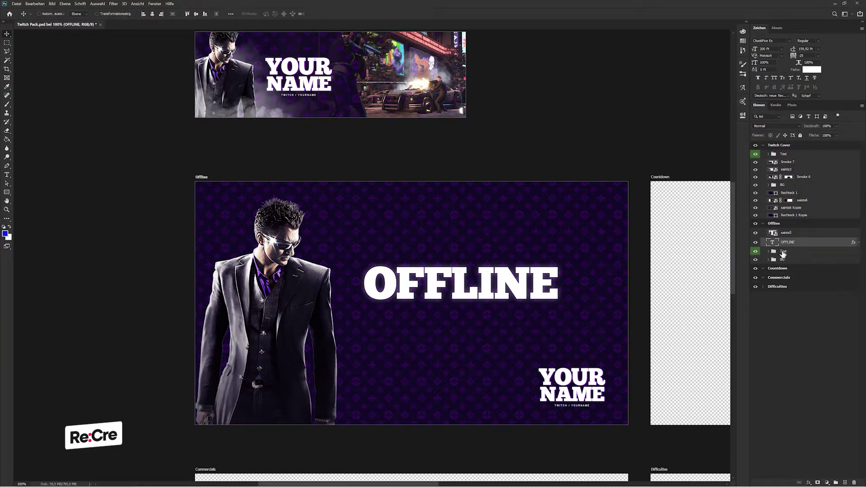
- Scale the YOUR NAME group down and move OFFLINE slightly lower
left_click(782, 253)
key("ctrl+t")
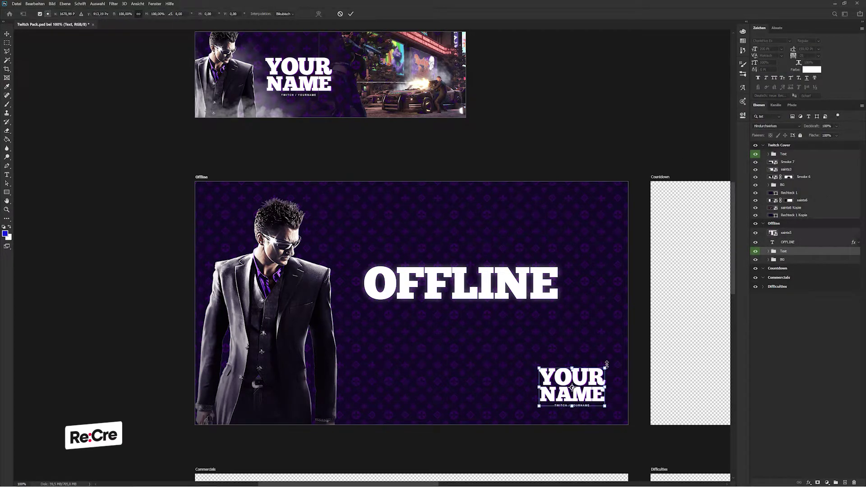
mouse_move(606, 363)
left_mouse_down()
mouse_move(590, 371)
mouse_move(622, 402)
left_mouse_up()
key("Return")
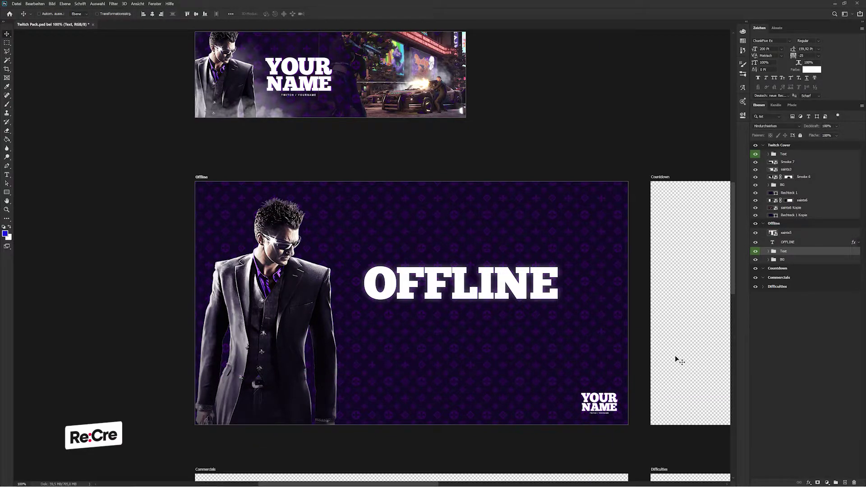
left_click(787, 244)
left_click_drag(406, 304, 406, 325)
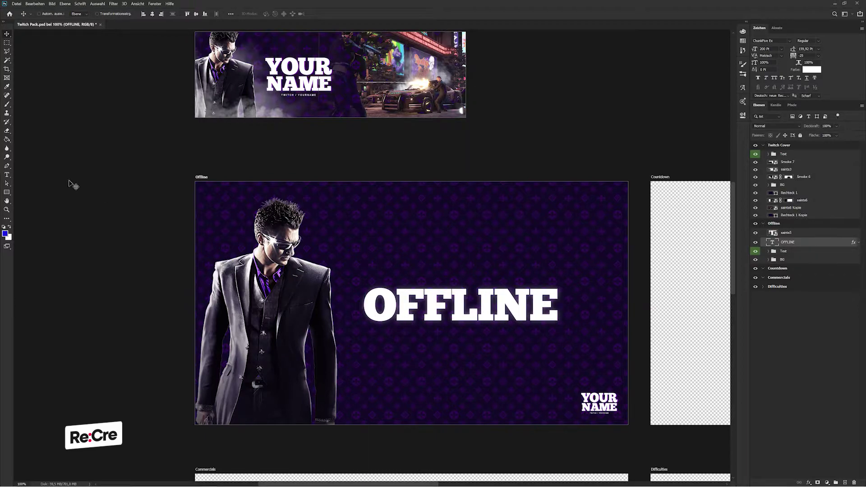
- Add CURRENTLY above OFFLINE at 50 pt with tracking widened to 500
left_click(6, 175)
left_click(404, 252)
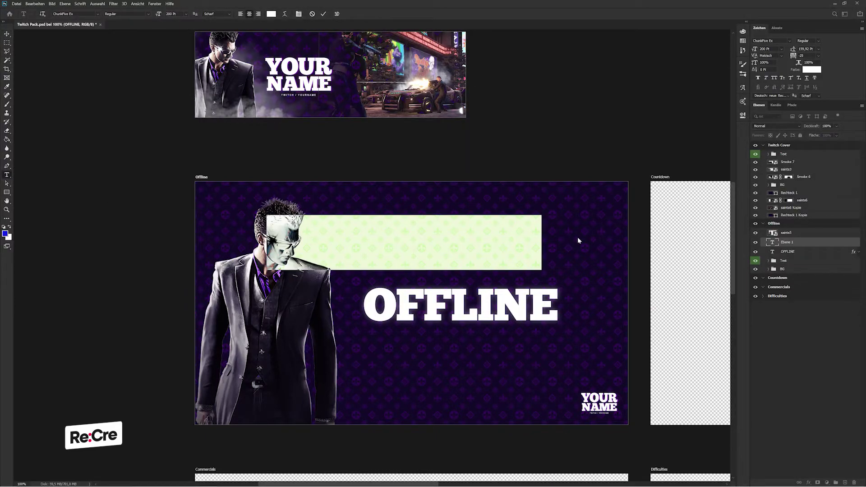
type("CURREN")
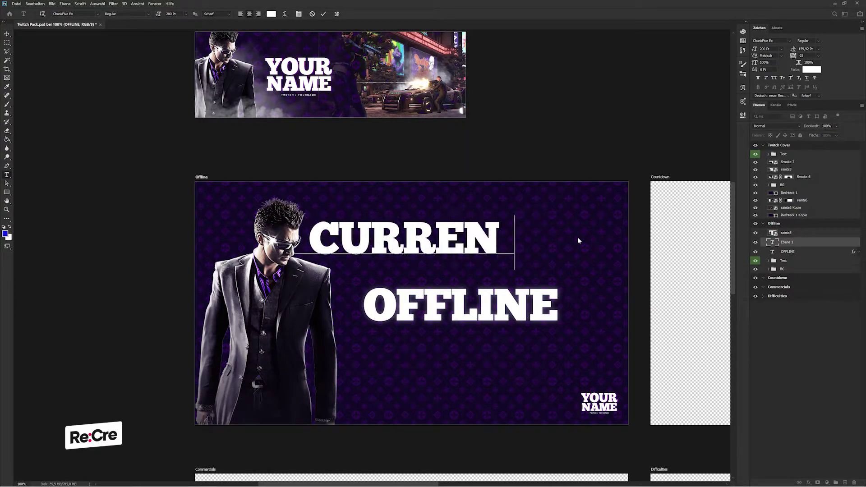
type("TLY")
key("ctrl+a")
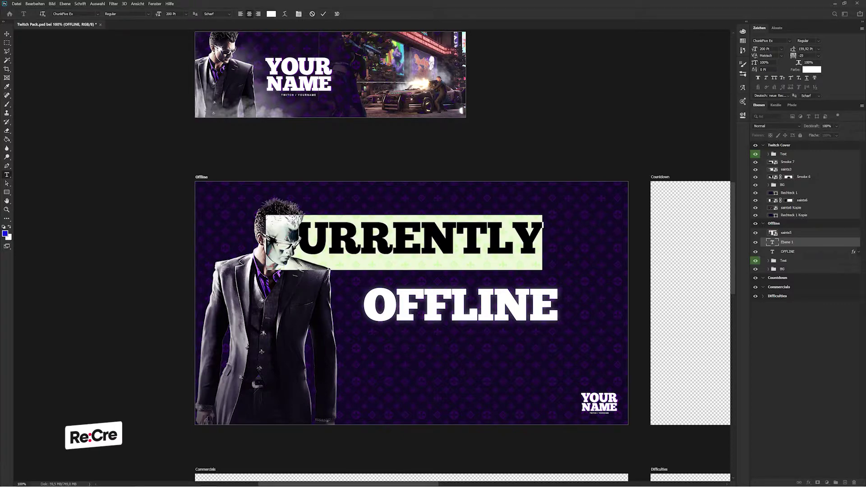
type("0")
key("Return")
left_click(7, 34)
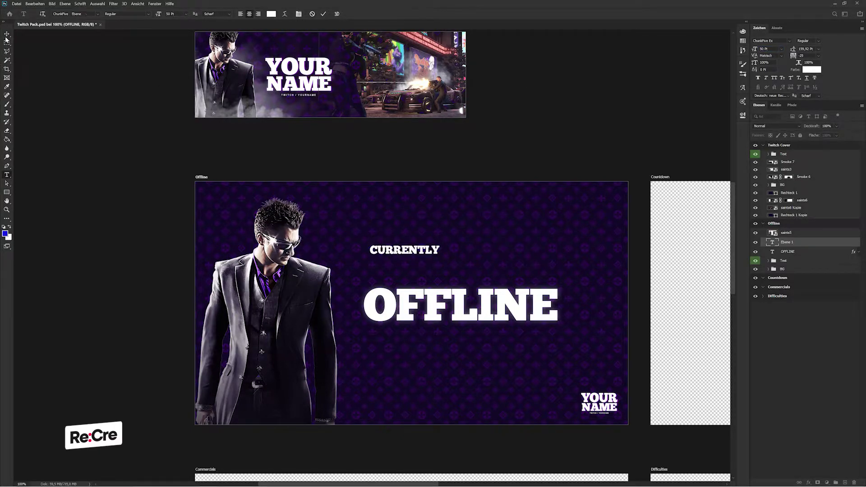
left_click_drag(381, 248, 381, 275)
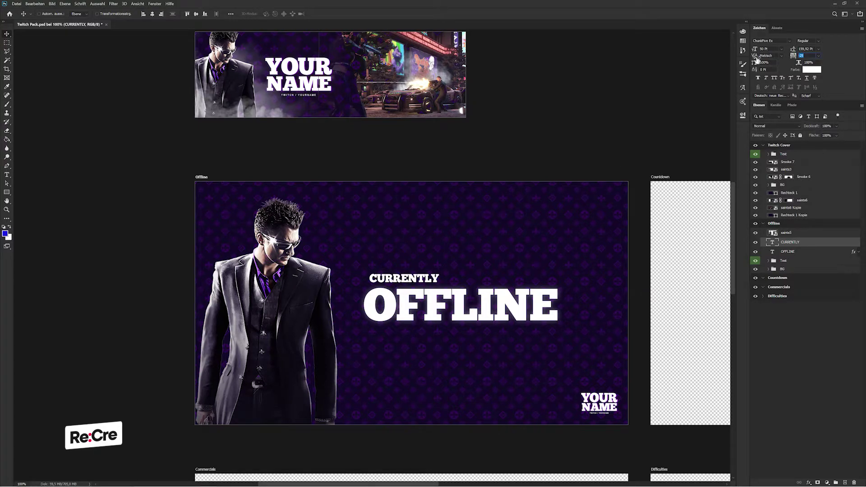
left_click(807, 55)
type("300")
key("Return")
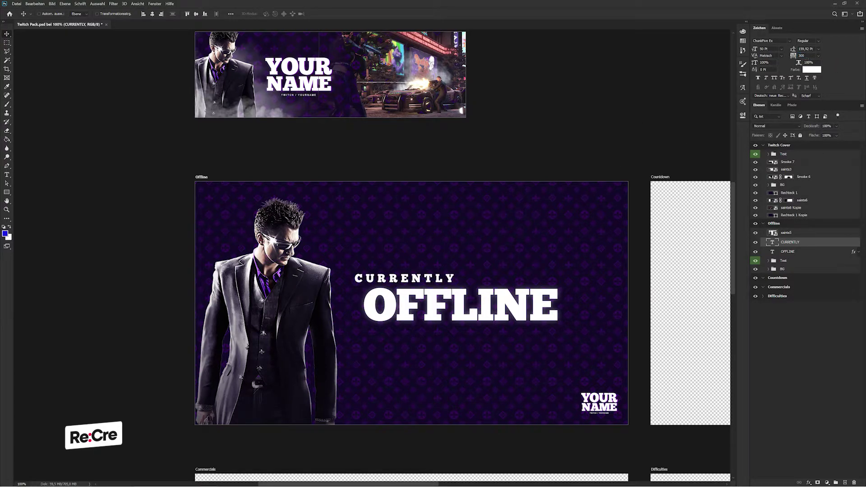
type("500")
key("Return")
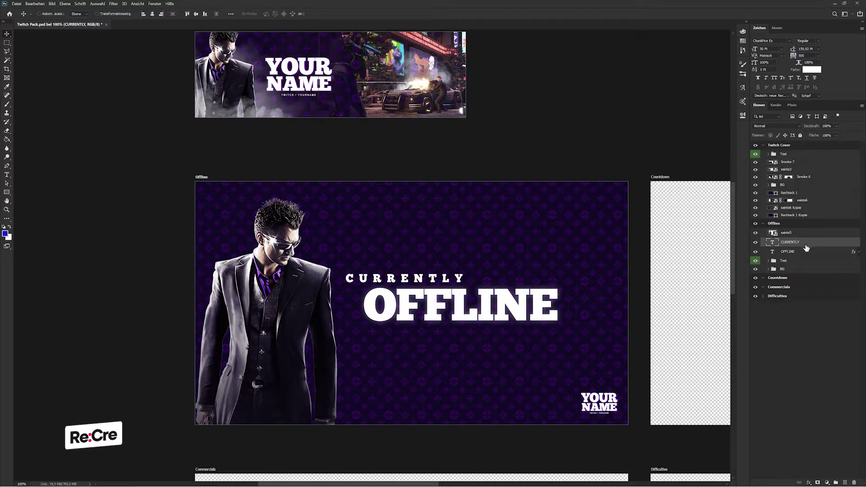
- Centre CURRENTLY and OFFLINE horizontally and copy OFFLINE's glow style onto CURRENTLY
left_click(802, 253, "shift")
left_click(152, 14)
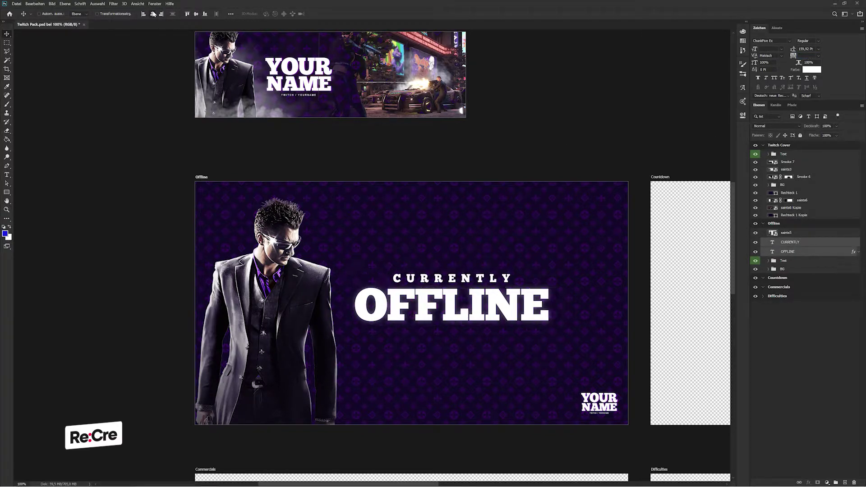
right_click(811, 251)
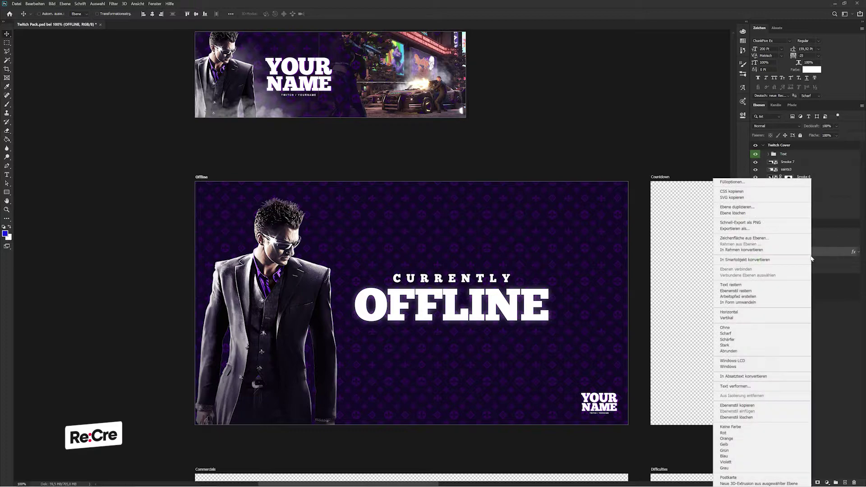
left_click(738, 405)
right_click(806, 242)
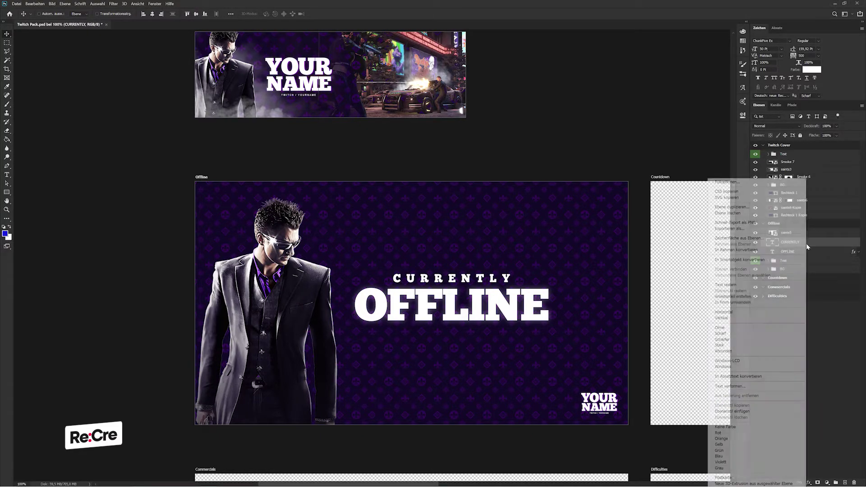
left_click(732, 411)
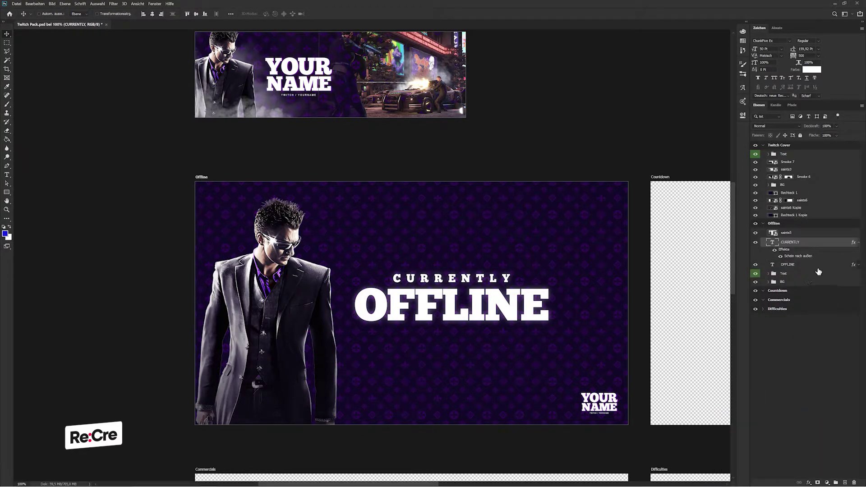
left_click(859, 243)
- Group CURRENTLY and OFFLINE and nudge the group down and right
left_click(799, 251, "shift")
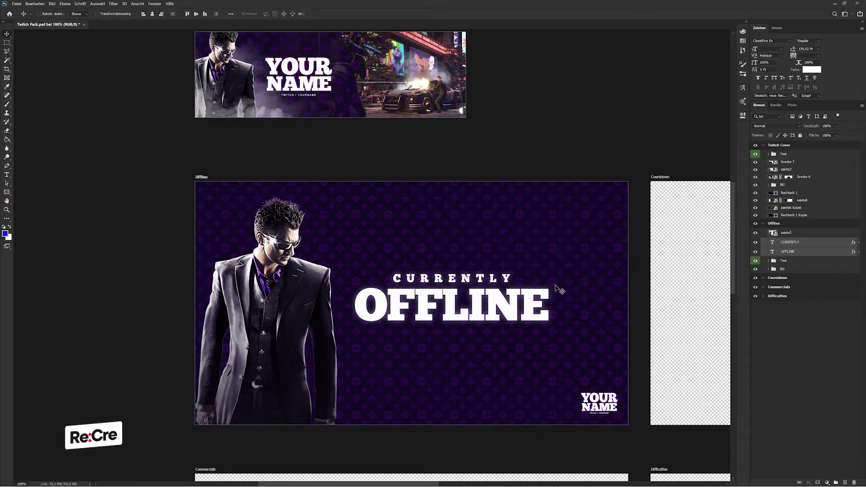
key("ctrl+g")
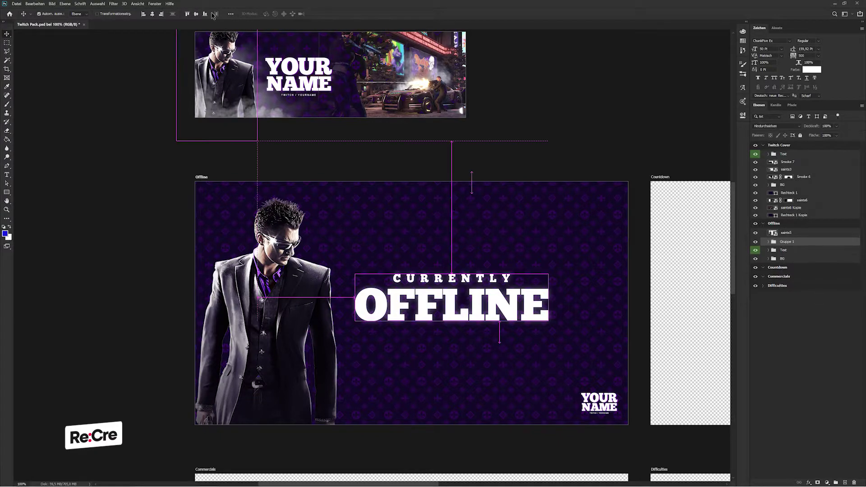
key("shift+Down")
key("Down")
key("Down")
key("shift+Right")
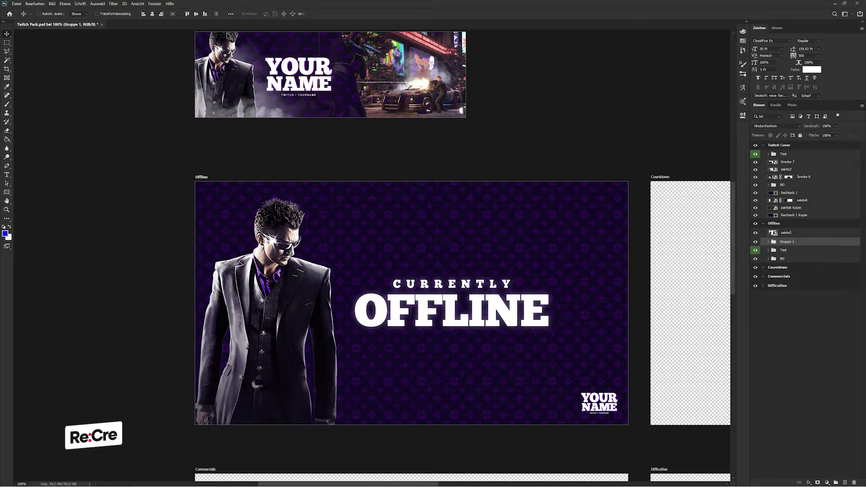
- Place the saints7 game scene enlarged to fill the Offline artboard, beneath its other layers
key("shift+Right")
key("shift+Right")
key("shift+Right")
key("shift+Right")
key("shift+Right")
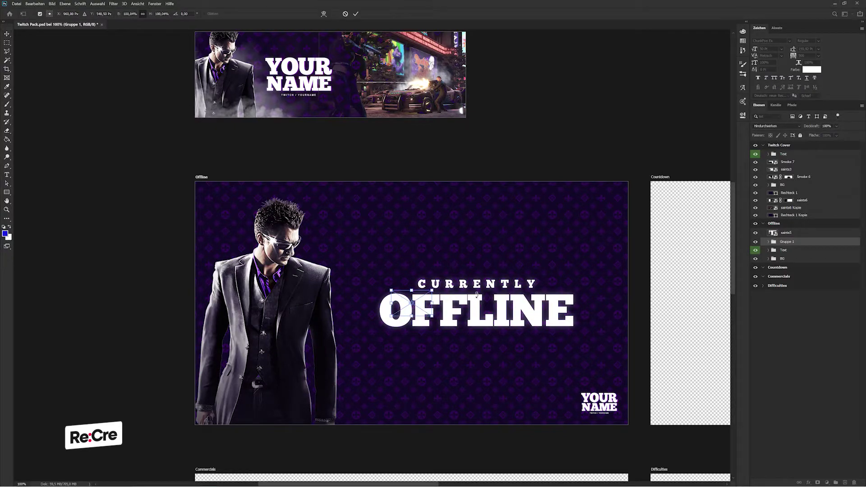
left_click_drag(522, 271, 480, 300)
left_click_drag(432, 289, 638, 162)
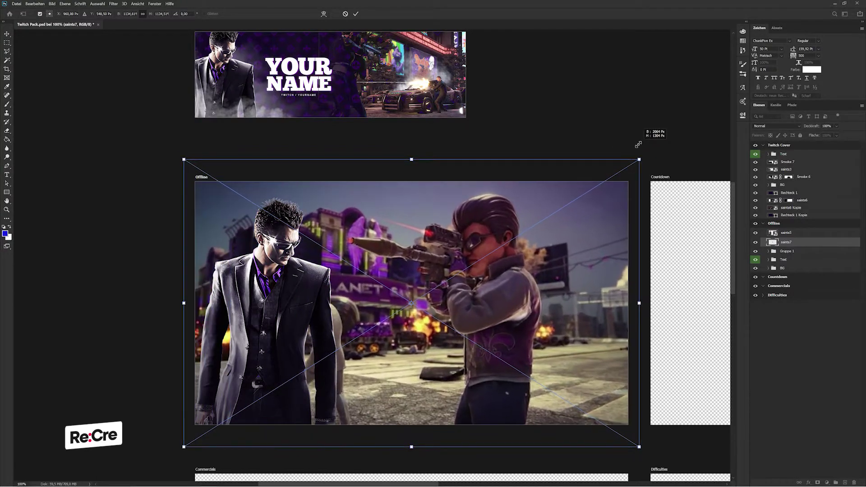
key("Return")
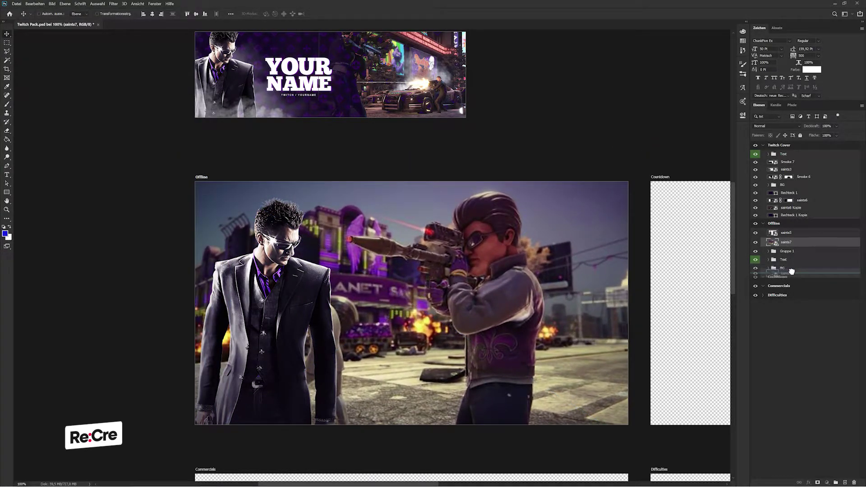
left_click_drag(788, 244, 794, 274)
- Keep the BG pattern layer on Normal blending at 75% opacity
left_click(783, 259)
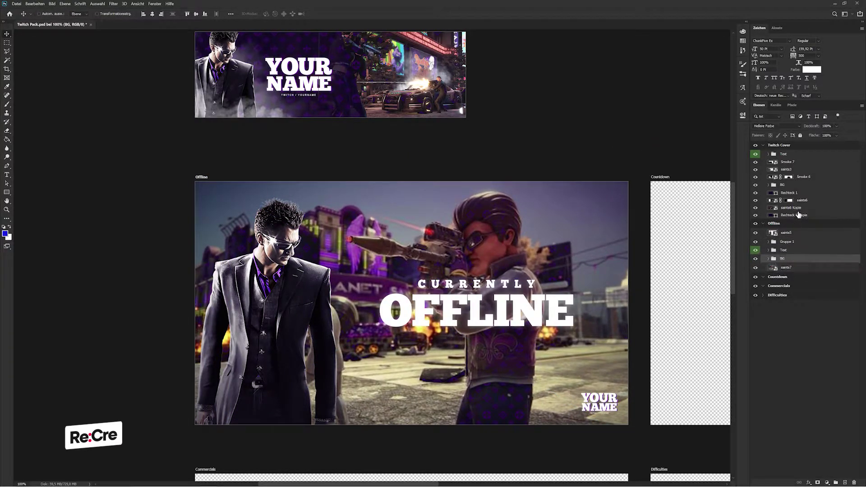
left_click(767, 126)
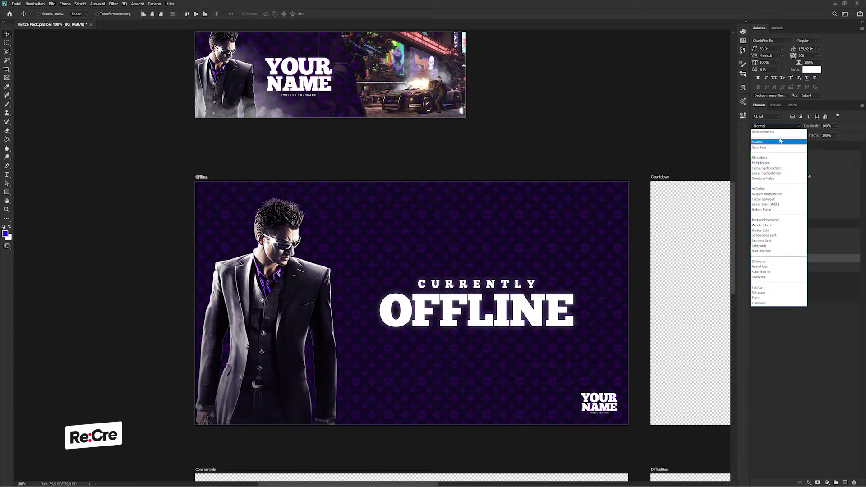
left_click(774, 142)
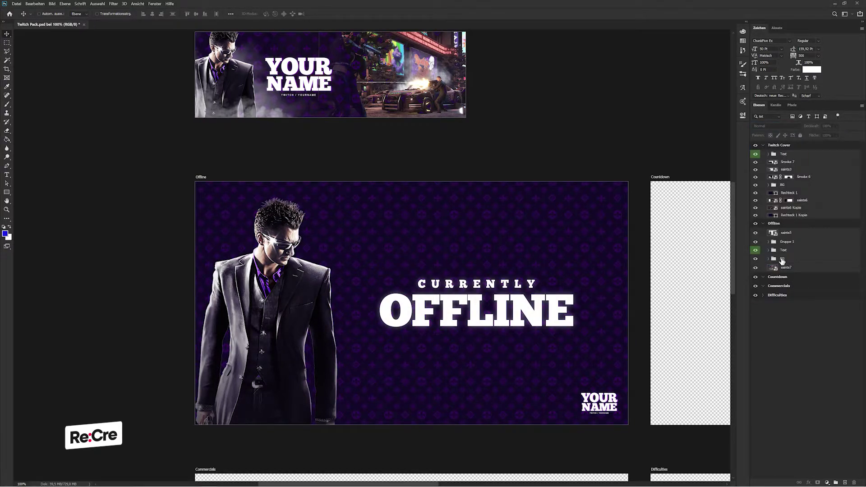
key("6")
key("2")
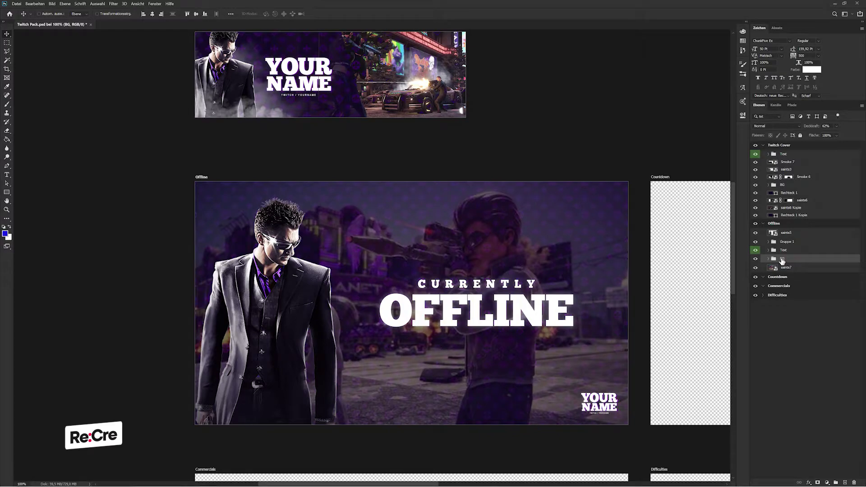
key("5")
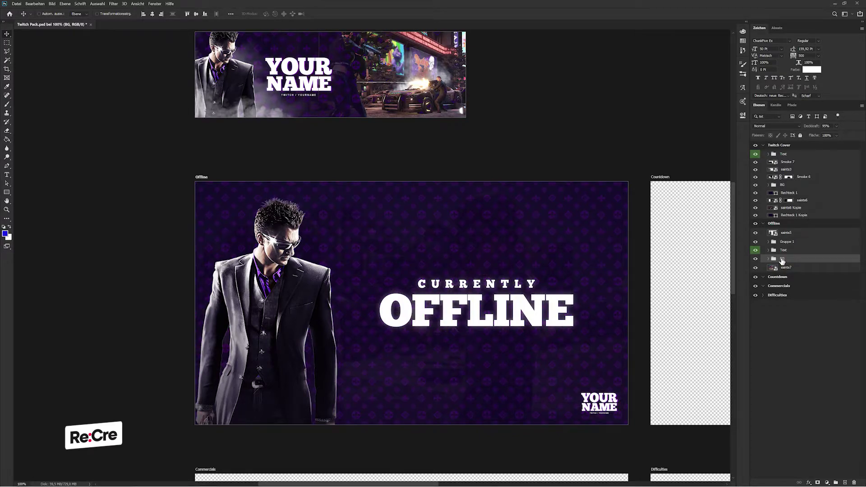
key("7")
key("5")
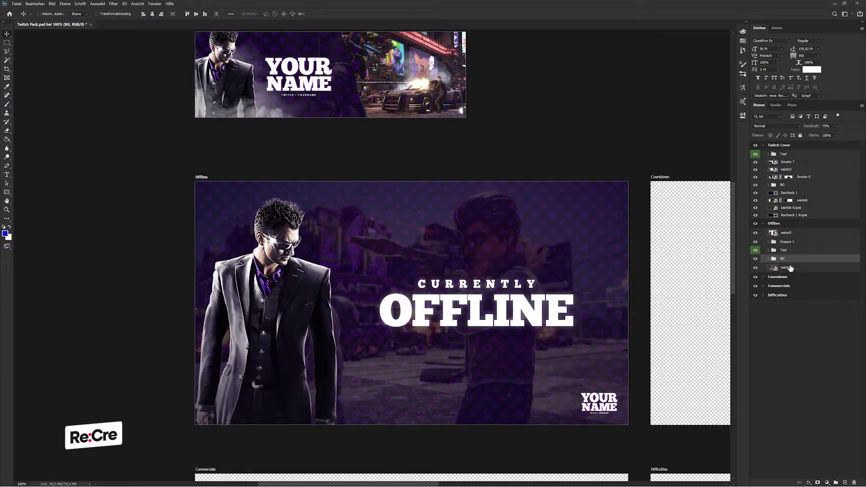
- Blur the saints7 backdrop by 10 px and lower its Lightness to about -53
left_click(795, 268)
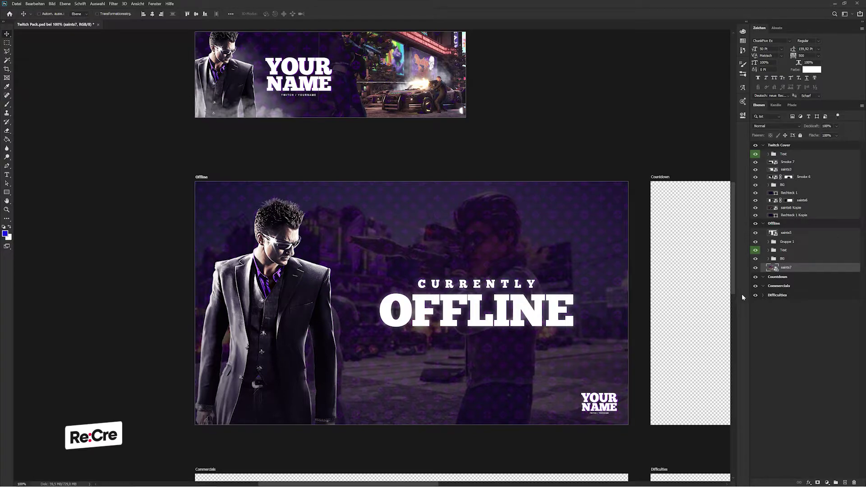
key("ctrl+alt+f")
type("10")
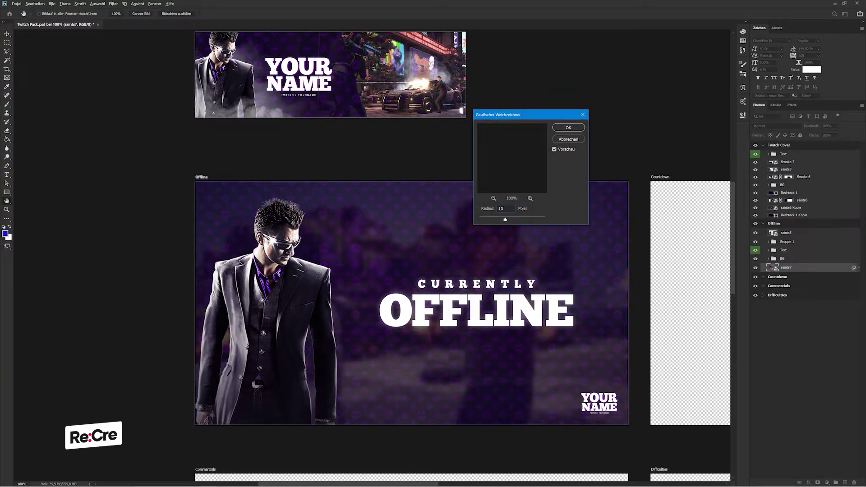
key("Return")
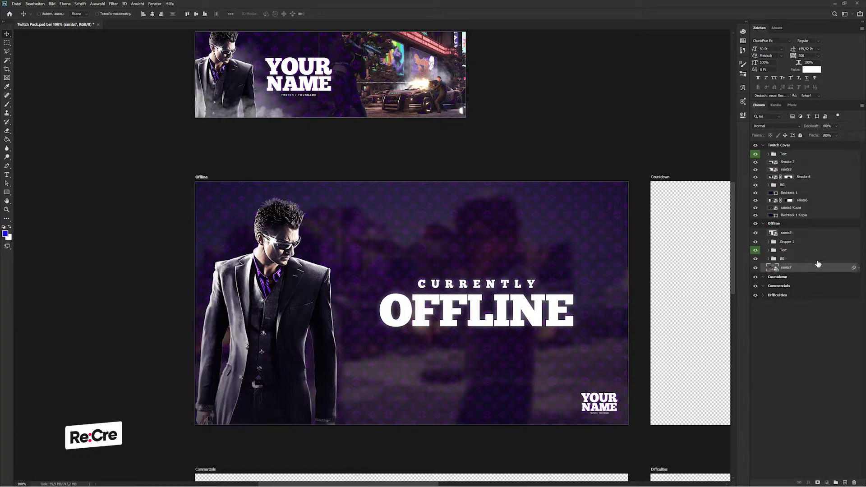
key("ctrl+u")
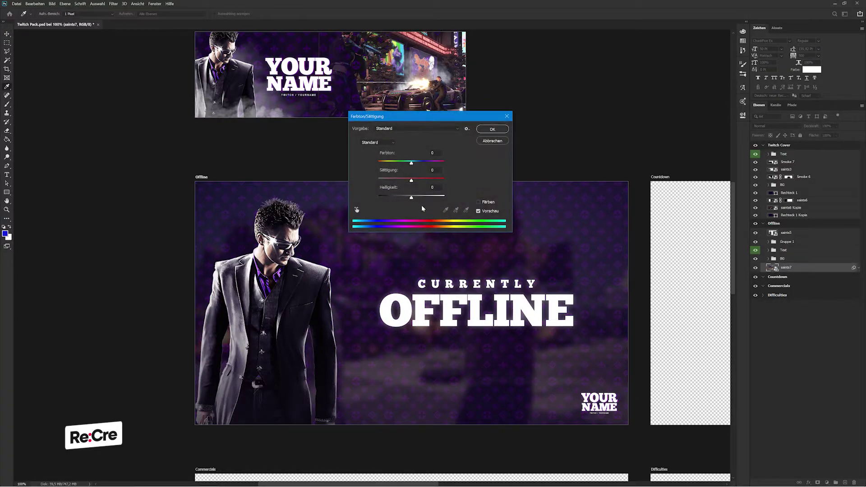
left_click_drag(410, 198, 393, 198)
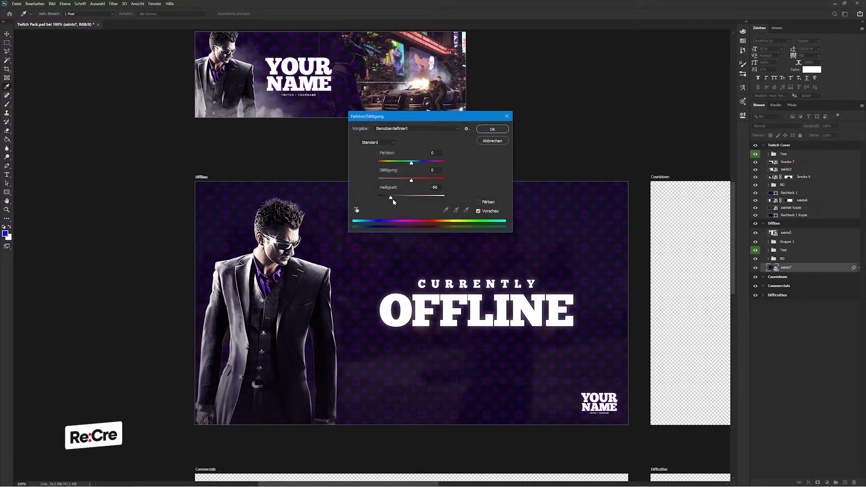
key("Return")
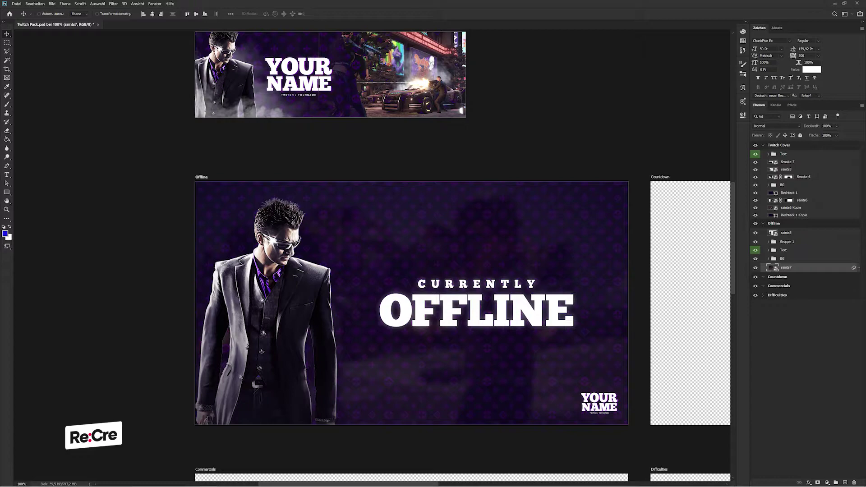
- Place the saints4 two-character render below saints5, scaled to about 165%
left_click_drag(367, 299, 470, 220)
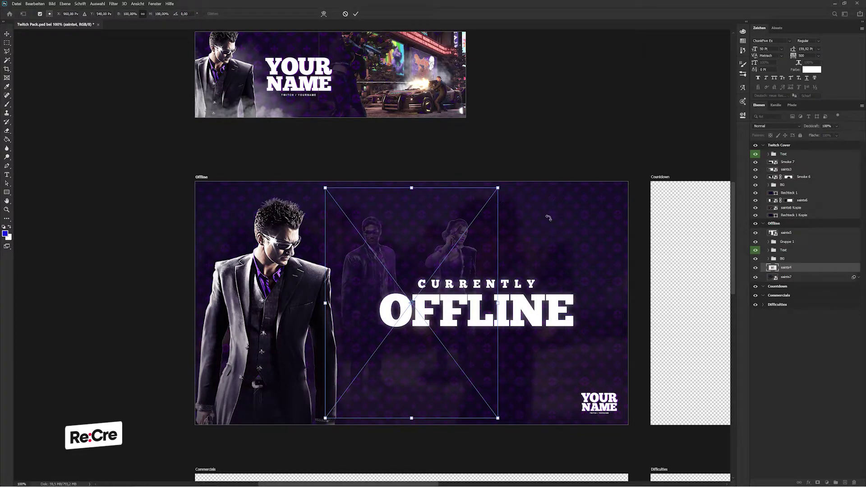
left_click_drag(784, 272, 783, 251)
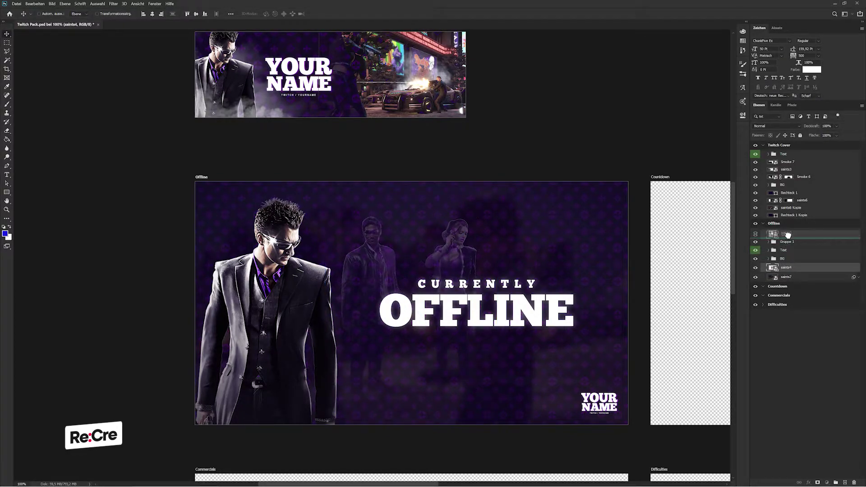
left_click_drag(787, 234, 787, 234)
left_click_drag(437, 284, 285, 283)
key("ctrl+t")
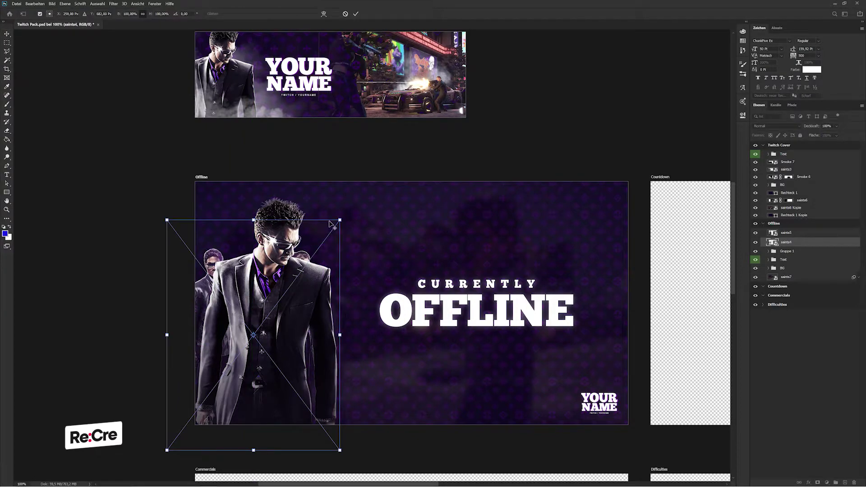
left_click_drag(338, 218, 407, 228)
key("Return")
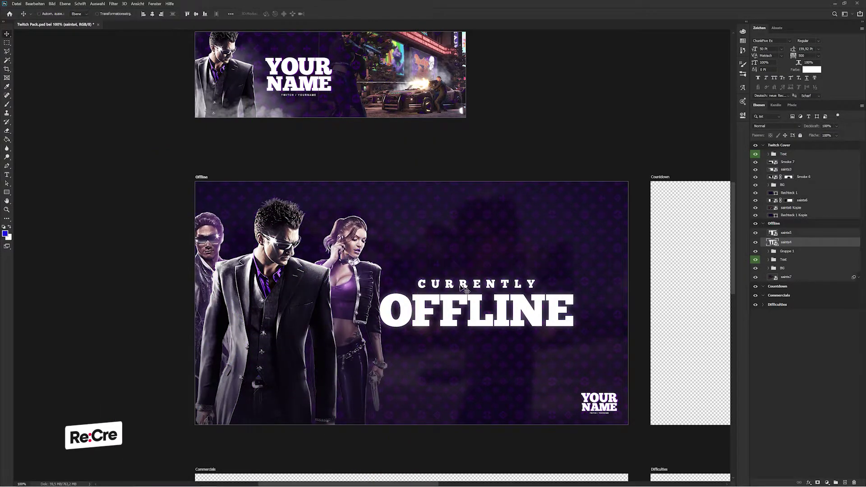
left_click_drag(407, 307, 407, 299)
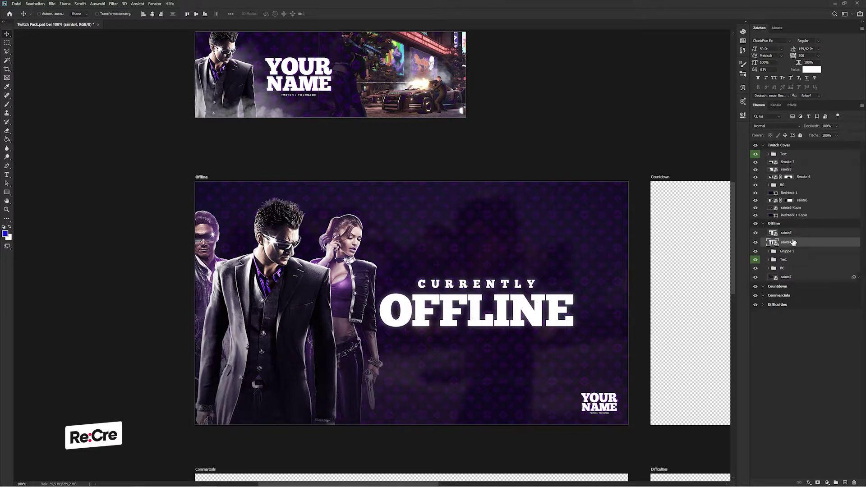
- Delete the saints4 and saints5 character render layers
key("Delete")
left_click(772, 236)
key("Delete")
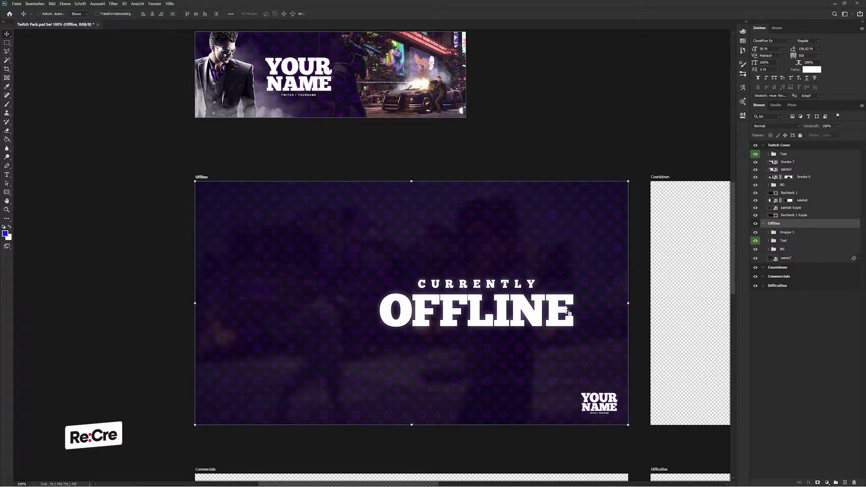
- Place the saints2 group render at about 111% in the lower-left corner
left_click_drag(567, 310, 568, 311)
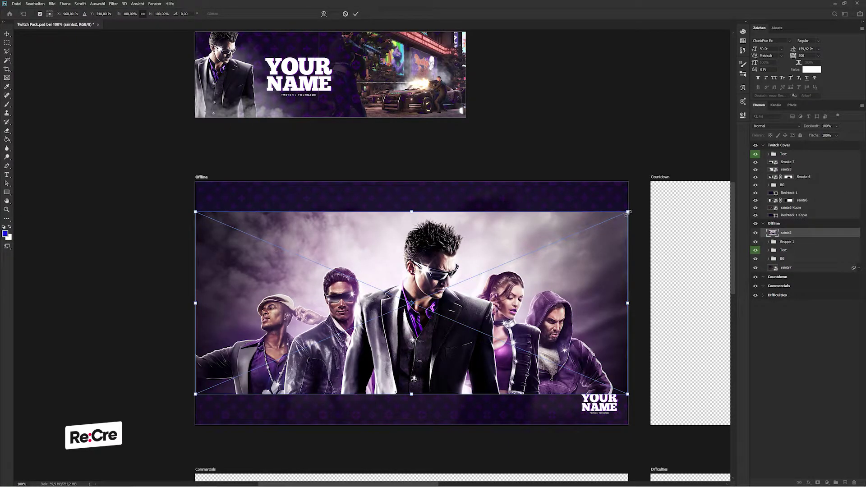
left_click_drag(628, 212, 652, 202)
mouse_move(548, 275)
left_mouse_down()
mouse_move(402, 305)
mouse_move(359, 302)
left_mouse_up()
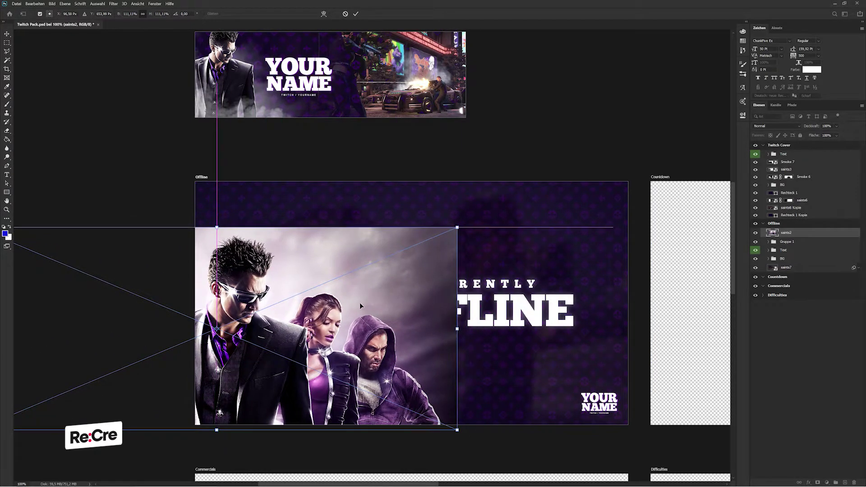
key("Return")
- Test blend modes on the group render, settle on Normal, and deselect all layers
key("l")
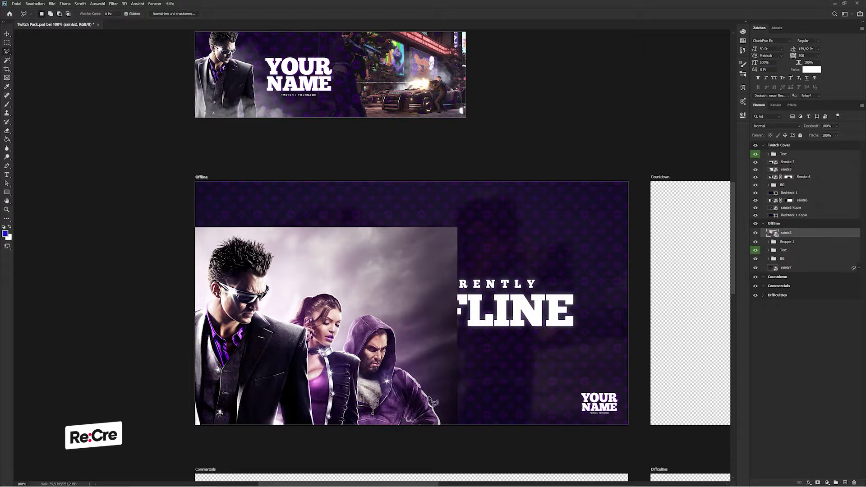
key("v")
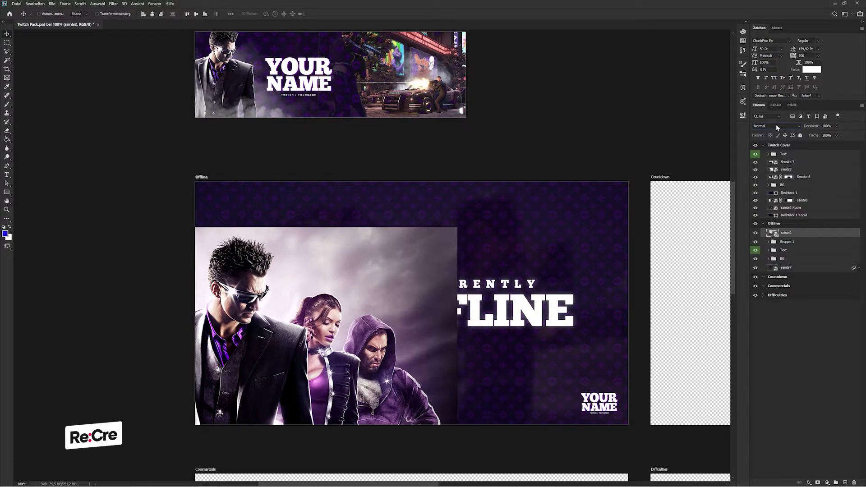
scroll(777, 127, "down", 3)
scroll(777, 127, "down", 2)
scroll(777, 127, "down", 2)
scroll(777, 127, "down", 2)
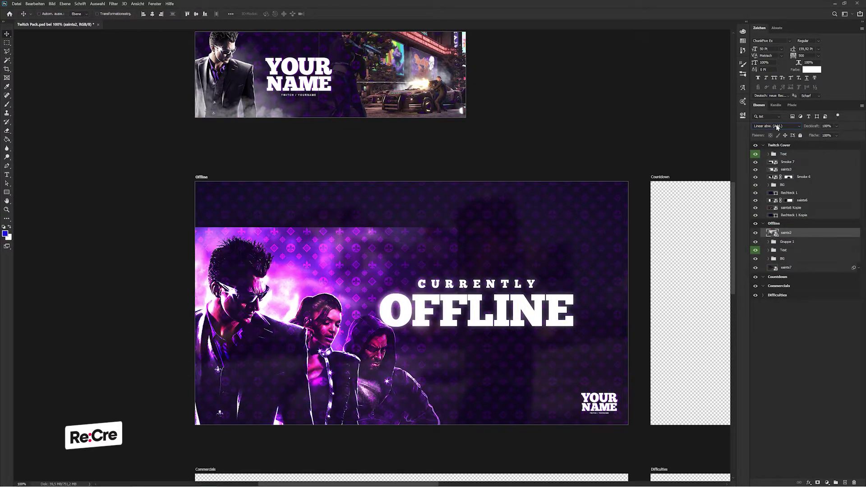
scroll(777, 127, "down", 2)
scroll(777, 128, "down", 1)
scroll(777, 127, "down", 1)
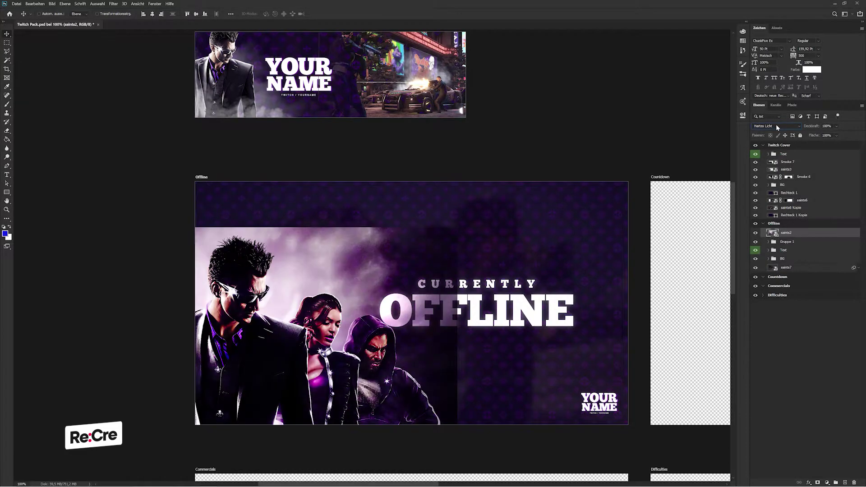
scroll(776, 127, "down", 1)
scroll(776, 127, "down", 1)
scroll(776, 127, "down", 2)
scroll(776, 127, "down", 1)
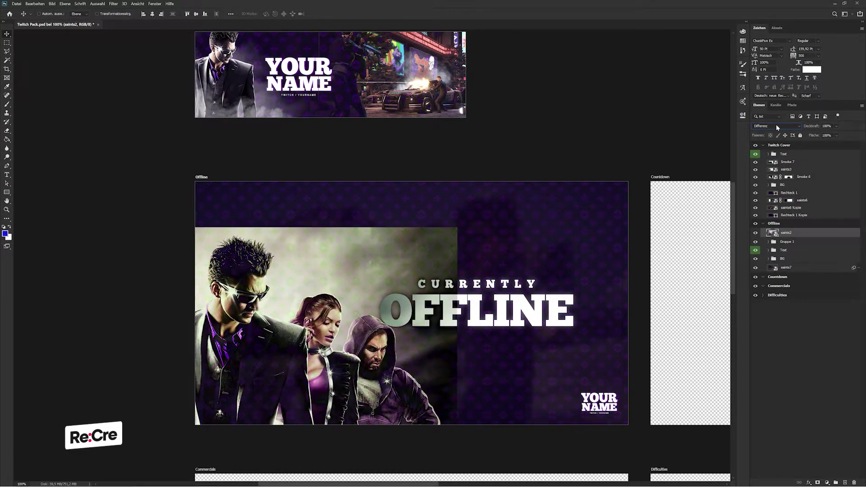
scroll(776, 127, "down", 1)
scroll(776, 126, "down", 1)
scroll(775, 126, "down", 3)
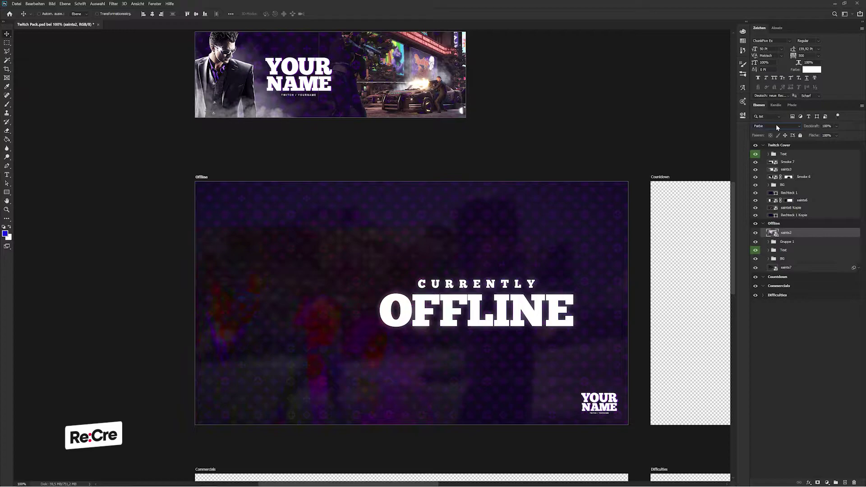
scroll(775, 127, "down", 1)
left_click(775, 127)
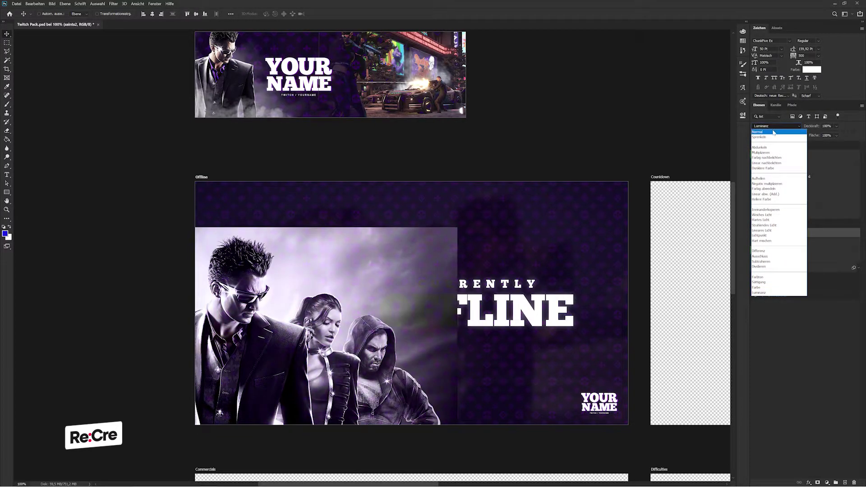
left_click(774, 132)
left_click(794, 358)
- Zoom to 300% and pan to the bottom of the group render, dismissing an error
key("ctrl+plus")
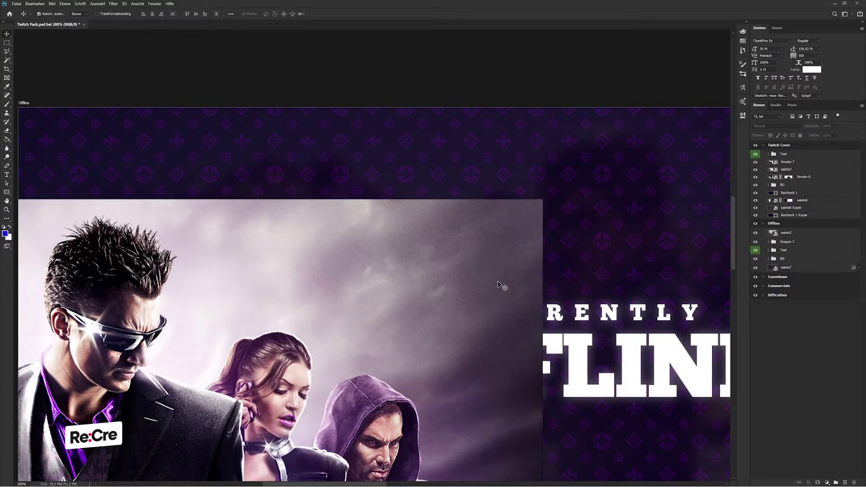
key("h")
mouse_move(485, 289)
left_mouse_down()
mouse_move(274, 320)
mouse_move(280, 303)
mouse_move(230, 311)
mouse_move(232, 303)
left_mouse_up()
key("v")
left_click(583, 304)
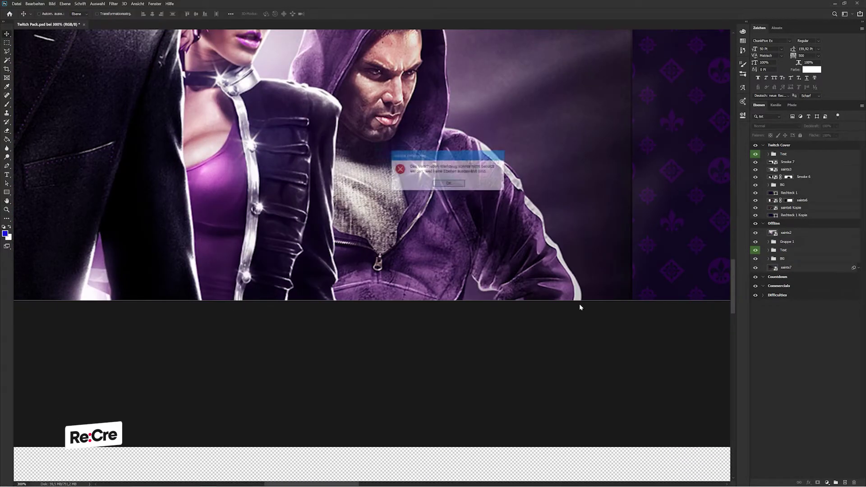
key("Return")
- Lasso along the hooded character's outer edge on the saints2 layer
left_click(796, 237)
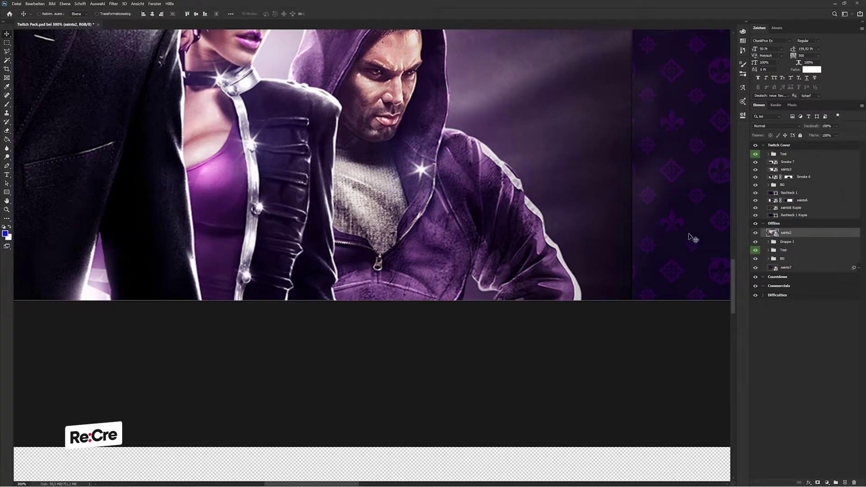
key("l")
mouse_move(580, 310)
left_mouse_down()
mouse_move(566, 262)
mouse_move(509, 165)
mouse_move(446, 126)
mouse_move(450, 33)
mouse_move(455, 182)
mouse_move(442, 191)
mouse_move(359, 145)
mouse_move(318, 170)
mouse_move(285, 259)
mouse_move(261, 256)
left_mouse_up()
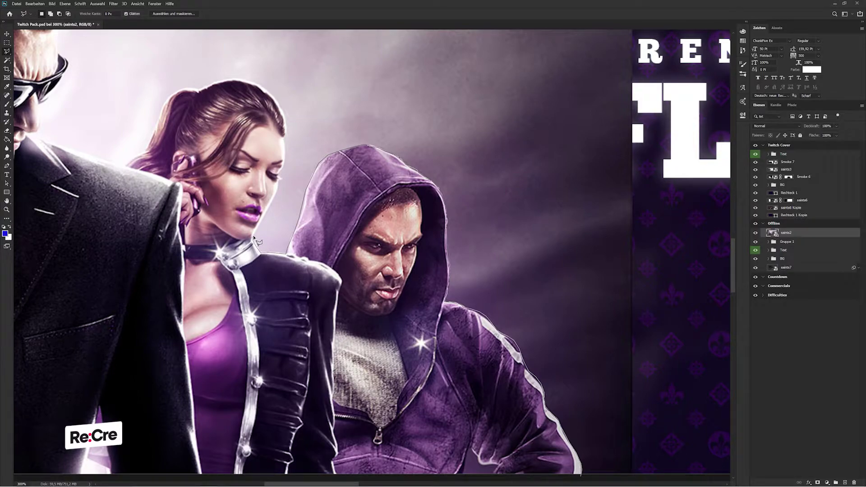
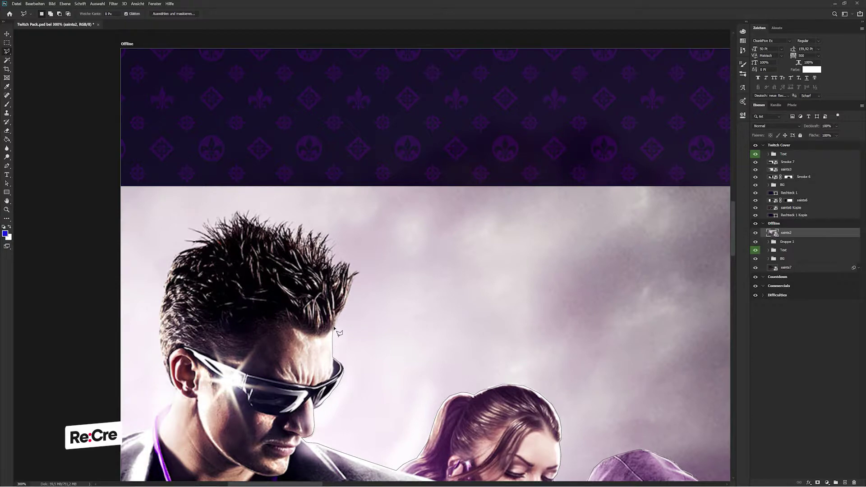
- Place Polygonal Lasso points along the man's spiky hair tips, working right to left
left_click(347, 269)
left_click(328, 266)
left_click(318, 237)
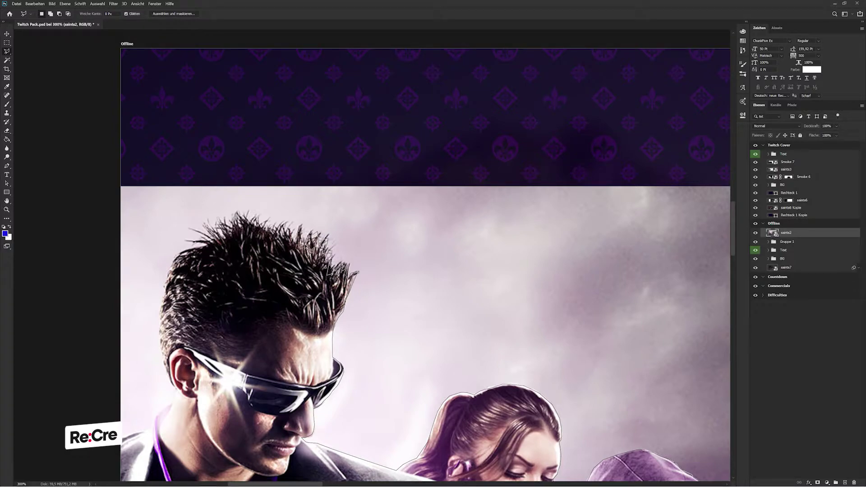
left_click(293, 232)
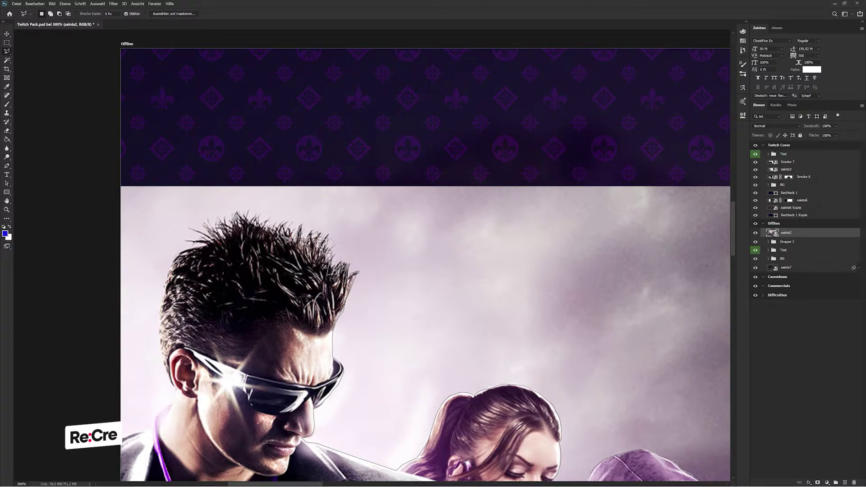
left_click(245, 216)
left_click(230, 225)
left_click(203, 242)
- Continue the lasso outline down the hair edge past the ear toward the artboard bottom
left_click(189, 247)
left_click(169, 265)
left_click(165, 280)
left_click(160, 311)
left_click(159, 336)
left_click(153, 430)
scroll(106, 449, "down", 3)
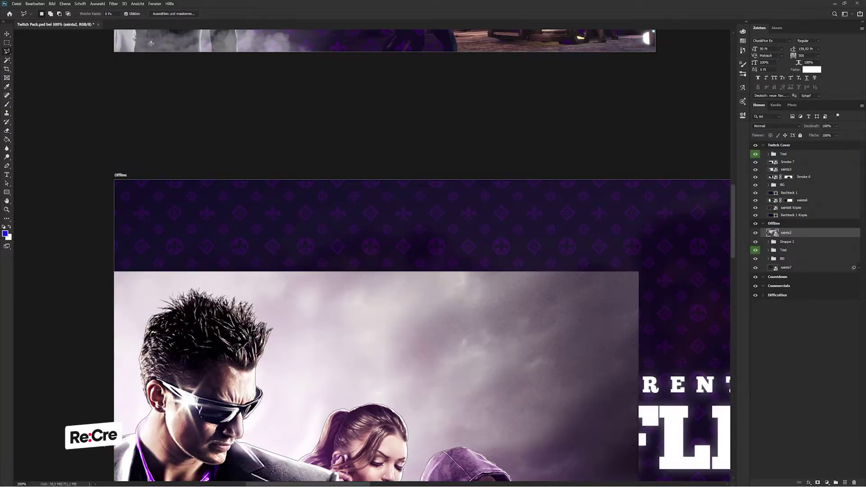
scroll(107, 448, "down", 3)
scroll(107, 448, "down", 1)
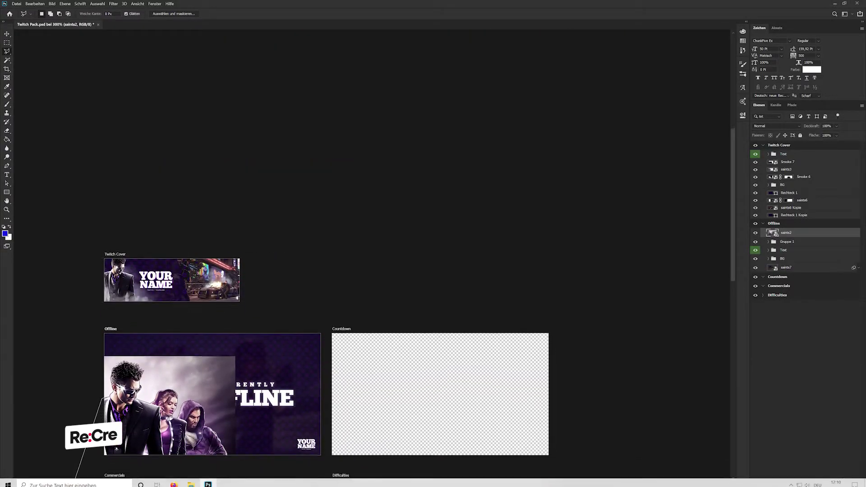
- Close the lasso outline at the Offline artboard's bottom-left corner
left_click(227, 364)
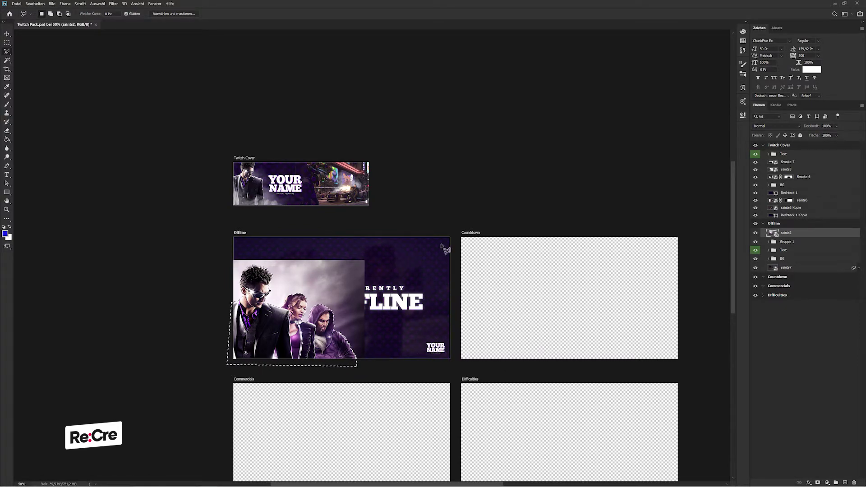
key("ctrl+plus")
key("ctrl+plus")
scroll(445, 248, "down", 2)
key("ctrl+plus")
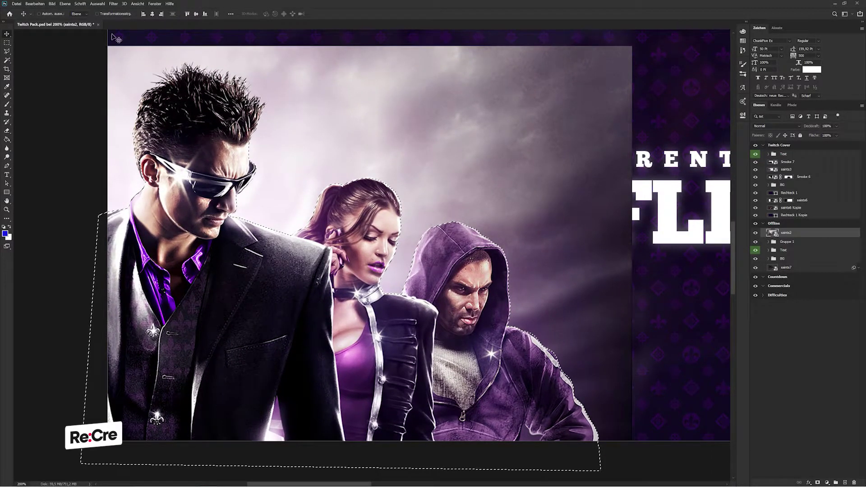
- Refine the selection in Select and Mask with Smooth 7, output as a layer mask
key("m")
left_click(266, 13)
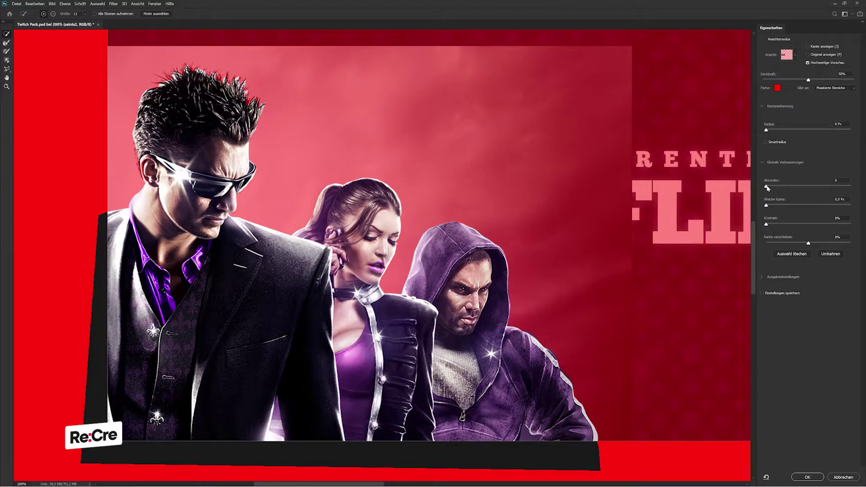
left_click(772, 186)
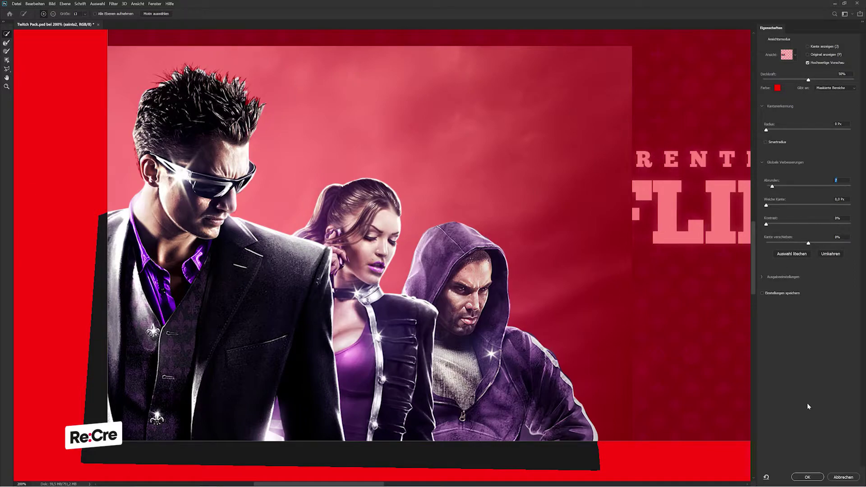
left_click(817, 475)
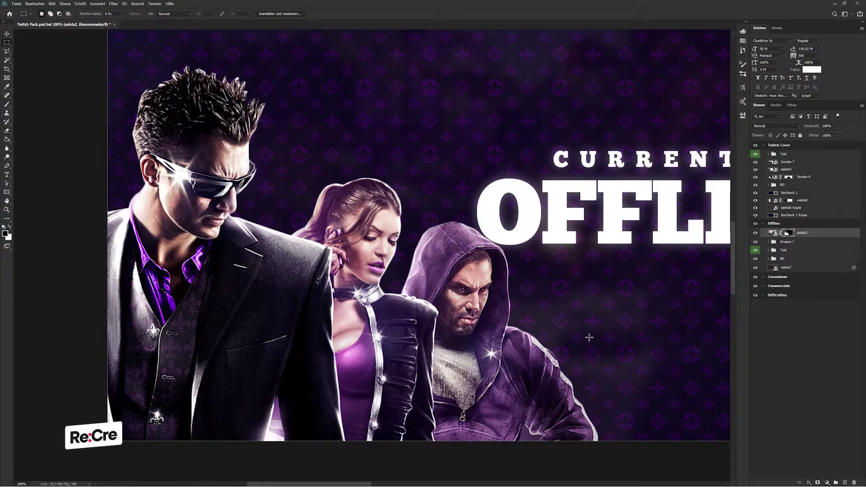
- Paste a second man image and scale it to sit over the original
key("v")
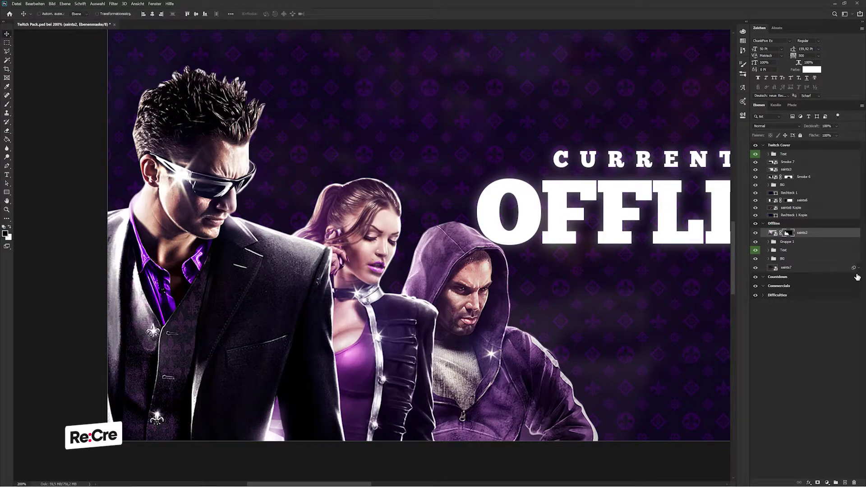
key("ctrl+v")
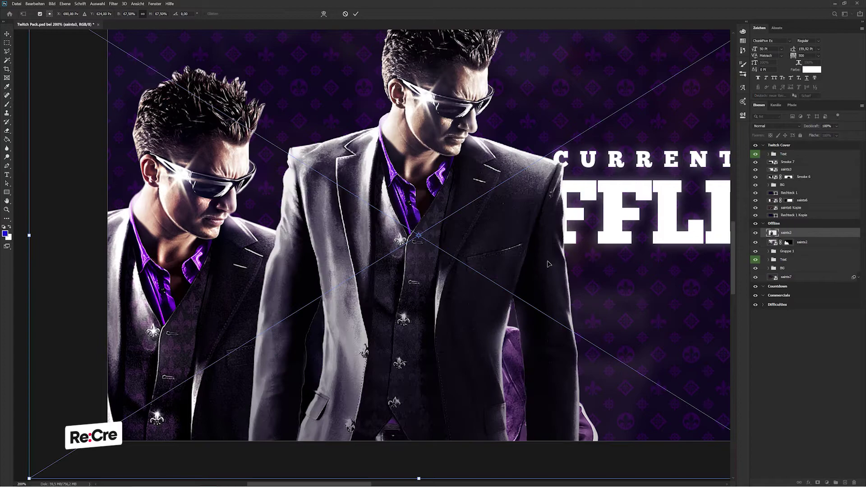
key("ctrl+minus")
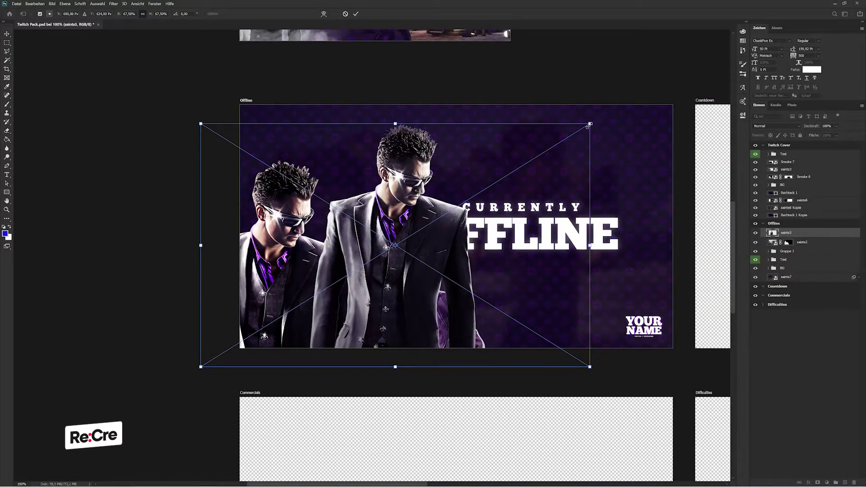
mouse_move(588, 125)
left_mouse_down()
mouse_move(547, 152)
mouse_move(425, 197)
mouse_move(496, 132)
left_mouse_up()
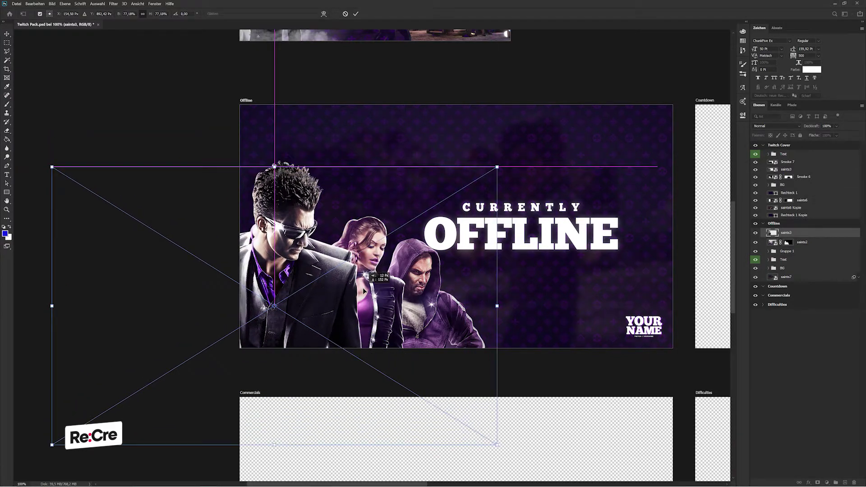
left_click_drag(361, 255, 365, 283)
key("Return")
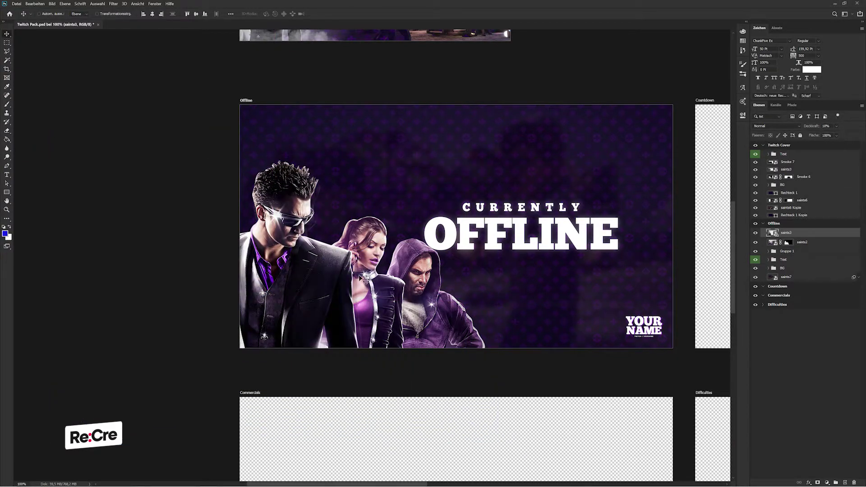
left_click_drag(305, 286, 305, 284)
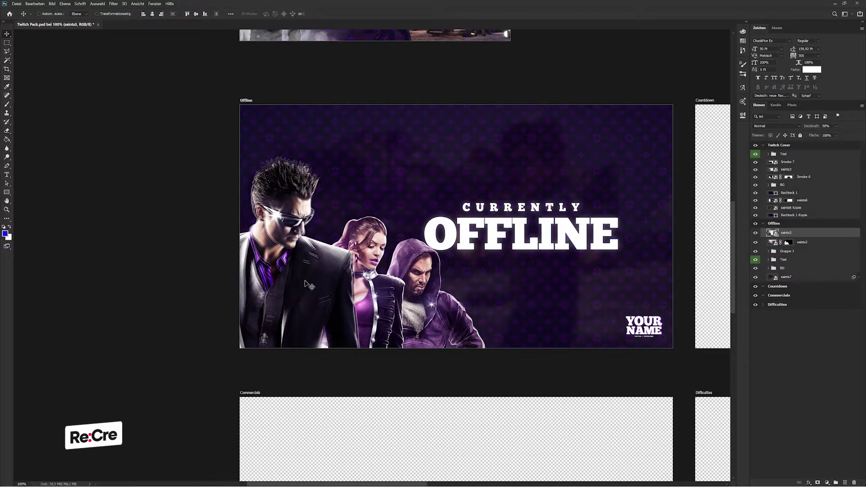
- Nudge the pasted man into exact alignment and set its opacity to 100%
key("Right")
key("Up")
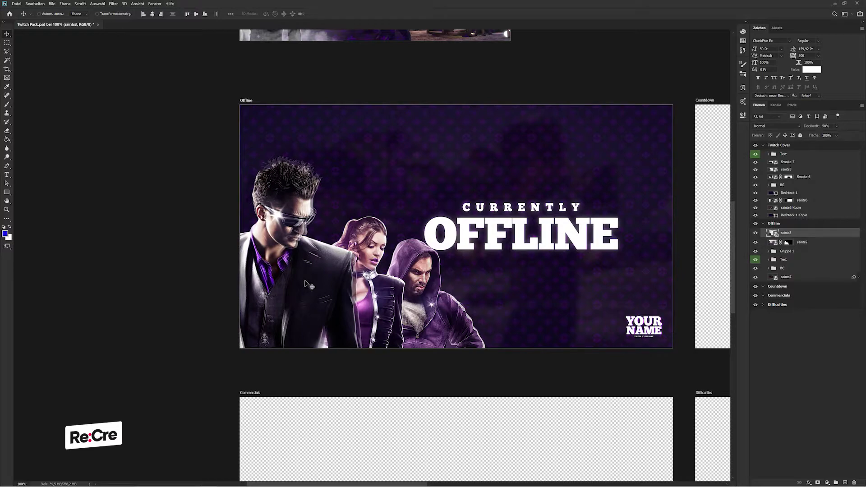
key("ctrl+t")
key("Return")
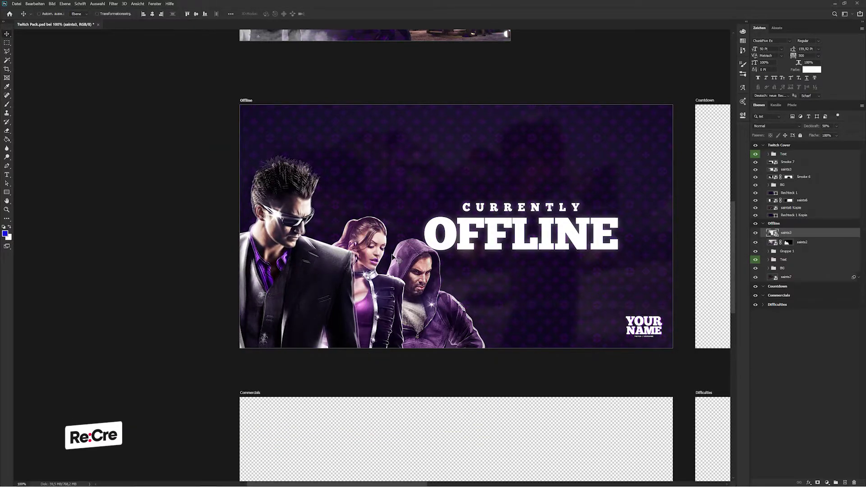
key("Left")
key("Up")
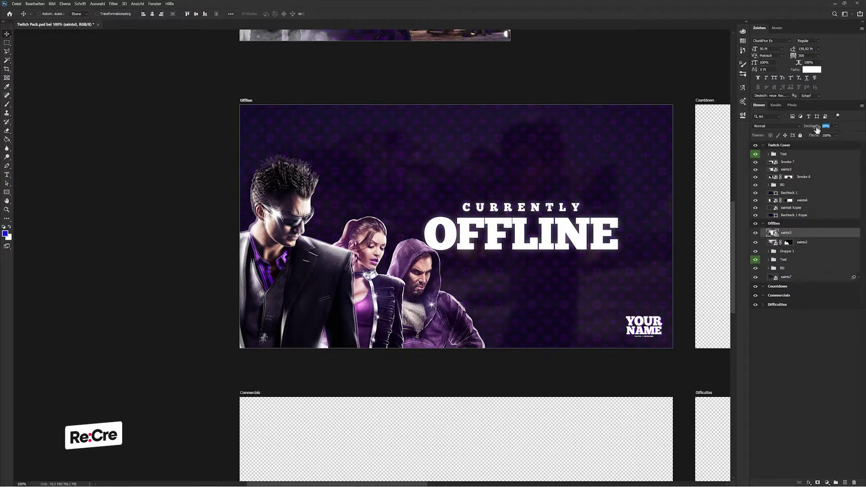
key("0")
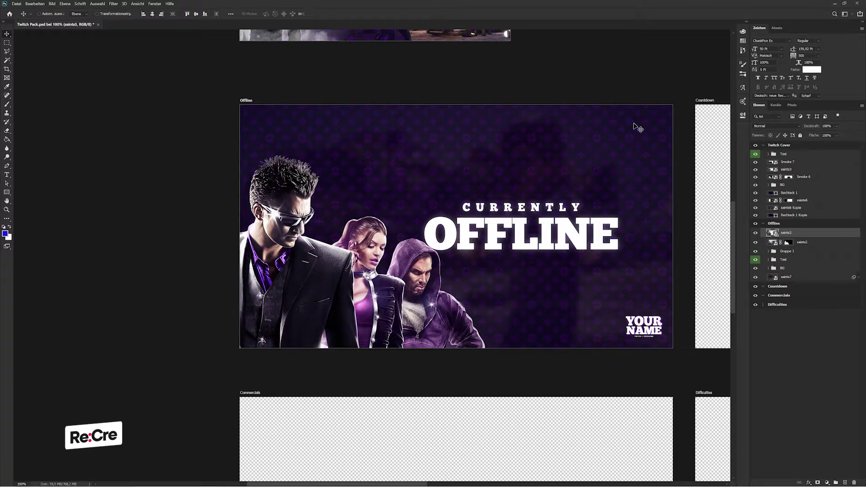
- Toggle the overlaid man's visibility repeatedly to compare against the original
left_click(755, 233)
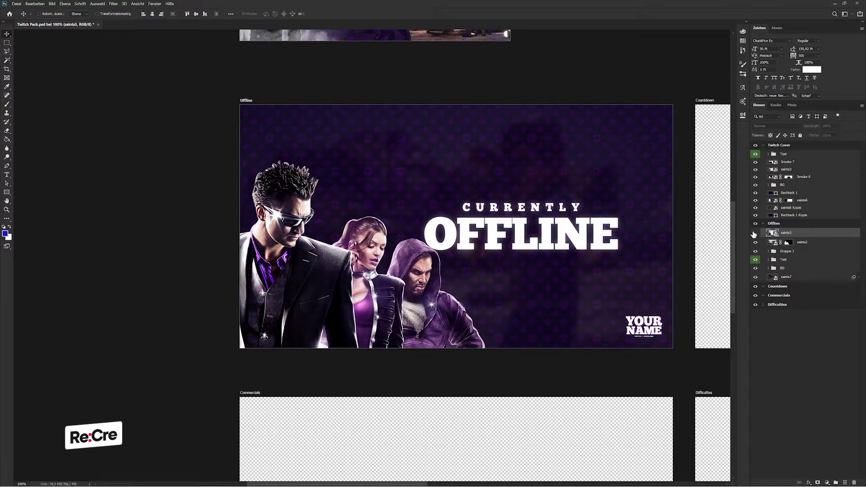
left_click(755, 233)
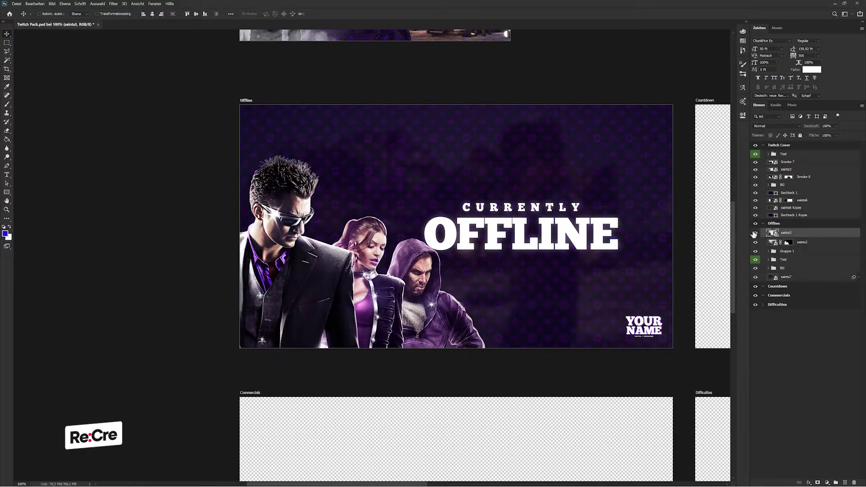
left_click(756, 232)
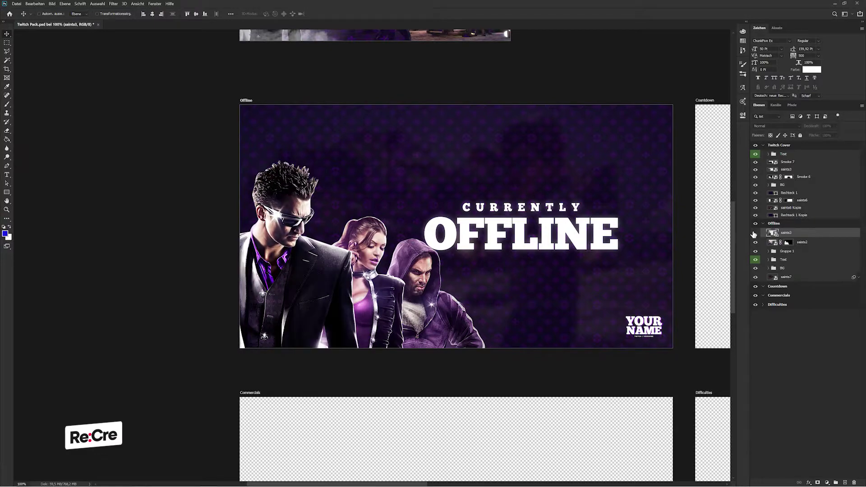
left_click(756, 232)
left_click(755, 233)
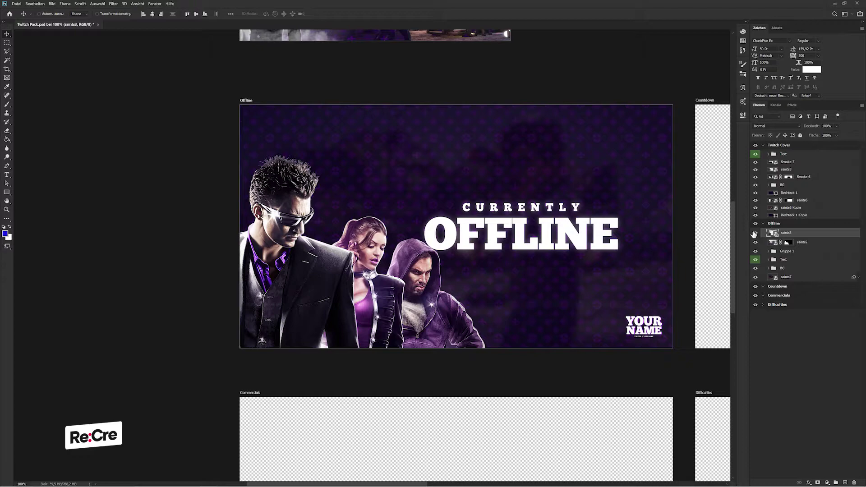
left_click(756, 232)
left_click(755, 233)
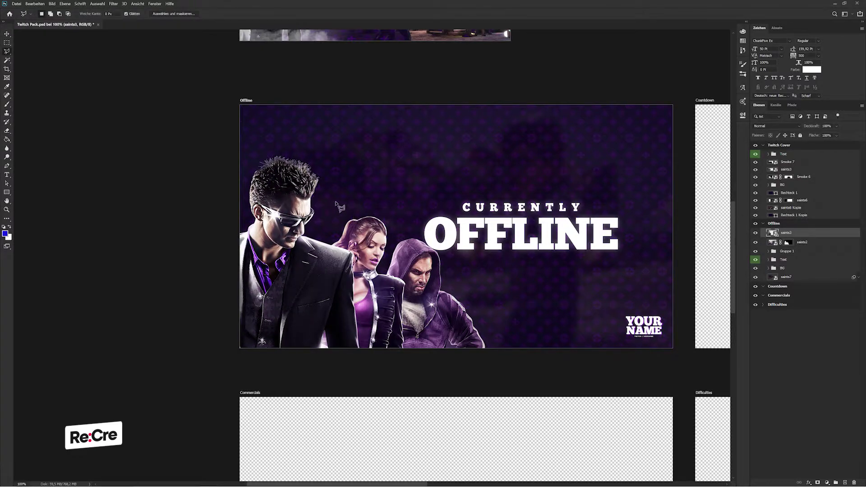
- Mask the overlaid man to a freehand outline of his head
left_click_drag(338, 202, 337, 202)
left_click(818, 481)
key("v")
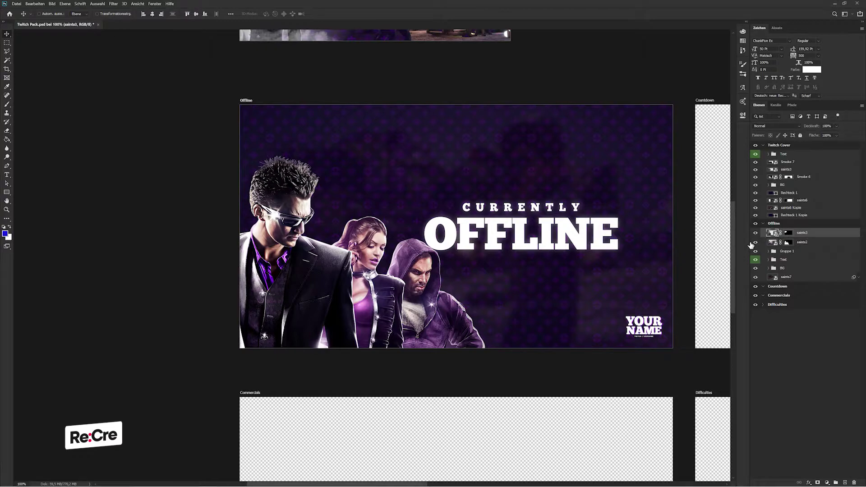
- Narrow the overlaid man from both sides to match the original, then view the whole artboard
key("ctrl+t")
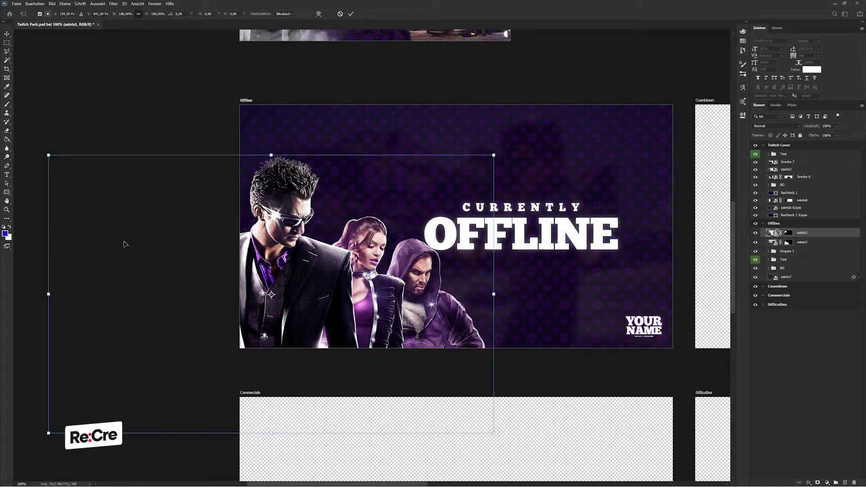
left_click_drag(49, 294, 52, 292)
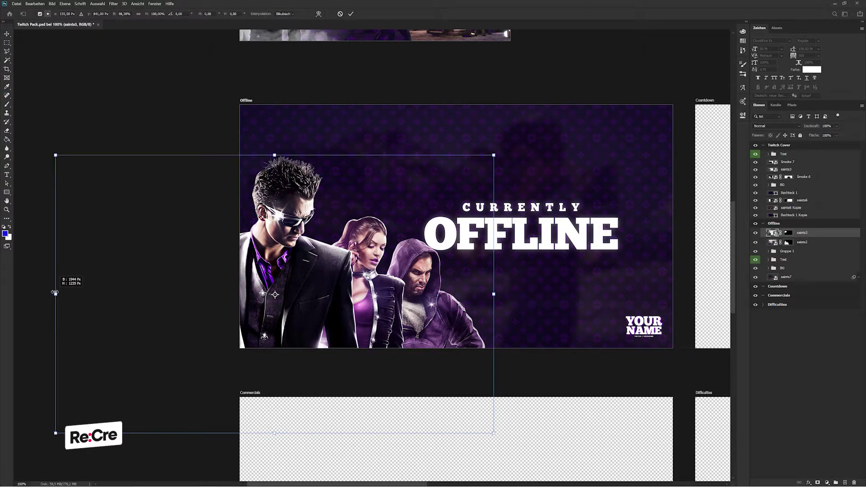
key("Return")
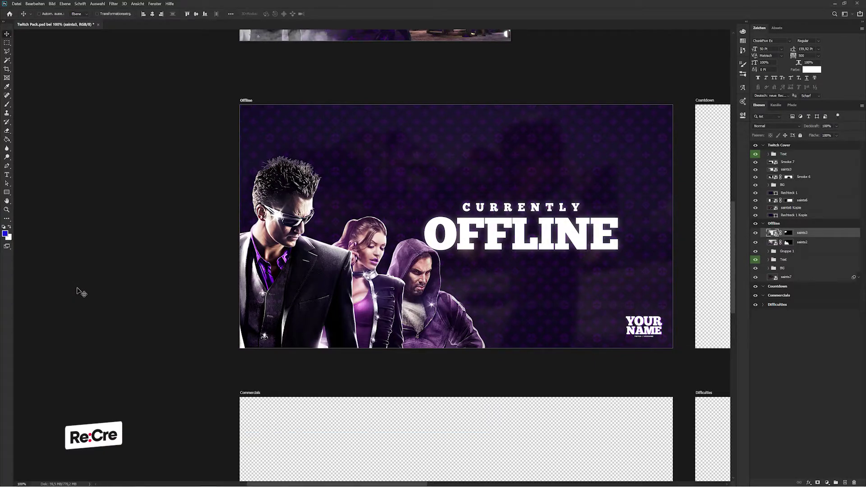
scroll(78, 291, "up", 5)
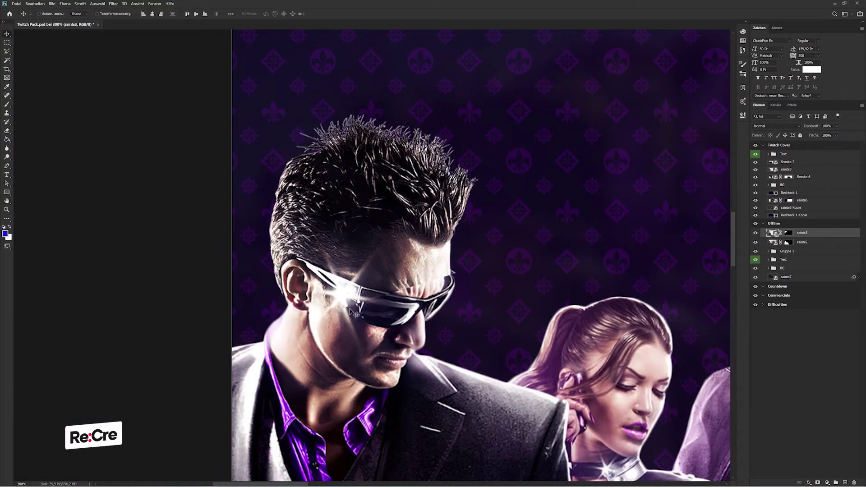
key("ctrl+t")
left_click_drag(609, 355, 599, 355)
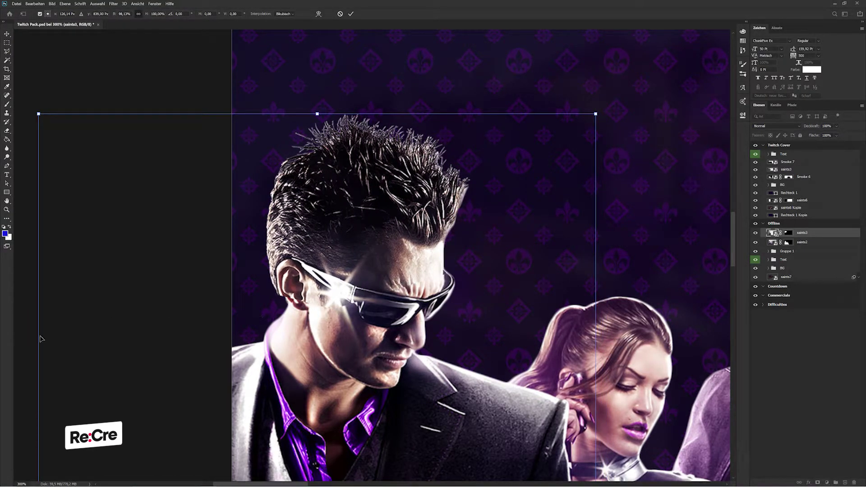
left_click_drag(37, 335, 45, 336)
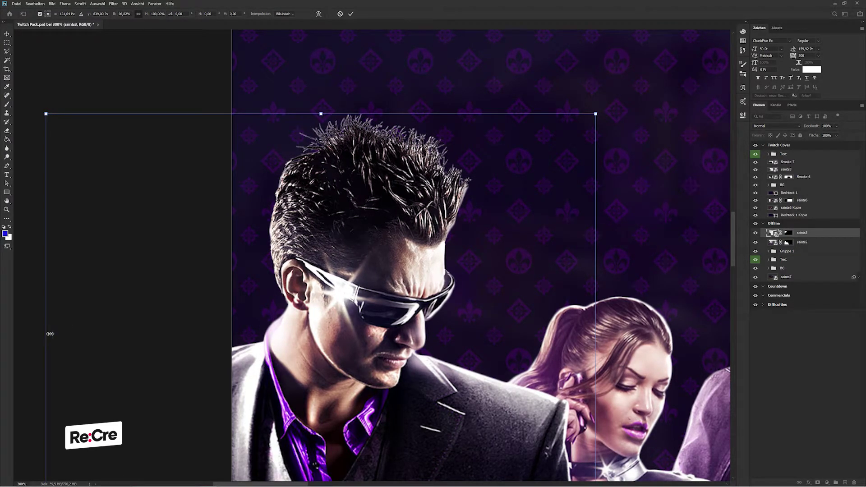
key("Return")
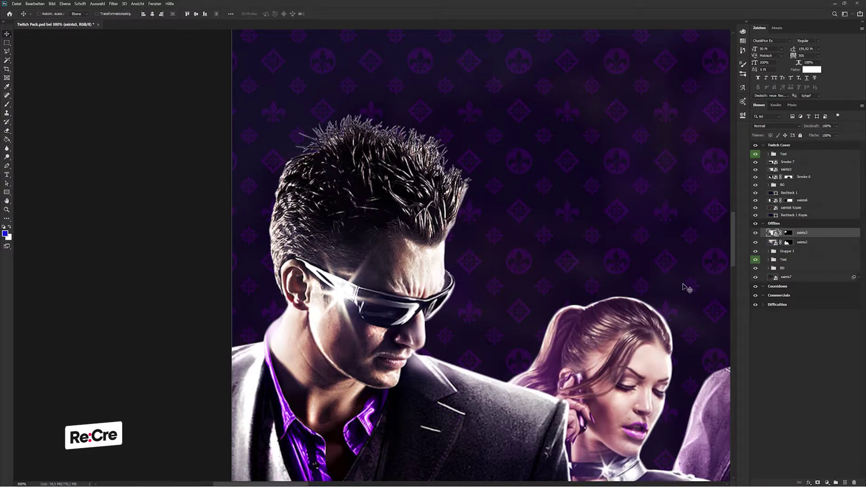
key("ctrl+1")
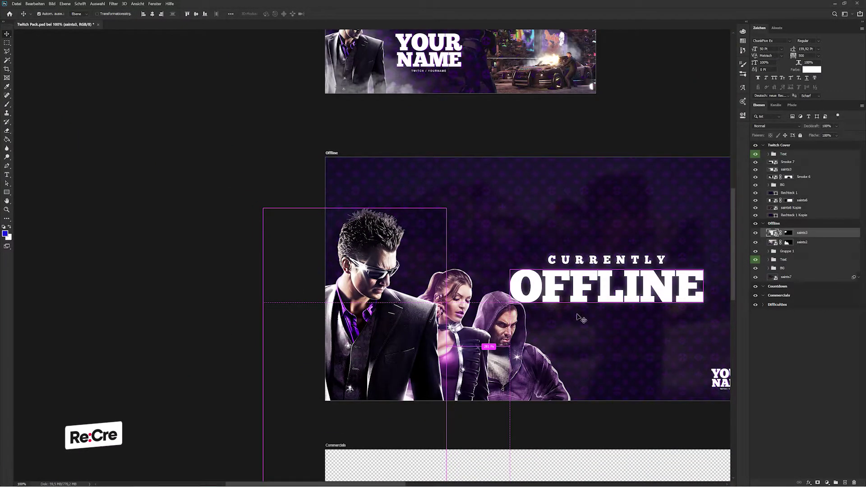
- Left-align the CURRENTLY and OFFLINE text layers
mouse_move(538, 331)
left_mouse_down()
mouse_move(448, 309)
mouse_move(454, 277)
mouse_move(447, 290)
left_mouse_up()
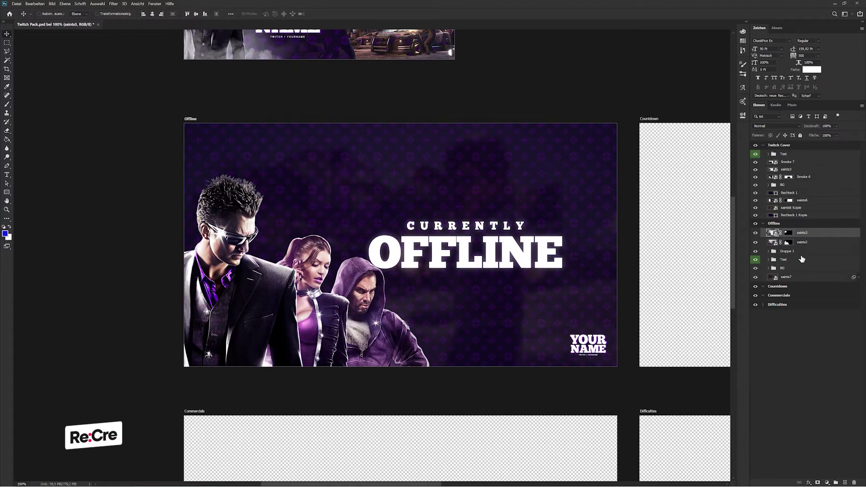
left_click(787, 251)
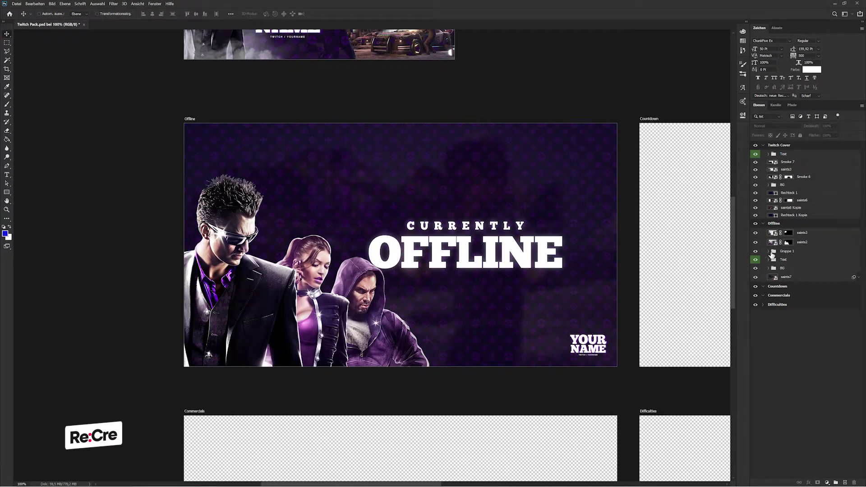
left_click(794, 270)
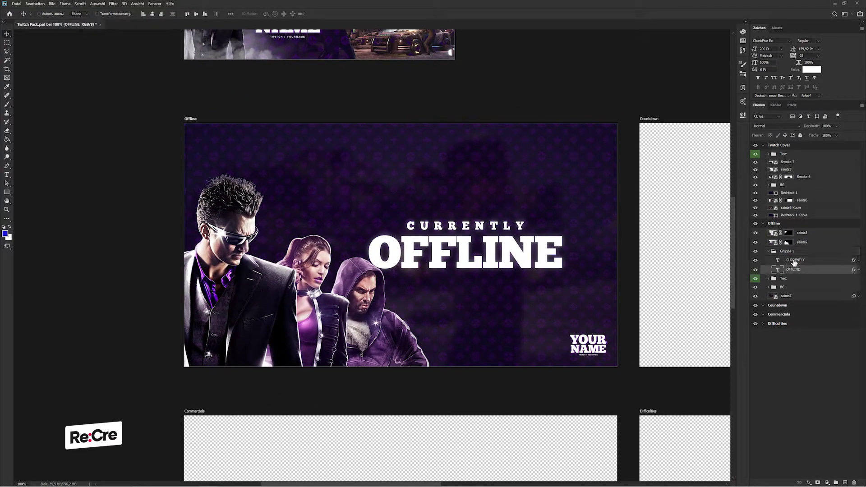
left_click(144, 15)
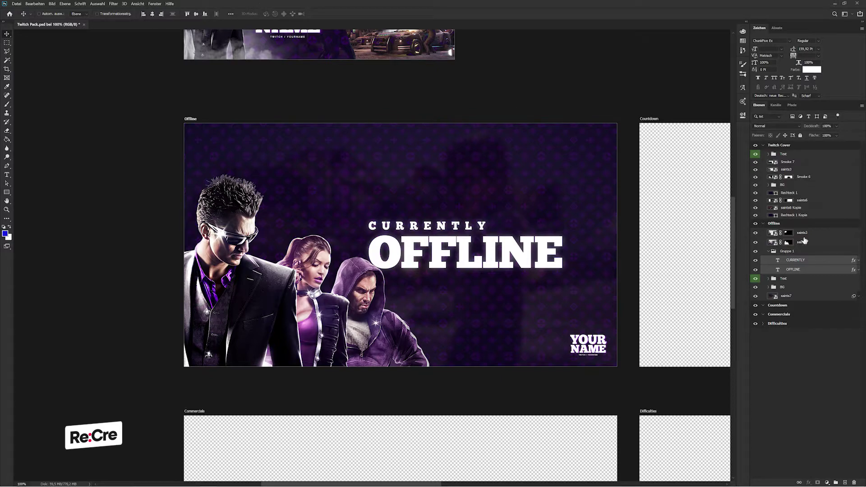
left_click(768, 251)
- Group the saints3 and saints2 character layers and shift them slightly left and down
left_click(802, 233)
left_click(802, 242, "shift")
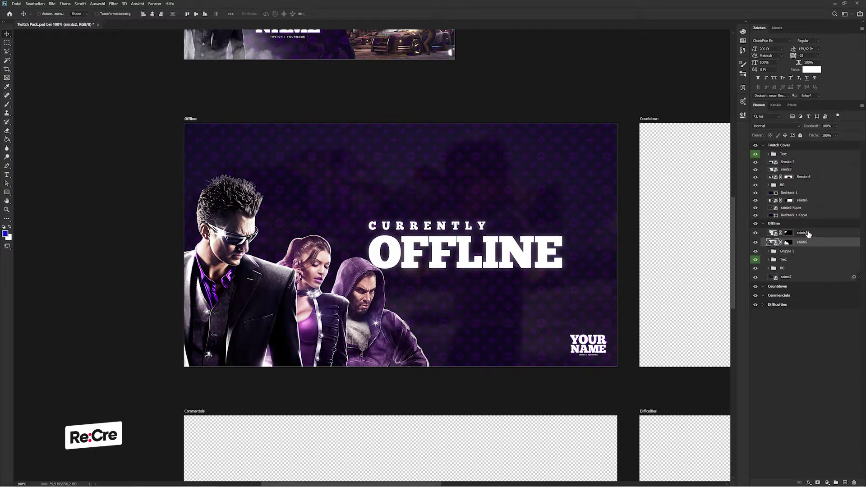
key("ctrl+g")
left_click_drag(417, 302, 404, 314)
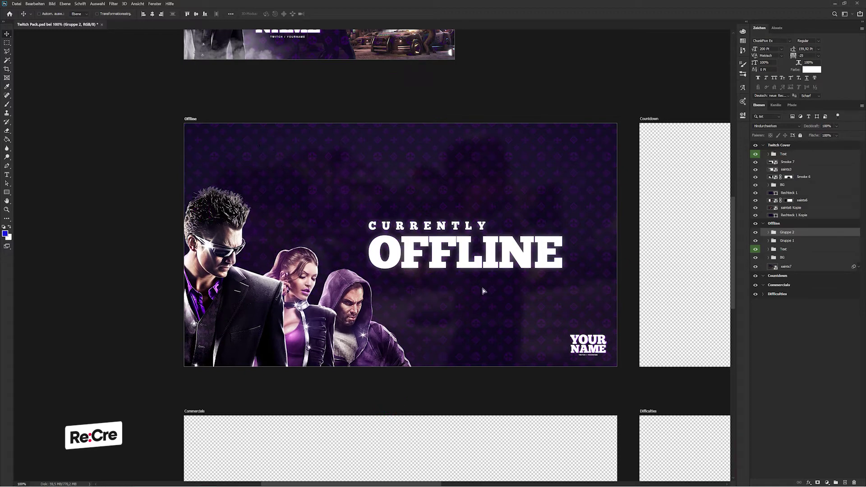
- Delete the CURRENTLY text layer and ungroup the remaining OFFLINE text
left_click(769, 233)
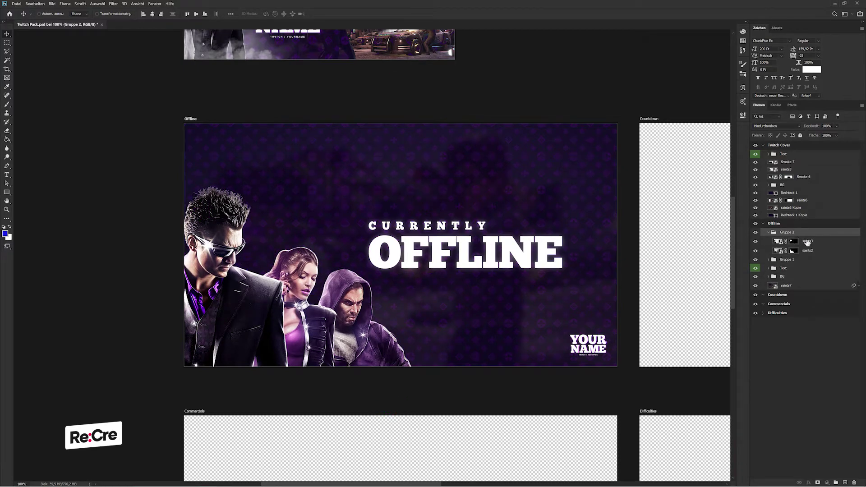
left_click(808, 241)
left_click(768, 233)
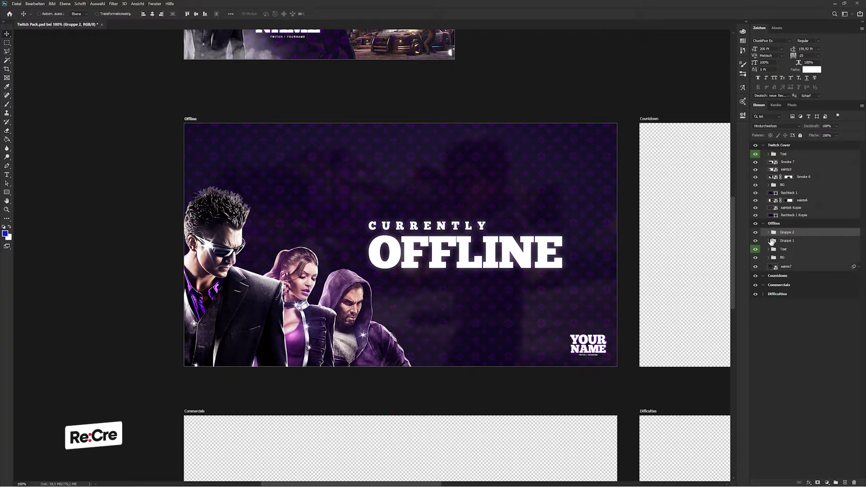
left_click(769, 241)
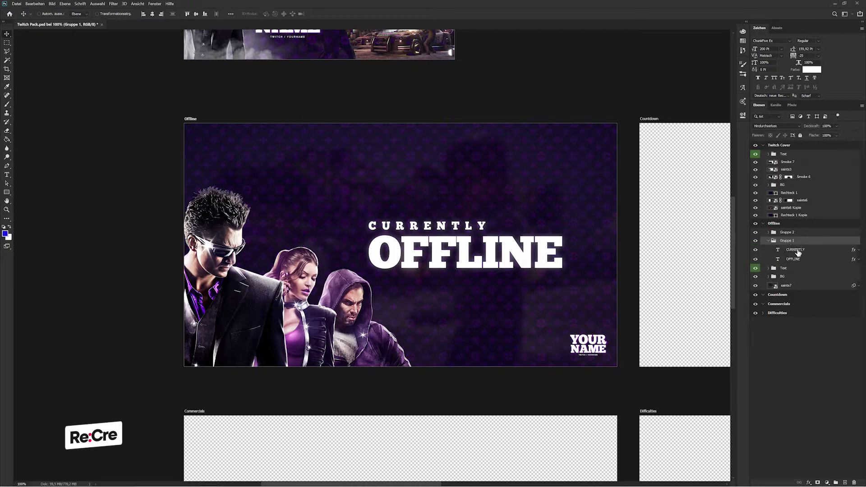
left_click(798, 251)
key("Delete")
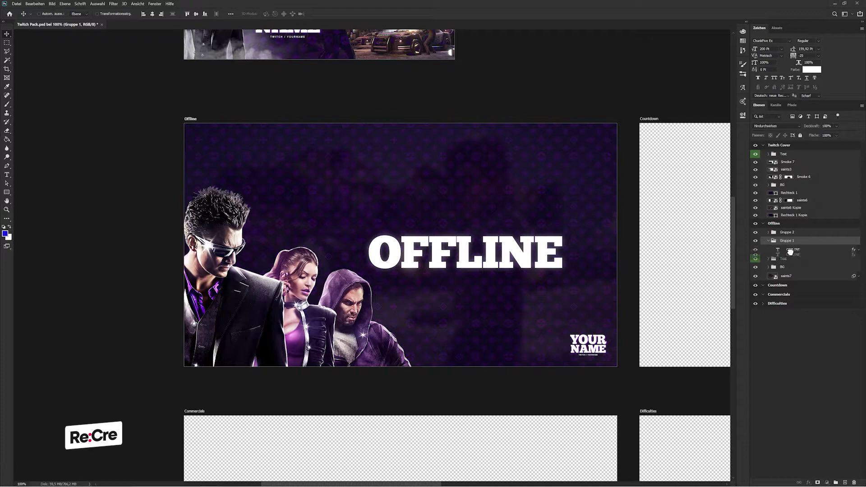
key("ctrl+shift+g")
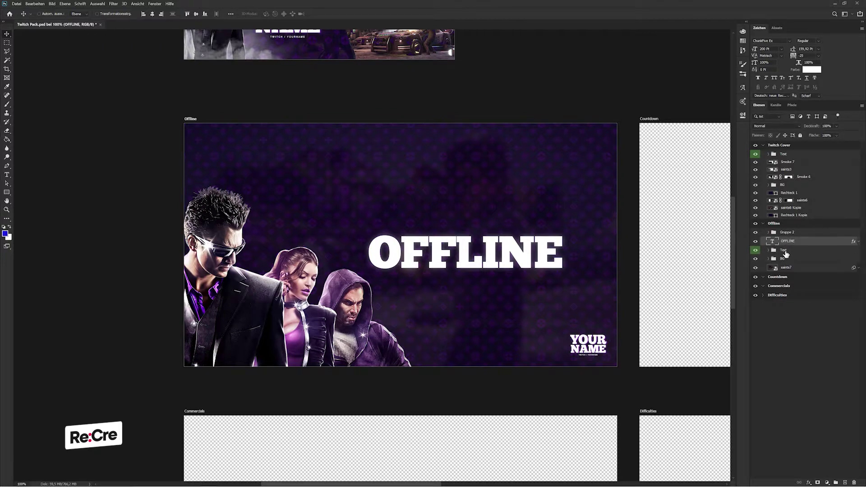
- Centre YOUR NAME under OFFLINE, group them, and centre the block on the Offline screen
left_click(785, 253)
left_click(152, 15)
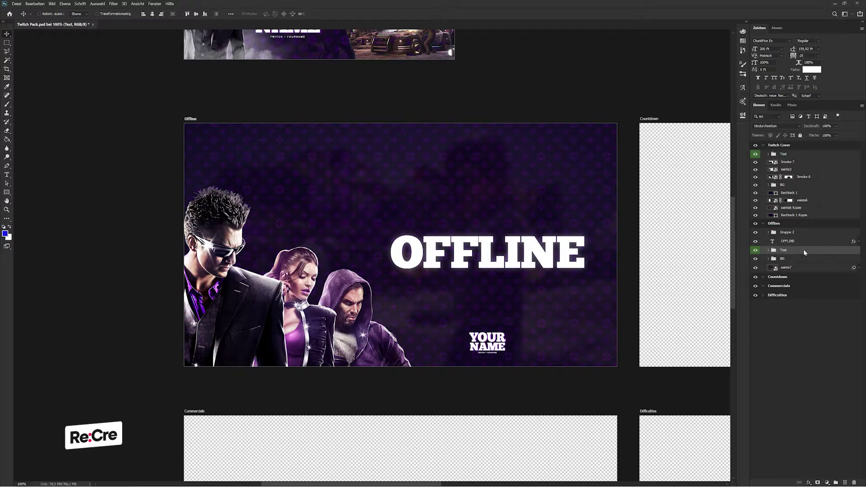
key("shift+Up")
key("shift+Up")
key("shift+Up")
key("shift+Up")
key("shift+Up")
key("shift+Up")
key("shift+Up")
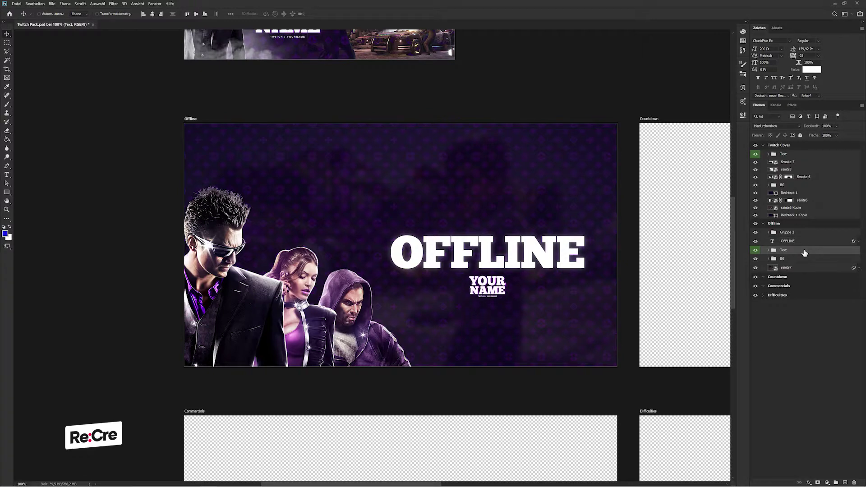
left_click(799, 242, "ctrl")
key("ctrl+g")
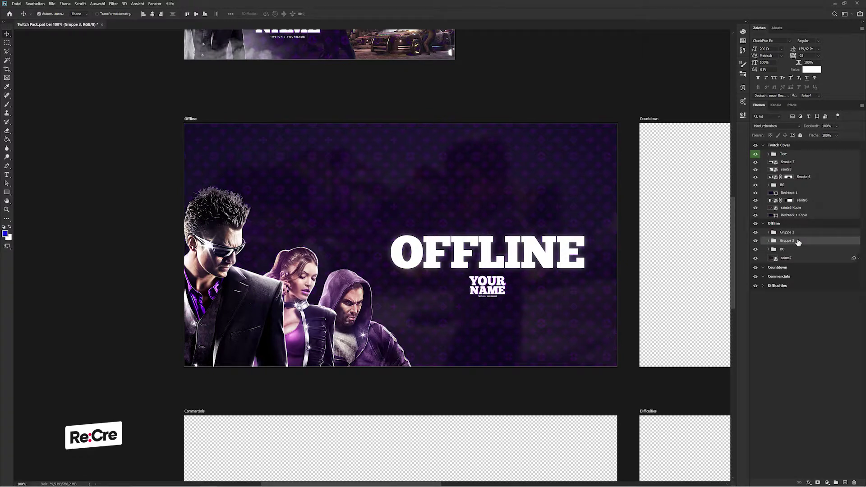
left_click(197, 14)
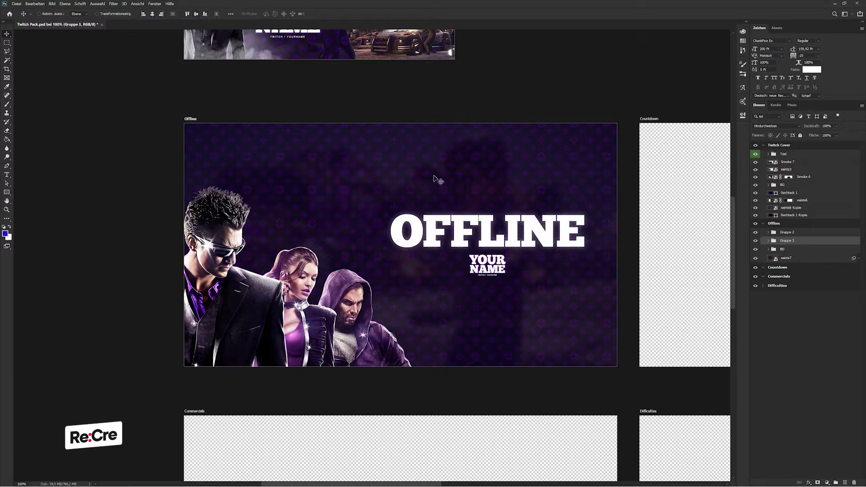
key("shift+Down")
key("shift+Down")
key("shift+Down")
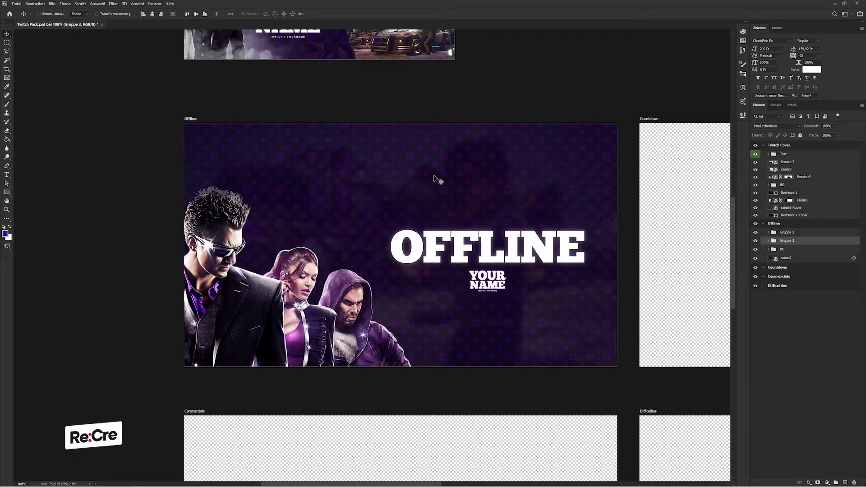
key("Left")
key("Left")
key("Left")
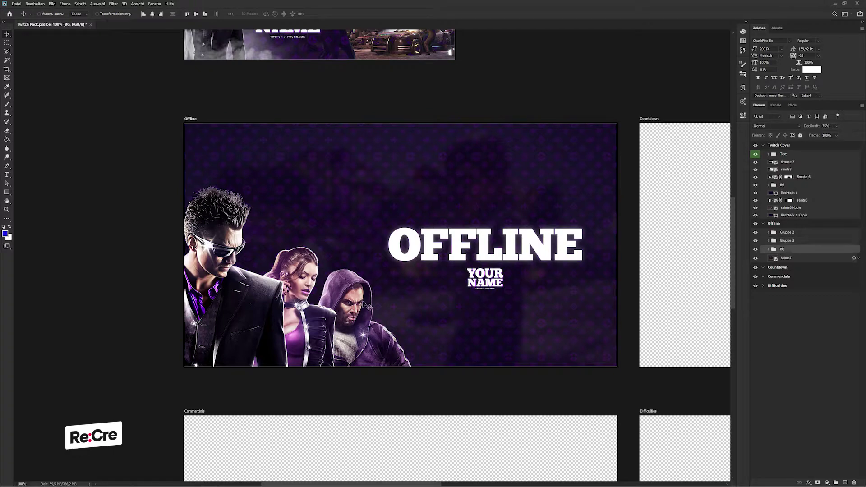
- Move the character group up on the Offline screen
left_click(787, 233)
mouse_move(351, 273)
left_mouse_down()
mouse_move(351, 250)
mouse_move(353, 270)
left_mouse_up()
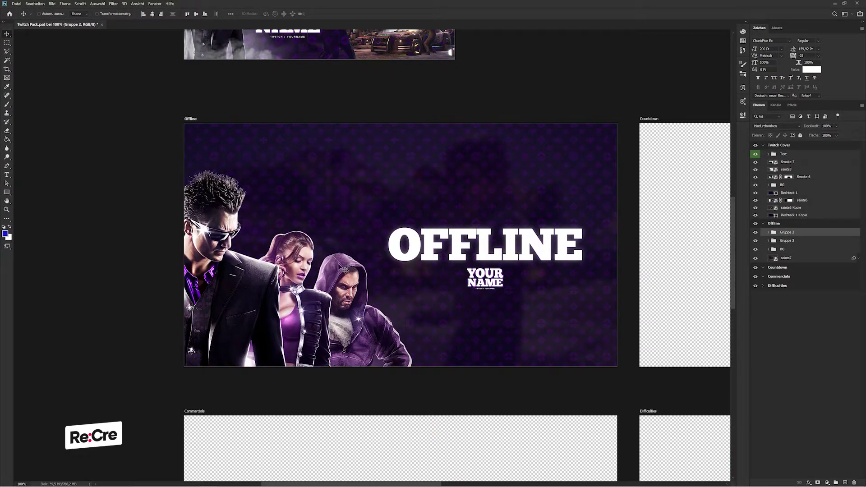
left_click(787, 323)
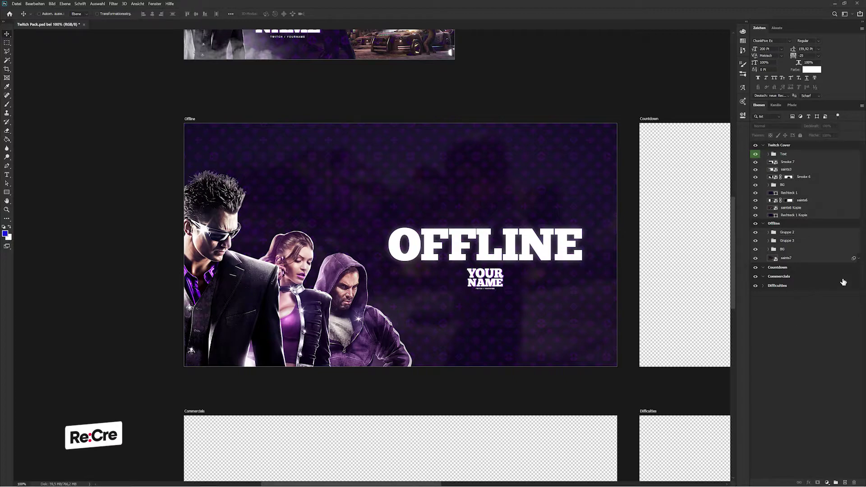
left_click(768, 249)
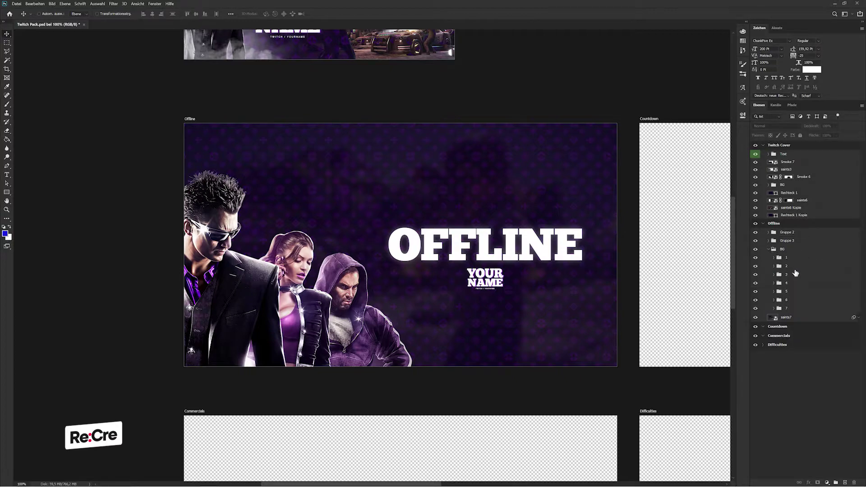
left_click(768, 249)
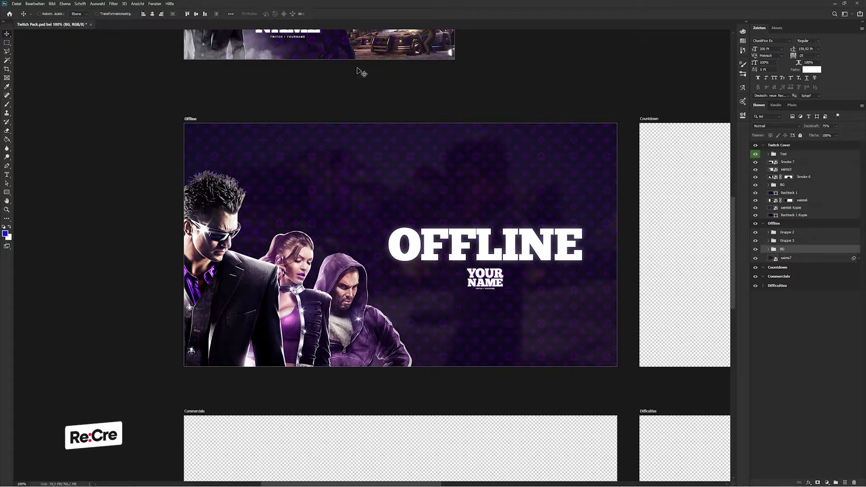
left_click(777, 192)
- Duplicate the cover's rectangle and place the copy above saints7 in the Offline group
key("ctrl+j")
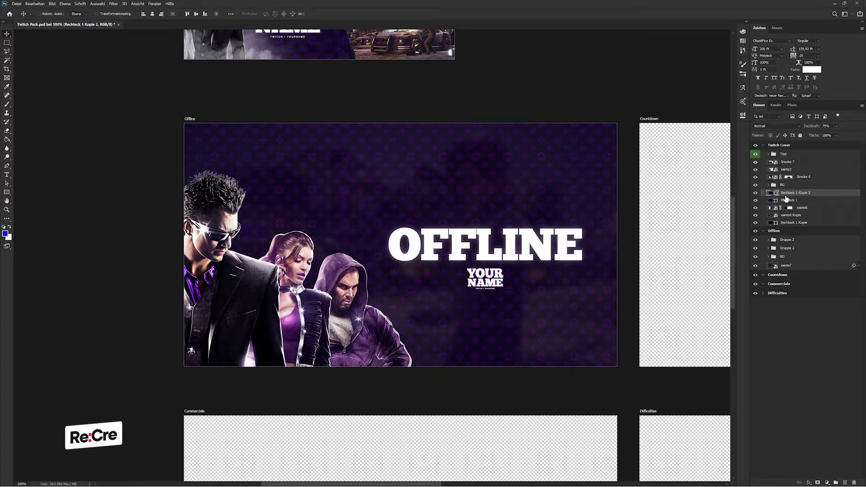
left_click_drag(789, 195, 800, 259)
left_click_drag(442, 228, 491, 251)
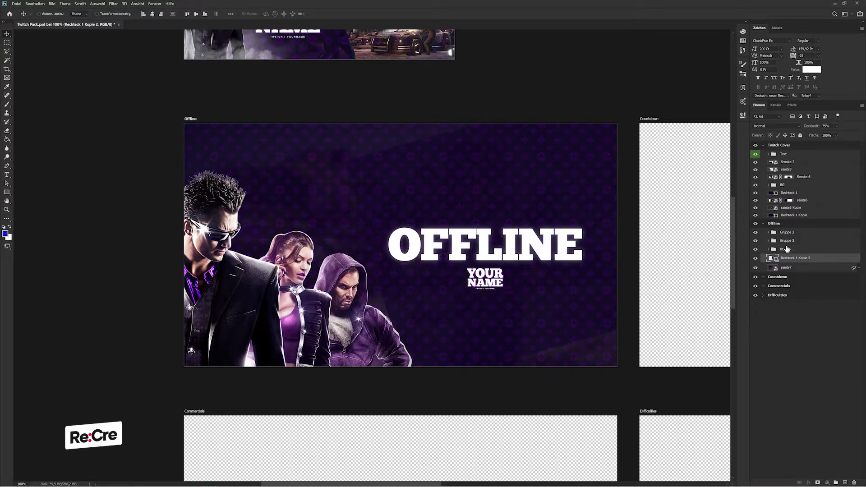
- Set the BG group's blend mode to Hellere Farbe
left_click(786, 249)
left_click(775, 126)
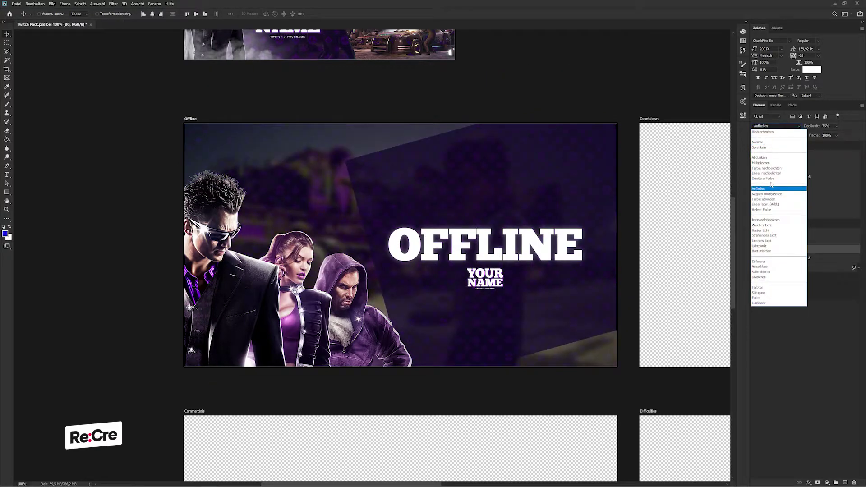
left_click(769, 210)
- Duplicate the saints7 city photo and remove the blur and hue smart filters from the copy
left_click(786, 261)
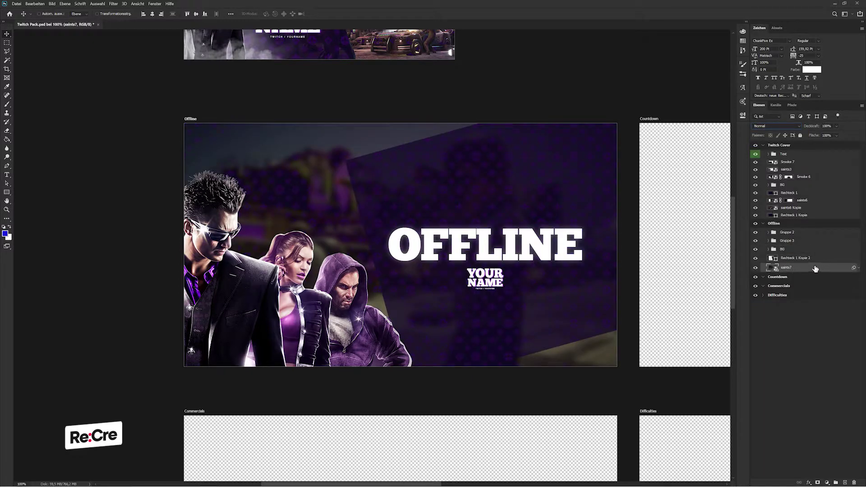
key("ctrl+j")
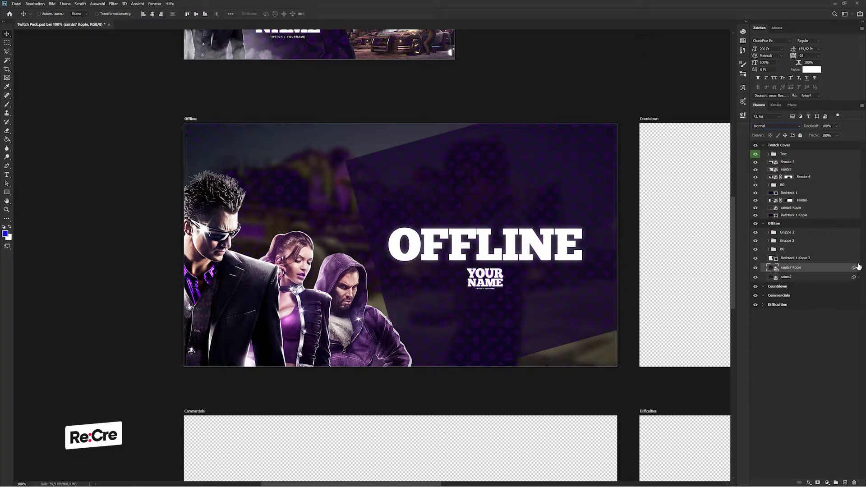
left_click(858, 267)
right_click(803, 278)
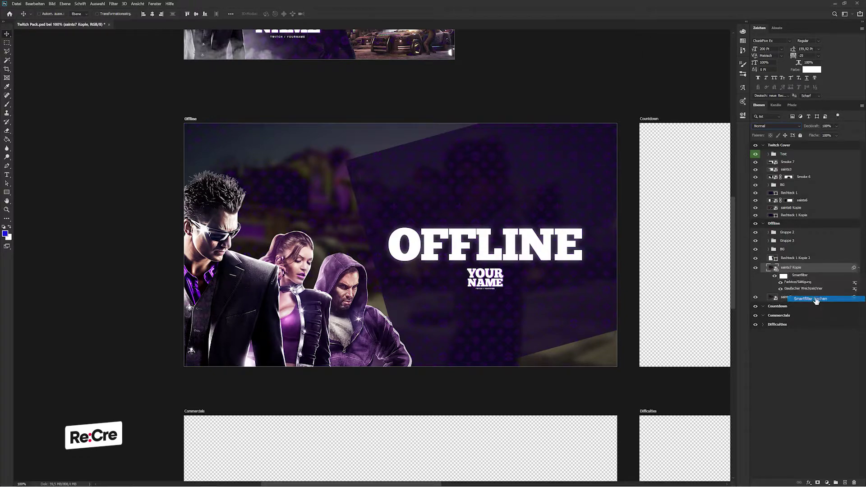
left_click(807, 299)
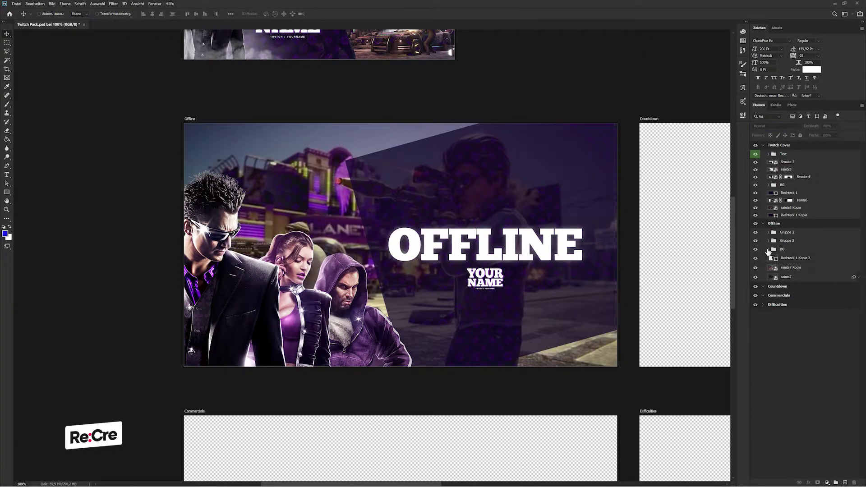
left_click(792, 267)
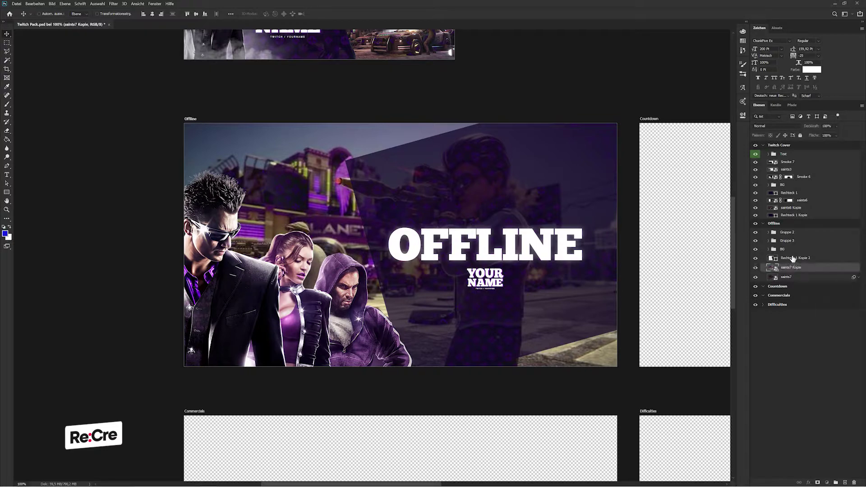
- Resize the purple band, rotate it about 32 degrees, and move it right and down
key("ctrl+t")
left_click_drag(622, 80, 674, 30)
left_click_drag(122, 144, 304, 45)
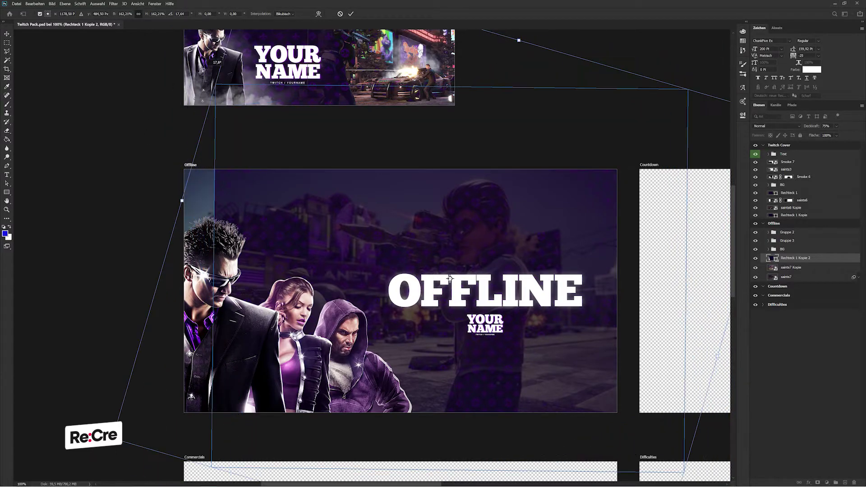
left_click_drag(386, 214, 449, 270)
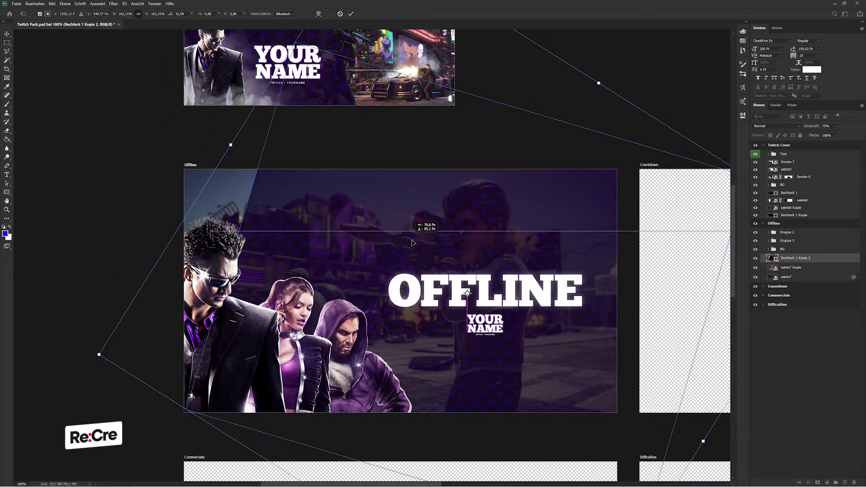
key("Return")
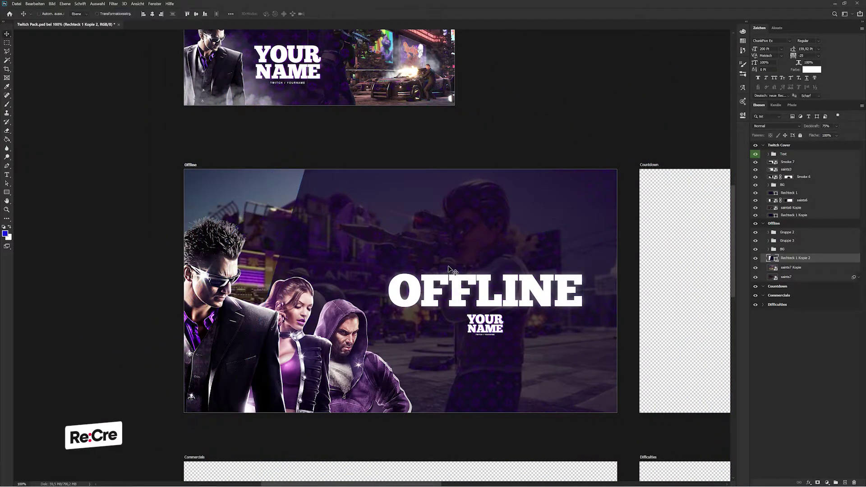
- Mask saints7 Kopie with the inverted purple-band selection
left_click(792, 270)
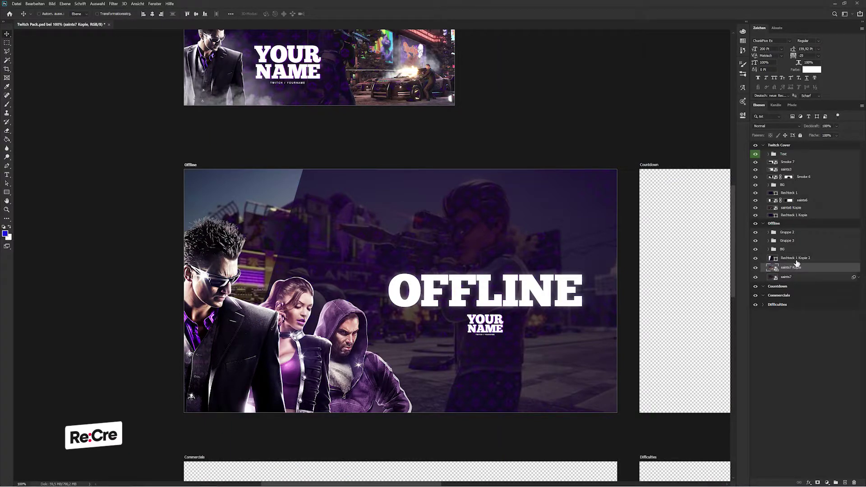
left_click(772, 267, "ctrl")
key("m")
right_click(268, 240)
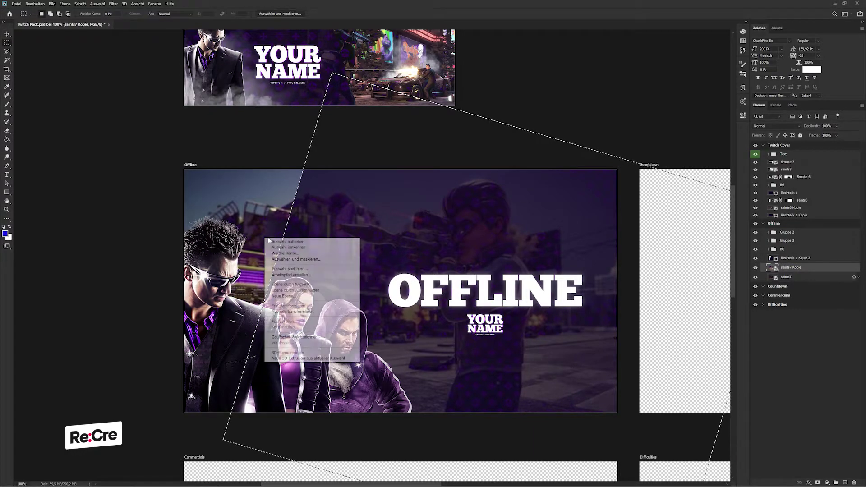
left_click(282, 247)
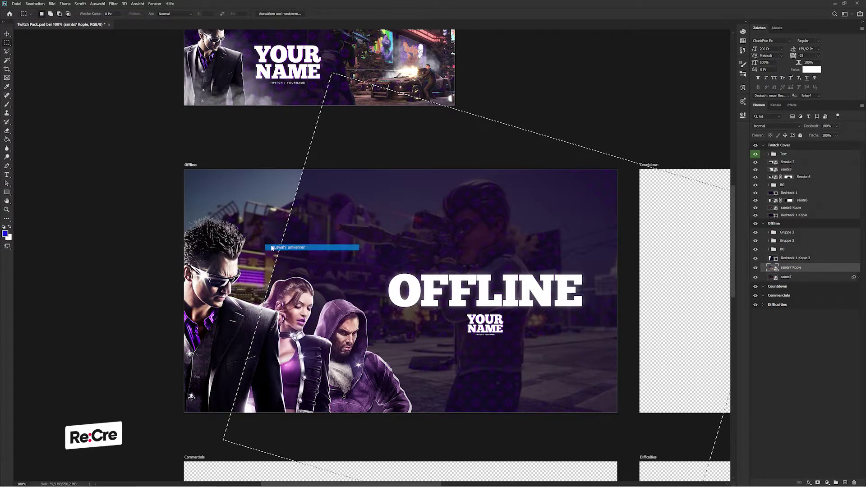
left_click(817, 482)
key("v")
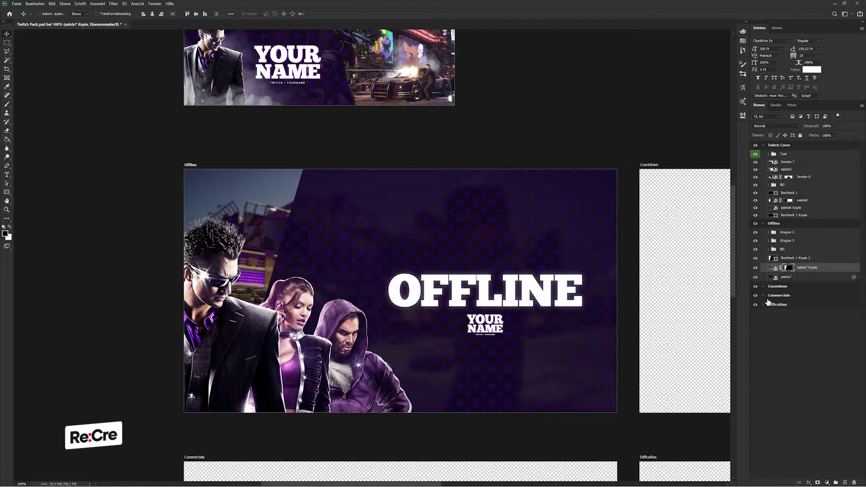
- Compare with the OFFLINE text group hidden, then nudge it up slightly
left_click(817, 321)
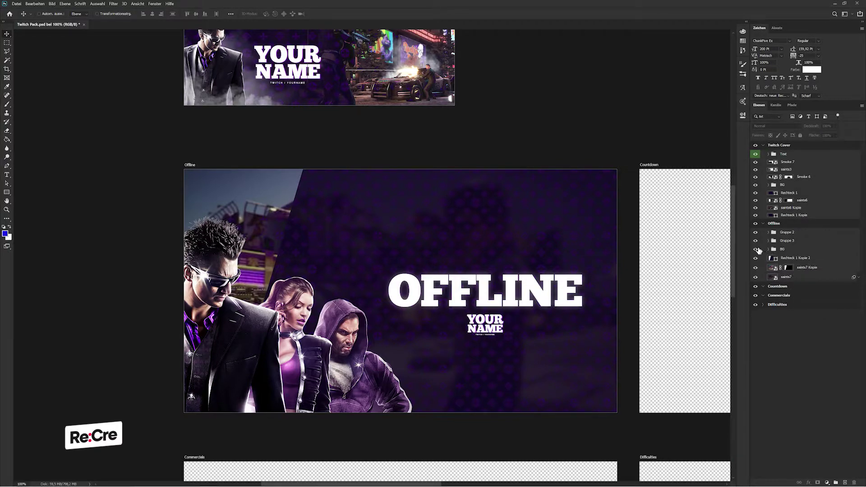
left_click(756, 241)
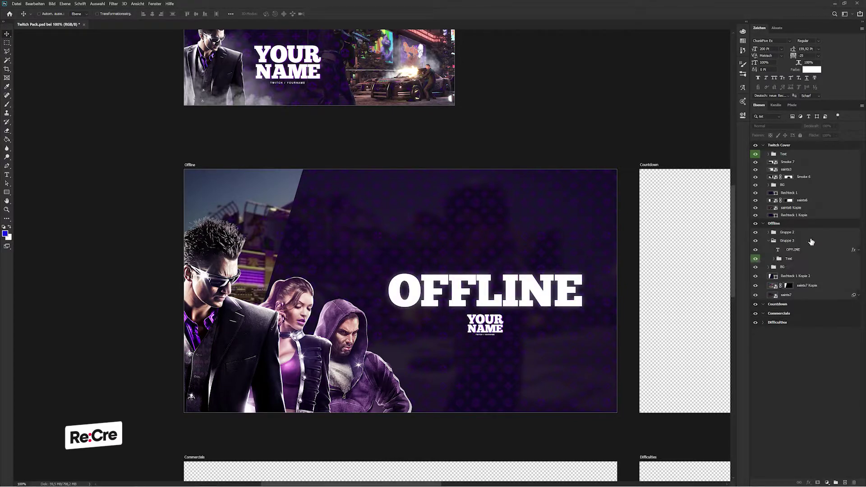
left_click(786, 242)
key("shift+Up")
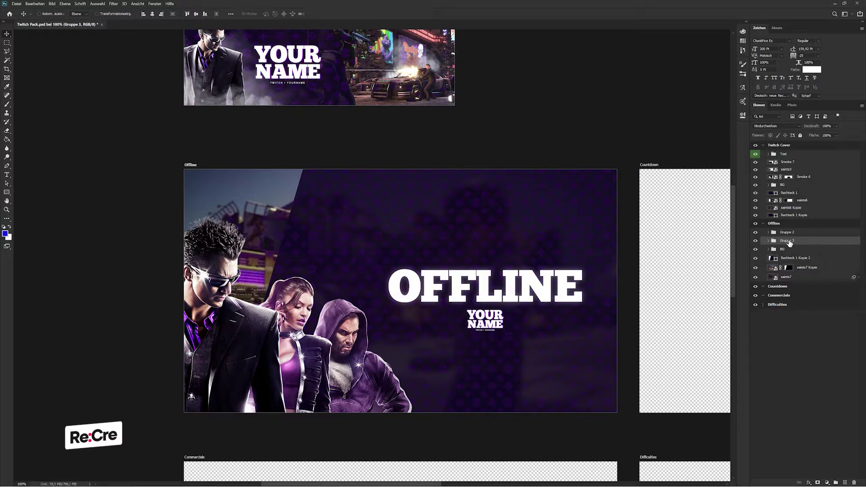
- Duplicate the saints7 photo, BG and purple band layers into the Difficulties group
scroll(219, 262, "down", 1)
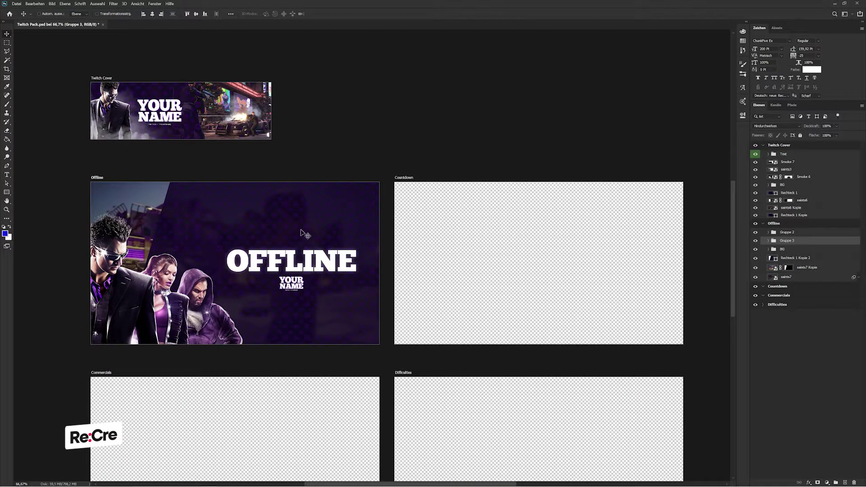
key("h")
scroll(398, 225, "up", 1)
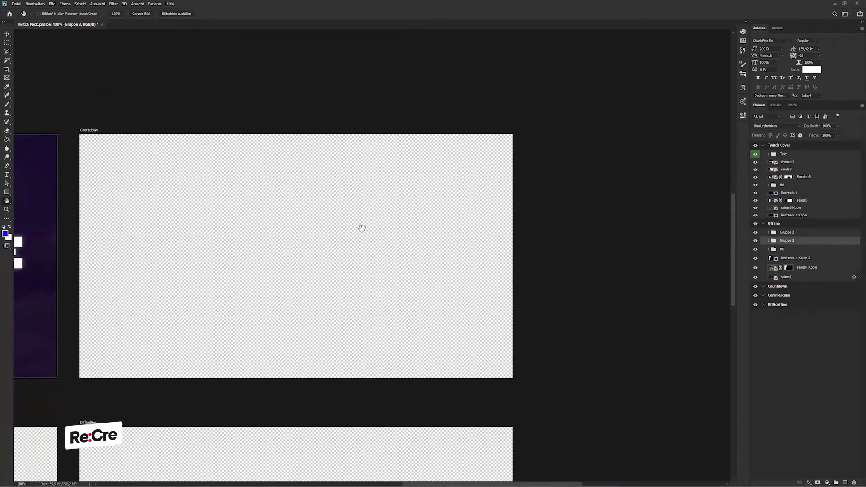
left_click_drag(362, 228, 477, 233)
key("v")
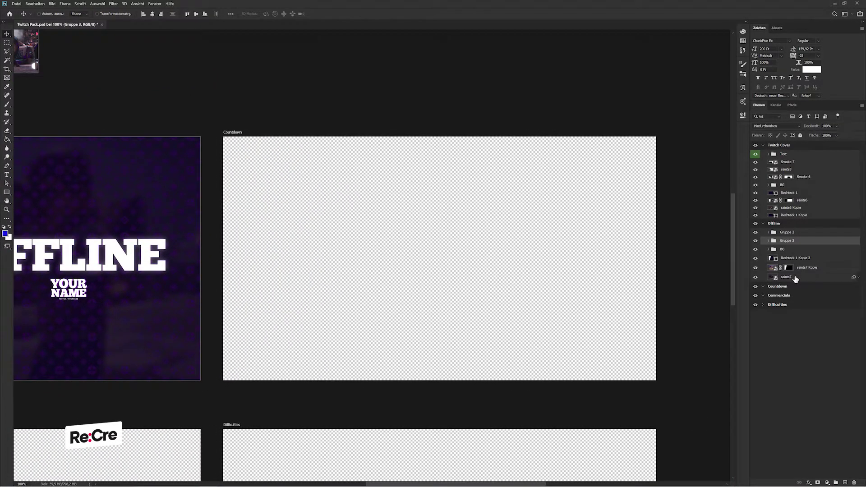
left_click(795, 279)
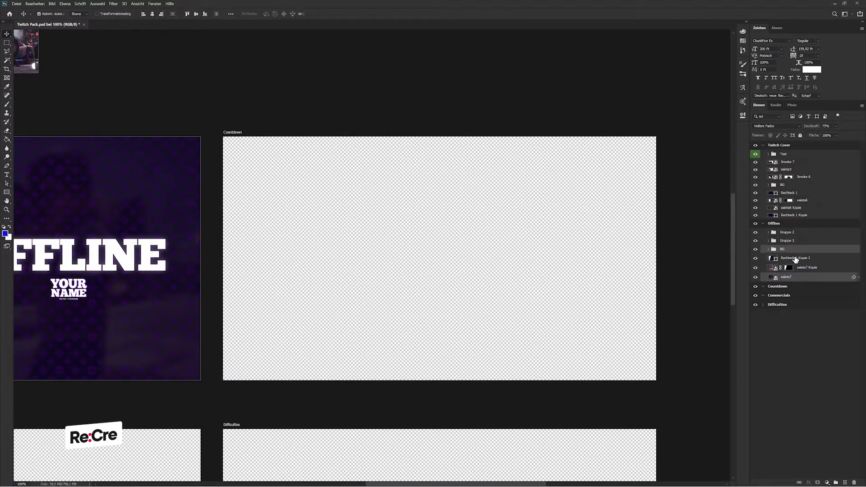
left_click(795, 260, "ctrl")
key("ctrl+j")
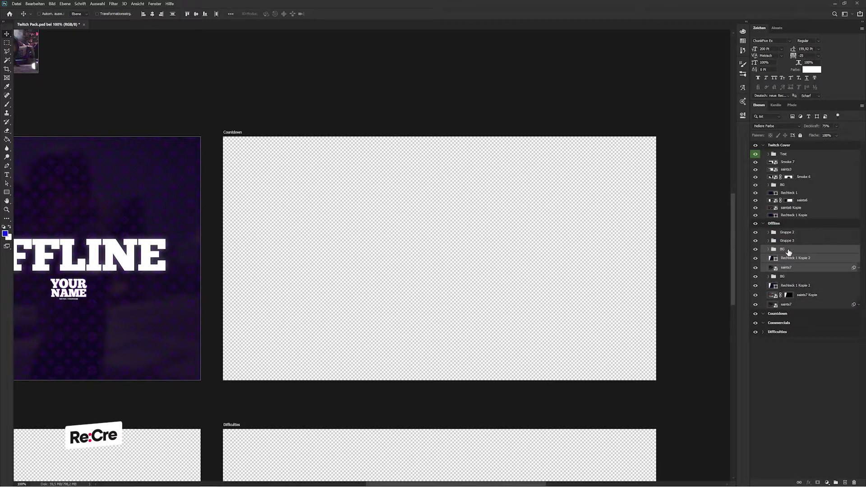
left_click_drag(789, 252, 797, 331)
- Stretch the band copy leftward across the full Difficulties artboard width
scroll(582, 345, "down", 2)
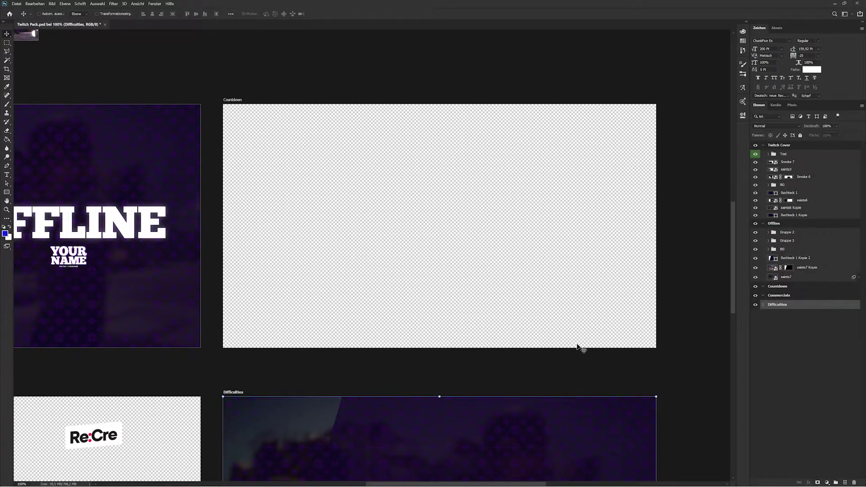
scroll(577, 345, "down", 2)
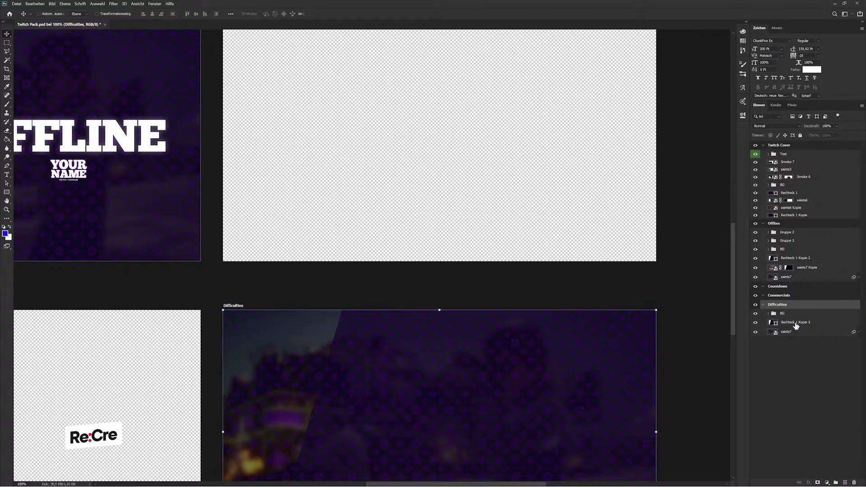
left_click(796, 323)
key("ctrl+t")
key("ctrl+minus")
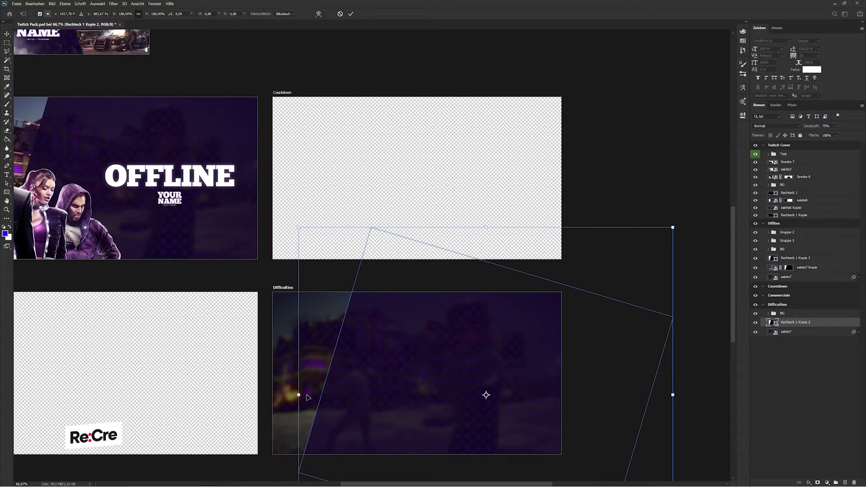
left_click_drag(298, 395, 155, 378)
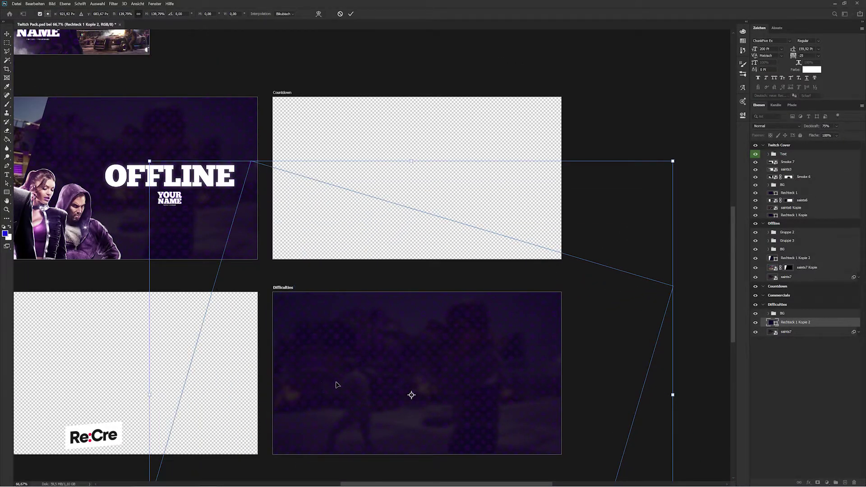
key("Return")
key("ctrl+plus")
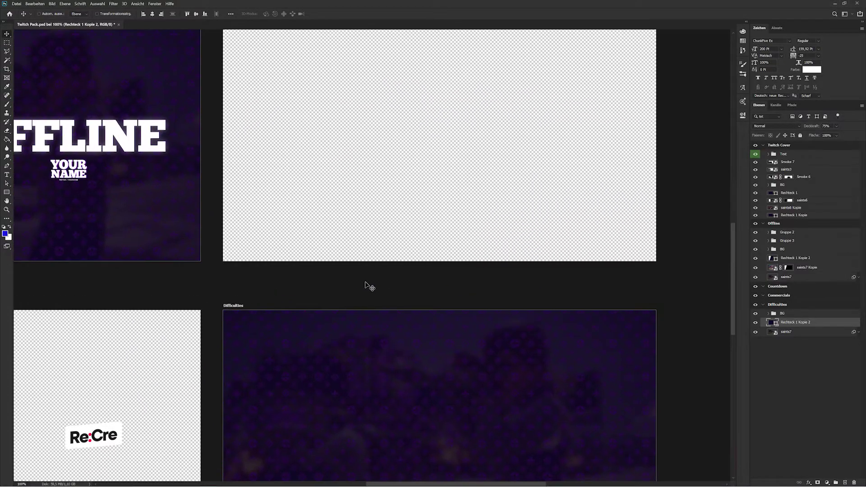
key("h")
left_click_drag(381, 239, 388, 356)
left_click(752, 382)
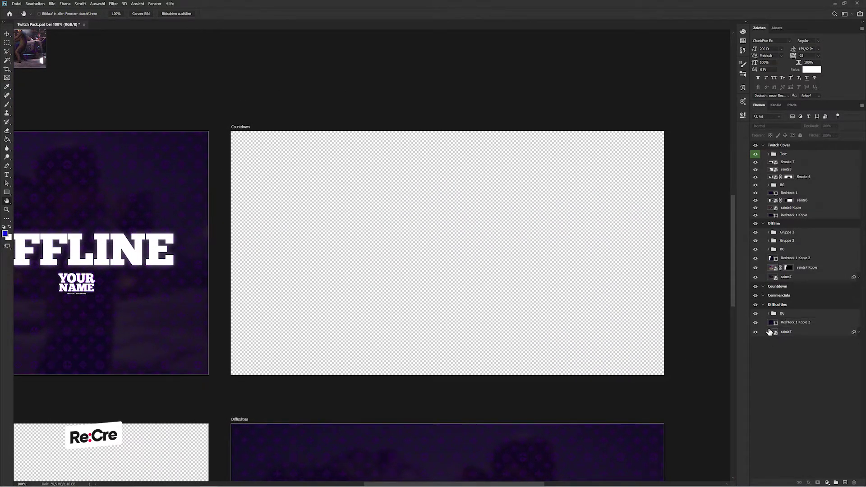
- Place the two-character saints4 image on the Countdown artboard, enlarged and shifted left
left_click(763, 305)
left_click_drag(674, 254, 371, 255)
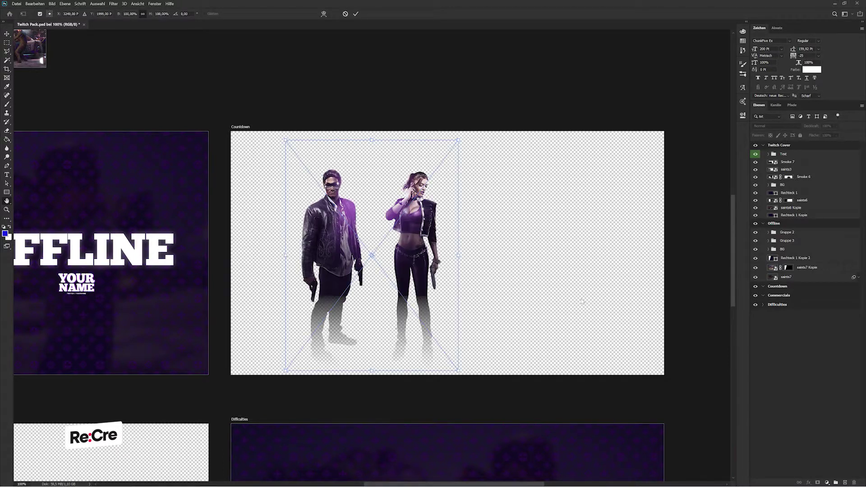
left_click_drag(459, 140, 505, 77)
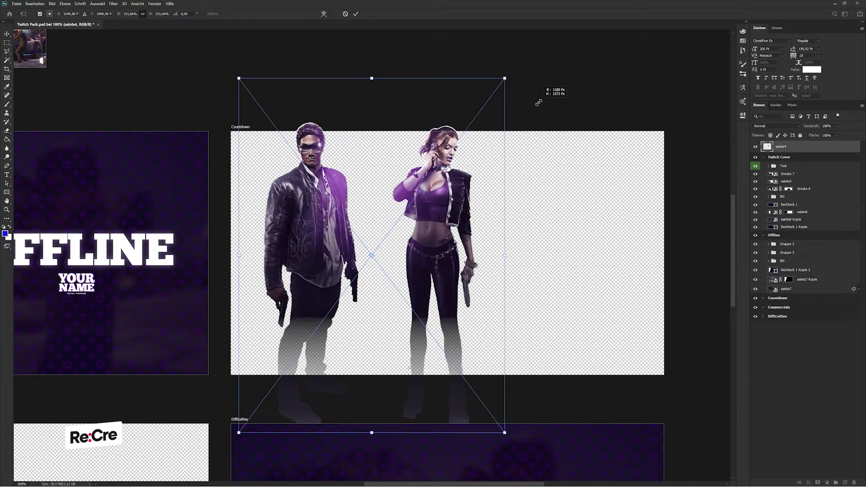
left_click_drag(490, 193, 339, 217)
key("Return")
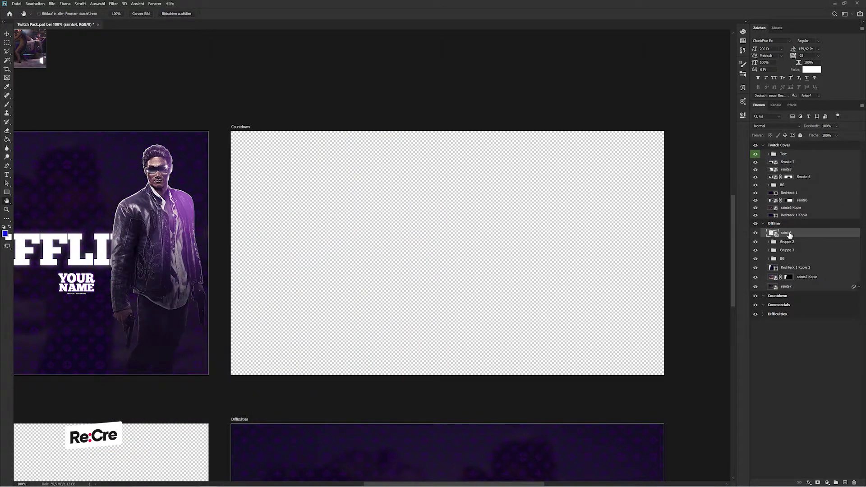
- Move saints4 into the Countdown group and position the woman at the artboard's left
left_click_drag(789, 234, 775, 285)
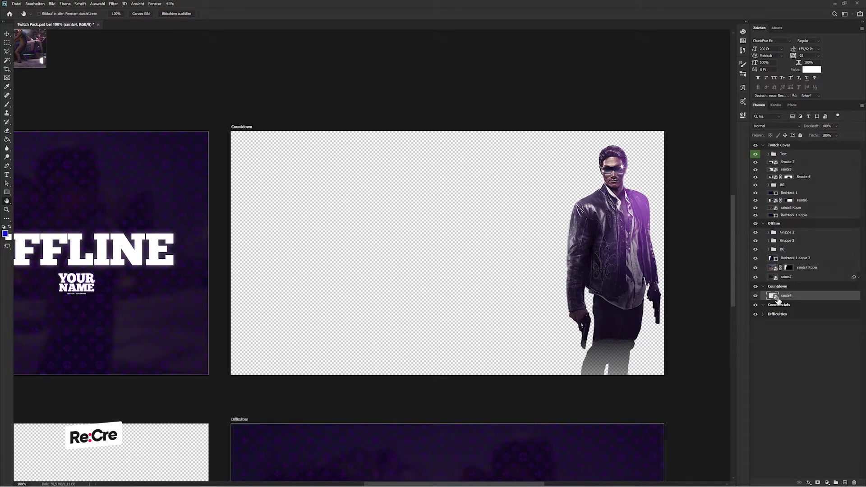
mouse_move(631, 288)
left_mouse_down()
mouse_move(448, 280)
mouse_move(681, 290)
mouse_move(367, 272)
left_mouse_up()
key("v")
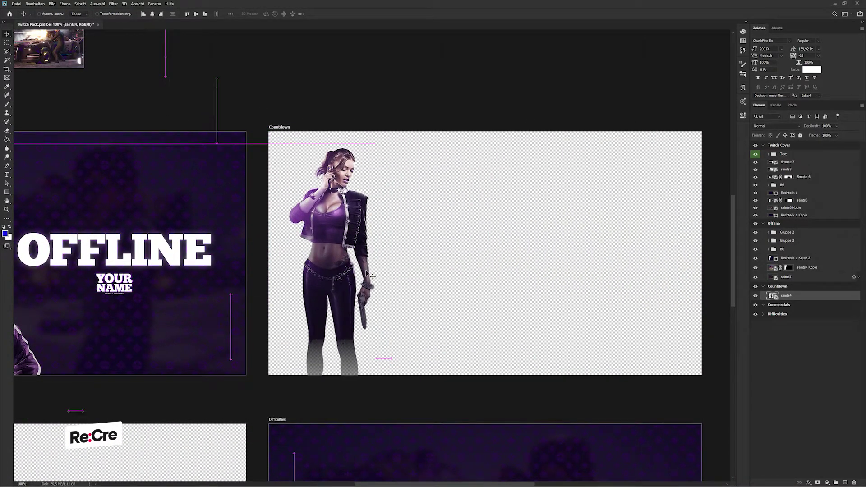
left_click(783, 325)
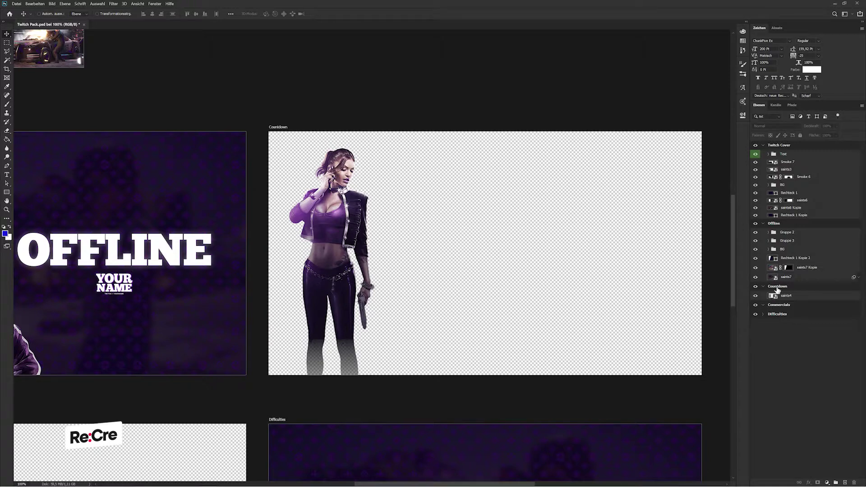
left_click(794, 258)
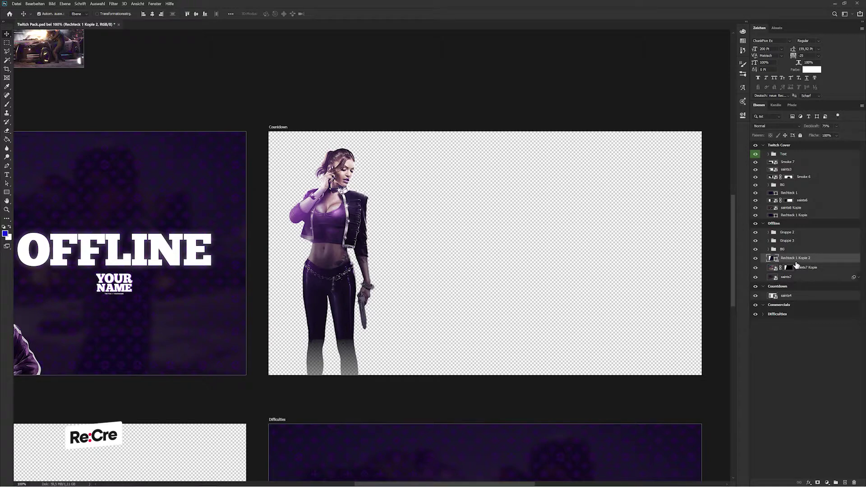
- Copy the purple diagonal band into Countdown shifted right, plus the Offline BG group beneath saints4
left_click_drag(796, 265, 793, 304)
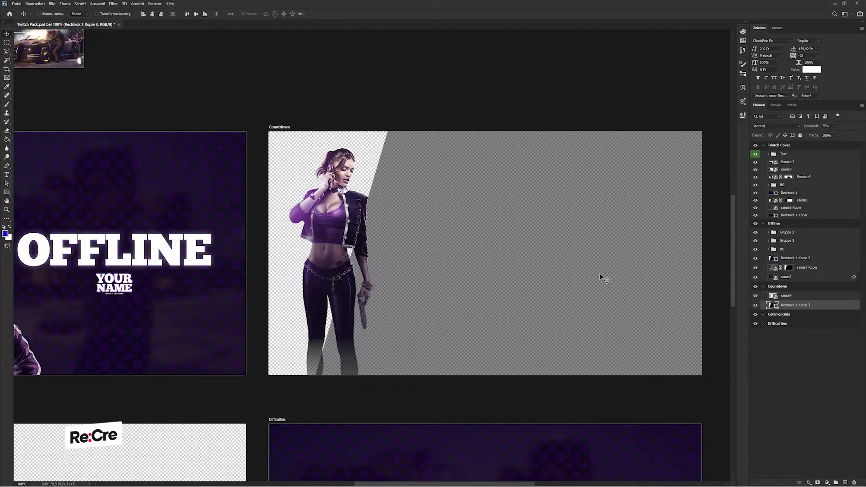
left_click_drag(604, 279, 496, 230)
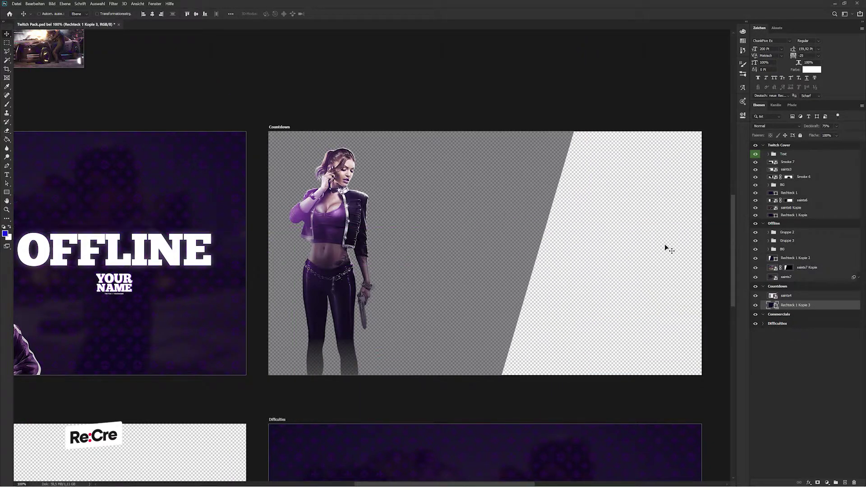
left_click(793, 250)
left_click_drag(792, 251, 796, 311)
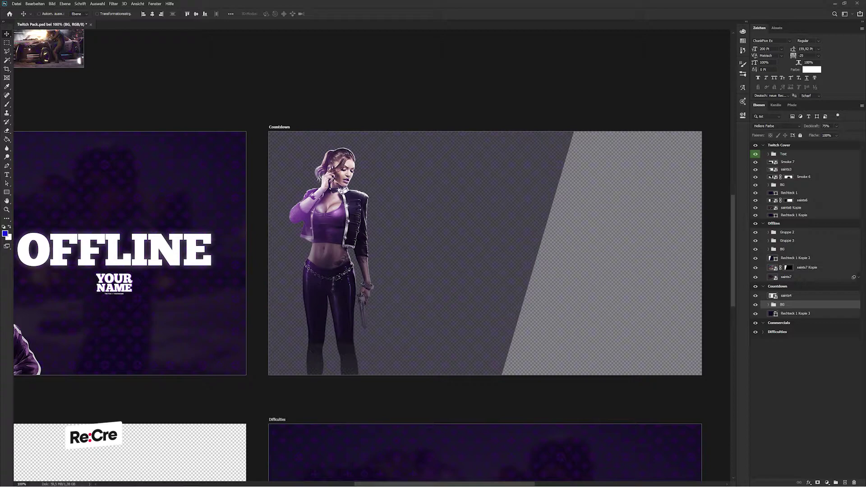
- Place the saints8 scene image enlarged on Countdown, shifted left, beneath the purple rectangle
left_click_drag(865, 243, 593, 242)
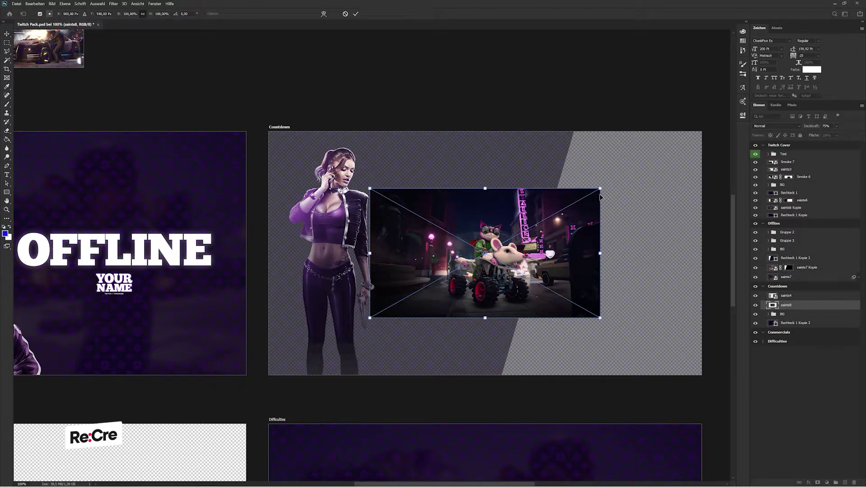
left_click_drag(600, 189, 706, 102)
left_click_drag(651, 162, 548, 162)
key("Return")
left_click_drag(784, 306, 788, 319)
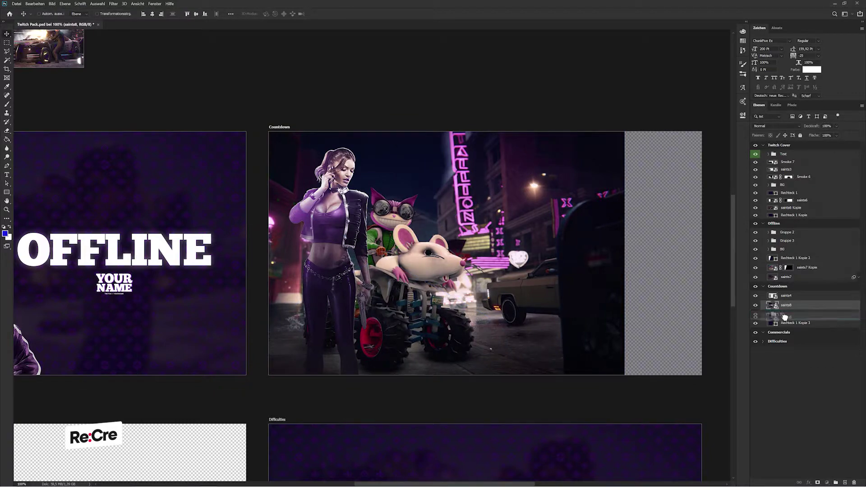
- Duplicate Rechteck 1 Kopie 3 below the scene image at 100% opacity
left_click(790, 314)
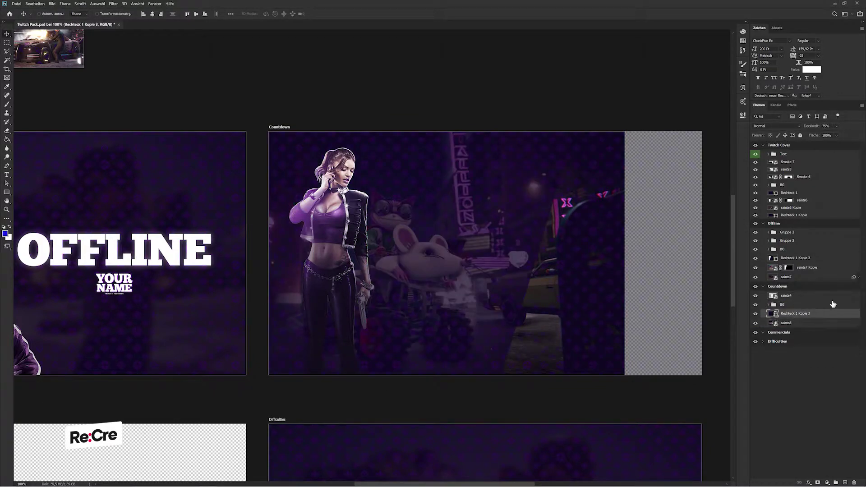
key("ctrl+j")
left_click_drag(794, 313, 797, 327)
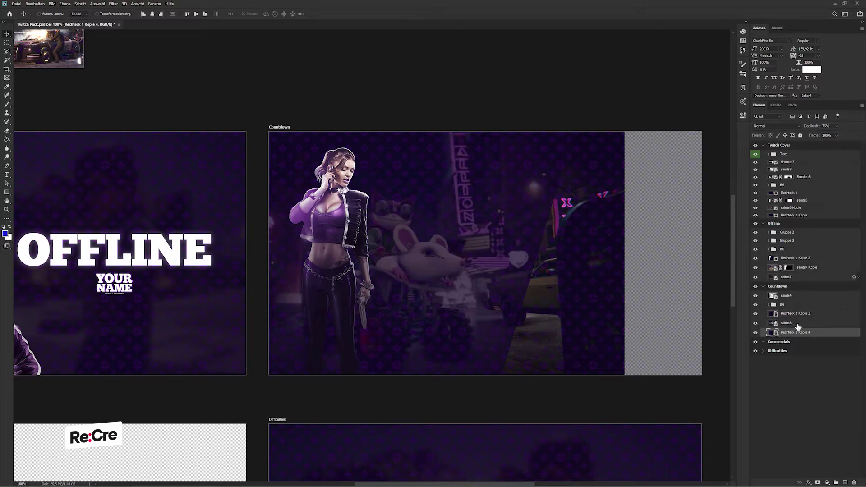
left_click_drag(809, 127, 864, 126)
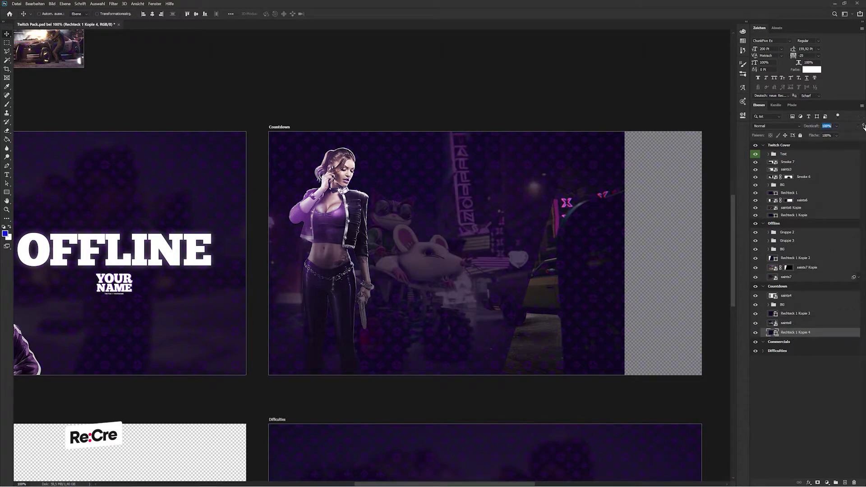
- Clip the scene image and the purple overlay to the diagonal shape below them
right_click(787, 323)
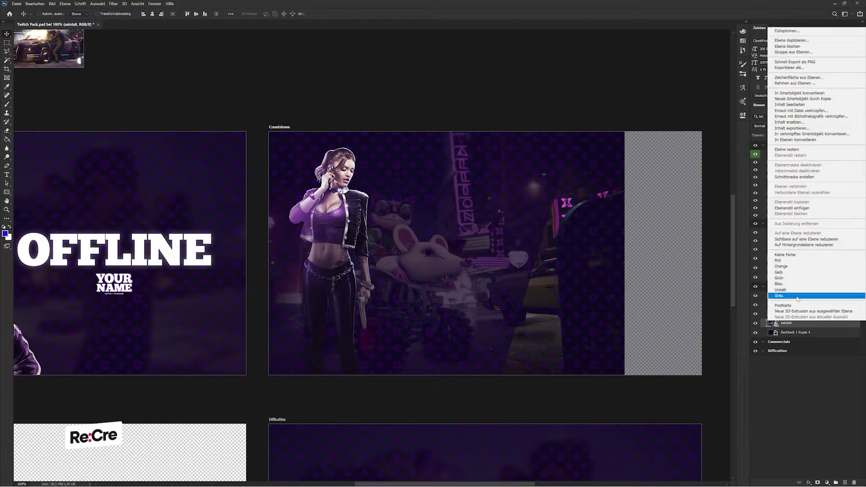
left_click(794, 177)
right_click(791, 314)
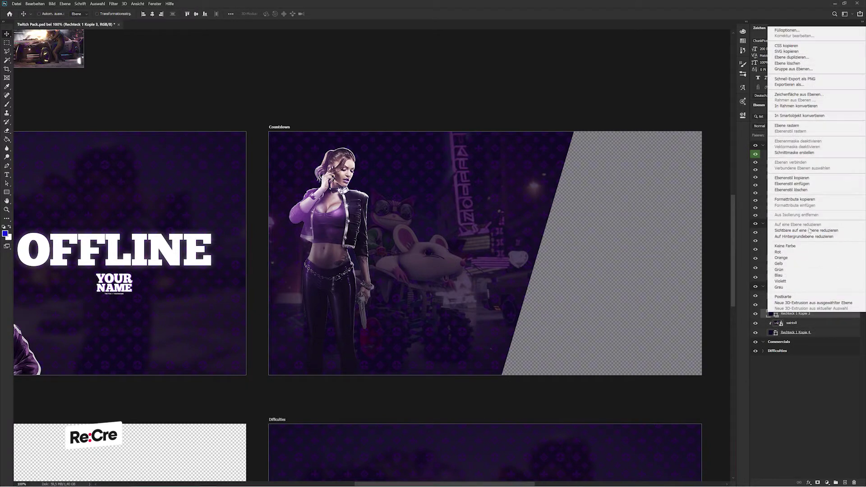
left_click(817, 153)
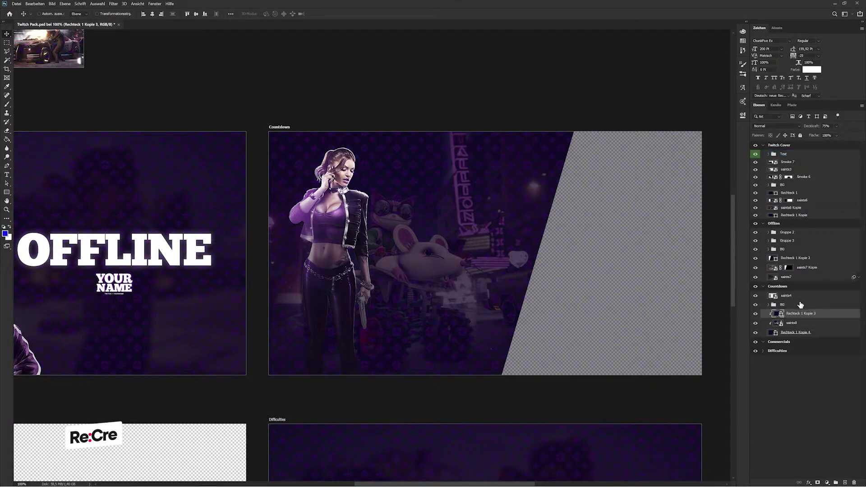
right_click(801, 306)
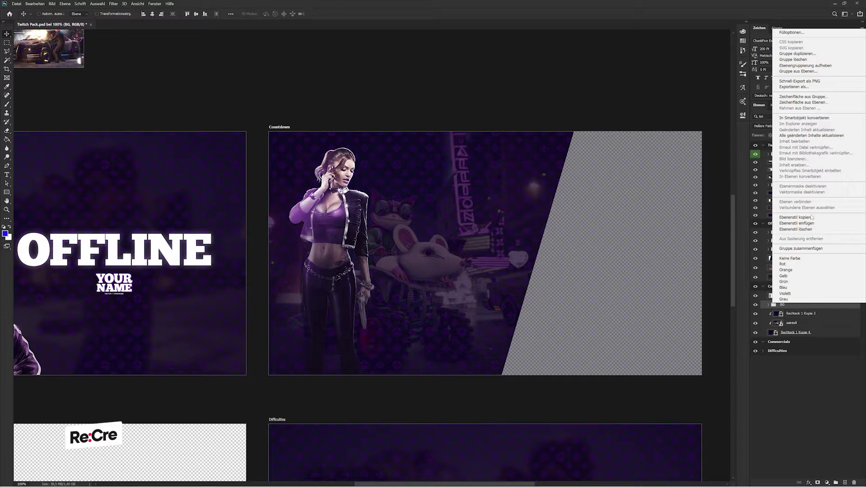
left_click(765, 309)
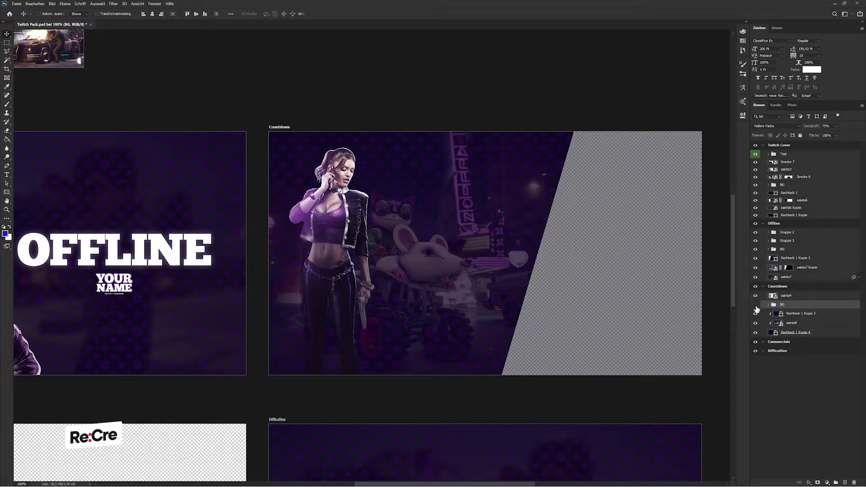
left_click(756, 305)
- Try placing and enlarging another character image on Countdown, then delete it
left_click_drag(696, 243, 613, 248)
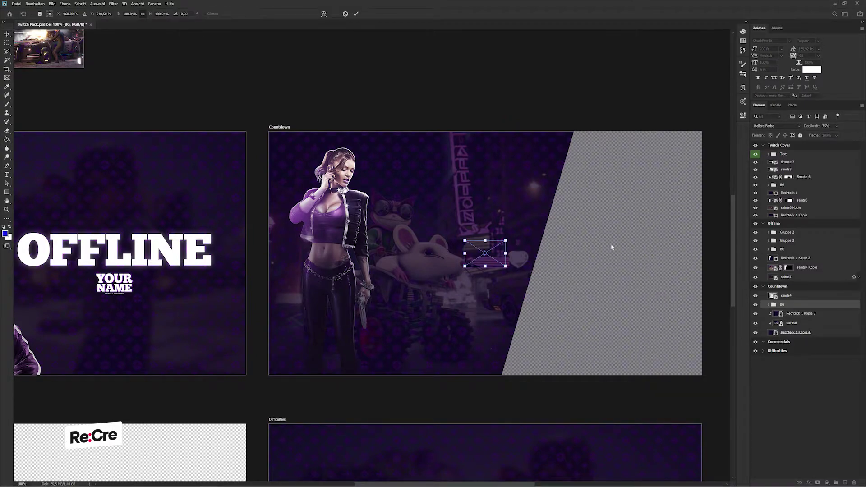
left_click_drag(506, 240, 710, 107)
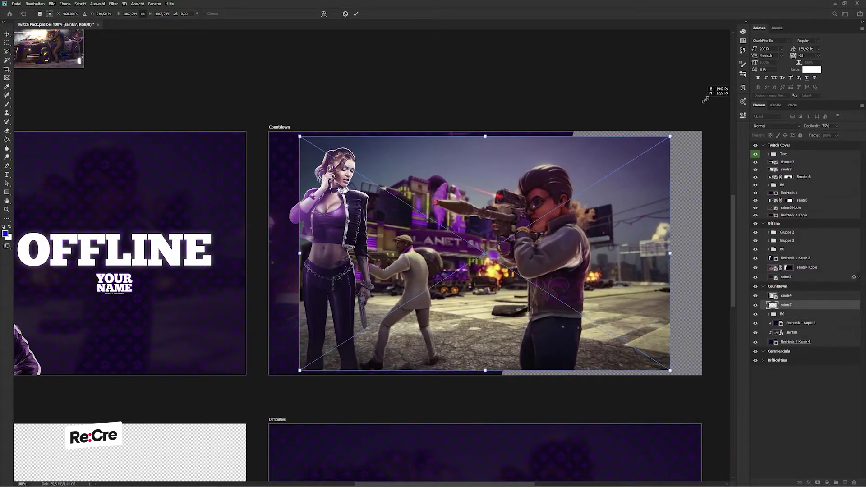
key("Return")
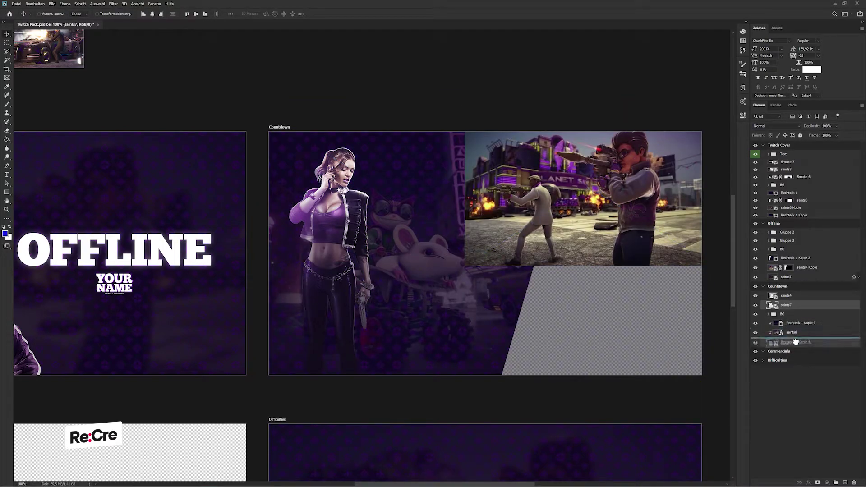
left_click_drag(791, 305, 791, 346)
key("ctrl+t")
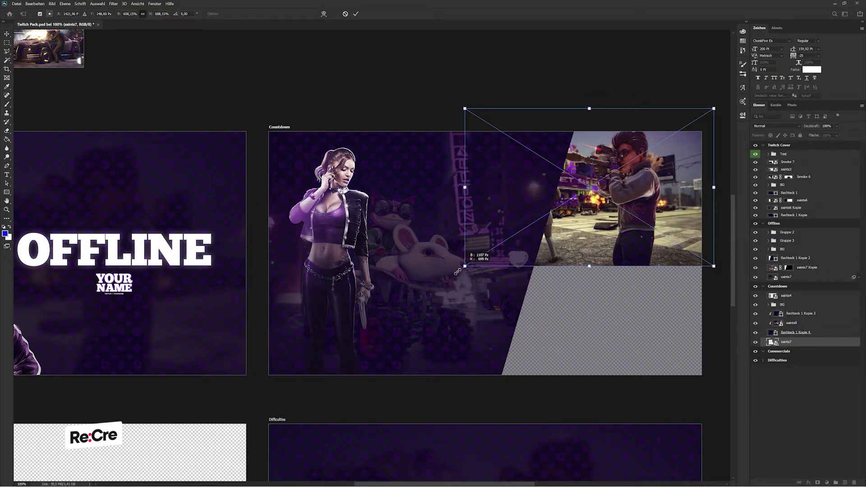
left_click_drag(464, 267, 273, 393)
key("Return")
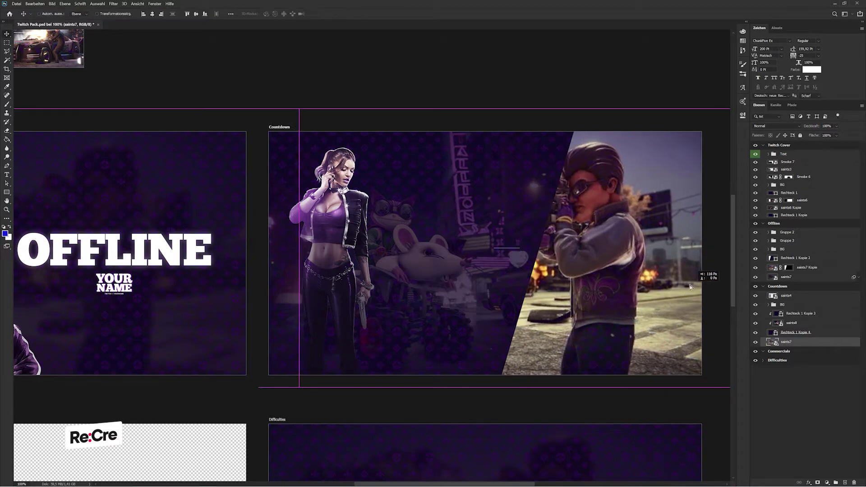
key("Delete")
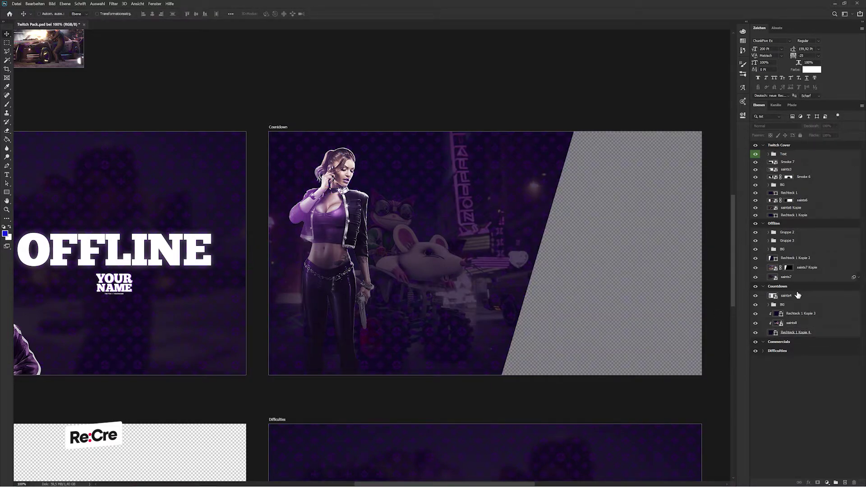
- Mask the BG group to the diagonal panel and move the woman left and down
left_click(783, 305)
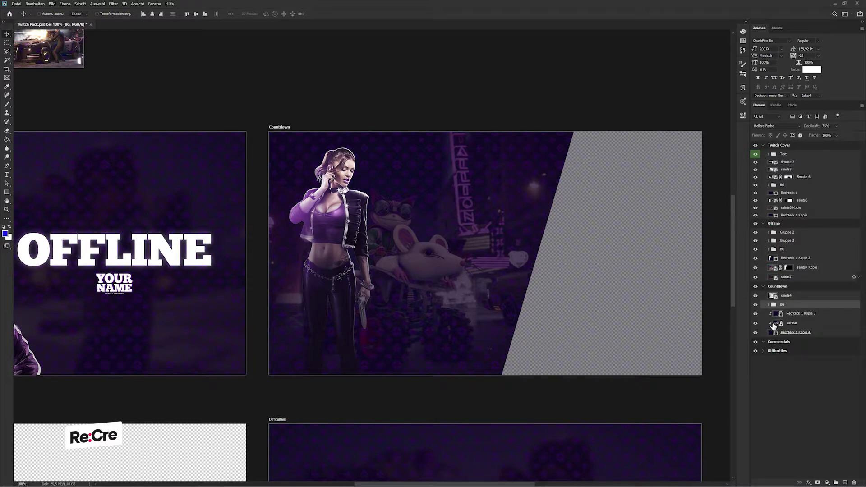
left_click(818, 482)
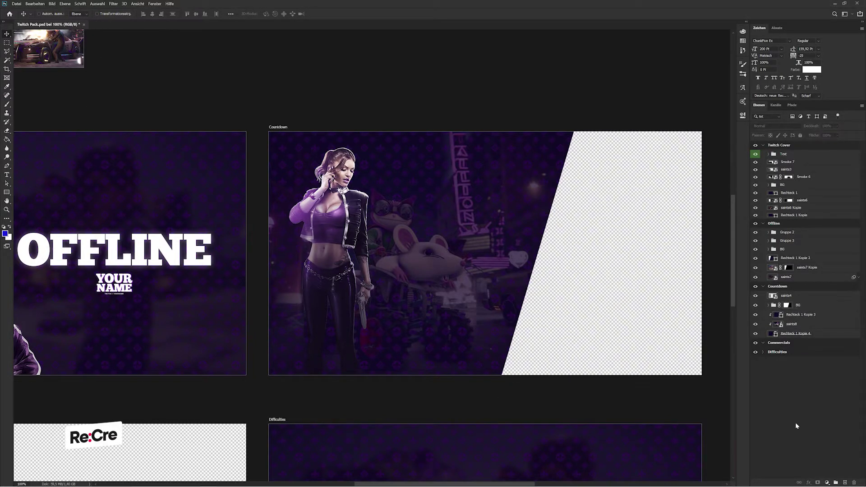
left_click(786, 295)
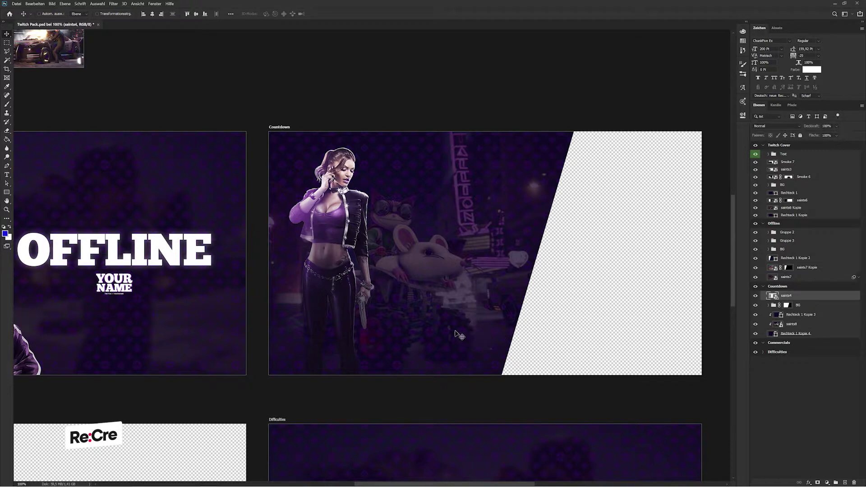
left_click_drag(661, 265, 630, 282)
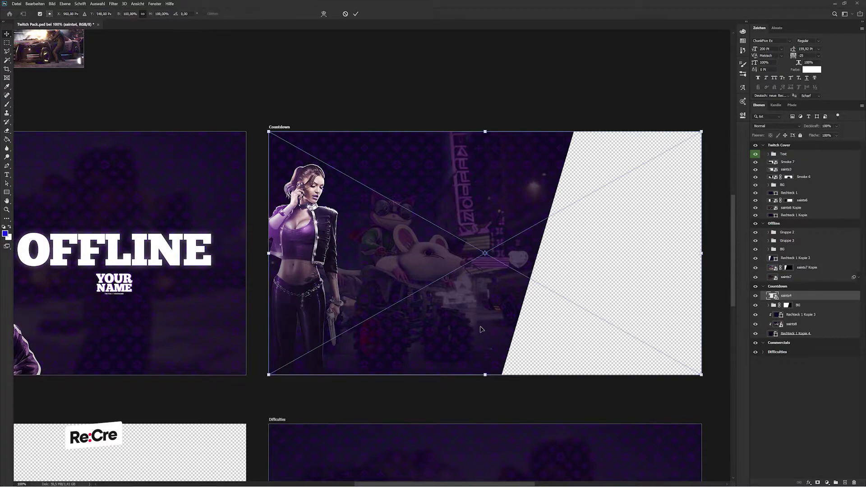
- Blend the smoke in a lighter mode, grouped and masked to the diagonal panel
key("Return")
left_click(775, 126)
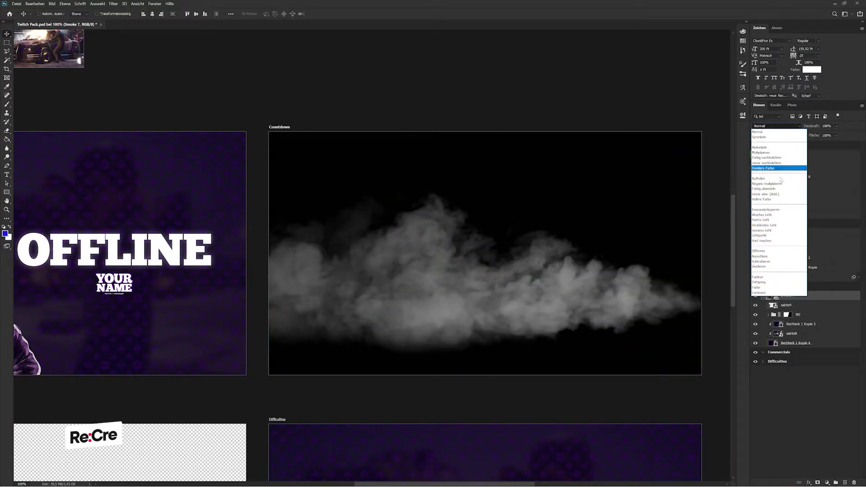
left_click(774, 189)
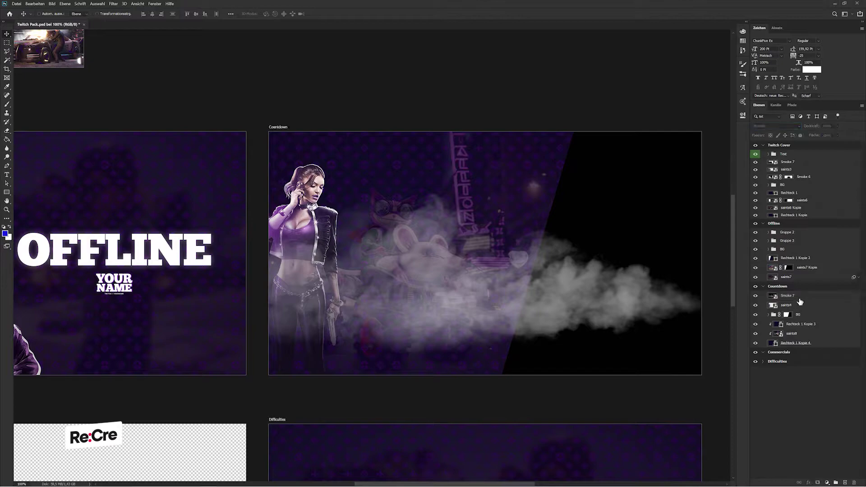
left_click_drag(798, 298, 802, 313)
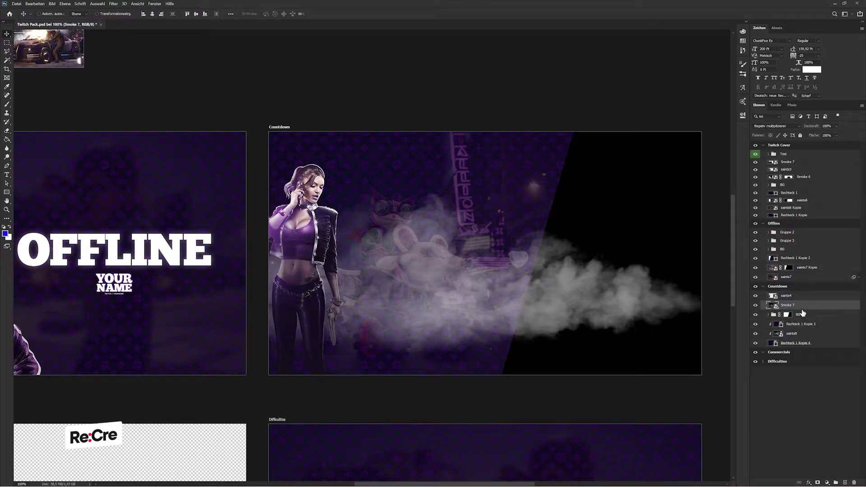
key("ctrl+g")
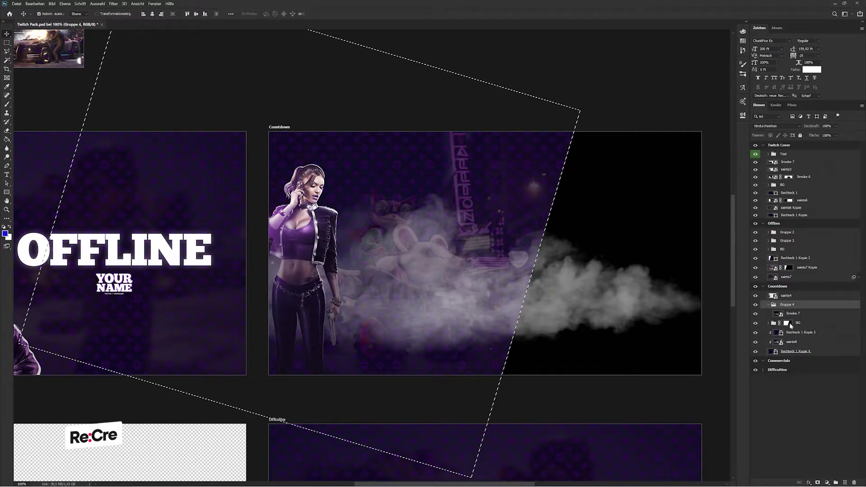
left_click(777, 314, "ctrl")
left_click(817, 483)
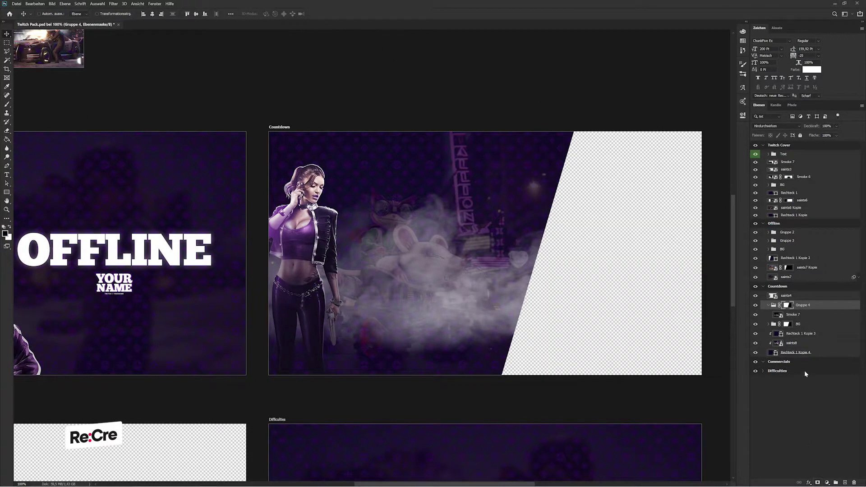
- Lower the smoke to the bottom edge and add a masked, shifted smoke copy at 85% opacity
left_click(800, 314)
left_click_drag(541, 300, 361, 363)
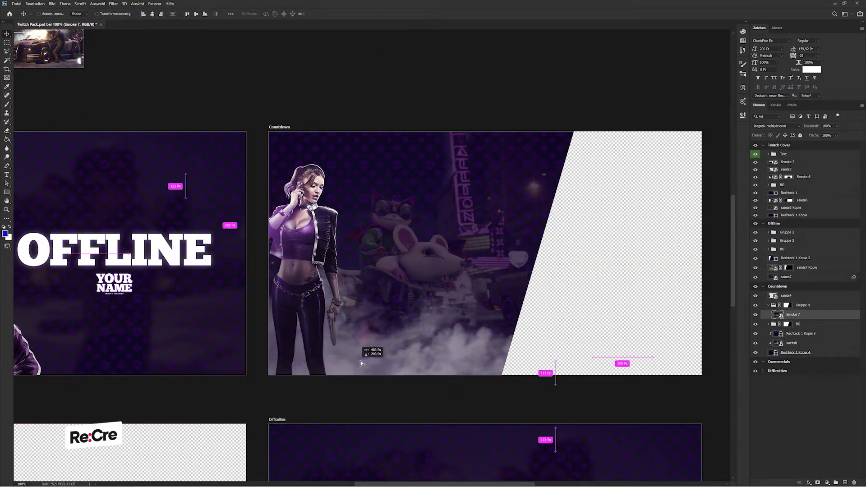
key("ctrl+j")
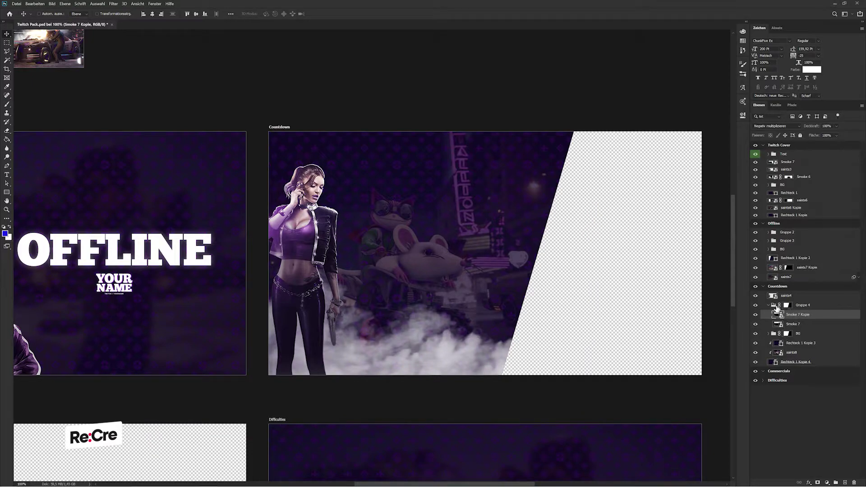
left_click_drag(789, 313, 787, 298)
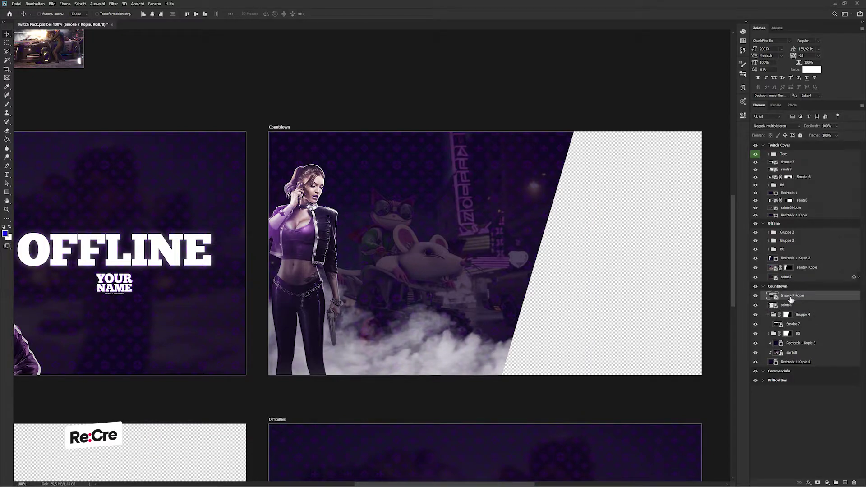
key("ctrl+g")
left_click(787, 323, "ctrl")
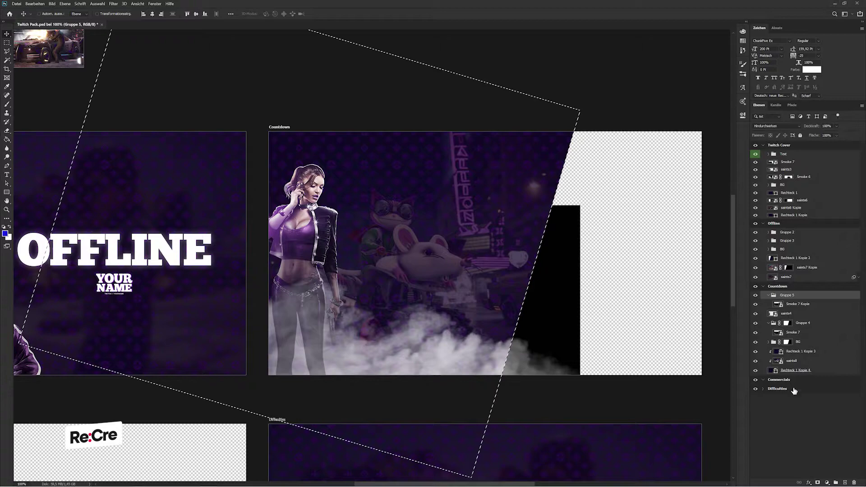
left_click(817, 482)
left_click(797, 305)
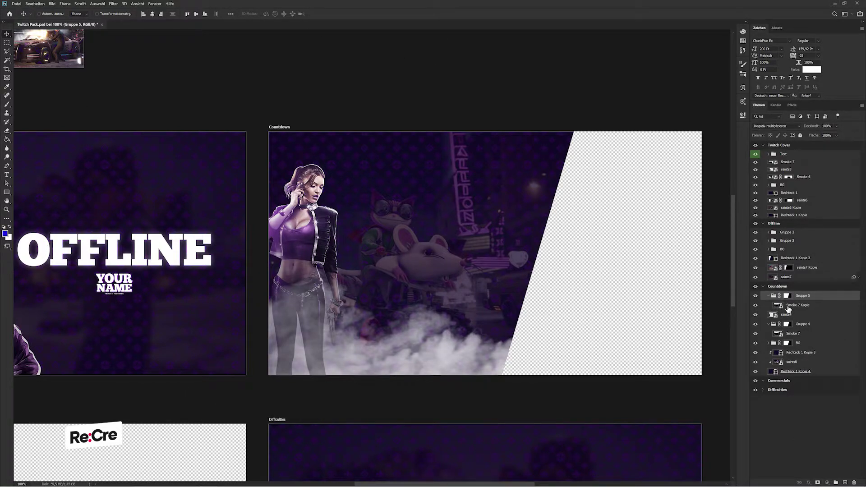
mouse_move(345, 347)
left_mouse_down()
mouse_move(393, 347)
mouse_move(323, 359)
left_mouse_up()
key("8")
key("5")
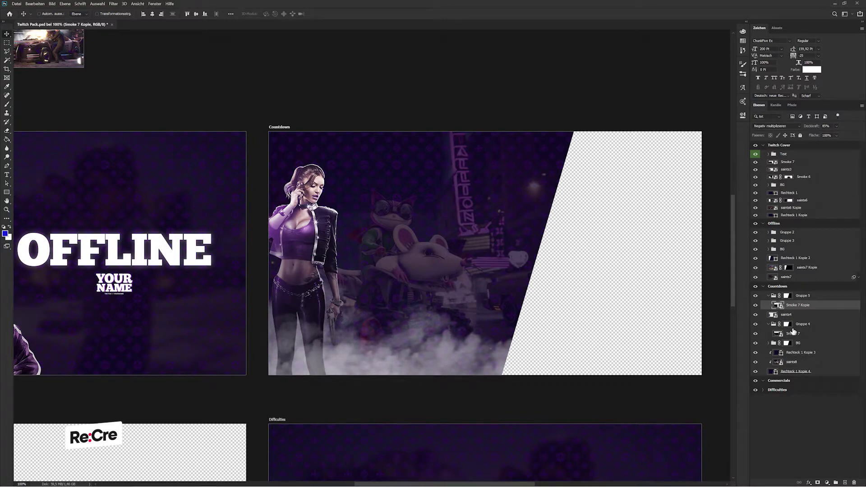
- Set the woman layer to 100% opacity and collapse the Countdown group
left_click(787, 315)
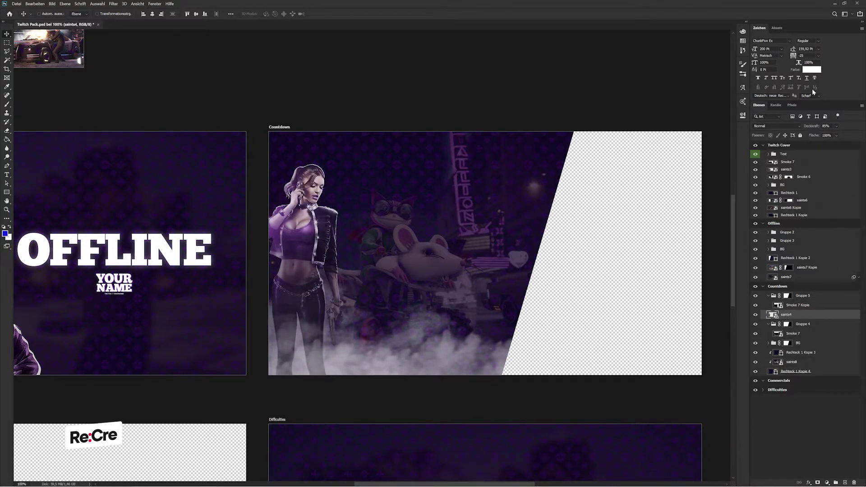
key("0")
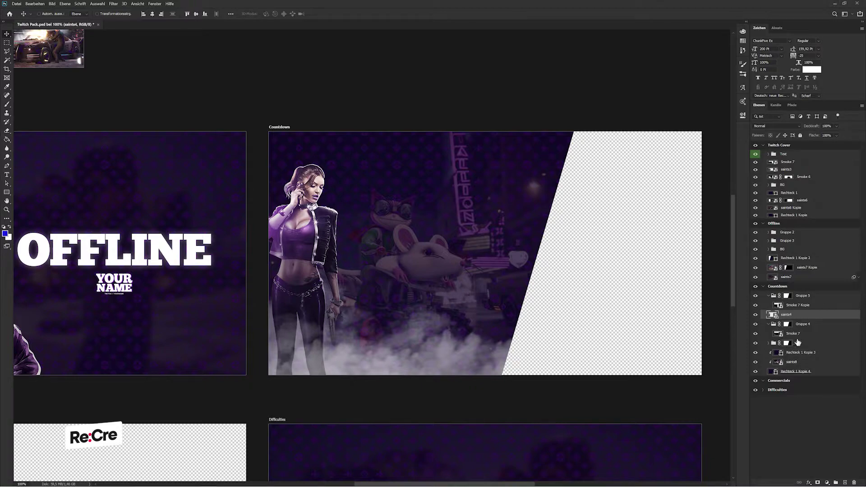
left_click(793, 333)
left_click(774, 406)
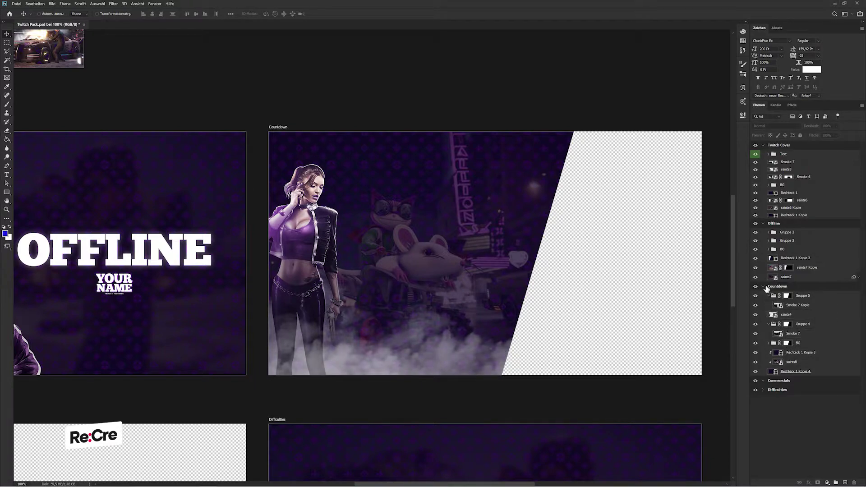
left_click(763, 287)
- Add stacked 01 / 23 / 44 countdown numbers and move them left and down
left_click(7, 174)
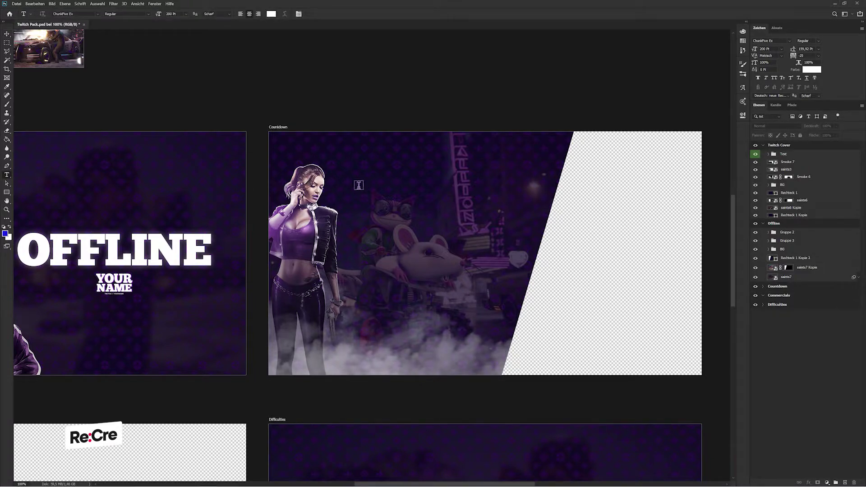
left_click(441, 203)
type("01 ")
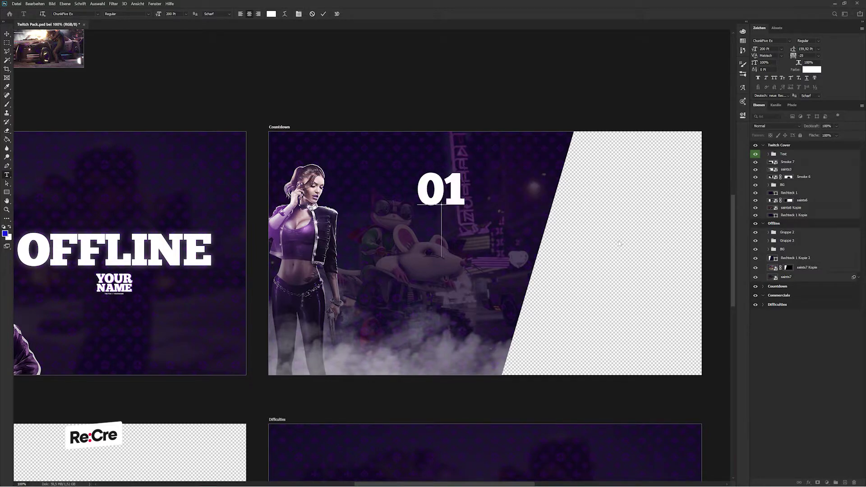
type("03")
key("Return")
type("04")
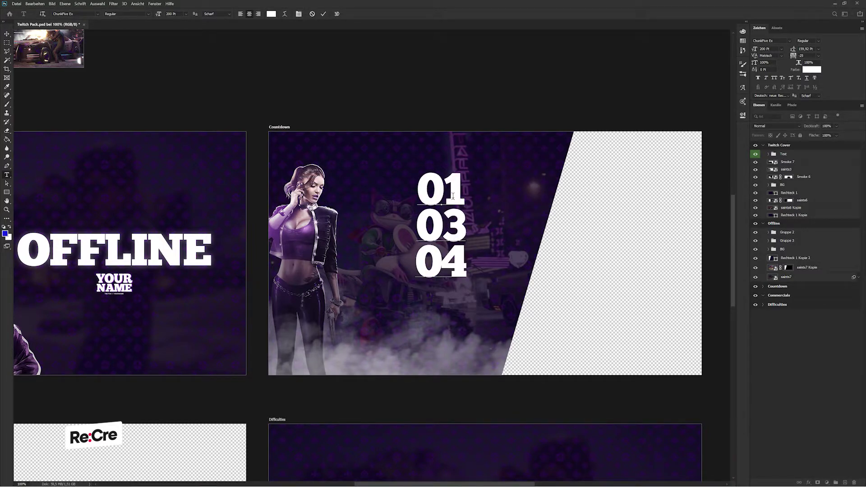
key("Left")
key("Up")
key("BackSpace")
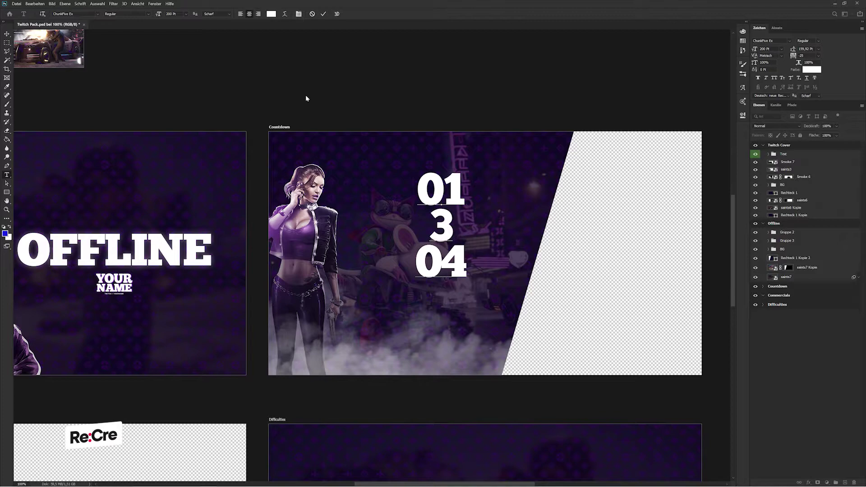
type("2")
key("BackSpace")
type("4")
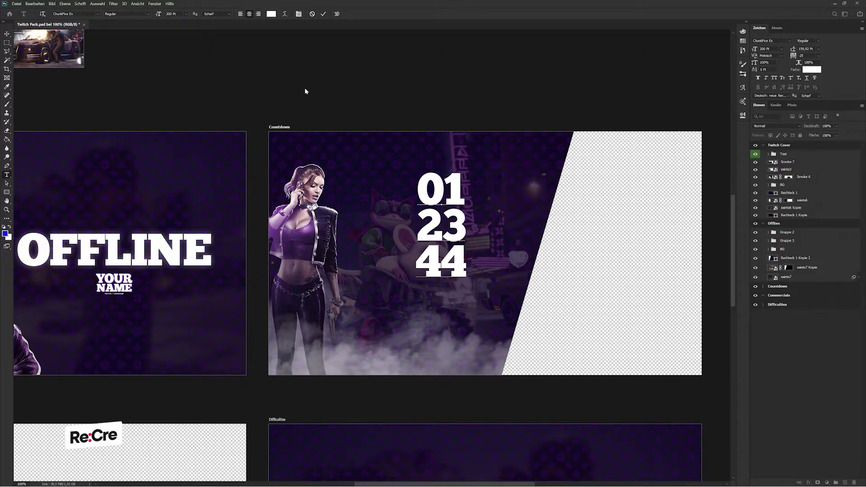
key("ctrl+Return")
key("v")
left_click_drag(404, 220, 378, 245)
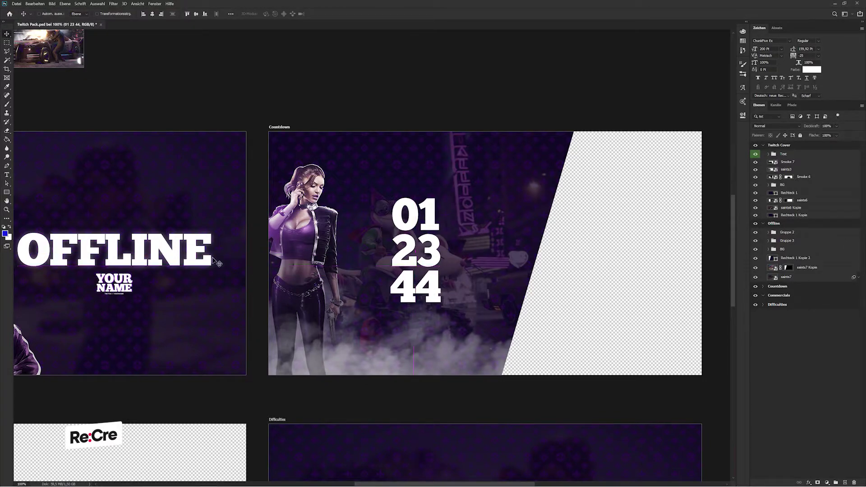
- Add a two-line UNTIL START caption below the numbers
left_click(7, 175)
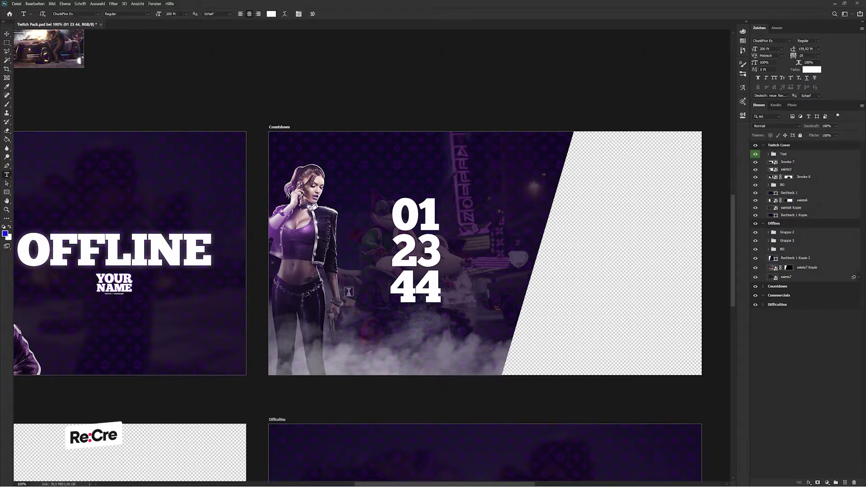
left_click(393, 342)
type("UNTIL")
key("Return")
type("ST")
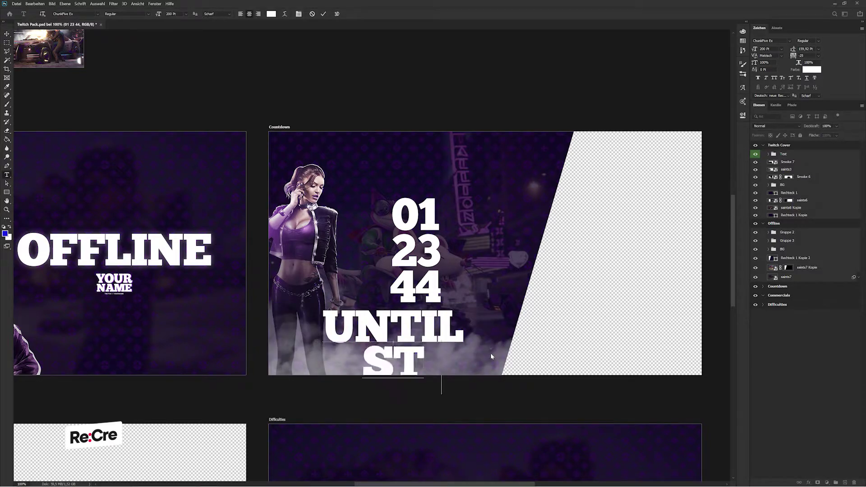
type("ART")
- Set the caption to Arial 25 pt, tracking 300, tighter leading, placed under the numbers
key("ctrl+a")
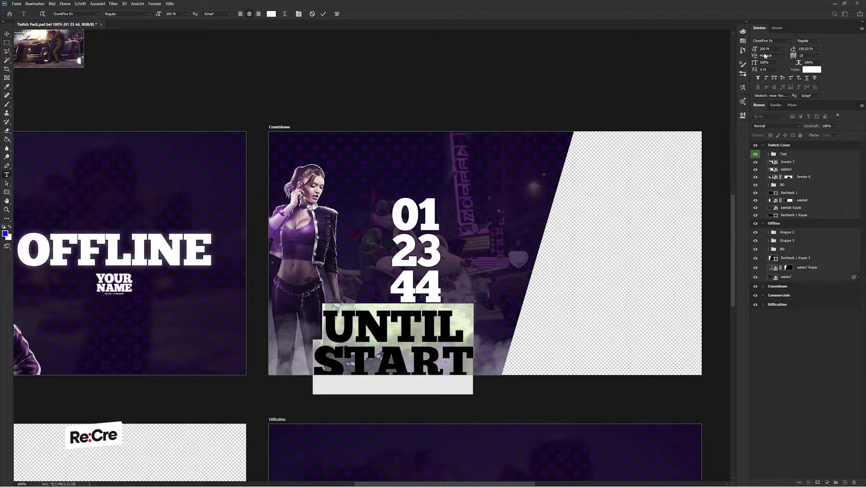
type("Arial")
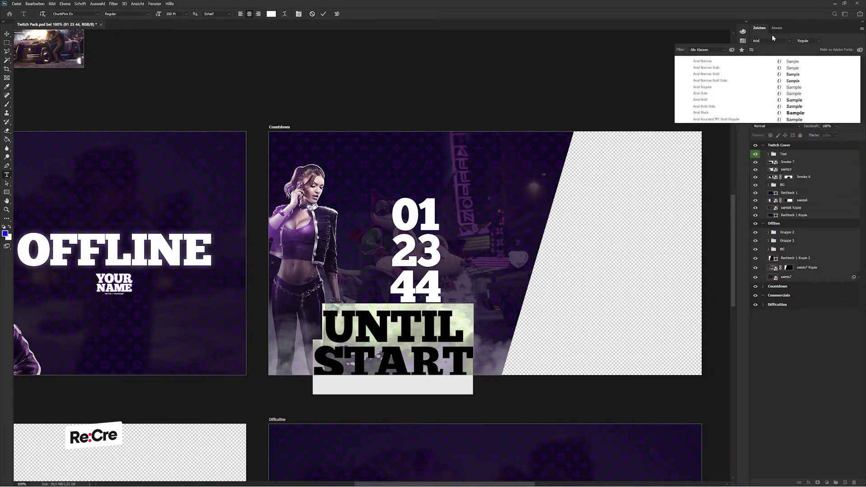
left_click(715, 88)
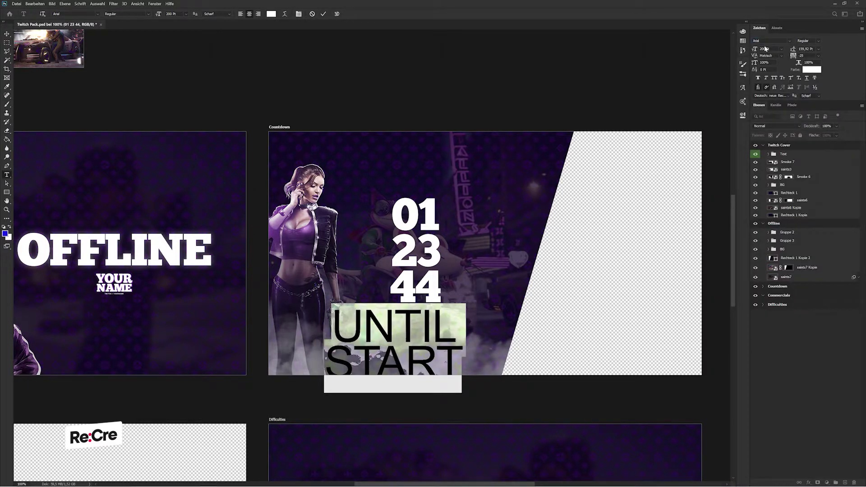
type("0")
key("Return")
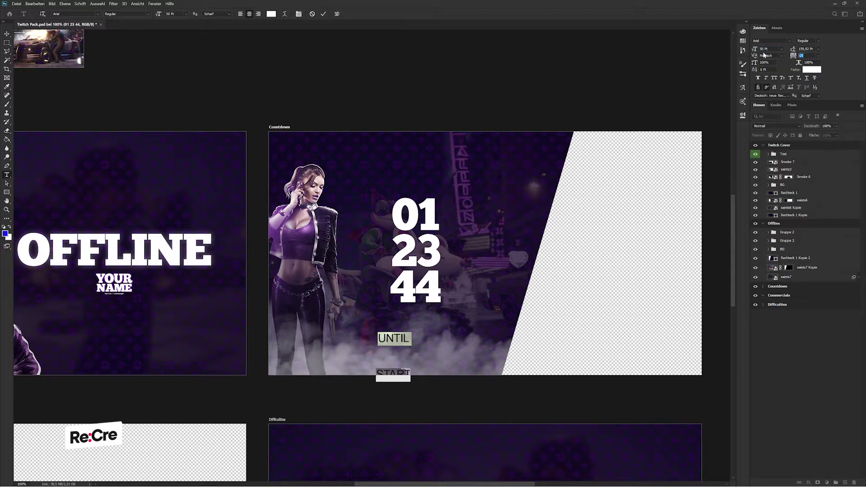
type("300")
key("Return")
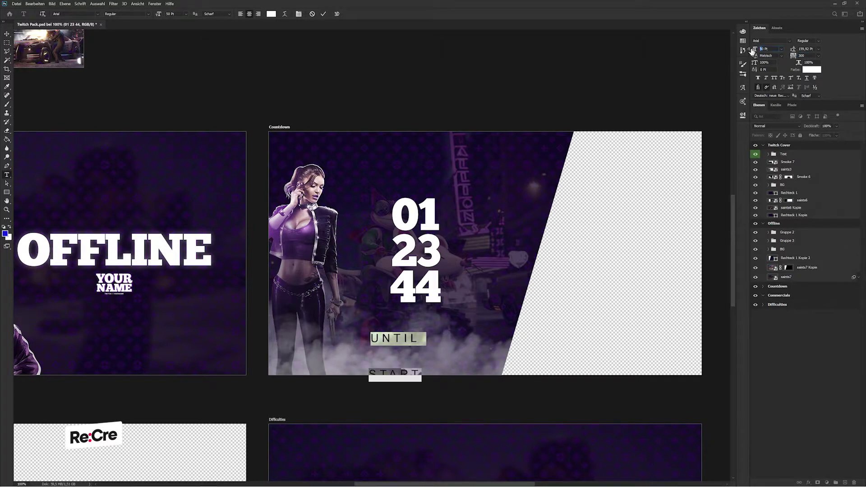
type("25")
key("Return")
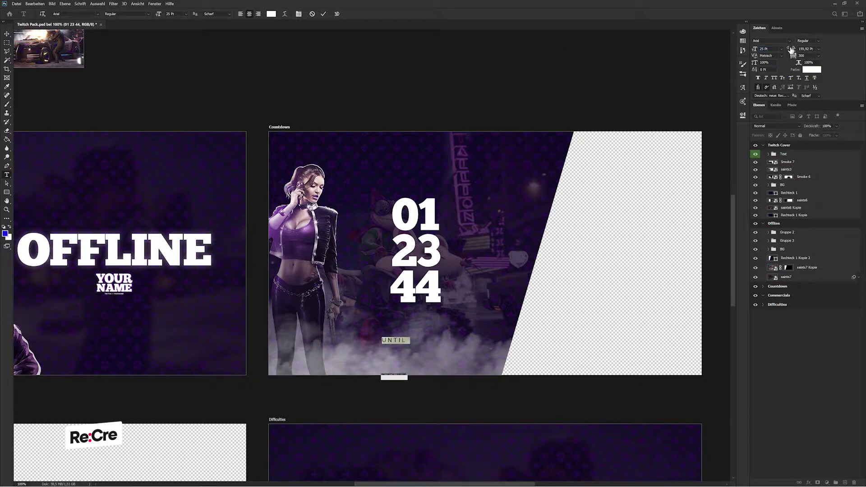
left_click_drag(792, 51, 746, 55)
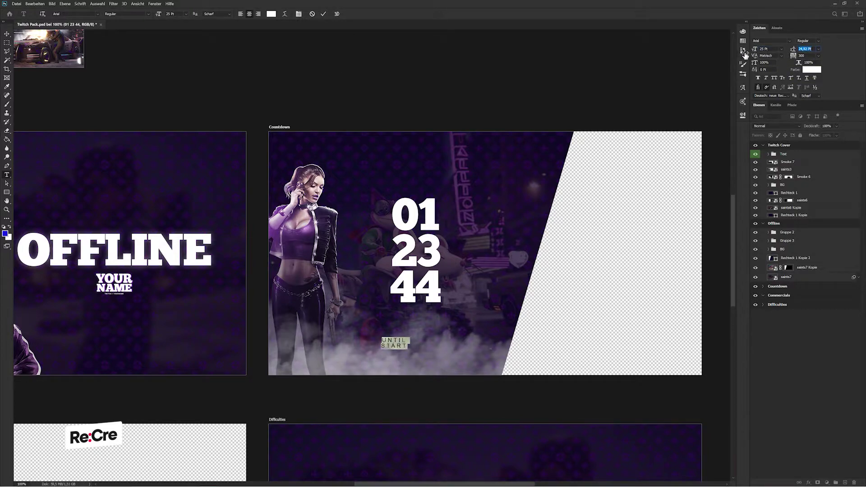
left_click(6, 35)
left_click_drag(394, 343, 413, 315)
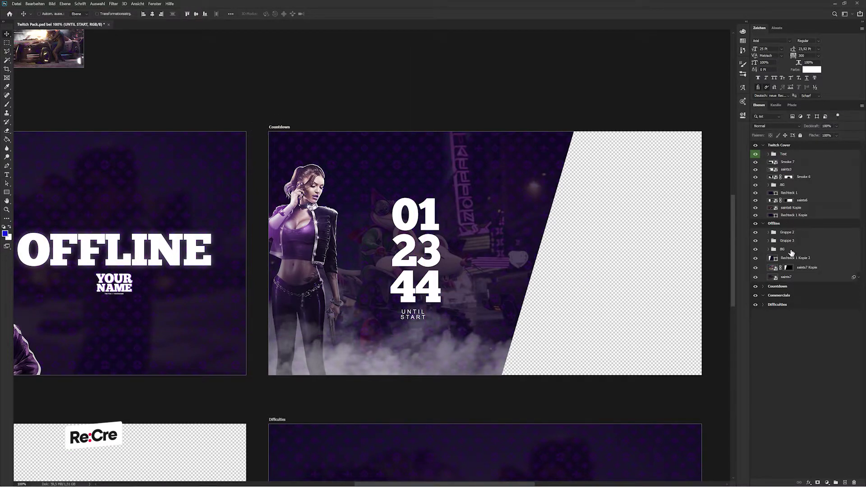
- Centre UNTIL START under 01 23 44 and group the two text layers
left_click(764, 287)
left_click(788, 305, "shift")
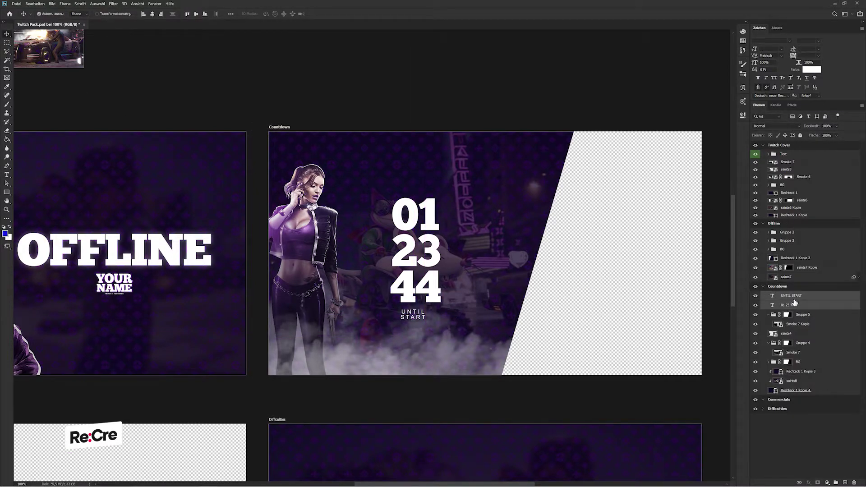
left_click(152, 14)
left_click_drag(780, 294, 790, 300)
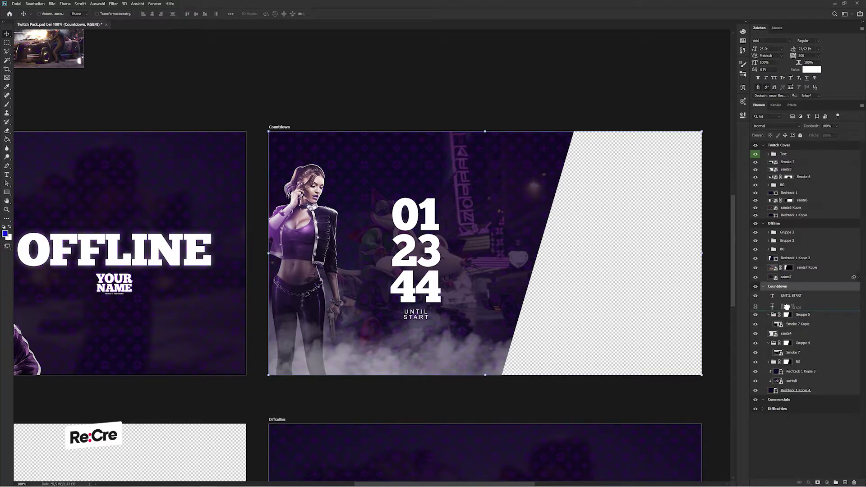
key("ctrl+g")
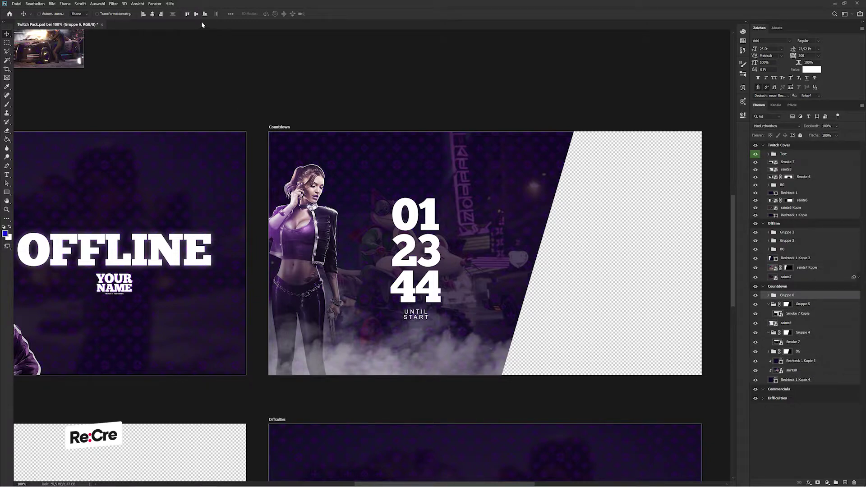
- Centre the text group vertically, nudge it left, and give it an Outer Glow
left_click(196, 14)
key("Left")
key("Left")
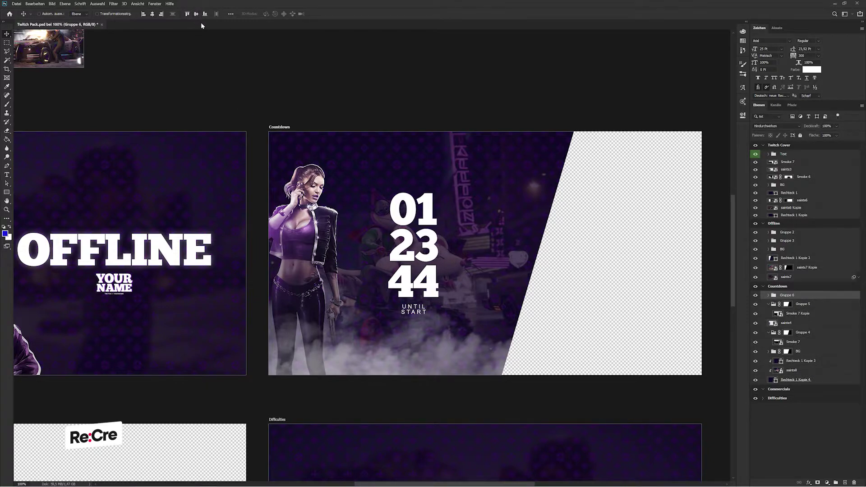
key("Left")
key("Left")
key("Left")
key("Left")
key("Right")
double_click(825, 296)
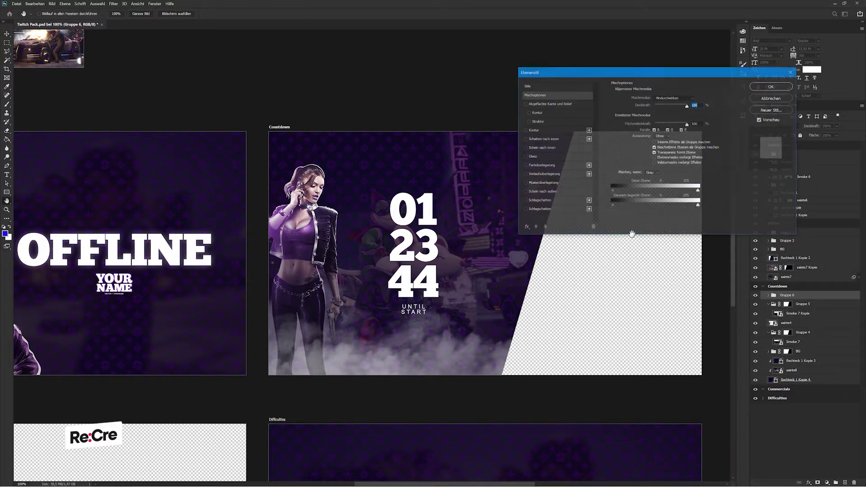
left_click(529, 192)
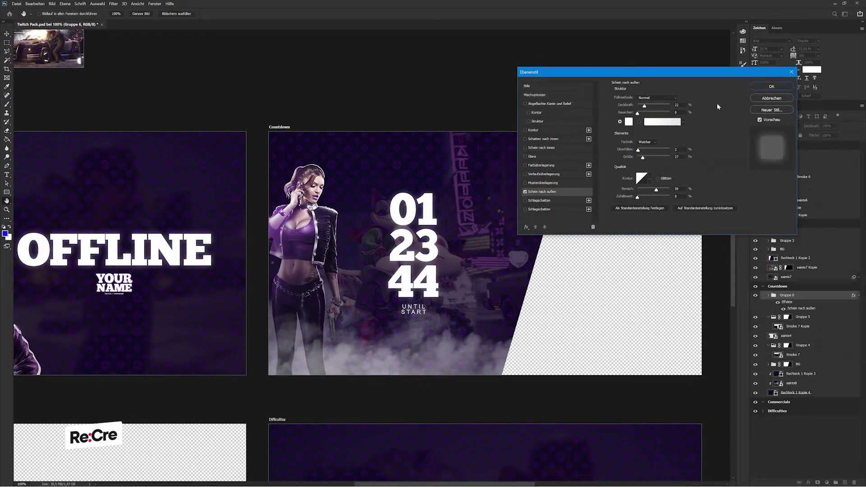
left_click(772, 87)
key("ctrl+minus")
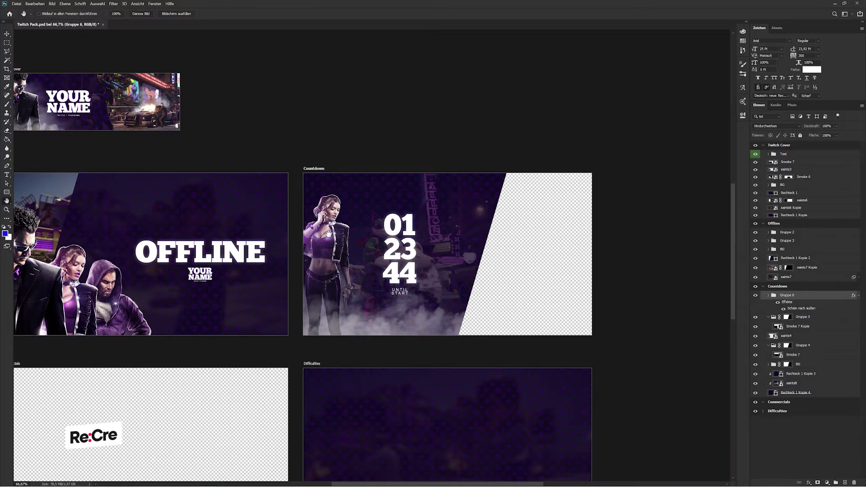
- Scale up the saints4 woman and reposition her at the left of the Countdown artboard
left_click_drag(328, 233, 456, 193)
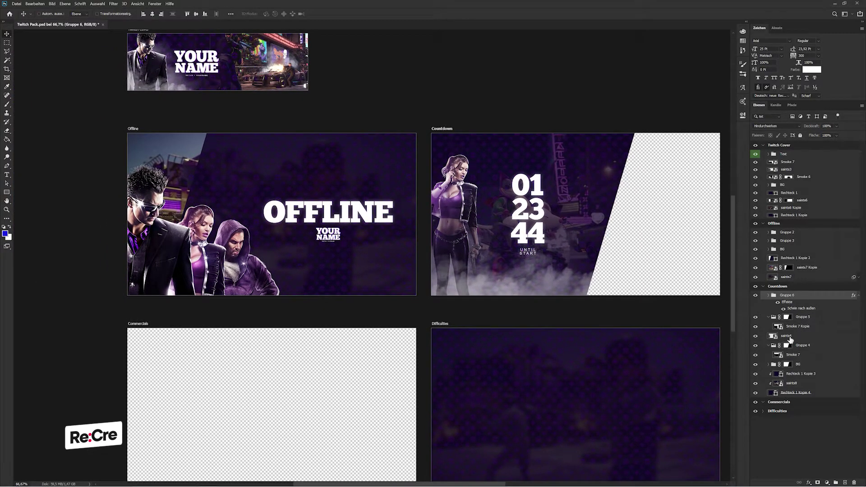
left_click(792, 336)
key("ctrl+t")
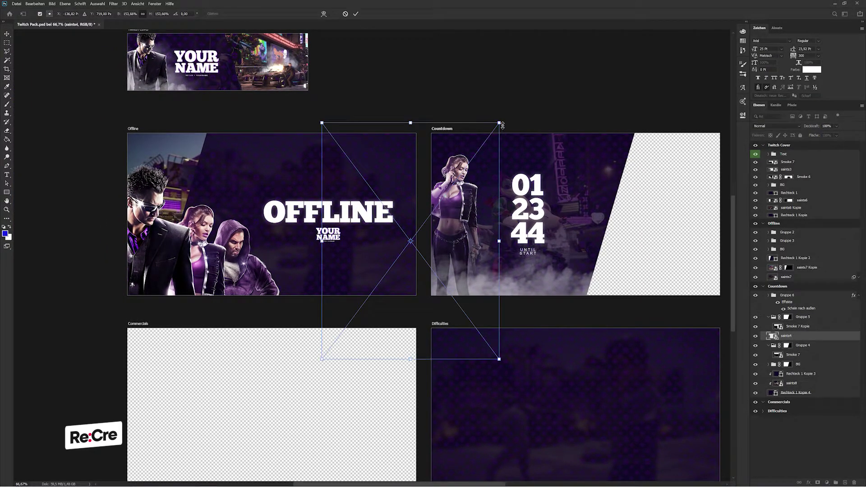
left_click_drag(500, 122, 566, 34)
mouse_move(498, 186)
left_mouse_down()
mouse_move(470, 239)
mouse_move(486, 223)
left_mouse_up()
key("Return")
key("ctrl+t")
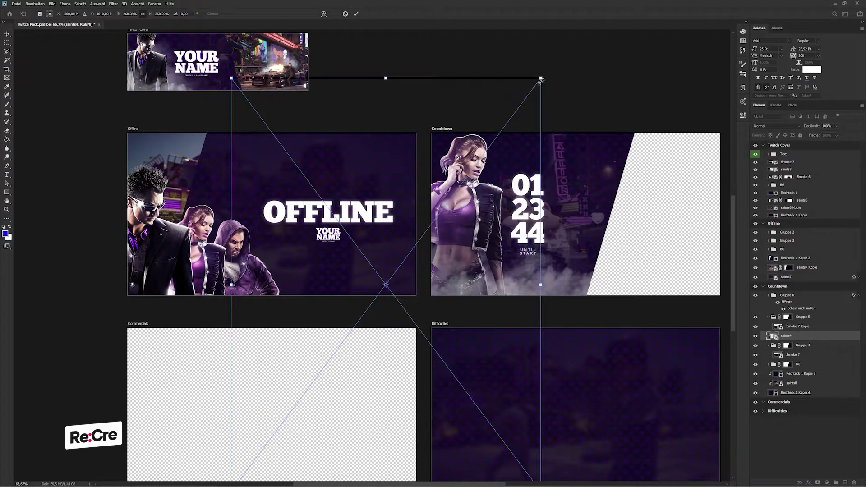
key("Return")
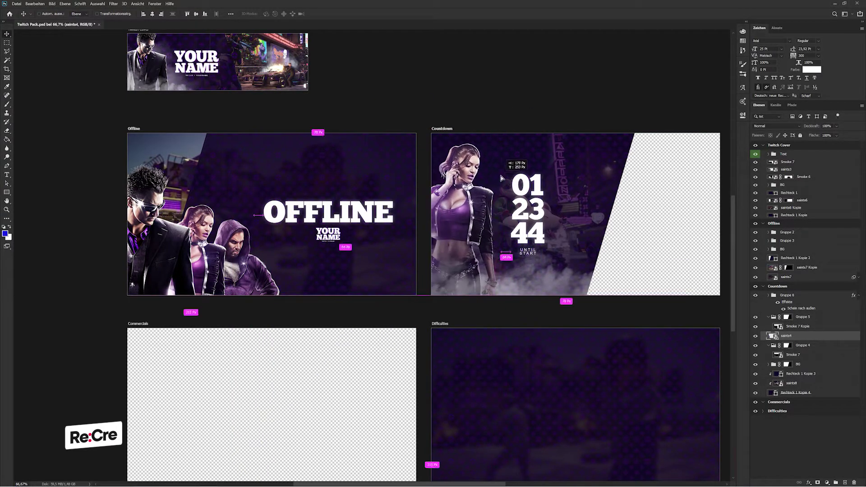
mouse_move(514, 116)
left_mouse_down()
mouse_move(502, 178)
mouse_move(507, 191)
mouse_move(473, 205)
left_mouse_up()
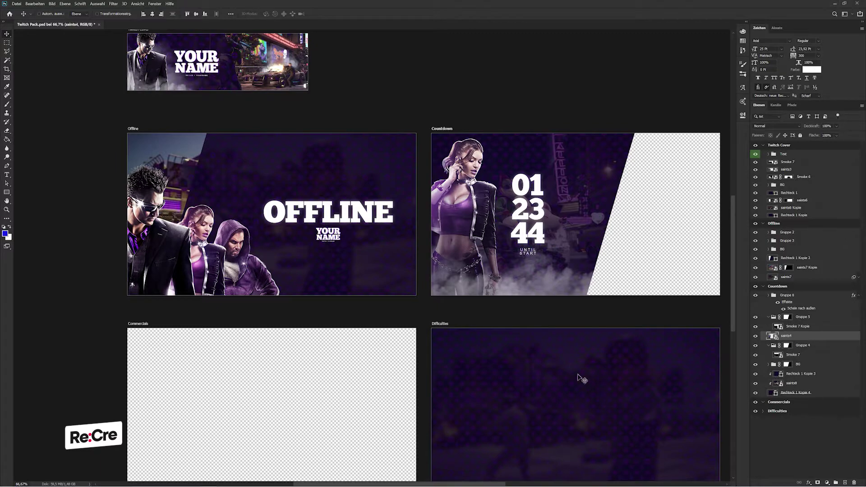
- Pick a light purple foreground colour and zoom in on the Difficulties artboard
key("space")
scroll(414, 355, "down", 2)
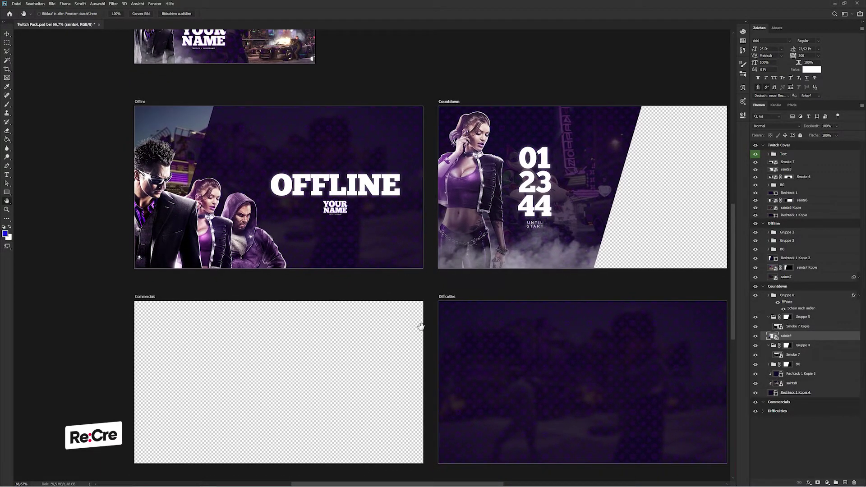
scroll(412, 330, "down", 2)
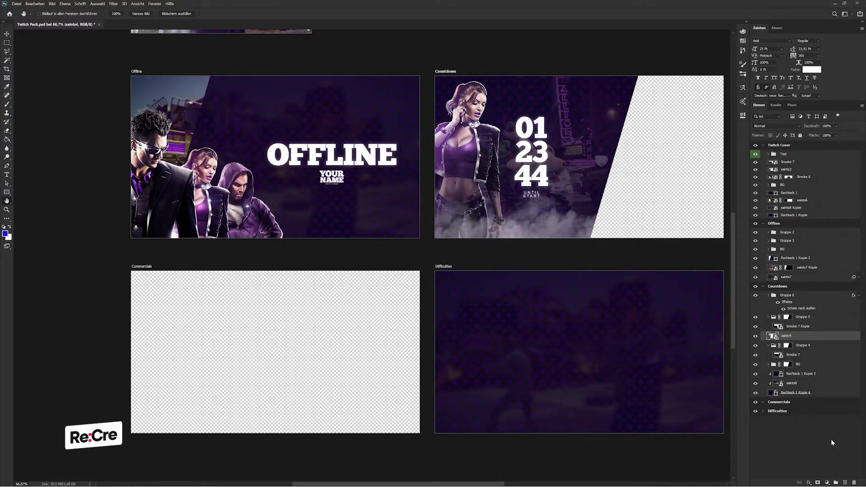
key("i")
left_click(437, 223)
key("h")
left_click_drag(558, 261, 474, 236)
scroll(474, 237, "up", 1)
key("v")
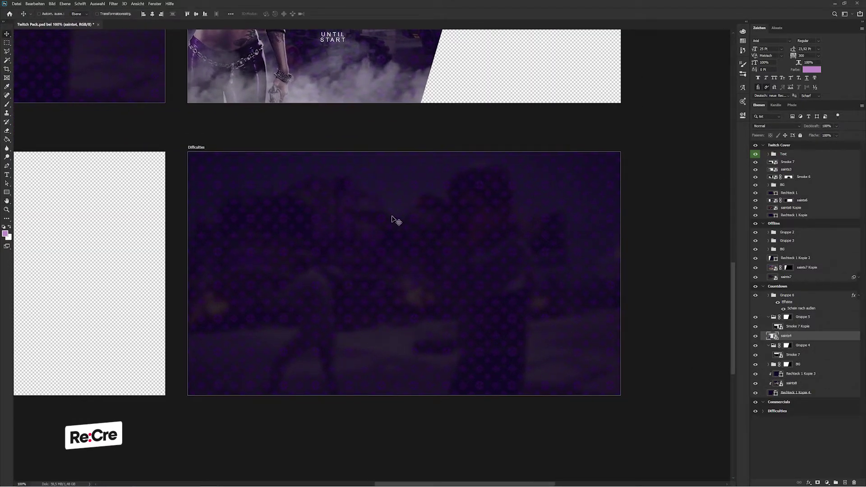
- Duplicate the Text group into Difficulties and centre YOUR NAME near the bottom
left_click(783, 155)
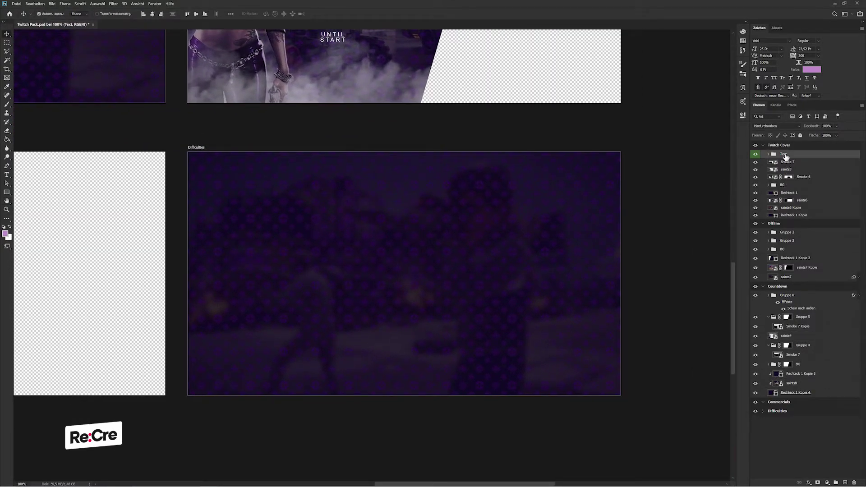
key("ctrl+j")
left_click_drag(785, 155, 807, 332)
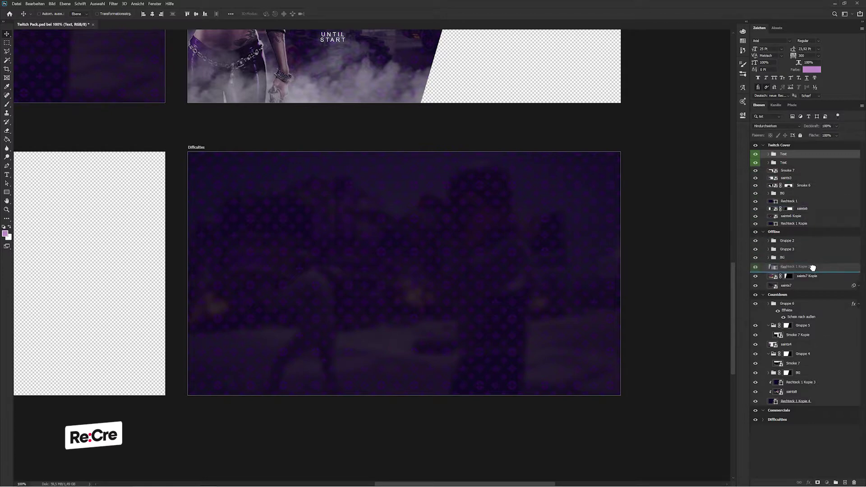
left_click_drag(808, 333, 762, 411)
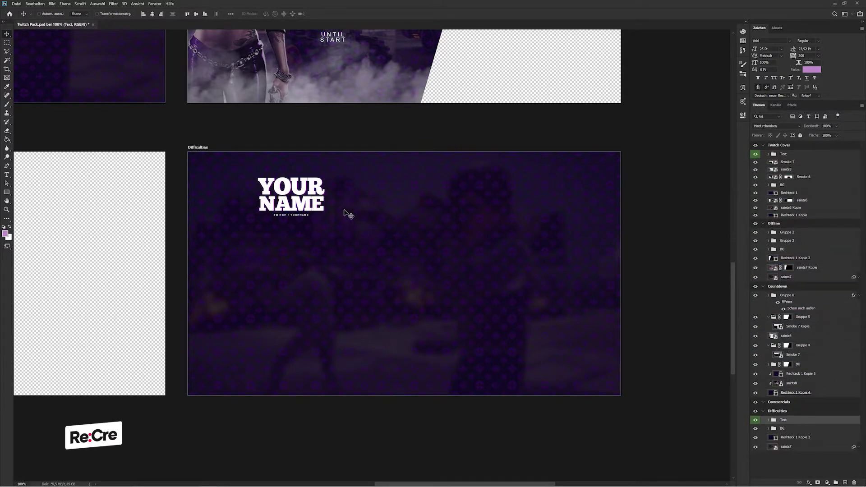
mouse_move(348, 212)
left_mouse_down()
mouse_move(491, 358)
mouse_move(451, 375)
left_mouse_up()
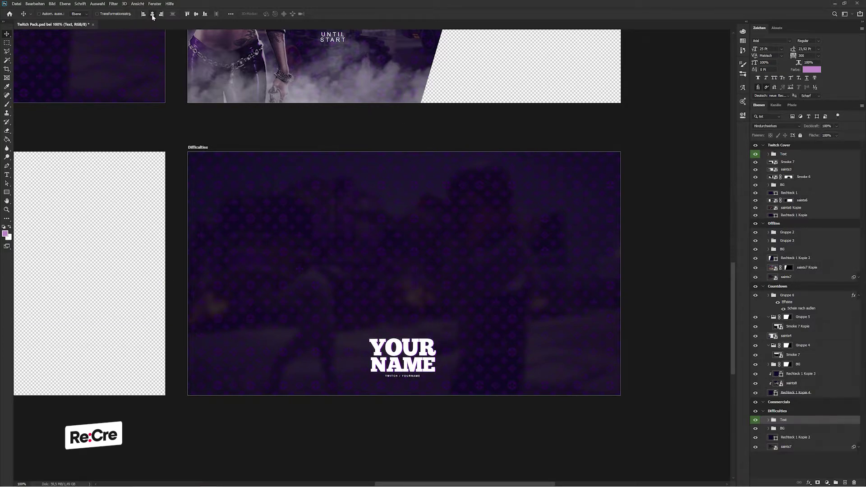
left_click(152, 14)
- Type the two-line message 'We're experiencing technical difficulties' / 'Please stand by.' on Difficulties
left_click(7, 175)
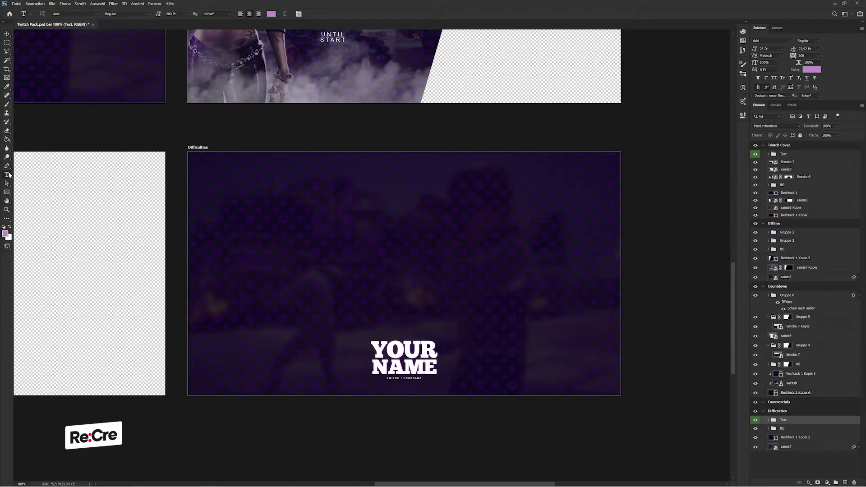
left_click(284, 235)
type("We'r")
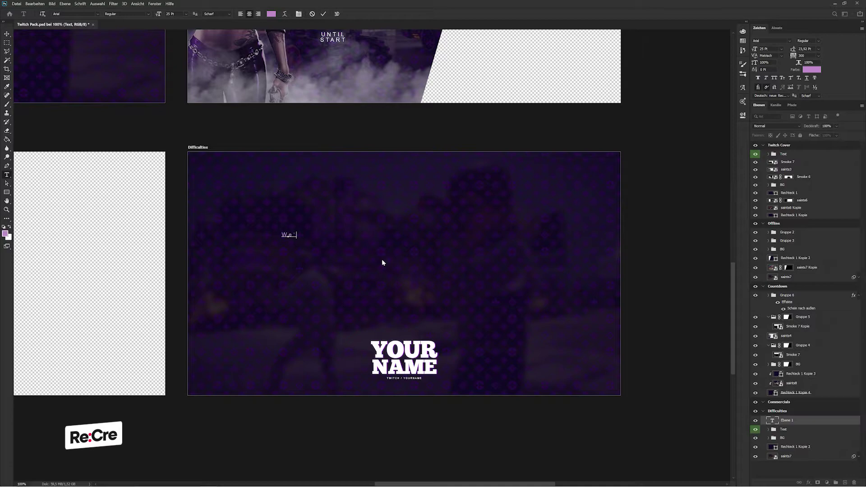
type("e experien")
type("cing technical di")
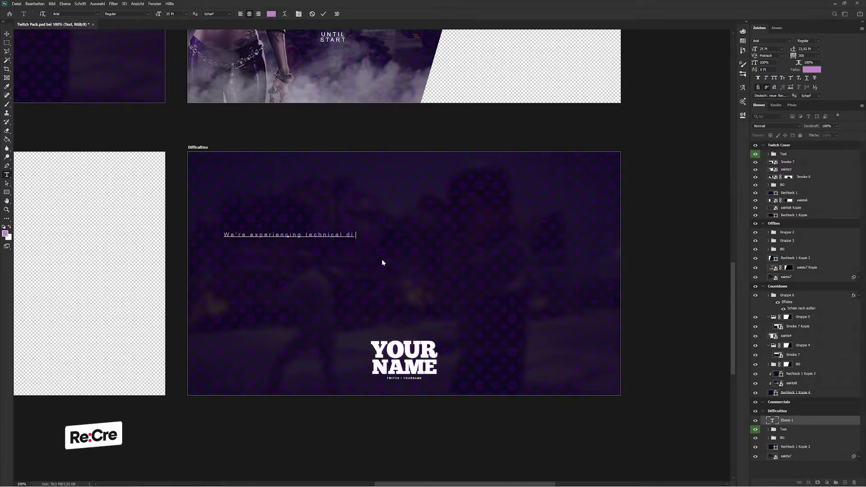
type("fficulties")
key("Return")
type("P")
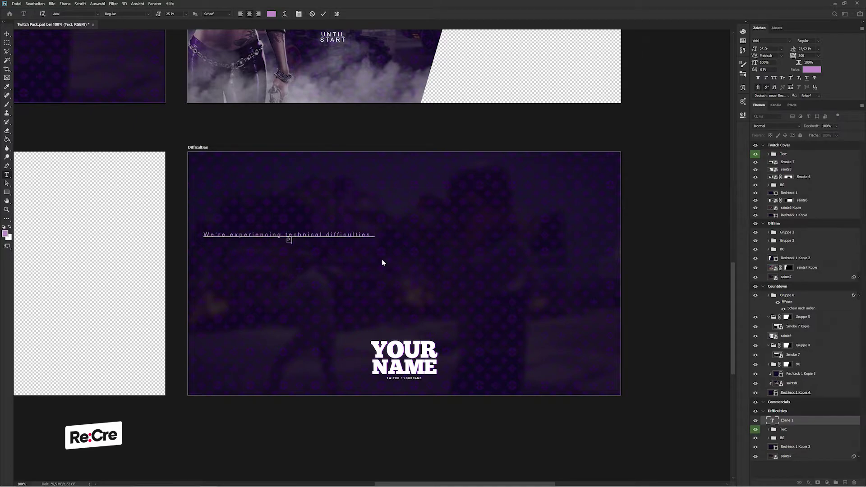
type("lease stand by.")
- Make the message white at 50 pt with 0 tracking and wider line spacing
key("ctrl+a")
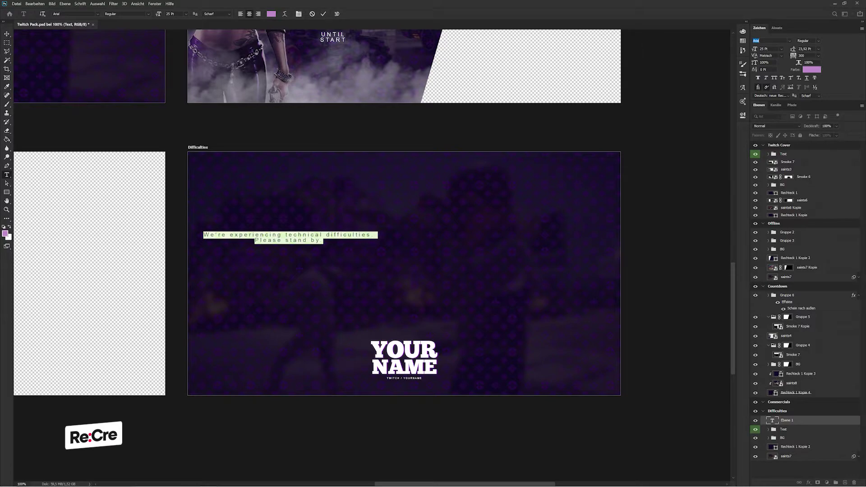
left_click(812, 70)
left_click(571, 155)
left_click(730, 164)
key("Return")
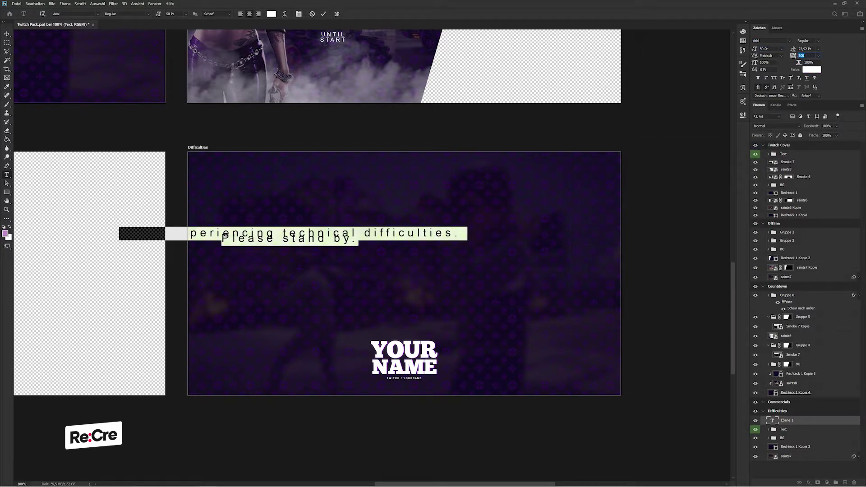
type("0")
key("Return")
left_click_drag(793, 49, 802, 54)
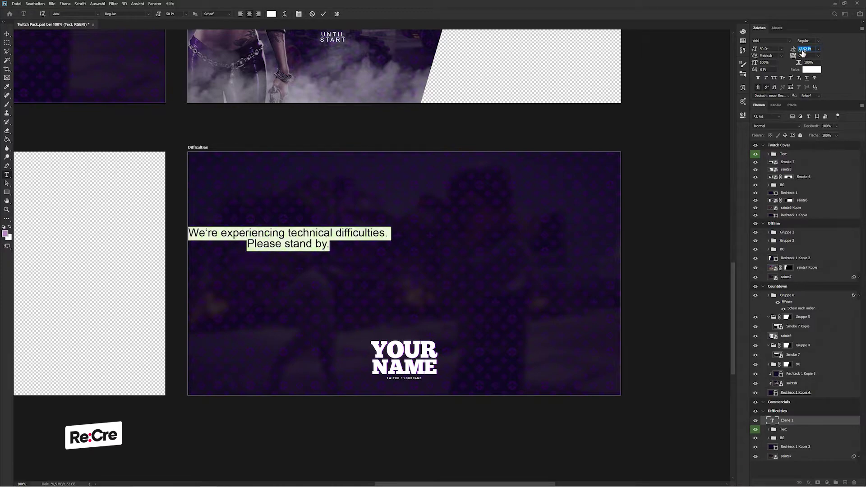
left_click(6, 34)
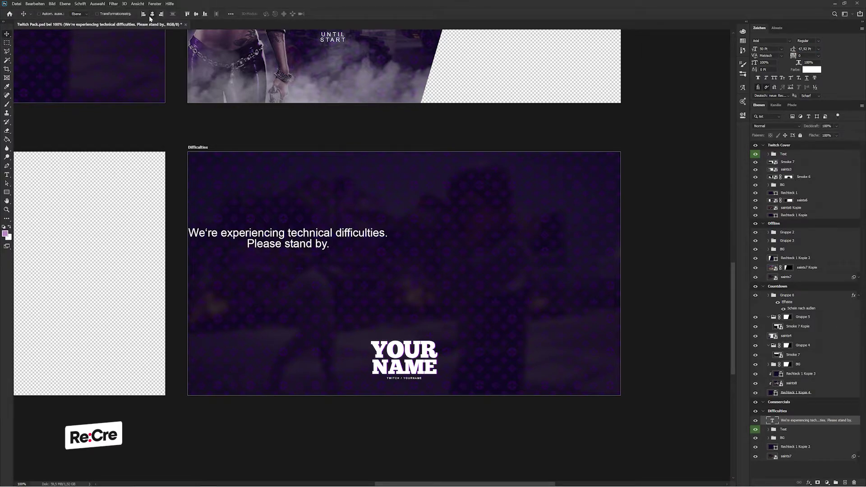
- Centre the message on the artboard, shrink it to 30 pt, recentre it and tighten the leading
left_click(152, 14)
left_click(196, 14)
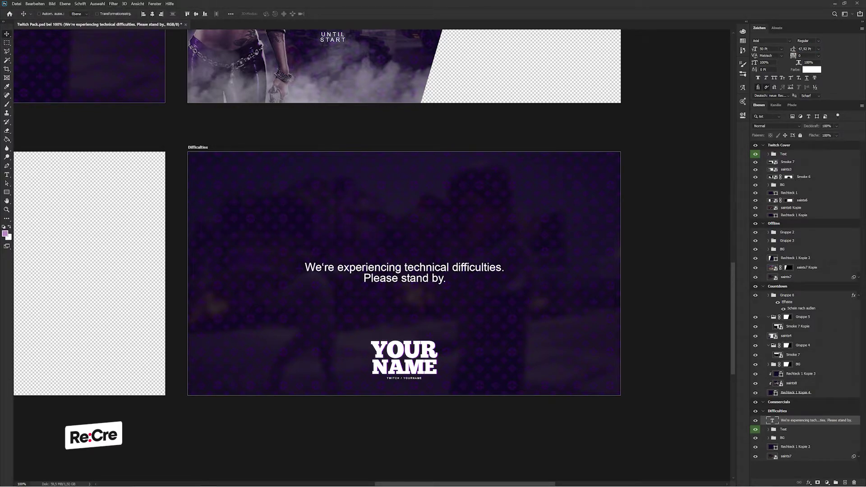
key("Return")
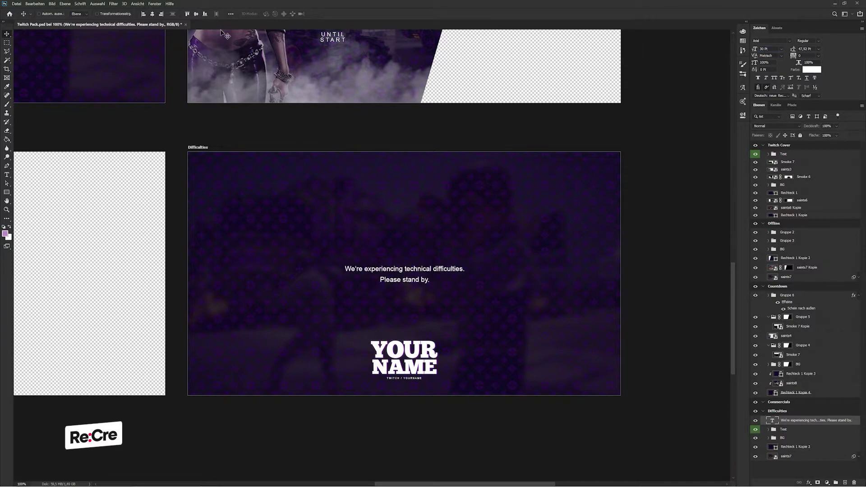
left_click(152, 15)
left_click(195, 15)
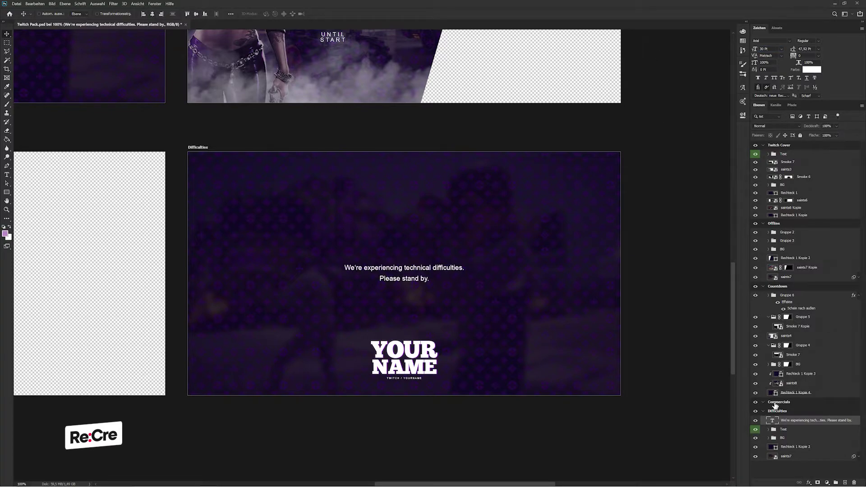
double_click(772, 420)
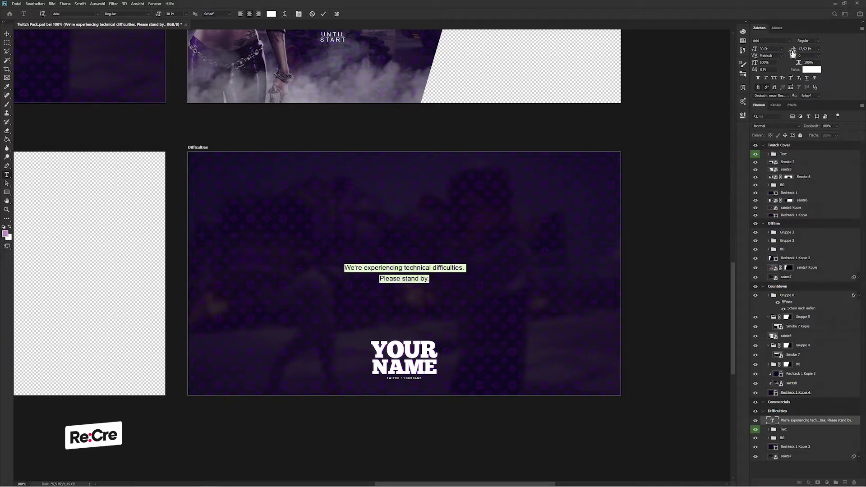
left_click_drag(793, 53, 787, 54)
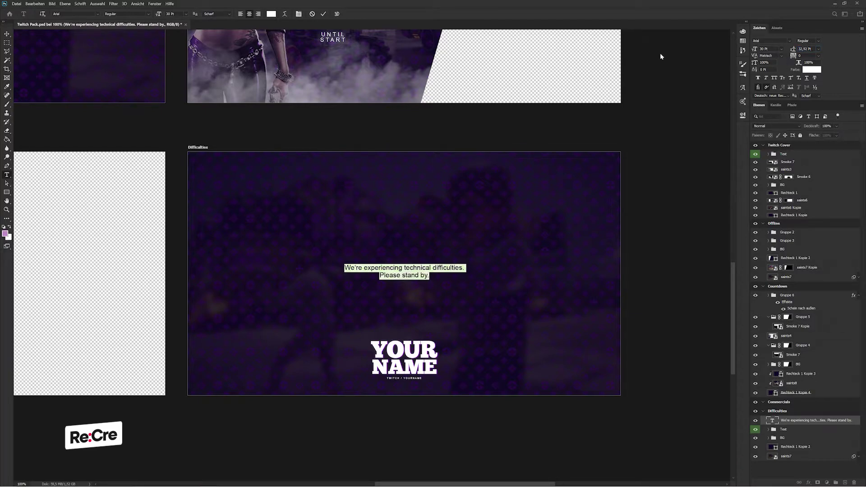
left_click(11, 34)
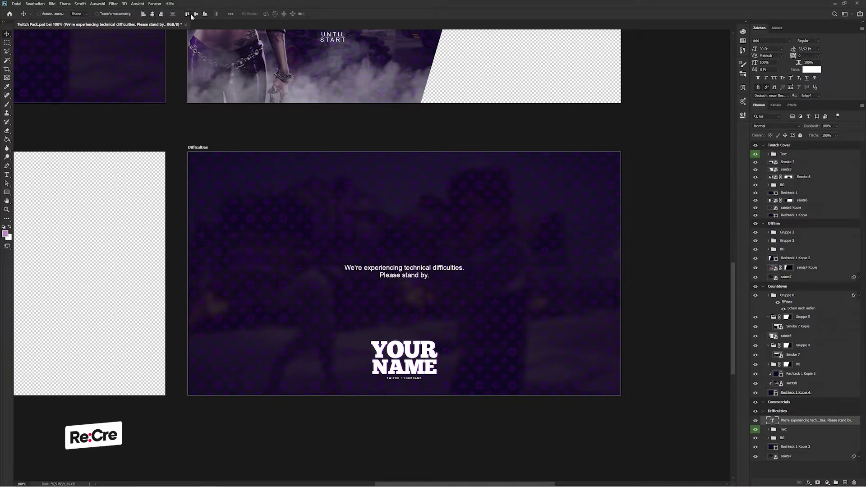
- Zoom out and pan so all four artboards are in view
key("ctrl+minus")
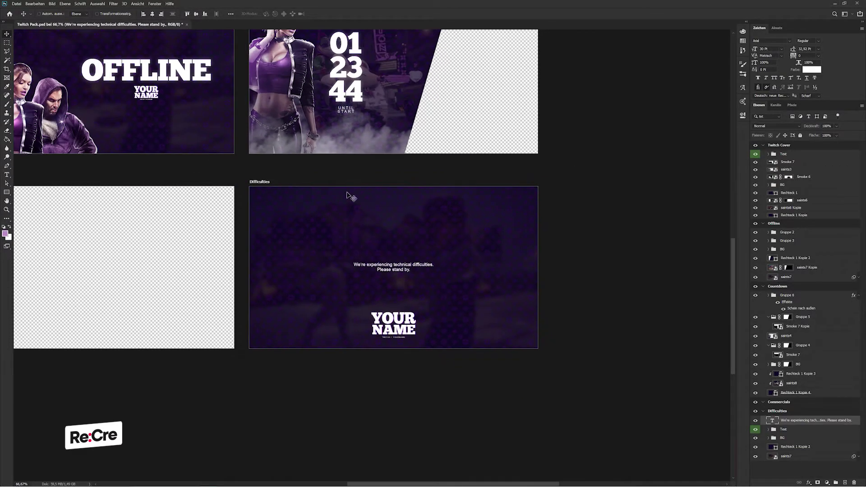
key("h")
left_click_drag(350, 196, 380, 284)
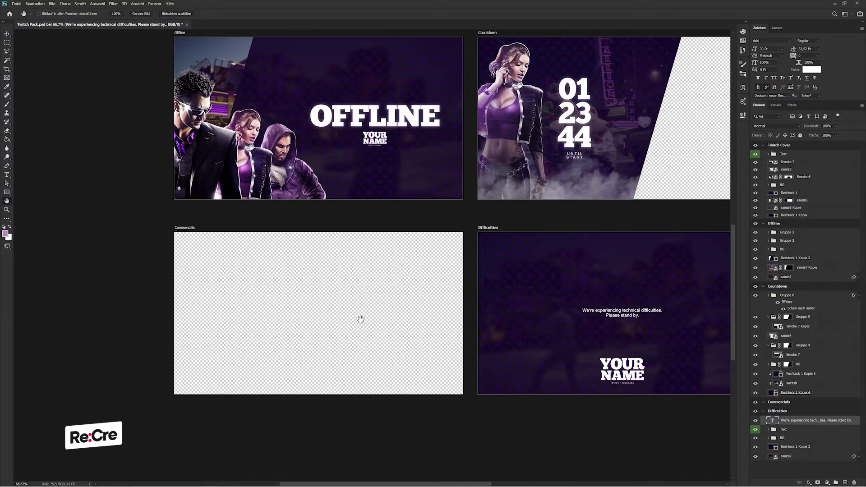
- Duplicate the Countdown background layers into Commercials and shift the dark shape across the artboard
left_click_drag(361, 319, 362, 315)
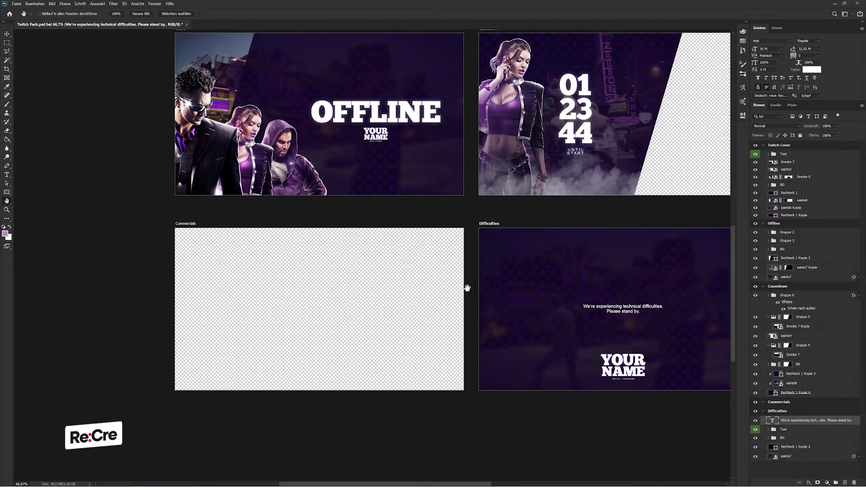
left_click(796, 393)
left_click(798, 364, "shift")
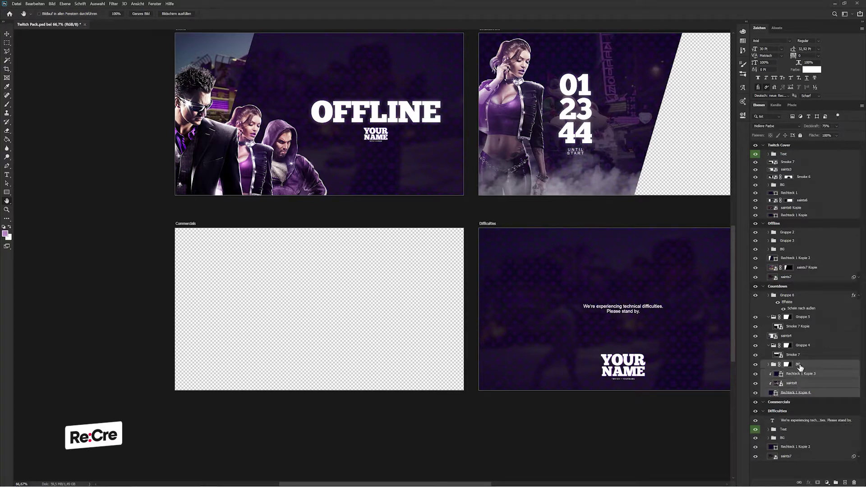
key("ctrl+j")
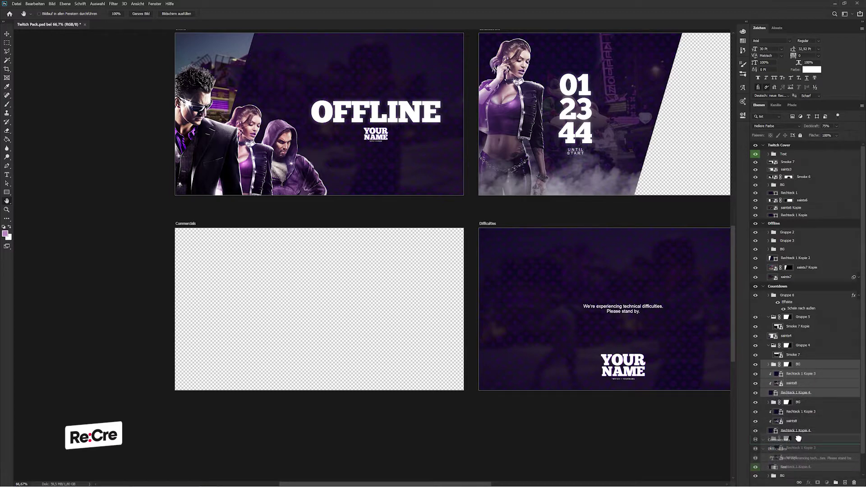
left_click_drag(798, 367, 799, 441)
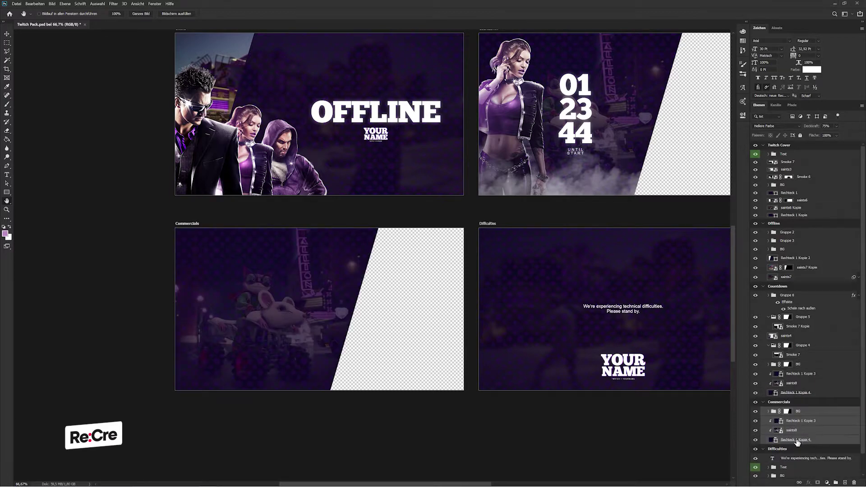
left_click(797, 441)
left_click_drag(348, 313, 365, 312)
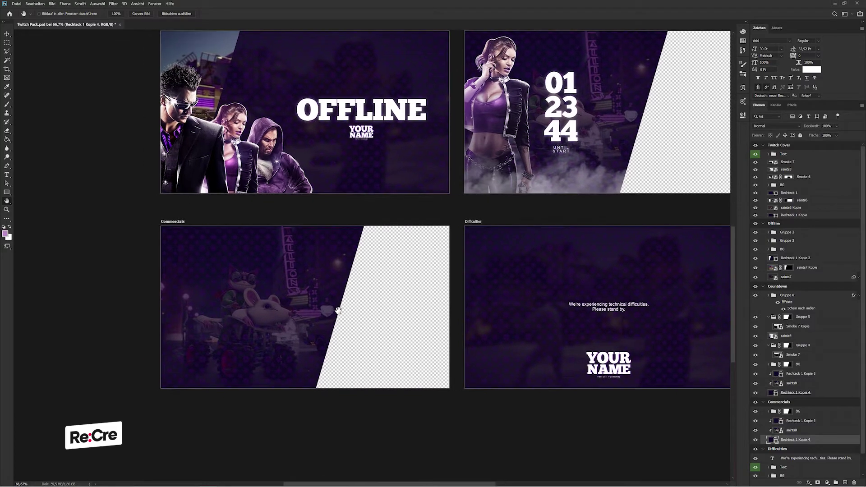
key("v")
mouse_move(409, 259)
left_mouse_down()
mouse_move(301, 255)
mouse_move(374, 303)
mouse_move(419, 308)
left_mouse_up()
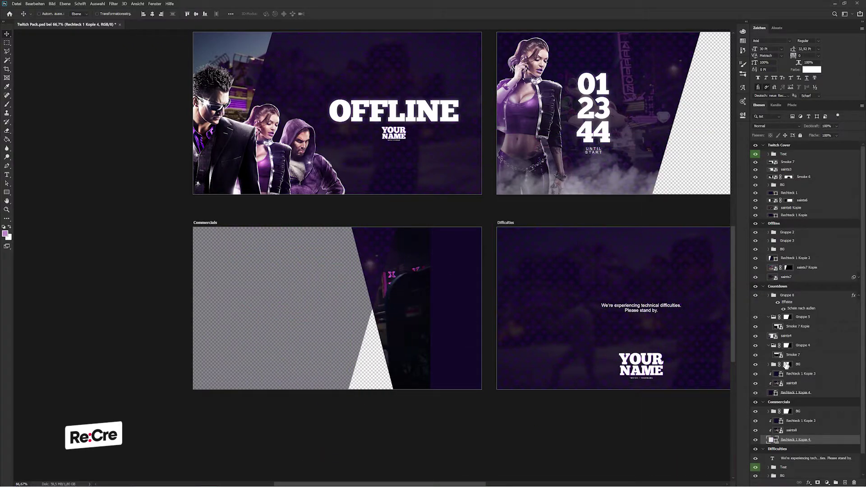
- Replace the BG group's mask with one made from the slanted shape's selection
left_click(778, 423)
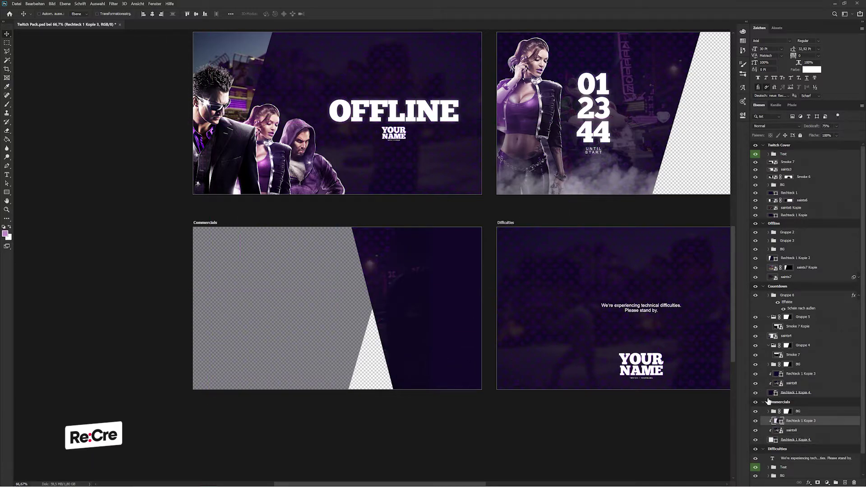
left_click(798, 411)
right_click(773, 406)
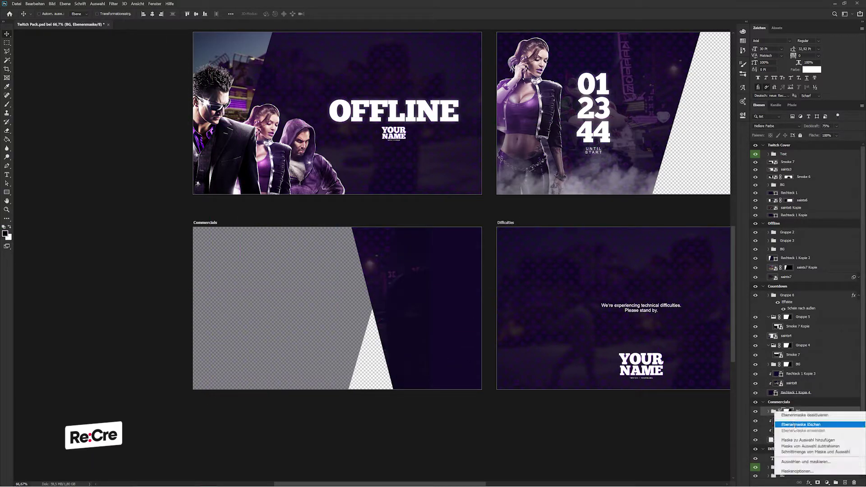
left_click(794, 425)
left_click(788, 457, "ctrl")
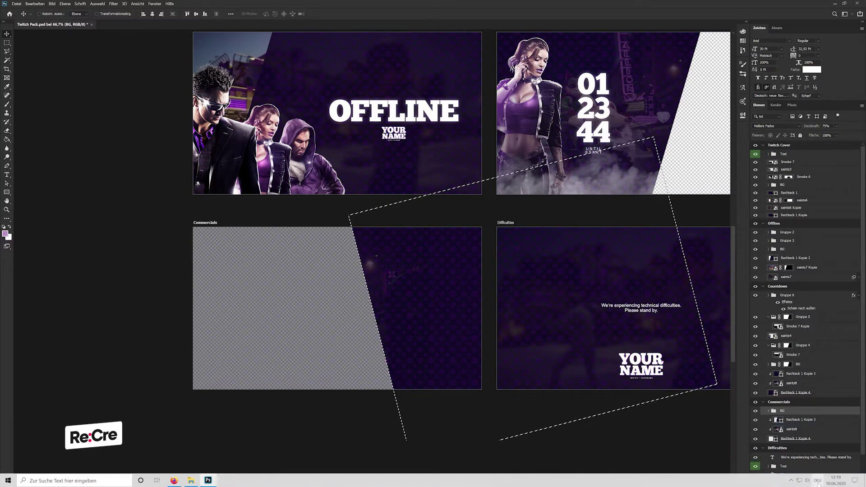
left_click(816, 482)
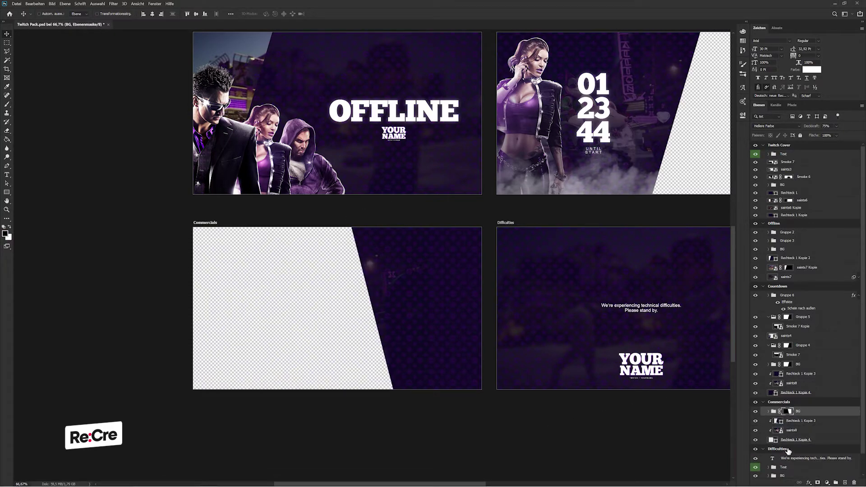
- Shift the city photo to reveal the rat and neon sign, then view at 100%
left_click(794, 431)
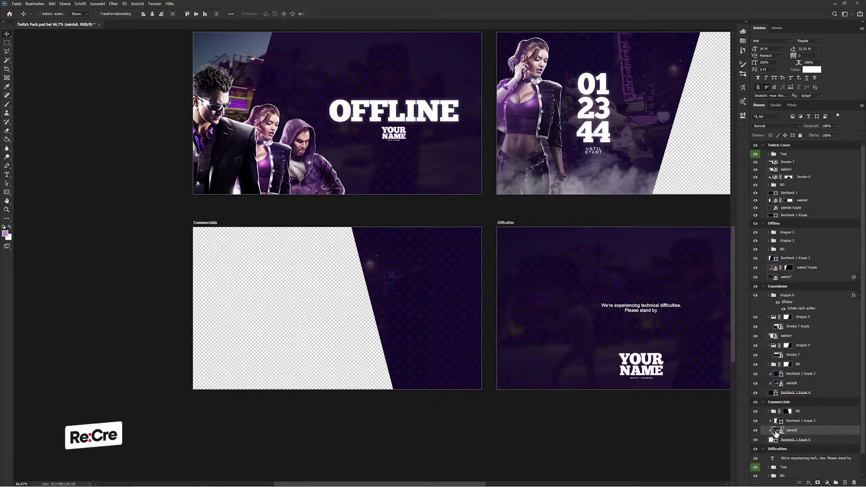
left_click_drag(467, 378, 489, 431)
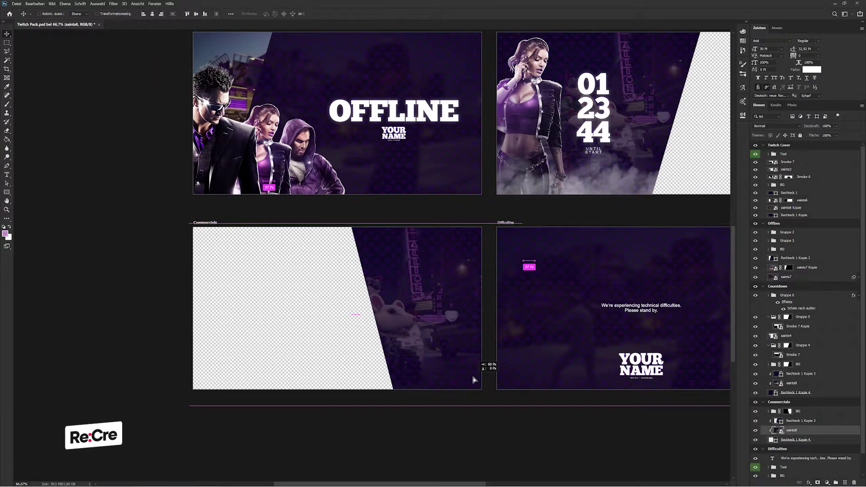
key("ctrl+1")
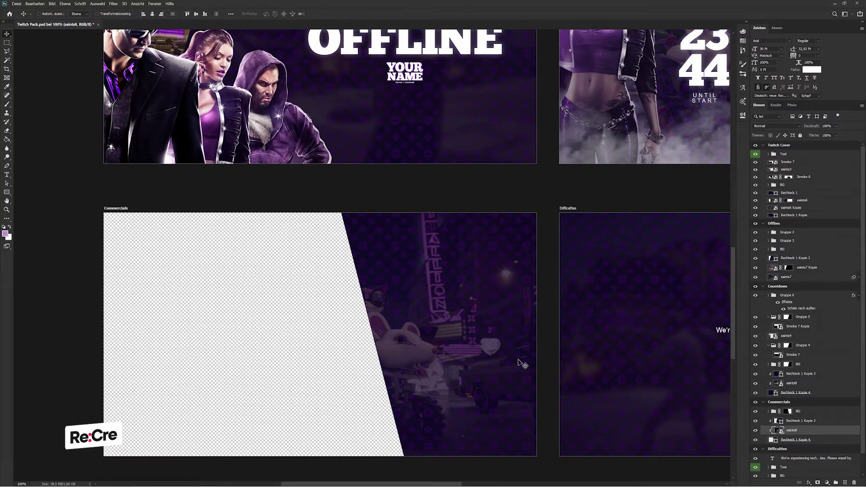
left_click_drag(519, 361, 432, 320)
scroll(432, 320, "up", 2)
scroll(432, 320, "down", 3)
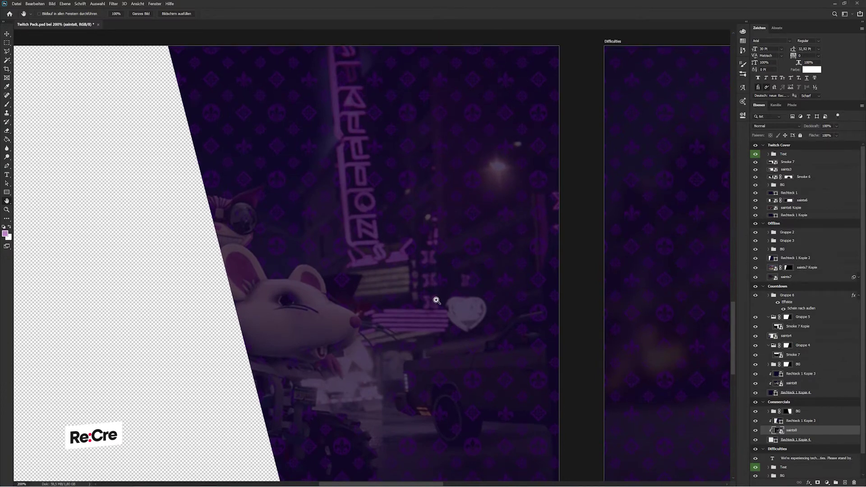
scroll(436, 299, "down", 2)
- Type SHORT BREAK on two lines in the ChunkFive font
left_click(7, 175)
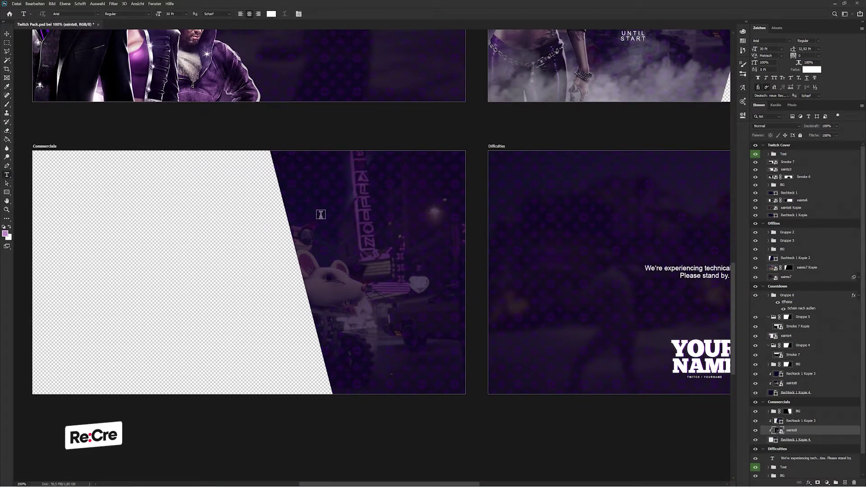
left_click(330, 221)
type("SHORT")
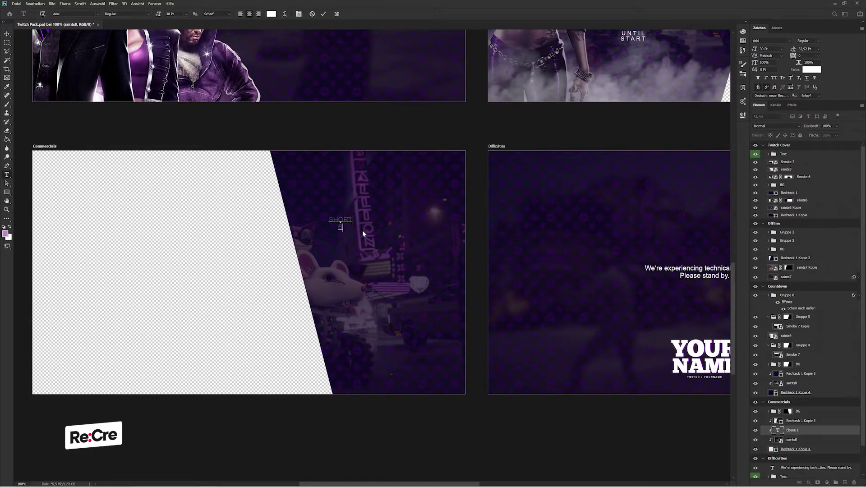
key("Return")
type("BREAK")
key("ctrl+a")
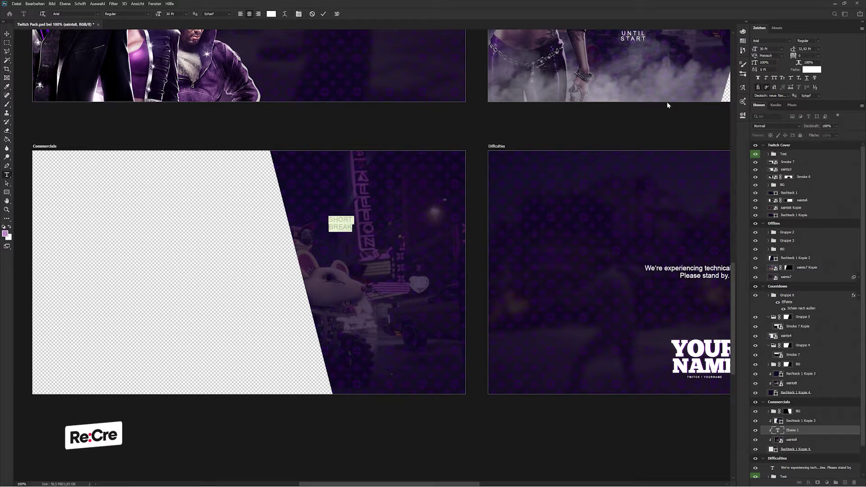
type("chunk")
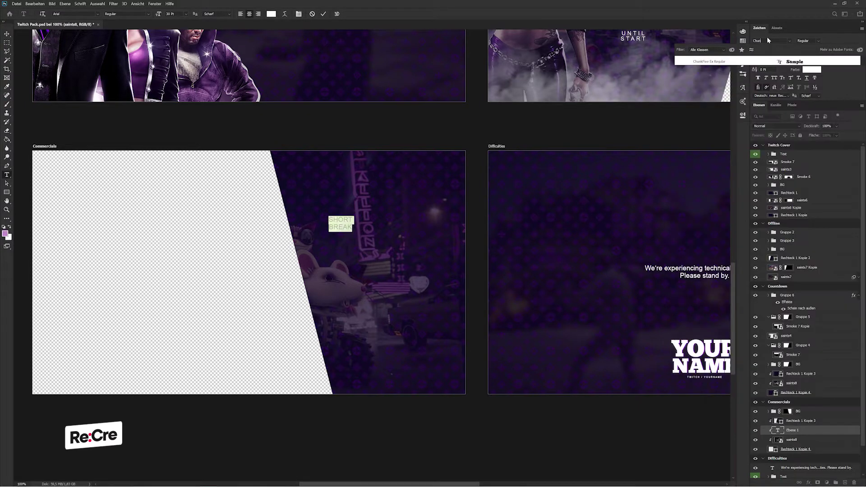
key("Return")
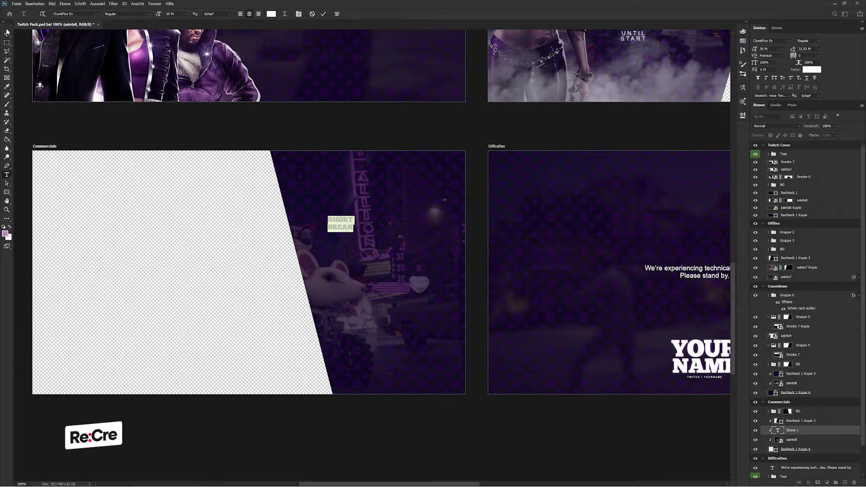
left_click(7, 32)
- Move the SHORT BREAK layer above the background, enlarge it and place it on the purple area
left_click_drag(790, 432, 793, 409)
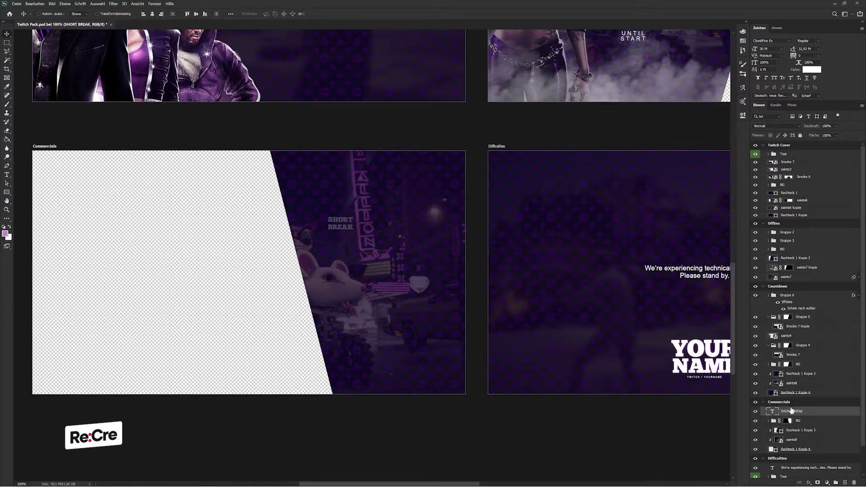
mouse_move(354, 231)
left_mouse_down()
mouse_move(379, 270)
mouse_move(411, 228)
left_mouse_up()
key("ctrl+t")
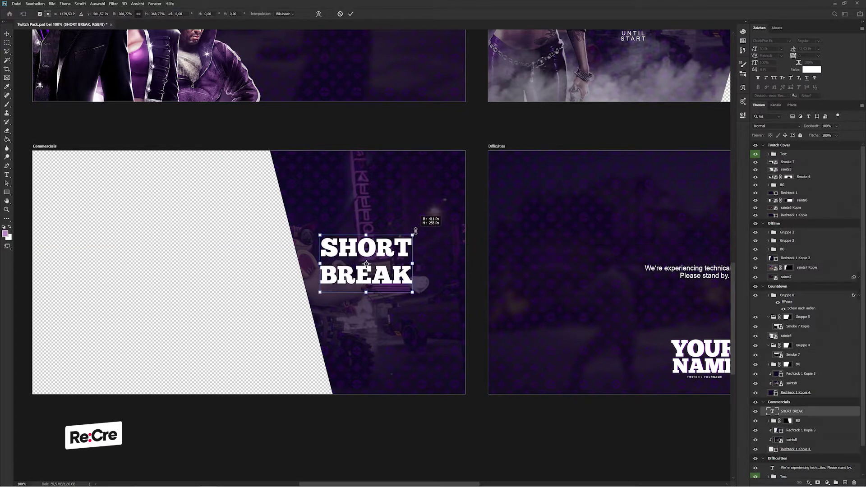
key("Return")
left_click_drag(366, 263, 384, 258)
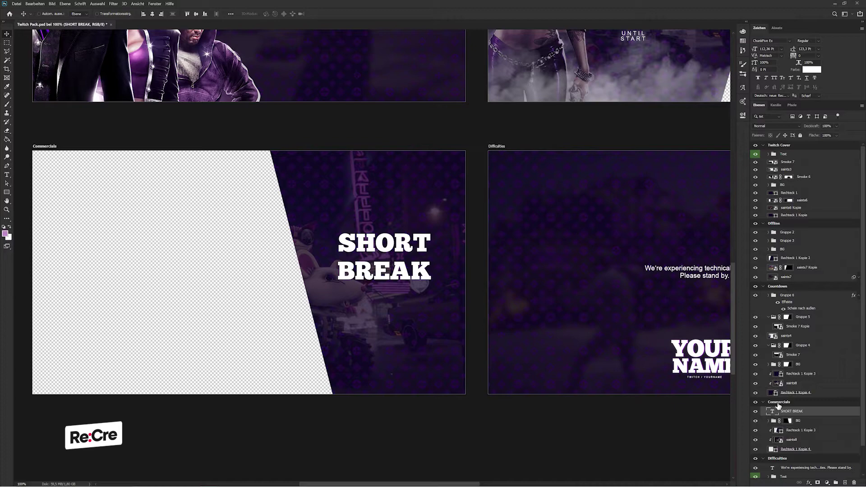
- Tighten the line spacing, centre the text on the screen and add an outer glow
double_click(771, 410)
left_click_drag(794, 49, 787, 49)
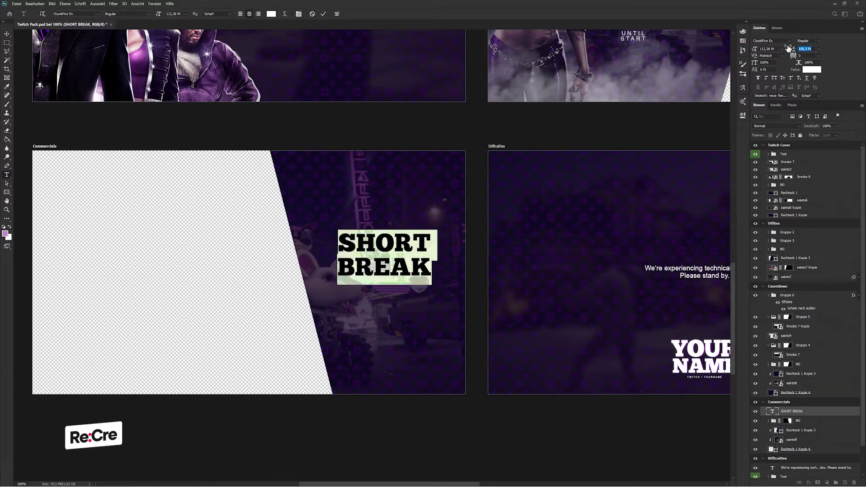
left_click(7, 34)
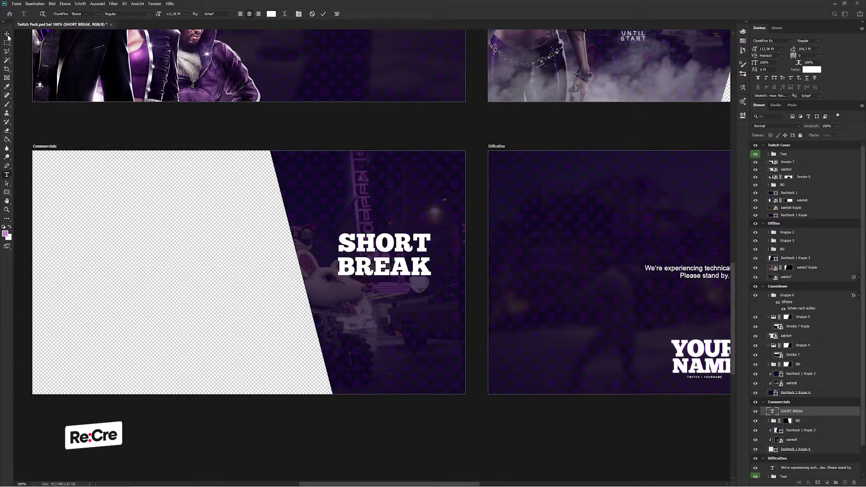
left_click(196, 13)
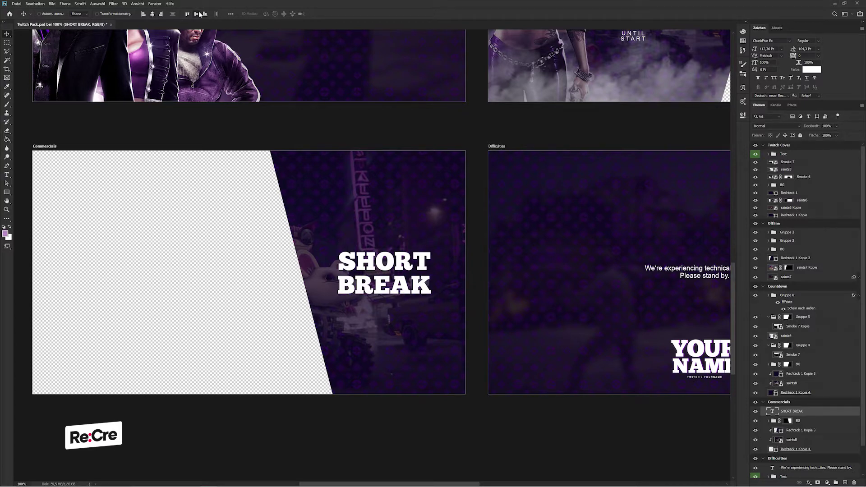
left_click(200, 14)
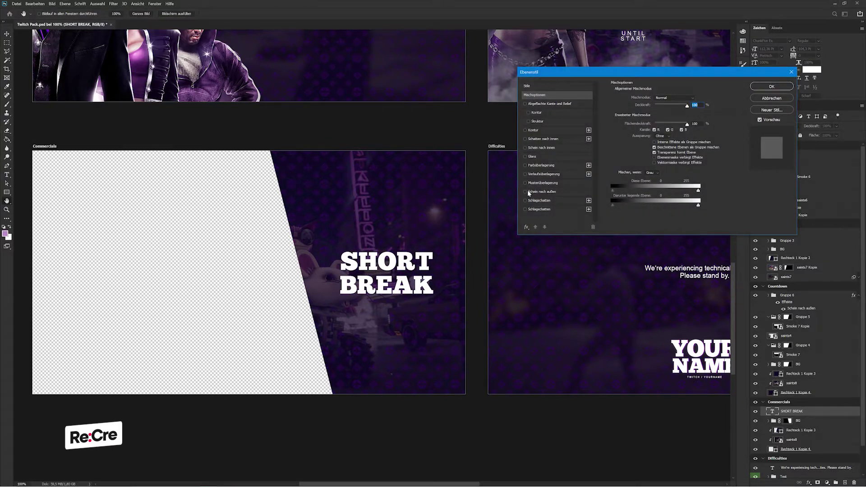
left_click(525, 192)
key("Return")
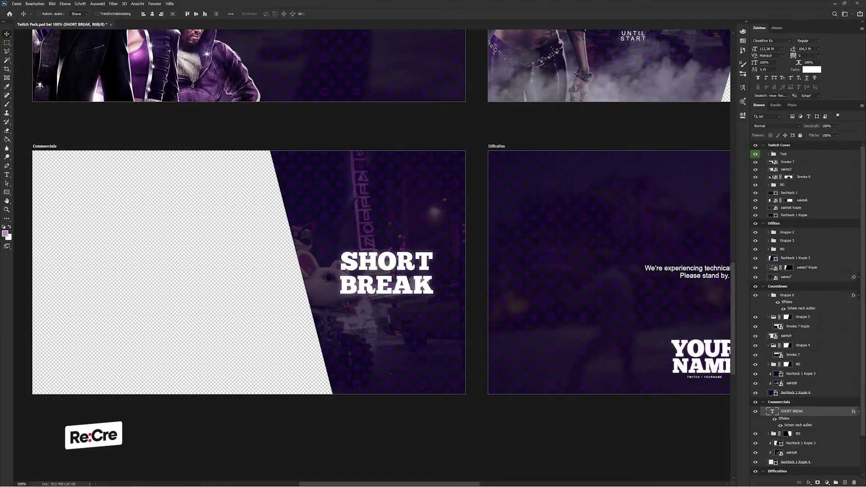
- Place Smoke 7, flip it horizontally and set its blend mode to Screen
key("Return")
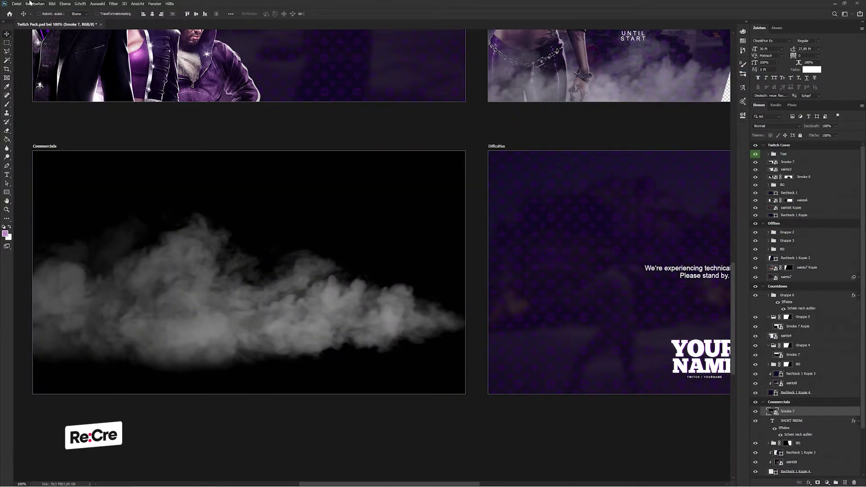
left_click(31, 4)
left_click(185, 248)
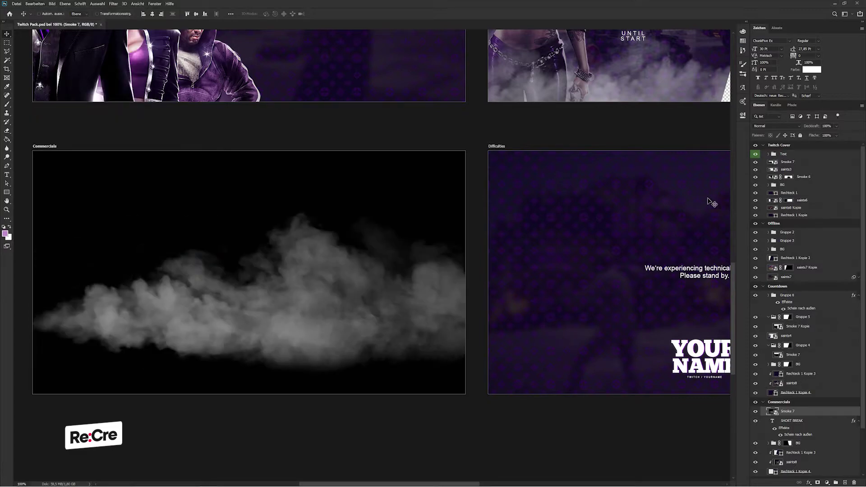
left_click(762, 126)
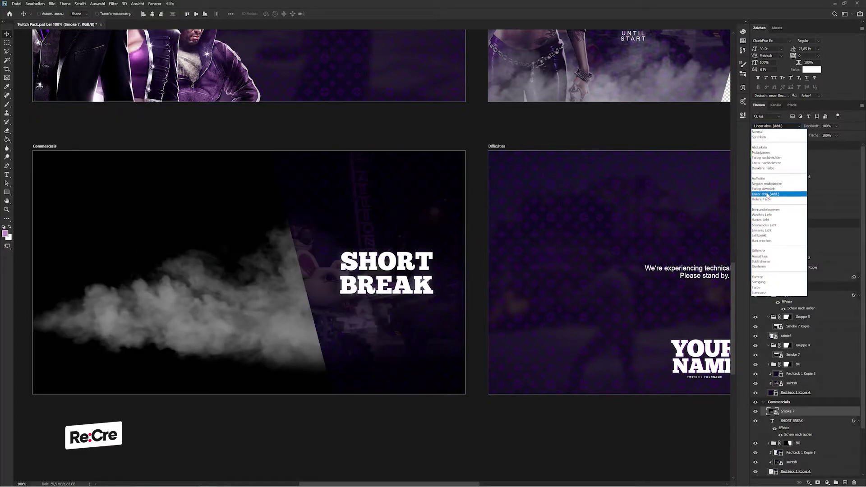
left_click(765, 184)
- Move the smoke below SHORT BREAK as a clipping mask and slide it along the bottom
left_click_drag(798, 413, 799, 434)
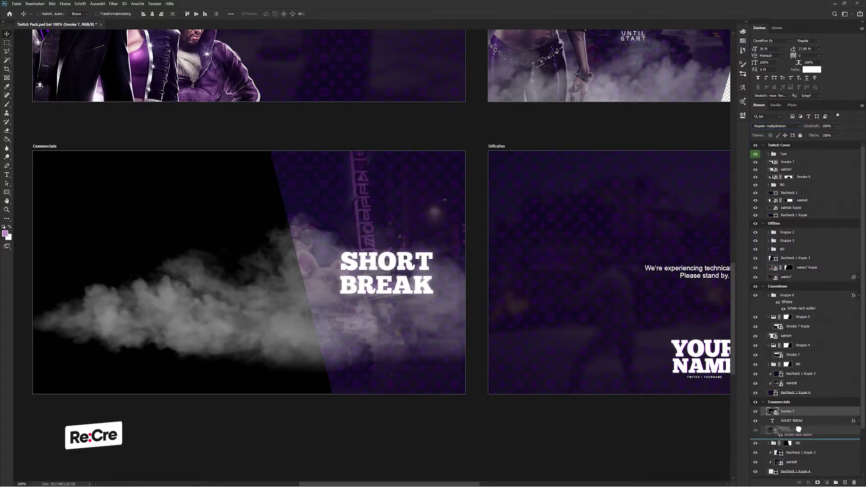
right_click(796, 434)
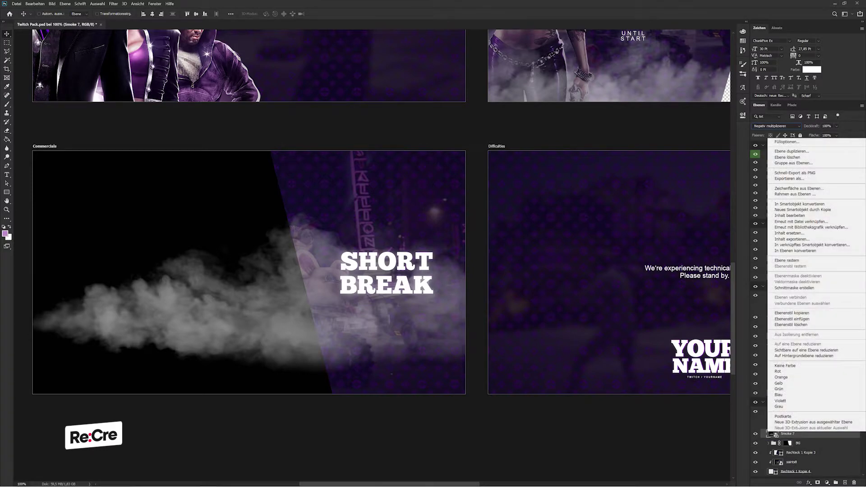
left_click(794, 289)
left_click_drag(260, 319, 412, 381)
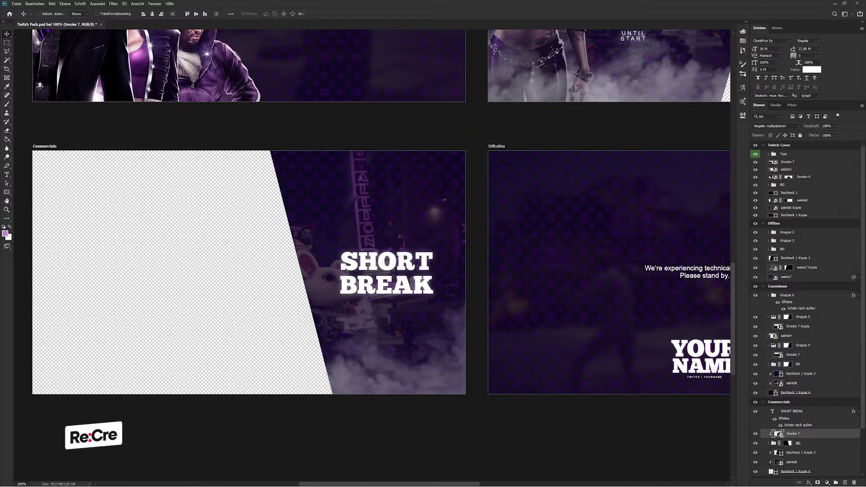
- Bring the saints4 two-character image into Commercials, enlarge it and move it right
left_click_drag(522, 282, 493, 286)
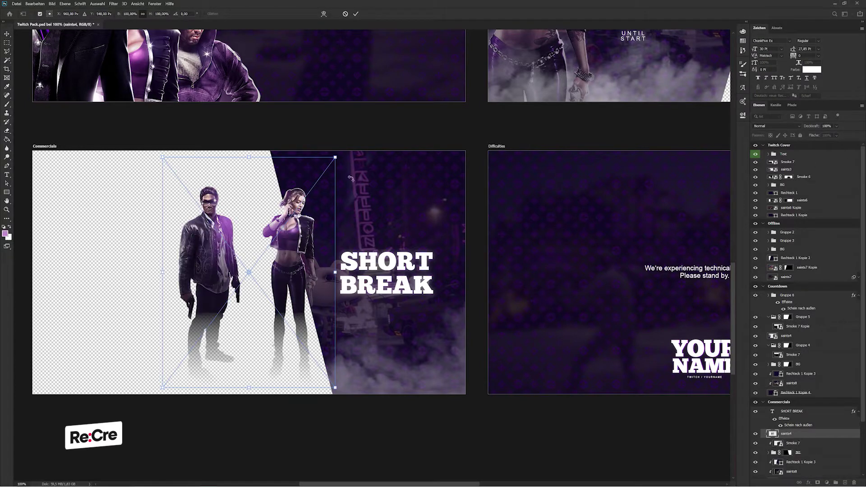
left_click_drag(335, 158, 388, 125)
left_click_drag(282, 232, 436, 238)
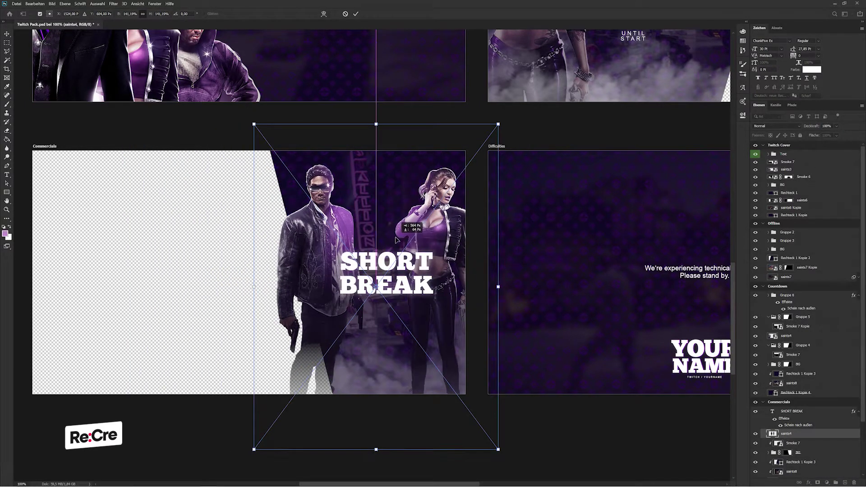
key("Return")
- Mask the image to a rectangle around the man, hiding the second character, and lower him slightly
key("m")
mouse_move(184, 125)
left_mouse_down()
mouse_move(360, 485)
mouse_move(380, 333)
left_mouse_up()
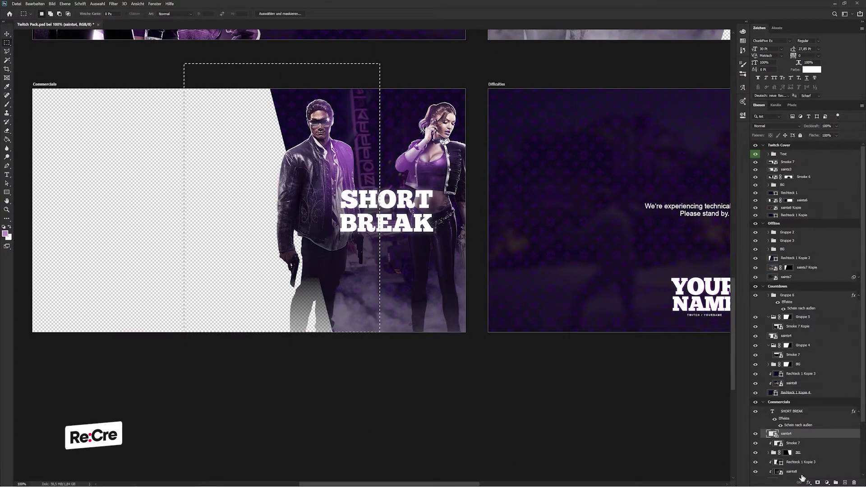
left_click(816, 482)
key("v")
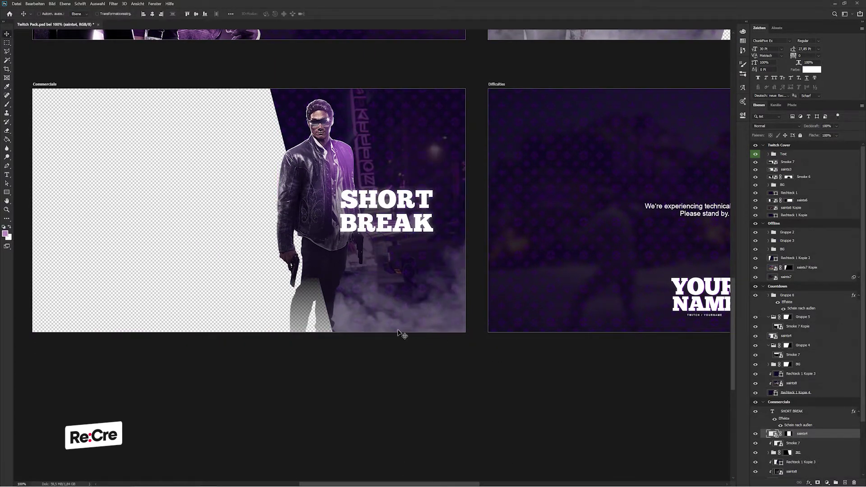
mouse_move(304, 279)
left_mouse_down()
mouse_move(304, 291)
mouse_move(290, 259)
mouse_move(359, 272)
mouse_move(307, 286)
mouse_move(287, 306)
left_mouse_up()
scroll(297, 302, "up", 2)
scroll(296, 305, "up", 2)
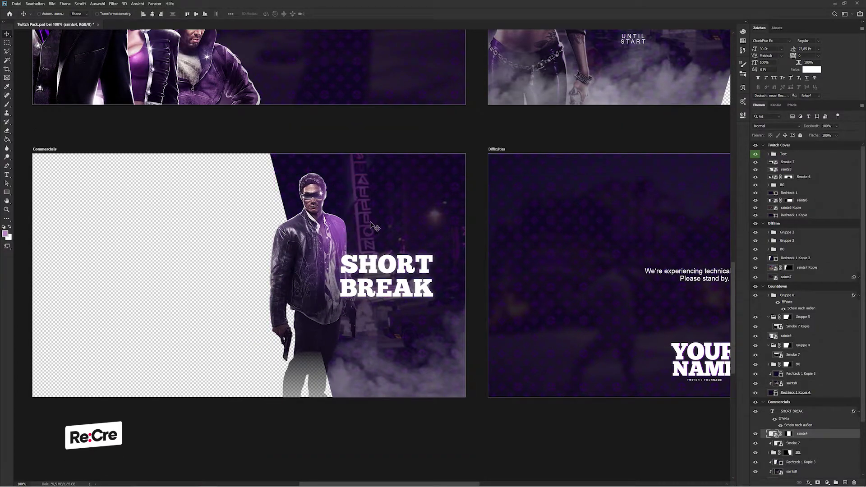
- Scale the man to about 112% and place him just left of SHORT BREAK
key("ctrl+t")
left_click_drag(490, 132, 506, 113)
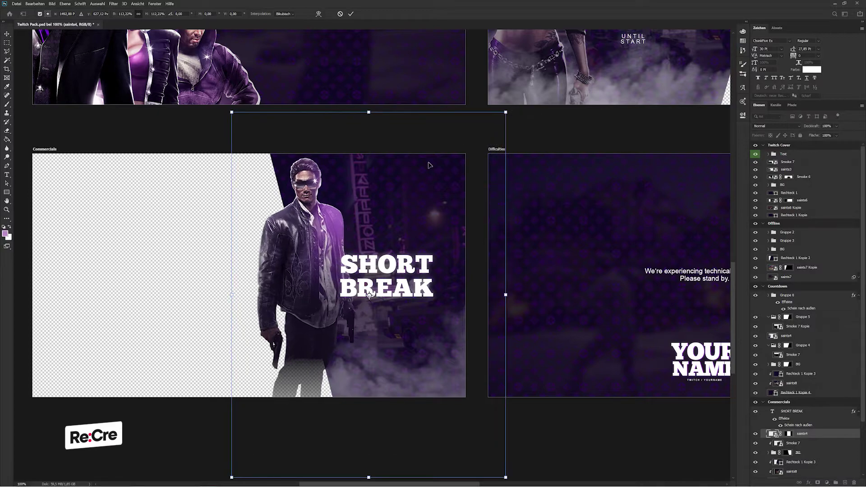
left_click_drag(340, 219, 336, 244)
key("Return")
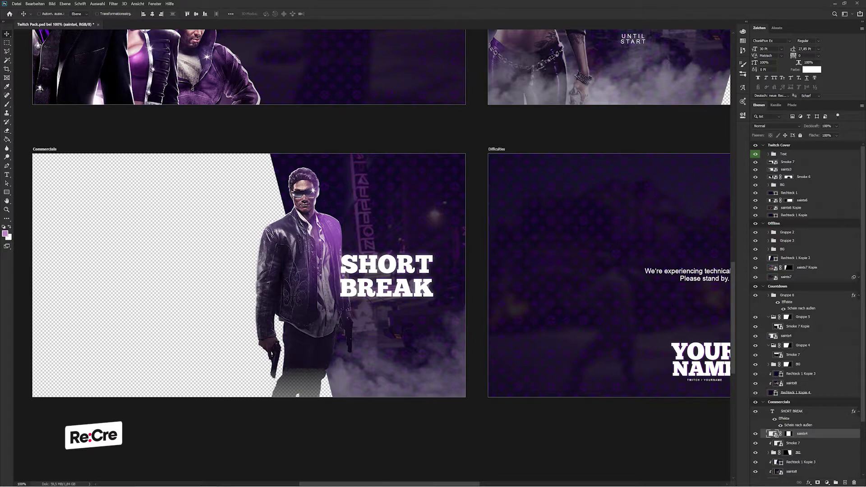
- Commit the placed street-scene image, try it above SHORT BREAK, then delete it
key("Return")
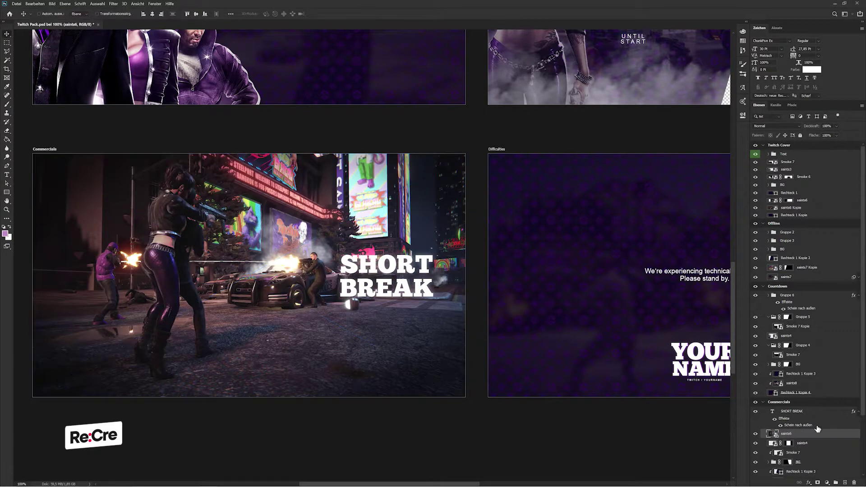
scroll(783, 383, "down", 3)
key("ctrl+bracketright")
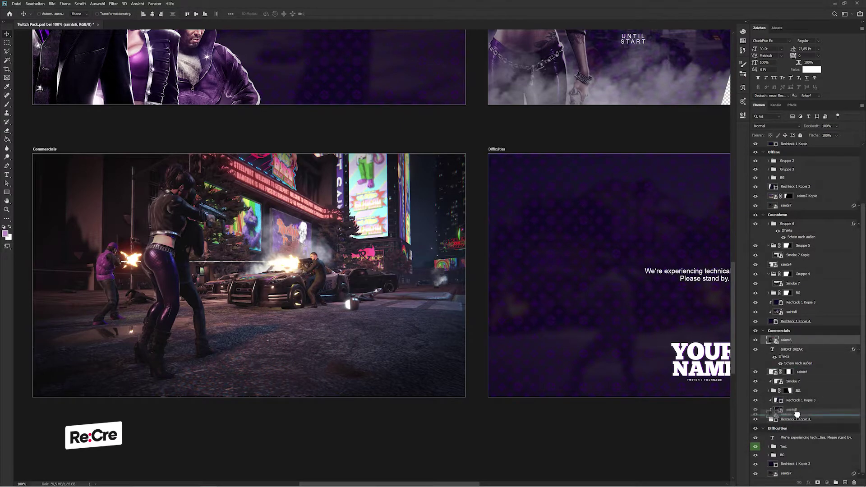
left_click_drag(787, 340, 799, 425)
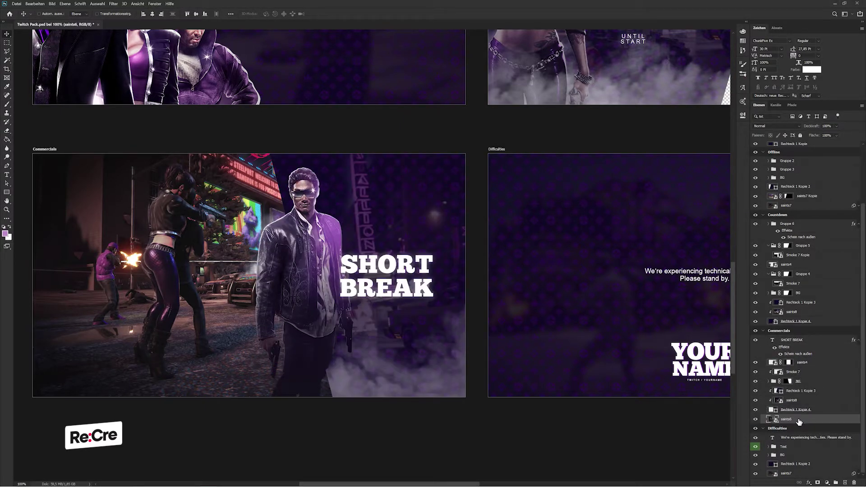
key("Delete")
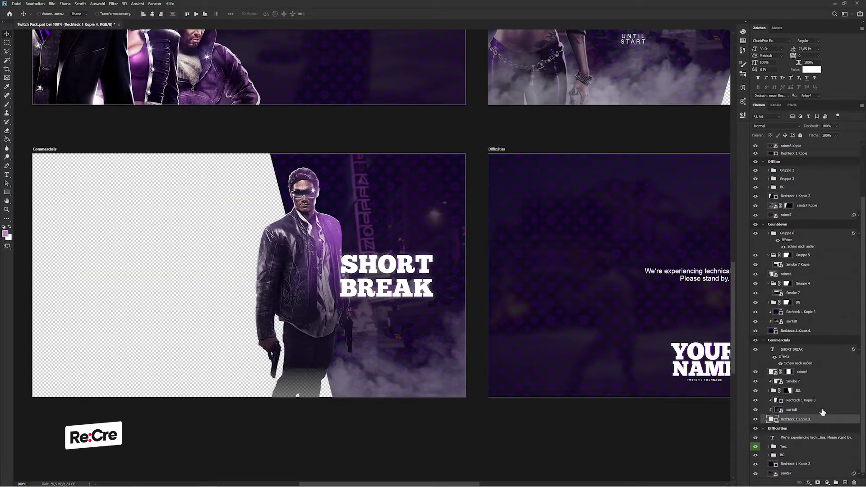
- Give the character layer a drop shadow with size about 81 px and opacity about 52%
double_click(826, 373)
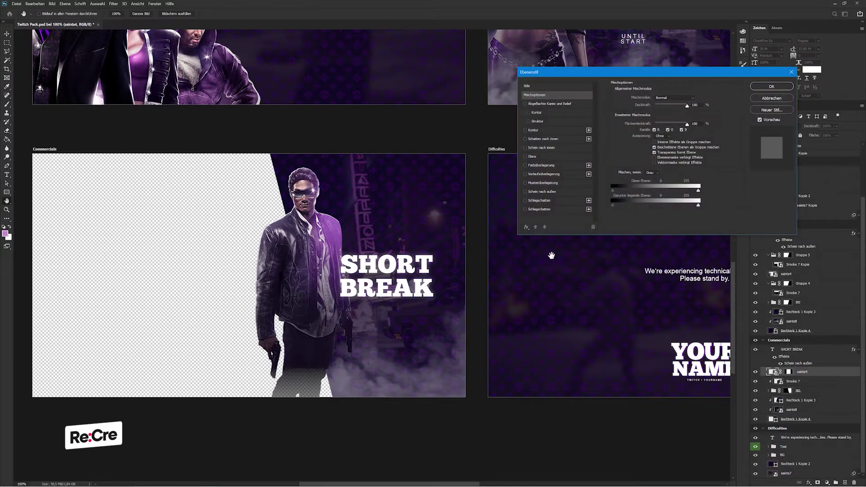
left_click(531, 210)
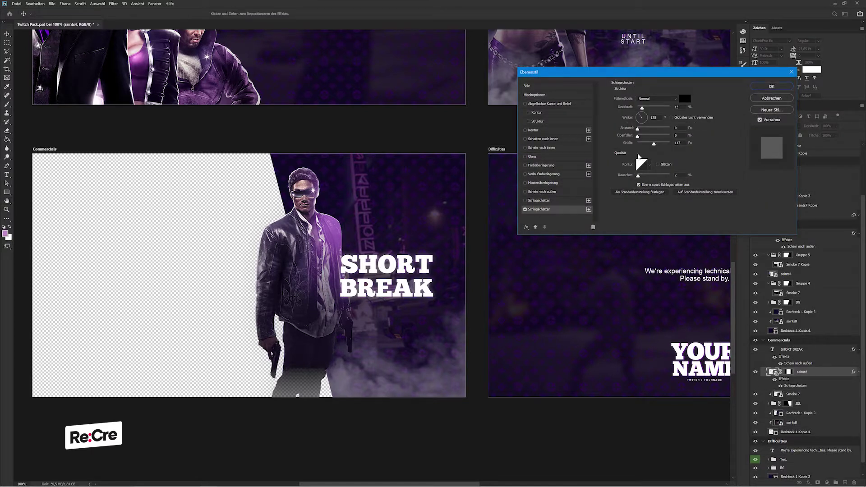
left_click_drag(654, 144, 638, 143)
left_click_drag(642, 107, 724, 102)
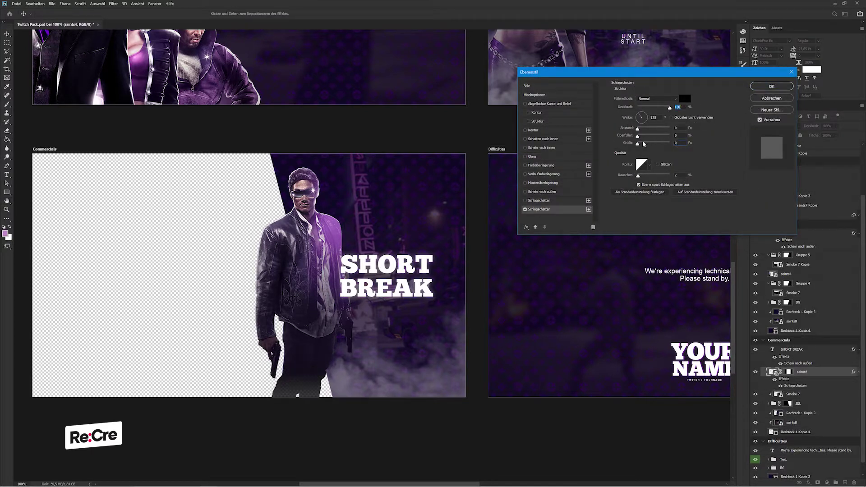
left_click_drag(637, 143, 649, 143)
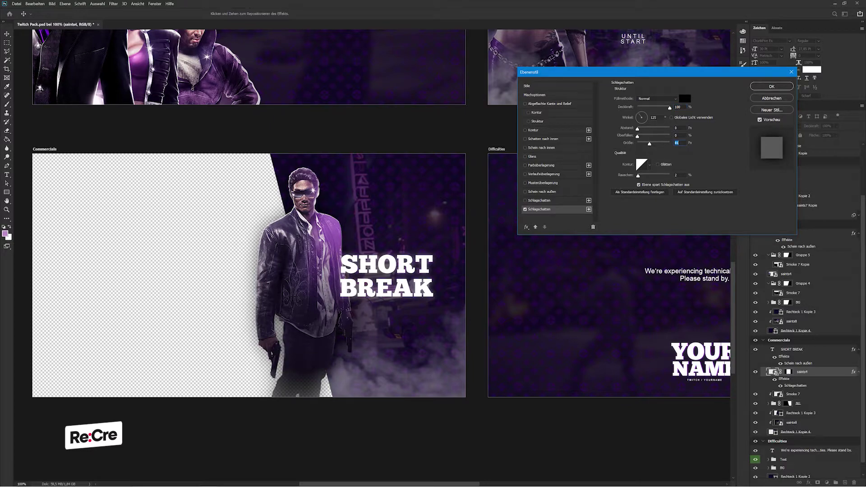
left_click_drag(669, 109, 655, 112)
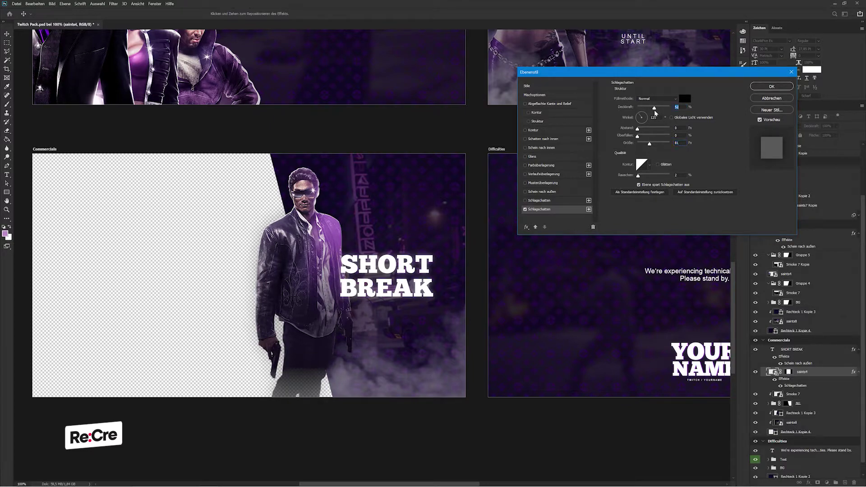
key("Return")
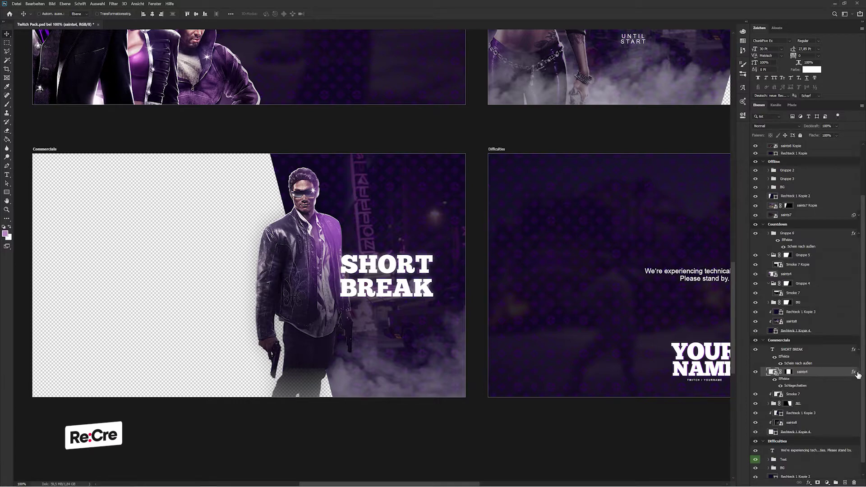
- Collapse the effect lists, shift the character left and nudge SHORT BREAK up and right
left_click(858, 372)
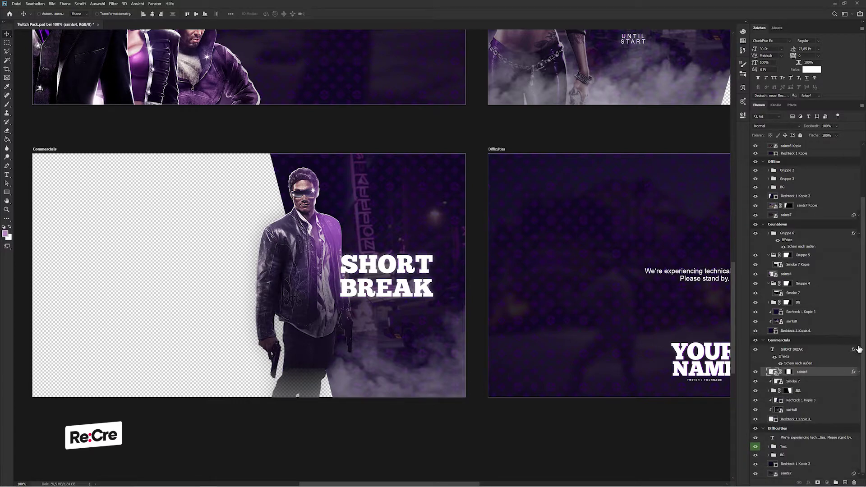
left_click(858, 349)
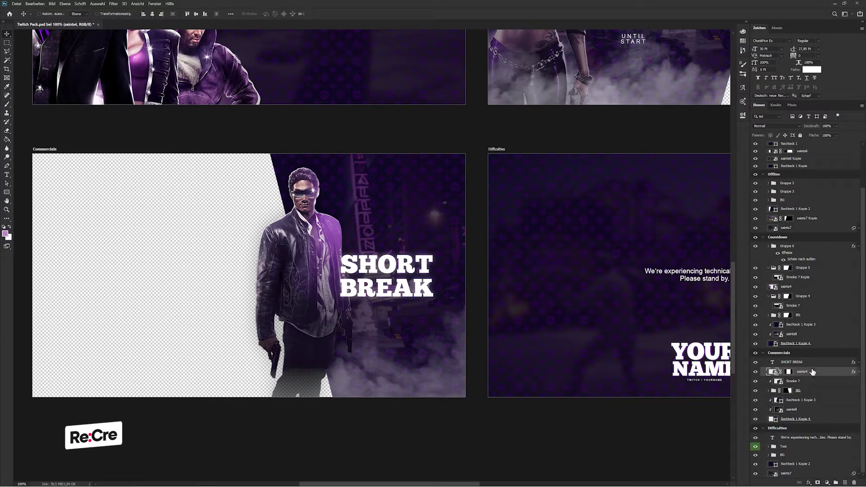
left_click_drag(663, 370, 656, 369)
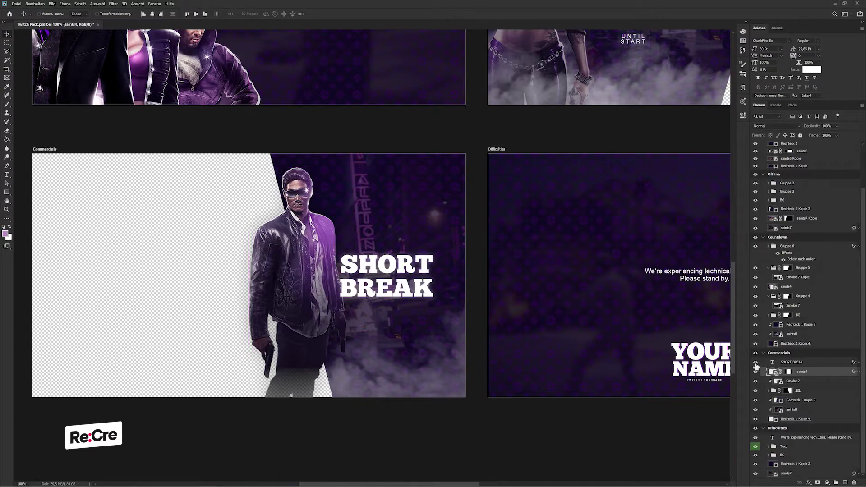
left_click(817, 362)
key("shift+Up")
key("shift+Up")
key("shift+Up")
key("shift+Up")
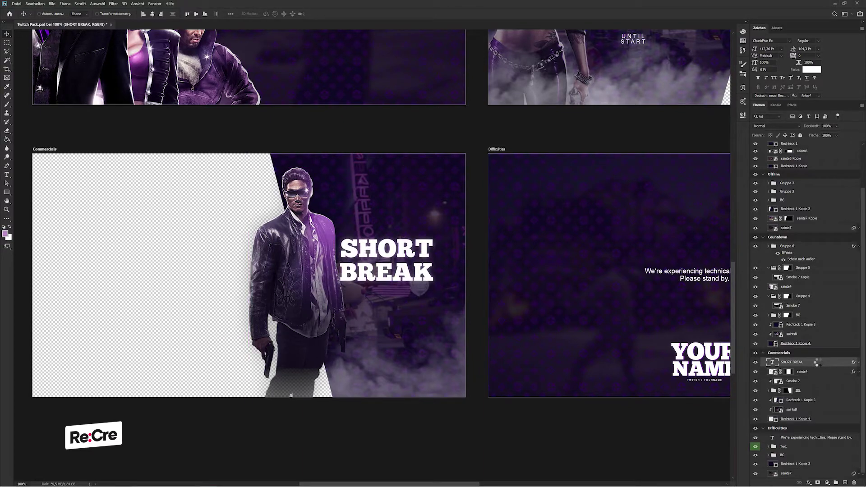
key("shift+Up")
key("shift+Up")
key("shift+Up")
key("shift+Up")
key("shift+Up")
key("shift+Up")
key("shift+Up")
key("shift+Up")
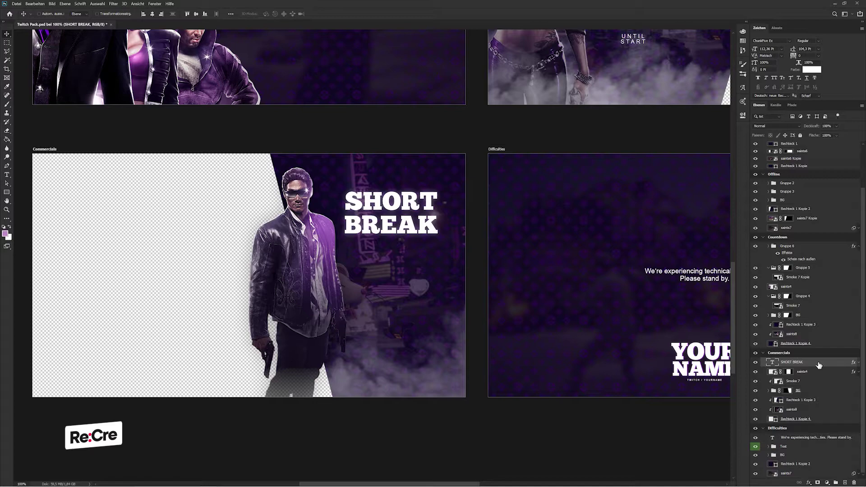
key("shift+Right")
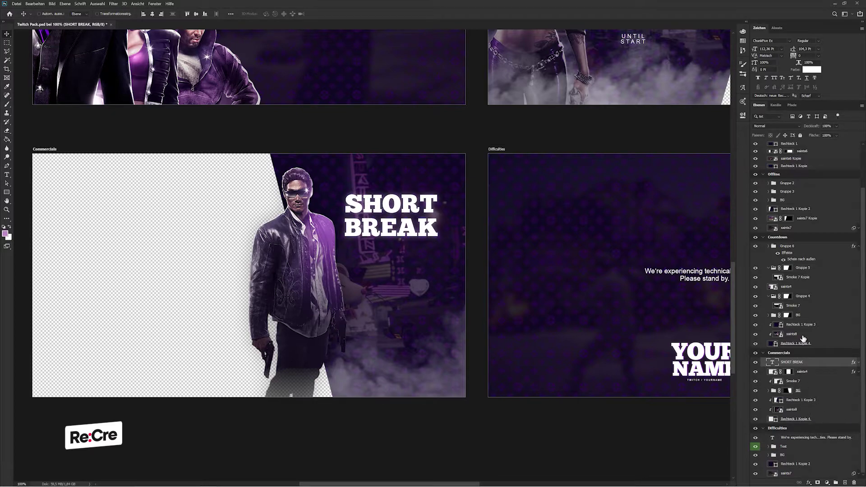
- Copy the YOUR NAME group into Commercials, scaled down into the bottom-right corner
left_click(792, 449)
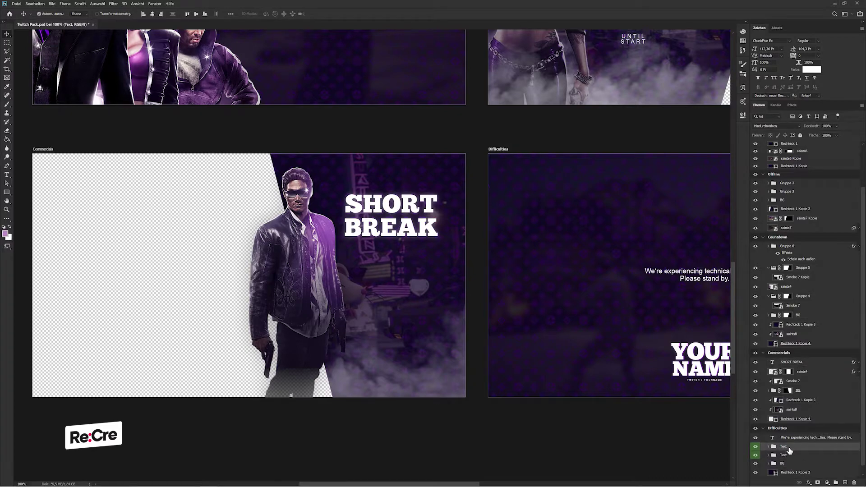
key("ctrl+j")
left_click_drag(792, 449, 801, 373)
key("ctrl+t")
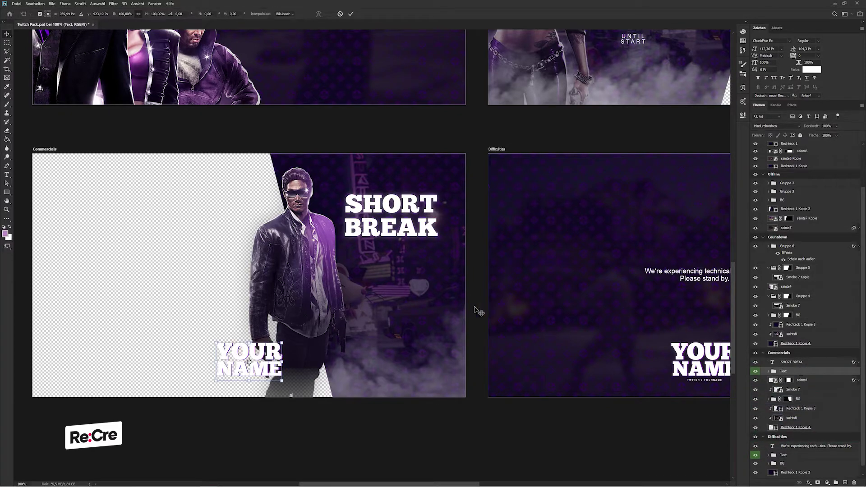
mouse_move(283, 343)
left_mouse_down()
mouse_move(268, 352)
mouse_move(454, 378)
left_mouse_up()
key("Return")
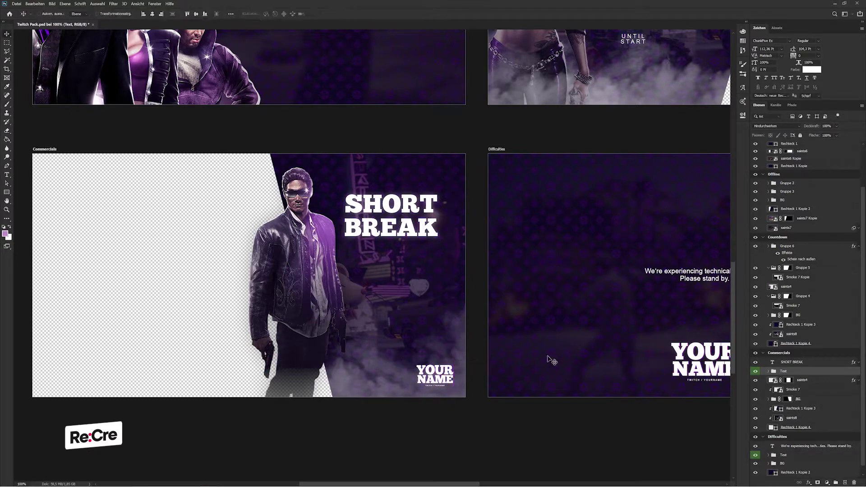
key("Left")
key("Left")
key("Left")
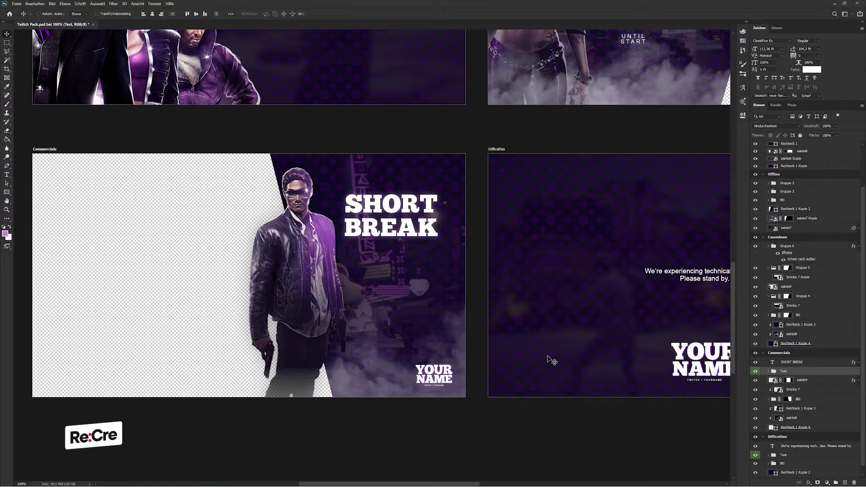
key("ctrl+0")
- Group the Twitch Cover background layers from Smoke 7 to Rechteck 1 Kopie as a red-labelled 'BG' group
scroll(375, 297, "down", 1)
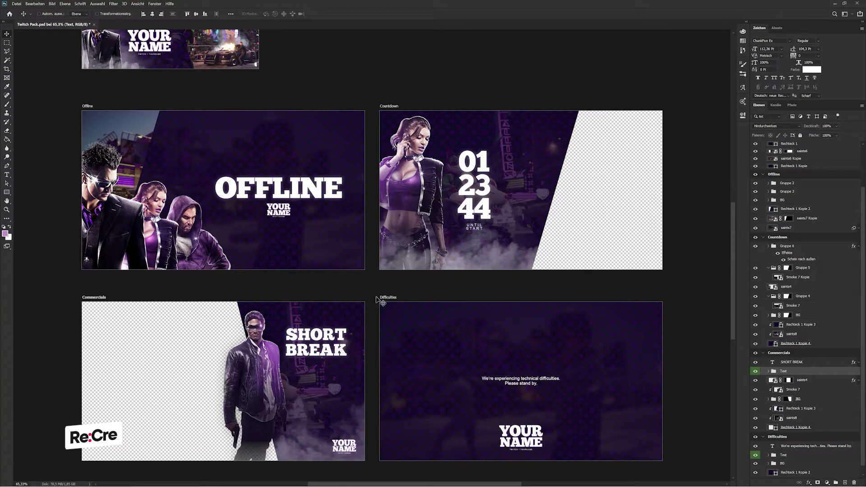
scroll(378, 300, "down", 1)
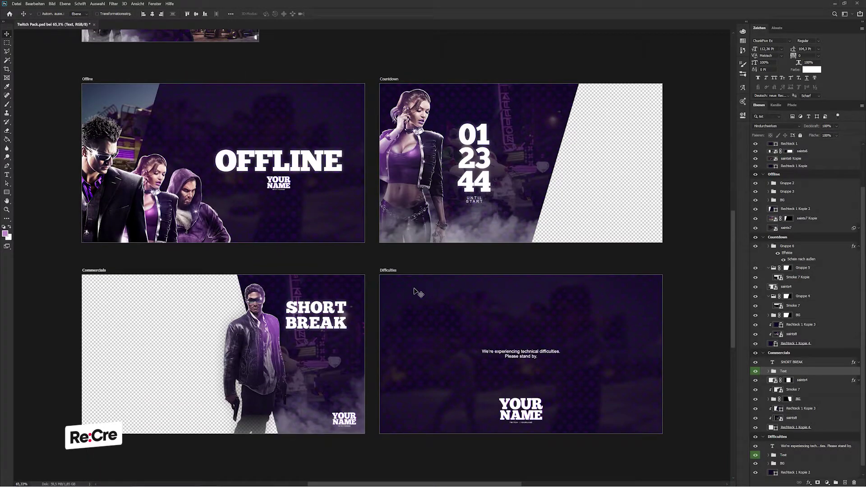
scroll(842, 272, "up", 3)
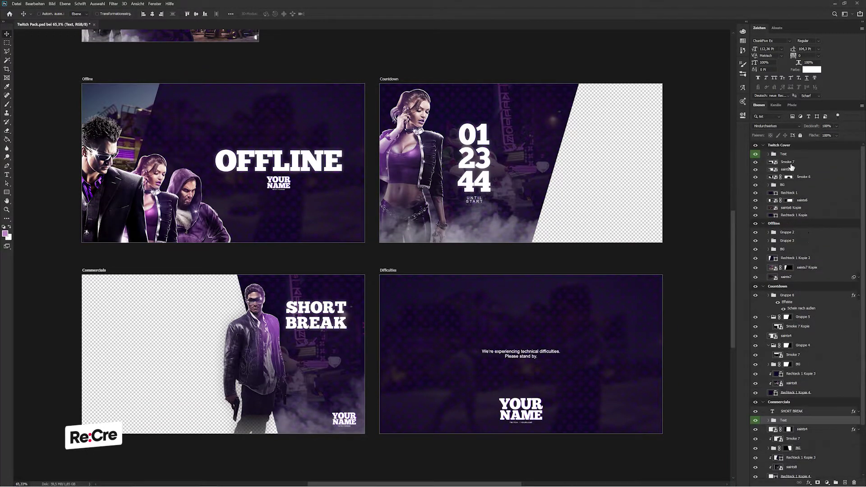
left_click(790, 163)
left_click(794, 214, "shift")
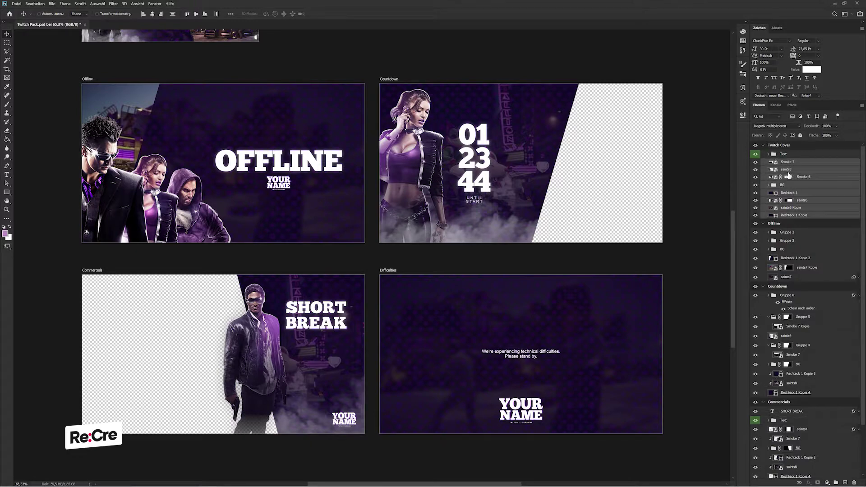
key("ctrl+g")
double_click(786, 162)
type("BG")
key("Return")
right_click(787, 161)
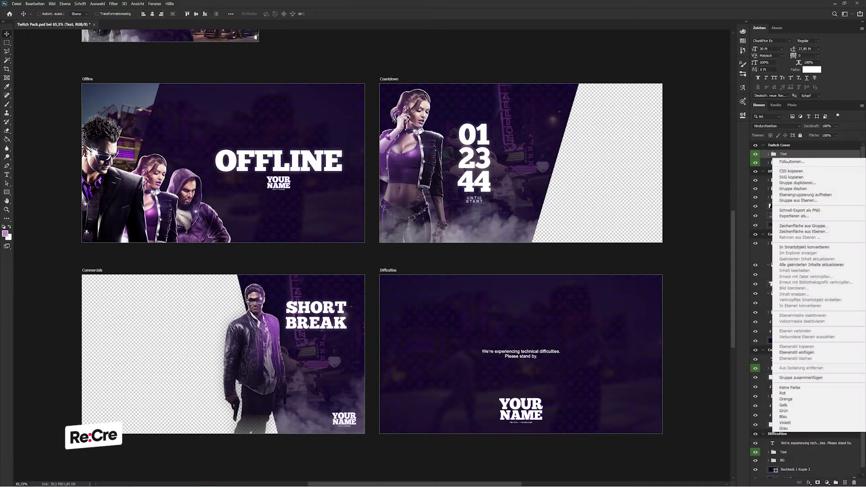
left_click(783, 400)
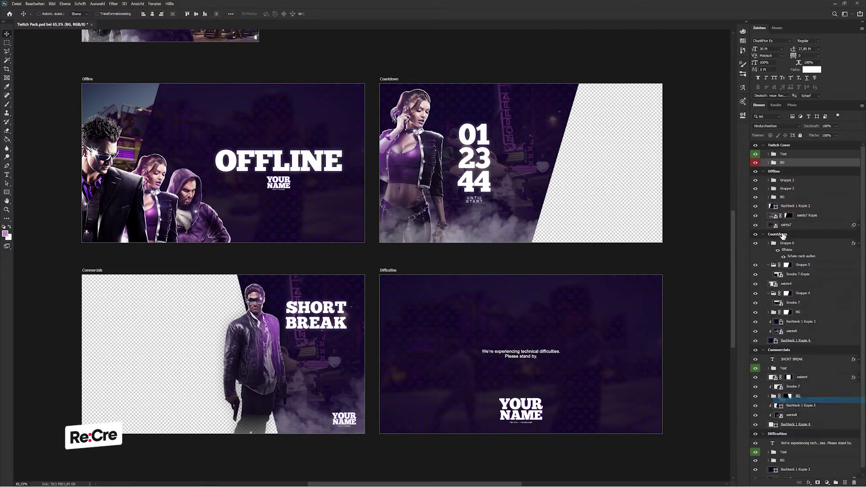
left_click(769, 163)
- Rename the first BG layers to Smoke 1, Smoke 2 and Overlay
double_click(792, 170)
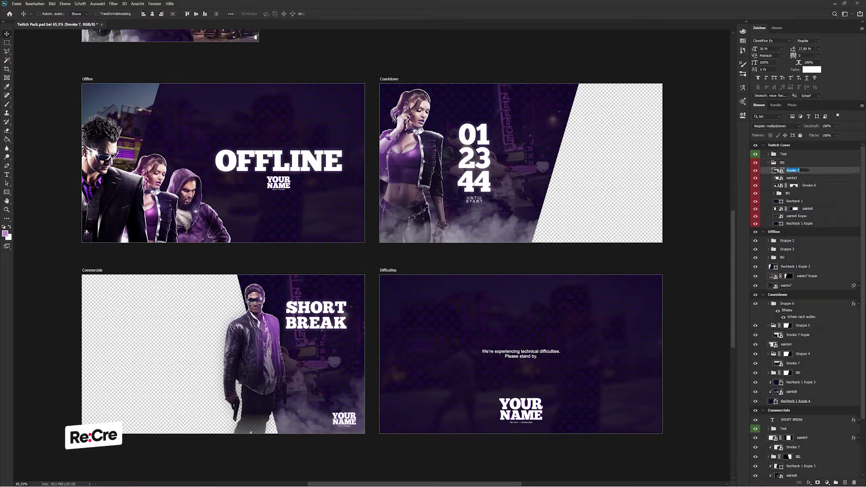
type("1")
key("Tab")
type("Smoke 2")
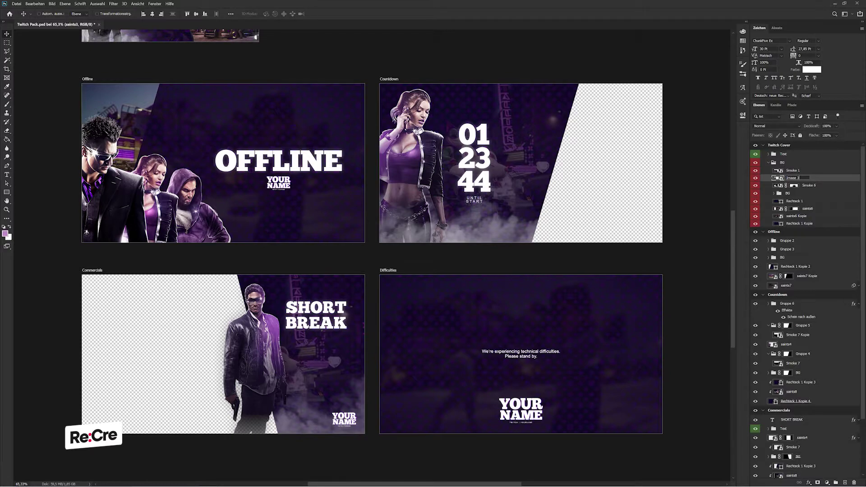
key("Tab")
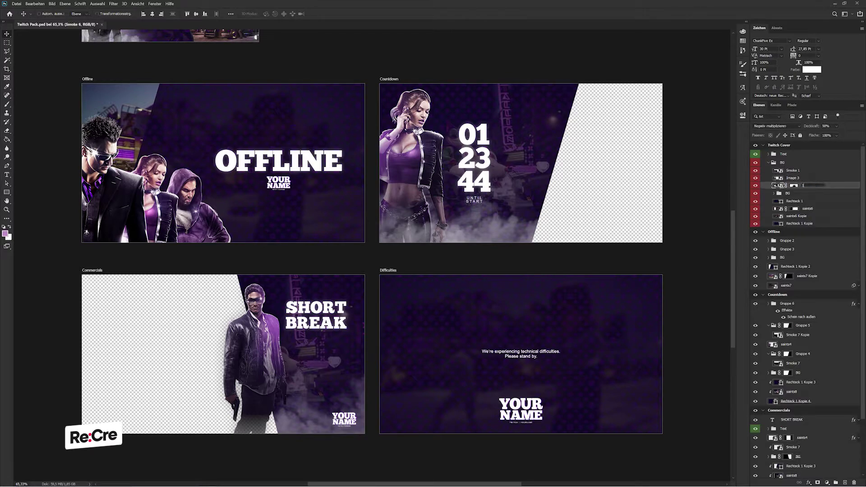
key("Tab")
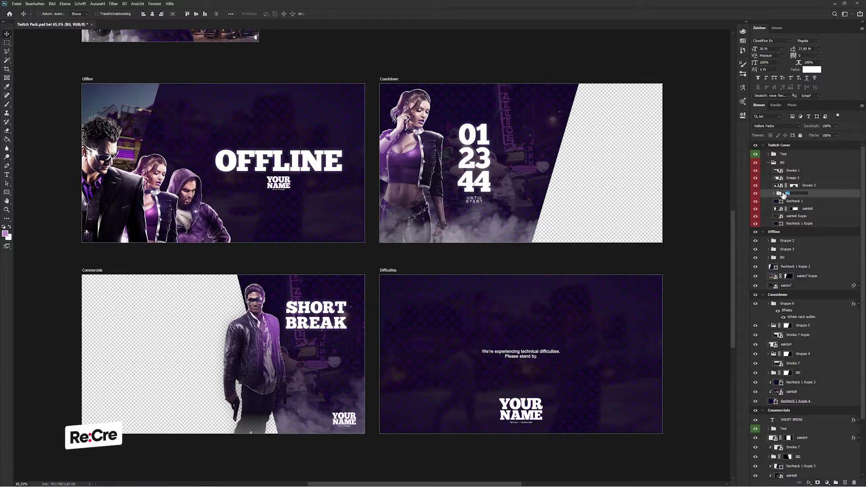
type("Overlay")
key("Tab")
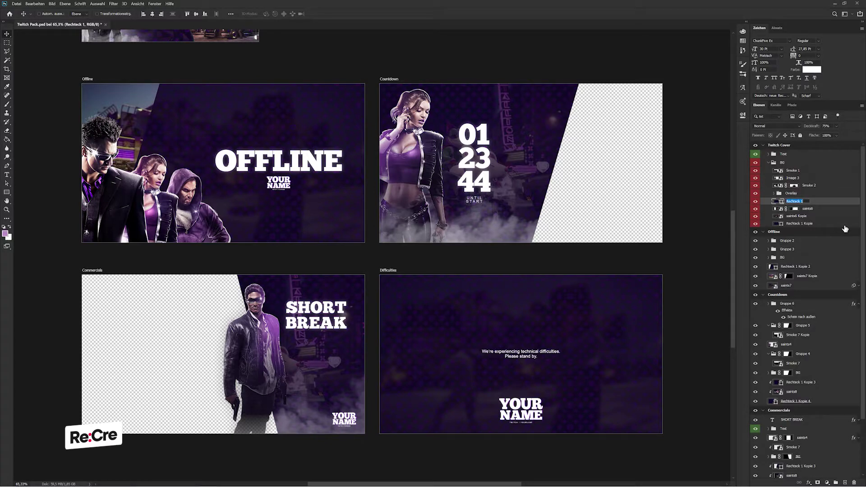
- Rename the remaining layers Overlay 2, Image 6, Image and BG, then collapse the group
type("Overlay 2")
key("Tab")
type("e")
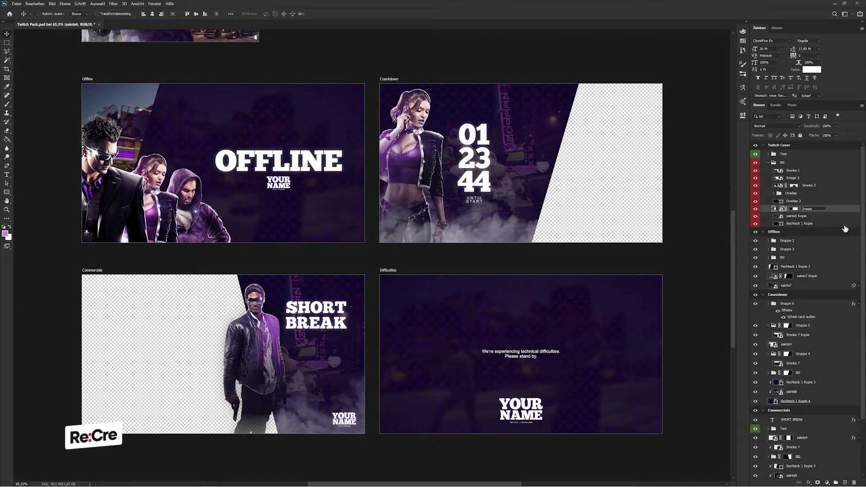
type(" 6")
key("Tab")
type("Ima")
key("Tab")
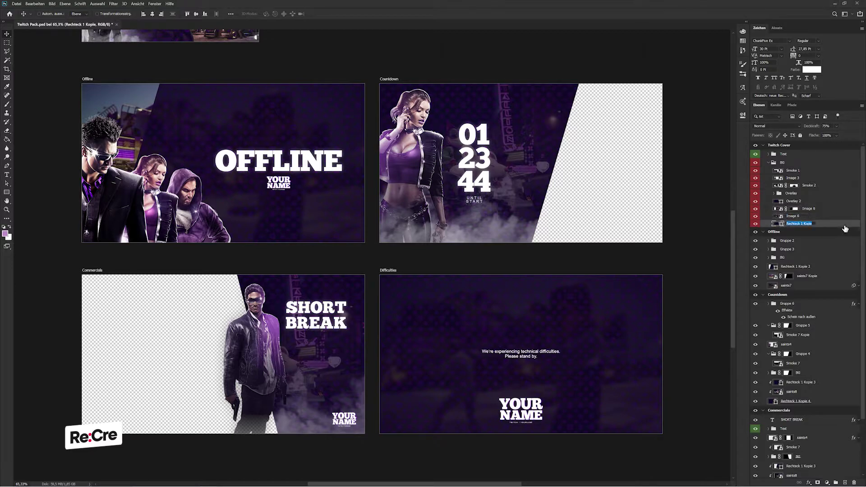
type("BG")
key("Return")
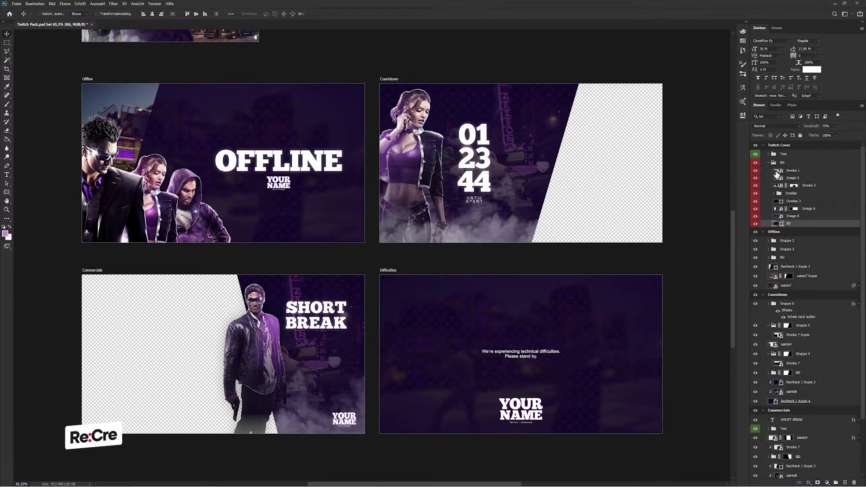
left_click(771, 163)
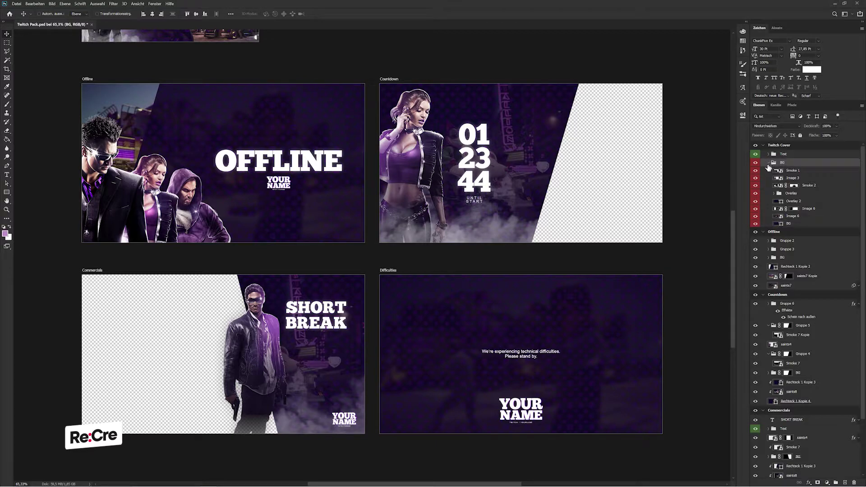
left_click(768, 163)
- Rename the Offline characters group to 'Chars' and the text group to 'Text'
left_click(759, 181)
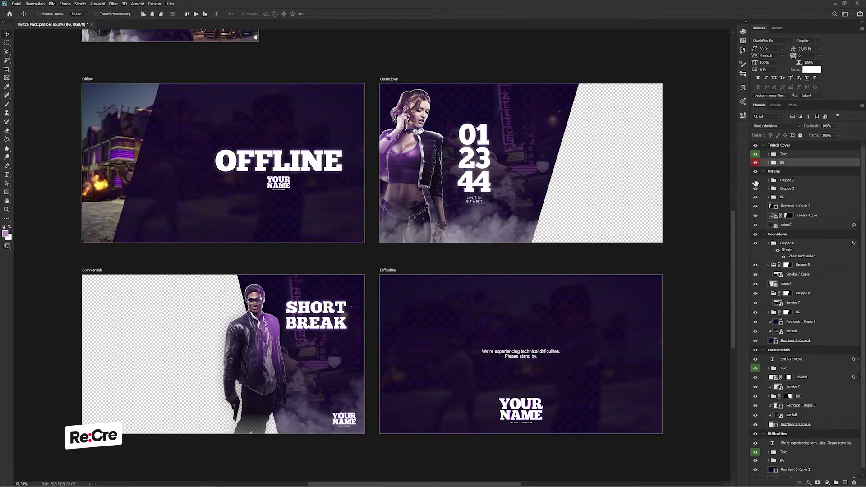
left_click(784, 180)
double_click(785, 180)
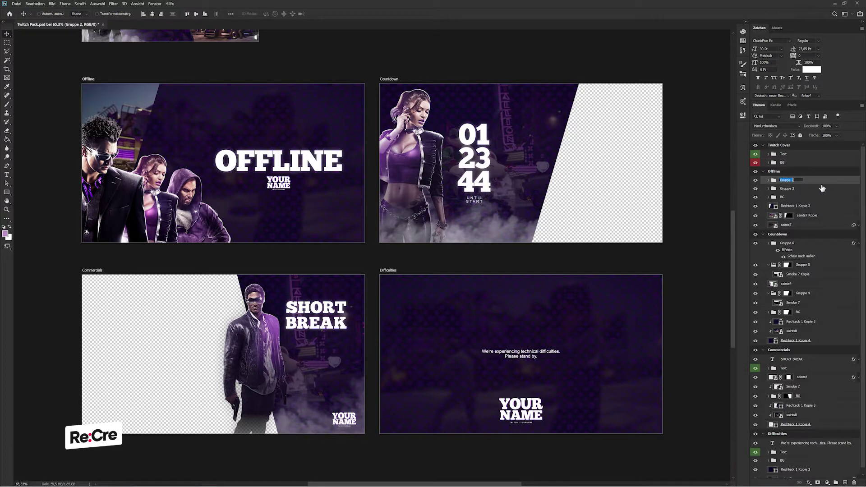
type("Chars")
key("Return")
left_click(756, 190)
double_click(787, 189)
type("Te")
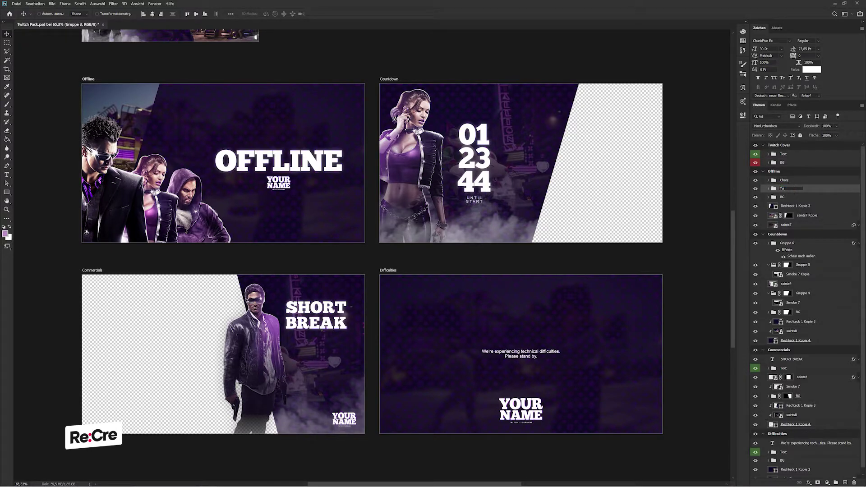
type("xt")
key("Return")
- Move Text above Chars and group the remaining background layers as 'BG'
left_click(793, 180)
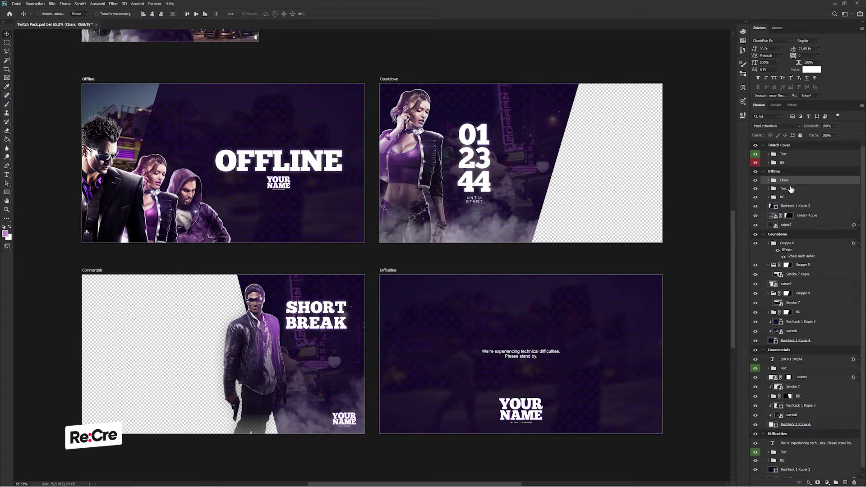
left_click_drag(790, 189, 791, 177)
left_click(790, 226, "shift")
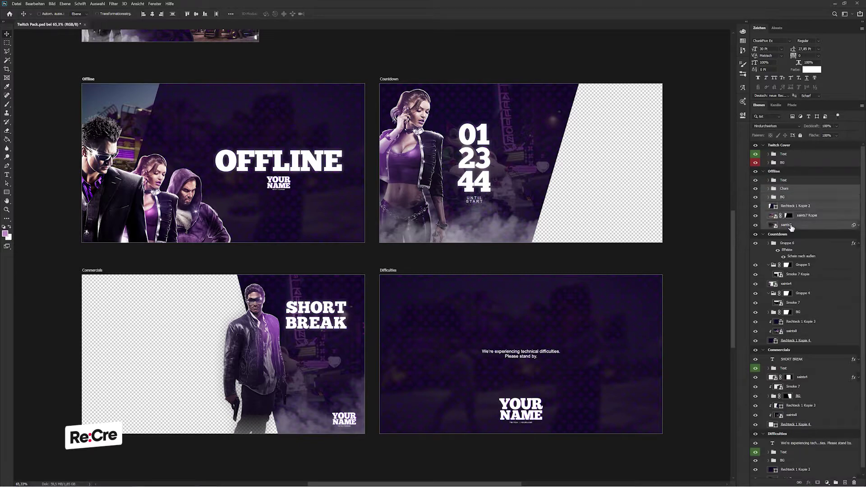
key("ctrl+g")
type("G")
key("Return")
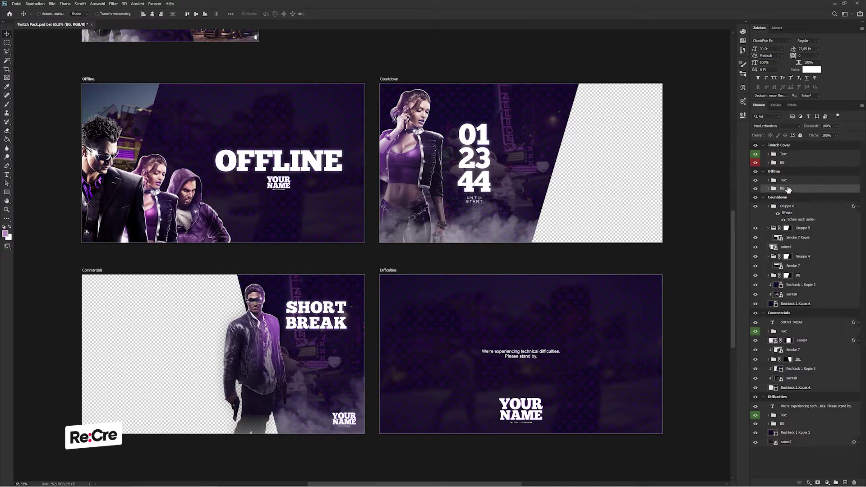
- Rename the Text group's nested folder and name the OFFLINE text layer 'Offline'
left_click(769, 182)
double_click(788, 197)
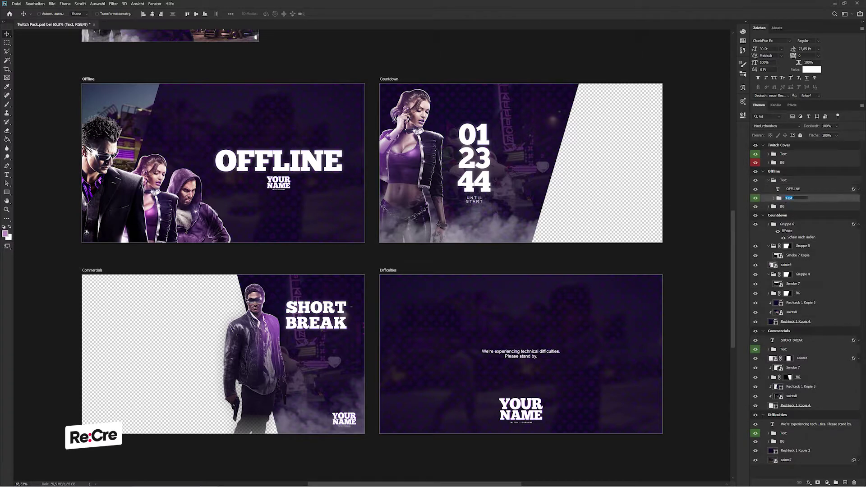
key("ctrl+a")
type("Y")
type("me")
double_click(792, 189)
type("Offline")
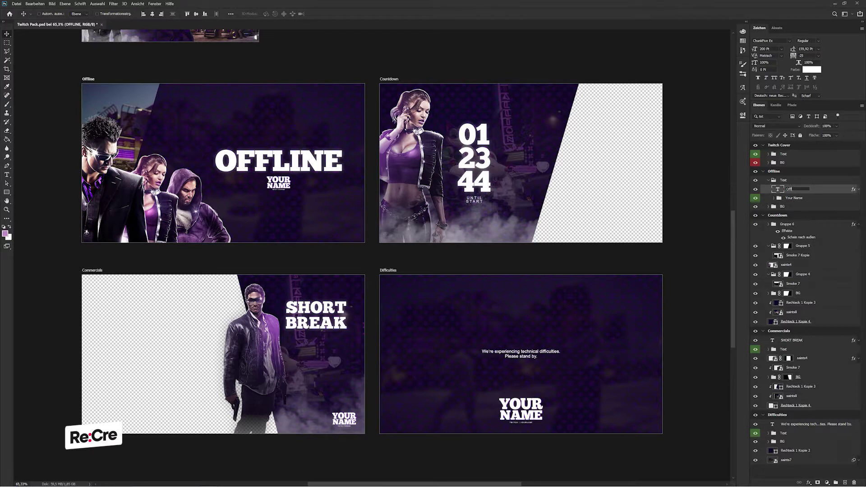
key("Return")
- Label the Text group green and the BG group red
left_click(794, 181)
right_click(795, 181)
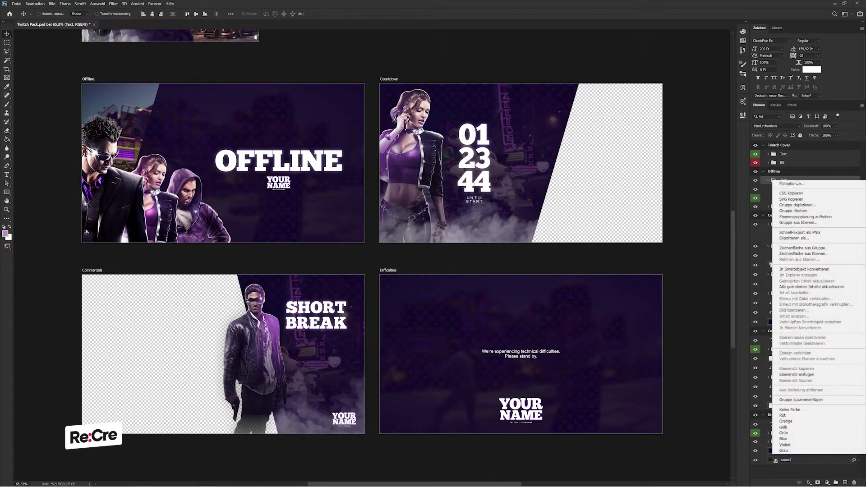
left_click(794, 432)
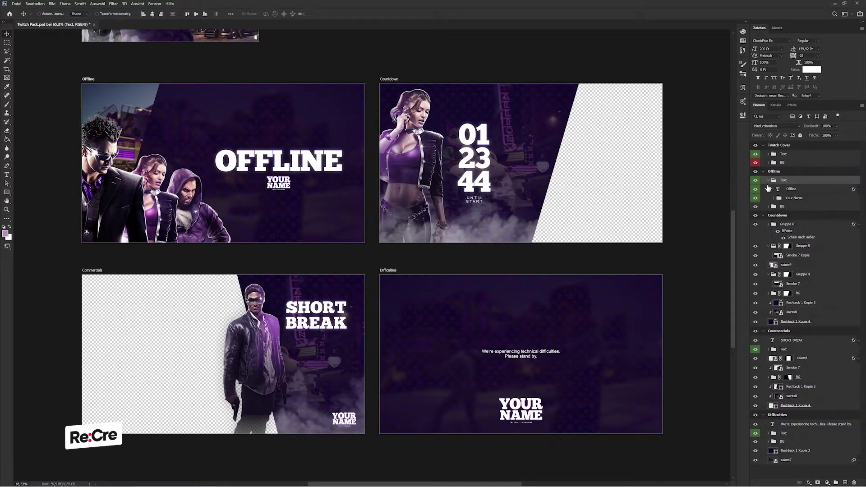
left_click(768, 180)
right_click(772, 189)
left_click(791, 430)
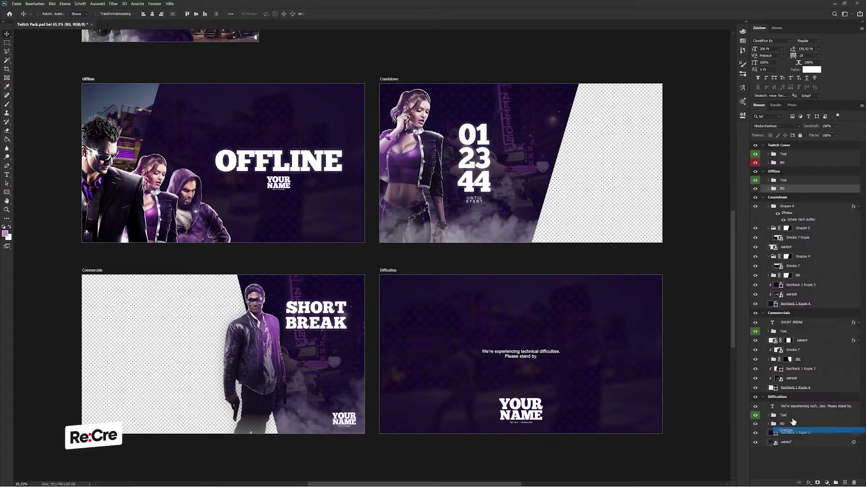
right_click(773, 189)
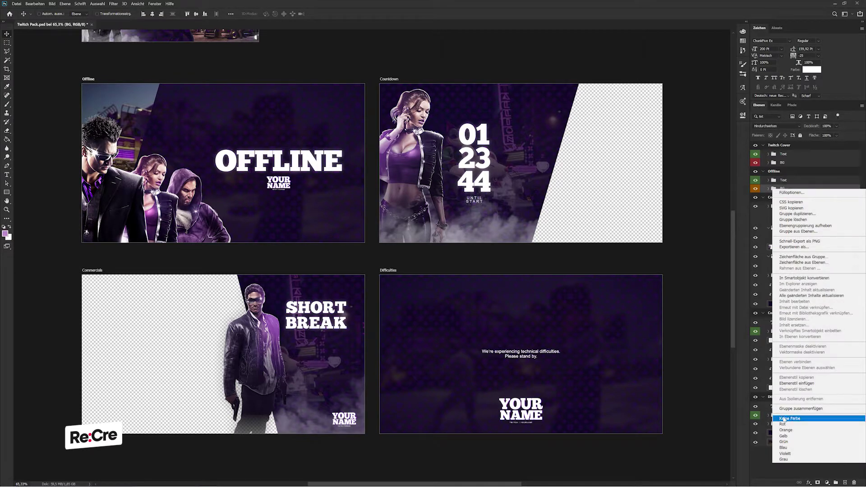
left_click(784, 424)
- Rename the saints image layers inside Chars to Image 3 and Image 2
left_click(768, 188)
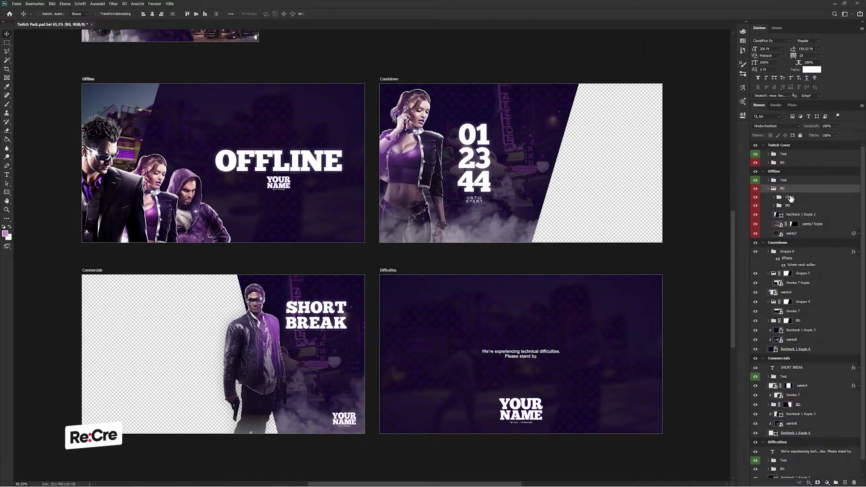
left_click(773, 197)
left_click(817, 207)
double_click(812, 206)
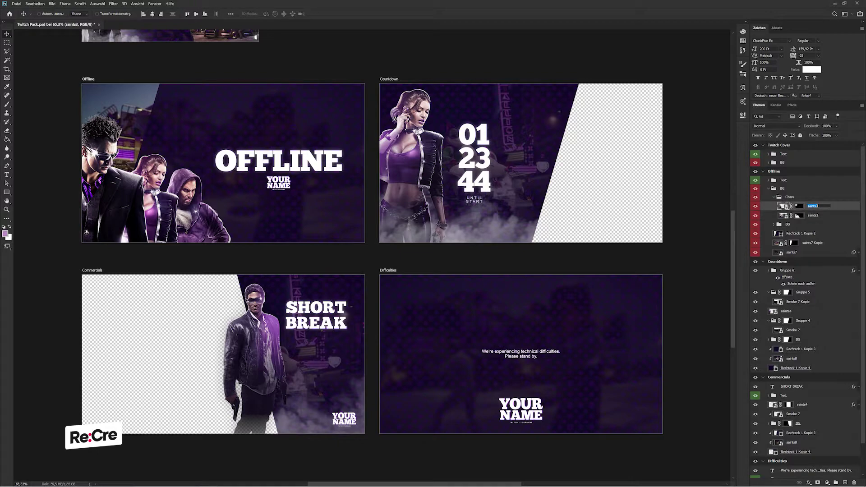
type("Image 3")
key("Tab")
type("Image 2")
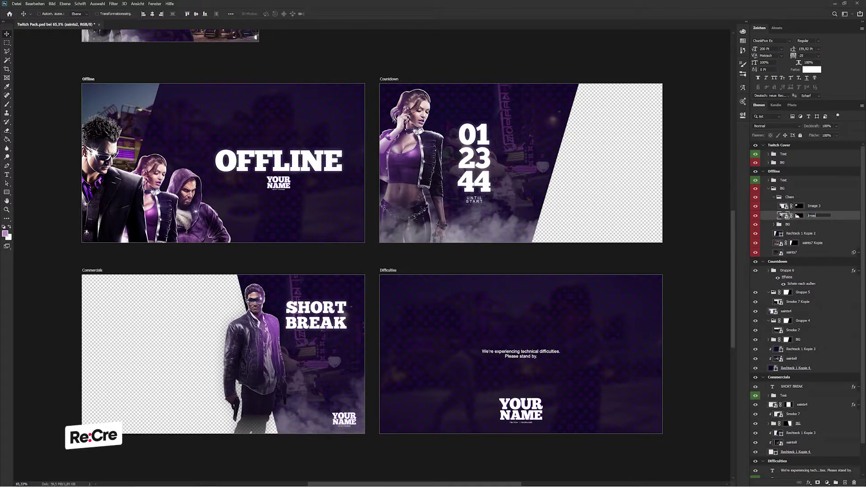
key("Return")
- Rename the BG layers to Overlay 1, Overlay 2 and Image 7, then collapse BG
left_click(774, 197)
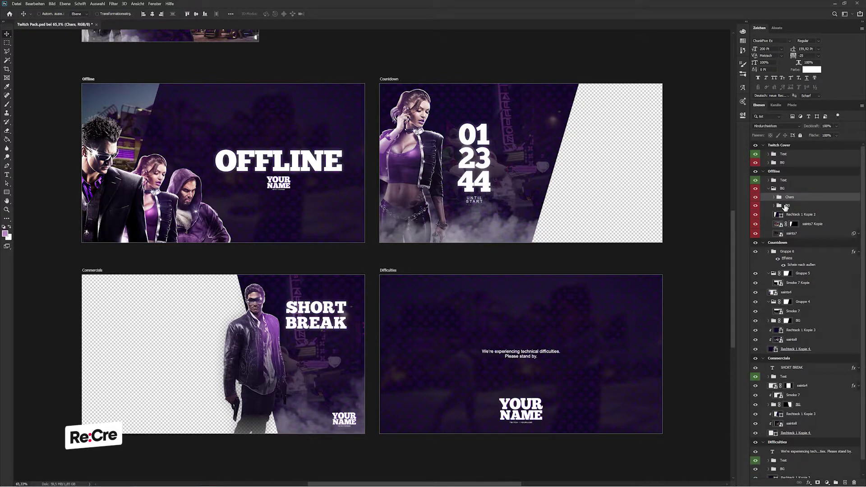
double_click(787, 205)
type("Of")
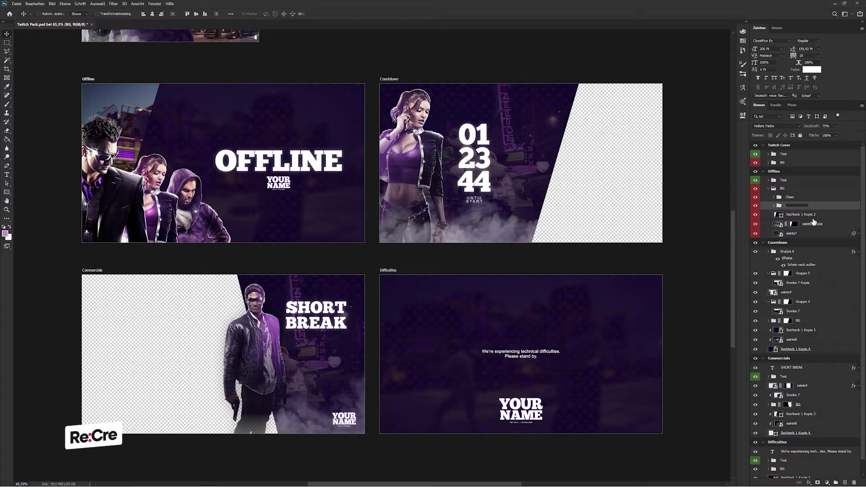
key("Tab")
type("Ov")
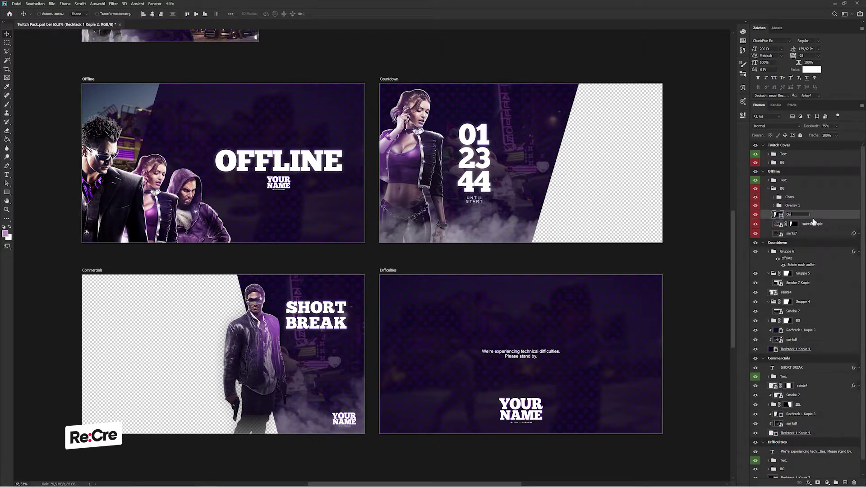
key("Tab")
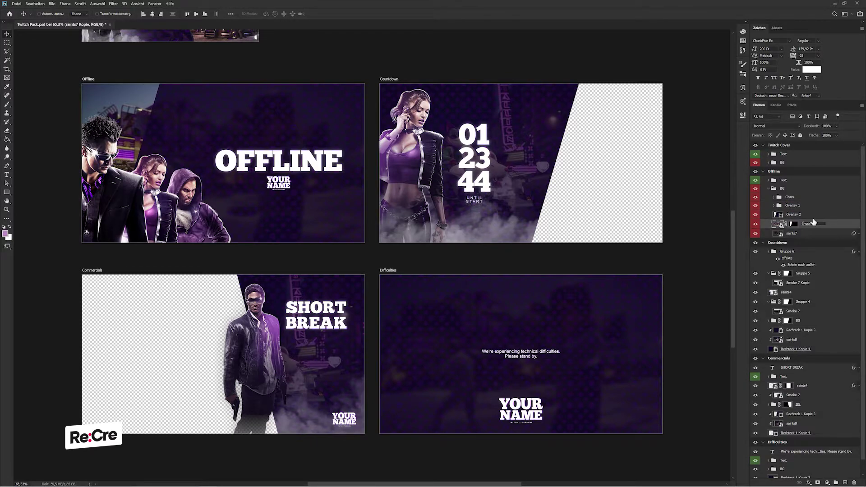
key("Tab")
type("Image ")
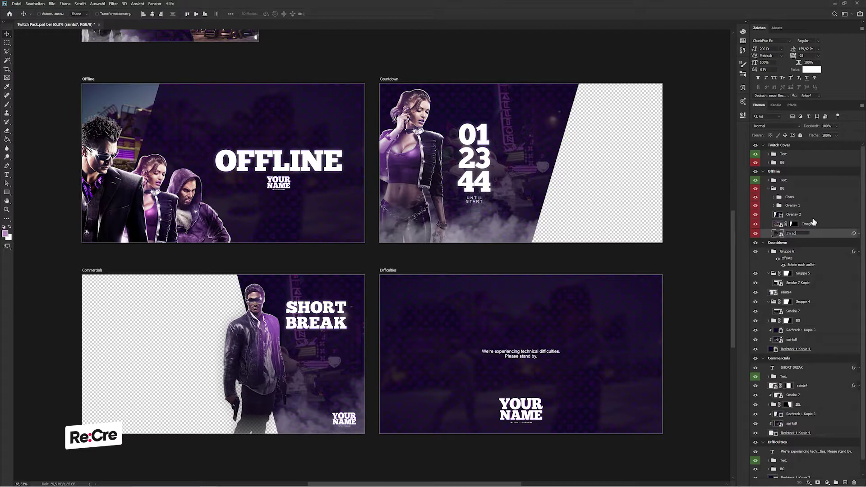
type("7")
key("Return")
left_click(769, 187)
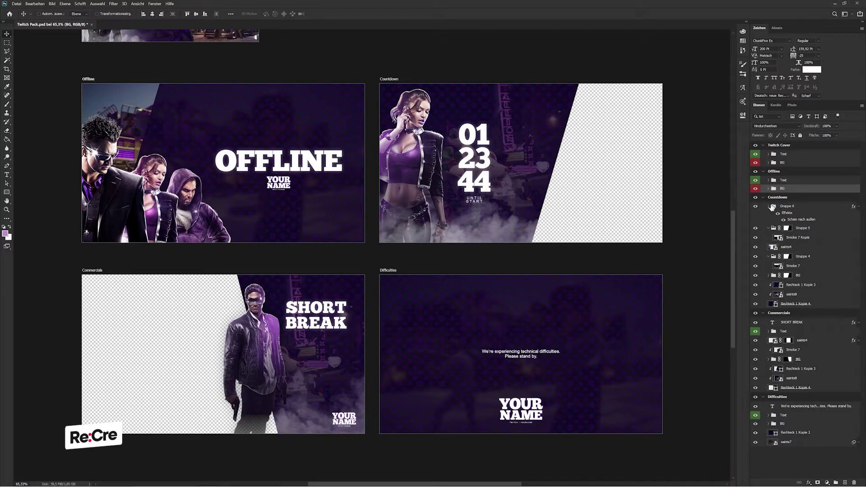
- Rename the Countdown numbers group to 'Text'
left_click(756, 207)
left_click(788, 206)
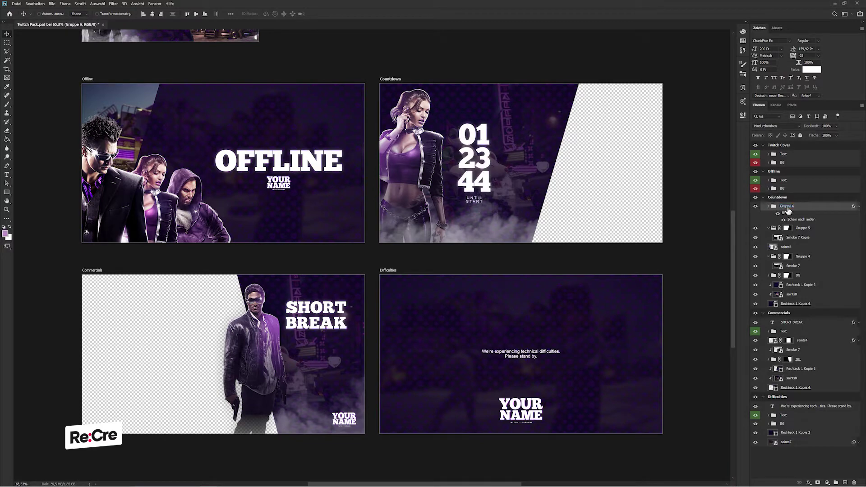
double_click(787, 206)
type("Text")
key("Return")
left_click(858, 206)
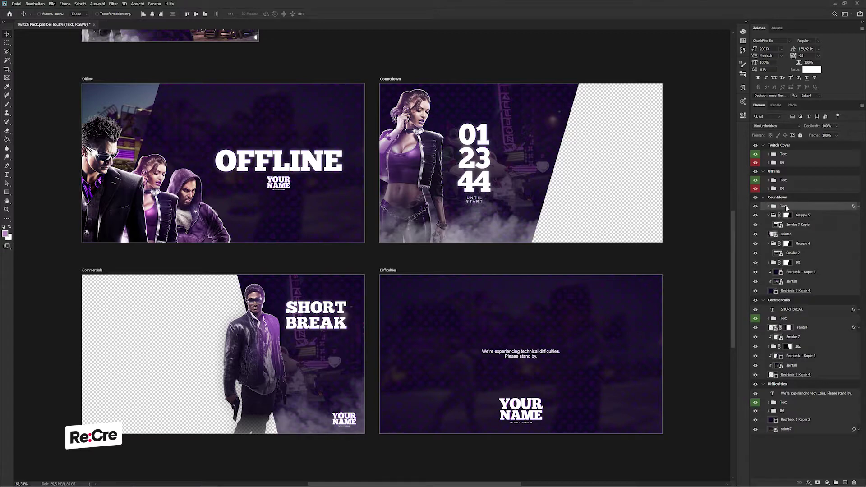
right_click(772, 204)
left_click(768, 207)
- Rename the Text group's layers to 'Countdown' and '(until Start)'
double_click(794, 215)
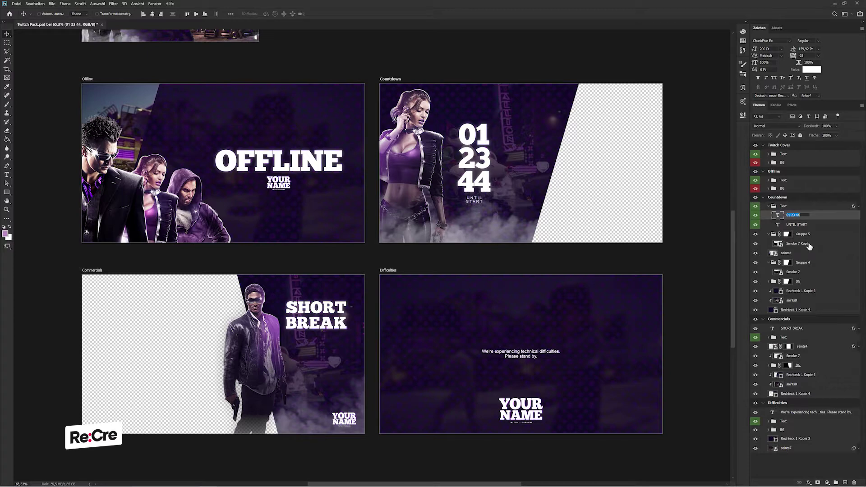
type("Co")
type("ount")
key("Tab")
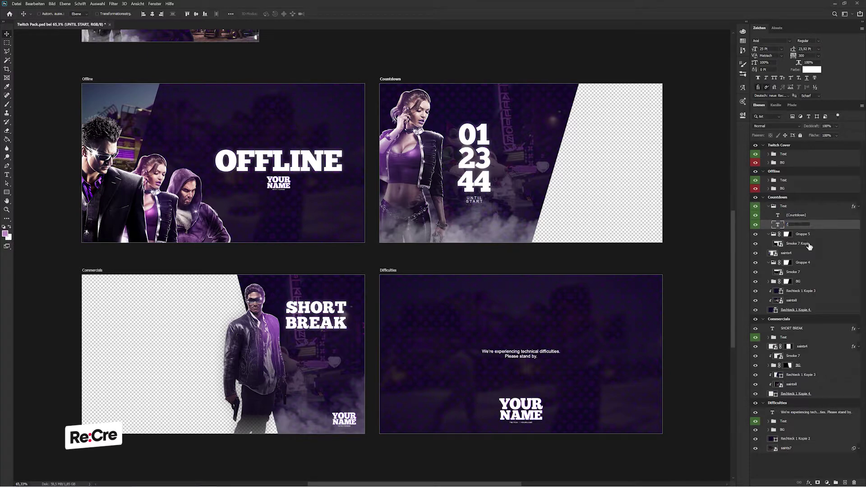
type("Until Start)")
key("Return")
left_click(792, 207)
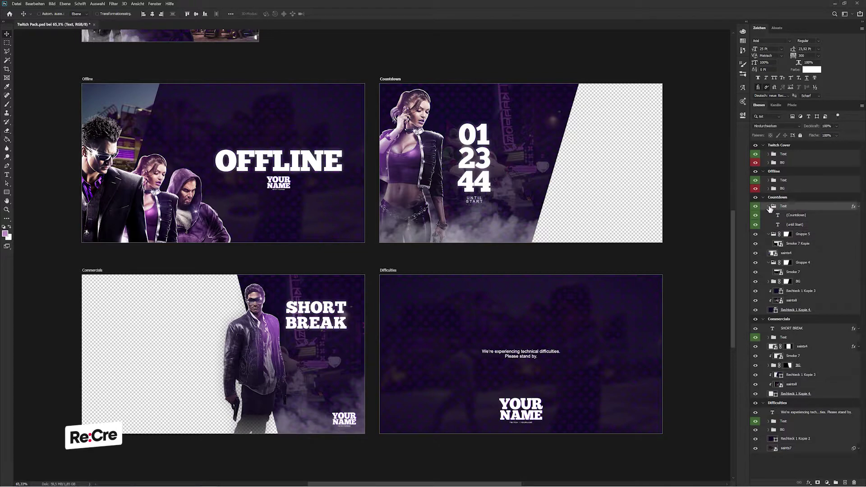
left_click(769, 206)
- Group the Countdown background layers into a red-labelled 'BG' group
left_click(802, 216)
left_click(796, 291, "shift")
key("ctrl+g")
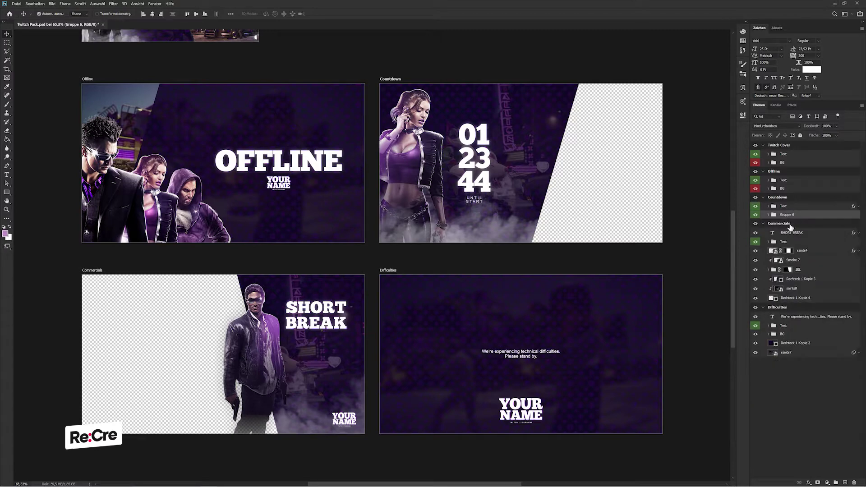
double_click(794, 215)
type("BG")
key("Return")
right_click(790, 216)
left_click(721, 448)
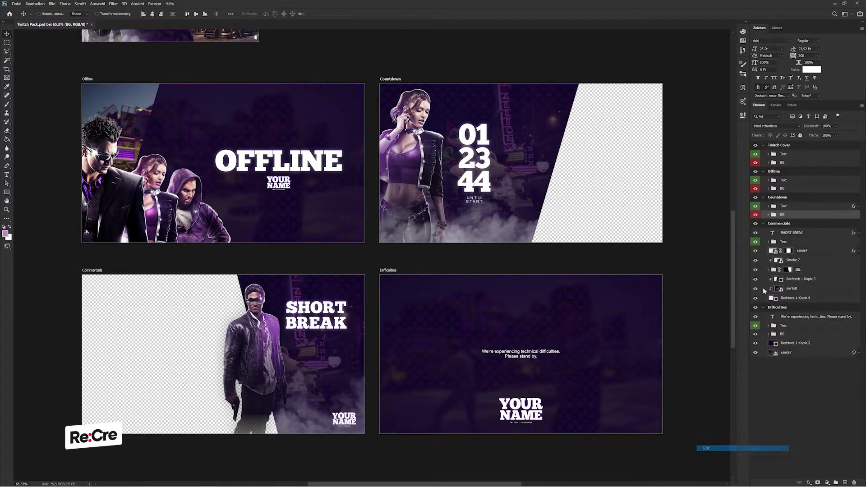
- Rename the first BG layers to Smoke 1, Image 4 and Smoke 2
left_click(768, 215)
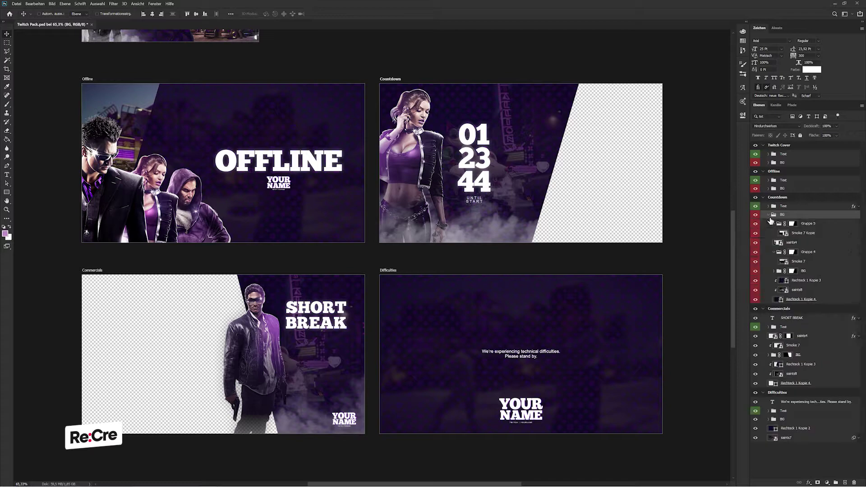
double_click(807, 224)
type("Smoke 1")
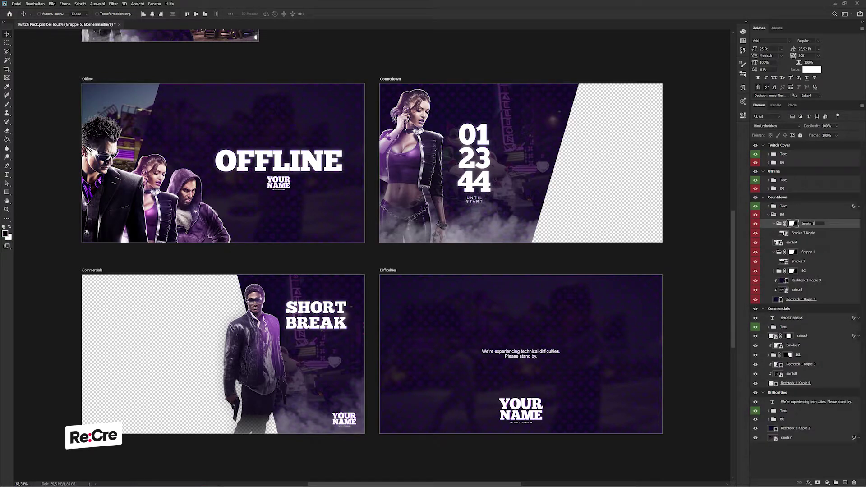
key("Tab")
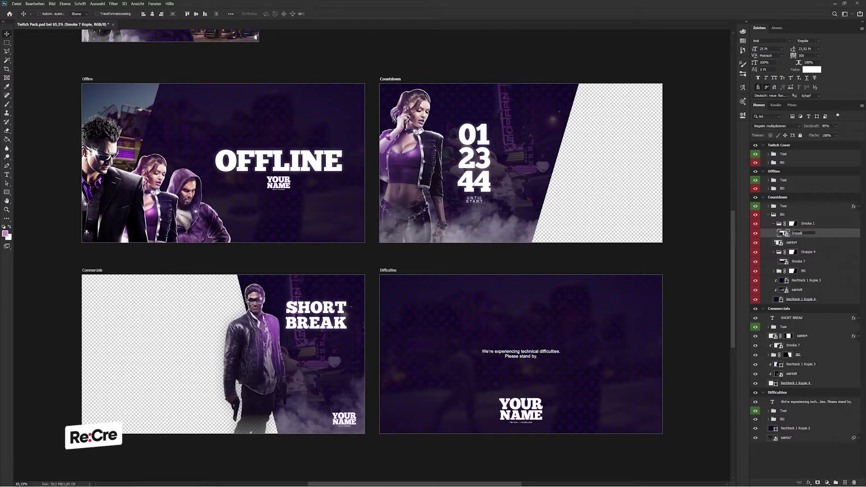
key("Tab")
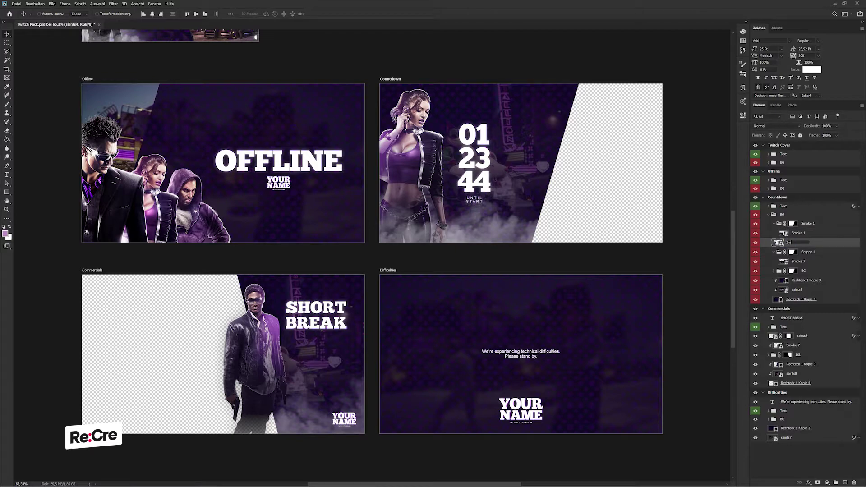
type("4")
key("Tab")
type("e 2")
key("Tab")
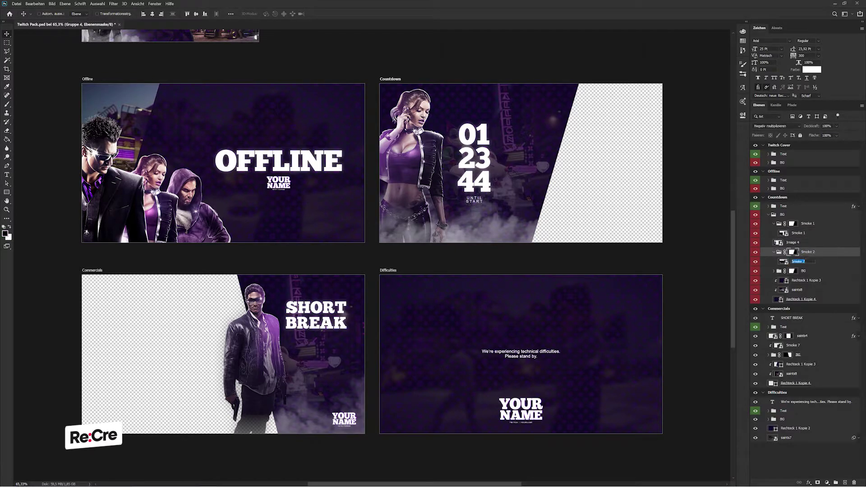
type("Sm")
key("Tab")
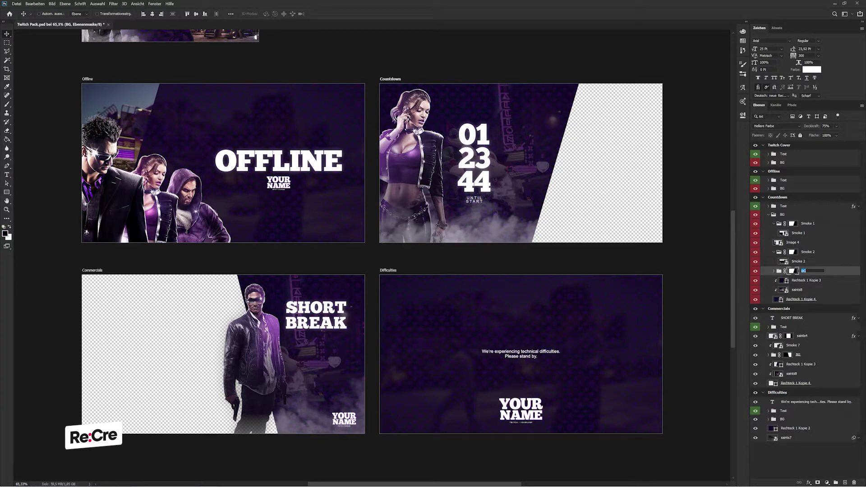
type("Overlay")
- Rename the remaining BG layers to Overlay, Overlay 2, Image 8 and BG
key("Tab")
key("Tab")
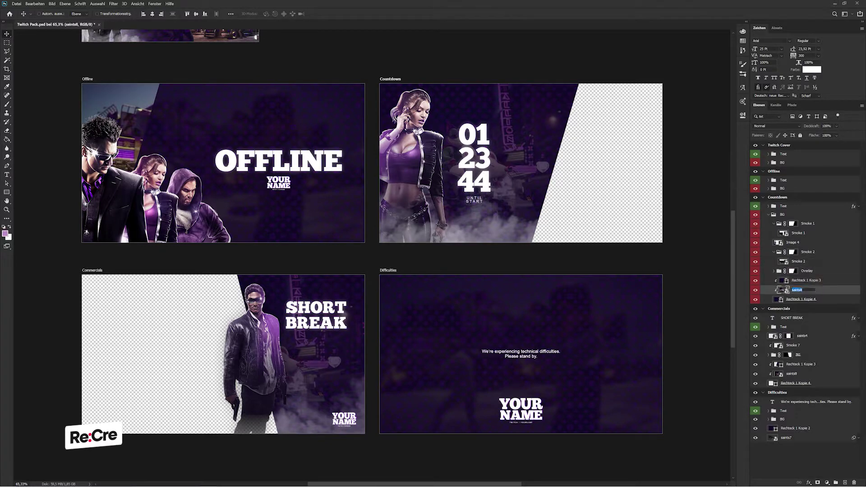
key("shift+Tab")
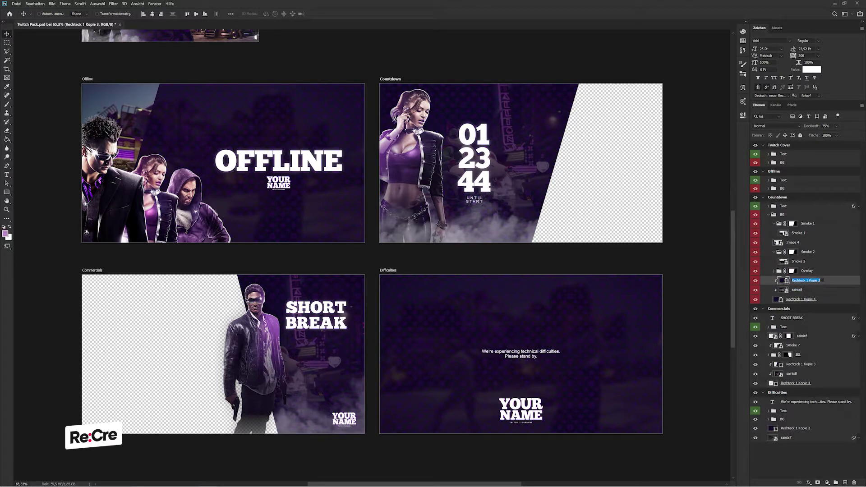
type("Overlay 2")
key("Tab")
type("Image")
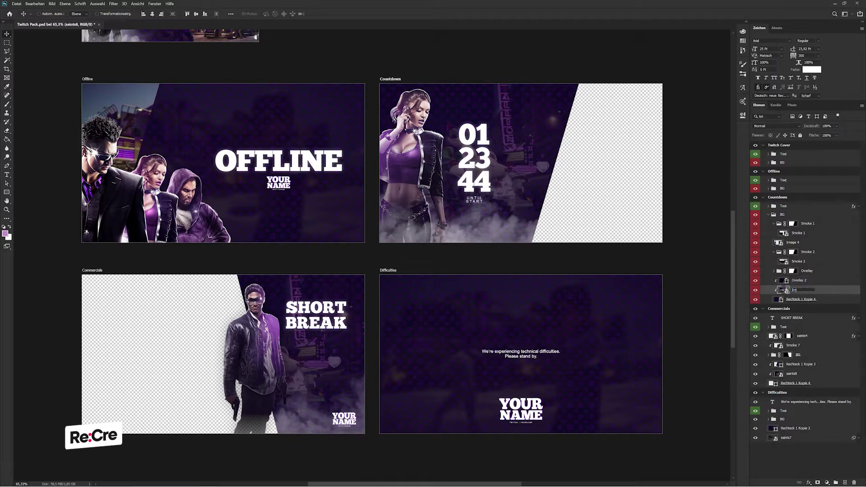
type(" 8")
key("Tab")
type("BG")
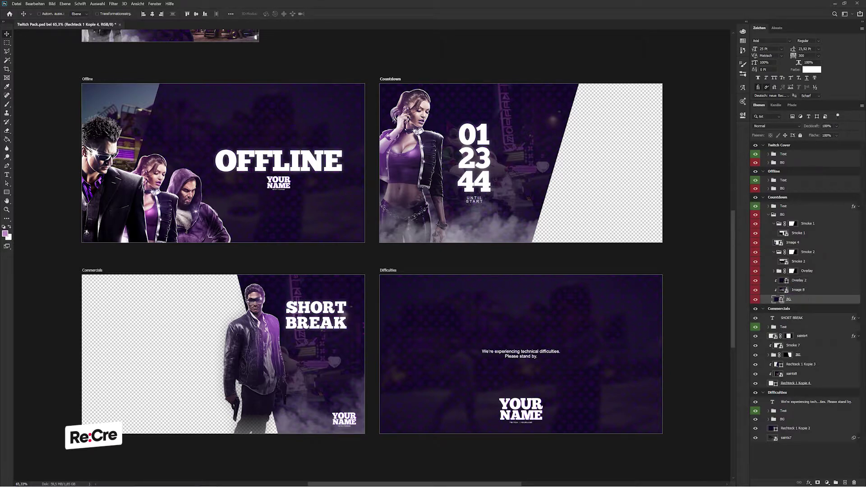
key("Return")
left_click(774, 252)
left_click(773, 223)
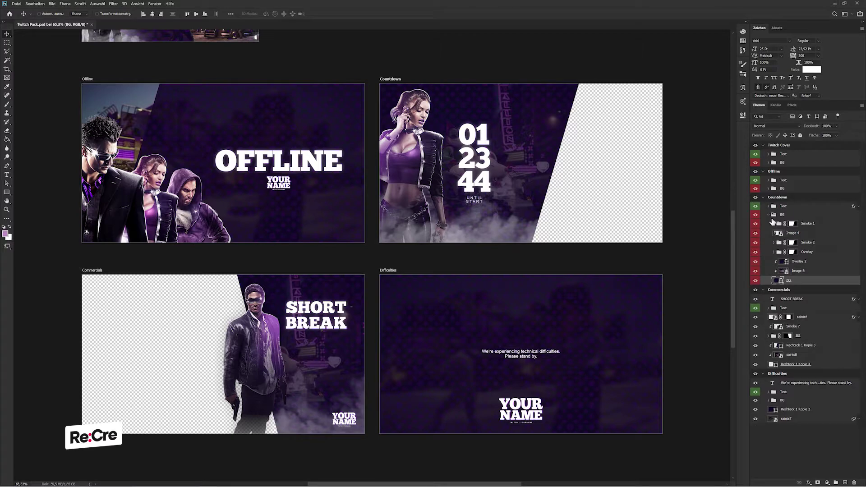
left_click(769, 215)
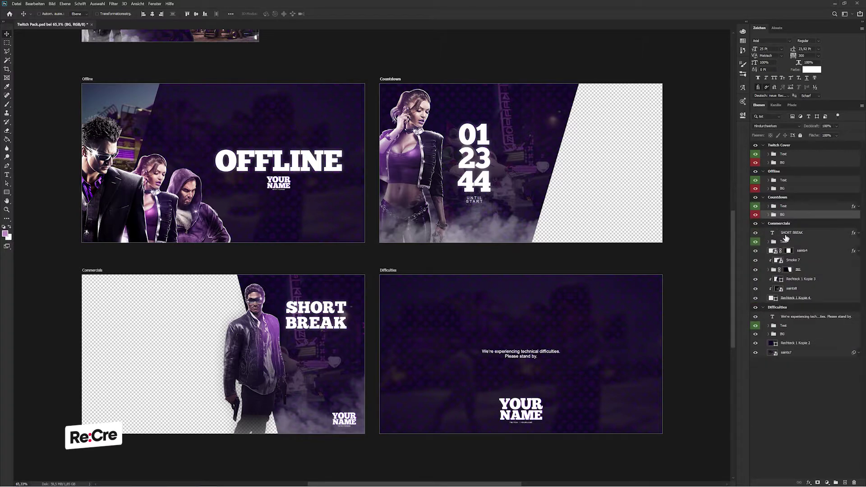
- Move SHORT BREAK into the Commercials Text group and label that group green
left_click_drag(786, 233, 783, 241)
double_click(783, 231)
type("Text")
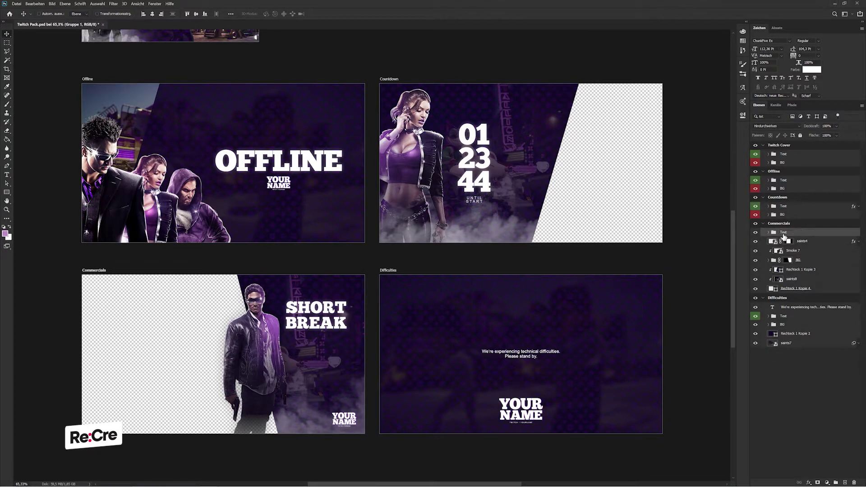
key("Return")
right_click(785, 232)
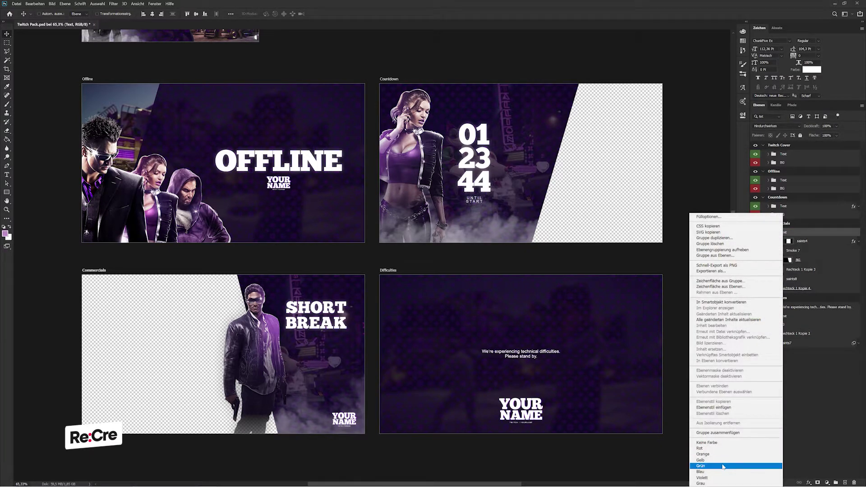
left_click(723, 466)
- Group the Commercials background layers into a red-labelled 'BG' group
left_click(801, 243)
left_click(798, 281, "shift")
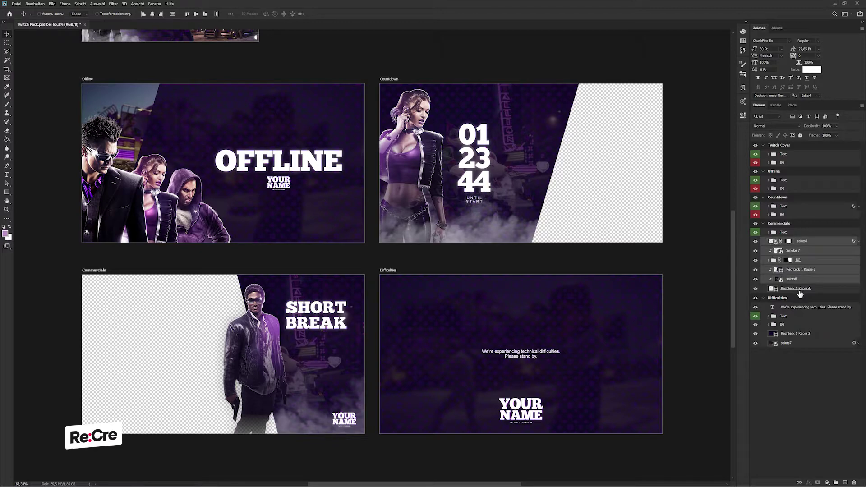
key("ctrl+g")
double_click(783, 240)
type("BG")
key("Return")
right_click(785, 241)
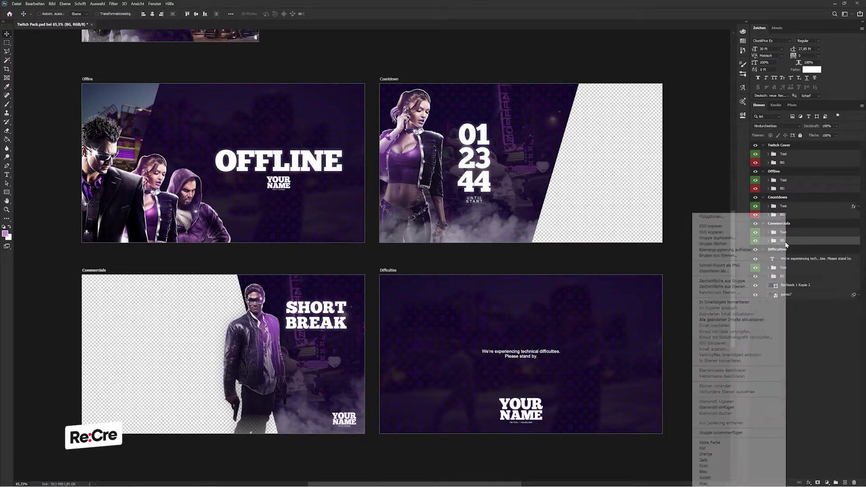
left_click(718, 448)
- Rename the nested text group to 'Your Name' and the SHORT BREAK layer to 'Short Break'
left_click(768, 232)
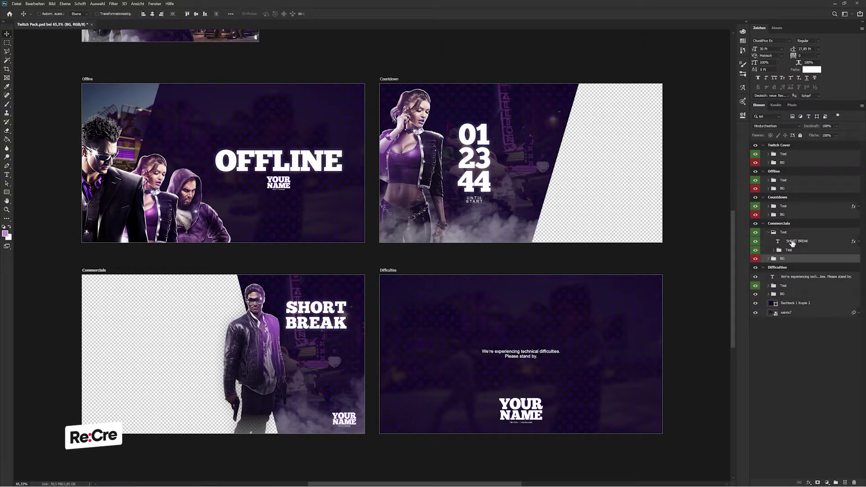
double_click(789, 250)
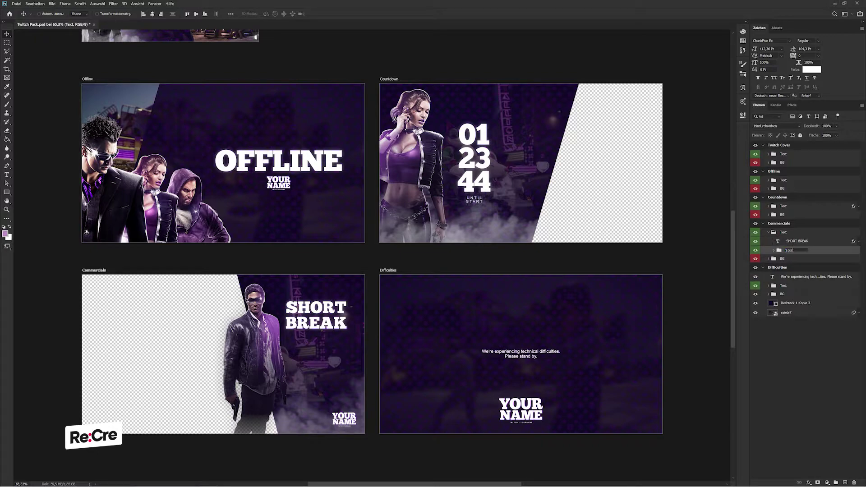
type("Your Name")
key("Return")
double_click(810, 242)
key("BackSpace")
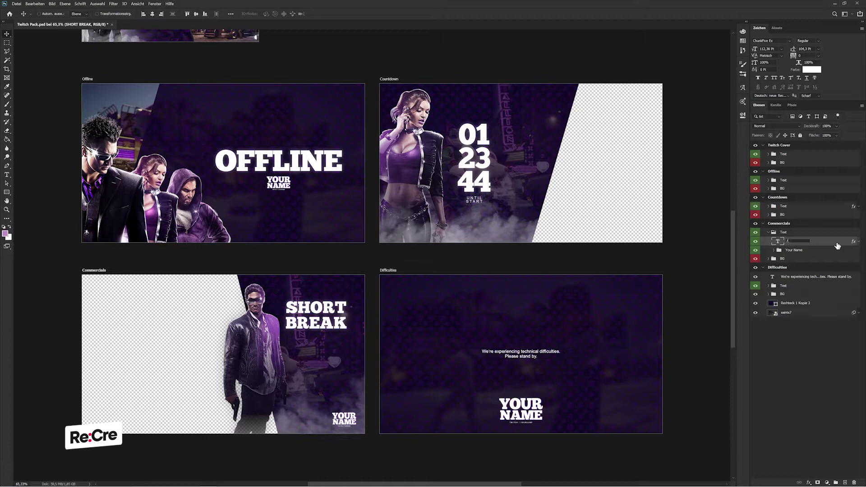
type("Short Break")
key("Return")
left_click(769, 232)
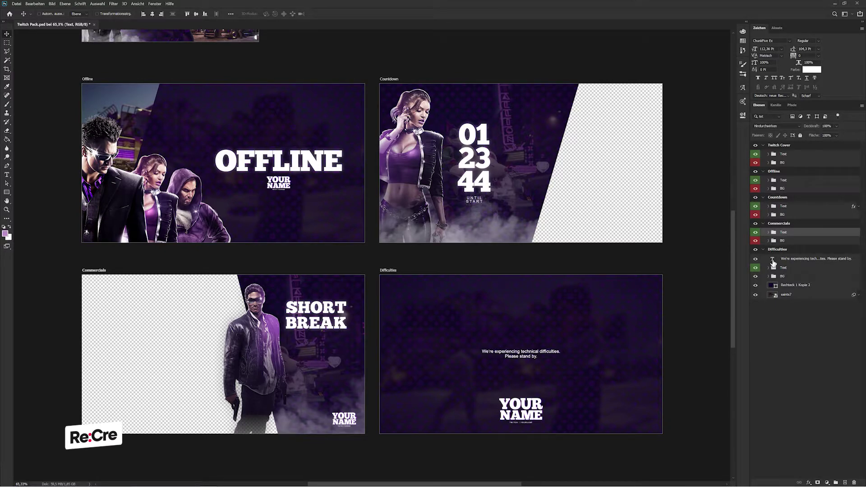
- Wrap the technical difficulties text layer in a group named 'Text'
left_click(778, 260)
key("ctrl+g")
type("Te")
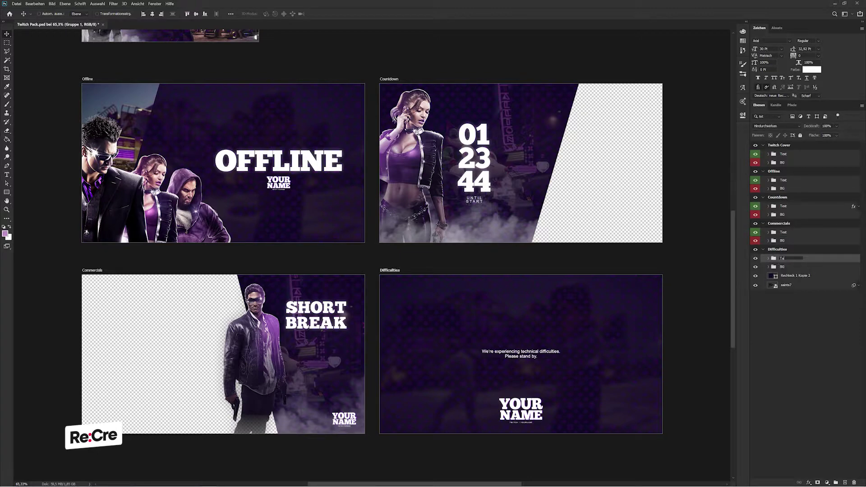
type("xt")
key("Return")
- Rename the BG layers to Image 4, Smoke 1, Overlay 1, Overlay 2, Image 8 and BG
left_click(768, 241)
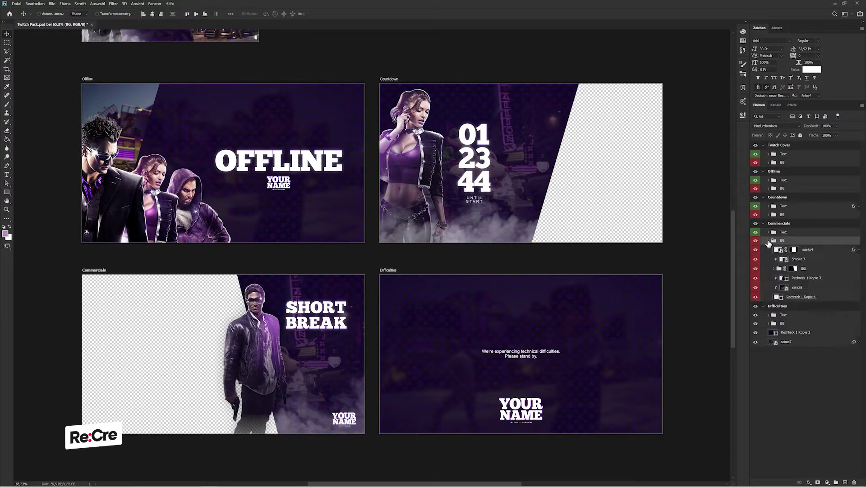
double_click(808, 249)
key("BackSpace")
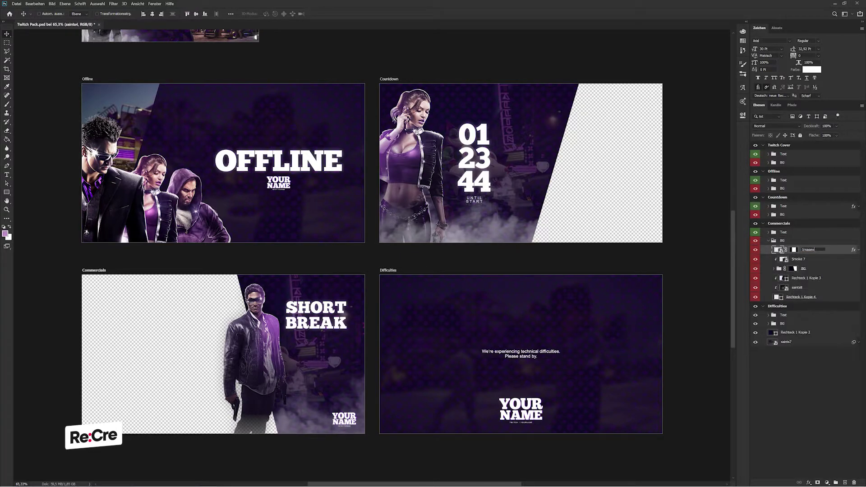
key("BackSpace")
key("Tab")
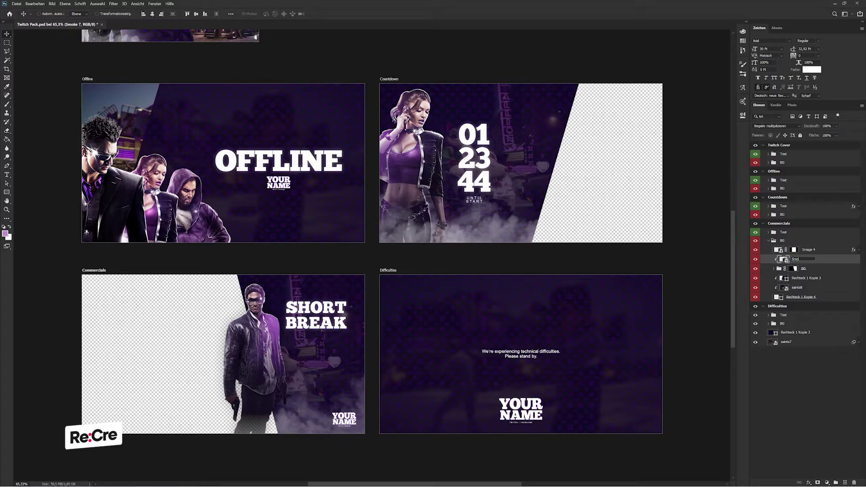
key("Tab")
type("Overlay 1")
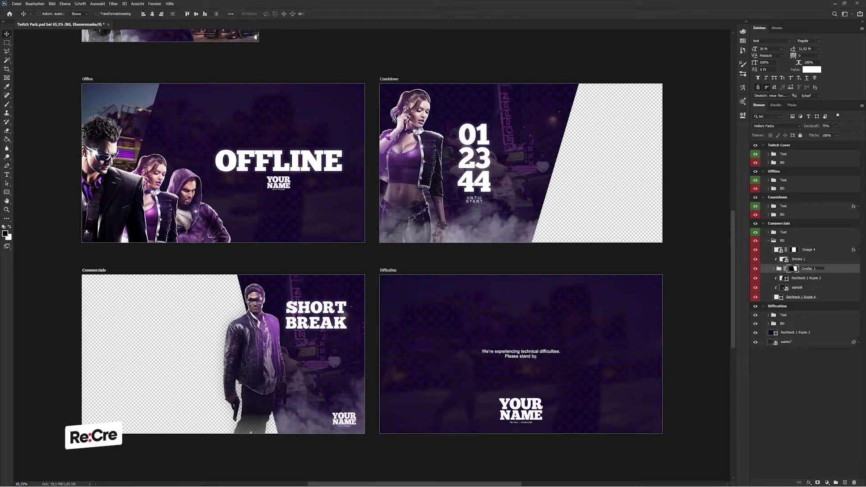
key("Tab")
type("Overl")
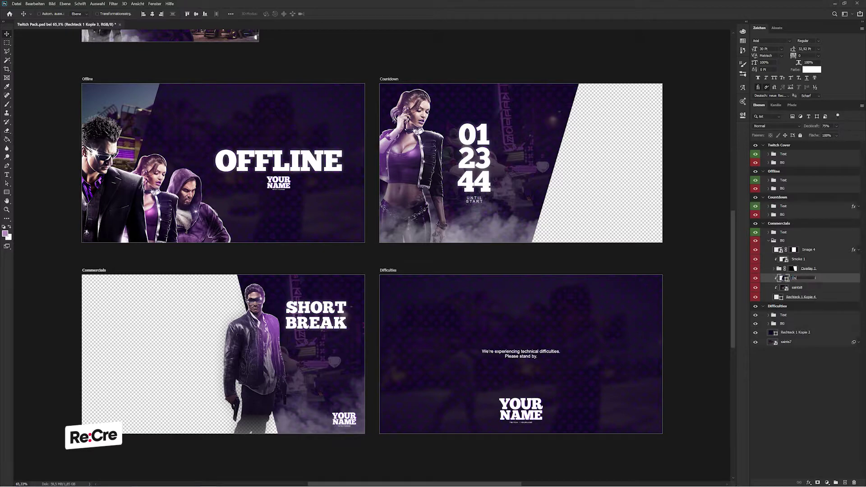
type("ay 2")
key("Tab")
type("Image")
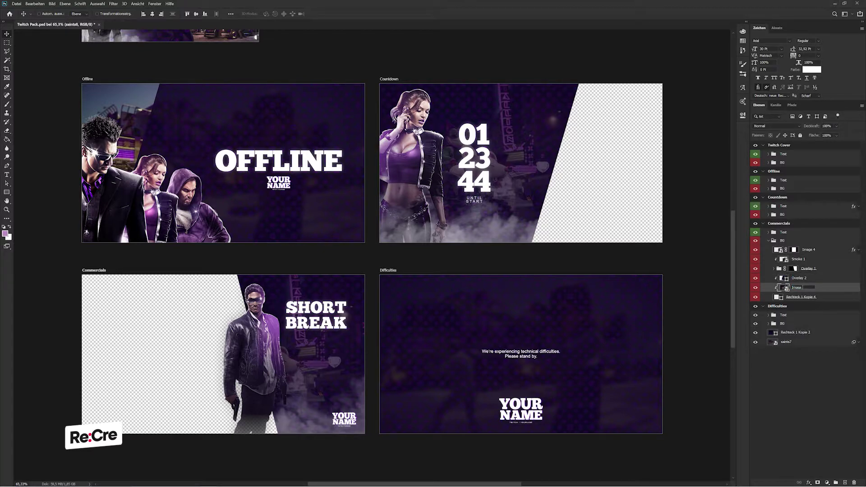
type(" 8")
key("Tab")
type("BG")
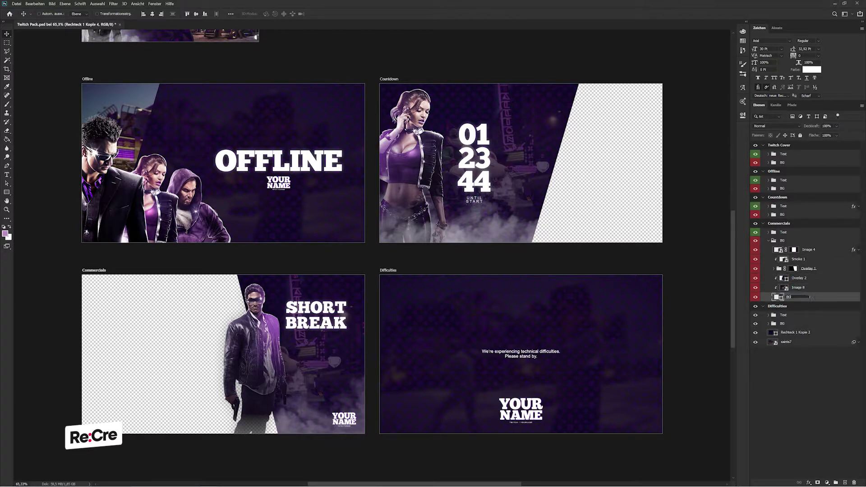
key("Return")
- Label the Difficulties Text group green and rename its layers 'Your Name' and 'Difficulties'
left_click(769, 240)
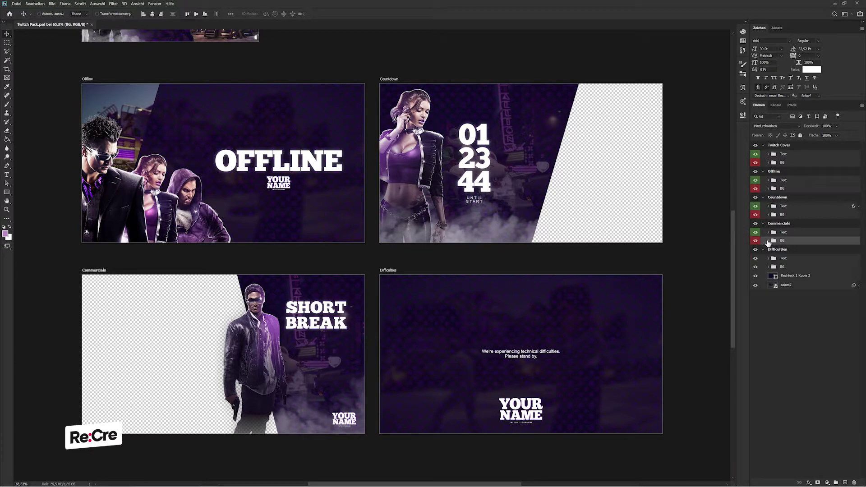
left_click(773, 259)
right_click(773, 261)
left_click(740, 466)
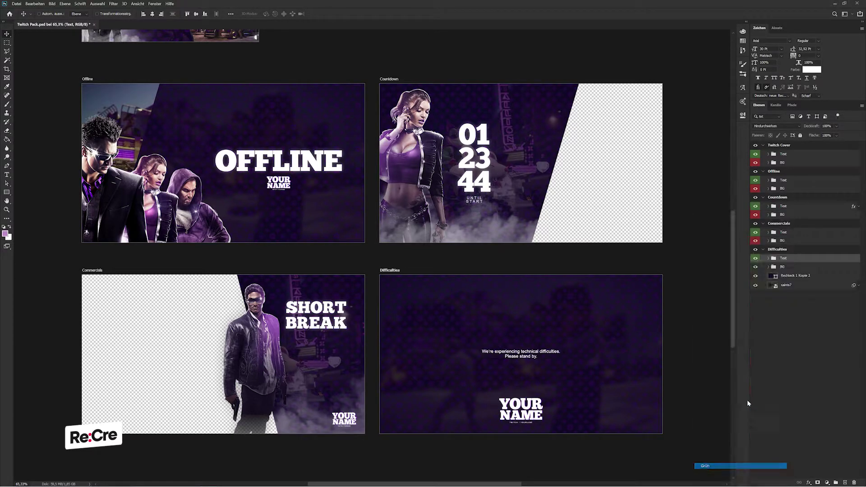
left_click(769, 258)
double_click(789, 276)
type("Your Nam")
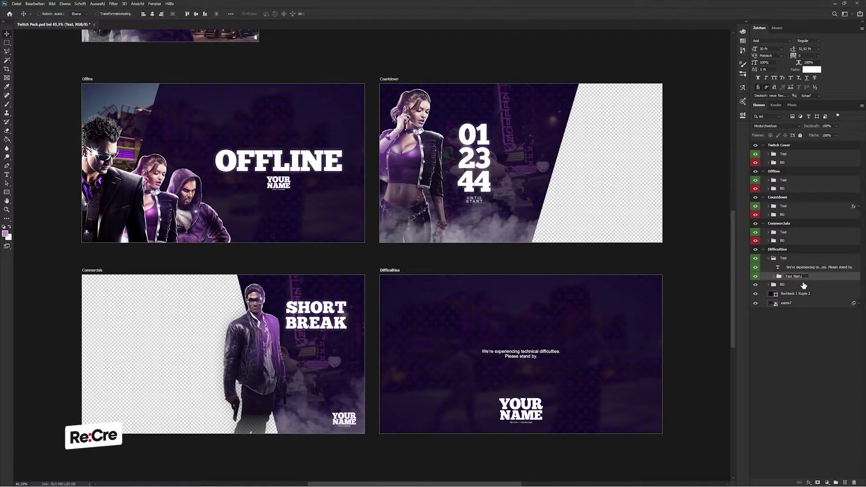
type("e")
key("Return")
double_click(806, 268)
type("Difficult")
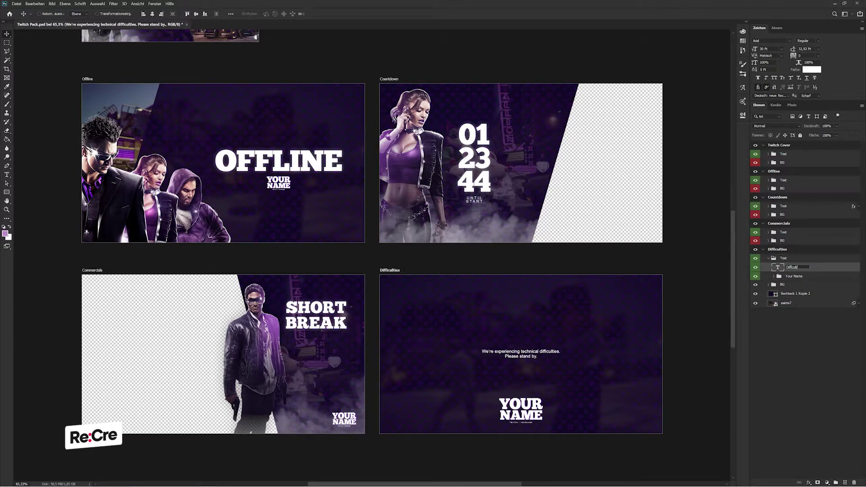
type("ies")
key("Return")
- Group the Difficulties background layers into a red-labelled 'BG' group
left_click(769, 258)
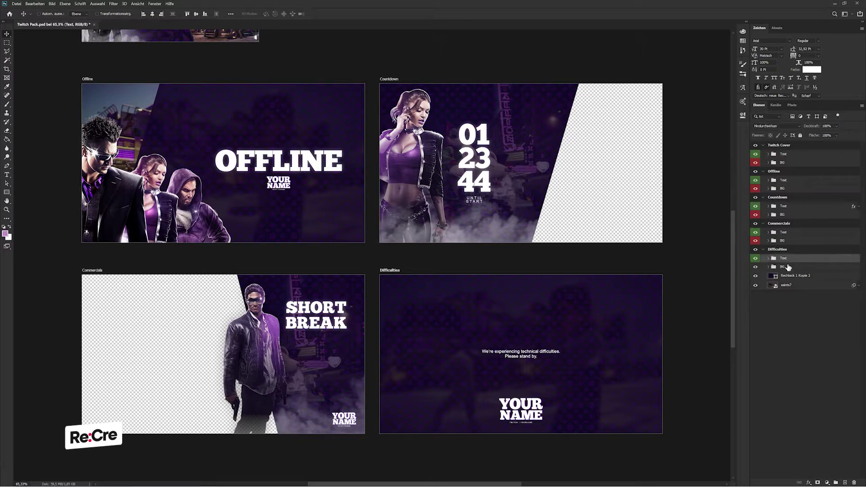
key("ctrl+g")
double_click(786, 267)
type("BG")
key("Return")
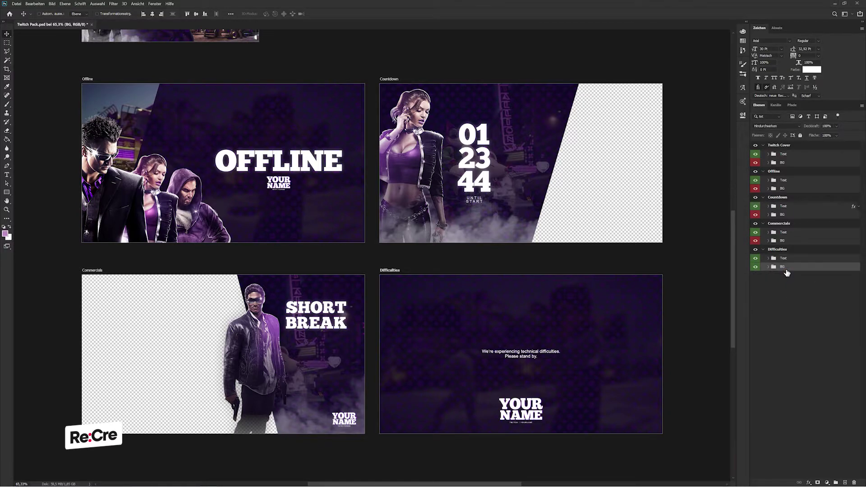
right_click(785, 269)
left_click(709, 444)
- Rename the BG layers to Overlay 1, Overlay 2 and Image 7
double_click(784, 273)
type("Overlay 1")
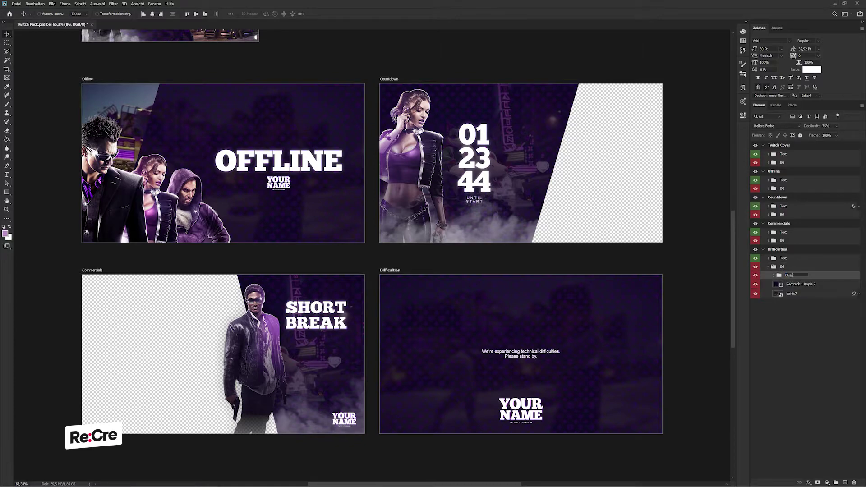
key("Tab")
type("Overl")
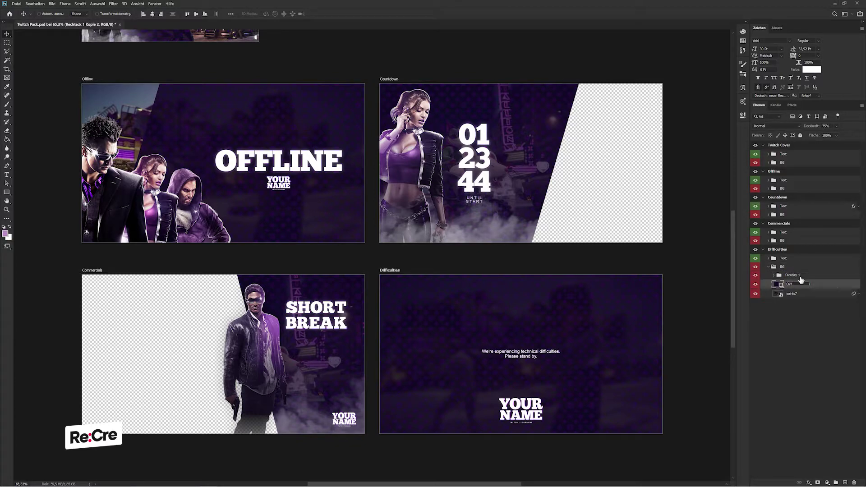
type("ay 2")
key("Tab")
type("Ima")
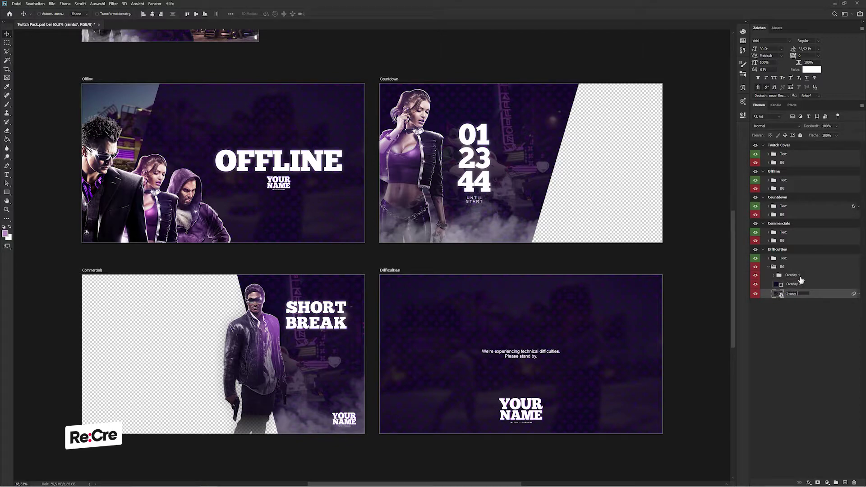
key("BackSpace")
key("Return")
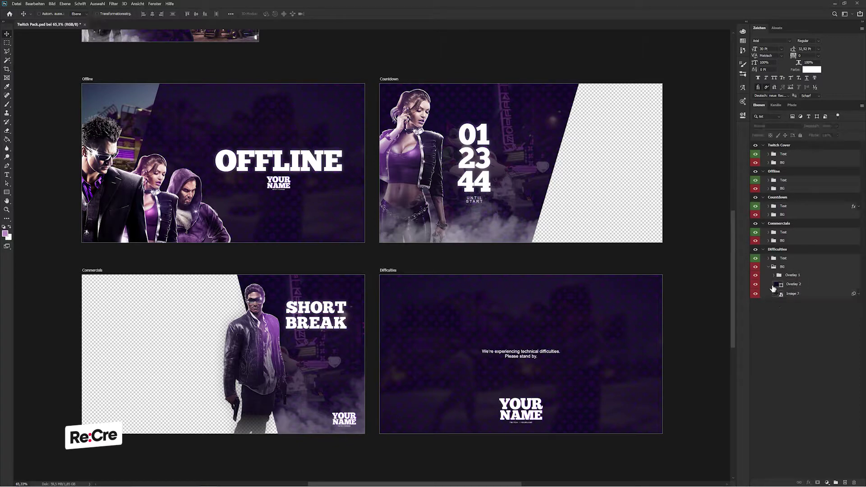
- Collapse all artboard groups and fit every artboard in view
left_click(763, 249)
left_click(771, 223)
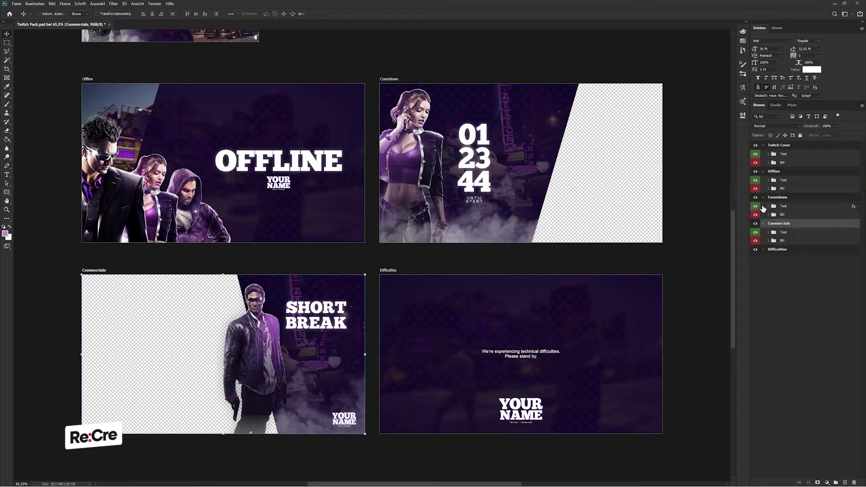
left_click(763, 224)
left_click(763, 197)
left_click(763, 171)
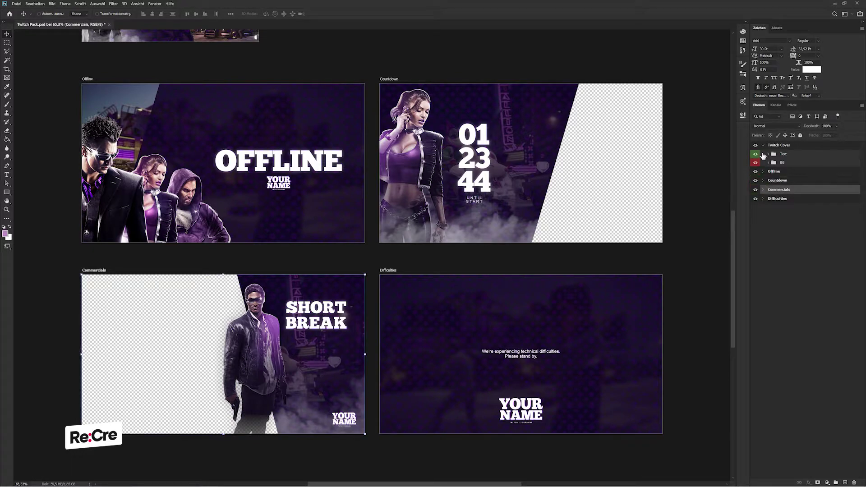
left_click(763, 144)
key("ctrl+0")
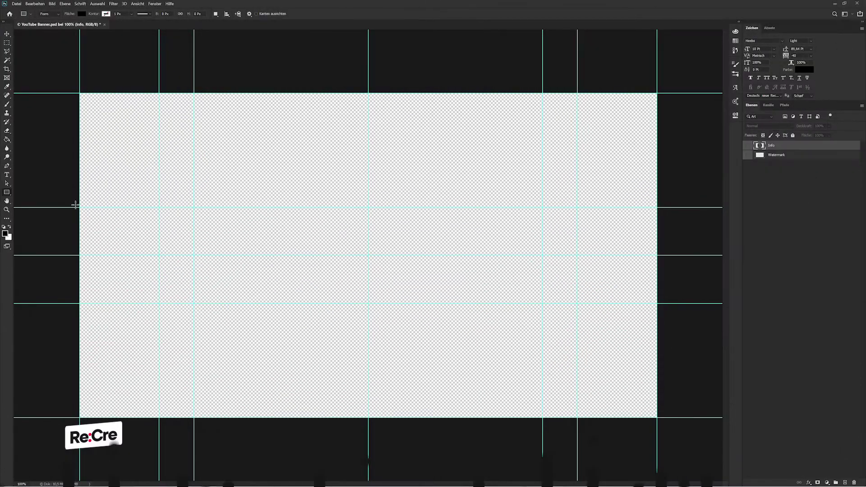
- Draw a rectangle fitted between the middle-band guides and fill it with peach #f2d4c2
mouse_move(76, 207)
left_mouse_down()
mouse_move(518, 293)
mouse_move(657, 293)
left_mouse_up()
key("v")
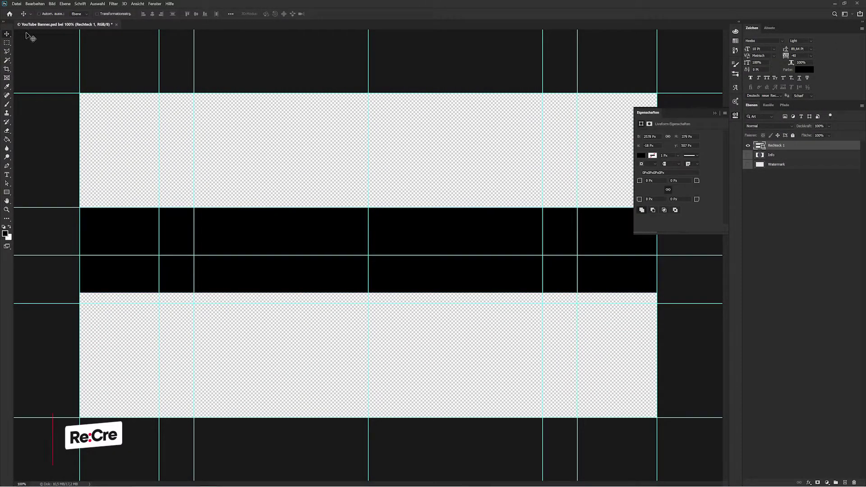
left_click(714, 112)
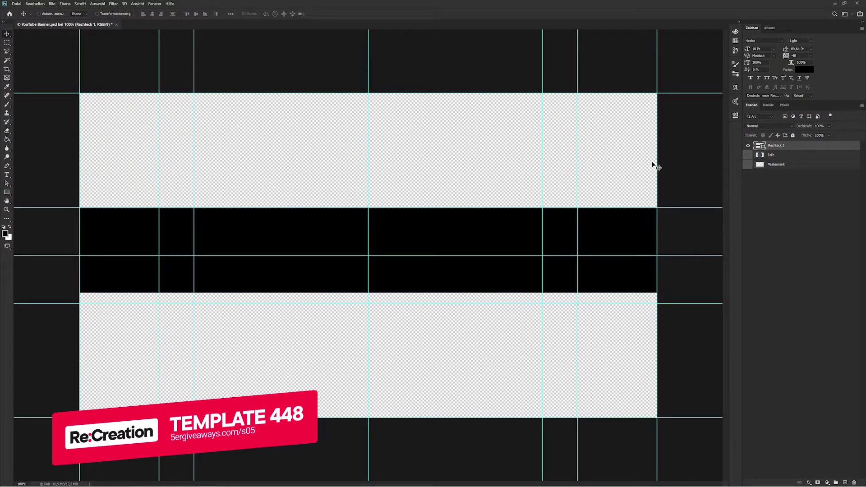
key("ctrl+t")
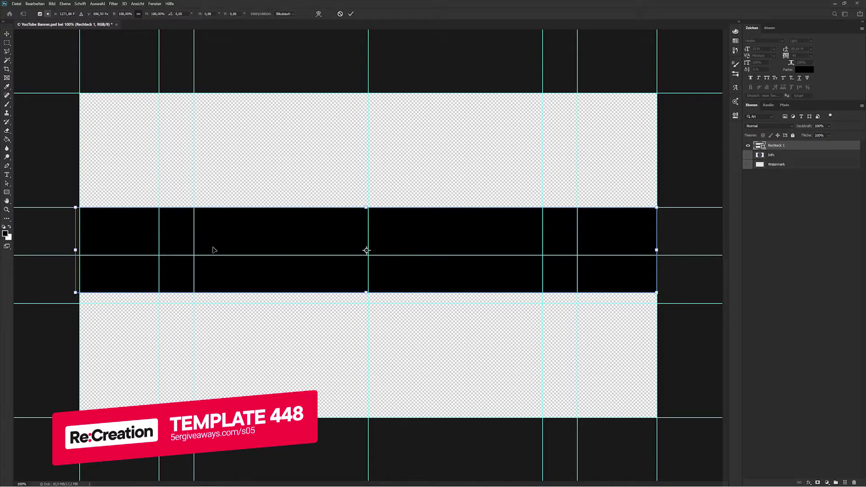
left_click_drag(73, 252, 80, 252)
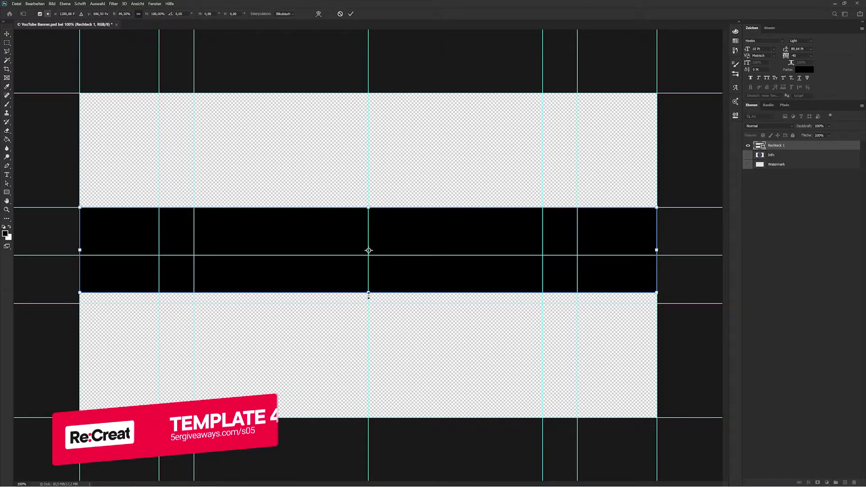
left_click_drag(365, 293, 369, 303)
key("Return")
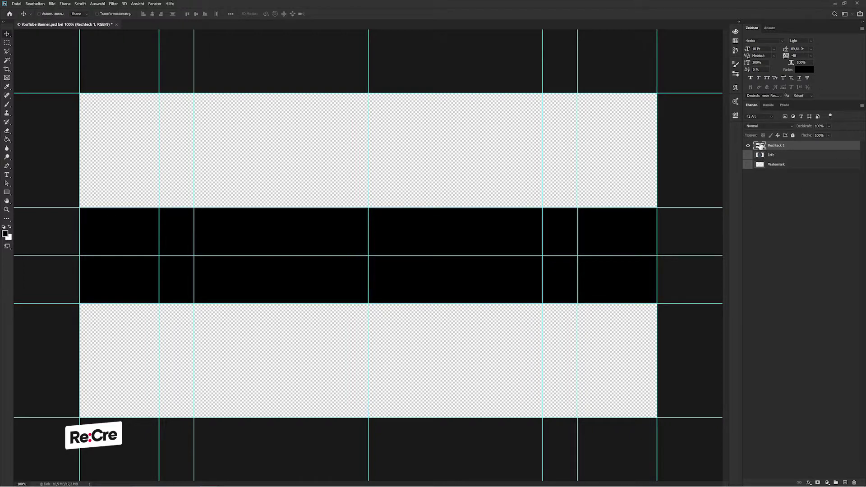
double_click(760, 145)
type("f2d4c2")
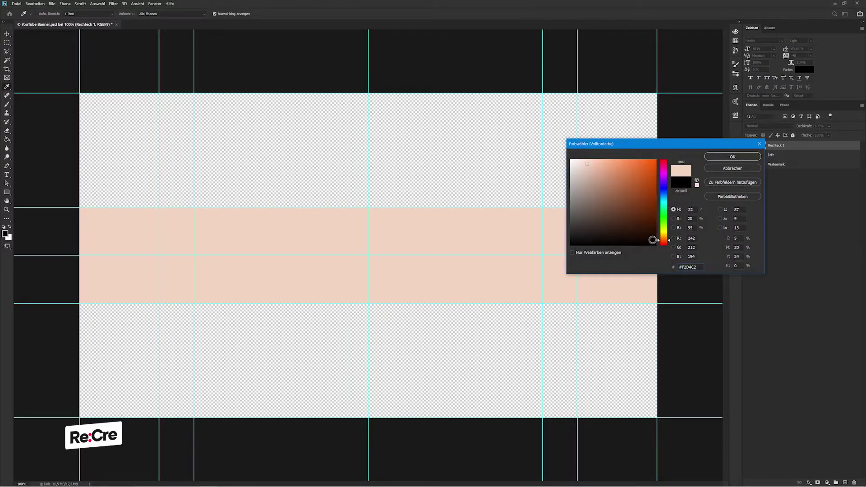
key("Return")
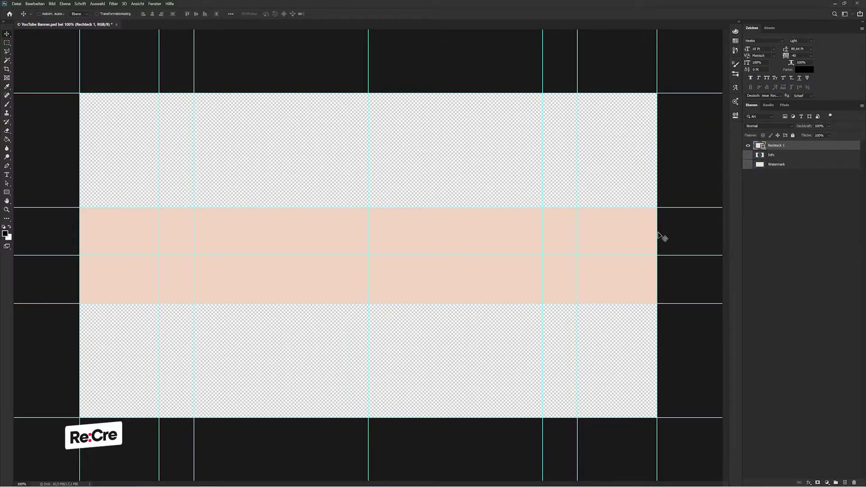
- Add a darker peach copy below, stretch it to the full banner height, and hide the guides
key("ctrl+j")
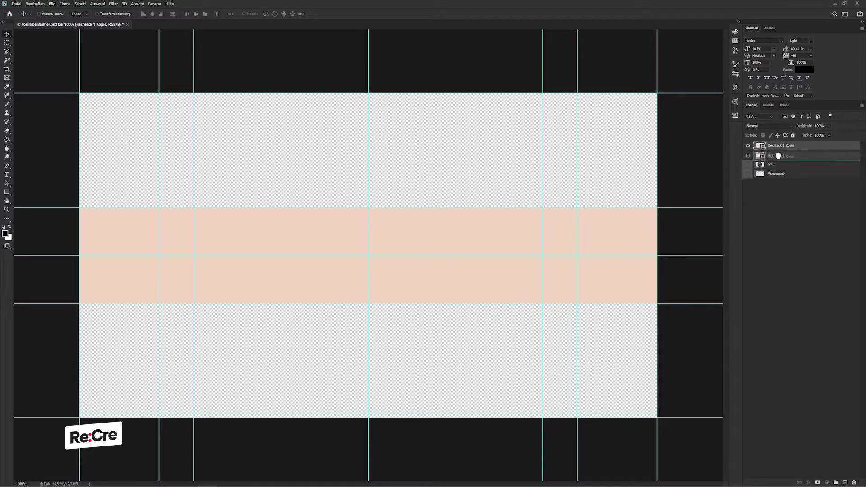
key("ctrl+bracketleft")
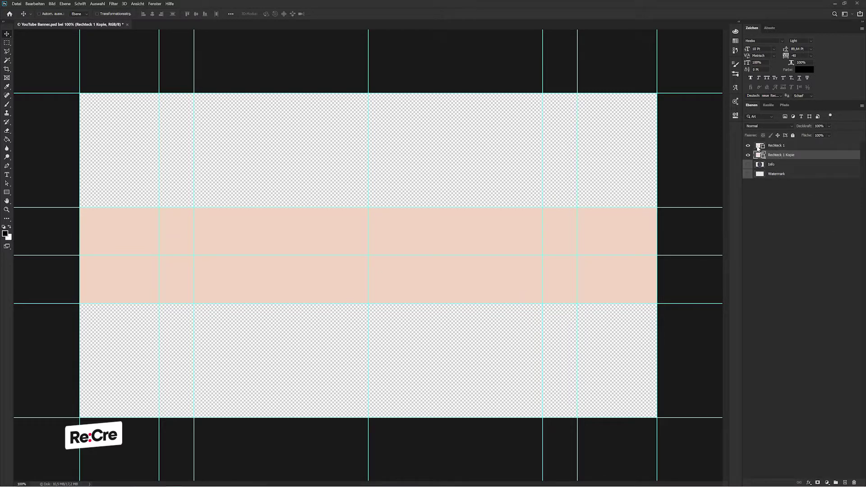
double_click(759, 146)
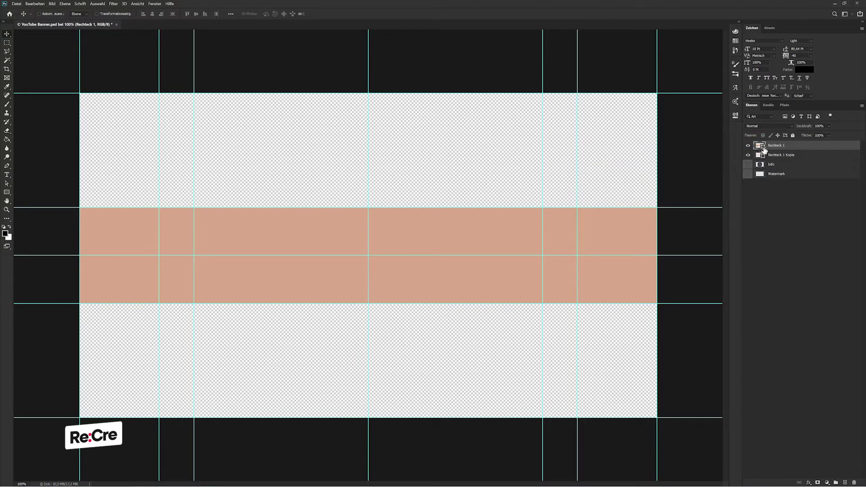
left_click_drag(764, 150, 764, 160)
key("ctrl+t")
left_click(368, 202, "alt")
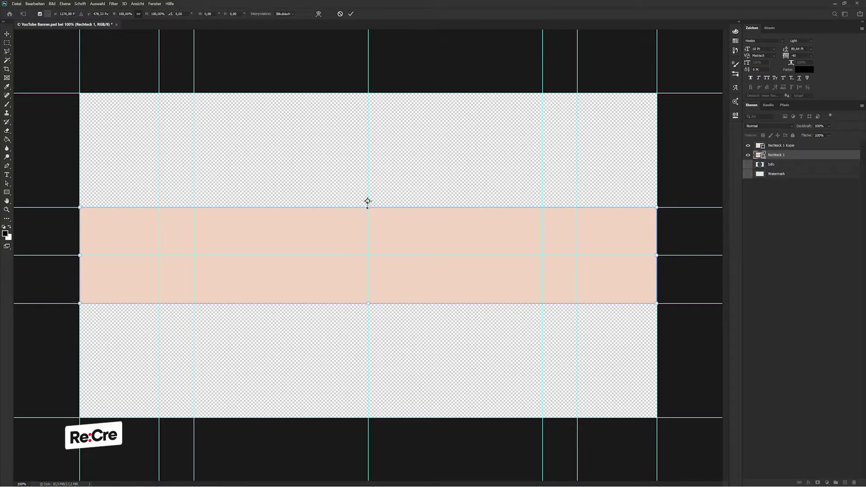
left_click_drag(368, 208, 375, 93)
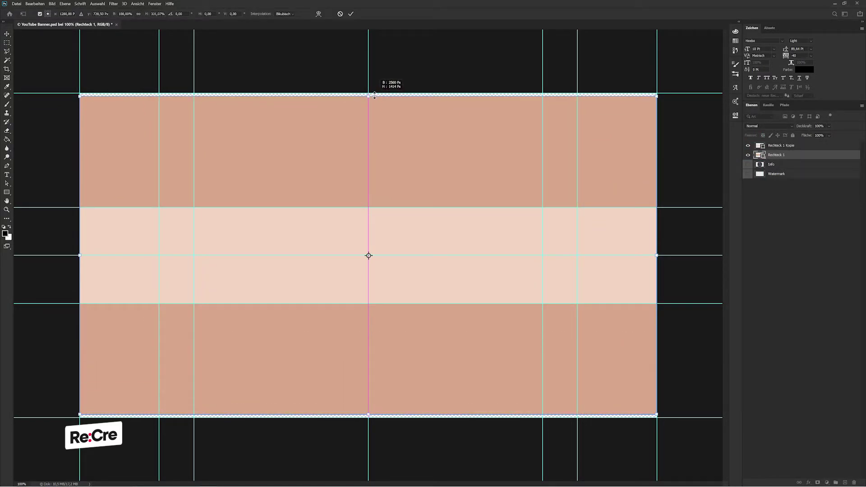
key("Return")
left_click(781, 215)
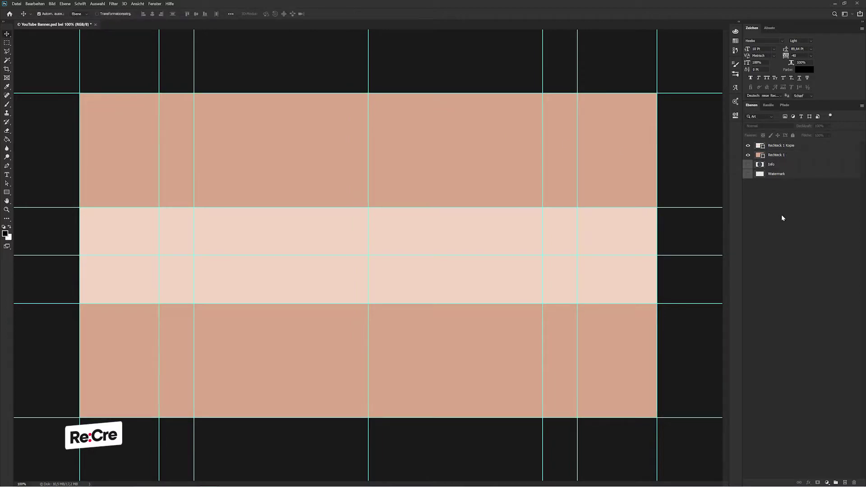
key("ctrl+h")
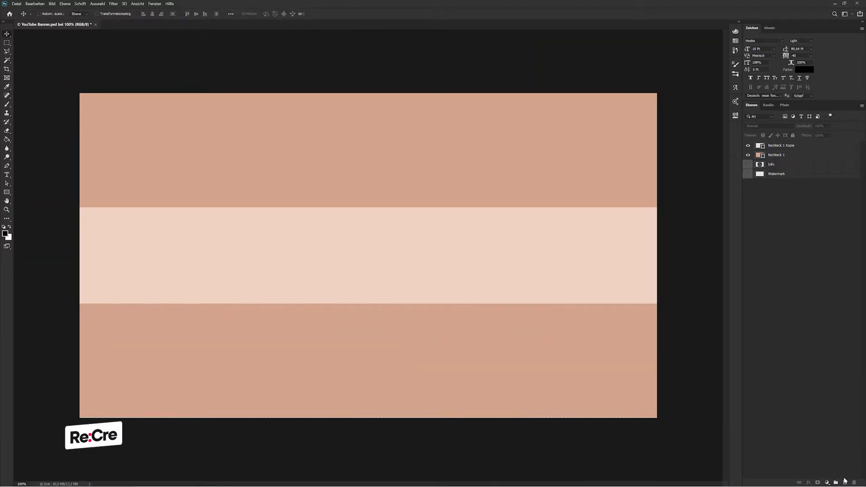
- Draw a crimson square on a new layer at the left of the light band
left_click(844, 482)
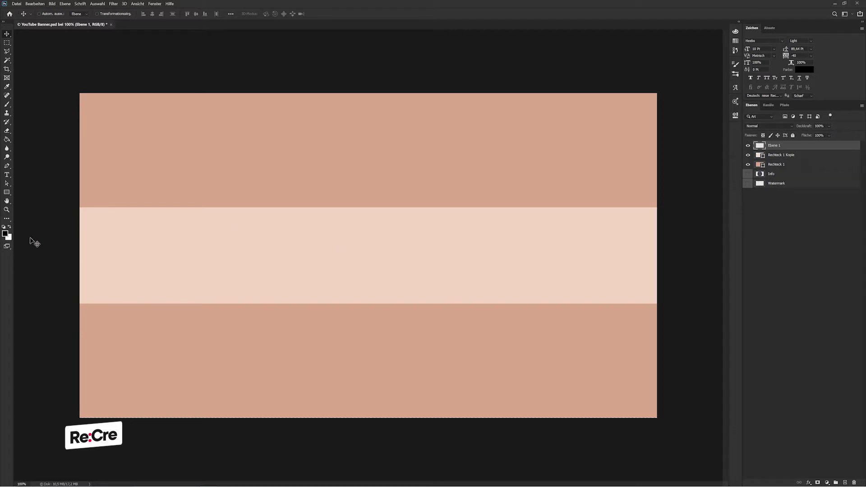
left_click(6, 194)
left_click_drag(171, 163, 268, 259)
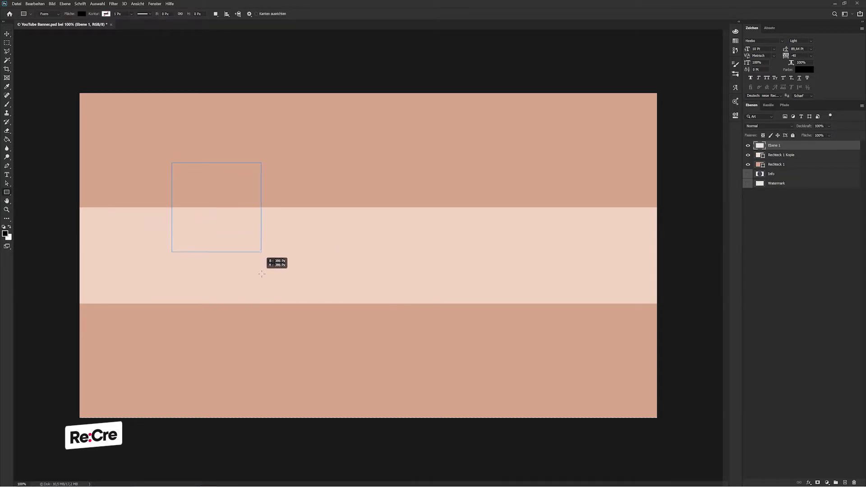
key("v")
left_click_drag(194, 181, 179, 193)
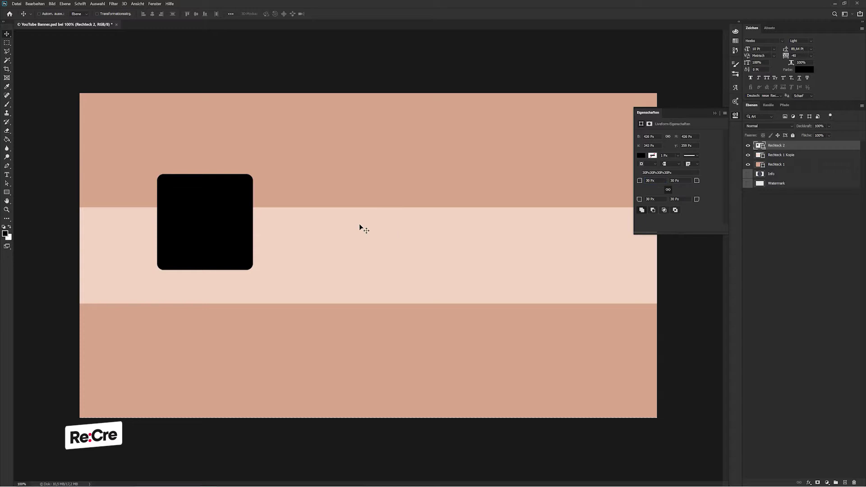
left_click_drag(280, 211, 231, 225)
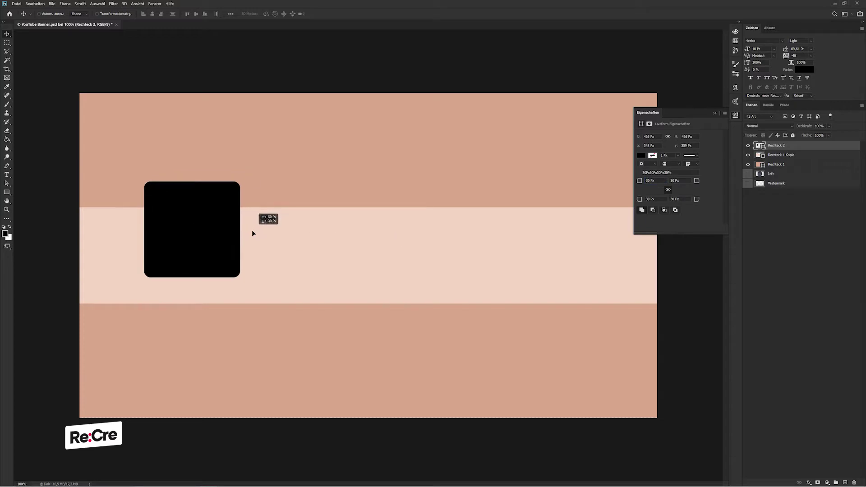
left_click(732, 103)
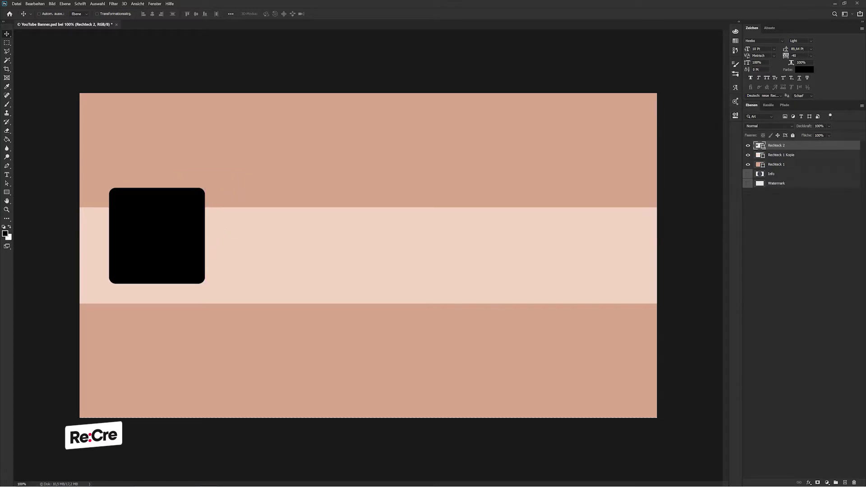
double_click(757, 146)
key("Return")
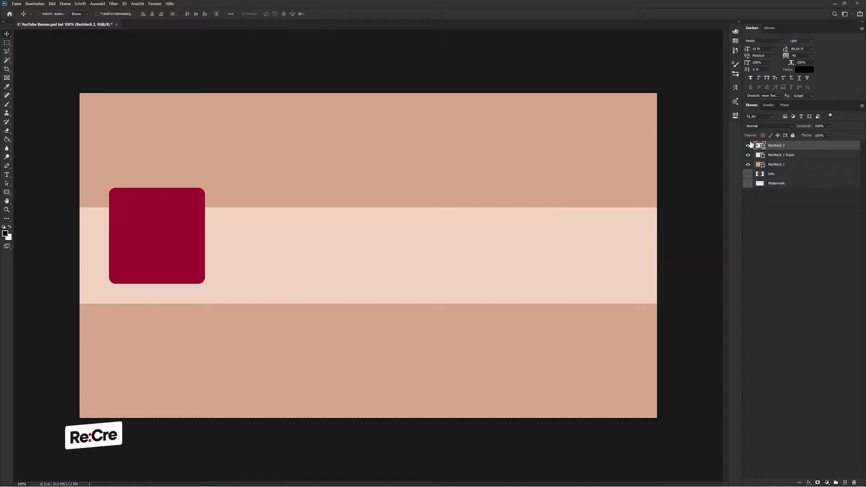
left_click_drag(240, 266, 231, 270)
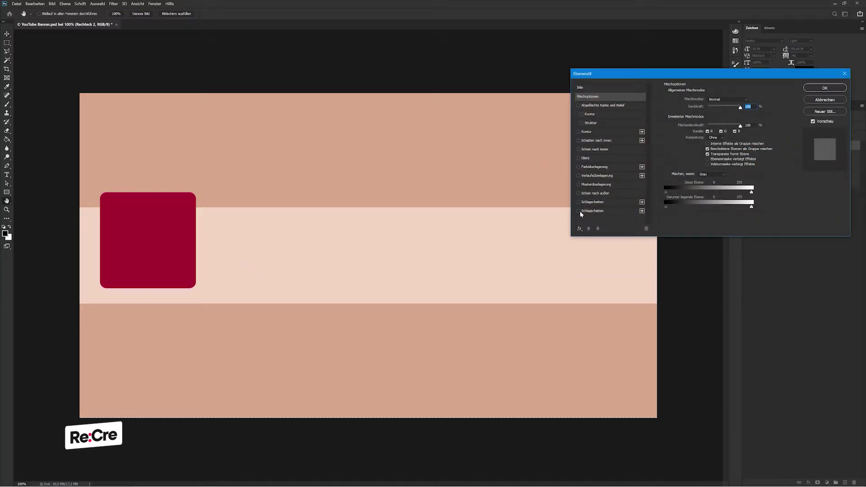
- Give the square a crimson drop shadow with angle 138 and distance 4 px
left_click(579, 211)
left_click(646, 229)
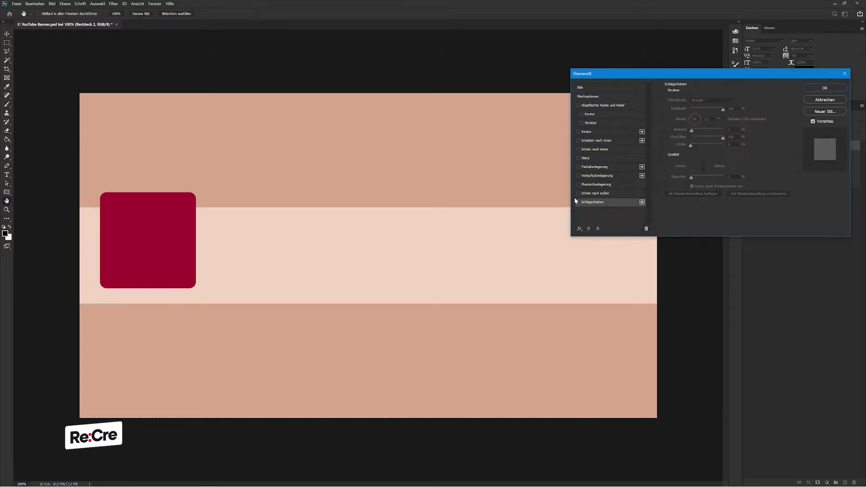
left_click(588, 202)
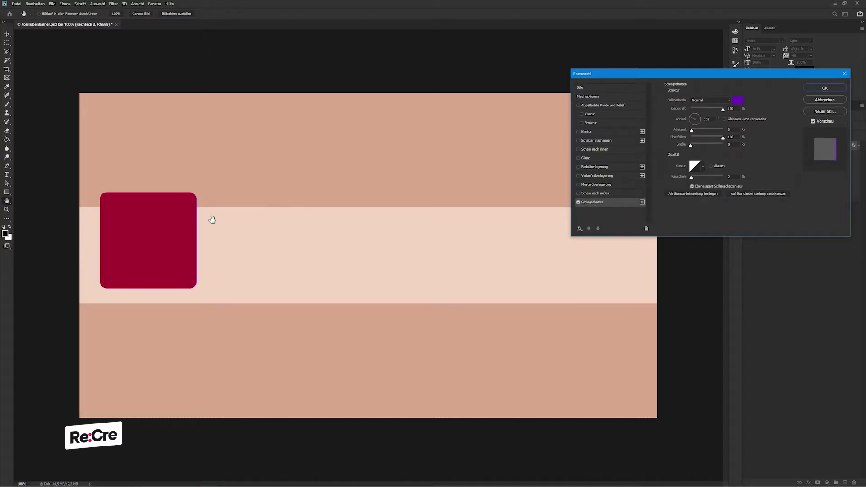
left_click(824, 88)
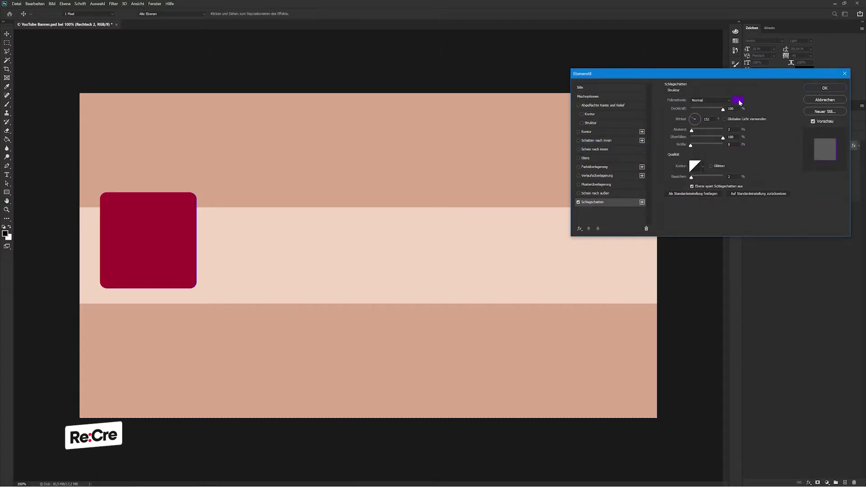
left_click(738, 101)
key("Return")
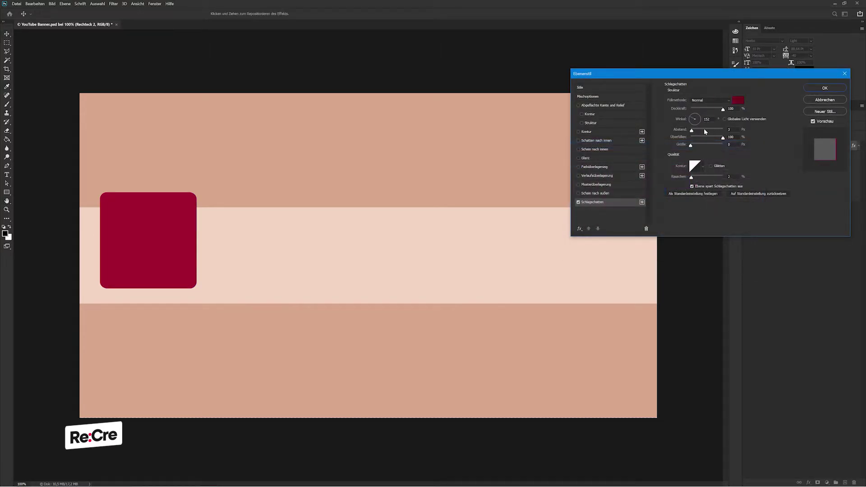
left_click(694, 119)
left_click_drag(691, 130, 710, 109)
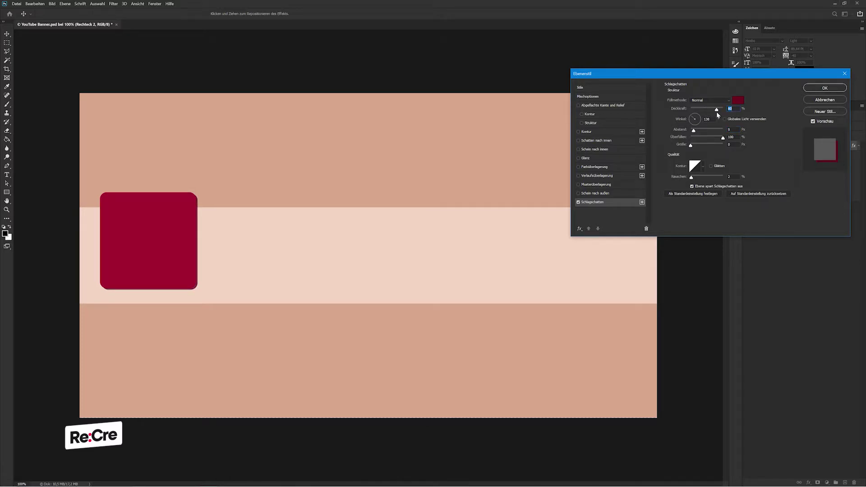
key("Return")
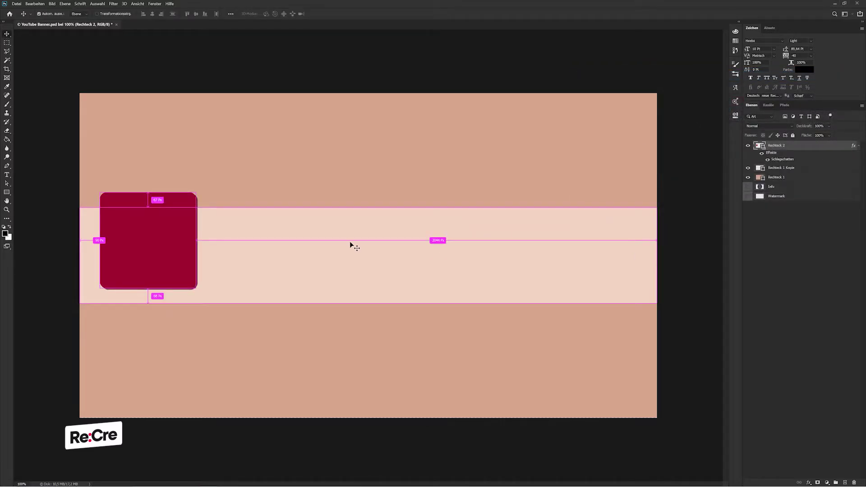
- Duplicate the crimson square to the right and scale the copy down
mouse_move(162, 253)
left_mouse_down()
mouse_move(598, 307)
mouse_move(553, 344)
mouse_move(604, 241)
left_mouse_up()
key("ctrl+t")
left_click_drag(628, 175, 603, 203)
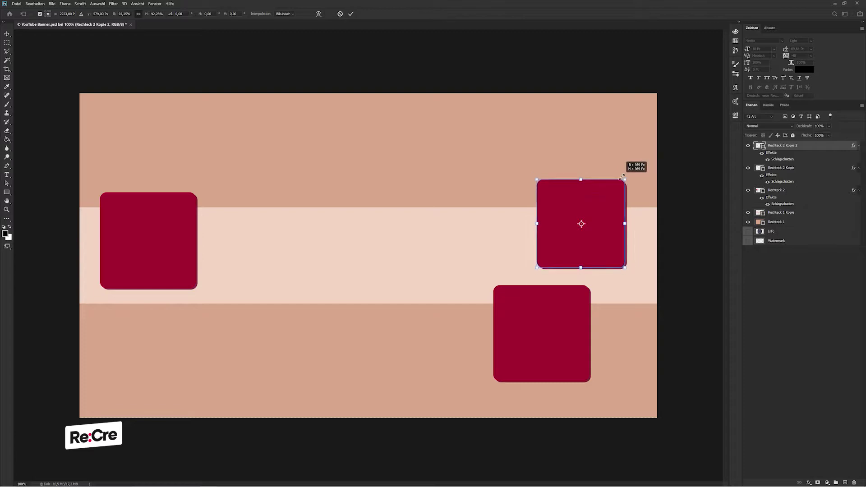
left_click_drag(598, 234, 589, 251)
key("Return")
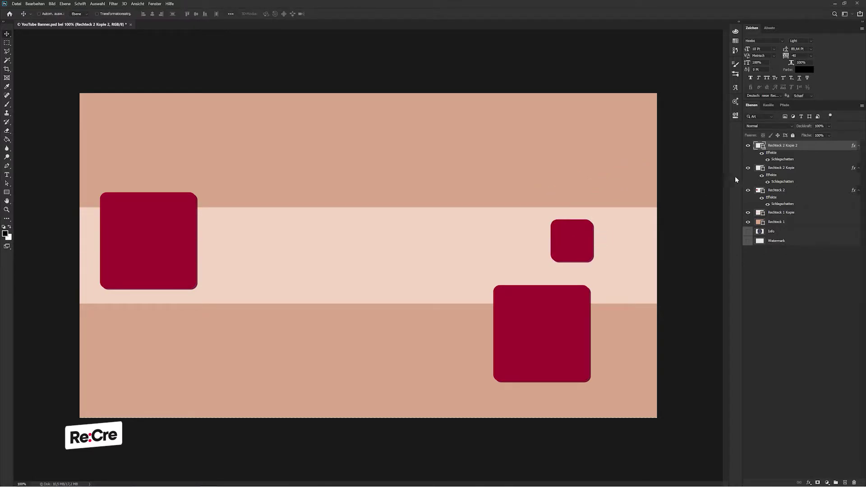
double_click(808, 148)
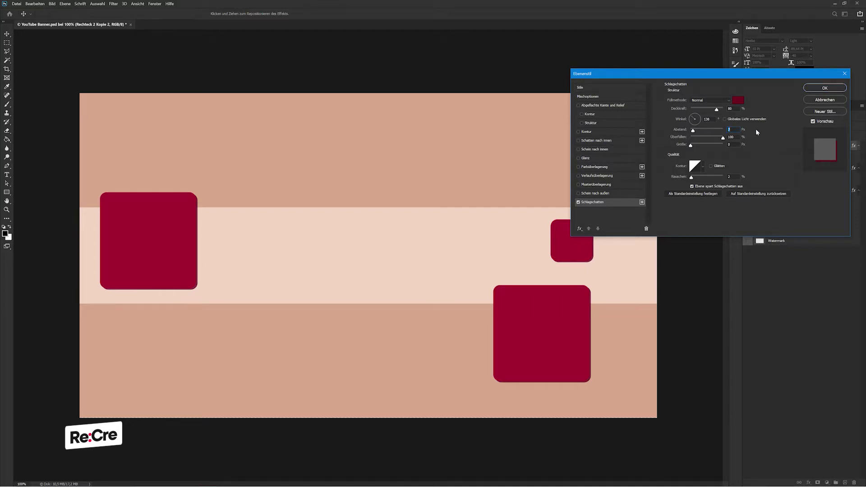
key("Return")
- Duplicate the small square down and right, dismissing the rasterize prompt
mouse_move(591, 243)
left_mouse_down()
mouse_move(657, 299)
mouse_move(642, 209)
mouse_move(249, 301)
mouse_move(98, 225)
mouse_move(102, 332)
mouse_move(298, 212)
mouse_move(457, 307)
left_mouse_up()
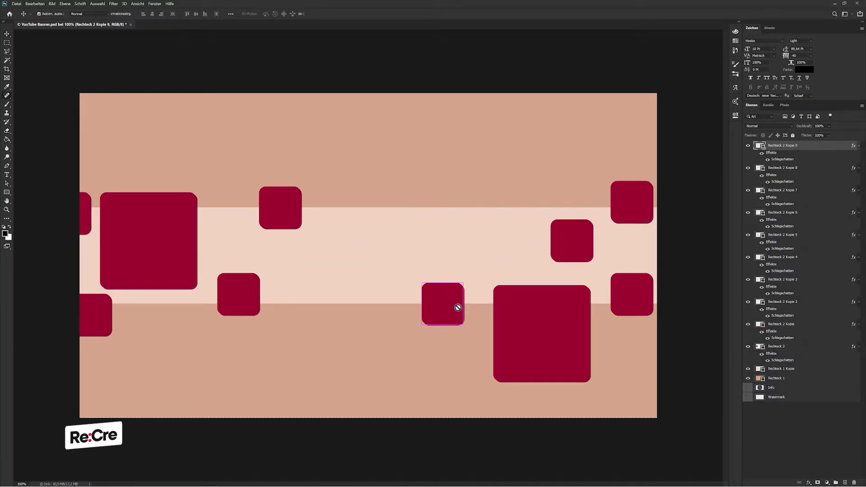
left_click(458, 308)
left_click(466, 183)
left_click(441, 318)
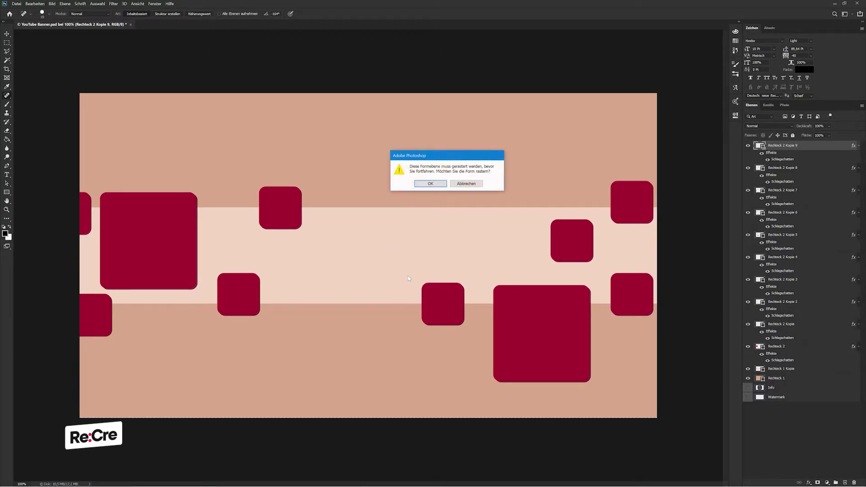
key("Escape")
key("v")
- Make a tiny square copy, set its shape property to 2, and apply a drop shadow
mouse_move(451, 318)
left_mouse_down()
mouse_move(416, 243)
mouse_move(408, 254)
left_mouse_up()
key("ctrl+t")
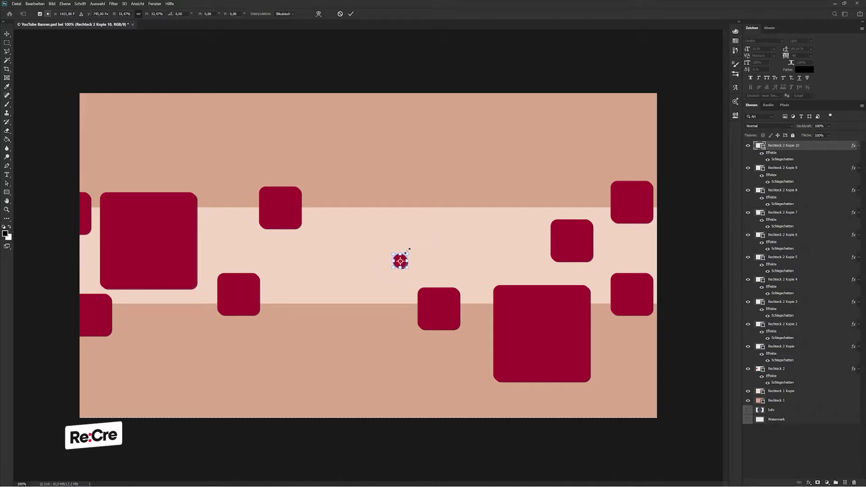
key("Return")
left_click(735, 116)
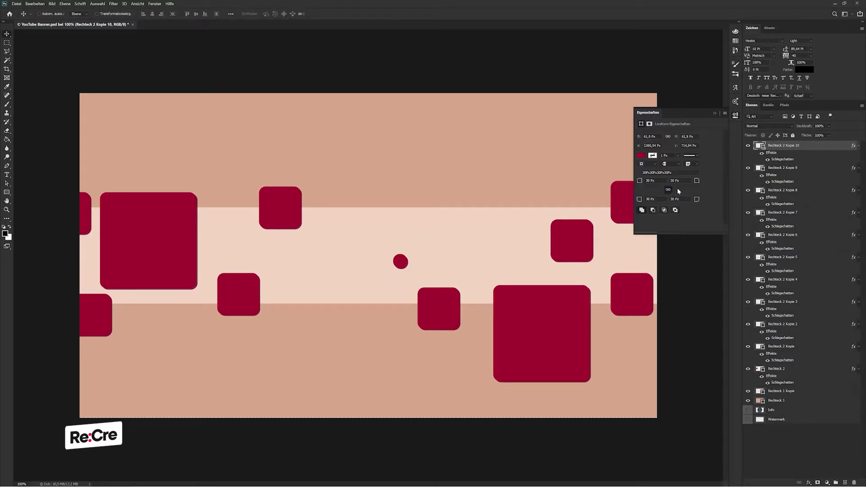
type("2")
left_click(715, 113)
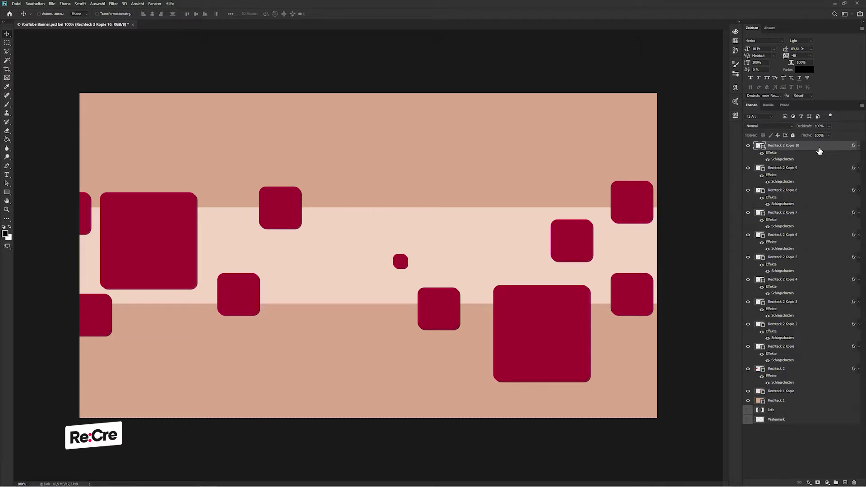
double_click(820, 151)
left_click(591, 202)
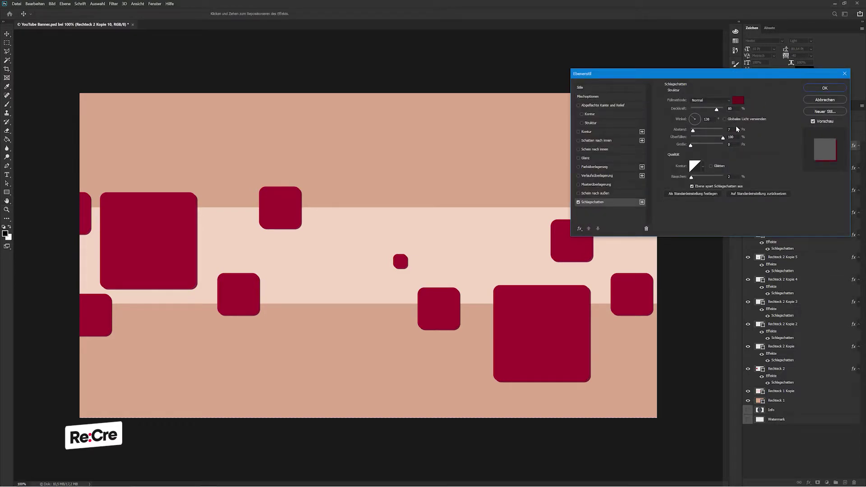
key("Return")
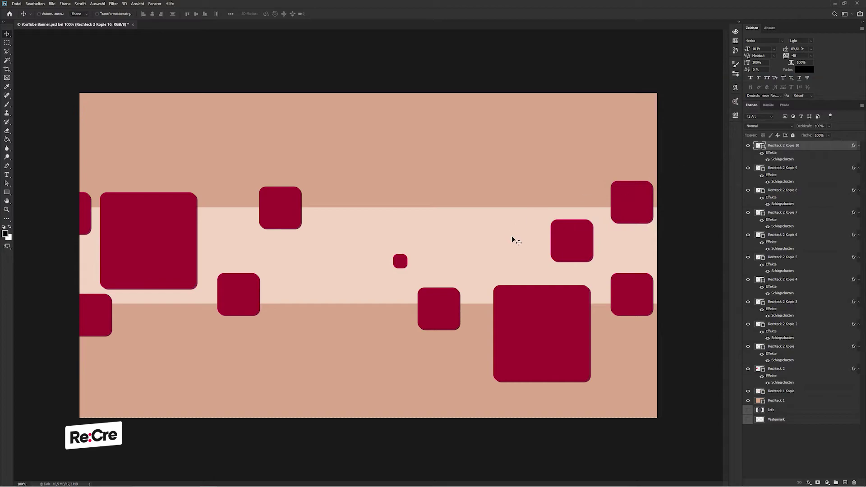
- Scatter small square copies across the left and right, plus a tiny dot
left_click_drag(511, 237, 329, 191)
mouse_move(286, 228)
left_mouse_down("alt")
mouse_move(305, 255)
mouse_move(243, 332)
mouse_move(104, 282)
mouse_move(531, 276)
mouse_move(554, 238)
mouse_move(609, 221)
mouse_move(650, 255)
left_mouse_up("alt")
mouse_move(649, 255)
left_mouse_down("alt")
mouse_move(669, 276)
mouse_move(615, 312)
mouse_move(612, 284)
mouse_move(434, 238)
mouse_move(427, 244)
left_mouse_up("alt")
key("ctrl+t")
key("Return")
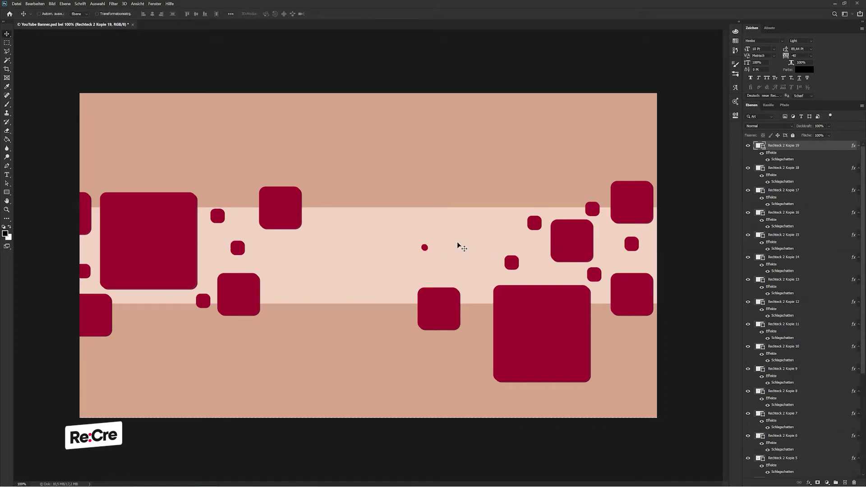
mouse_move(485, 252)
left_mouse_down()
mouse_move(591, 276)
mouse_move(557, 270)
mouse_move(560, 255)
mouse_move(623, 245)
mouse_move(658, 275)
mouse_move(667, 237)
mouse_move(608, 296)
mouse_move(617, 303)
mouse_move(255, 224)
mouse_move(228, 240)
mouse_move(239, 271)
mouse_move(194, 308)
mouse_move(105, 255)
mouse_move(94, 291)
left_mouse_up()
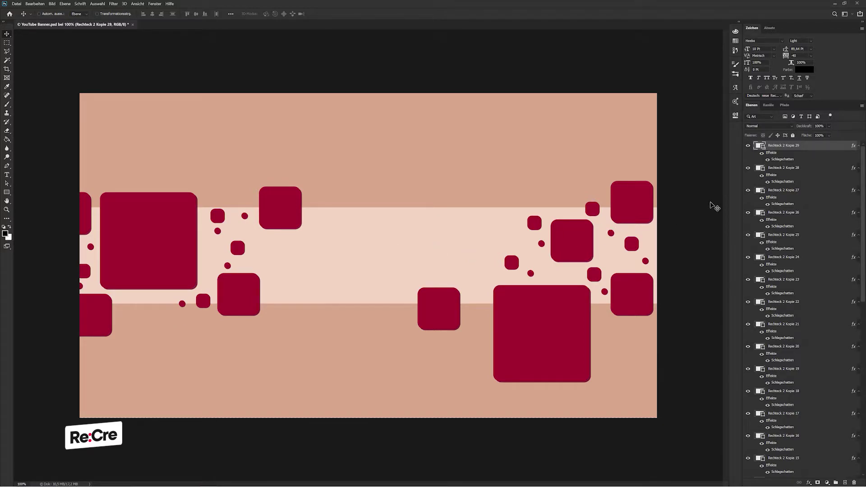
- Collapse the drop-shadow effect rows under each square layer, from the newest down to Rechteck 2
left_click(859, 148)
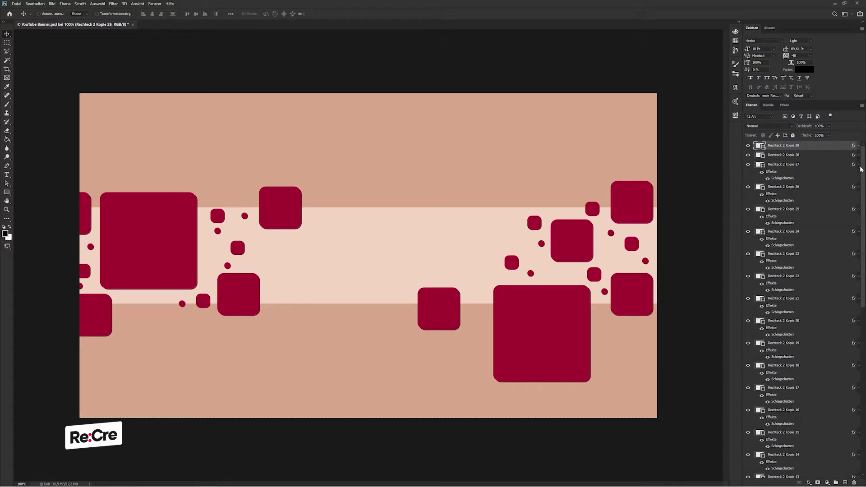
left_click(858, 164)
left_click(858, 174)
left_click(859, 193)
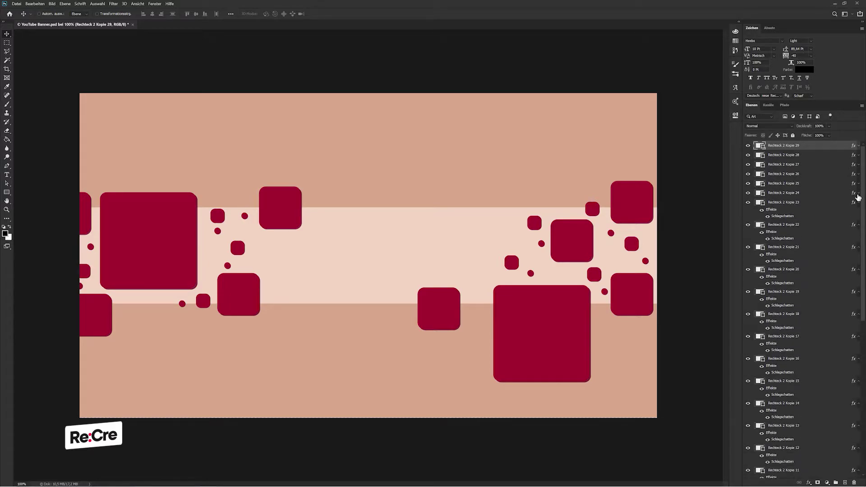
left_click(858, 203)
left_click(859, 222)
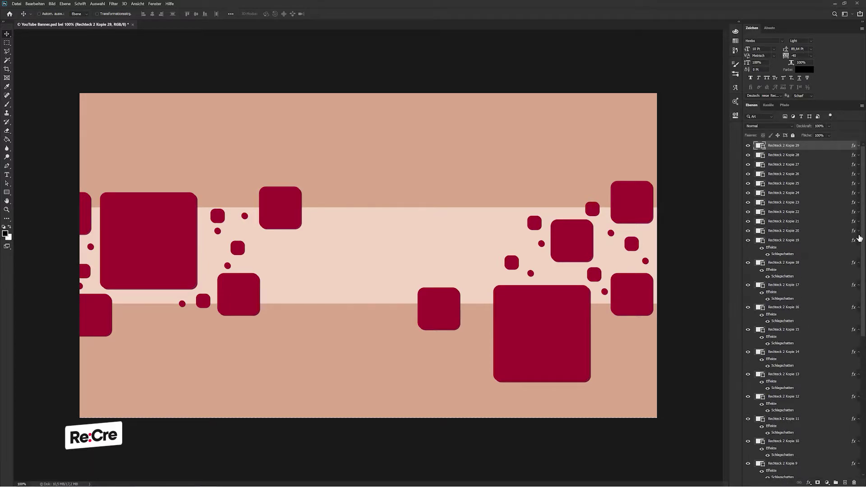
left_click(859, 241)
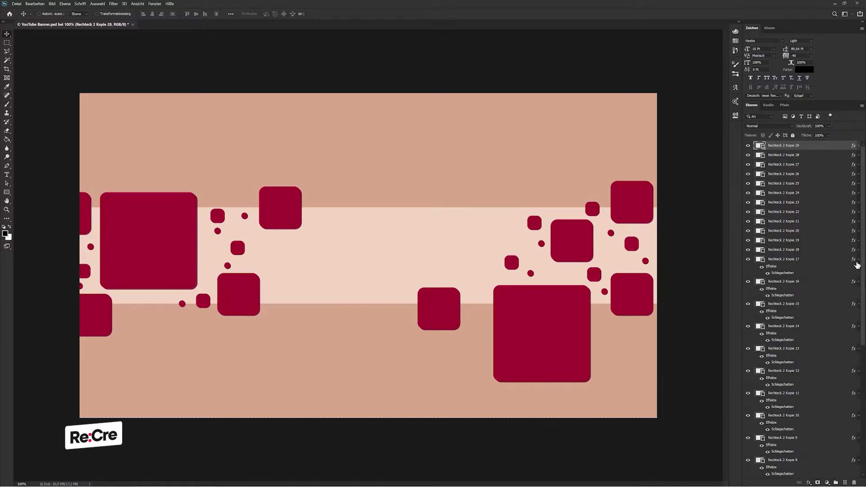
left_click(858, 259)
left_click(859, 278)
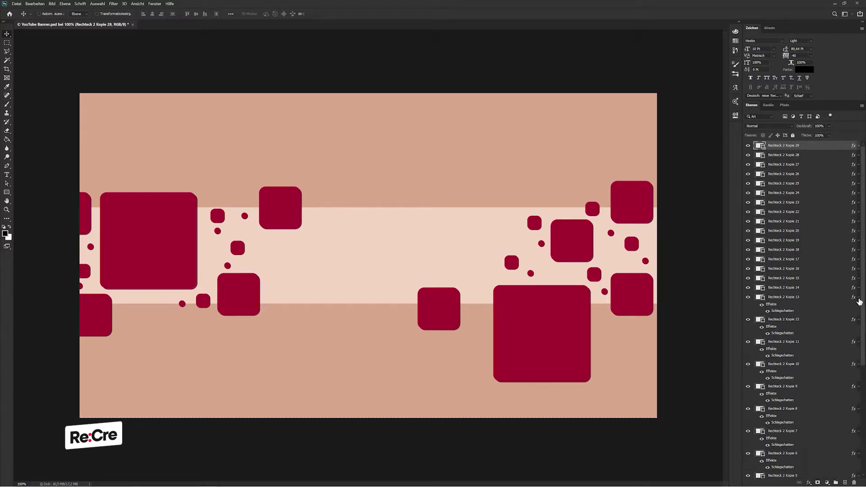
left_click(858, 298)
left_click(859, 317)
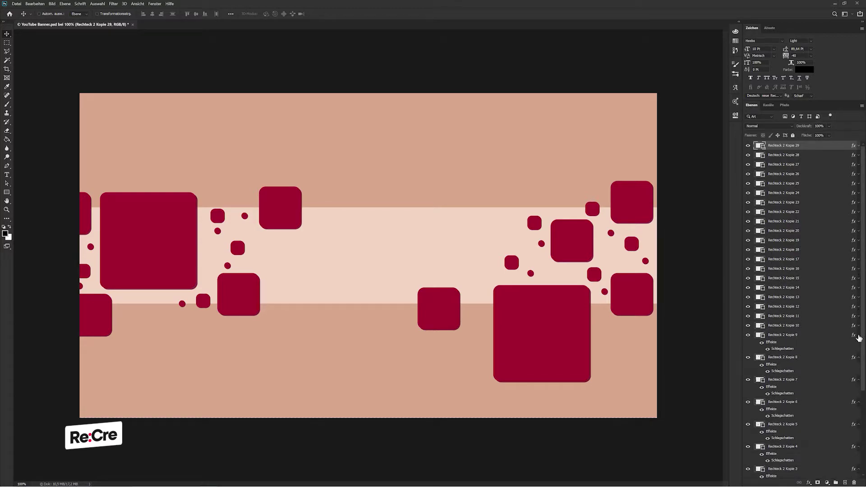
left_click(859, 335)
left_click(859, 354)
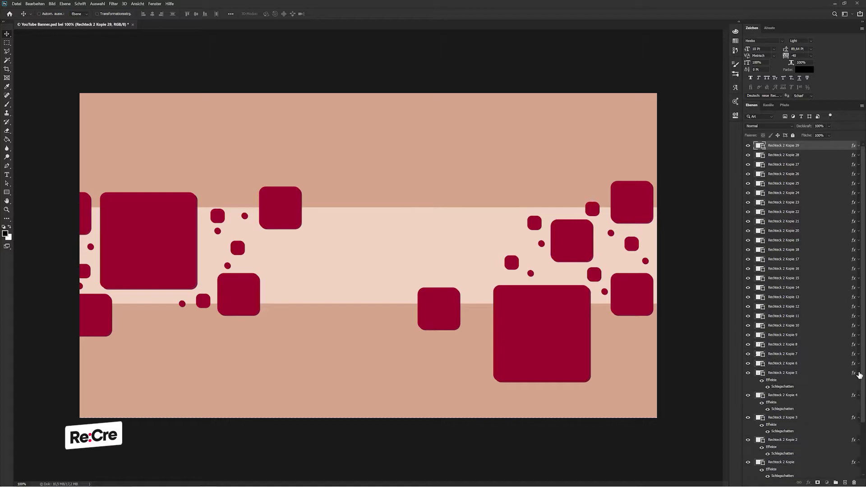
left_click(859, 373)
left_click(859, 392)
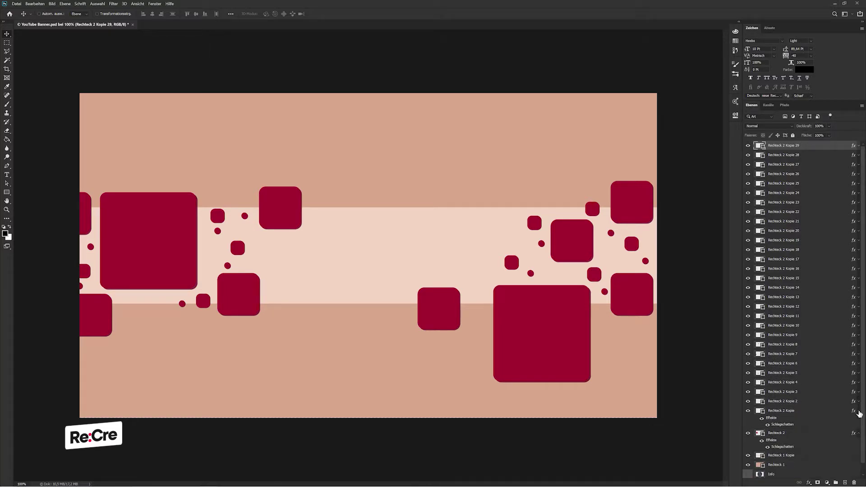
left_click(858, 411)
left_click(835, 423)
right_click(835, 423)
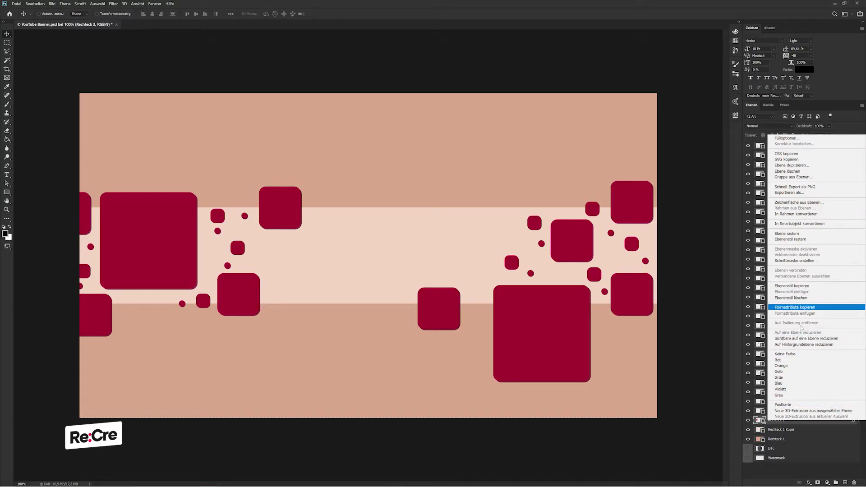
left_click(802, 433)
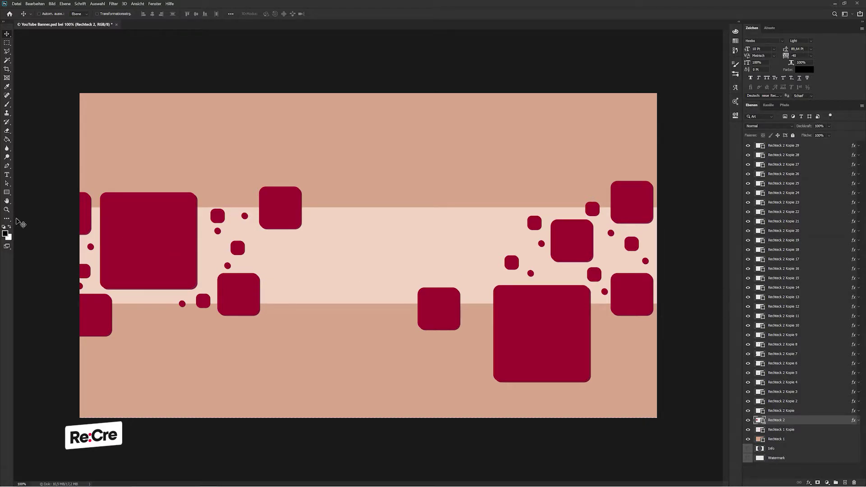
- Draw a large rectangle over the left part, move it to the top, fill it darker red
left_click(6, 193)
left_click_drag(44, 126, 310, 365)
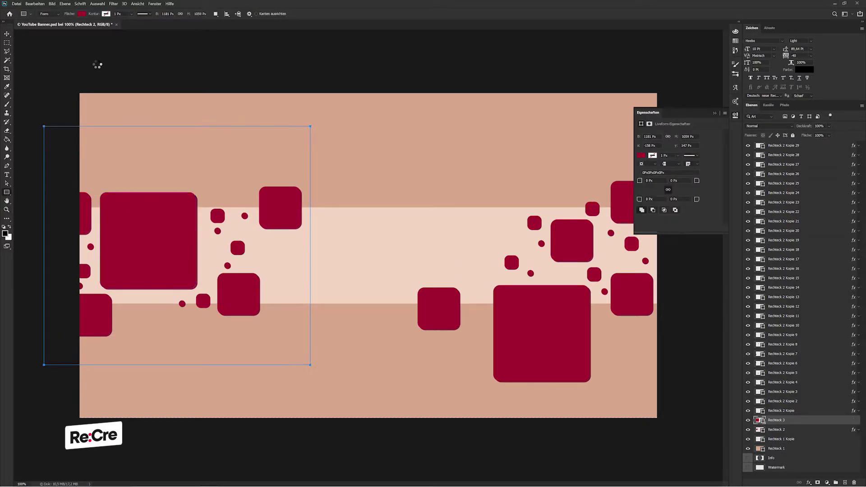
key("v")
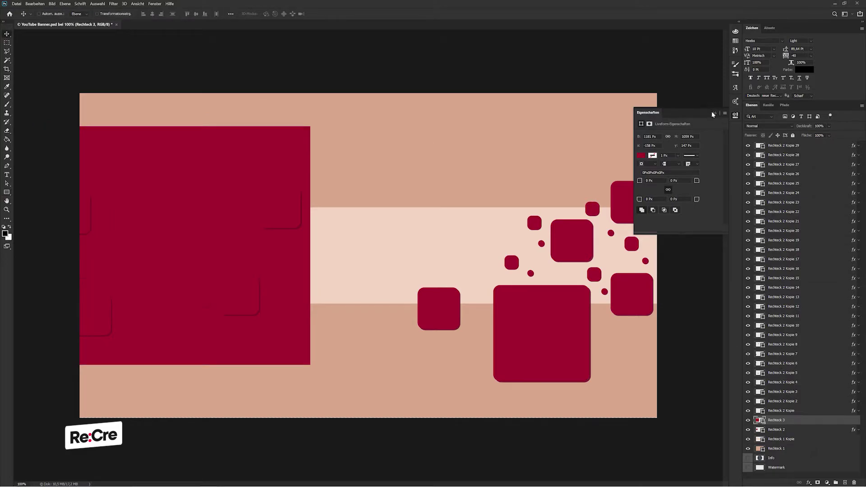
mouse_move(792, 429)
left_mouse_down()
mouse_move(799, 140)
mouse_move(800, 147)
left_mouse_up()
left_click(642, 156)
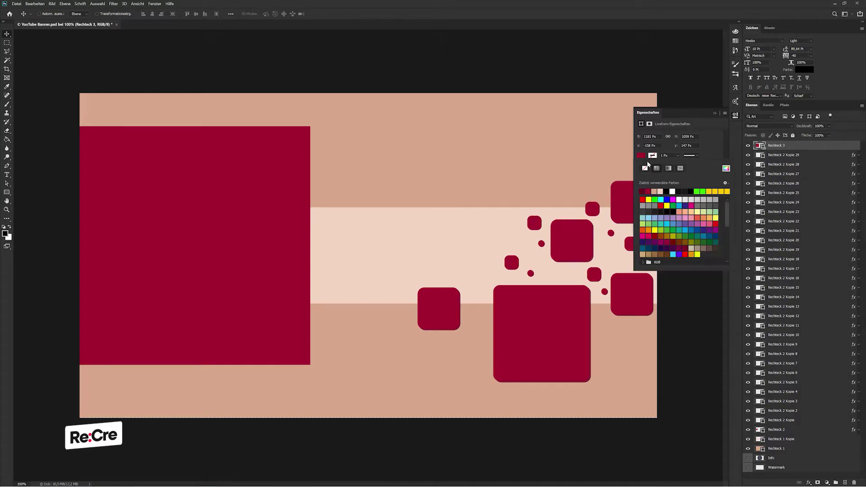
left_click(725, 168)
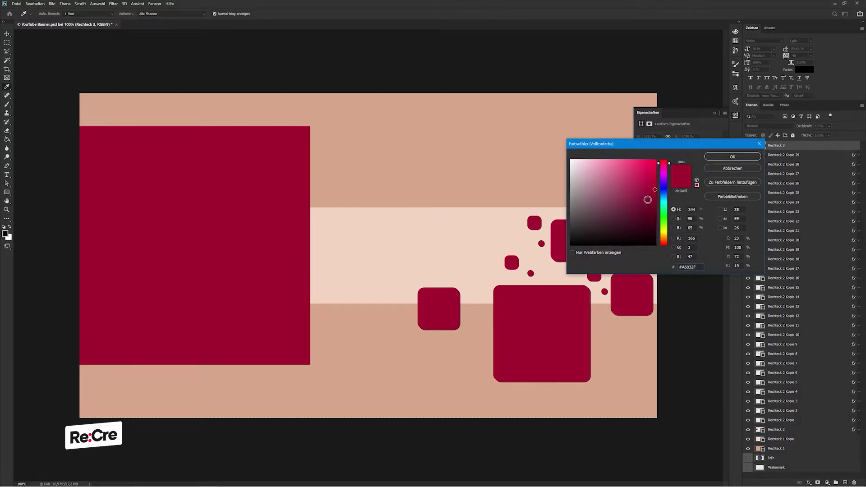
left_click(655, 217)
left_click(732, 156)
- Cycle the large rectangle through blend modes, then hide its layer
scroll(757, 126, "down", 1)
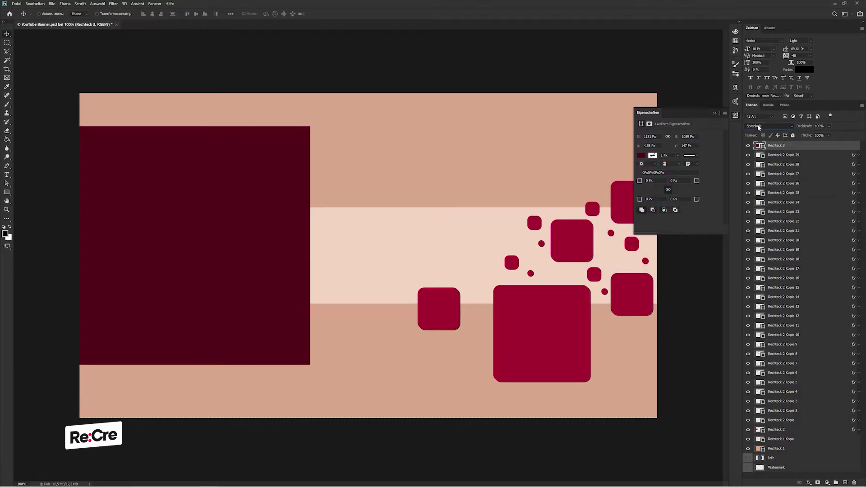
scroll(758, 126, "down", 2)
scroll(757, 126, "down", 2)
scroll(758, 126, "down", 1)
scroll(758, 126, "down", 2)
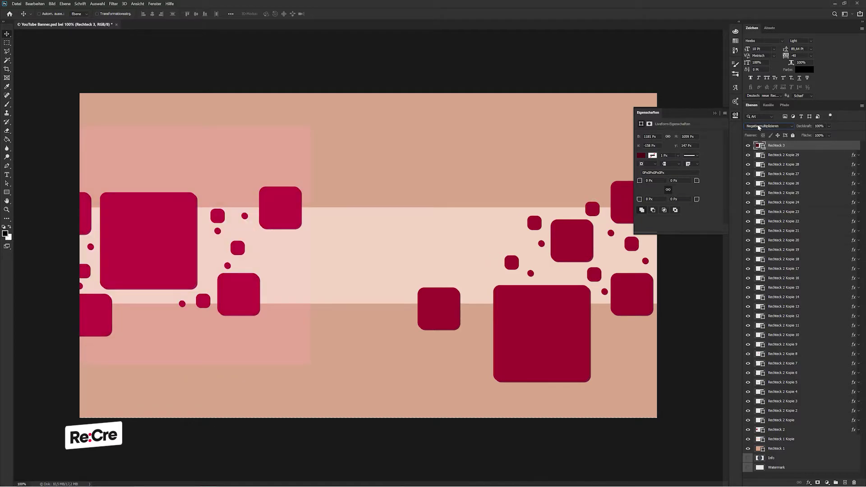
scroll(758, 126, "down", 3)
scroll(758, 126, "down", 1)
scroll(758, 126, "down", 1)
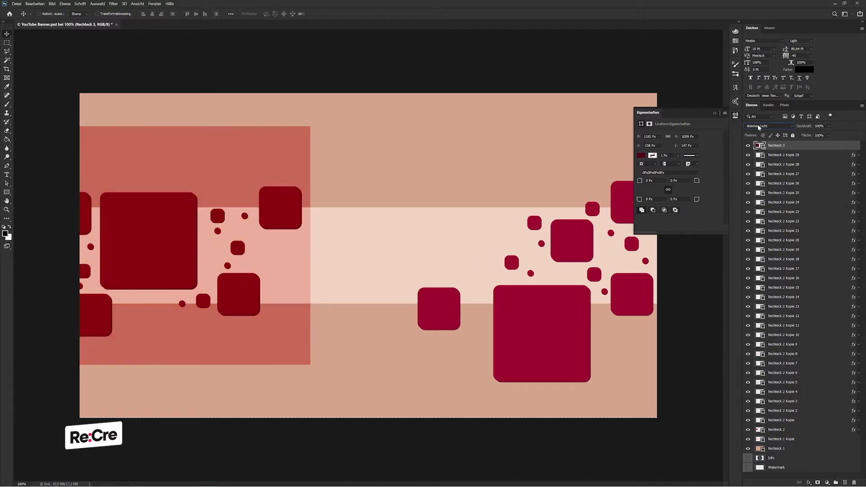
scroll(758, 126, "down", 1)
scroll(757, 126, "down", 2)
scroll(757, 126, "down", 2)
scroll(757, 126, "down", 2)
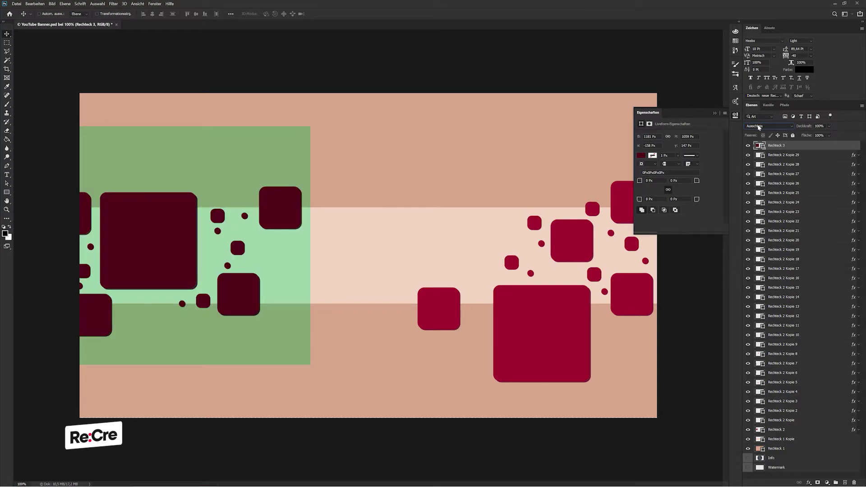
scroll(758, 126, "down", 1)
scroll(758, 126, "down", 1)
scroll(758, 126, "down", 2)
scroll(758, 127, "down", 2)
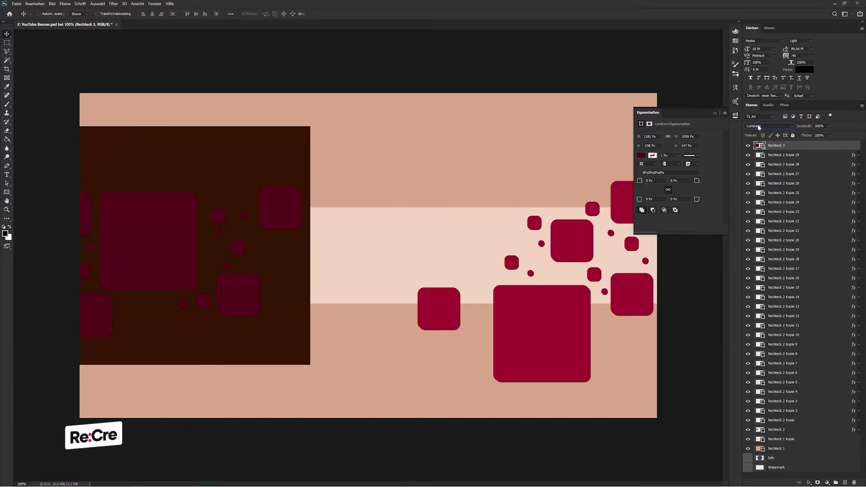
left_click(732, 117)
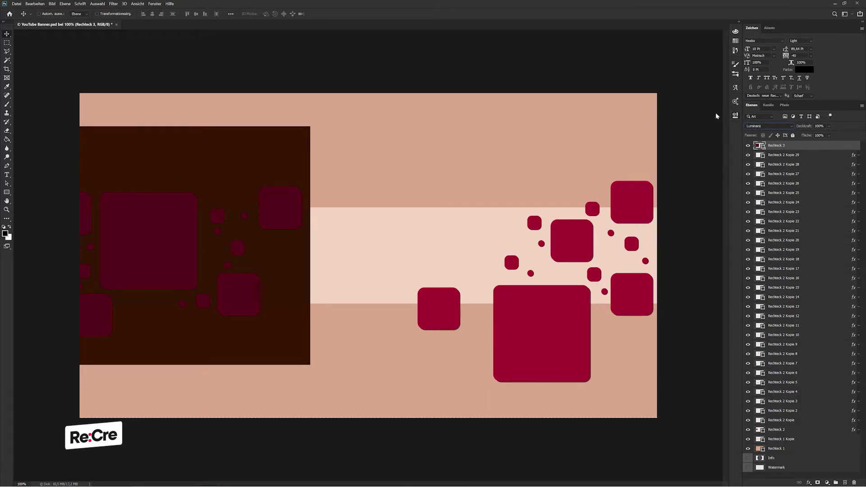
left_click(748, 146)
- Group all square layers and clip the visible Rechteck 3 rectangle to the group
left_click(768, 157)
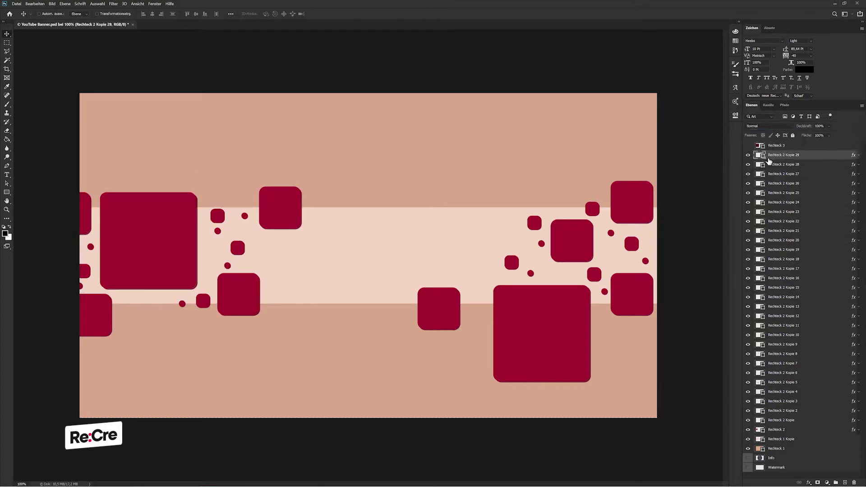
left_click(780, 443, "shift")
key("ctrl+g")
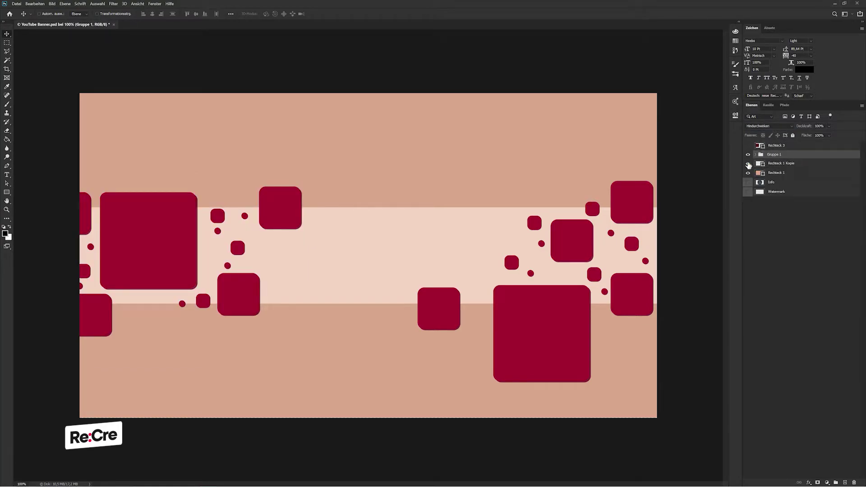
left_click(748, 145)
right_click(776, 145)
left_click(804, 274)
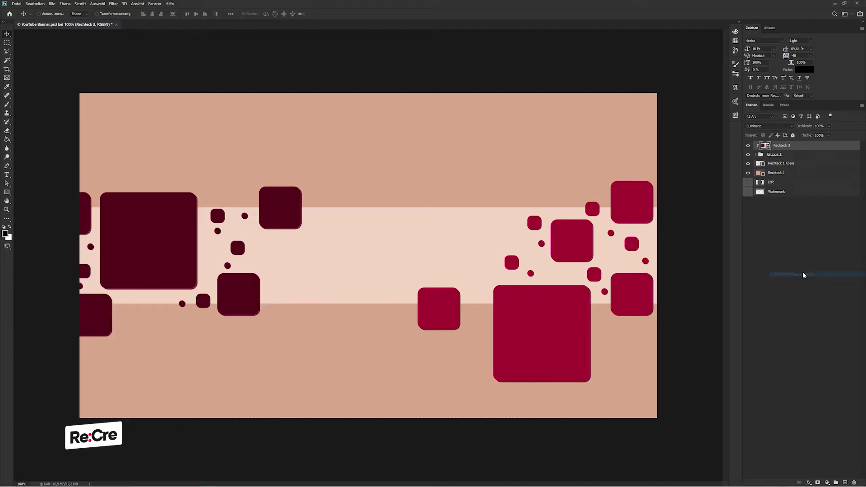
- Try Multiply and other darkening blends on the rectangle, ending on Normal
left_click(762, 125)
key("Down")
key("Down")
key("Down")
key("Down")
key("Down")
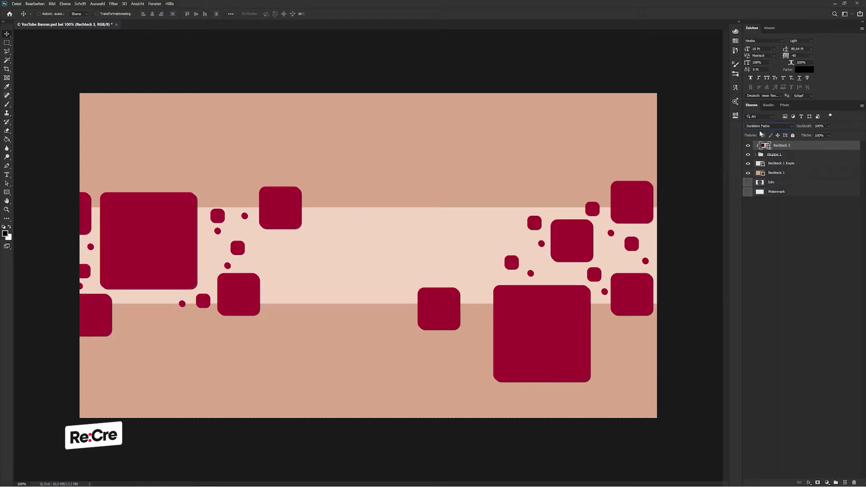
key("Up")
key("Up")
key("Up")
left_click(761, 130)
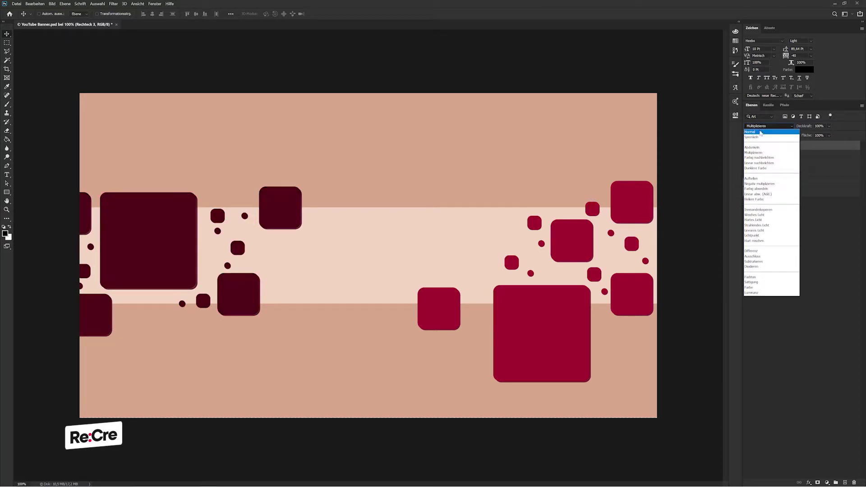
- Stretch the clipped rectangle over the whole banner and recolour it #770020
key("ctrl+t")
left_click_drag(312, 243, 714, 246)
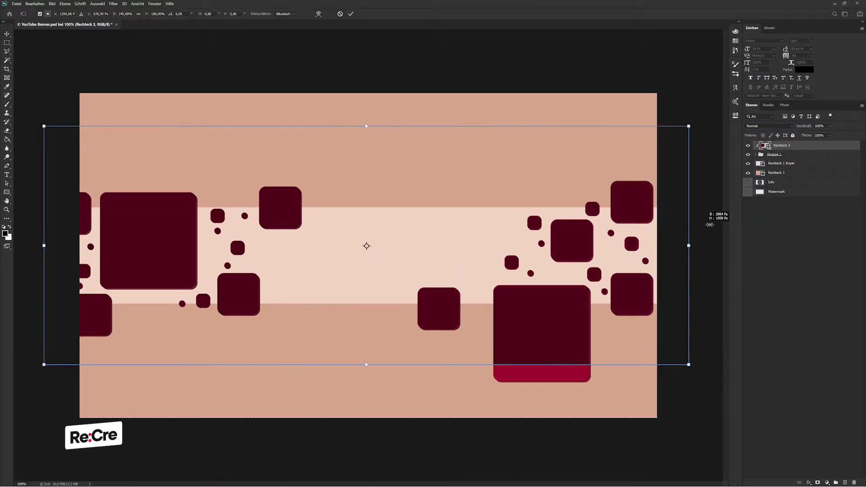
left_click_drag(379, 364, 379, 386)
key("Return")
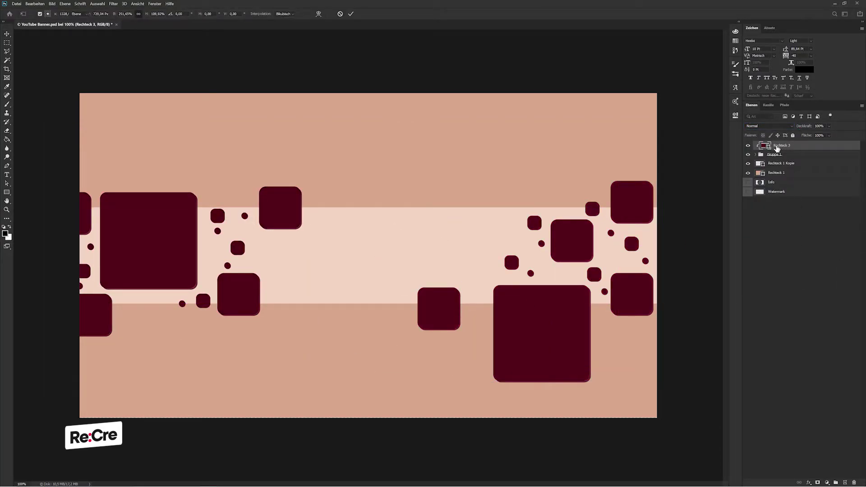
double_click(764, 145)
left_click(655, 191)
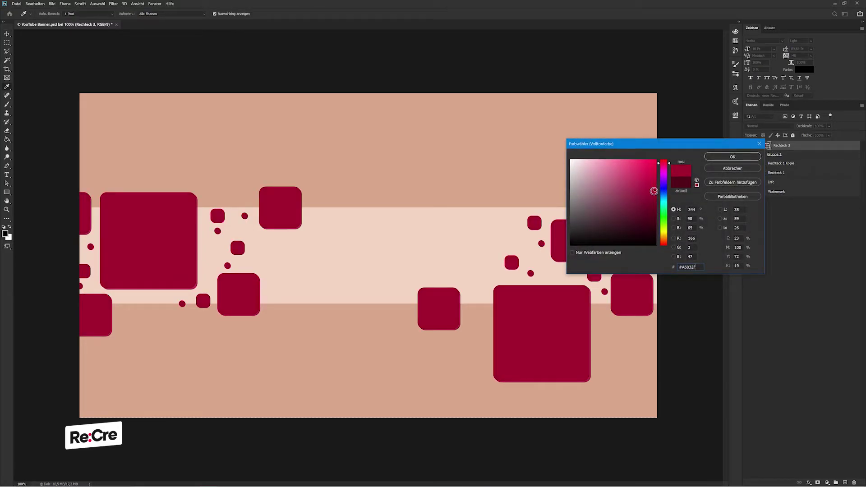
key("Return")
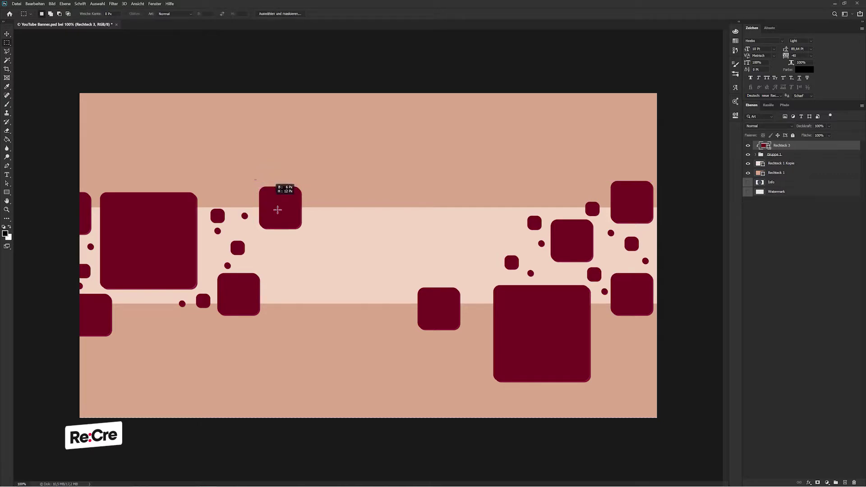
- Marquee-select ten chosen squares and dots and mask the darker Rechteck 3 to that selection
left_click_drag(278, 209, 311, 239)
left_click_drag(174, 298, 189, 311)
left_click_drag(83, 242, 96, 253)
left_click_drag(79, 291, 115, 355)
left_click_drag(527, 207, 547, 233)
left_click_drag(523, 267, 536, 279)
left_click_drag(606, 223, 656, 176)
left_click_drag(638, 255, 656, 269)
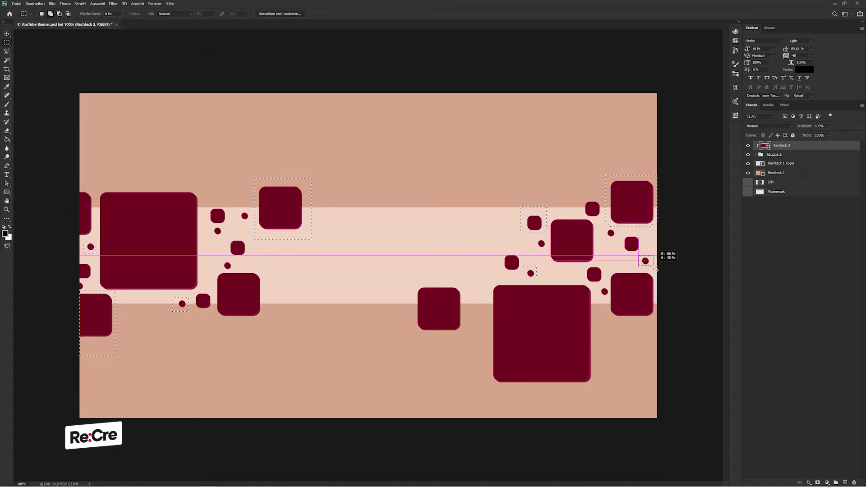
left_click_drag(622, 233, 646, 261)
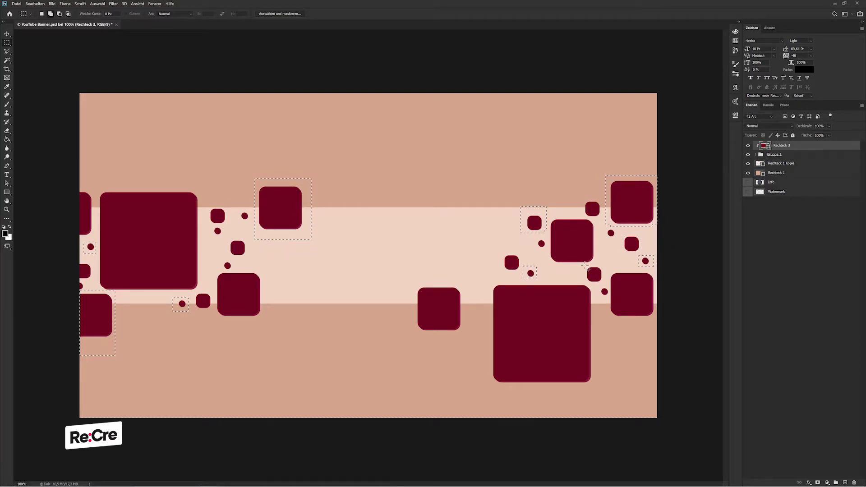
left_click_drag(584, 265, 604, 285)
left_click(818, 483)
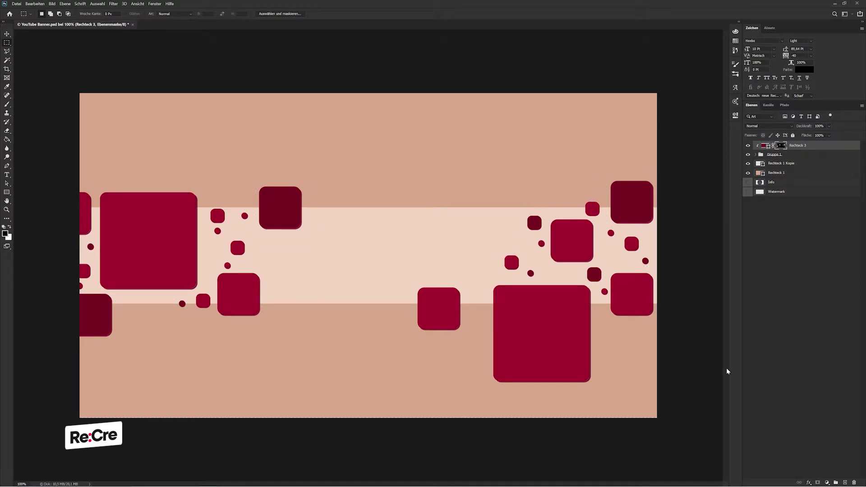
- Paint the mask white over a small left square and a small right dot
left_click_drag(205, 204, 227, 226)
left_click_drag(606, 228, 618, 238)
key("g")
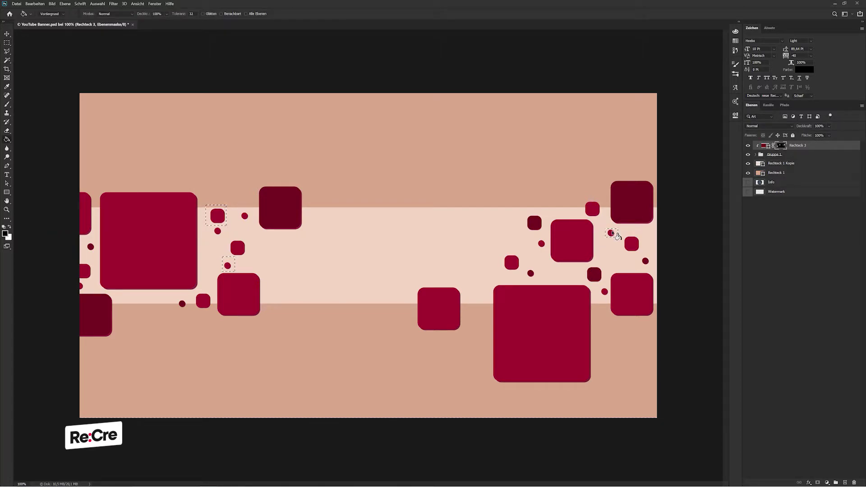
key("x")
left_click(614, 235)
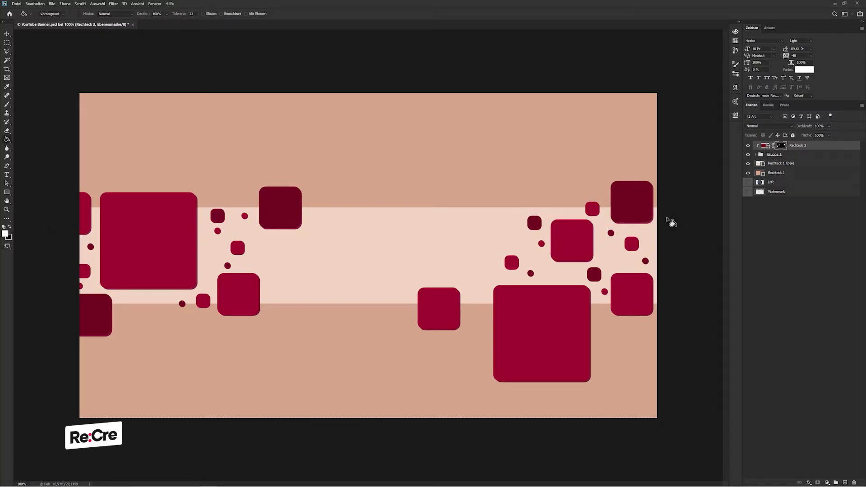
key("ctrl+d")
key("v")
- Change the darker layer's fill to the lighter crimson 8f082d
double_click(766, 146)
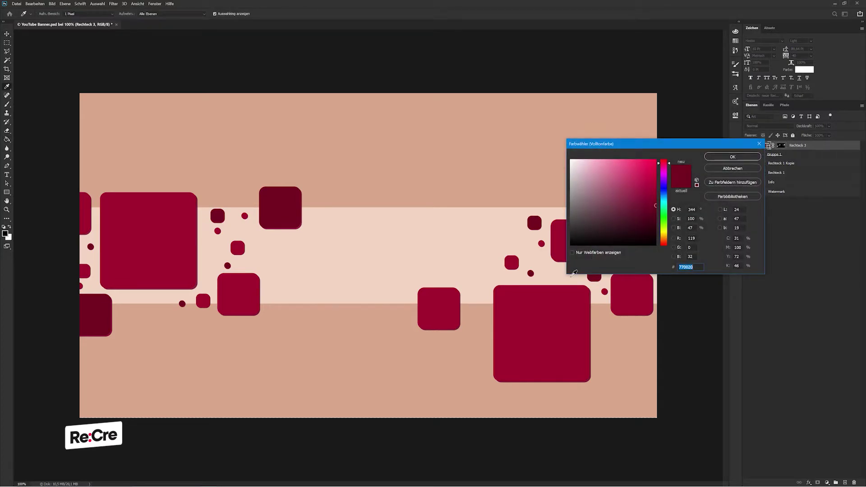
left_click(650, 196)
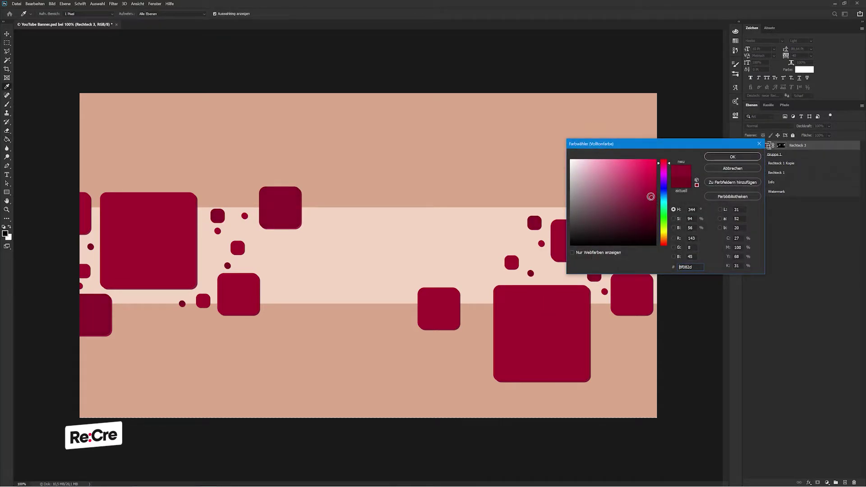
key("Return")
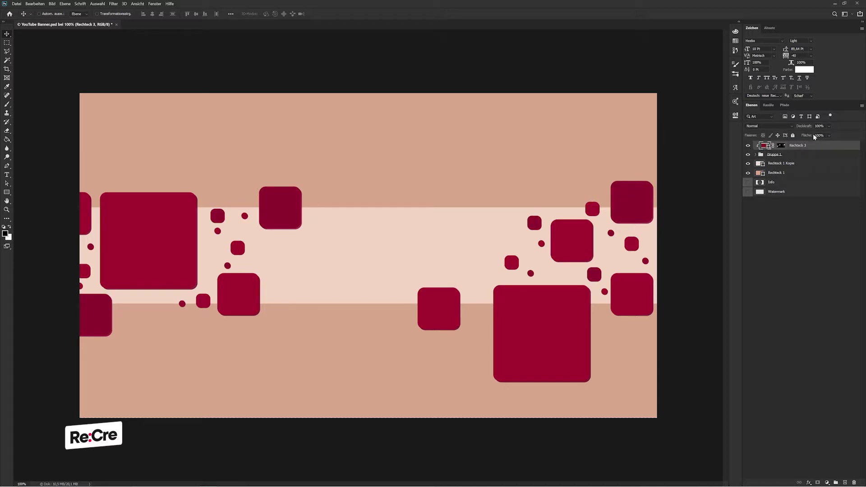
- Duplicate the crimson shape layer and give the copy a fresh, fully visible mask instead of the copied one
key("ctrl+j")
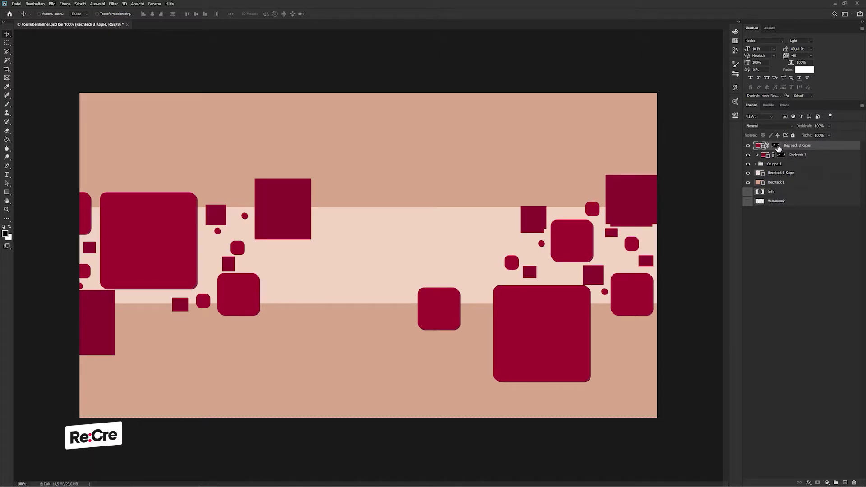
right_click(778, 146)
left_click(794, 269)
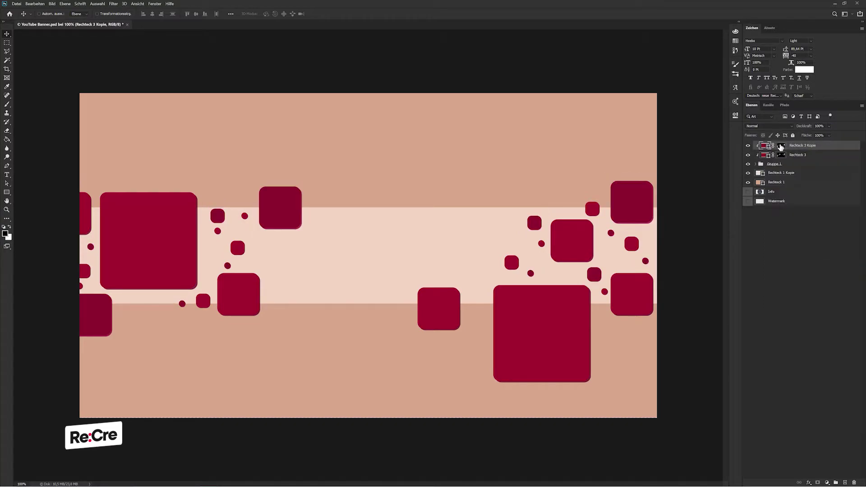
right_click(784, 155)
key("Escape")
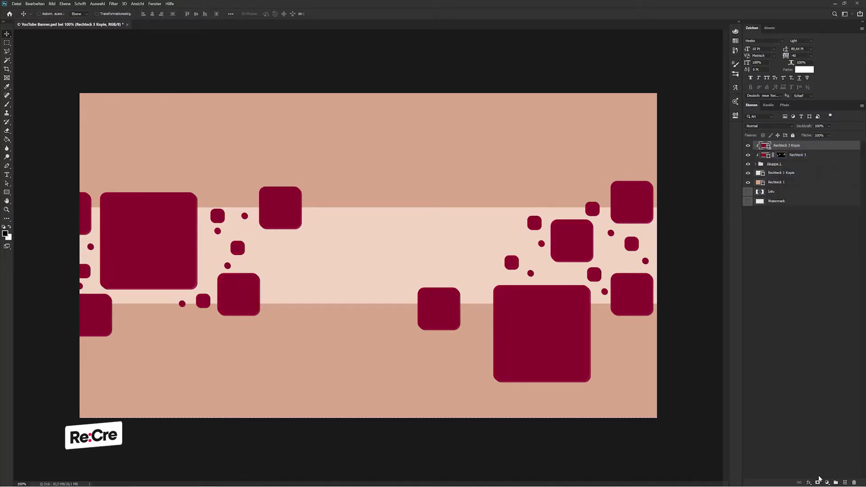
left_click(818, 479)
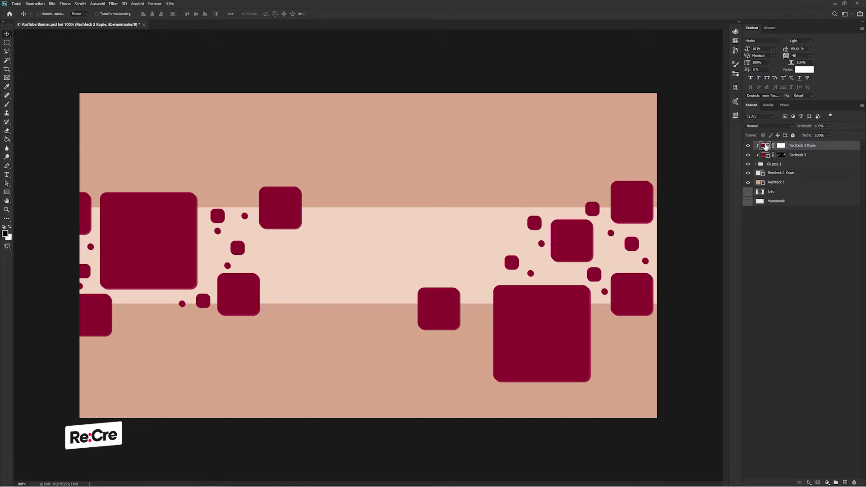
- Colour the copy a very dark maroon and stack the crimson original above it
double_click(765, 147)
left_click_drag(623, 200, 650, 218)
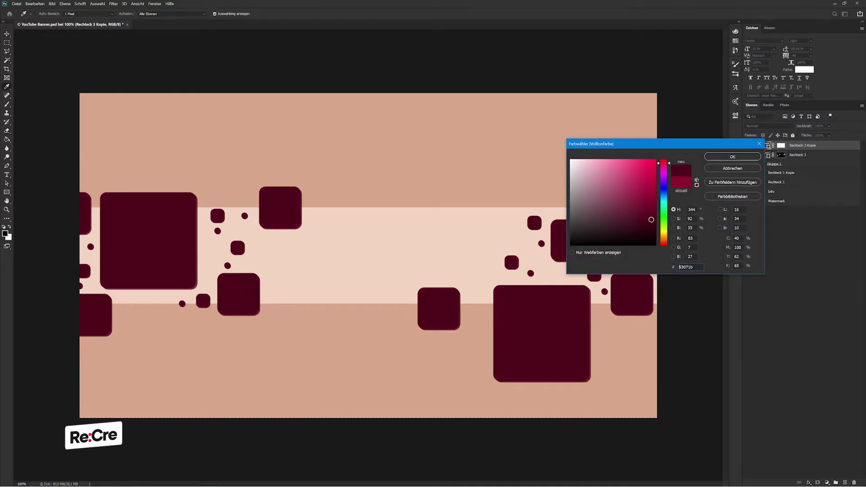
left_click(744, 157)
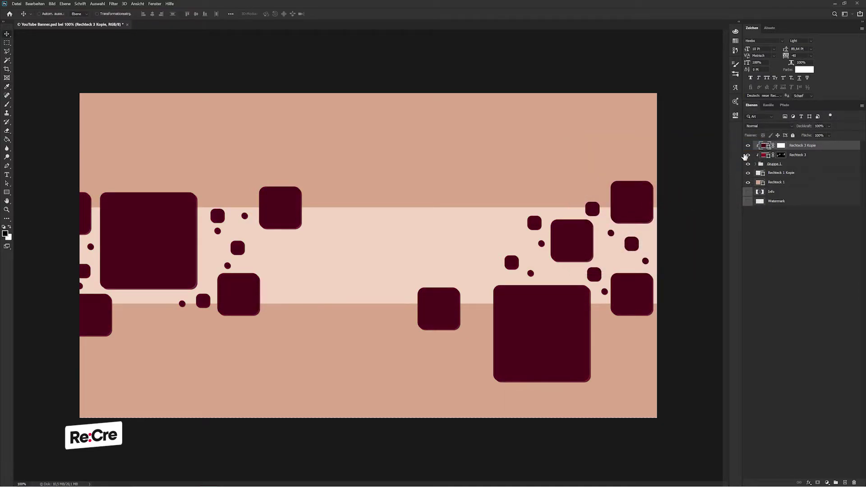
left_click_drag(762, 154, 767, 143)
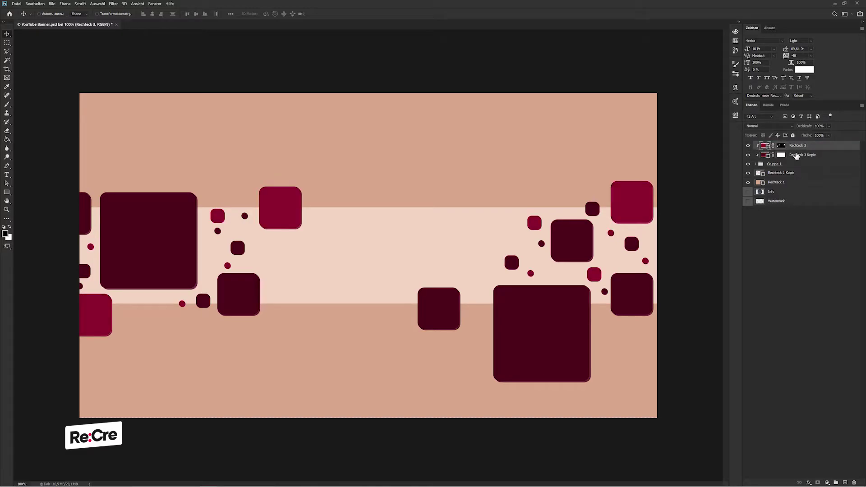
left_click(797, 156)
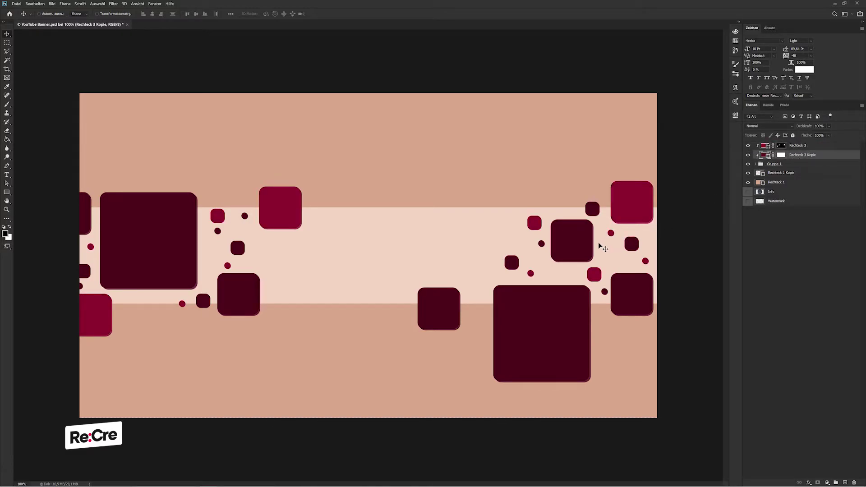
- Marquee-select five small squares and dots across the right and left clusters
key("m")
left_click_drag(536, 238, 548, 250)
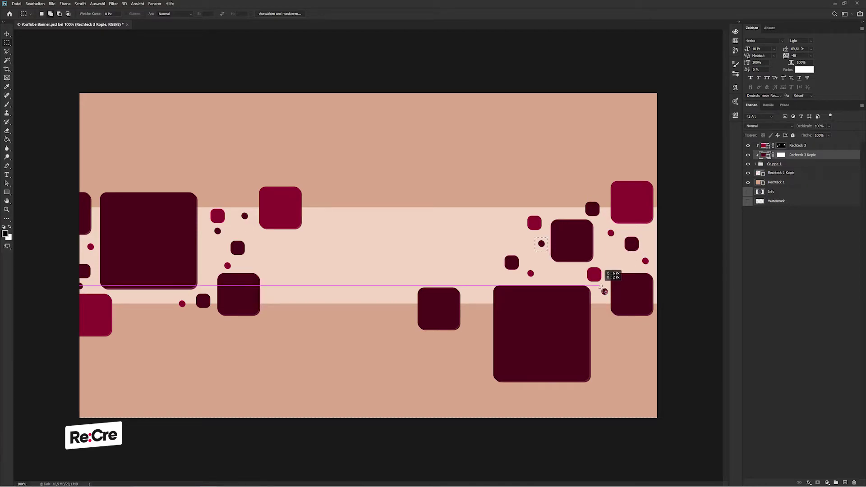
left_click_drag(604, 290, 661, 320)
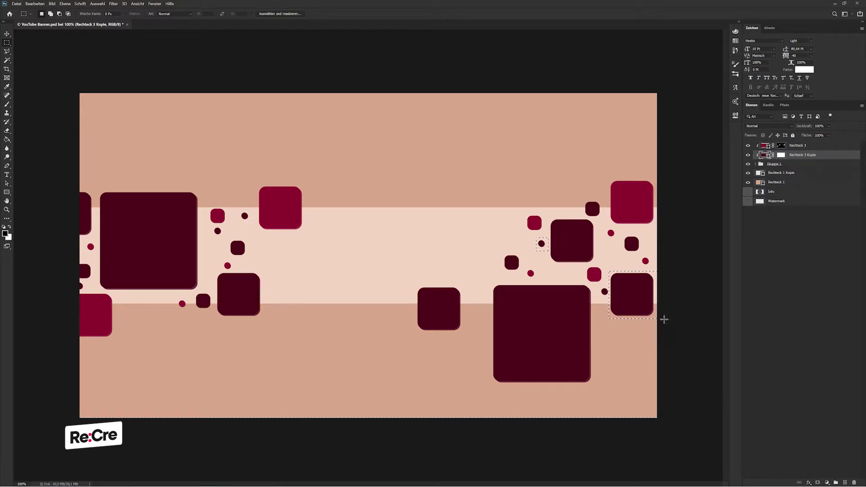
key("shift")
left_click_drag(246, 255, 220, 239)
left_click_drag(74, 257, 95, 283)
left_click_drag(210, 227, 224, 237)
- Replace the dark copy's old mask with one limited to the selected shapes
right_click(784, 157)
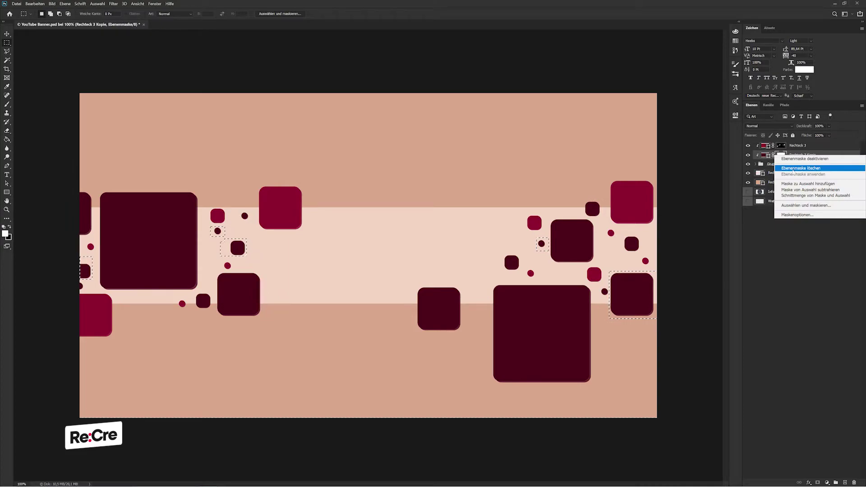
left_click(793, 167)
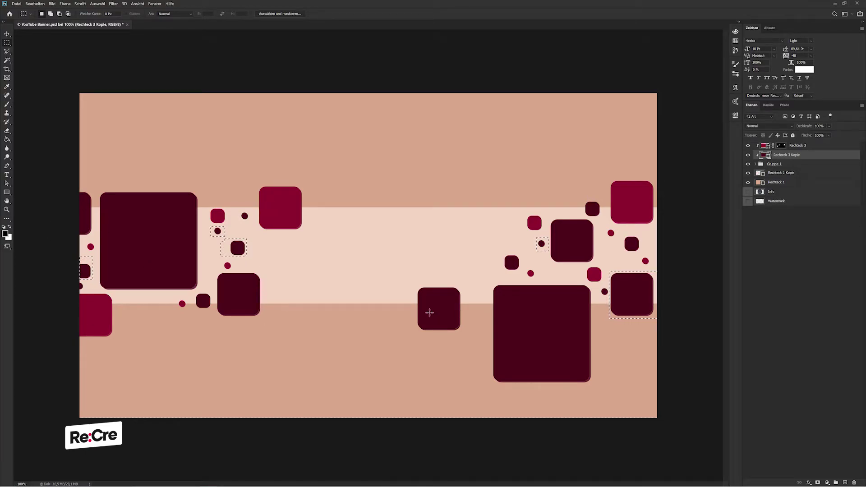
left_click(817, 482)
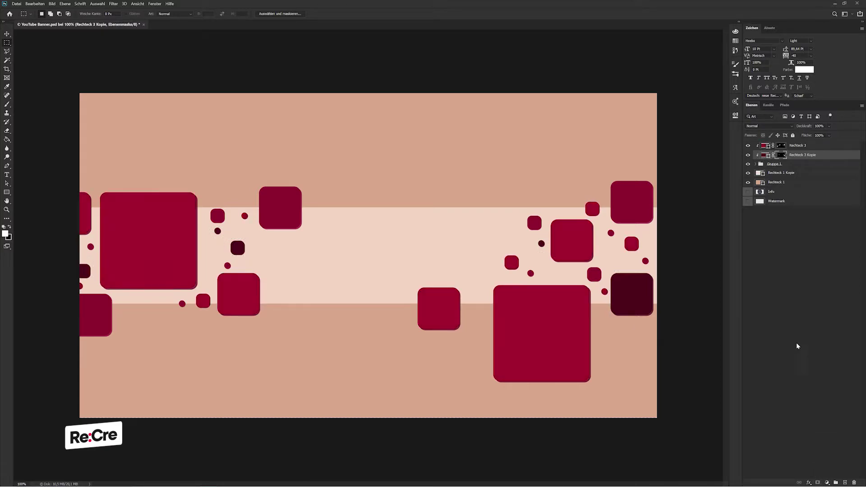
- Recolour the dark accent copy to the slightly lighter deep crimson 780625
double_click(766, 156)
left_click(652, 201)
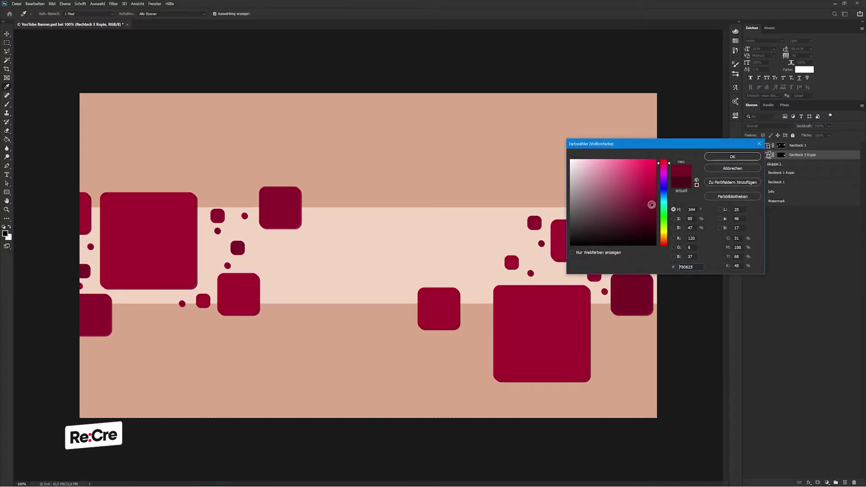
left_click(732, 156)
left_click(756, 267)
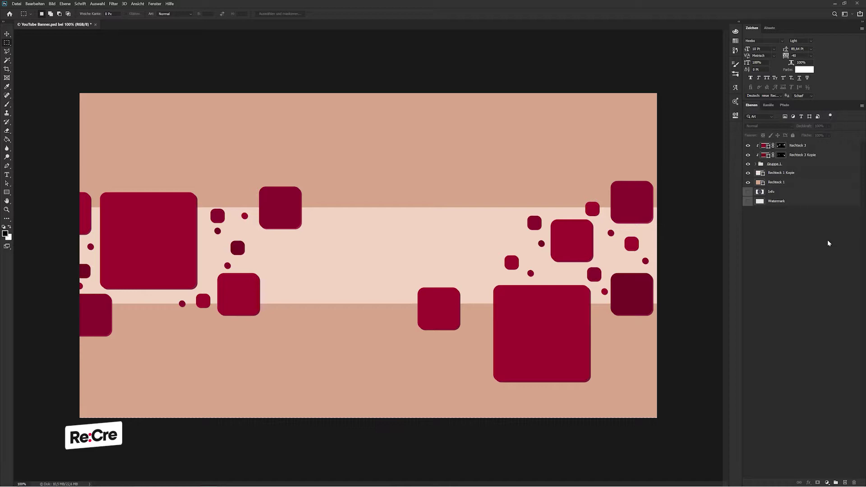
left_click(7, 174)
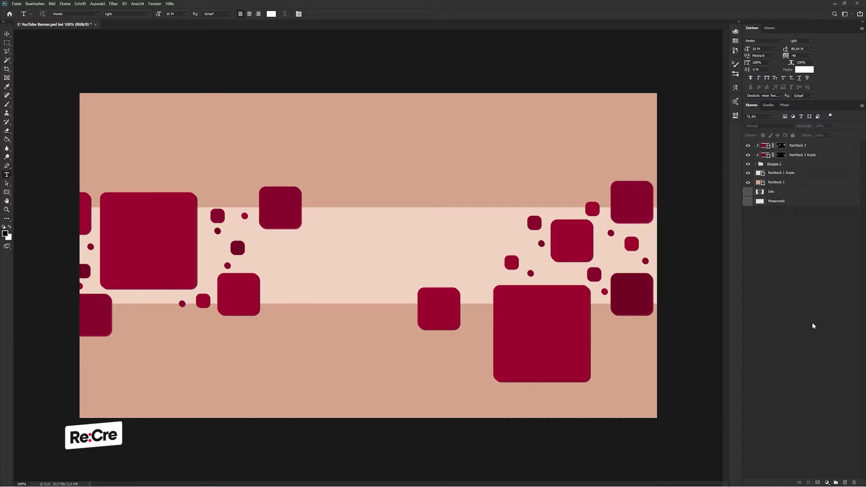
- Test a Hue/Saturation adjustment on the shapes, then delete it and close Properties
left_click(827, 482)
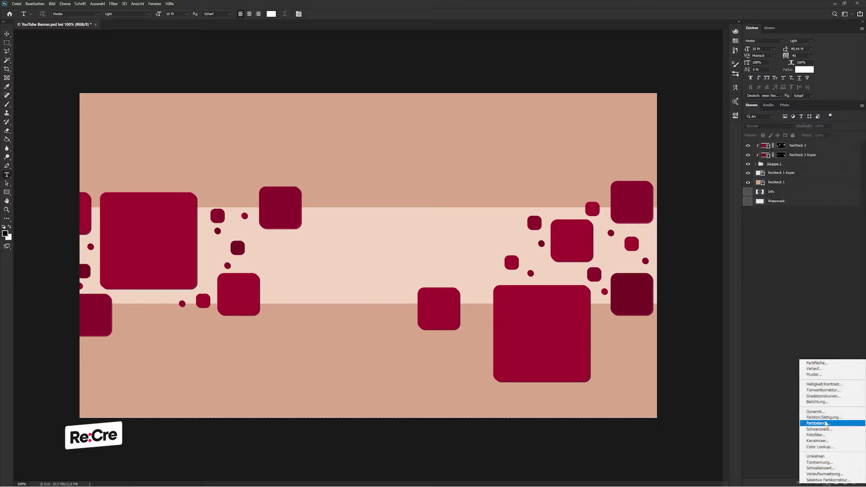
left_click(842, 417)
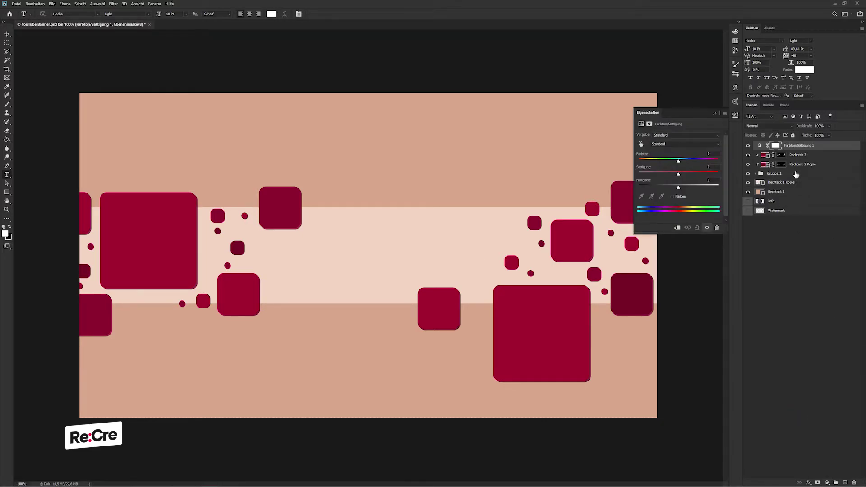
right_click(803, 146)
left_click(752, 211)
mouse_move(677, 161)
left_mouse_down()
mouse_move(706, 159)
mouse_move(647, 168)
left_mouse_up()
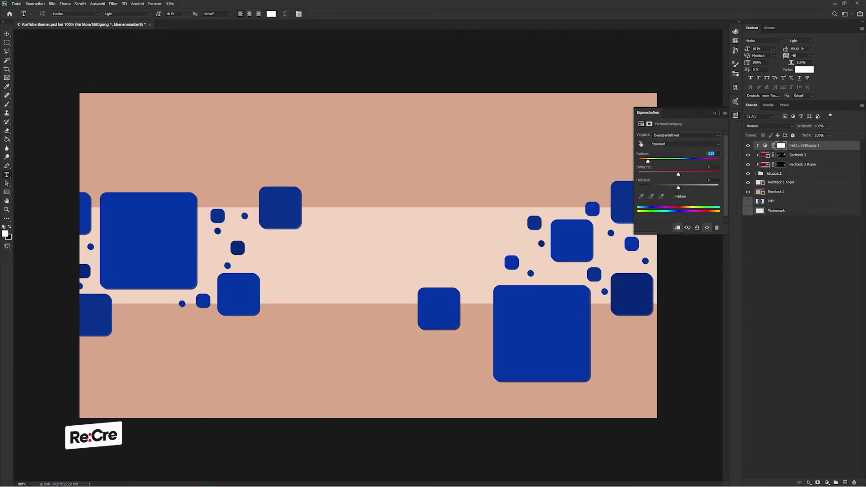
key("Delete")
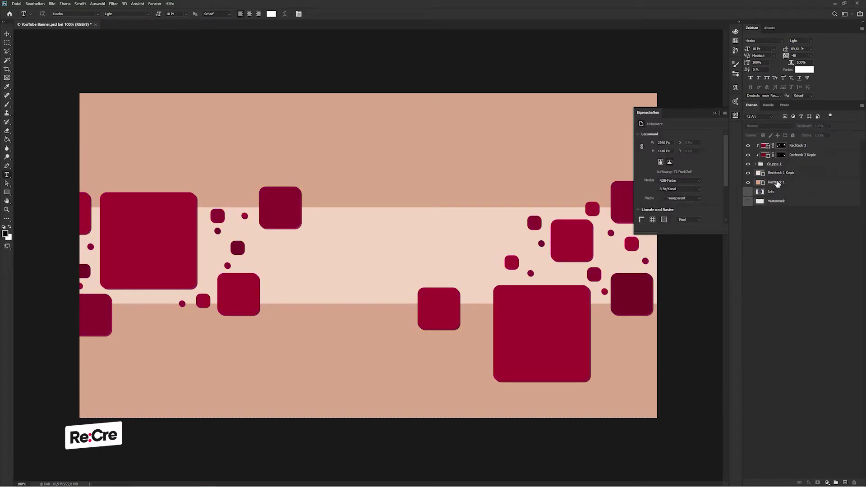
left_click(773, 217)
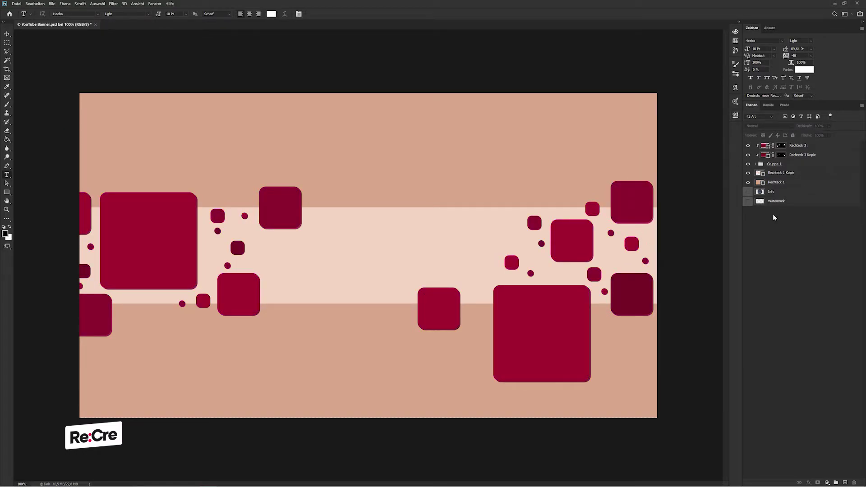
- Add Name text in the middle band, coloured #333333 at 200 pt, and nudge it toward centre
left_click(329, 256)
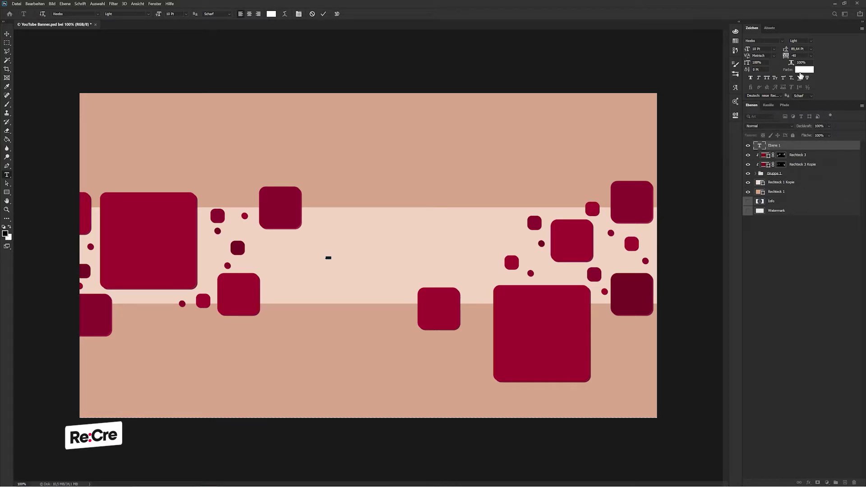
left_click(802, 71)
left_click(570, 229)
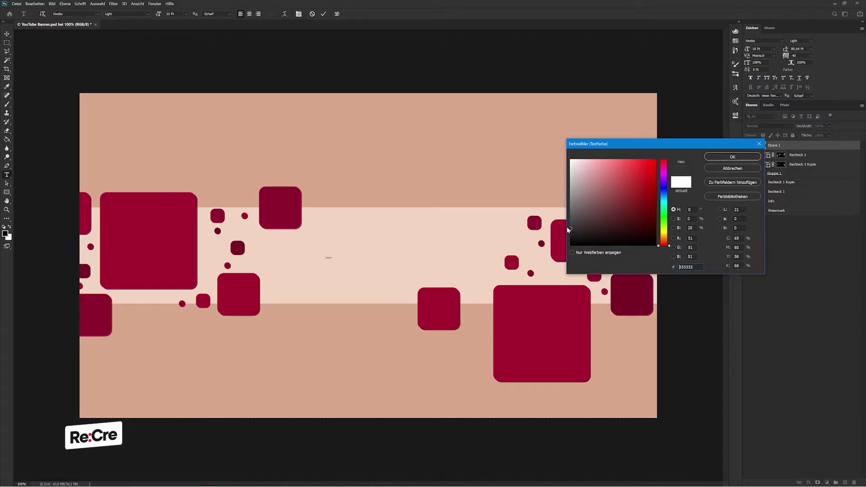
key("Return")
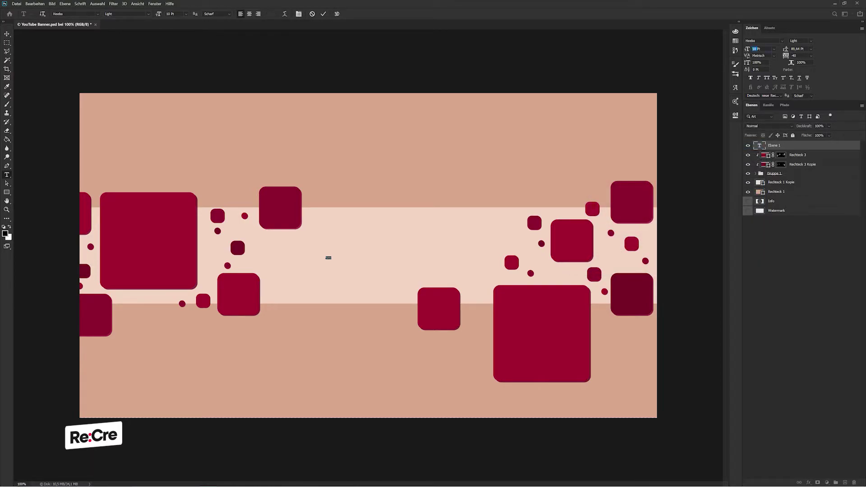
type("200")
key("Return")
left_click(7, 33)
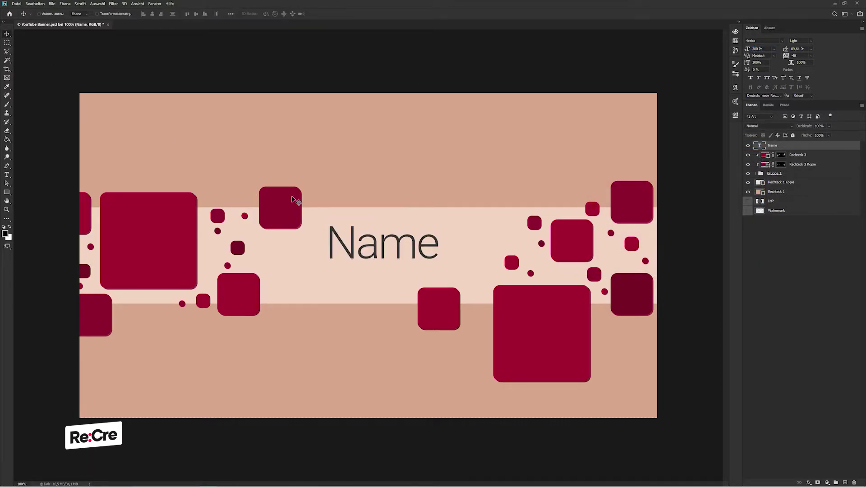
left_click_drag(375, 207, 369, 218)
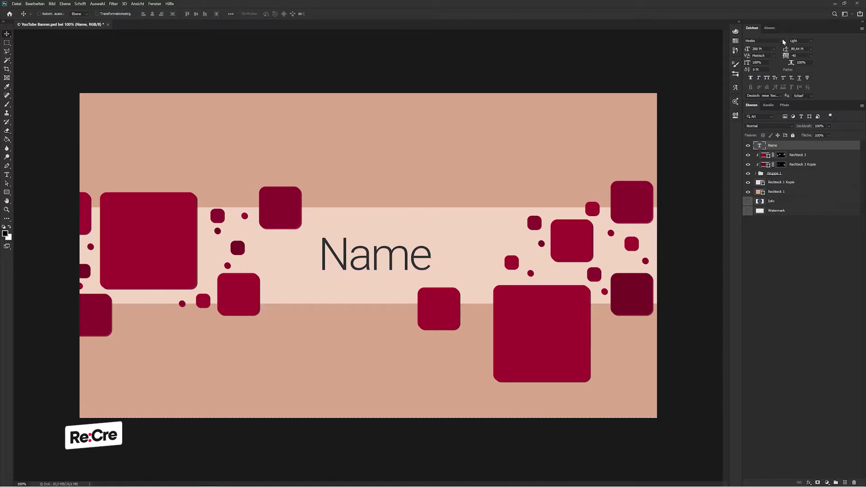
- Give the text Thin weight and -100 tracking, and retype it as lowercase 'name'
left_click(811, 41)
left_click(798, 46)
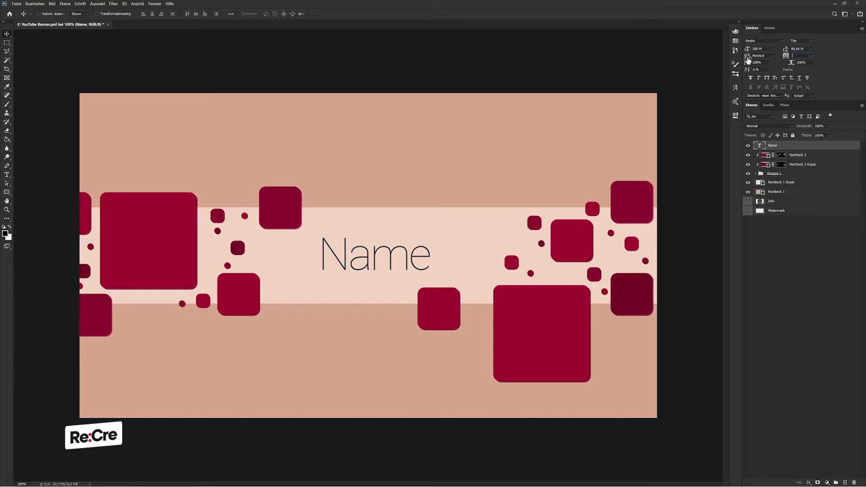
type("10")
key("Return")
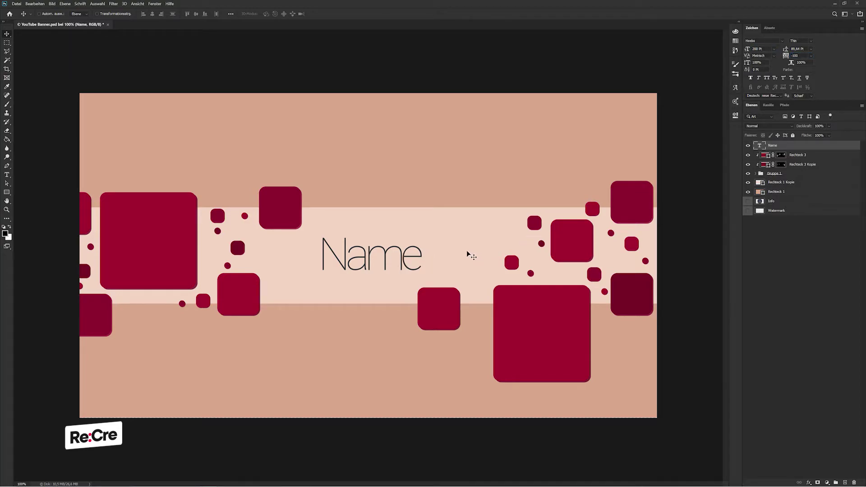
double_click(759, 146)
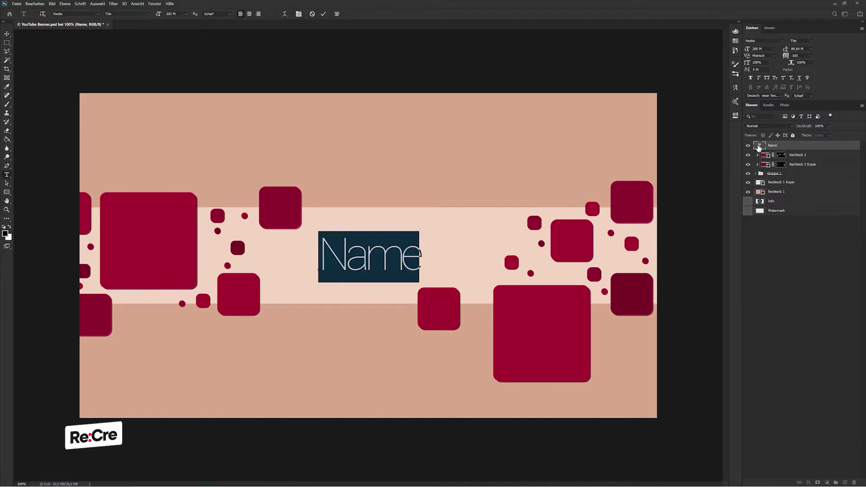
type("name")
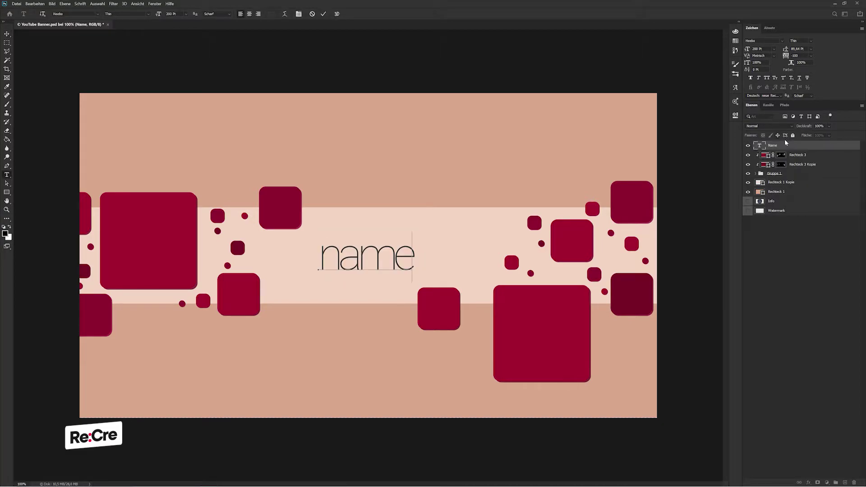
key("ctrl+Return")
- Browse the font family list and search for fonts starting with 'ma'
left_click(782, 41)
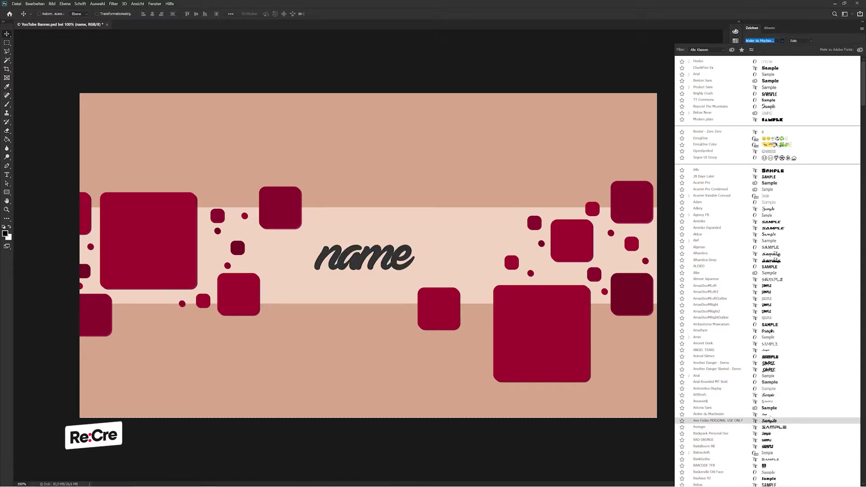
scroll(769, 361, "down", 3)
scroll(765, 267, "down", 5)
scroll(769, 264, "down", 3)
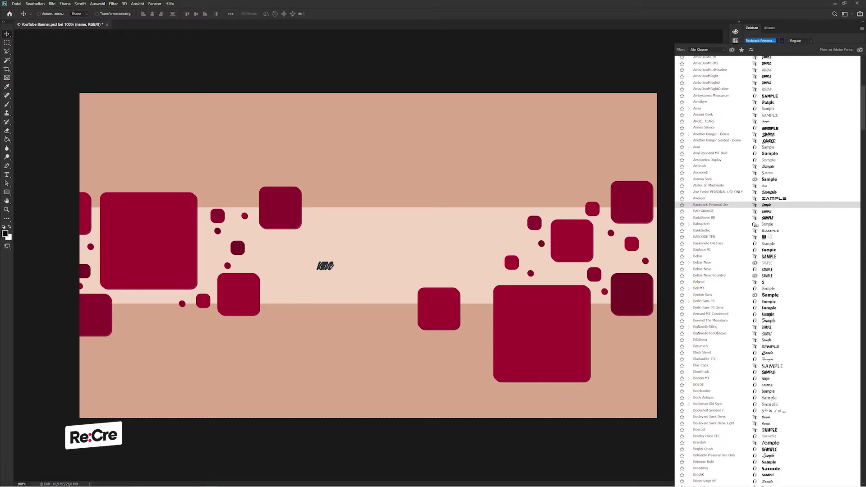
scroll(774, 257, "down", 4)
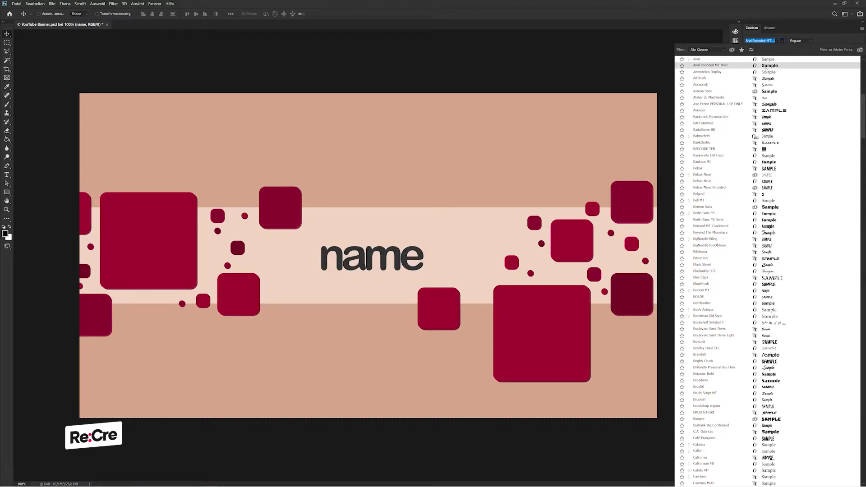
type("masEve")
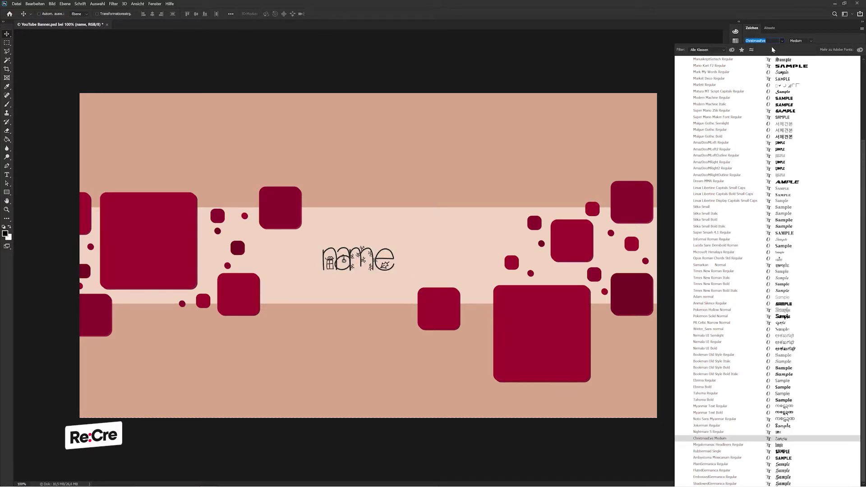
- Preview Conthrax and other fonts on the name text, then apply MORVA
left_click(782, 40)
type("BAD GRUNGE")
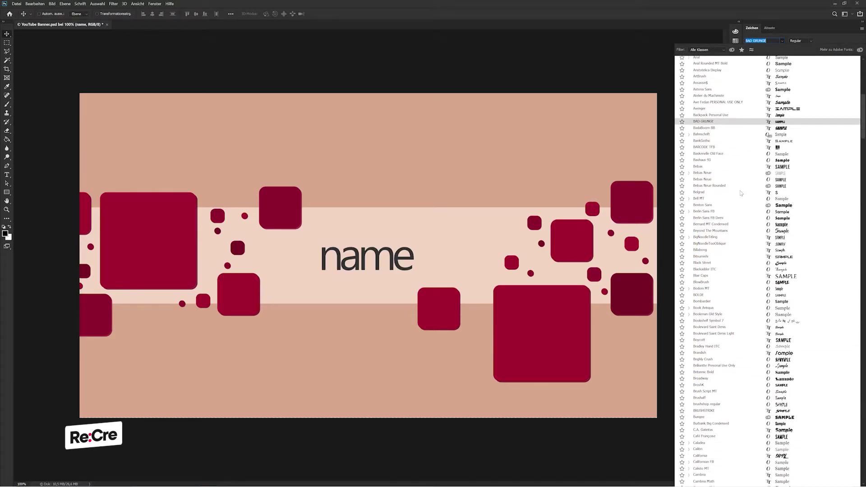
scroll(740, 193, "down", 5)
scroll(742, 189, "down", 3)
scroll(742, 188, "down", 4)
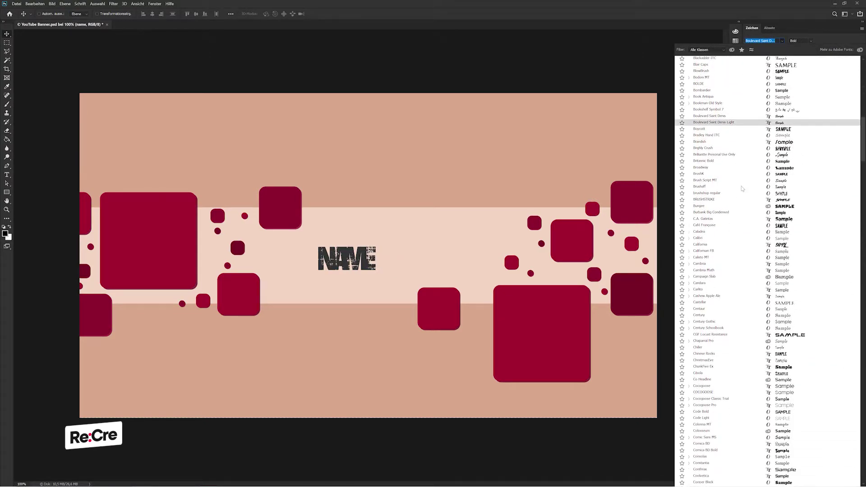
scroll(742, 189, "down", 4)
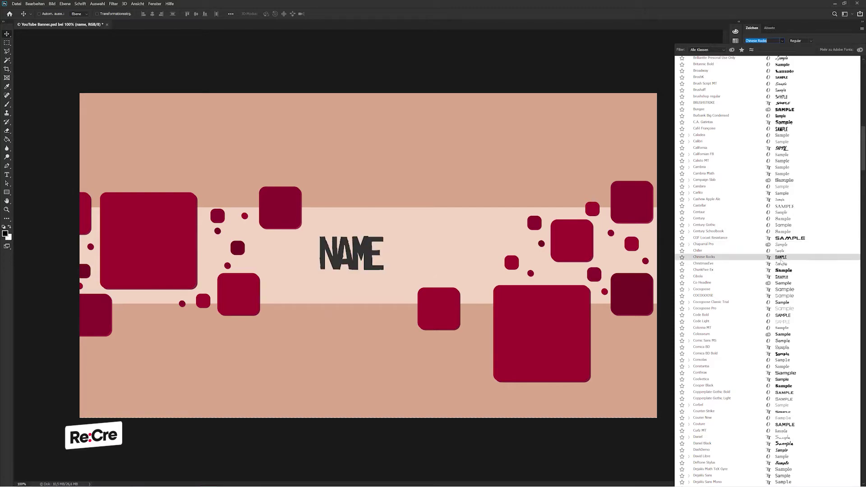
scroll(781, 255, "down", 2)
scroll(781, 262, "down", 2)
scroll(782, 261, "down", 2)
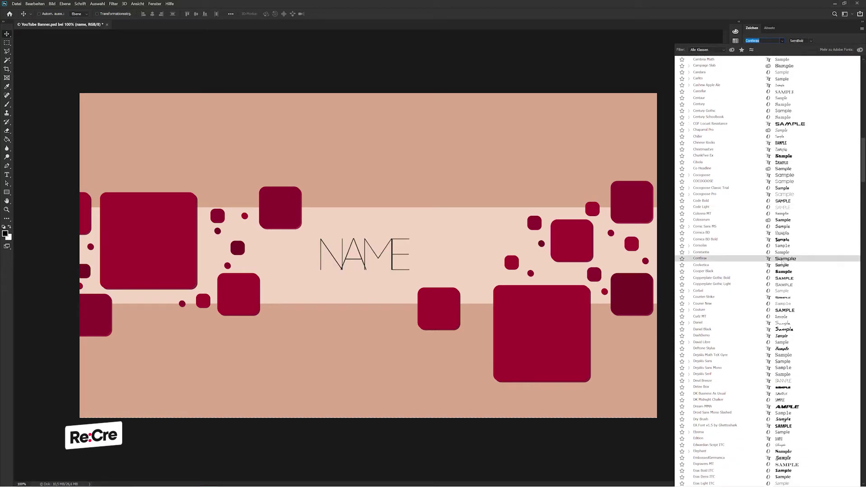
left_click(782, 260)
scroll(783, 262, "down", 4)
scroll(782, 262, "down", 1)
scroll(783, 261, "down", 4)
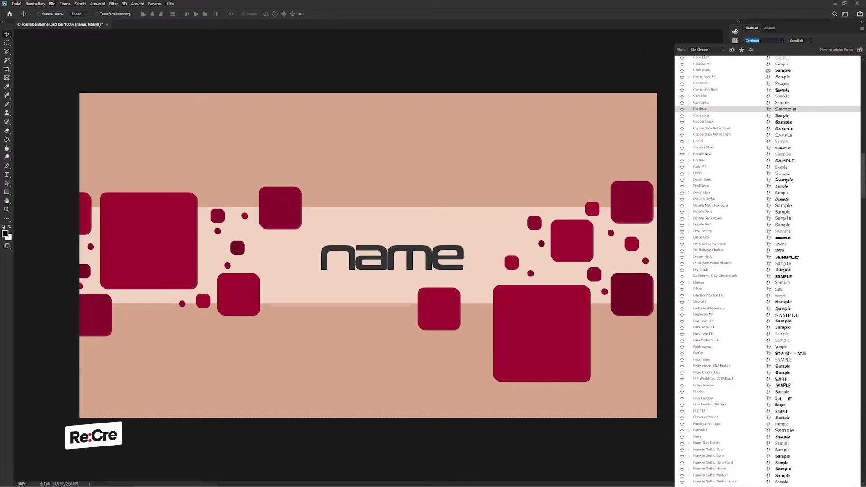
scroll(782, 261, "down", 3)
scroll(783, 262, "down", 1)
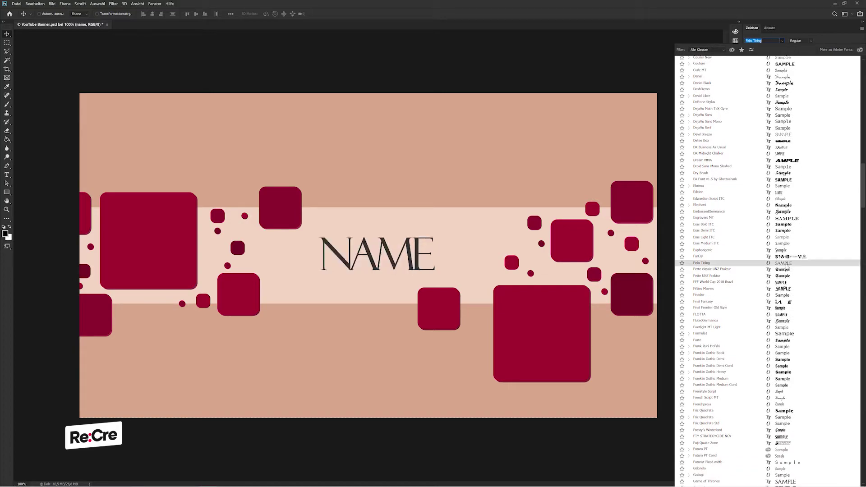
key("Up")
key("Up")
key("Up")
key("Up")
scroll(741, 177, "down", 1)
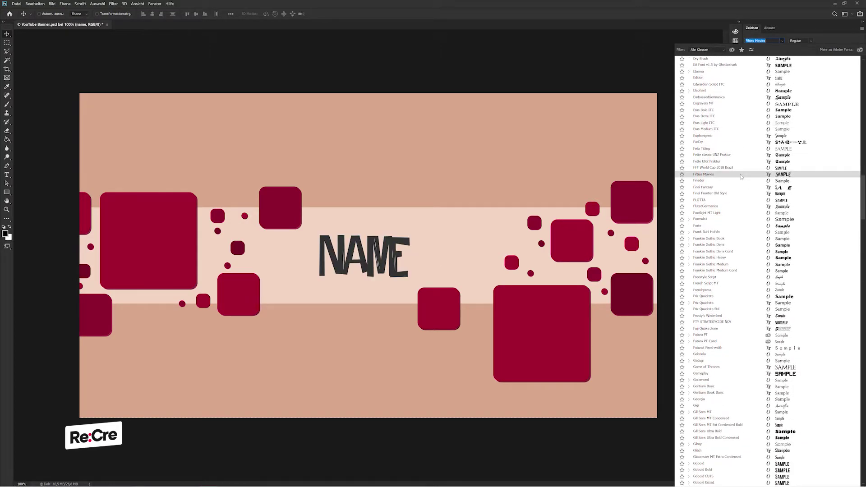
type("morva")
key("Return")
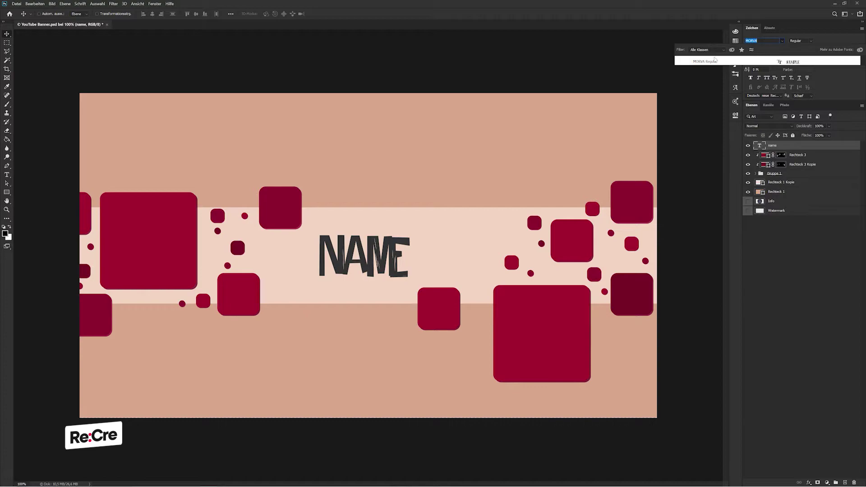
- Reset NAME's letter spacing to 0, then tighten it to -50
left_click(714, 60)
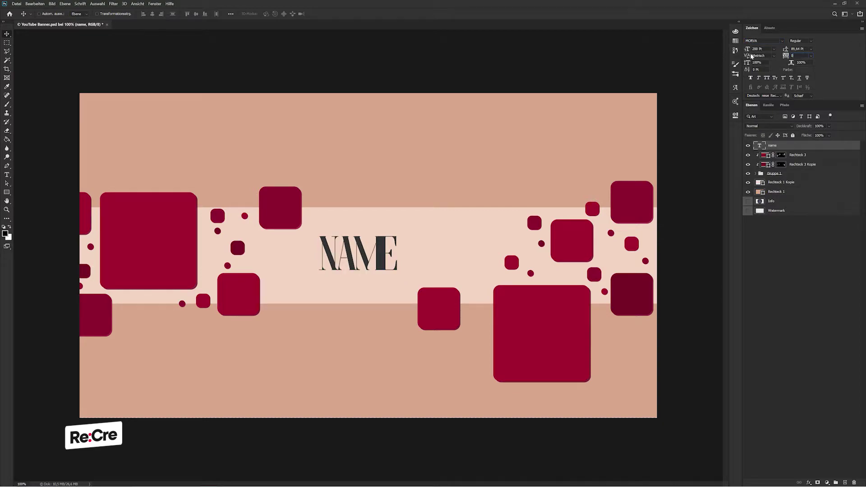
key("Return")
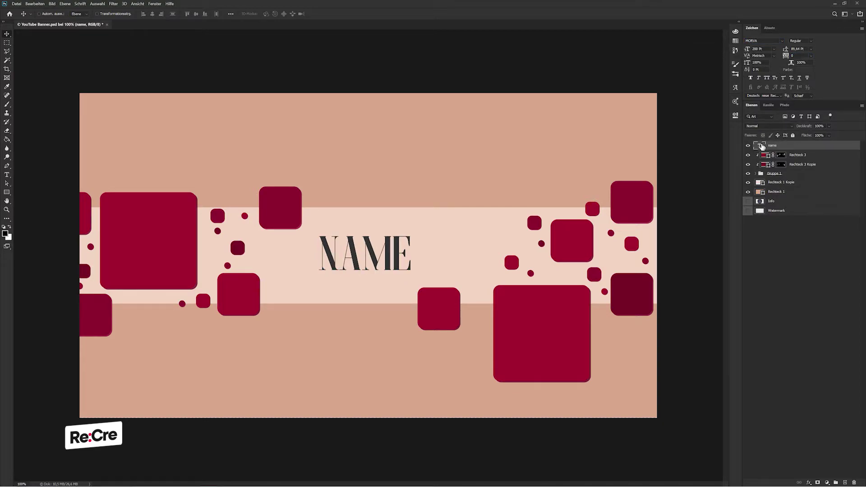
double_click(760, 146)
type("0")
key("Return")
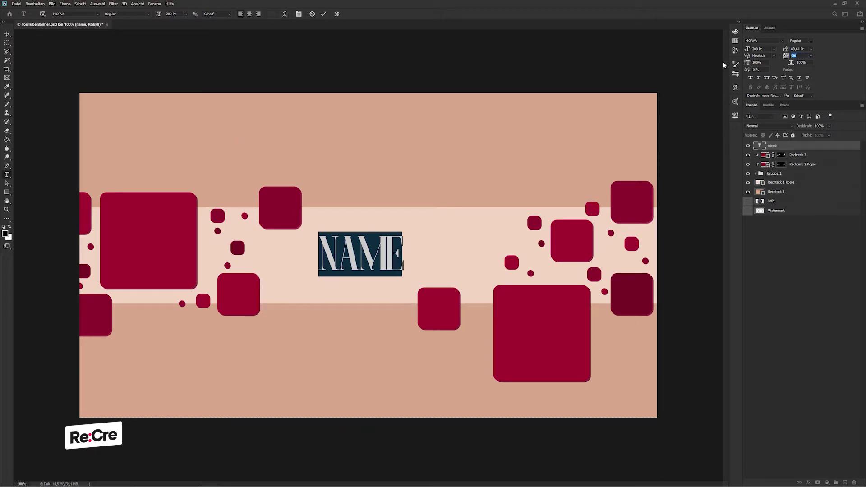
- Set tracking to -40 and centre NAME horizontally and vertically on the canvas
type("-40")
key("Return")
key("v")
left_click_drag(316, 184, 329, 199)
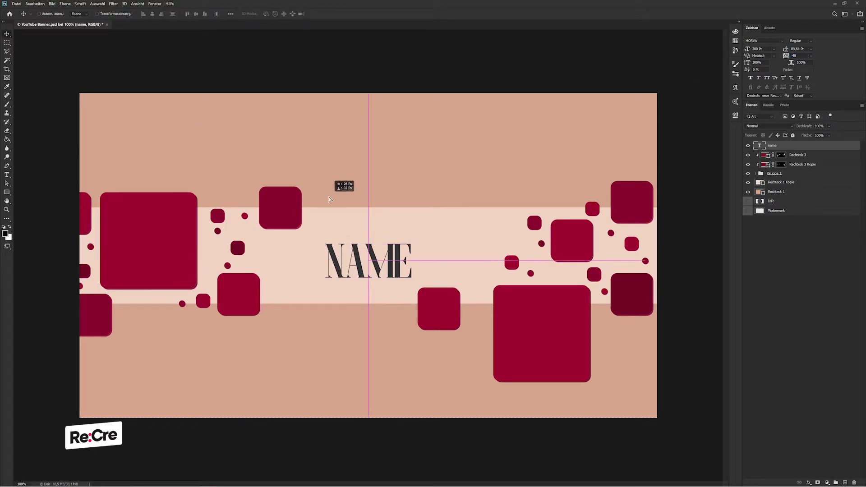
left_click(230, 13)
left_click(249, 74)
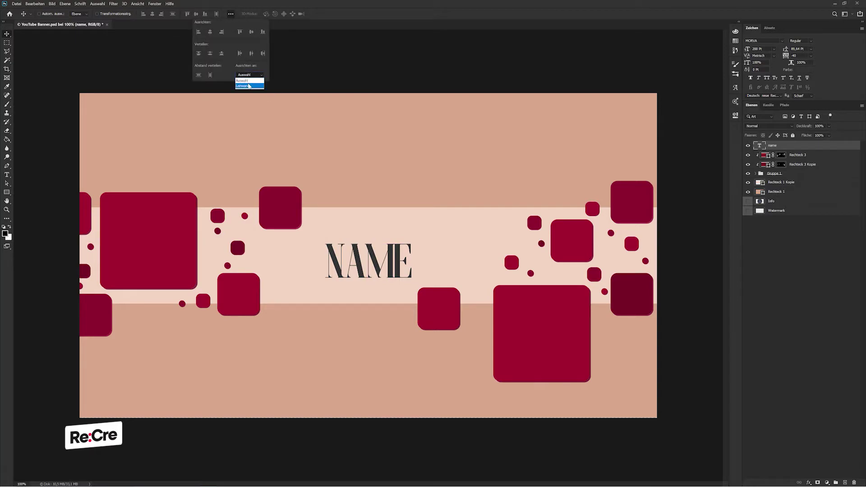
left_click(249, 86)
left_click(251, 32)
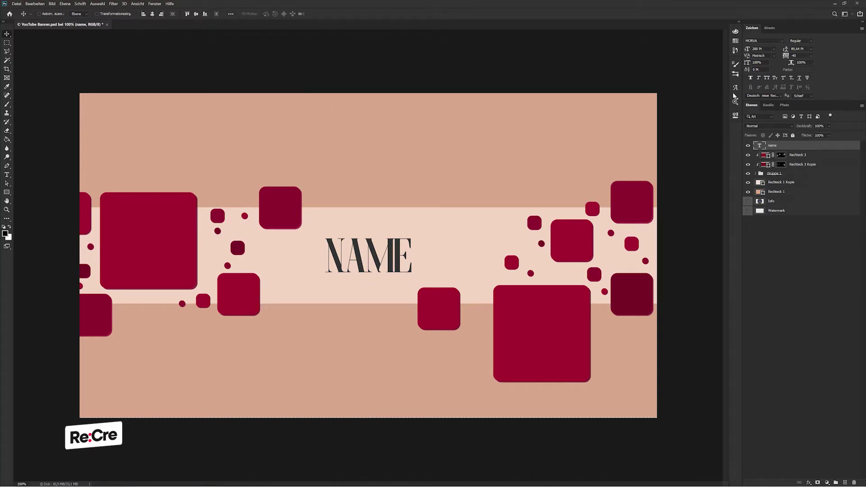
- Switch the name text to ChunkFive Ex and bring the font list up again
left_click(783, 42)
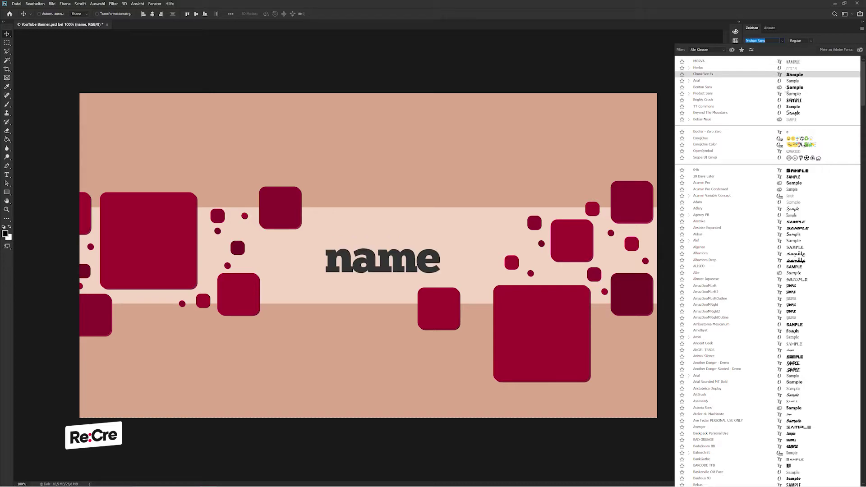
left_click(789, 74)
left_click(777, 39)
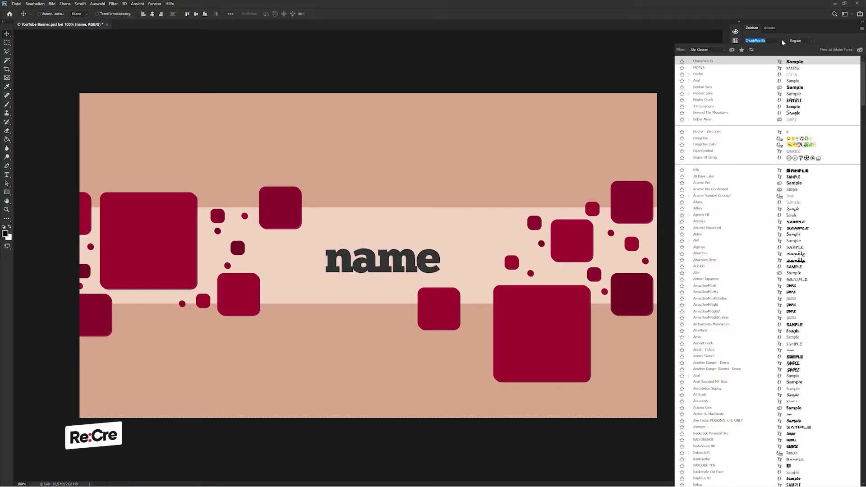
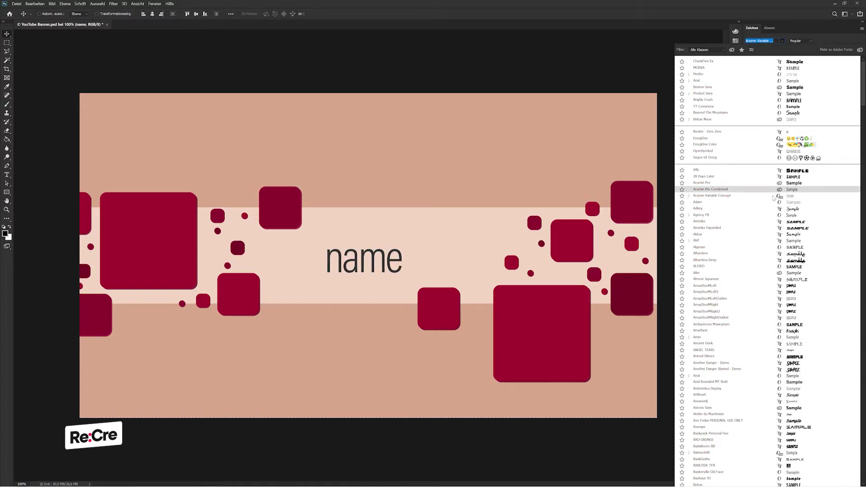
- Set the name text to Heebo Thin and nudge it slightly left and up
left_click(778, 68)
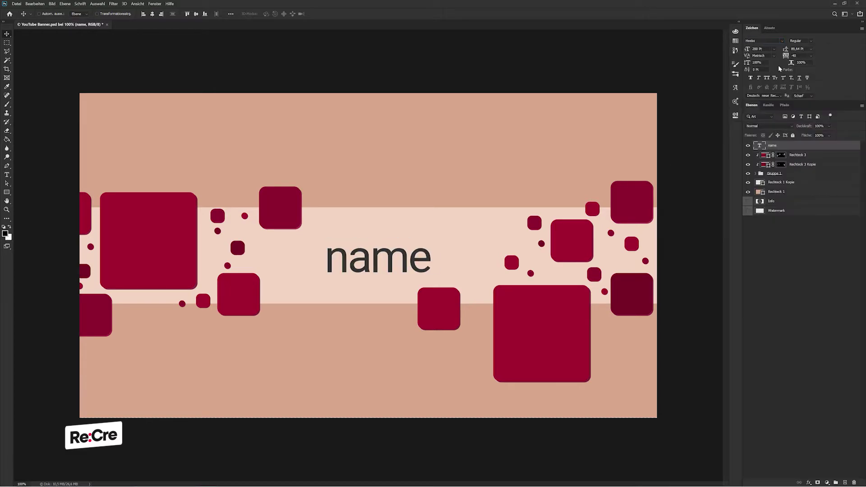
left_click(810, 41)
left_click(806, 48)
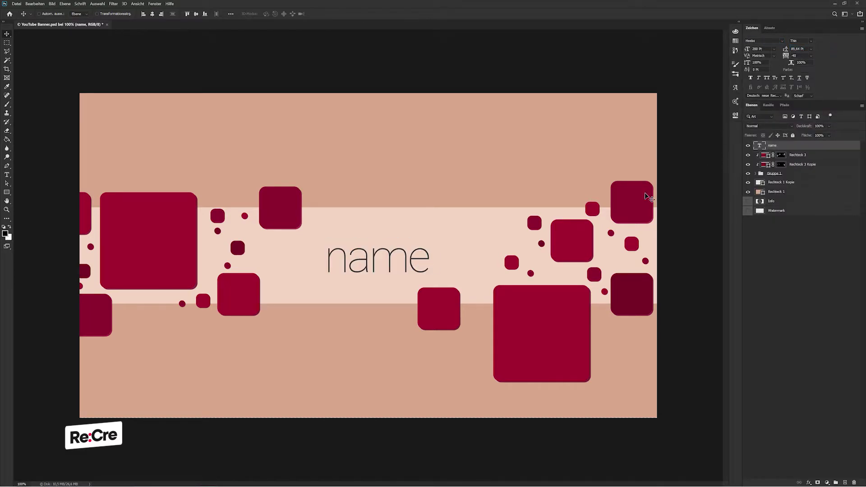
left_click_drag(500, 236, 486, 231)
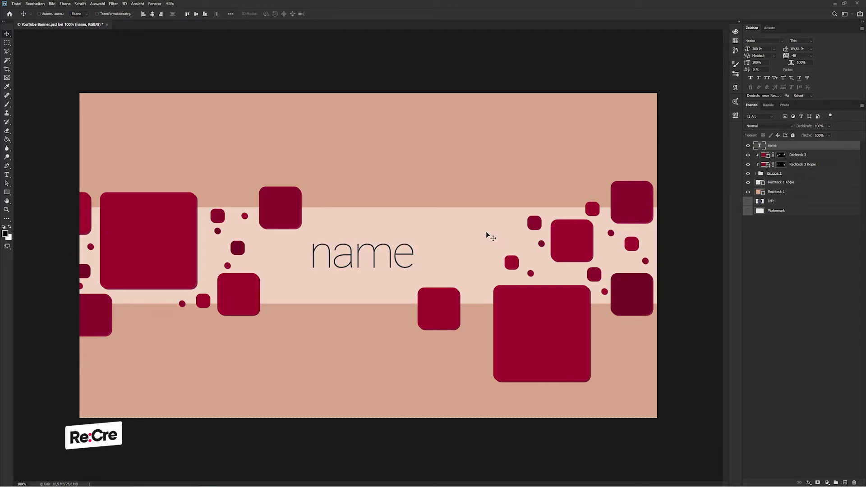
key("ctrl+plus")
key("ctrl+plus")
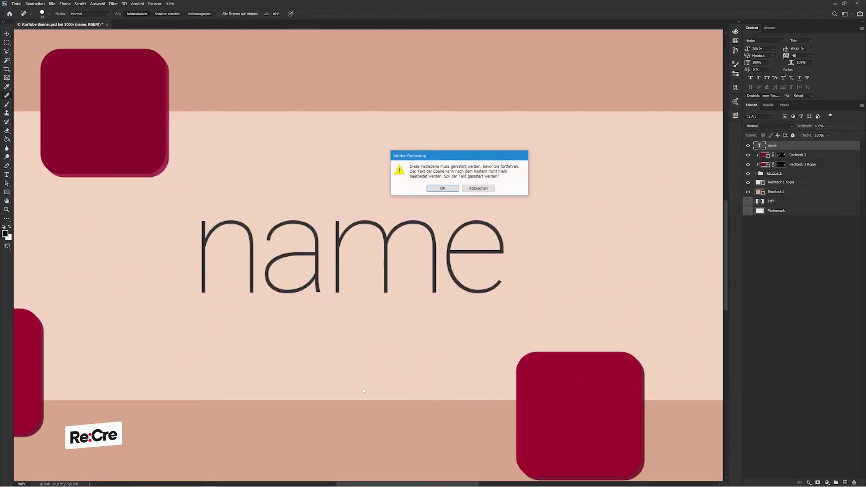
- Duplicate the name text below itself, retype it as 'SLOGAN HERE' and size it 50 Pt
left_click(443, 189)
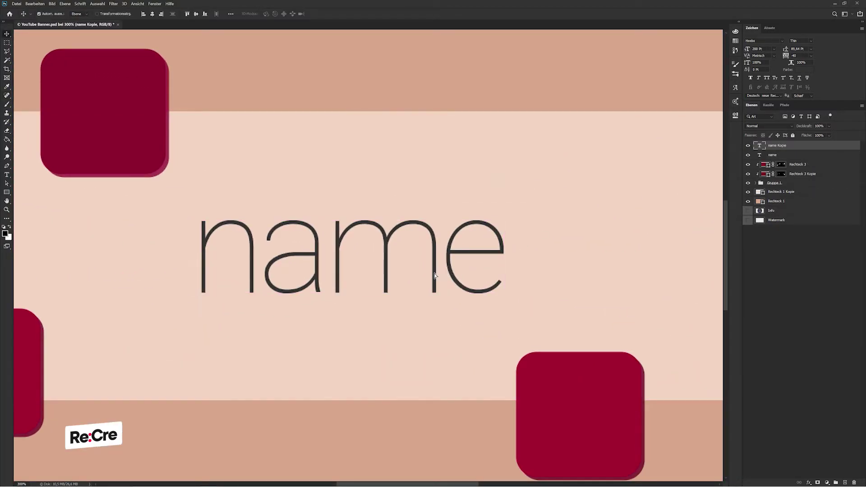
left_click_drag(440, 255, 435, 343)
double_click(760, 145)
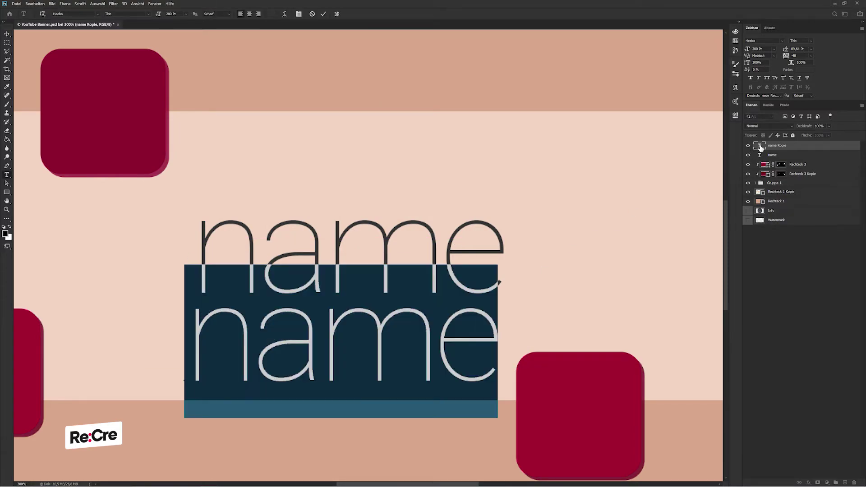
type("SLOGAN H")
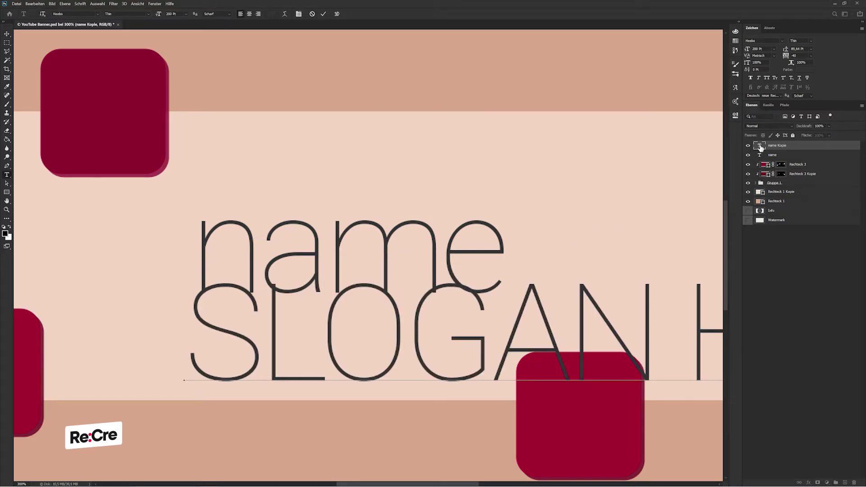
key("ctrl+a")
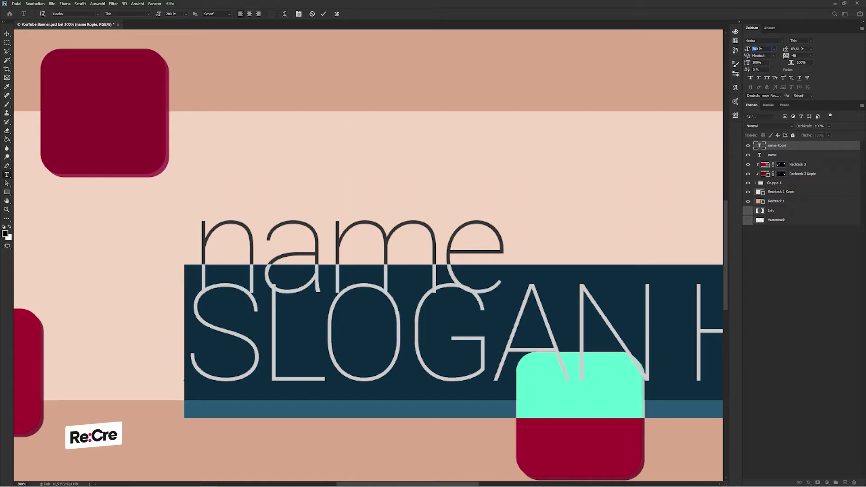
type("50")
key("Return")
- Make the slogan Black weight at 30 Pt, placed just beneath the name
left_click(810, 41)
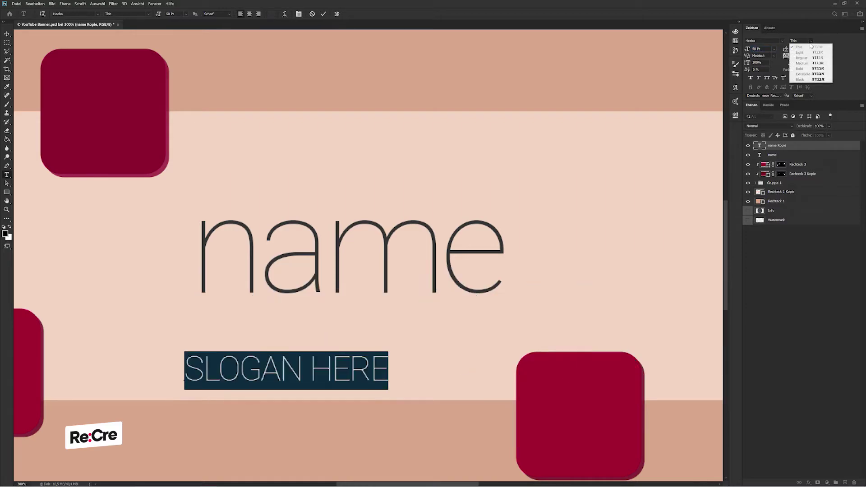
left_click(800, 79)
left_click(7, 34)
left_click_drag(232, 223, 248, 169)
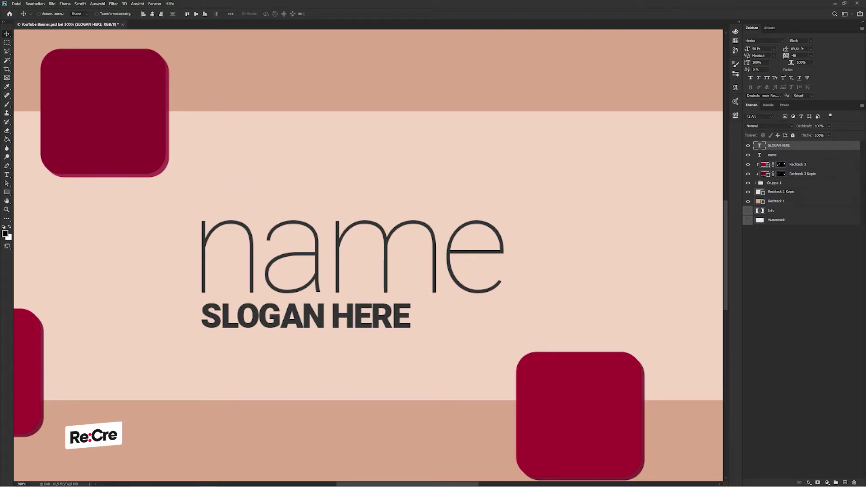
key("Return")
left_click_drag(274, 296, 274, 286)
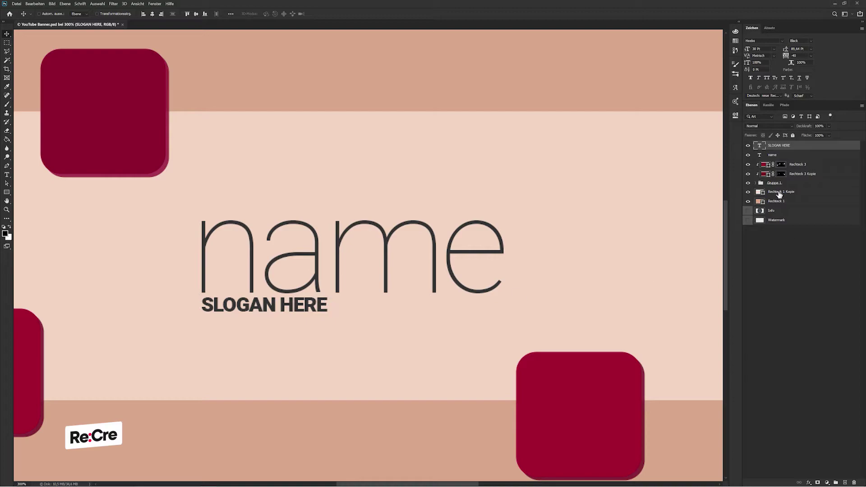
- Group the name and slogan layers, then align and nudge the group into place
left_click(772, 155, "ctrl")
key("ctrl+g")
key("ctrl+minus")
key("ctrl+minus")
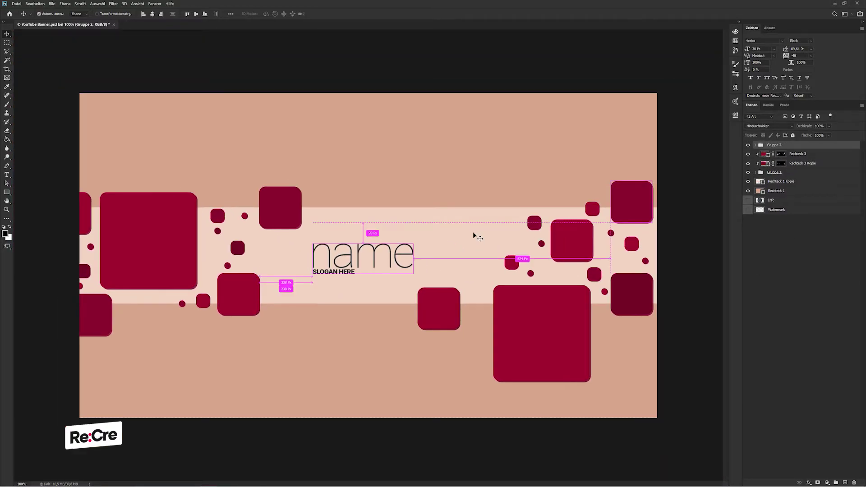
key("shift+Left")
key("shift+Up")
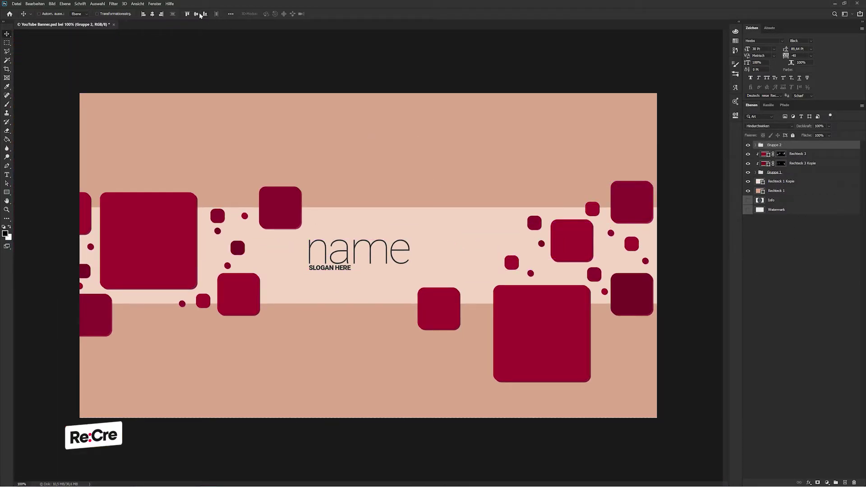
left_click(196, 16)
key("Right")
key("Right")
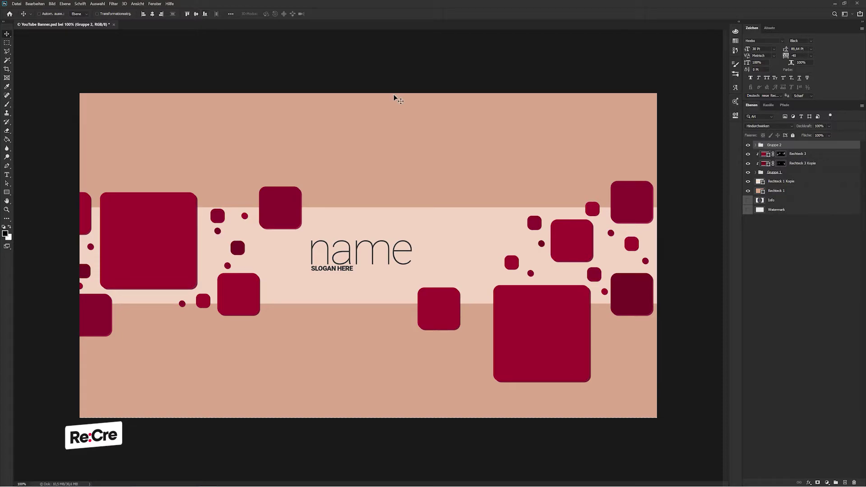
key("Right")
key("Right")
key("Right")
- Duplicate the large square and enlarge the copy to about double size
left_click(786, 260)
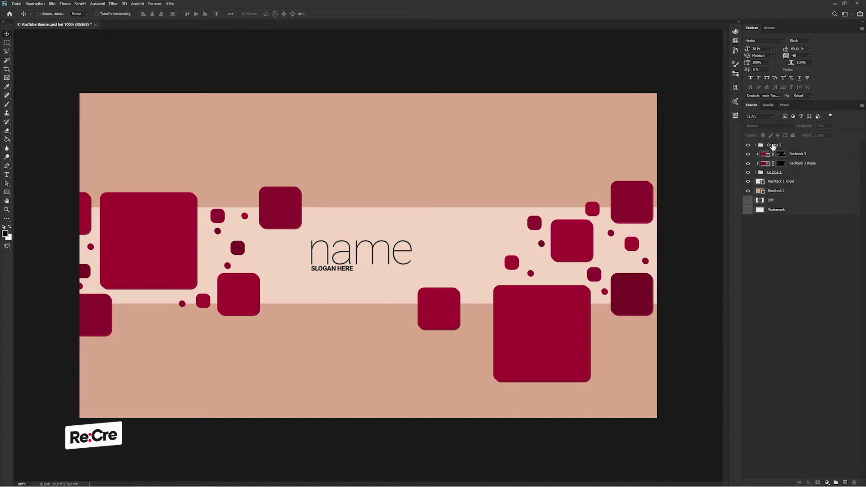
right_click(576, 329)
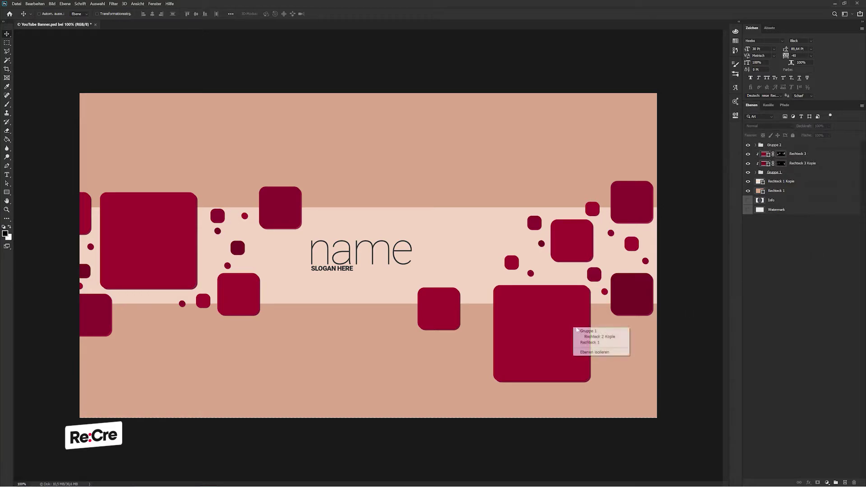
left_click(597, 337)
scroll(765, 267, "down", 2)
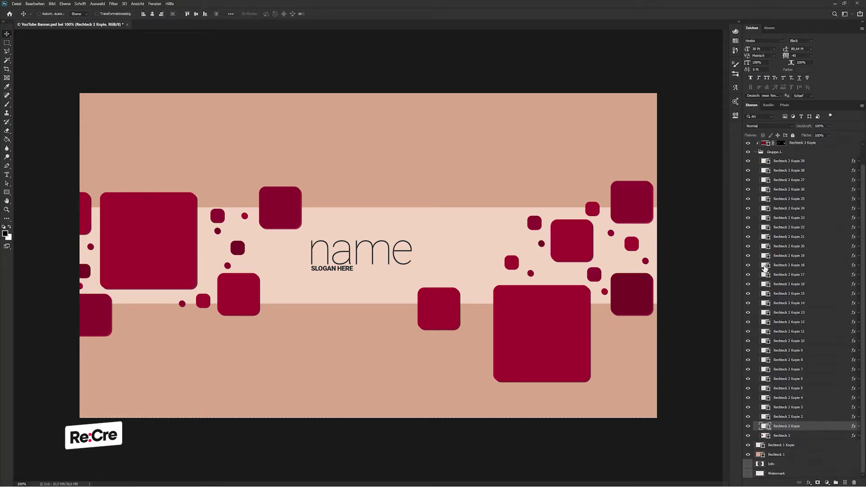
left_click_drag(588, 367, 574, 346)
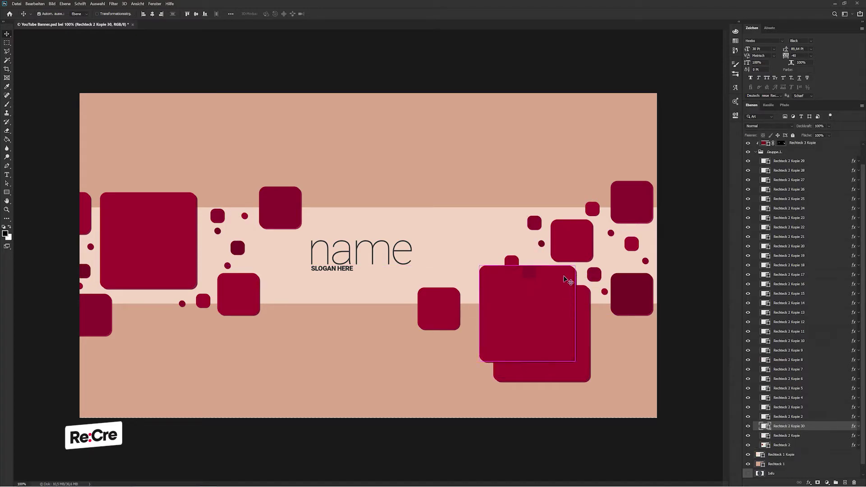
key("ctrl+t")
left_click_drag(576, 266, 634, 219)
key("Return")
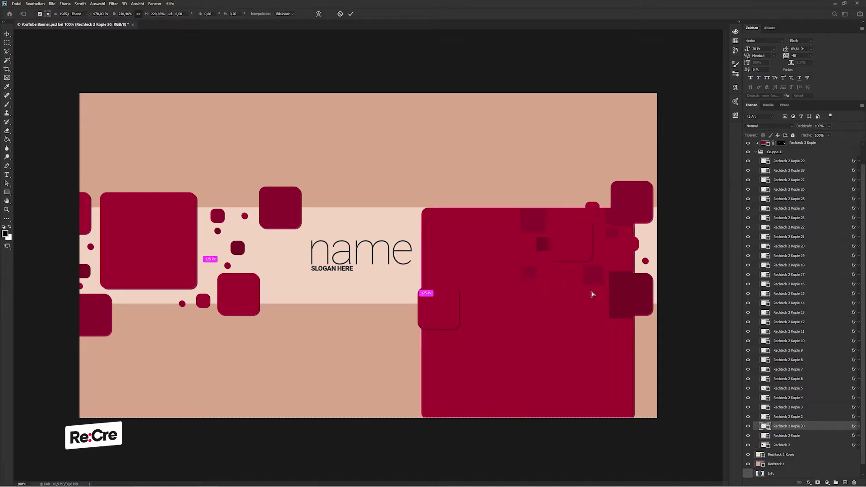
- Fade the enlarged square to 10% opacity and move it behind the shapes, lower left
left_click_drag(528, 288, 597, 304)
key("1")
scroll(752, 320, "down", 1)
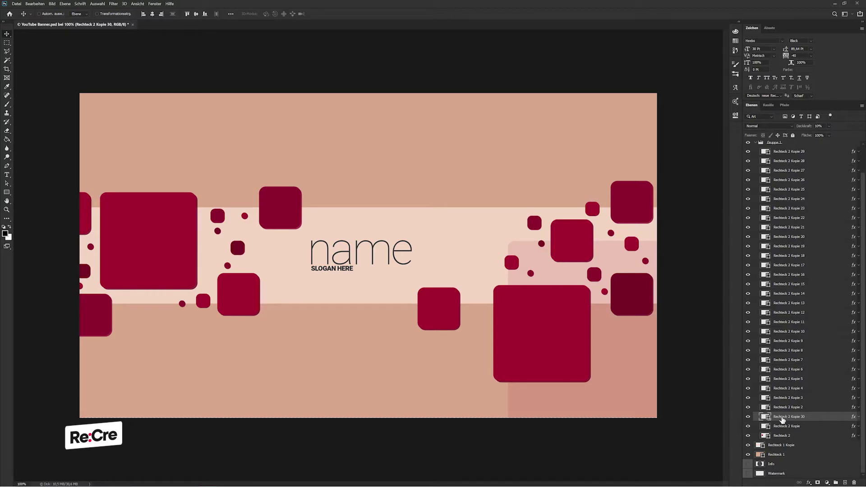
left_click_drag(782, 420, 787, 441)
mouse_move(623, 396)
left_mouse_down()
mouse_move(599, 396)
mouse_move(215, 145)
mouse_move(340, 290)
mouse_move(309, 289)
left_mouse_up()
- Spread more faint square copies along the left and group all four faint squares
left_click_drag(300, 321, 224, 311)
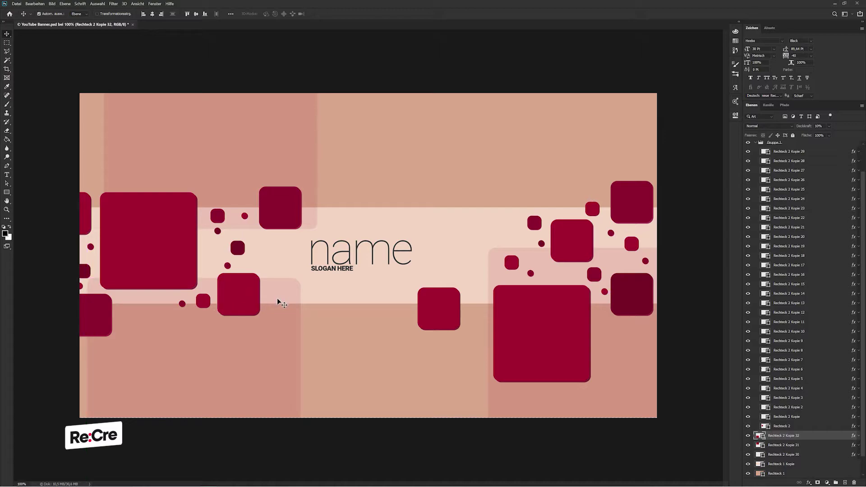
left_click_drag(276, 298, 333, 316)
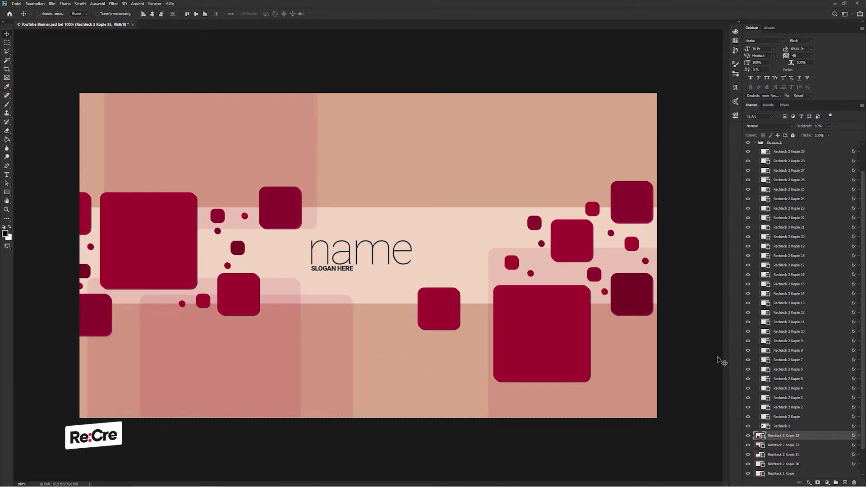
scroll(782, 436, "down", 3)
left_click(783, 426, "shift")
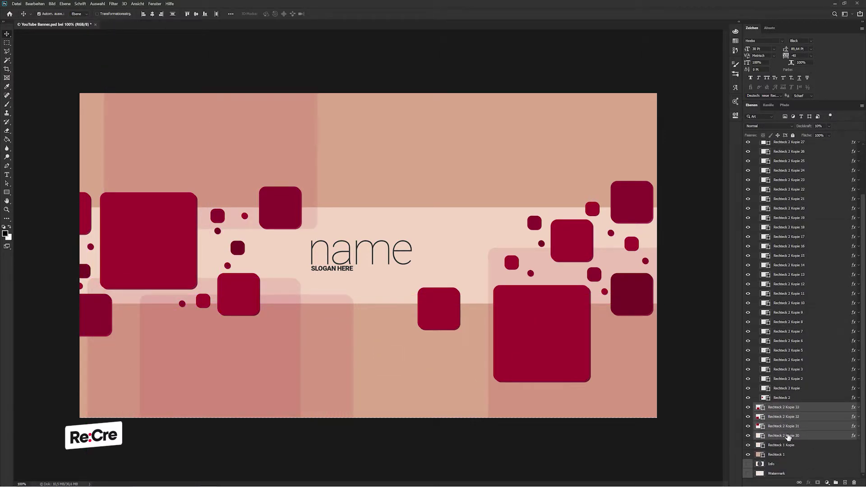
key("ctrl+g")
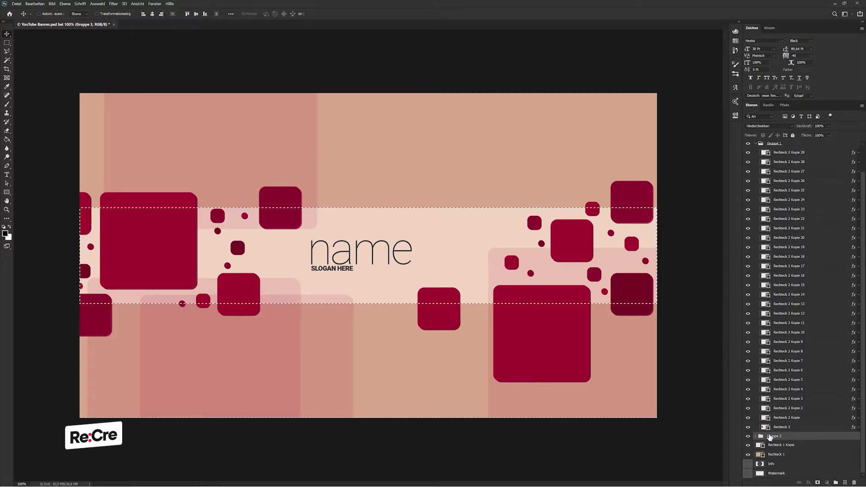
- Mask the faint-square group to the light band and select one square inside it
left_click(818, 483)
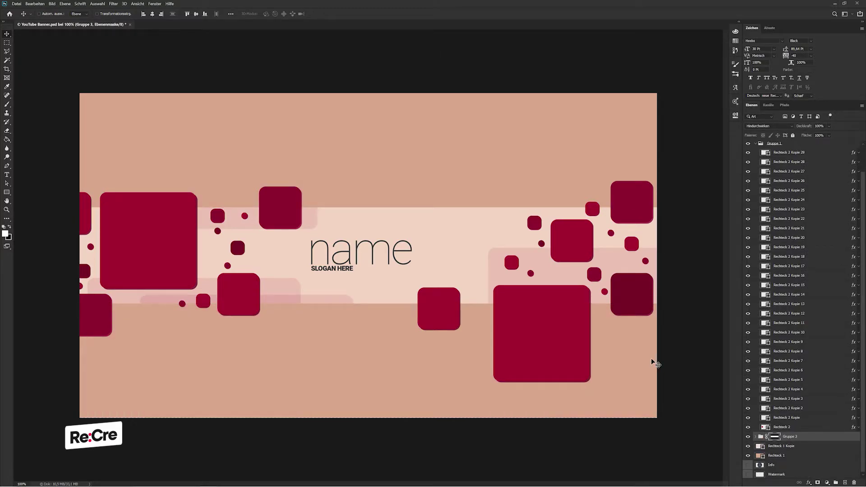
left_click(755, 437)
scroll(772, 441, "down", 2)
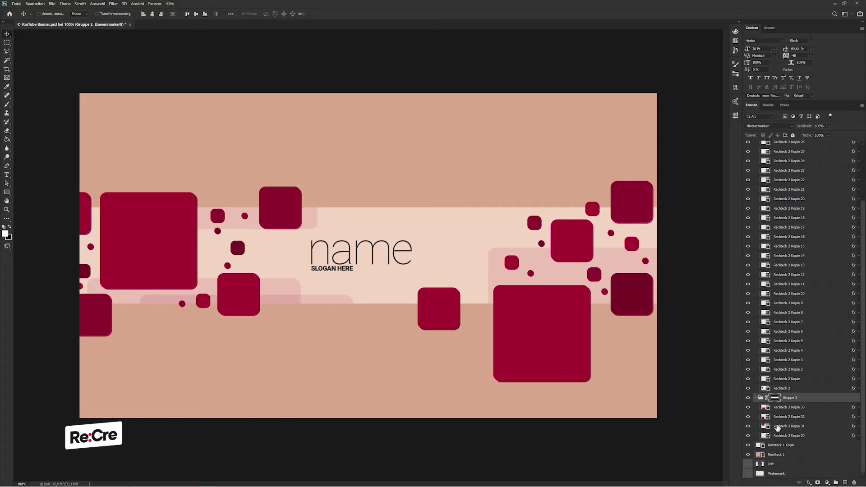
left_click(776, 423)
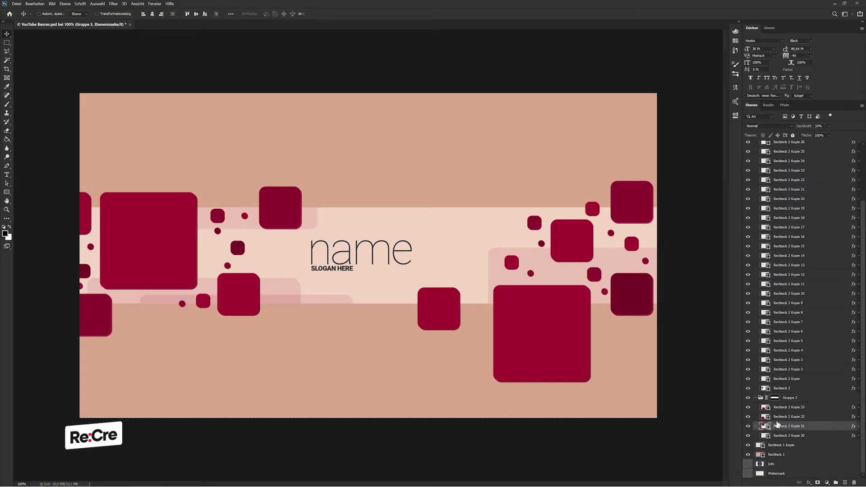
- Duplicate faint squares into new positions on the left of the band
right_click(286, 291)
left_click(294, 291)
left_click_drag(294, 292, 146, 276)
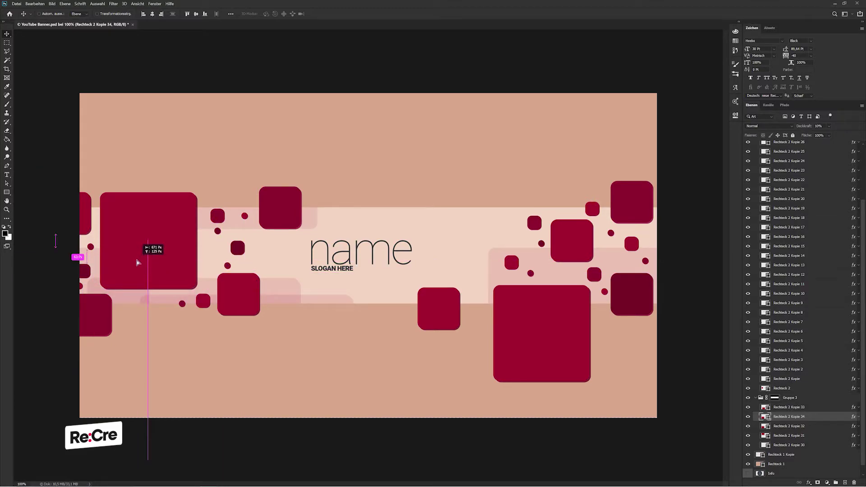
left_click_drag(146, 276, 147, 256)
left_click_drag(149, 318, 165, 322)
right_click(237, 227)
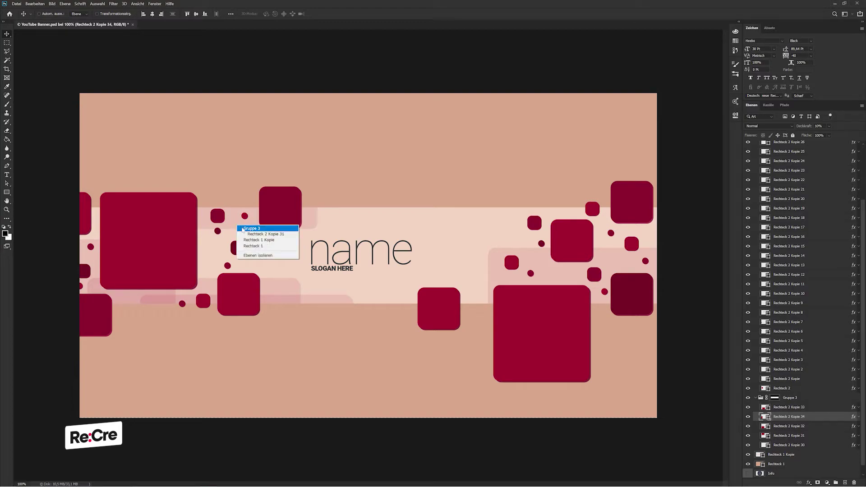
left_click(246, 234)
left_click_drag(244, 234, 174, 248)
- Duplicate the Rechteck 2 Kopie 30 rectangle and place more faint copies along the band
right_click(537, 271)
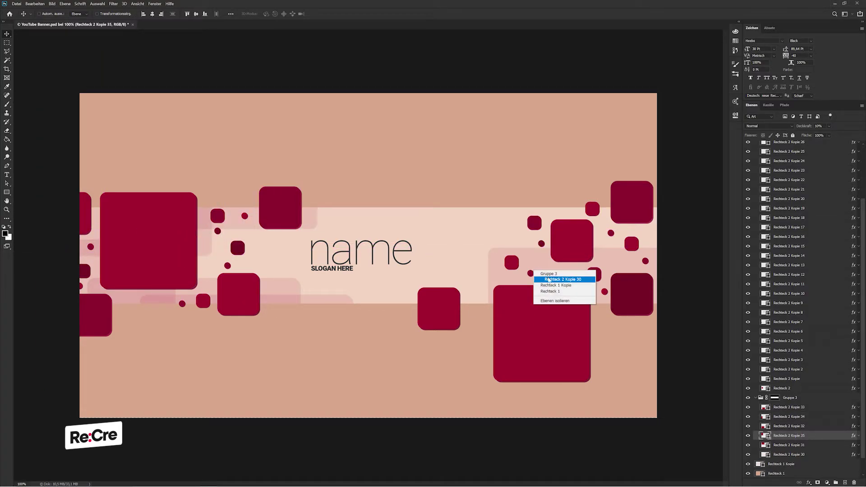
left_click(562, 279)
mouse_move(550, 269)
left_mouse_down()
mouse_move(604, 255)
mouse_move(577, 252)
left_mouse_up()
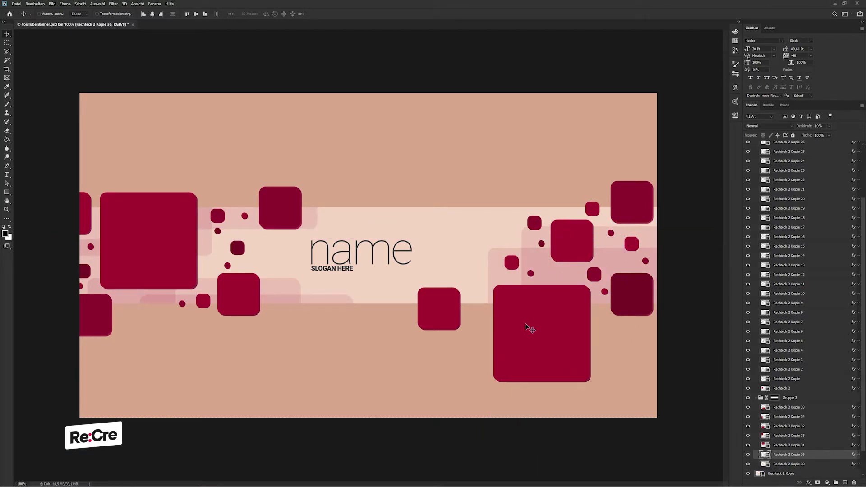
mouse_move(595, 304)
left_mouse_down()
mouse_move(482, 162)
mouse_move(545, 215)
mouse_move(502, 213)
mouse_move(502, 232)
mouse_move(398, 215)
left_mouse_up()
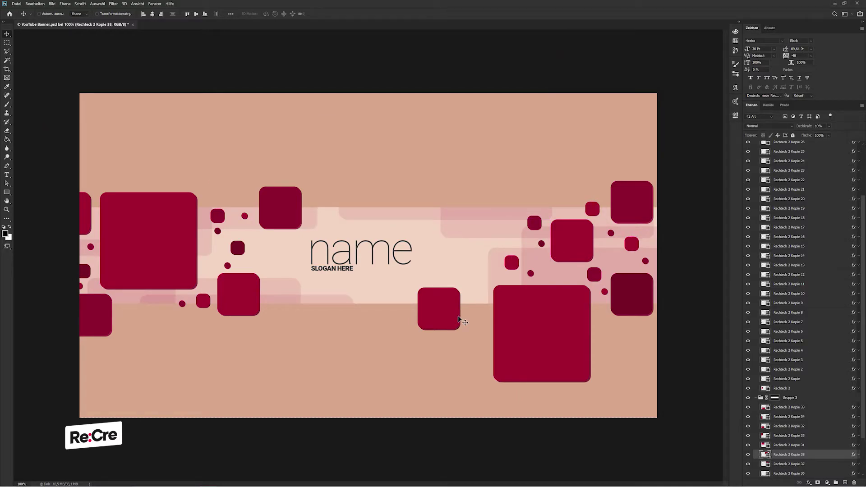
mouse_move(453, 229)
left_mouse_down()
mouse_move(487, 311)
mouse_move(493, 301)
left_mouse_up()
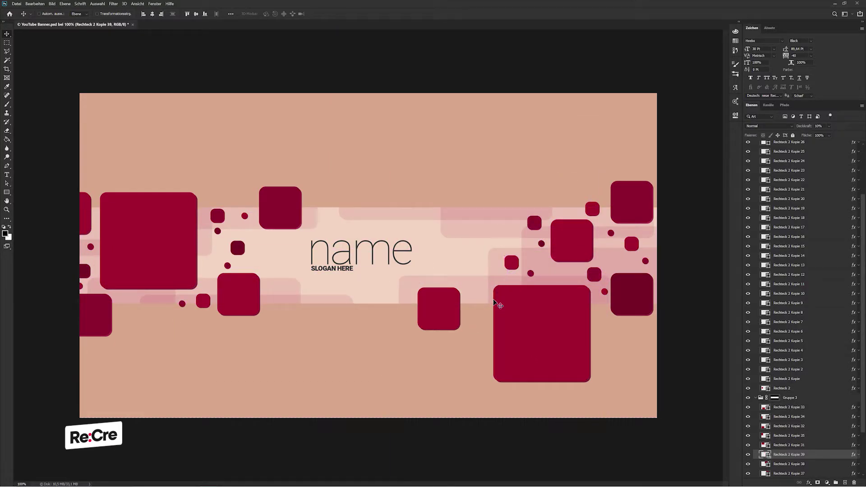
- Fade the Gruppe 3 pale rectangles to 50% opacity and collapse the group
left_click(800, 399)
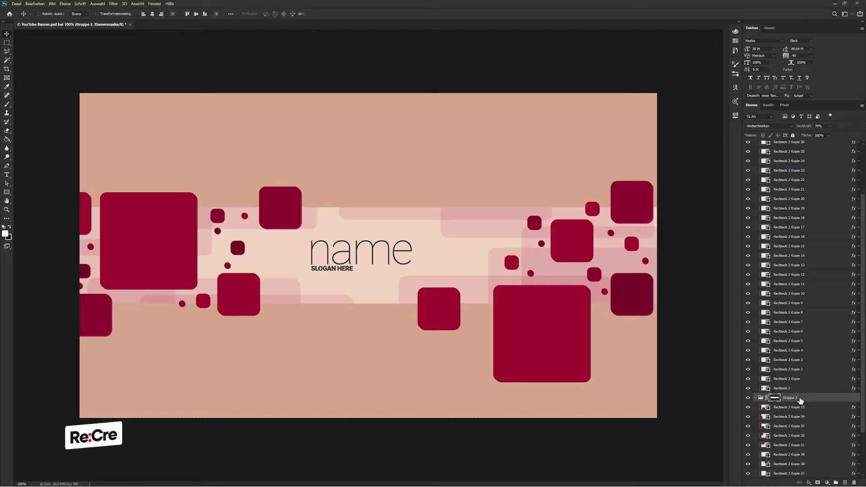
key("6")
key("5")
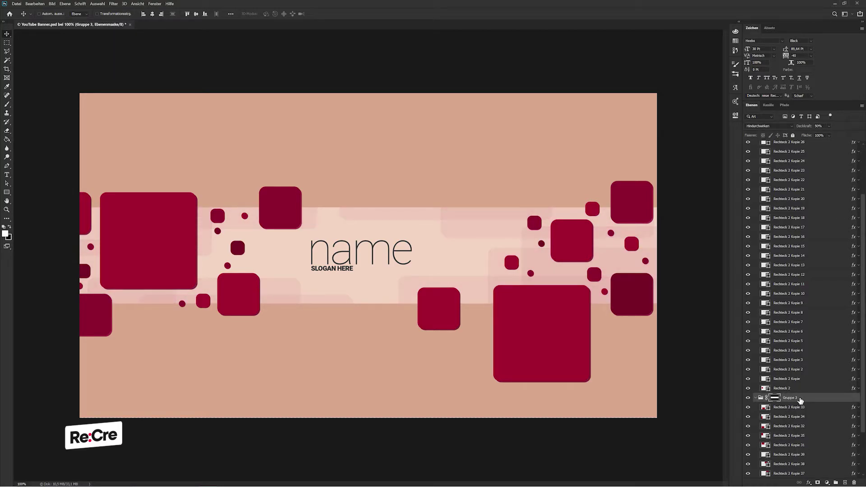
scroll(814, 410, "down", 3)
scroll(819, 411, "down", 3)
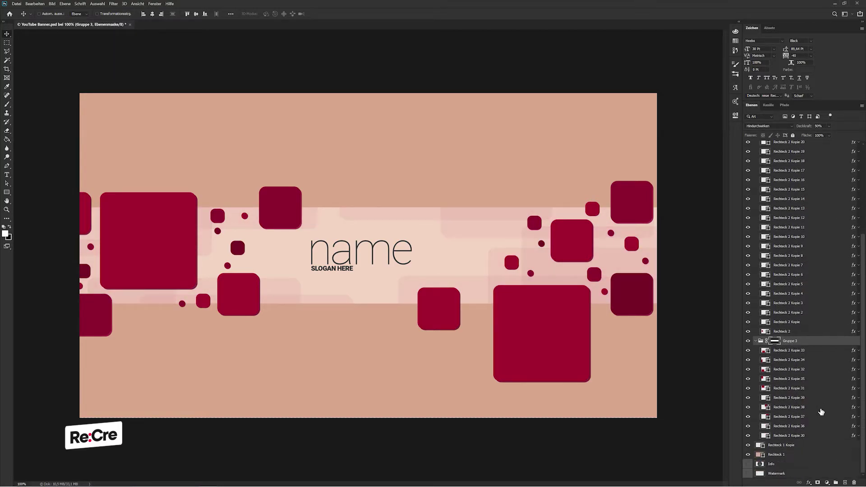
left_click(756, 342)
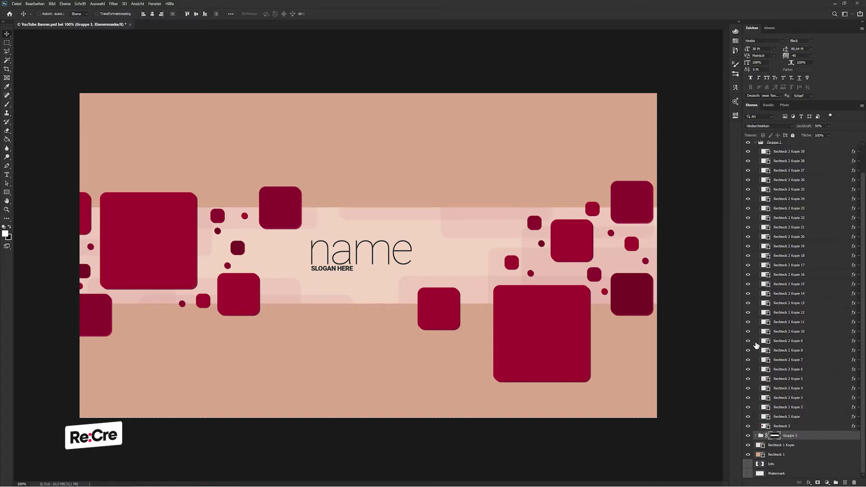
scroll(776, 345, "up", 2)
scroll(783, 175, "up", 1)
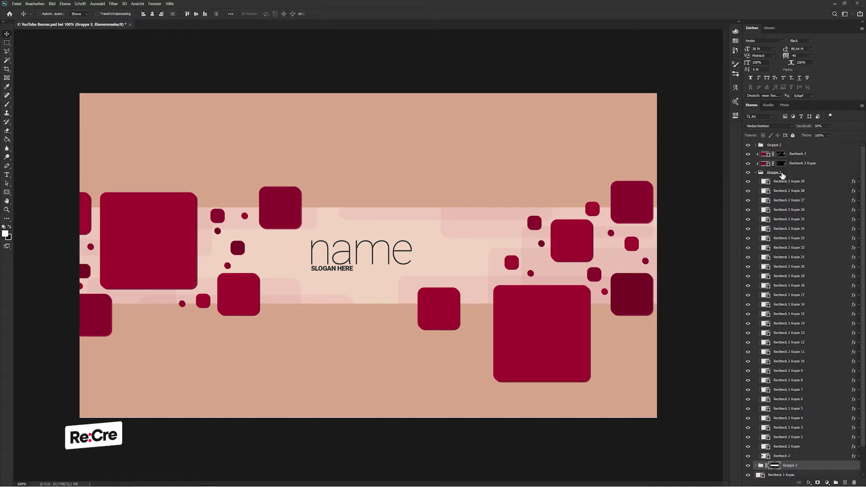
- Group the red squares with Gruppe 1 into Gruppe 4 and mask it to the light band
left_click(757, 173)
left_click(790, 173)
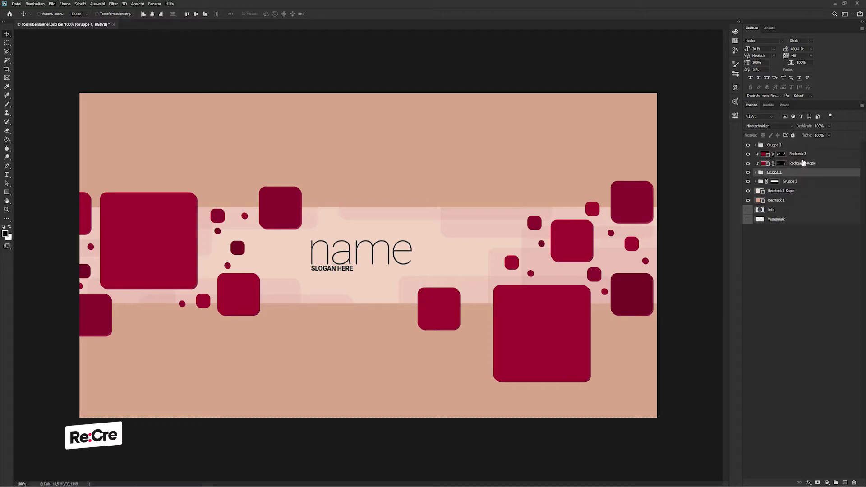
left_click(802, 155, "shift")
key("ctrl+g")
left_click(775, 164, "ctrl")
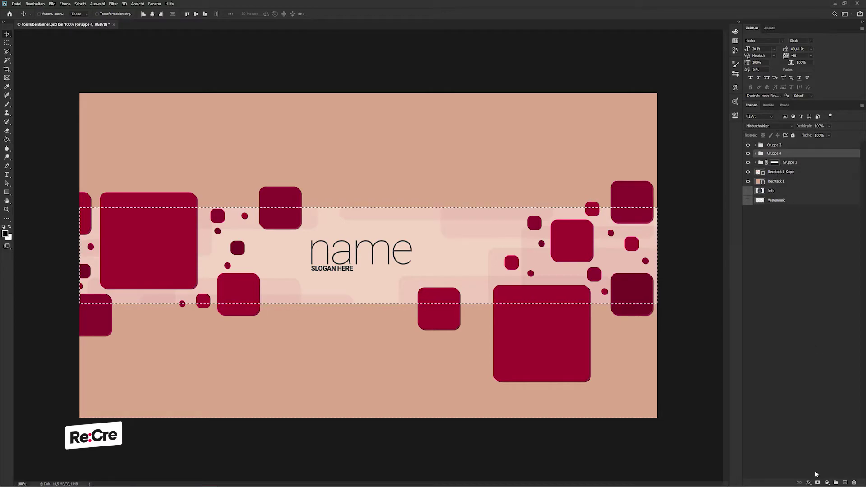
left_click(800, 392)
left_click(784, 157)
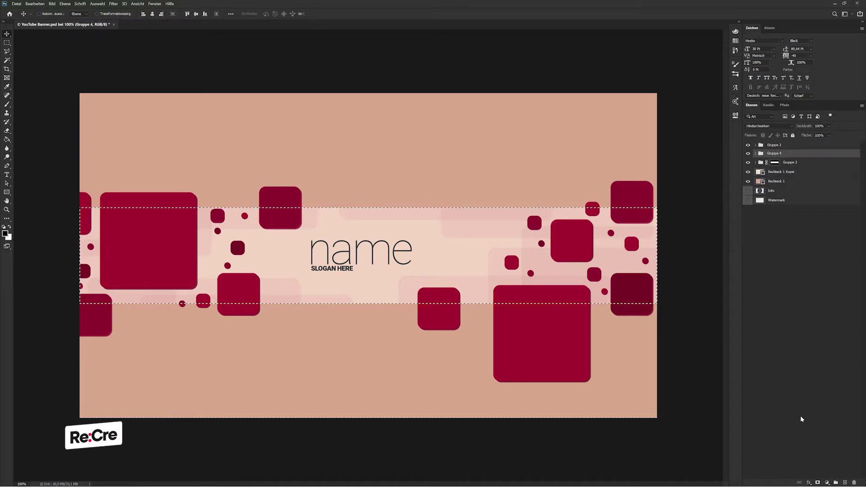
left_click(817, 482)
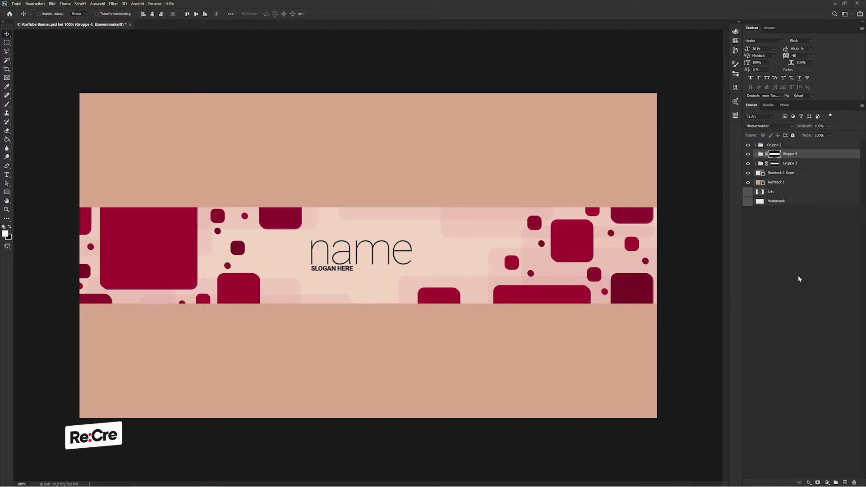
- Delete Gruppe 4's band layer mask and expand its layers
right_click(774, 154)
left_click(782, 167)
left_click(793, 286)
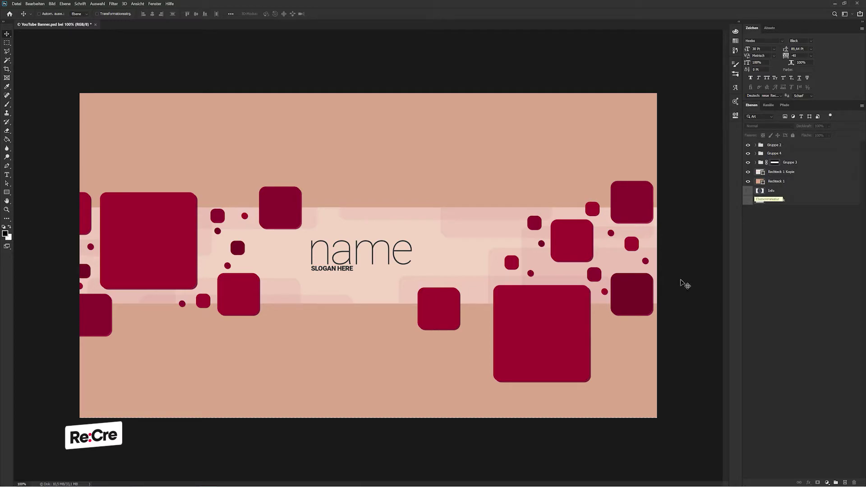
left_click(756, 154)
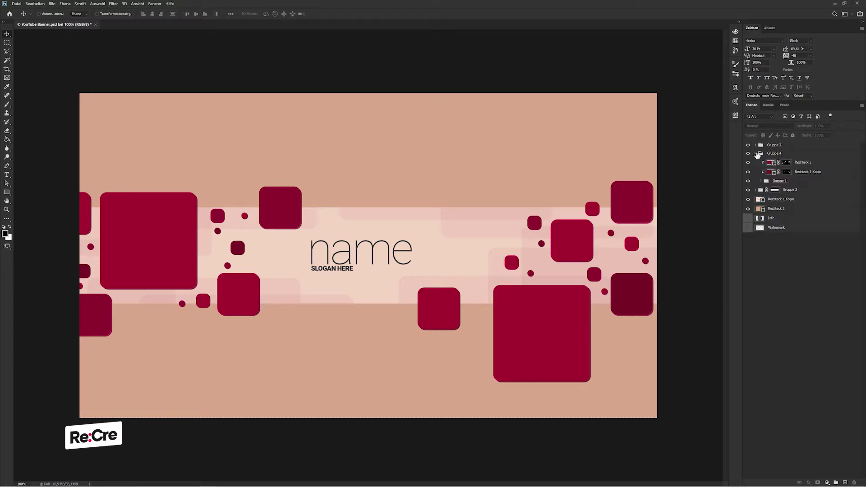
left_click(760, 181)
- Test a band mask on the big Rechteck 2 Kopie square, then delete it
right_click(552, 357)
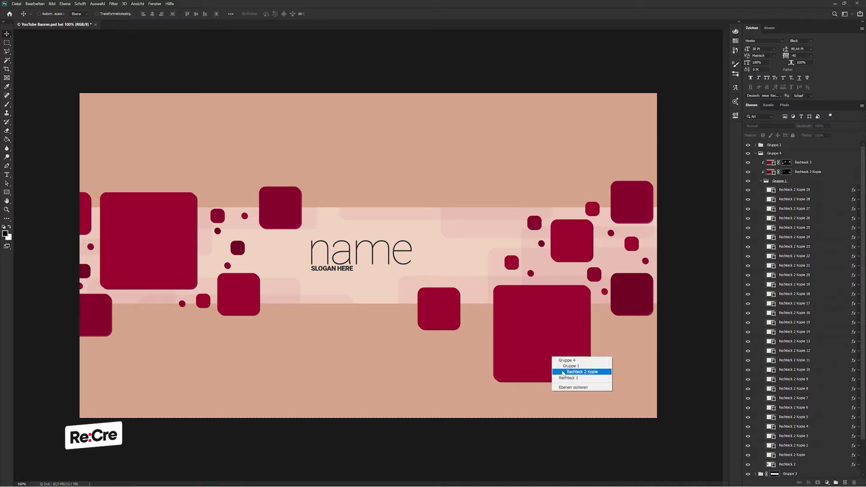
left_click(581, 371)
scroll(782, 371, "down", 2)
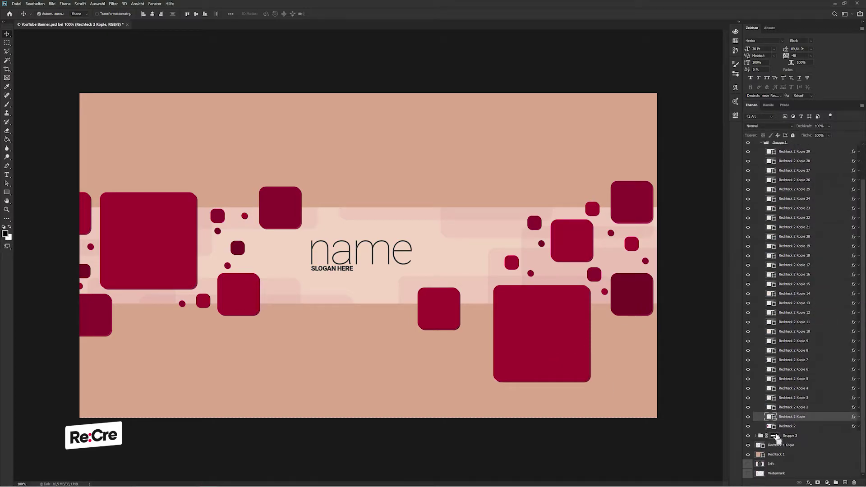
left_click(775, 436, "ctrl")
left_click(817, 482)
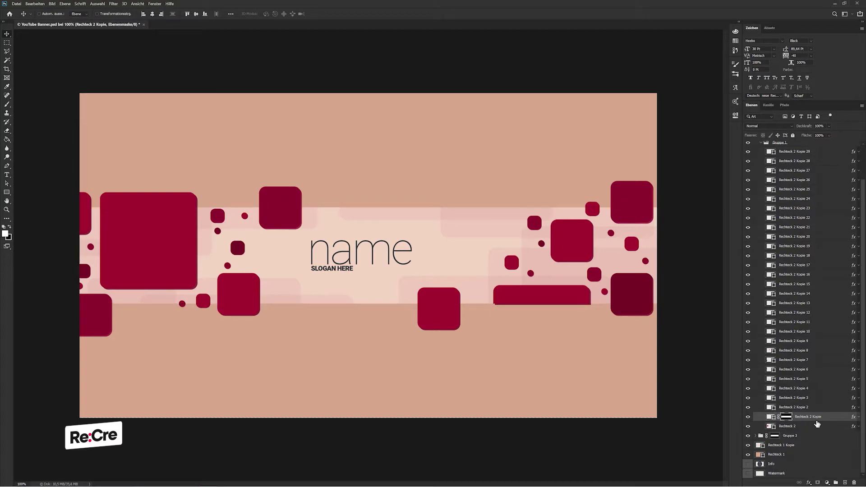
key("ctrl+2")
right_click(790, 422)
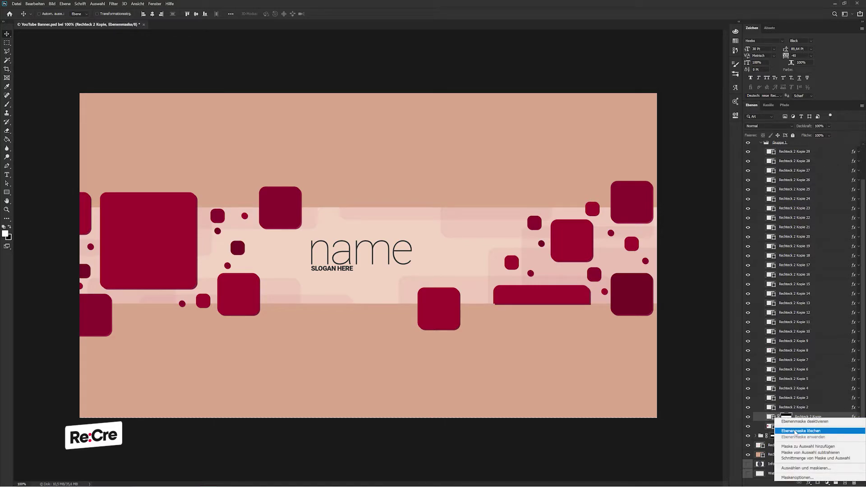
left_click(794, 431)
scroll(799, 256, "up", 4)
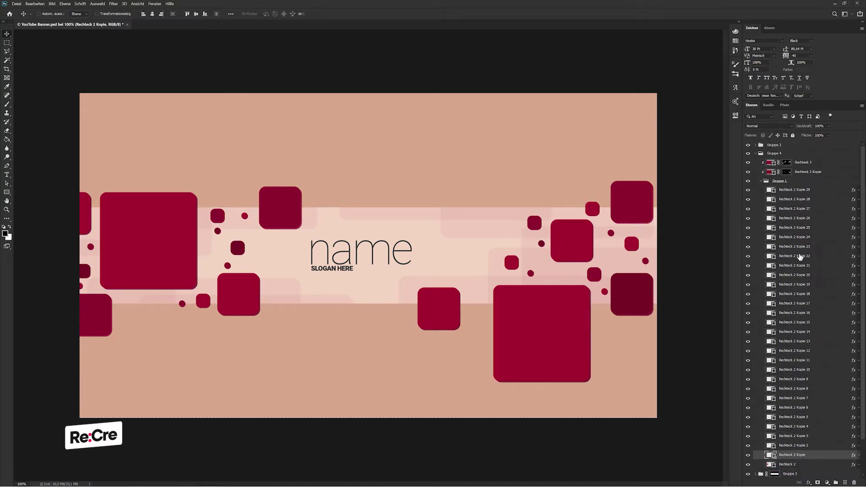
left_click(762, 181)
- Toggle the Gruppe 3 mask off and back on, then select Gruppe 1
right_click(775, 191)
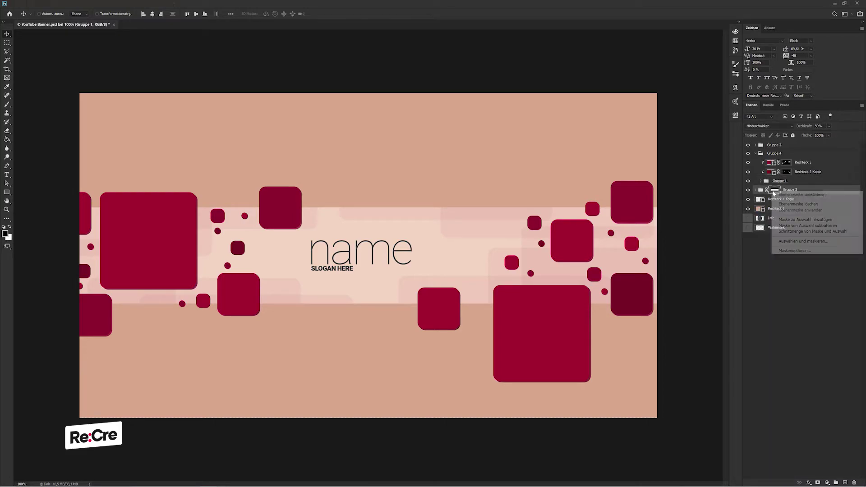
left_click(775, 193)
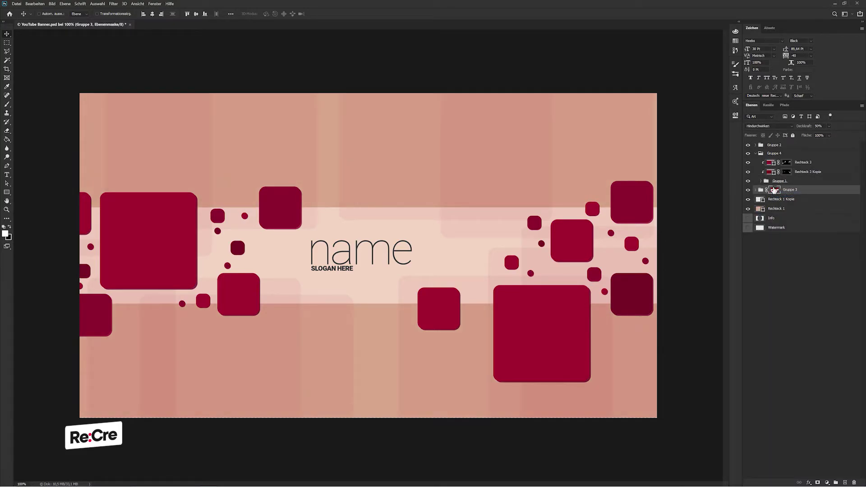
right_click(775, 191)
left_click(776, 192)
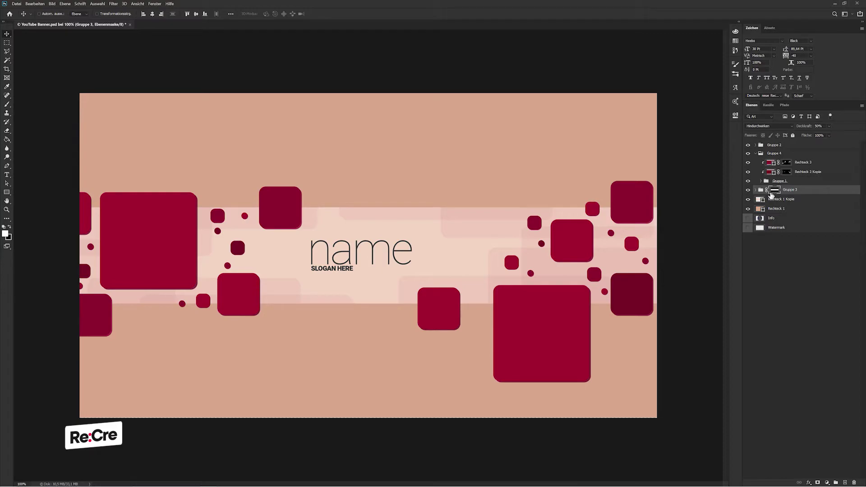
left_click(786, 182)
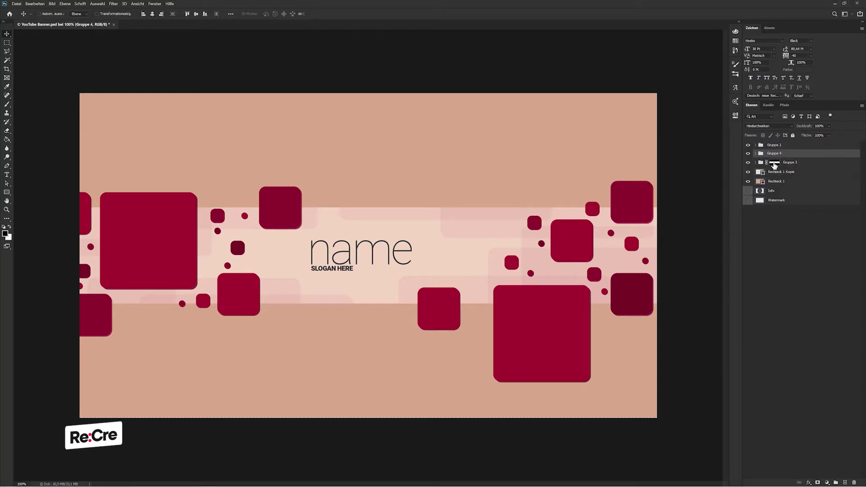
- Mask away the big lower-right square's part below the band using an inverted marquee
key("m")
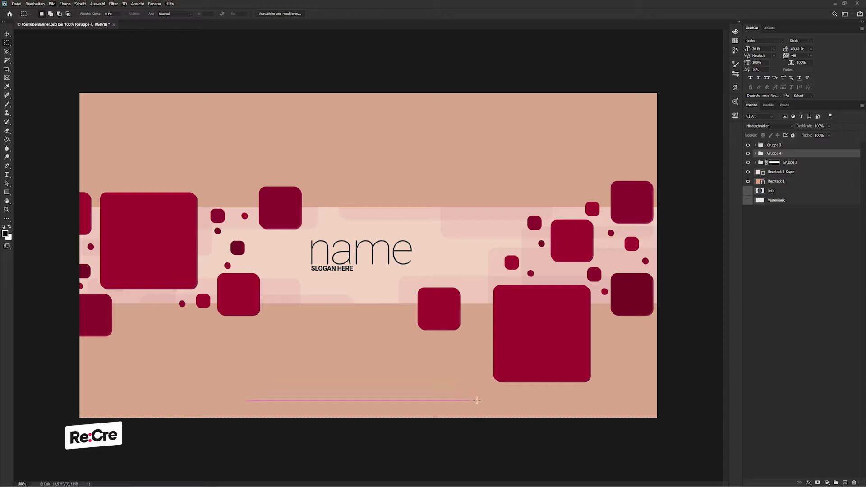
left_click_drag(477, 401, 607, 304)
right_click(563, 286)
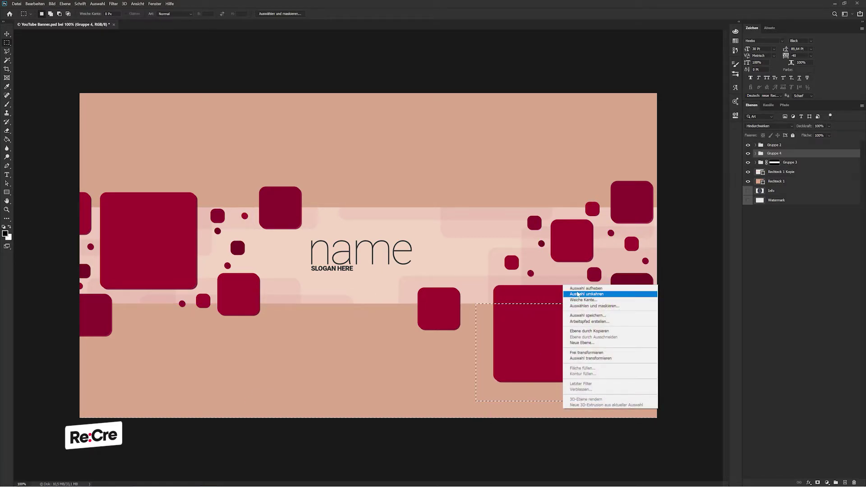
left_click(578, 294)
left_click(818, 482)
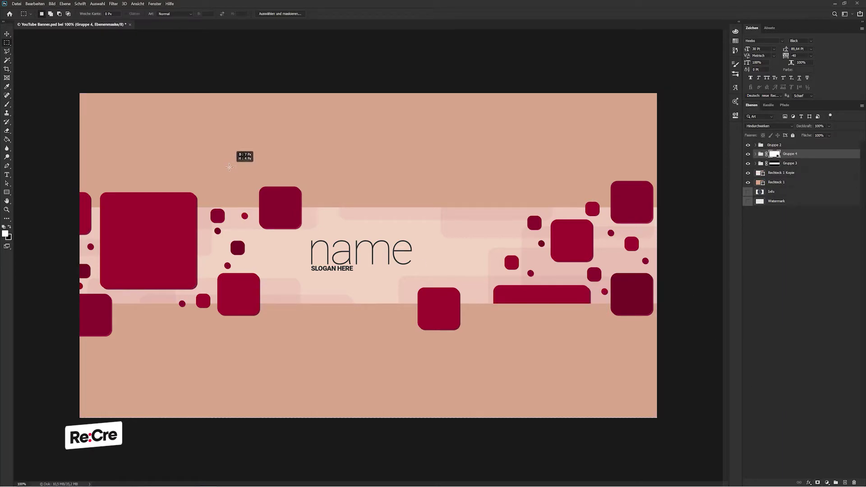
- Hide the big left square's top above the band by filling its mask black
left_click_drag(233, 167, 95, 208)
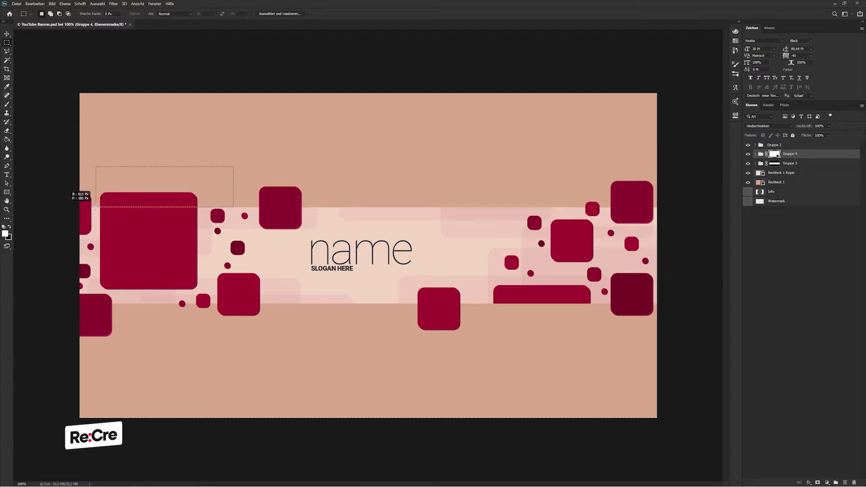
key("g")
key("x")
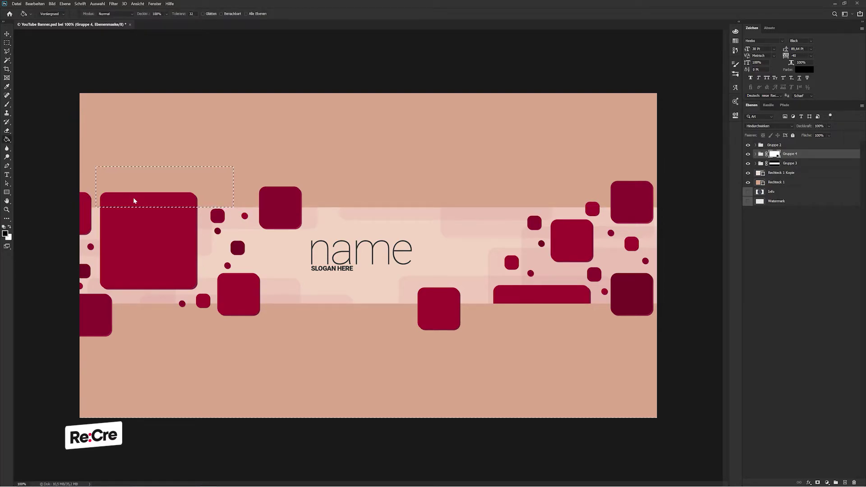
left_click(131, 199)
key("ctrl+d")
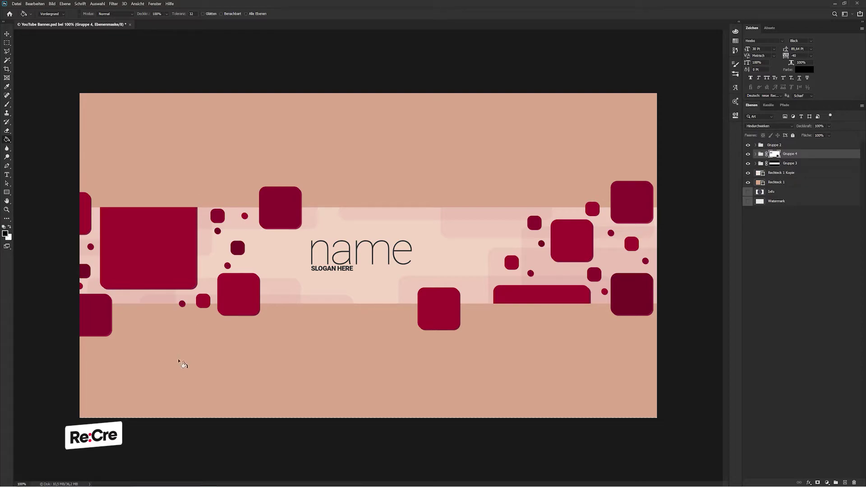
- Hide the left-edge square's overhang below the band with a black mask fill
key("m")
left_click_drag(172, 394, 51, 305)
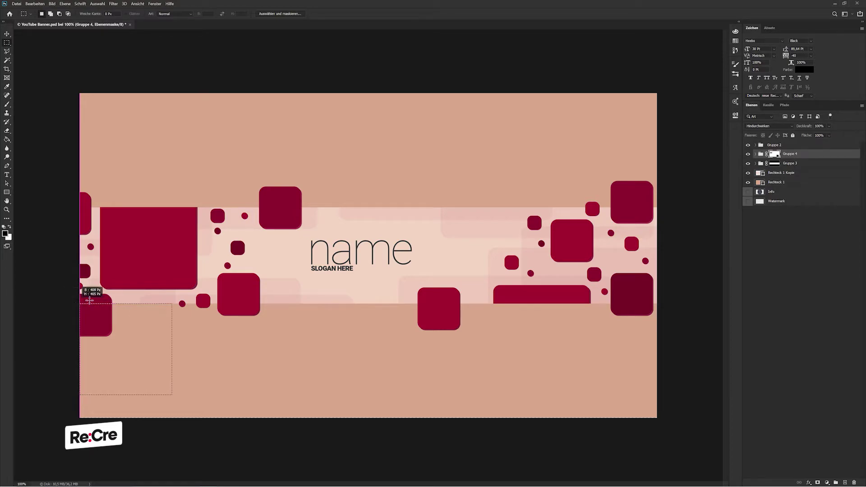
mouse_move(51, 304)
left_mouse_down()
mouse_move(98, 300)
mouse_move(87, 294)
mouse_move(77, 305)
left_mouse_up()
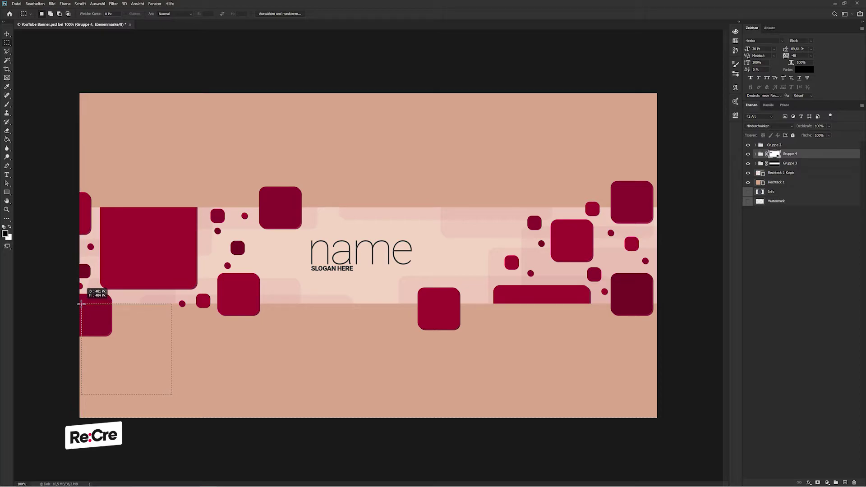
left_click_drag(170, 352, 56, 304)
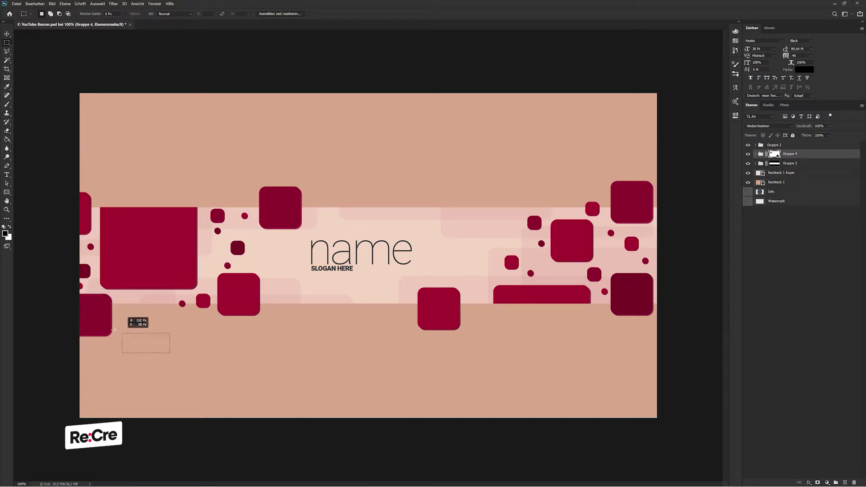
key("g")
left_click(135, 325)
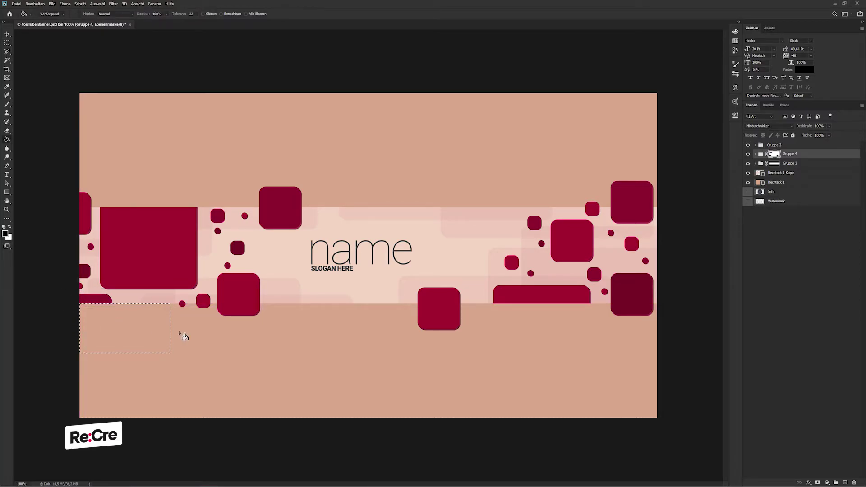
key("ctrl+d")
- Rename the Gruppe 2 group to 'Text'
key("v")
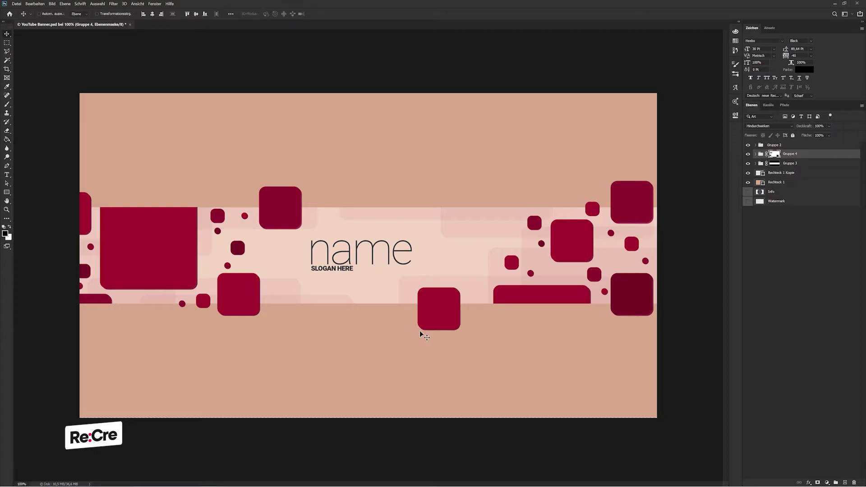
left_click(834, 244)
double_click(767, 146)
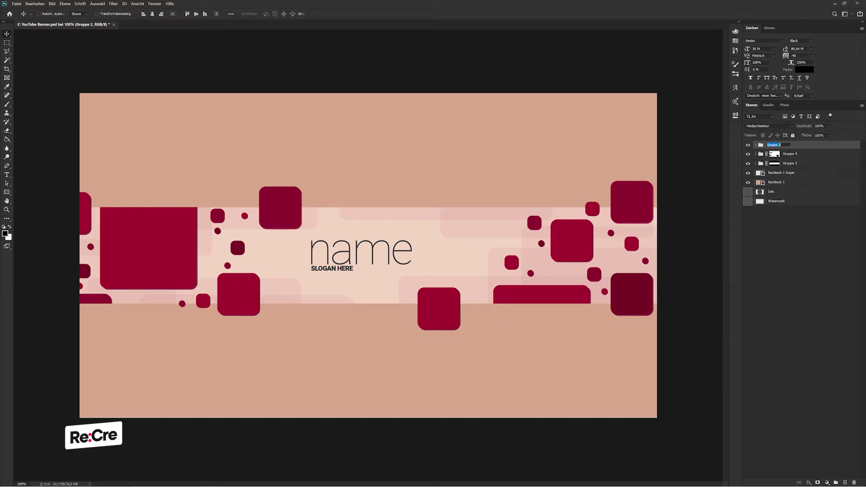
type("Text")
key("Return")
- Recolour the Rechteck 1 background fill to a darker muted brown
double_click(760, 183)
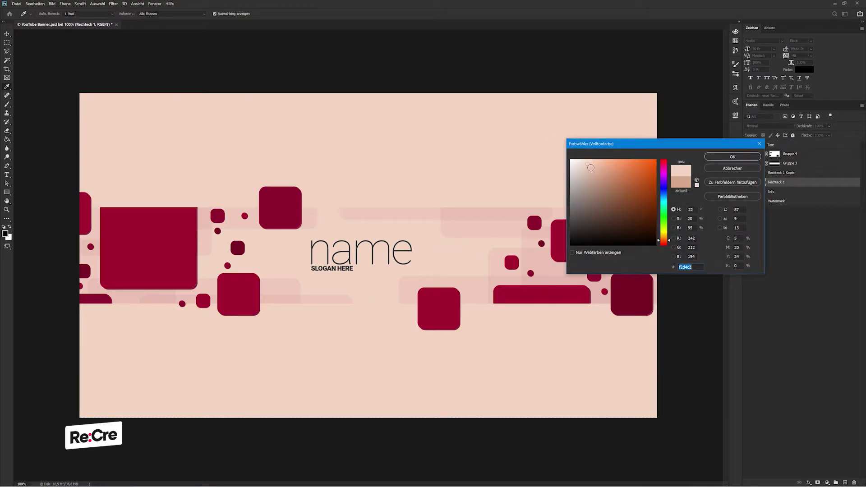
mouse_move(591, 168)
left_mouse_down()
mouse_move(589, 189)
mouse_move(598, 182)
left_mouse_up()
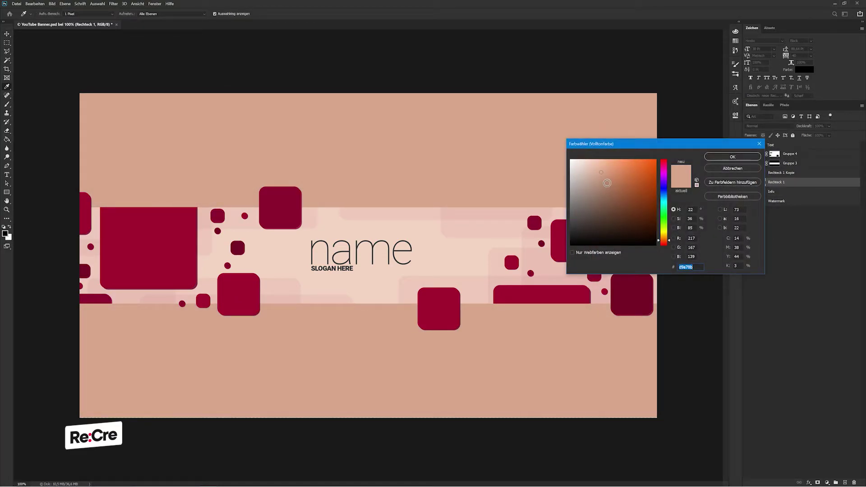
left_click_drag(603, 182, 601, 183)
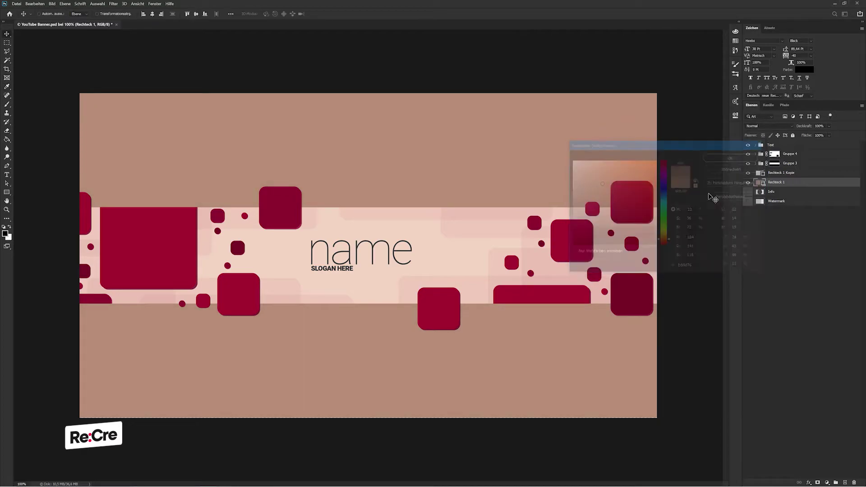
- Label the Text group green and move the name layer above SLOGAN HERE
right_click(772, 148)
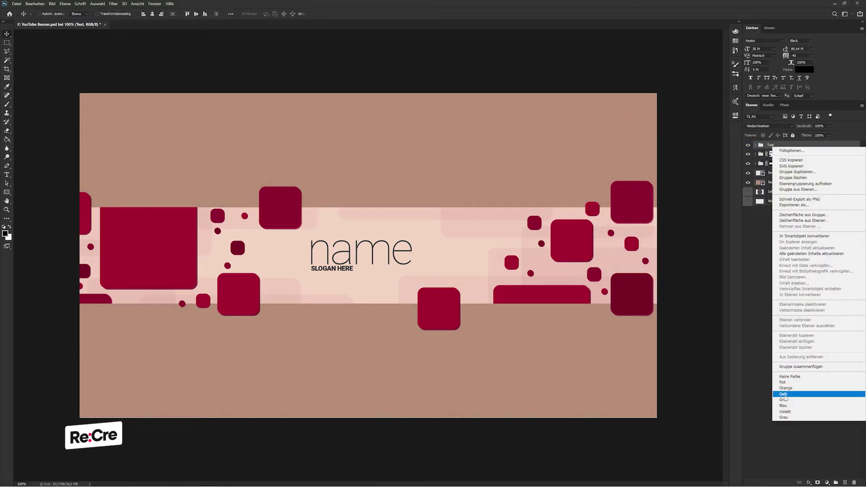
left_click(783, 399)
left_click(755, 145)
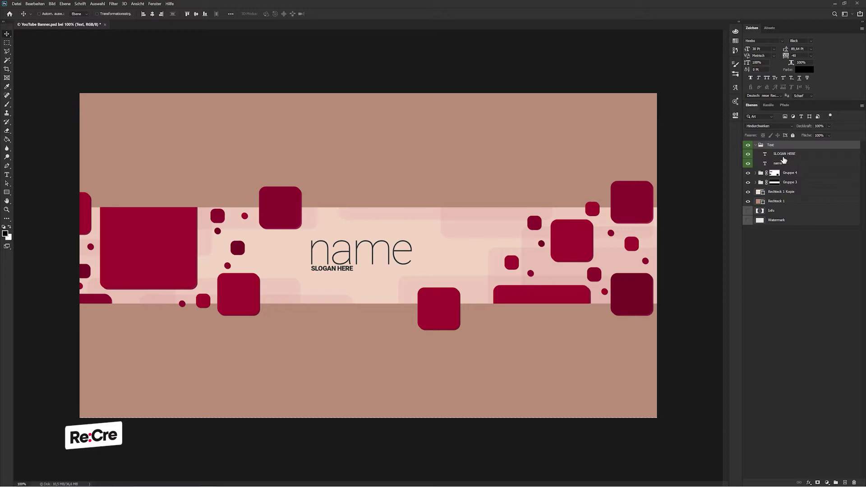
left_click_drag(783, 160, 784, 152)
- Rename the text layers to 'Your Name' and 'Your Slogan'
double_click(778, 154)
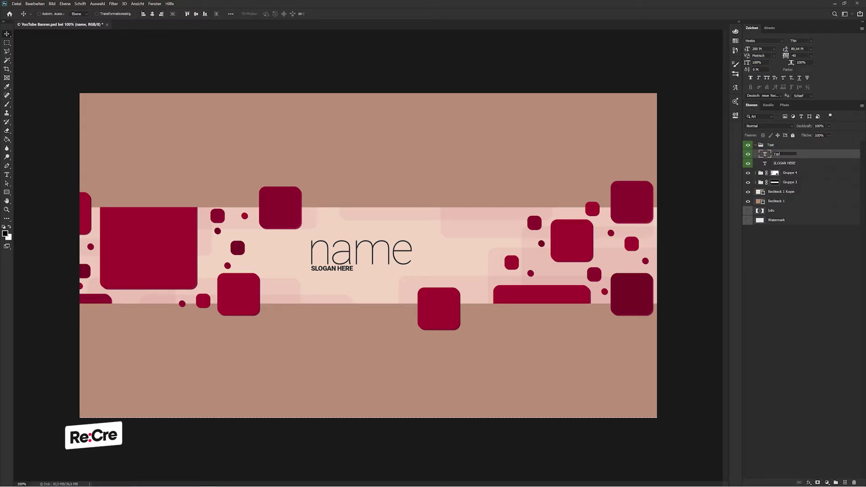
type("e")
key("Tab")
type("Y")
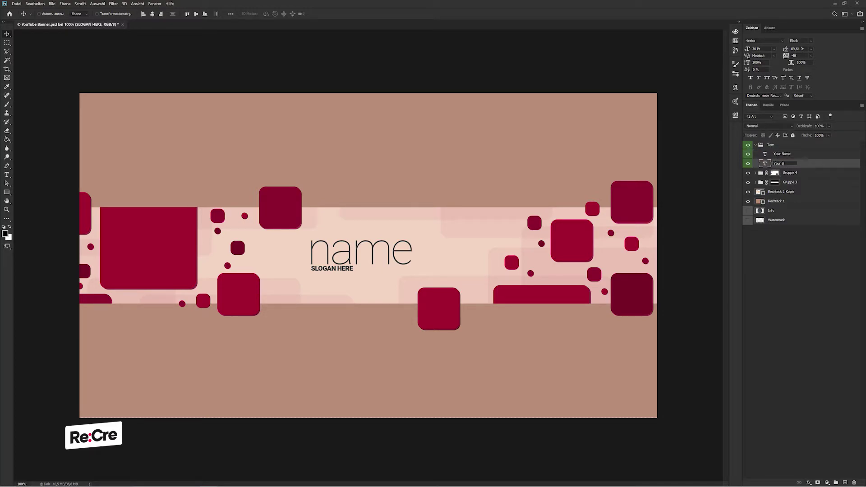
key("Return")
left_click(756, 144)
- Rename the Gruppe 4 group to 'Squares'
left_click(748, 154)
double_click(792, 154)
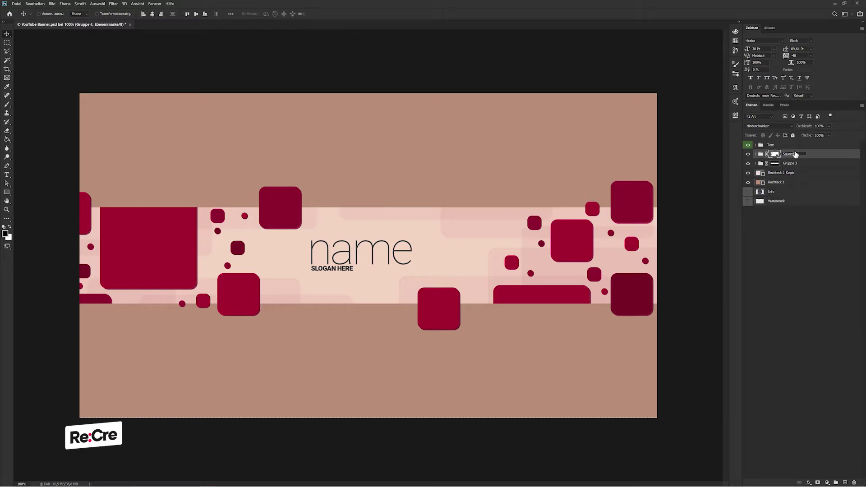
key("Return")
left_click(760, 155)
left_click(756, 154)
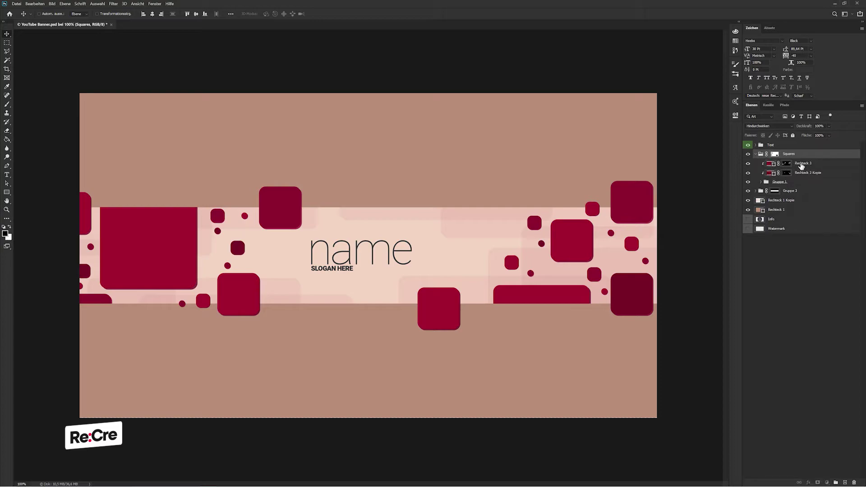
- Rename its contents to 'Overlay 1', 'Overlay 2' and inner group 'Squares'
double_click(803, 164)
type("ay 1")
key("Tab")
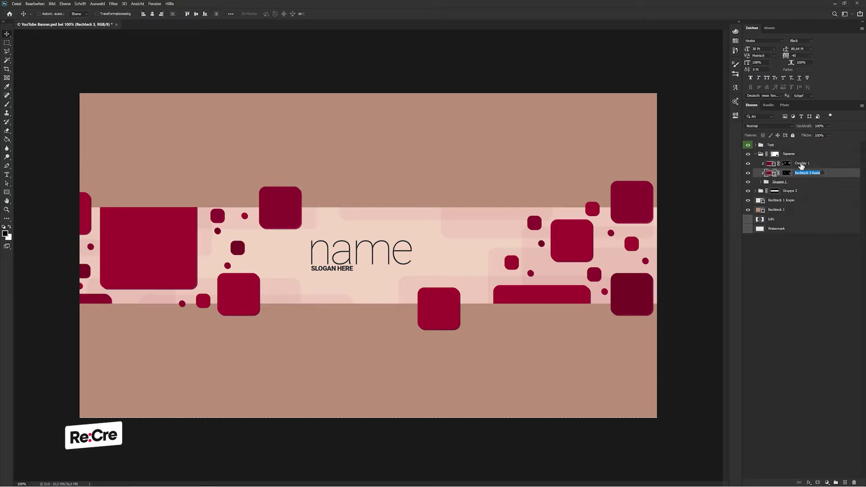
type("Overlay 2")
key("Tab")
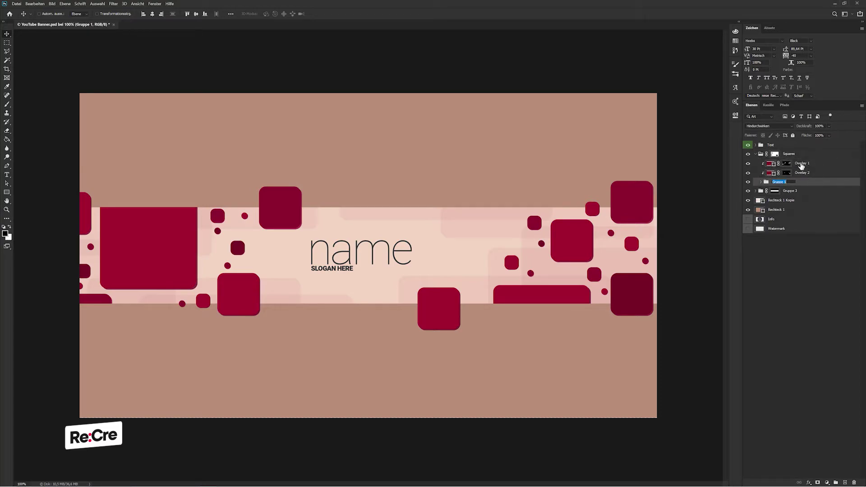
type("Square")
type("s")
key("Return")
- Label the inner Squares group red and number its square layers sequentially
right_click(796, 159)
left_click(789, 392)
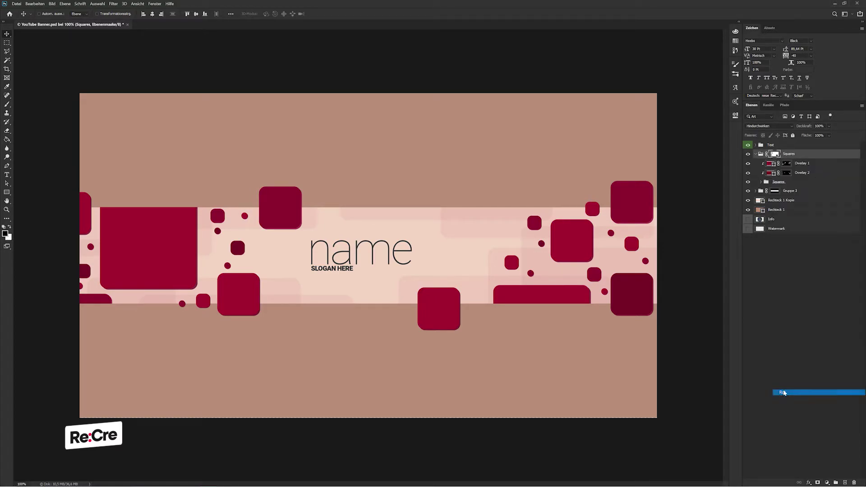
left_click(762, 181)
double_click(790, 191)
type("1")
key("Tab")
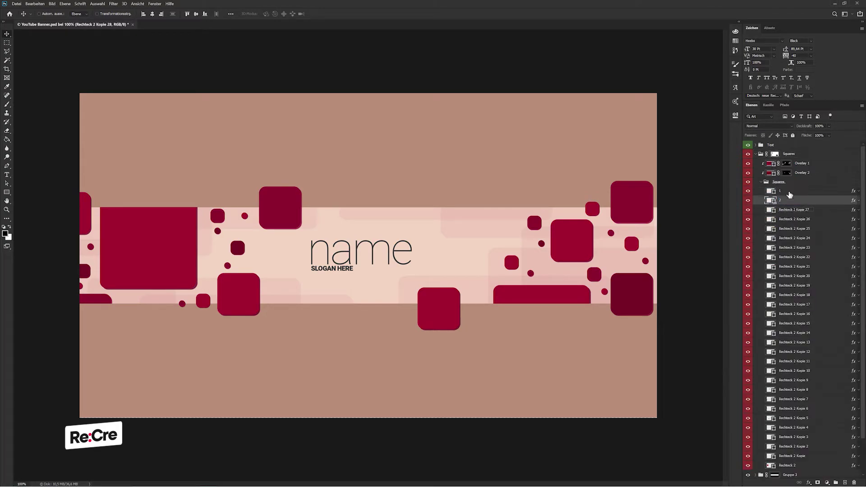
type("2")
key("Tab")
type("3")
key("Tab")
type("6\t7\t8\t")
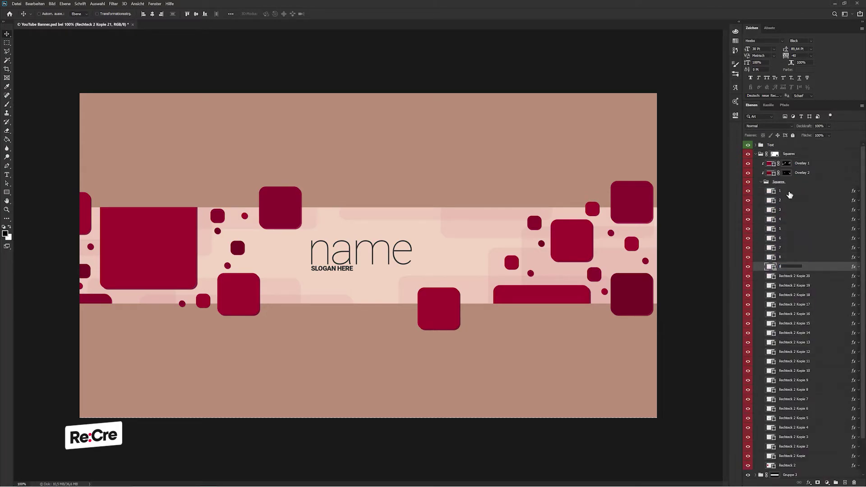
type("9\t10\t11\t12\t13\t14")
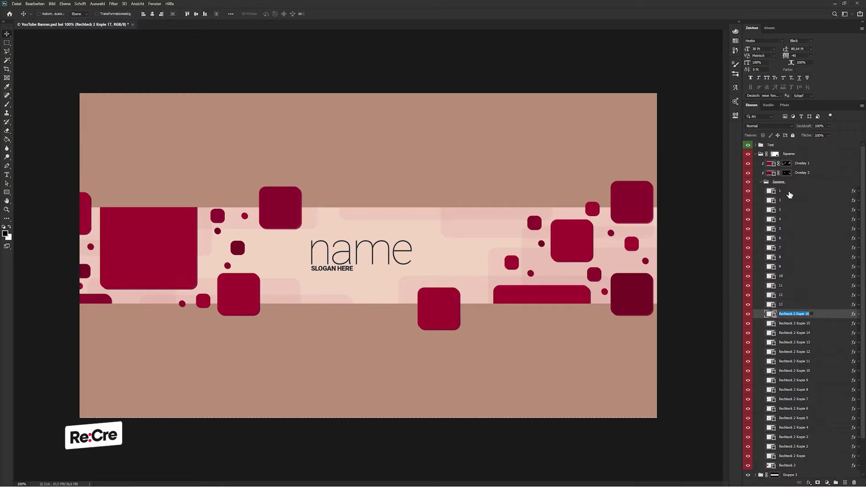
type("\t15\t16\t17\t18")
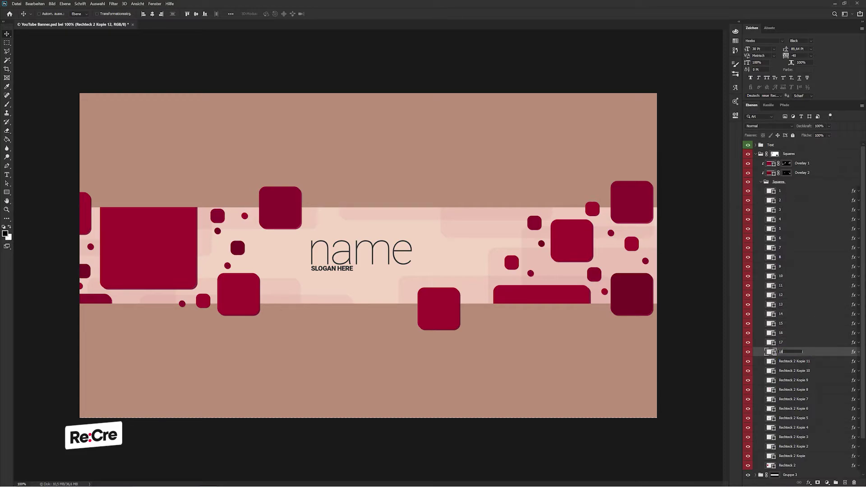
type("\t19\t20\t21\t")
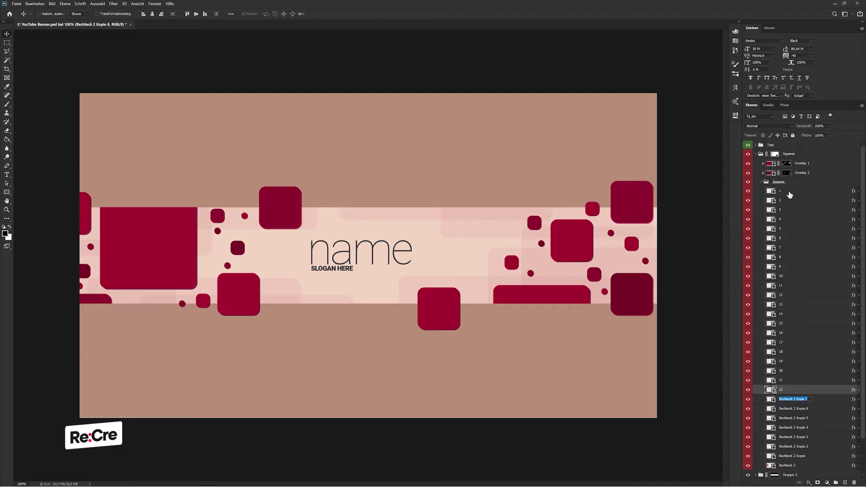
type("22\t23\t24\t25\t26\t")
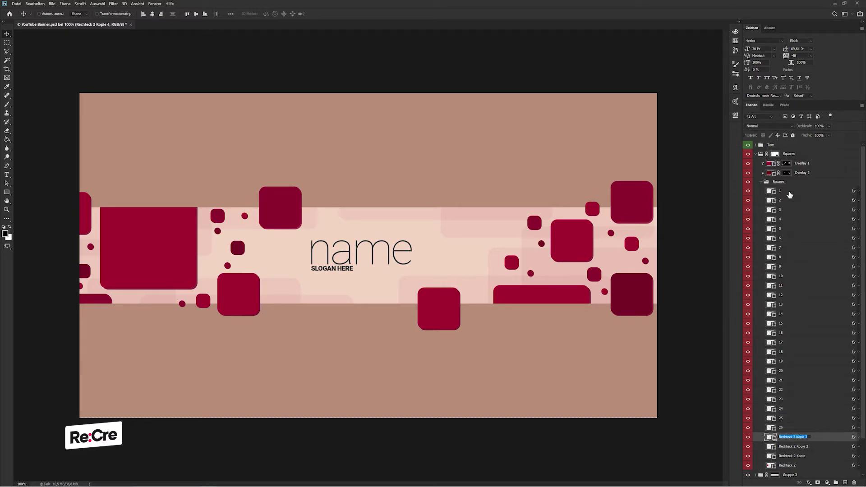
type("27\t28\t29\t30")
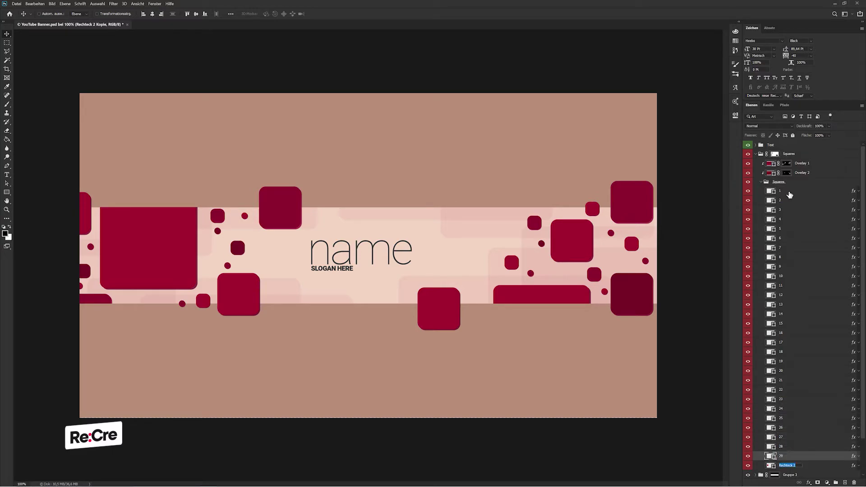
key("Return")
- Rename Gruppe 3 to 'Banner BG' and group it with Rechteck 1 Kopie as 'Banner'
left_click(762, 183)
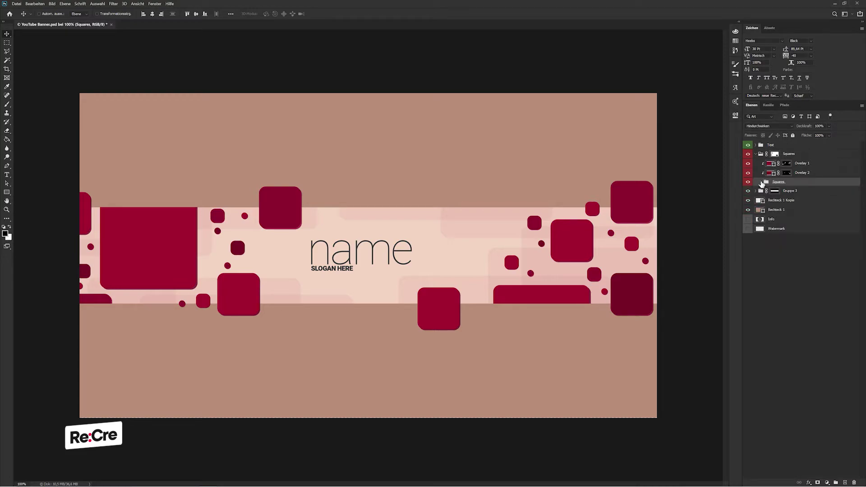
left_click(756, 154)
double_click(792, 164)
type("Banner BI")
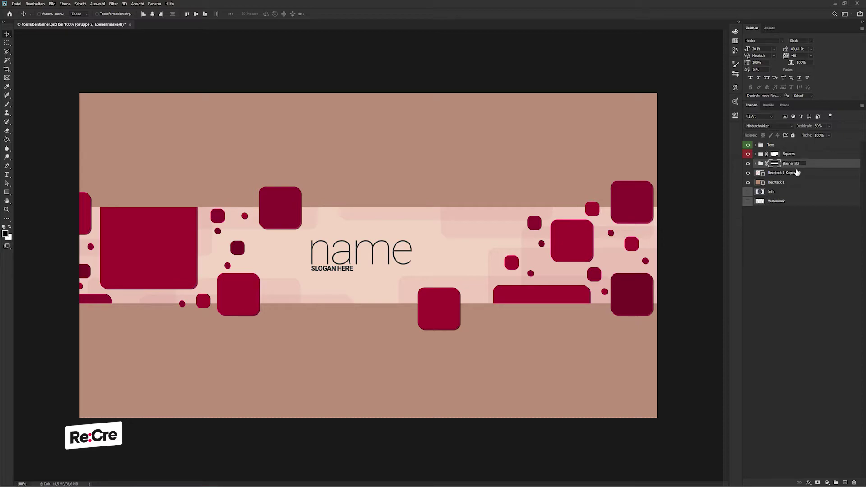
key("Return")
left_click(782, 173, "shift")
key("ctrl+g")
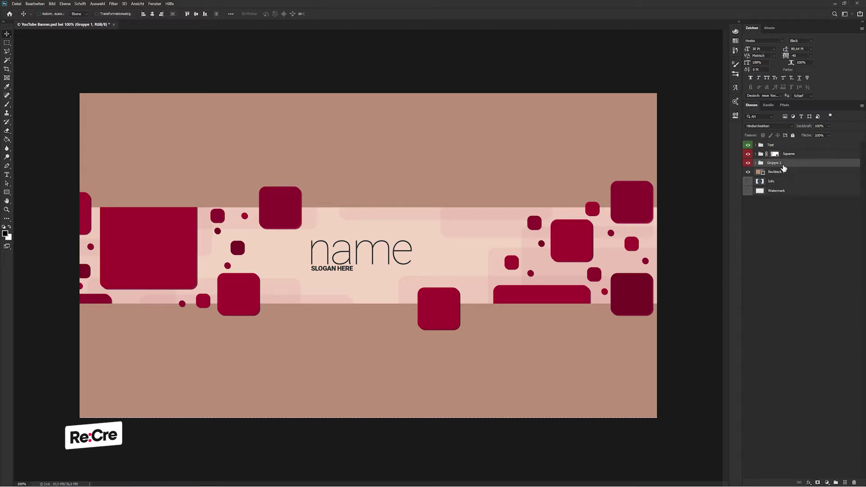
double_click(773, 163)
type("ner")
key("Return")
- Rename the inner Banner BG to 'Banner' and move its mask onto the outer Banner group
left_click(755, 164)
double_click(796, 172)
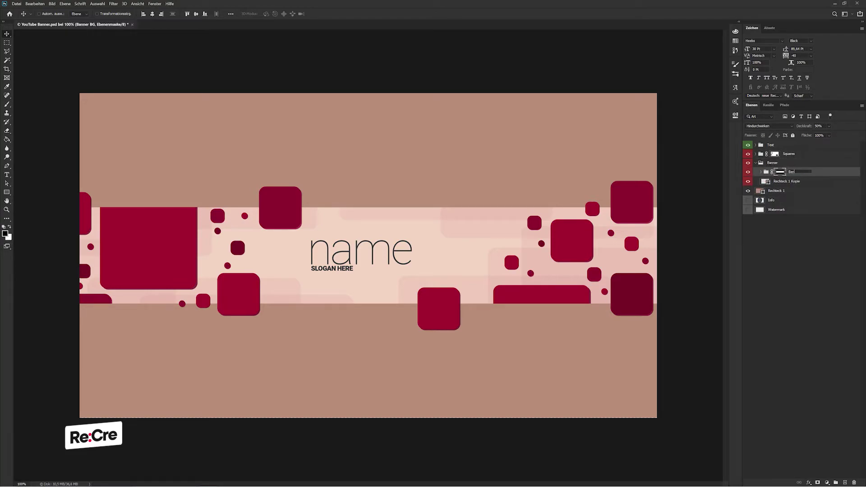
type("ner")
key("Return")
left_click_drag(780, 175, 774, 163)
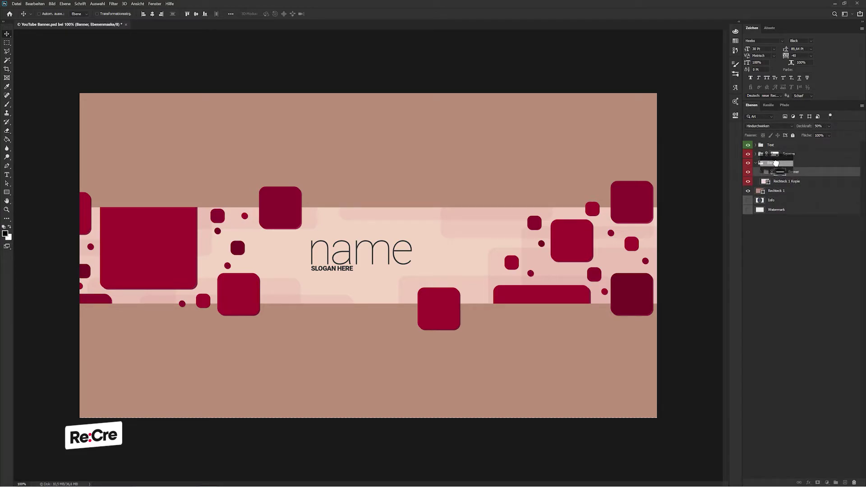
- Number the banner's square layers 1 through 10
left_click(761, 173)
left_click(797, 182)
double_click(796, 182)
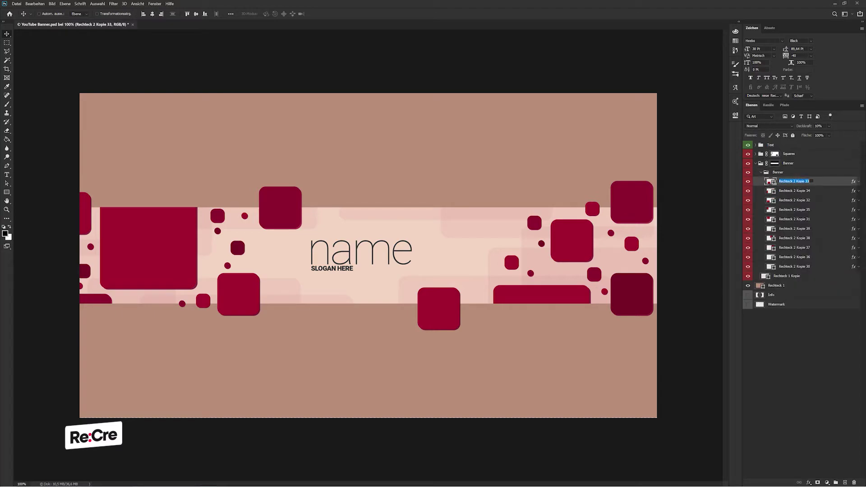
type("1\t2\t3\t4\t5\t6\t")
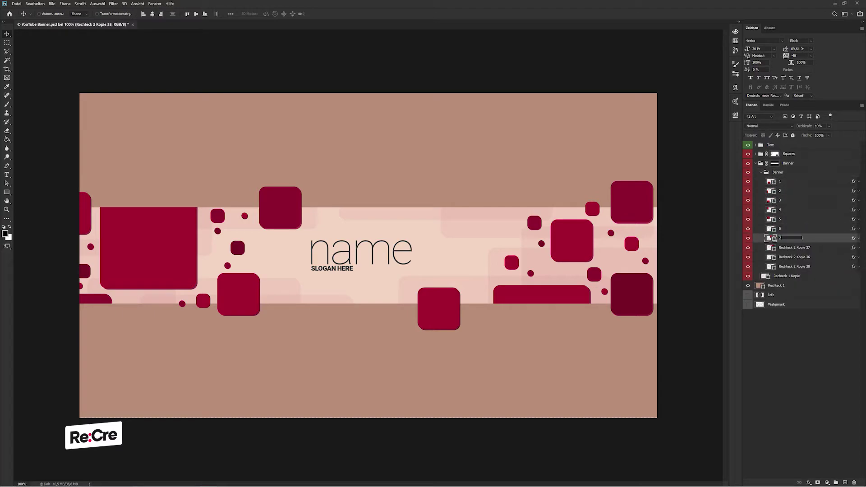
type("7\t8\t9")
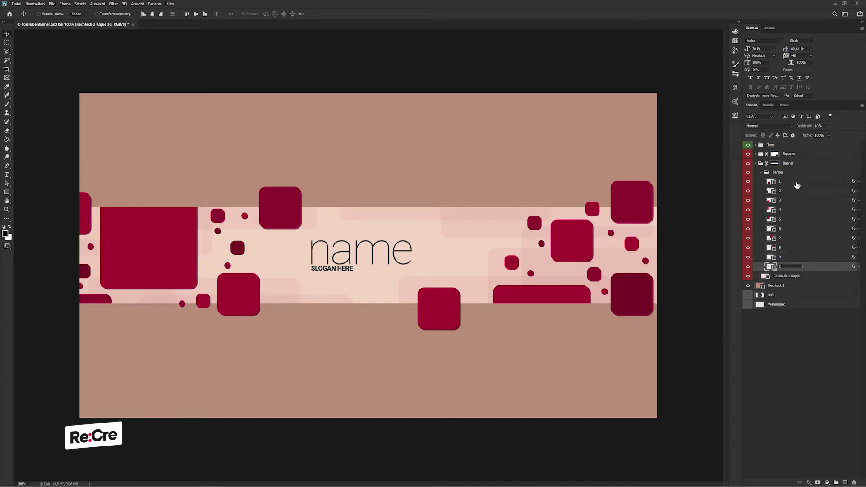
type("\t10")
key("Return")
left_click(762, 172)
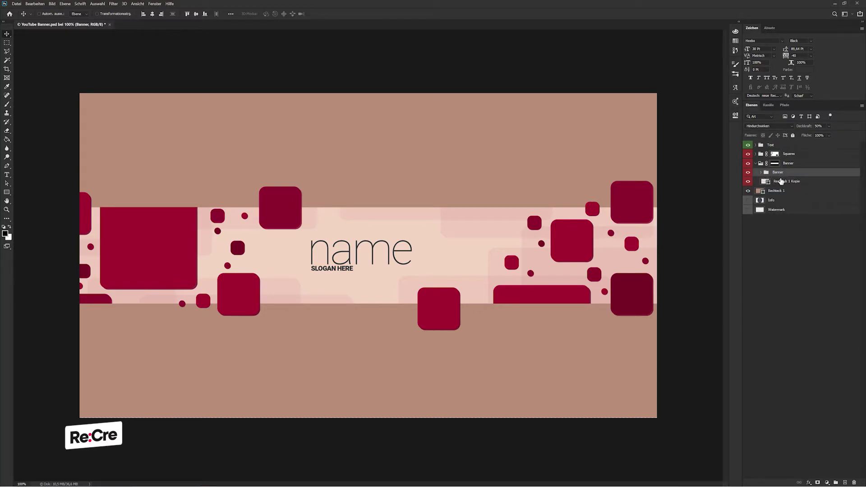
- Rename the inner Banner group to 'Banner Overlay'
double_click(786, 173)
key("Tab")
type("B")
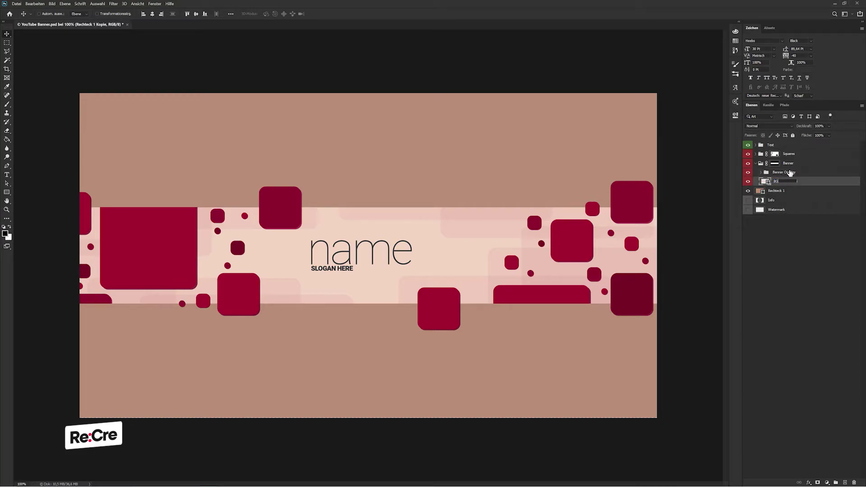
key("Return")
left_click(756, 163)
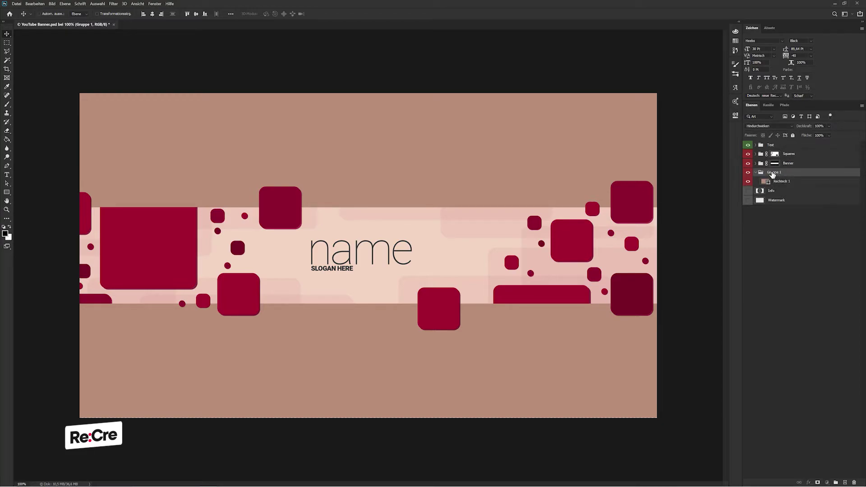
- Group the background rectangle as 'BG', then move Info and Watermark to the top and show them
key("ctrl+g")
double_click(776, 181)
type("BG")
key("Return")
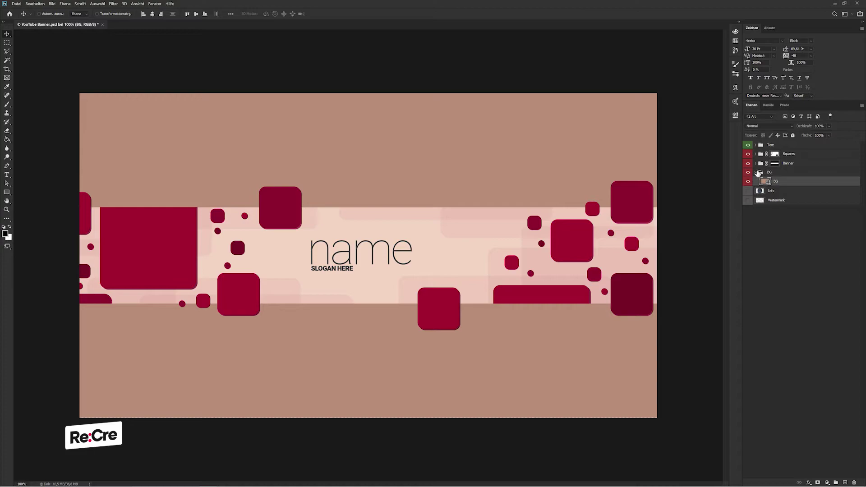
left_click(756, 172)
left_click_drag(771, 186, 772, 143)
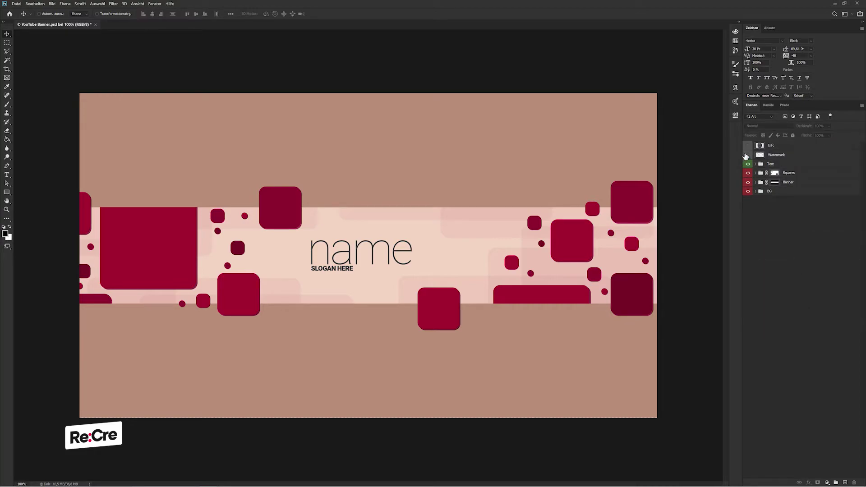
left_click(748, 154)
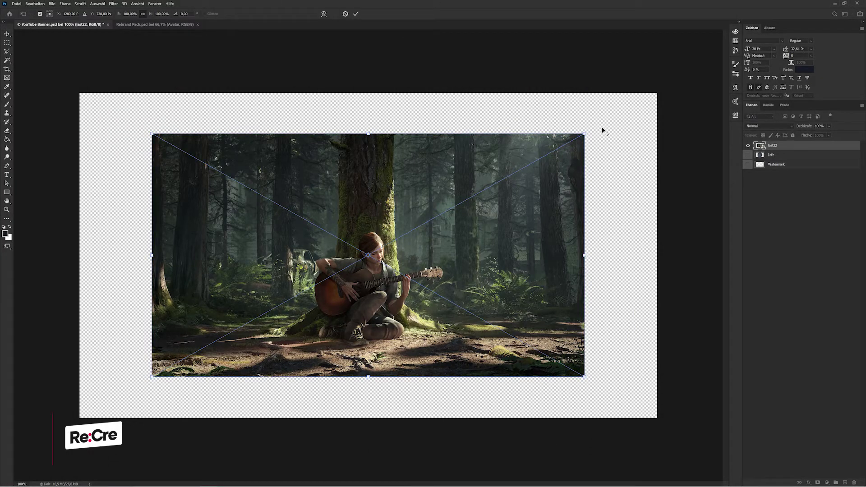
- Scale the forest image to fill the canvas, group it, and show the layout guides
left_click_drag(584, 134, 663, 104)
key("Return")
key("ctrl+g")
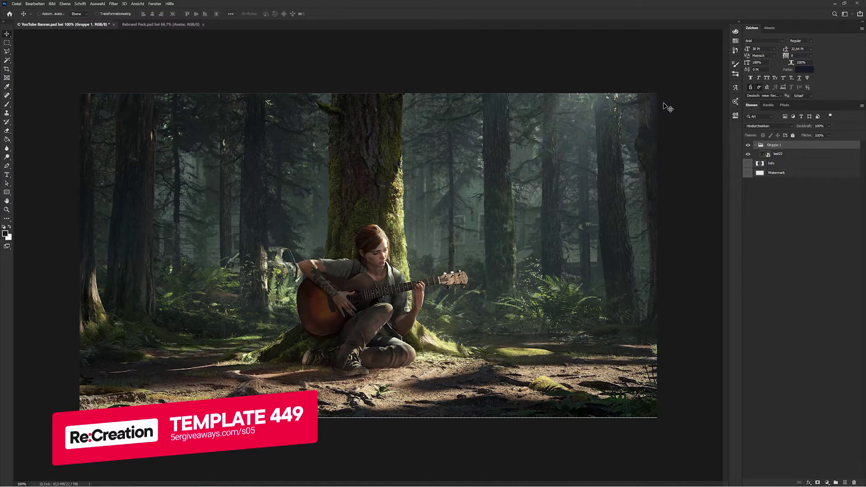
key("m")
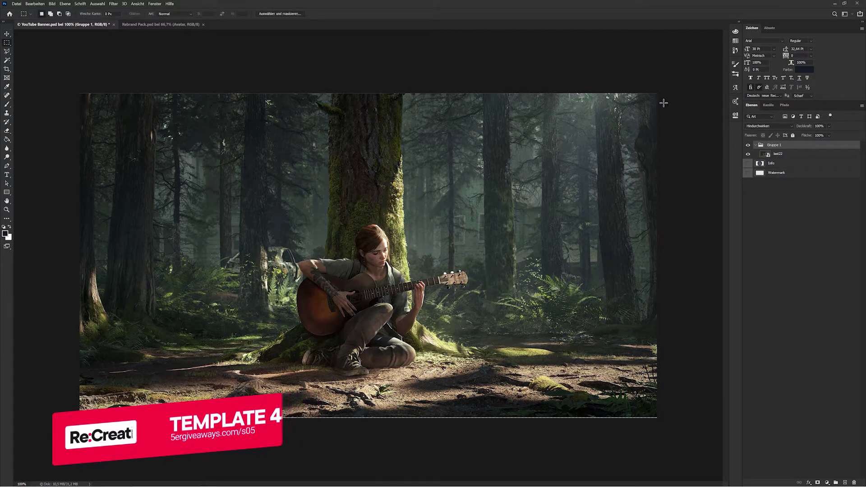
key("ctrl+plus")
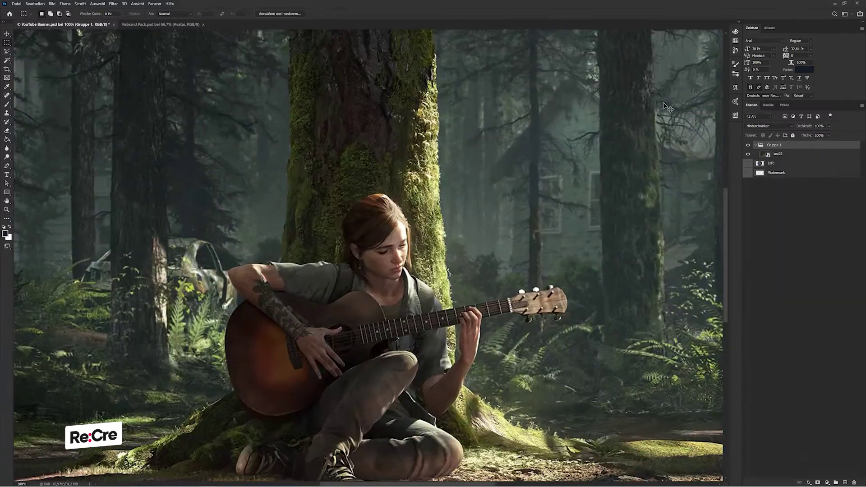
key("ctrl+bracketleft")
key("ctrl+semicolon")
key("ctrl+0")
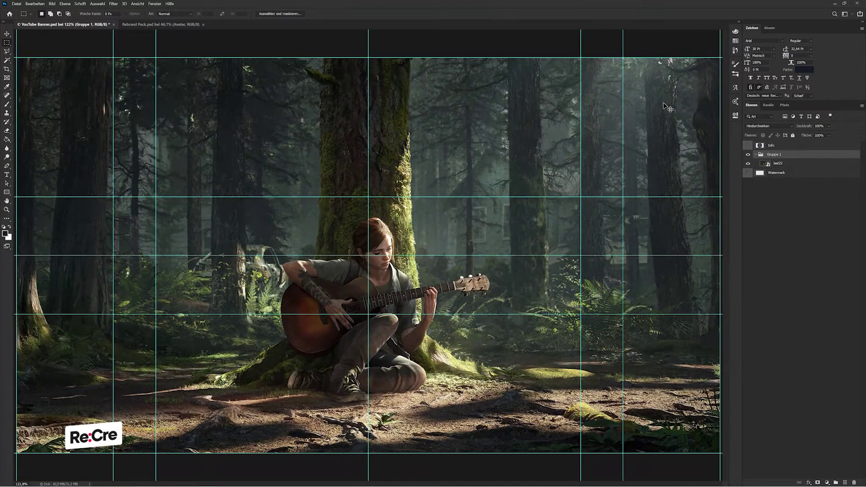
key("ctrl+1")
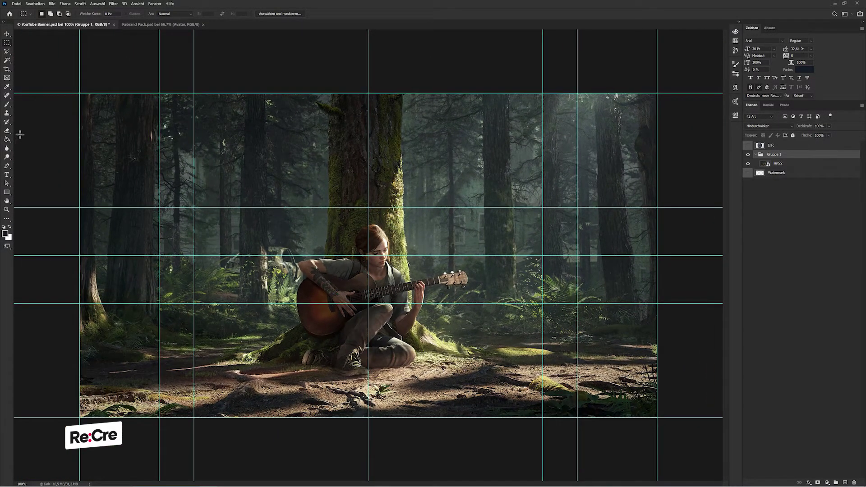
- Mask the image group to the middle strip between the guides, then hide the guides
left_click_drag(80, 94, 680, 199)
mouse_move(656, 417)
left_mouse_down()
mouse_move(151, 363)
mouse_move(58, 298)
left_mouse_up()
right_click(271, 224)
left_click(294, 232)
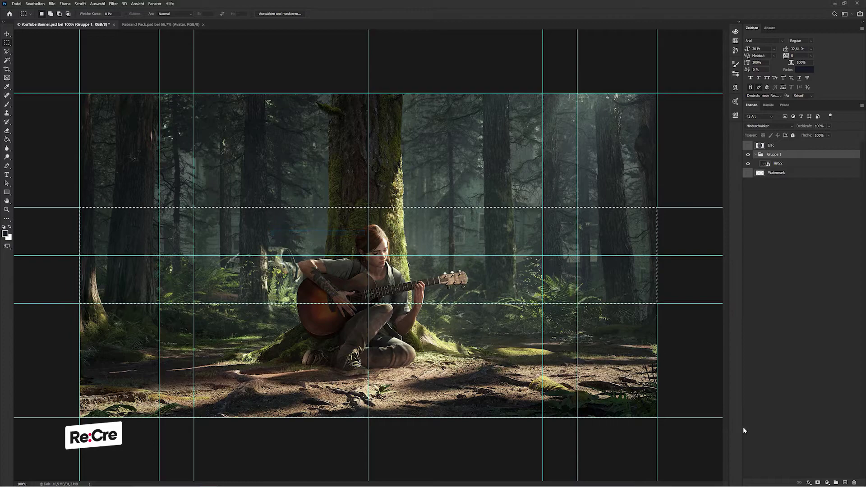
left_click(818, 482)
key("v")
key("ctrl+h")
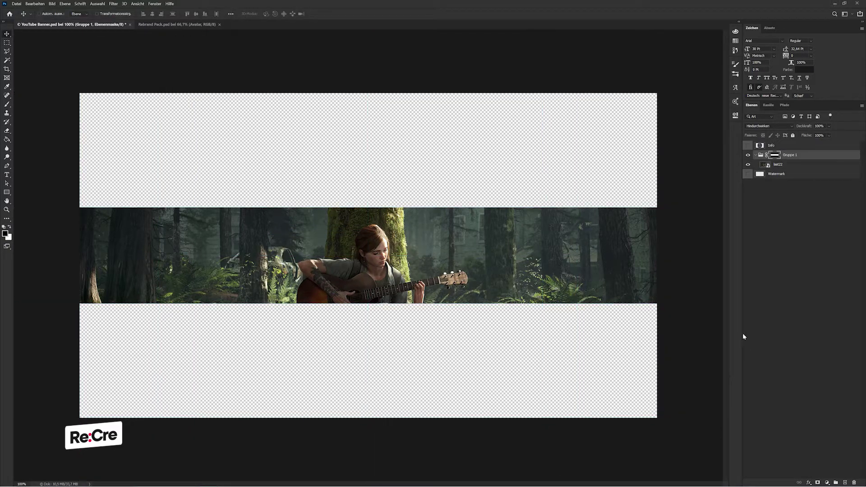
- Set contrast +37, shadows +100, highlights -100, blacks -9 and exposure +0.10 in Camera Raw
left_click(781, 167)
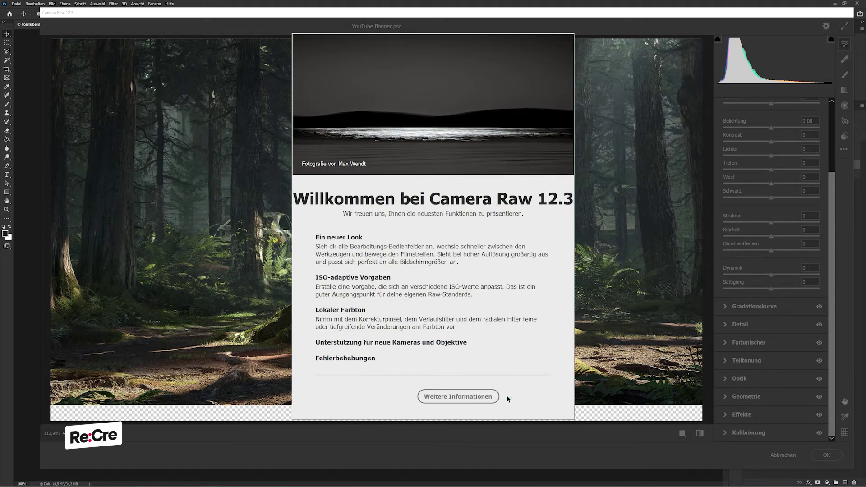
left_click(475, 401)
scroll(740, 158, "up", 3)
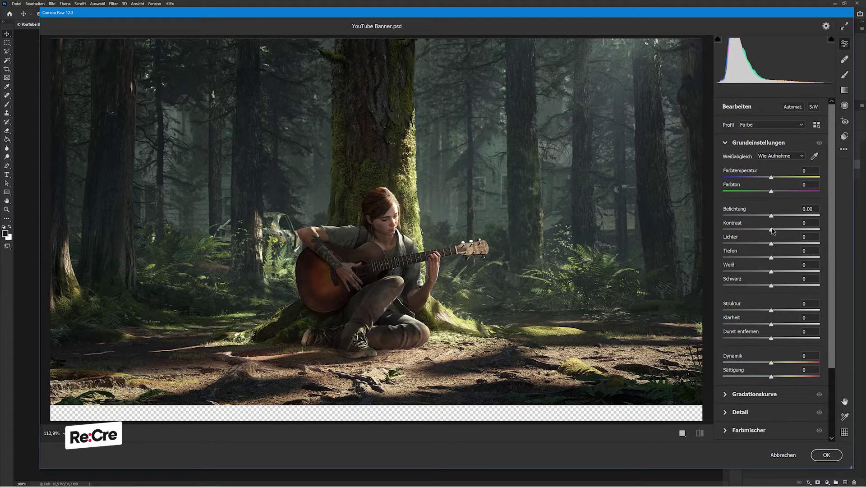
left_click_drag(772, 229, 789, 229)
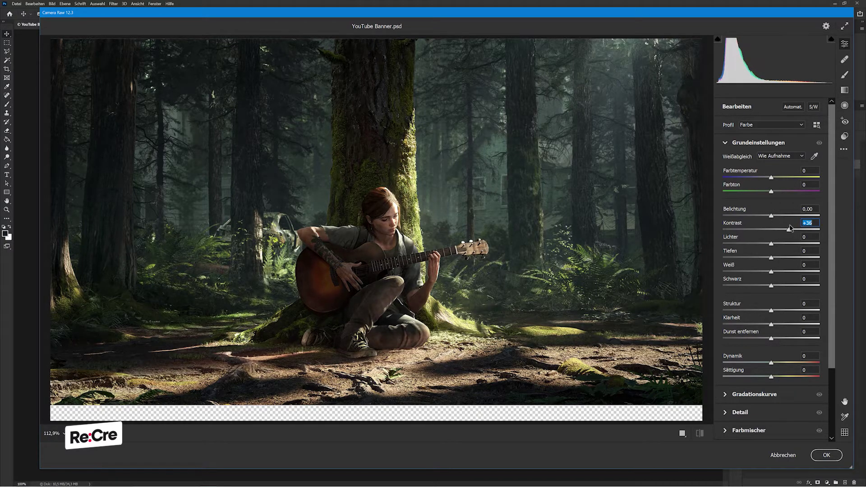
left_click_drag(771, 257, 834, 248)
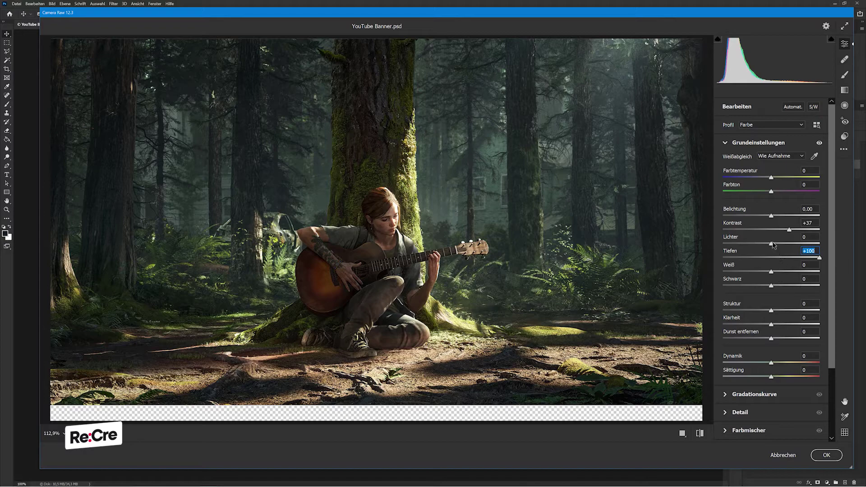
left_click_drag(771, 244, 719, 243)
left_click_drag(771, 286, 767, 286)
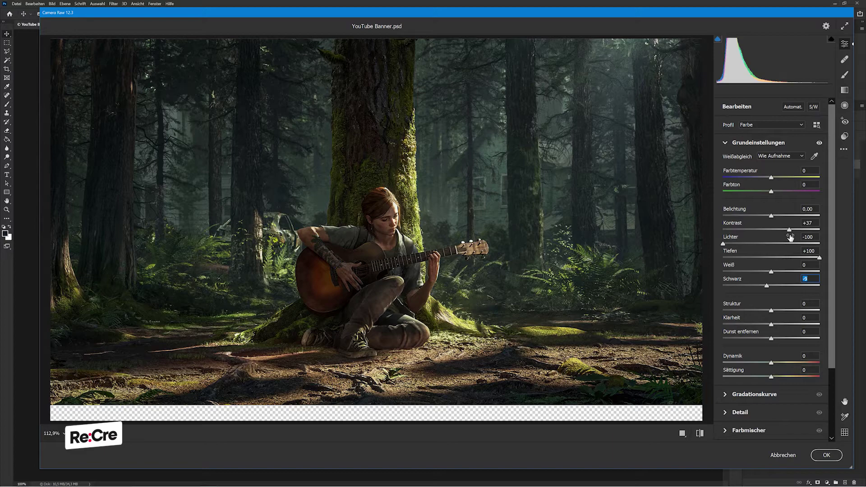
left_click(773, 216)
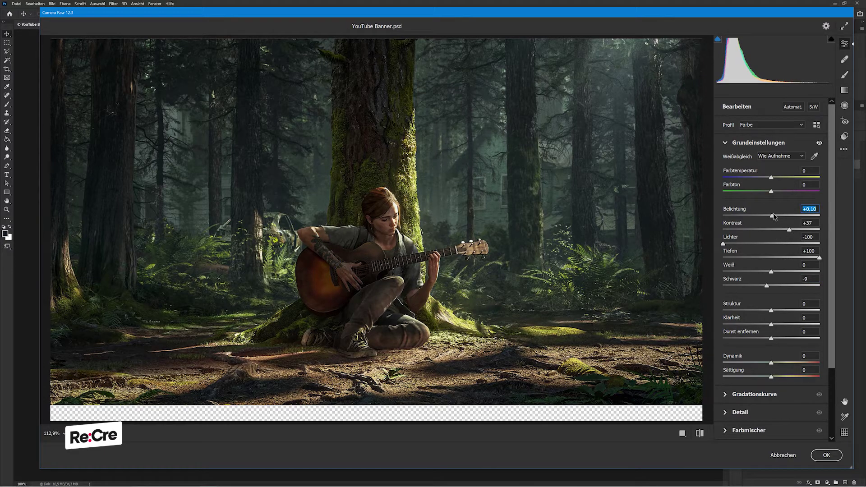
- Cool the temperature to -7, boost vibrance, and add structure
scroll(729, 249, "down", 3)
scroll(739, 243, "up", 3)
left_click_drag(772, 178, 767, 179)
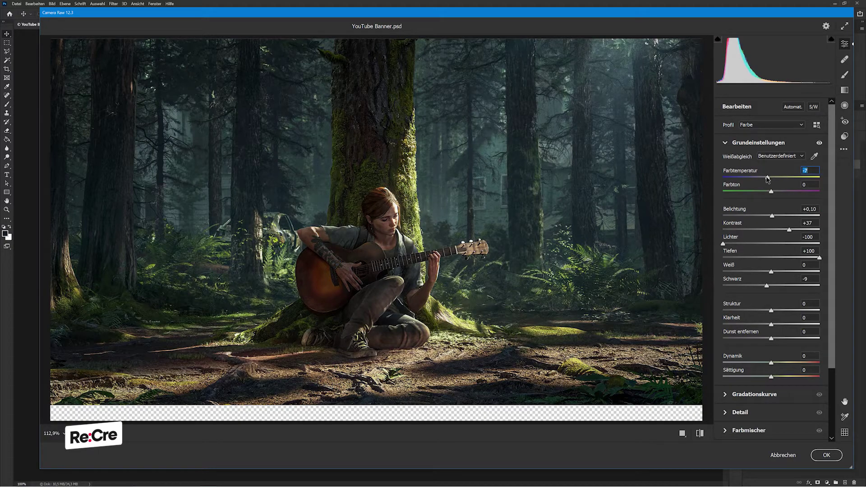
scroll(747, 242, "down", 2)
scroll(767, 279, "down", 1)
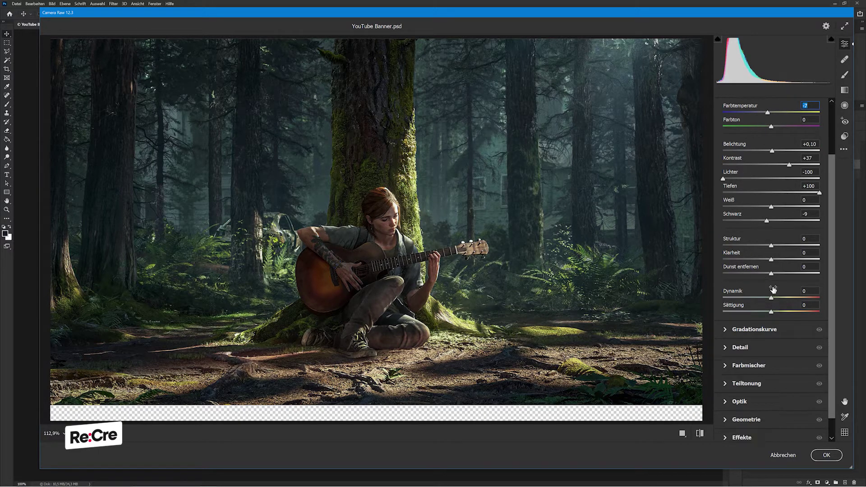
left_click_drag(772, 297, 791, 290)
left_click_drag(772, 245, 776, 245)
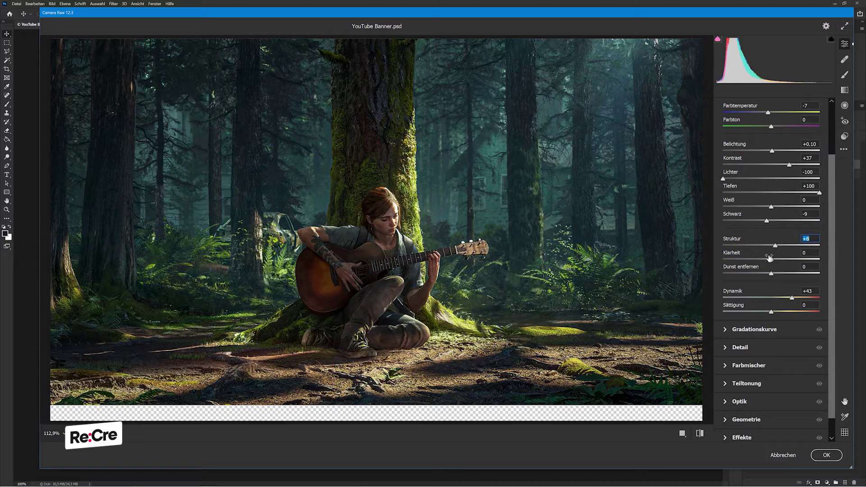
left_click_drag(776, 245, 790, 249)
- Add luminance and colour noise reduction in the Detail settings
scroll(762, 271, "down", 1)
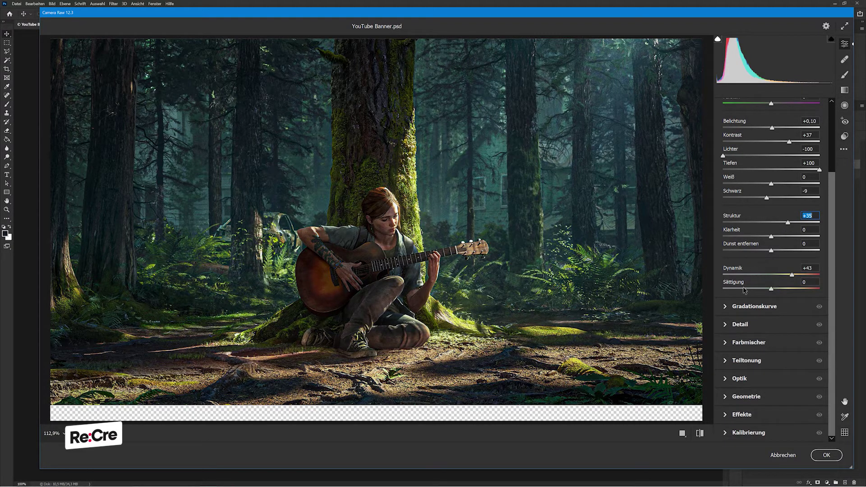
left_click(725, 306)
left_click(728, 324)
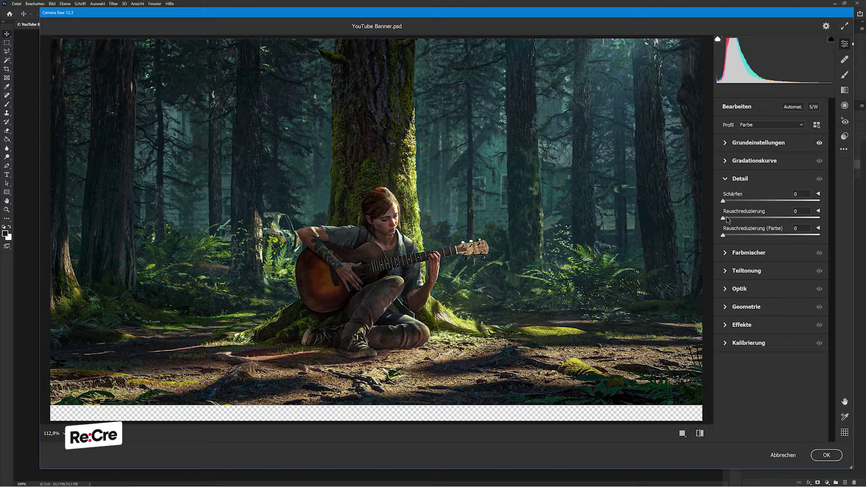
left_click_drag(723, 219, 735, 217)
left_click_drag(723, 235, 736, 235)
- Add a darkening vignette, check Geometry, Effects and Calibration, and apply the Camera Raw filter
left_click(727, 254)
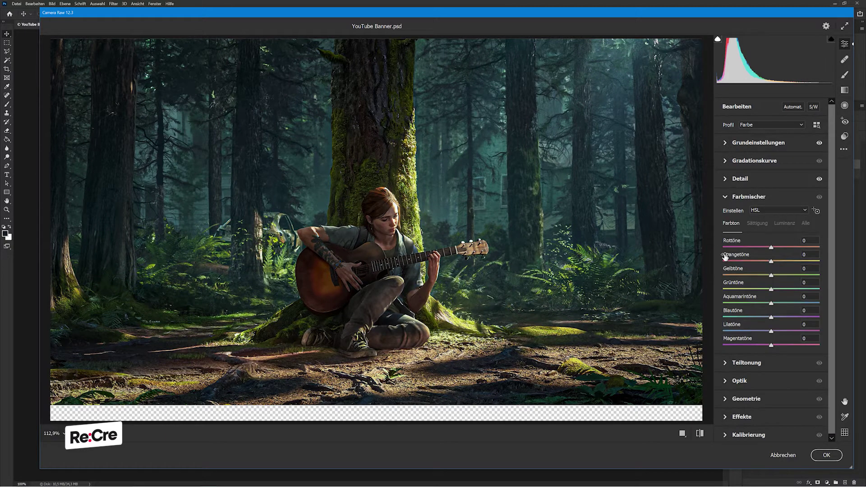
left_click(725, 360)
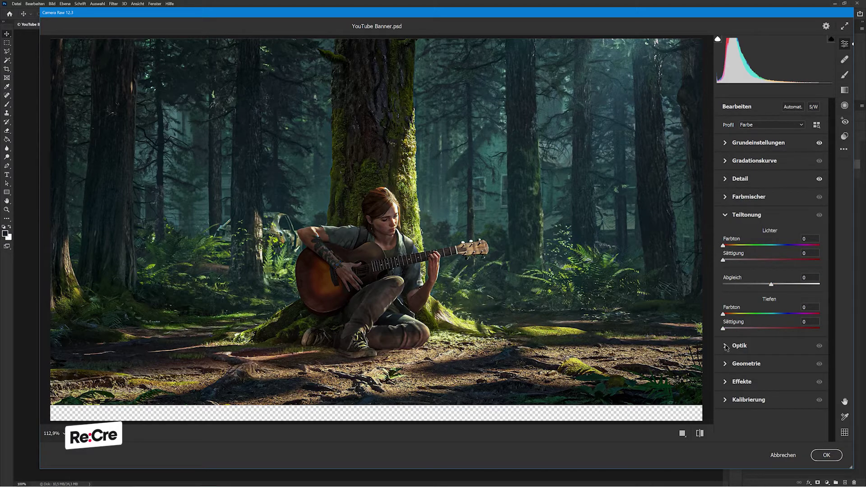
left_click(726, 346)
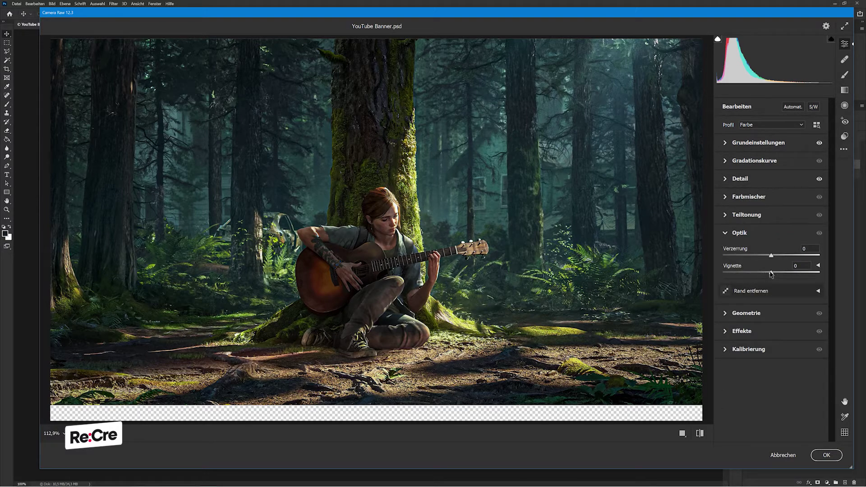
left_click_drag(771, 274, 762, 274)
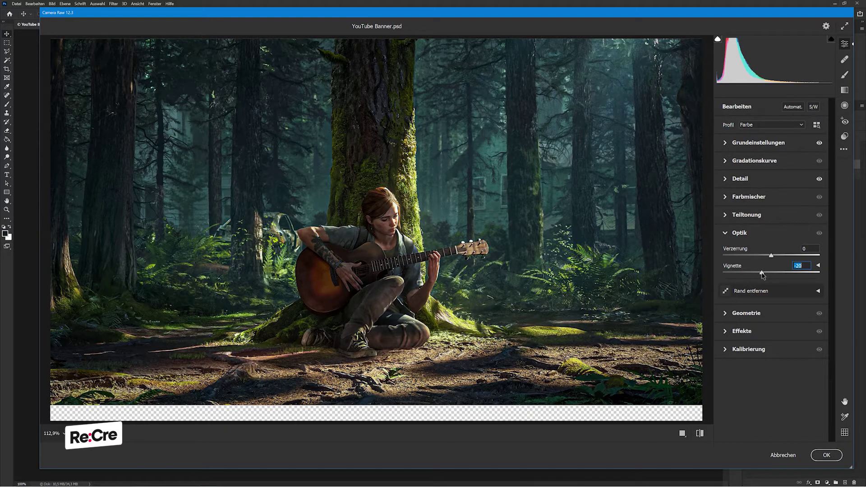
left_click(726, 314)
left_click(731, 351)
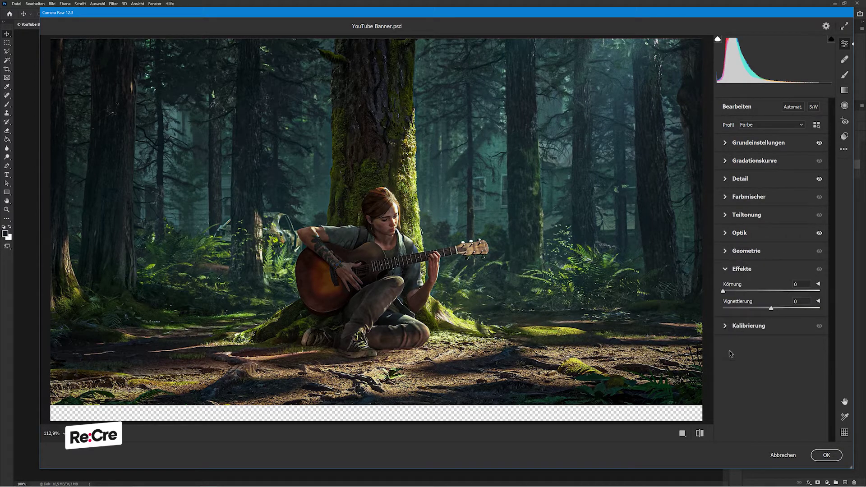
left_click(725, 325)
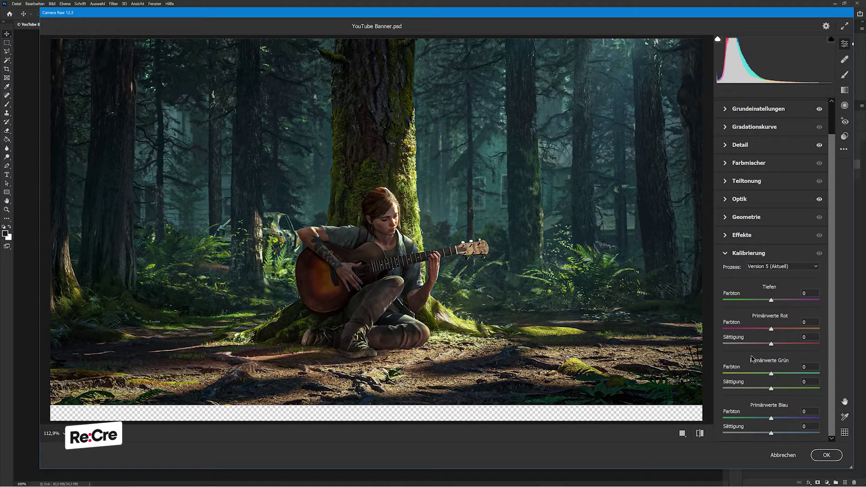
left_click(825, 455)
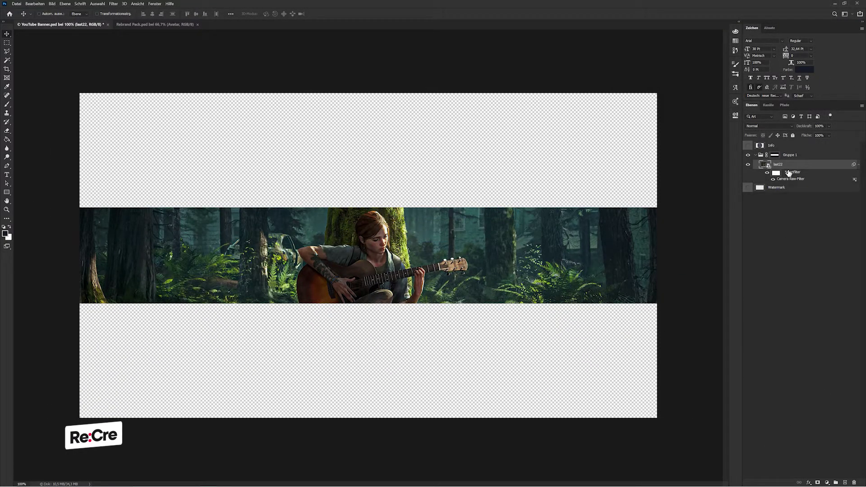
- Duplicate the Camera Raw-filtered photo layer and open the Filter menu
key("ctrl+j")
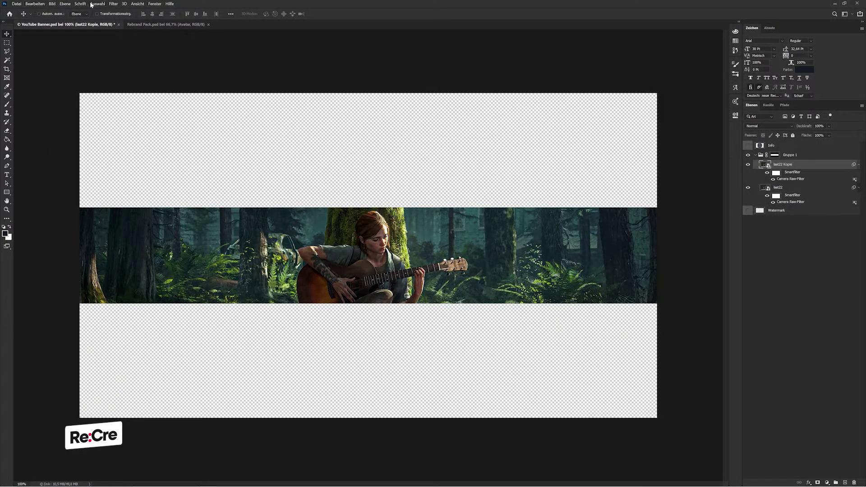
left_click(91, 4)
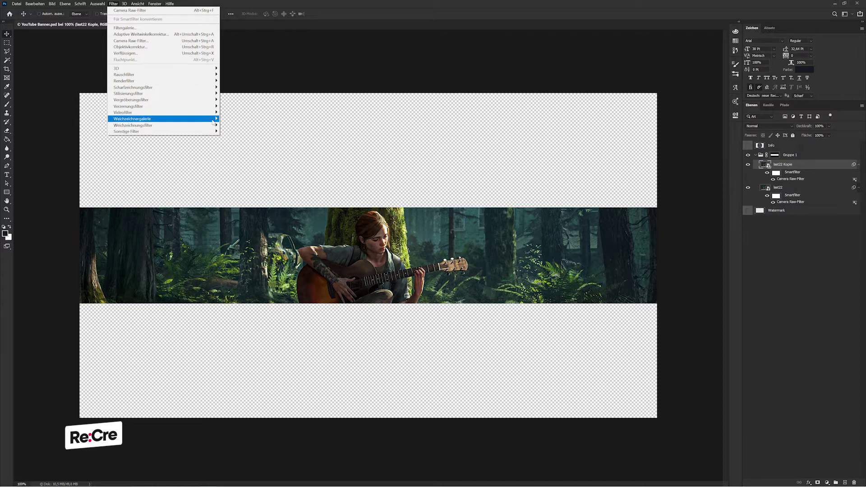
- Place an Iris Blur on the guitarist and squash and tilt its ellipse around her
mouse_move(133, 119)
left_click(243, 125)
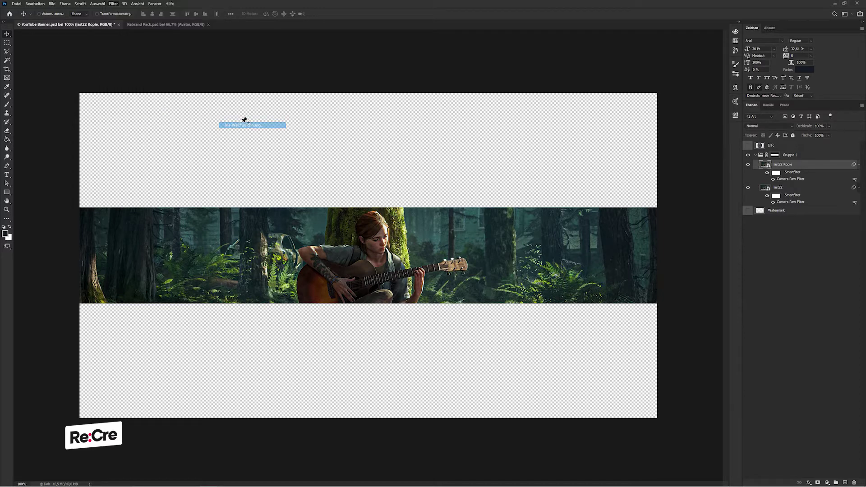
left_click(381, 242)
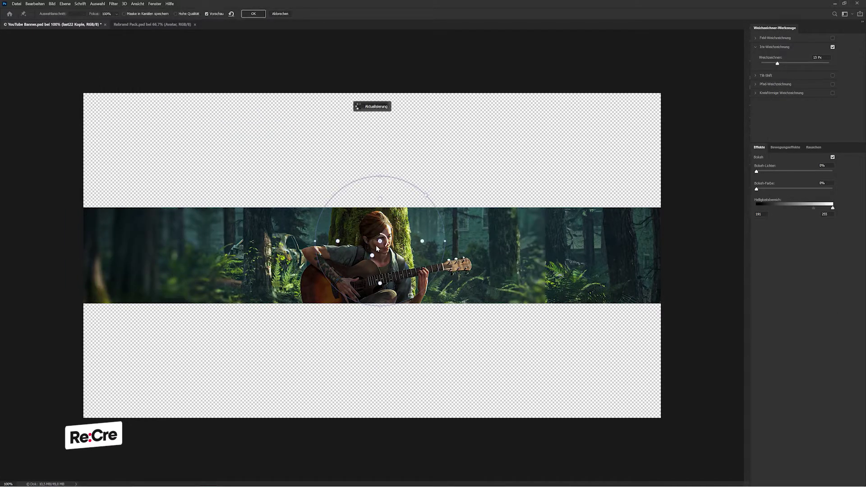
left_click_drag(380, 246, 375, 252)
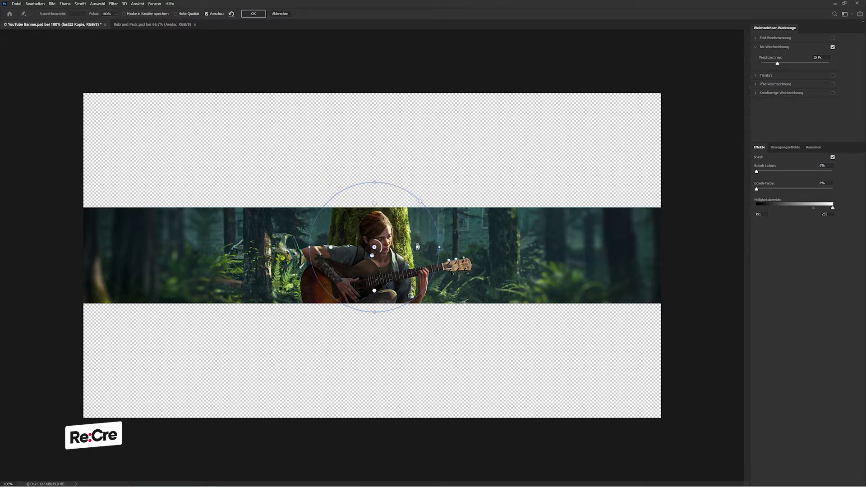
mouse_move(418, 246)
left_mouse_down()
mouse_move(387, 247)
mouse_move(431, 216)
left_mouse_up()
mouse_move(405, 304)
left_mouse_down()
mouse_move(385, 265)
mouse_move(390, 282)
left_mouse_up()
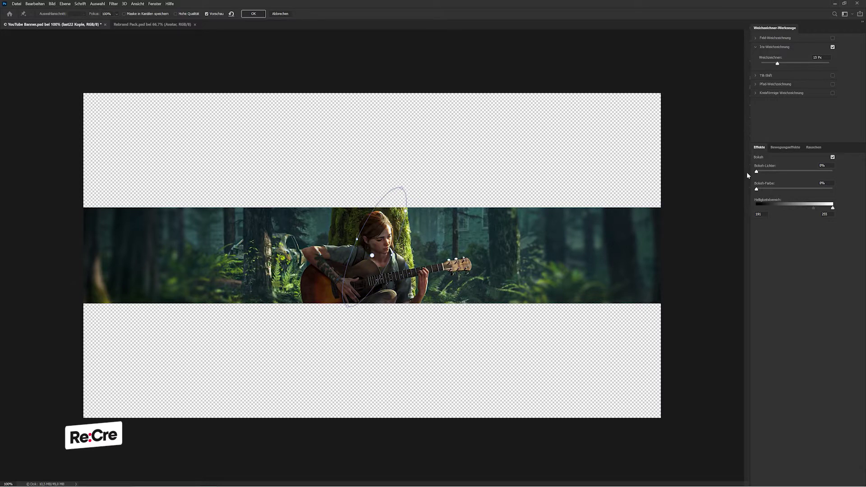
- Add a Tilt-Shift blur, rotate its focus band, and raise the blur to about 17 px
left_click(755, 76)
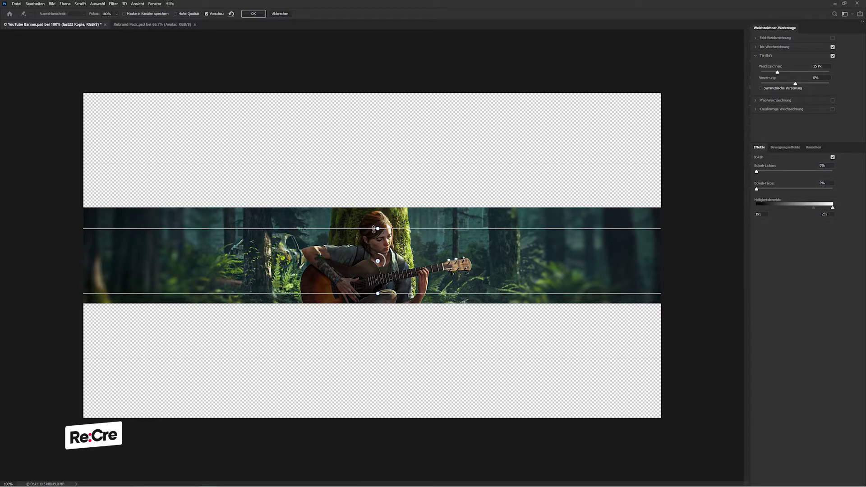
left_click_drag(378, 229, 400, 238)
left_click_drag(365, 273, 216, 255)
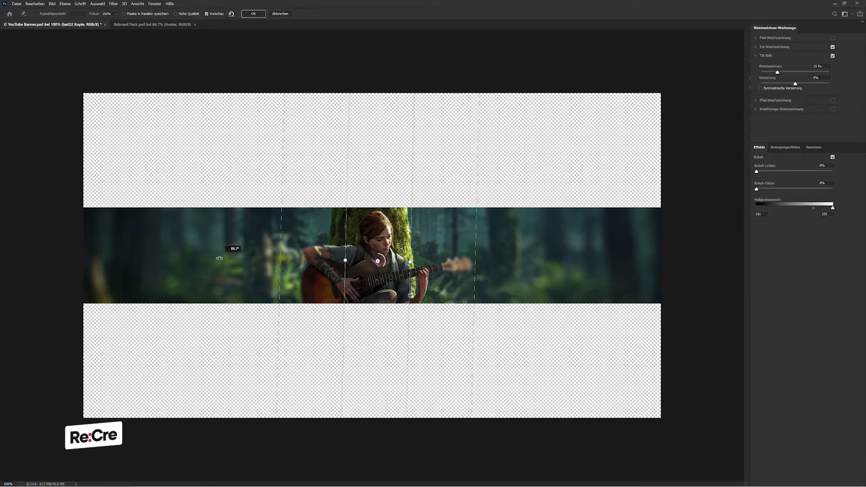
left_click_drag(216, 256, 219, 258)
left_click_drag(378, 261, 438, 258)
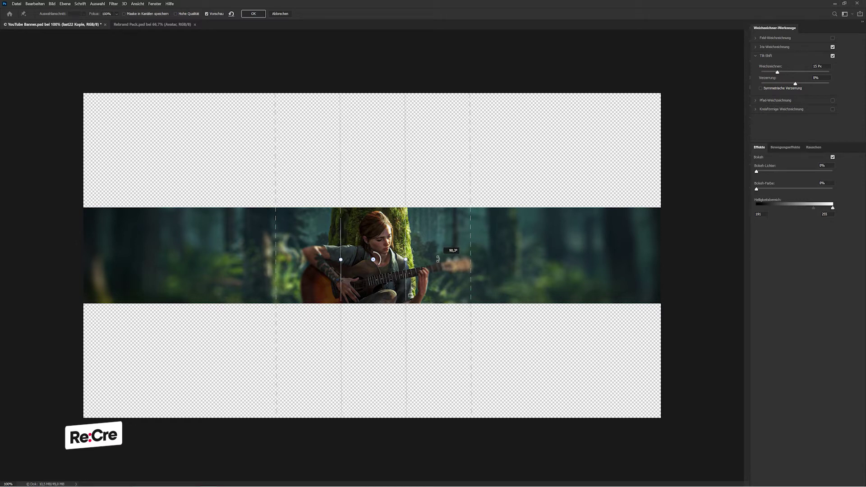
left_click_drag(779, 71, 781, 72)
- Angle the tilt-shift sharp band diagonally and move it down over the guitar
mouse_move(407, 260)
left_mouse_down()
mouse_move(352, 203)
mouse_move(373, 201)
left_mouse_up()
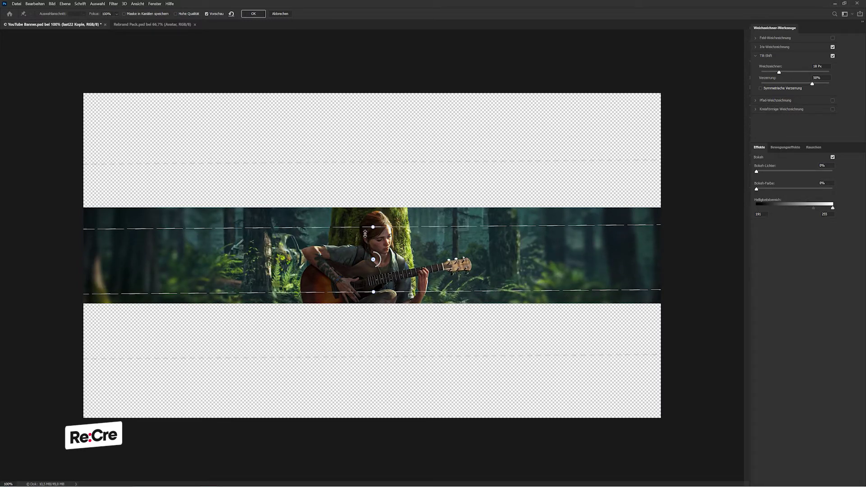
left_click_drag(373, 259, 376, 323)
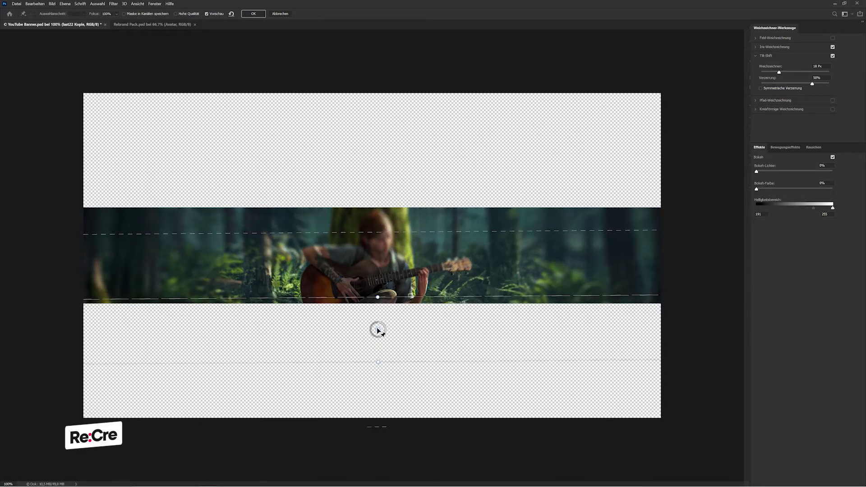
left_click_drag(375, 291, 376, 290)
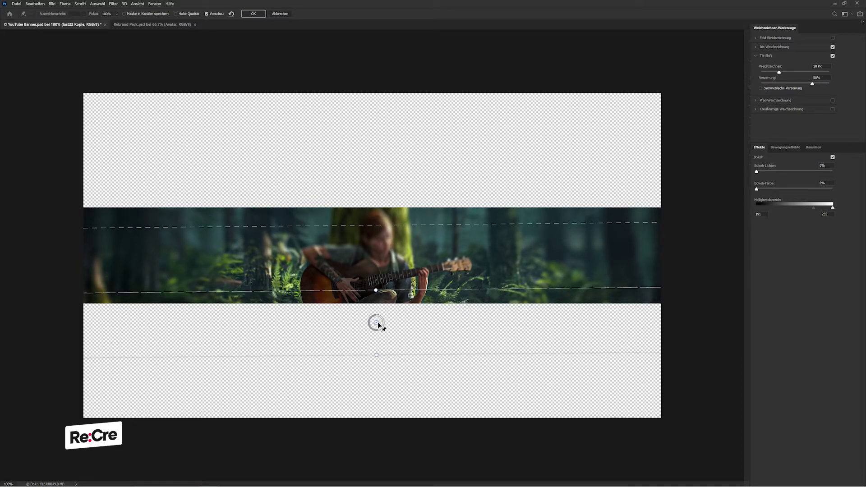
mouse_move(376, 322)
left_mouse_down()
mouse_move(377, 348)
mouse_move(378, 309)
left_mouse_up()
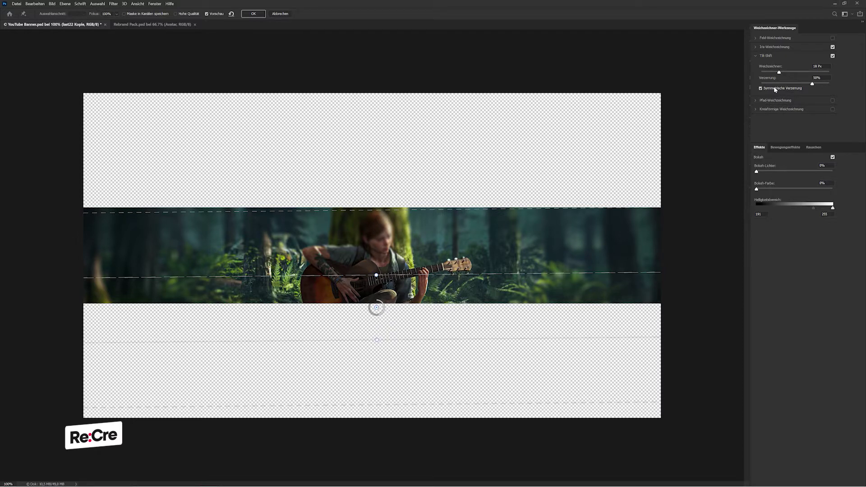
- Set the tilt-shift blur to 20 px with 37% distortion, lower the band, and raise Bokeh Light to 36%
mouse_move(780, 73)
left_mouse_down()
mouse_move(762, 75)
mouse_move(786, 72)
left_mouse_up()
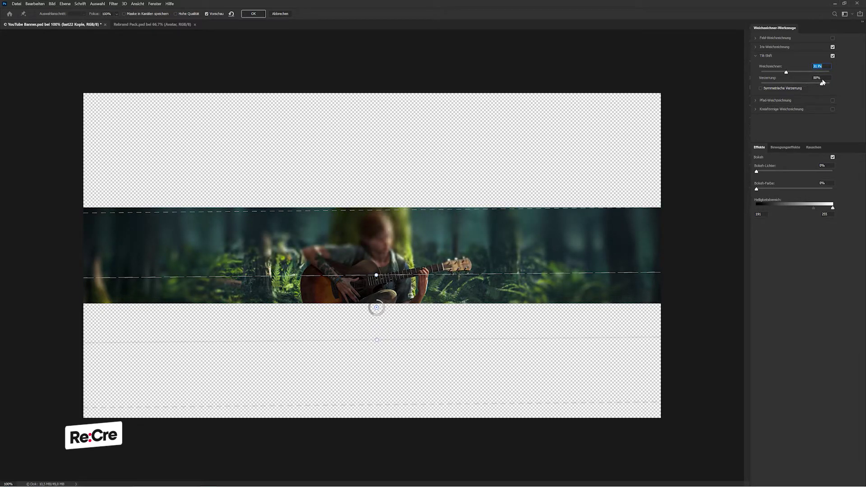
left_click_drag(786, 84, 773, 87)
left_click_drag(787, 74, 808, 84)
mouse_move(380, 314)
left_mouse_down()
mouse_move(377, 302)
mouse_move(379, 319)
left_mouse_up()
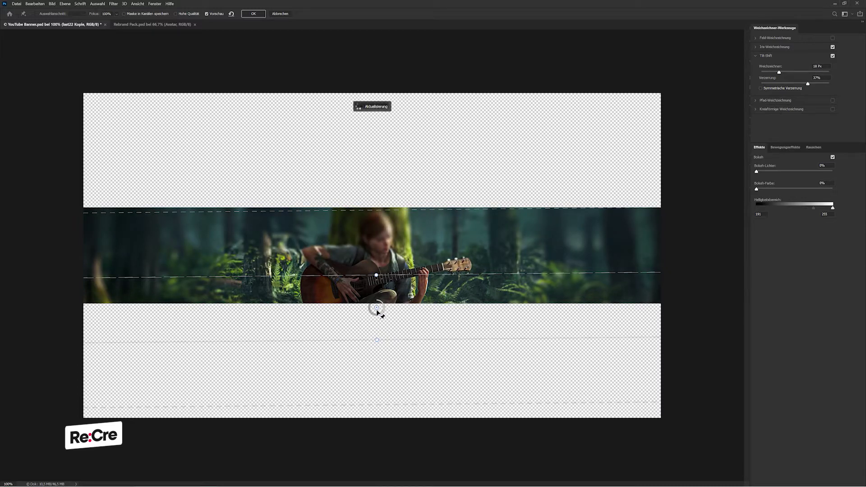
mouse_move(377, 310)
left_mouse_down()
mouse_move(373, 344)
mouse_move(374, 318)
left_mouse_up()
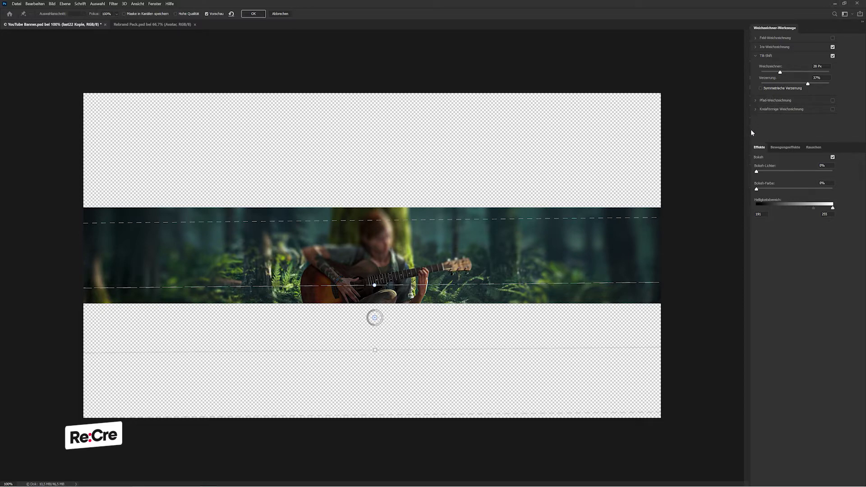
left_click_drag(756, 173, 783, 172)
- Apply the tilt-shift blur and add a white layer mask to the blurred copy
left_click(255, 13)
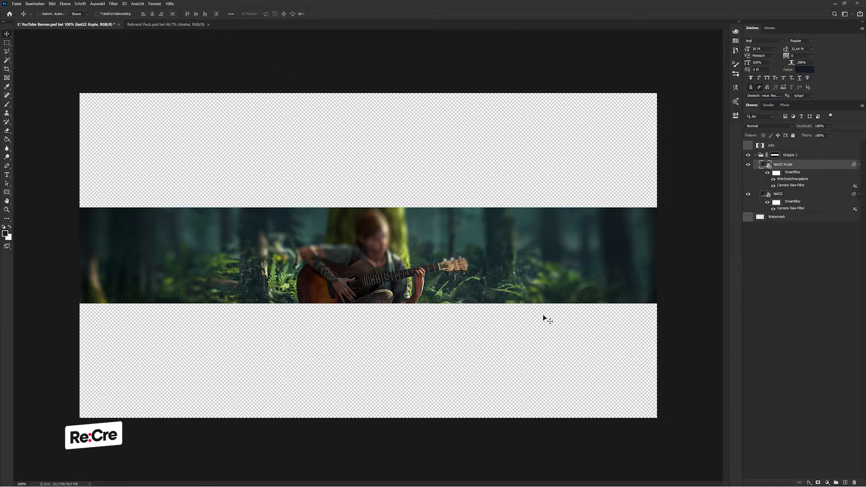
left_click(857, 165)
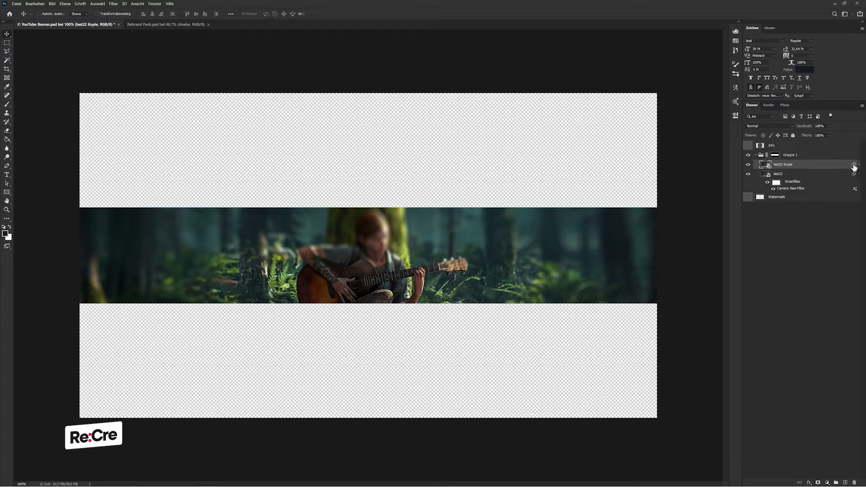
left_click(796, 174)
left_click_drag(796, 175, 800, 163)
left_click(816, 482)
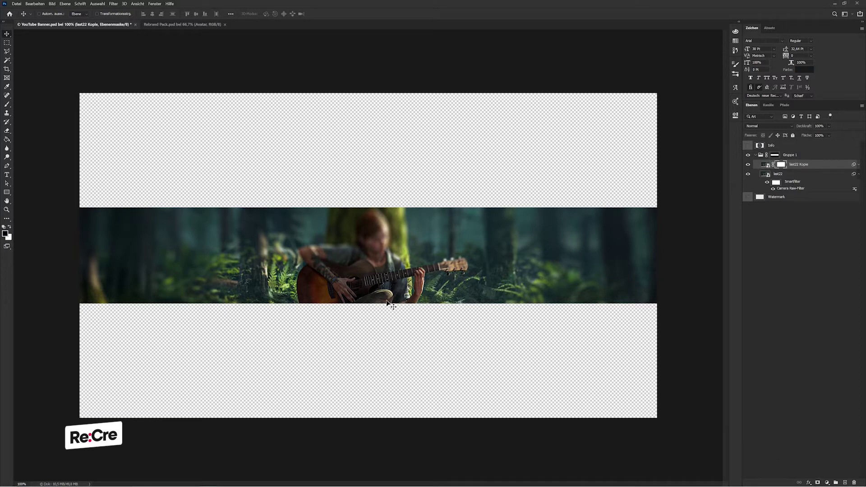
- Zoom to 200% and lasso around the guitarist and her guitar
key("ctrl+plus")
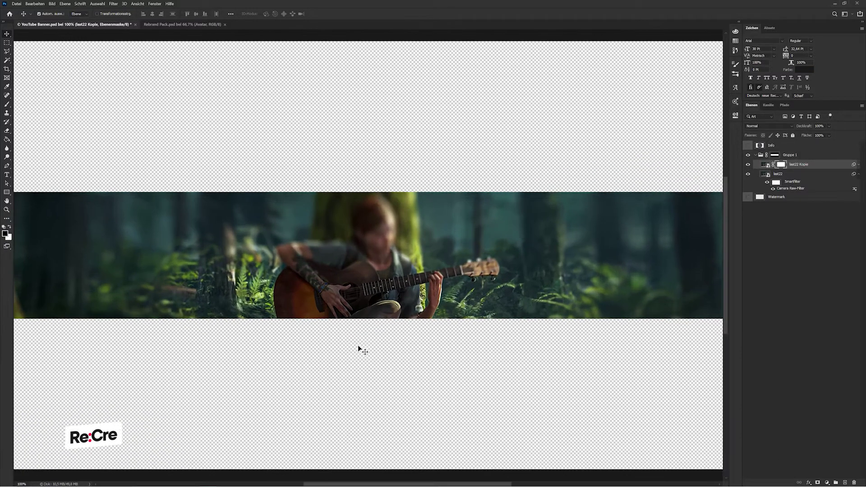
key("l")
mouse_move(470, 370)
left_mouse_down()
mouse_move(513, 260)
mouse_move(472, 269)
mouse_move(447, 137)
mouse_move(290, 142)
mouse_move(279, 232)
mouse_move(253, 228)
mouse_move(218, 255)
mouse_move(216, 316)
mouse_move(394, 379)
mouse_move(475, 373)
mouse_move(474, 362)
left_mouse_up()
- Close the lasso outline and fill it on the mask to reveal the sharp guitarist, then deselect
key("g")
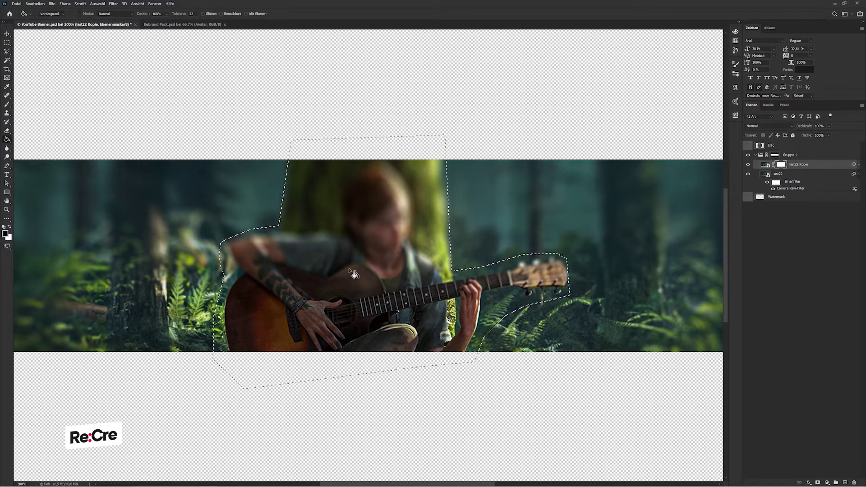
left_click(356, 283)
key("ctrl+d")
key("ctrl+minus")
key("ctrl+minus")
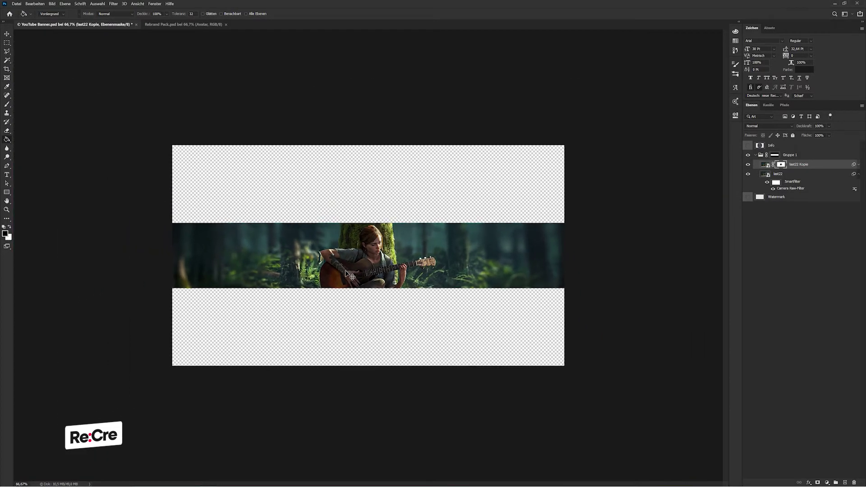
key("ctrl+plus")
key("ctrl+plus")
key("ctrl+minus")
key("ctrl+plus")
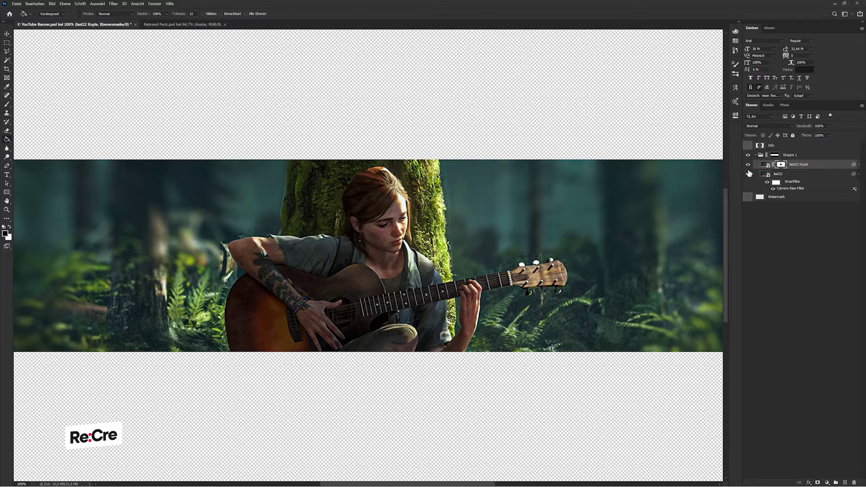
- Target the blurred copy's mask and set up a 30 px brush with white foreground
left_click(768, 166)
scroll(368, 288, "up", 3)
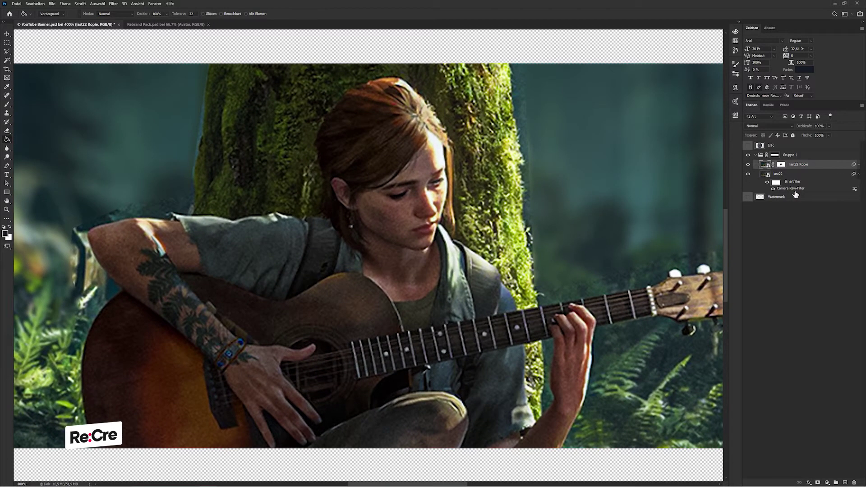
scroll(368, 288, "right", 3)
scroll(282, 267, "up", 1)
scroll(486, 195, "down", 2)
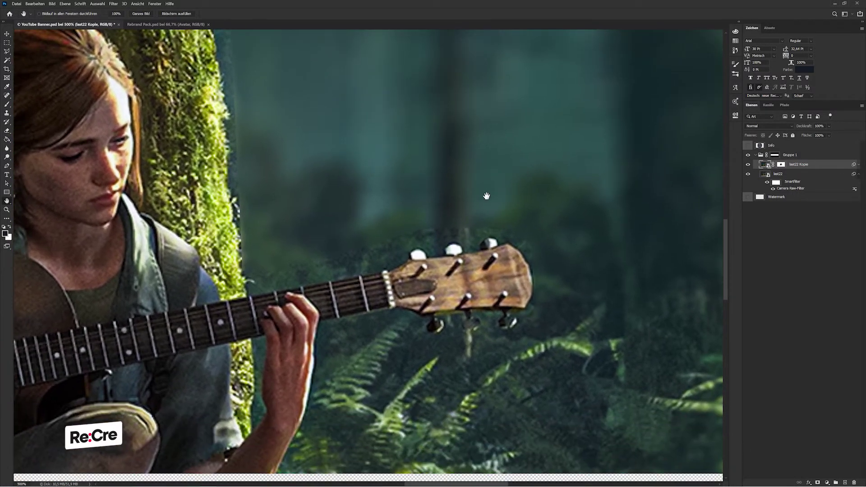
left_click(781, 164)
key("b")
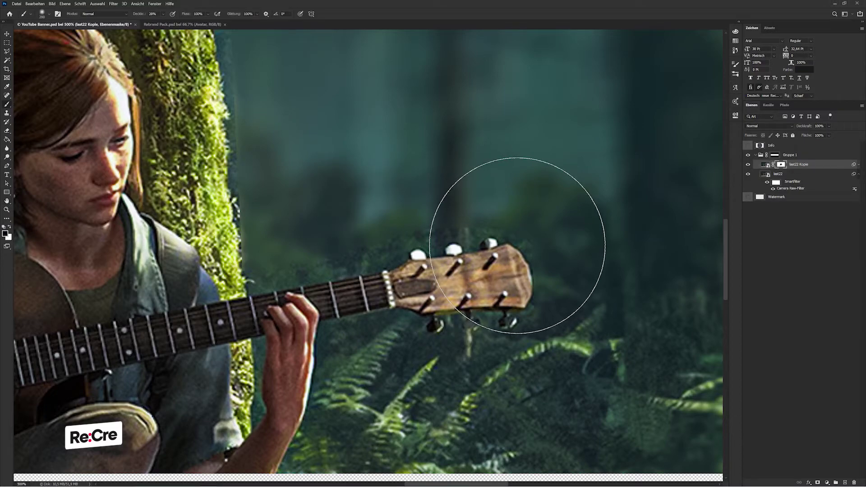
key("bracketleft")
key("bracketleft")
key("bracketleft")
key("bracketleft")
key("bracketleft")
key("bracketleft")
key("bracketleft")
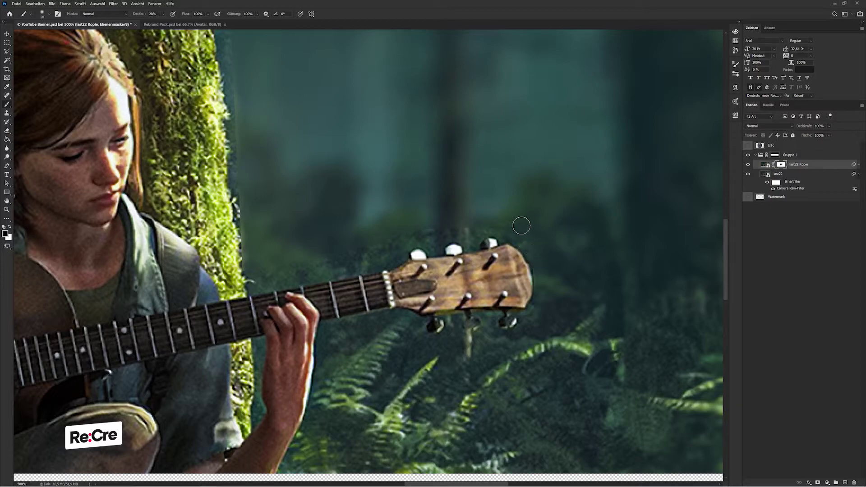
key("x")
- Lasso around the guitar headstock, hand and guitarist, then delete the old last22 Kopie mask
key("l")
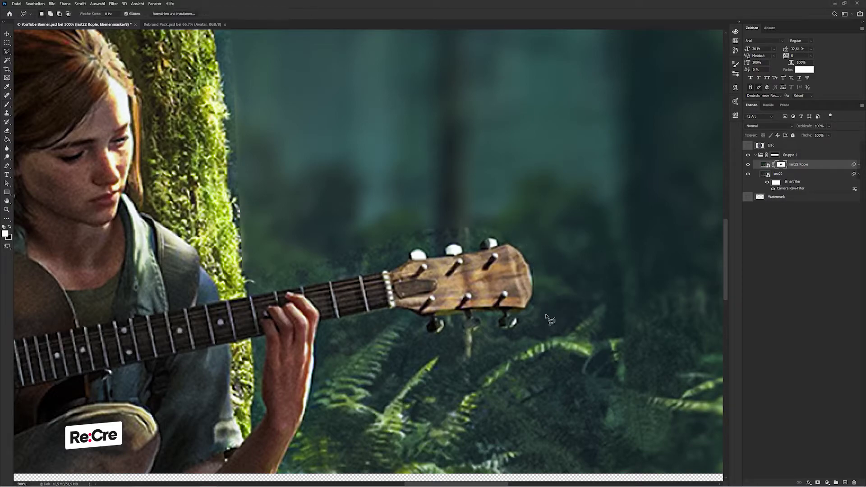
mouse_move(533, 300)
left_mouse_down()
mouse_move(528, 264)
mouse_move(503, 246)
mouse_move(466, 254)
left_mouse_up()
mouse_move(470, 258)
left_mouse_down()
mouse_move(419, 255)
mouse_move(327, 291)
mouse_move(248, 291)
mouse_move(230, 114)
mouse_move(209, 14)
mouse_move(215, 198)
mouse_move(205, 158)
mouse_move(10, 112)
mouse_move(9, 135)
mouse_move(271, 128)
mouse_move(246, 185)
mouse_move(222, 347)
mouse_move(107, 367)
mouse_move(93, 375)
mouse_move(104, 384)
mouse_move(115, 374)
mouse_move(26, 424)
mouse_move(187, 473)
mouse_move(192, 324)
mouse_move(203, 264)
mouse_move(243, 321)
mouse_move(211, 356)
mouse_move(196, 394)
mouse_move(201, 482)
mouse_move(375, 486)
mouse_move(183, 367)
mouse_move(413, 372)
left_mouse_up()
key("ctrl+minus")
key("ctrl+minus")
scroll(419, 372, "right", 3)
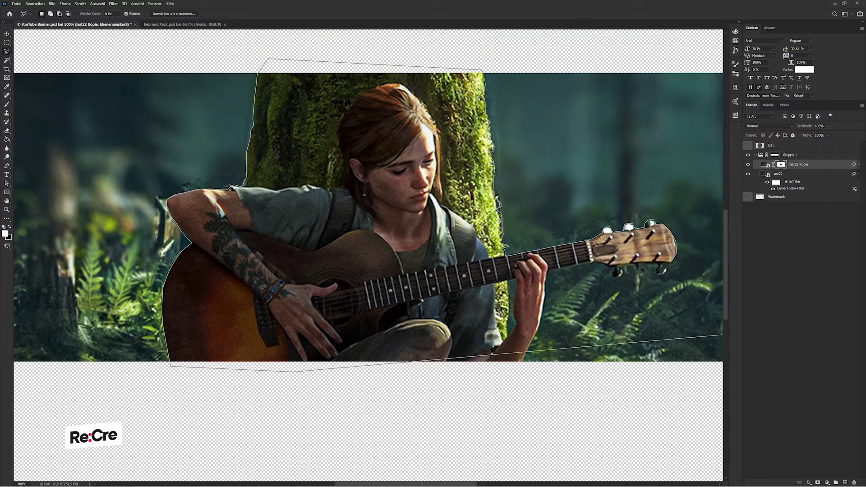
scroll(429, 372, "right", 2)
scroll(440, 371, "right", 1)
mouse_move(439, 371)
left_mouse_down()
mouse_move(465, 311)
mouse_move(495, 278)
mouse_move(573, 283)
mouse_move(593, 275)
mouse_move(589, 265)
left_mouse_up()
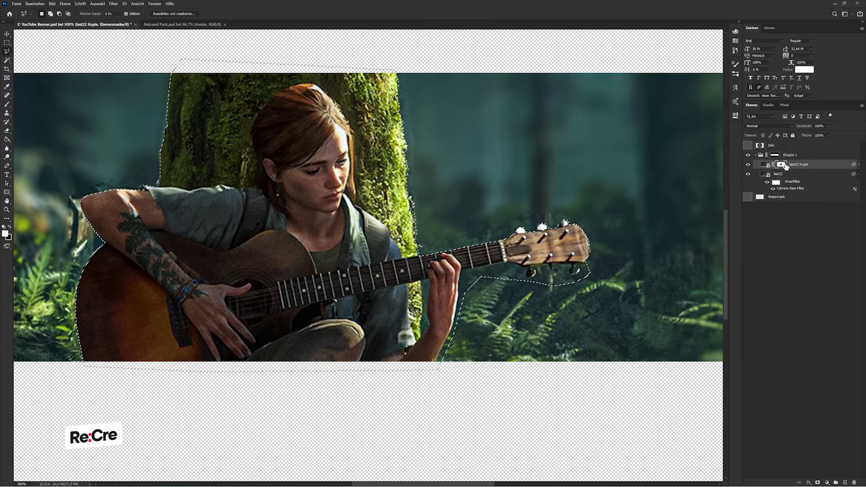
right_click(780, 164)
left_click(796, 175)
- Smooth the selection in Select and Mask, invert it, and add it as a layer mask
left_click(173, 14)
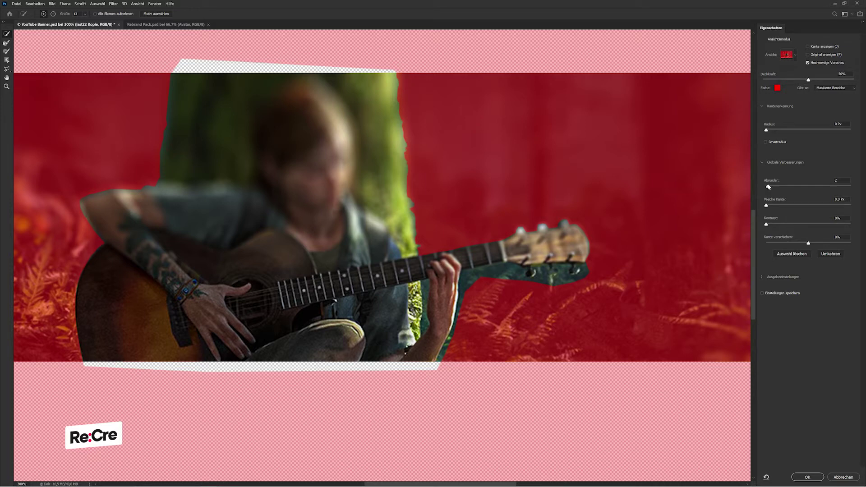
left_click(795, 473)
left_click(807, 477)
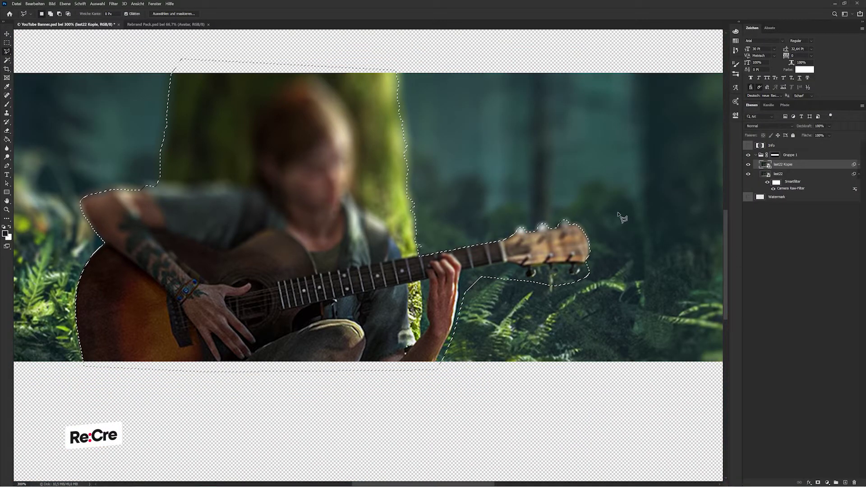
right_click(364, 207)
left_click(384, 214)
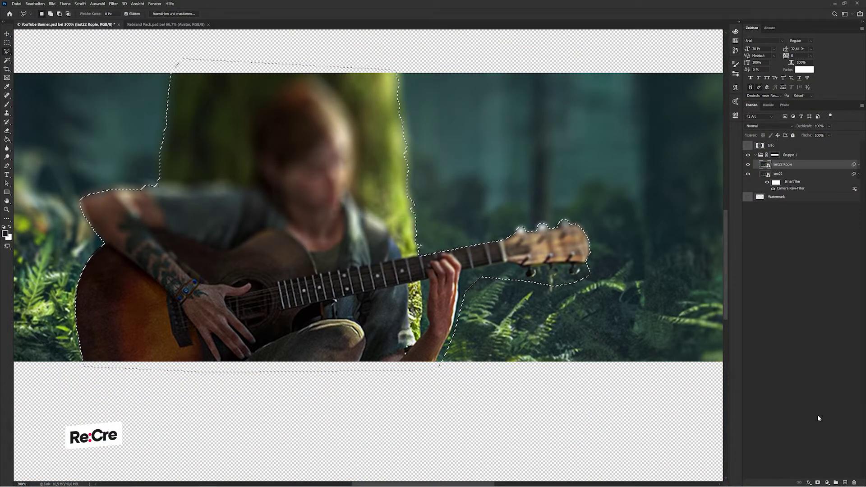
left_click(817, 483)
- Lower the last22 Kopie layer's opacity to 95% and expand its smart filters
scroll(522, 231, "down", 1)
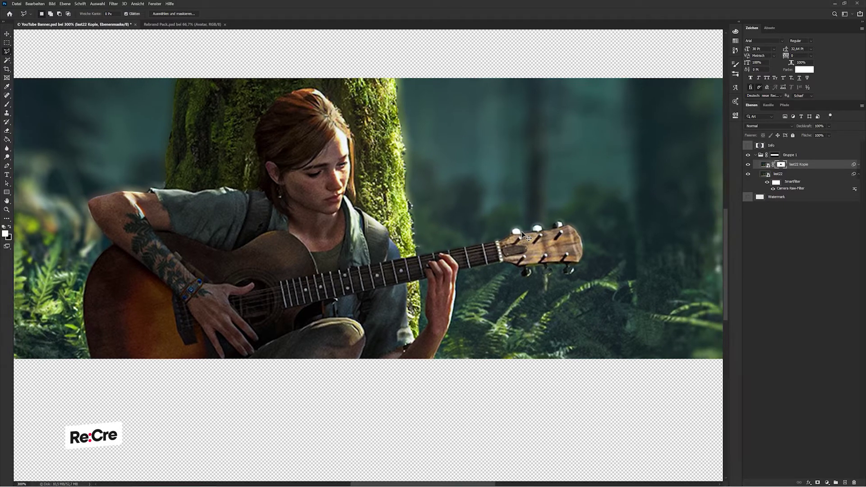
scroll(521, 231, "down", 3)
scroll(526, 235, "down", 2)
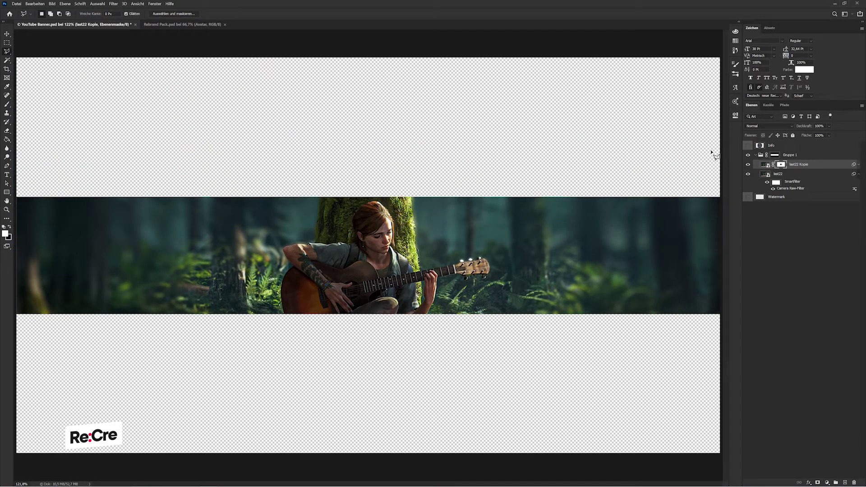
key("v")
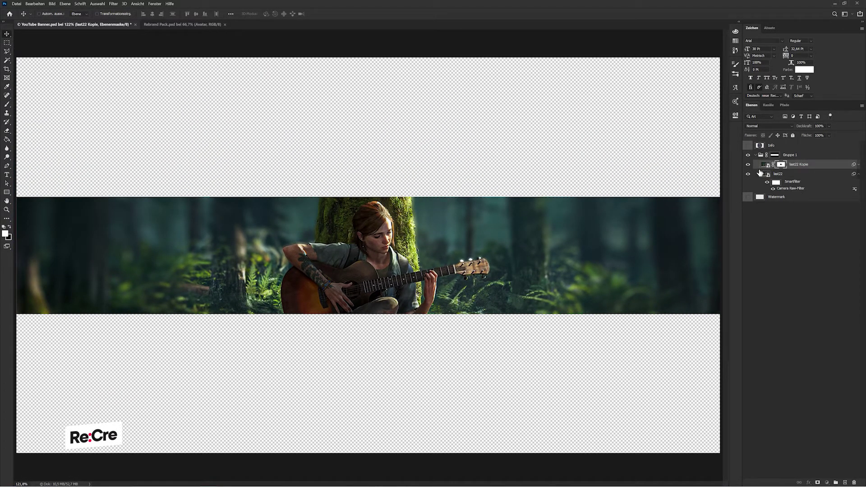
left_click(765, 163)
key("7")
key("5")
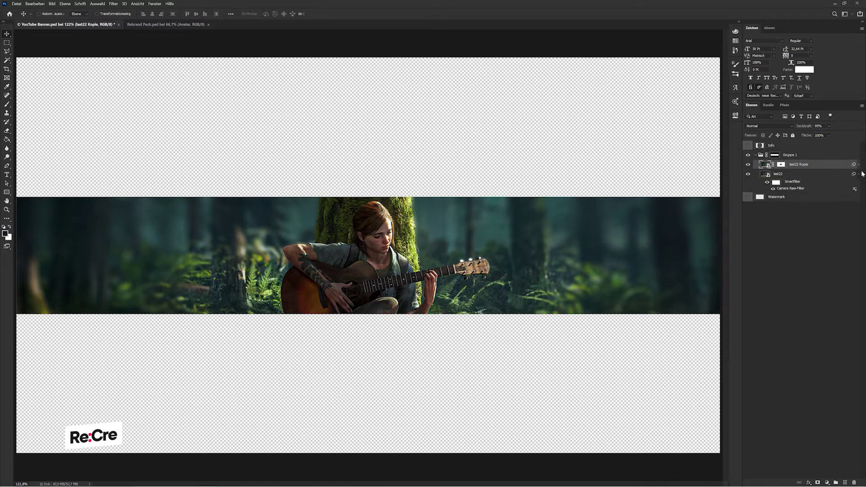
left_click(859, 166)
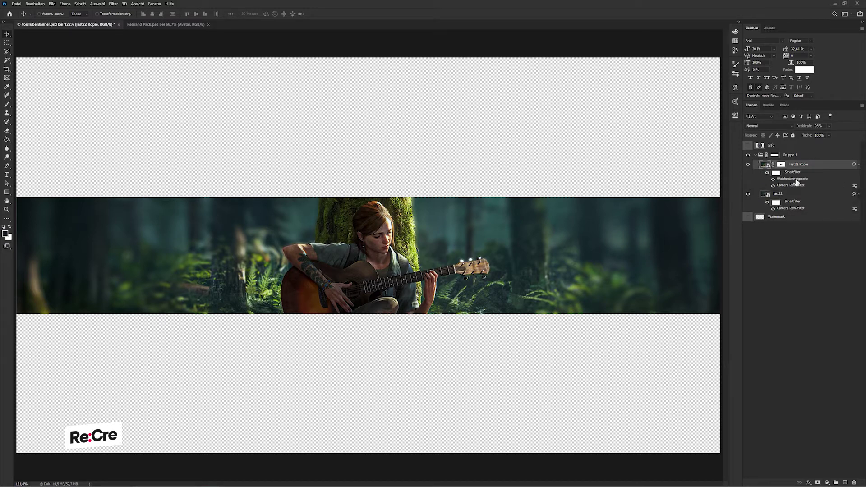
- Reduce the Tilt-Shift Blur amount to 10 and apply it
double_click(794, 178)
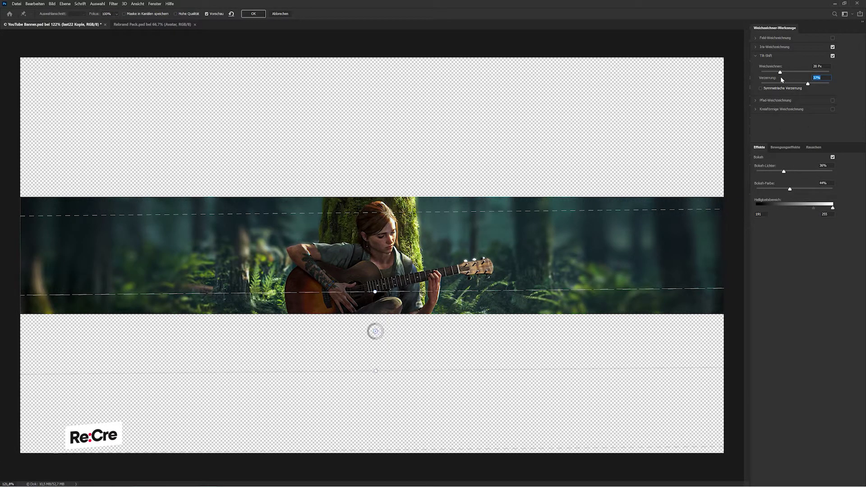
type("10")
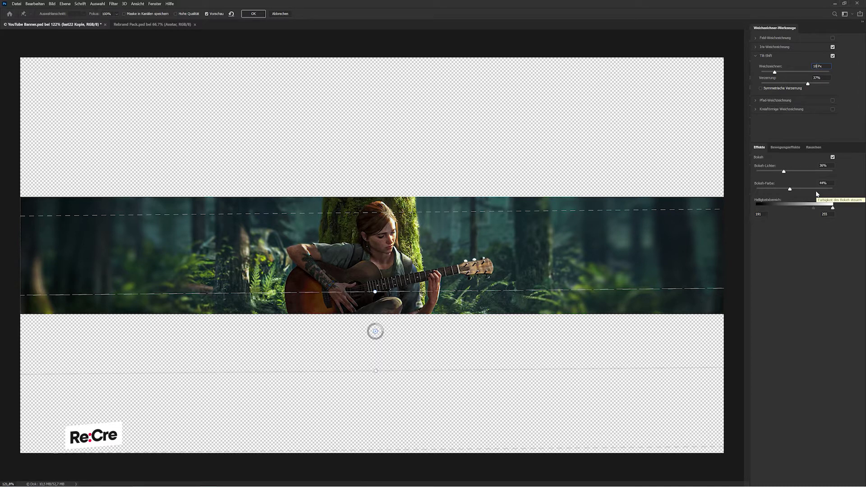
left_click(253, 13)
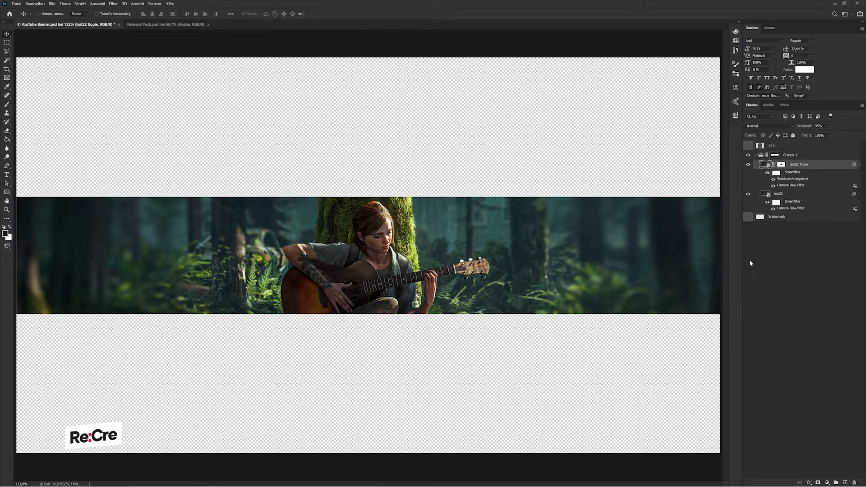
left_click(858, 166)
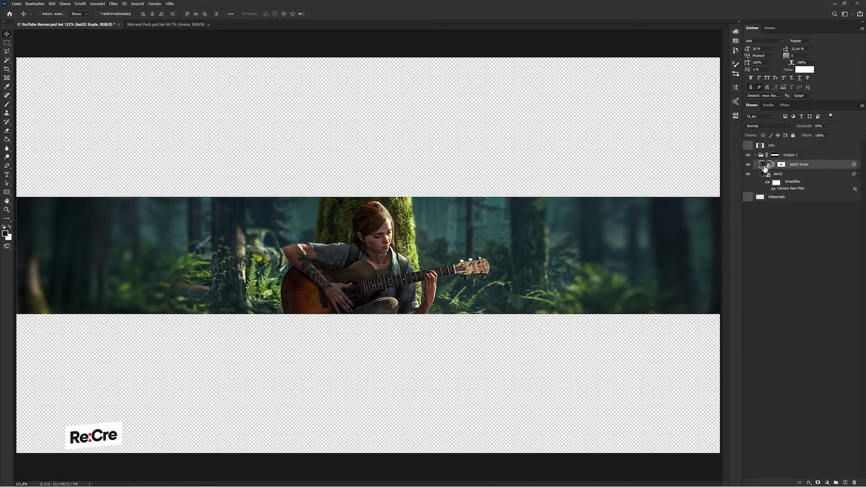
left_click(859, 165)
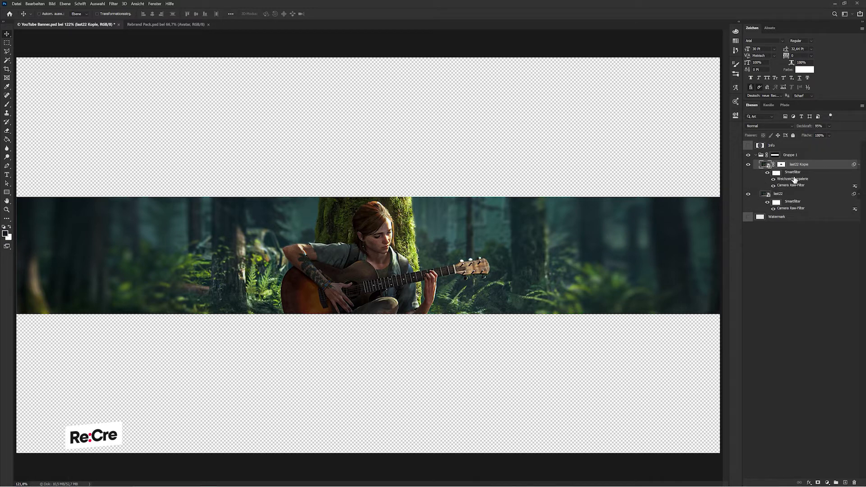
- Re-tune the tilt-shift blur amount and set its distortion to 42%, then apply
double_click(790, 178)
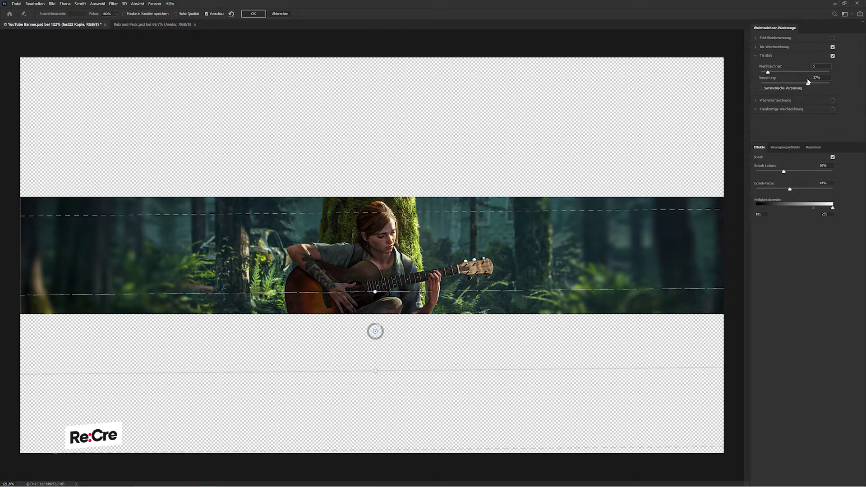
key("BackSpace")
type("0")
left_click_drag(806, 84, 707, 87)
double_click(825, 77)
type("0")
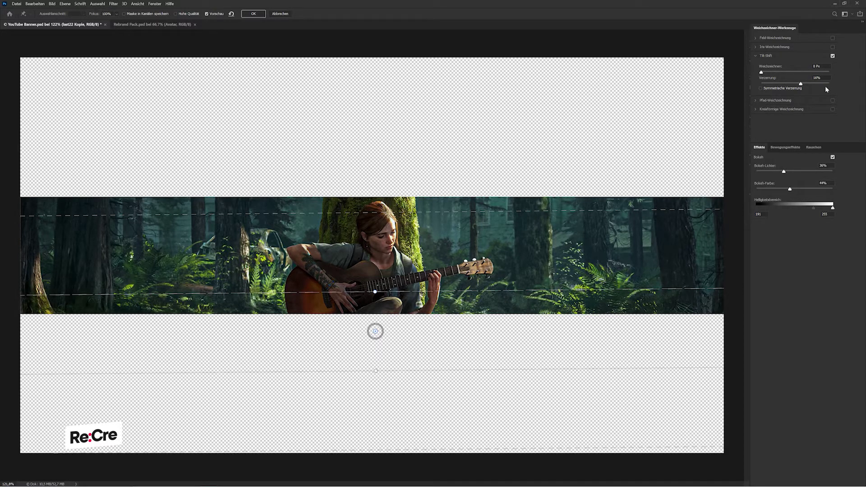
mouse_move(800, 84)
left_mouse_down()
mouse_move(809, 84)
mouse_move(779, 75)
left_mouse_up()
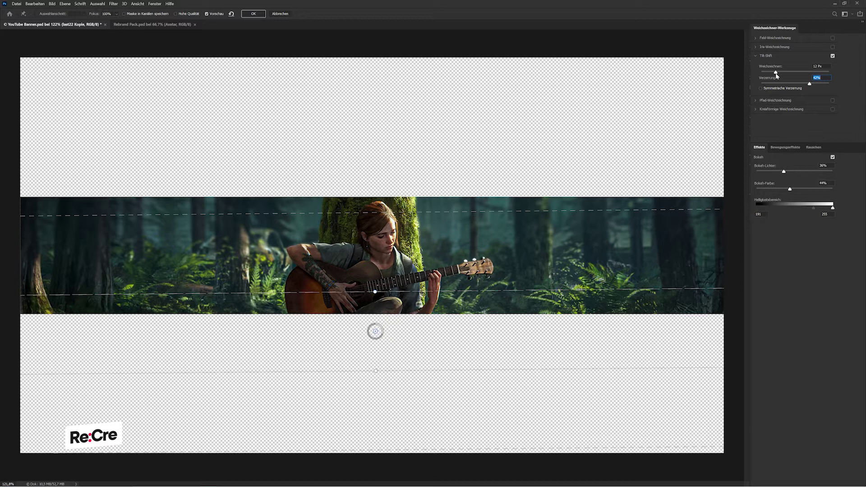
left_click(253, 14)
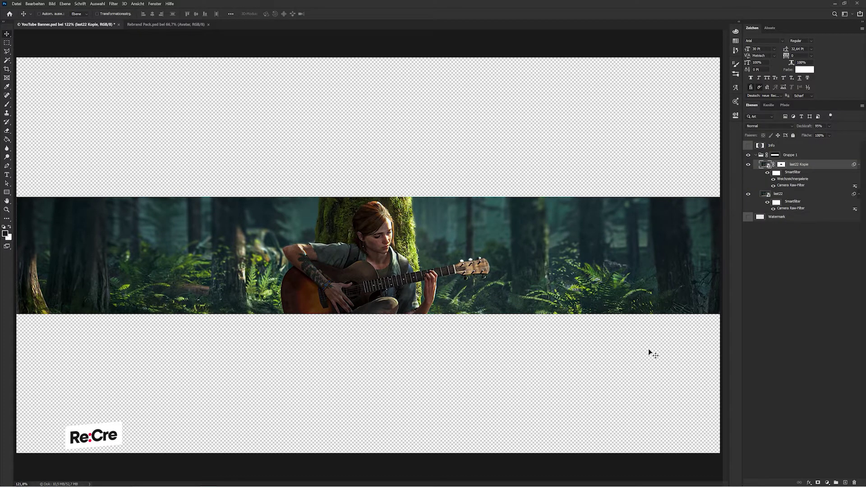
- Collapse the smart filter lists and paste in the Last of Us Part II logo
left_click(758, 228)
left_click(859, 165)
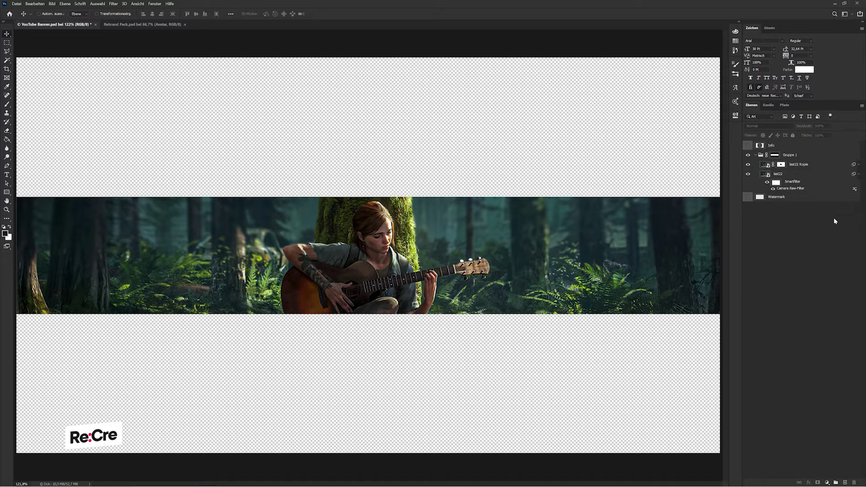
left_click(857, 175)
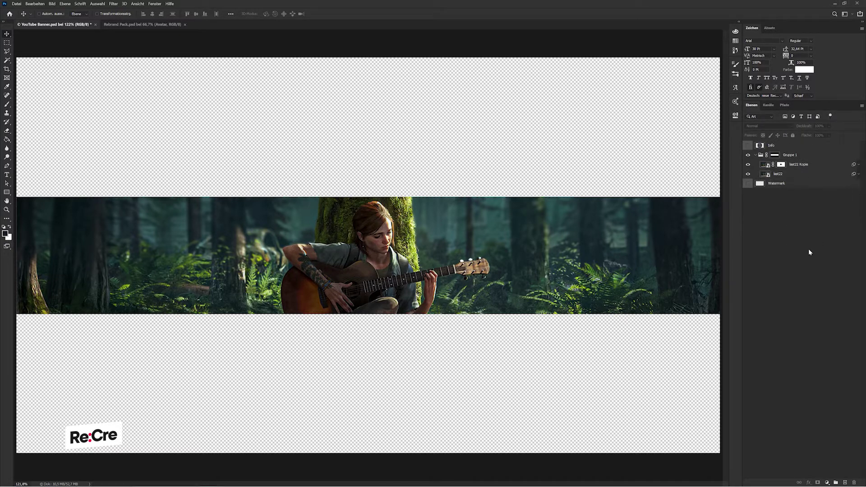
key("ctrl+v")
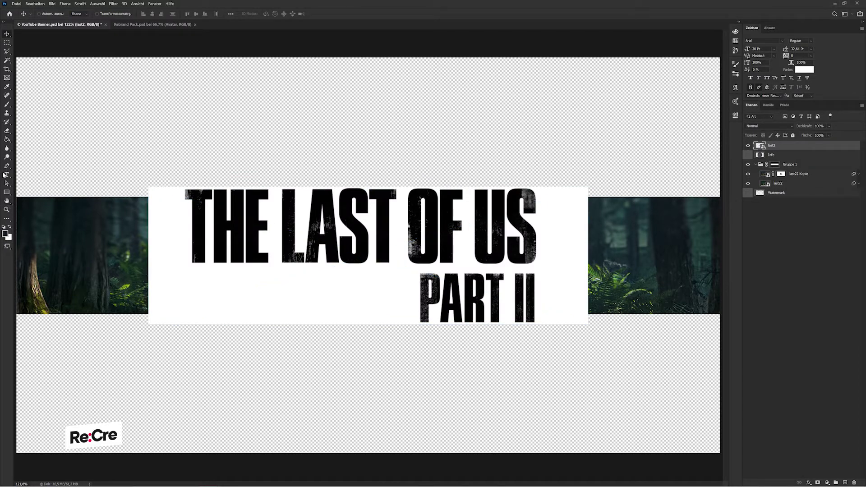
- Create a title text layer ending in 'US', coloured #ff0000 and sized 143 pt
left_click(5, 175)
left_click(271, 247)
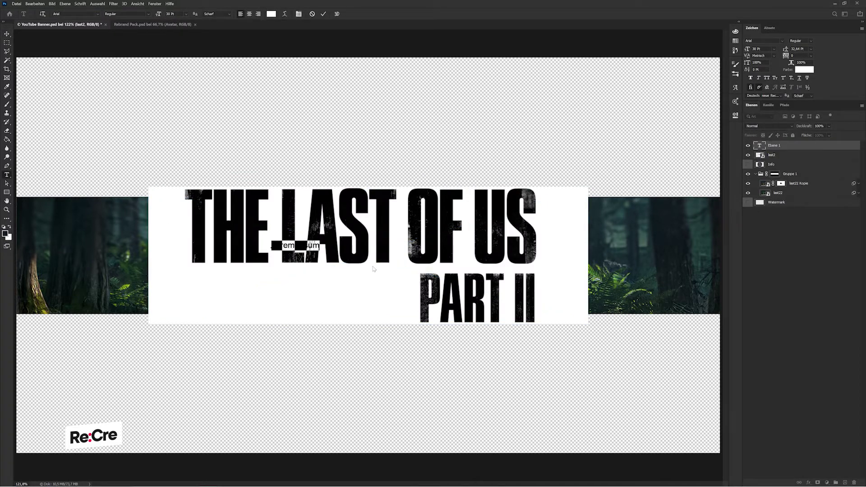
key("BackSpace")
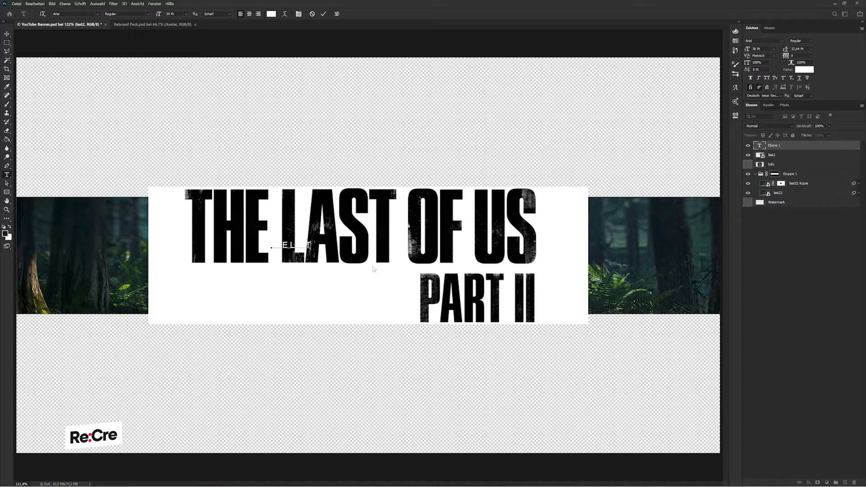
type("US")
left_click(804, 70)
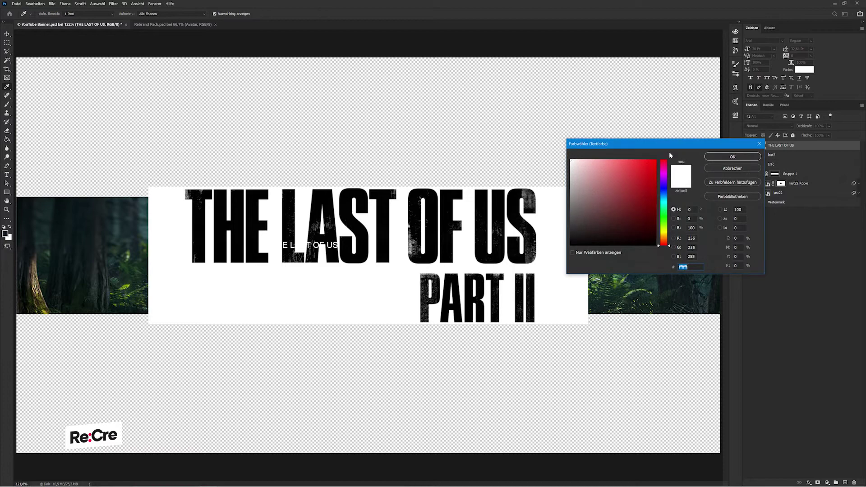
type("ff0000")
key("Return")
mouse_move(747, 48)
left_mouse_down()
mouse_move(749, 60)
mouse_move(762, 51)
left_mouse_up()
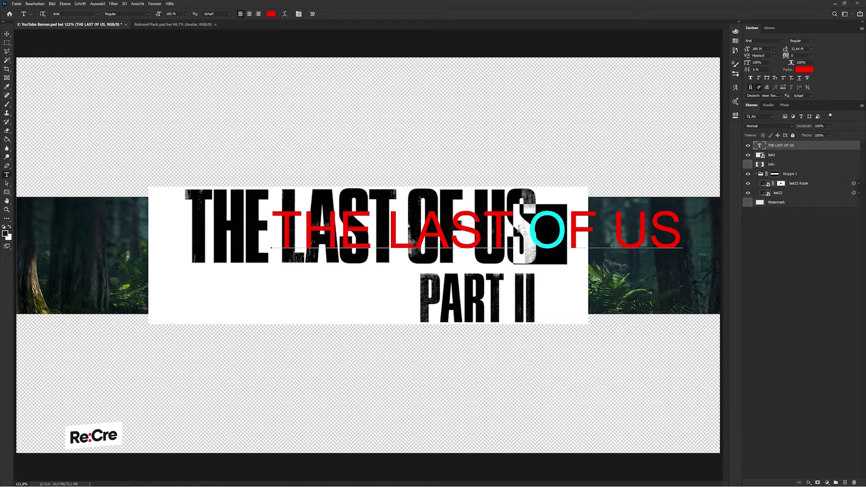
key("ctrl+Return")
- Set the red title's font to Impact and move it left and down
key("v")
left_click_drag(575, 168, 532, 179)
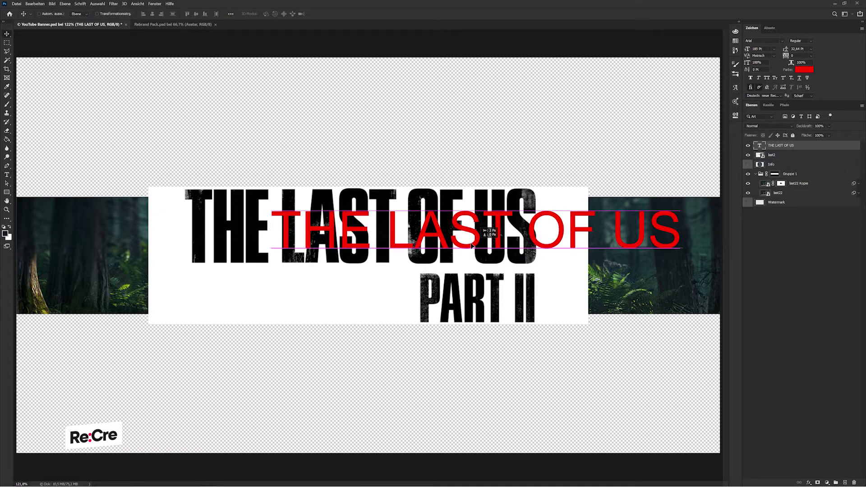
type("Im")
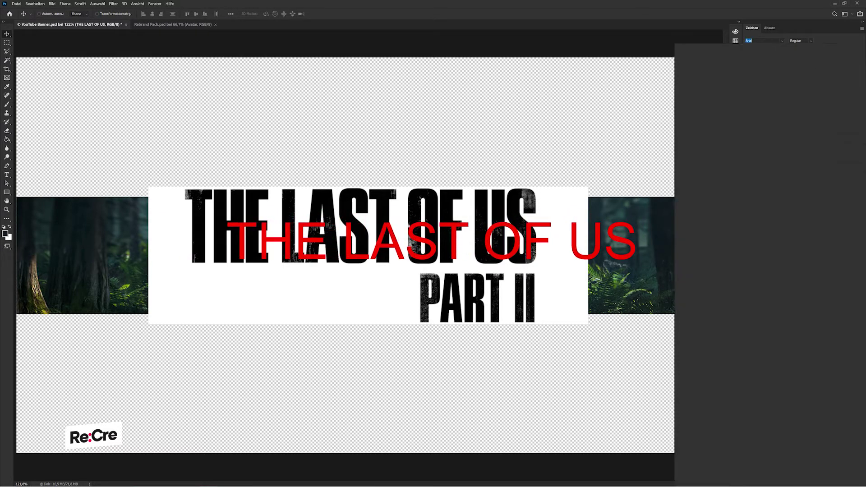
type("pact")
key("Return")
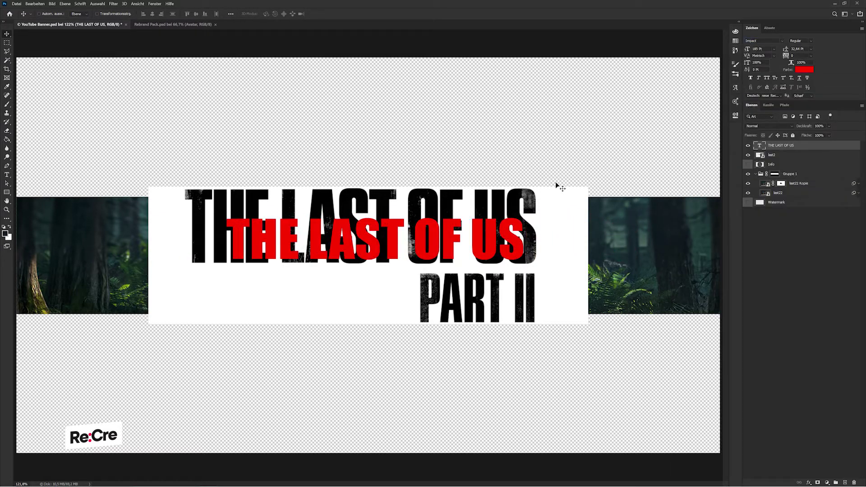
left_click_drag(465, 206, 405, 210)
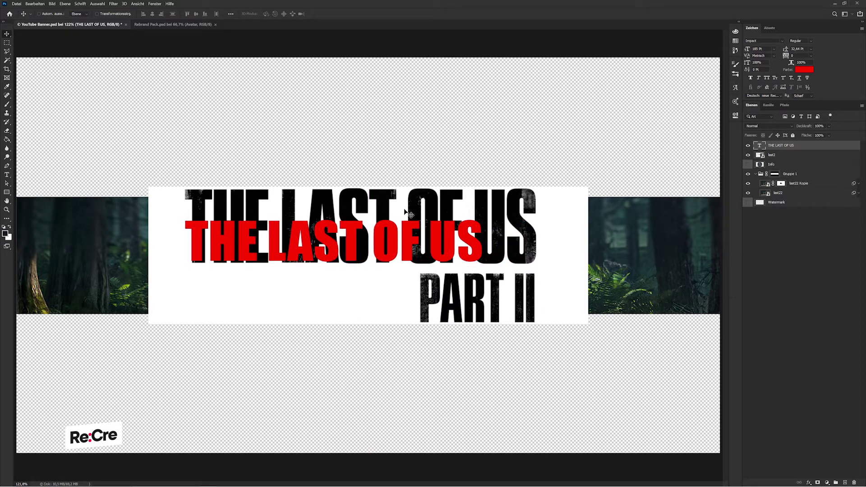
- Scale the red title about 118% wide and taller over the black title, then duplicate it lower
key("ctrl+t")
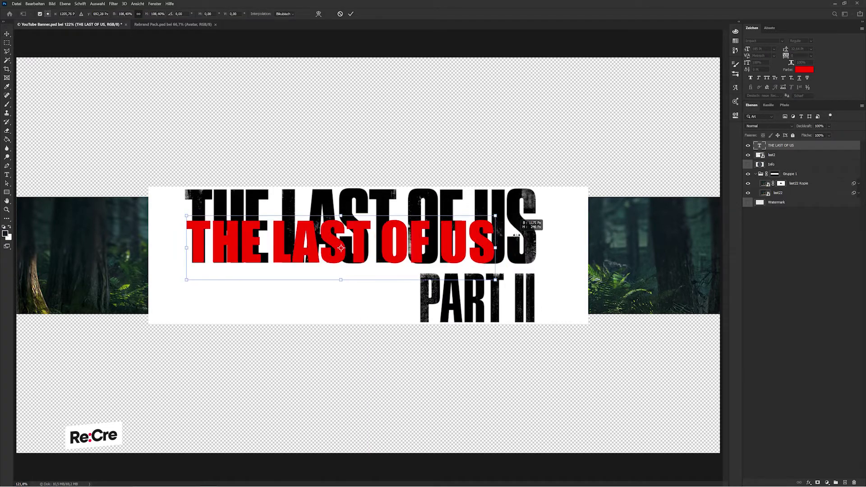
left_click_drag(484, 242, 540, 234)
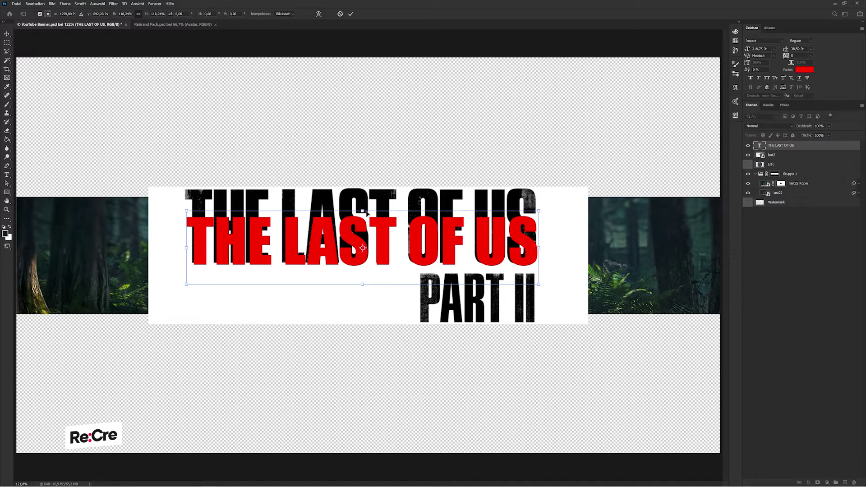
left_click_drag(362, 211, 363, 178)
left_click_drag(366, 212, 366, 225)
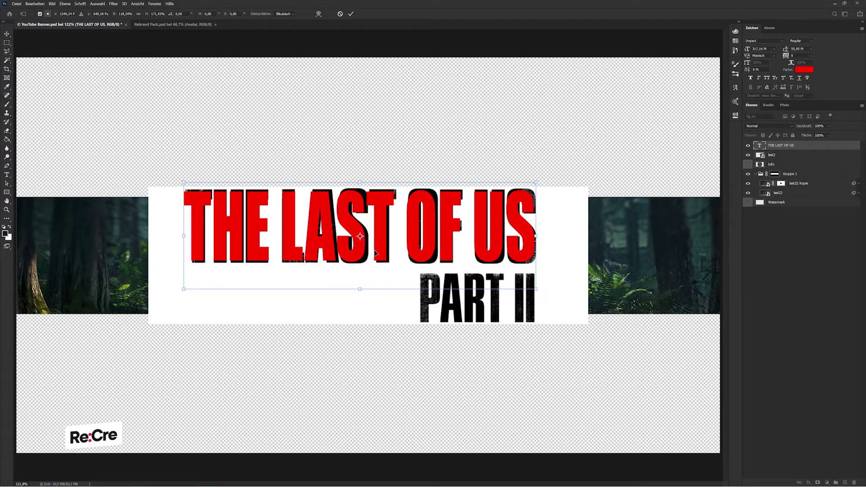
key("Up")
key("Up")
key("Up")
key("Up")
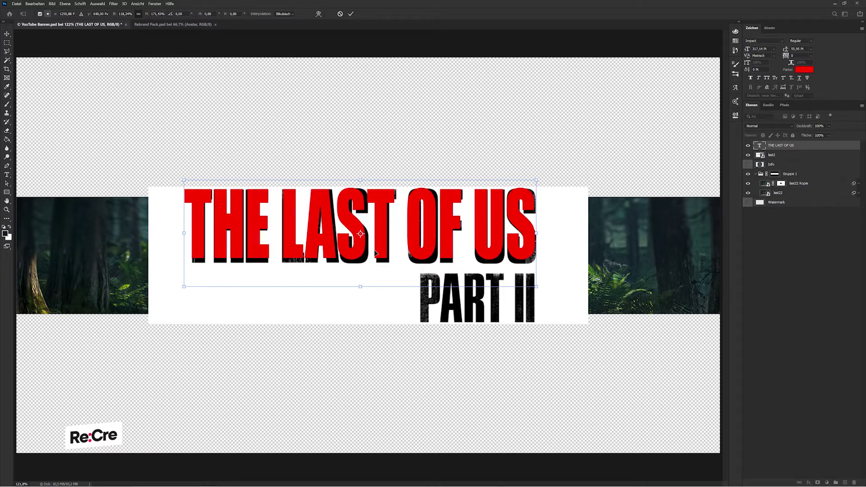
left_click_drag(358, 286, 359, 293)
key("Return")
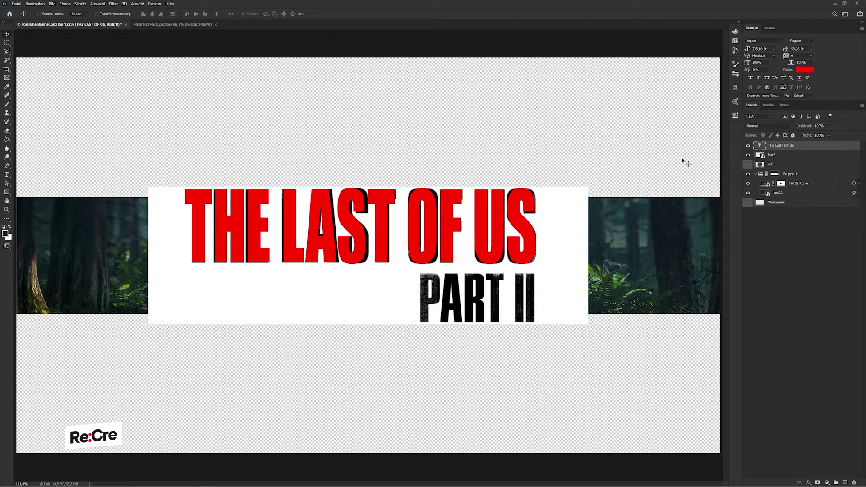
left_click_drag(458, 185, 470, 305)
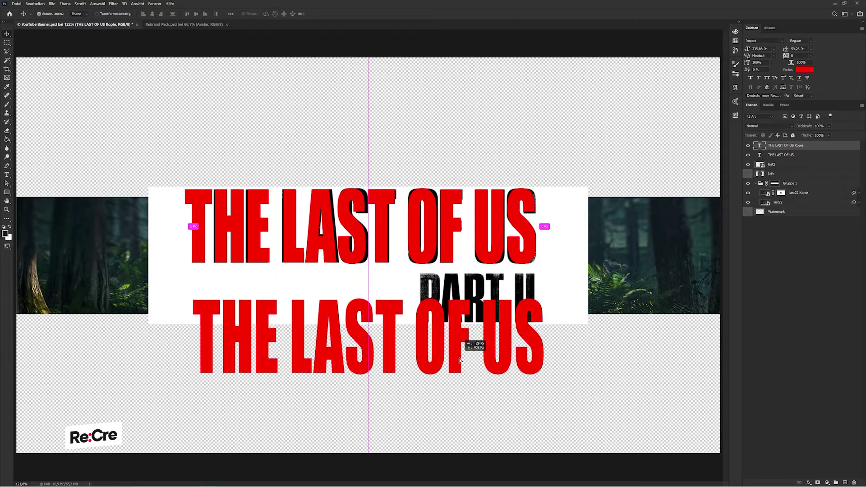
- Retype the duplicate title's text as 'PART II'
double_click(760, 145)
type("PART")
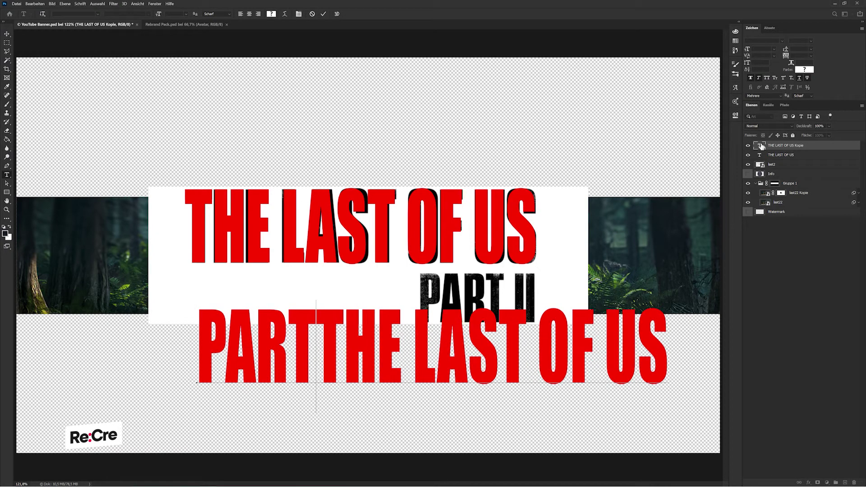
key("End")
type("I")
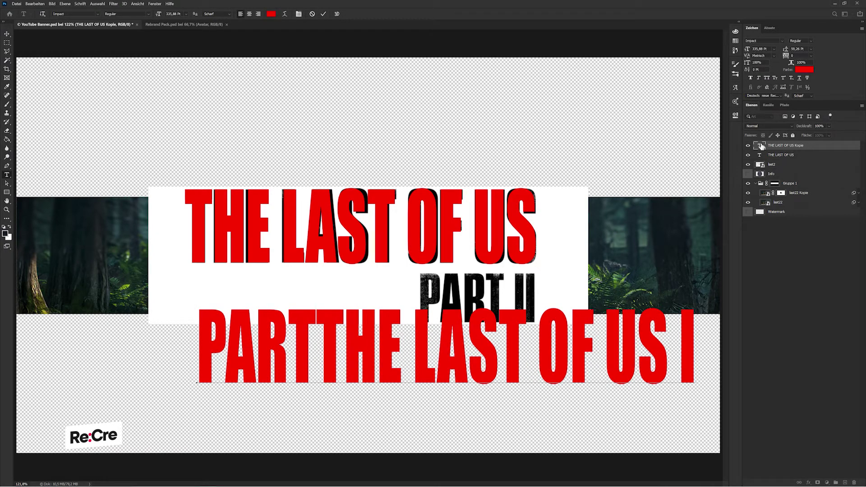
key("BackSpace")
key("BackSpace")
key("BackSpace")
key("BackSpace")
key("shift+Left")
key("shift+Left")
key("shift+Left")
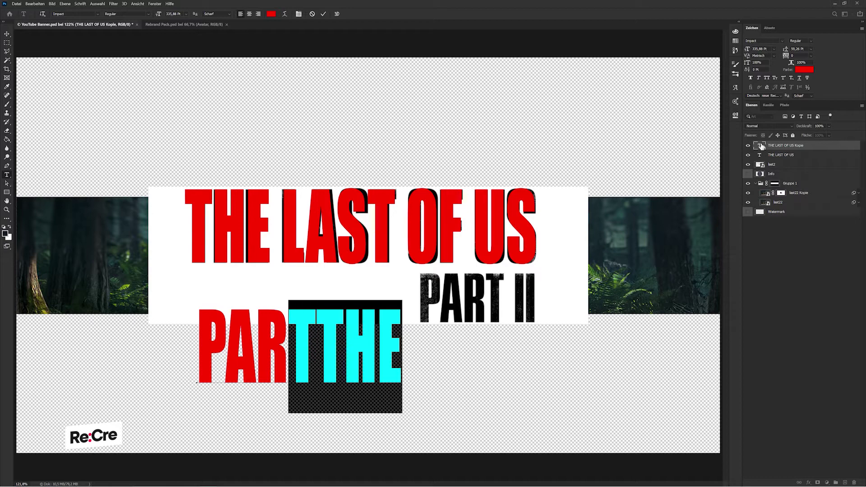
key("shift+Right")
type("II")
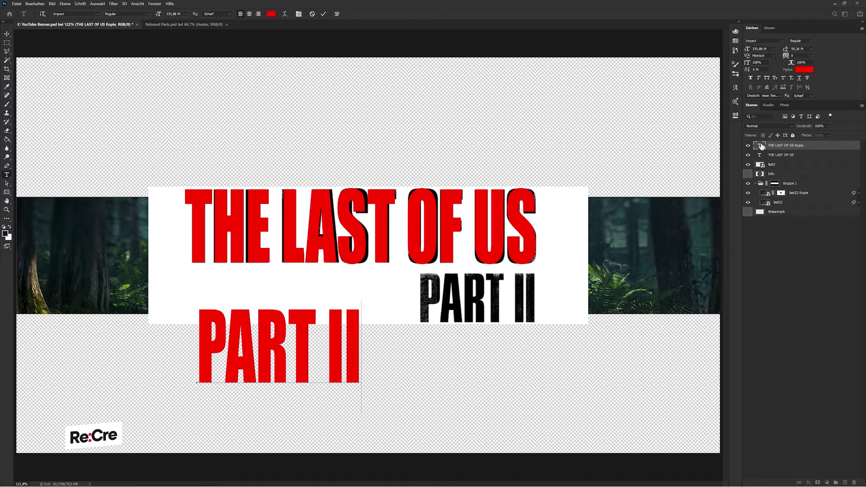
left_click(769, 146)
- Shrink the red PART II to about 74%, offset it right of the black one, and paste the marble texture
key("v")
left_click_drag(322, 336, 496, 300)
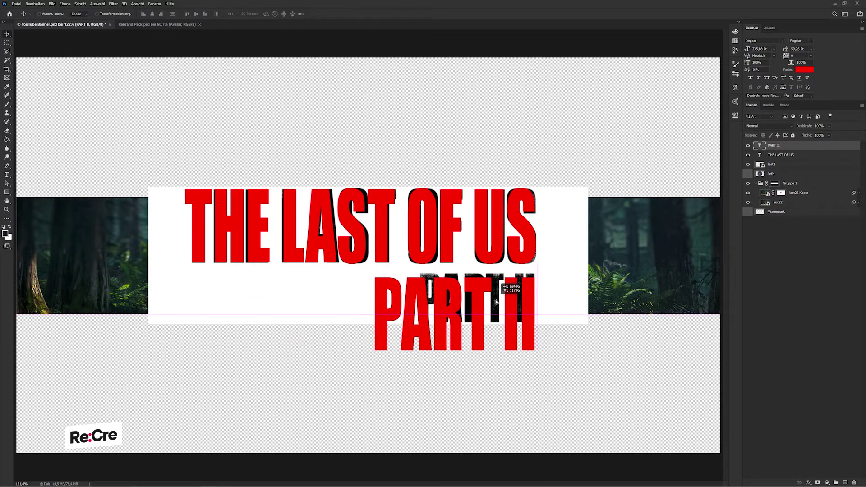
key("ctrl+t")
left_click_drag(371, 322, 455, 287)
key("Return")
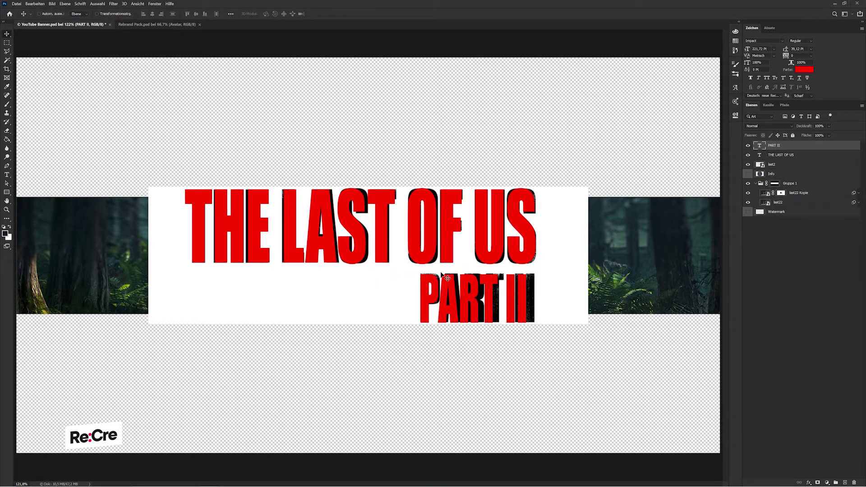
key("Right")
key("Right")
key("Right")
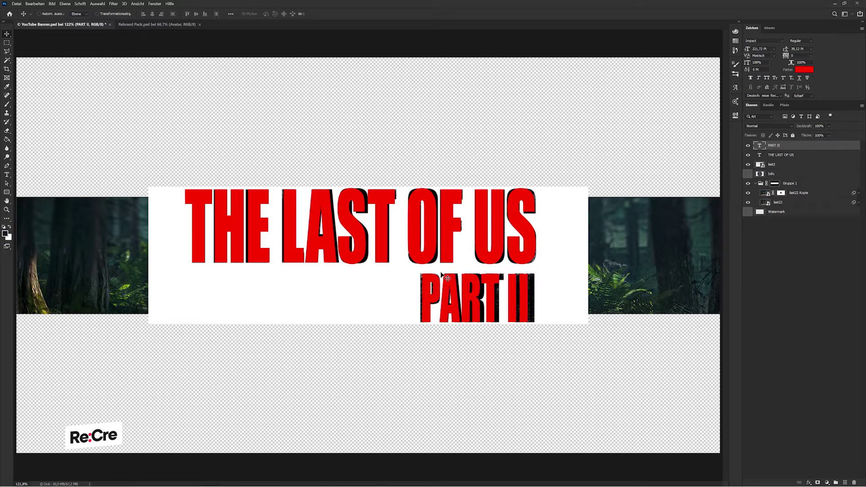
key("Right")
key("Right")
key("Right")
key("Right")
key("Right")
key("Right")
key("Right")
key("Right")
key("Right")
key("Right")
key("Right")
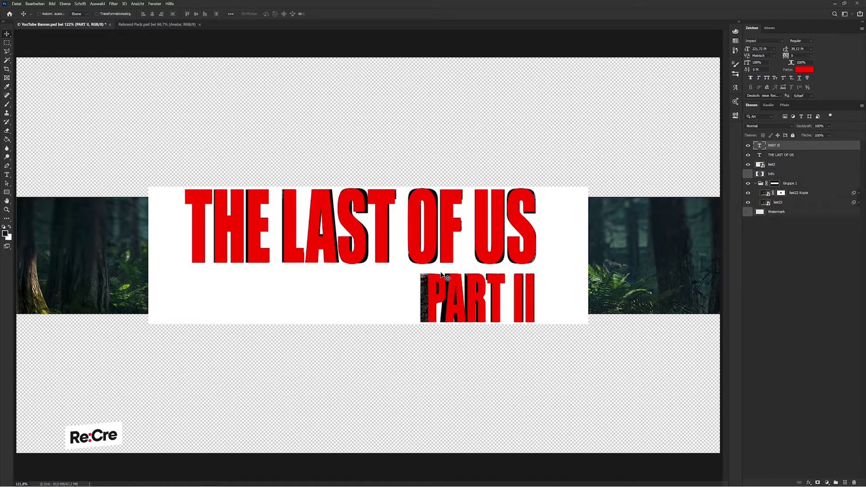
key("Right")
key("Right")
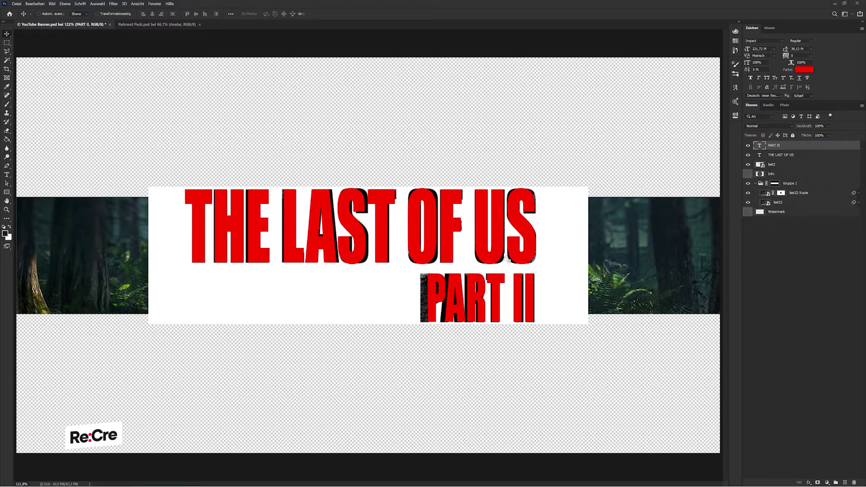
key("ctrl+v")
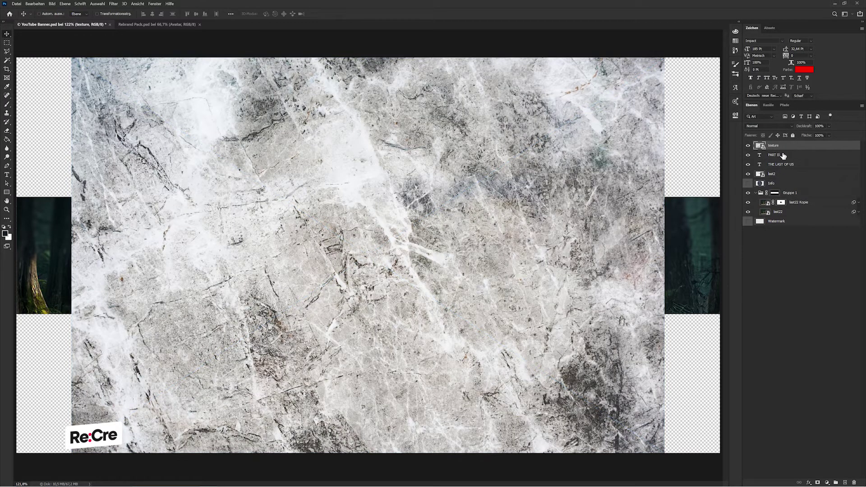
- Group the two title text layers and clip the marble texture to them
left_click(783, 163, "shift")
key("ctrl+g")
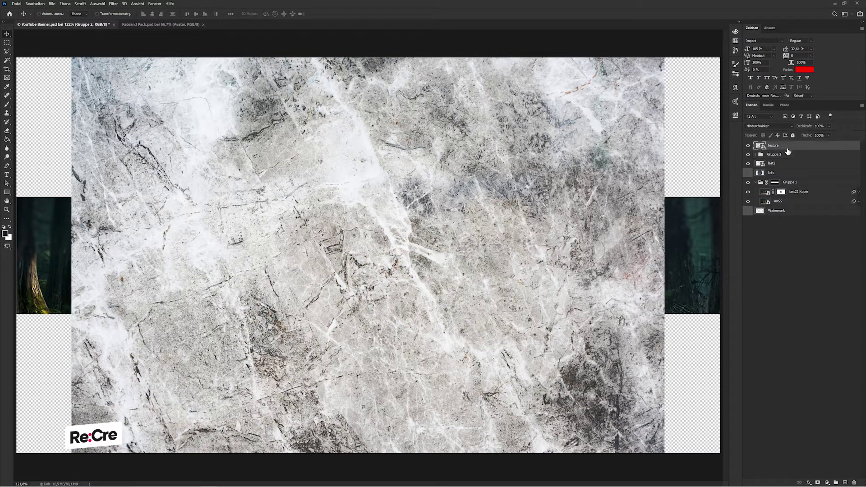
right_click(768, 148)
left_click(794, 299)
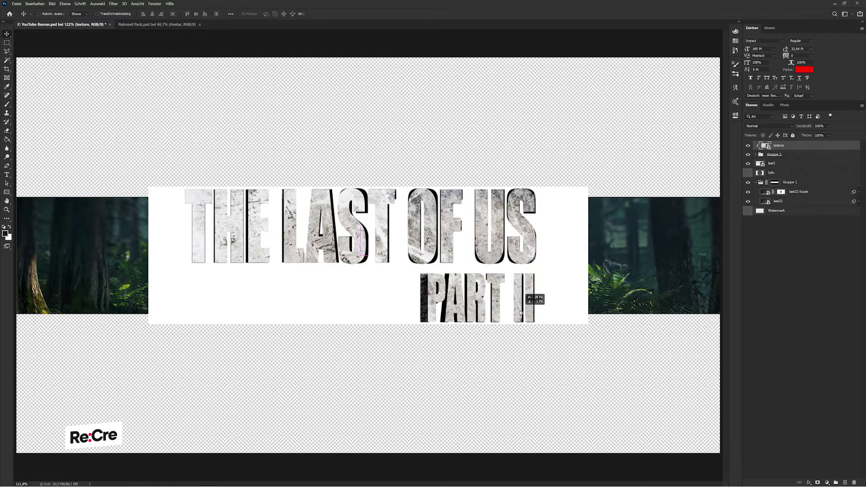
key("5")
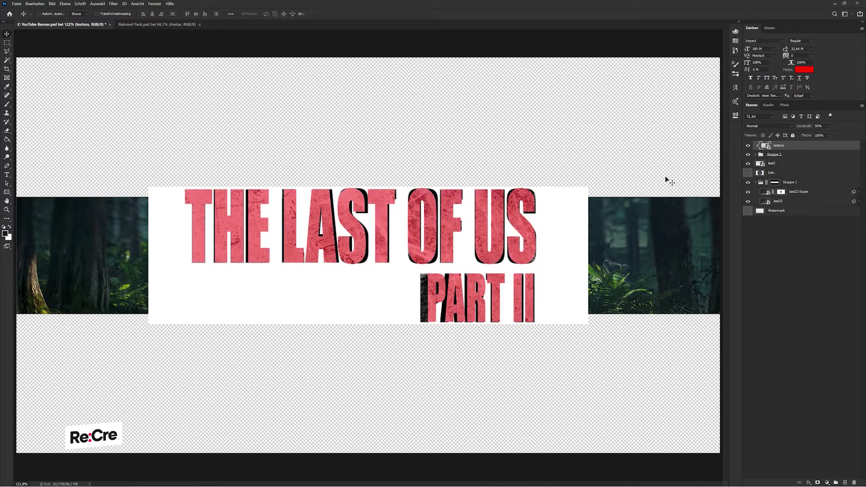
- Change both title text layers' colour to white
left_click(755, 155)
left_click(779, 164)
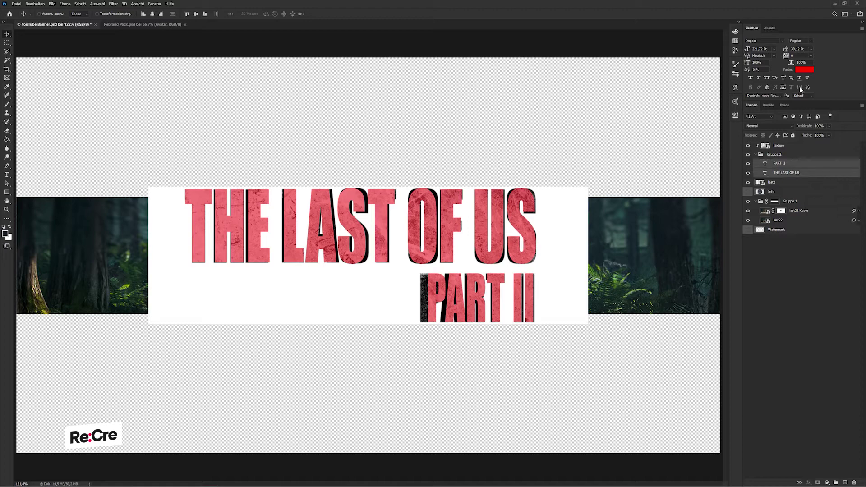
left_click(802, 70)
left_click(574, 156)
left_click(719, 171)
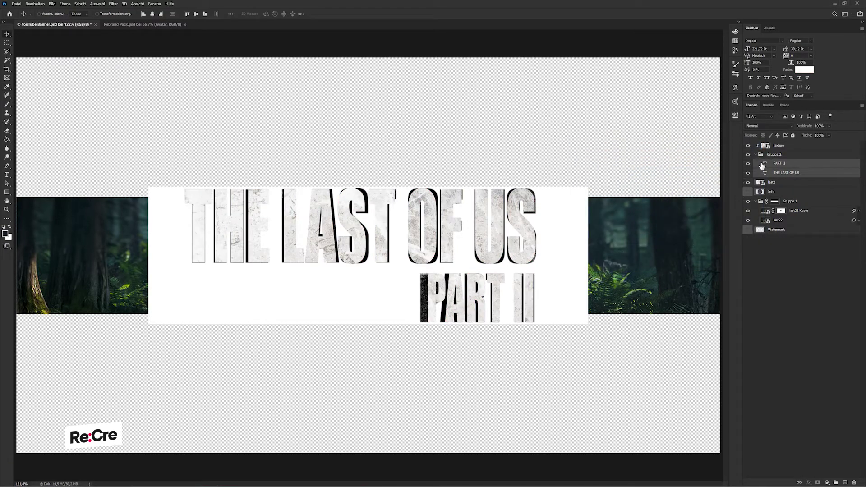
- Set the texture's opacity to 25% and delete the white box layer
left_click(758, 156)
left_click(783, 147)
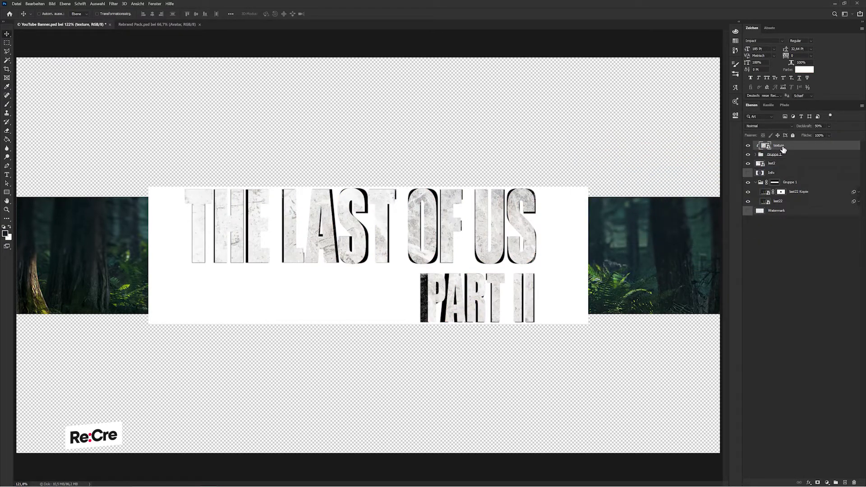
key("2")
key("5")
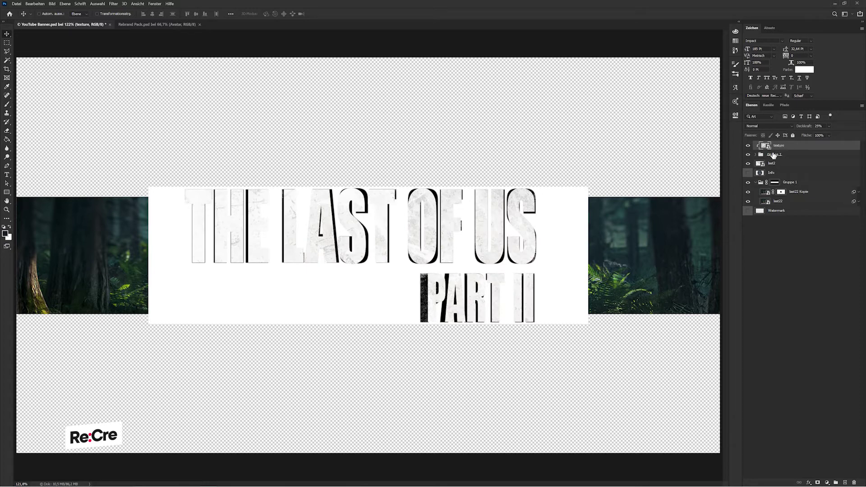
left_click(779, 164)
key("Delete")
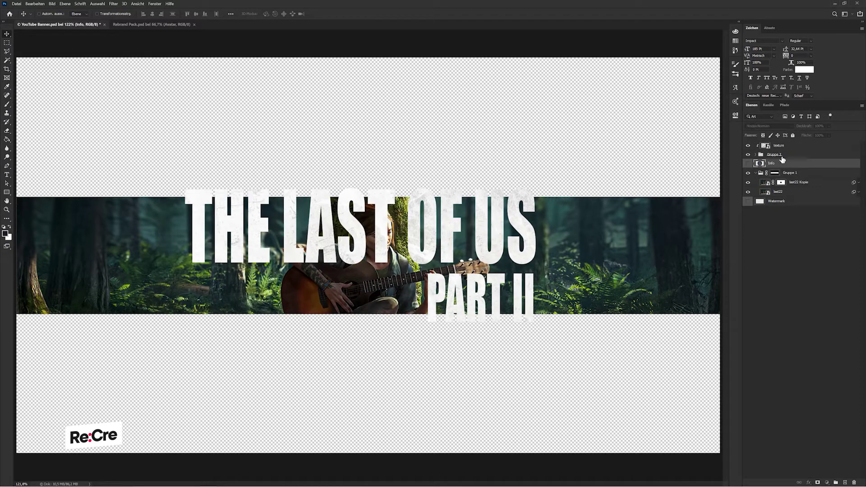
left_click(782, 158)
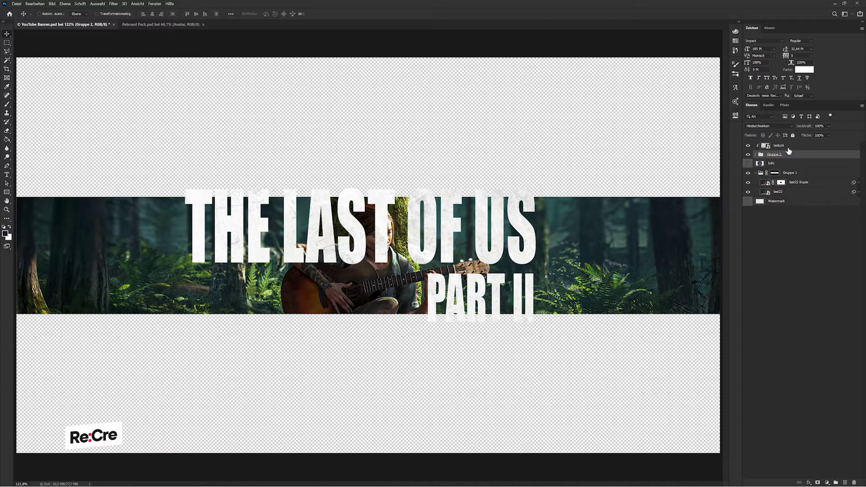
- Convert the texture and title layers to a smart object named 'Edit this smart object'
right_click(788, 148)
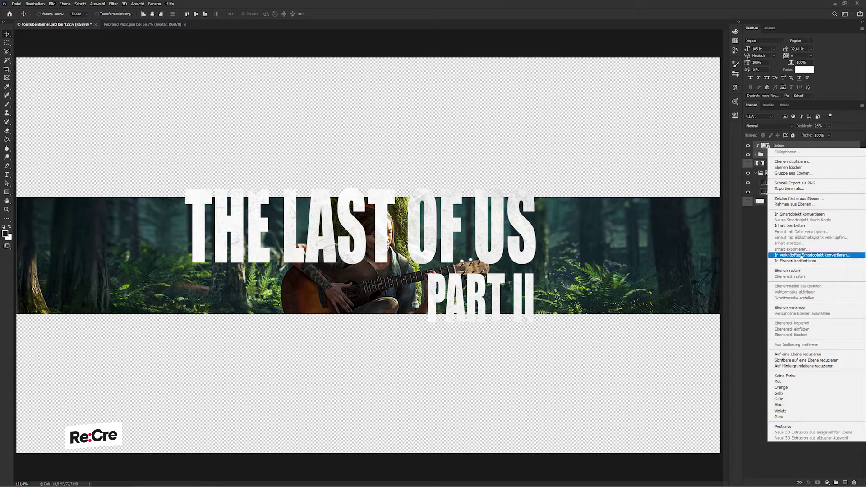
left_click(801, 214)
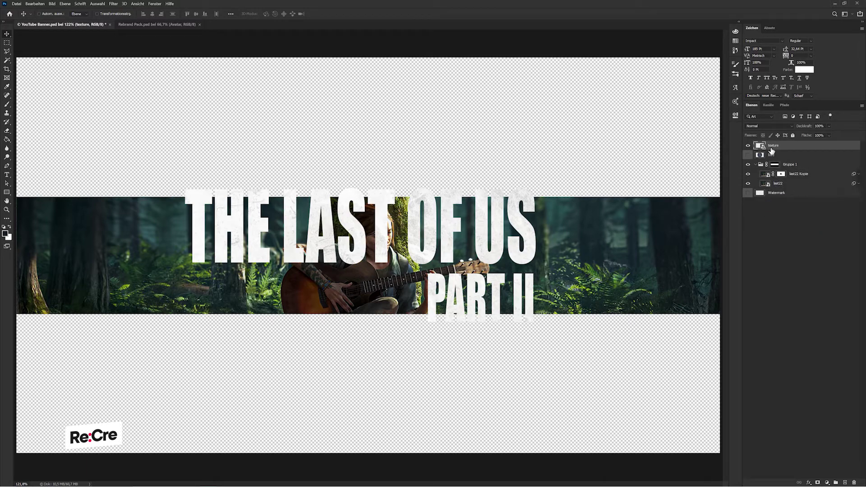
double_click(772, 149)
type("ct")
key("ctrl+a")
type("A")
type(" object")
key("Return")
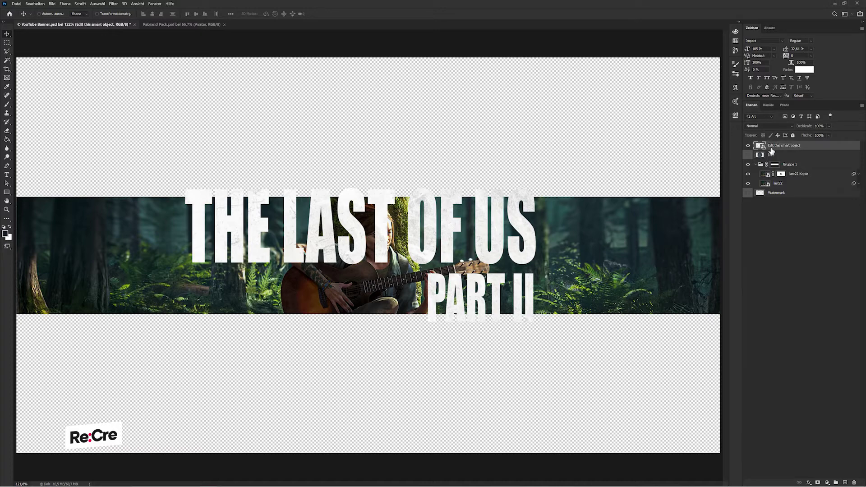
- Inside the smart object, rename the layers 'Your Name' and 'Your Slogan' and the title group 'Text'
double_click(758, 147)
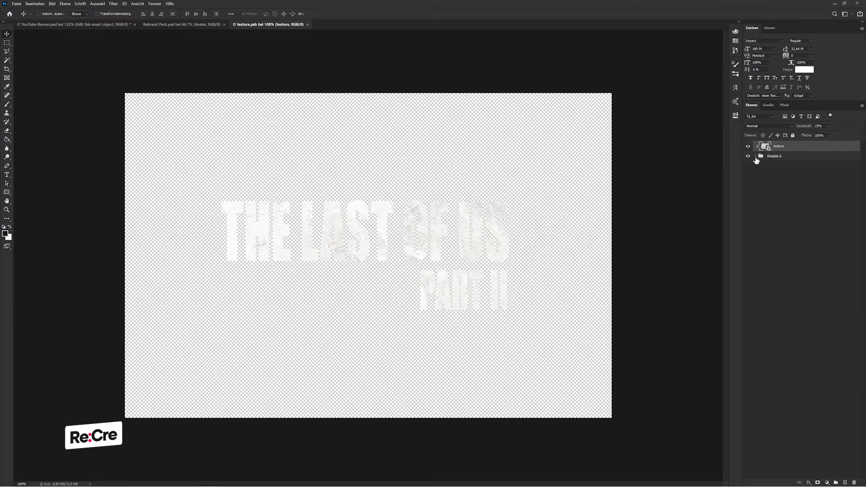
left_click_drag(778, 182, 778, 161)
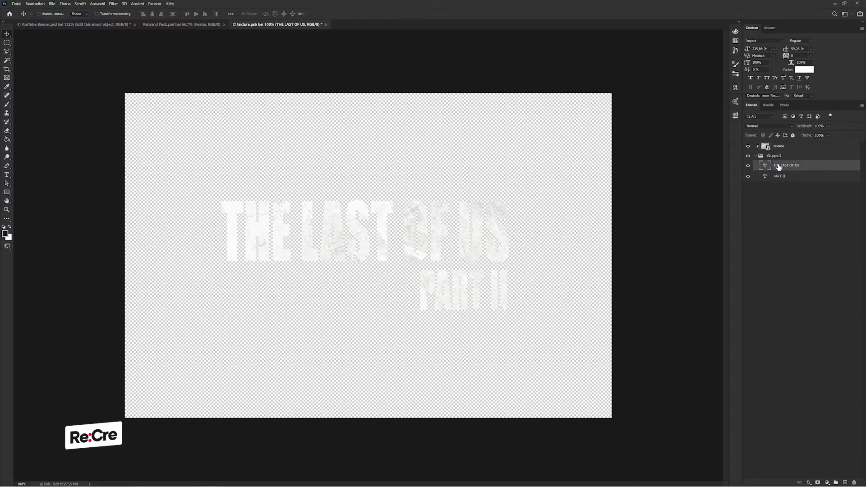
double_click(779, 165)
type("Your Name")
key("Tab")
type("Your")
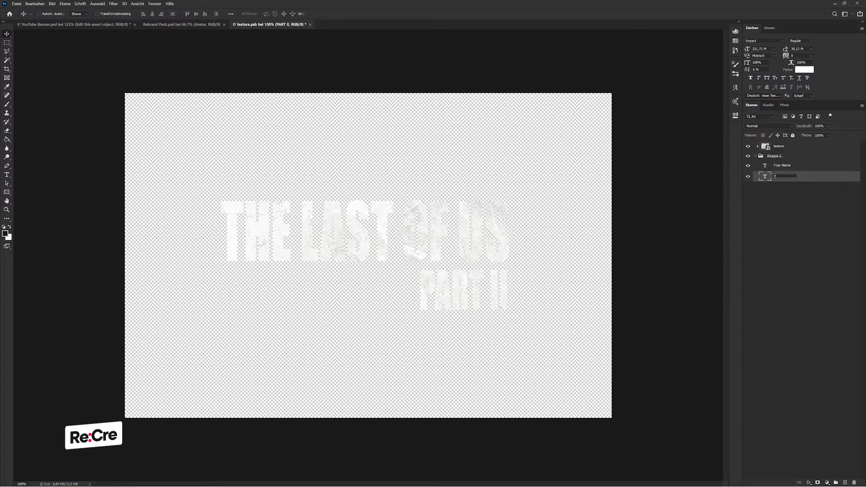
type(" Slogan")
key("Return")
double_click(772, 157)
type("Text")
key("Return")
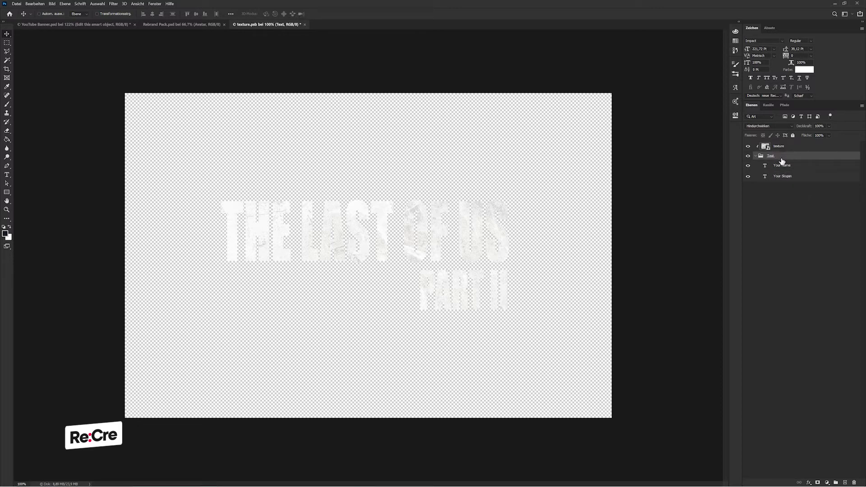
- Name the texture layer '(Overlay)', label it red and the Text group green, then close the contents
double_click(778, 146)
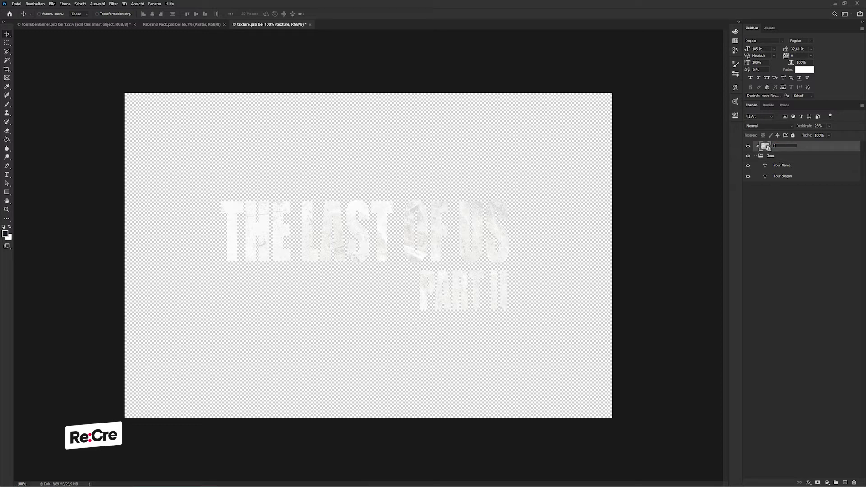
type("(Overlay)")
key("Return")
right_click(779, 146)
left_click(778, 381)
right_click(776, 155)
left_click(780, 408)
left_click(781, 311)
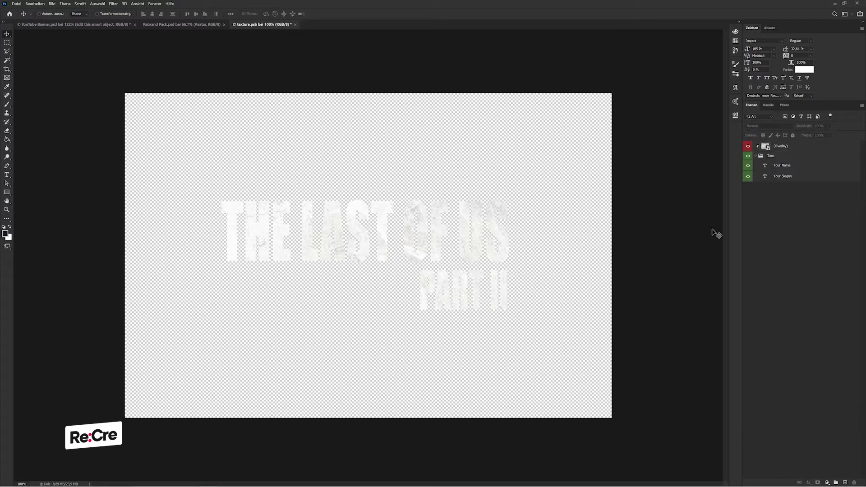
left_click(294, 25)
- Save the smart object changes, scale the title to about 78% and move it right
key("Return")
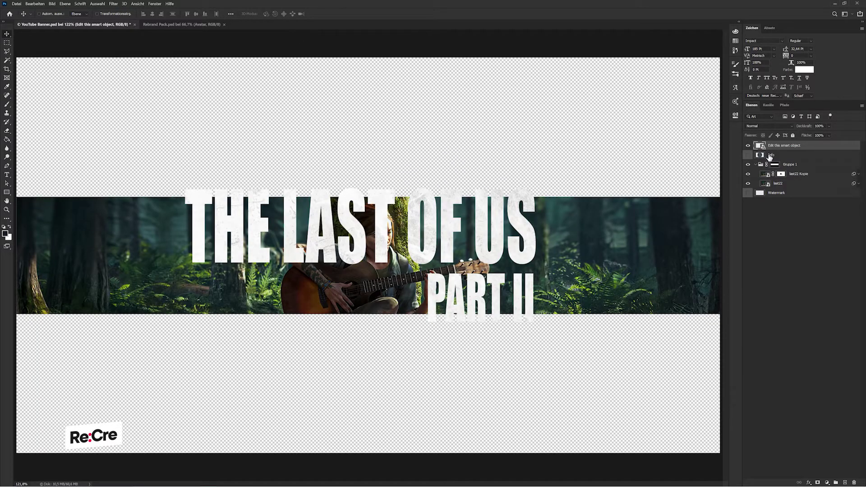
key("ctrl+t")
left_click_drag(658, 60, 487, 171)
key("Return")
left_click_drag(408, 255, 618, 261)
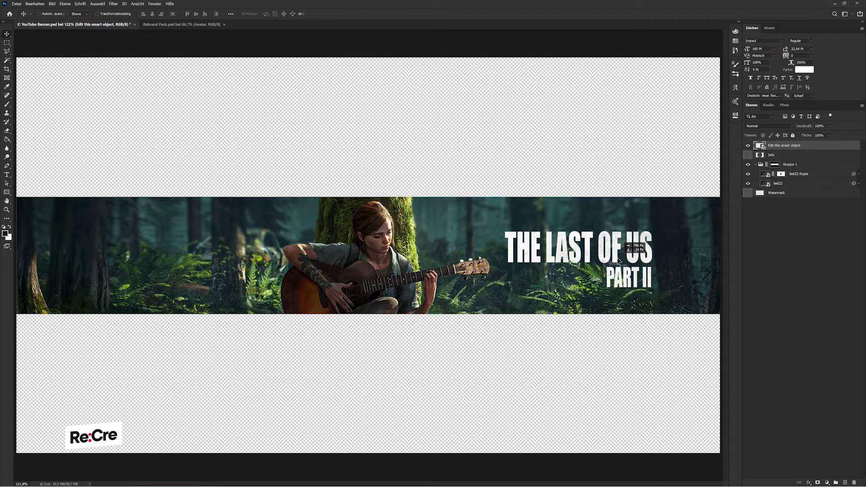
- At 100% view, align relative to the canvas and nudge the title into final position
key("ctrl+1")
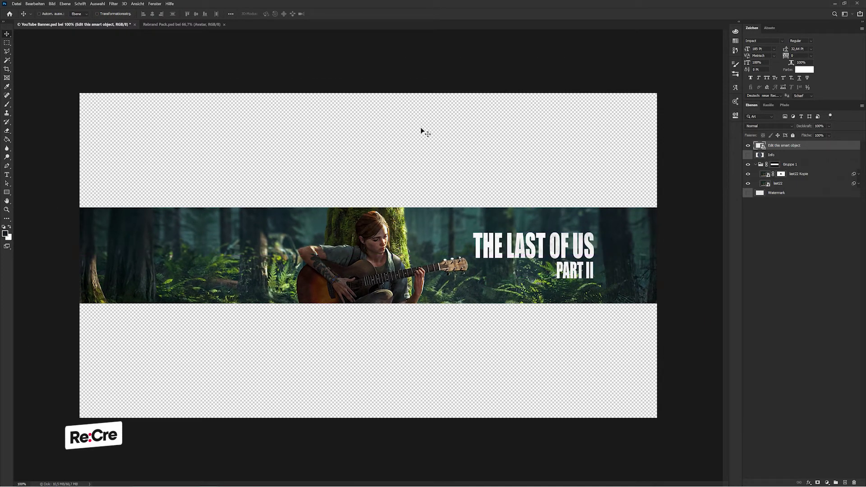
left_click(229, 14)
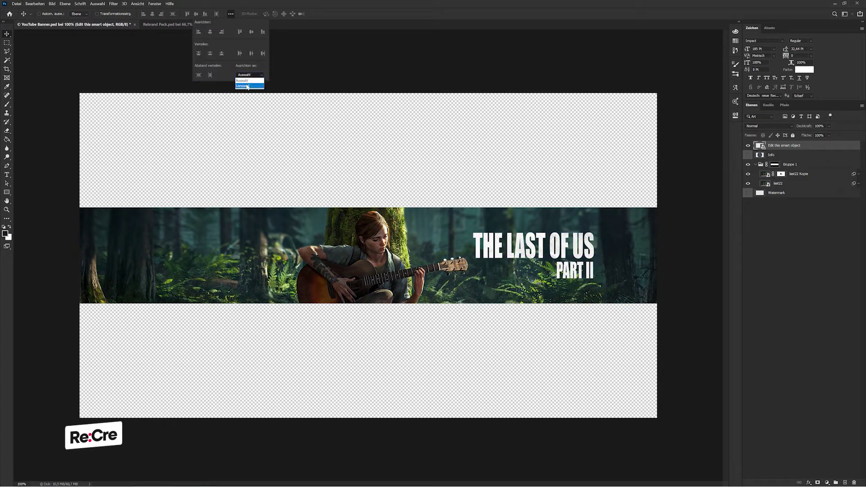
left_click(442, 103)
key("Right")
key("Right")
key("Right")
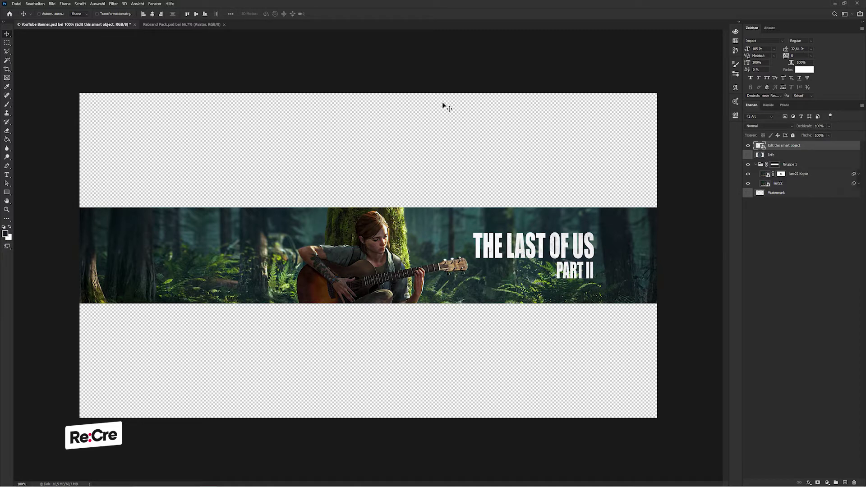
key("ctrl+h")
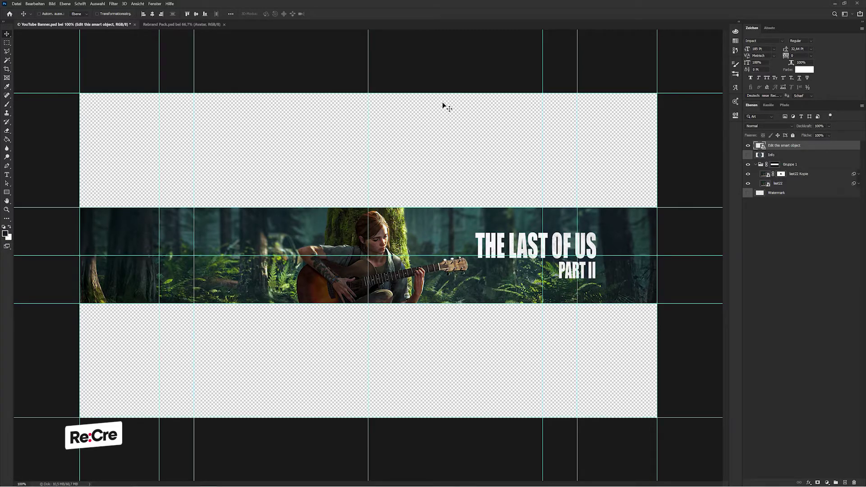
key("ctrl+h")
key("Left")
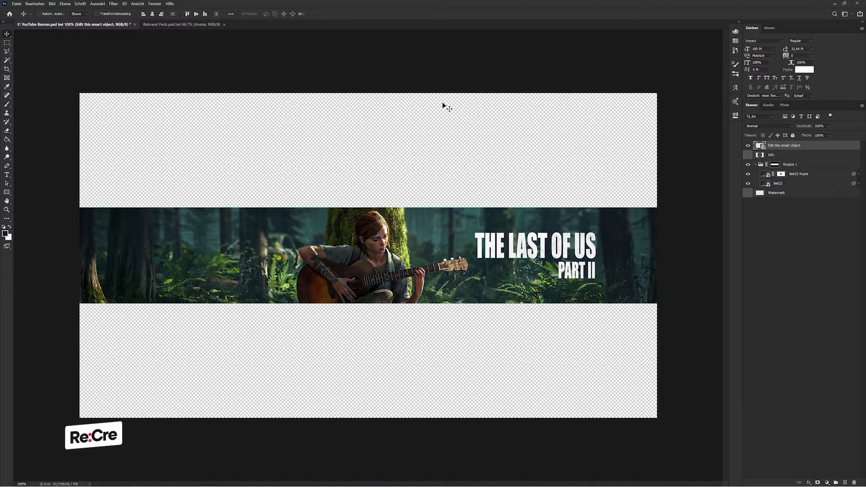
key("Left")
key("Left")
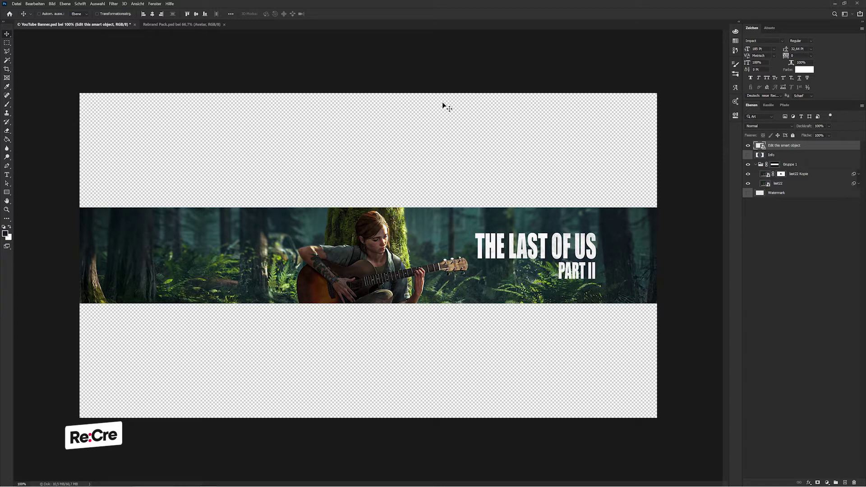
- Add a Color Lookup adjustment layer using the DropBlues.3DL look
left_click(801, 221)
left_click(827, 482)
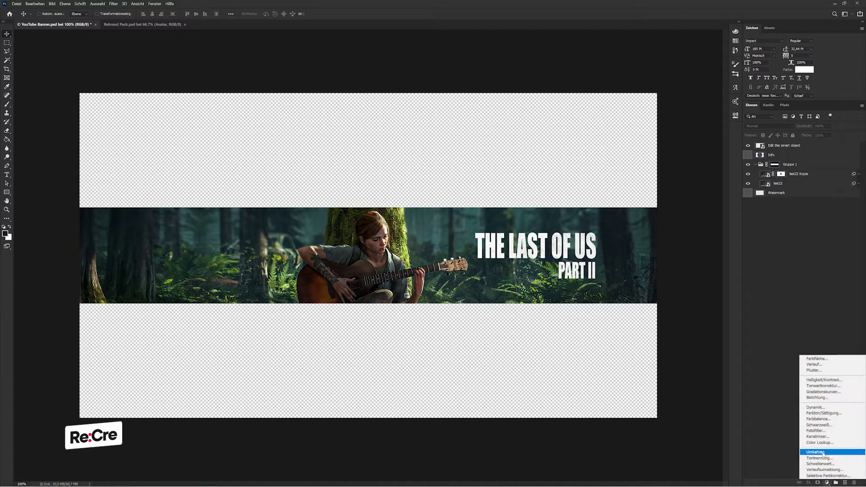
left_click(822, 446)
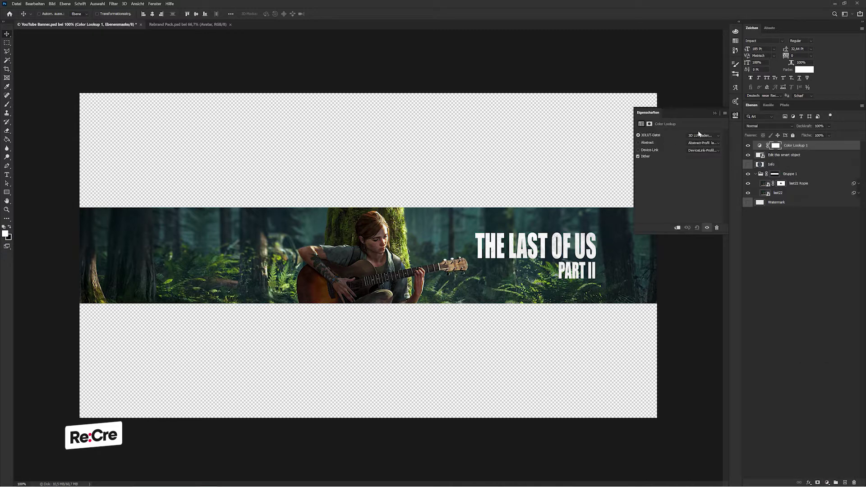
scroll(700, 137, "down", 1)
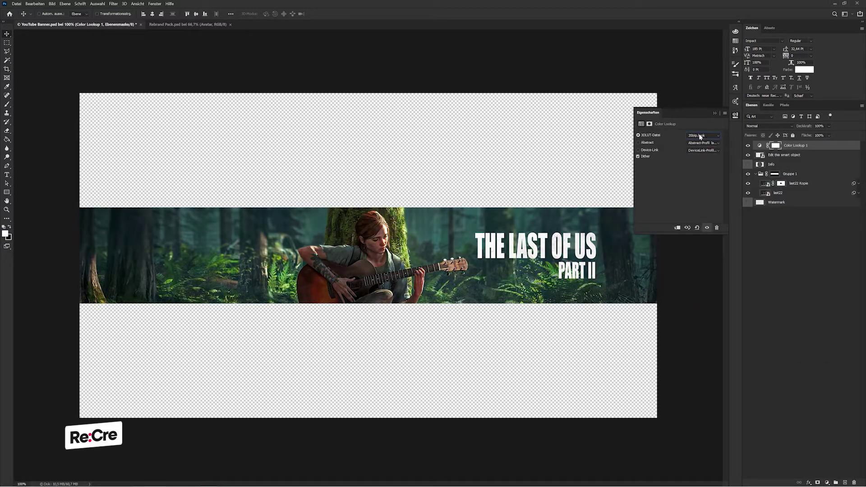
scroll(700, 137, "down", 1)
scroll(700, 136, "down", 1)
scroll(700, 137, "down", 1)
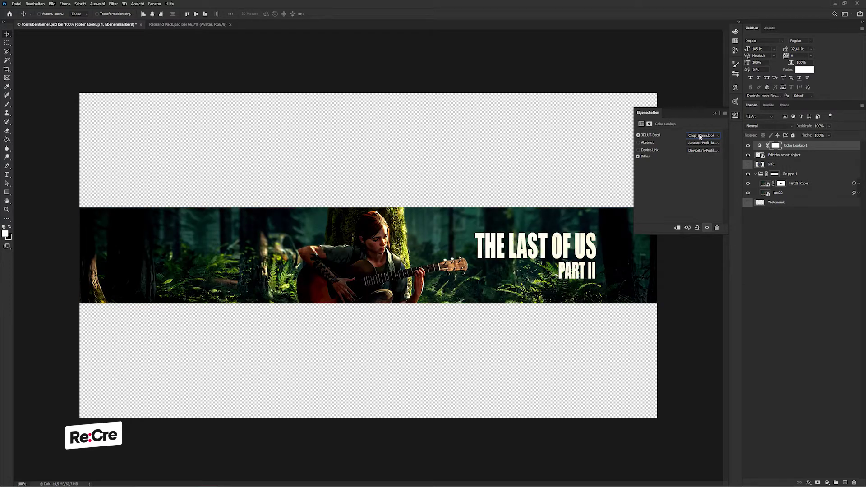
scroll(700, 137, "down", 1)
scroll(700, 137, "down", 1)
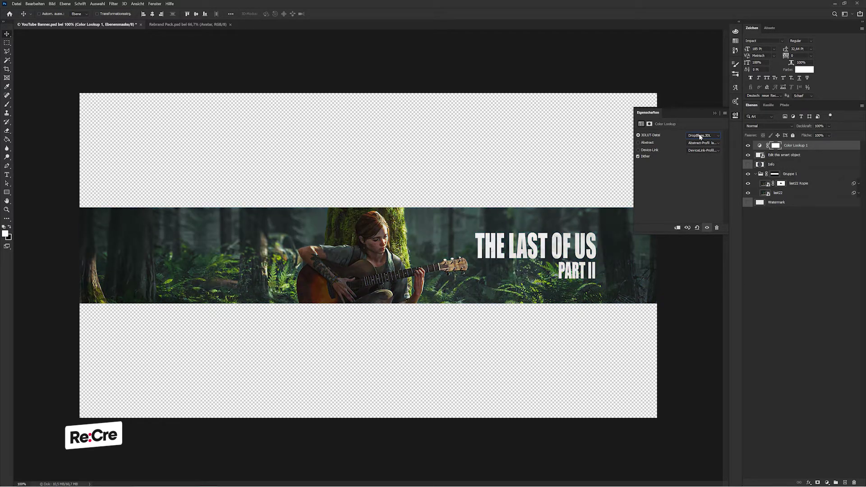
left_click(821, 150)
left_click(723, 112)
- Keep Info on top, group the colour lookup as 'CC' and delete its layer mask
mouse_move(790, 155)
left_mouse_down()
mouse_move(790, 167)
mouse_move(794, 158)
left_mouse_up()
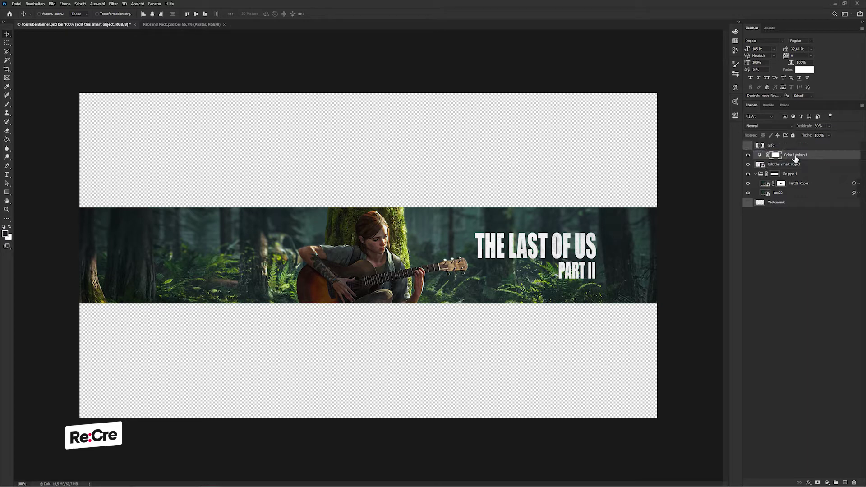
key("ctrl+g")
double_click(806, 156)
type("C")
key("Return")
type("CC")
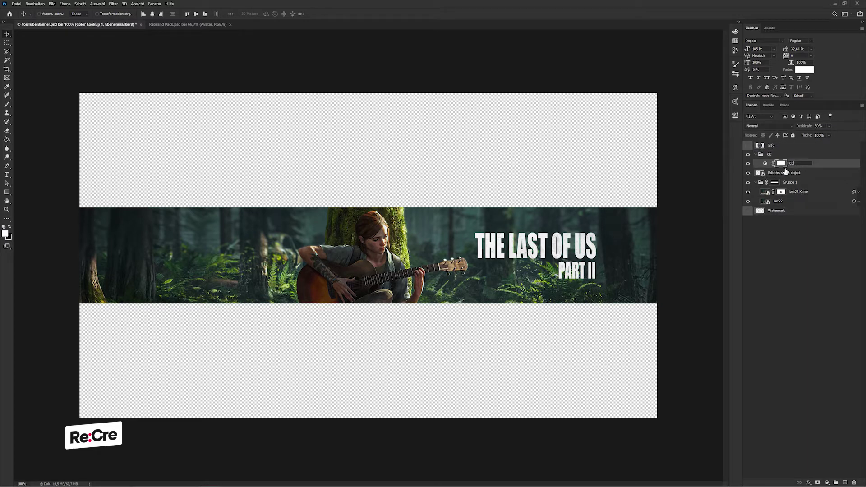
right_click(778, 165)
left_click(788, 179)
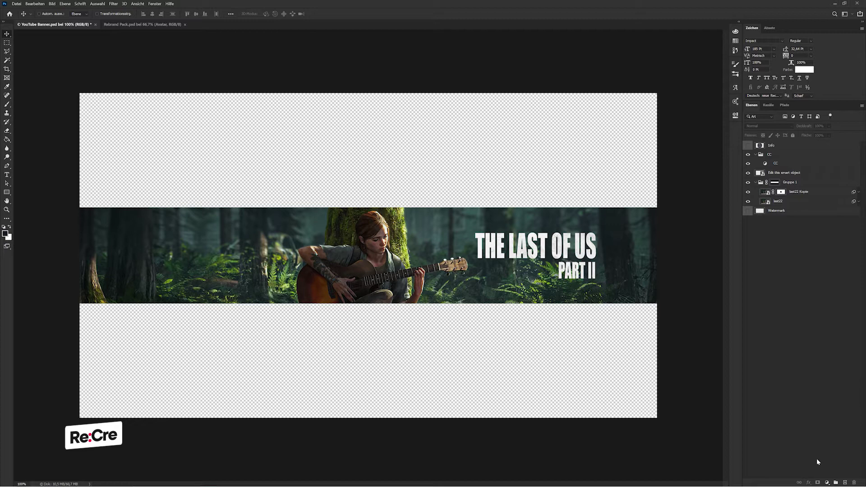
left_click(827, 482)
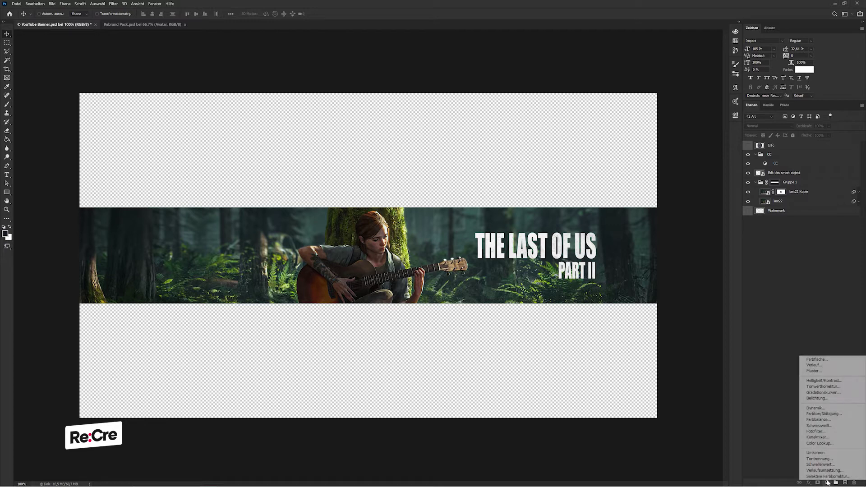
- Add a strongly darkening Curves adjustment and draw a centred elliptical selection over the banner
left_click(823, 392)
left_click_drag(685, 184, 703, 199)
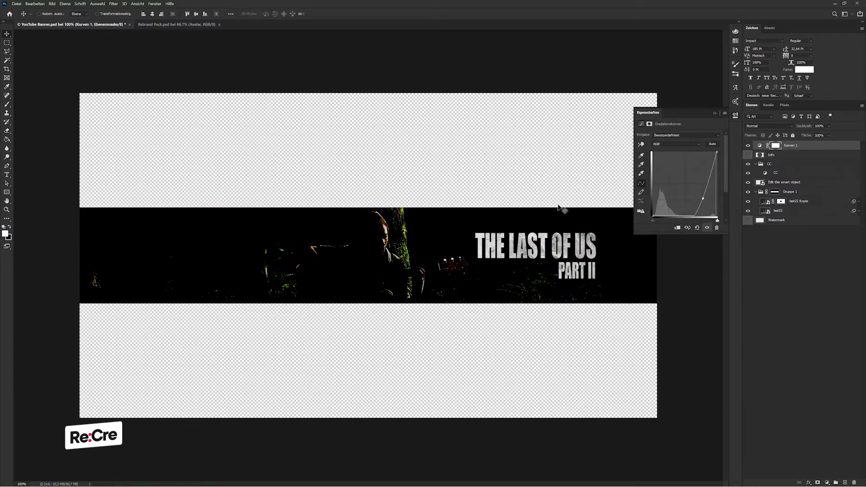
key("m")
key("shift+m")
left_click_drag(194, 136, 504, 301)
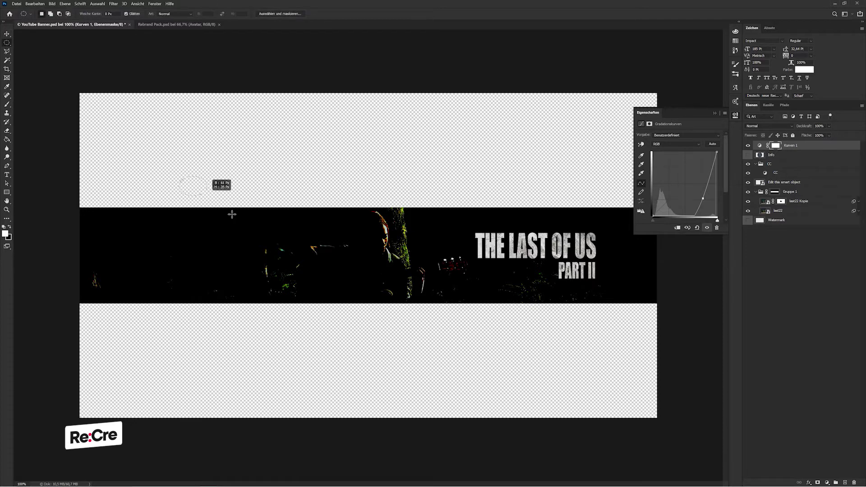
key("ctrl+z")
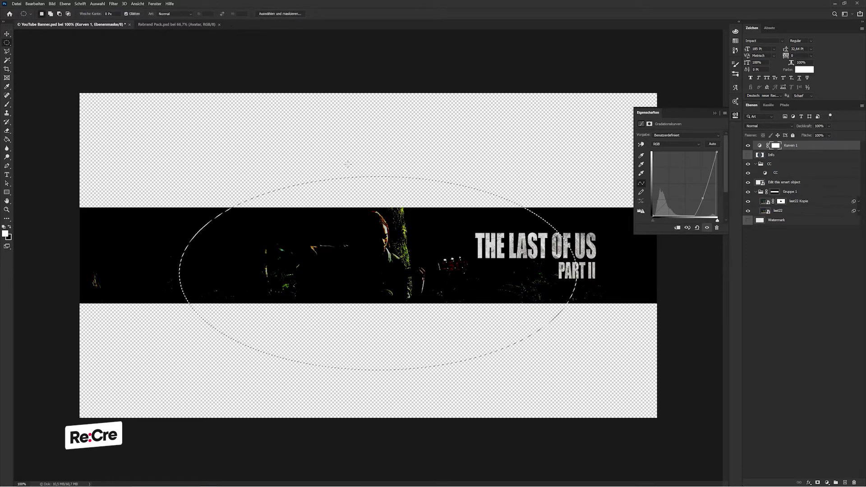
left_click_drag(361, 179, 354, 163)
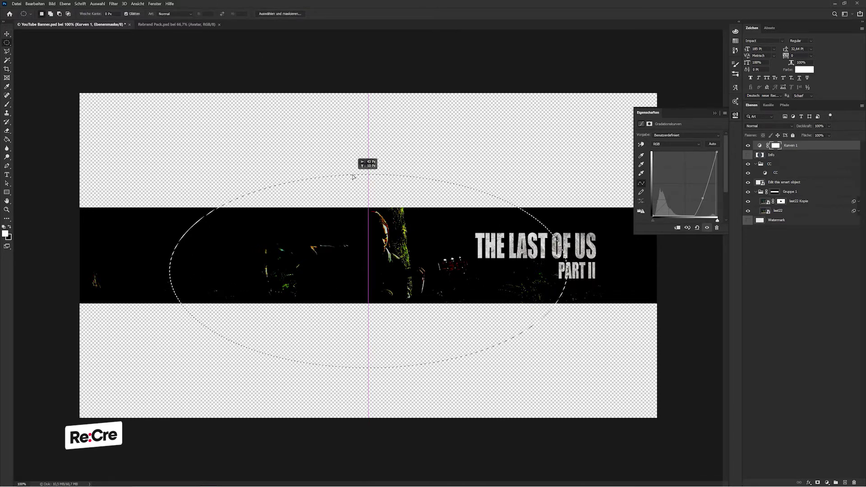
- Fill the oval black on the Curves mask, blur the mask edge and soften the curve
key("g")
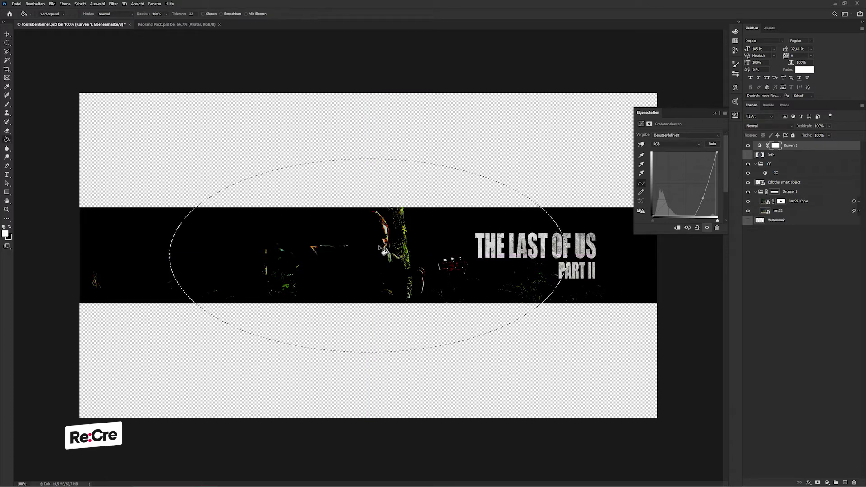
key("x")
left_click(375, 245)
key("ctrl+d")
key("ctrl+alt+f")
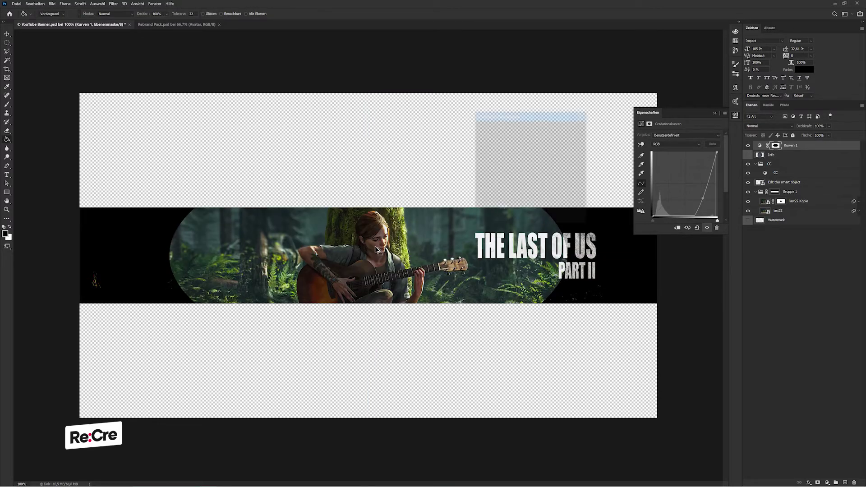
key("Return")
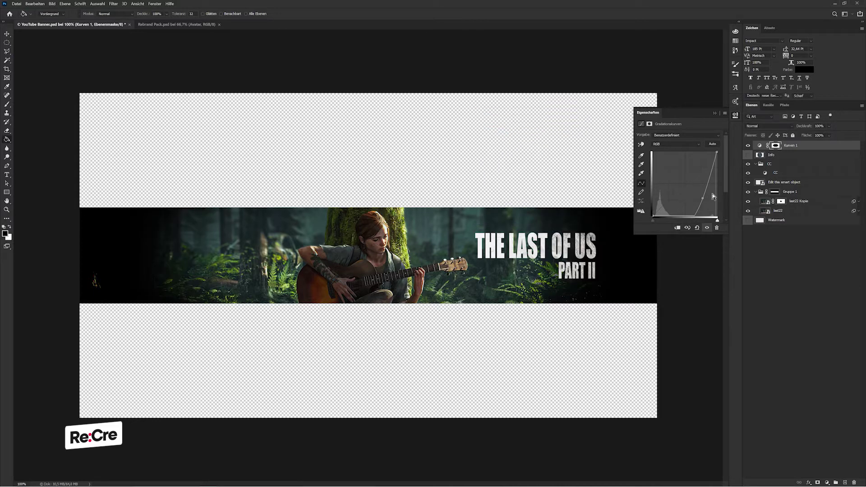
left_click_drag(702, 198, 681, 193)
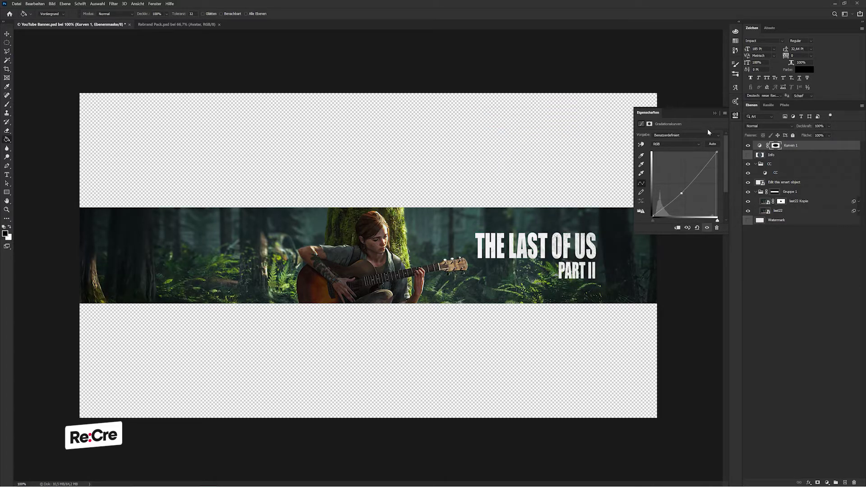
- Move Kurven 1 into the CC group and name the layers 'CC 1' and 'CC 2'
left_click(715, 115)
left_click_drag(786, 145, 790, 169)
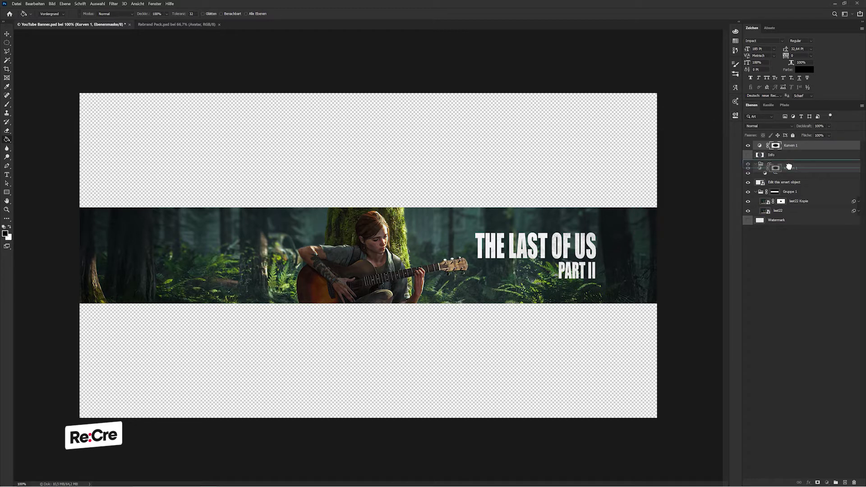
double_click(796, 163)
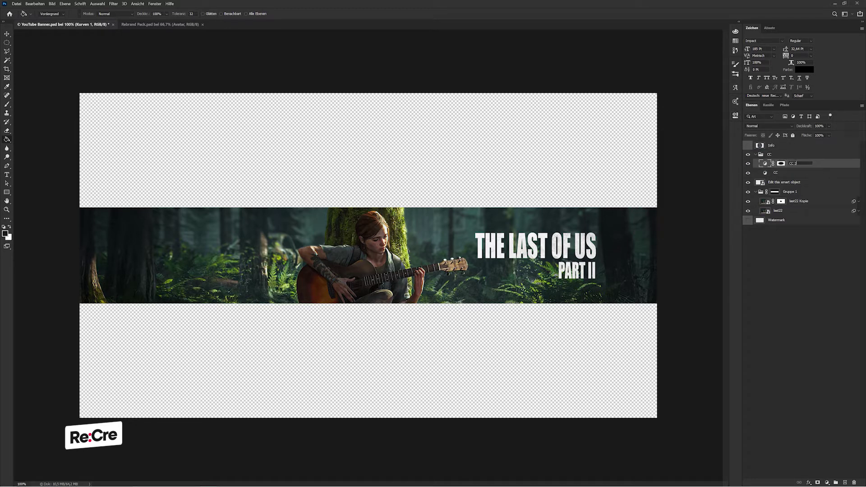
key("BackSpace")
type("1")
key("Tab")
key("Return")
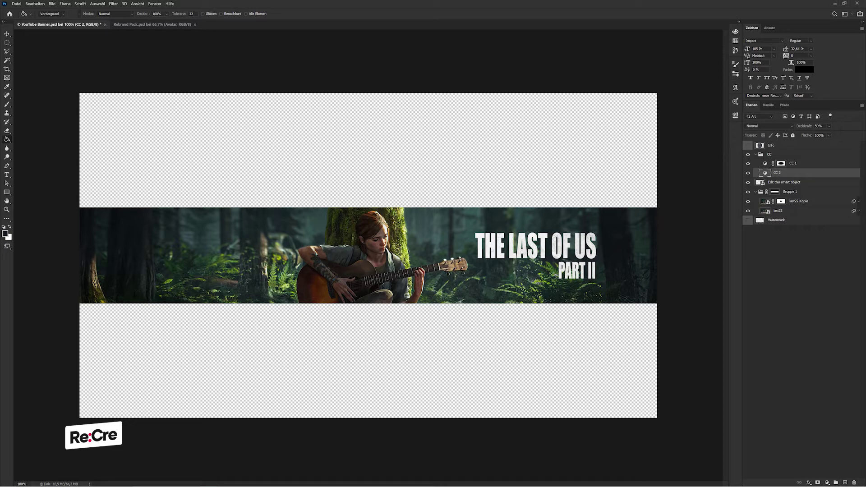
left_click(811, 338)
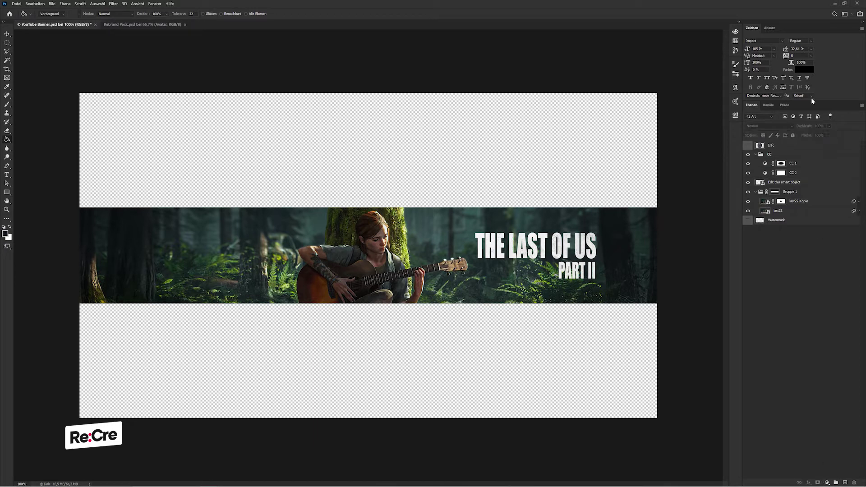
left_click(762, 154)
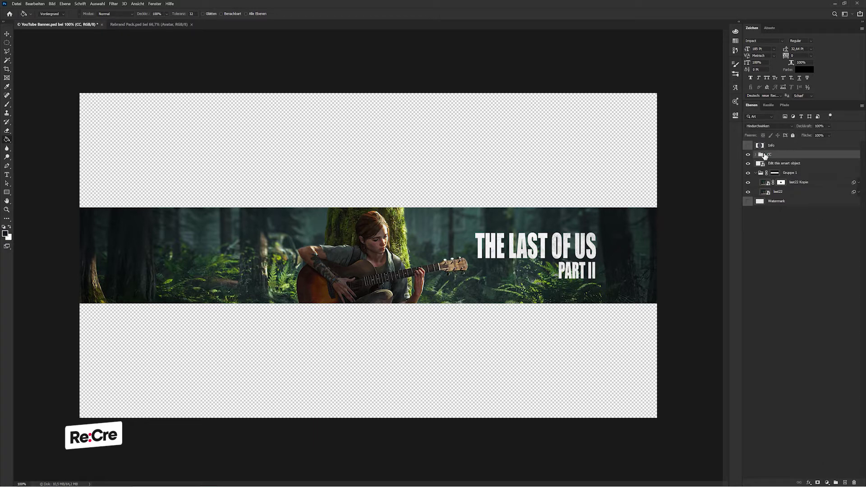
- Group the smart object as 'Text' with a green label and give the CC group a blue label
left_click(771, 164)
key("ctrl+g")
double_click(772, 164)
type("Text")
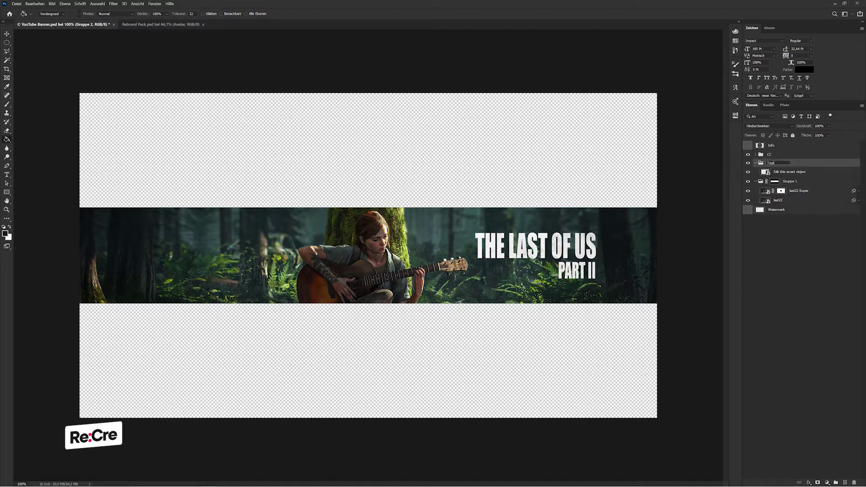
key("Return")
right_click(772, 163)
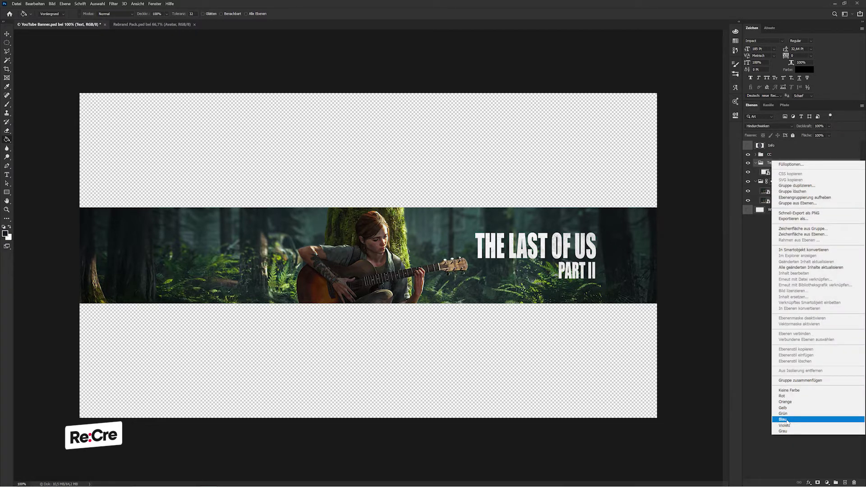
left_click(785, 414)
right_click(772, 155)
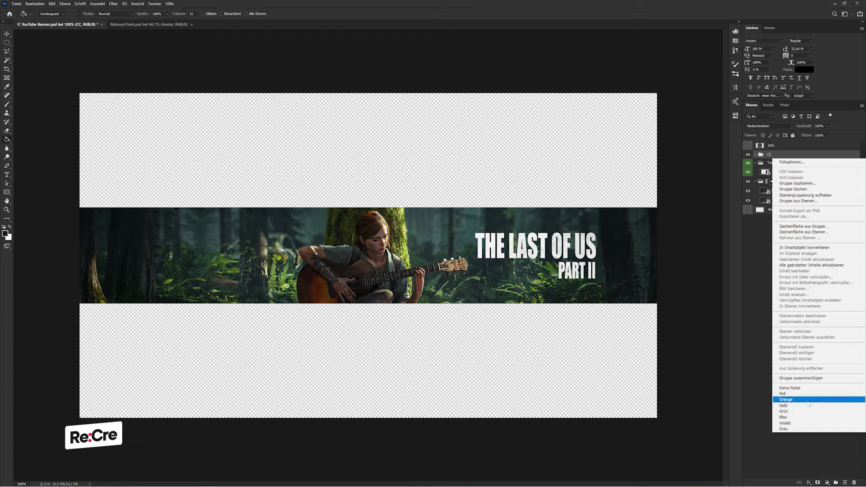
left_click(797, 416)
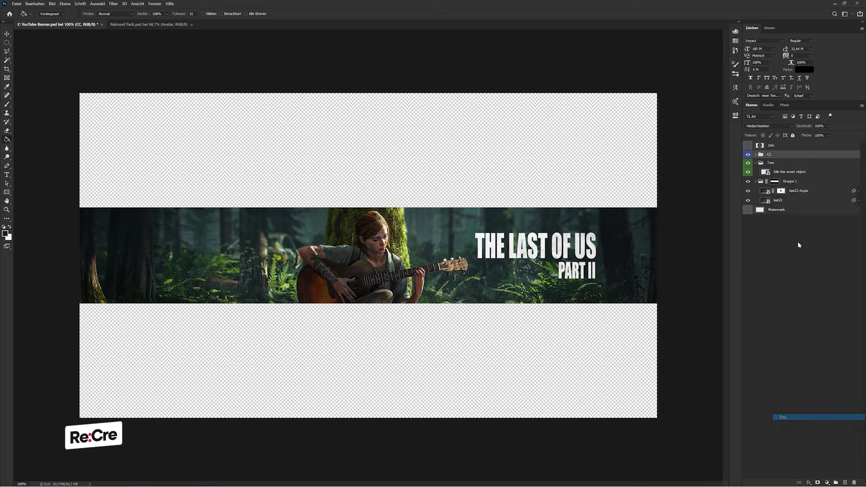
- Rename the layers 'Banner', 'Image Blur' and 'Image'
double_click(789, 181)
type("Banne")
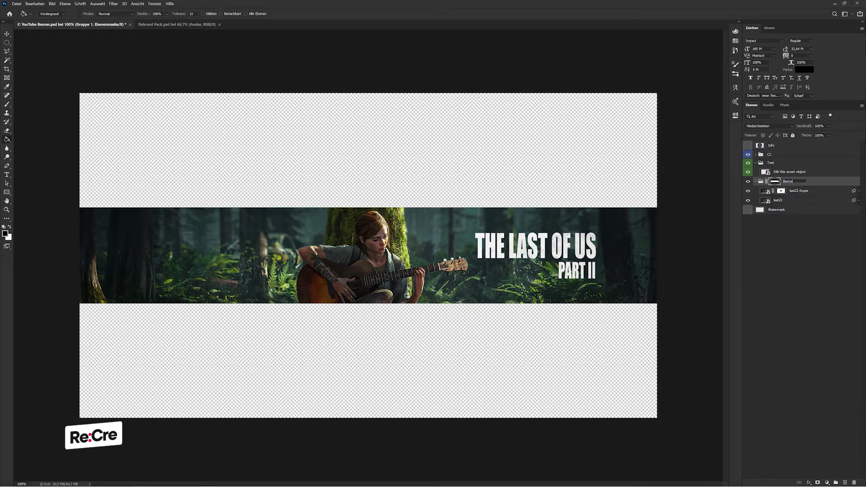
type("r")
key("Tab")
type("lur")
key("Tab")
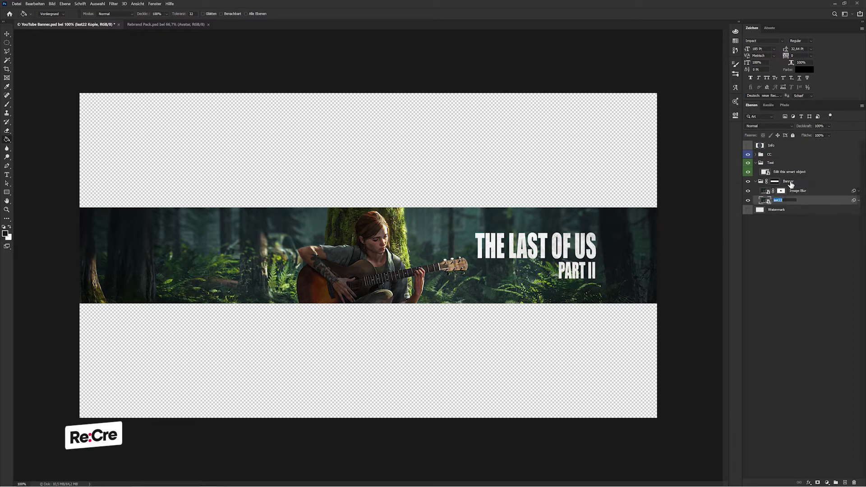
type("Image")
- Duplicate the Image layer below the original, shifting it down and enlarging it slightly
key("Return")
key("ctrl+j")
left_click_drag(779, 200, 775, 216)
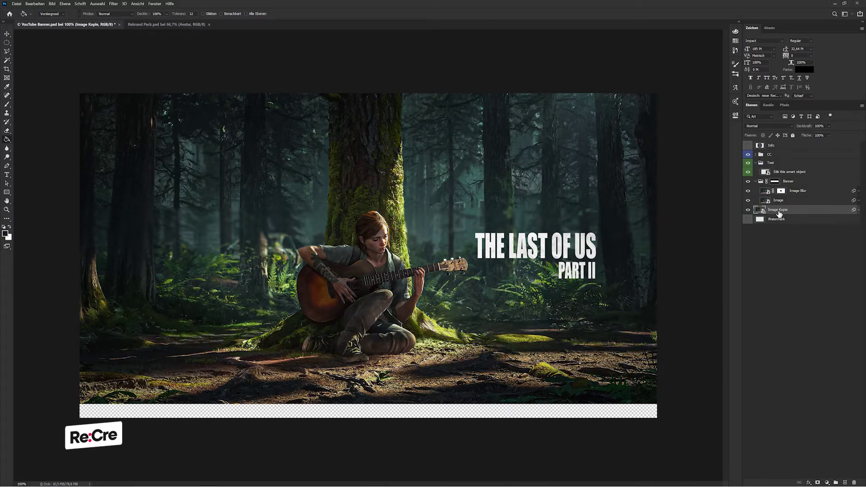
key("ctrl+t")
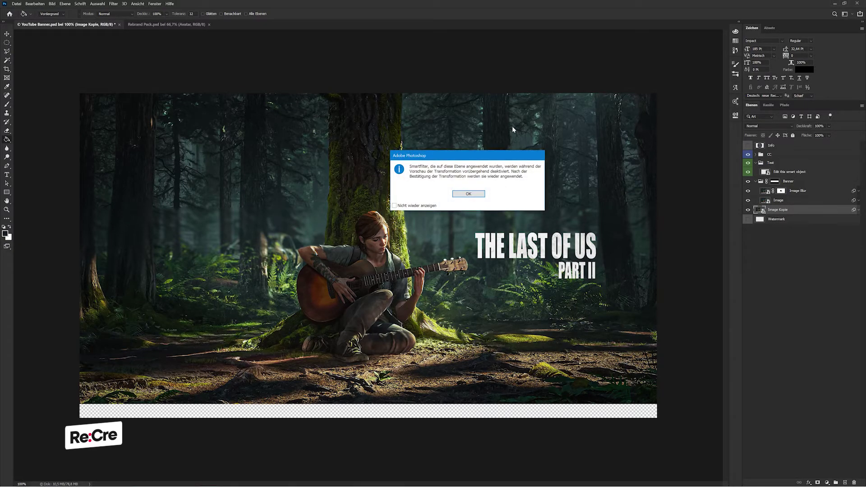
key("Return")
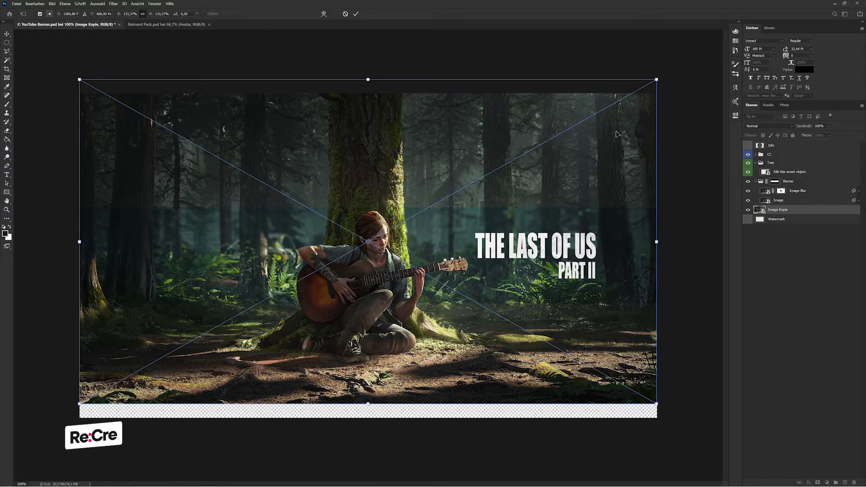
left_click_drag(615, 140, 616, 152)
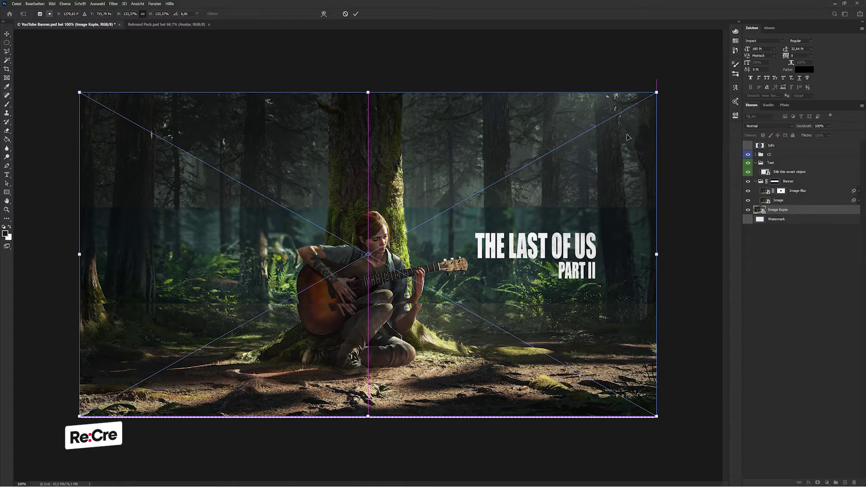
left_click_drag(657, 92, 661, 90)
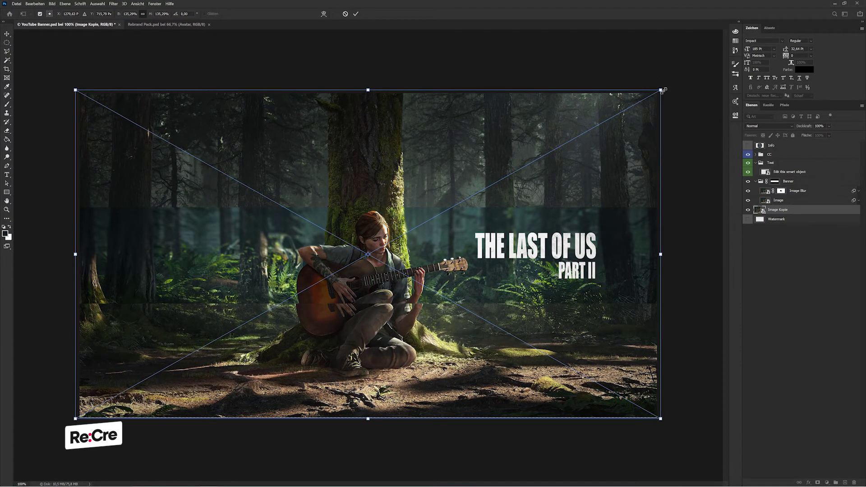
key("Return")
- Apply a radius-50 Gaussian Blur to the copy and enlarge it further
key("ctrl+alt+f")
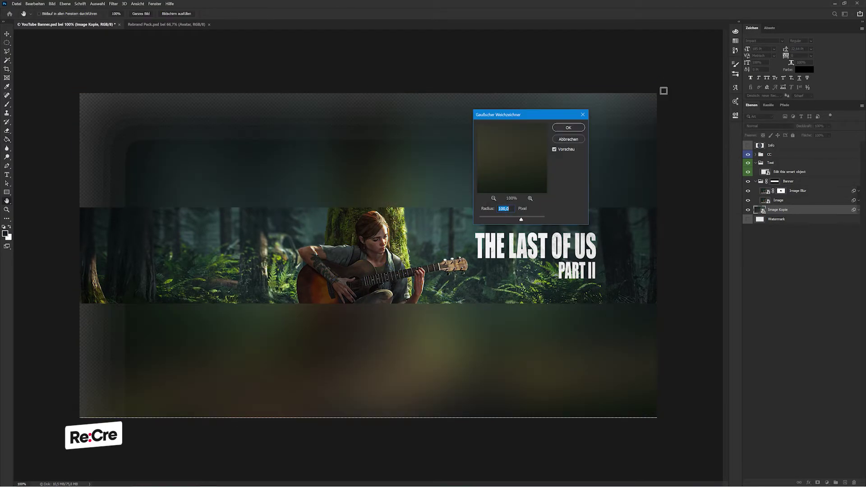
key("Return")
key("ctrl+t")
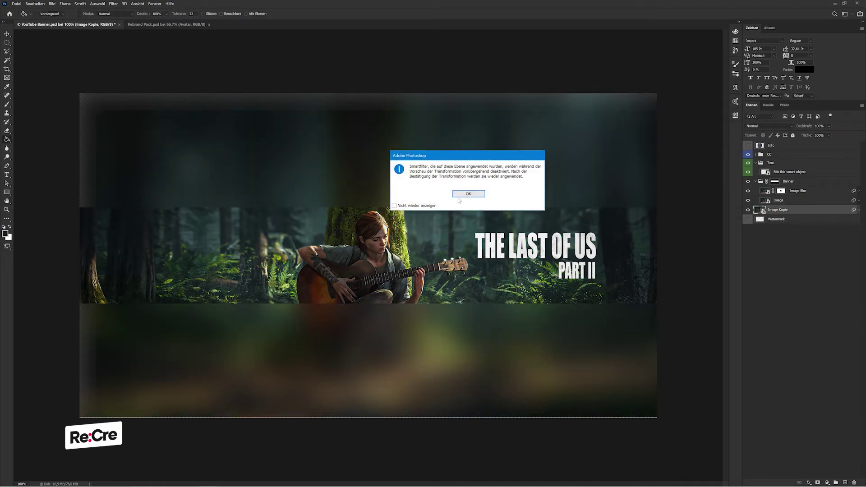
left_click(465, 195)
left_click_drag(657, 92, 720, 53)
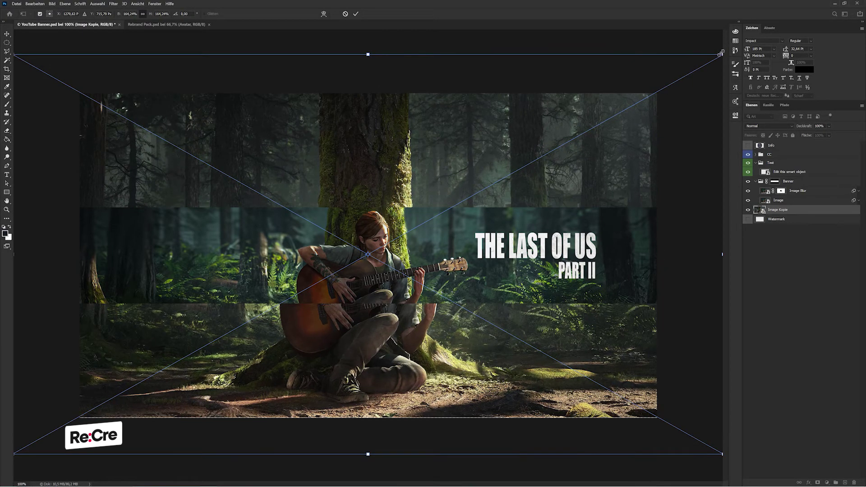
key("Return")
key("g")
left_click(453, 396)
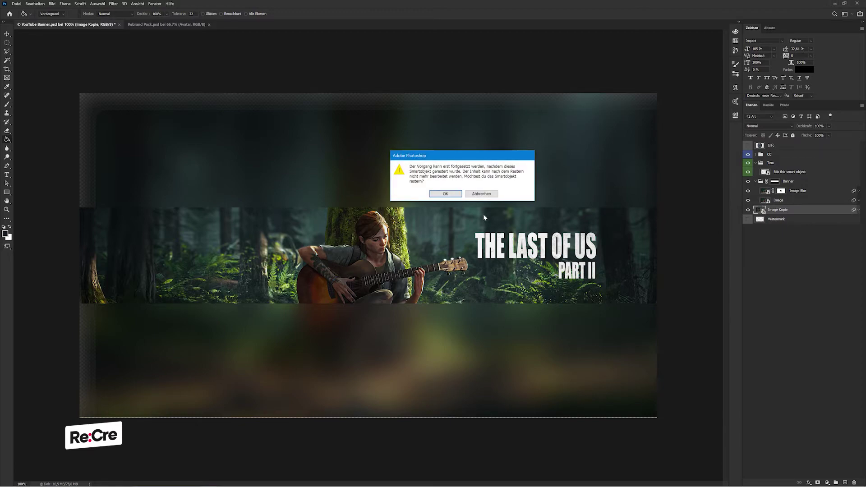
left_click(481, 195)
- Scale the blurred copy up until it covers the whole canvas, then view at actual size
key("ctrl+t")
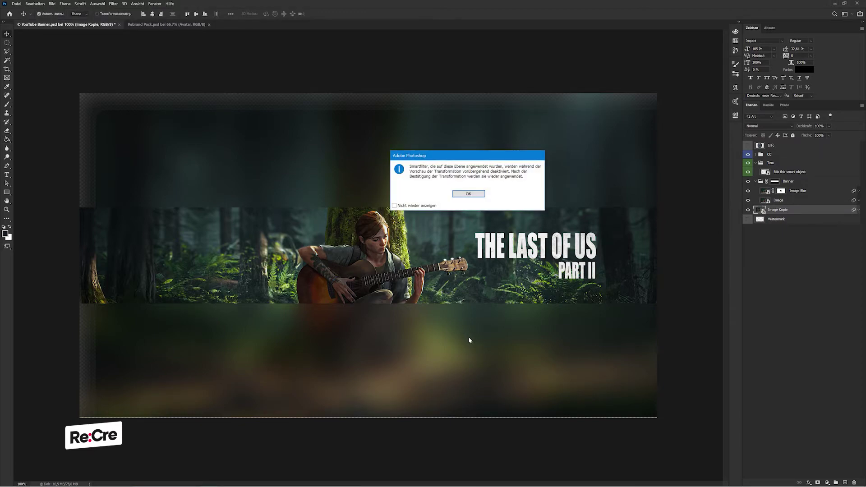
key("Return")
key("ctrl+minus")
key("ctrl+minus")
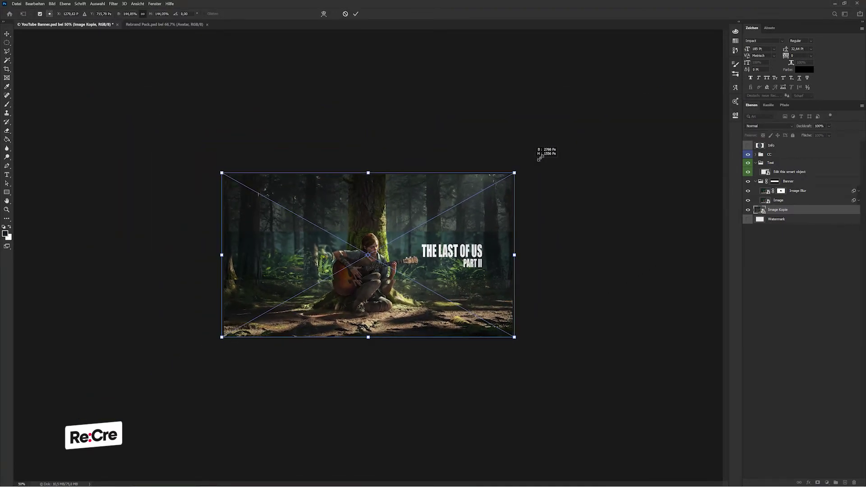
left_click_drag(514, 173, 566, 140)
key("Return")
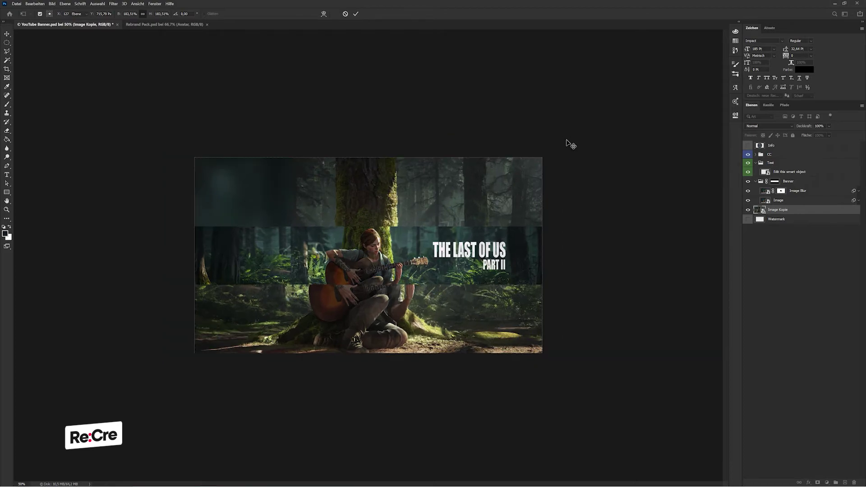
key("ctrl+0")
key("ctrl+1")
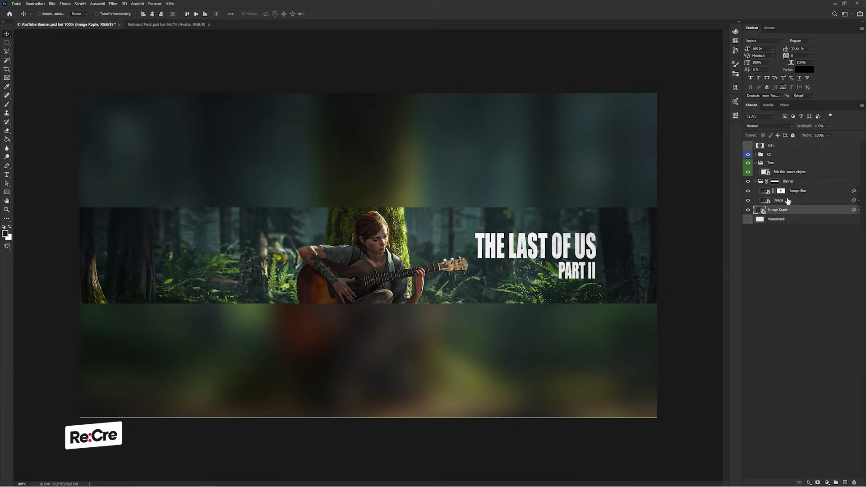
- Group the blurred copy as 'BG' and name the layer inside 'Image'
key("ctrl+g")
double_click(774, 209)
type("BG")
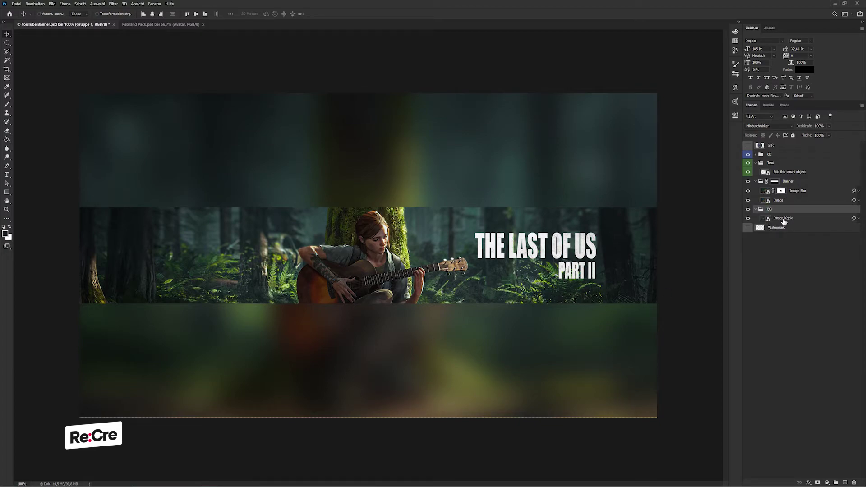
key("Tab")
type("Image")
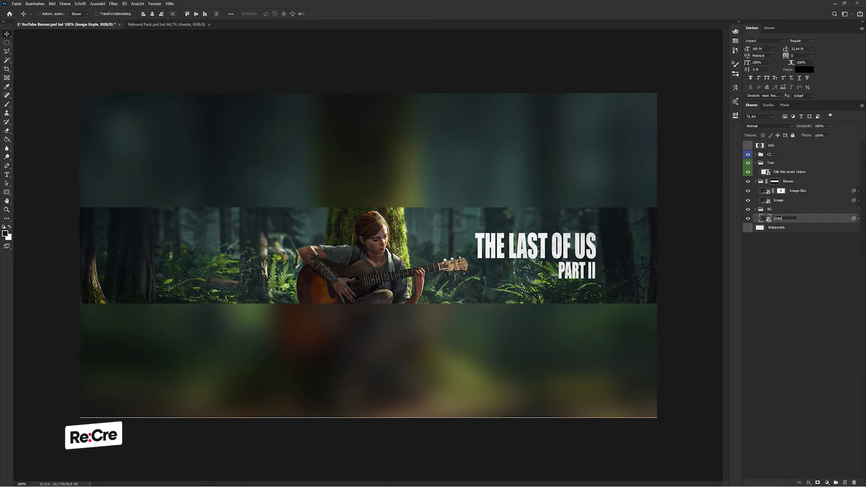
key("Return")
- Label the Banner and BG groups red and collapse the BG, Banner and Text groups
left_click(789, 181)
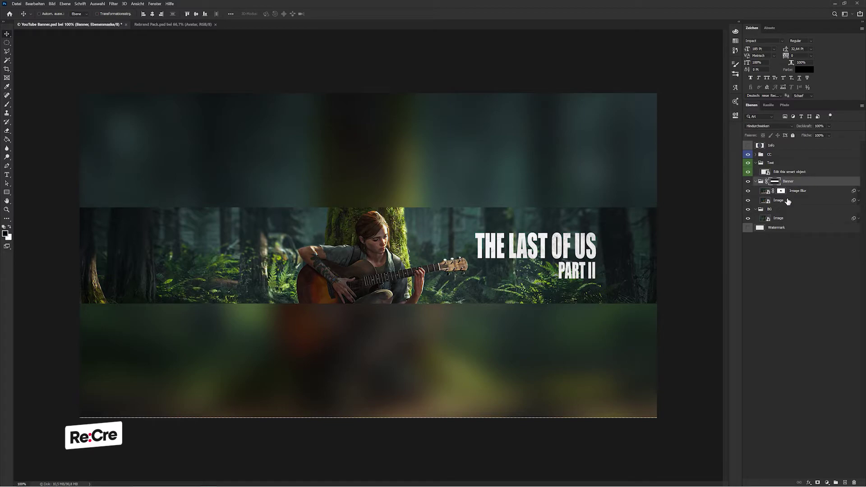
right_click(773, 212)
left_click(783, 448)
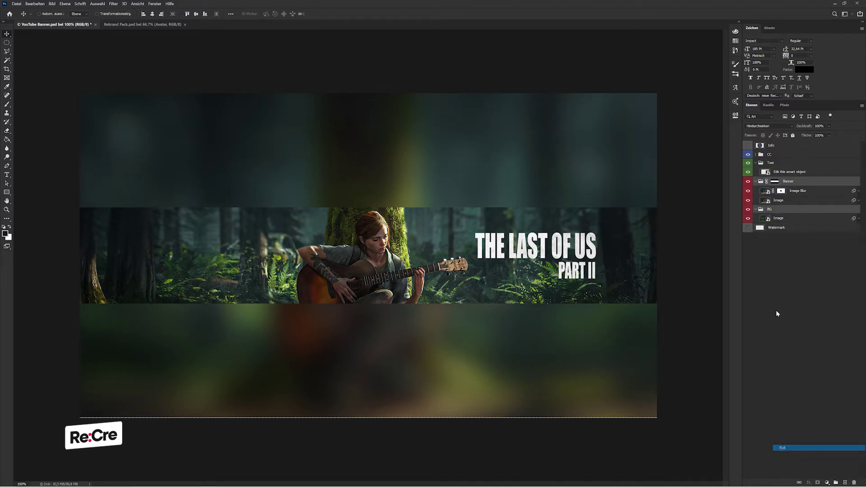
left_click(756, 209)
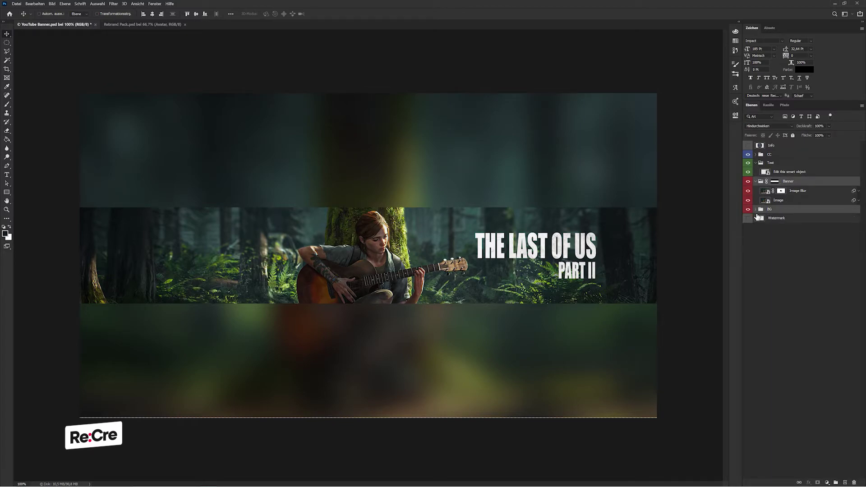
left_click(755, 181)
left_click(792, 232)
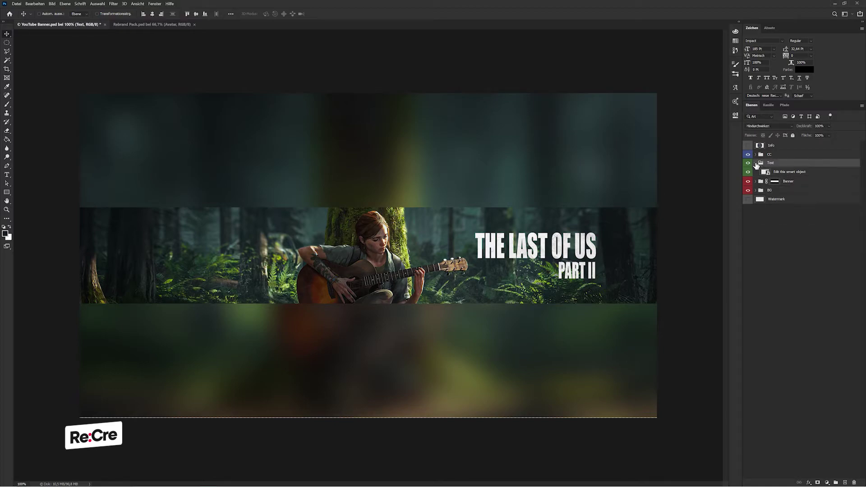
left_click(756, 164)
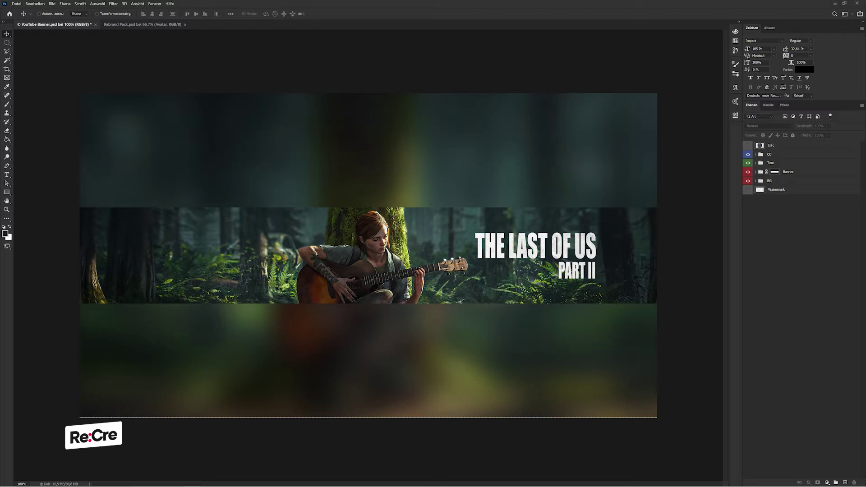
- Scale the last23 forest image to fill the canvas and group it below the Text group
left_click_drag(477, 196, 672, 116)
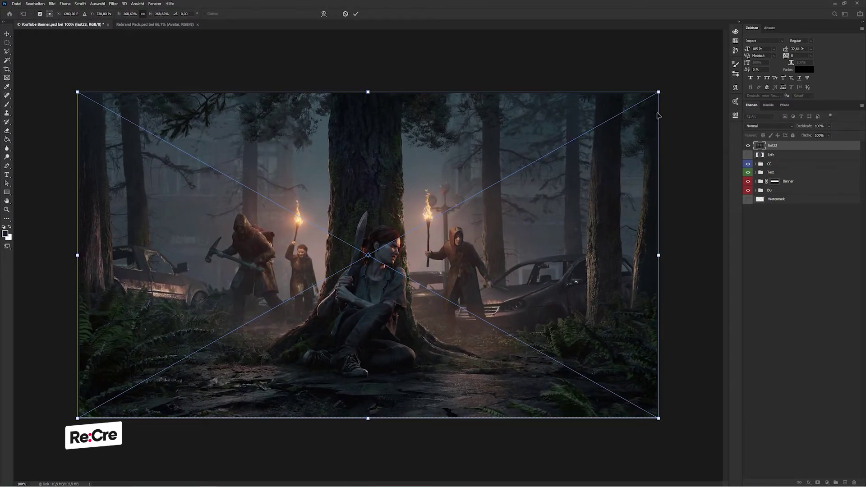
key("Return")
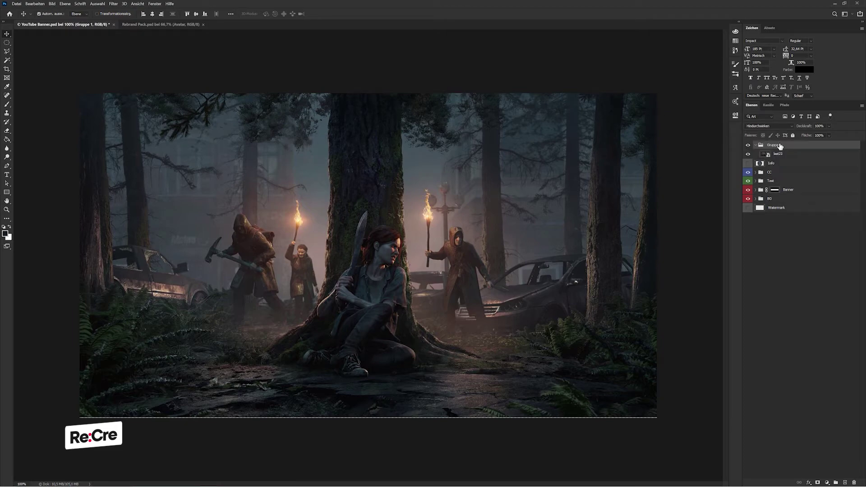
left_click_drag(772, 148, 784, 178)
key("ctrl+g")
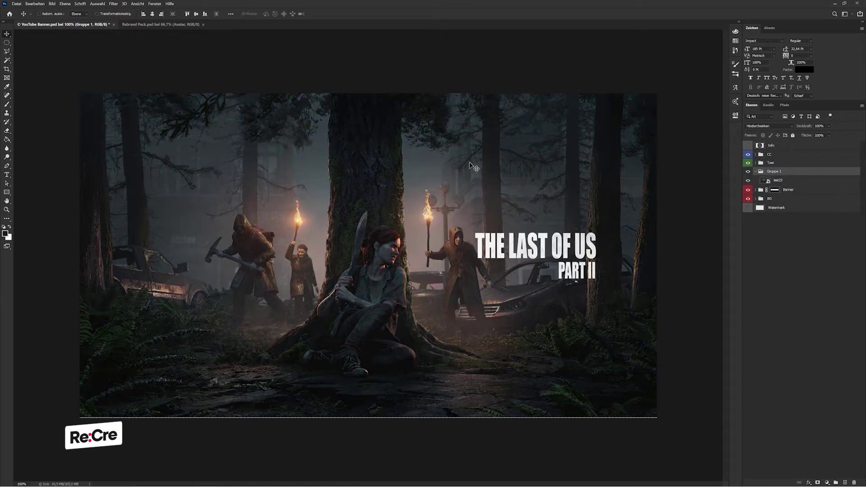
- Select the top and bottom bands, invert, and mask the group to the central strip
key("m")
key("ctrl+h")
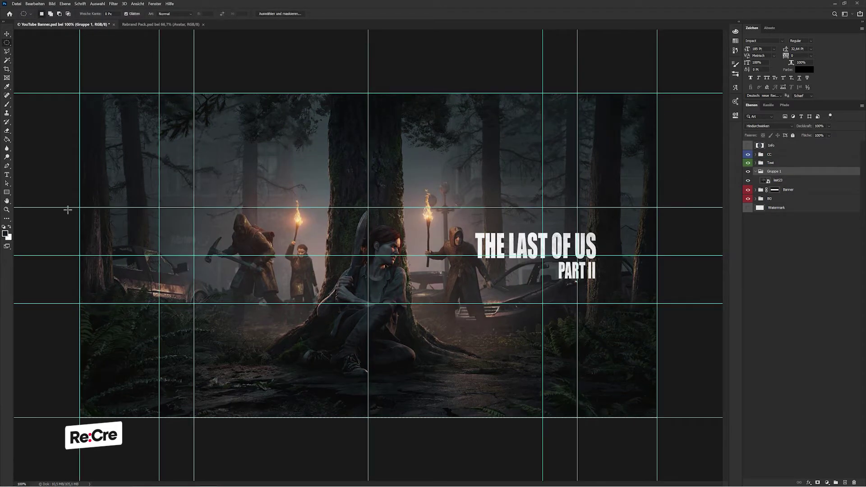
mouse_move(64, 75)
left_mouse_down()
mouse_move(521, 163)
mouse_move(496, 144)
left_mouse_up()
key("shift+m")
left_click_drag(60, 94, 657, 207)
mouse_move(657, 417)
left_mouse_down()
mouse_move(227, 370)
mouse_move(80, 303)
left_mouse_up()
right_click(231, 230)
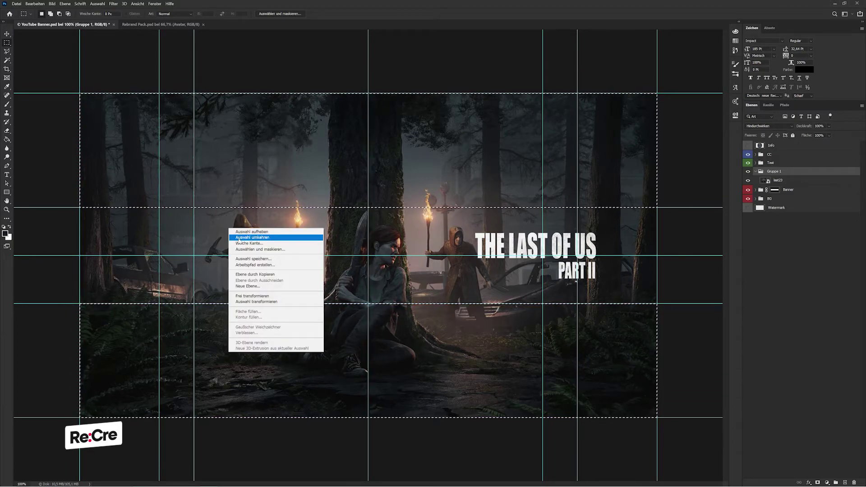
left_click(237, 237)
left_click(817, 481)
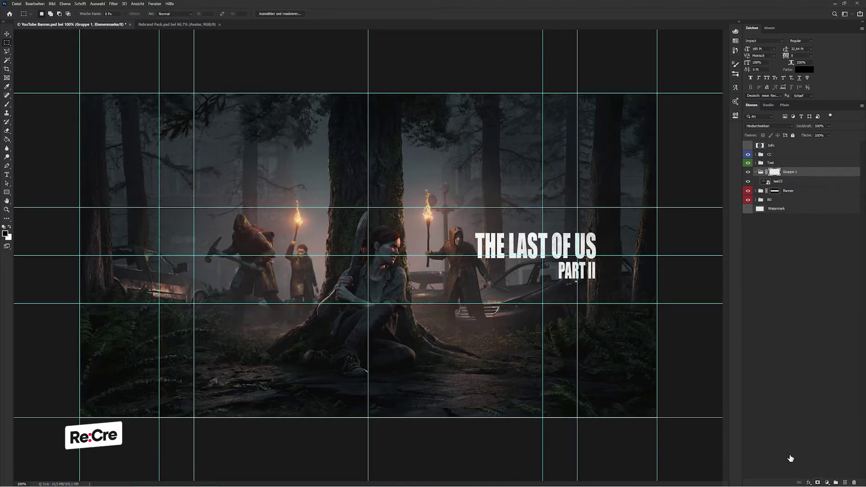
- Hide the guides and select the last23 image layer
key("v")
key("ctrl+h")
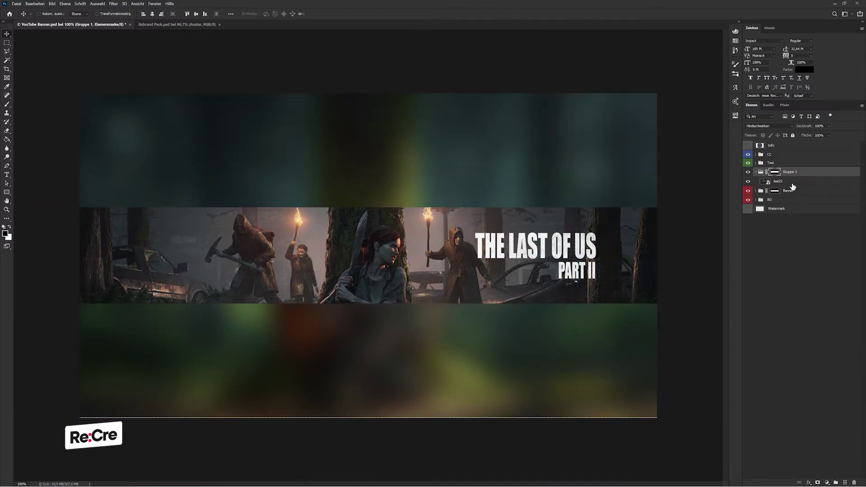
left_click(792, 183)
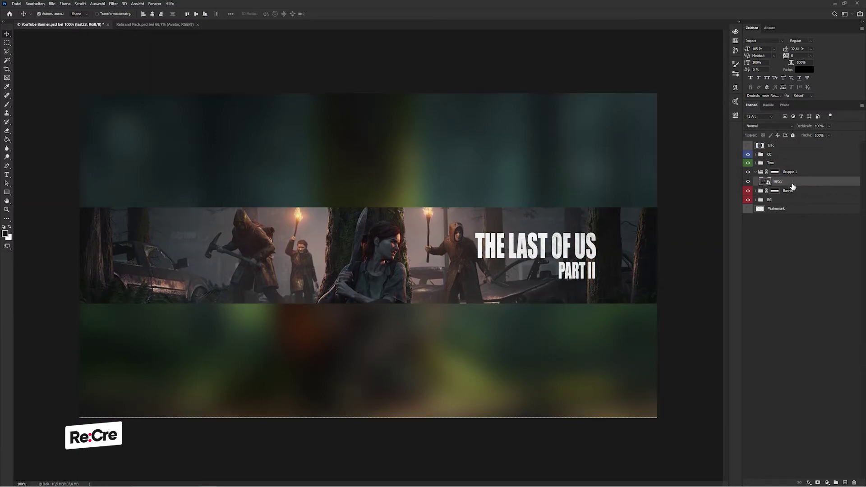
- Set basic tones: shadows +58, more contrast, texture +39, clarity +14, dehaze, vibrance +36, warmer temperature
key("shift+ctrl+a")
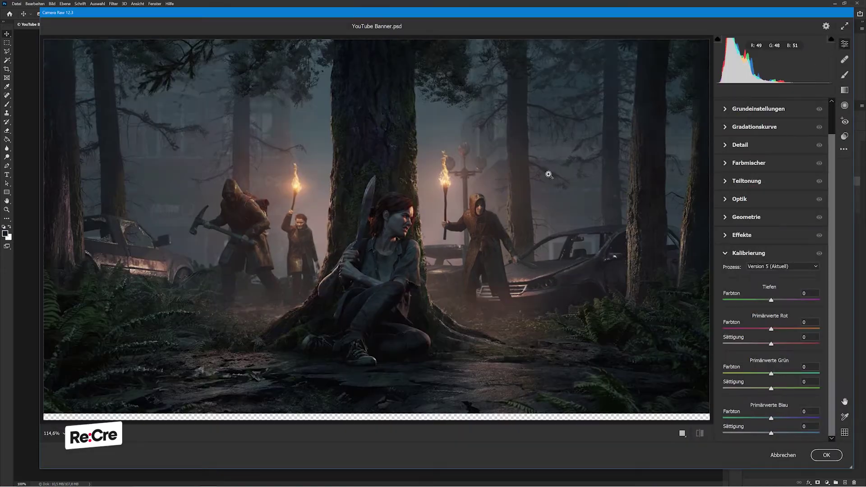
left_click(726, 145)
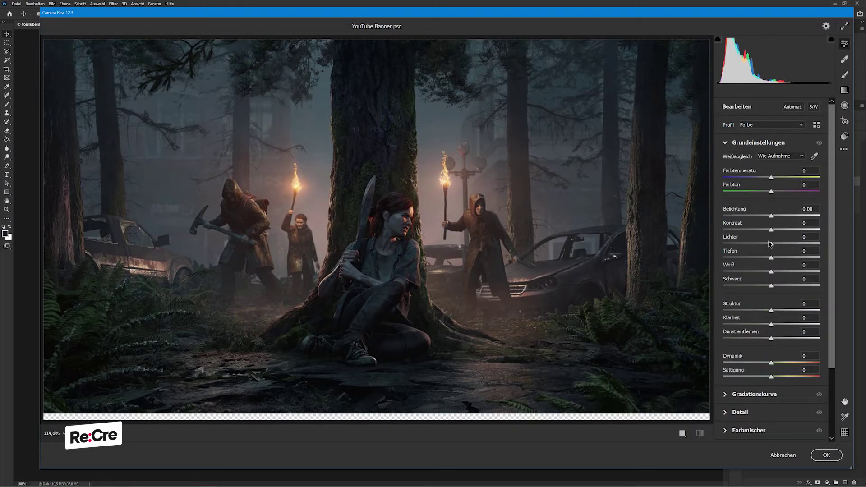
left_click_drag(771, 257, 799, 255)
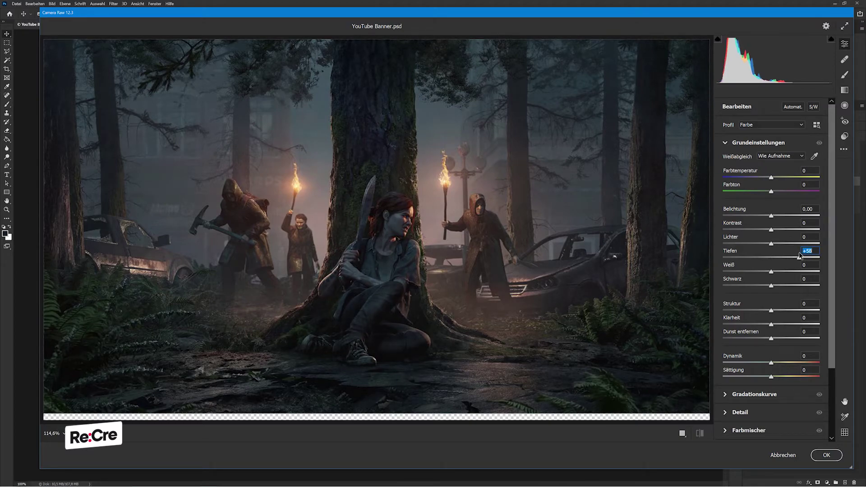
left_click_drag(771, 229, 782, 232)
left_click_drag(771, 311, 791, 309)
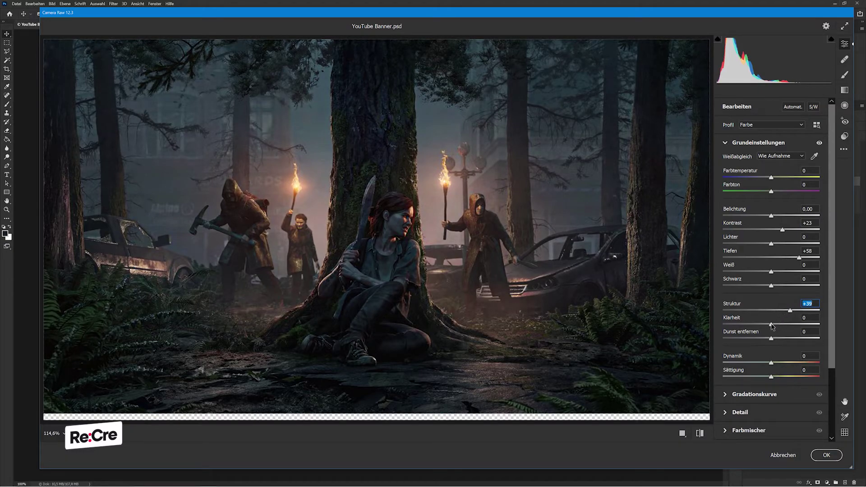
left_click_drag(772, 323, 800, 337)
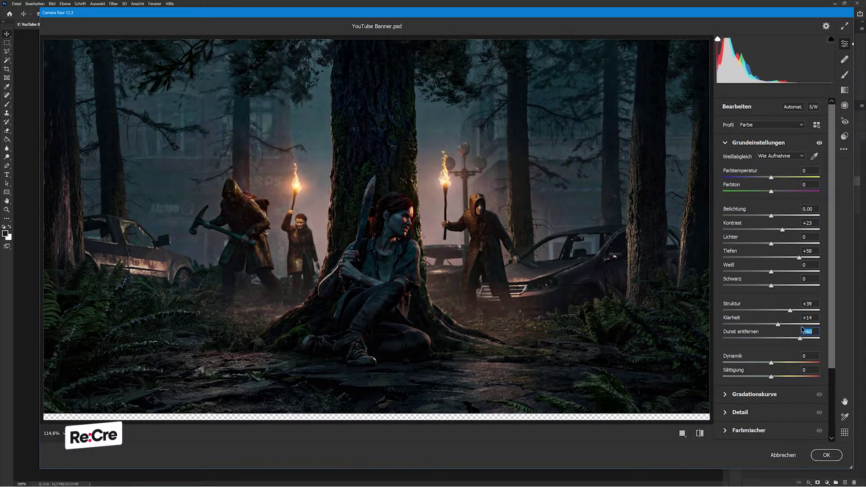
type("0")
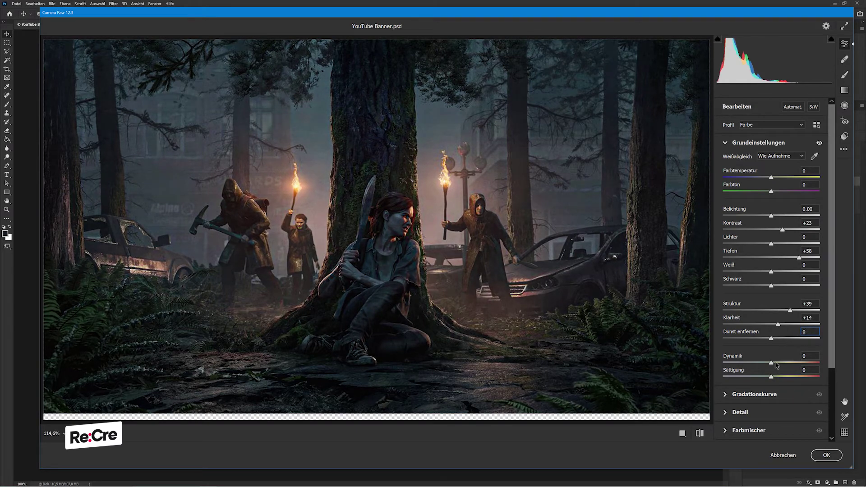
left_click_drag(772, 362, 787, 360)
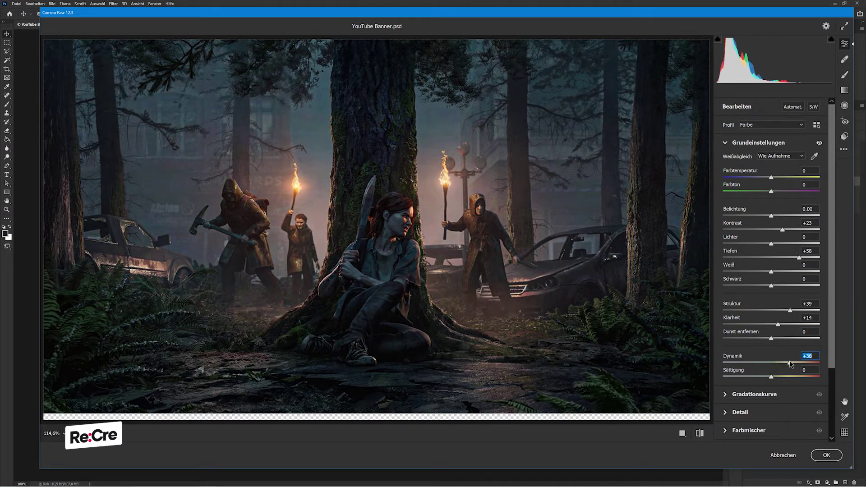
left_click_drag(771, 178, 771, 181)
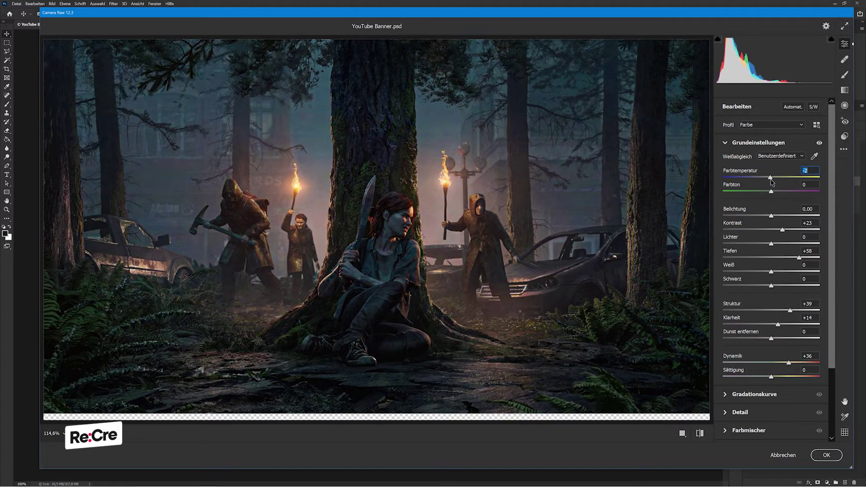
- Add slight sharpening, a darker edge vignette, and zero lens distortion
scroll(760, 205, "down", 1)
scroll(744, 230, "down", 3)
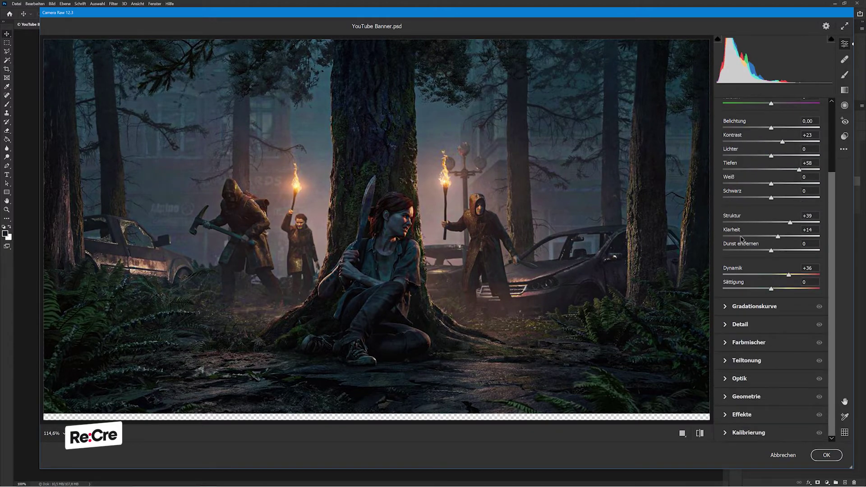
left_click(725, 322)
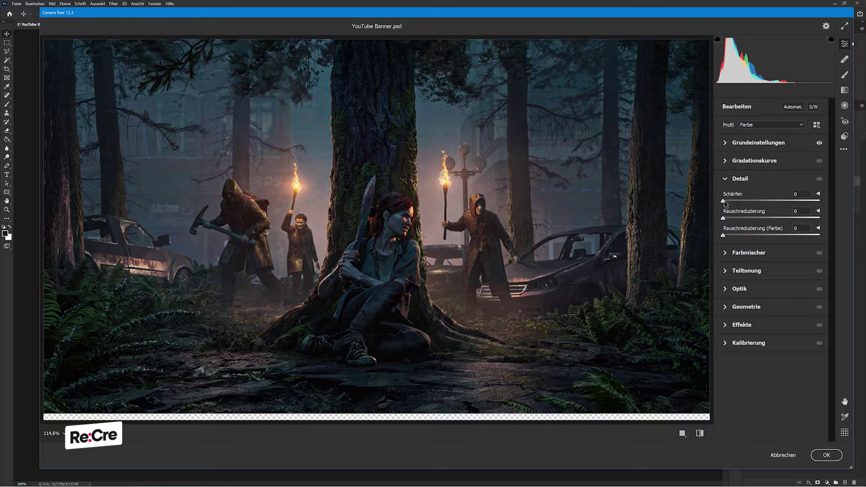
left_click_drag(724, 202, 744, 234)
left_click(726, 289)
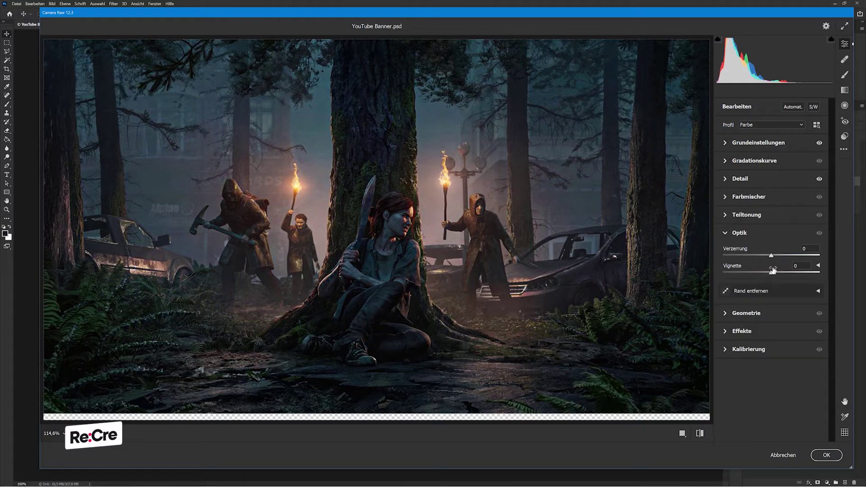
mouse_move(772, 273)
left_mouse_down()
mouse_move(759, 275)
mouse_move(773, 255)
left_mouse_up()
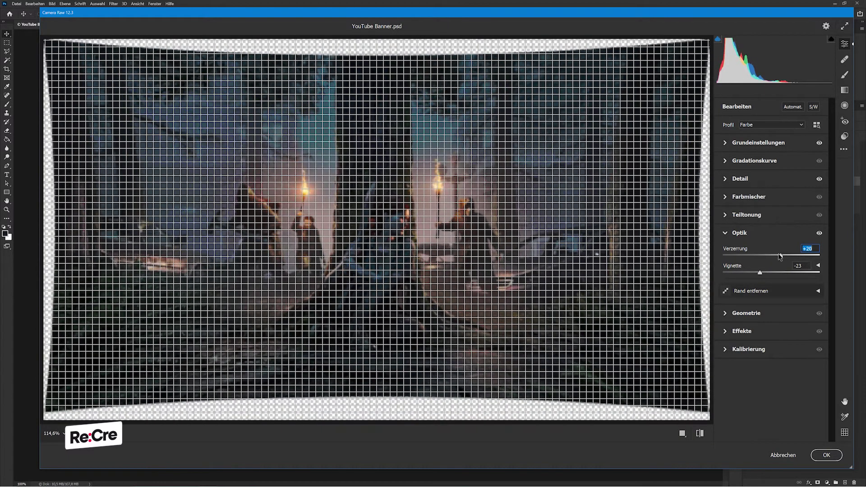
double_click(773, 256)
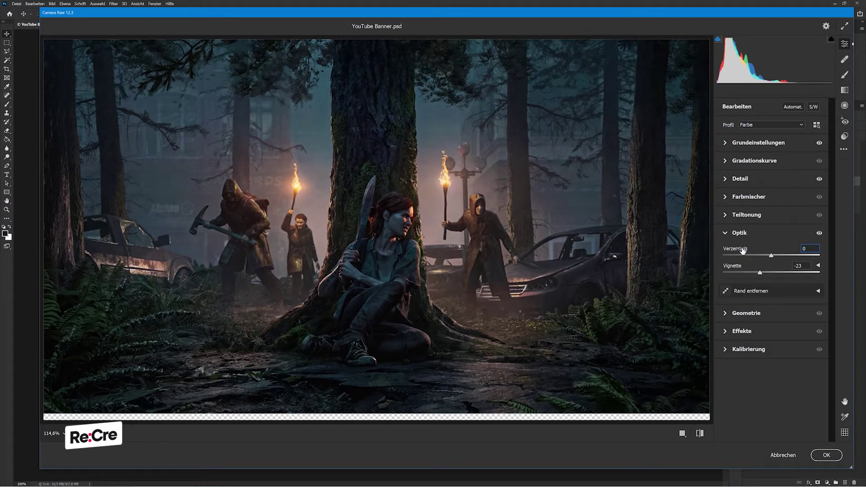
left_click_drag(759, 273, 760, 272)
left_click(726, 234)
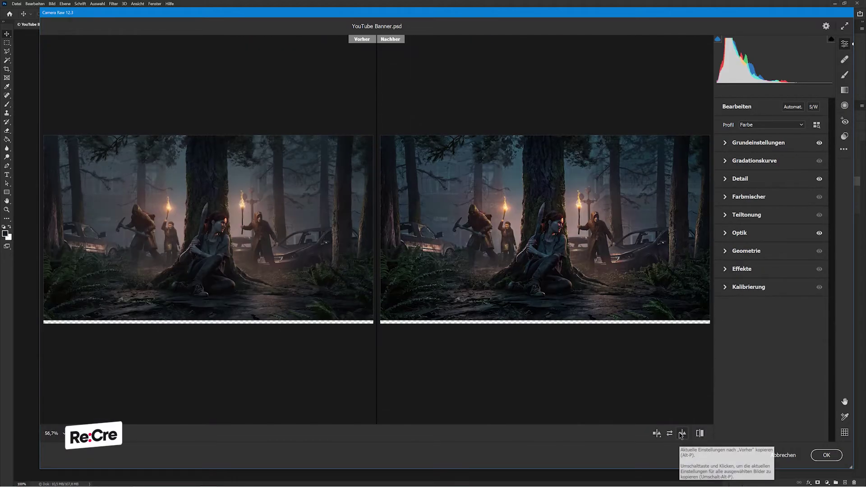
- Compare the before and after views, then apply the Camera Raw adjustments
left_click(681, 434)
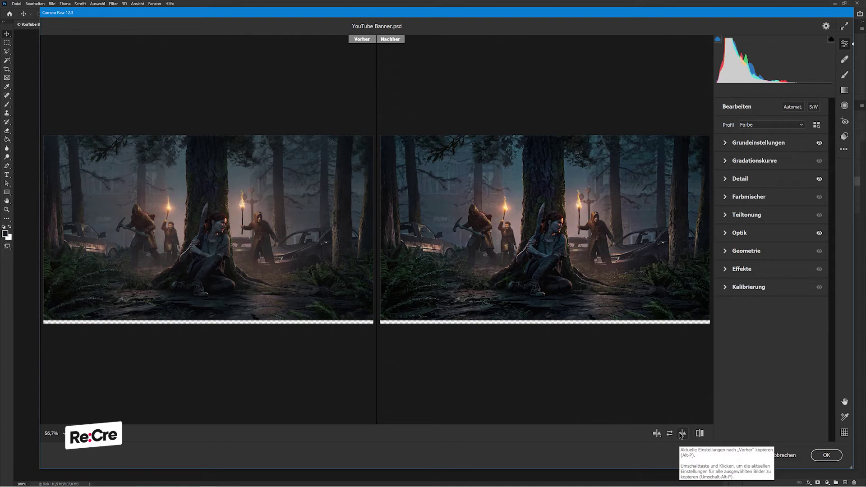
left_click(681, 434)
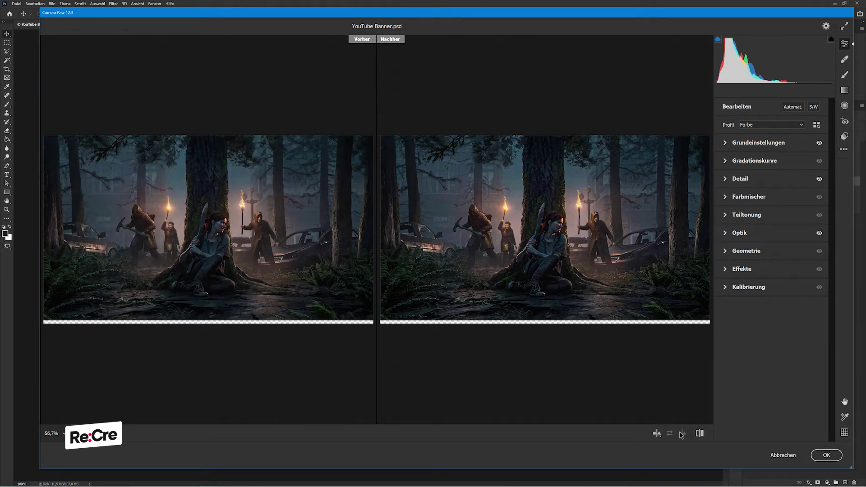
left_click(657, 433)
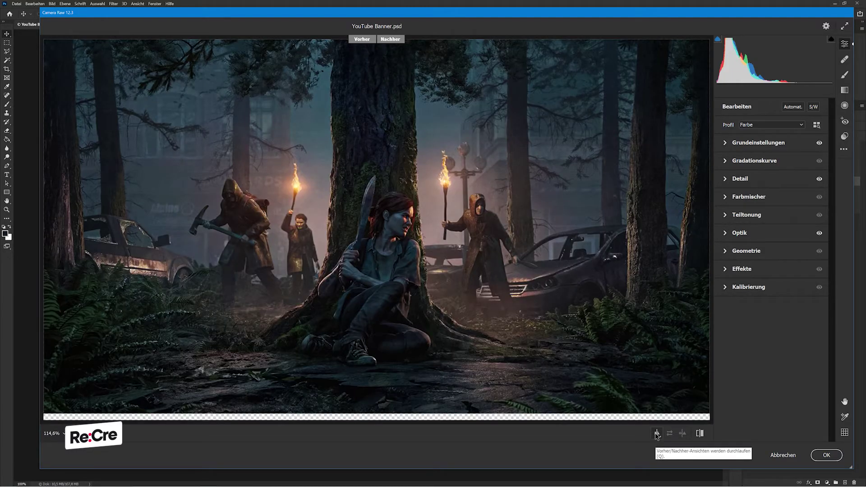
left_click(700, 433)
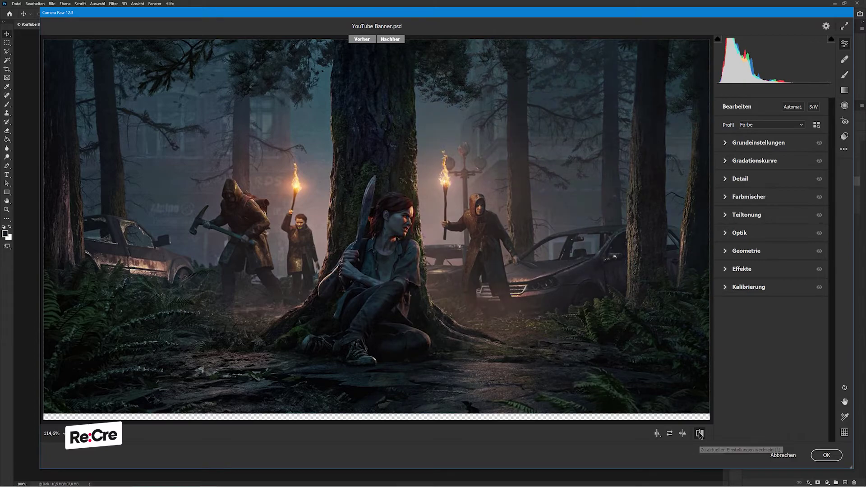
left_click(700, 433)
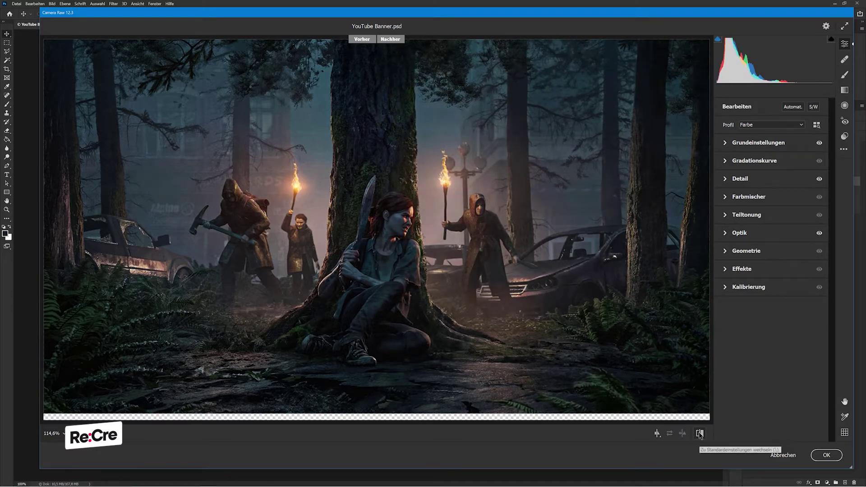
left_click(826, 455)
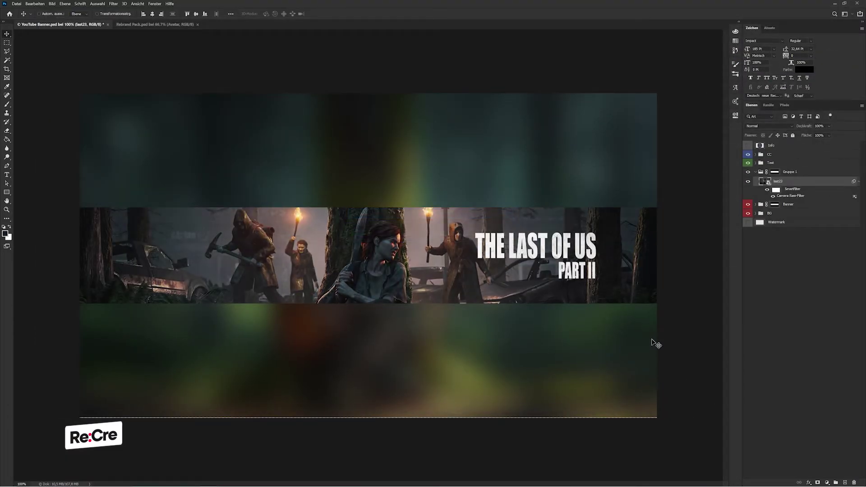
- Add a Color Lookup adjustment above last23 and browse 3DLUT looks
left_click(859, 182)
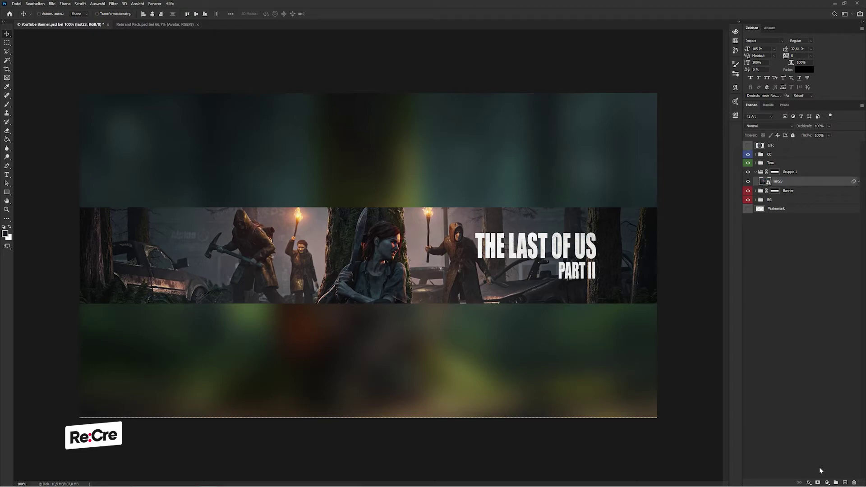
left_click(826, 483)
left_click(825, 447)
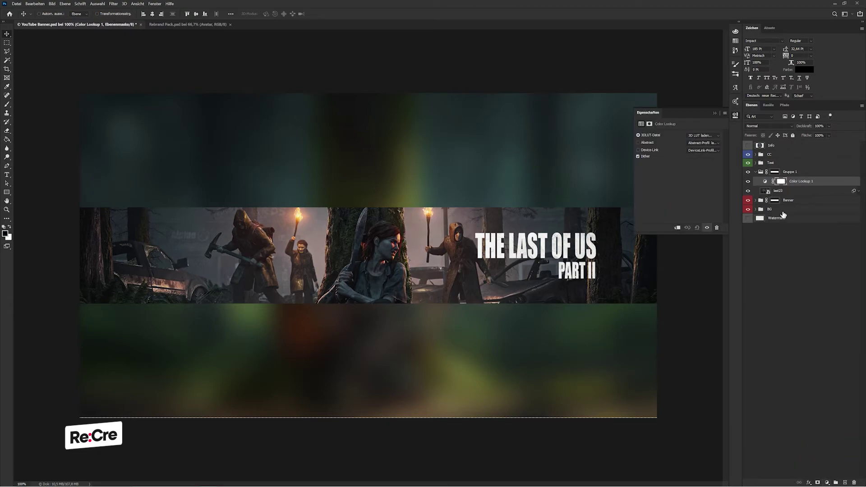
key("Down")
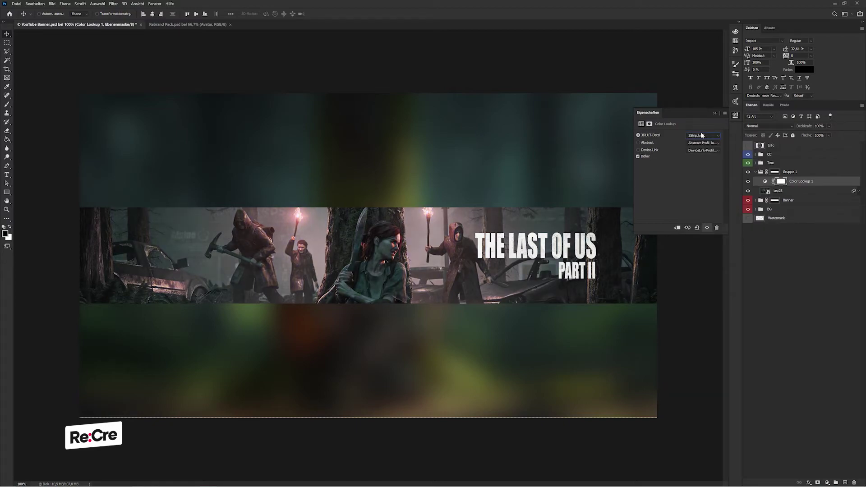
key("Down")
key("Down")
key("Down")
key("Down")
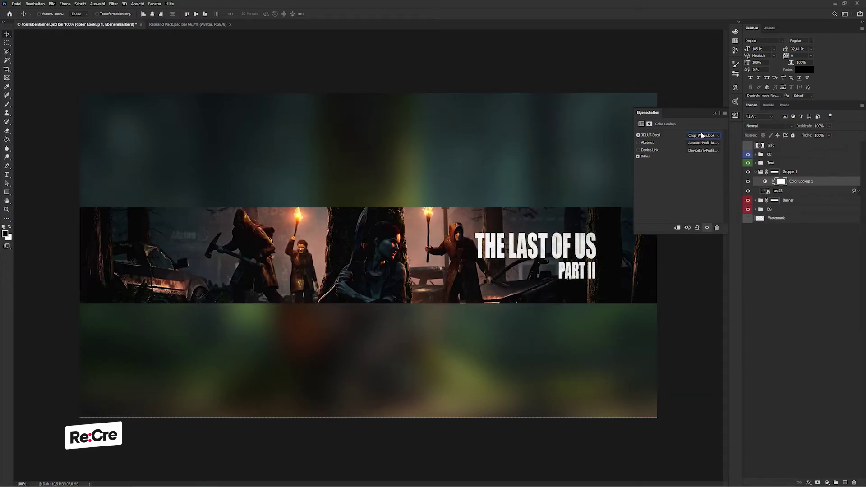
key("Down")
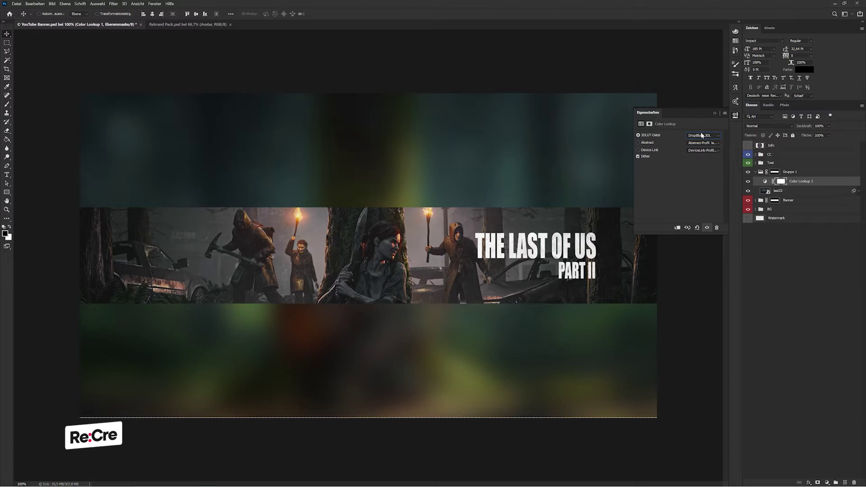
left_click(715, 114)
- Lower the Color Lookup layer's opacity to 75%, then reselect last23
left_click(812, 184)
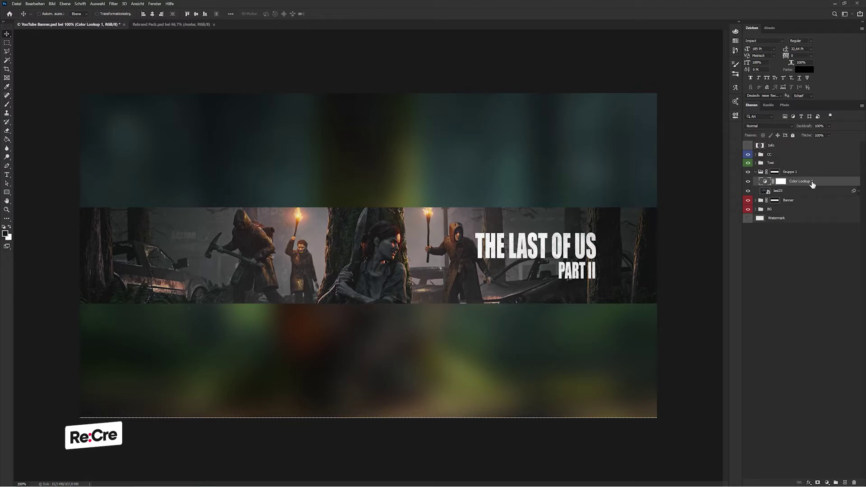
key("7")
key("5")
left_click(786, 193)
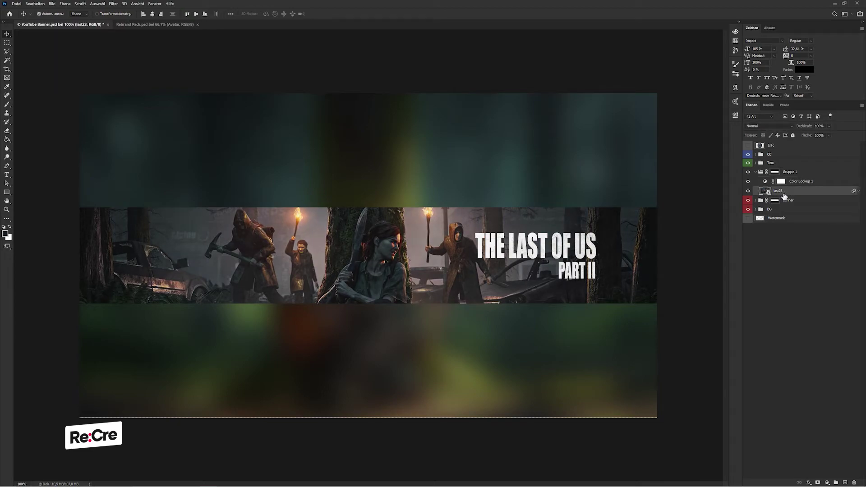
- Duplicate last23 and scale the copy up to fill the canvas
left_click_drag(785, 196, 782, 206)
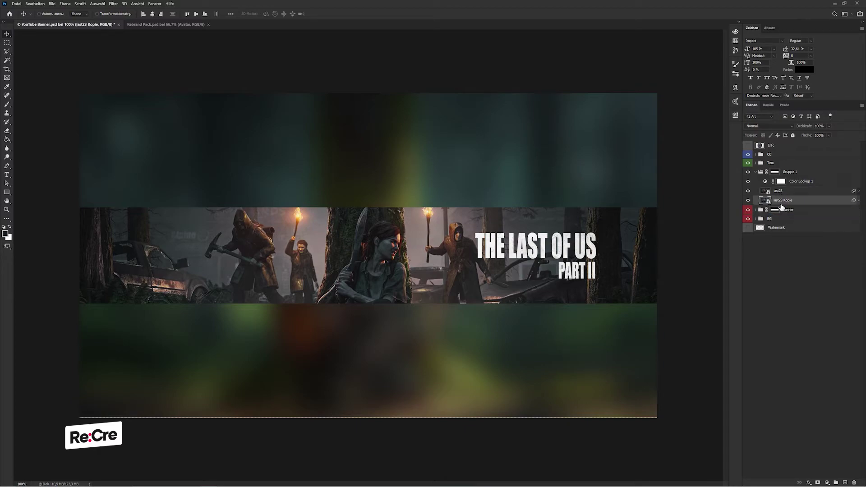
key("ctrl+t")
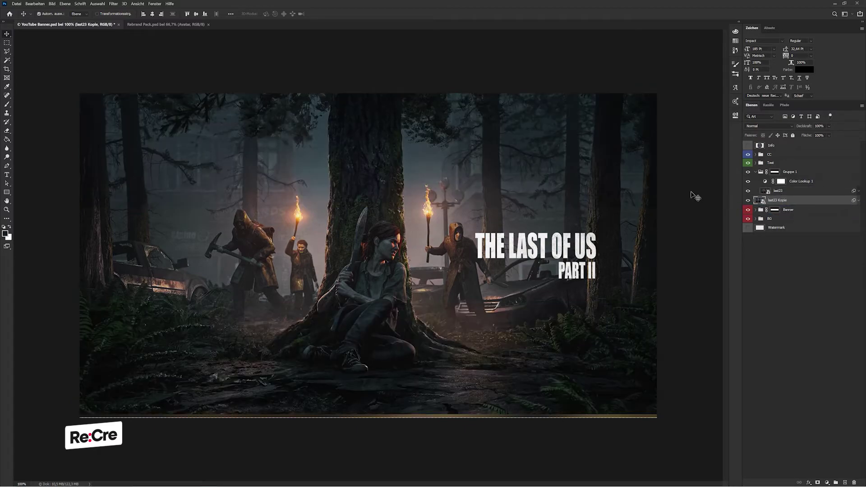
key("Return")
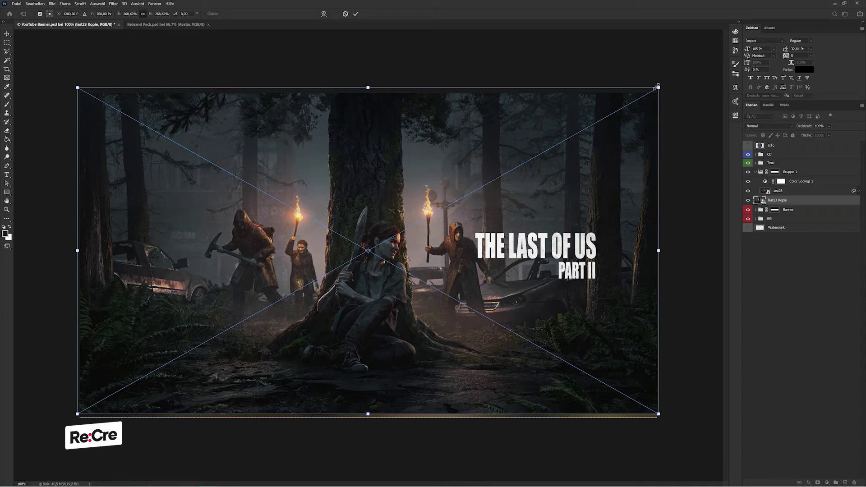
mouse_move(657, 87)
left_mouse_down()
mouse_move(794, 14)
mouse_move(779, 19)
left_mouse_up()
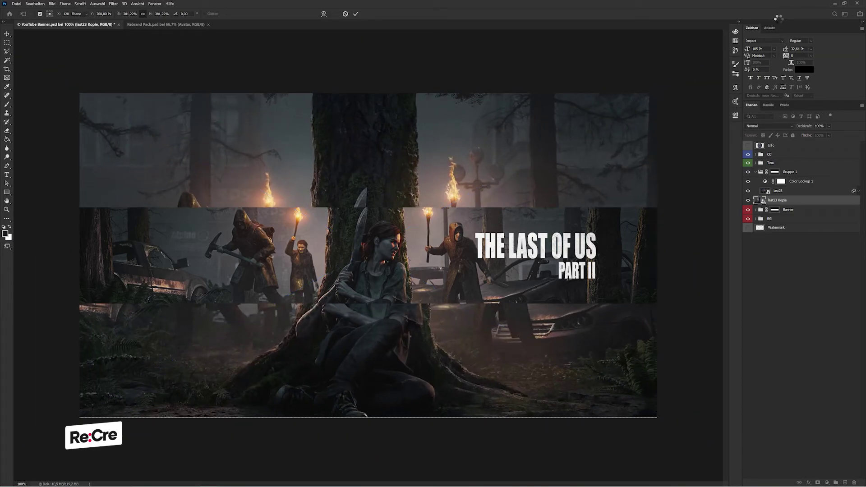
key("Return")
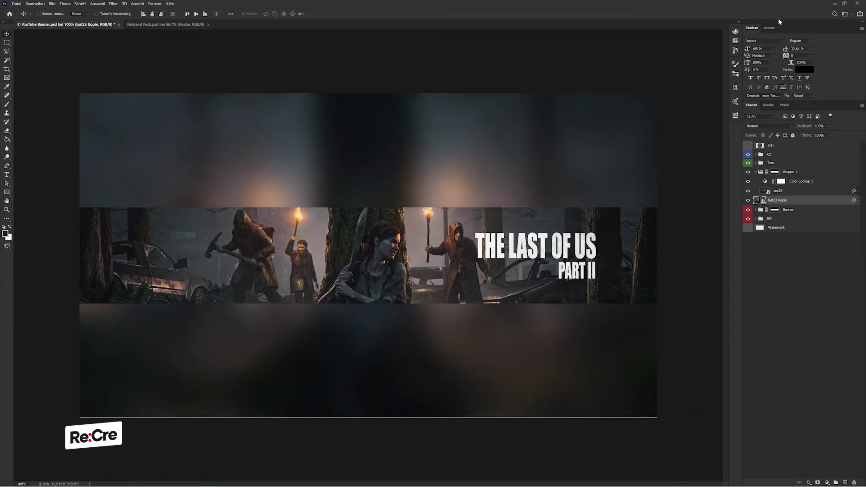
- Compare the look with the CC group toggled, then delete Color Lookup 1
left_click(796, 182)
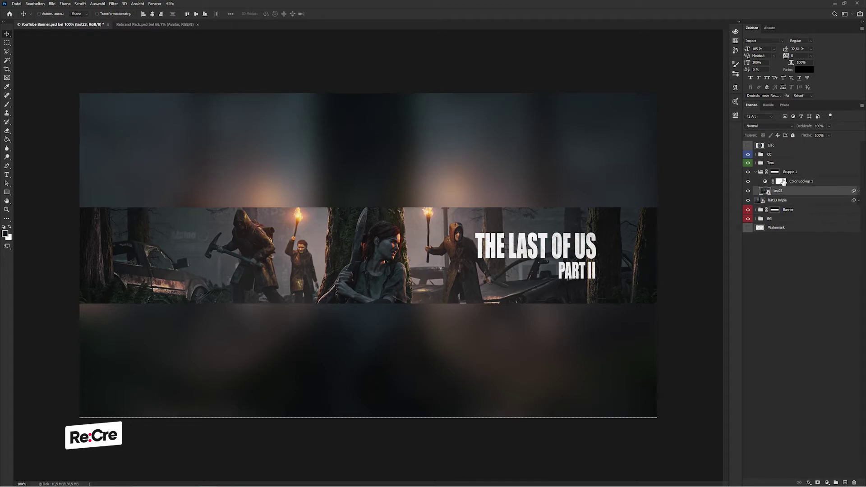
left_click(743, 155)
left_click(744, 155)
left_click(745, 155)
left_click(794, 180)
key("Delete")
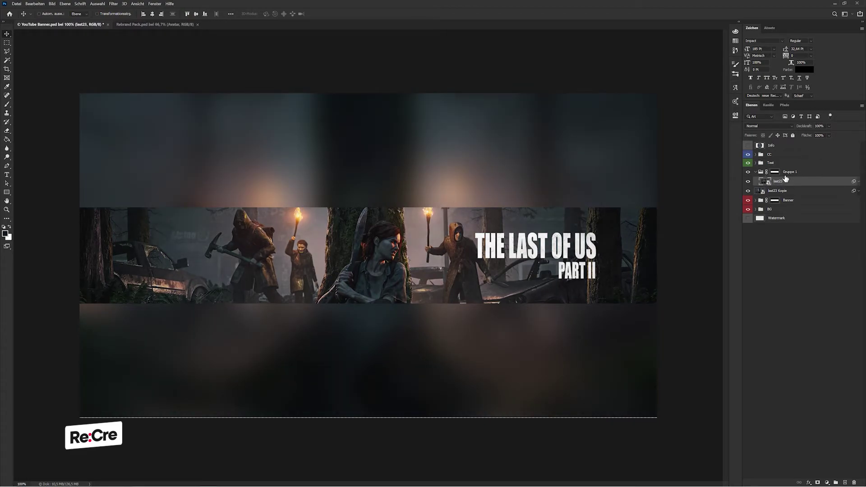
- Rename Gruppe 1 to Banner and put the last23 copy in a new BG group
double_click(789, 172)
type("Banner")
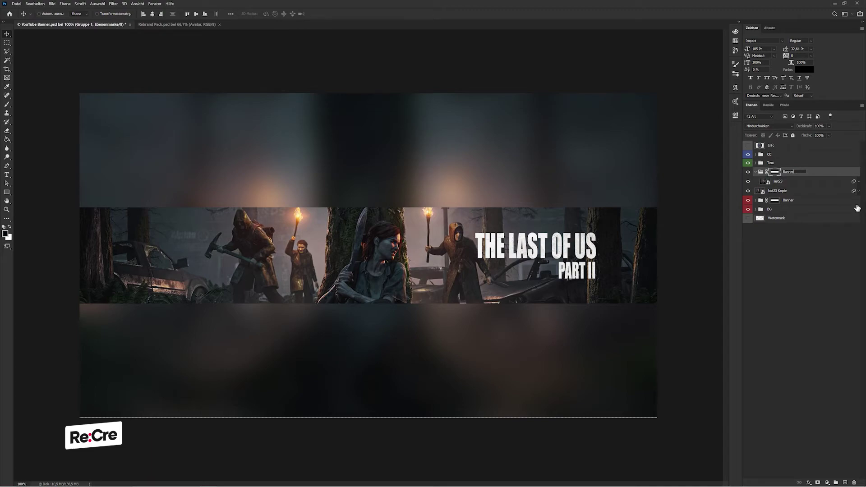
key("Return")
left_click(776, 190)
key("ctrl+g")
double_click(776, 190)
type("BG")
key("Tab")
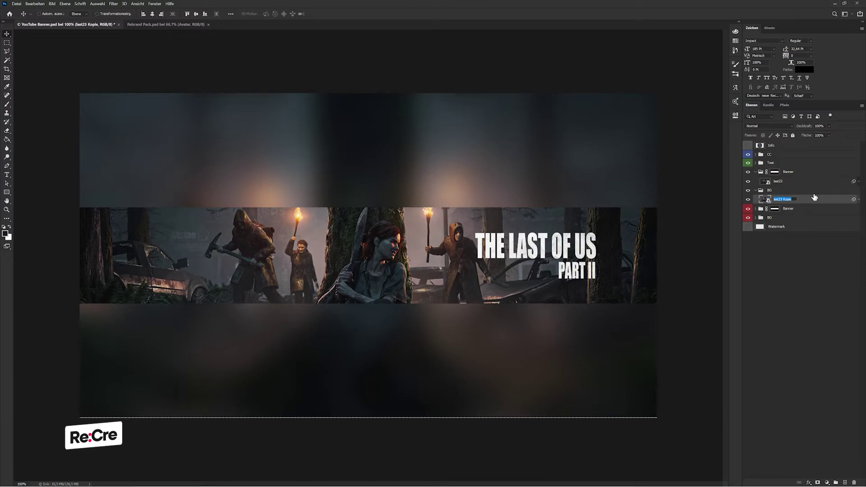
- Rename the forest image layers to Image 2
type("Image ")
type("2")
key("shift+Tab")
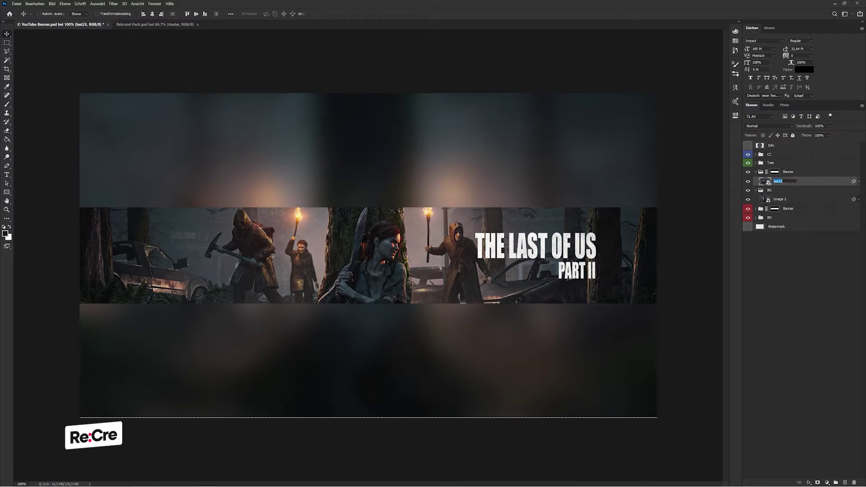
type("2")
key("Return")
- Duplicate Image 2 and name the copy Image 2 Blur
key("ctrl+j")
double_click(779, 182)
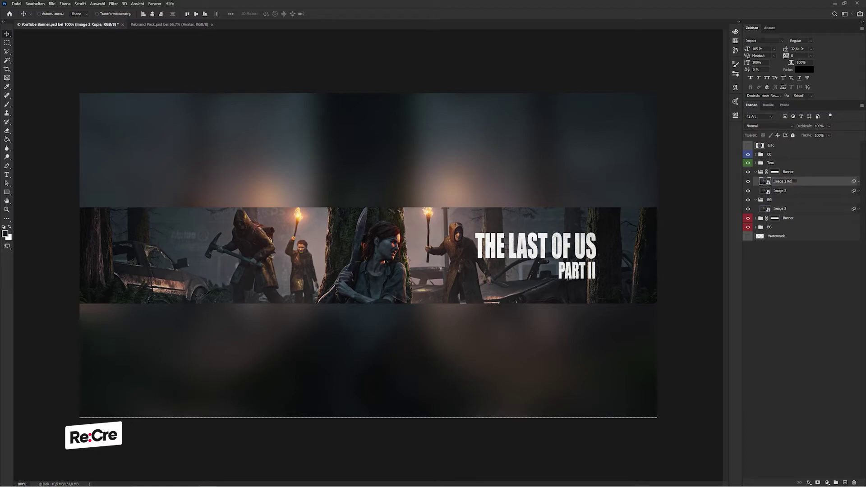
type("lur")
key("Return")
- Set a 5 px Tilt-Shift blur on Image 2 Blur, focus band angled low across the banner
left_click(118, 3)
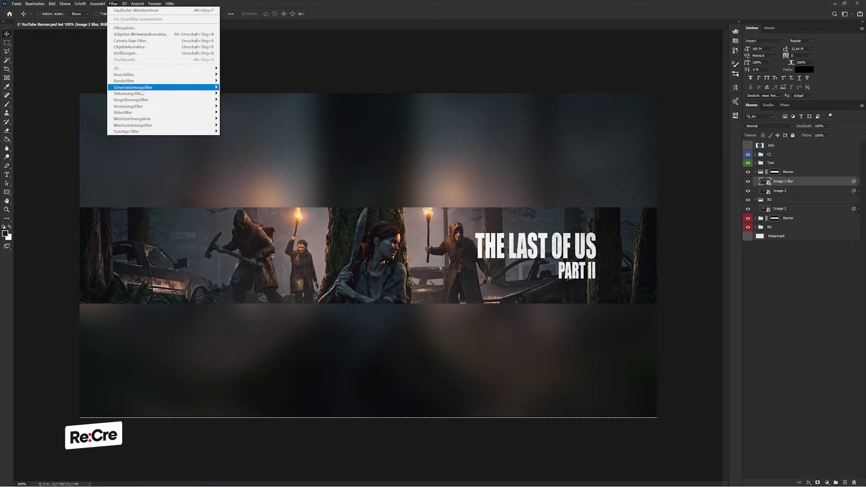
mouse_move(133, 118)
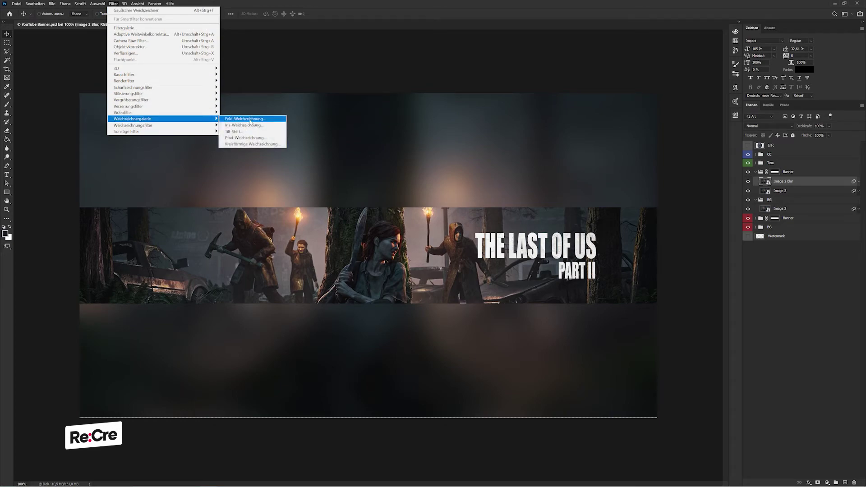
left_click(234, 131)
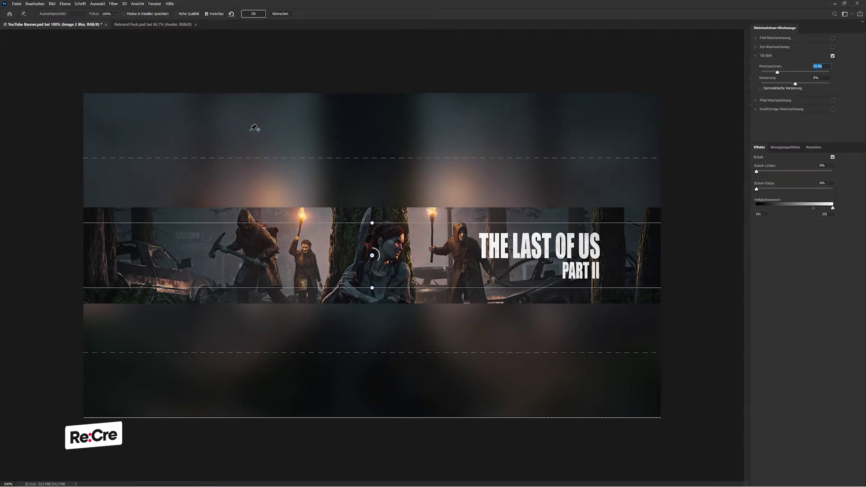
mouse_move(372, 262)
left_mouse_down()
mouse_move(366, 311)
mouse_move(387, 286)
left_mouse_up()
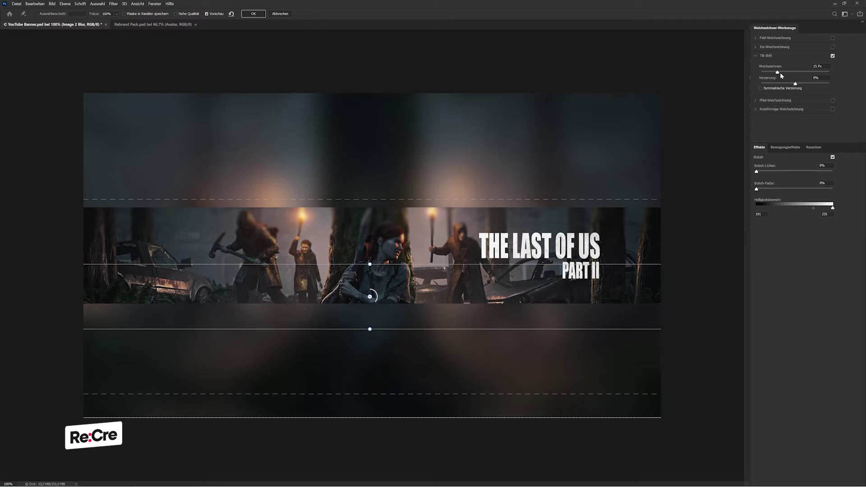
left_click_drag(779, 72, 785, 71)
type("5")
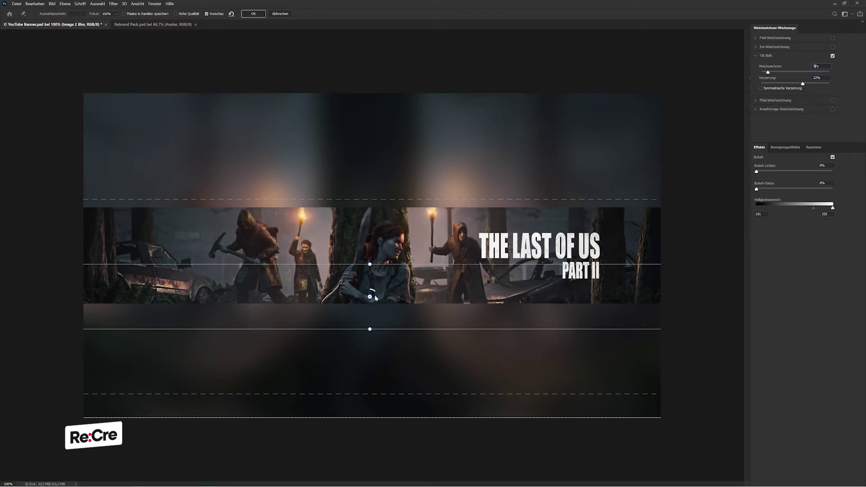
mouse_move(370, 297)
left_mouse_down()
mouse_move(371, 326)
mouse_move(373, 317)
left_mouse_up()
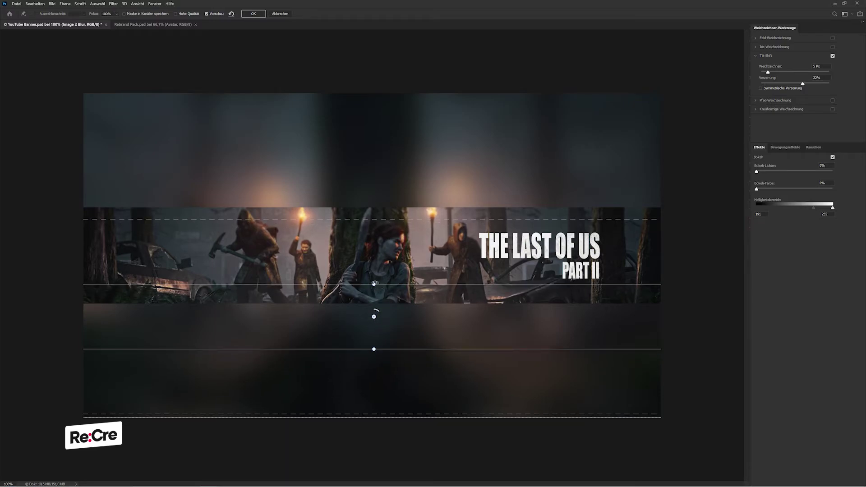
mouse_move(373, 283)
left_mouse_down()
mouse_move(374, 310)
mouse_move(374, 286)
left_mouse_up()
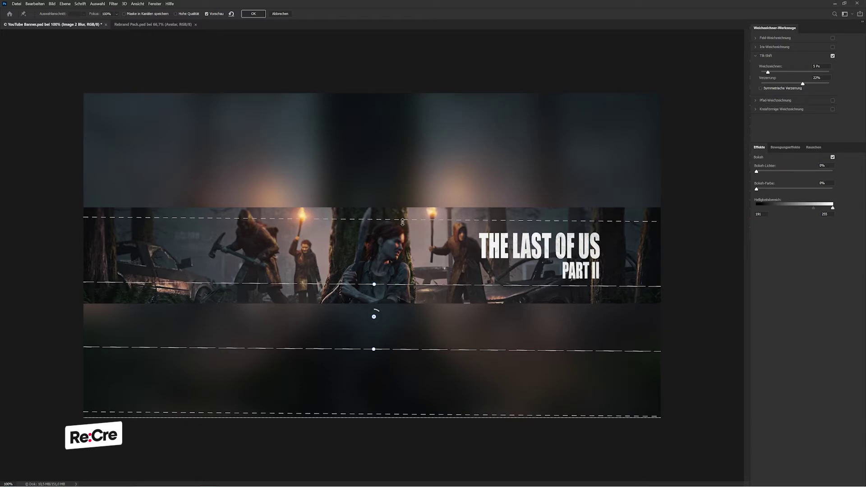
left_click_drag(406, 219, 391, 312)
left_click_drag(411, 248, 408, 252)
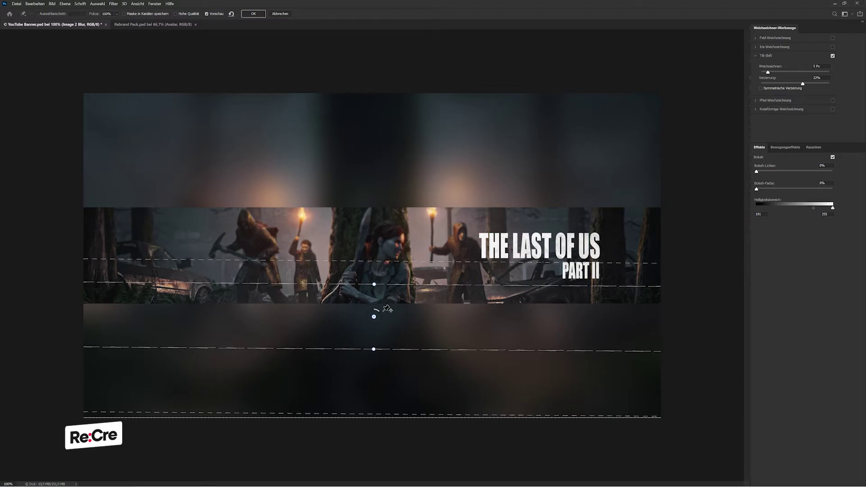
left_click_drag(374, 318, 370, 338)
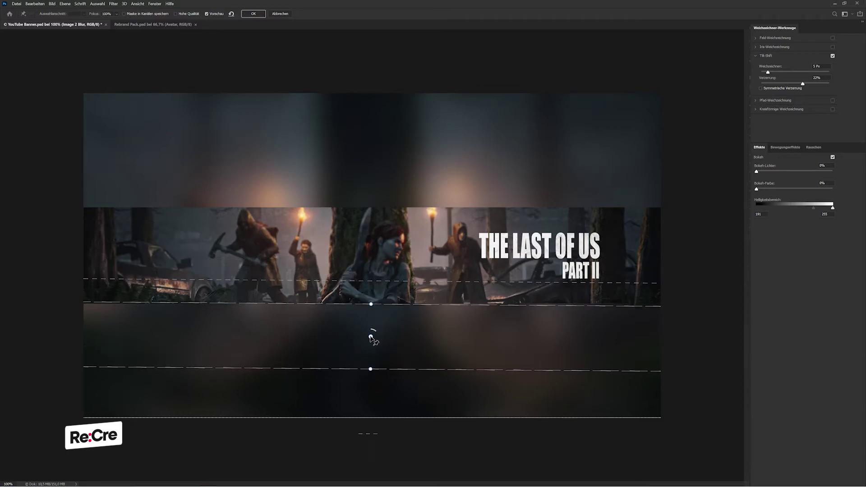
left_click_drag(379, 249, 380, 249)
- Apply the tilt-shift blur, add a layer mask, and zoom in on Ellie
left_click(255, 14)
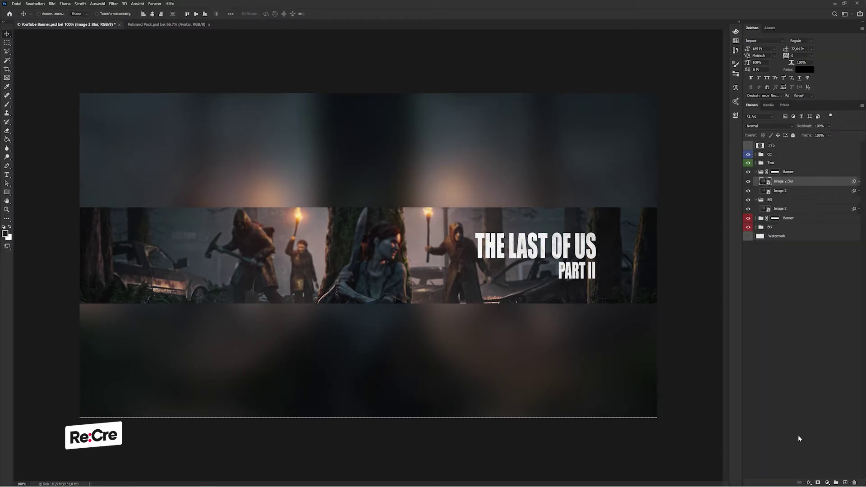
left_click(818, 482)
key("ctrl+plus")
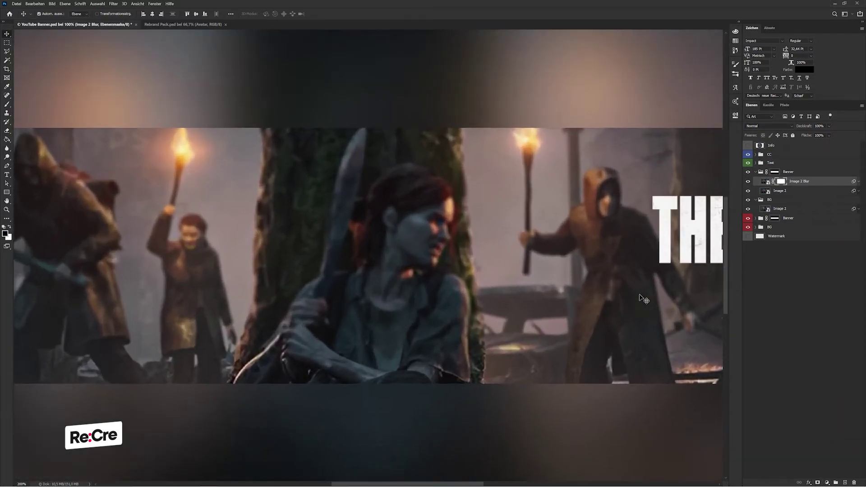
key("ctrl+plus")
key("ctrl+plus")
- Lasso around Ellie and the tree and refine the edge in Select and Mask
key("l")
left_click_drag(542, 452, 529, 283)
left_click_drag(525, 235, 516, 174)
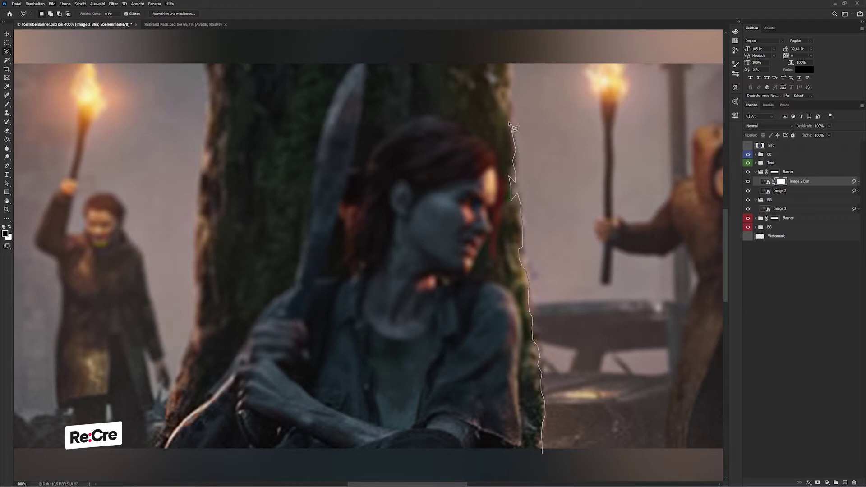
mouse_move(510, 123)
left_mouse_down()
mouse_move(509, 63)
mouse_move(251, 37)
mouse_move(197, 65)
mouse_move(209, 86)
mouse_move(198, 317)
mouse_move(153, 451)
mouse_move(302, 475)
mouse_move(551, 464)
left_mouse_up()
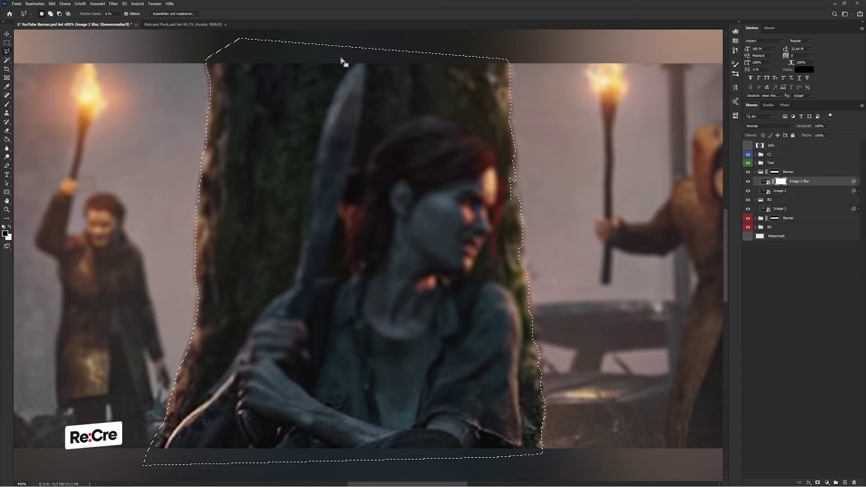
left_click(171, 14)
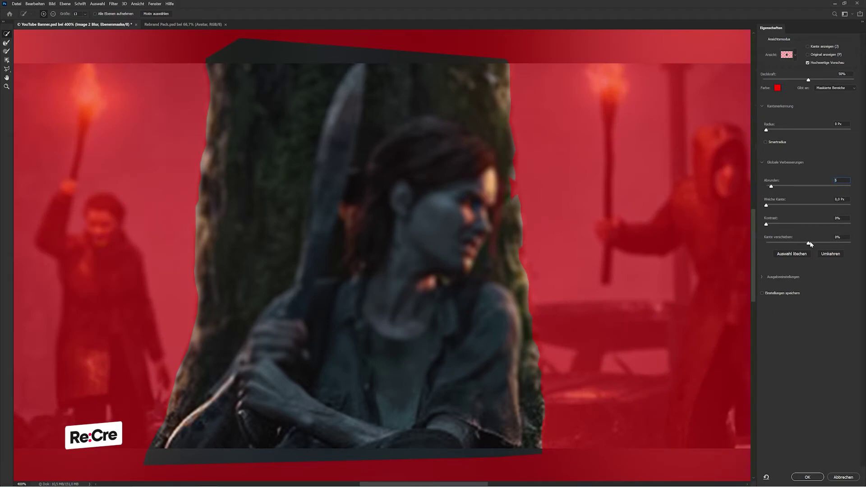
left_click(807, 477)
- Delete the old Image 2 Blur mask, mask it to the new selection, and fit the view
right_click(465, 263)
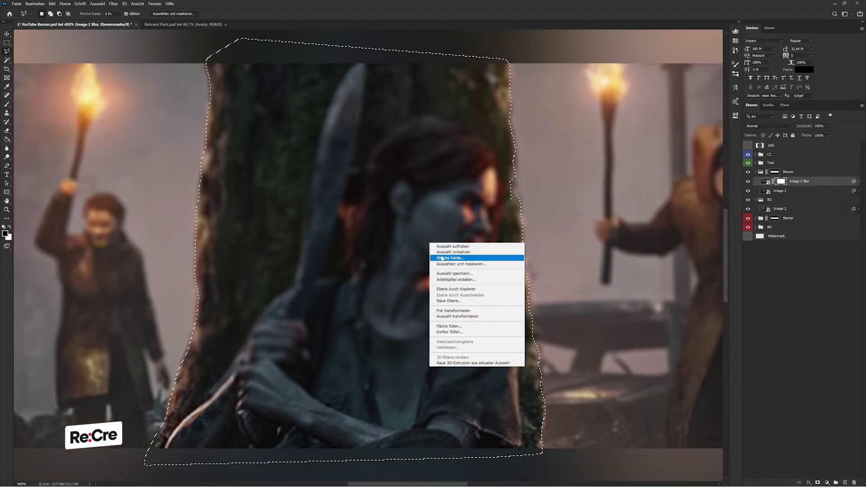
key("Escape")
right_click(782, 182)
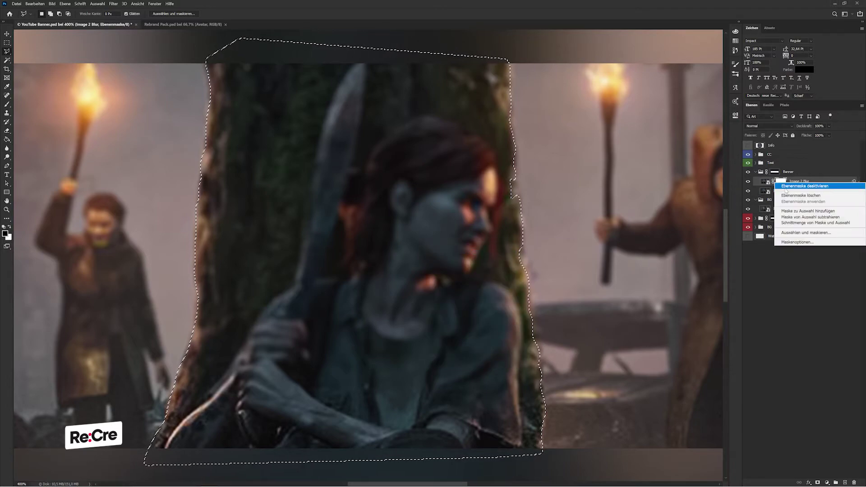
left_click(793, 195)
left_click(817, 482)
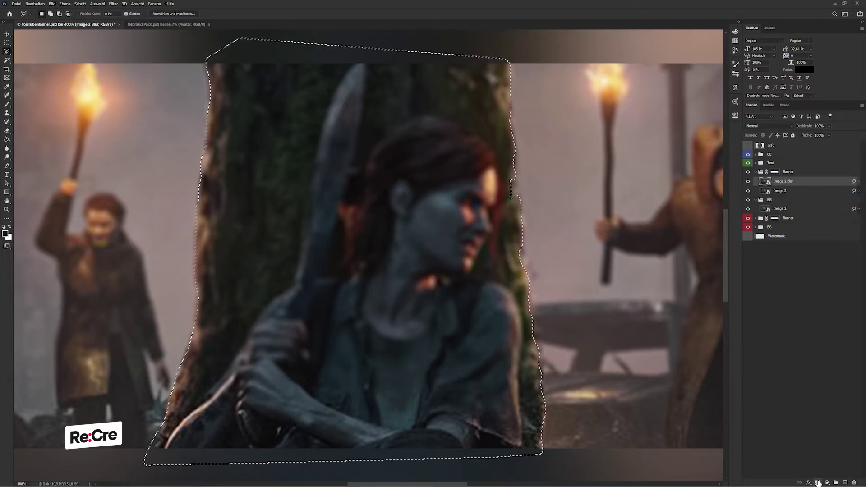
key("v")
key("ctrl+0")
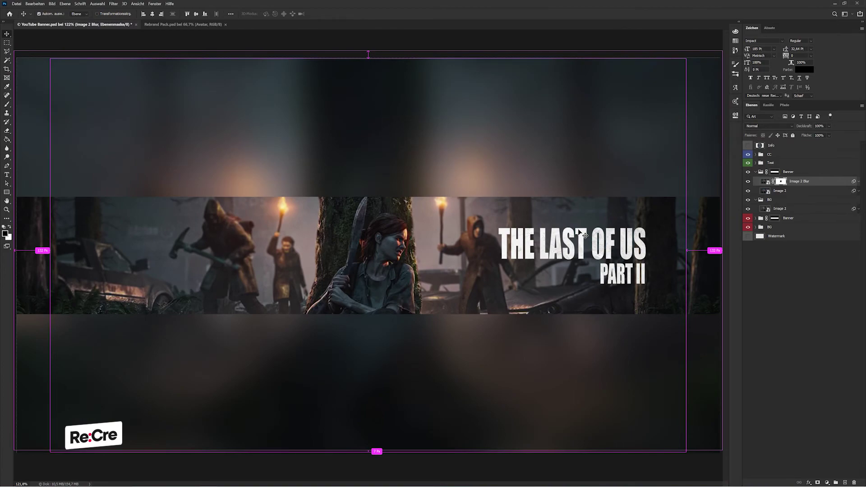
- Label the Banner group orange and the BG group red, then collapse both
left_click(753, 280)
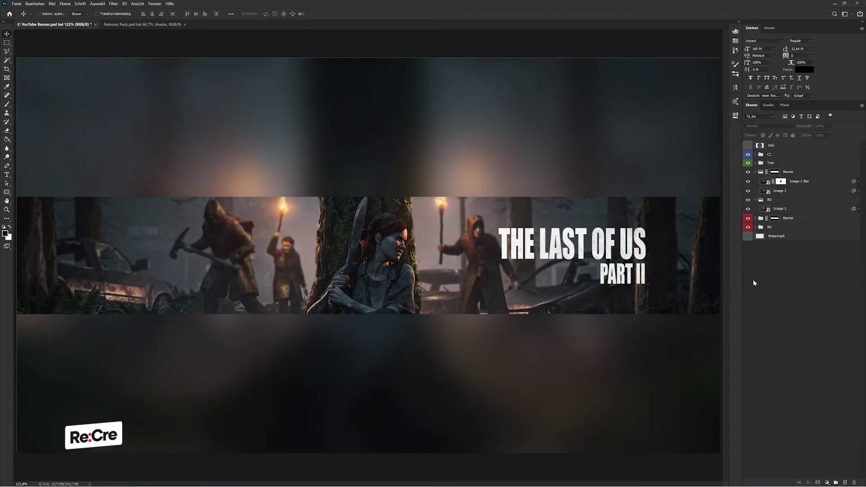
key("ctrl+1")
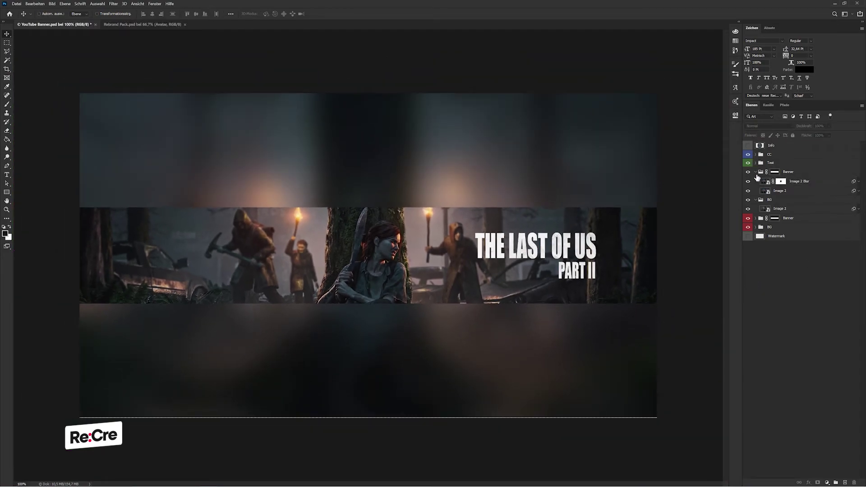
right_click(787, 173)
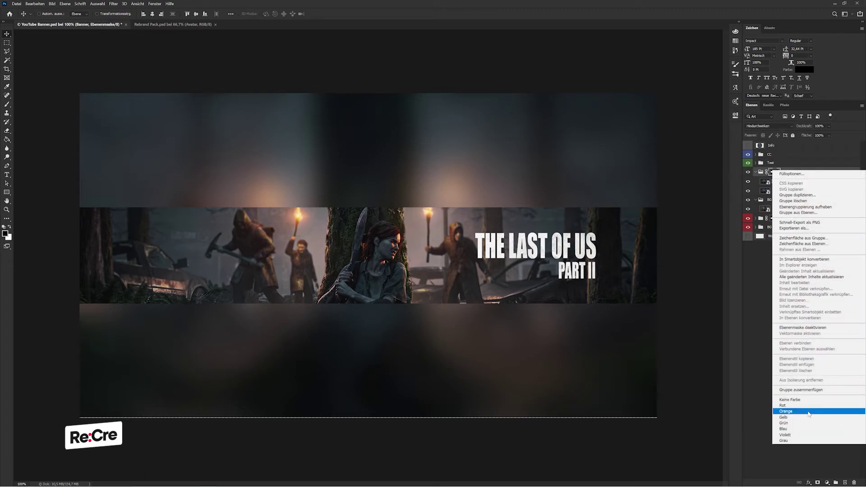
left_click(801, 411)
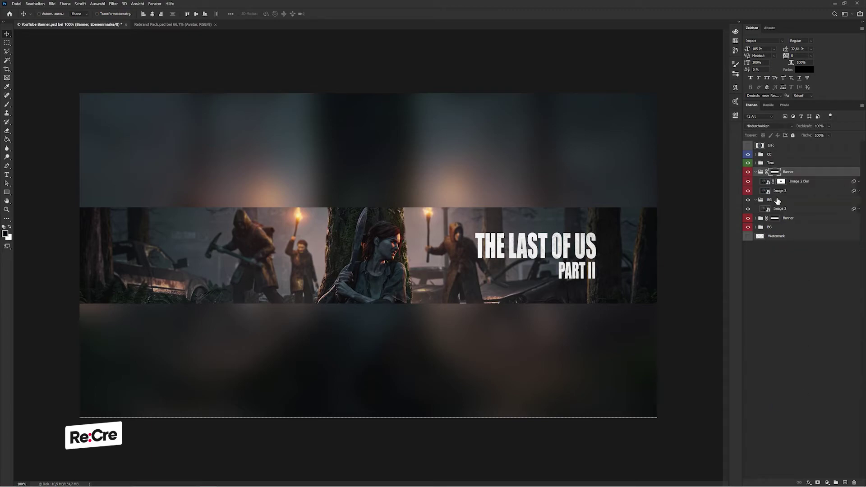
right_click(778, 200)
left_click(783, 433)
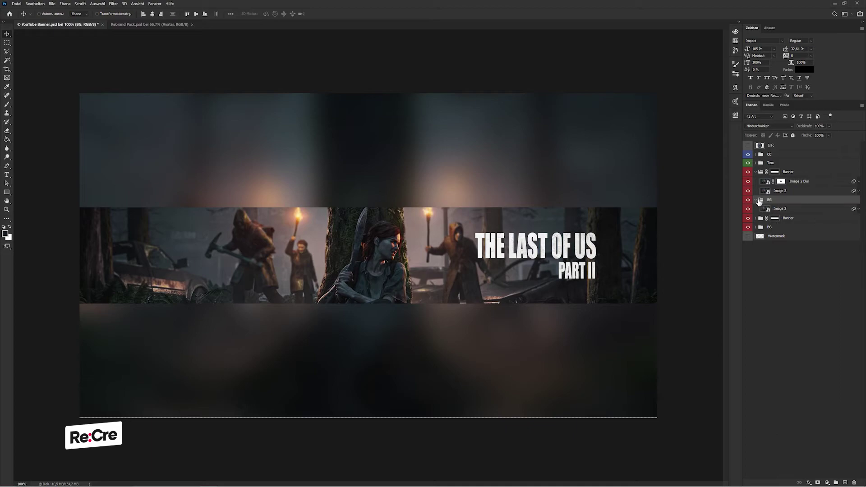
left_click(756, 199)
left_click(756, 172)
- Group the torch-scene pair as V2 and the guitar pair as V1, with V1 above
left_click(799, 173, "shift")
key("ctrl+g")
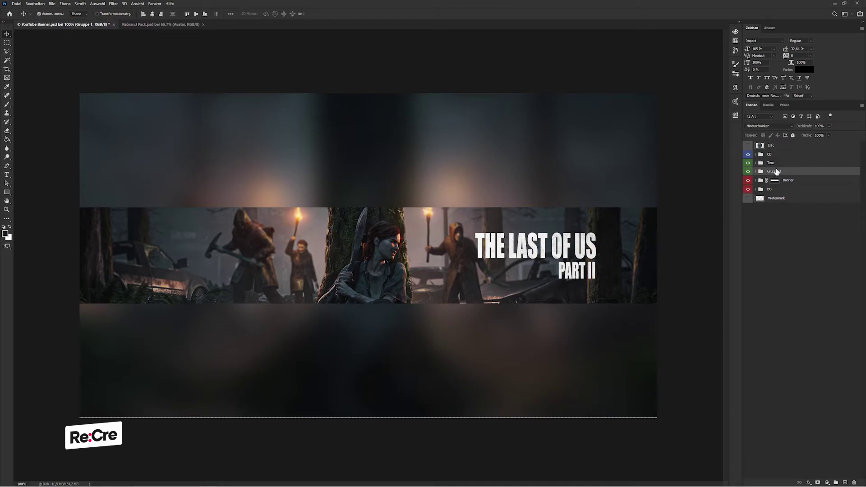
type("2")
key("Return")
left_click(781, 188)
left_click(790, 181, "shift")
key("ctrl+g")
type("V1")
key("Return")
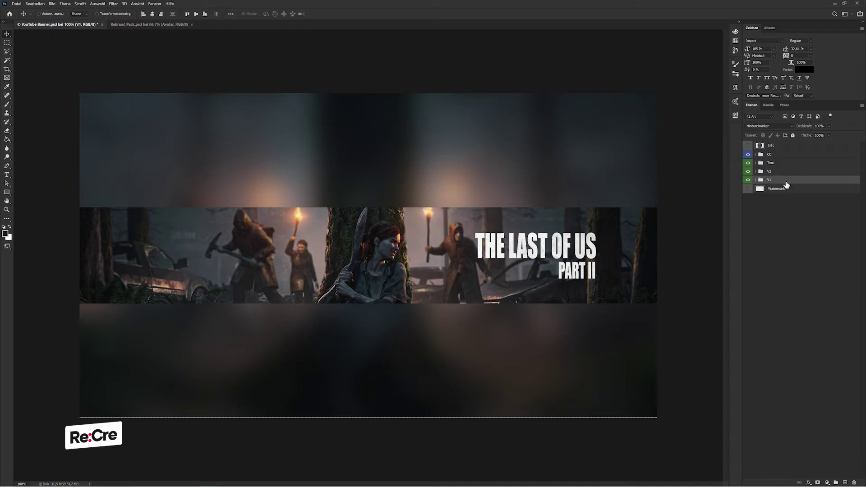
left_click_drag(786, 180, 786, 168)
- Label V1 and V2 red and toggle V1 to compare the two versions
right_click(787, 180)
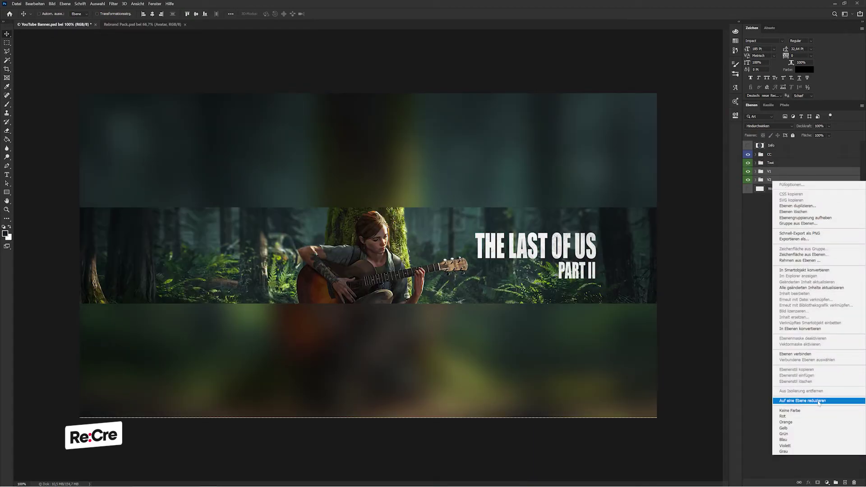
left_click(783, 417)
left_click(748, 172)
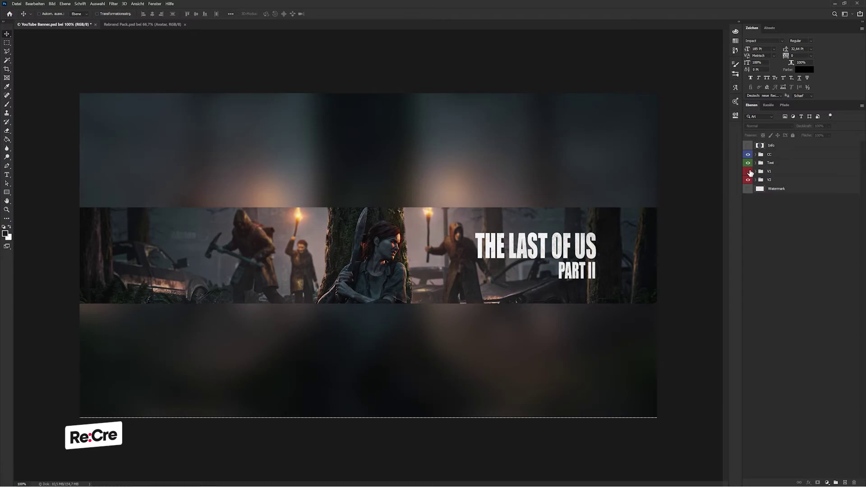
left_click(749, 172)
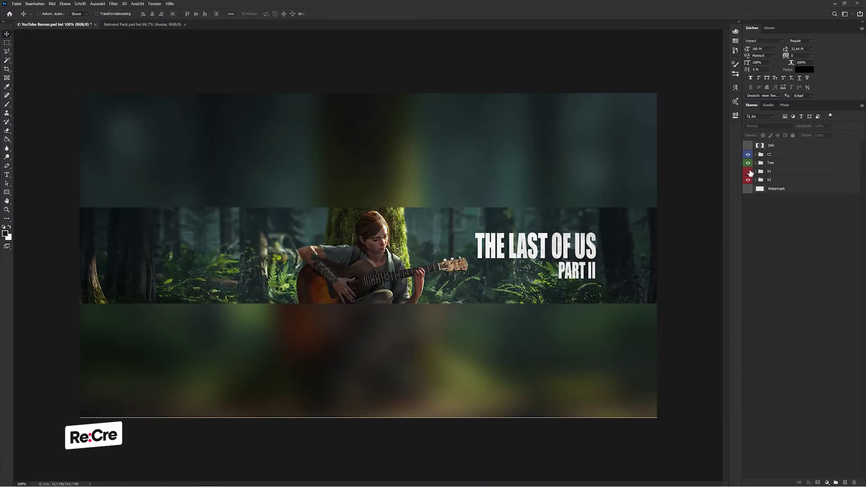
left_click(748, 172)
- Move Watermark beneath Info, hide the overlays, and select CC, Text, V1 and V2
left_click_drag(777, 190, 776, 151)
left_click(748, 154)
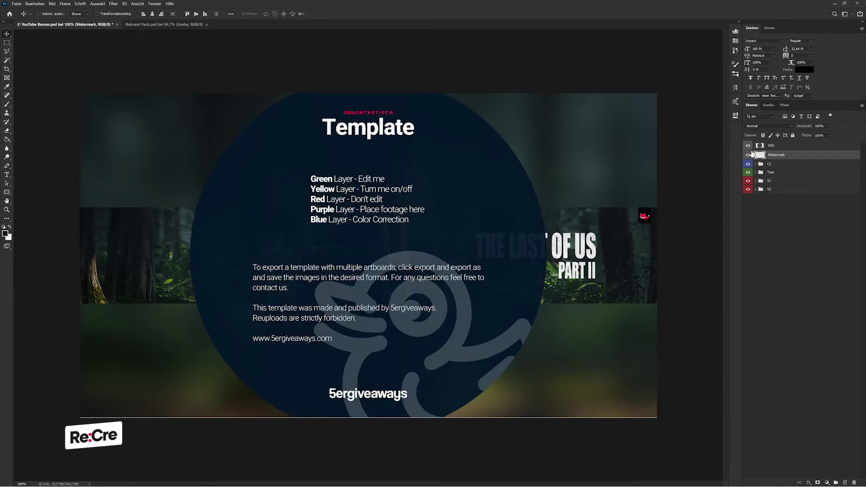
left_click(748, 146)
left_click(748, 155)
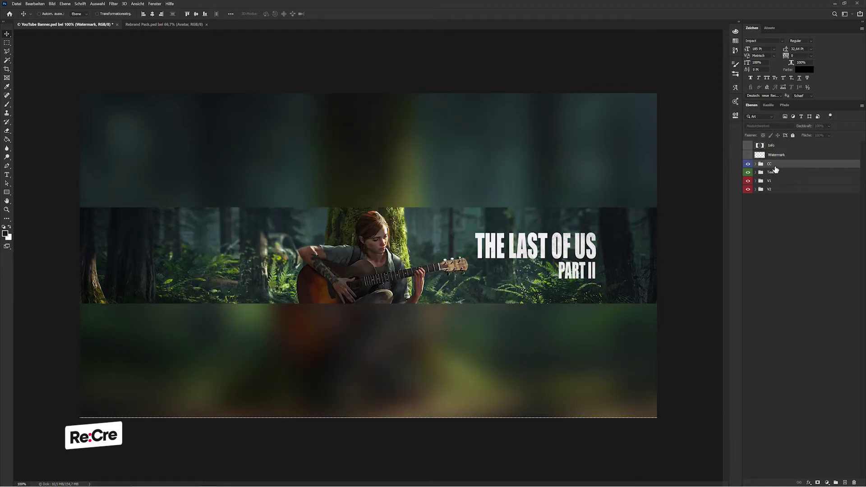
left_click(770, 163)
left_click(771, 172, "shift")
left_click(771, 186, "shift")
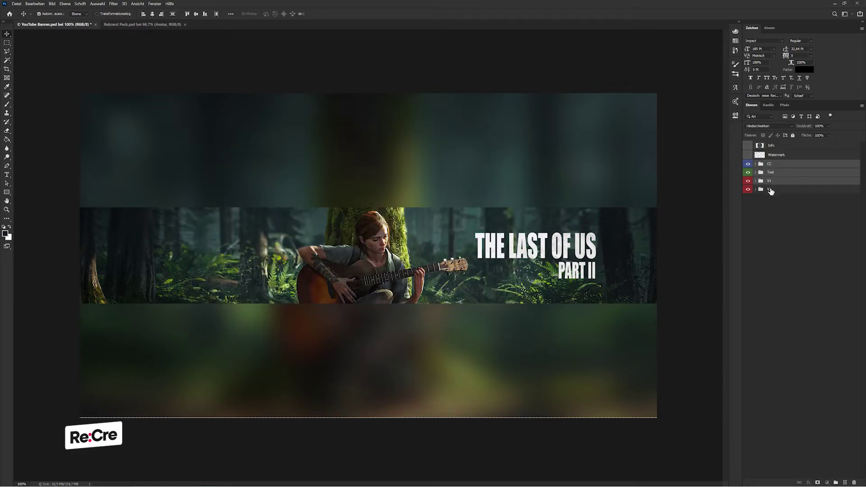
- Copy the selected groups into the Avatar artboard and centre the Text group horizontally
mouse_move(771, 169)
left_mouse_down()
mouse_move(183, 30)
mouse_move(235, 274)
mouse_move(358, 235)
left_mouse_up()
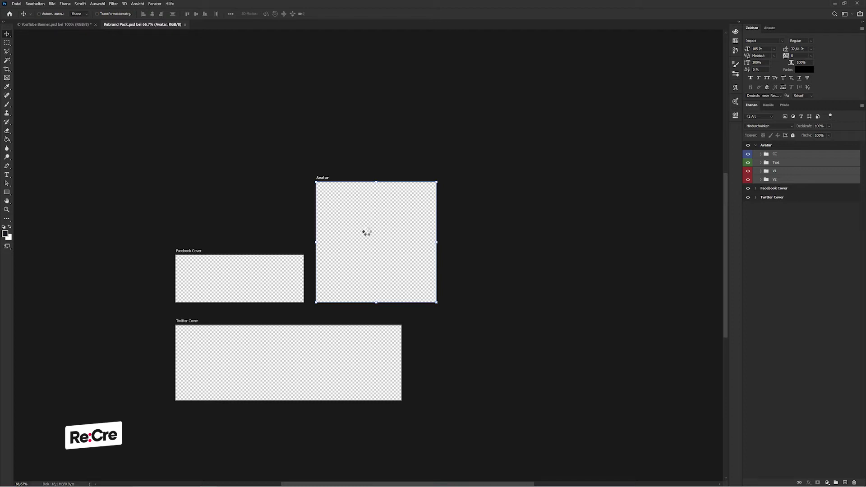
key("ctrl+plus")
key("ctrl+plus")
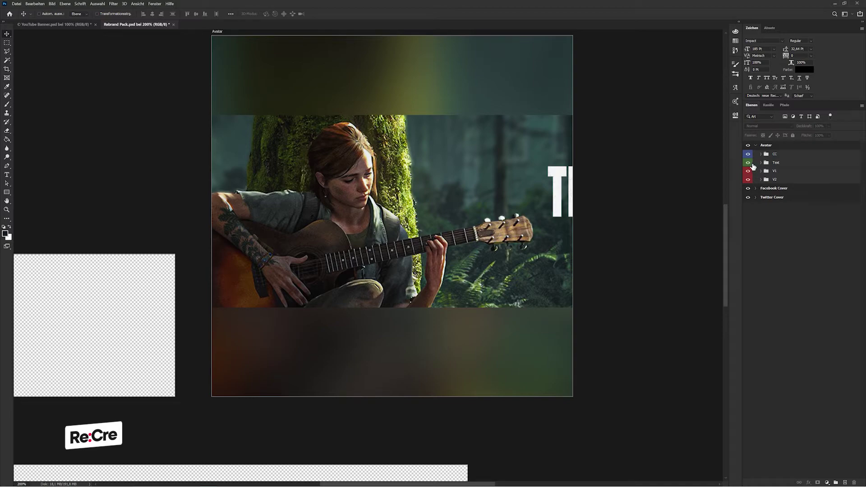
left_click(753, 163)
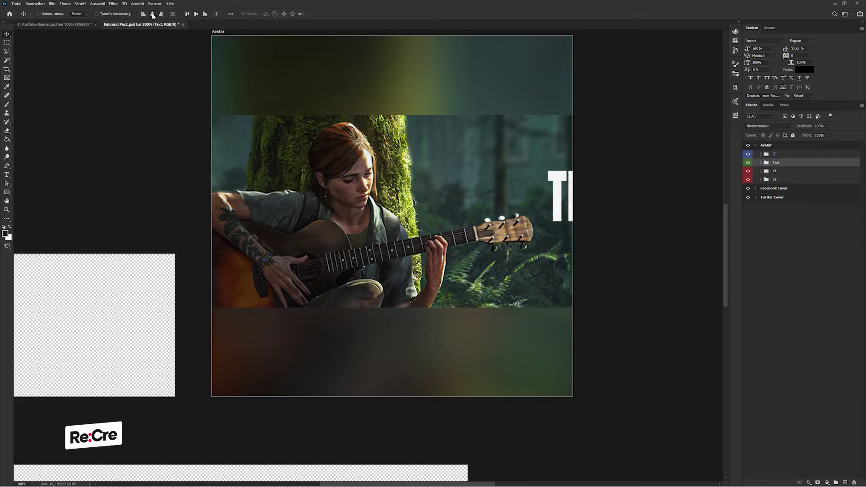
left_click(153, 14)
- Delete the layer mask from CC 1 inside the CC group
left_click(774, 154)
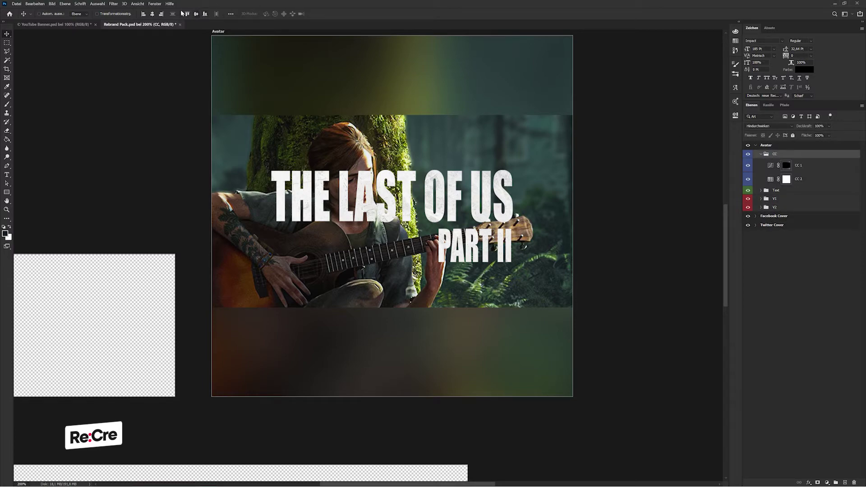
left_click(786, 165)
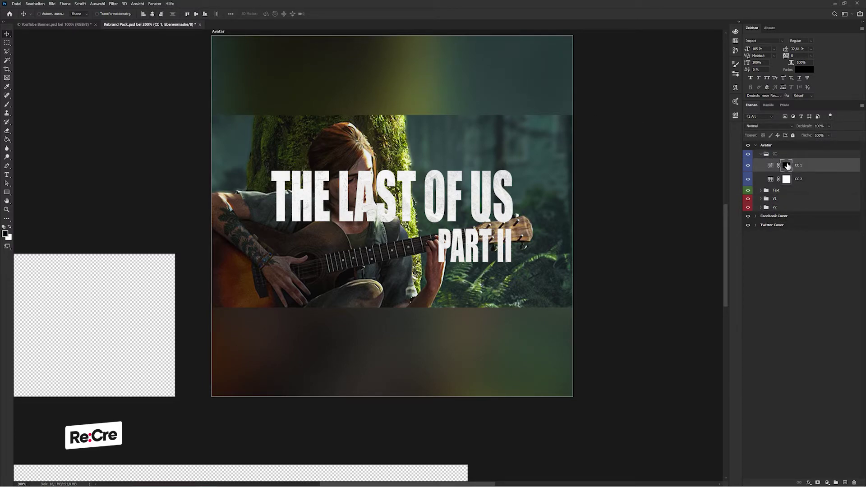
right_click(786, 165)
left_click(784, 180)
- Draw a circular selection around the avatar artwork and trial-mask CC 1 to it, then undo
key("ctrl+minus")
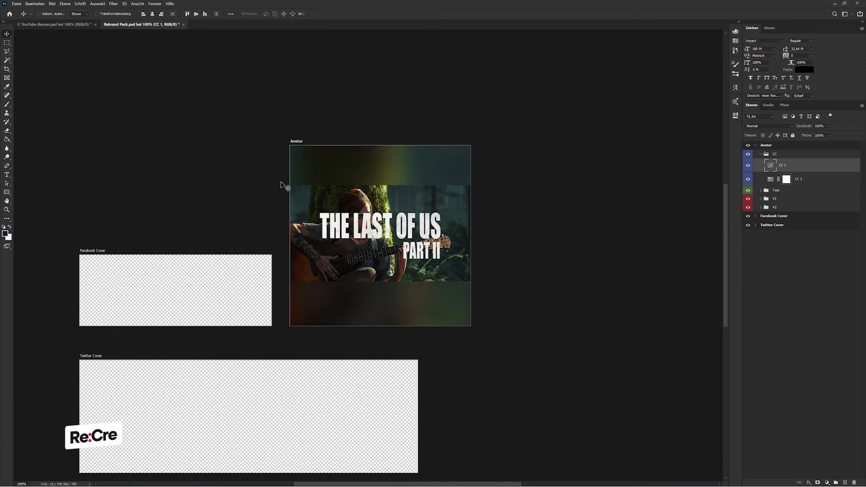
key("m")
left_click_drag(277, 136, 478, 332)
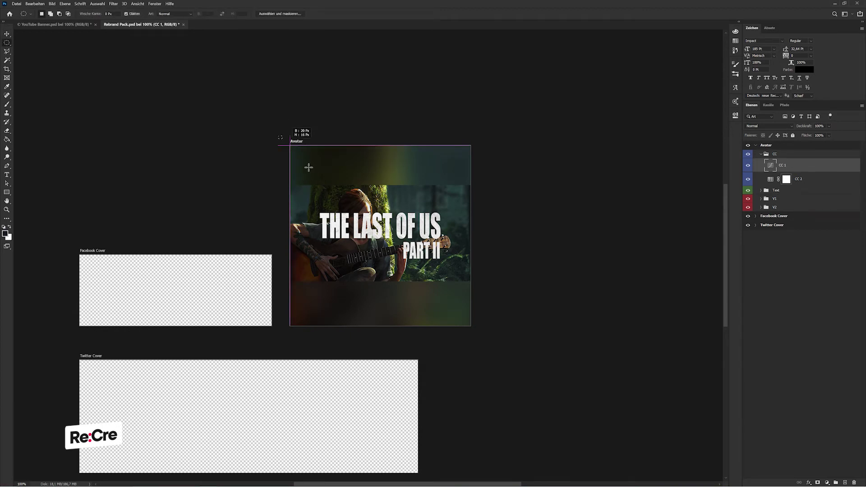
key("g")
left_click(432, 202)
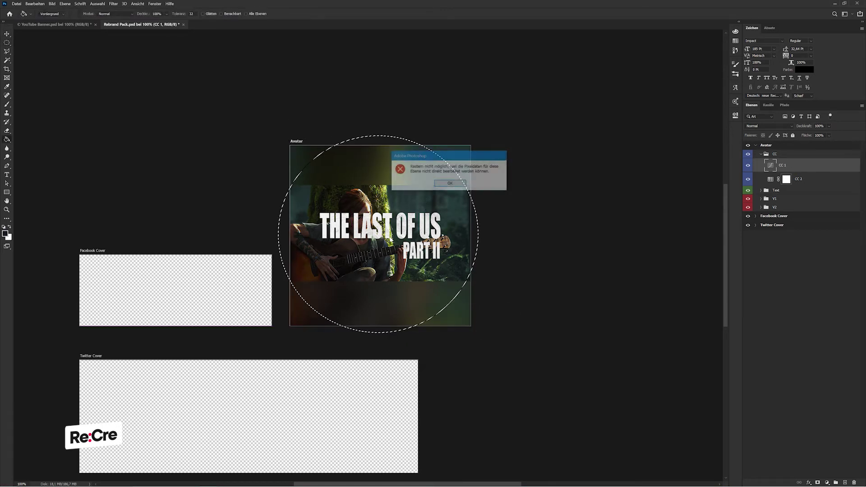
left_click(449, 184)
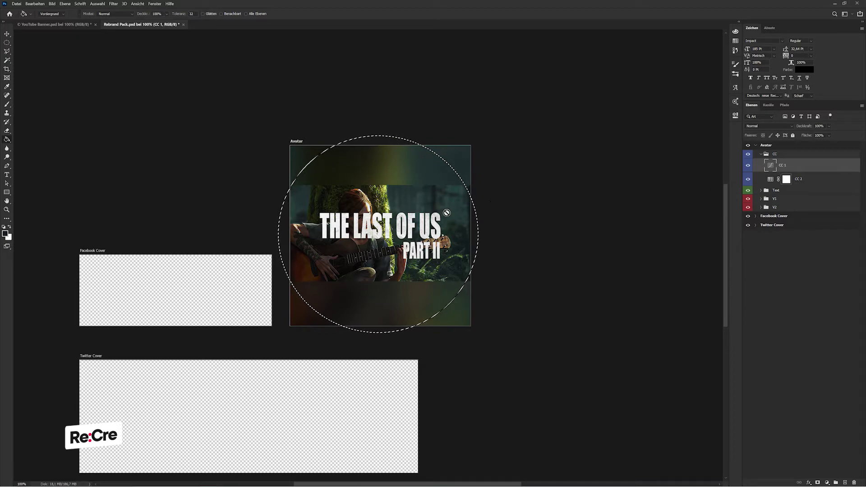
right_click(448, 211)
key("Escape")
left_click(817, 483)
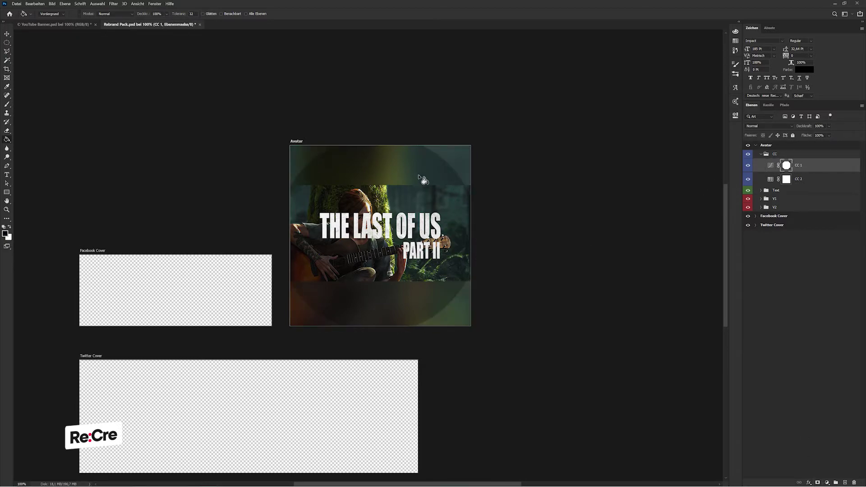
key("ctrl+z")
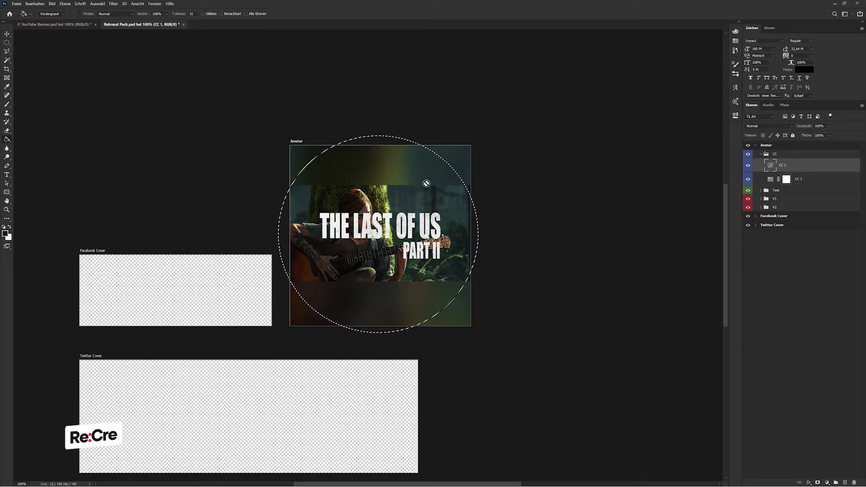
- Mask CC 1 to the circle, blur the mask 10 px, and collapse the CC group
key("m")
right_click(430, 187)
key("Escape")
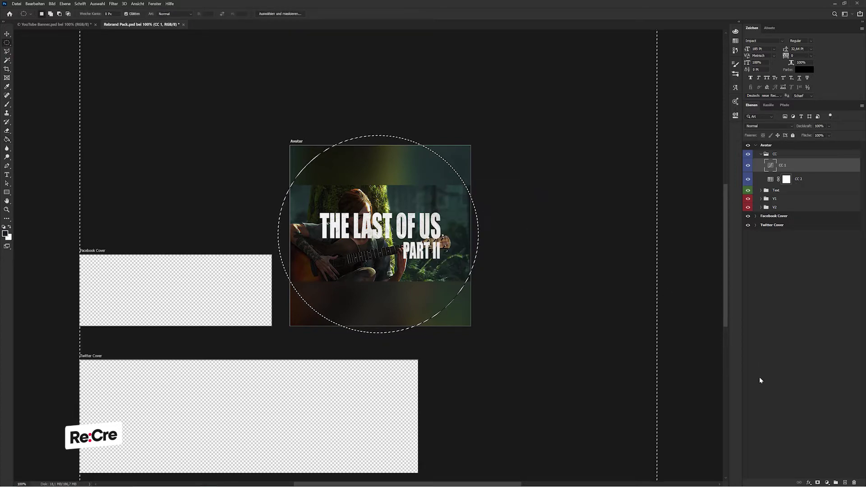
left_click(818, 482)
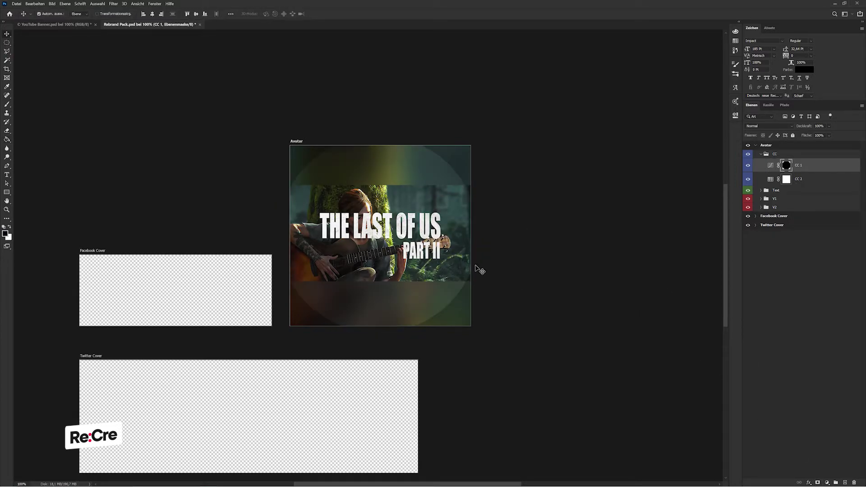
key("ctrl+alt+f")
type("100")
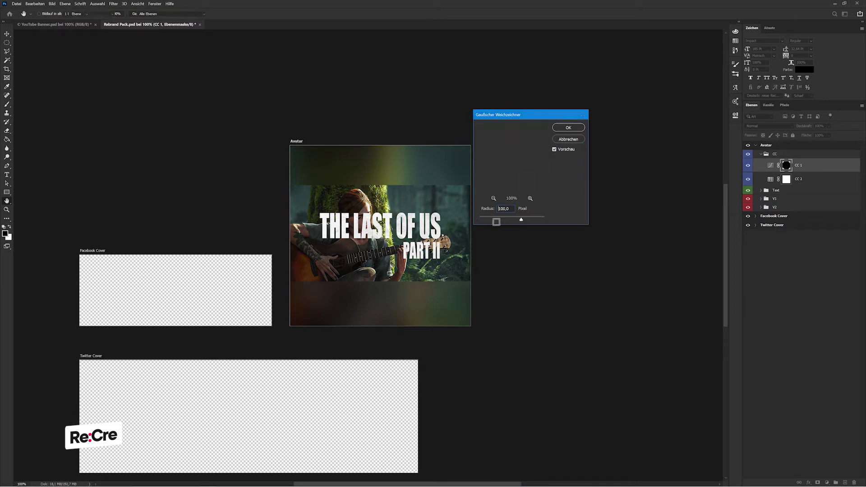
key("Return")
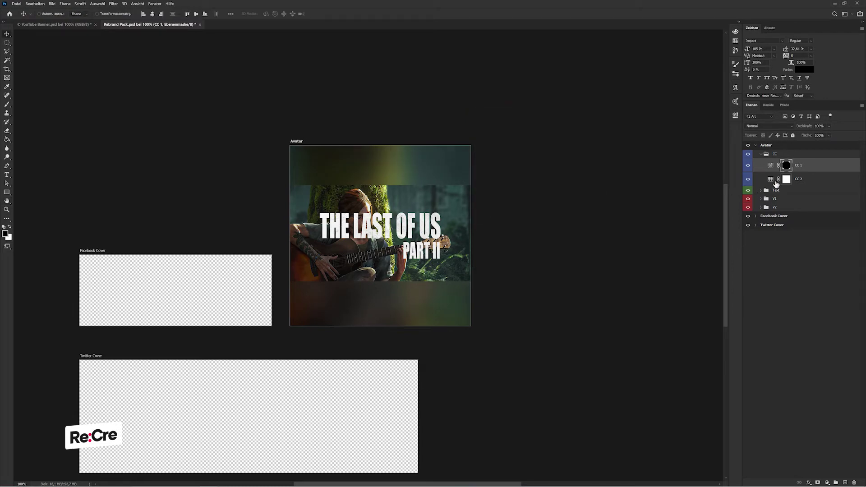
left_click(761, 155)
left_click(748, 154)
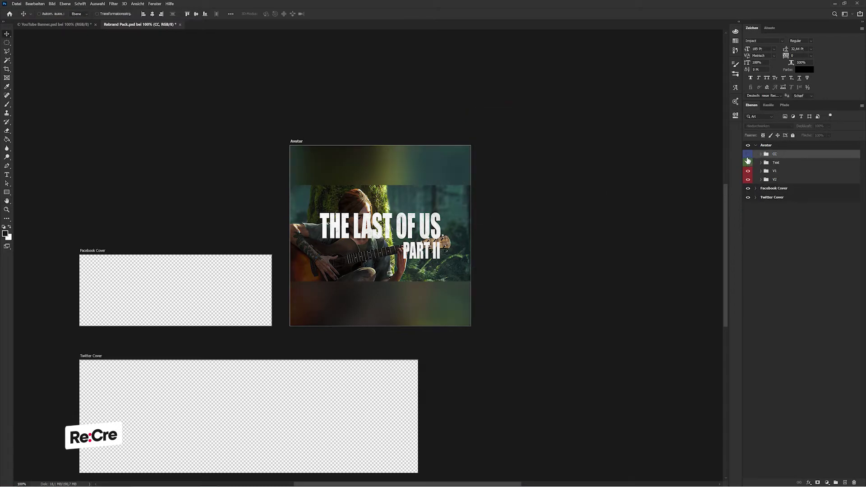
- Hide the title text and delete the V1 Banner layer mask
left_click(748, 162)
left_click(761, 179)
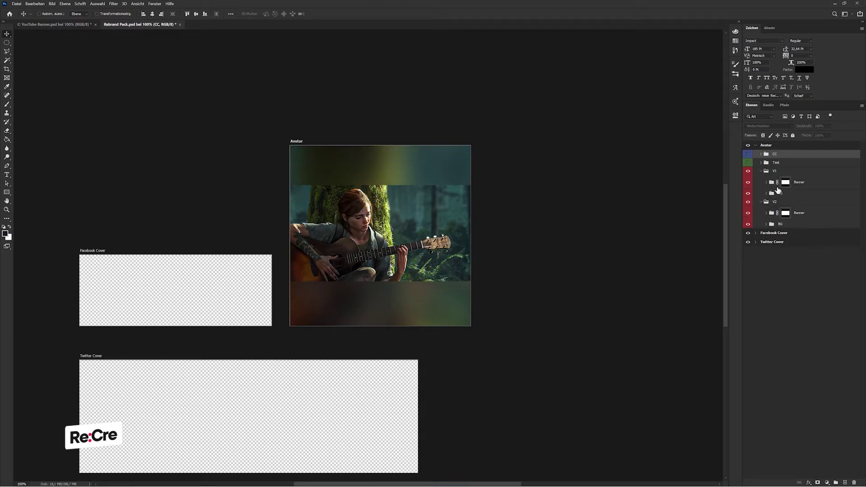
left_click(786, 185)
right_click(785, 185)
left_click(789, 193)
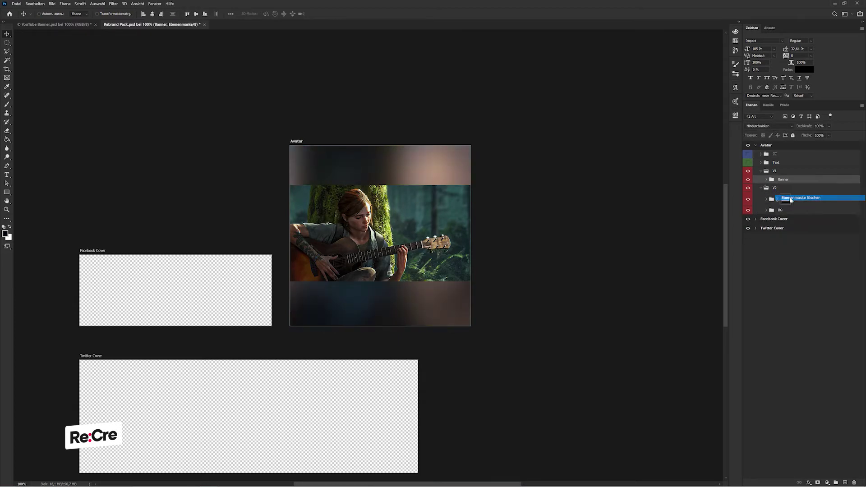
- Move the Image Blur and Image layers right and down, then target the Image Blur mask
left_click(767, 180)
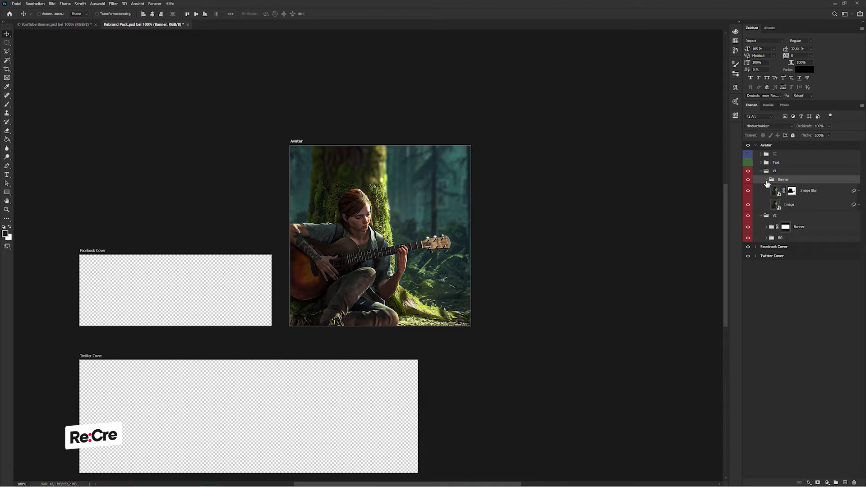
left_click(808, 190)
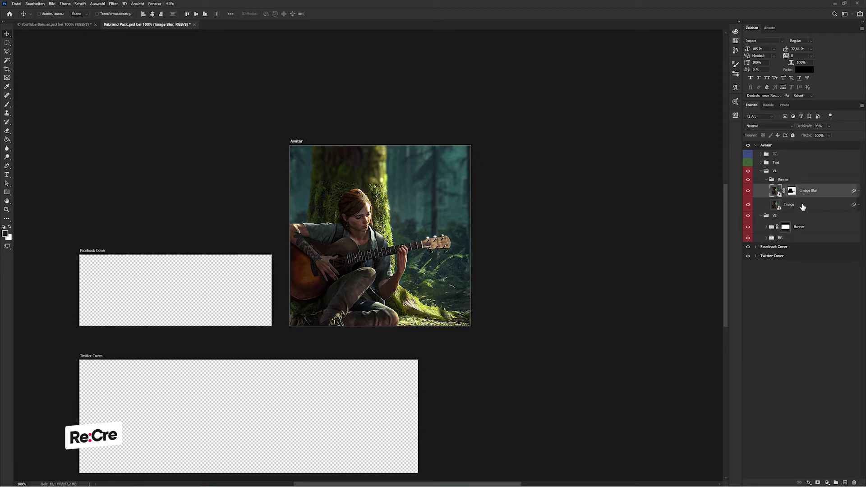
left_click(789, 204, "shift")
mouse_move(318, 248)
left_mouse_down()
mouse_move(389, 280)
mouse_move(373, 294)
left_mouse_up()
left_click(792, 189)
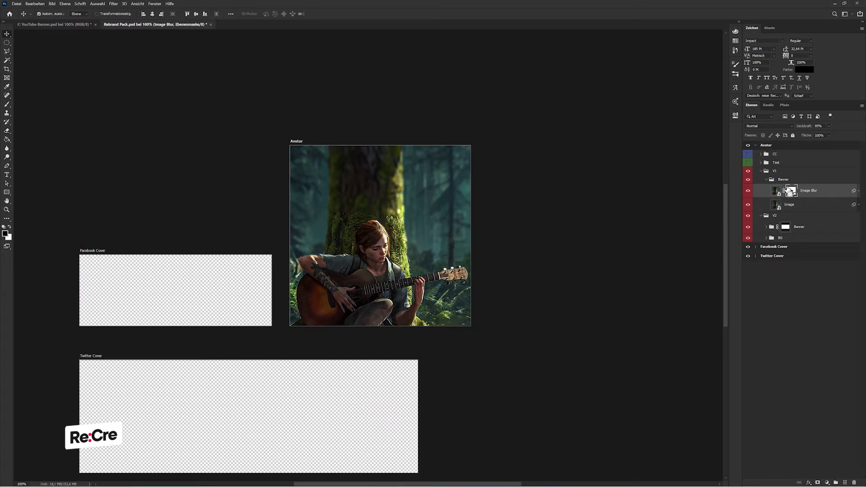
key("ctrl+plus")
key("ctrl+plus")
scroll(621, 235, "up", 3)
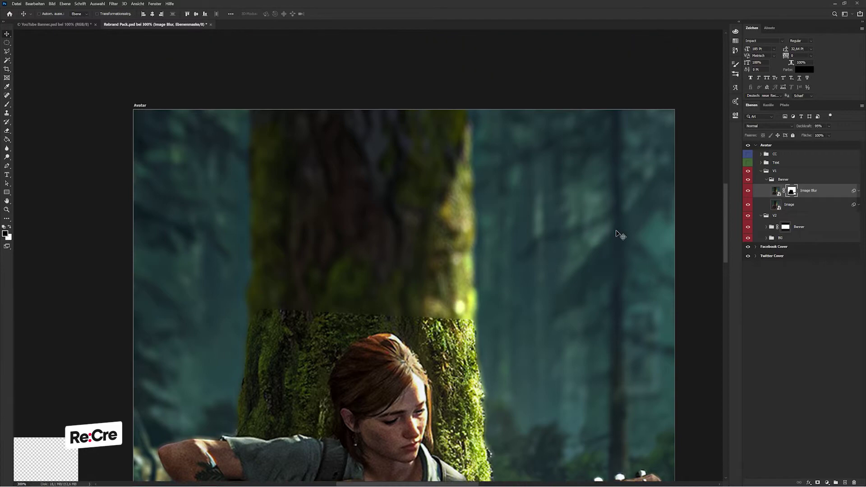
- Lasso and refine the blurred upper trunk, then fill it white on the Image Blur mask
key("l")
mouse_move(474, 327)
left_mouse_down()
mouse_move(464, 109)
mouse_move(261, 110)
mouse_move(247, 177)
mouse_move(248, 316)
mouse_move(265, 337)
mouse_move(473, 331)
left_mouse_up()
key("ctrl+alt+r")
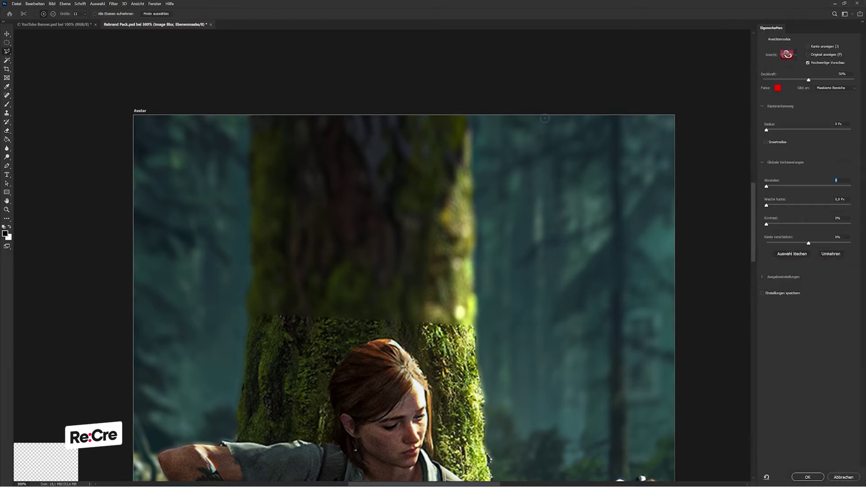
left_click(808, 477)
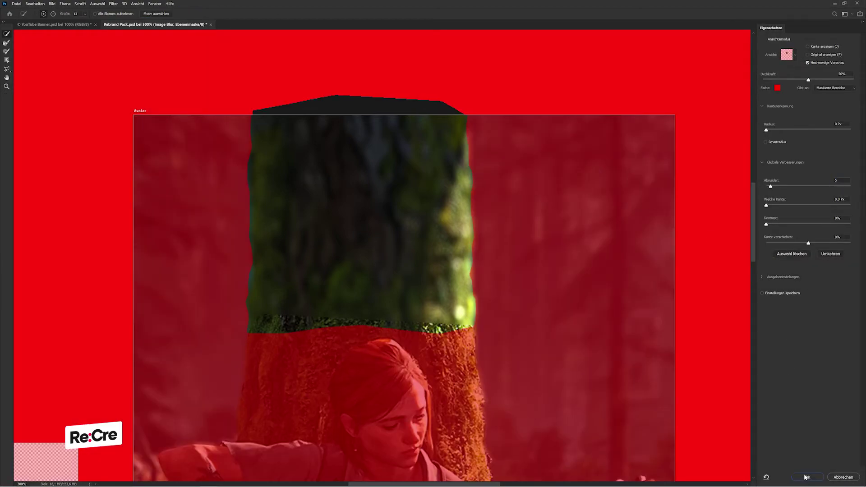
key("x")
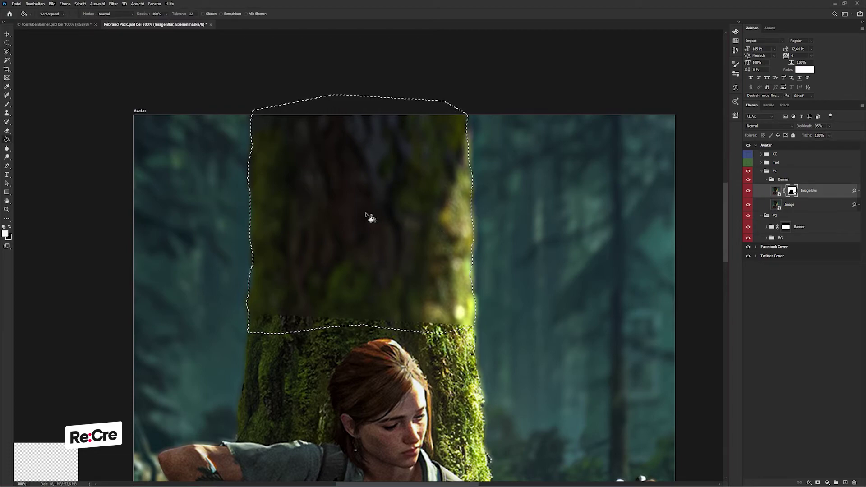
left_click(402, 224)
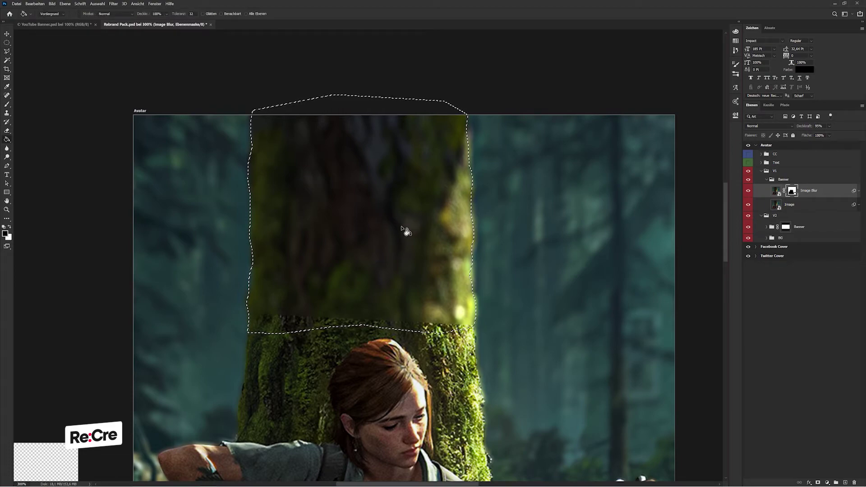
key("ctrl+d")
key("x")
key("ctrl+minus")
left_click_drag(399, 231, 505, 309)
- Rename V1's Banner group to BG and collapse the V1 group
key("v")
left_click(762, 174)
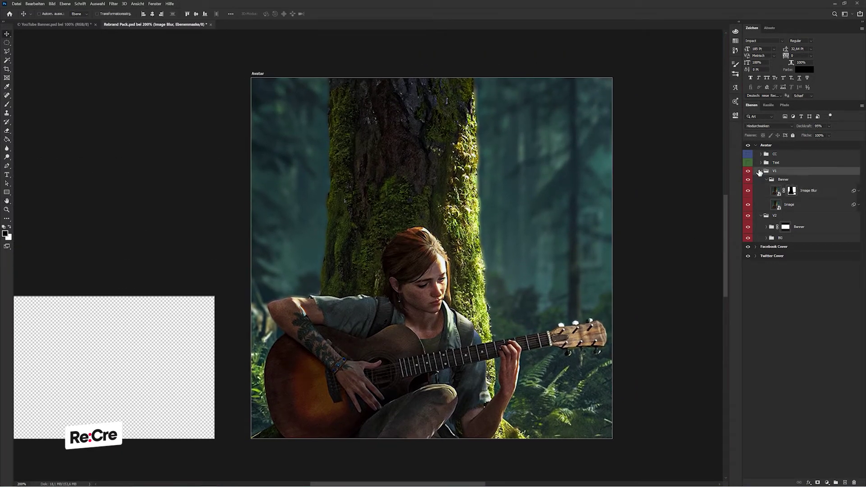
double_click(777, 179)
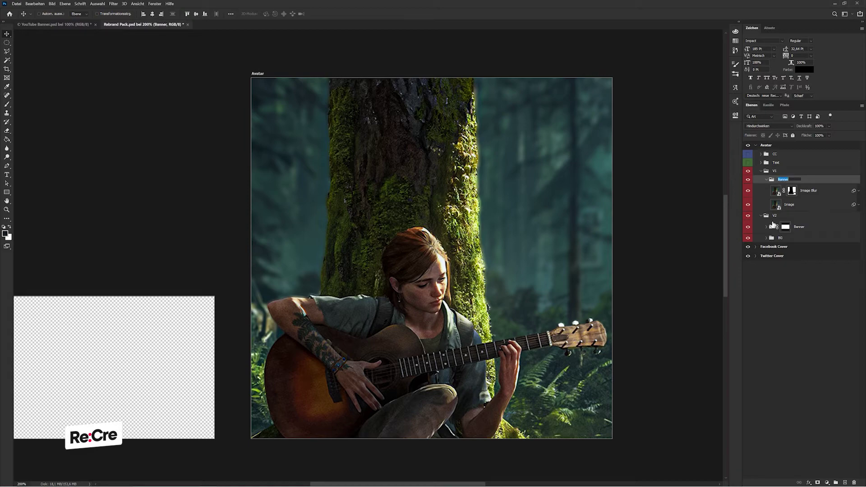
type("BG")
key("Return")
left_click(768, 179)
- Show the Text group again and nudge the title upward
left_click(747, 162)
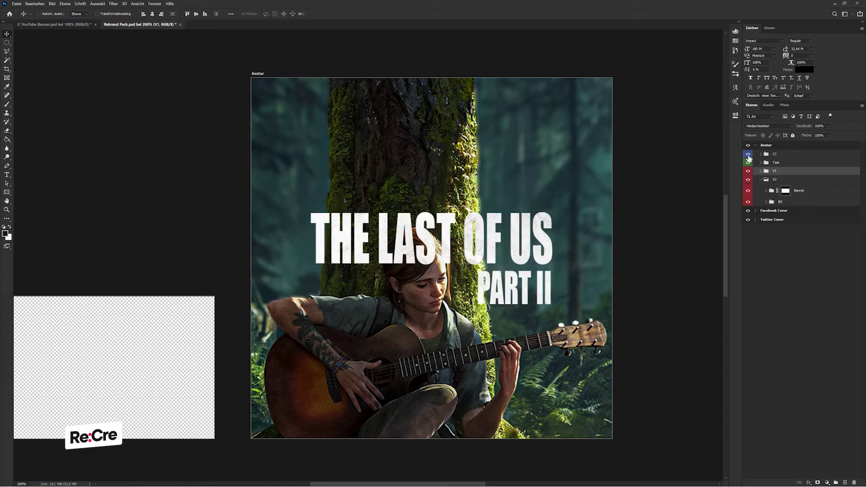
left_click(794, 164)
key("b")
key("v")
key("shift+Up")
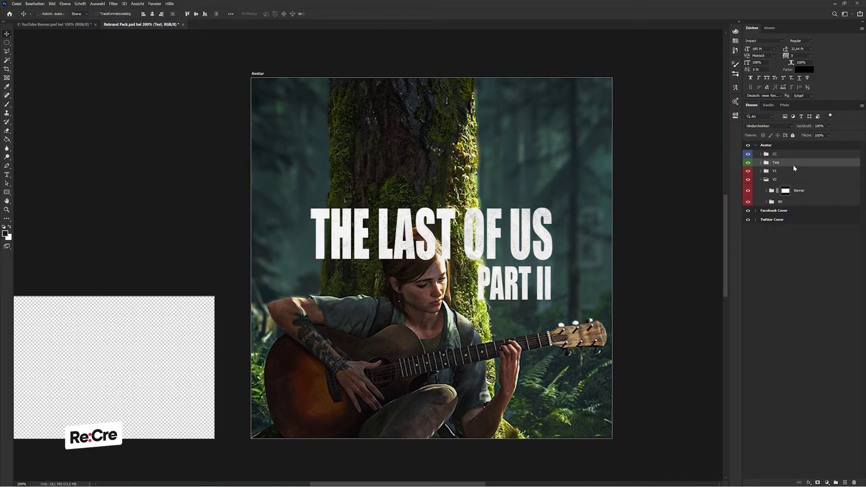
key("shift+Up")
key("shift+Up")
key("shift+Up")
key("shift+Up")
key("shift+Up")
- Nudge the title slightly down, hide V1 to show V2, and delete V2's old BG group
key("Down")
key("Down")
key("Down")
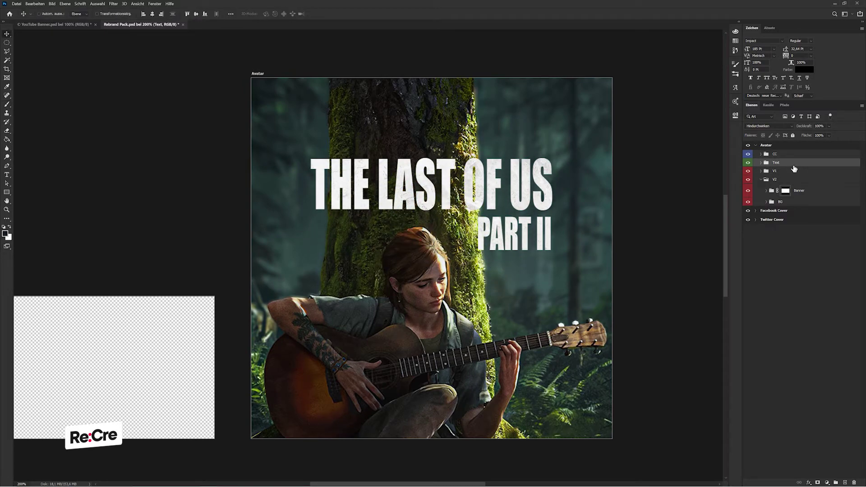
key("Down")
key("Down")
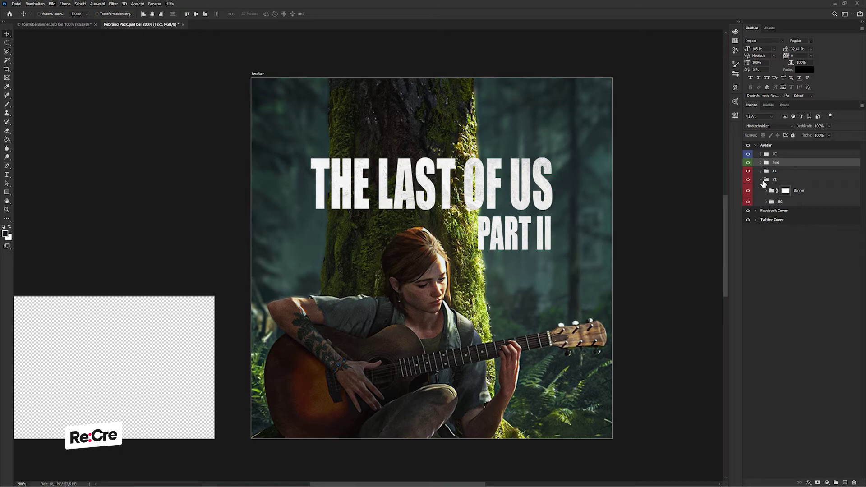
left_click(761, 183)
left_click(747, 171)
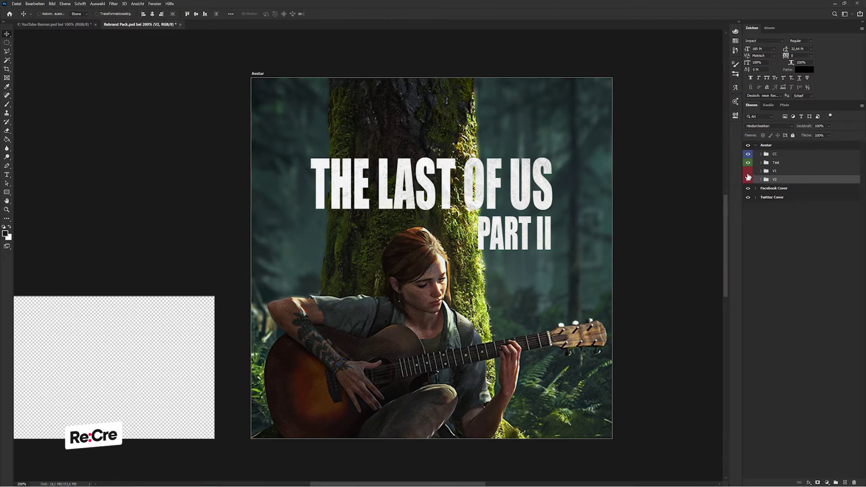
left_click(769, 202)
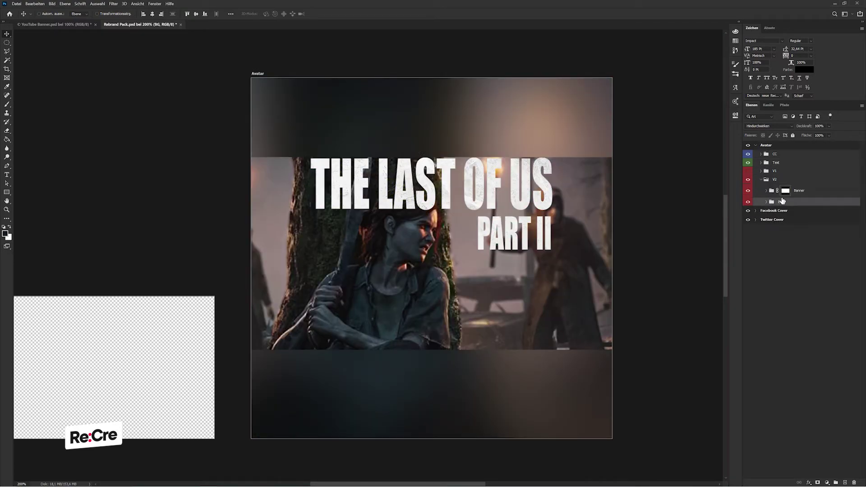
key("Delete")
- Delete the Banner layer mask in V2 and rename Banner to BG
right_click(786, 191)
left_click(793, 206)
double_click(783, 188)
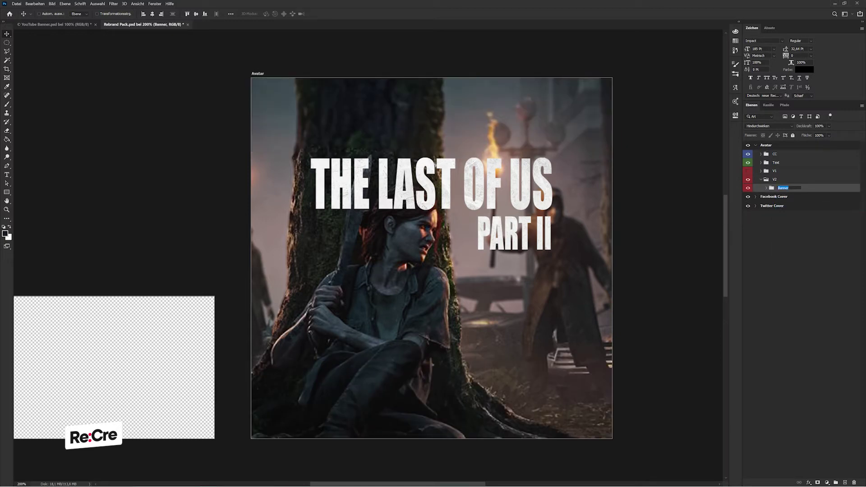
type("BG")
key("Return")
- Preview the Image 2 Blur mask as a red overlay, then hide it
left_click(765, 188)
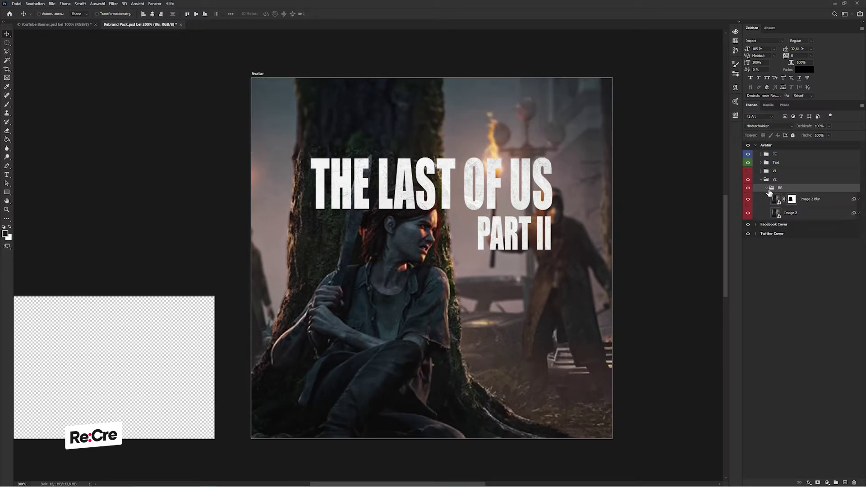
left_click(810, 202)
key("backslash")
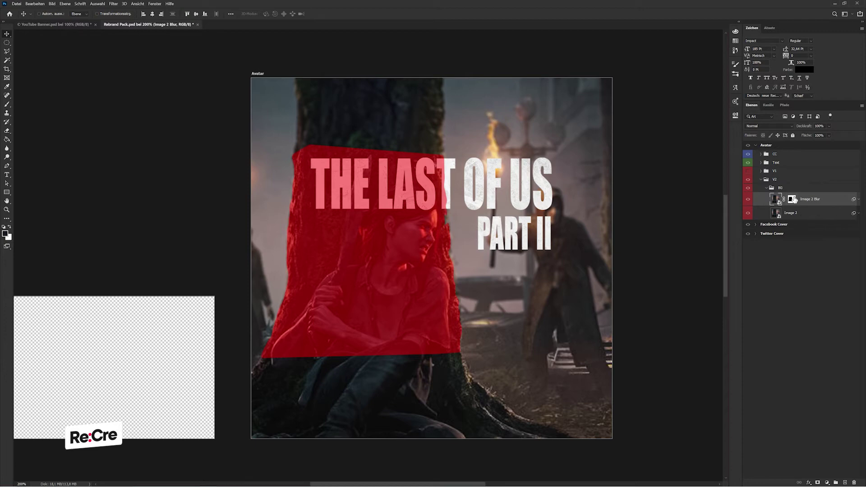
left_click(802, 285)
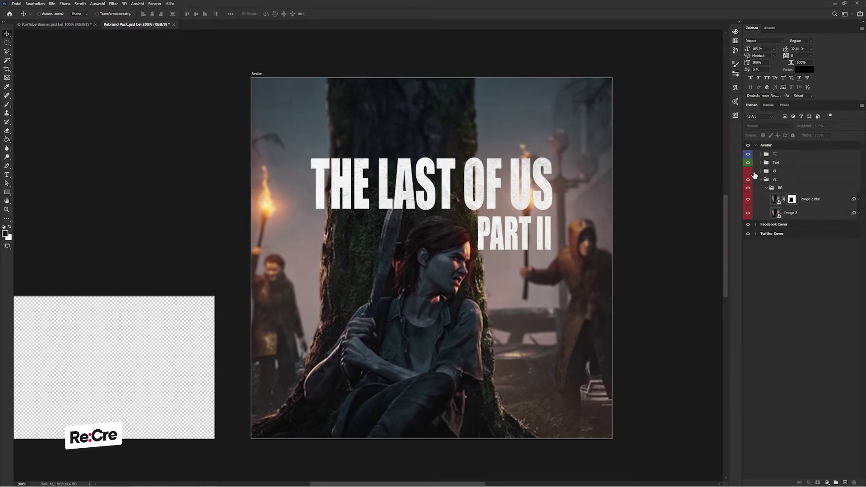
- Hide the title and target the Image 2 Blur mask, zoomed in on the treetop
left_click(748, 163)
left_click(787, 201)
key("ctrl+plus")
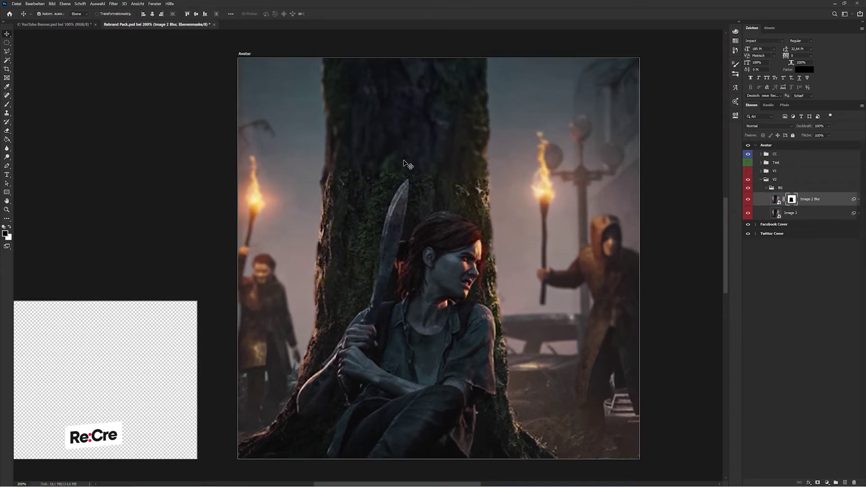
left_click_drag(472, 187, 494, 304)
- Lasso the blurred upper trunk and fill it on the mask, then deselect and zoom out
key("l")
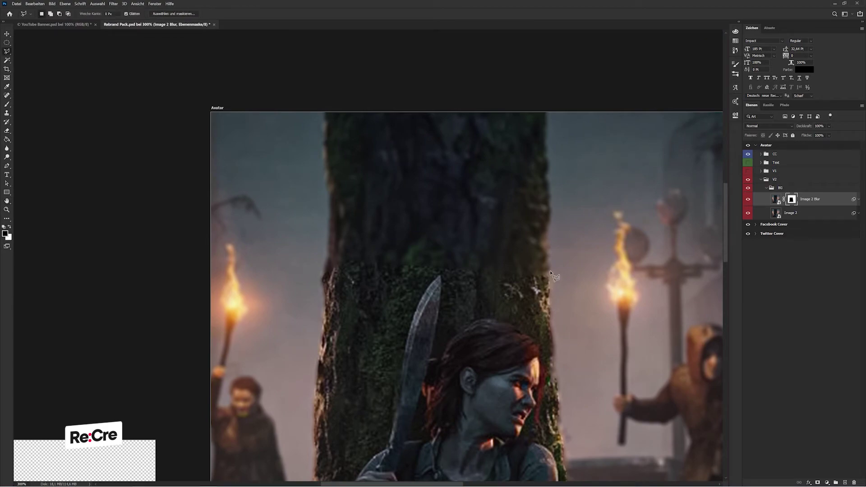
mouse_move(550, 272)
left_mouse_down()
mouse_move(548, 120)
mouse_move(327, 195)
left_mouse_up()
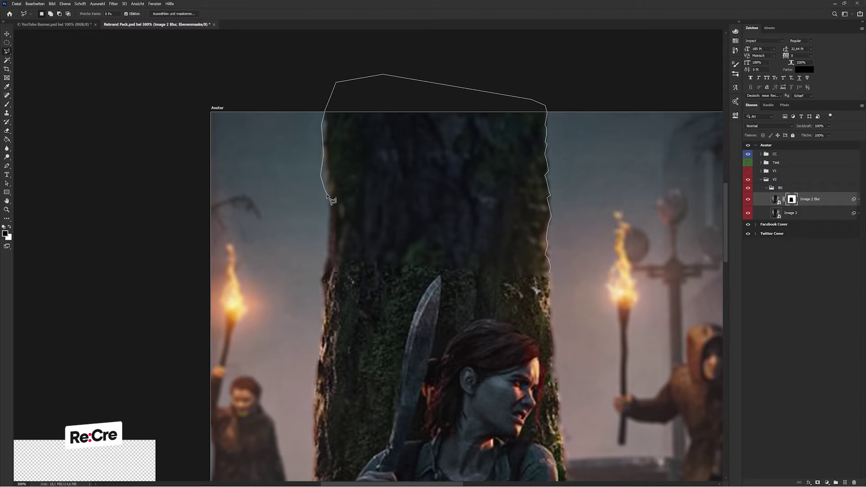
left_click_drag(327, 196, 514, 248)
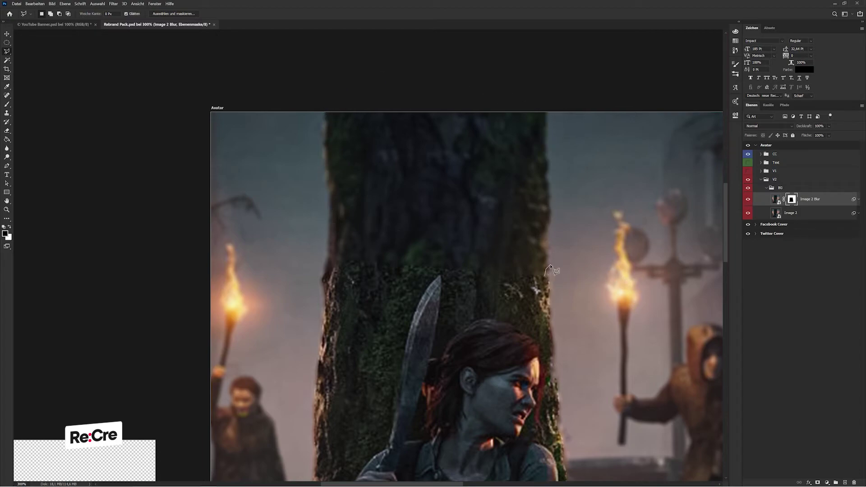
mouse_move(546, 275)
left_mouse_down()
mouse_move(538, 101)
mouse_move(340, 93)
mouse_move(325, 120)
mouse_move(334, 246)
mouse_move(326, 275)
mouse_move(451, 289)
mouse_move(545, 278)
left_mouse_up()
key("g")
left_click(454, 196)
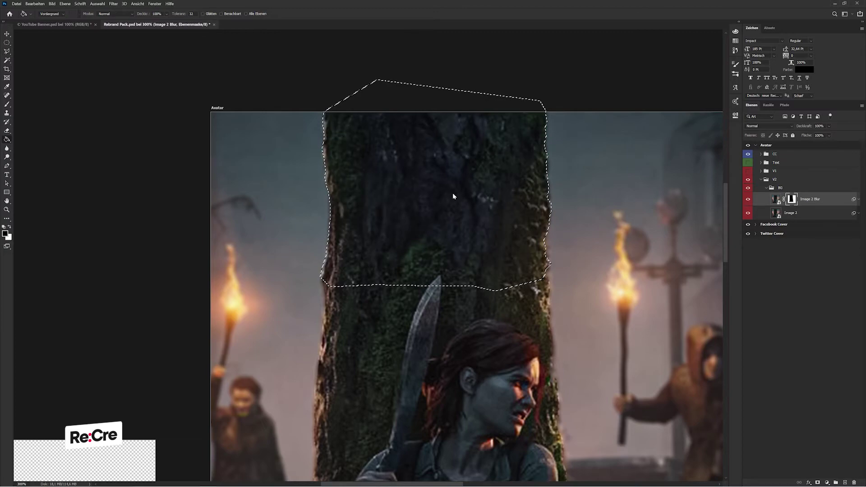
key("ctrl+d")
key("v")
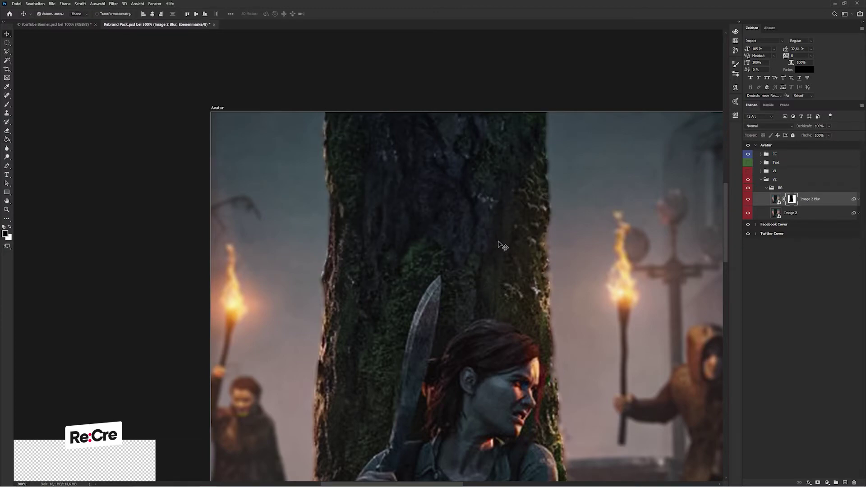
key("ctrl+1")
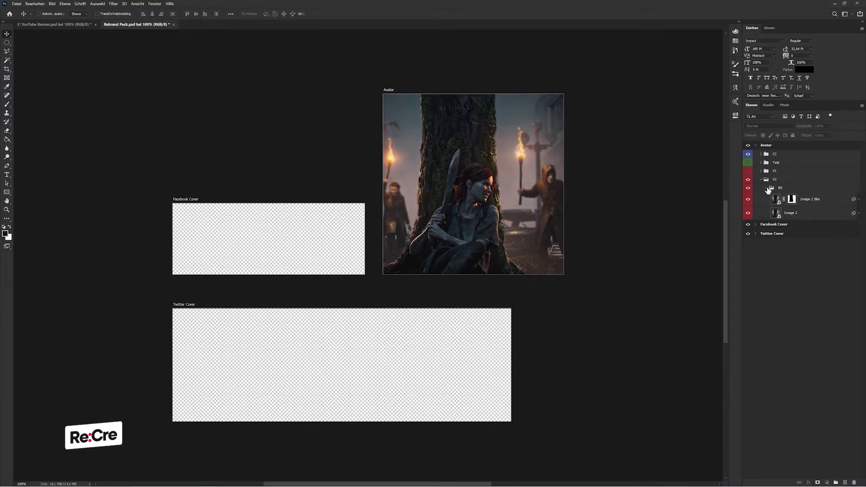
- Collapse BG and V2, toggle V1 to compare versions, then select CC, Text, V1 and V2
left_click(767, 189)
left_click(747, 171)
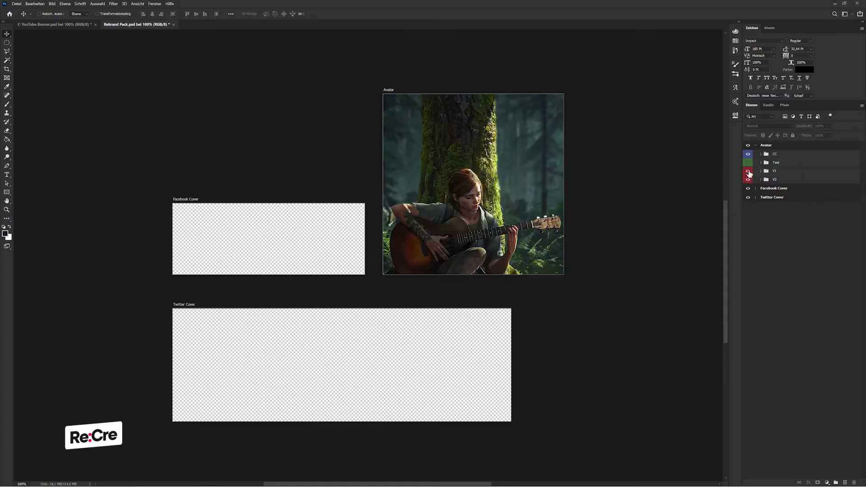
left_click(749, 172)
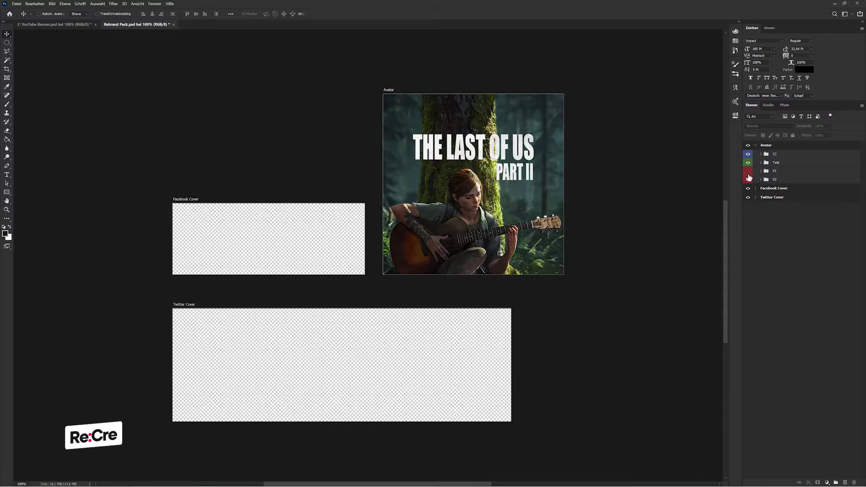
left_click(748, 173)
left_click(749, 174)
left_click(774, 155)
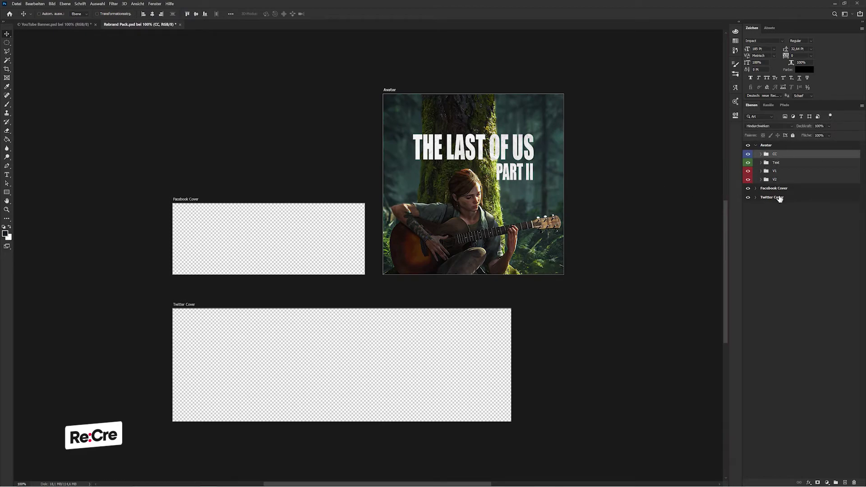
left_click(771, 180, "shift")
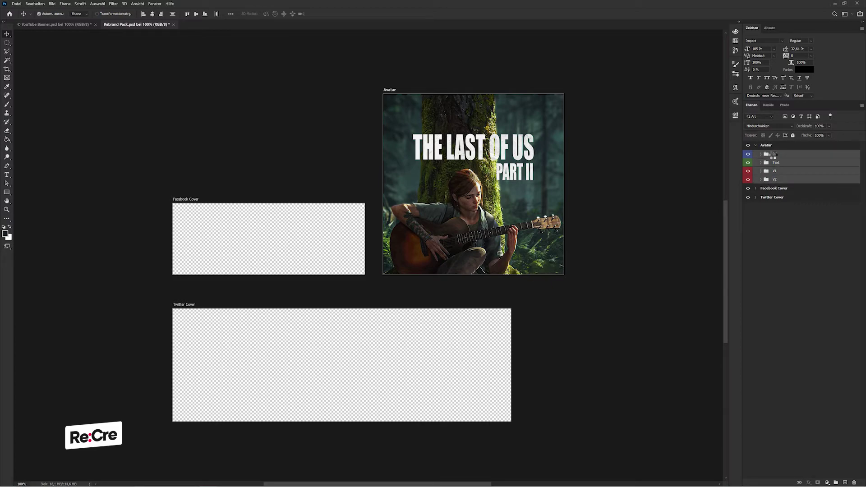
- Duplicate the four groups into the Twitter Cover and centre its title horizontally
left_click_drag(756, 164, 765, 176)
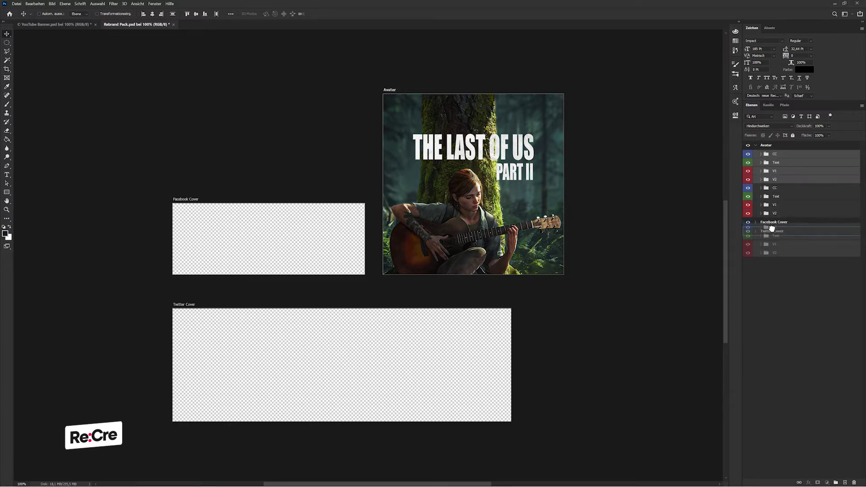
left_click_drag(773, 156, 772, 229)
left_click(755, 198)
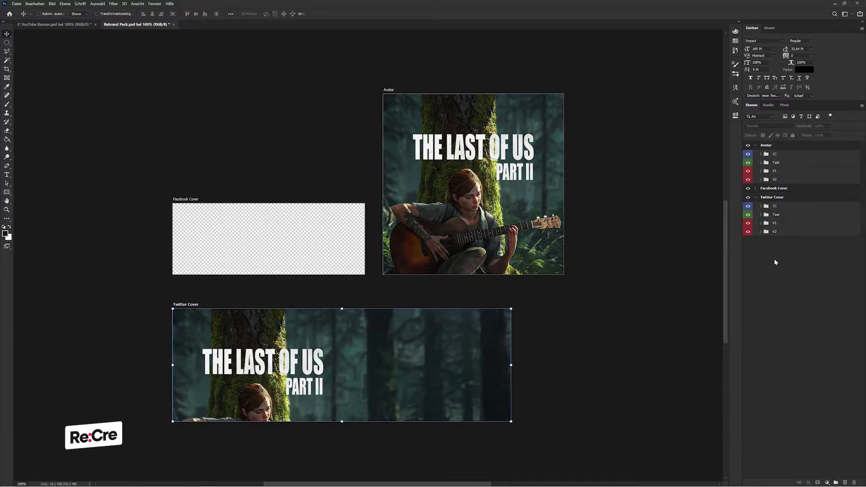
left_click(767, 215)
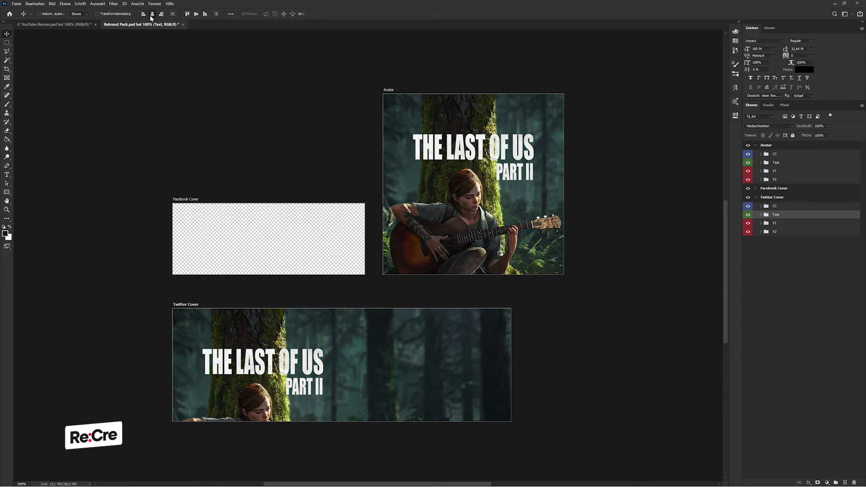
left_click(152, 15)
- Align the CC group, then select the Image and Image Blur layers in V1's BG
left_click(791, 206)
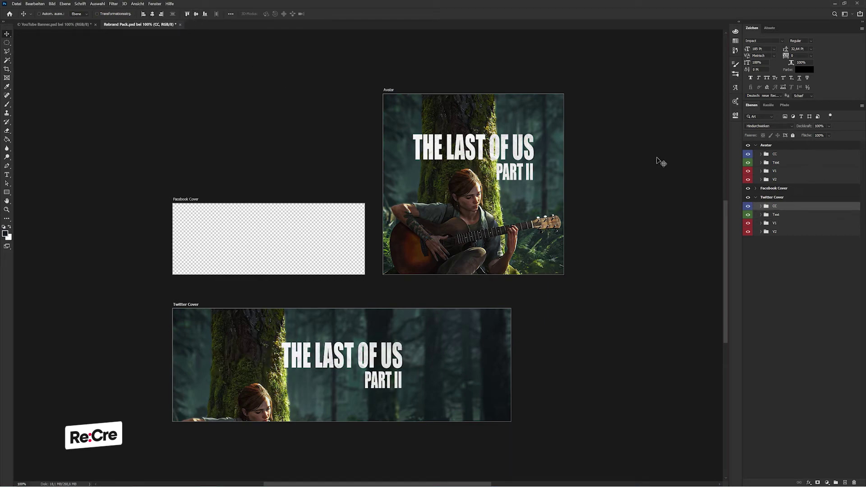
left_click(152, 16)
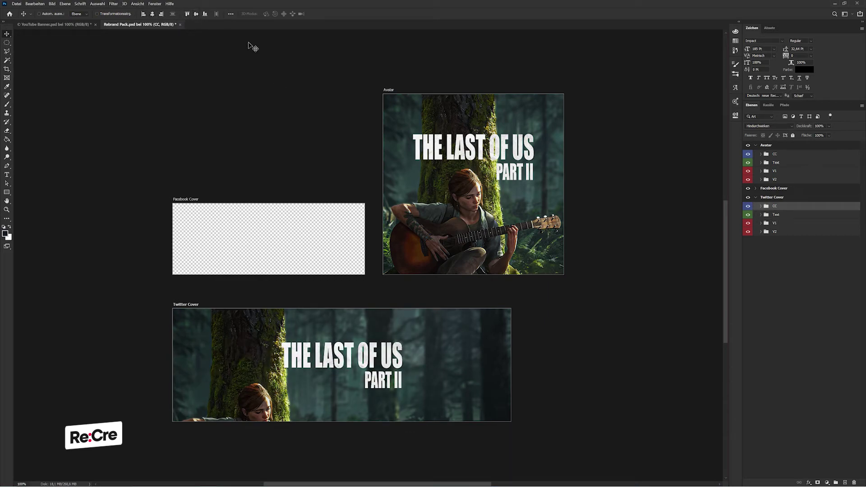
left_click(778, 241)
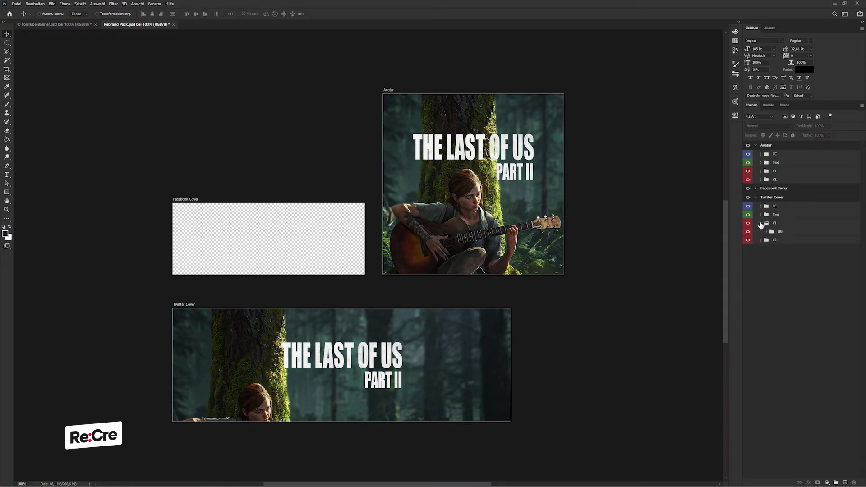
left_click(761, 234)
left_click(767, 232)
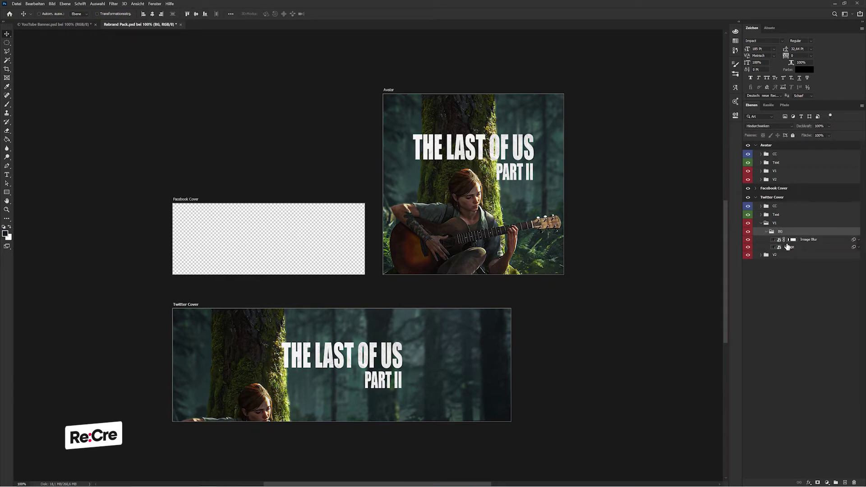
left_click(794, 247)
left_click(804, 247)
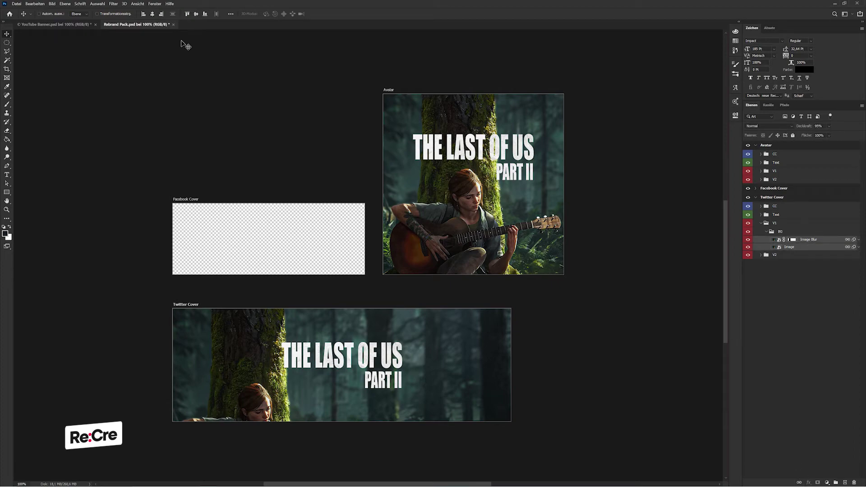
- Align the guitar photo layers and nudge them up and right on the cover
left_click(153, 14)
left_click(196, 14)
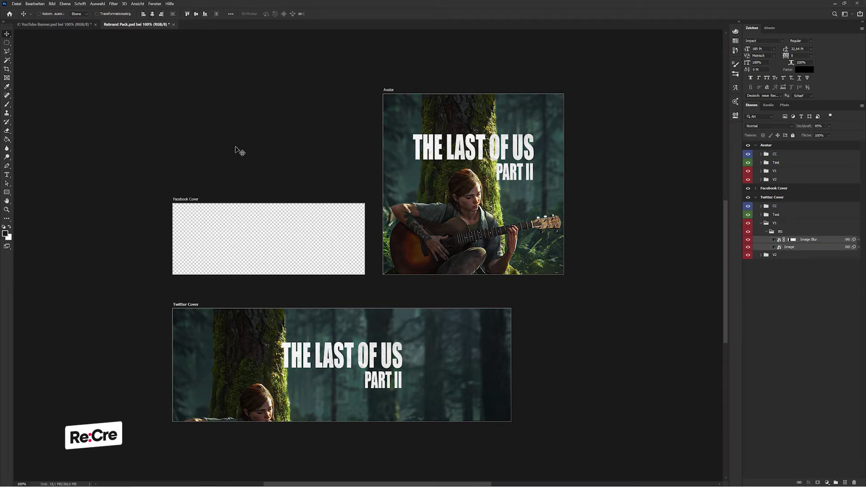
key("shift+Up")
key("shift+Up")
key("shift+Up")
key("shift+Up")
key("shift+Up")
key("shift+Up")
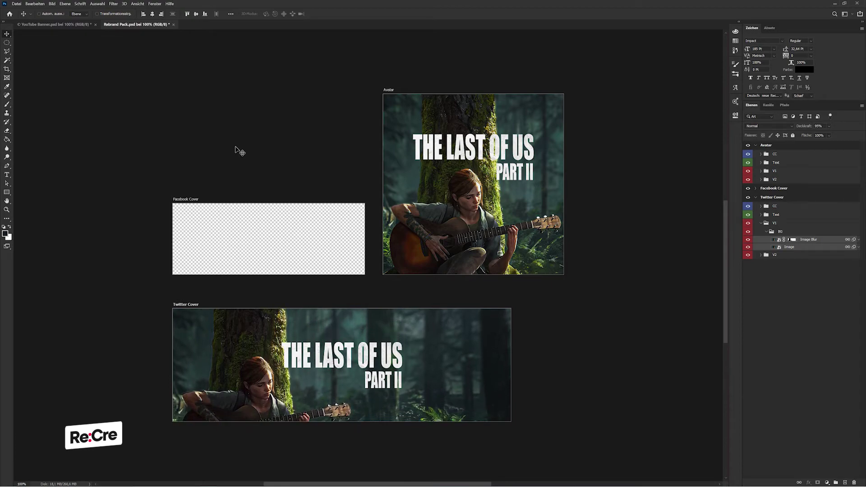
key("shift+Up")
key("shift+Up")
key("shift+Up")
key("shift+Up")
key("shift+Up")
key("shift+Up")
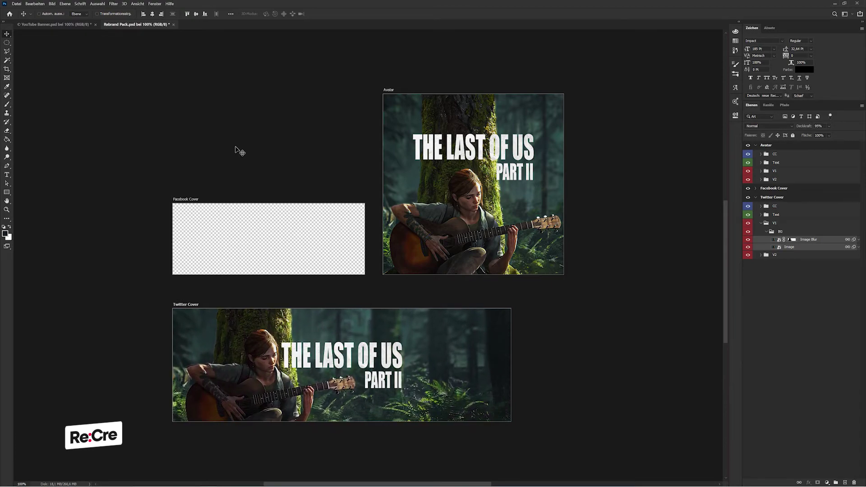
key("shift+Up")
key("shift+Right")
key("shift+Up")
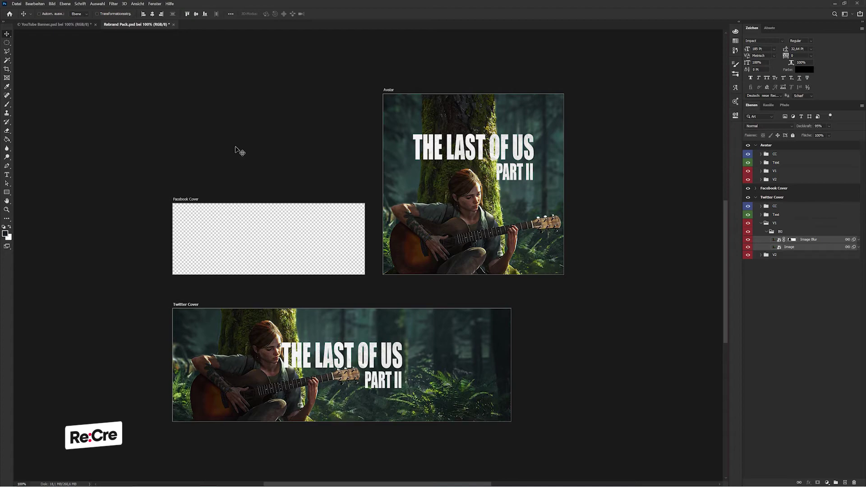
- Centre the title vertically and fine-tune its horizontal position with arrow nudges
left_click(782, 217)
key("shift+Right")
key("shift+Right")
key("shift+Right")
key("shift+Right")
key("shift+Right")
key("shift+Right")
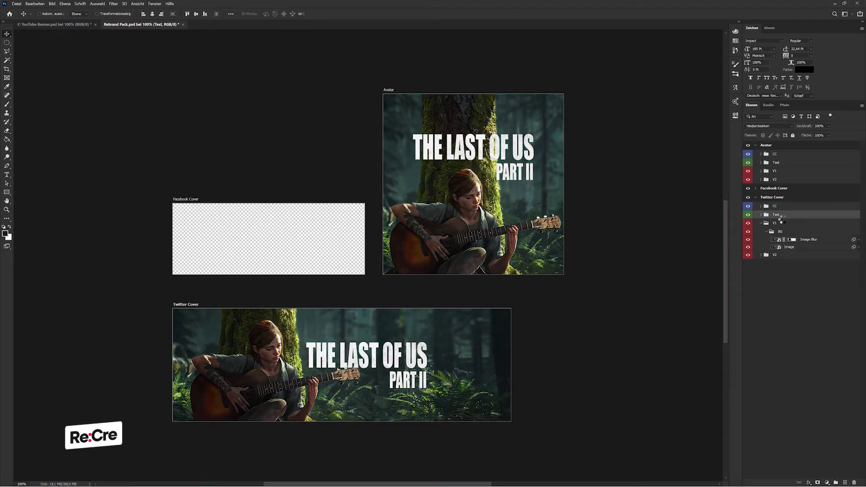
key("shift+Right")
key("shift+Right")
key("shift+Right")
key("shift+Right")
key("shift+Right")
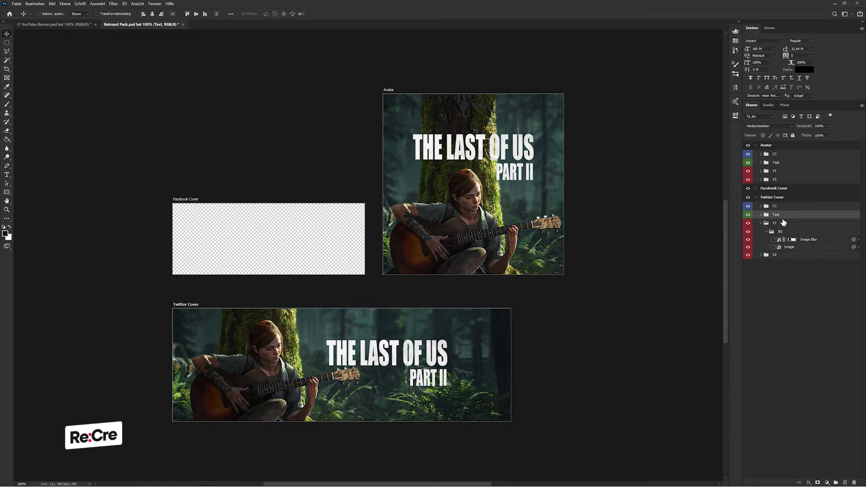
key("Right")
key("Right")
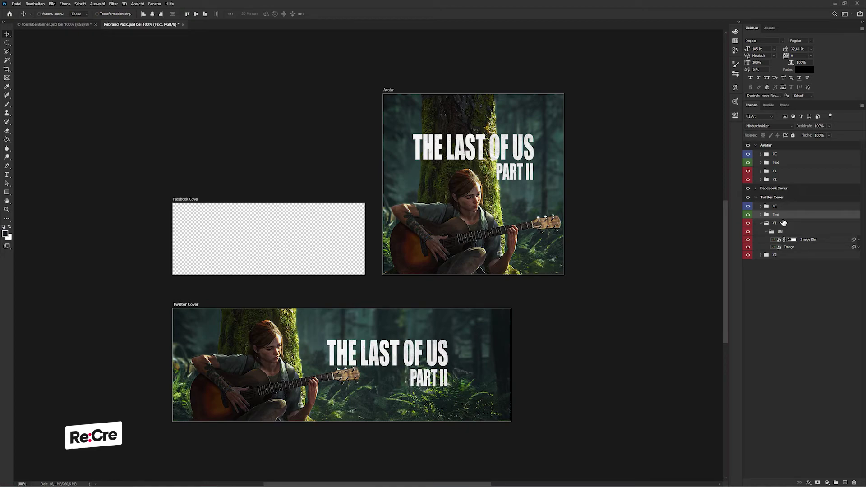
key("Right")
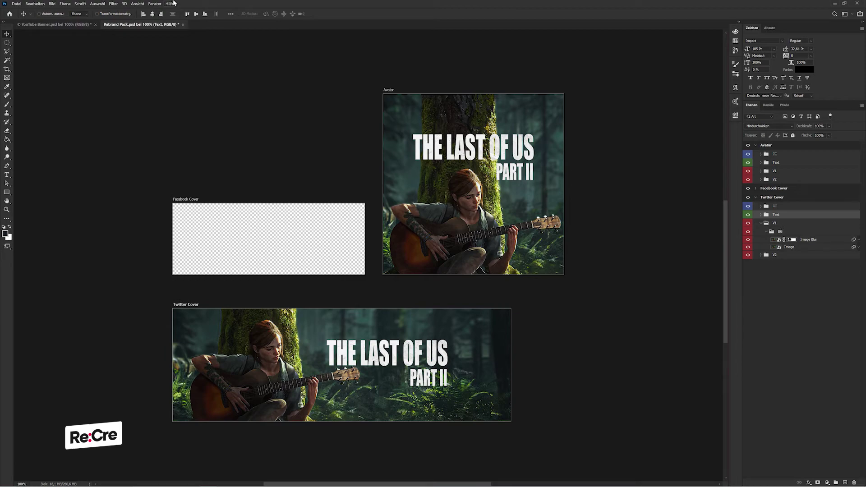
left_click(197, 14)
key("Left")
key("Left")
key("Left")
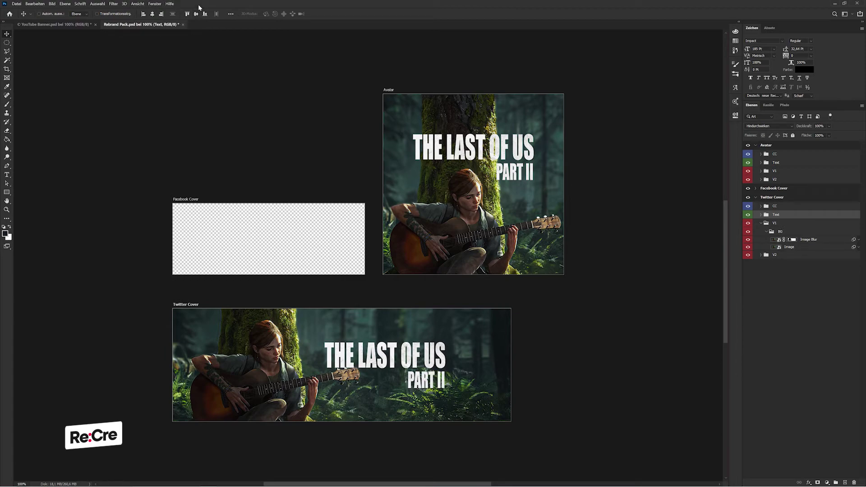
key("Left")
key("Left")
key("Left")
- Nudge V1's background down and right, then hide V1 and select V2's BG group
left_click(782, 230)
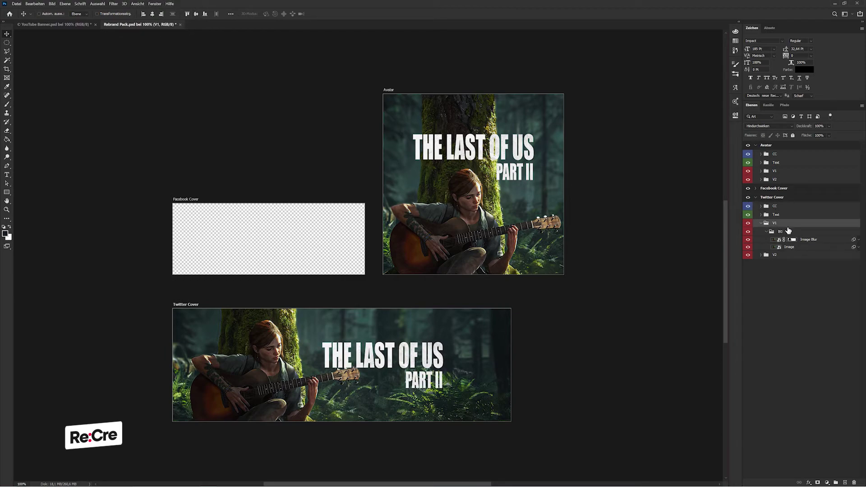
key("shift+Down")
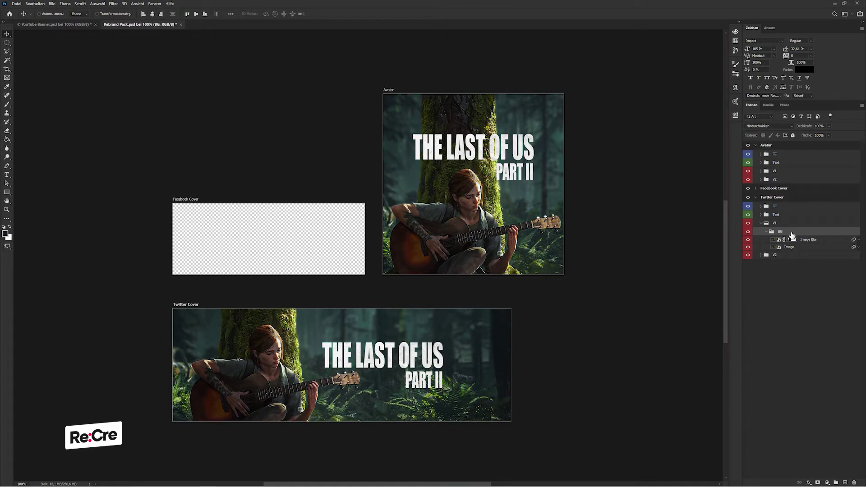
key("shift+Right")
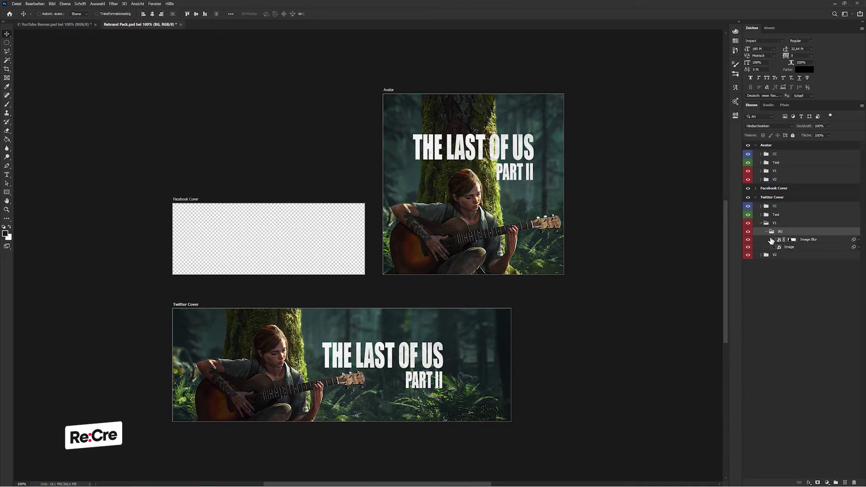
left_click(766, 232)
left_click(760, 224)
left_click(748, 224)
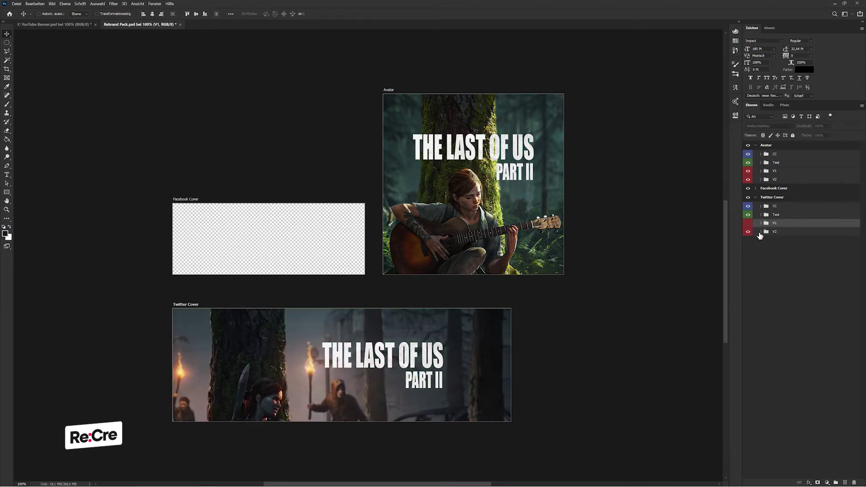
left_click(761, 231)
left_click(781, 242)
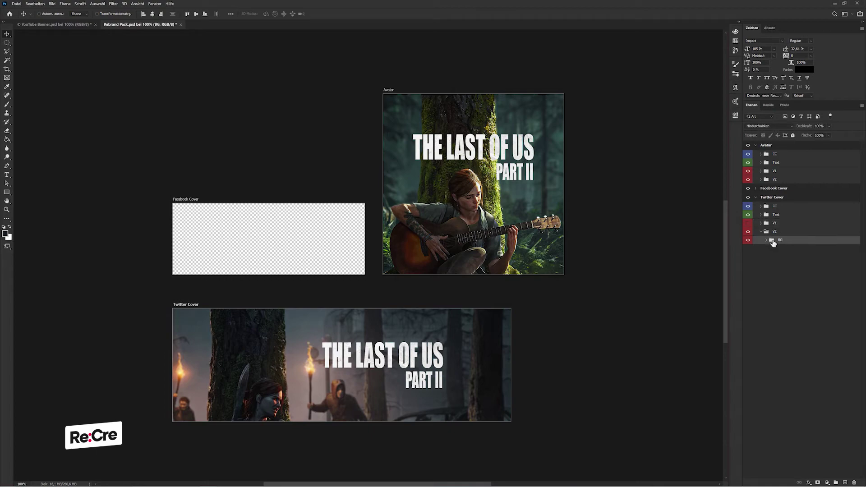
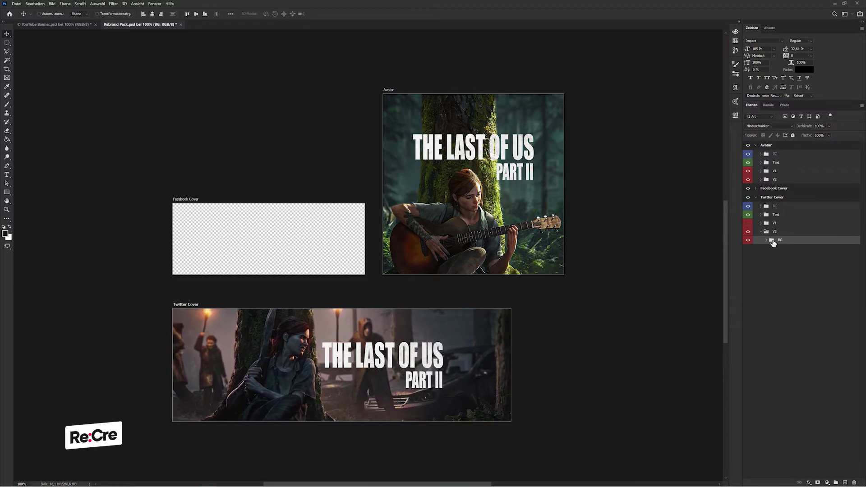
- Show the V1 guitar artwork and duplicate the CC, Text, V1 and V2 groups into the Facebook Cover
left_click(772, 246)
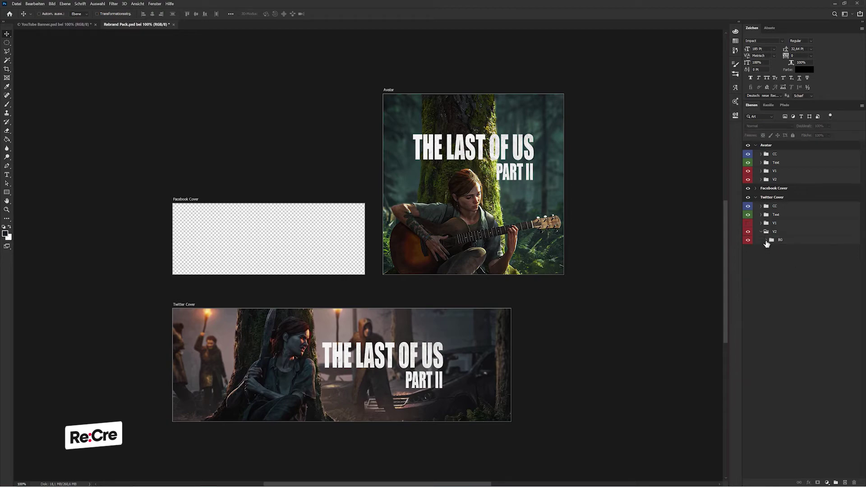
left_click(761, 232)
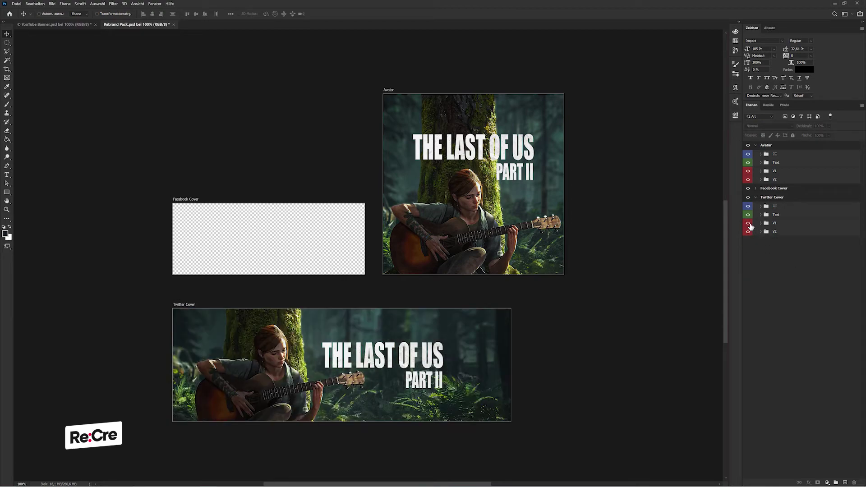
left_click(775, 206)
left_click(781, 232, "shift")
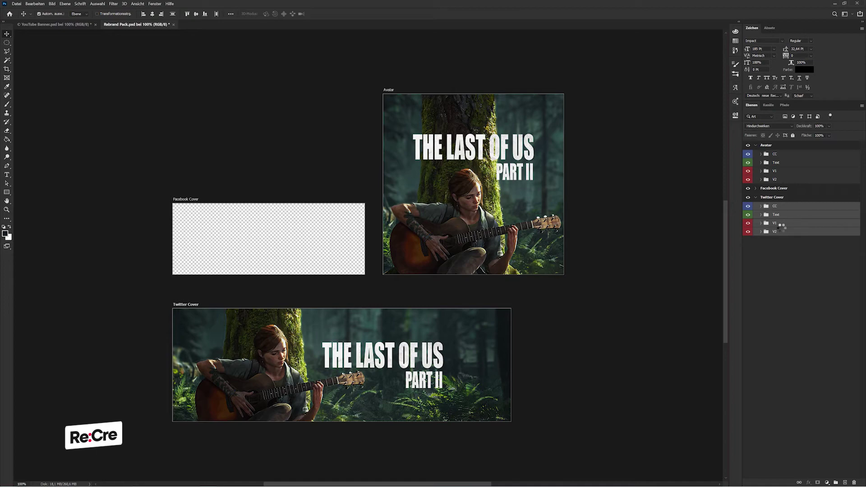
left_click_drag(783, 228, 767, 188)
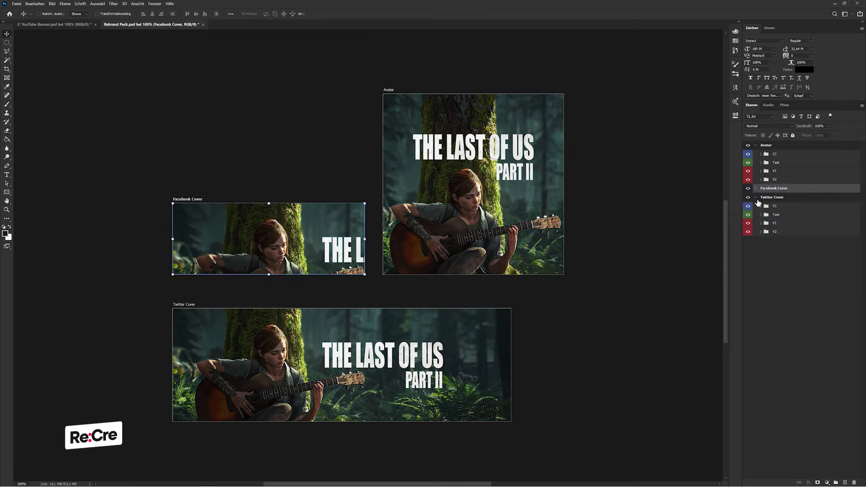
- Scale the four copied groups down about 76% and move them so guitarist and title fit
left_click(756, 189)
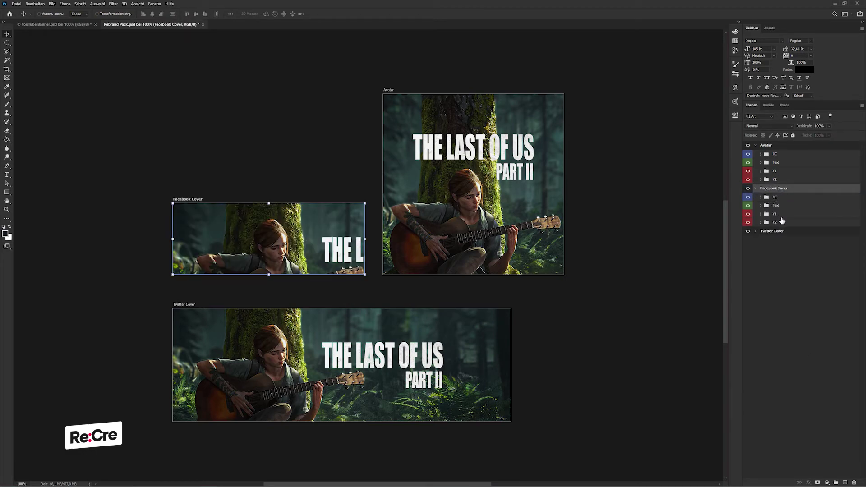
left_click(782, 198)
left_click(781, 222, "shift")
key("ctrl+t")
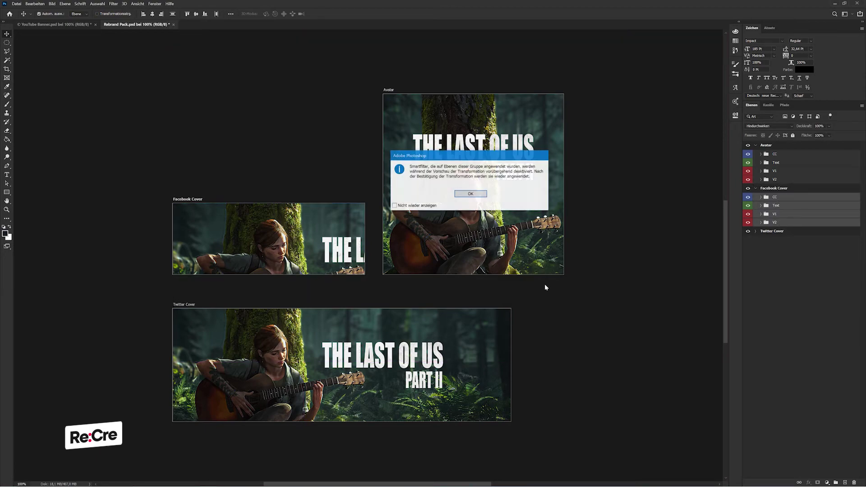
key("Return")
left_click_drag(631, 259, 460, 256)
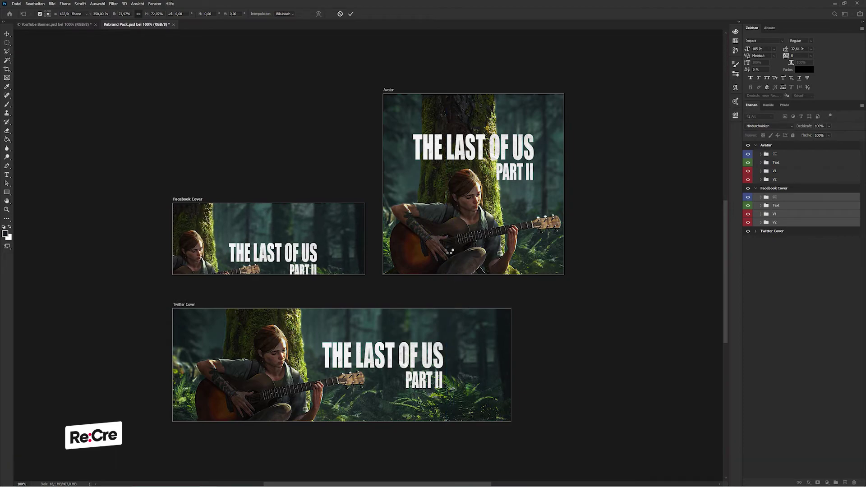
left_click_drag(330, 253, 361, 233)
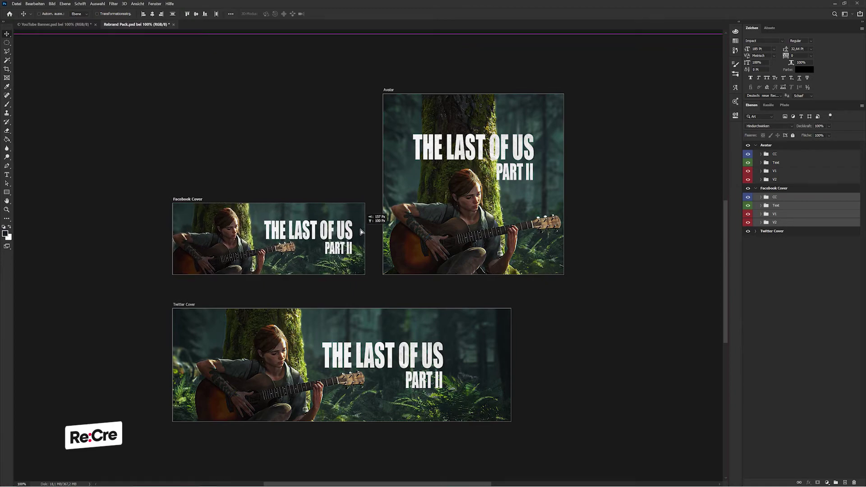
left_click_drag(362, 233, 363, 233)
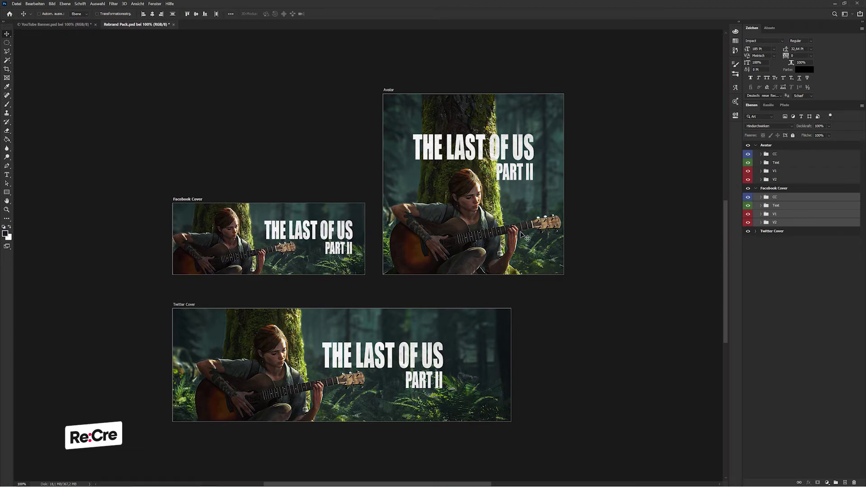
- Centre the Facebook Cover title vertically and nudge the V1 artwork into place
left_click(759, 263)
left_click(766, 205)
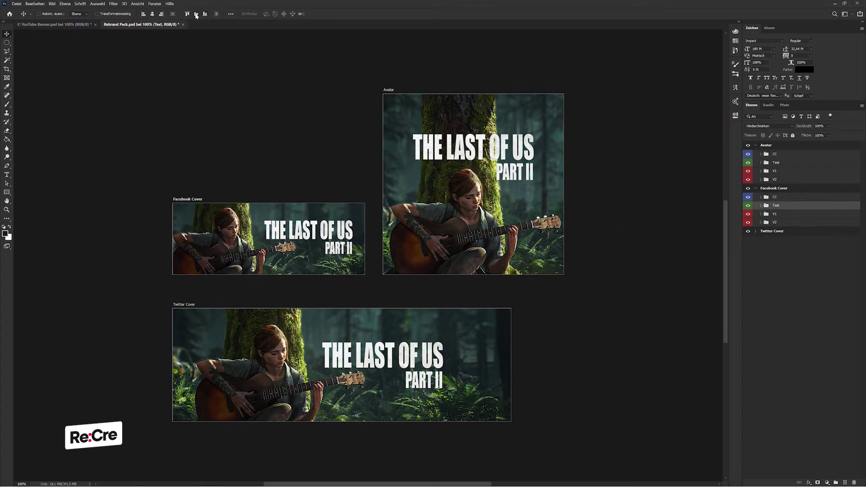
left_click(196, 15)
left_click(771, 215)
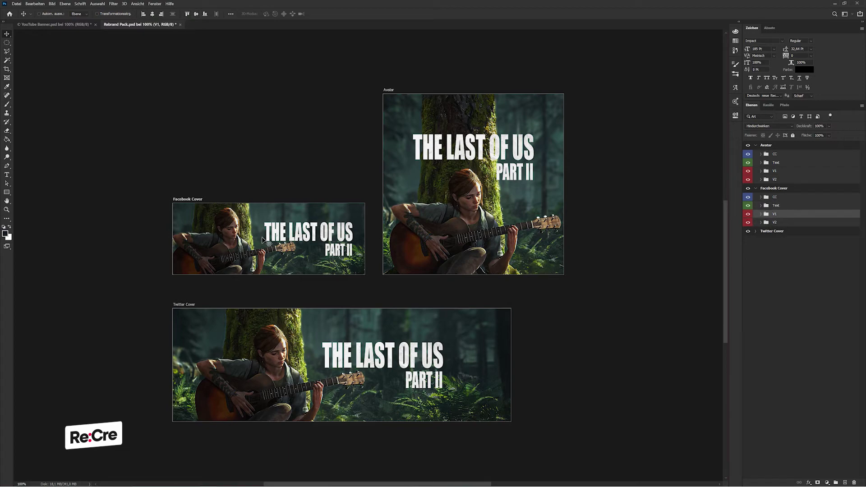
left_click_drag(259, 245, 261, 244)
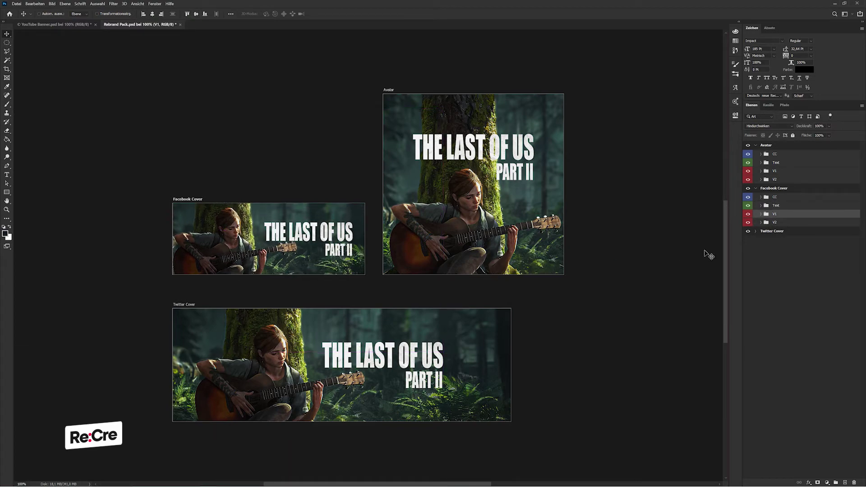
- Preview the V2 artwork, then switch the Facebook Cover back to the V1 guitar artwork
left_click(761, 215)
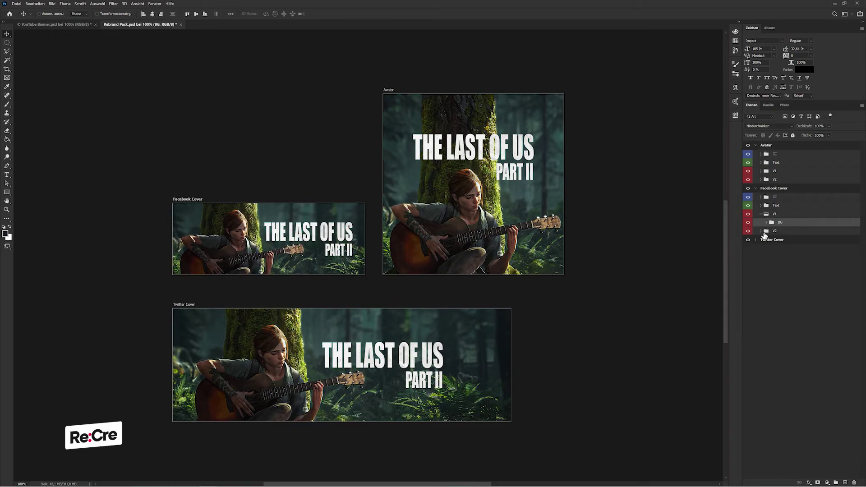
left_click(762, 214)
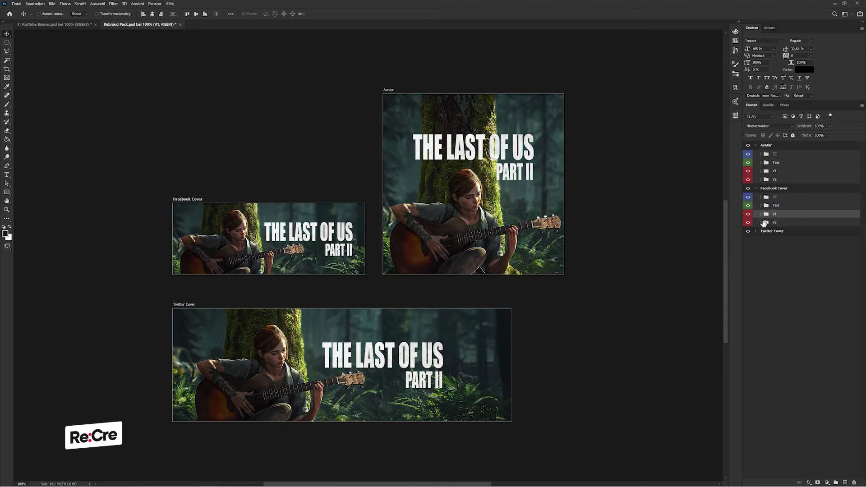
left_click(761, 222)
left_click(782, 231)
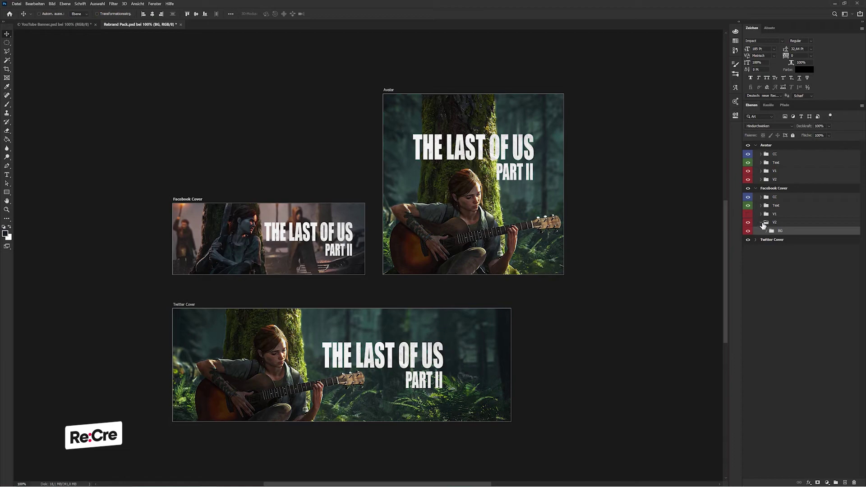
left_click(761, 222)
left_click(748, 214)
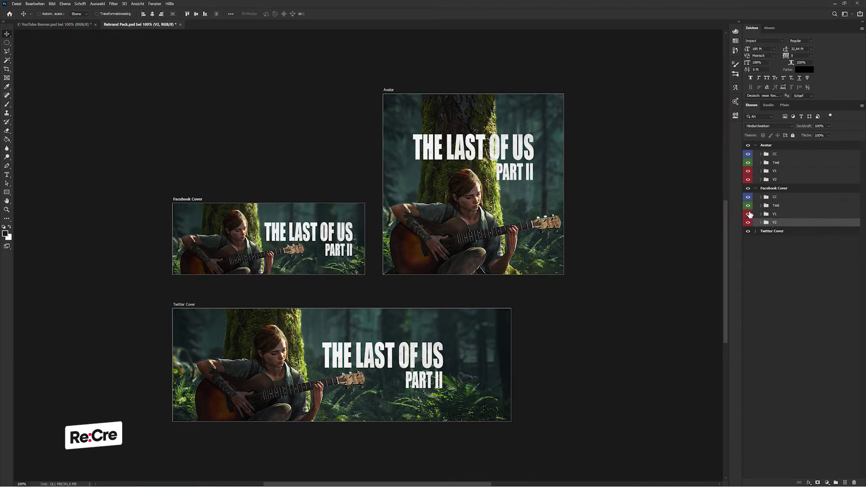
left_click(790, 279)
- Collapse the Facebook Cover and Avatar groups, then draw a black band across the YouTube Banner
left_click(755, 188)
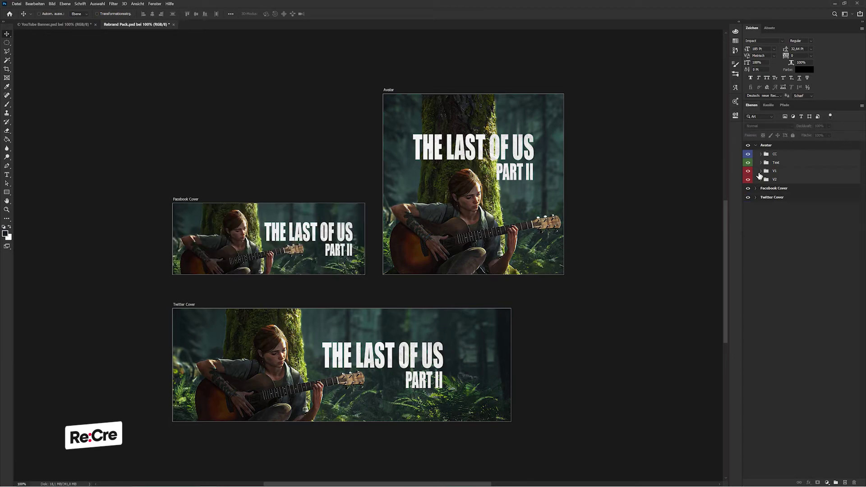
left_click(755, 145)
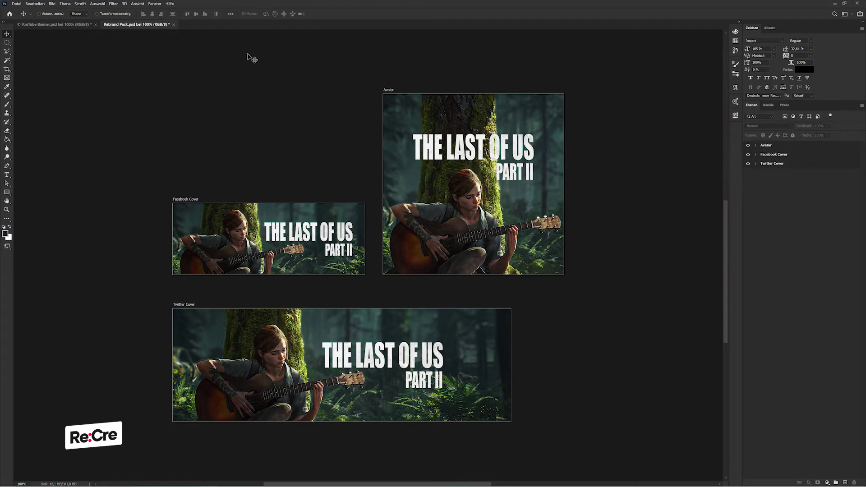
left_click(45, 25)
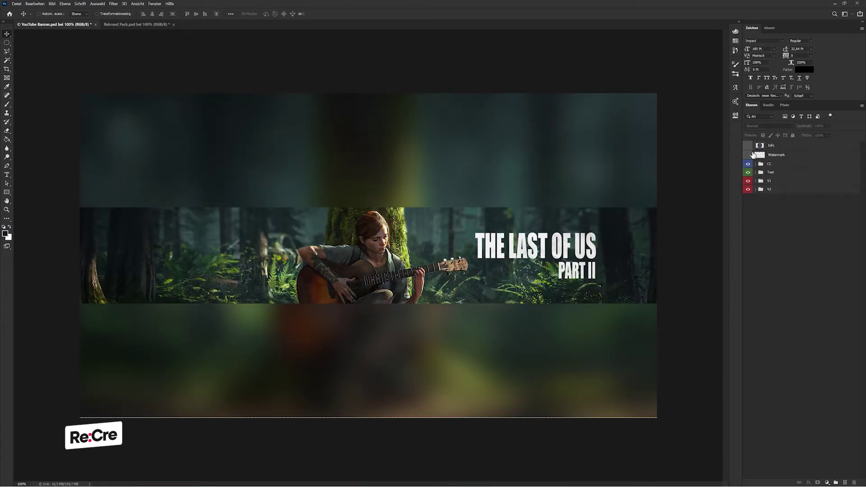
left_click(747, 155)
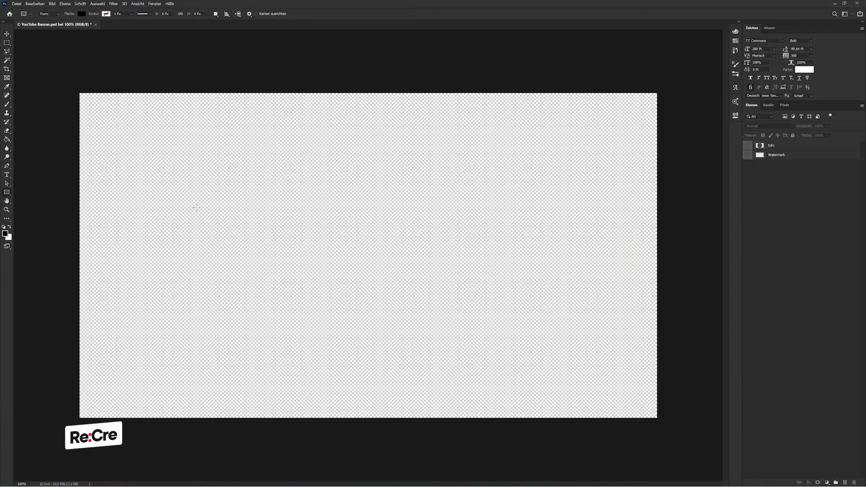
mouse_move(100, 214)
left_mouse_down()
mouse_move(446, 257)
mouse_move(644, 297)
left_mouse_up()
- Stretch the black band to both banner edges and to the top and bottom guides
left_click(5, 35)
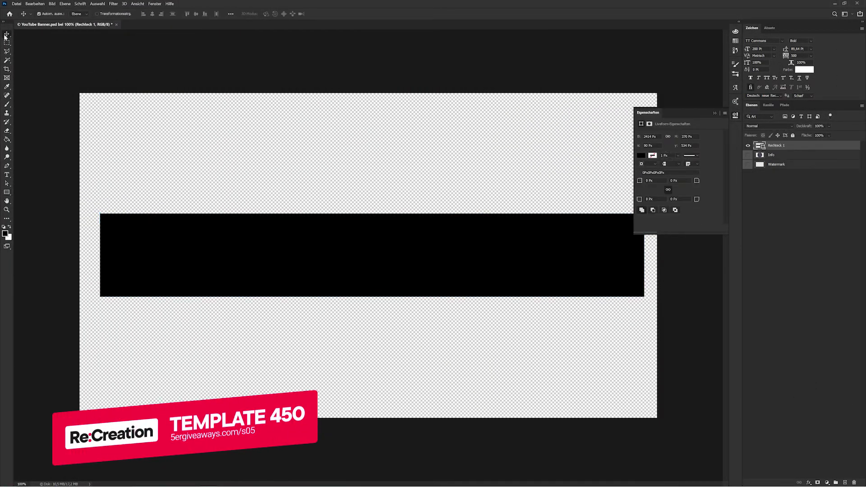
key("ctrl+semicolon")
key("ctrl+t")
left_click_drag(100, 255, 80, 247)
left_click_drag(365, 210, 365, 205)
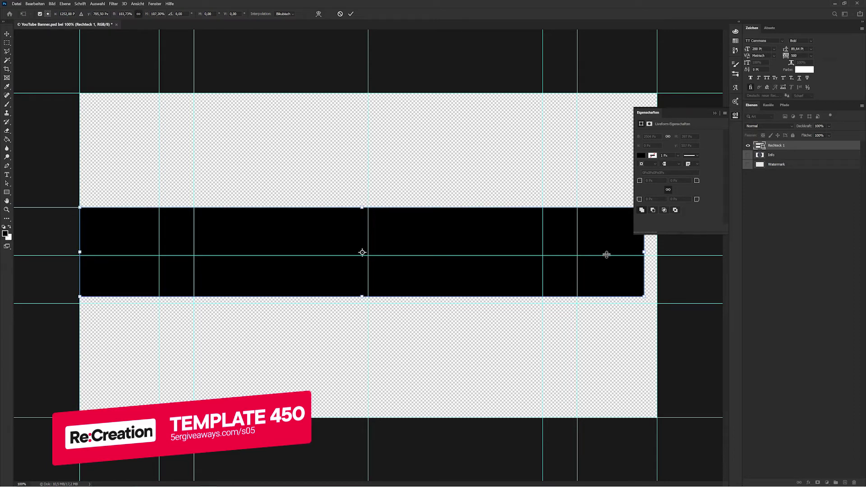
left_click_drag(644, 255, 656, 251)
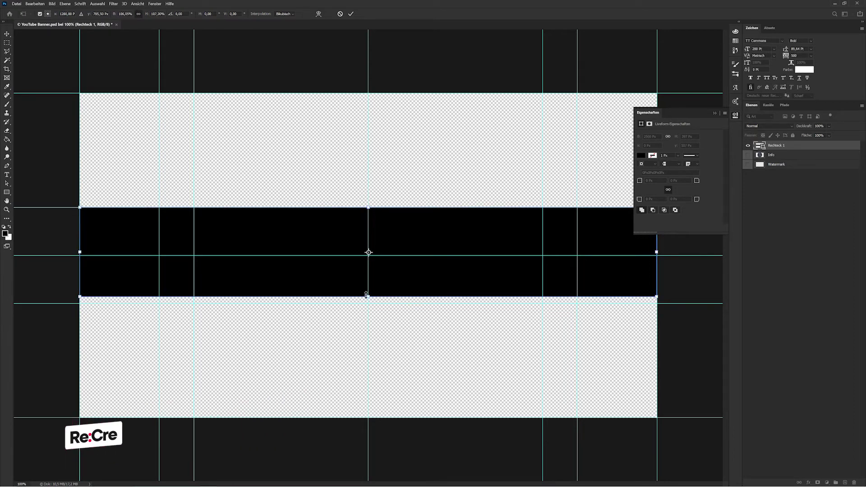
left_click_drag(366, 295, 366, 303)
key("Return")
- Change the band's fill colour to dark grey #353535
left_click(714, 113)
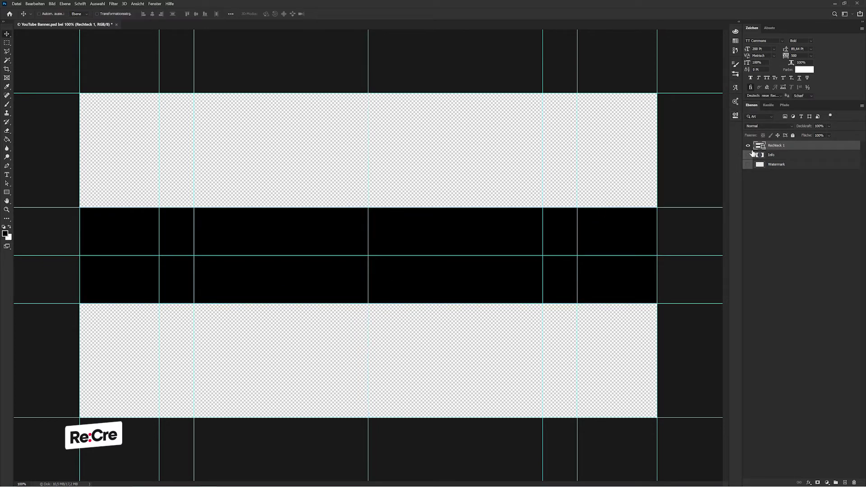
double_click(760, 145)
type("353535")
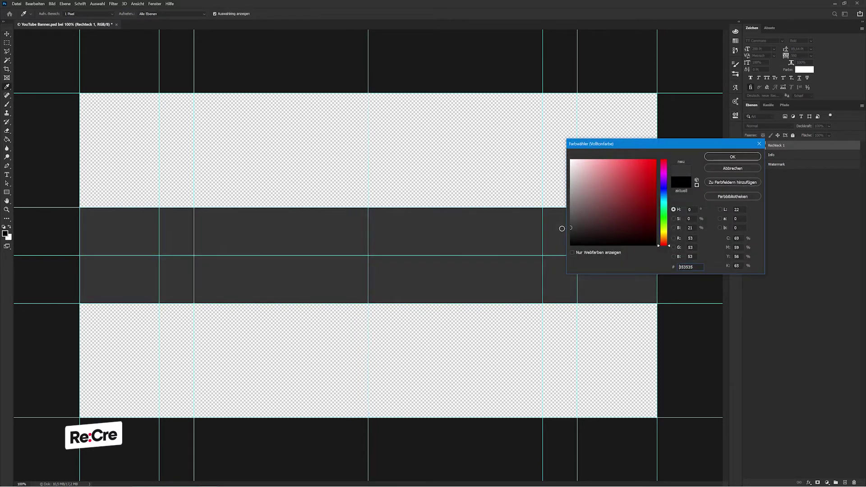
key("Return")
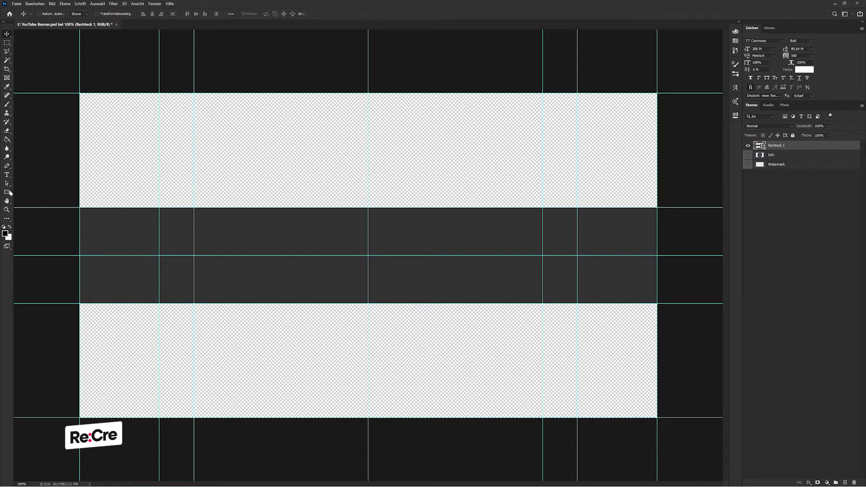
left_click(7, 192)
- Draw a tall lighter-grey rectangle across the band at 50% opacity and move it left
left_click_drag(292, 128, 397, 417)
key("m")
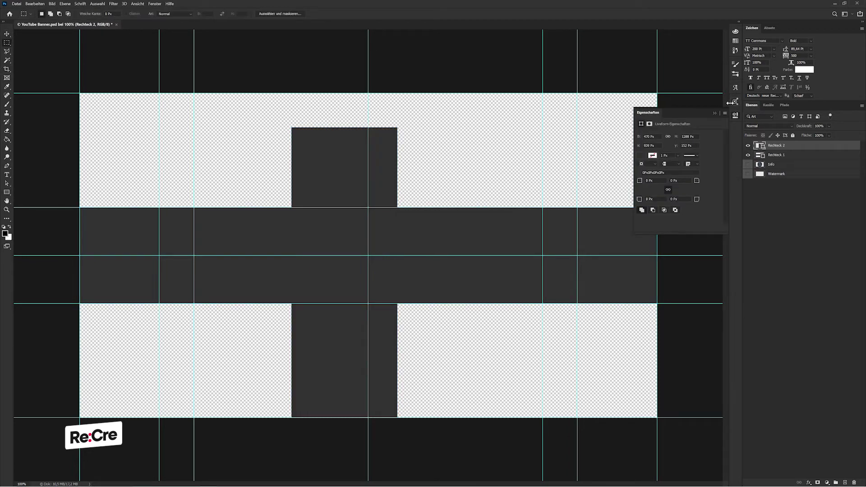
left_click(714, 112)
double_click(759, 145)
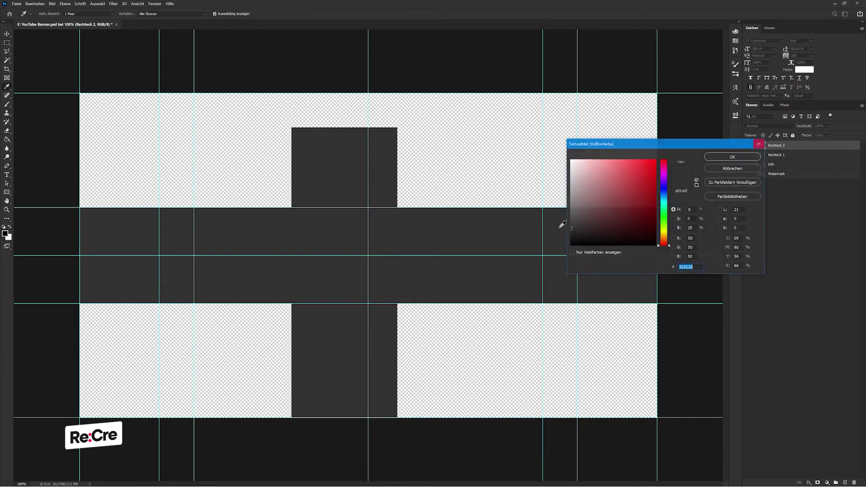
left_click_drag(562, 226, 566, 216)
left_click(727, 156)
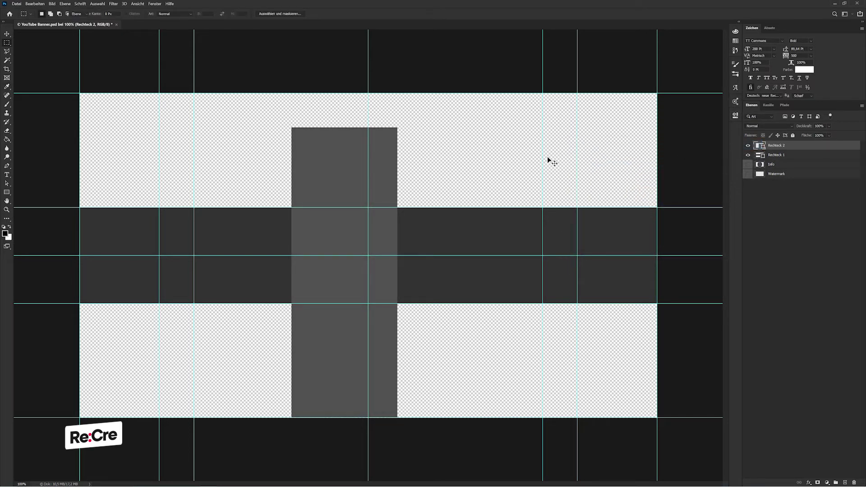
key("5")
key("v")
left_click_drag(381, 206, 261, 195)
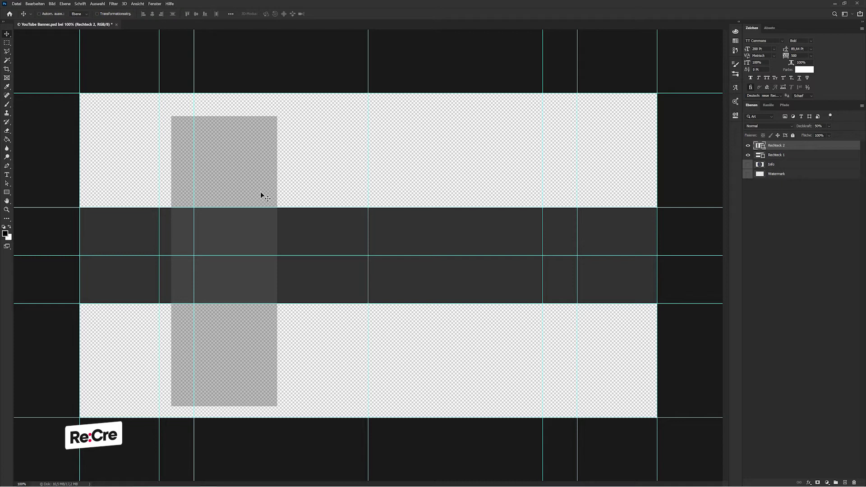
- Duplicate the vertical rectangle, rotate the copy 5° and place it below the original
key("ctrl+j")
key("ctrl+t")
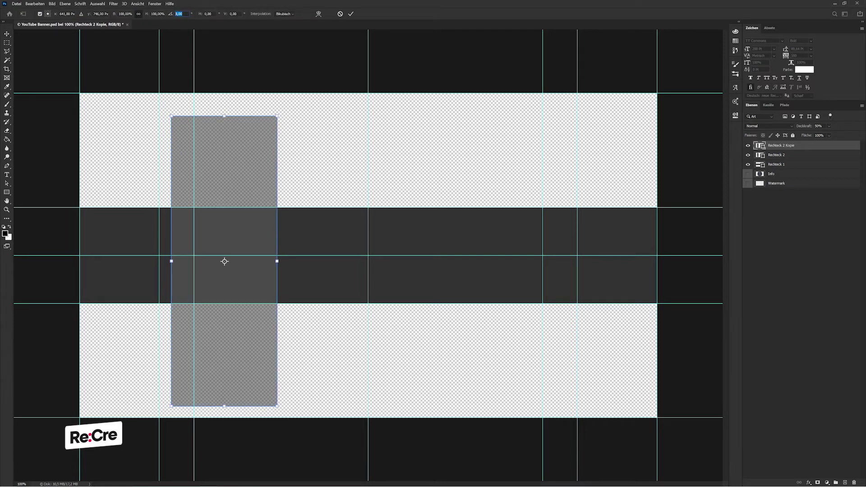
type("5")
key("Return")
key("Return")
double_click(759, 146)
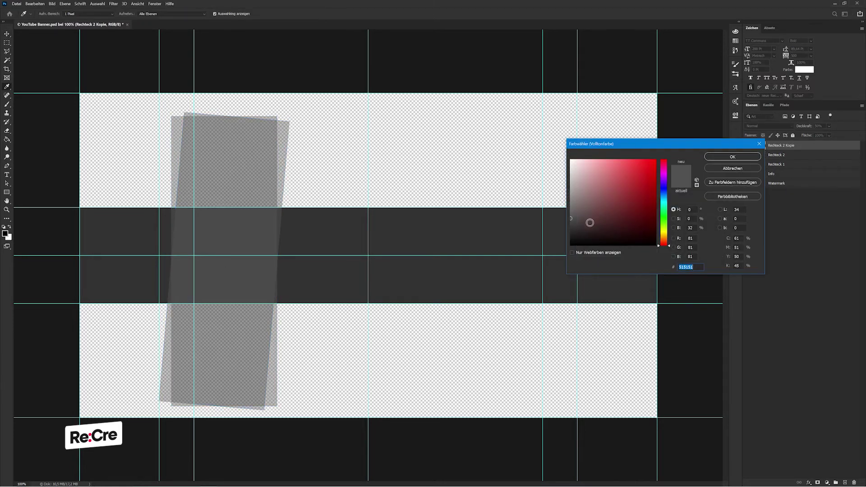
key("Return")
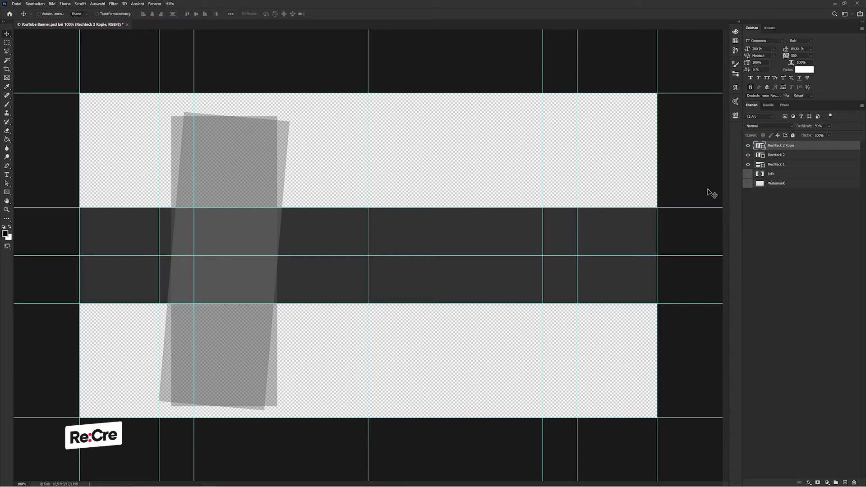
left_click_drag(782, 149, 782, 158)
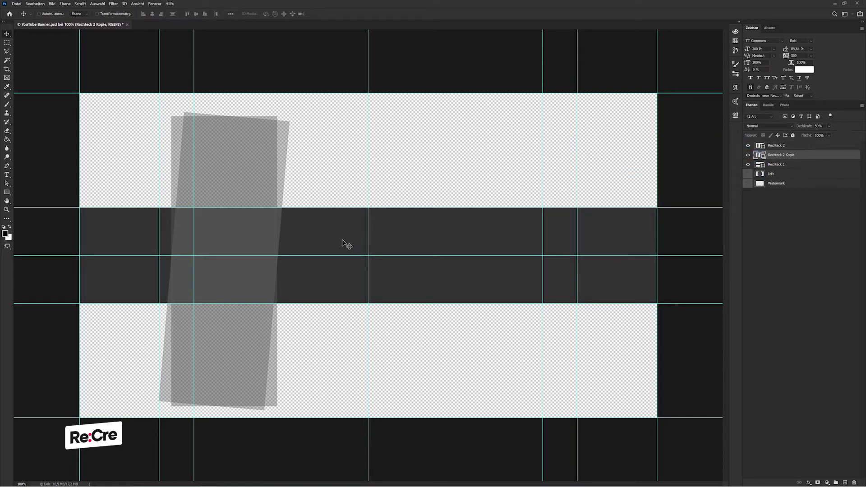
- Make a second copy rotated 10° and place it below the first copy
key("ctrl+j")
key("ctrl+t")
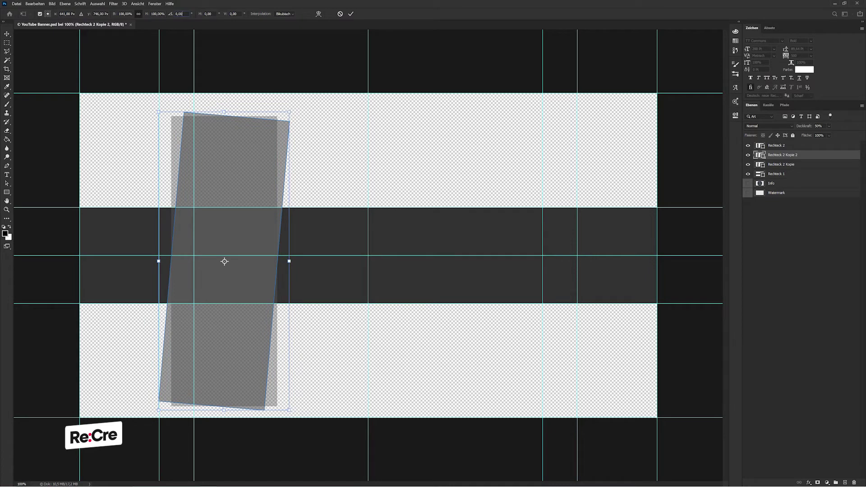
type("10")
key("Return")
key("Return")
double_click(758, 155)
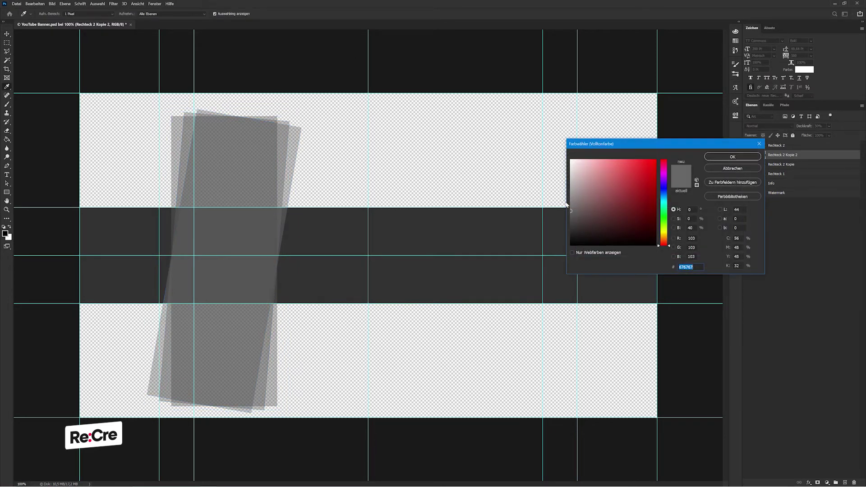
key("Escape")
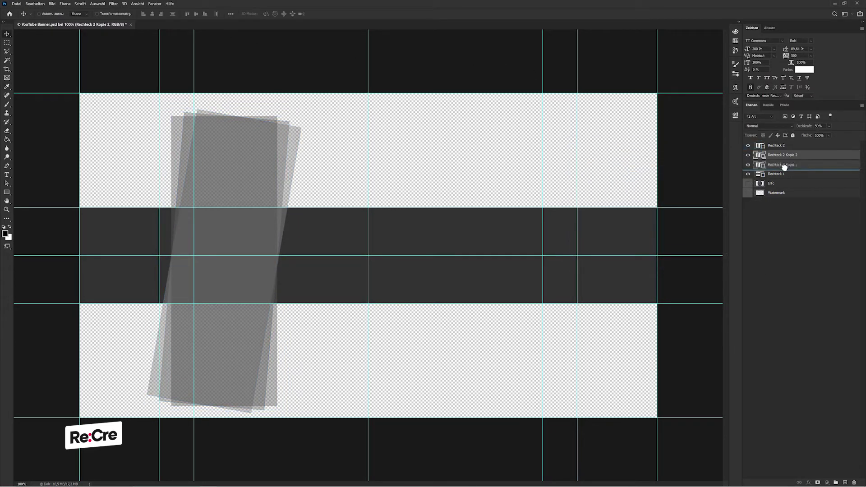
left_click_drag(785, 160, 785, 169)
- Make a third copy and rotate it further clockwise
key("ctrl+j")
key("ctrl+t")
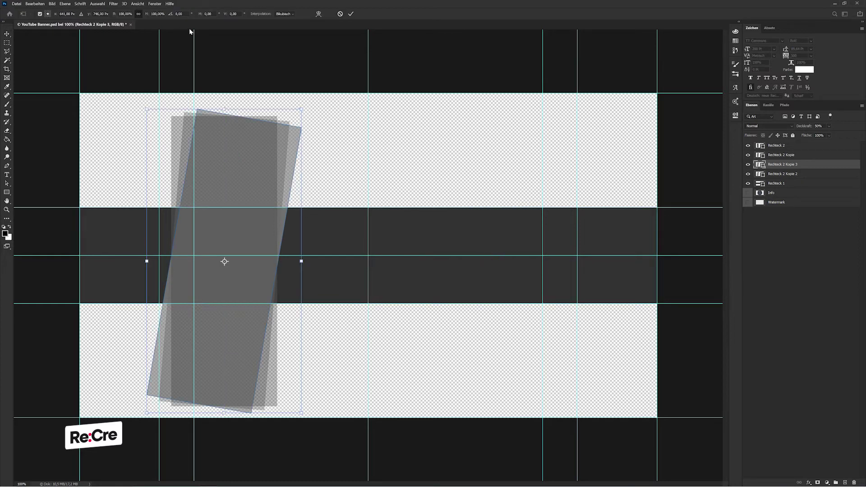
left_click_drag(616, 79, 762, 147)
key("Return")
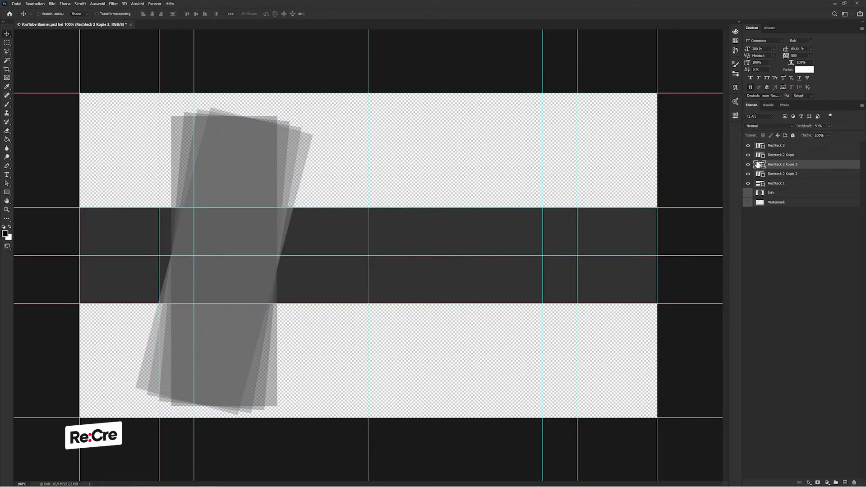
double_click(759, 164)
key("Return")
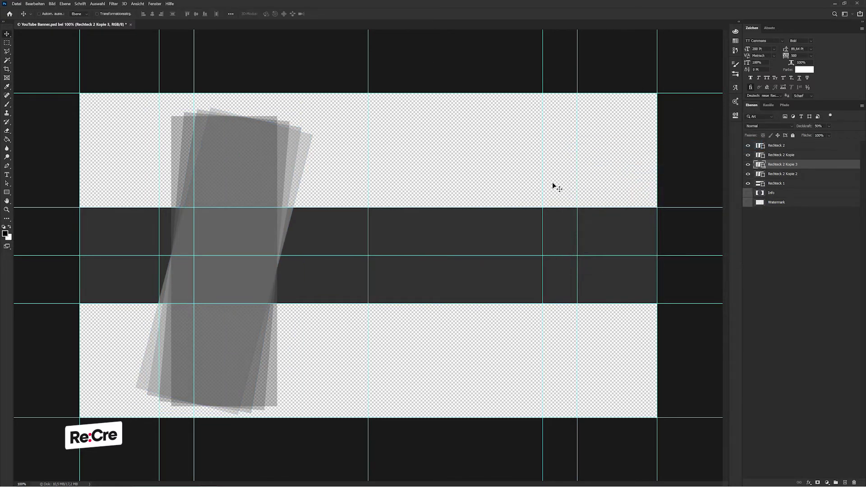
- Make a fourth copy, rotate it further, give it a lighter grey and place it below the third
key("ctrl+j")
key("ctrl+t")
left_click_drag(169, 17, 179, 17)
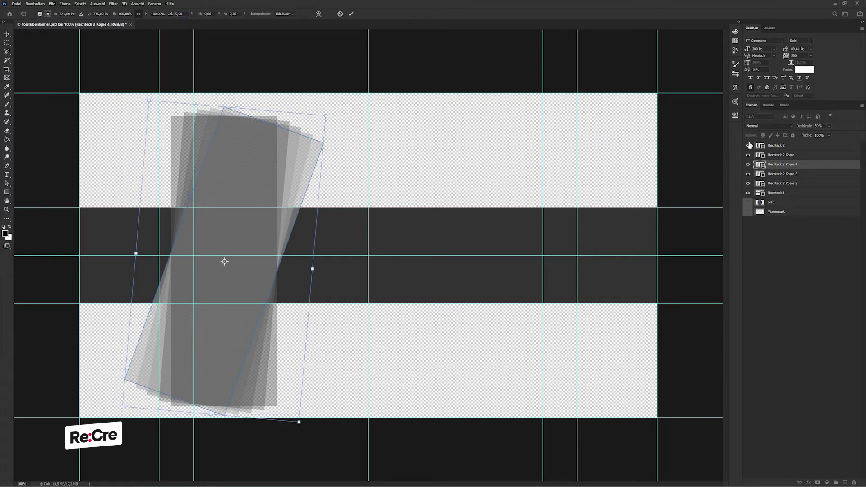
key("Return")
double_click(757, 165)
left_click(580, 196)
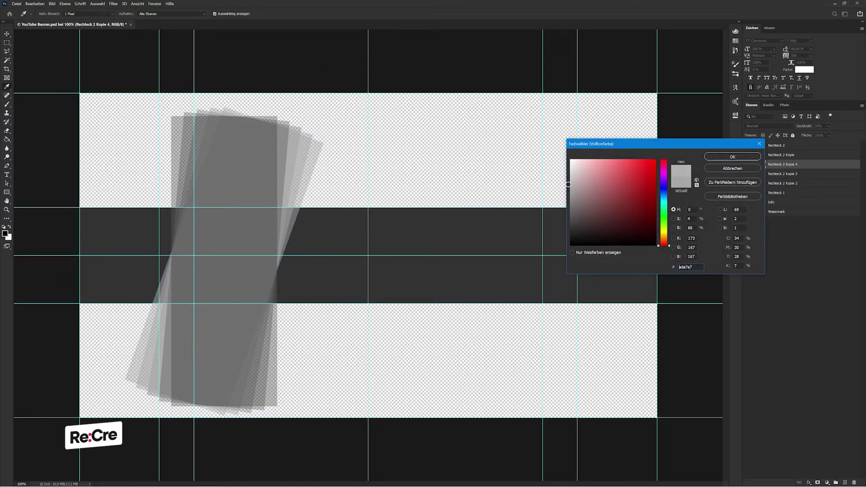
key("Return")
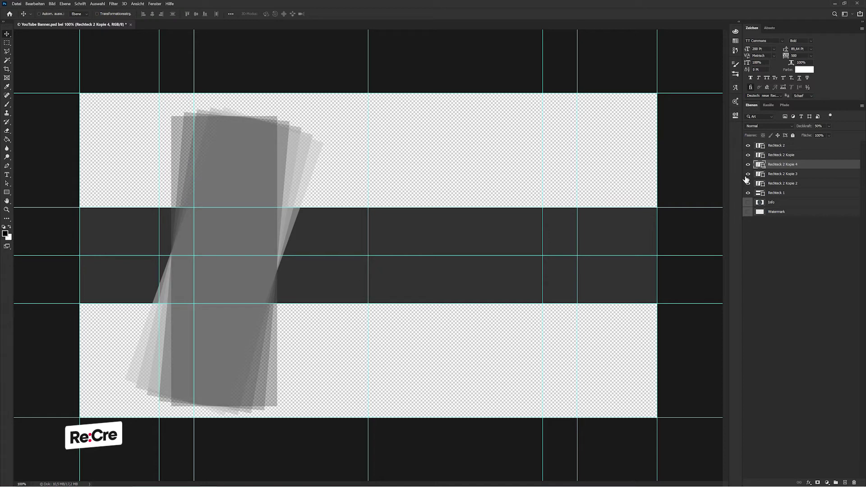
left_click_drag(772, 183, 759, 194)
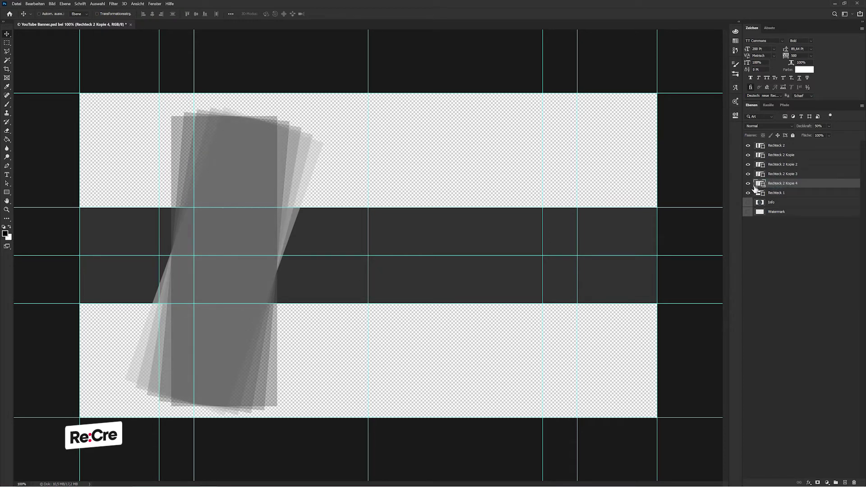
- Make a fifth copy rotated another 5° with a lighter grey fill
key("ctrl+j")
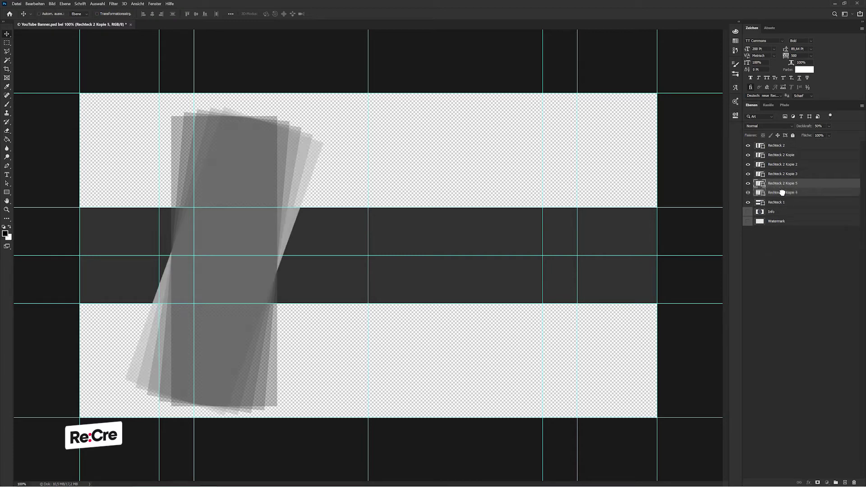
key("ctrl+t")
type("5")
key("Return")
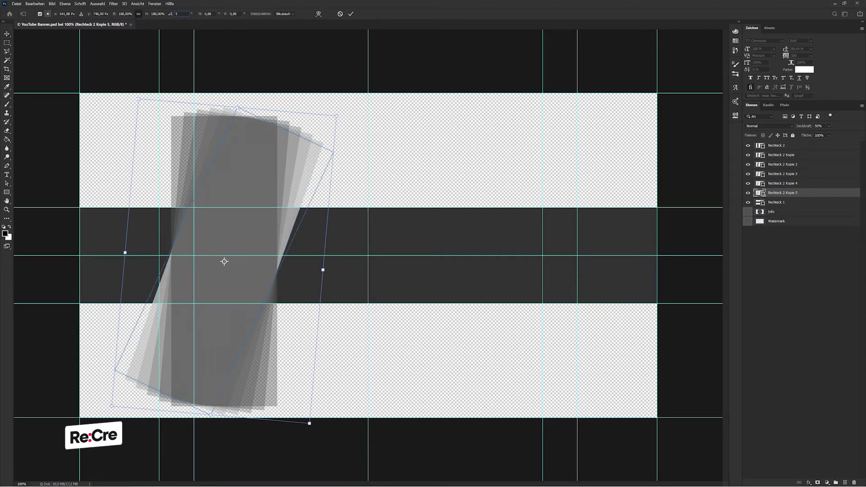
key("Return")
double_click(760, 194)
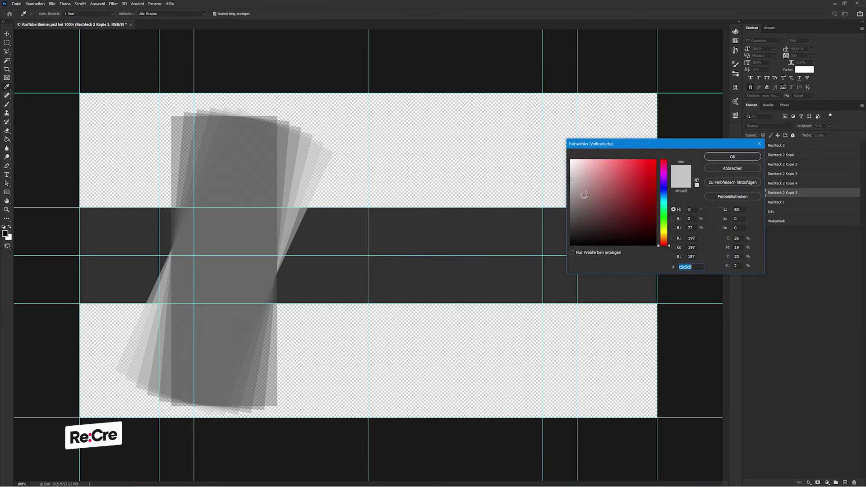
left_click_drag(572, 179, 560, 173)
key("Return")
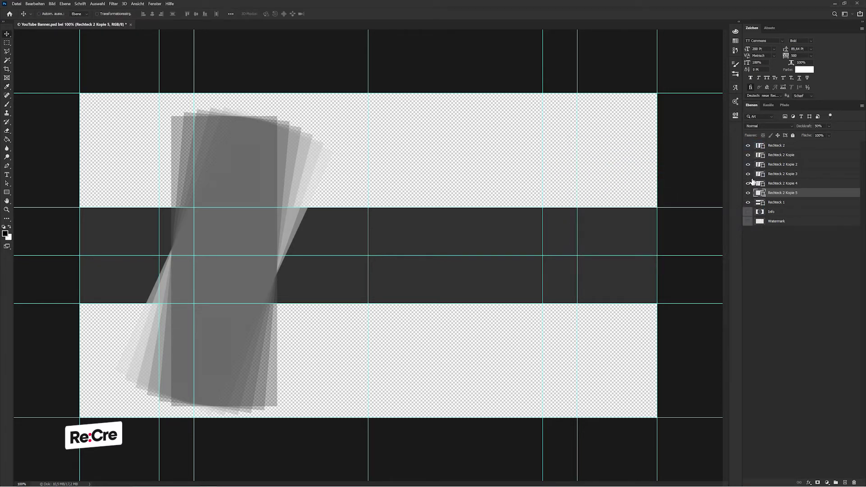
- Step through Layers panel selections of the rectangle copies, ending on the last copy
left_click(774, 156, "shift")
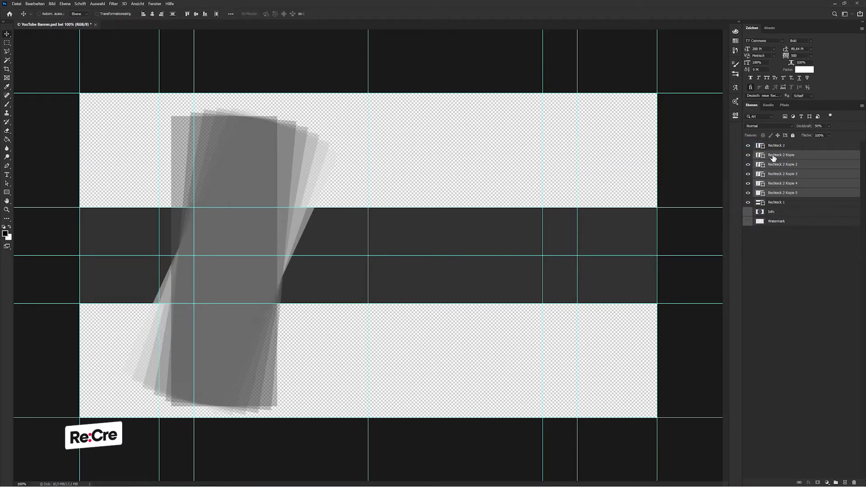
left_click(773, 165)
left_click(777, 193, "shift")
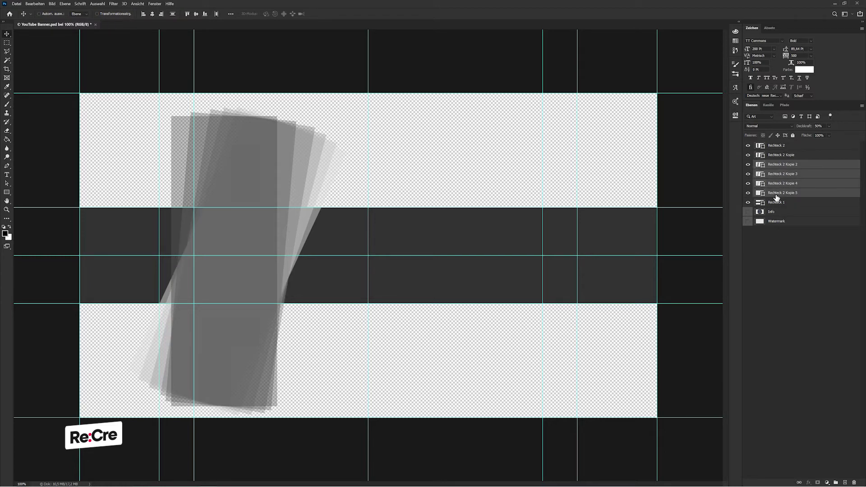
left_click(779, 175)
left_click(780, 194, "shift")
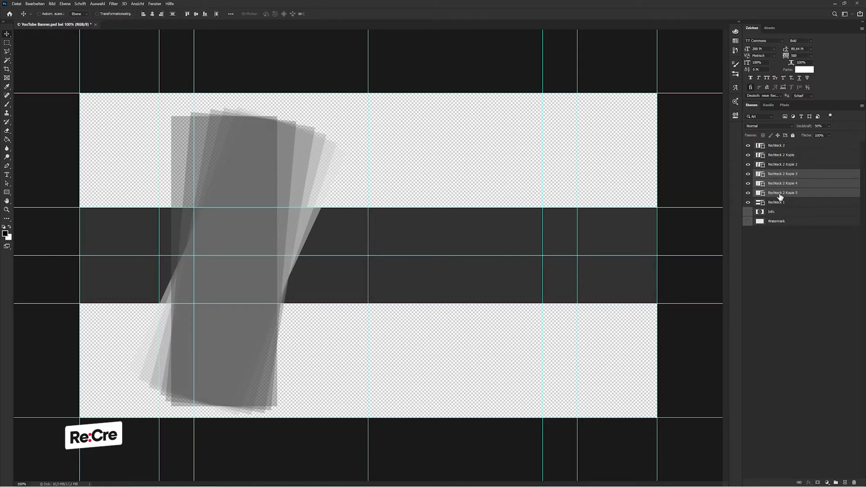
left_click(784, 183)
left_click(783, 193, "shift")
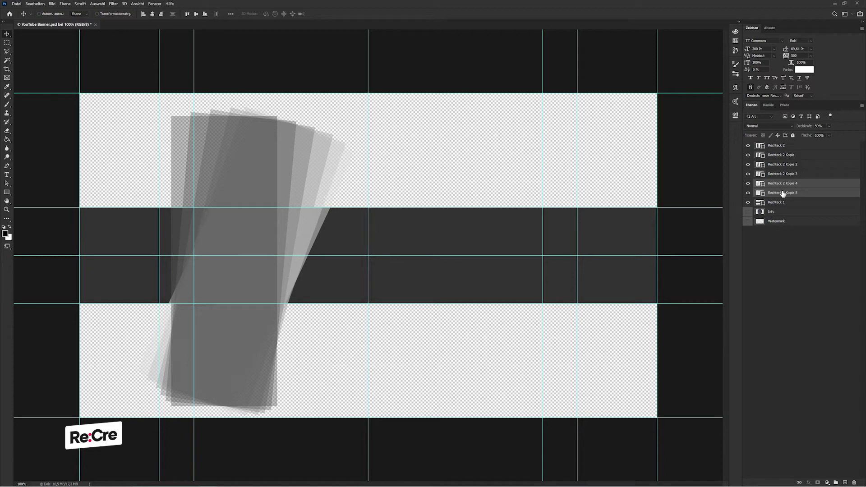
left_click(782, 193)
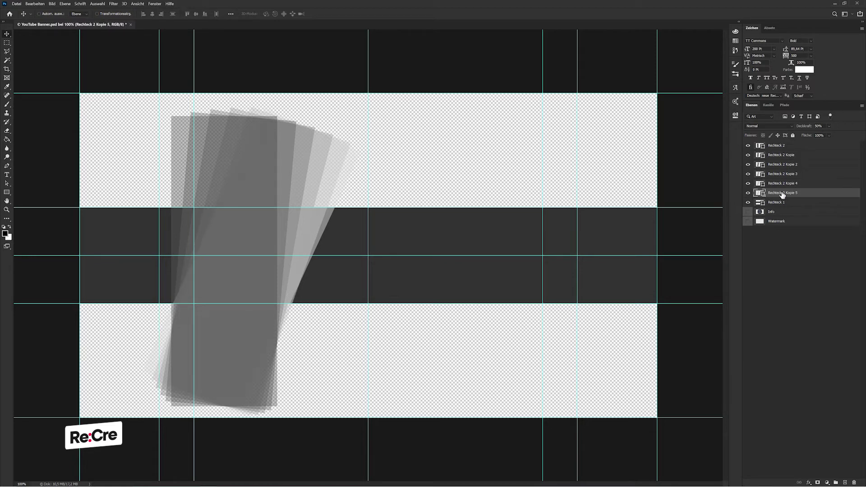
- Lighten the fourth copy to a paler grey and the fifth copy to almost white
double_click(761, 184)
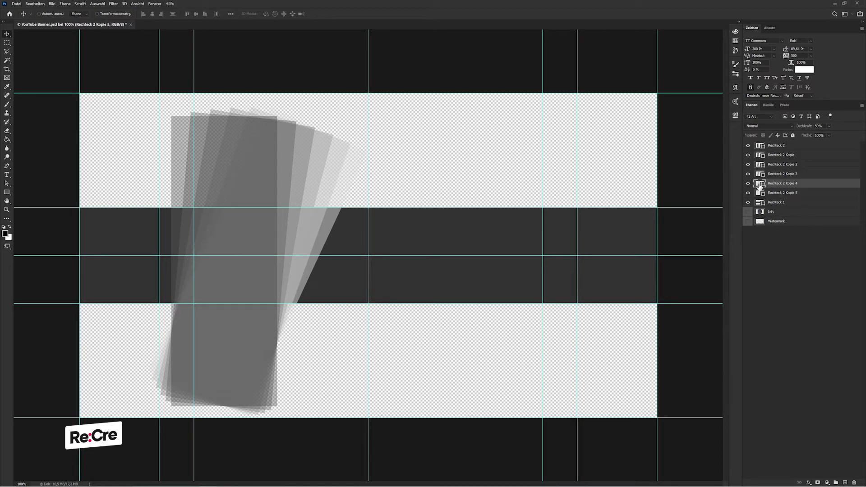
left_click_drag(574, 180, 562, 173)
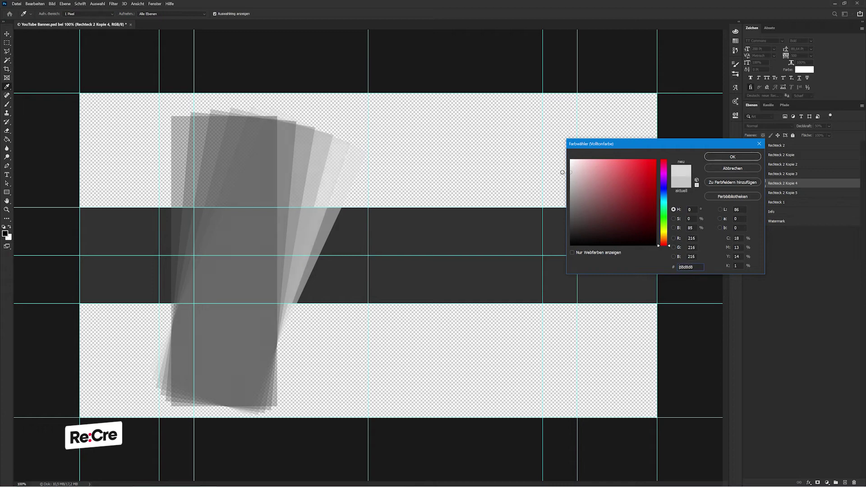
key("Return")
double_click(757, 193)
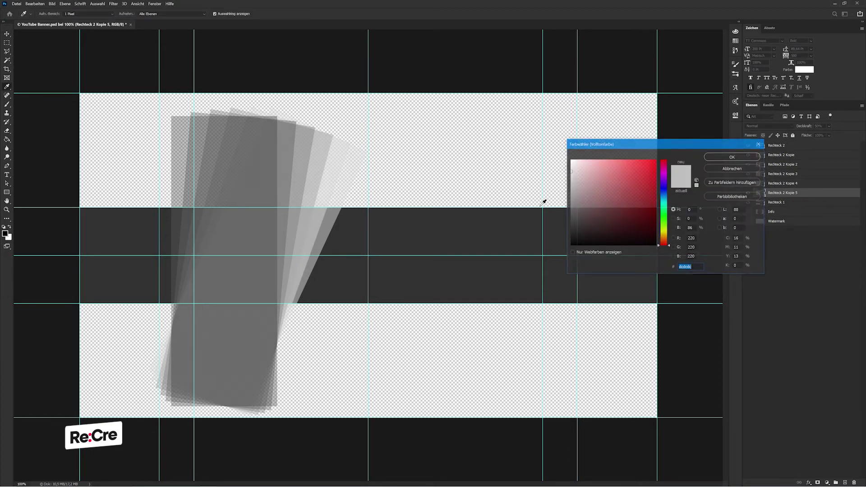
left_click_drag(570, 185, 561, 167)
key("Return")
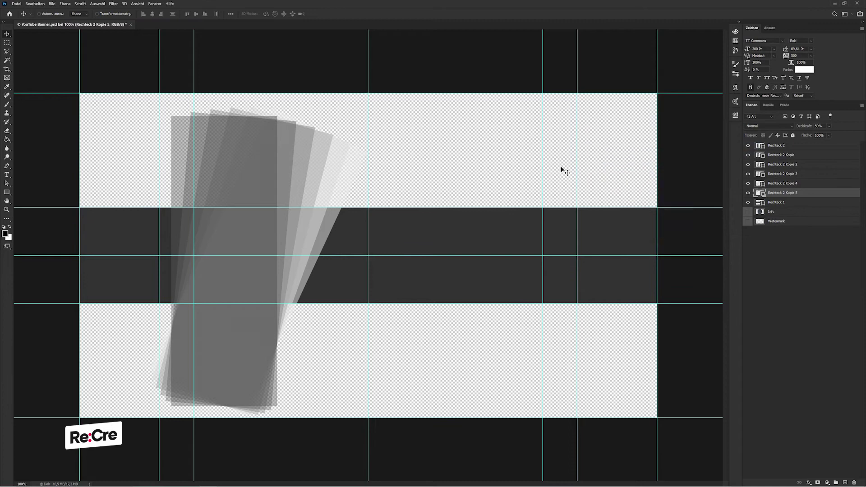
- Select the rectangle copy layers in the Layers panel, ready to group them
left_click(781, 168, "shift")
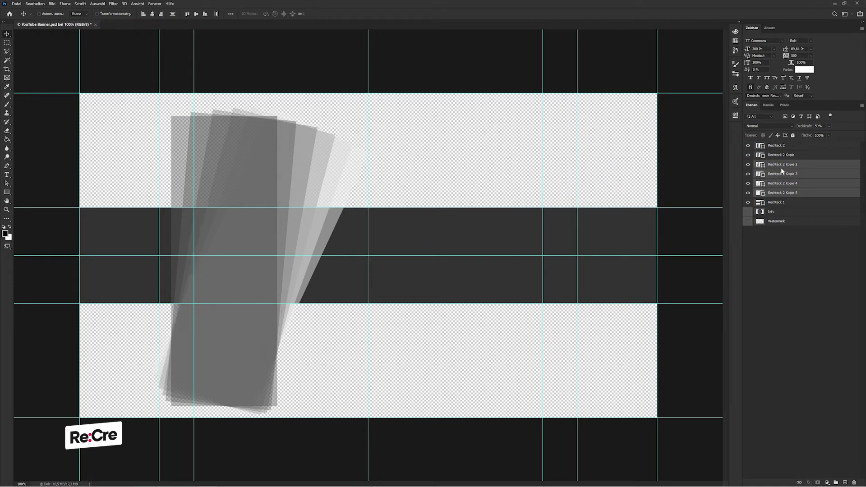
left_click(795, 175)
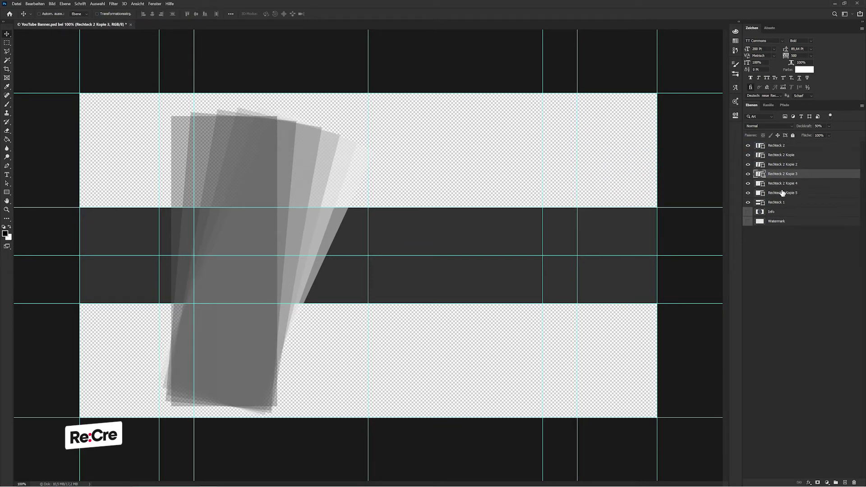
left_click(783, 194, "shift")
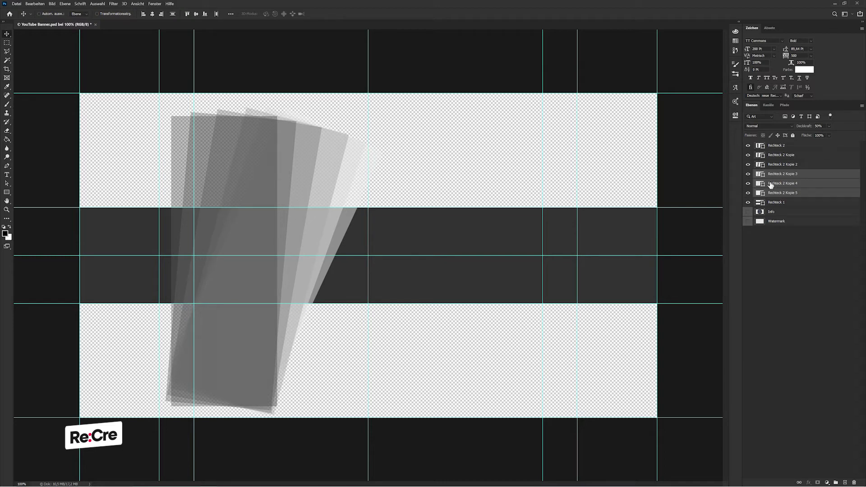
left_click(770, 184)
left_click(776, 195)
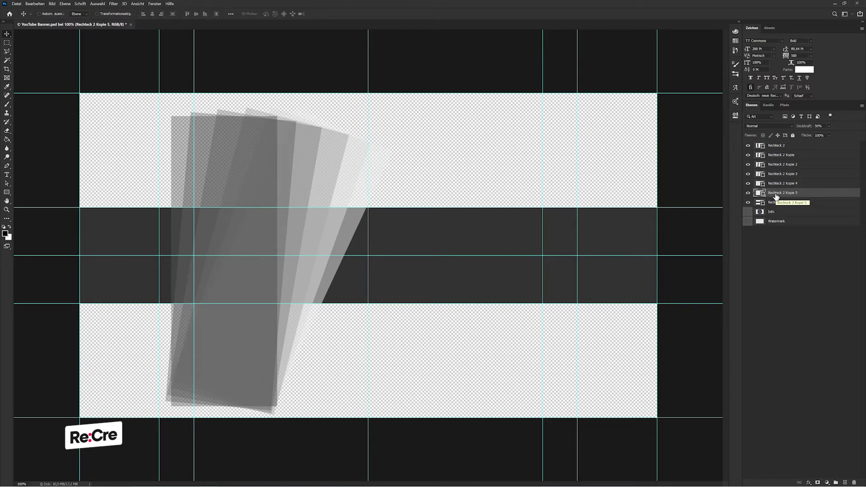
left_click(778, 146, "shift")
- Group the ray rectangles, then add a horizontally flipped copy of the group shifted left
key("ctrl+g")
left_click_drag(335, 246, 329, 244)
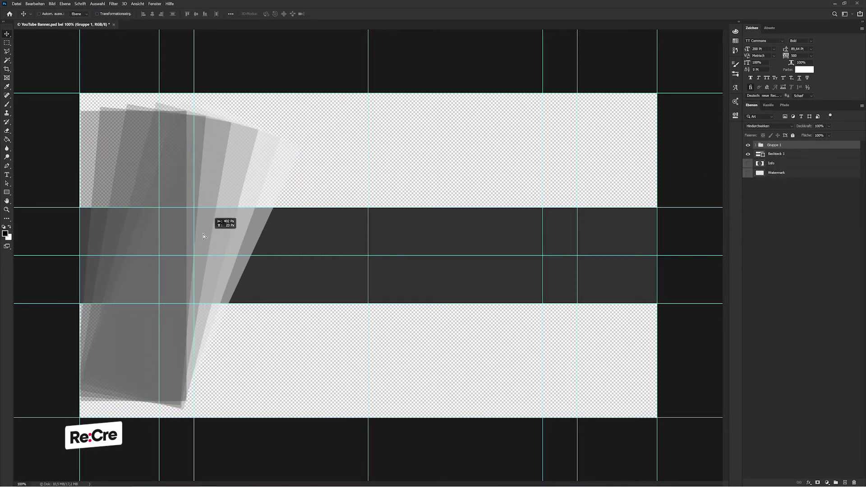
key("ctrl+j")
left_click(35, 4)
mouse_move(48, 148)
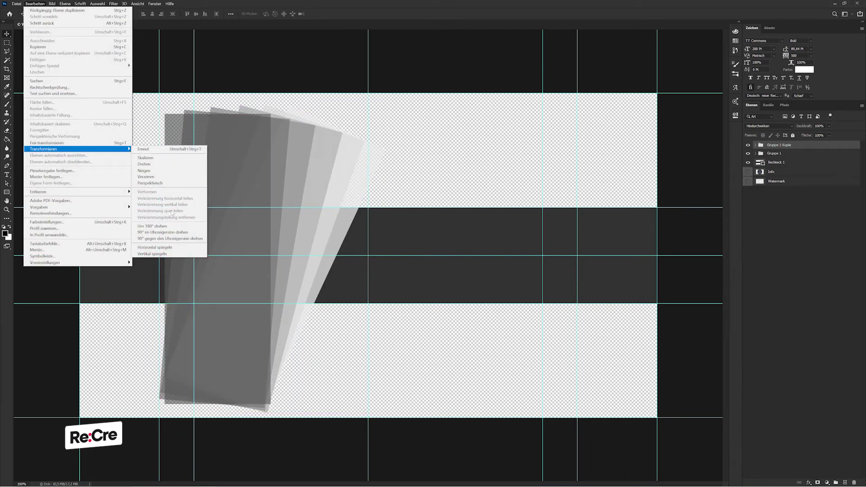
left_click(155, 247)
mouse_move(236, 247)
left_mouse_down()
mouse_move(132, 264)
mouse_move(160, 265)
left_mouse_up()
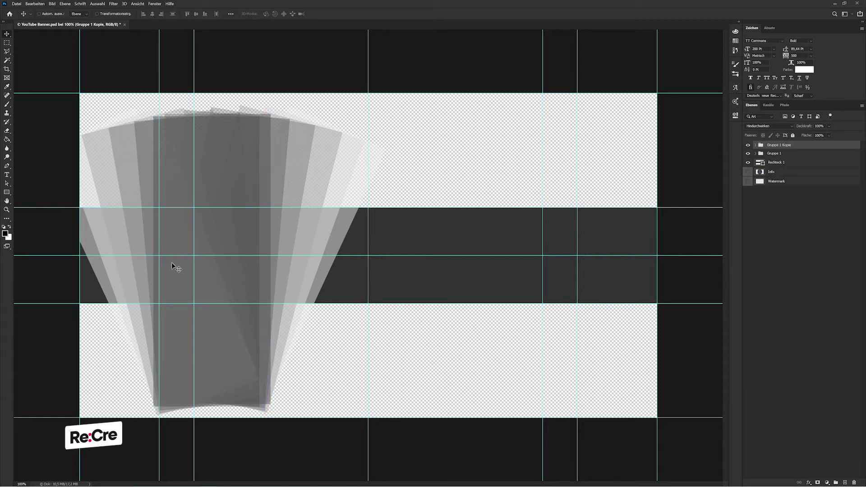
key("ctrl+h")
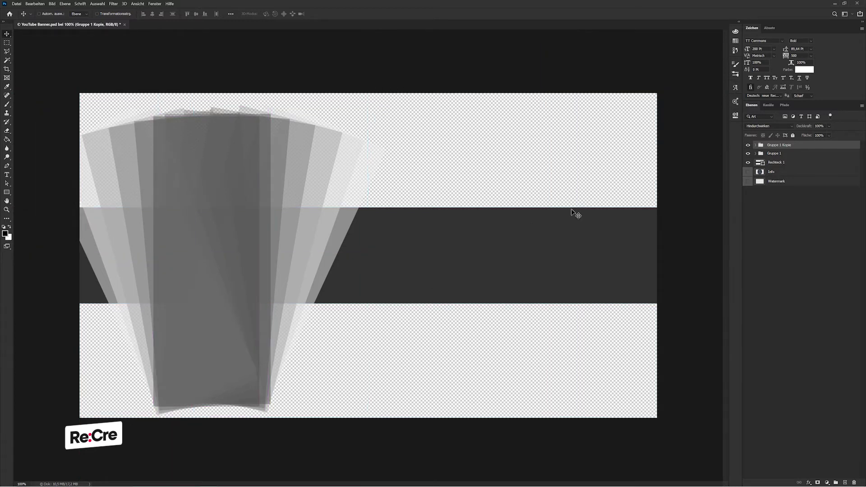
- Group both ray fans together with the dark band rectangle
left_click(782, 156, "shift")
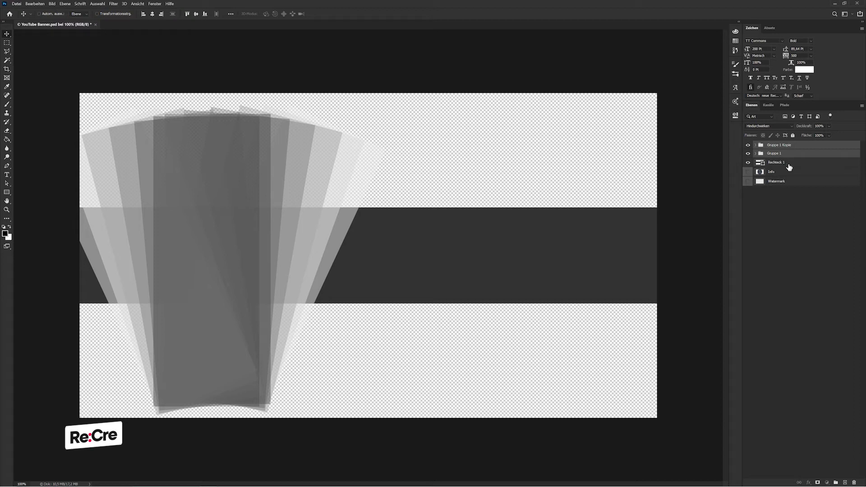
left_click(789, 165, "shift")
key("ctrl+g")
key("ctrl+h")
- Mask the new group to the central strip by selecting above and below the band, then inverting
key("m")
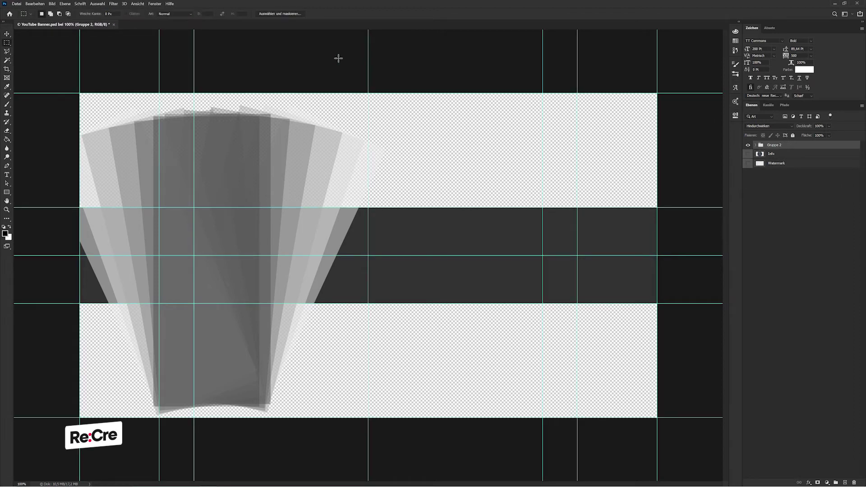
left_click_drag(80, 93, 676, 206)
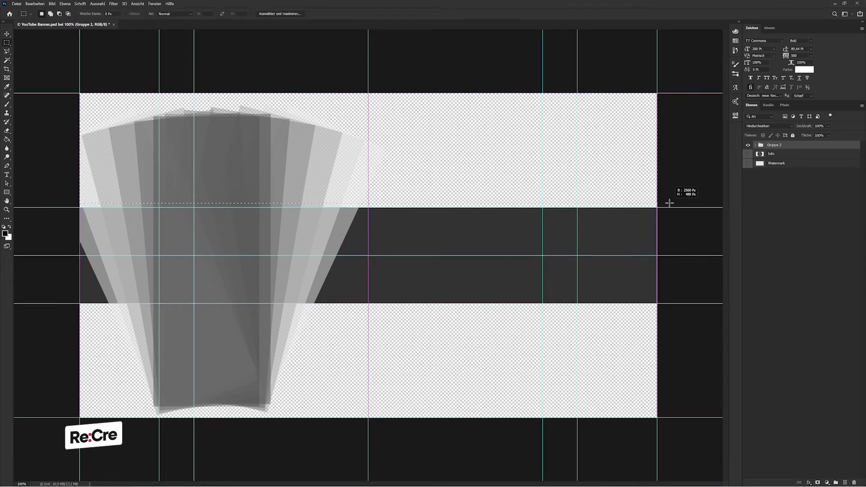
left_click_drag(671, 428, 42, 307)
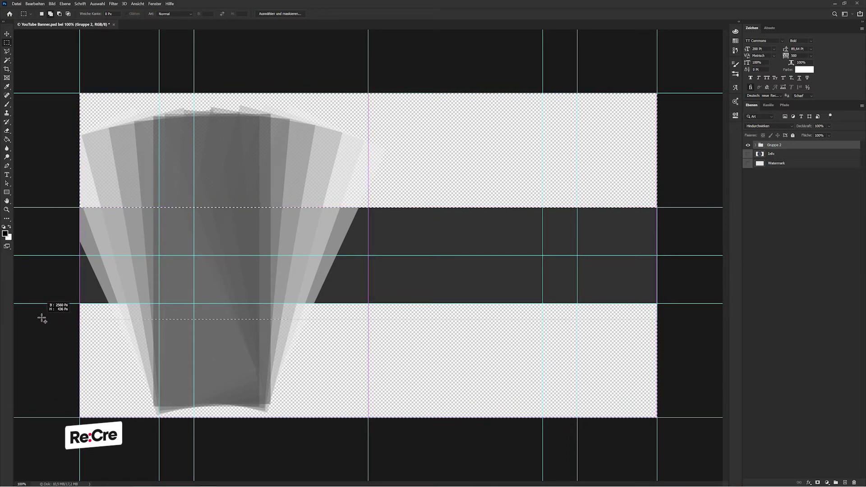
right_click(193, 226)
left_click(241, 238)
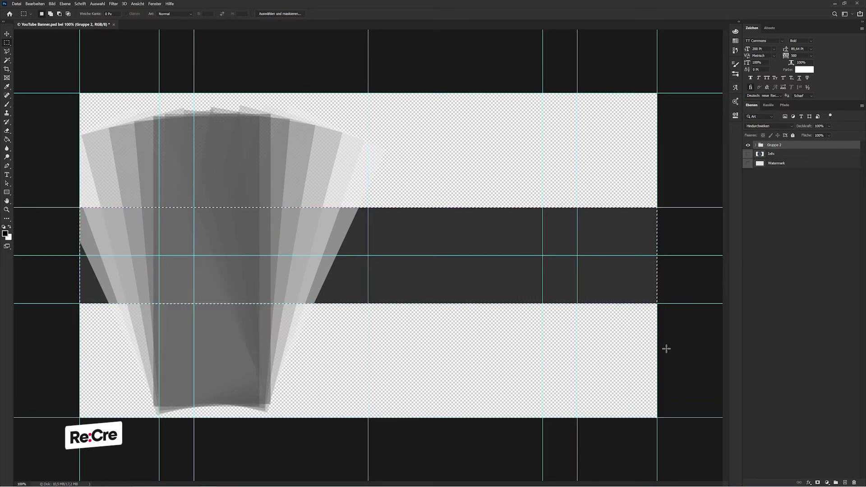
left_click(818, 482)
key("v")
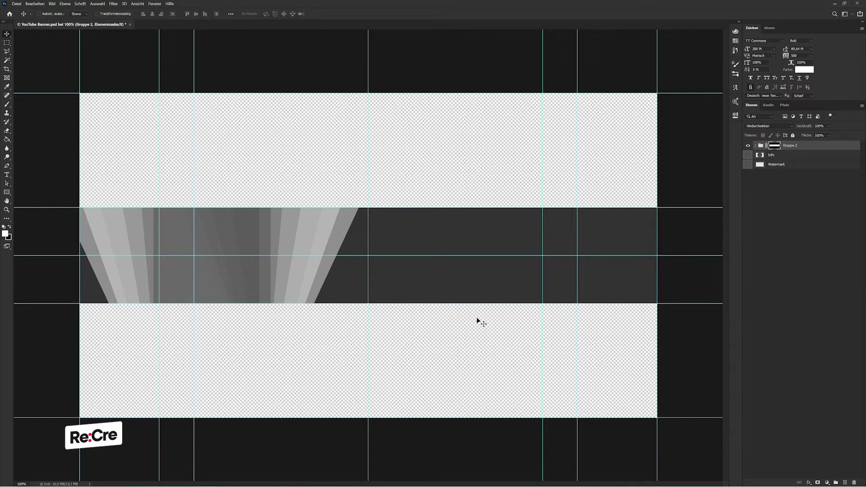
key("ctrl+h")
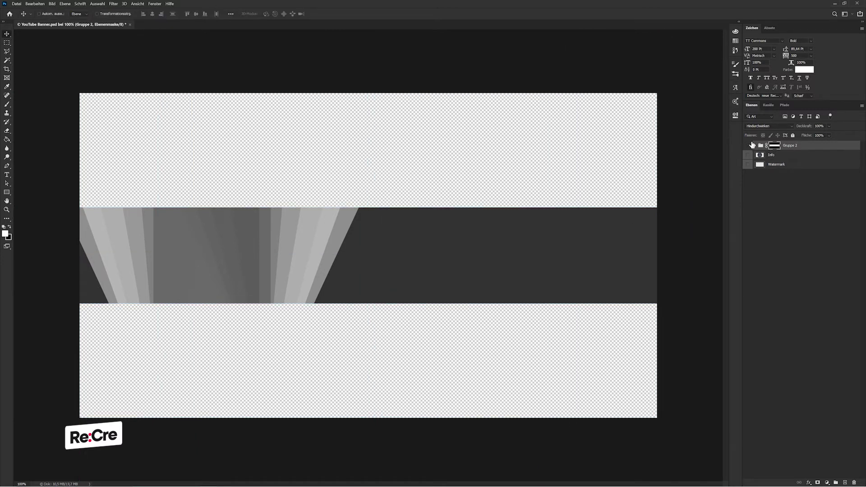
left_click(749, 145)
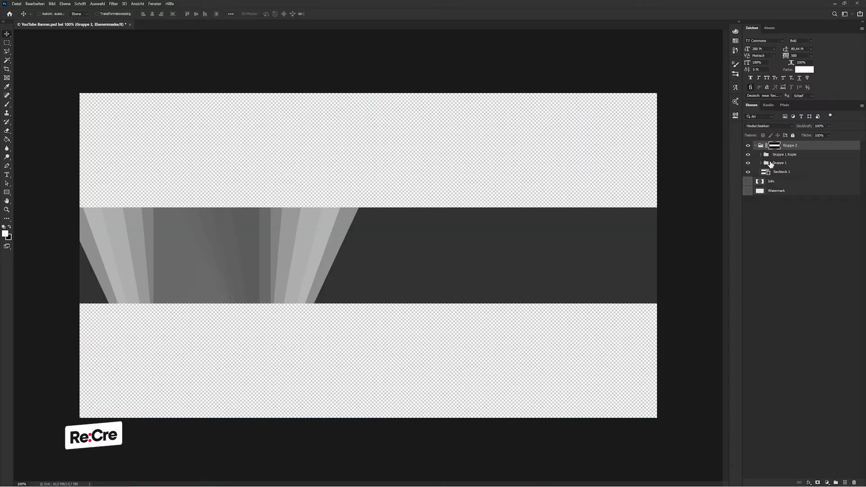
- Duplicate the ray group, enlarge the copy and place it on the right of the band
left_click(785, 155)
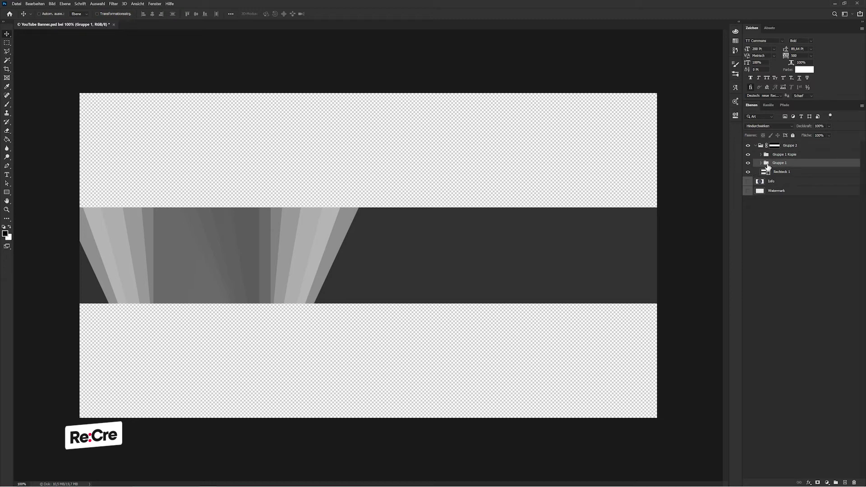
left_click_drag(261, 246, 559, 238)
key("ctrl+t")
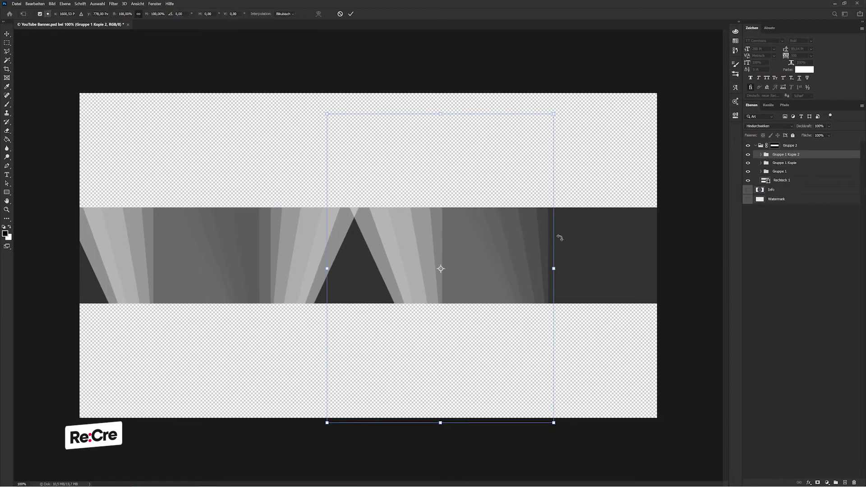
left_click_drag(553, 268, 625, 268)
mouse_move(443, 238)
left_mouse_down()
mouse_move(607, 279)
mouse_move(622, 347)
left_mouse_up()
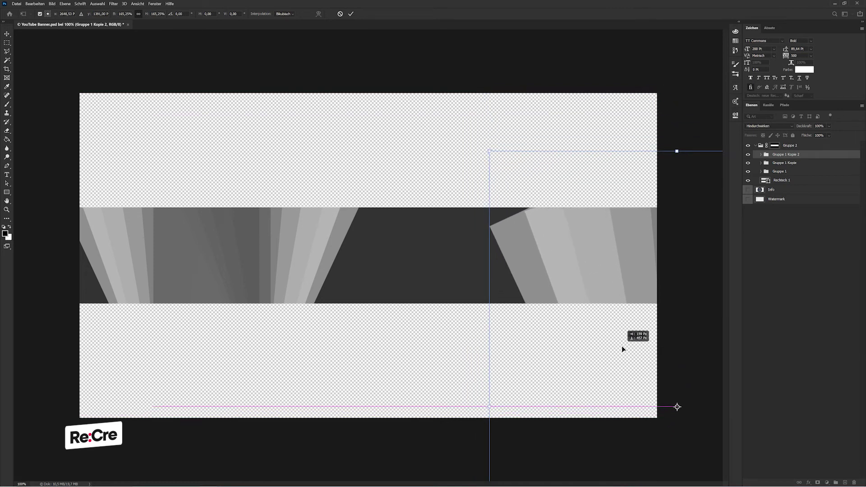
left_click_drag(622, 346, 584, 255)
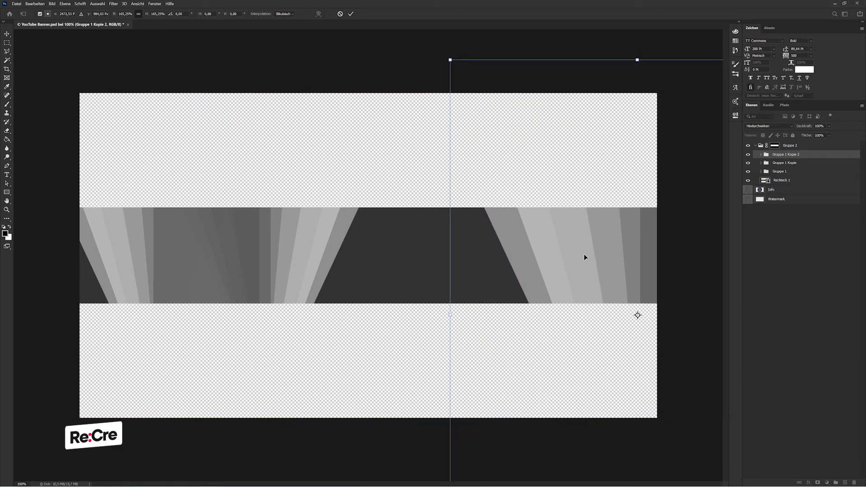
key("Return")
mouse_move(614, 201)
left_mouse_down()
mouse_move(584, 221)
mouse_move(396, 221)
left_mouse_up()
- Enlarge another ray copy, move it beneath the original, and fade it to 10% in the centre
key("ctrl+t")
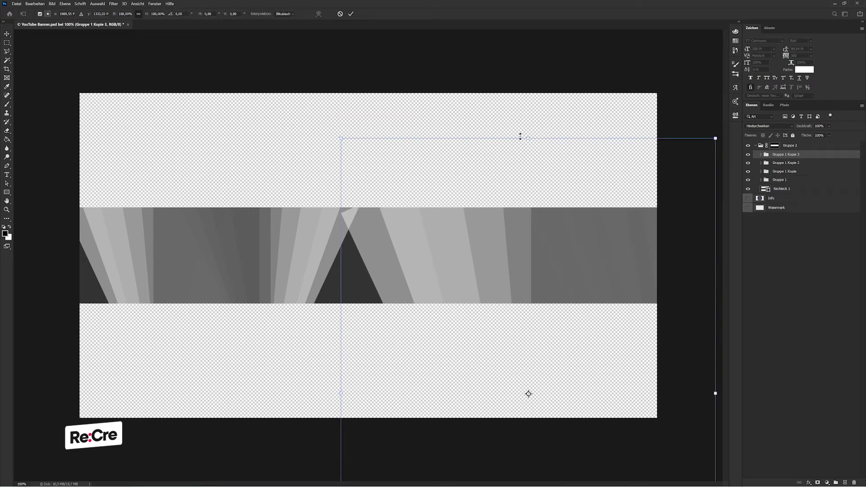
left_click_drag(520, 136, 523, 3)
left_click_drag(482, 178, 525, 339)
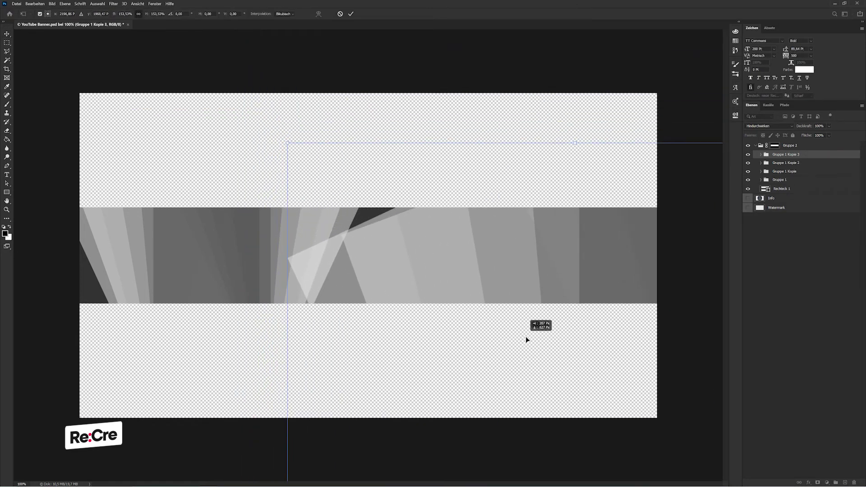
key("Return")
left_click_drag(786, 154, 787, 189)
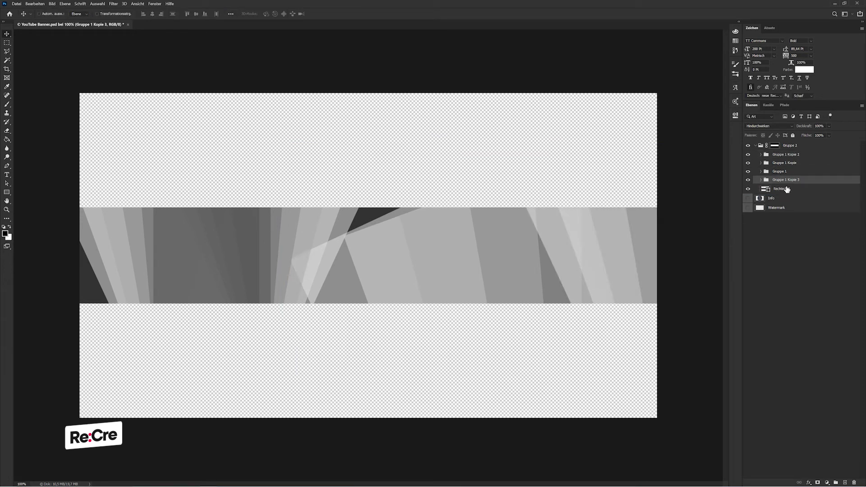
key("1")
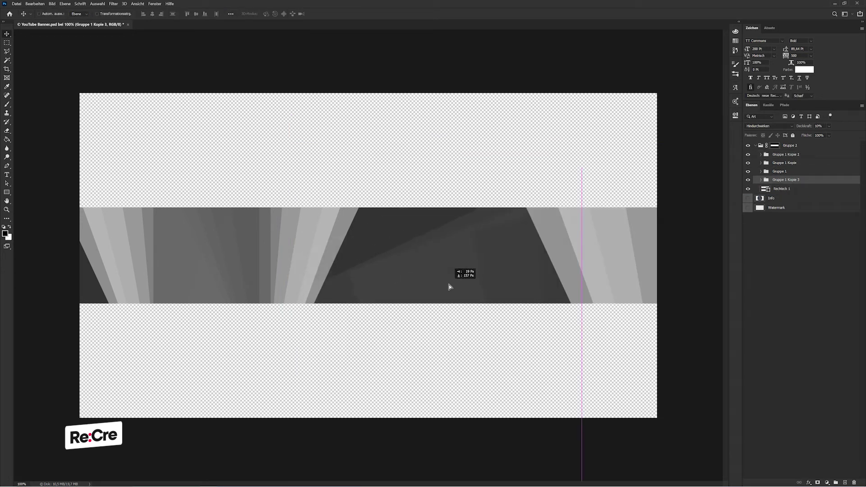
mouse_move(449, 287)
left_mouse_down()
mouse_move(437, 265)
mouse_move(414, 263)
mouse_move(478, 273)
left_mouse_up()
- Shift both left ray fans further left and save the banner
left_click(780, 171)
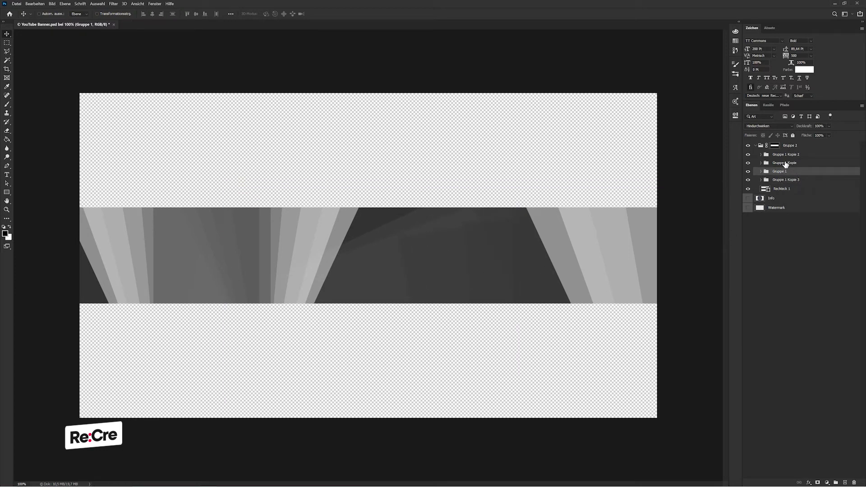
left_click_drag(327, 230, 297, 230)
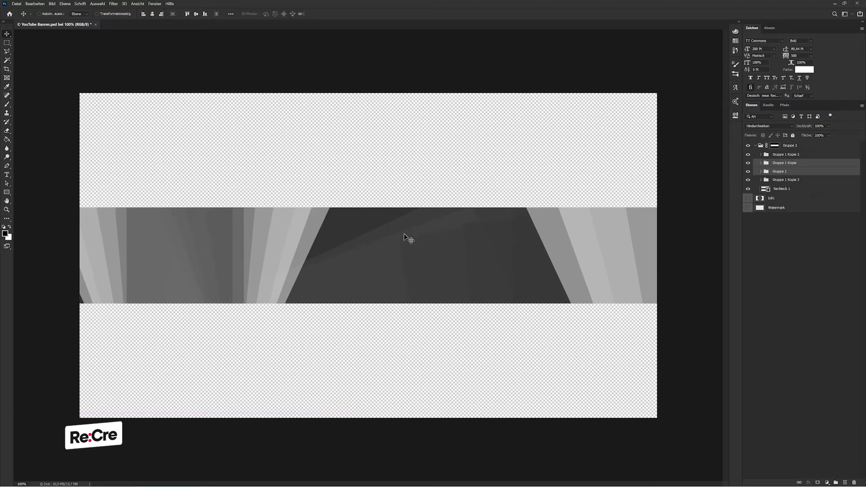
left_click(777, 254)
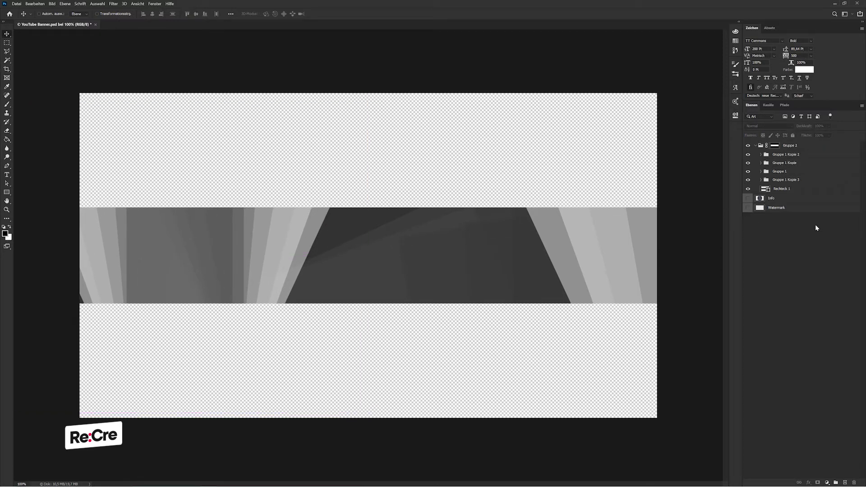
key("ctrl+s")
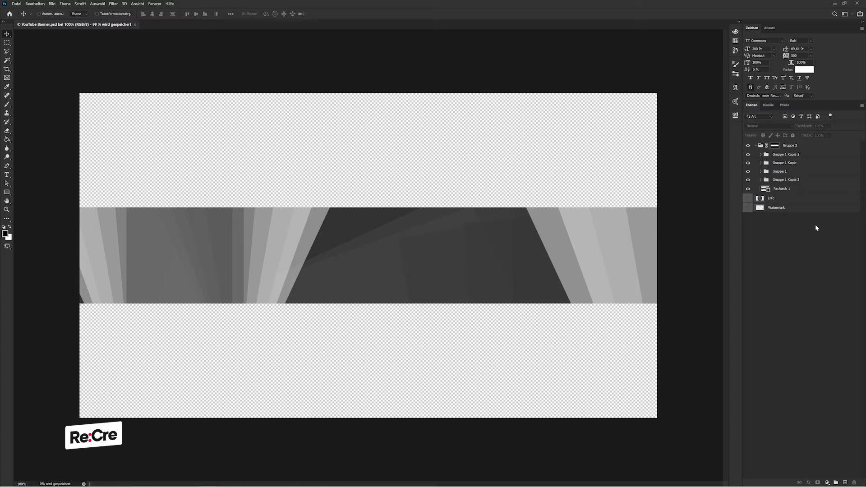
- Type NAME in the band and set it to Futura PT Bold at 150 pt
left_click(7, 174)
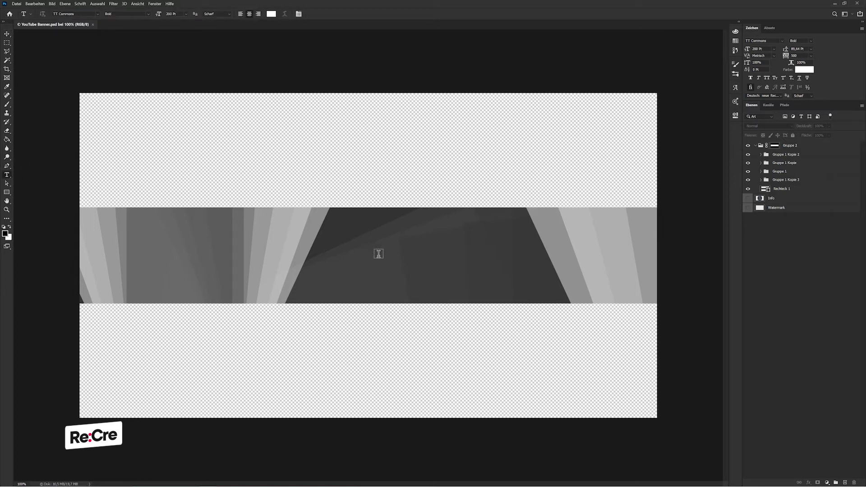
left_click(402, 269)
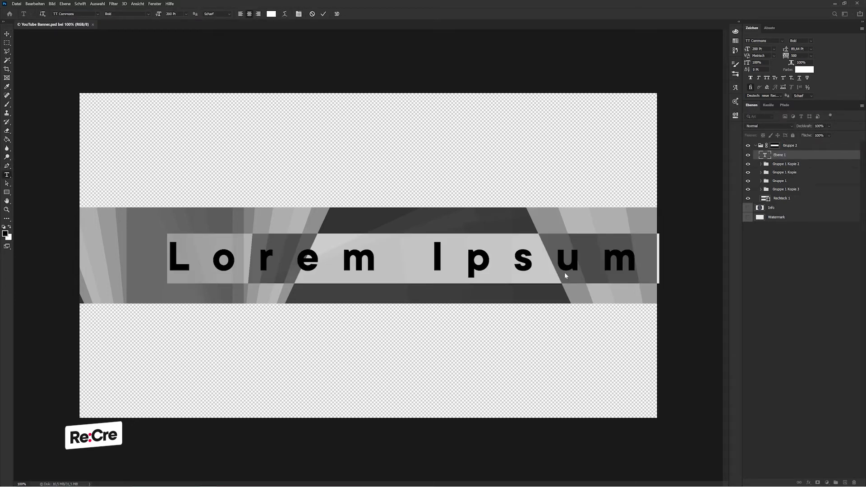
type("NAM;E")
key("BackSpace")
key("BackSpace")
type("E")
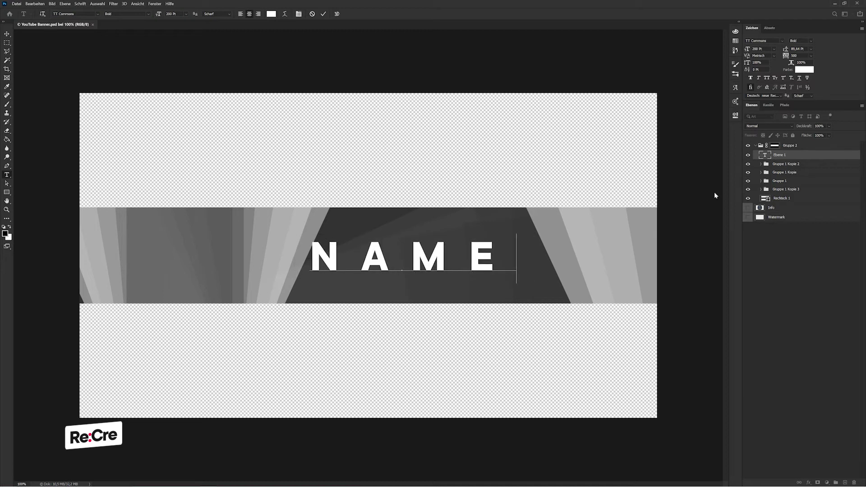
key("ctrl+a")
left_click(762, 41)
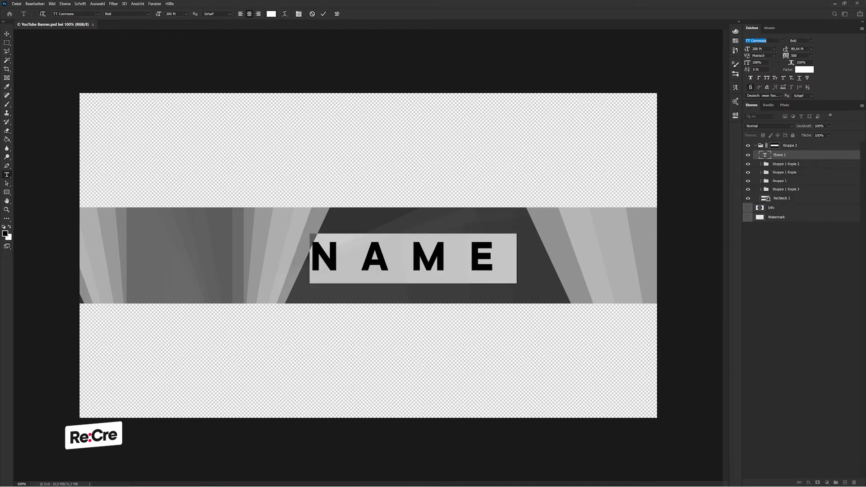
type("Futura PT")
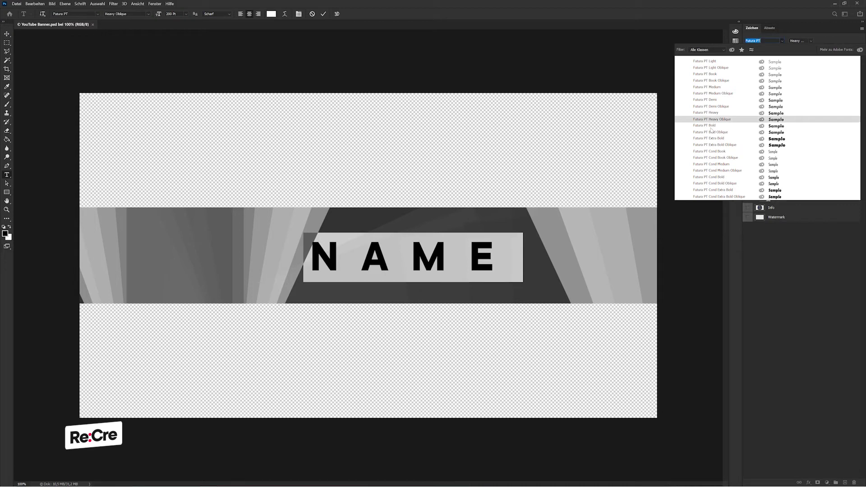
left_click(715, 125)
type("00 Pt")
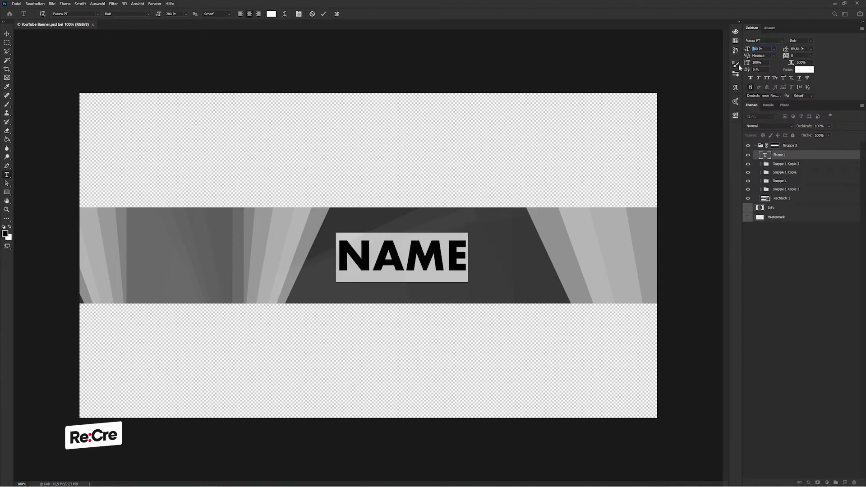
type("150")
key("Return")
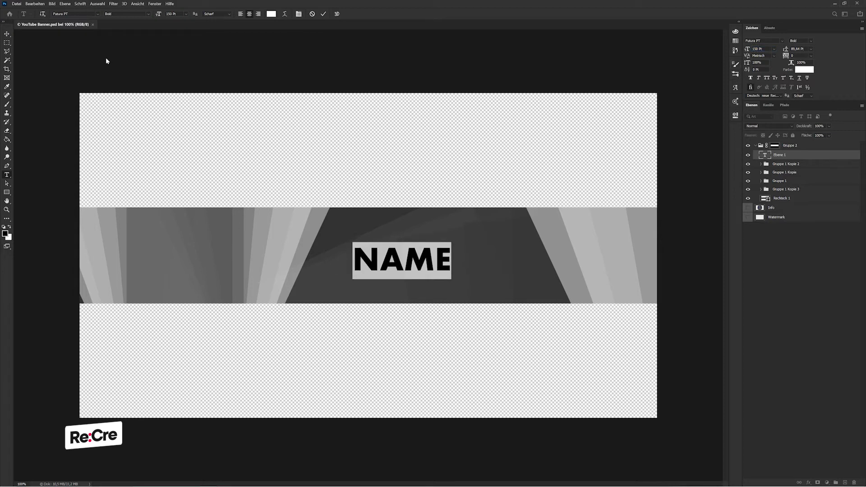
left_click(7, 42)
- Copy NAME below the original and retype the copy as YOUR SLOGAN at 30 pt
left_click_drag(453, 239, 474, 231)
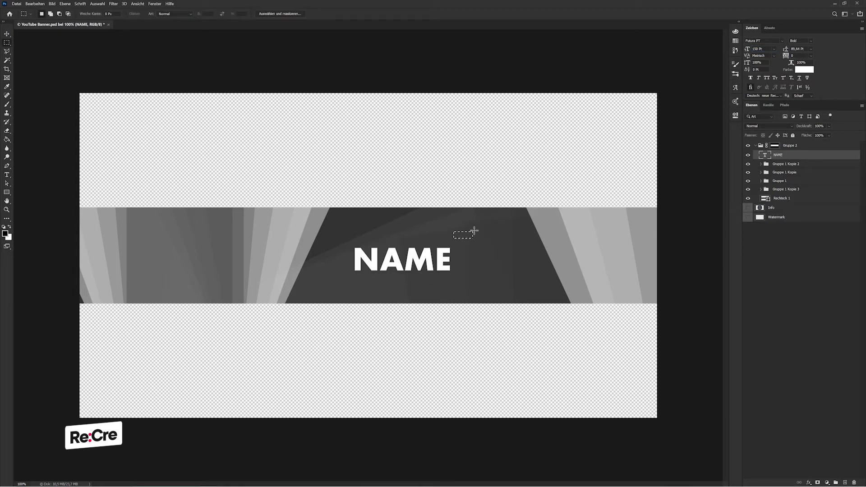
key("v")
mouse_move(406, 261)
left_mouse_down()
mouse_move(427, 245)
mouse_move(453, 291)
left_mouse_up()
double_click(766, 157)
type("YO")
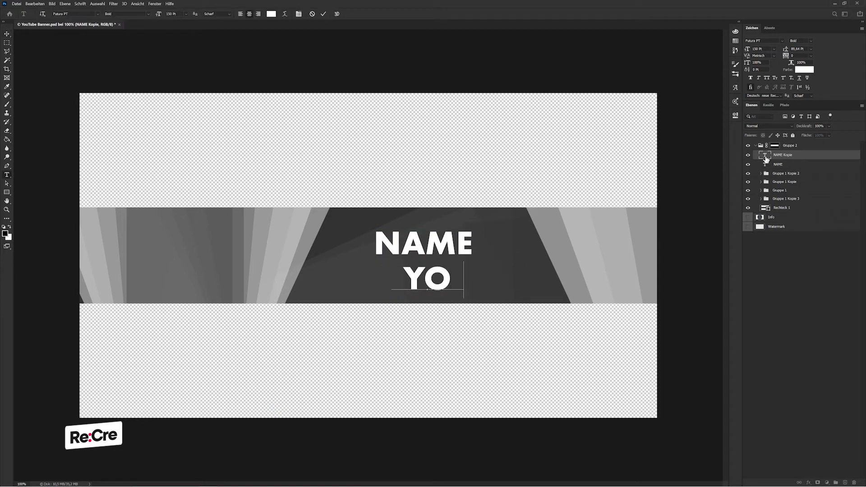
type("UR SLOGAN")
key("ctrl+a")
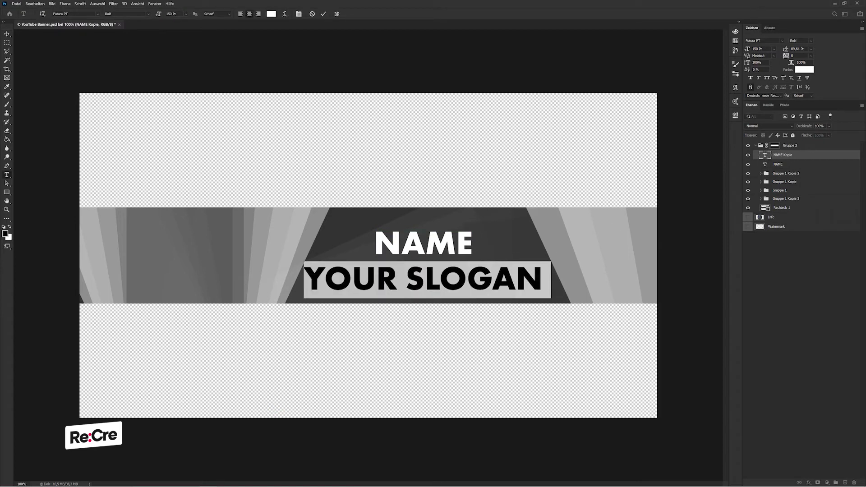
type("0")
key("Return")
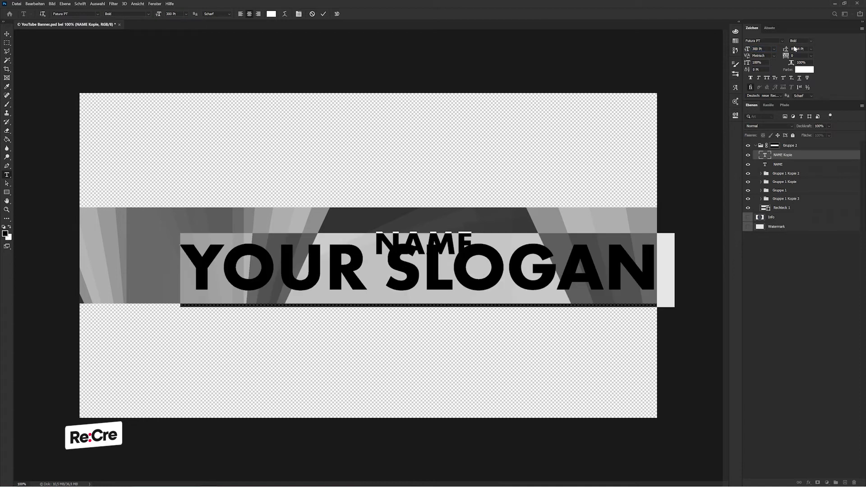
key("ctrl+z")
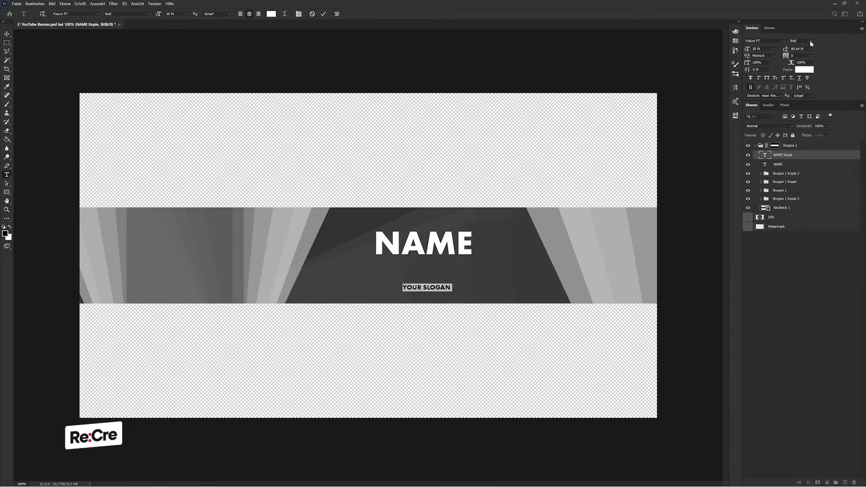
- Give the slogan Medium weight and tracking 300, nudge it under NAME, and order its layer below NAME
left_click(810, 43)
left_click(811, 69)
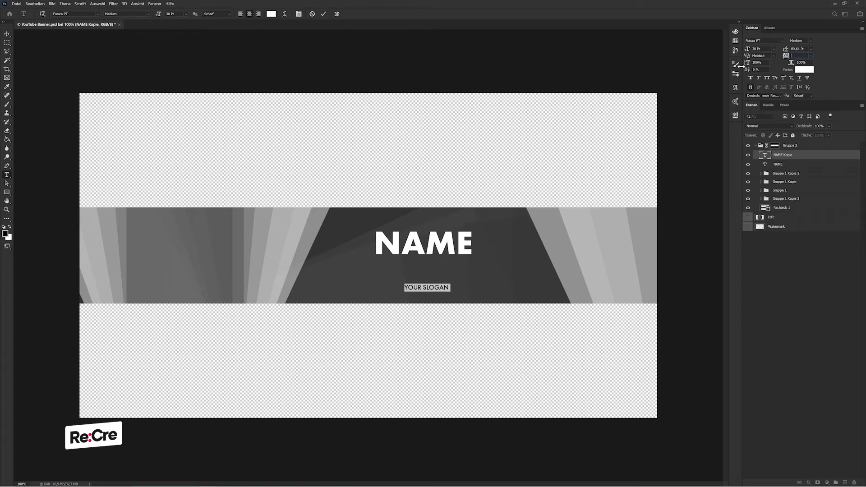
type("300")
key("Return")
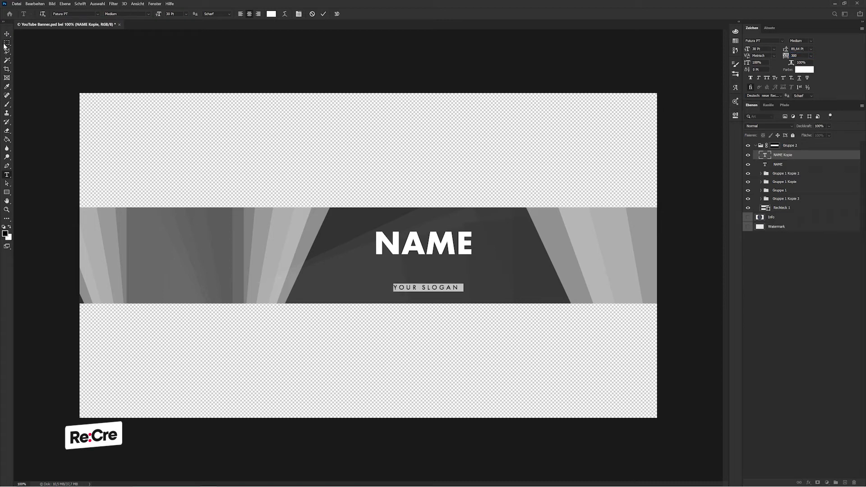
left_click(4, 38)
key("Up")
key("Up")
key("Up")
key("shift+Up")
key("shift+Up")
key("shift+Up")
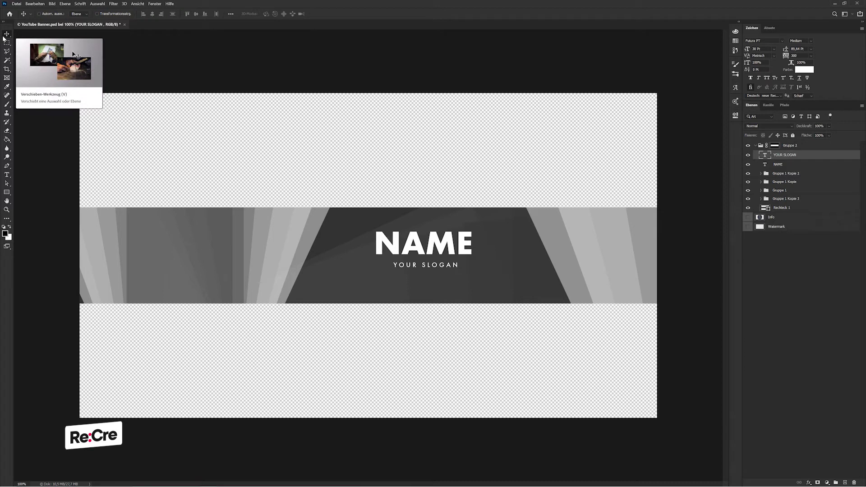
key("shift+Up")
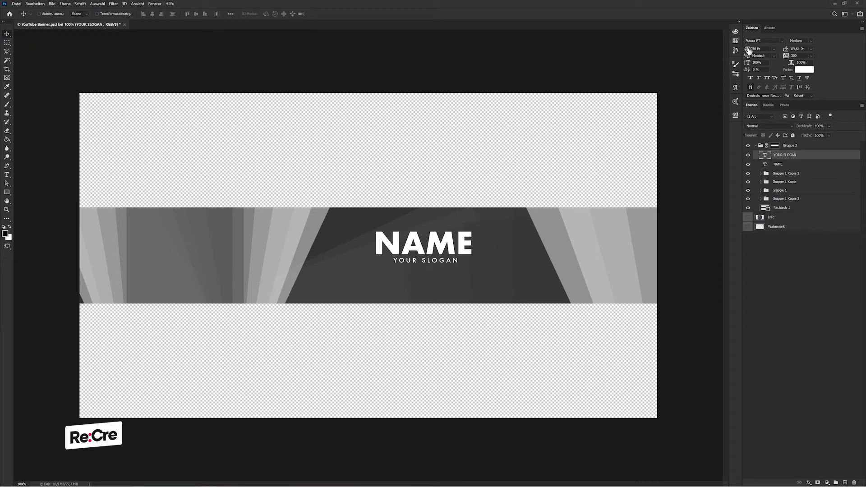
key("Return")
key("Return")
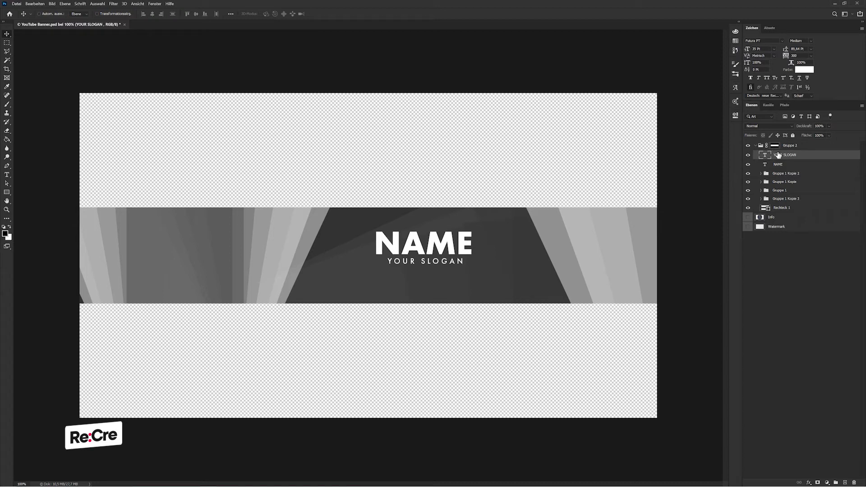
left_click_drag(778, 155, 778, 169)
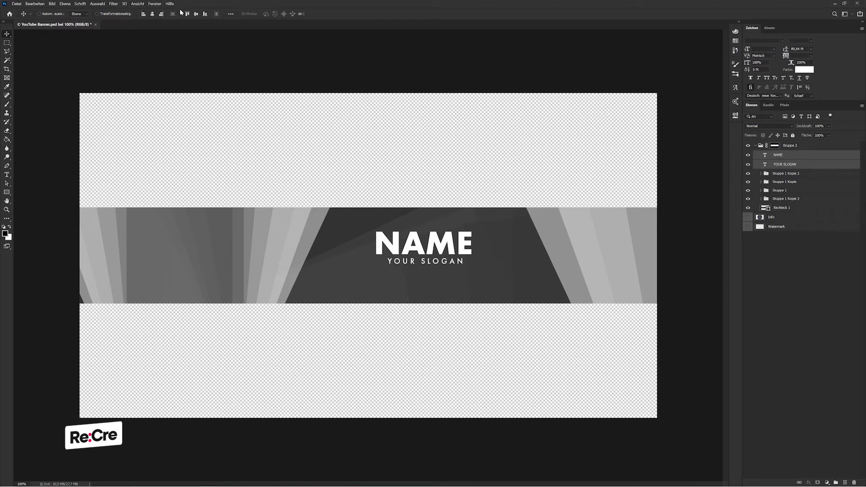
- Centre YOUR SLOGAN under NAME, group them, and centre the group vertically on the canvas
left_click(155, 15)
key("ctrl+g")
left_click(230, 14)
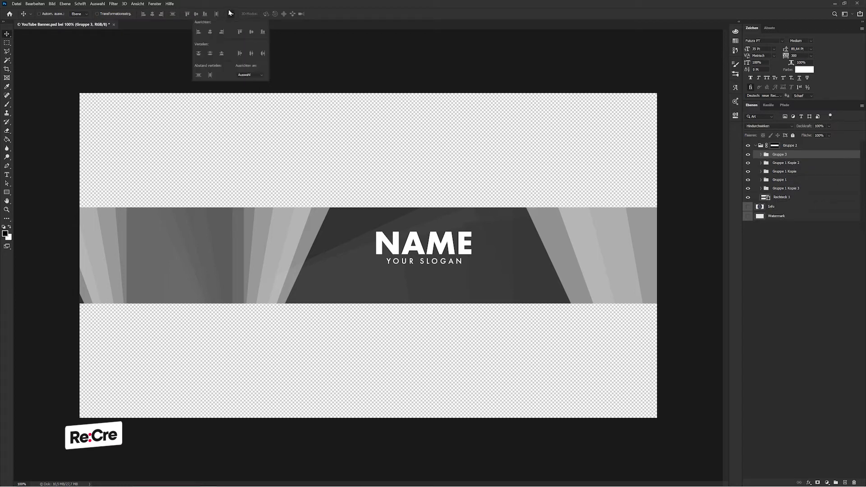
left_click(246, 74)
left_click(249, 32)
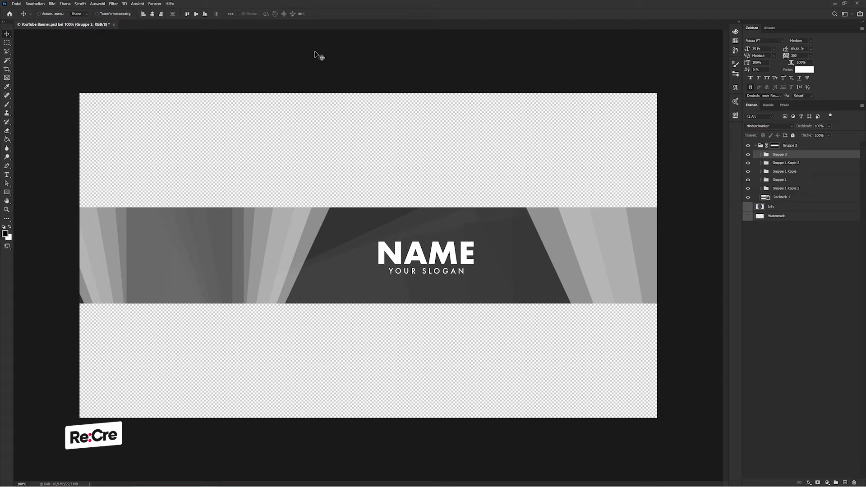
- Add a drop shadow with no spread to the text group and save
left_click(838, 156)
double_click(838, 157)
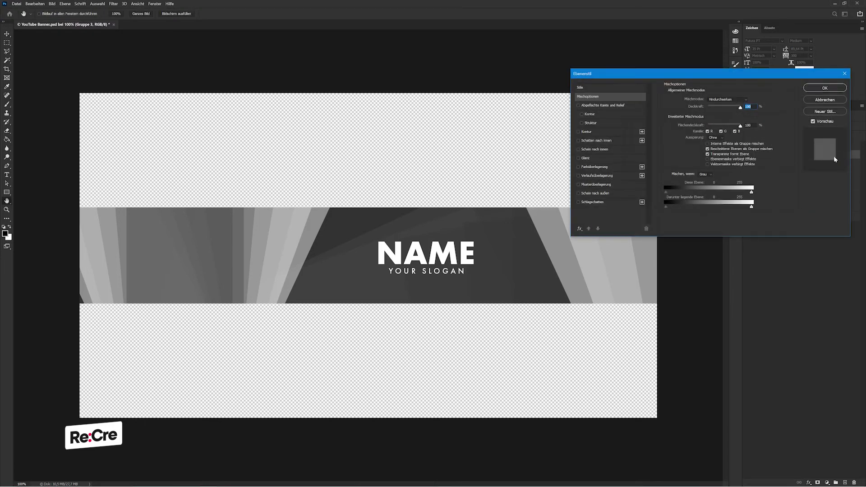
left_click(578, 202)
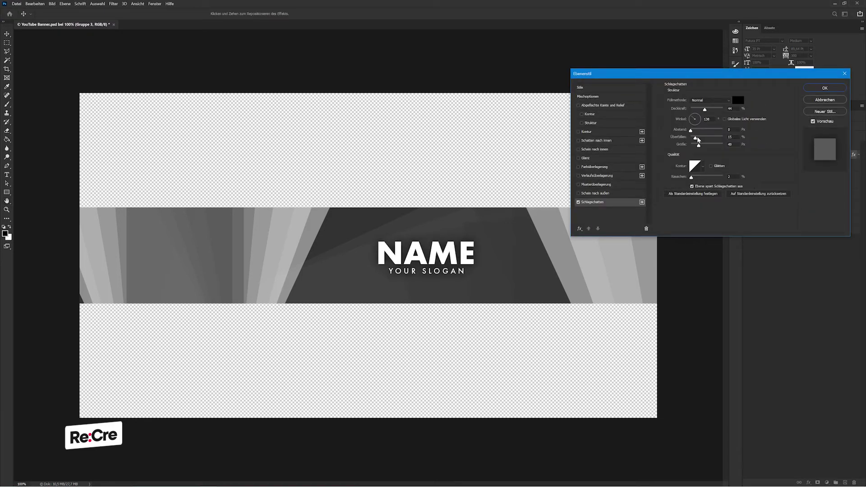
left_click_drag(694, 140, 685, 143)
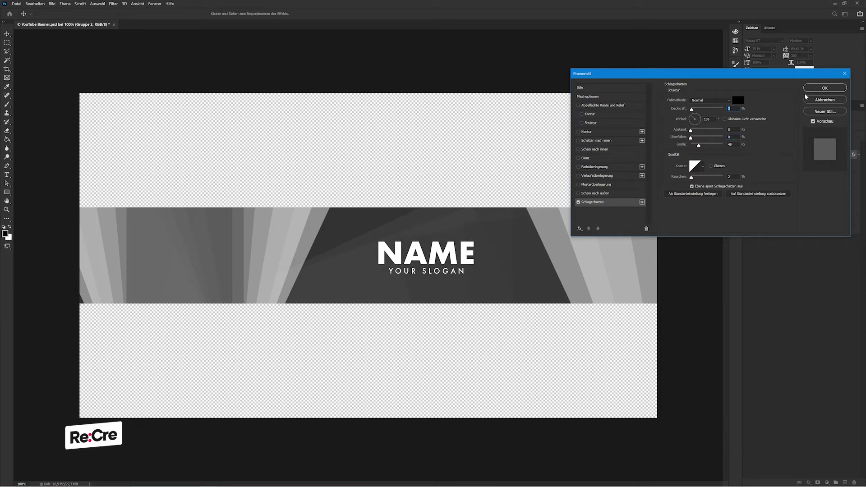
left_click(817, 88)
key("ctrl+s")
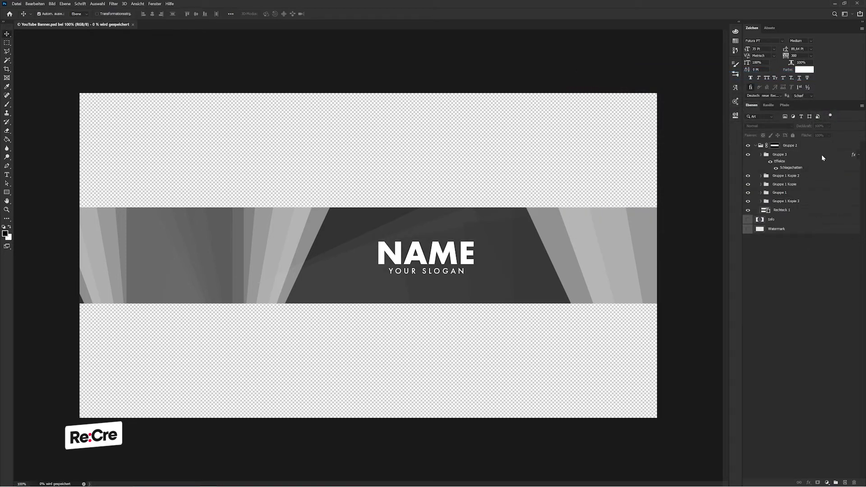
- Add an outer glow layer style to the text group
double_click(822, 156)
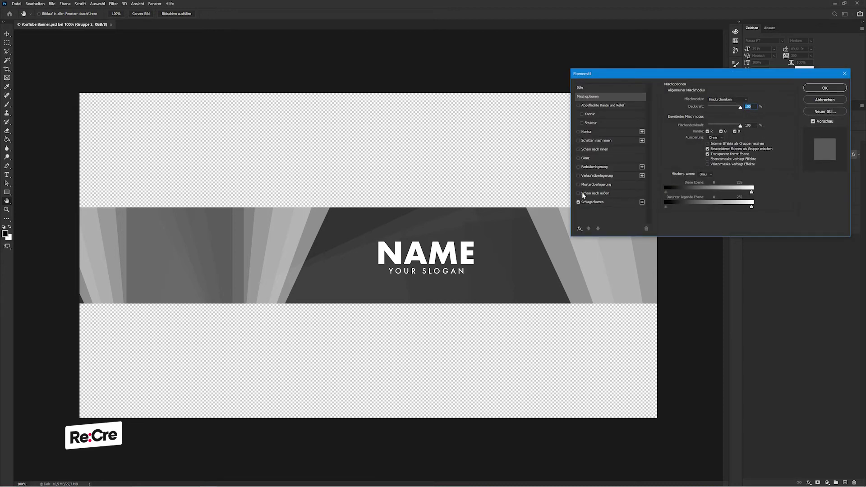
left_click(583, 194)
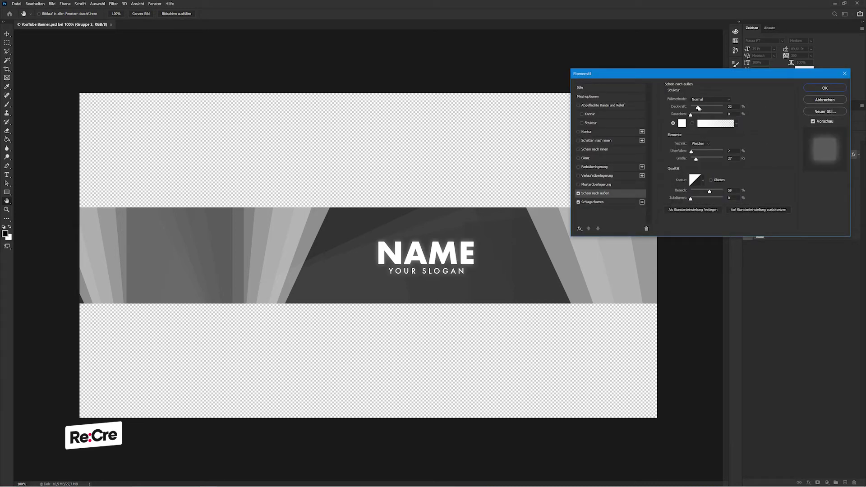
left_click_drag(698, 108, 691, 109)
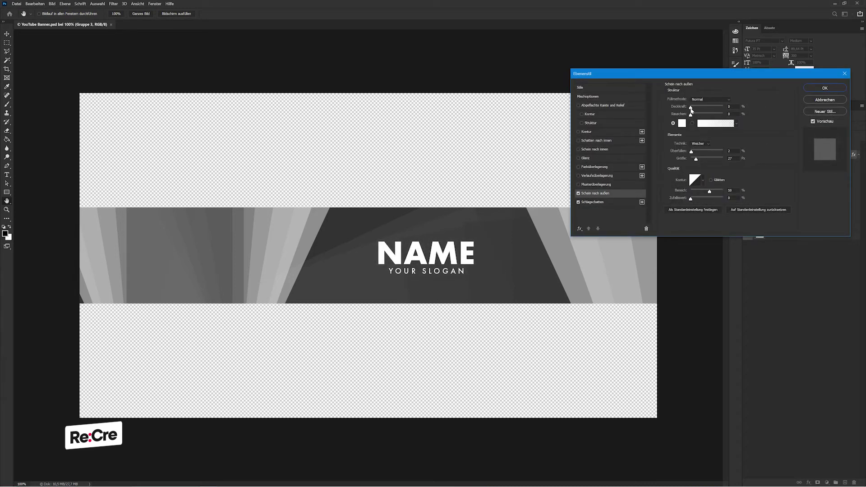
left_click(691, 109)
left_click(825, 88)
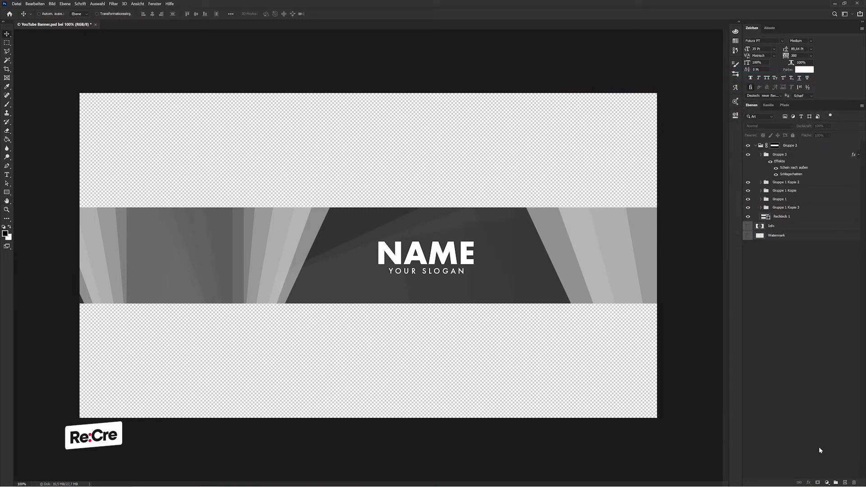
- Add a gradient map adjustment over the banner and duplicate the layer
left_click(828, 482)
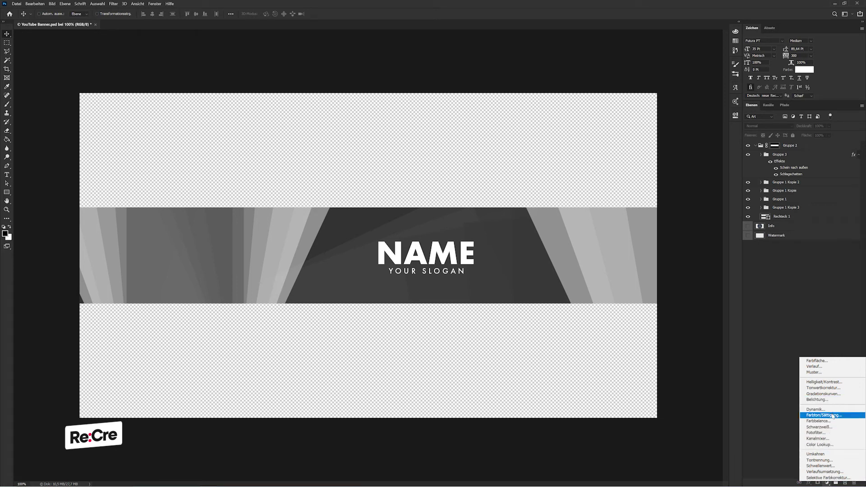
left_click(830, 472)
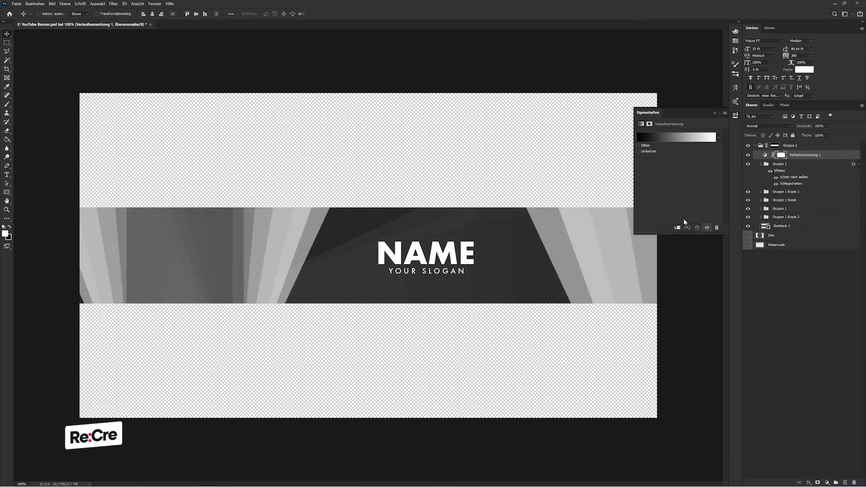
left_click(687, 134)
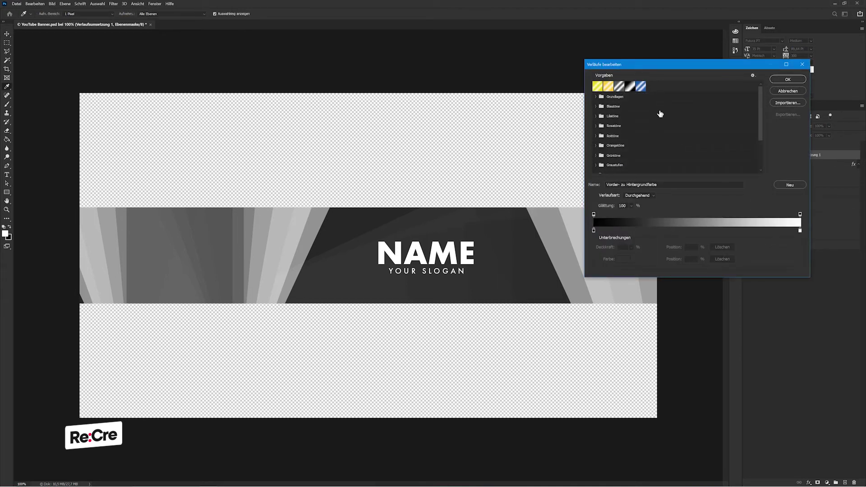
left_click(778, 79)
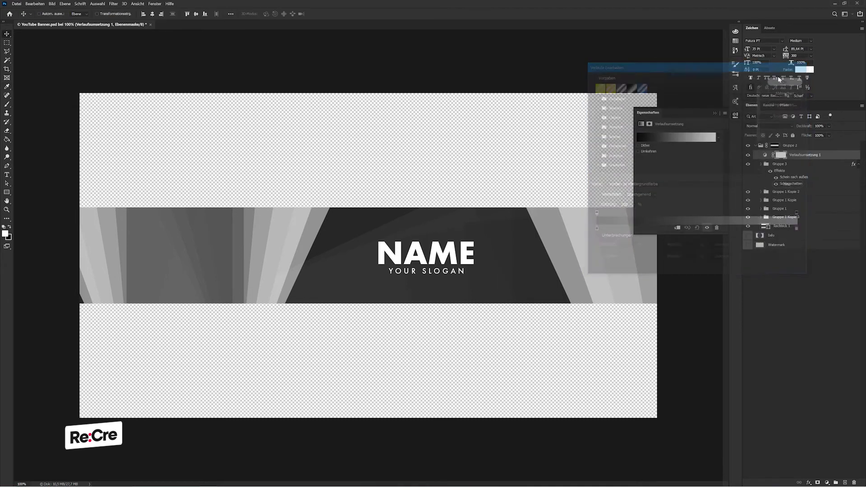
left_click(801, 158)
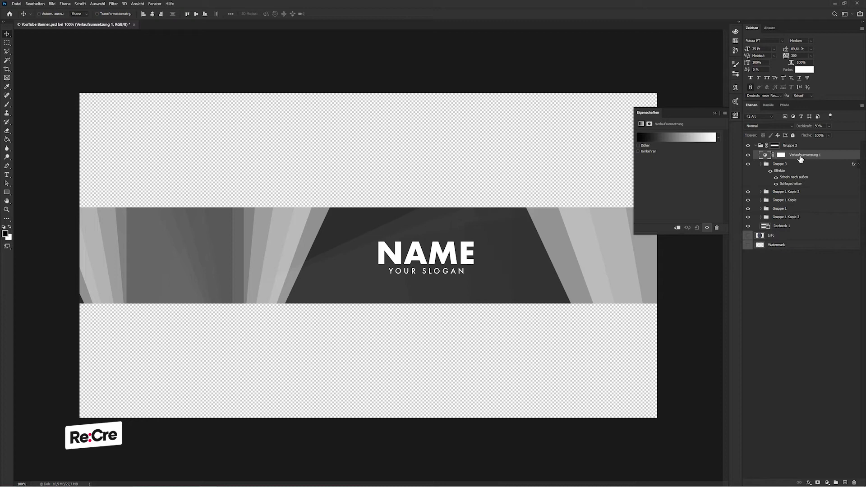
key("ctrl+j")
- Preview several presets and set the copied gradient map to the Lila_02 gradient
left_click(704, 137)
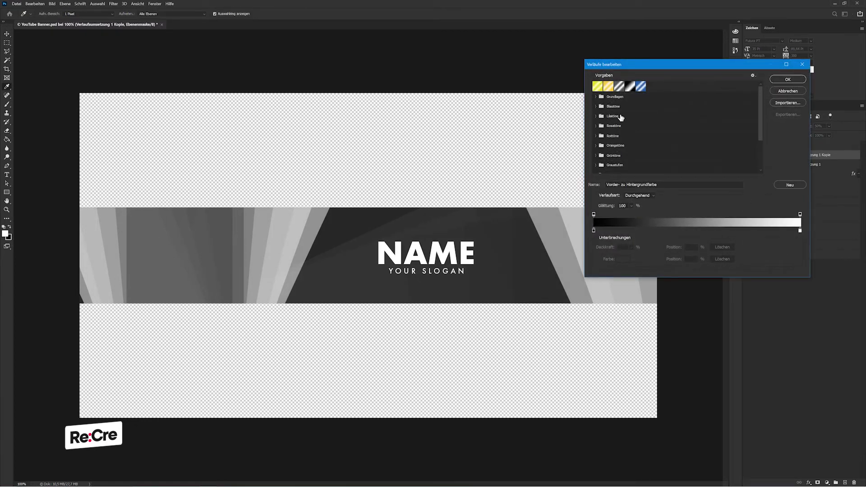
left_click(597, 89)
left_click(630, 87)
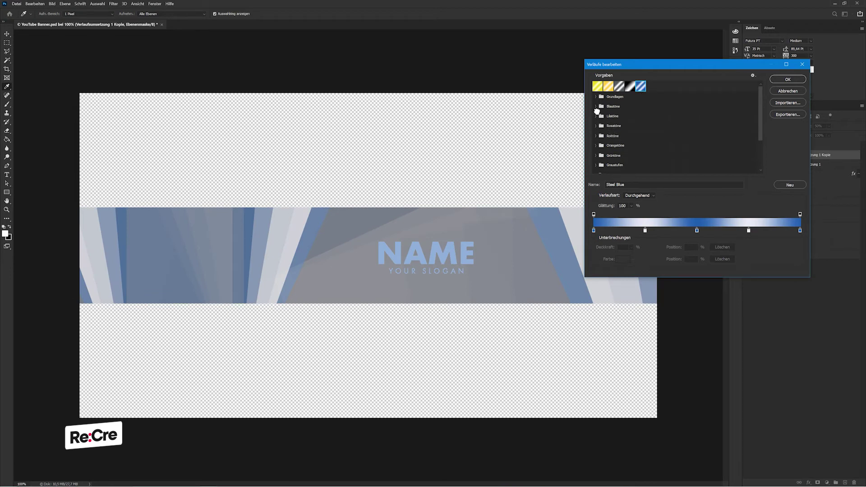
left_click(596, 116)
left_click(614, 126)
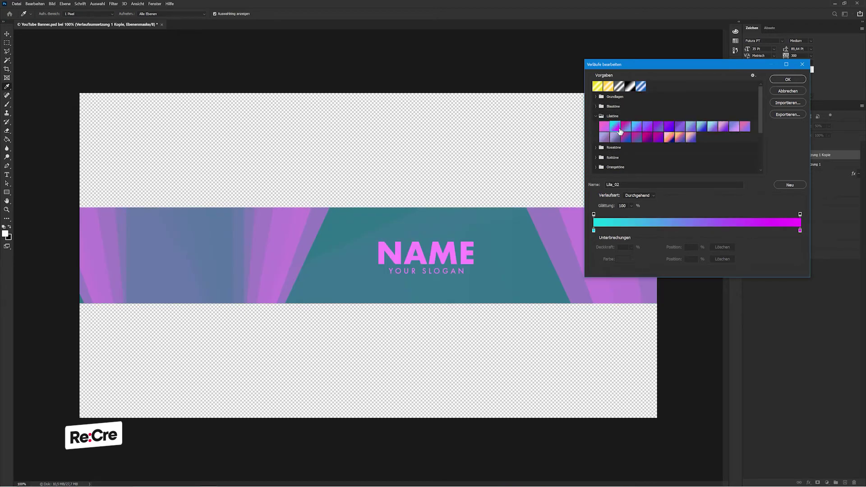
left_click(629, 129)
left_click(614, 131)
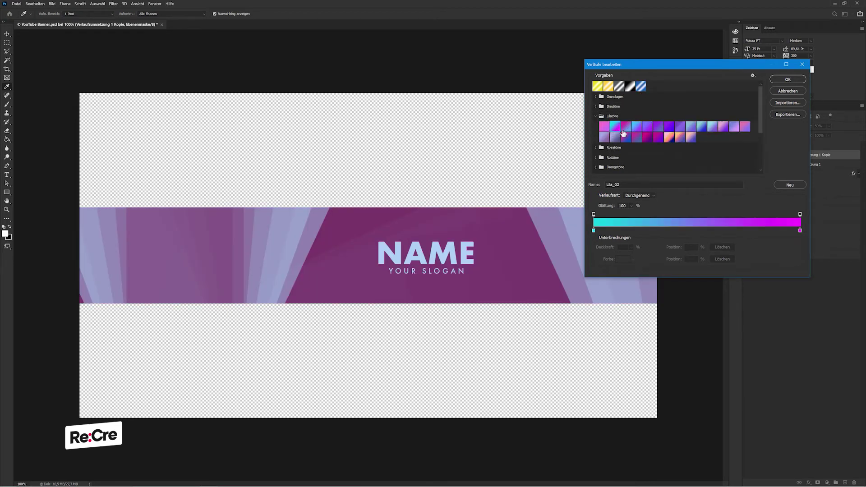
left_click(648, 139)
left_click(666, 138)
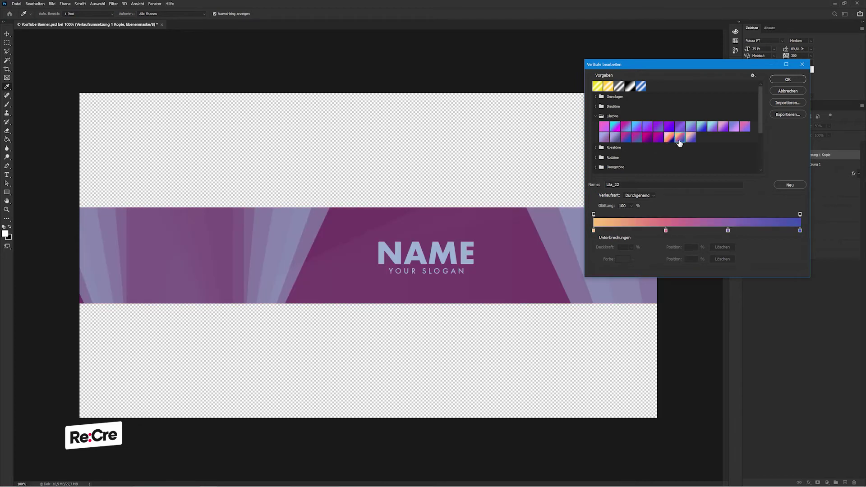
left_click(625, 137)
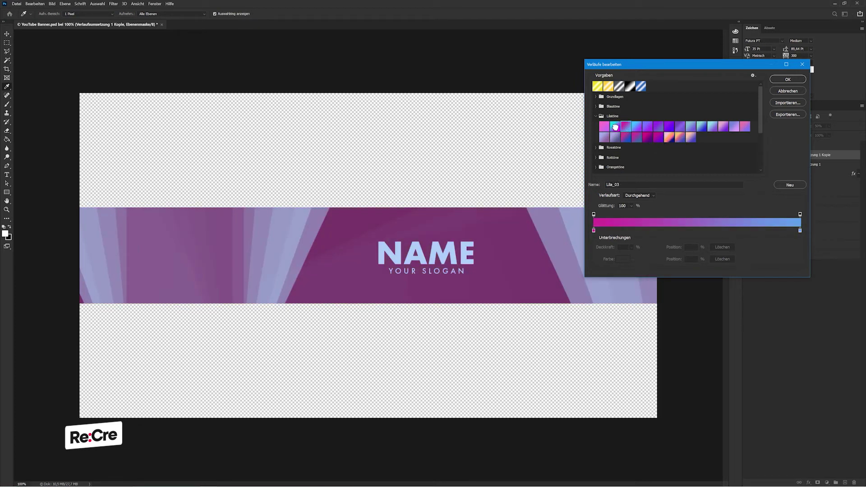
left_click(788, 79)
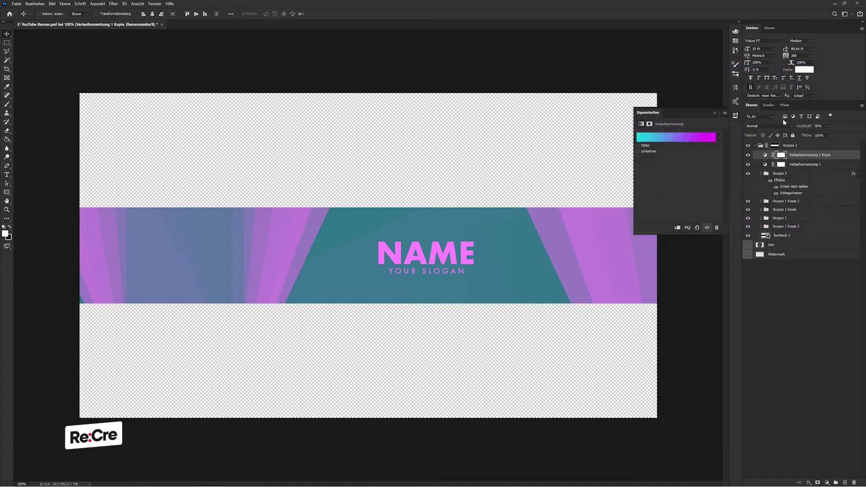
left_click(715, 113)
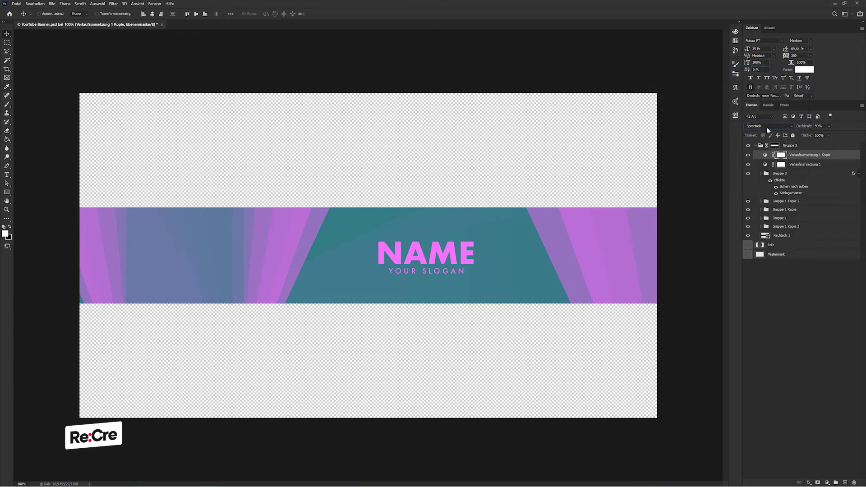
- Blend the copied gradient map in Weiches Licht (Soft Light) at 15% opacity
scroll(767, 126, "down", 1)
scroll(767, 126, "down", 2)
scroll(767, 127, "down", 1)
scroll(767, 126, "up", 1)
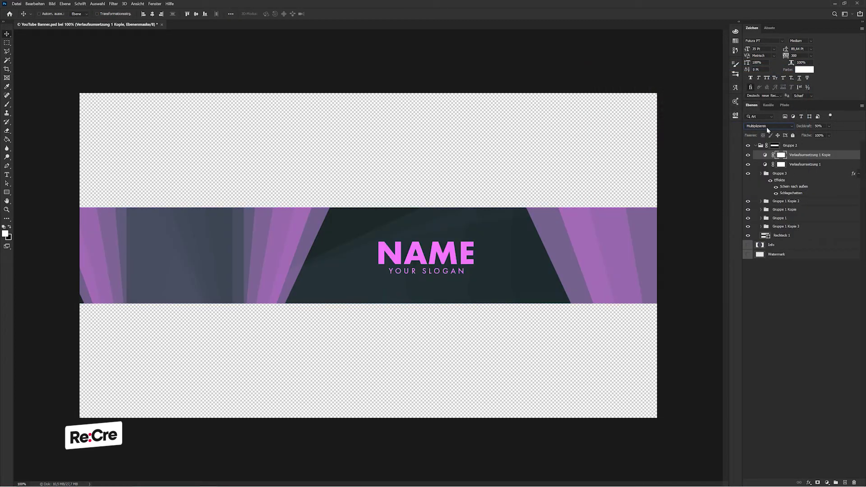
scroll(767, 127, "down", 1)
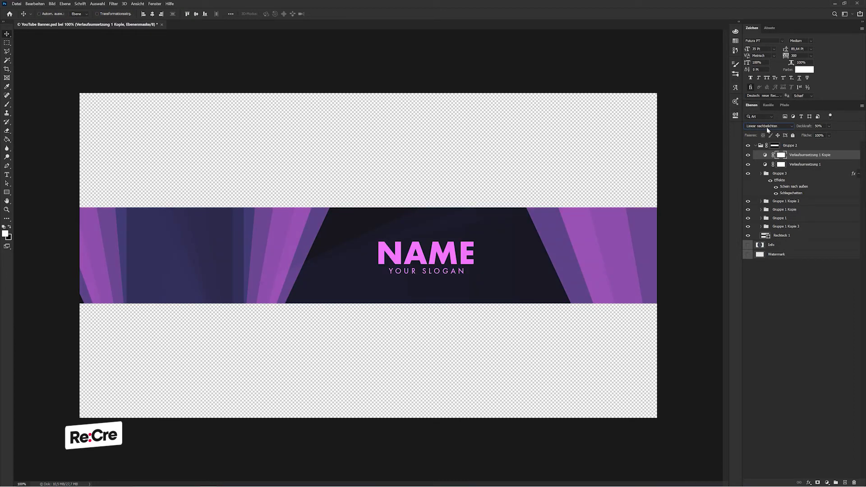
scroll(767, 126, "down", 2)
scroll(767, 126, "down", 2)
scroll(767, 126, "down", 1)
scroll(767, 126, "down", 2)
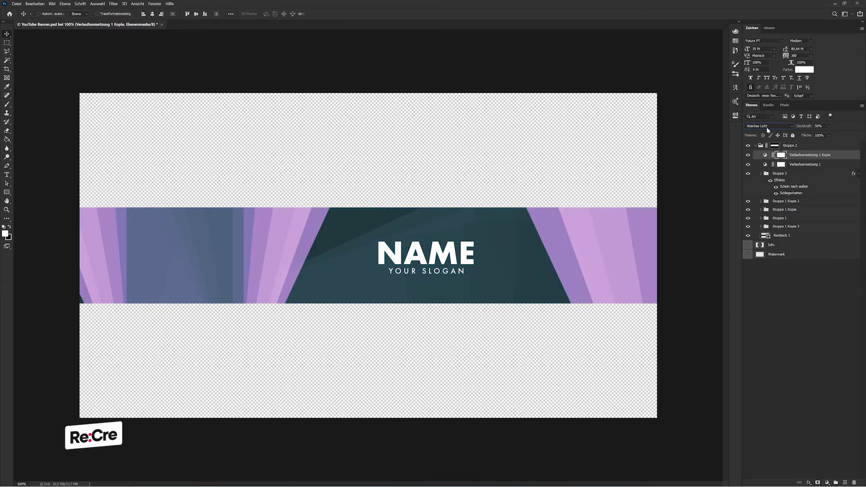
scroll(767, 127, "down", 1)
scroll(766, 126, "down", 1)
left_click(814, 164)
key("alt+bracketright")
key("1")
key("5")
key("alt+bracketleft")
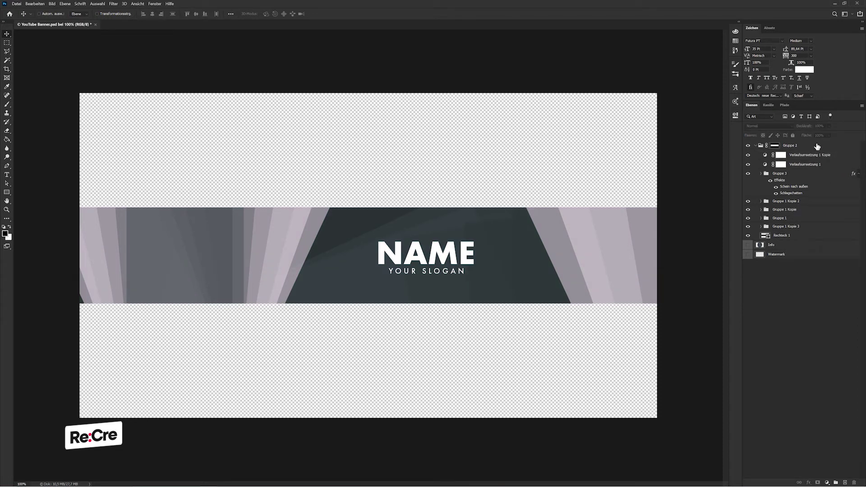
key("alt+bracketright")
- Duplicate Rechteck 1 beneath itself and stretch the copy to full canvas height
left_click(777, 235)
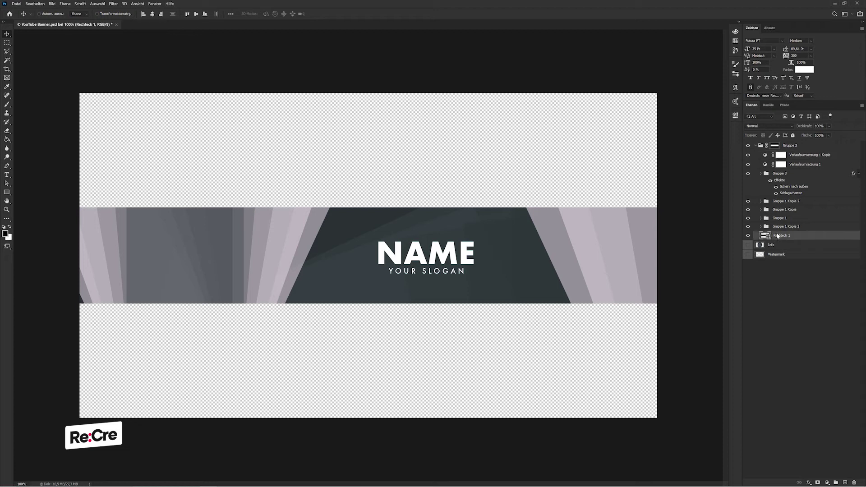
left_click_drag(779, 237, 778, 244)
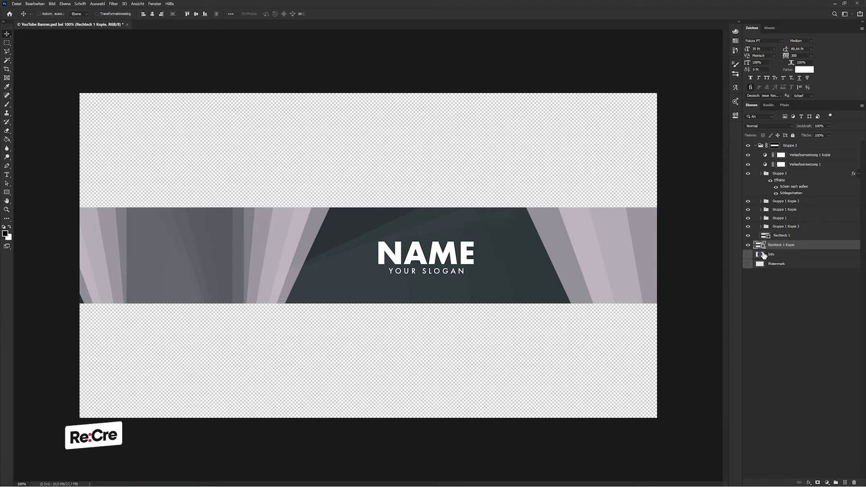
key("ctrl+t")
left_click_drag(371, 205, 389, 92)
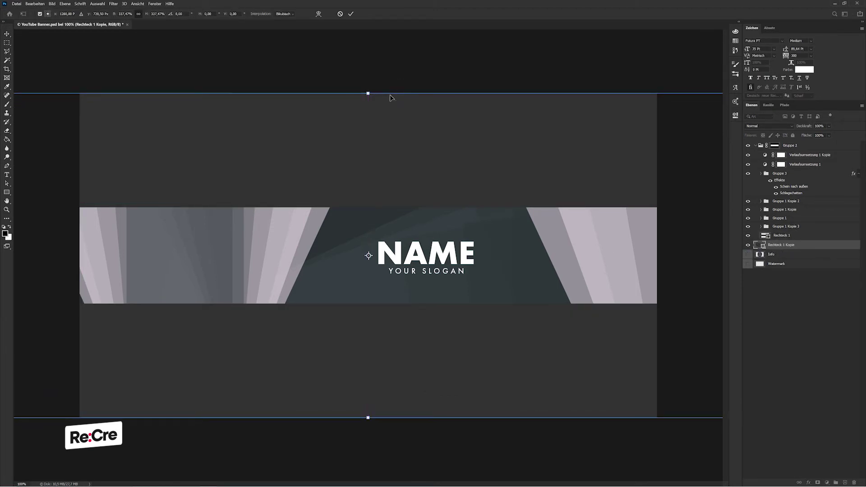
key("Return")
- Fill the stretched rectangle copy with a dark blue-grey colour
double_click(762, 245)
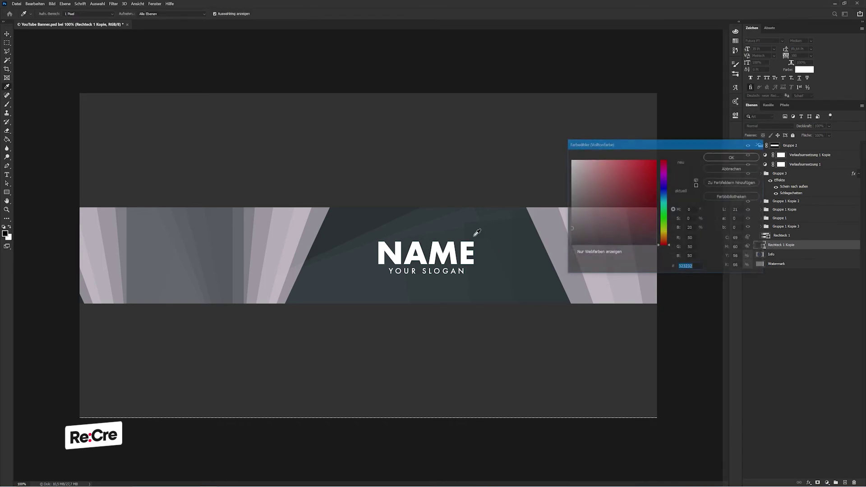
left_click(363, 222)
left_click(587, 228)
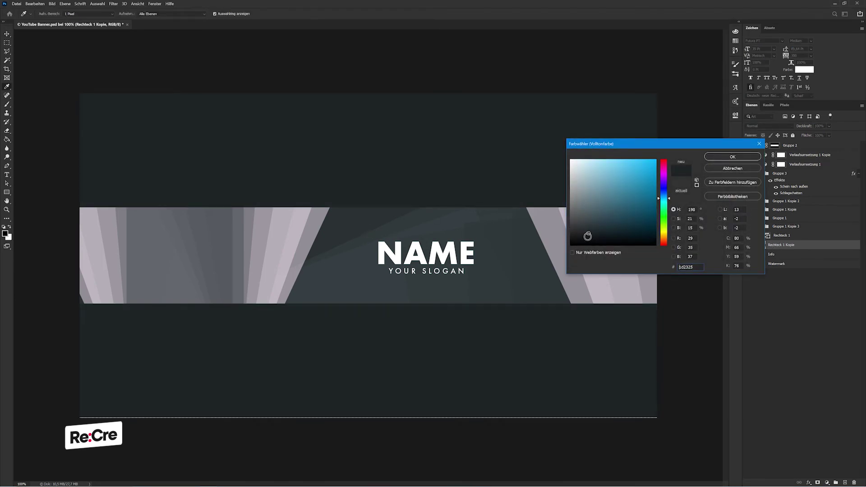
left_click(733, 157)
- Toggle Gruppe 1's visibility to compare, then select Gruppe 2 from the canvas
left_click(748, 218)
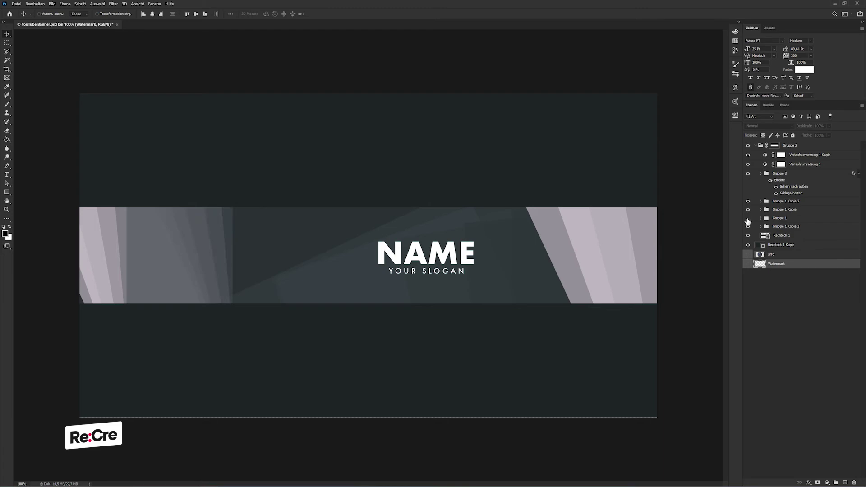
left_click(780, 218)
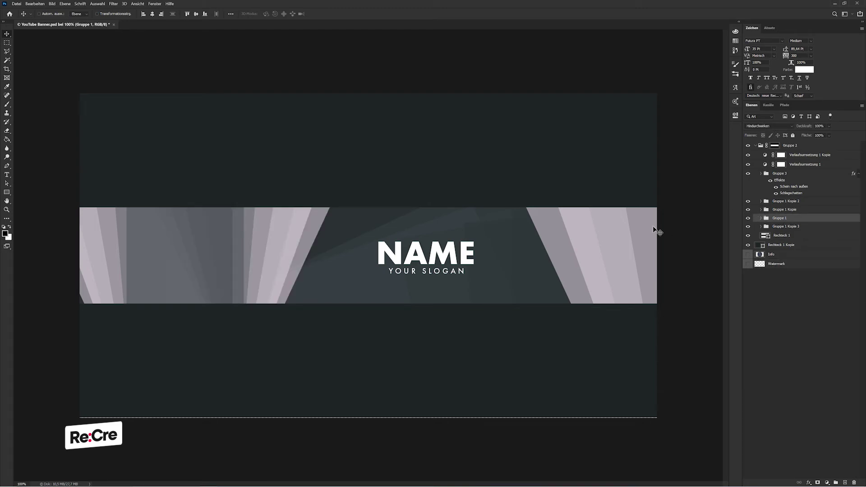
right_click(637, 227)
left_click(643, 233)
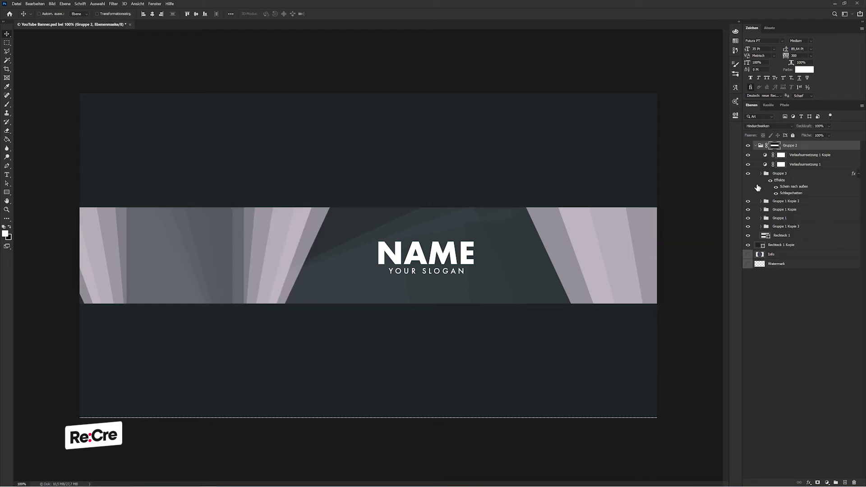
- Duplicate Gruppe 1 Kopie below Rechteck 1 and enlarge the copy
left_click(858, 173)
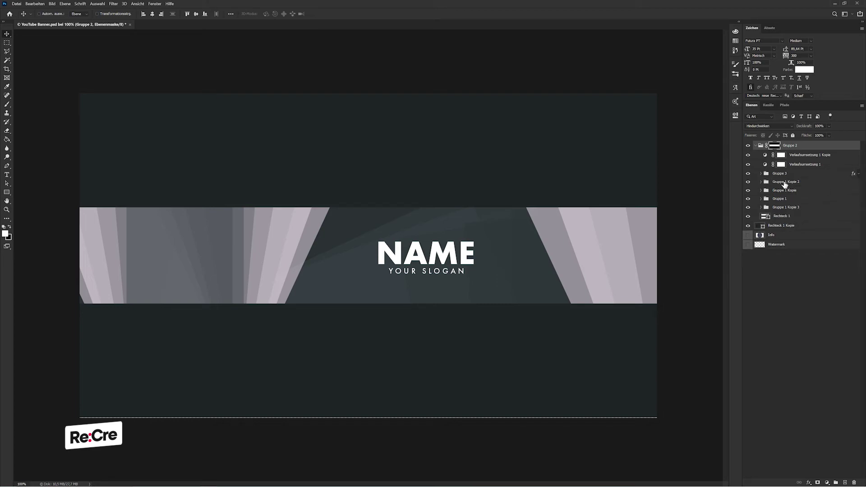
mouse_move(772, 192)
left_mouse_down()
mouse_move(772, 179)
mouse_move(789, 200)
mouse_move(789, 229)
left_mouse_up()
key("ctrl+t")
left_click_drag(675, 51, 677, 4)
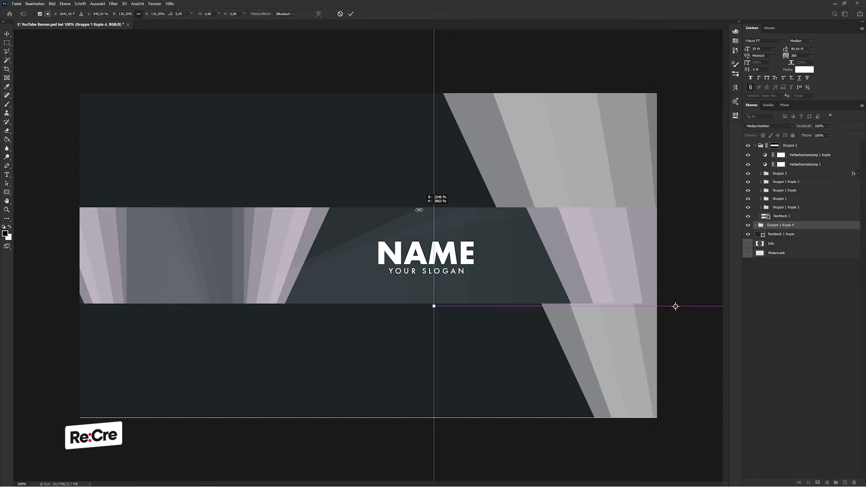
left_click_drag(451, 211, 403, 211)
key("Return")
- Move the enlarged rays to the right, stretching them diagonally across the full canvas height
key("ctrl+minus")
key("ctrl+t")
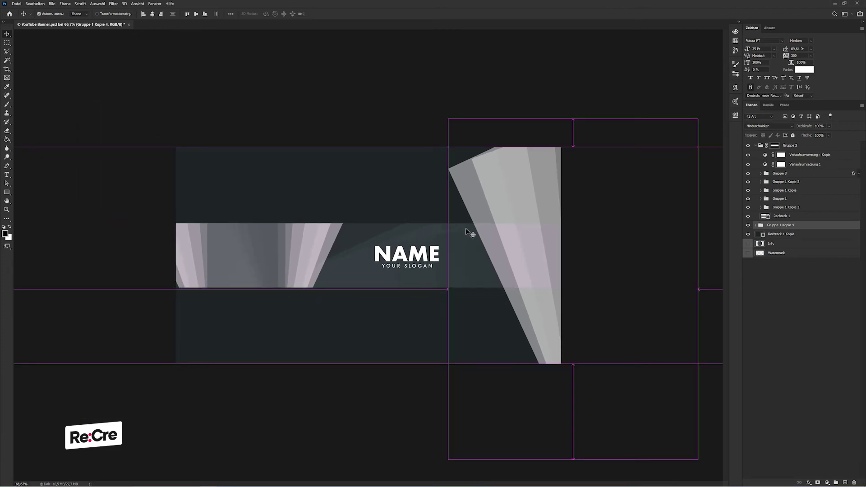
left_click_drag(465, 169, 495, 322)
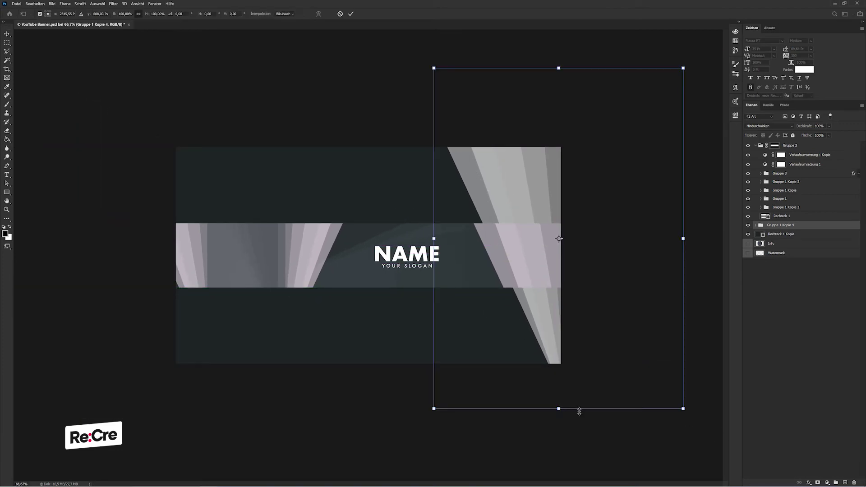
mouse_move(431, 410)
left_mouse_down()
mouse_move(555, 352)
mouse_move(547, 351)
left_mouse_up()
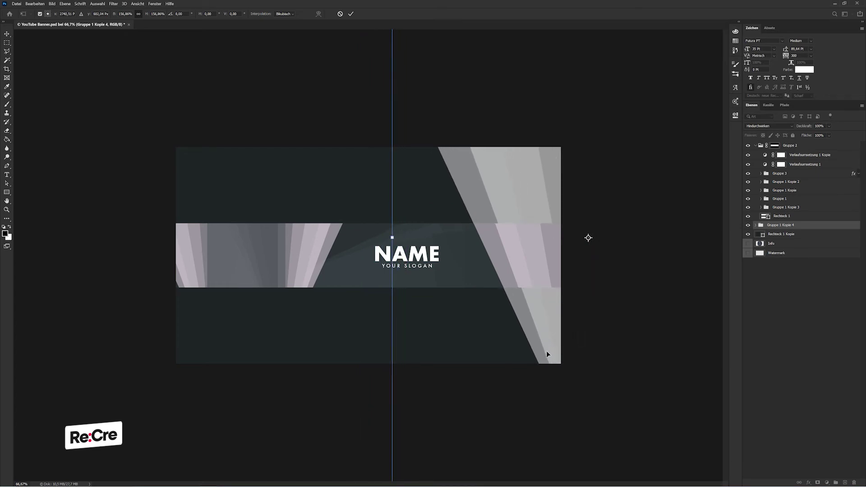
key("Return")
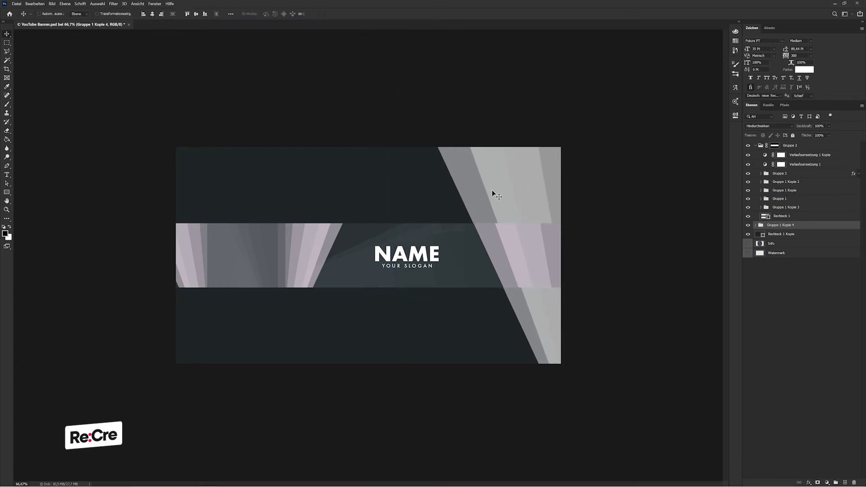
right_click(499, 193)
- Nudge ray stripes Rechteck 2 Kopie 4 and Kopie 2 slightly left
left_click(507, 197)
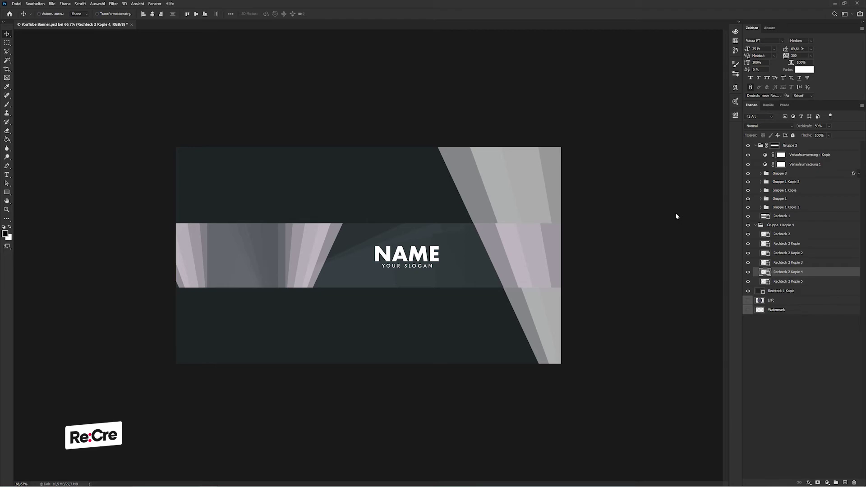
key("shift+Left")
key("shift+Left")
key("shift+Left")
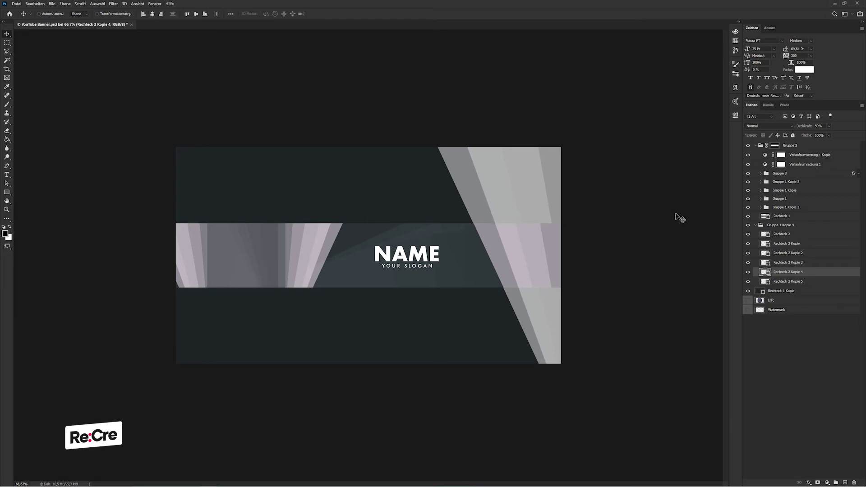
right_click(533, 198)
left_click(536, 207)
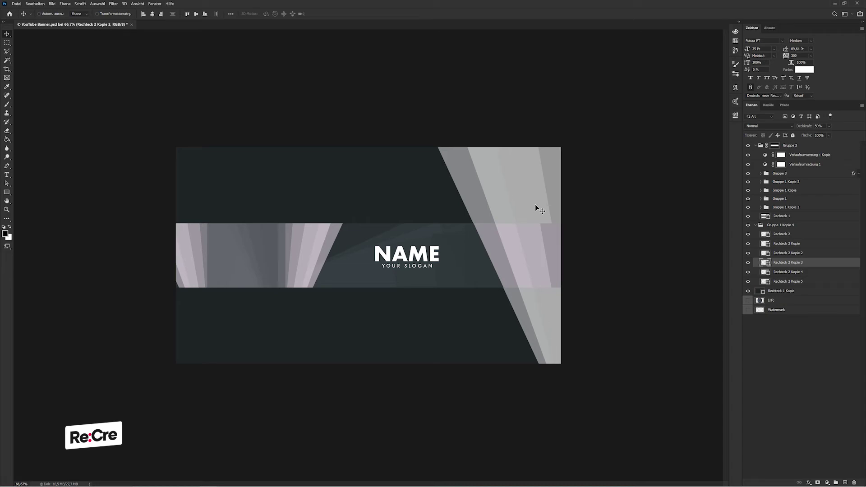
right_click(547, 203)
left_click(567, 203)
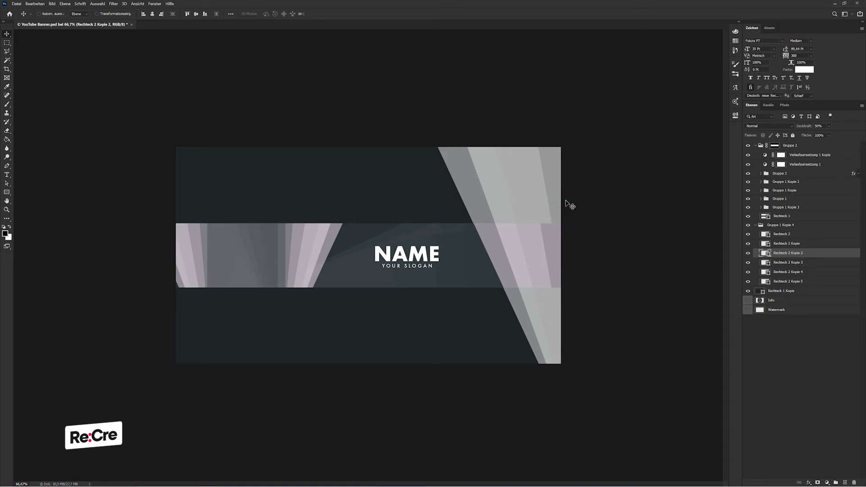
key("shift+Left")
key("shift+Left")
key("shift+Left")
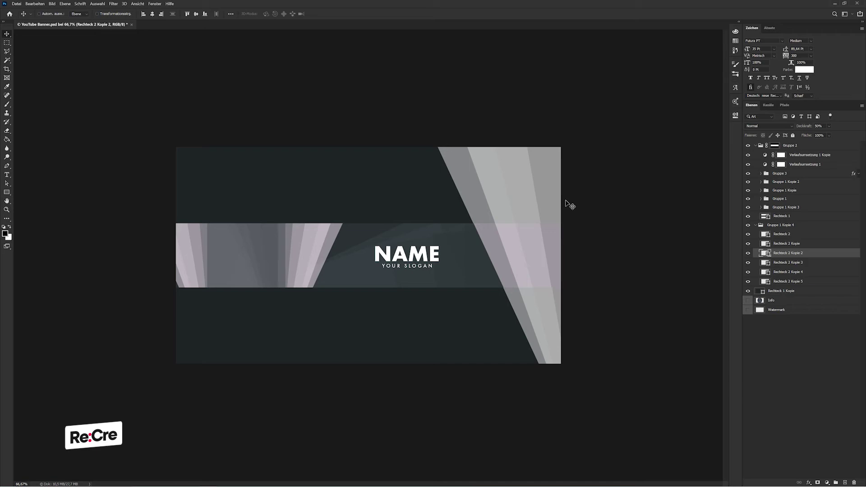
- Duplicate both gradient map layers and move the copies down, out of Gruppe 1 Kopie 4
left_click(802, 155)
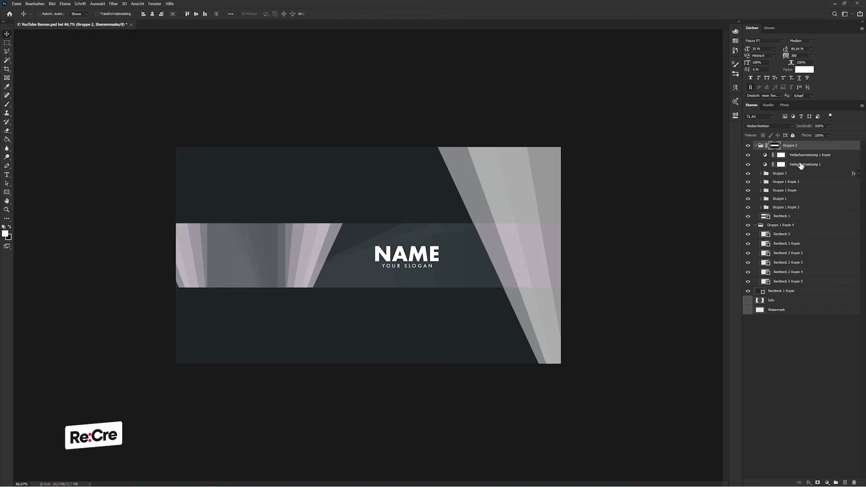
key("ctrl+j")
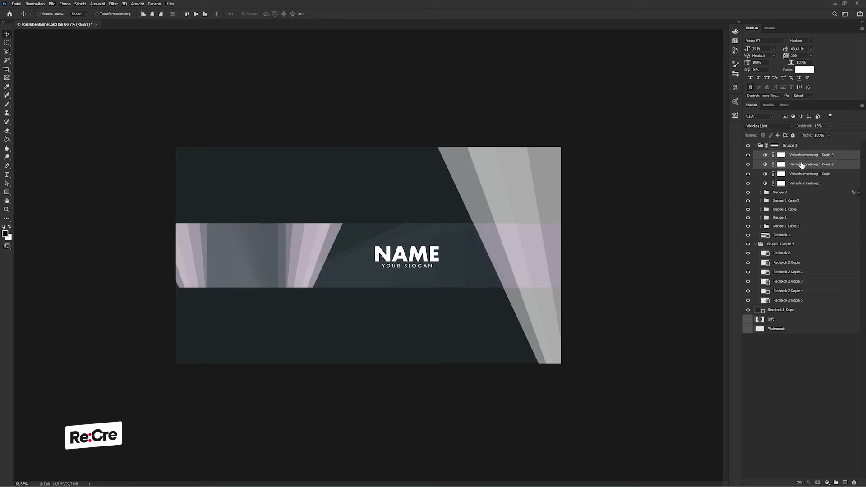
left_click_drag(803, 165, 806, 243)
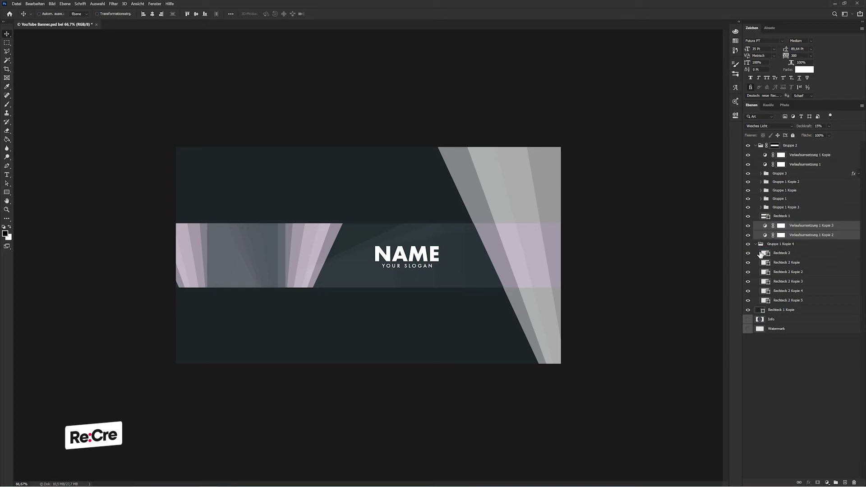
left_click(758, 245)
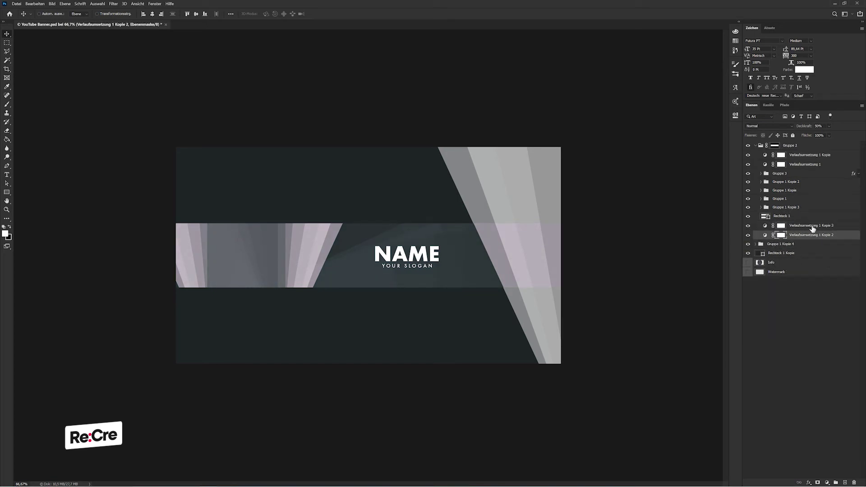
left_click_drag(801, 237, 804, 244)
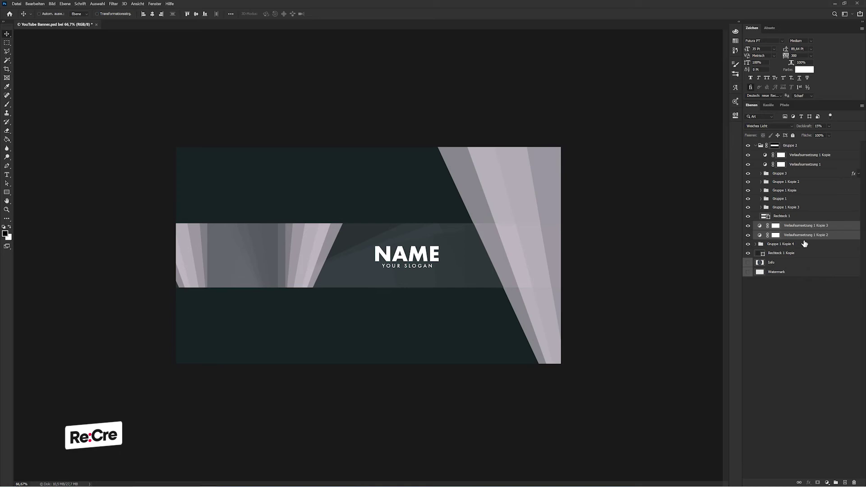
- Adjust the fill colours of Rechteck 1 and the lower background rectangle
double_click(760, 253)
key("Return")
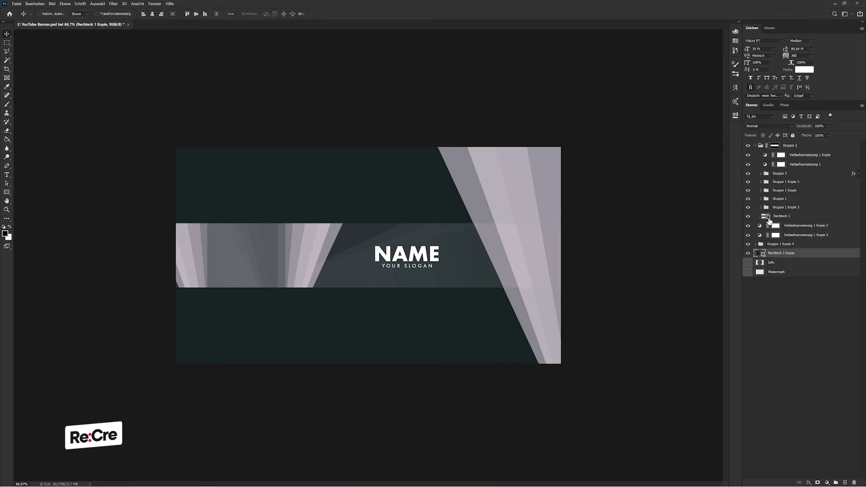
double_click(765, 216)
double_click(761, 253)
type("323232")
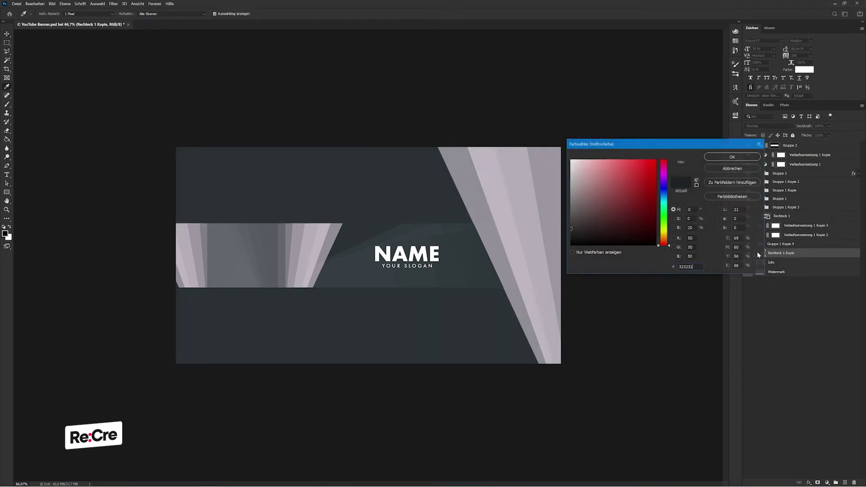
key("Return")
- Delete the extra gradient map copies and move the remaining two to the top
left_click(794, 225)
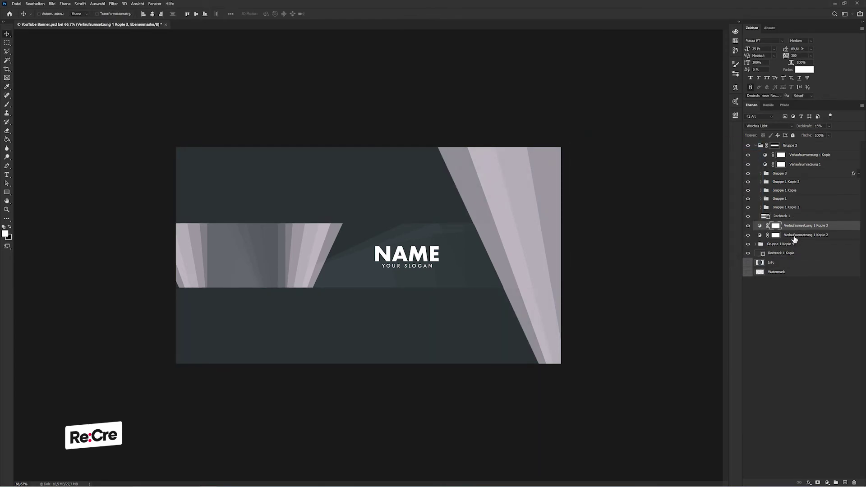
key("Delete")
left_click(795, 164)
left_click(807, 156, "shift")
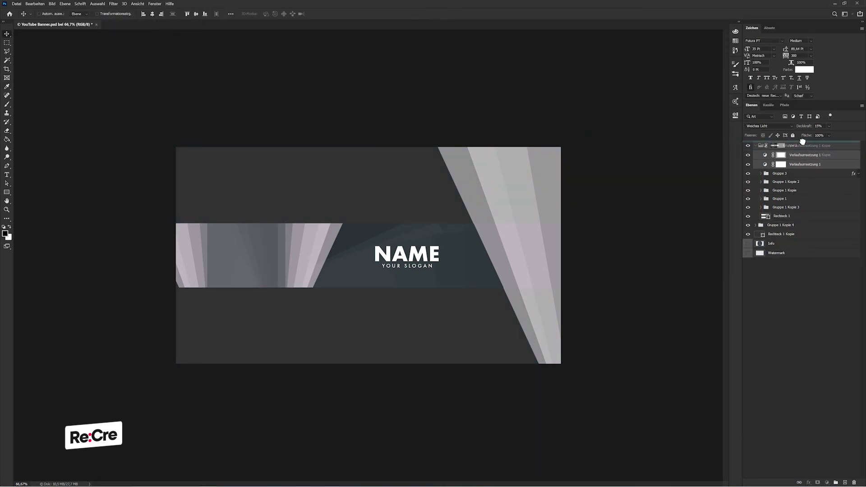
left_click_drag(808, 160, 794, 142)
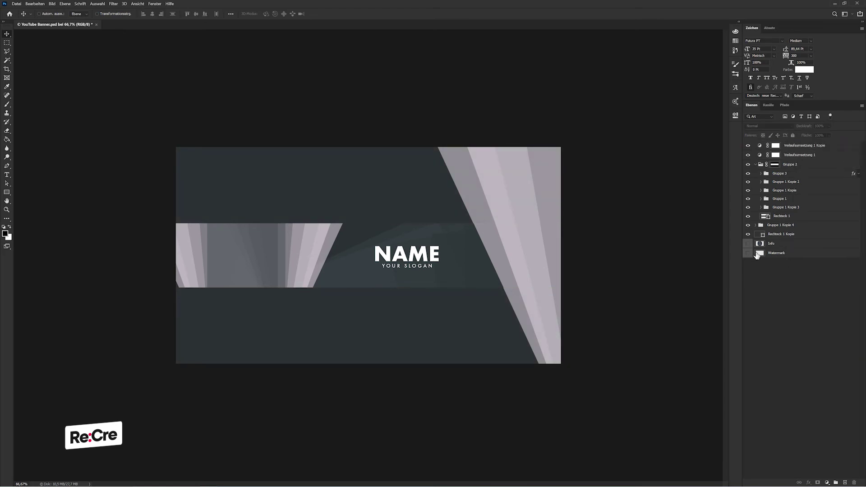
- Darken the background rectangle's fill colour slightly
double_click(761, 234)
left_click_drag(579, 227, 569, 232)
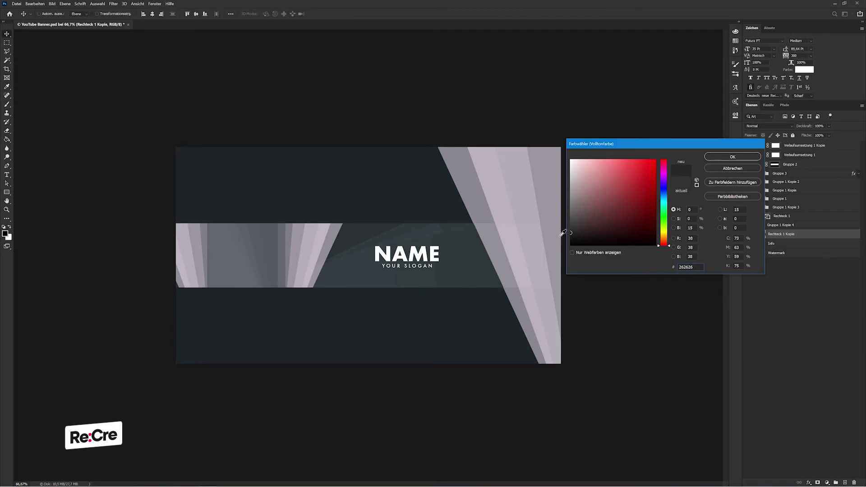
key("Return")
- Select ray stripe Rechteck 2 Kopie 5, collapse Gruppe 1 Kopie 4, and view at actual size
key("v")
right_click(461, 197)
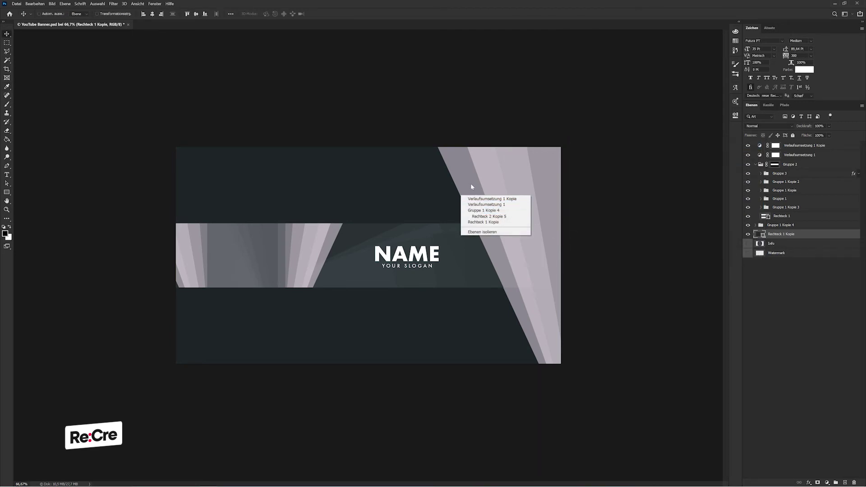
right_click(472, 185)
left_click(478, 207)
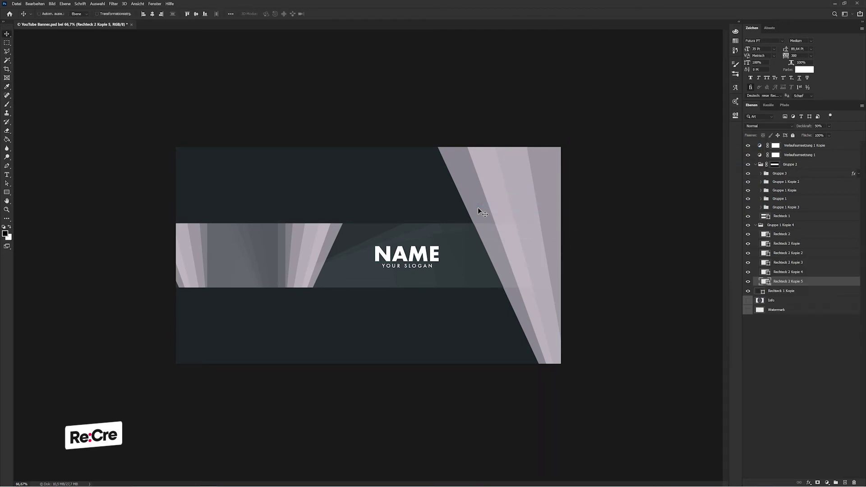
left_click(828, 322)
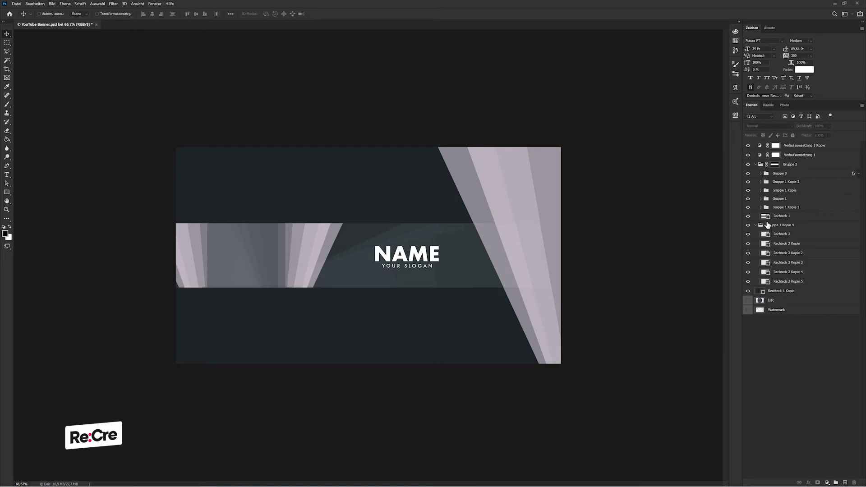
left_click(756, 225)
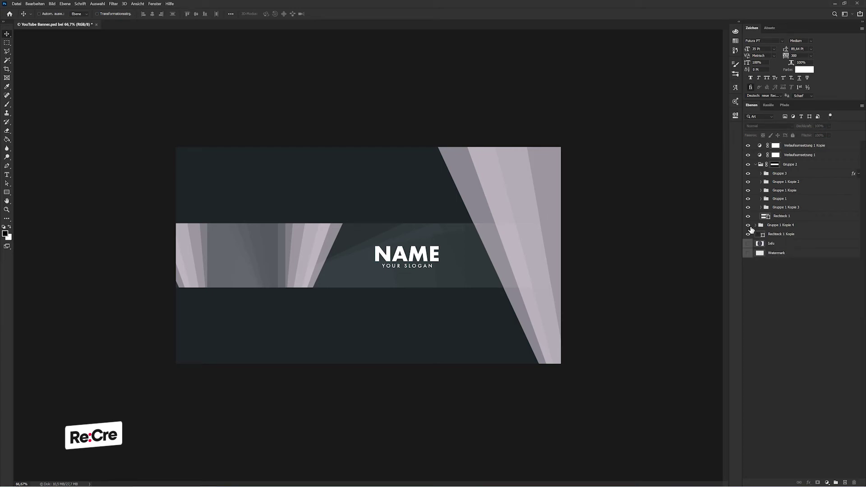
key("ctrl+1")
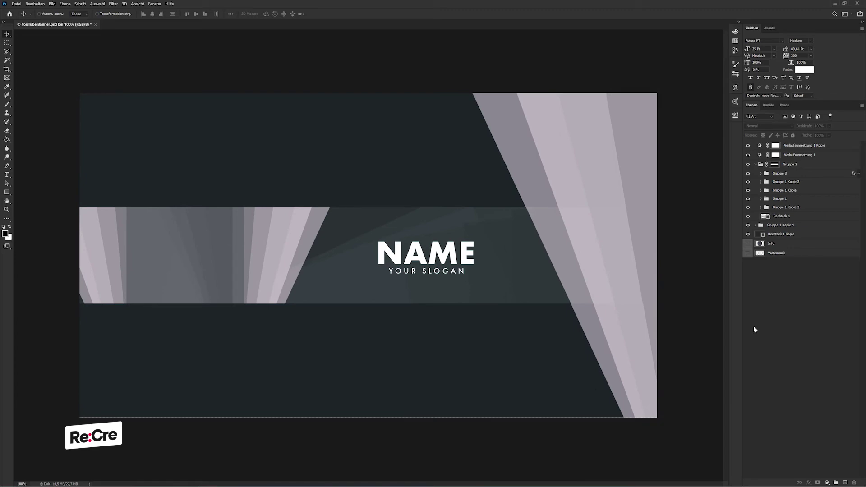
- Zoom in to inspect ray stripes Rechteck 2 Kopie 2 and Kopie 3, then return to actual size
right_click(643, 174)
left_click(653, 196)
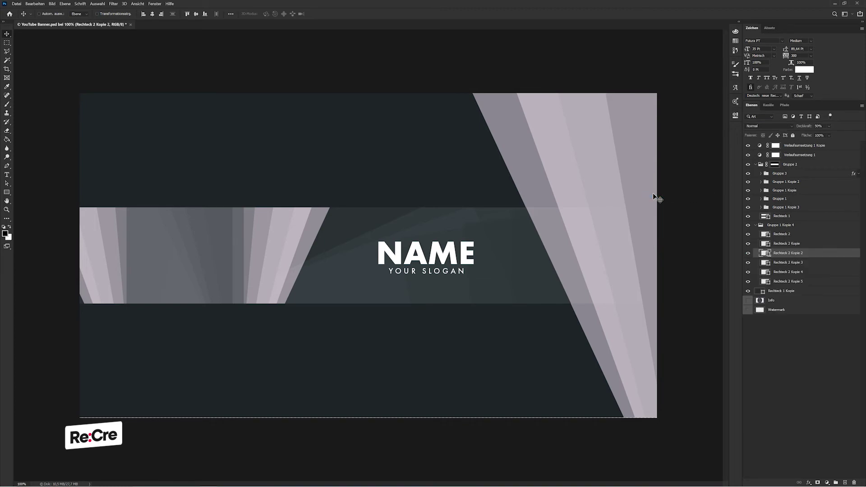
key("h")
scroll(651, 193, "up", 5)
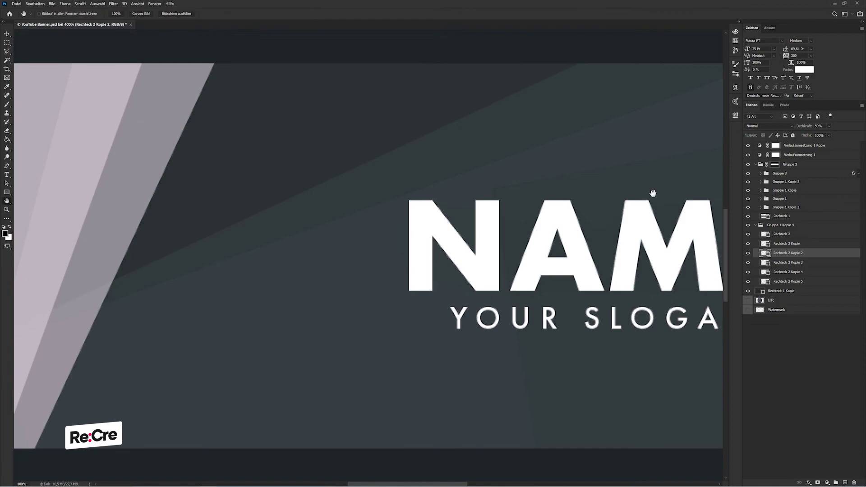
key("v")
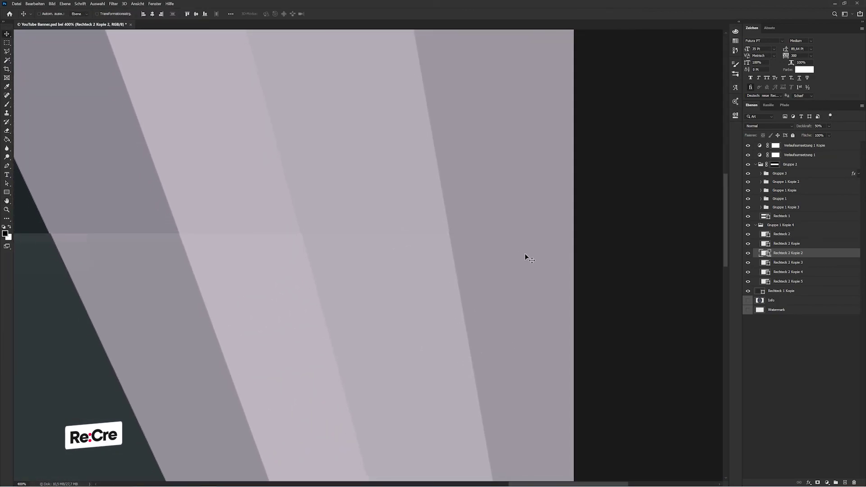
right_click(362, 152)
left_click(374, 174)
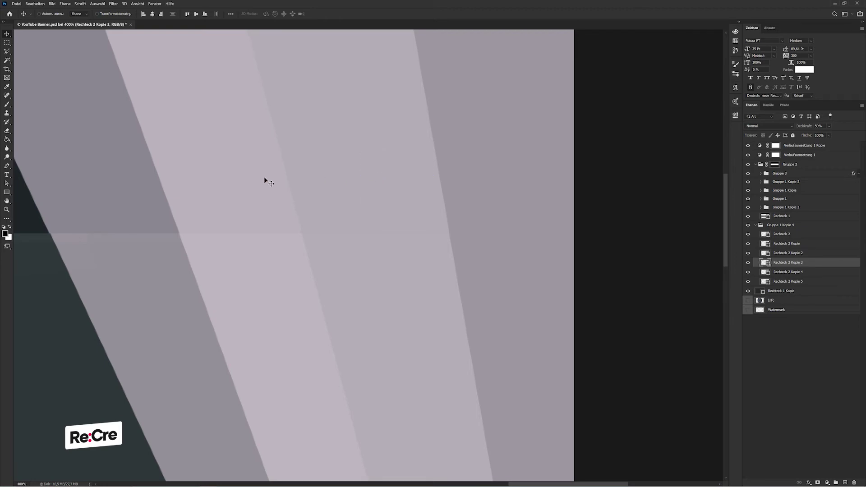
key("ctrl+0")
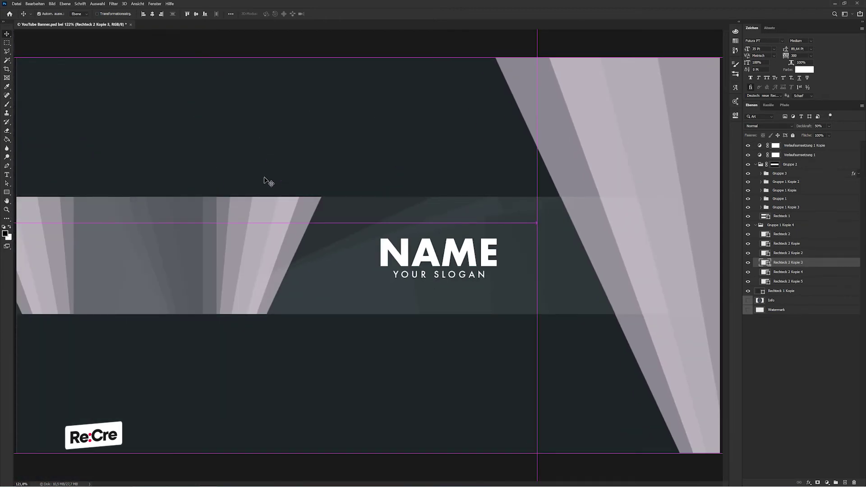
key("ctrl+1")
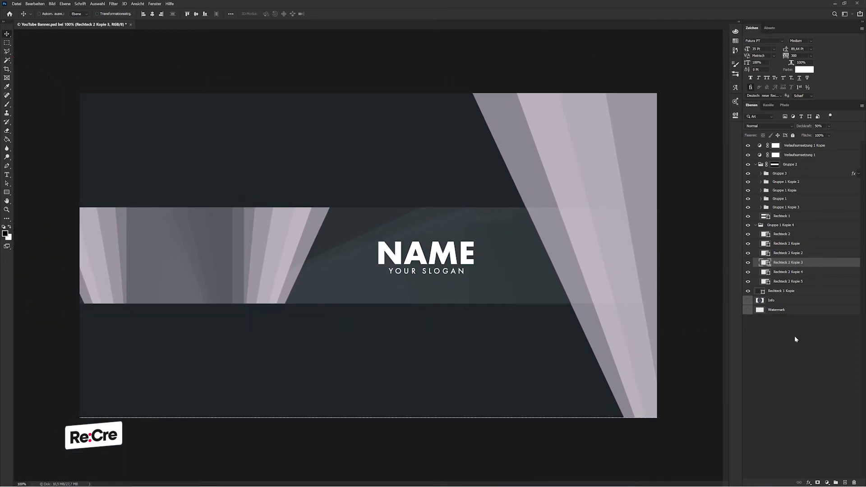
left_click(755, 226)
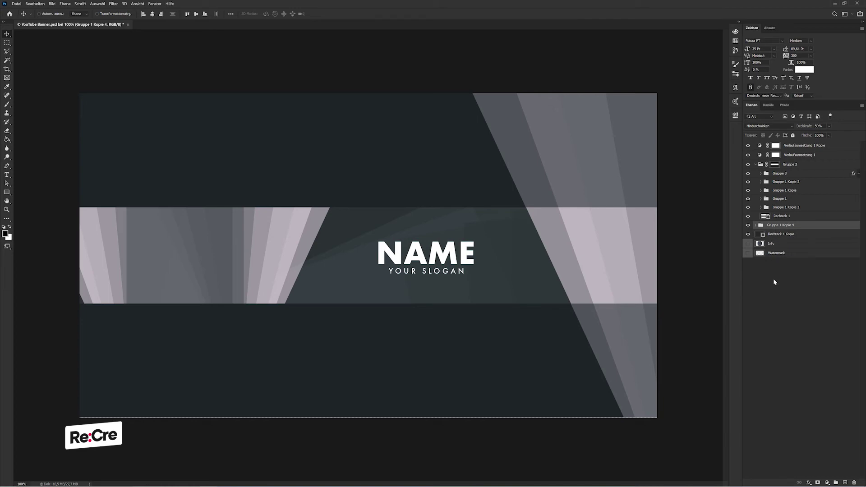
left_click(764, 271)
- Group the two gradient map layers into a group named CC
key("ctrl+semicolon")
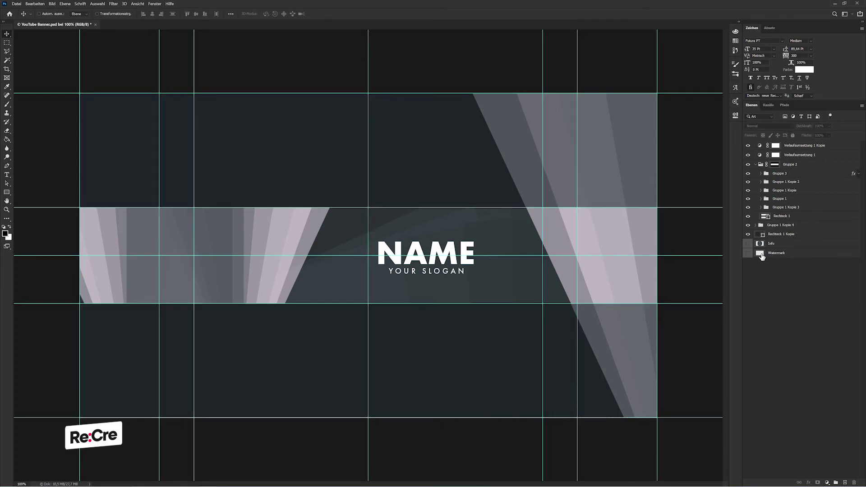
key("ctrl+semicolon")
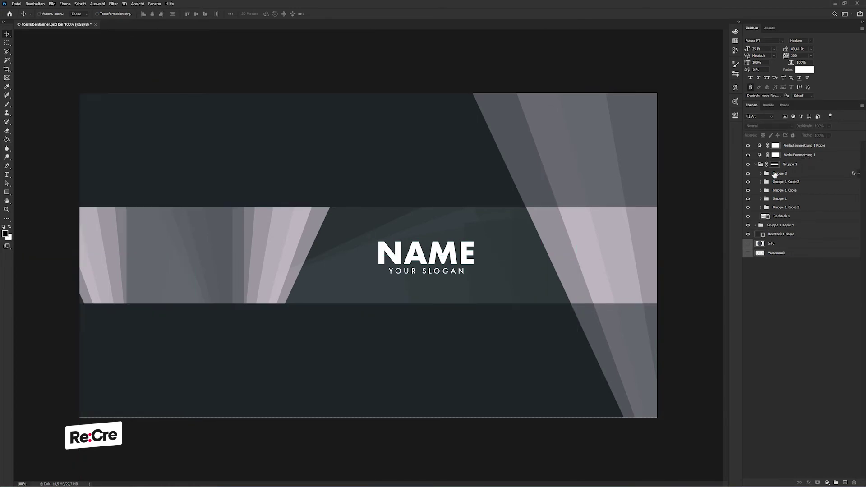
left_click(794, 155)
left_click(794, 145, "shift")
key("ctrl+g")
double_click(779, 145)
type("cd")
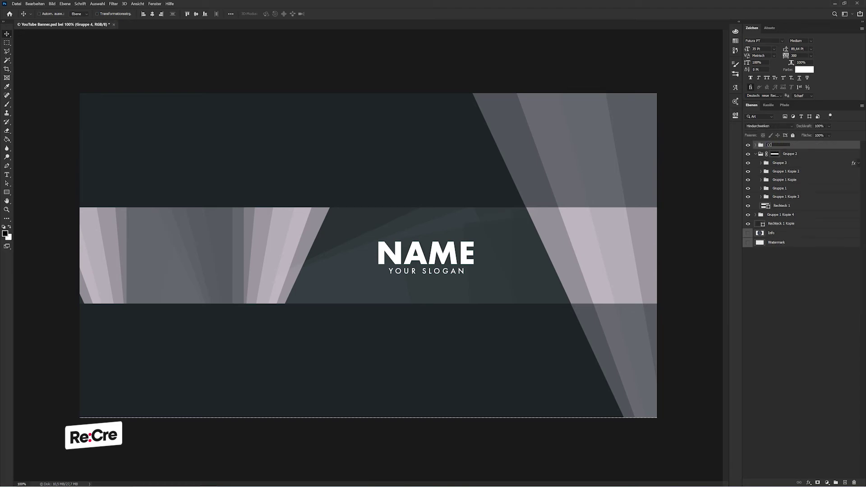
key("Return")
- Rename the gradient maps CC 1 and CC 2, delete a layer mask, and label CC blue
left_click(756, 145)
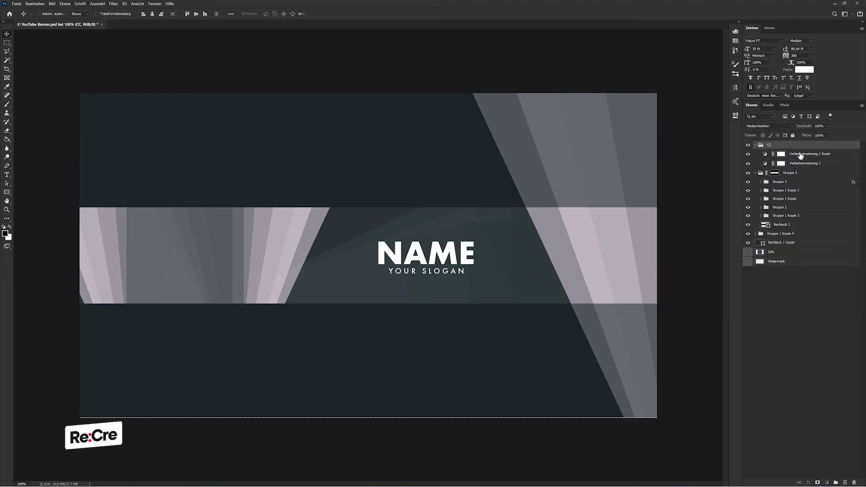
double_click(803, 154)
type("d")
type("CC 1")
key("Tab")
type("CC 2")
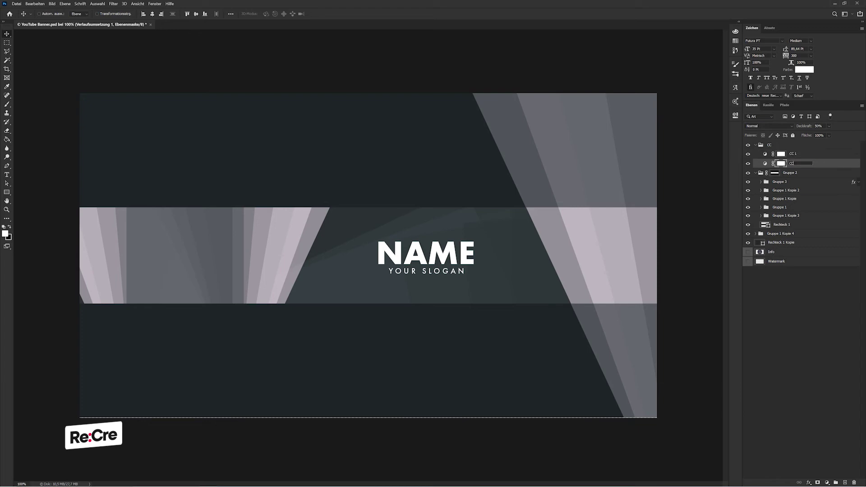
key("Return")
right_click(781, 154)
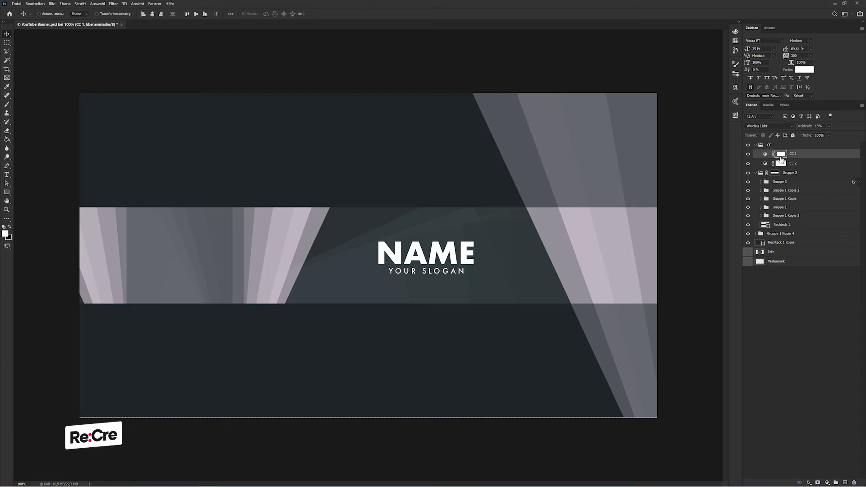
left_click(801, 168)
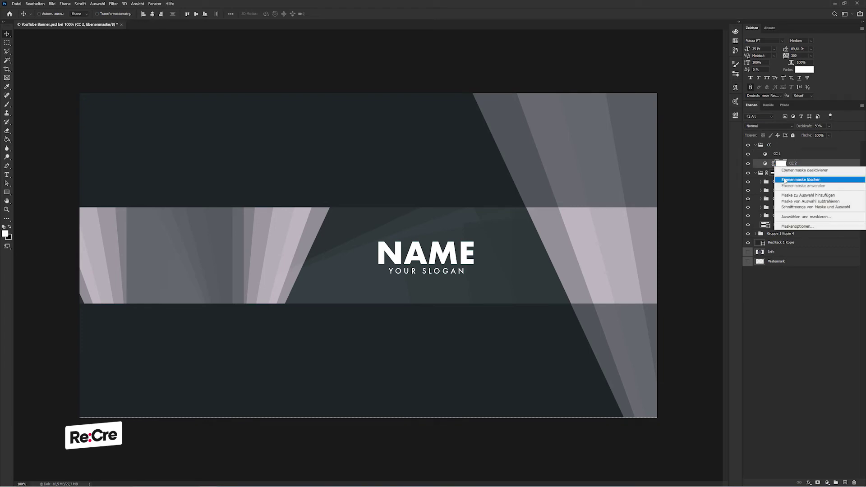
right_click(780, 146)
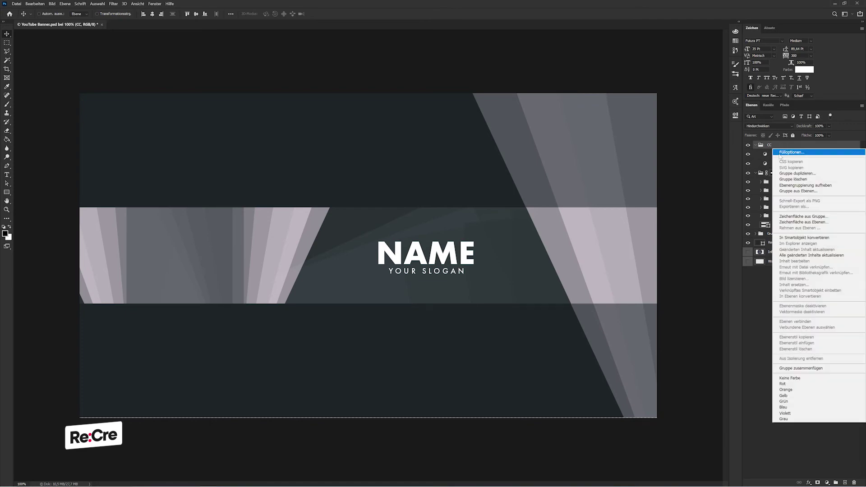
left_click(783, 407)
left_click(755, 146)
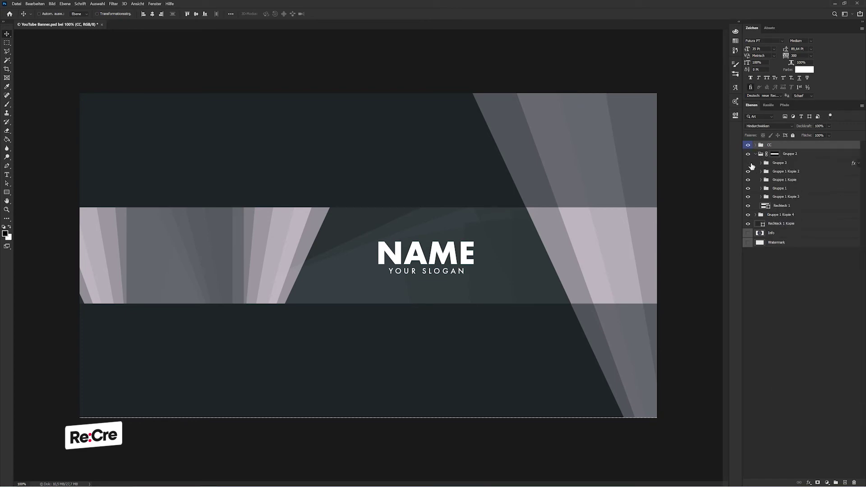
- Move Gruppe 3 above Gruppe 2, rename it Text, and give it a green label
left_click_drag(767, 163, 772, 156)
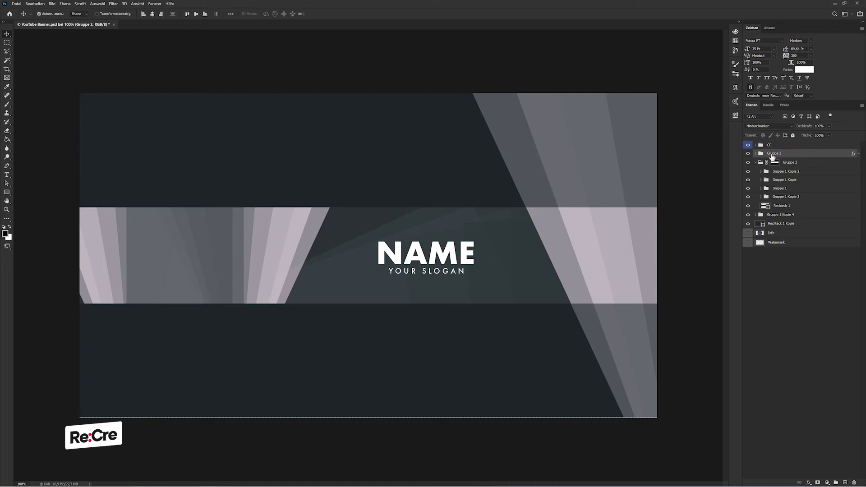
double_click(774, 153)
type("Text")
key("Return")
right_click(776, 154)
left_click(789, 407)
- Rename the text layers to Your Name and Your Slogan
left_click(755, 154)
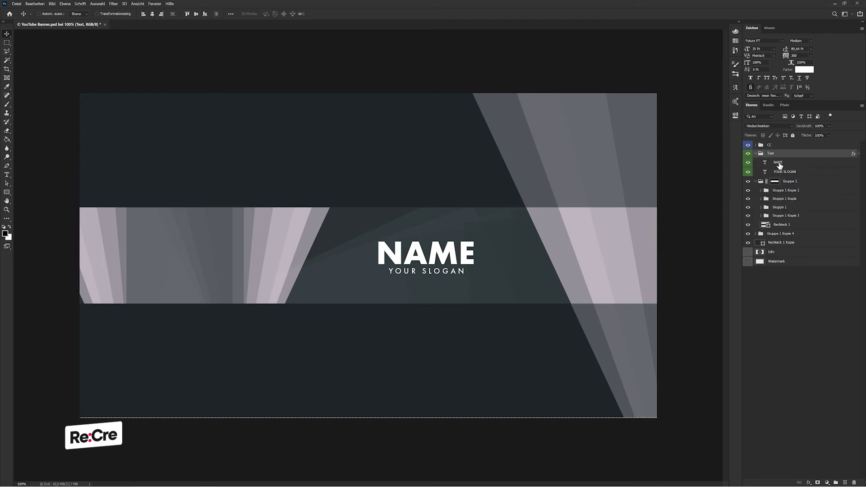
double_click(778, 163)
type("Your Name")
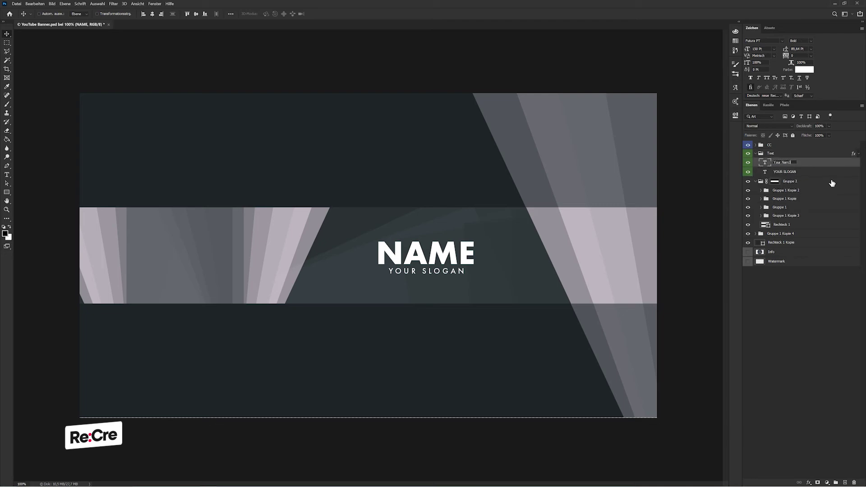
key("Tab")
type("Your Slogan")
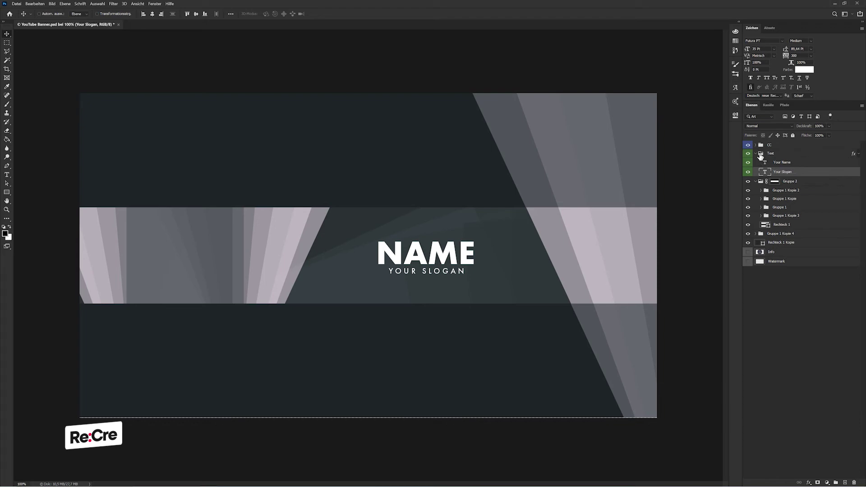
left_click(759, 154)
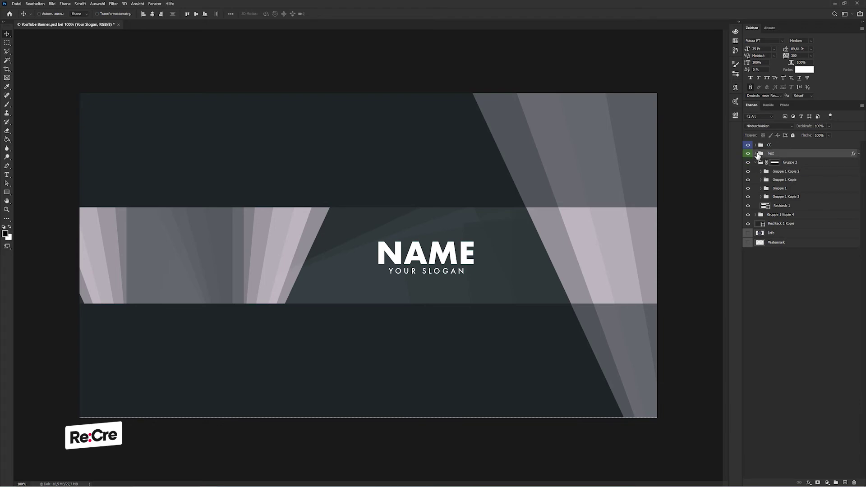
- Rename Gruppe 2, which holds the ray groups, to Banner
double_click(790, 163)
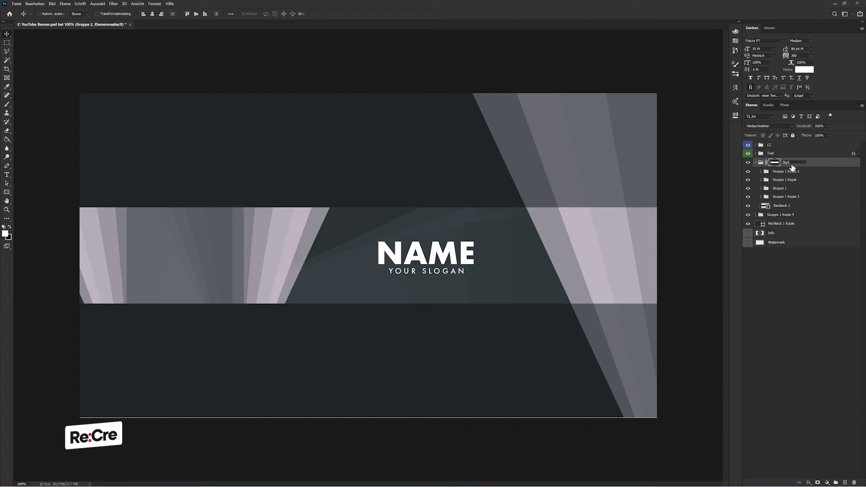
type("ner")
key("Return")
- Rename the ray groups with numbers 1 through 4
left_click(747, 171)
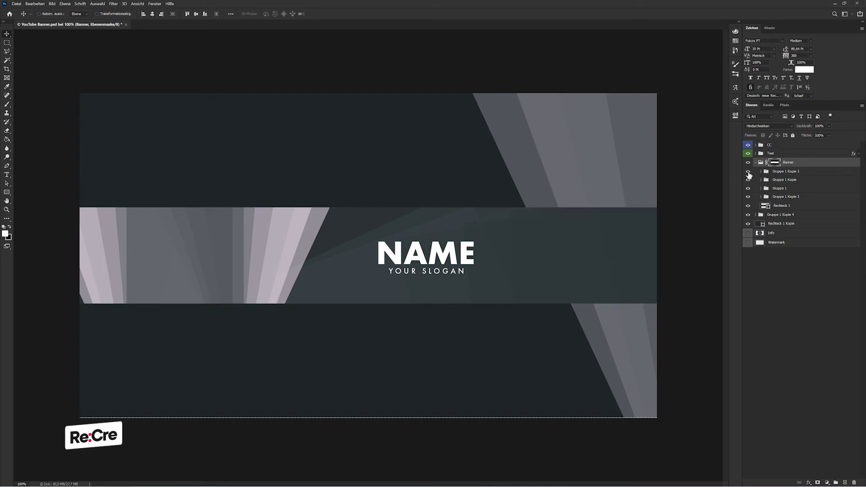
double_click(786, 172)
type("1")
key("Tab")
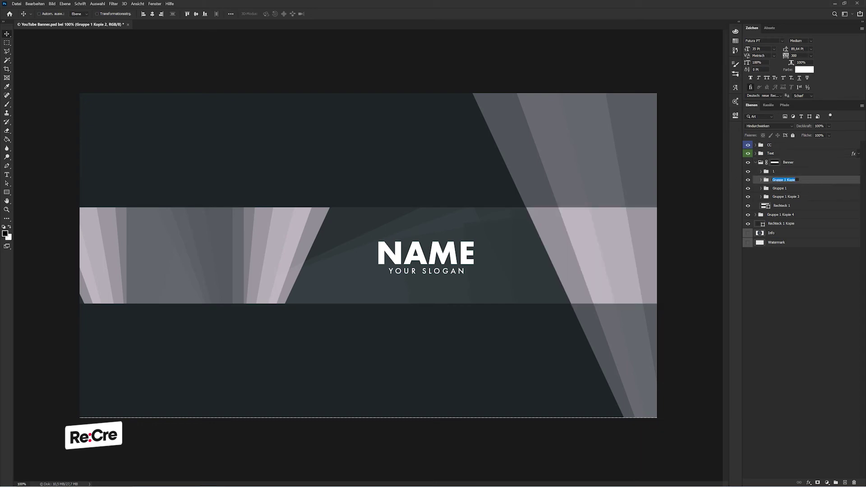
type("2")
key("Tab")
key("Tab")
type("4")
key("Tab")
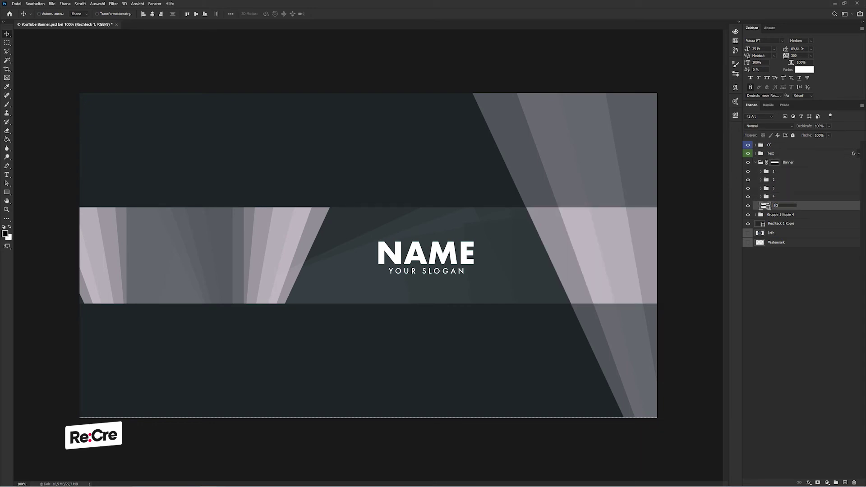
key("Return")
- Rename the rectangles in each ray group 1–6, then collapse the groups
left_click(761, 196)
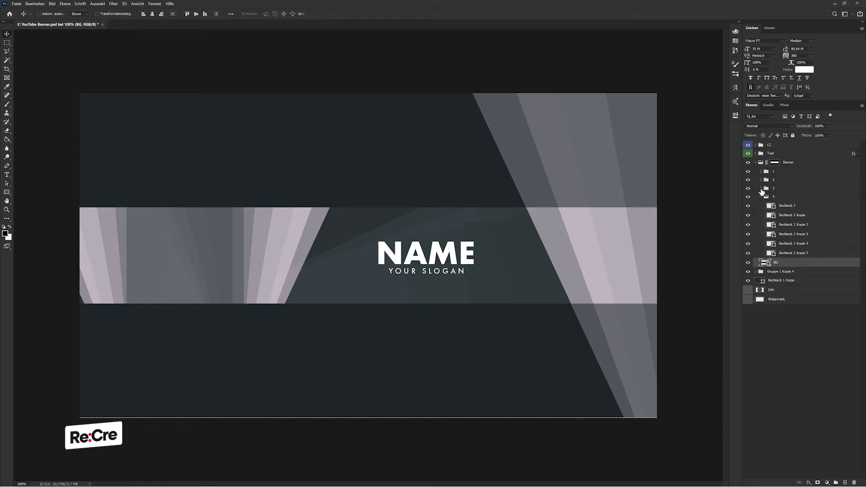
left_click(761, 180)
left_click(761, 171)
double_click(786, 180)
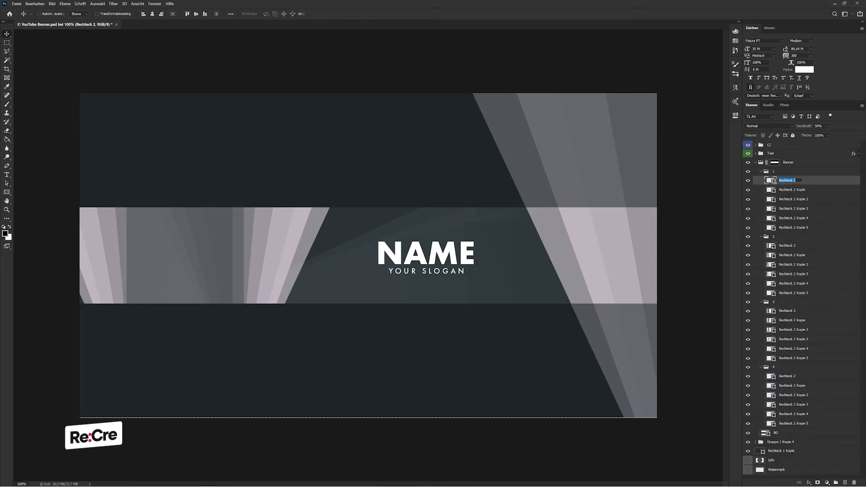
type("1\t2\t3\t4\t5\t6\t")
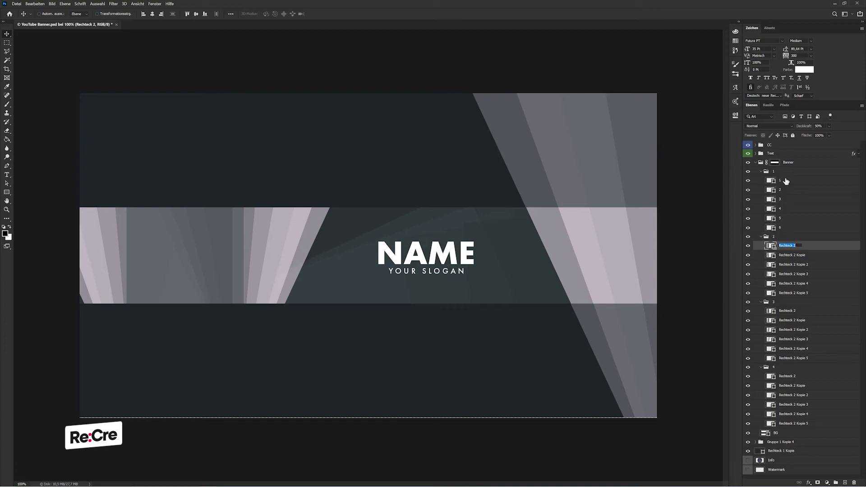
type("1\t2\t3\t4\t5\t6\t")
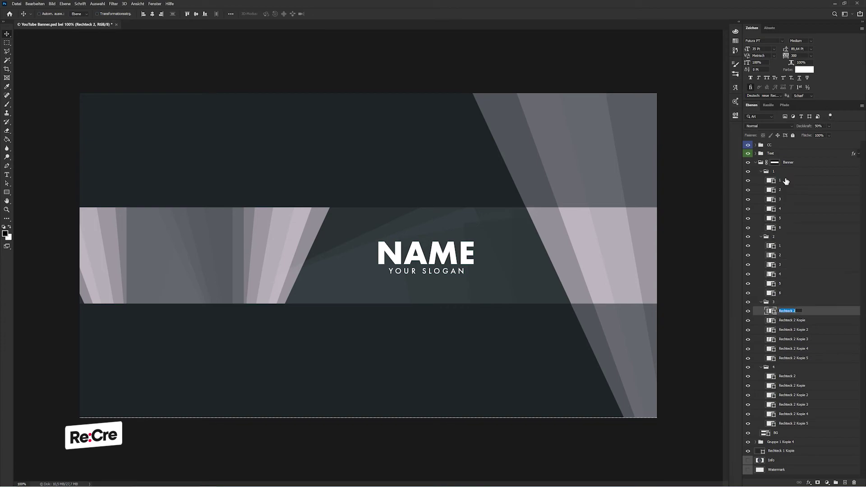
type("1\t2\t3\t4\t5\t6\t1\t")
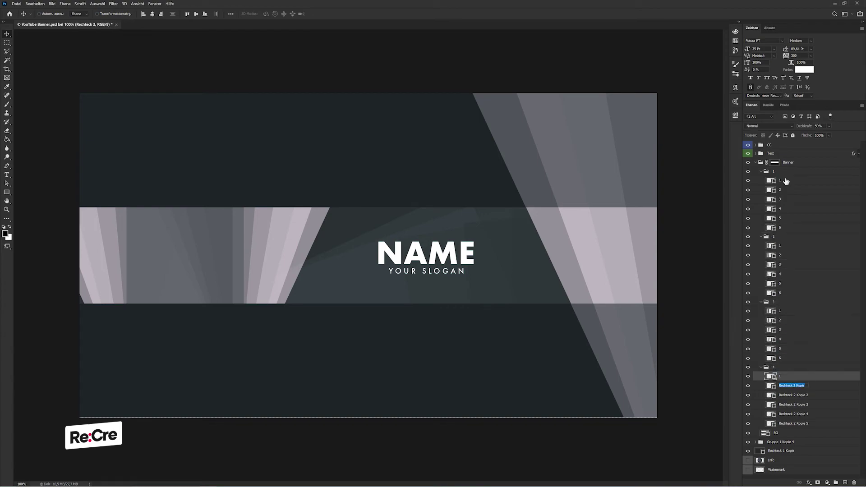
type("2\t3\t4")
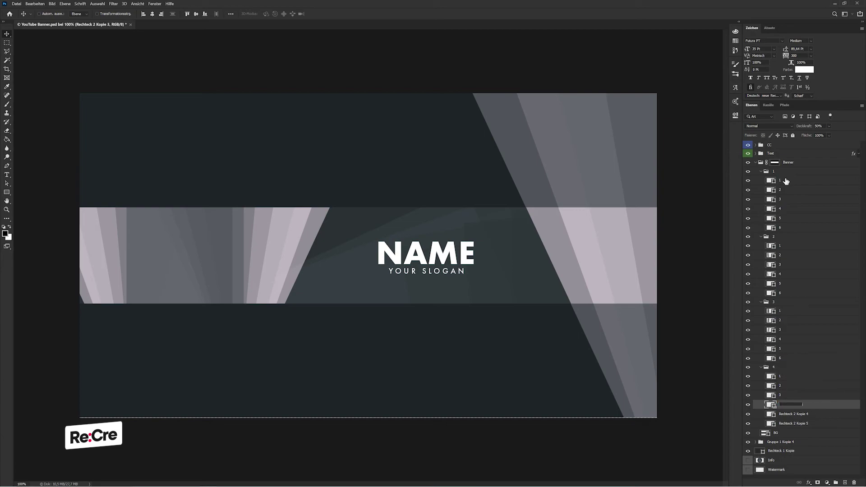
type("\t5\t6")
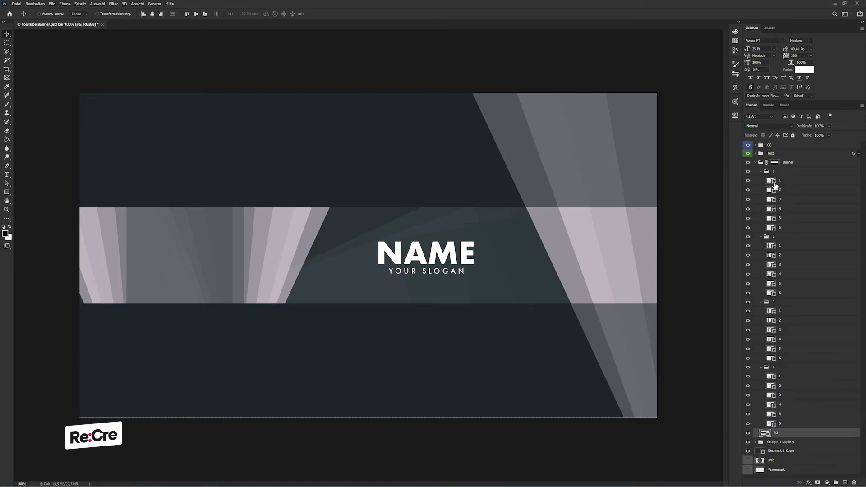
left_click(761, 171)
left_click(763, 188)
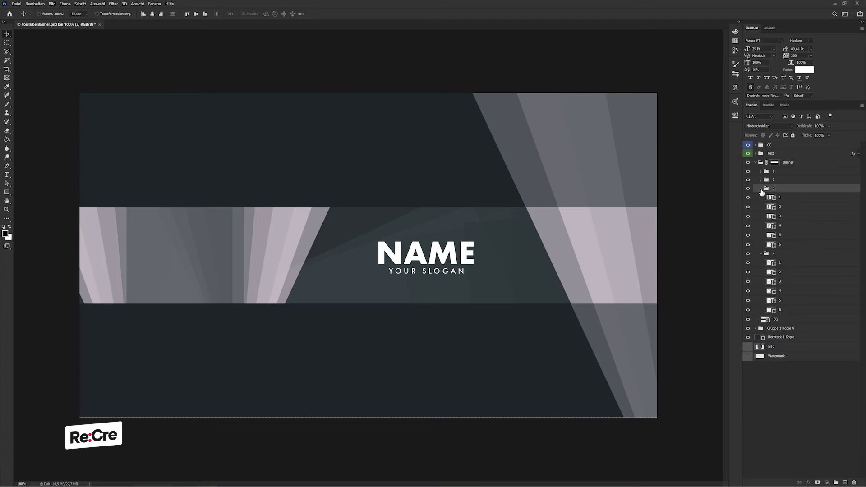
left_click(762, 199)
- Give Banner a red label and rename the background rectangles group BG
right_click(774, 163)
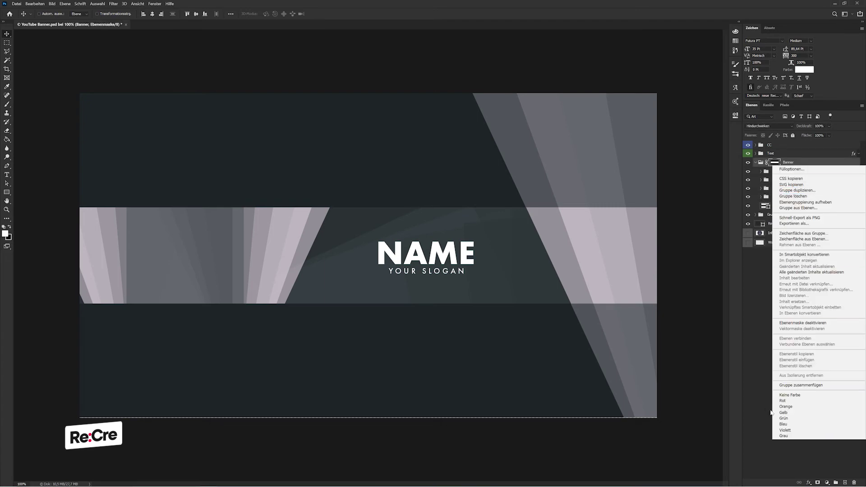
left_click(789, 400)
left_click(756, 163)
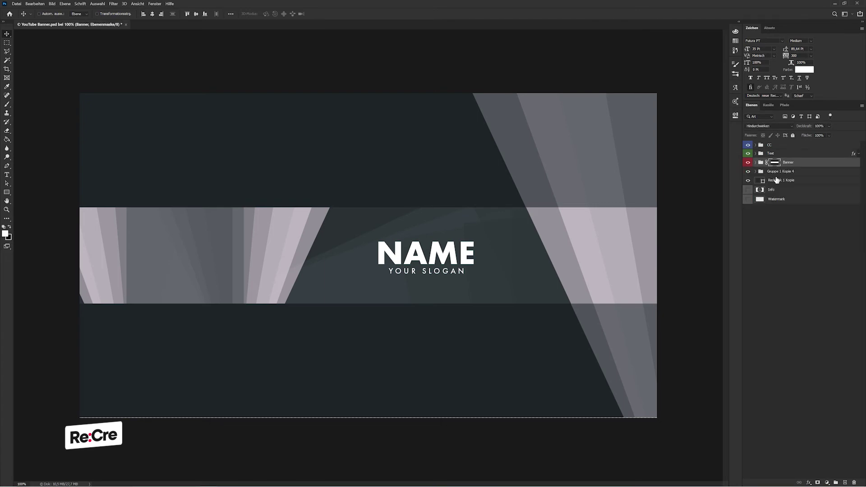
double_click(772, 172)
type("BG")
key("Return")
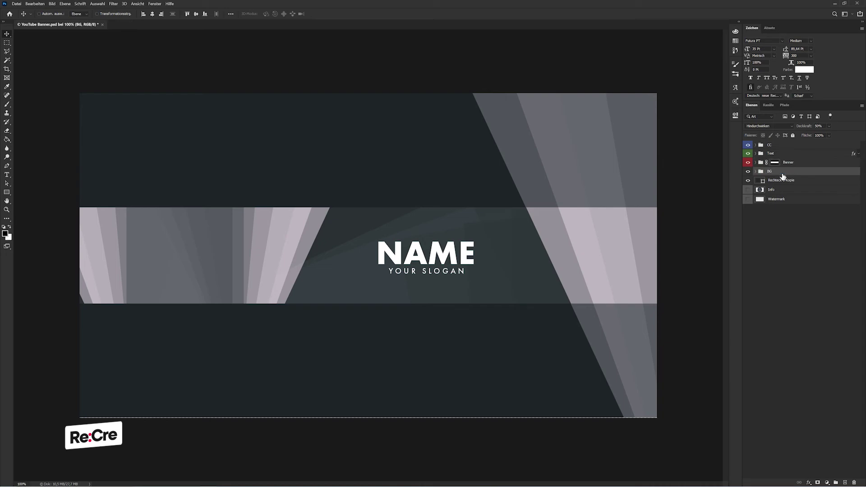
- Group both background layers into a BG group and rename the nested group 5
left_click(781, 180, "shift")
key("ctrl+g")
type("G")
key("Return")
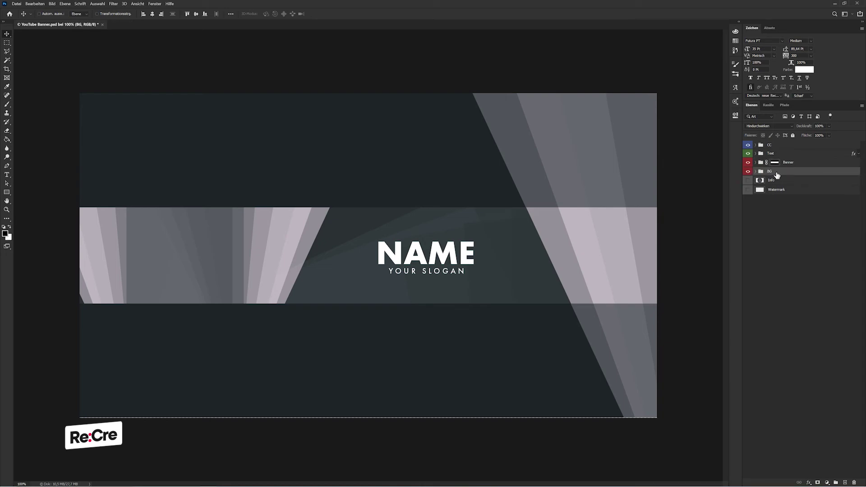
left_click(757, 171)
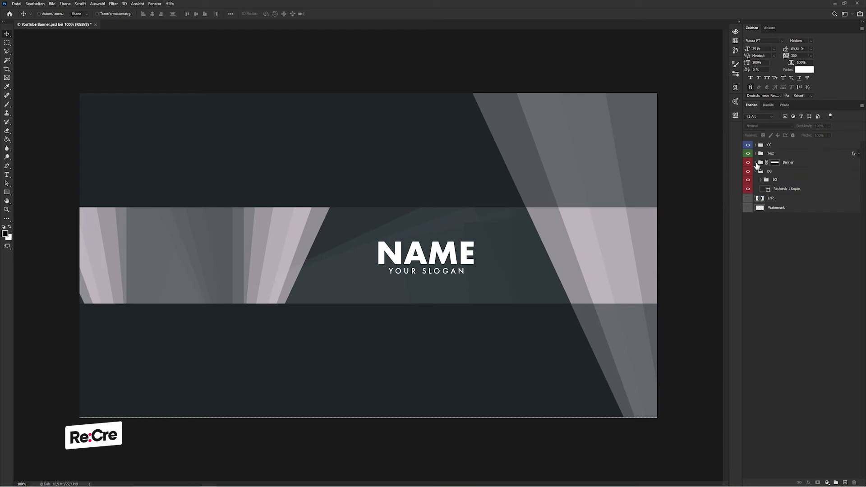
left_click(779, 180)
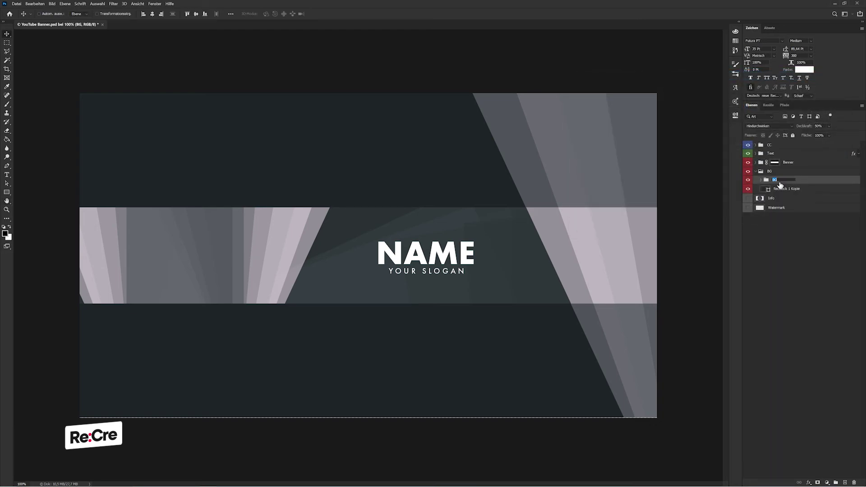
type("5")
key("Return")
- Number group 5's rectangles 1–6 and name the background layer BG
left_click(760, 180)
double_click(786, 188)
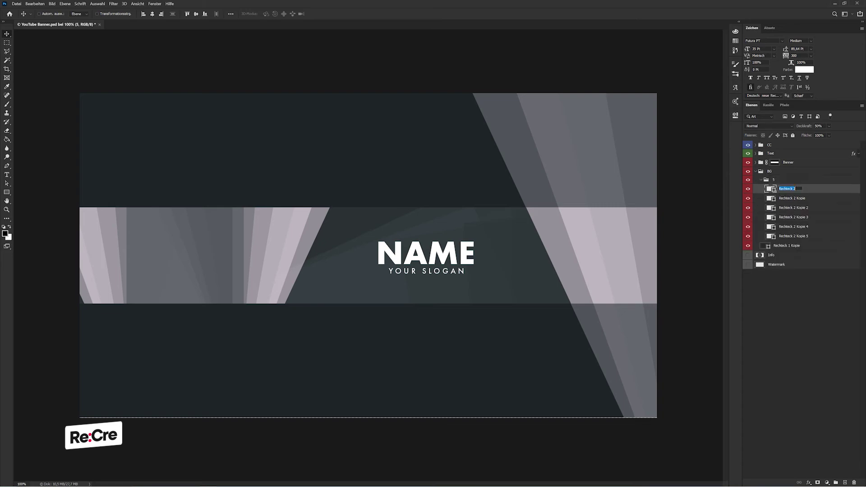
key("Tab")
key("2")
key("Tab")
key("3")
key("Tab")
key("4")
key("Tab")
key("5")
key("Tab")
key("6")
key("Tab")
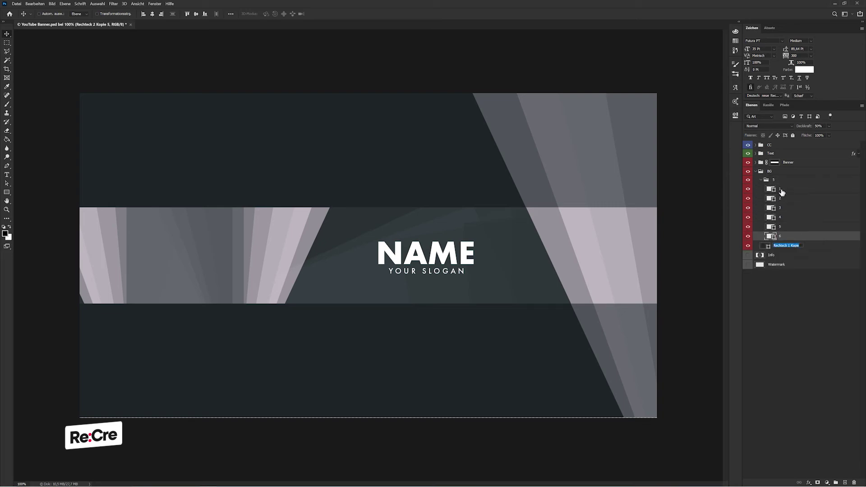
type("BG")
key("Return")
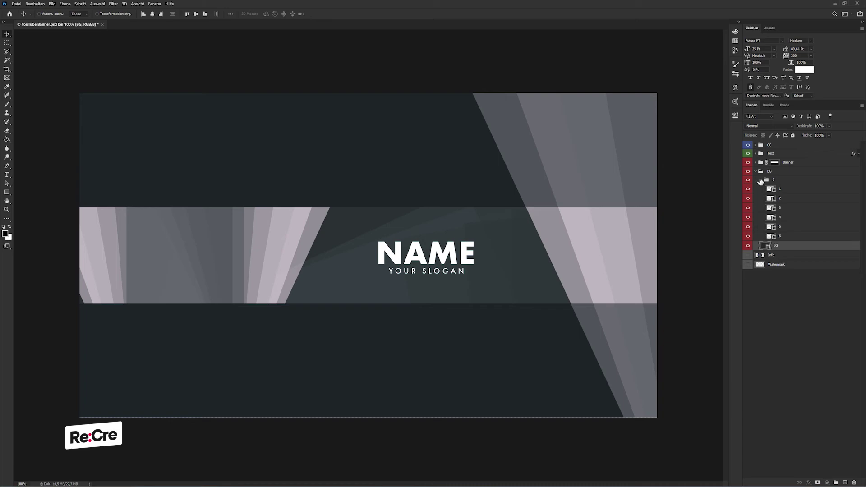
left_click(760, 180)
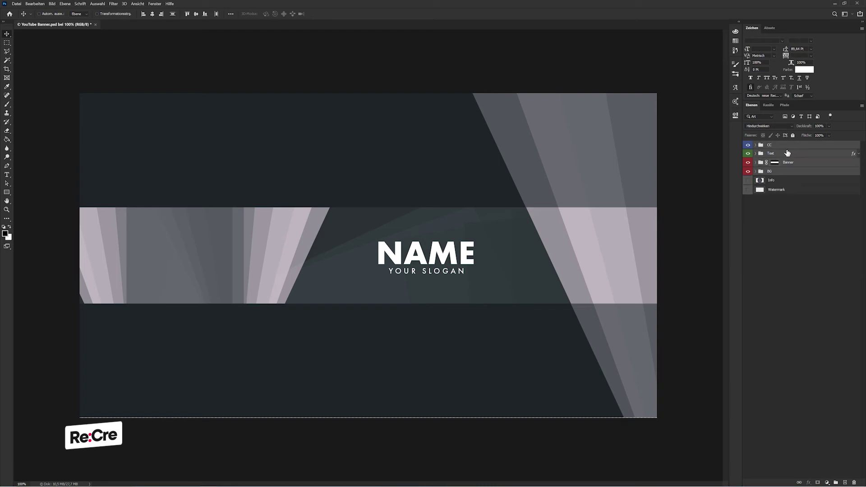
- Move Info and Watermark to the top of the stack and make them visible
left_click(756, 255)
left_click(747, 155)
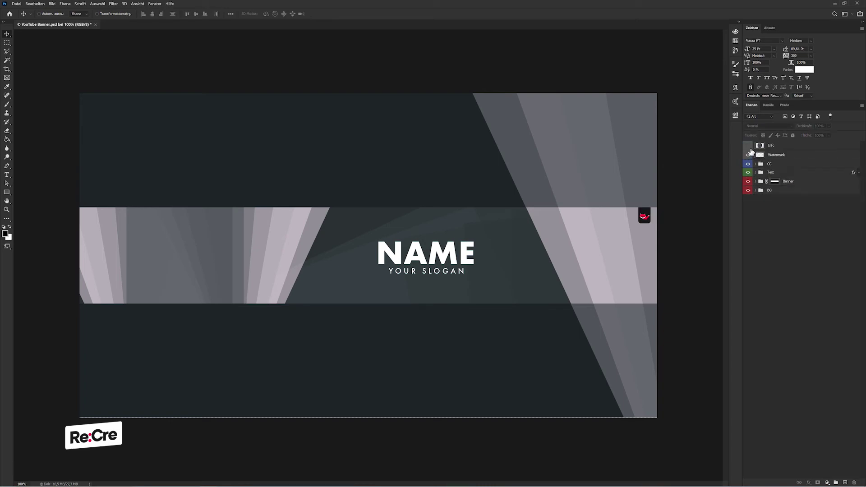
left_click(748, 145)
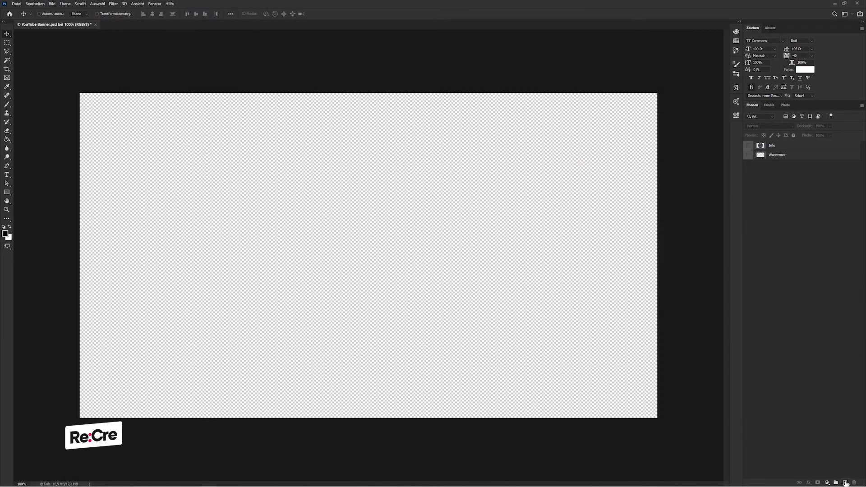
- Add a new layer and apply the Fasern fibres filter with adjusted variance across it
left_click(845, 483)
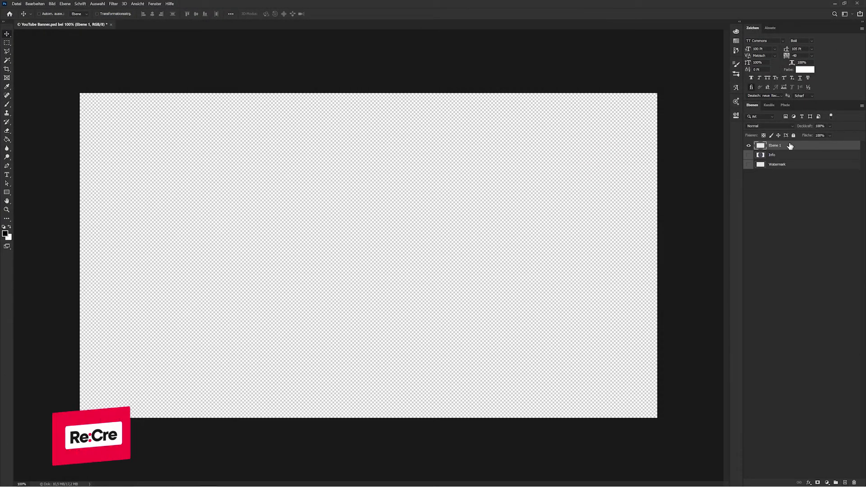
left_click(113, 4)
mouse_move(162, 80)
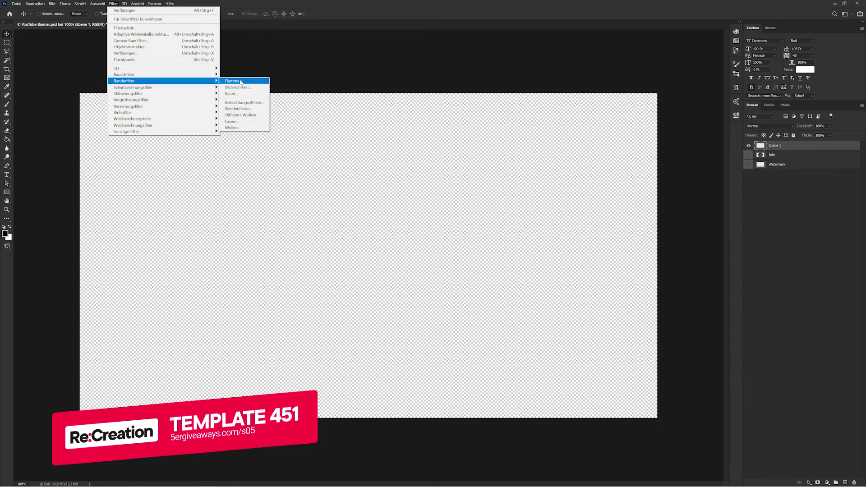
left_click(243, 122)
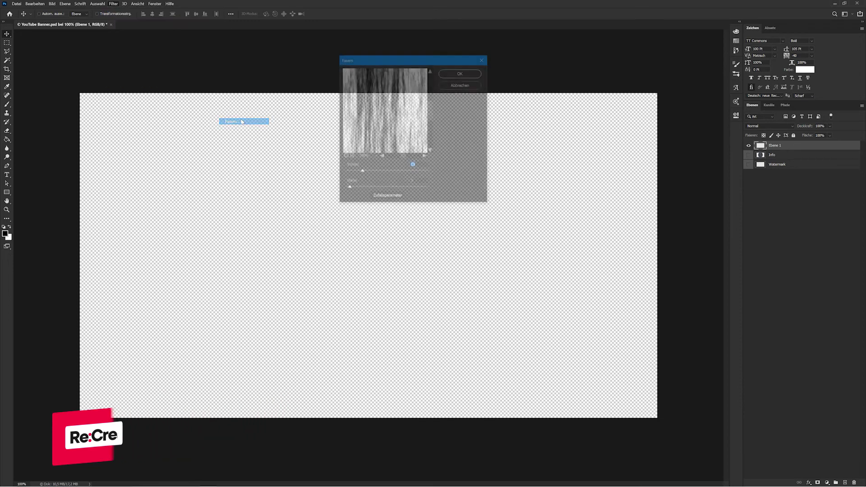
mouse_move(364, 174)
left_mouse_down()
mouse_move(379, 174)
mouse_move(328, 192)
left_mouse_up()
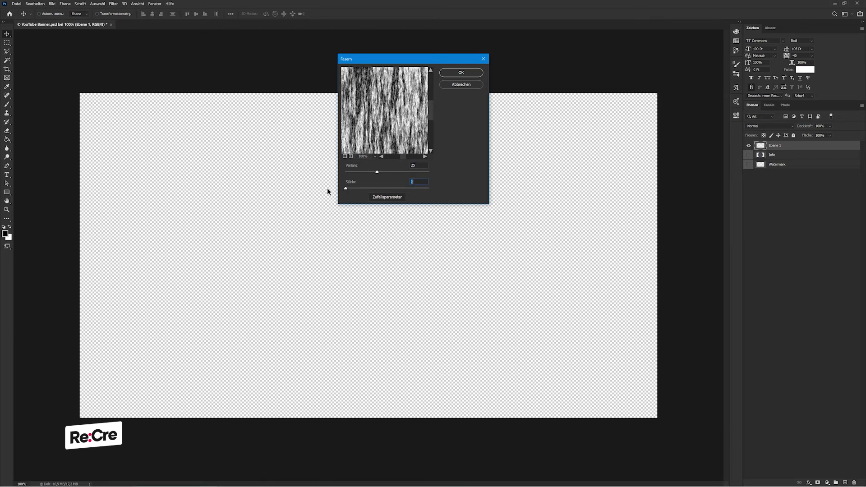
left_click_drag(376, 174, 395, 175)
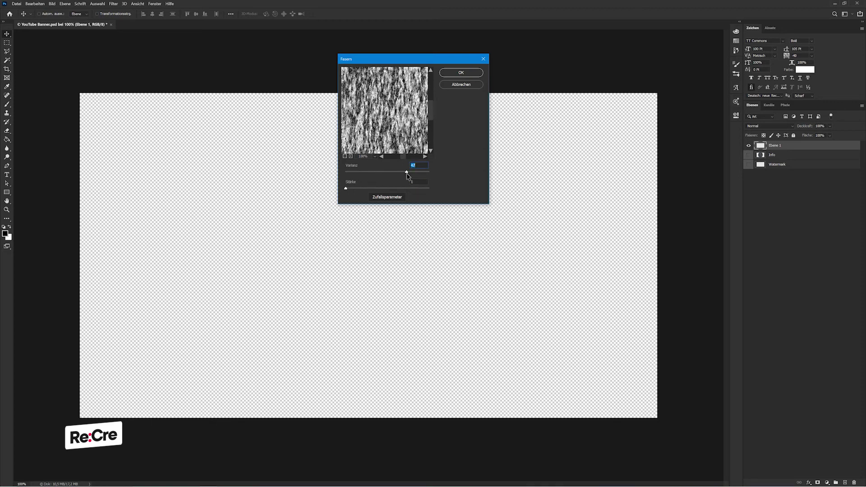
left_click_drag(340, 172, 373, 174)
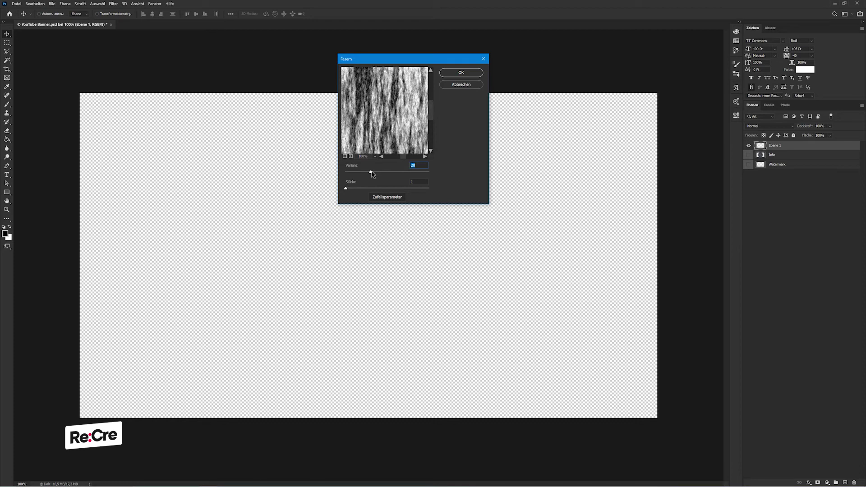
left_click(345, 156)
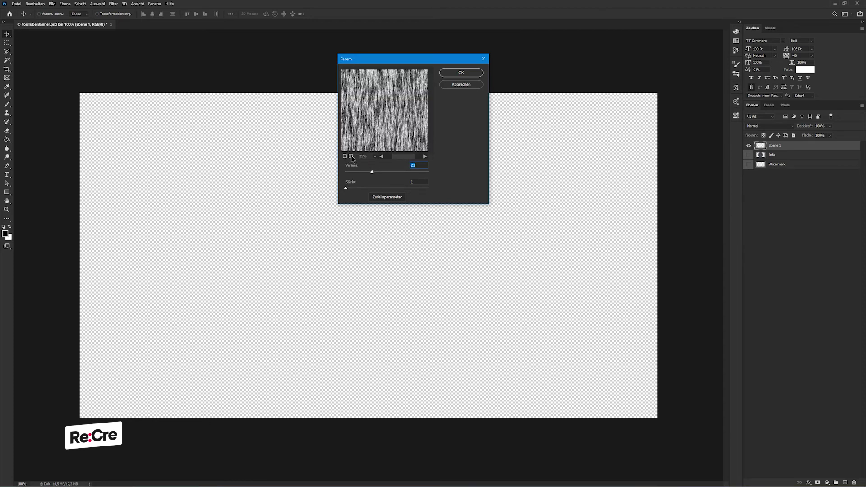
left_click(461, 73)
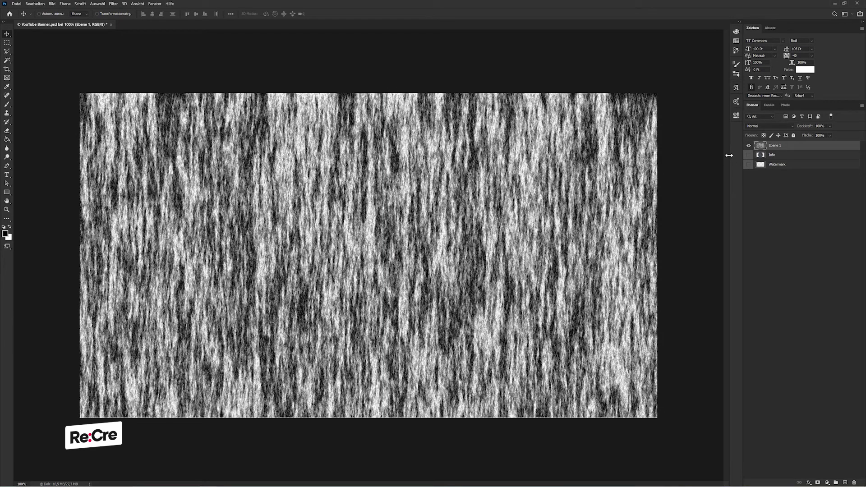
left_click(118, 4)
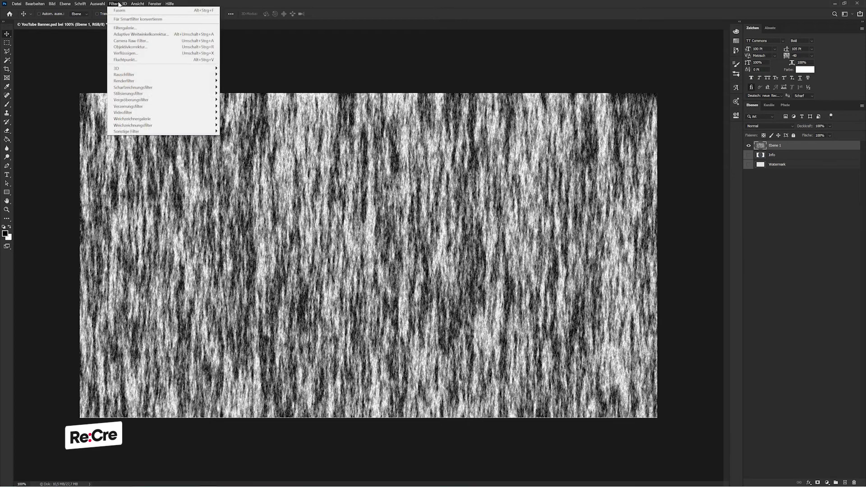
- In Liquify, push the fibre texture into large swirls toward the lower left and upper right
left_click(141, 54)
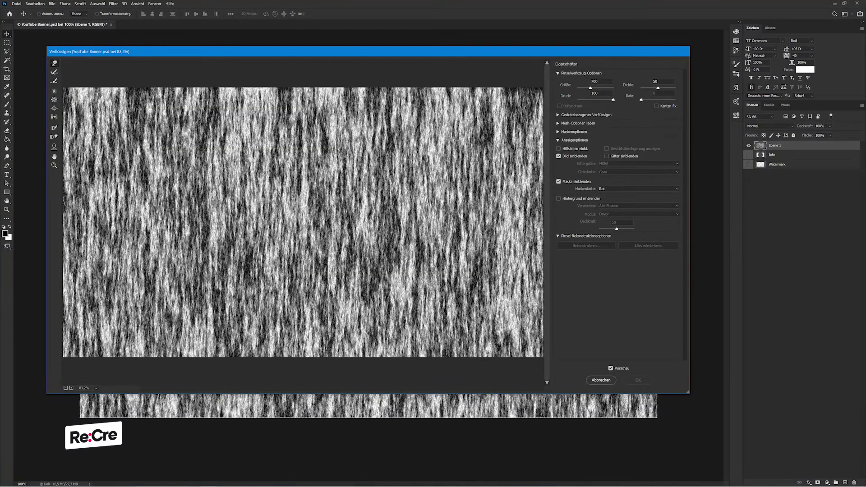
left_click_drag(496, 171, 253, 225)
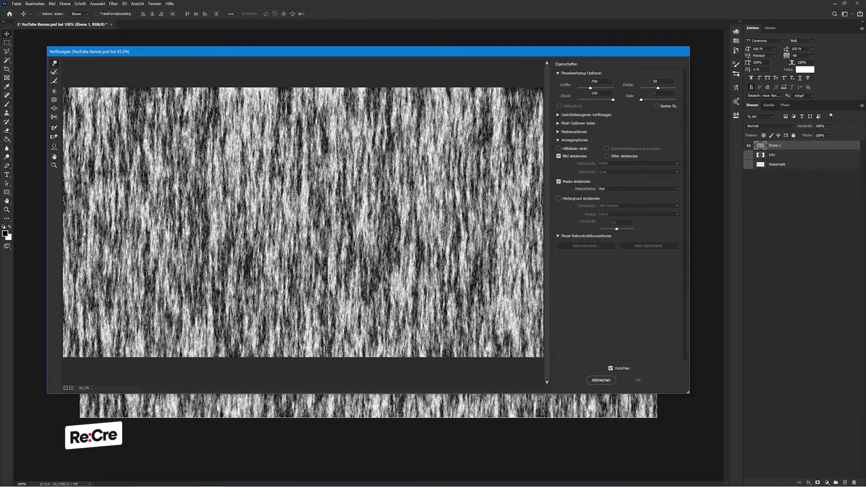
mouse_move(324, 203)
left_mouse_down()
mouse_move(153, 320)
mouse_move(243, 316)
mouse_move(113, 329)
left_mouse_up()
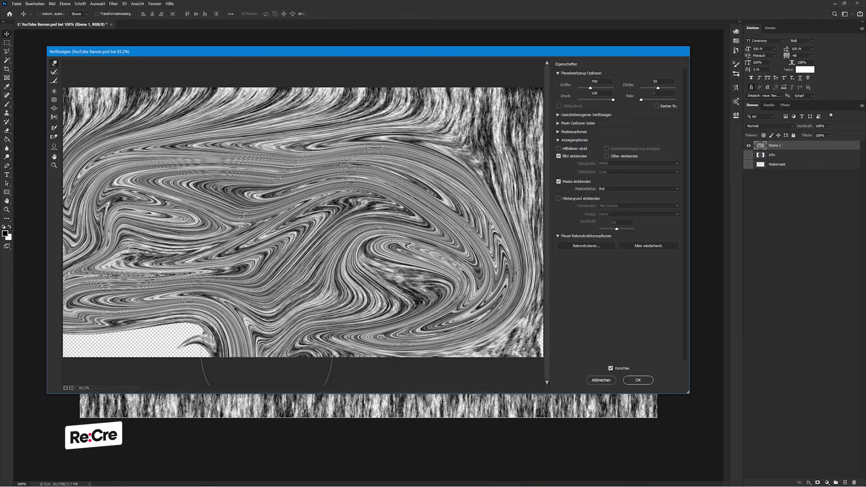
mouse_move(255, 249)
left_mouse_down()
mouse_move(480, 116)
mouse_move(453, 117)
mouse_move(505, 79)
mouse_move(533, 149)
mouse_move(636, 144)
left_mouse_up()
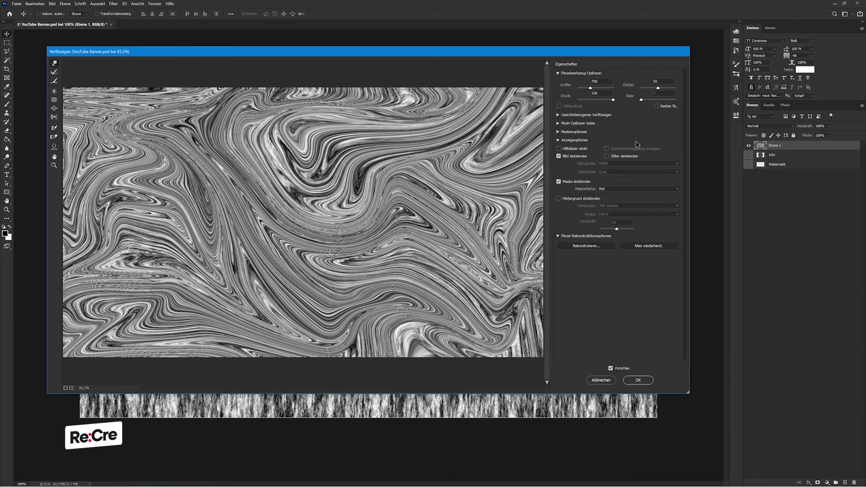
mouse_move(298, 226)
left_mouse_down()
mouse_move(324, 212)
mouse_move(331, 219)
left_mouse_up()
mouse_move(162, 230)
left_mouse_down()
mouse_move(153, 216)
mouse_move(242, 280)
left_mouse_up()
- Sweep more swirls across the left side and centre, then apply the Liquify warp
mouse_move(253, 235)
left_mouse_down()
mouse_move(162, 117)
mouse_move(90, 235)
left_mouse_up()
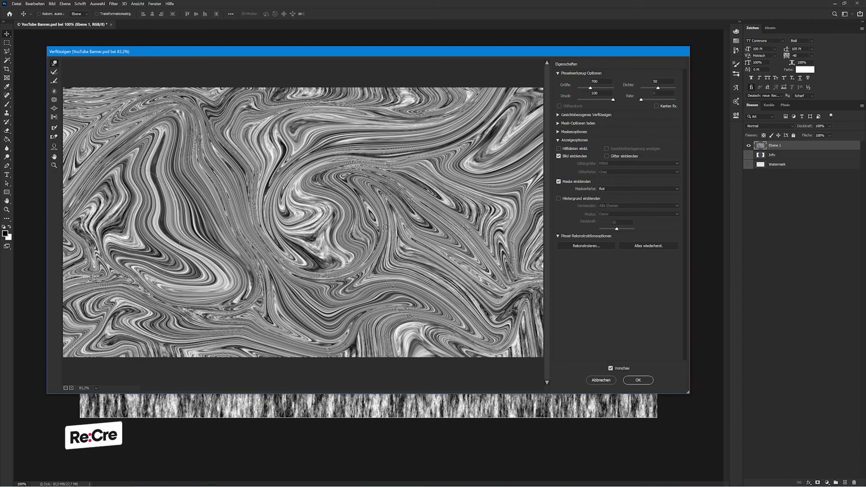
mouse_move(180, 225)
left_mouse_down()
mouse_move(113, 252)
mouse_move(271, 203)
mouse_move(361, 194)
mouse_move(451, 234)
left_mouse_up()
left_click_drag(165, 194, 328, 186)
left_click_drag(289, 246, 248, 206)
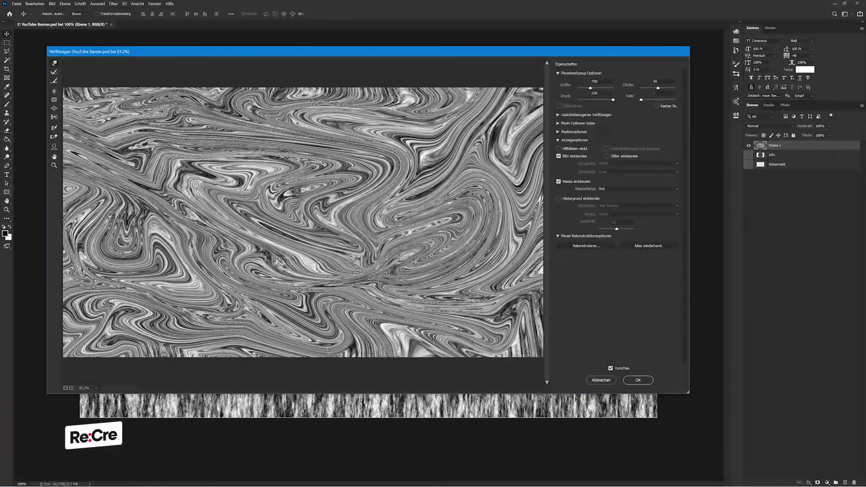
mouse_move(437, 238)
left_mouse_down()
mouse_move(436, 199)
mouse_move(361, 248)
left_mouse_up()
mouse_move(279, 158)
left_mouse_down()
mouse_move(257, 235)
mouse_move(253, 307)
left_mouse_up()
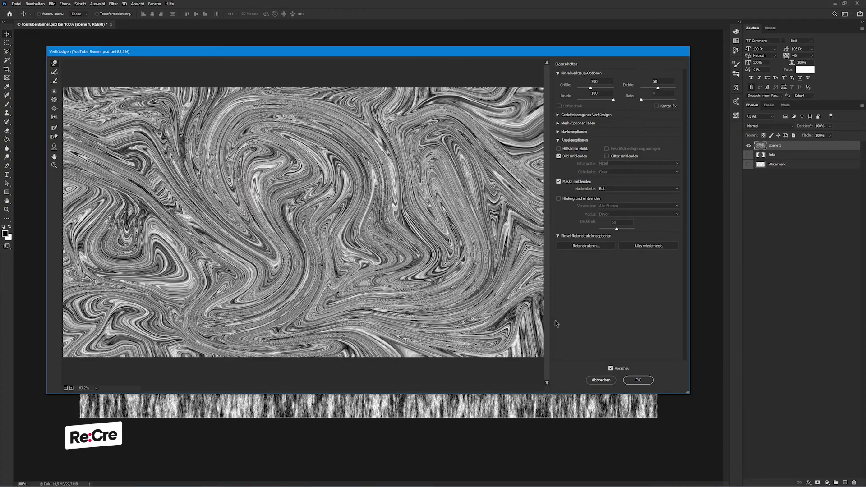
left_click(634, 379)
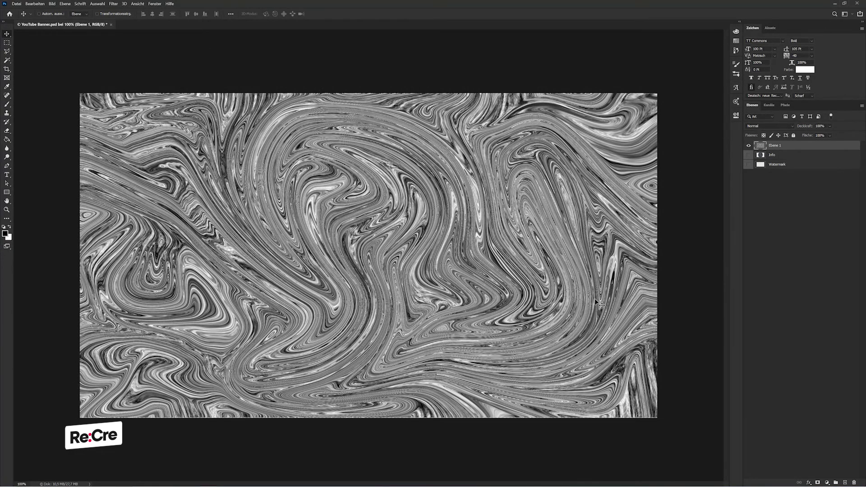
- Group the swirl layer and select the top and bottom bands of the canvas along the guides
key("ctrl+g")
key("ctrl+semicolon")
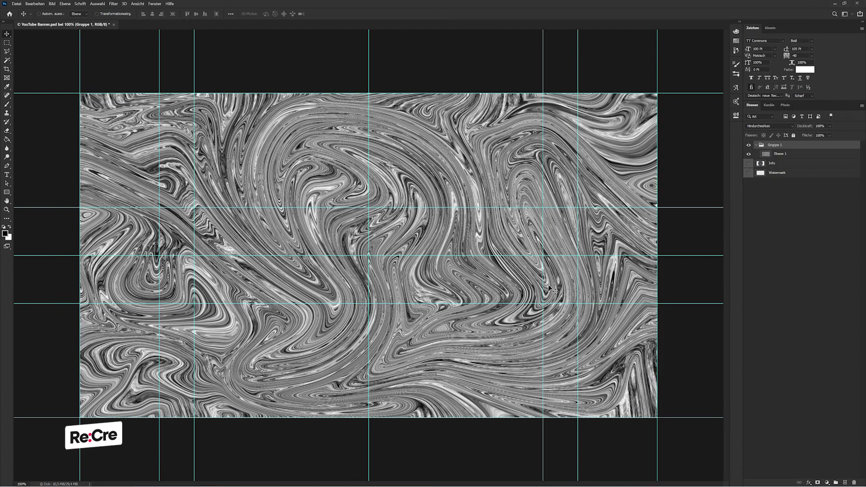
key("m")
left_click_drag(79, 94, 670, 205)
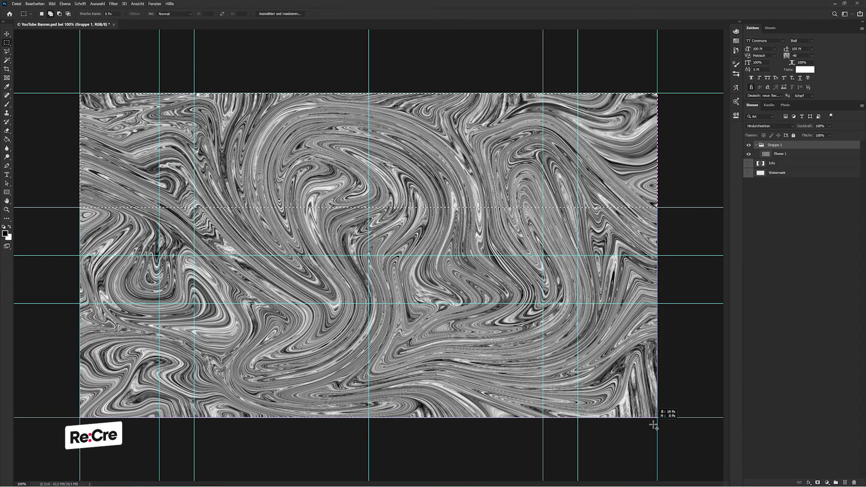
left_click_drag(664, 414, 72, 303)
- Mask Gruppe 1 so only the central band shows, hide the guides, and select Ebene 1
right_click(145, 251)
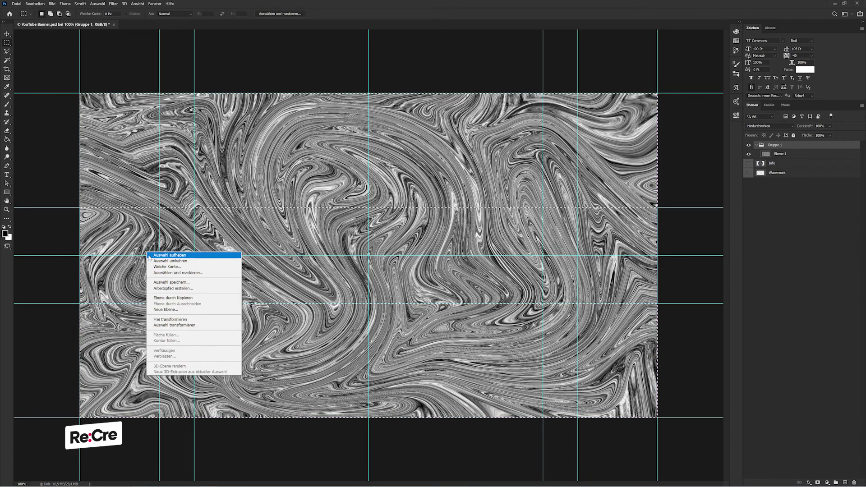
key("Escape")
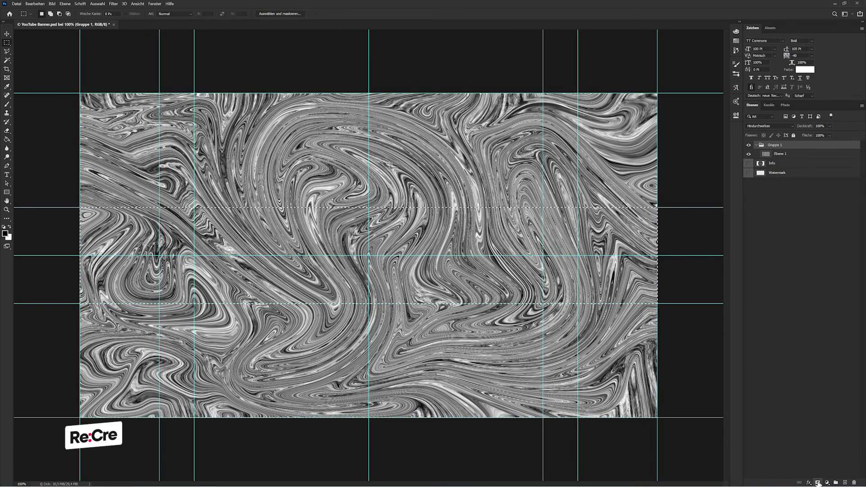
left_click(817, 483)
key("v")
key("ctrl+semicolon")
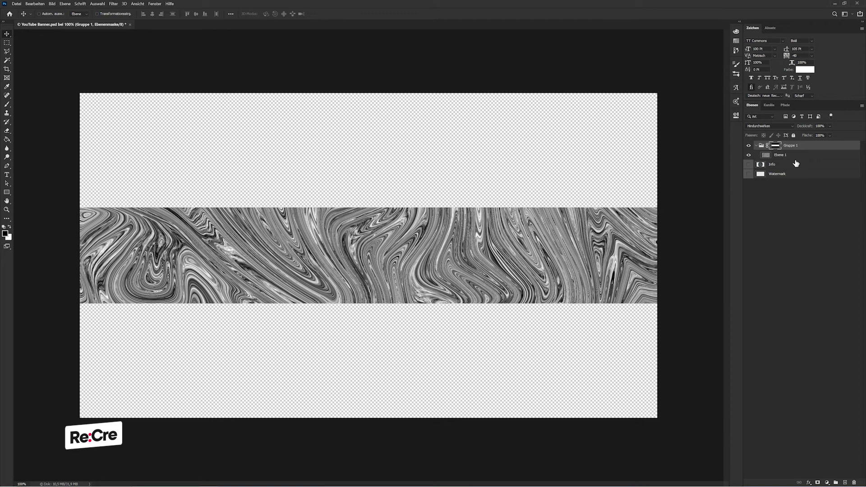
left_click(845, 371)
left_click(788, 155)
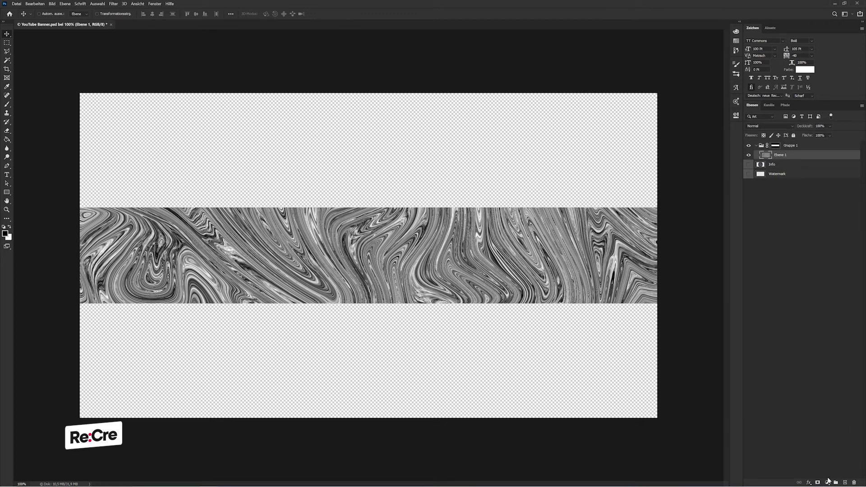
left_click(827, 482)
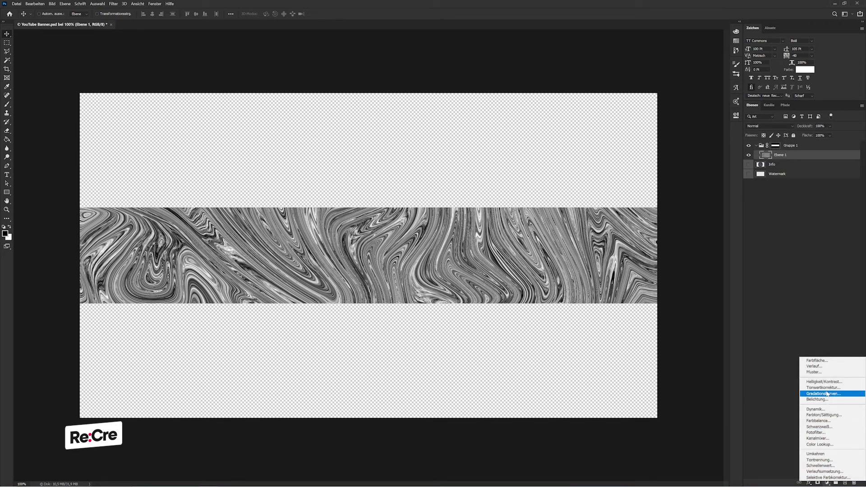
- Add a Verlaufsumsetzung gradient map over the swirl using the silver preset
left_click(824, 471)
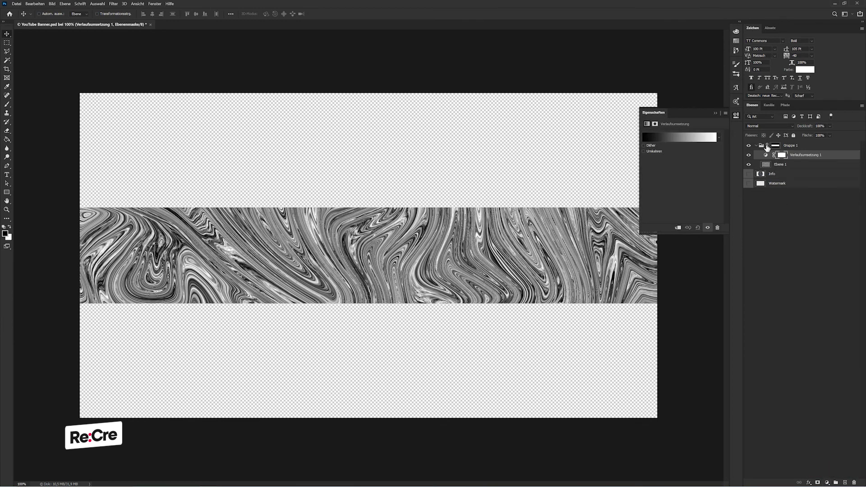
left_click(718, 138)
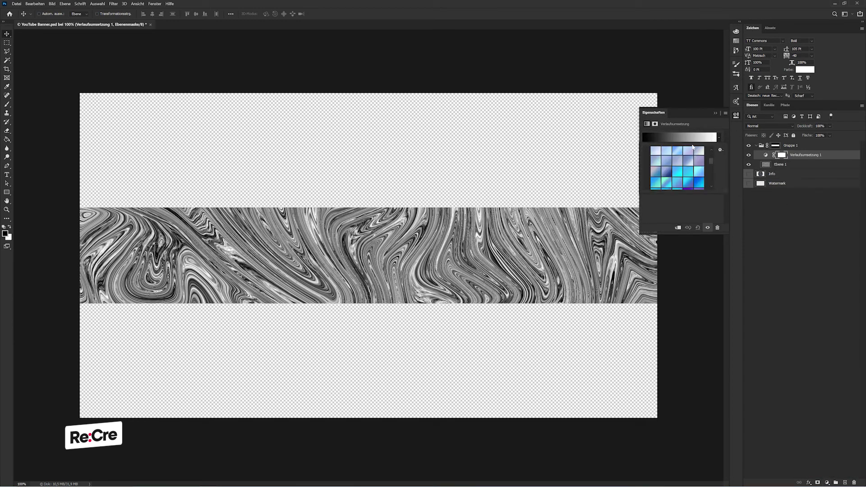
left_click(719, 137)
left_click(719, 137)
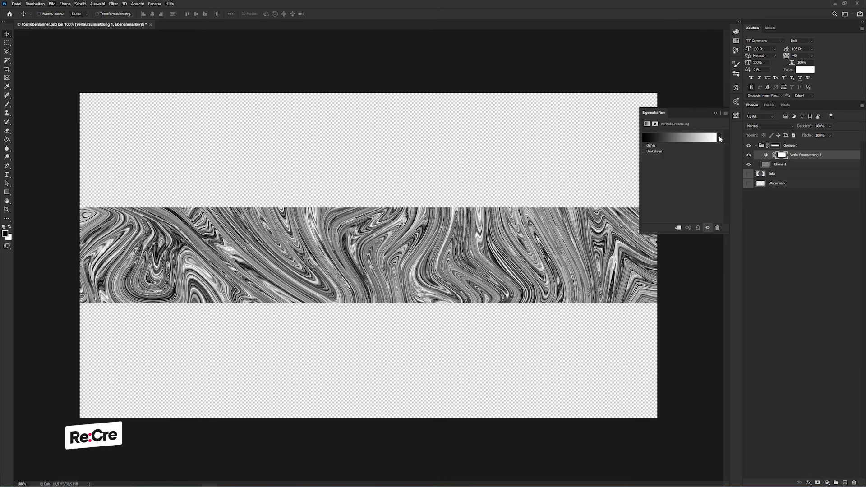
scroll(682, 156, "up", 3)
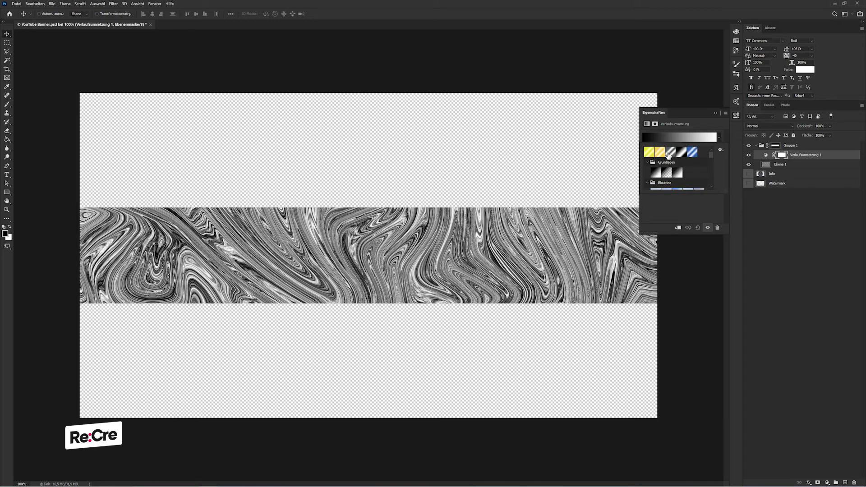
left_click(669, 152)
left_click(717, 113)
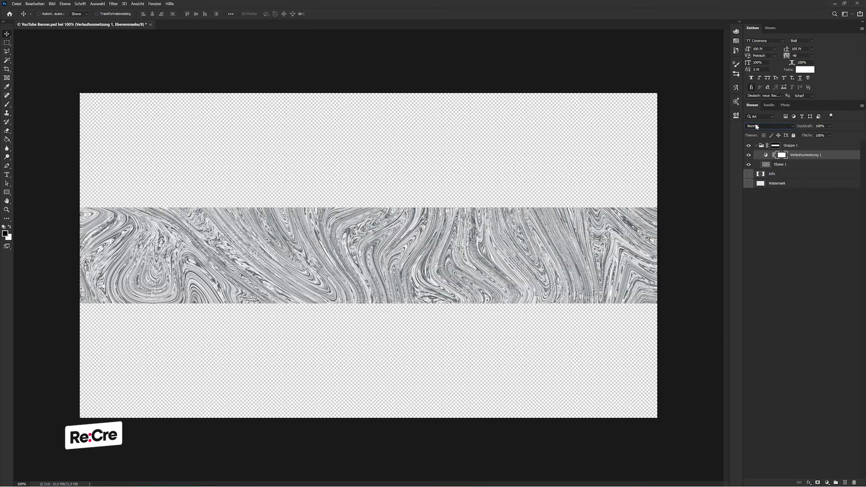
- Set the gradient map's blend mode to Farbig nachbelichten and deselect the layer
scroll(757, 126, "down", 2)
scroll(757, 127, "down", 1)
scroll(756, 127, "down", 1)
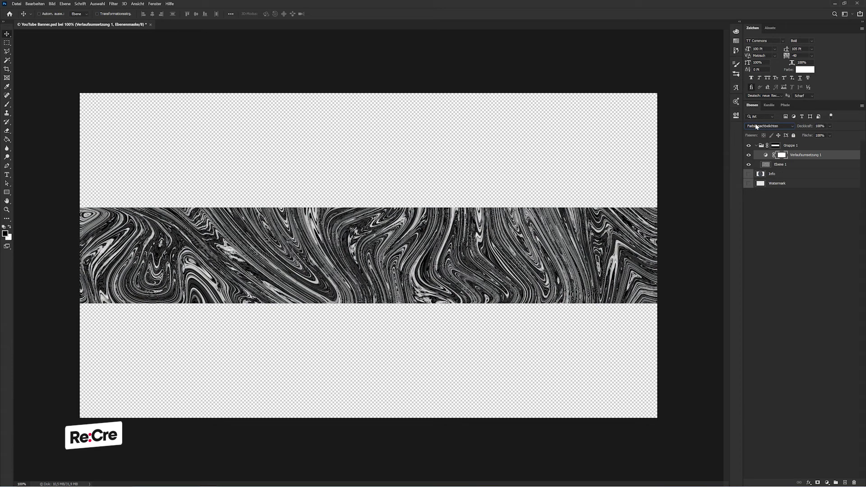
scroll(757, 127, "down", 1)
scroll(757, 127, "up", 1)
left_click(806, 244)
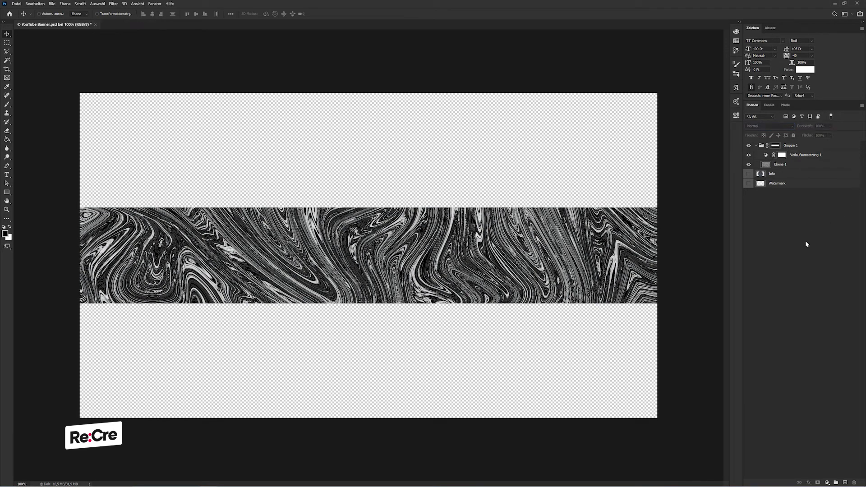
left_click(826, 483)
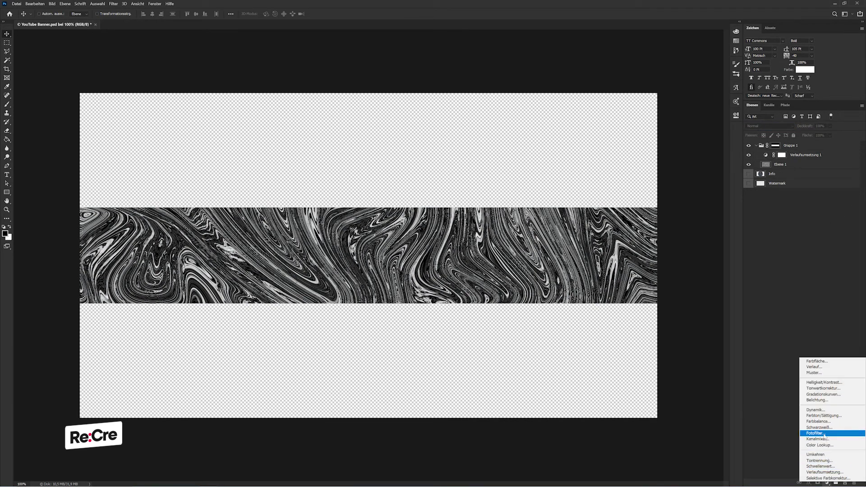
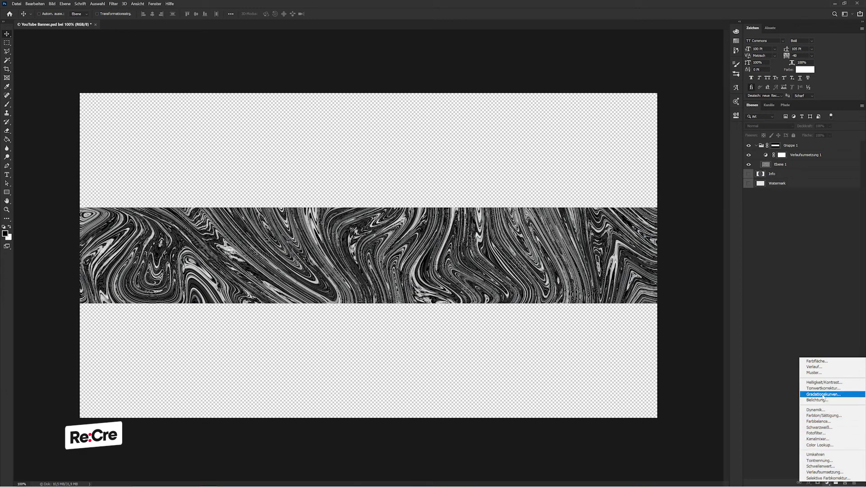
- Add a Threshold adjustment to the marble, then delete it again
left_click(820, 467)
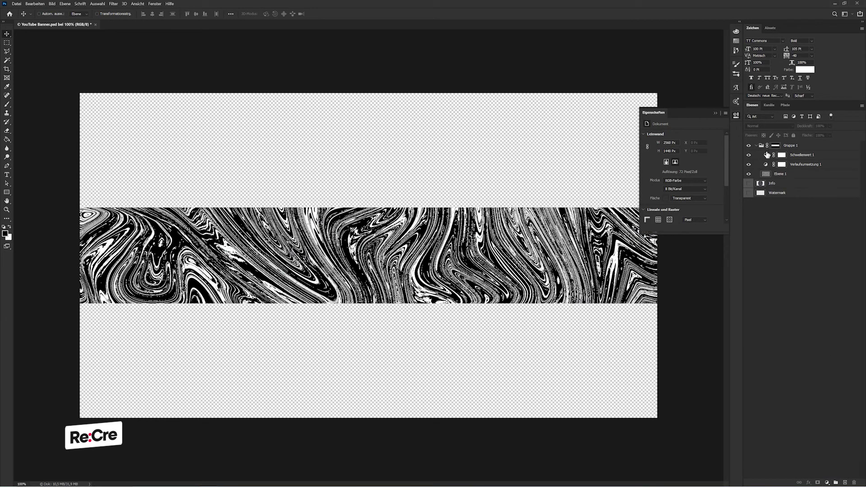
left_click(767, 155)
left_click(766, 155)
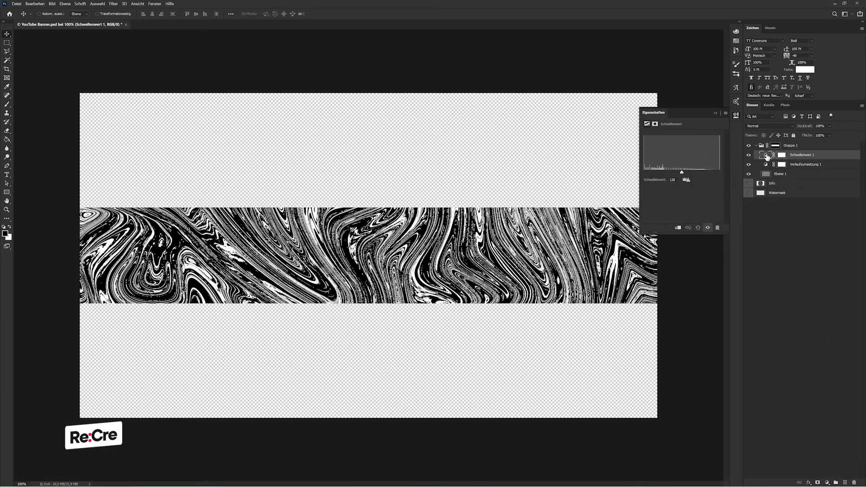
key("Delete")
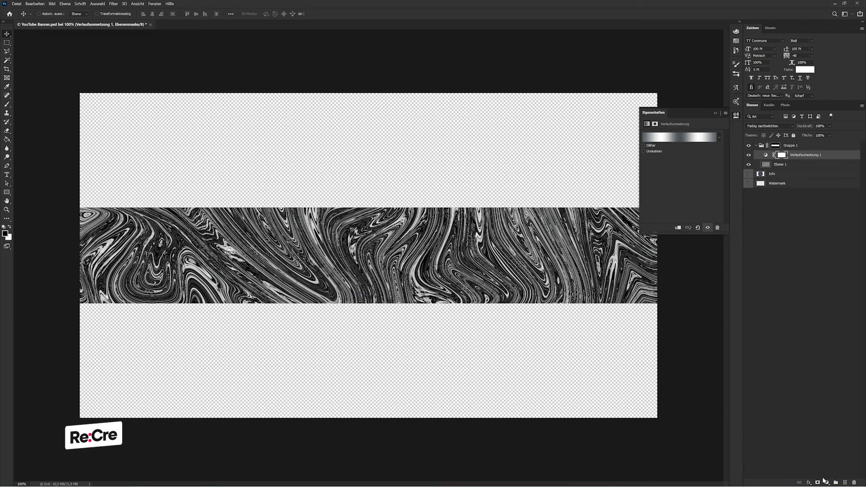
- Add a second Gradient Map layer and try several red gradient presets on it
left_click(824, 480)
left_click(818, 473)
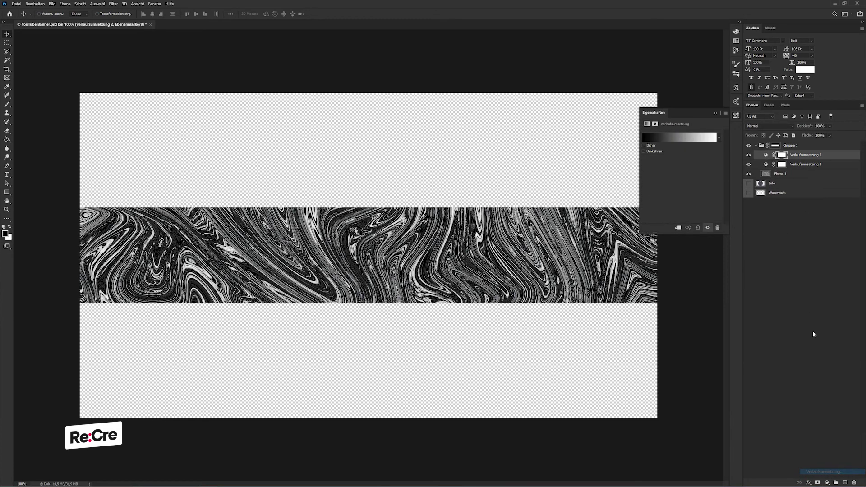
left_click(766, 155)
left_click(695, 139)
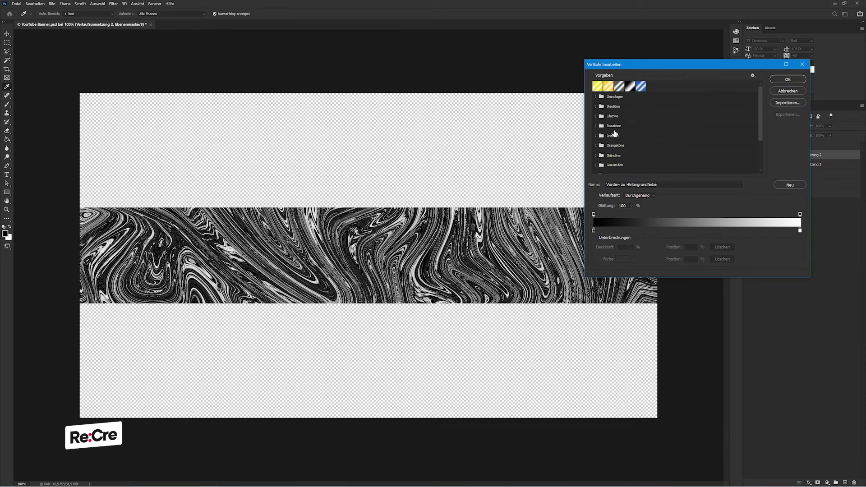
left_click(596, 136)
left_click(658, 148)
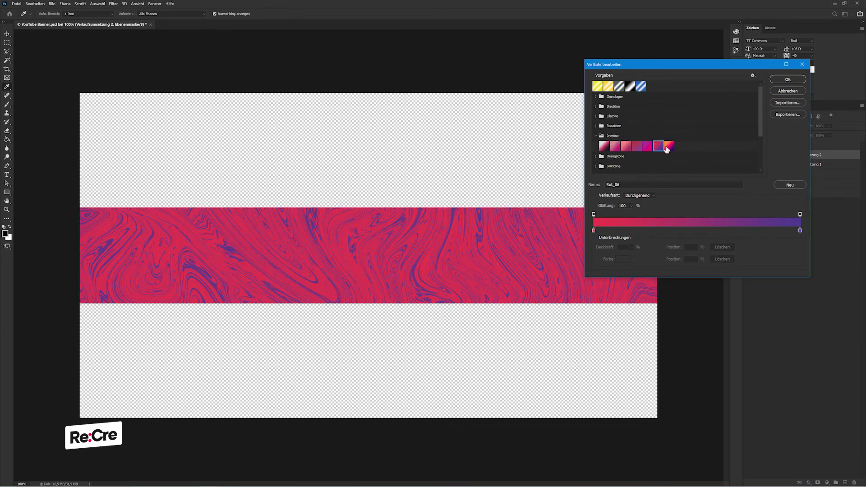
left_click(648, 147)
left_click(615, 146)
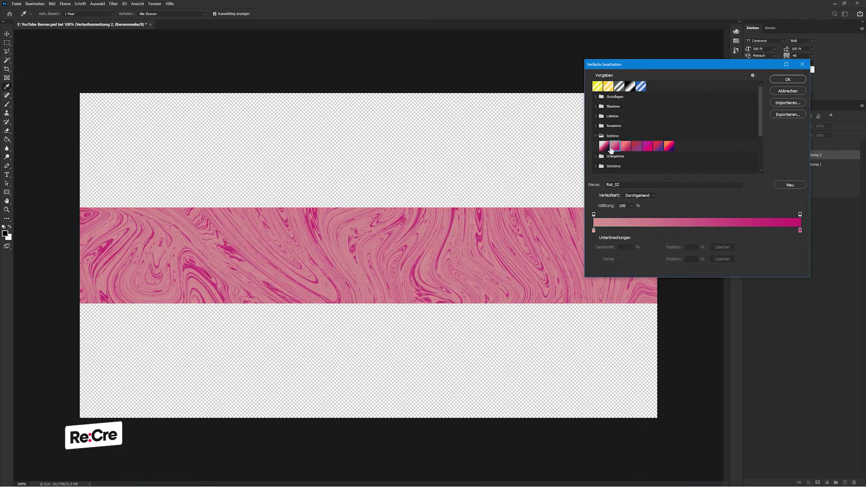
left_click(621, 146)
- Browse the orange presets and apply the pink-to-crimson Orange_04 gradient
scroll(613, 146, "down", 2)
left_click(594, 136)
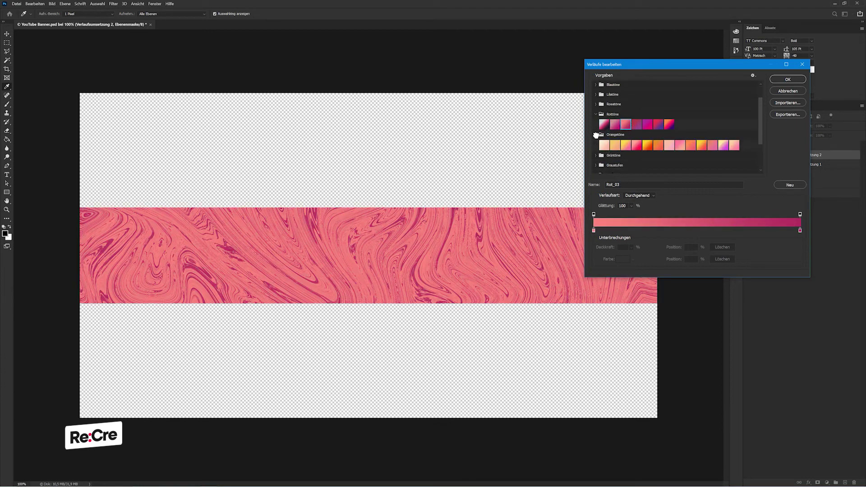
scroll(641, 137, "down", 1)
left_click(711, 140)
left_click(716, 141)
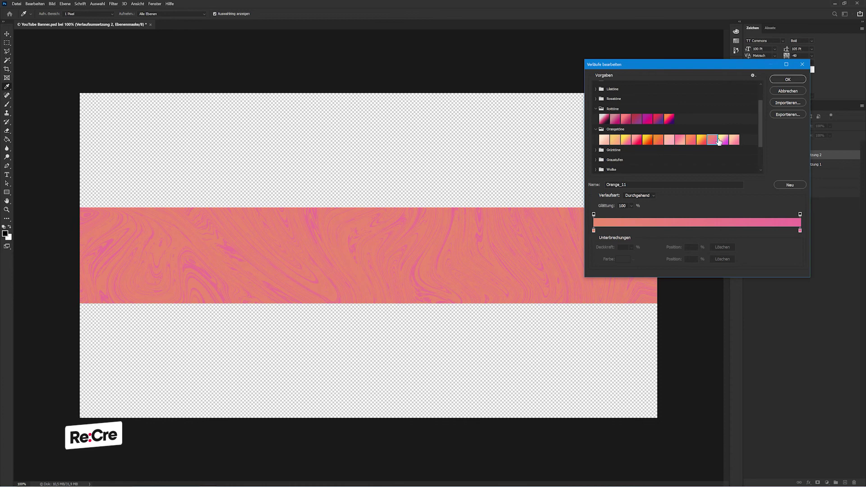
left_click(672, 141)
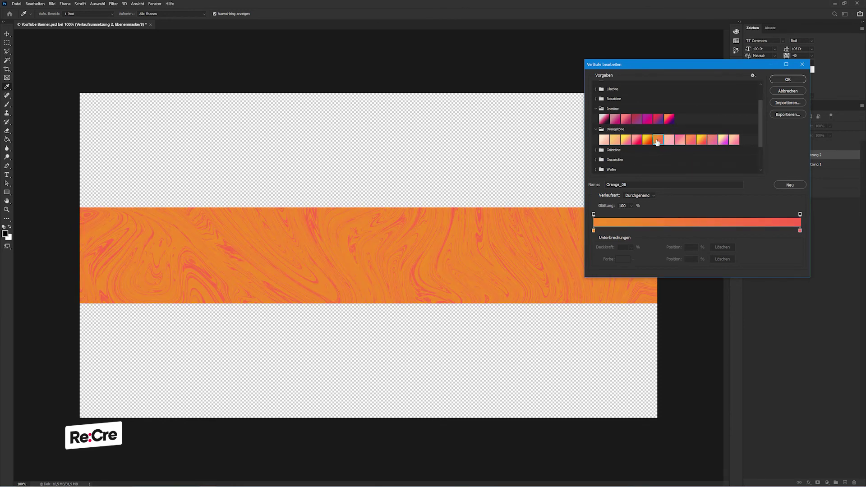
left_click(637, 140)
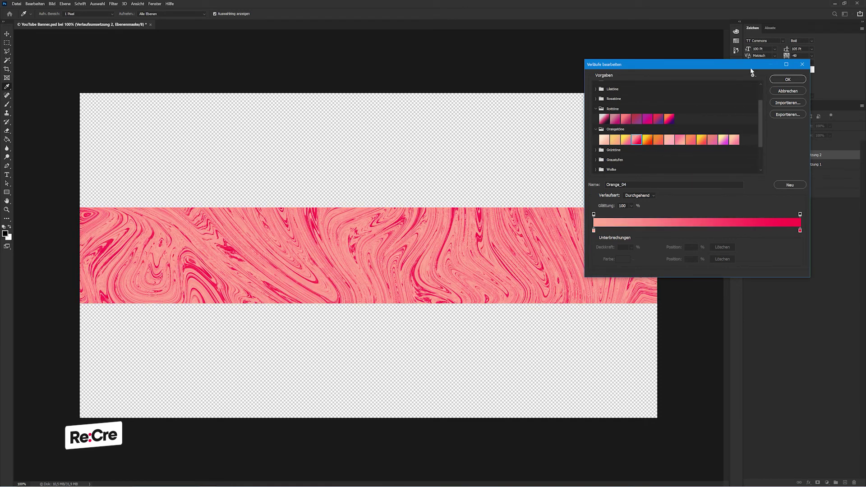
left_click(788, 79)
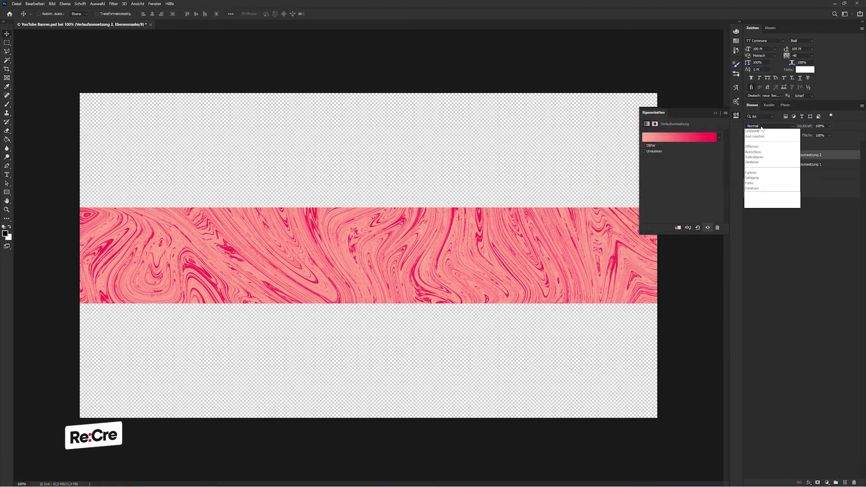
- Reopen the gradient map's editor and compare orange presets from Orange_07 to Orange_12
scroll(760, 126, "down", 1)
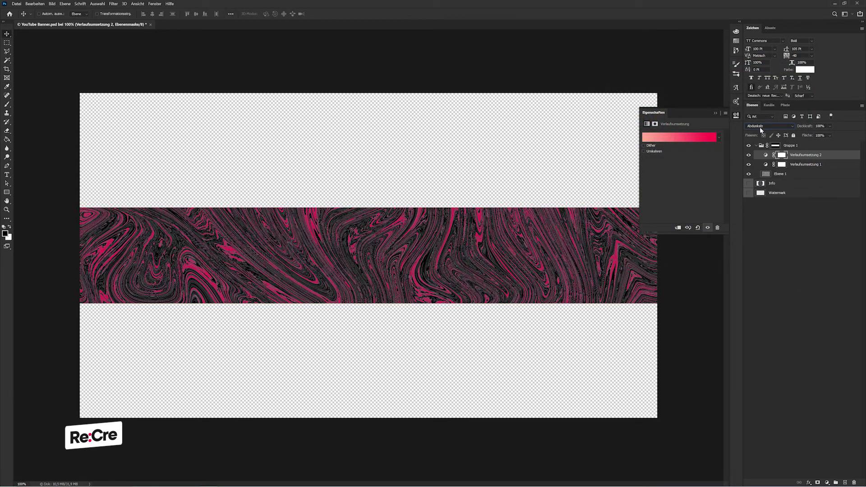
scroll(760, 126, "down", 1)
scroll(759, 126, "down", 1)
scroll(760, 126, "up", 1)
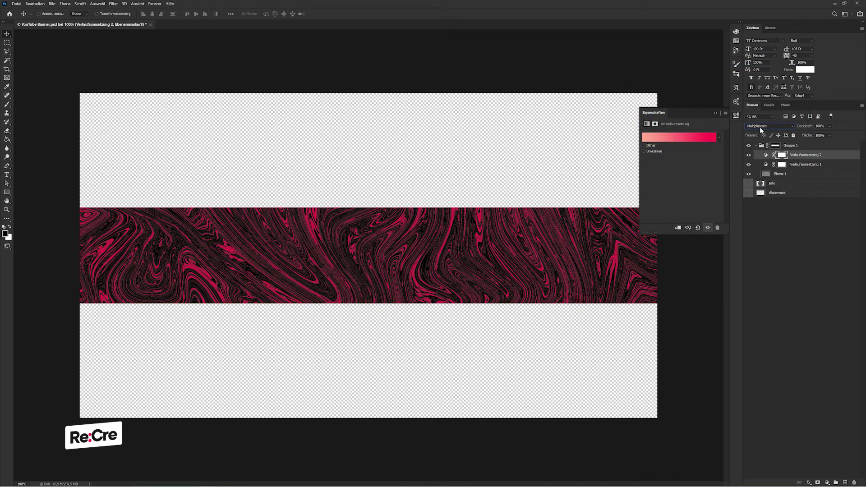
left_click(701, 140)
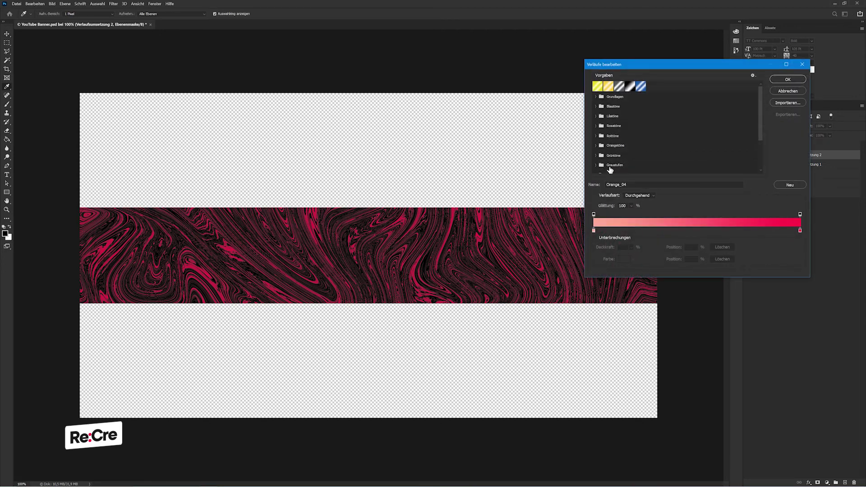
left_click(596, 145)
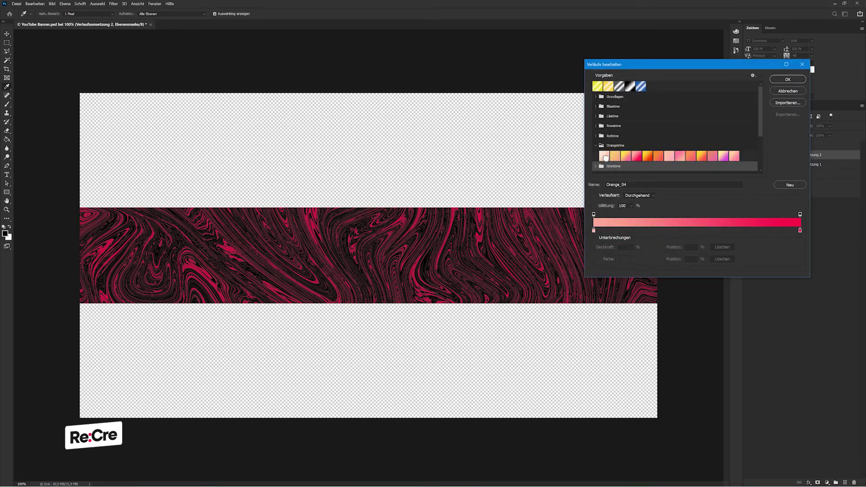
left_click(605, 156)
left_click(627, 158)
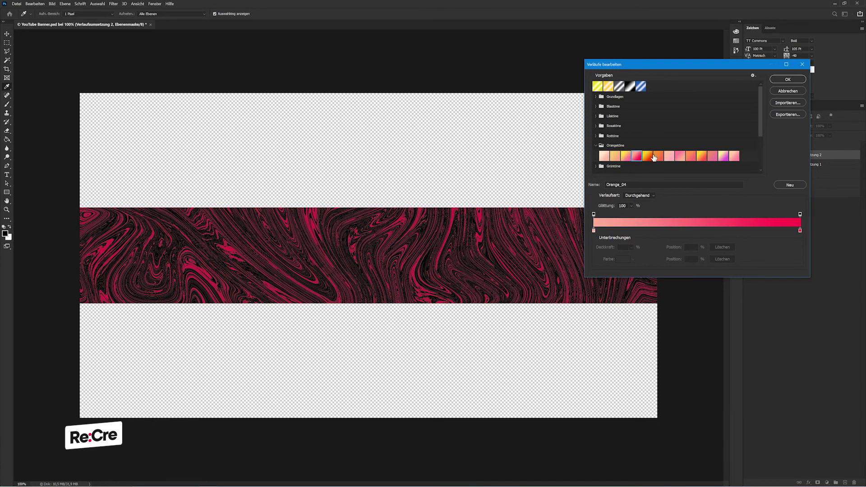
left_click(657, 157)
left_click(669, 157)
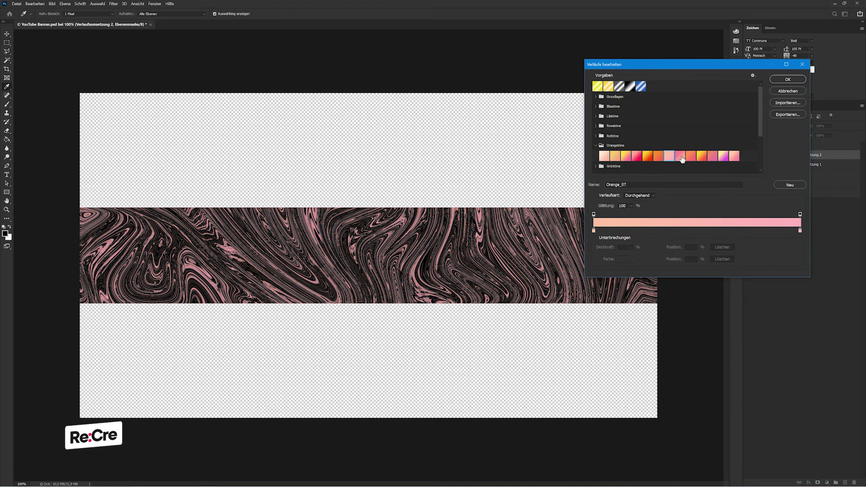
left_click(681, 157)
left_click(711, 156)
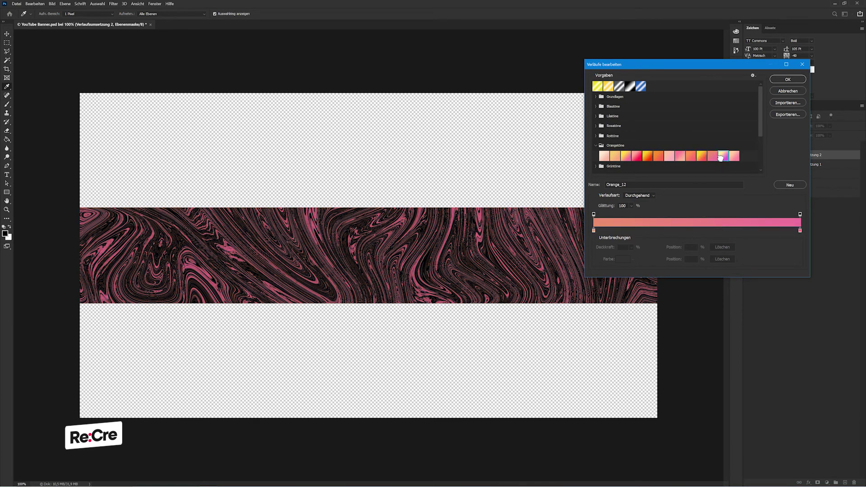
- Compare red and pink presets like Rosa_06, then return to the crimson Orange_04
left_click(596, 136)
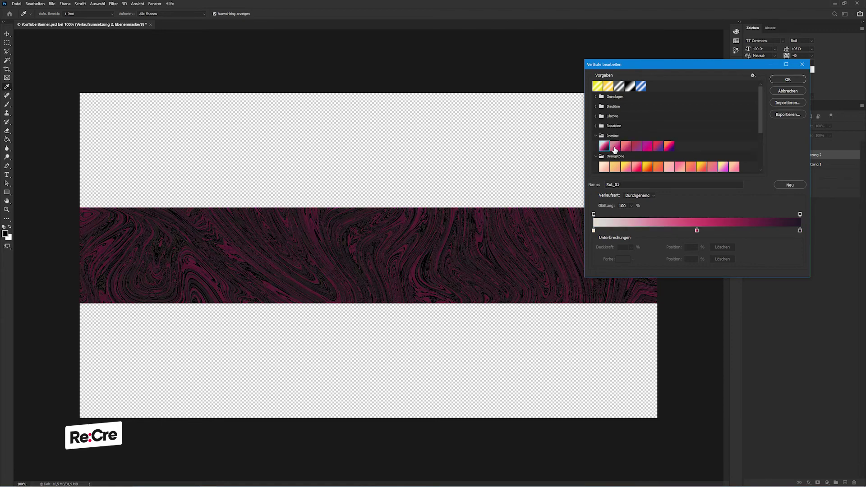
left_click(615, 145)
left_click(647, 146)
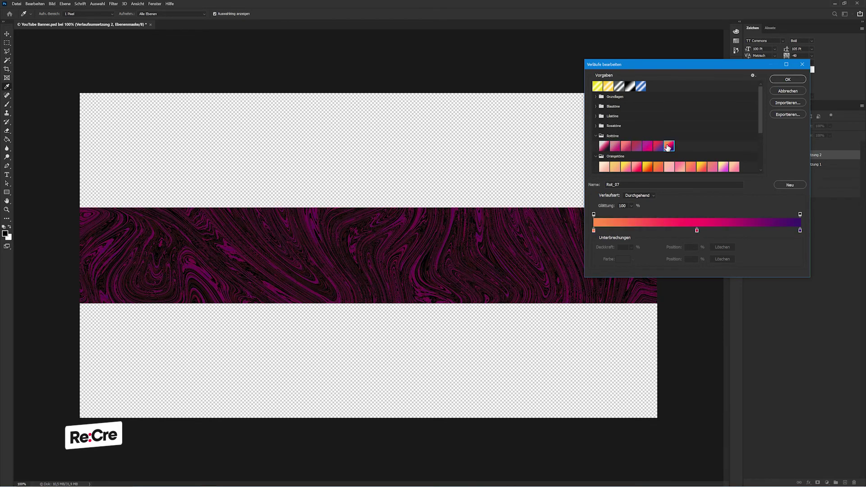
left_click(596, 125)
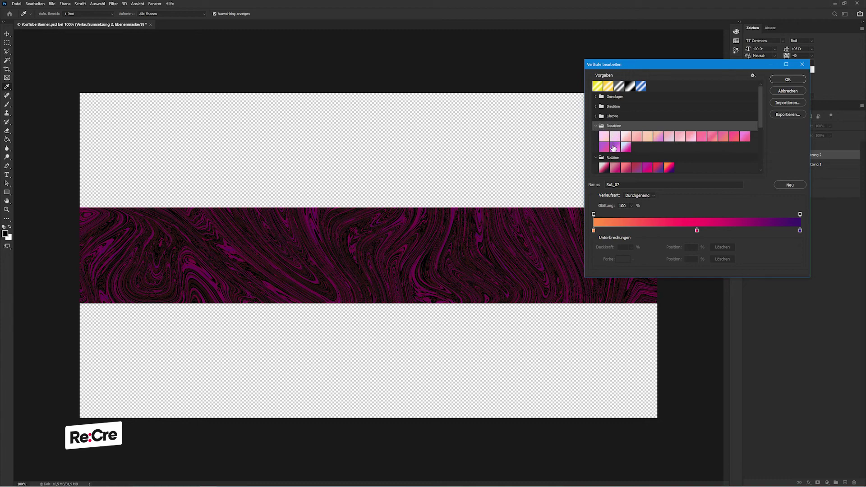
left_click(615, 146)
left_click(653, 137)
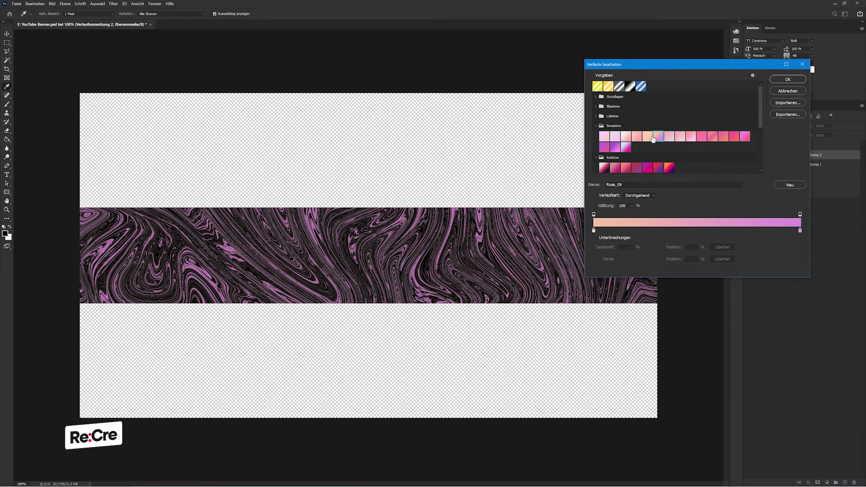
left_click(626, 147)
scroll(626, 146, "down", 2)
scroll(625, 147, "down", 1)
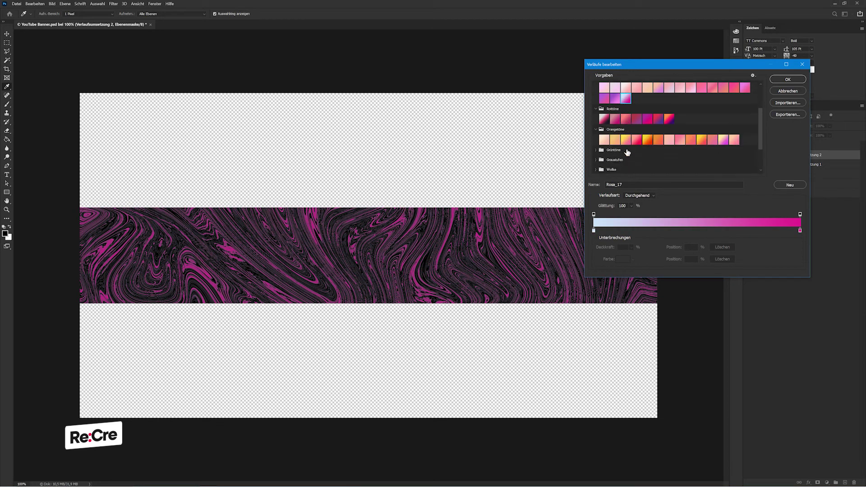
left_click(604, 140)
left_click(636, 139)
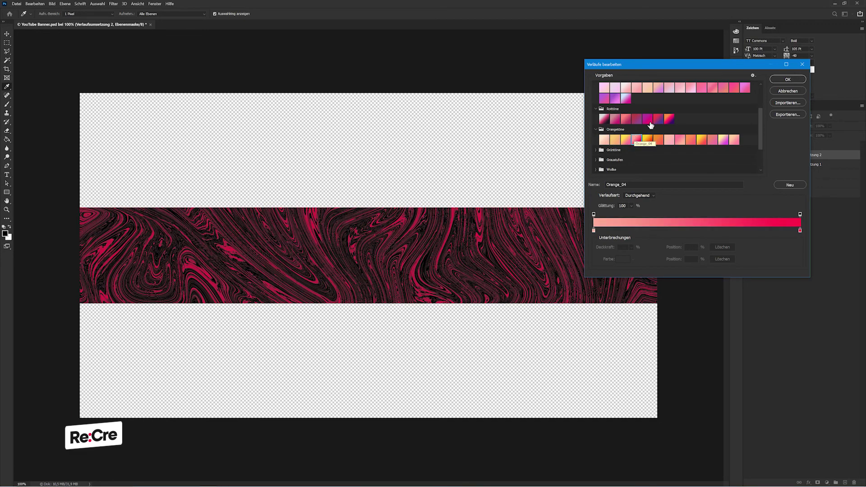
scroll(651, 131, "up", 1)
scroll(657, 126, "up", 1)
- Duplicate the pink gradient map layer and give the copy a grey gradient preset
left_click(778, 78)
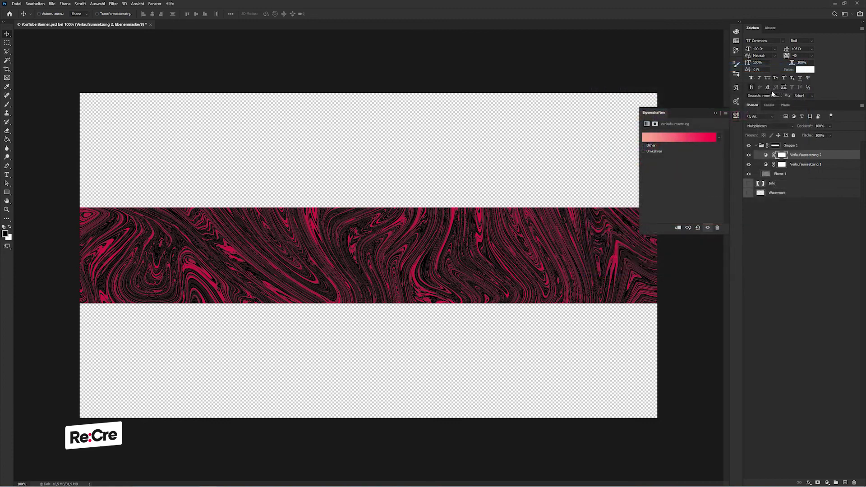
left_click(808, 159)
key("ctrl+j")
left_click(718, 140)
scroll(693, 155, "down", 3)
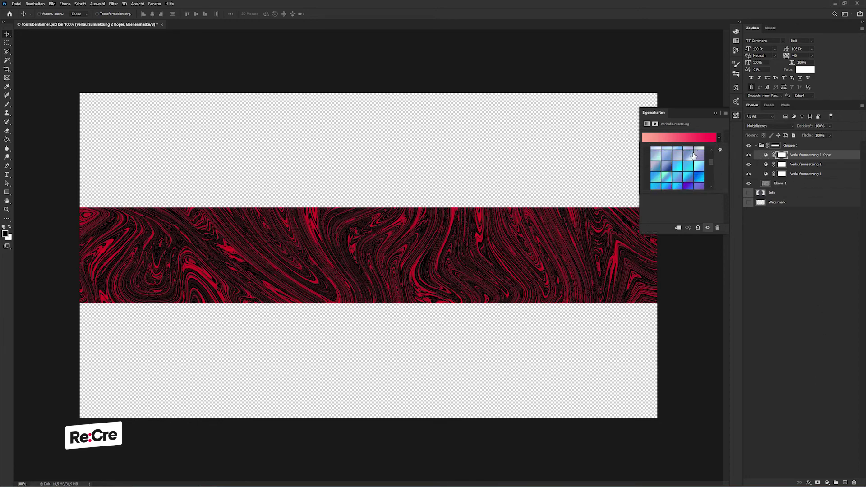
scroll(689, 161, "down", 3)
left_click(647, 176)
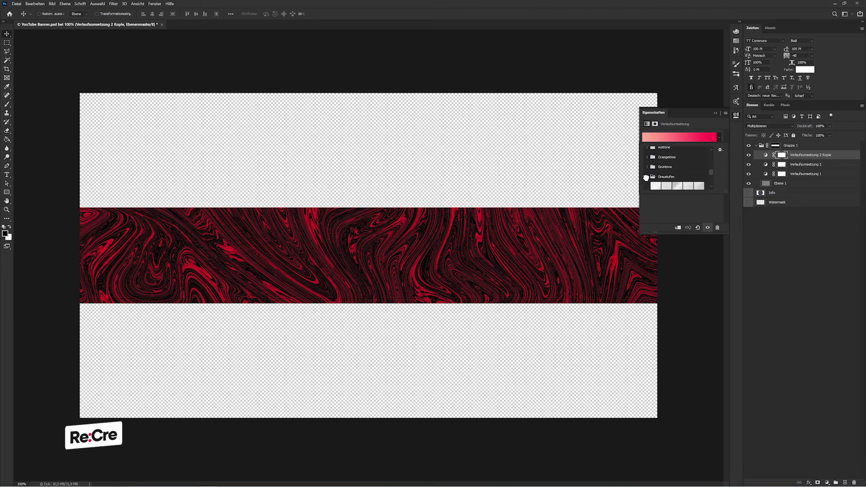
left_click(651, 174)
left_click(660, 157)
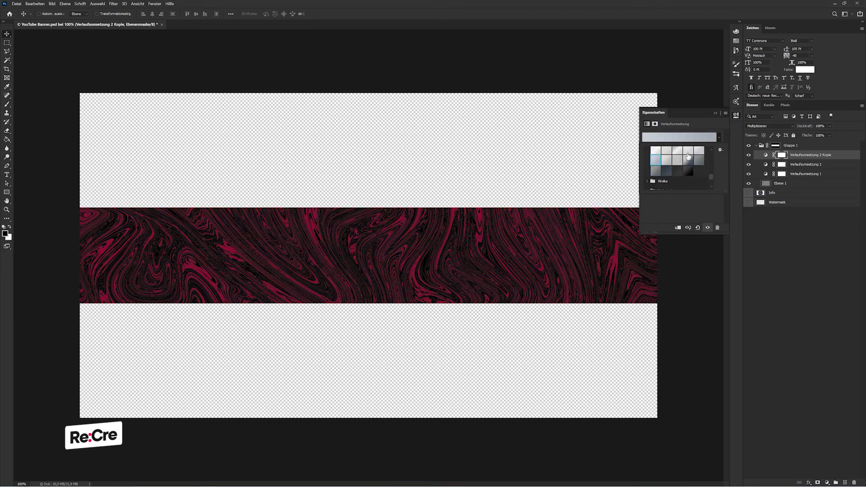
- Set the copied gradient map's blend mode to Weiches Licht and show its properties
left_click(716, 113)
left_click(769, 126)
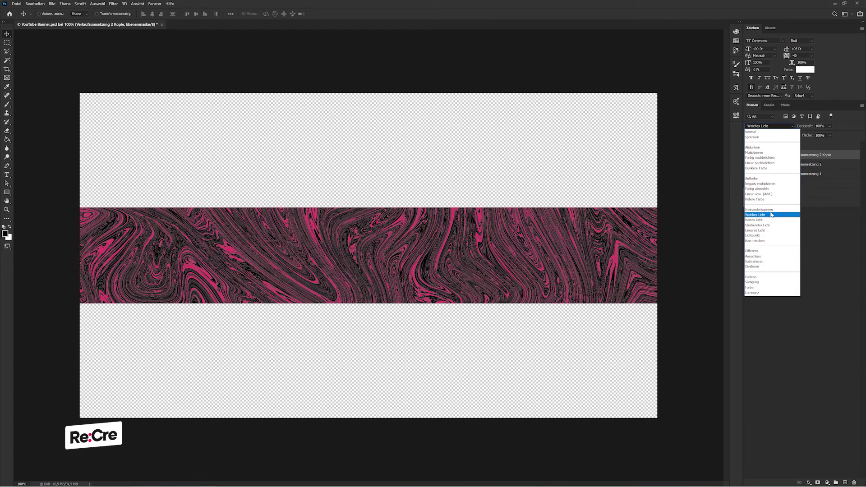
left_click(772, 215)
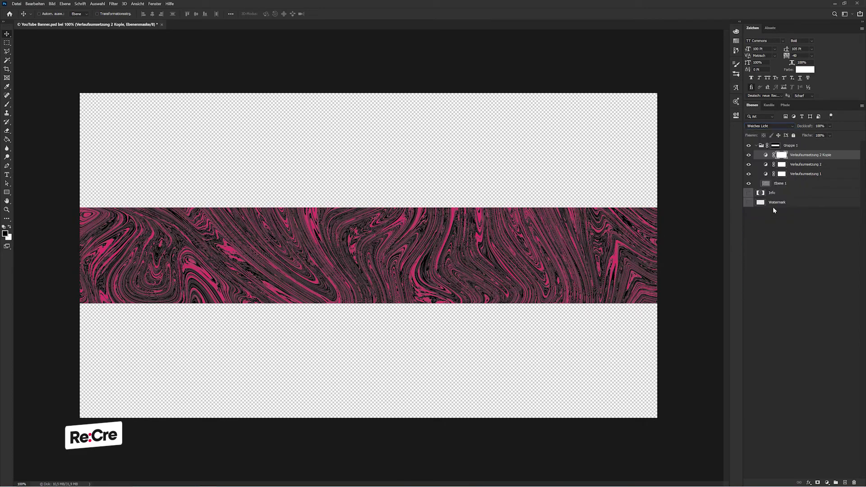
left_click(763, 154)
left_click(735, 116)
- Open the copy's gradient editor and try yellow and pink presets Rosa_15 and Rosa_16
left_click(679, 137)
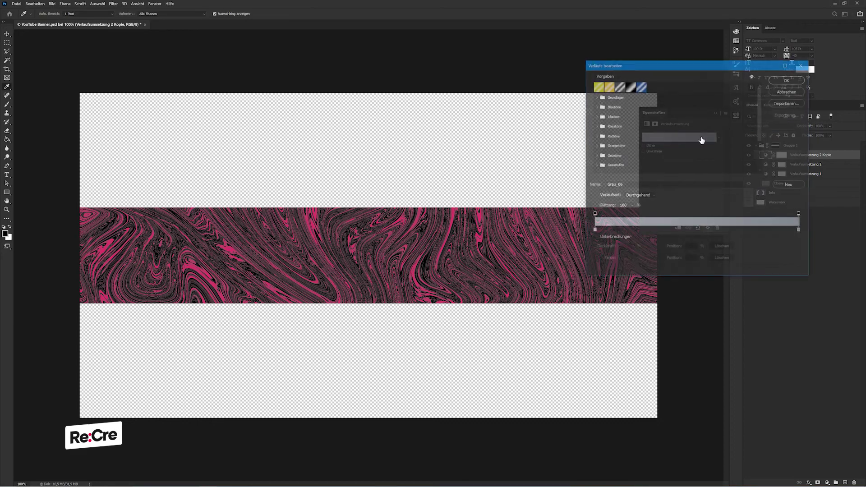
left_click(603, 87)
left_click(595, 126)
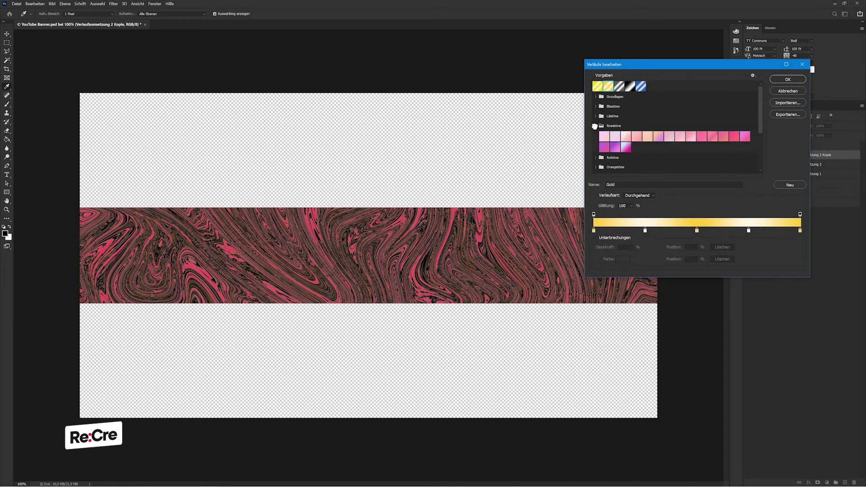
left_click(615, 147)
left_click(615, 148)
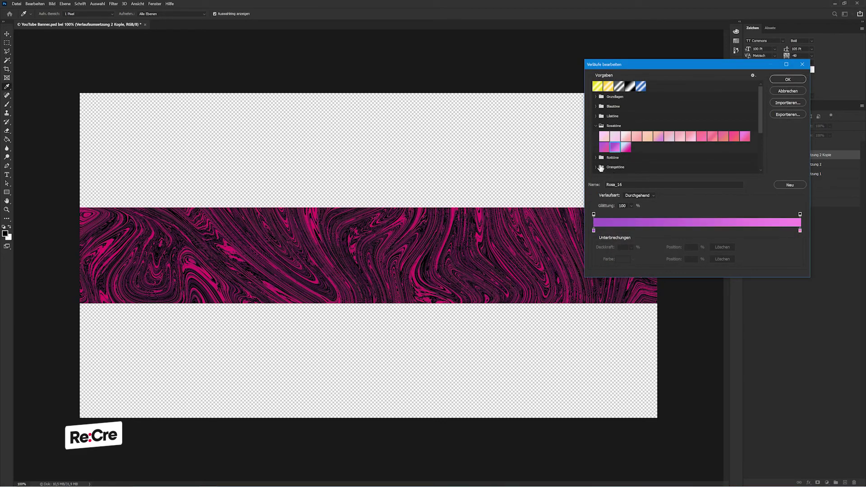
scroll(600, 164, "down", 3)
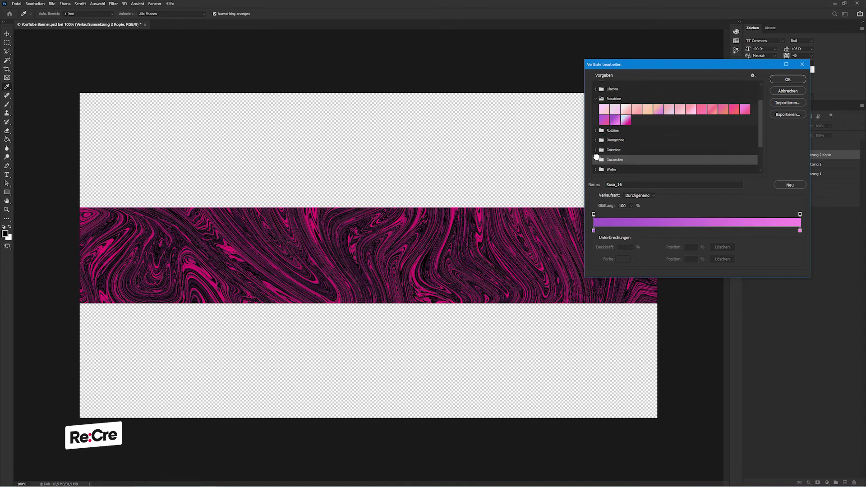
scroll(597, 142, "up", 1)
- Compare blue presets Blau_22 through Blau_25, Blau_13, Blau_14 and Blau_29
left_click(596, 90)
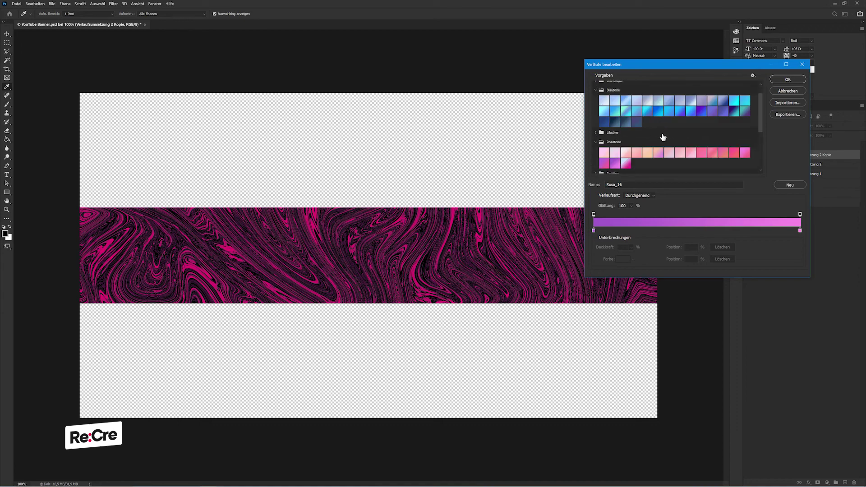
left_click(668, 113)
left_click(691, 112)
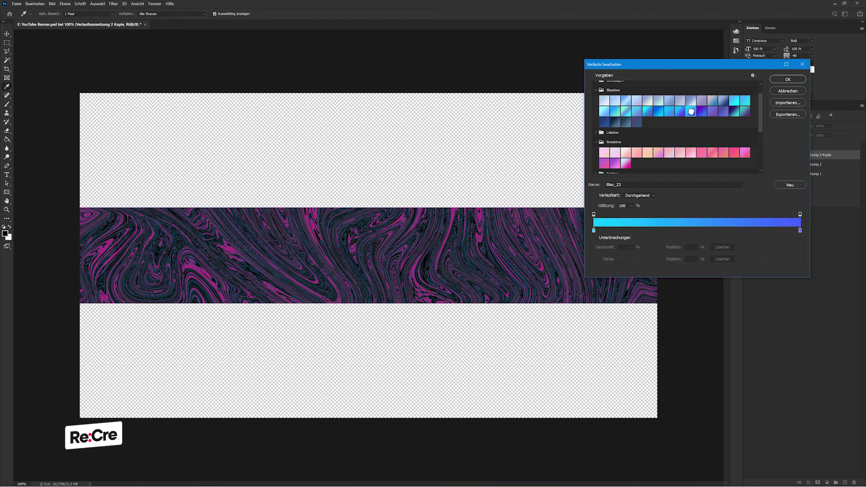
left_click(702, 111)
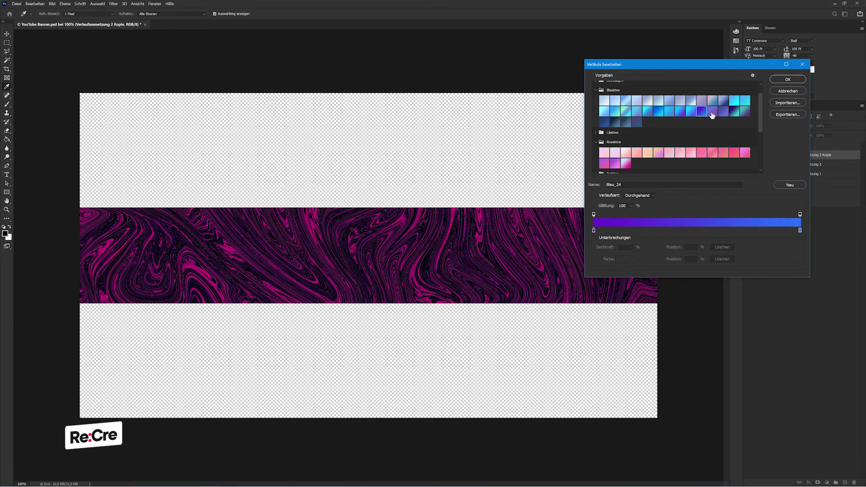
left_click(712, 112)
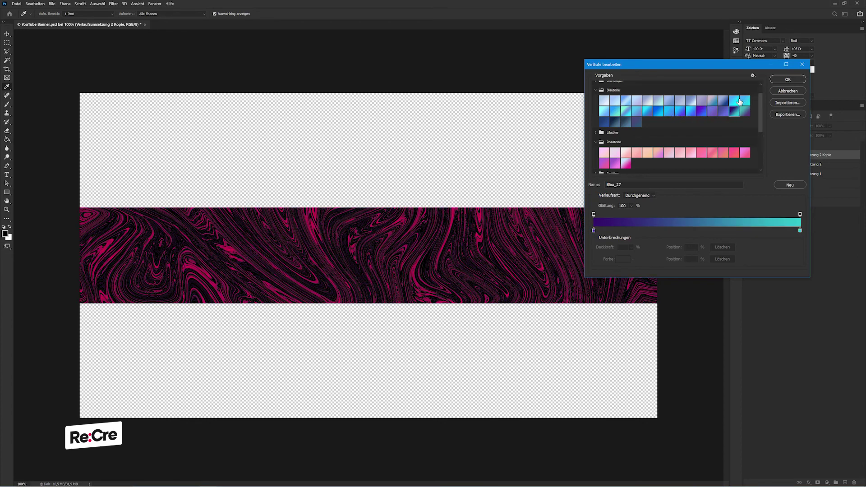
left_click(738, 101)
left_click(744, 100)
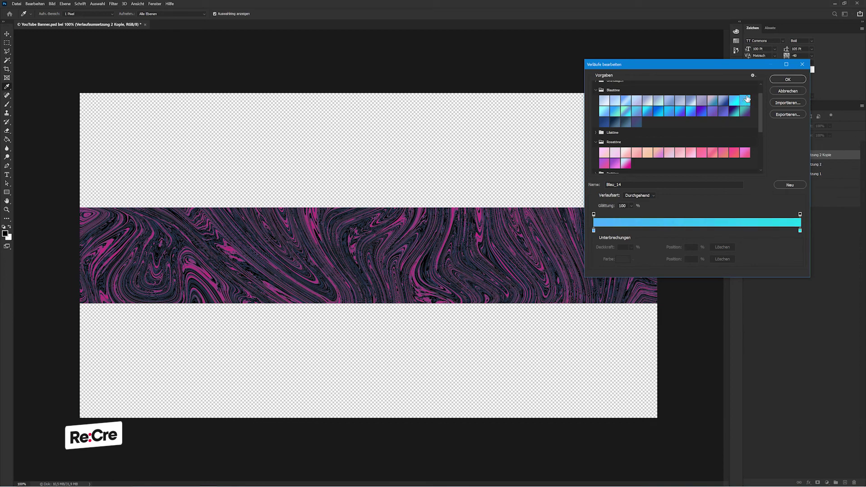
left_click(615, 112)
- Settle on the light blue-purple Blau_18 gradient, confirm it and deselect the layer
left_click(604, 121)
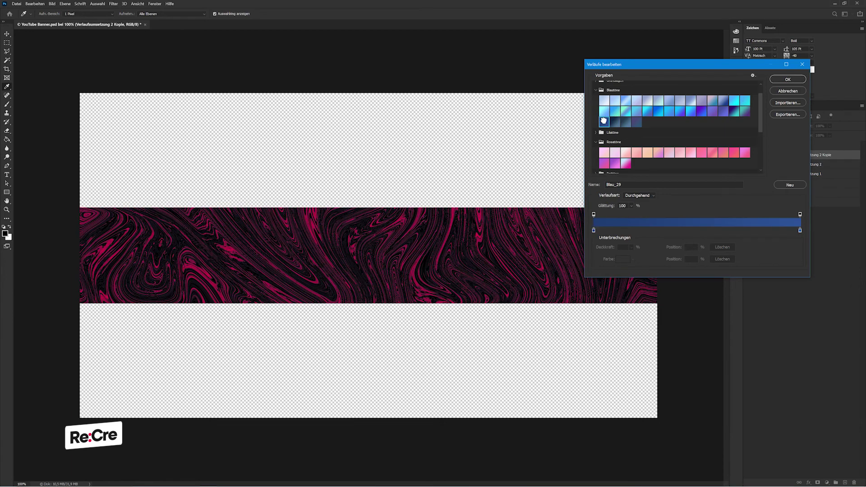
left_click(625, 122)
left_click(633, 112)
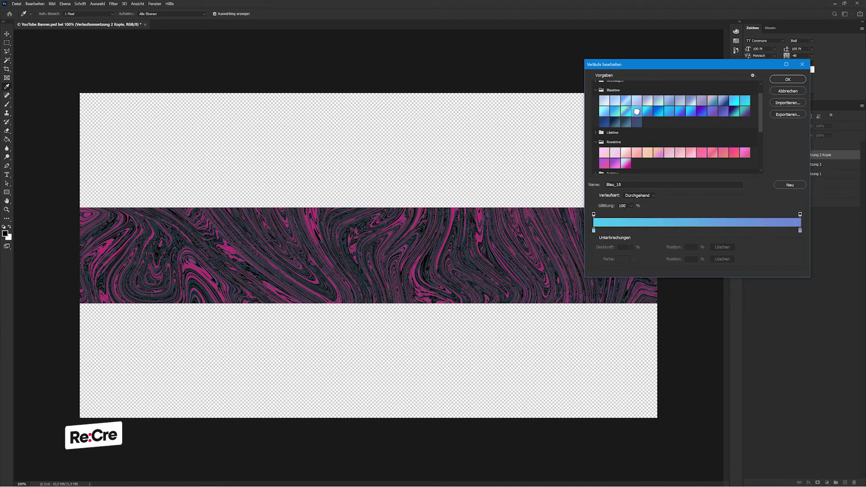
left_click(627, 101)
left_click(787, 80)
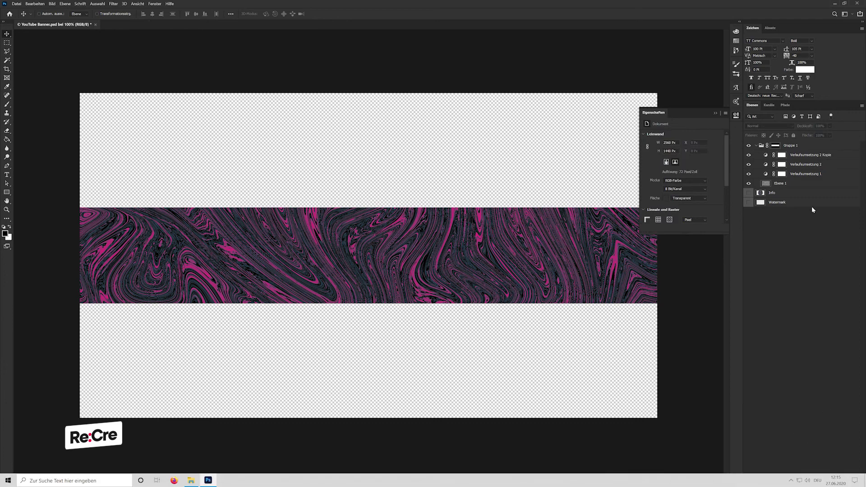
left_click(814, 160)
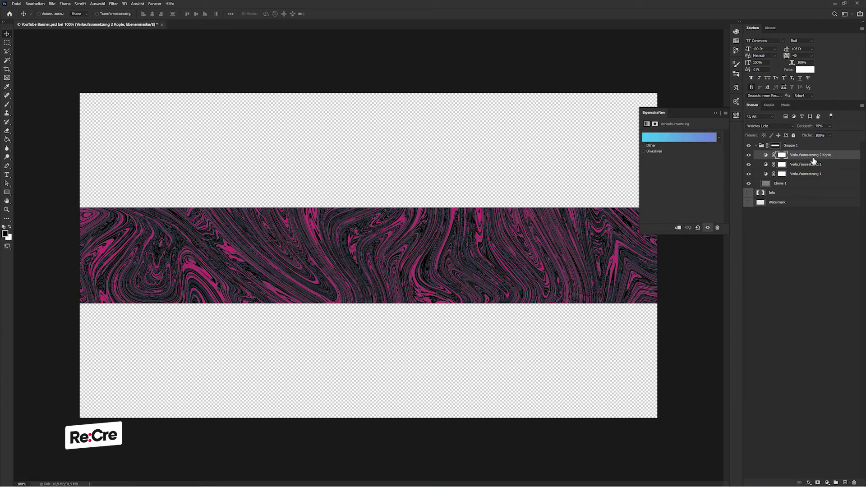
left_click(782, 240)
- Add a Color Lookup layer and choose a Kodak film LUT from the 3DLUT list
left_click(829, 483)
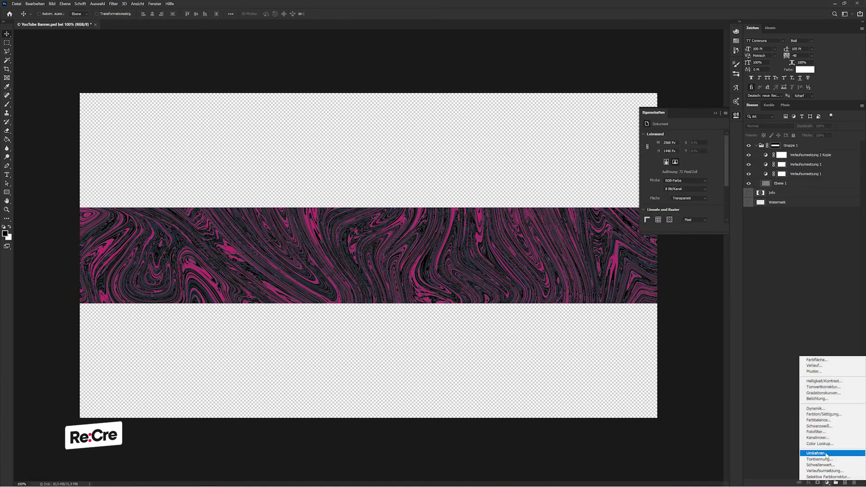
left_click(826, 445)
scroll(703, 135, "down", 2)
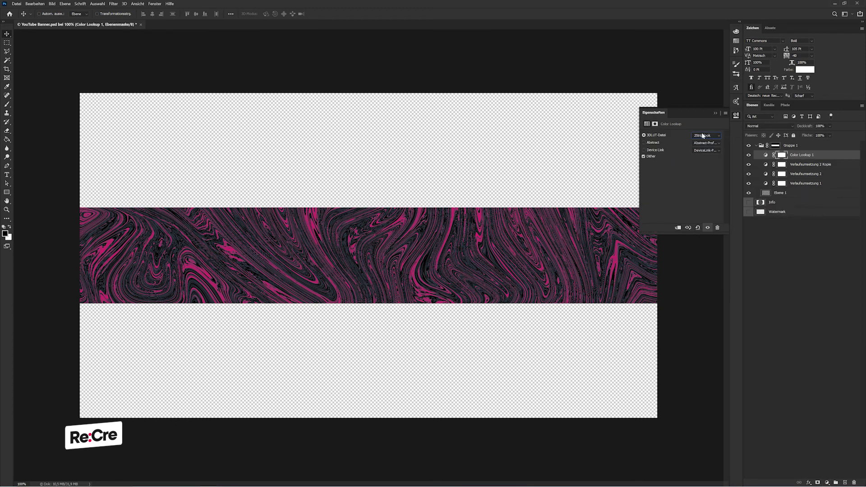
scroll(702, 136, "down", 1)
scroll(702, 135, "down", 1)
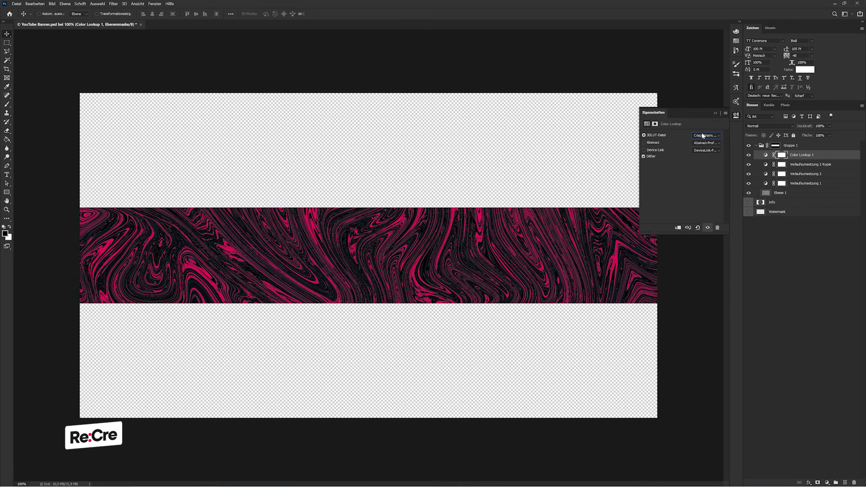
scroll(702, 136, "down", 1)
scroll(703, 135, "down", 1)
scroll(702, 135, "down", 1)
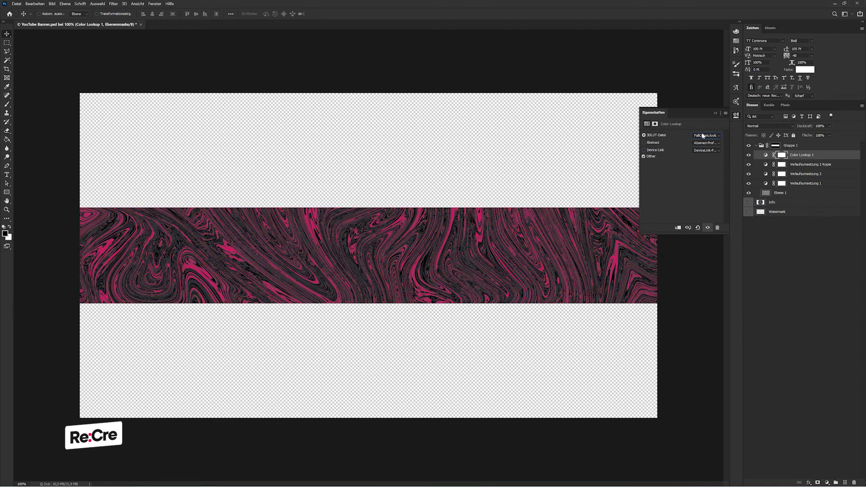
scroll(702, 136, "down", 1)
scroll(702, 135, "down", 1)
scroll(703, 136, "down", 1)
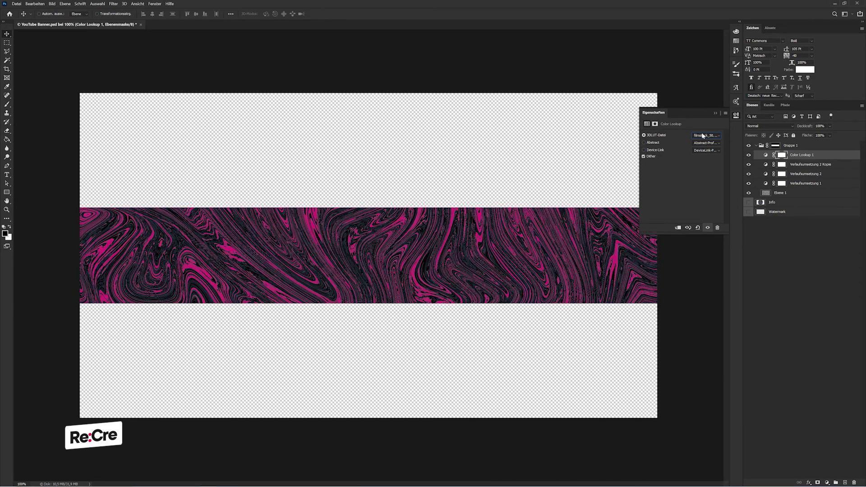
scroll(702, 135, "up", 1)
scroll(702, 135, "down", 1)
scroll(702, 136, "down", 1)
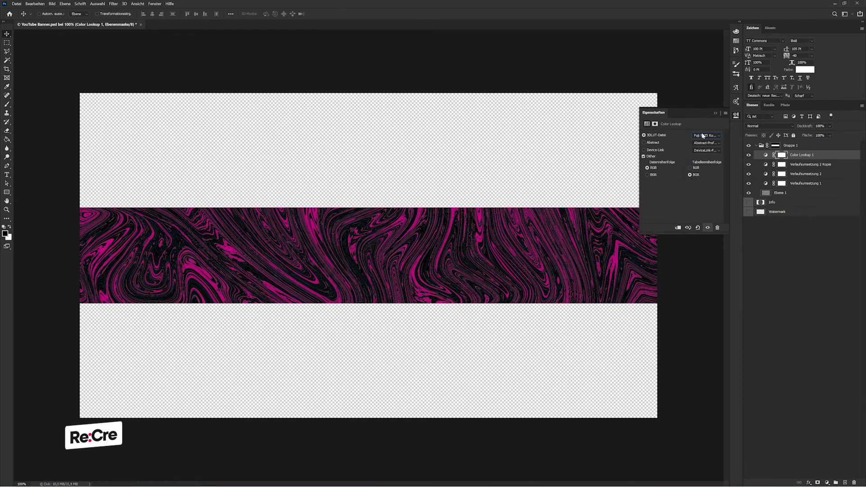
scroll(703, 136, "down", 1)
scroll(702, 135, "down", 1)
scroll(702, 135, "down", 1)
scroll(702, 136, "down", 1)
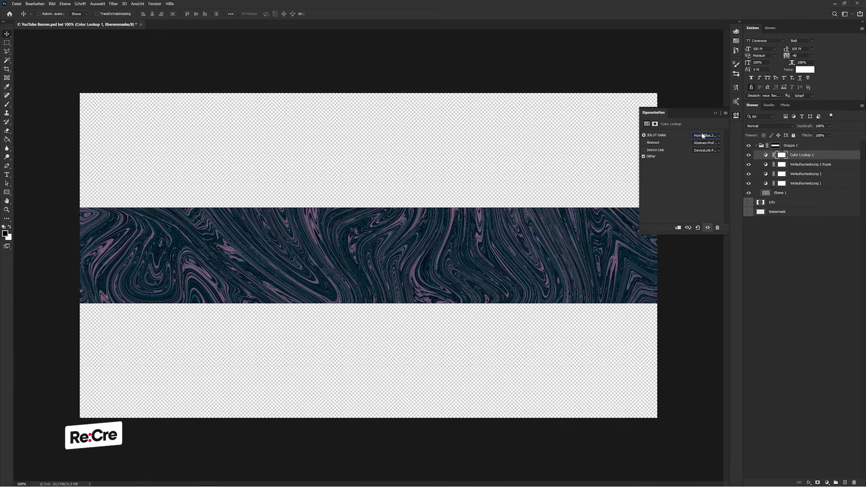
scroll(703, 135, "down", 2)
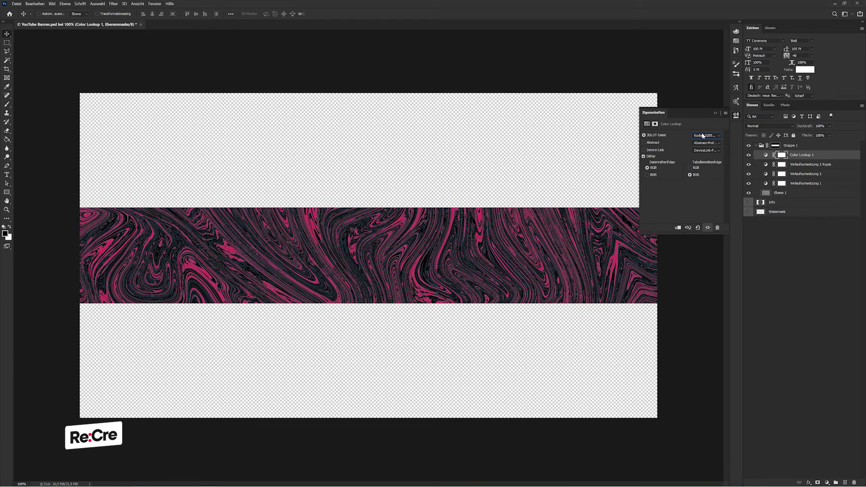
- Set the Color Lookup layer to 75% opacity, keeping Gruppe 1 at full opacity
left_click(798, 146)
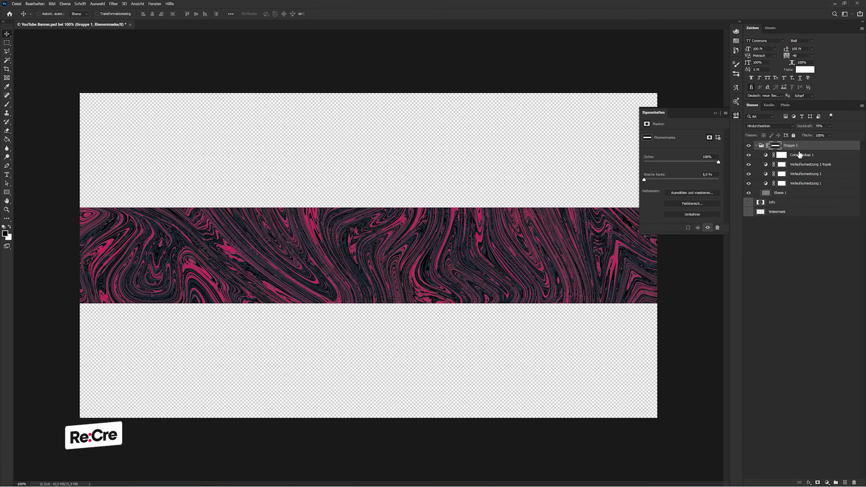
key("5")
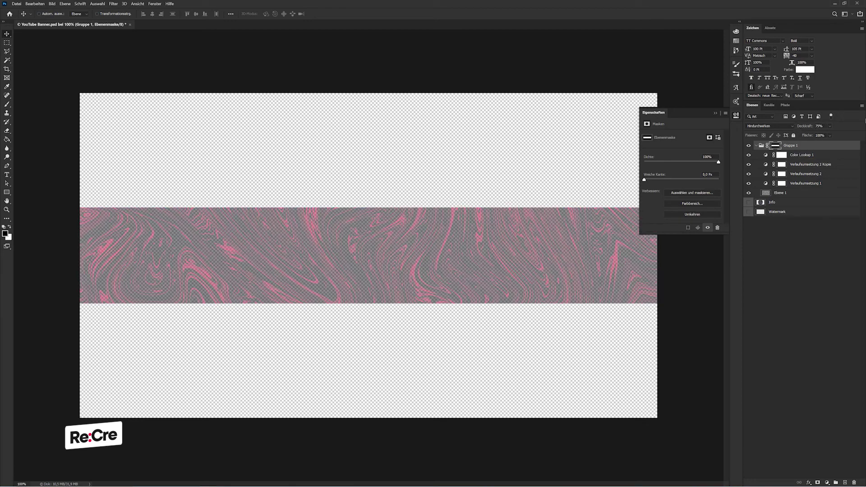
key("0")
left_click(791, 155)
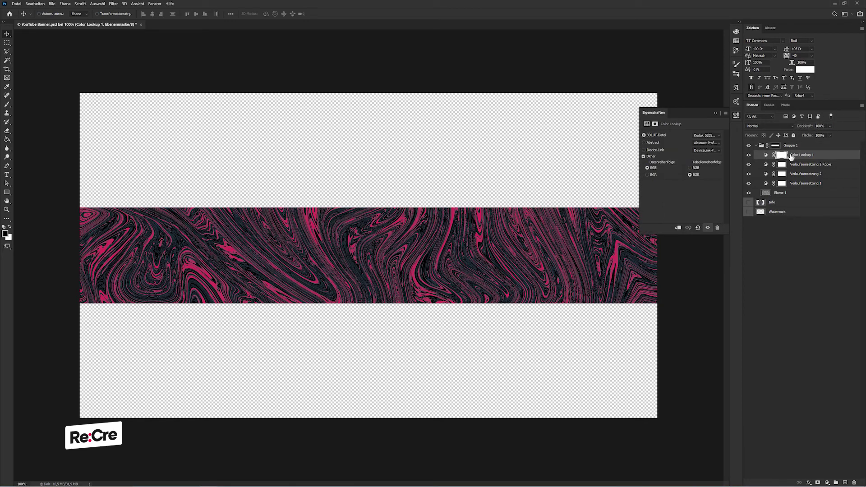
key("7")
key("5")
left_click(827, 482)
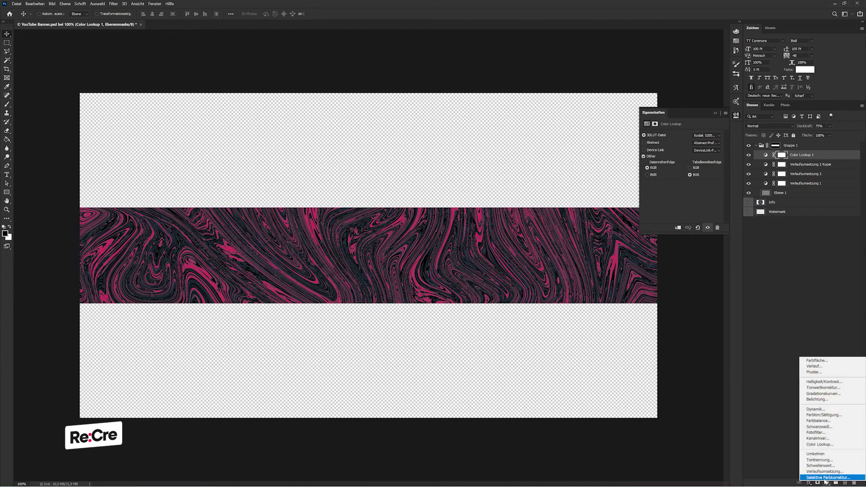
- Add a Dynamik layer with vibrance +100 and saturation +16
left_click(815, 409)
left_click_drag(682, 143, 735, 144)
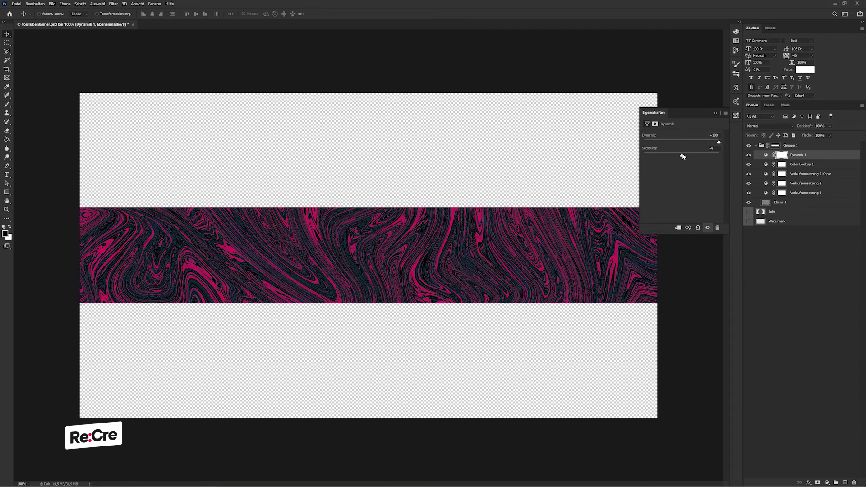
left_click_drag(683, 156, 688, 157)
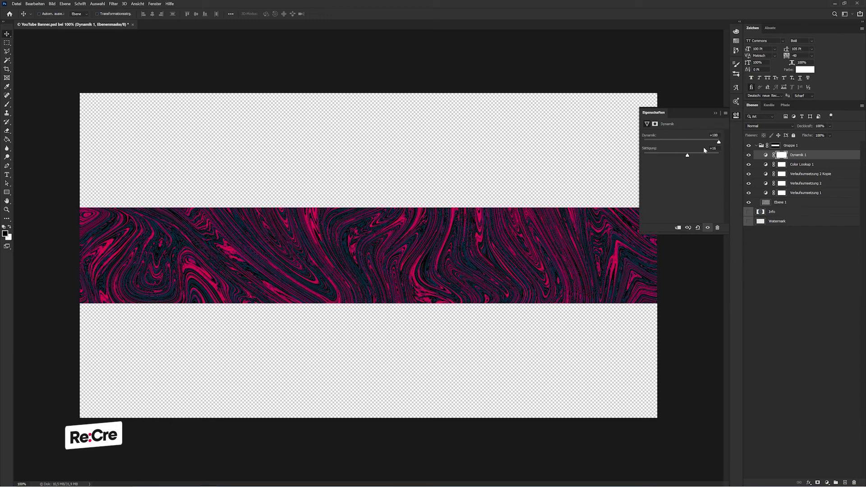
- Add a Helligkeit/Kontrast layer with brightness 35 and contrast 0
left_click(827, 482)
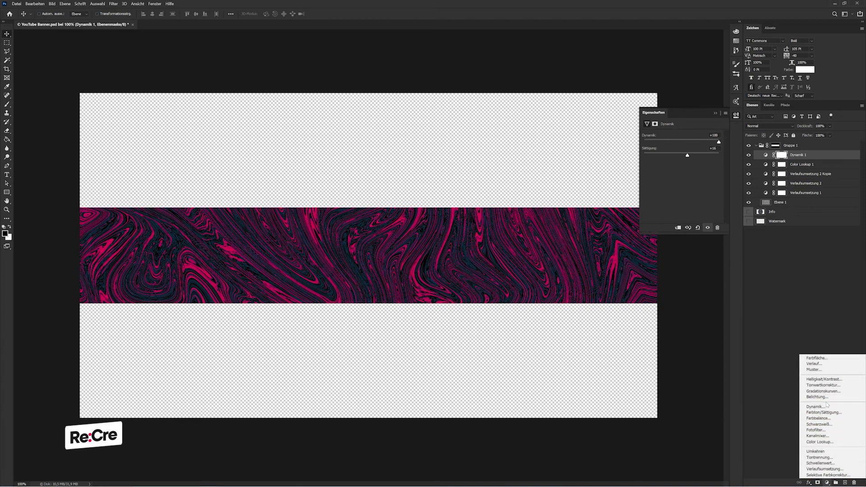
left_click(819, 380)
left_click_drag(686, 154, 690, 154)
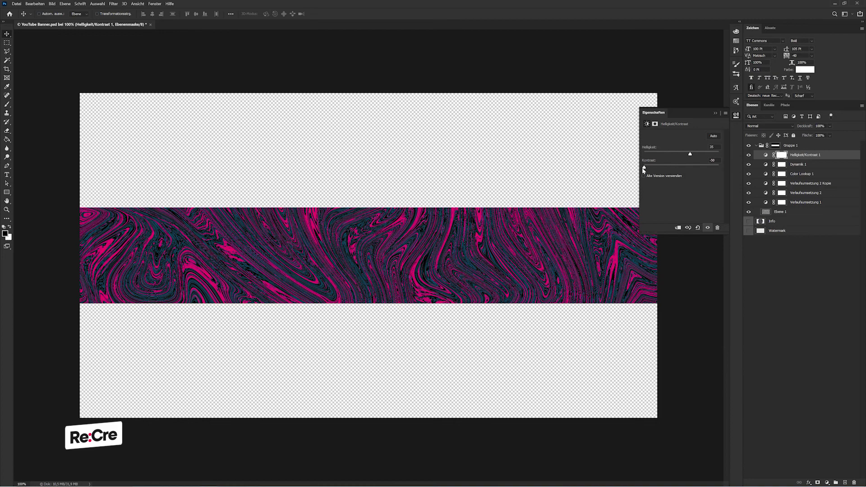
mouse_move(683, 169)
left_mouse_down()
mouse_move(624, 170)
mouse_move(649, 173)
mouse_move(679, 157)
left_mouse_up()
left_click(768, 166)
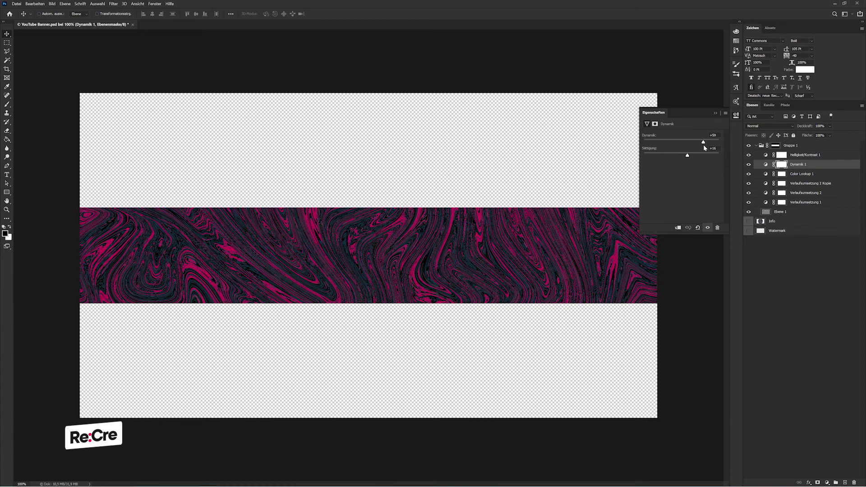
left_click(805, 155)
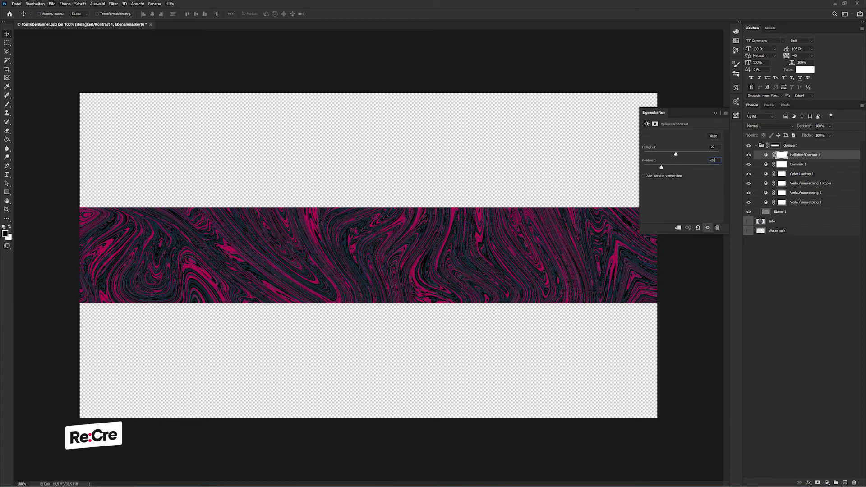
type("0")
- Duplicate the brightness/contrast layer lower in the stack, clip it, and raise brightness to 66
key("ctrl+j")
mouse_move(805, 155)
left_mouse_down()
mouse_move(804, 174)
mouse_move(818, 184)
left_mouse_up()
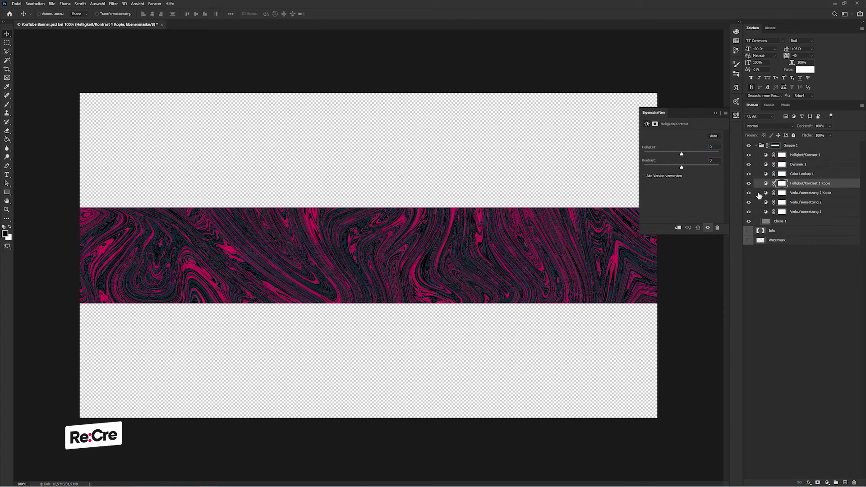
right_click(817, 185)
left_click(794, 310)
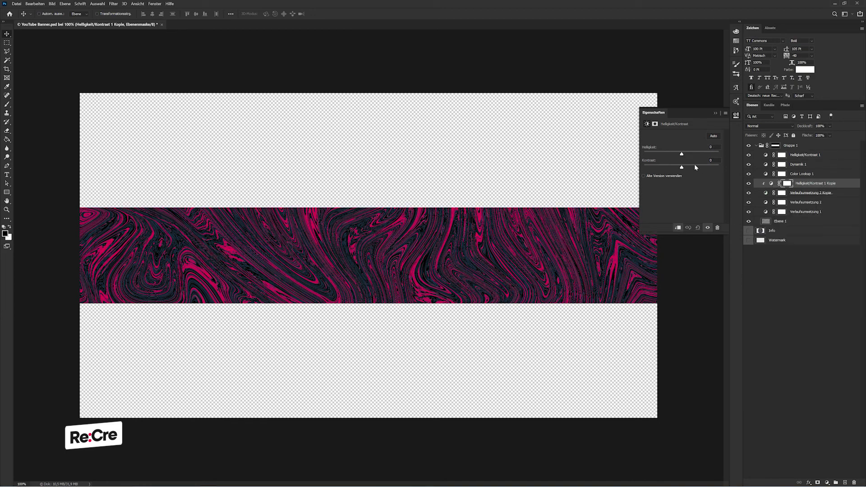
left_click_drag(683, 155, 699, 156)
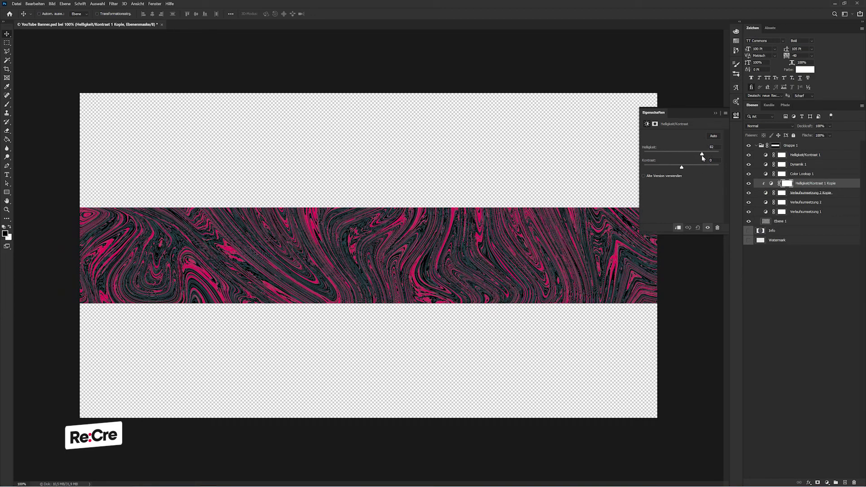
left_click(714, 113)
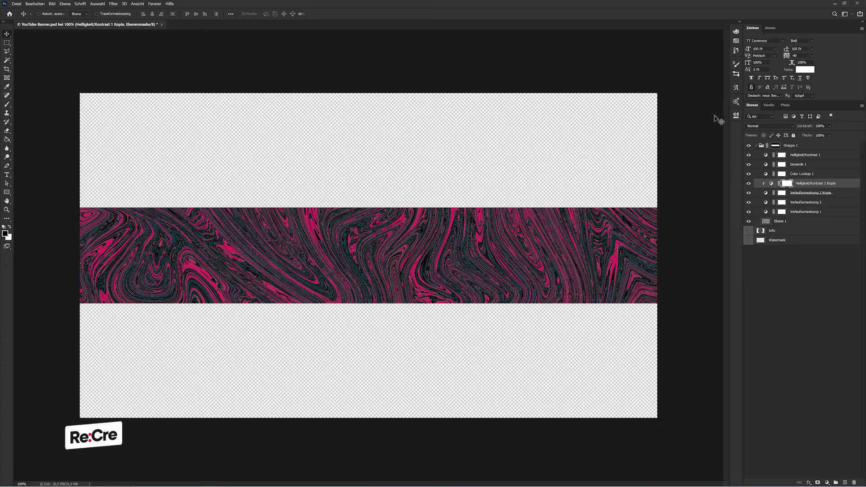
- Move the second gradient map above the brightness copy and lower the copy's opacity
mouse_move(802, 202)
left_mouse_down()
mouse_move(798, 183)
mouse_move(804, 206)
left_mouse_up()
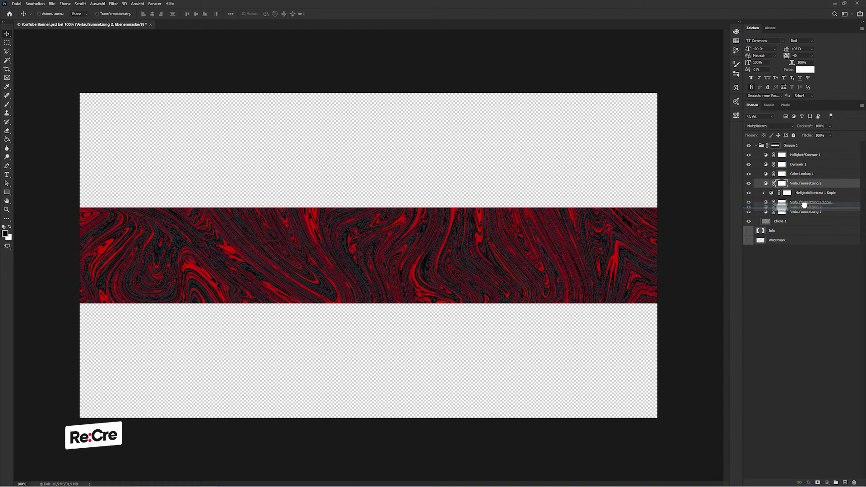
left_click(805, 188)
key("5")
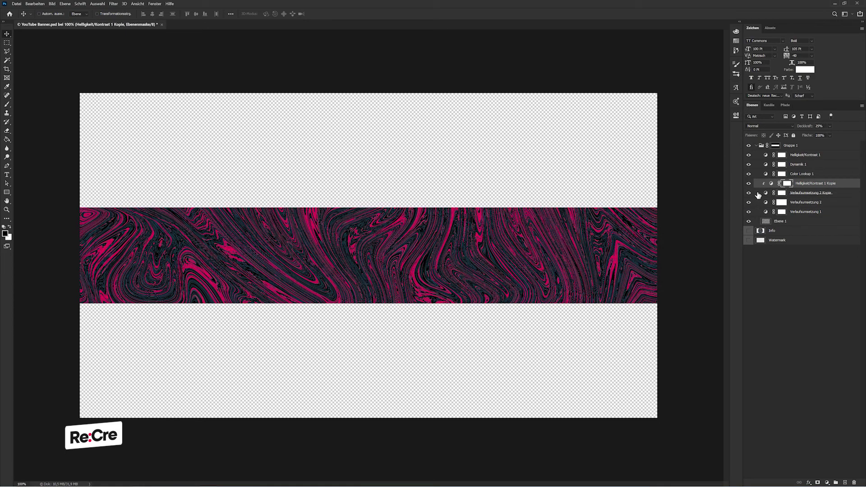
left_click(767, 249)
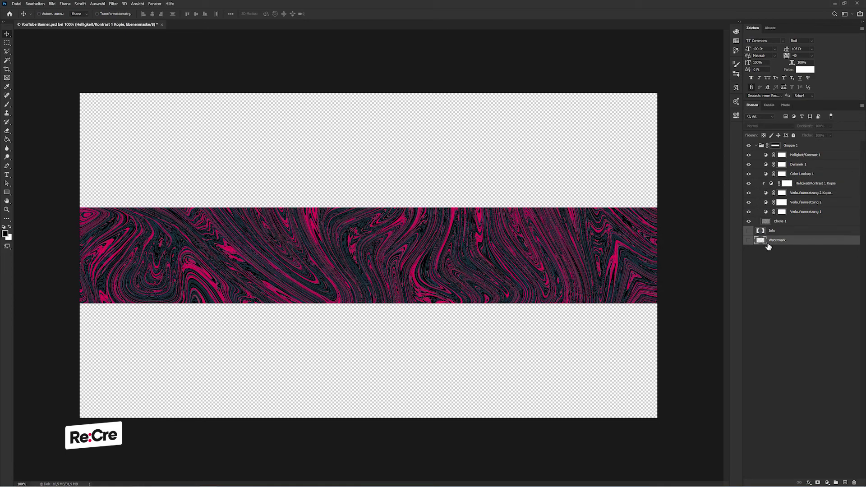
- Add an Exposure adjustment layer with exposure and offset reset to 0 and gamma tweaked
left_click(826, 482)
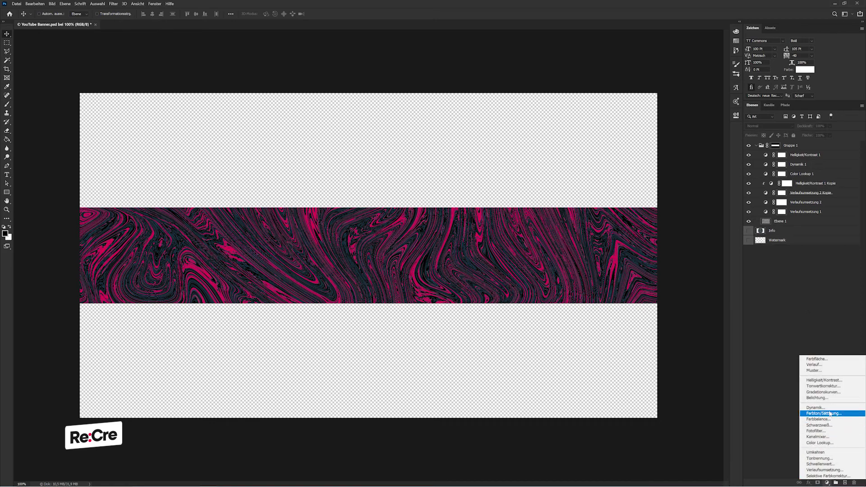
left_click(833, 399)
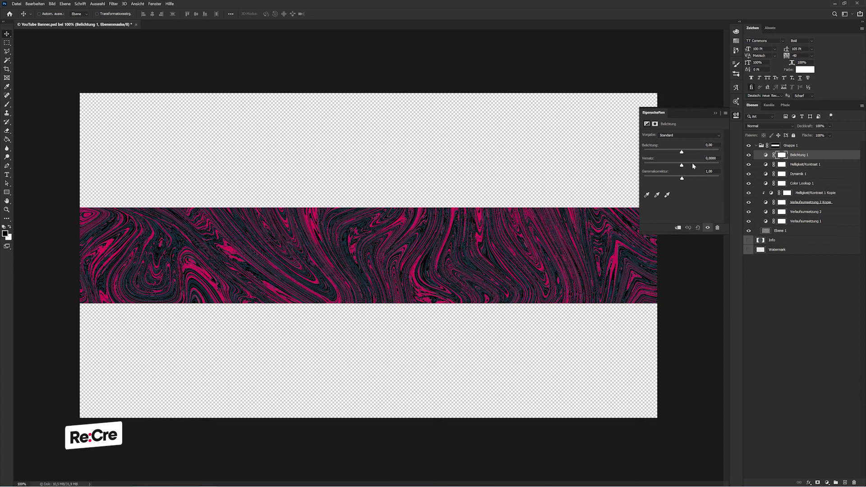
left_click(682, 153)
mouse_move(682, 153)
left_mouse_down()
mouse_move(690, 153)
mouse_move(680, 167)
left_mouse_up()
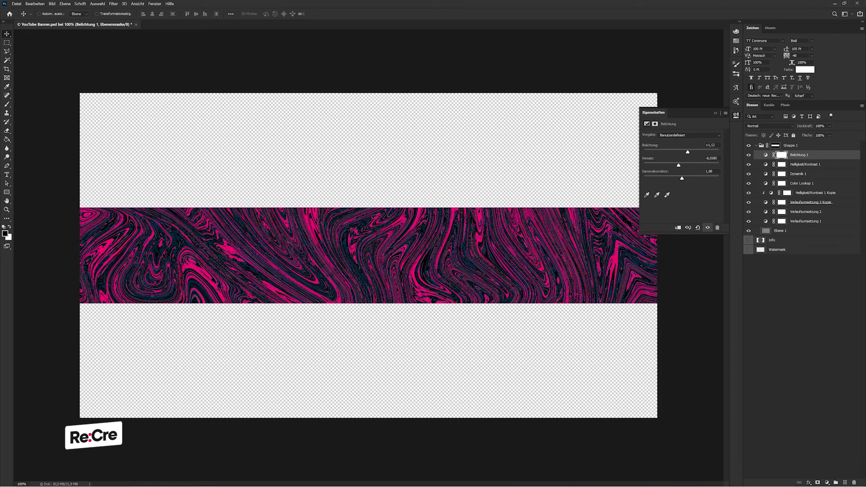
left_click(712, 158)
type("0")
left_click_drag(682, 180, 676, 179)
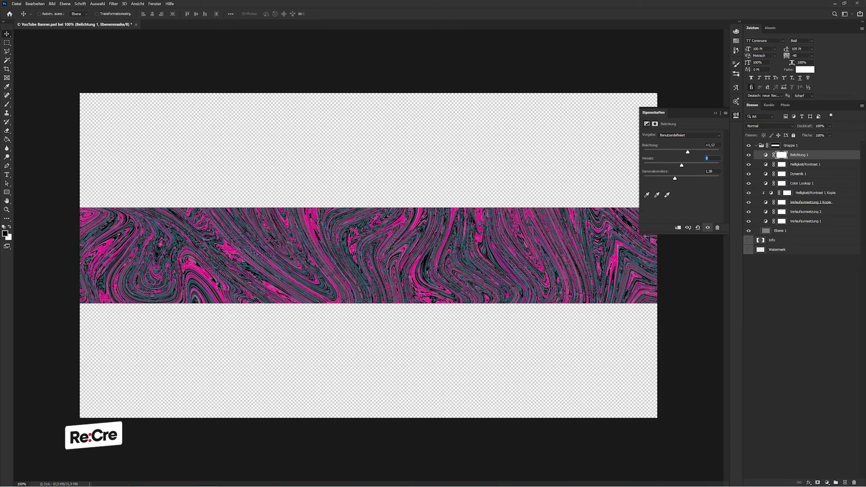
left_click(712, 145)
type("0")
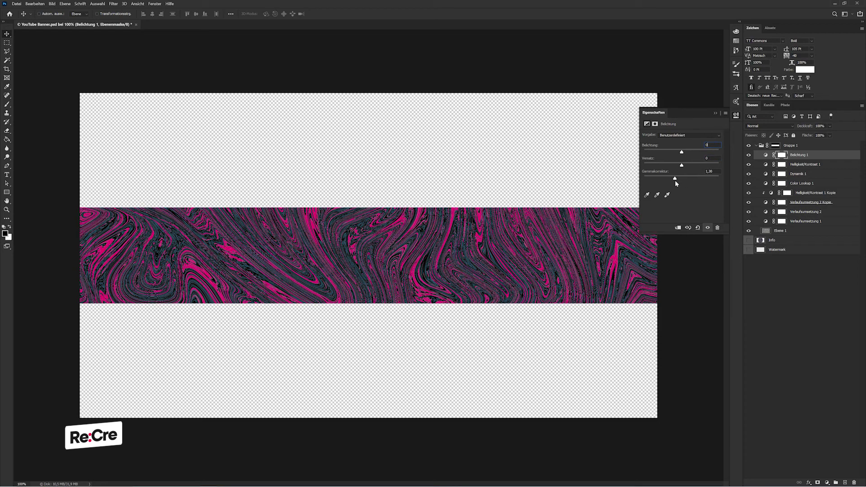
key("Return")
left_click(726, 109)
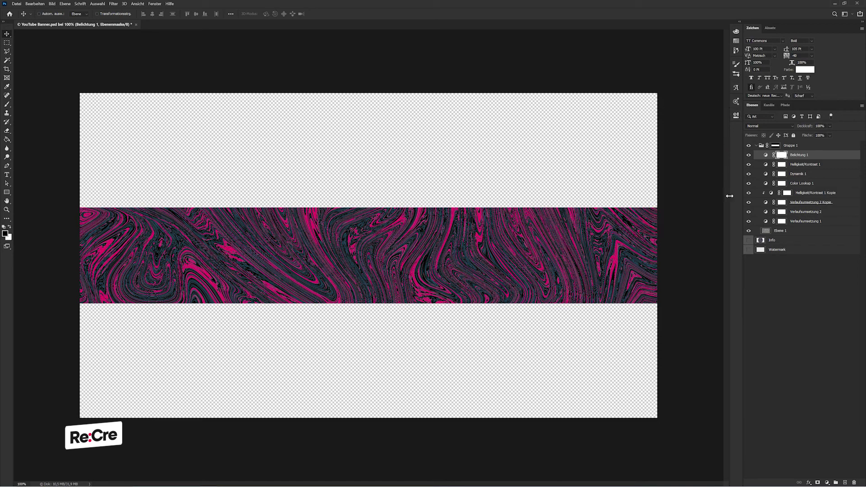
left_click(788, 434)
- Add a Hue/Saturation adjustment with hue near +22, turning the marble crimson and navy
left_click(827, 482)
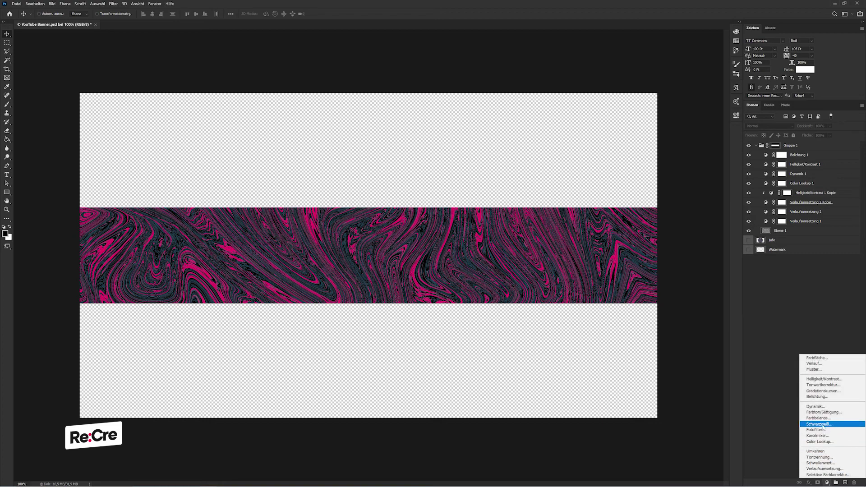
left_click(819, 406)
left_click_drag(682, 162, 726, 161)
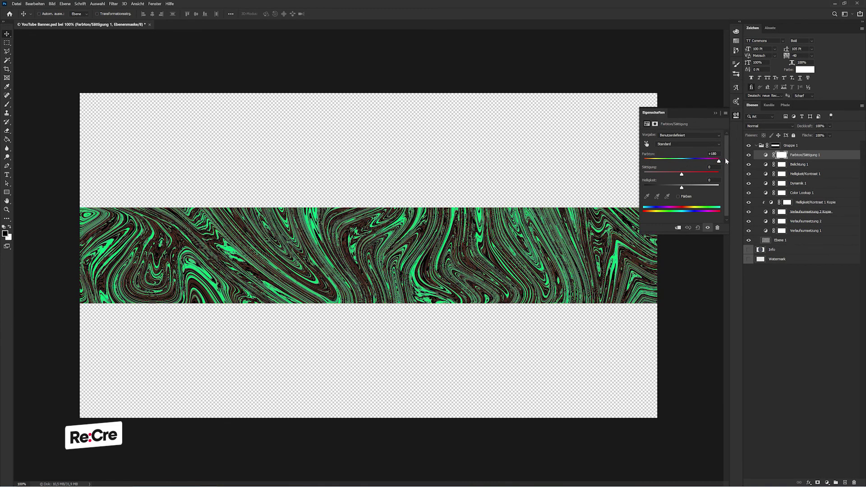
left_click_drag(674, 161, 563, 160)
mouse_move(646, 160)
left_mouse_down()
mouse_move(700, 159)
mouse_move(690, 161)
left_mouse_up()
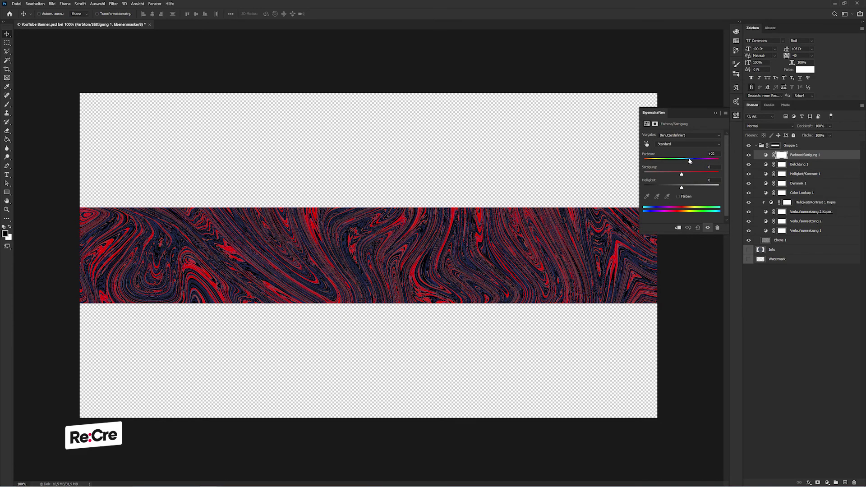
left_click(715, 113)
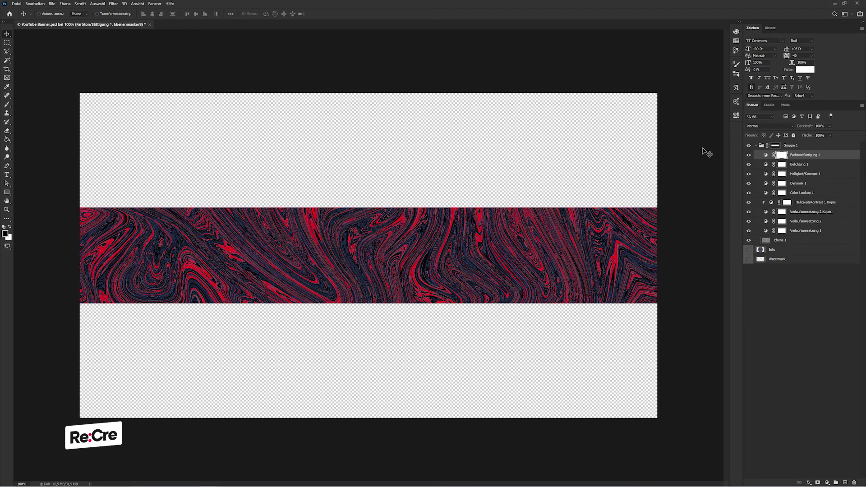
left_click(758, 338)
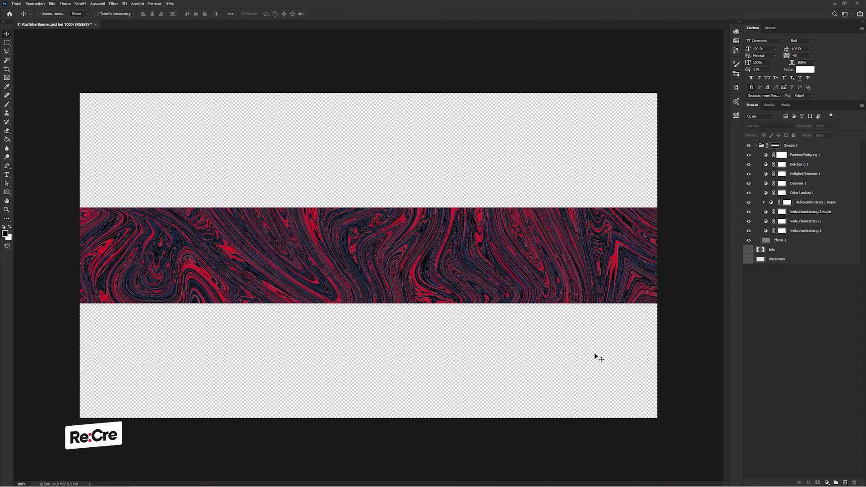
- Add a 'NAME' text layer in The Bold Font, 200 pt, -20 tracking, faux italic
left_click(7, 175)
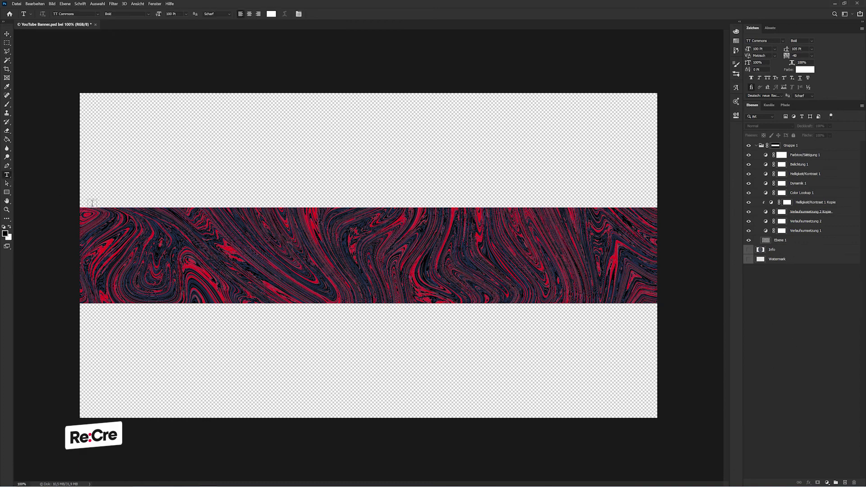
left_click(290, 276)
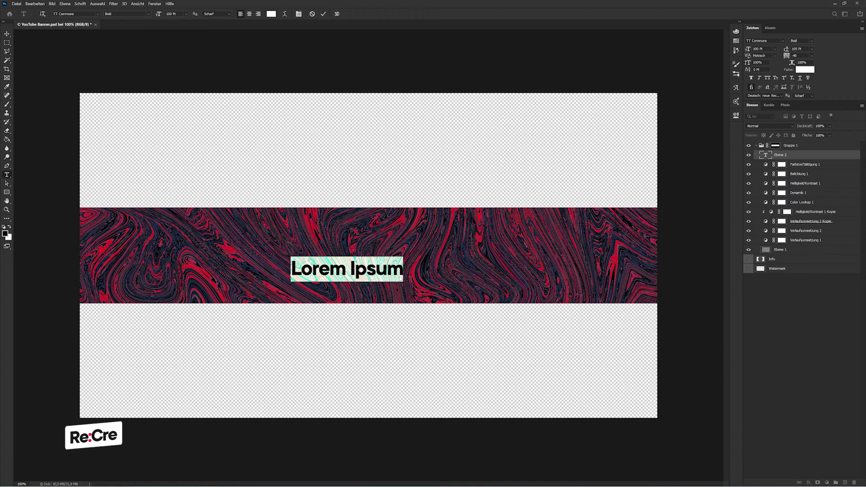
type("NAME")
key("ctrl+a")
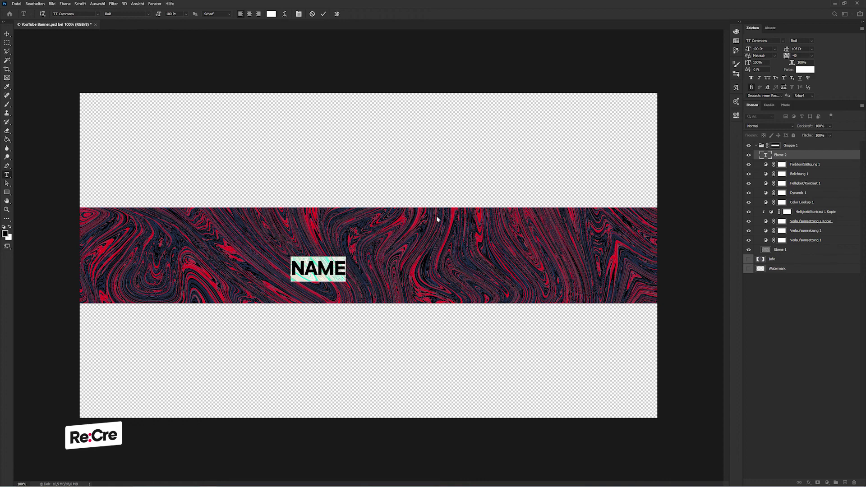
left_click(758, 41)
type("bold font")
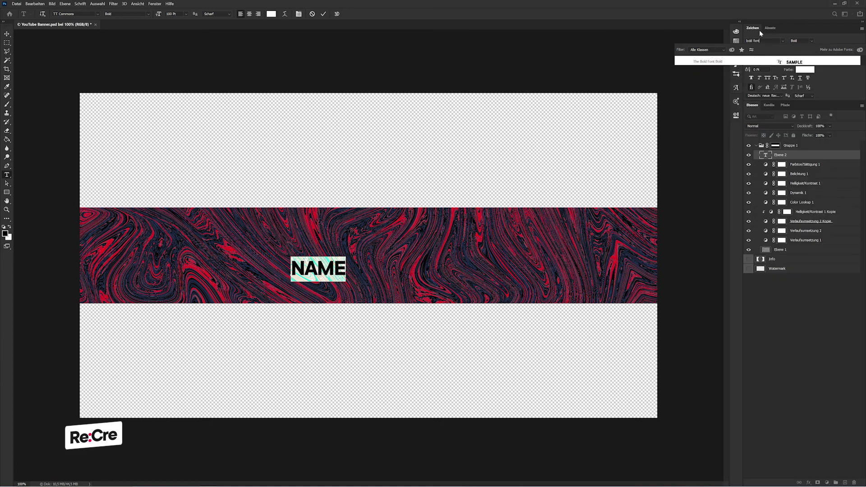
key("Return")
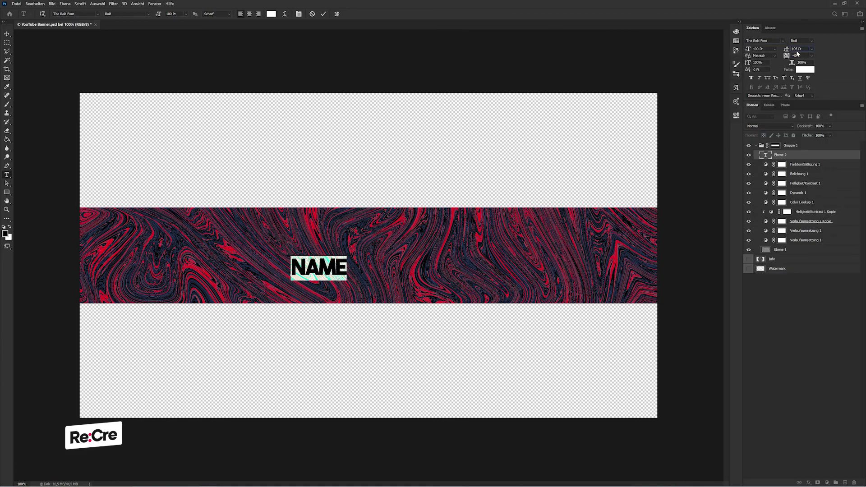
type("-20")
key("Return")
type("200")
key("Return")
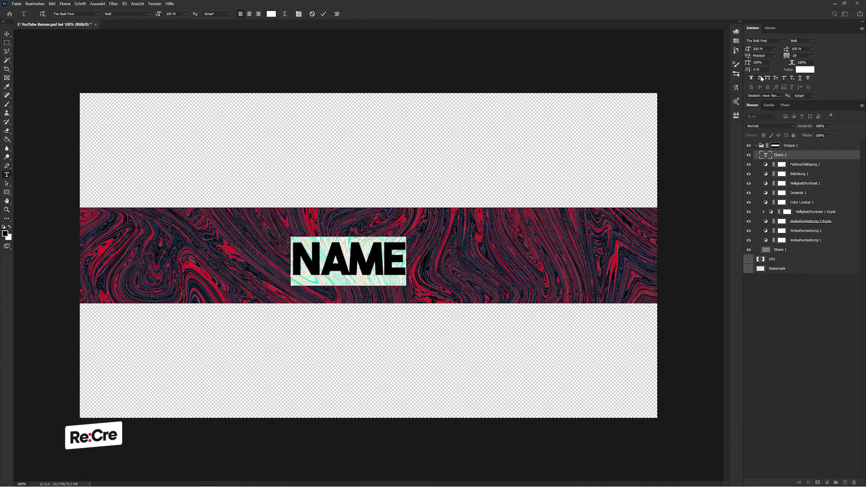
left_click(759, 78)
key("ctrl+Return")
- Centre NAME horizontally and vertically relative to the canvas
key("v")
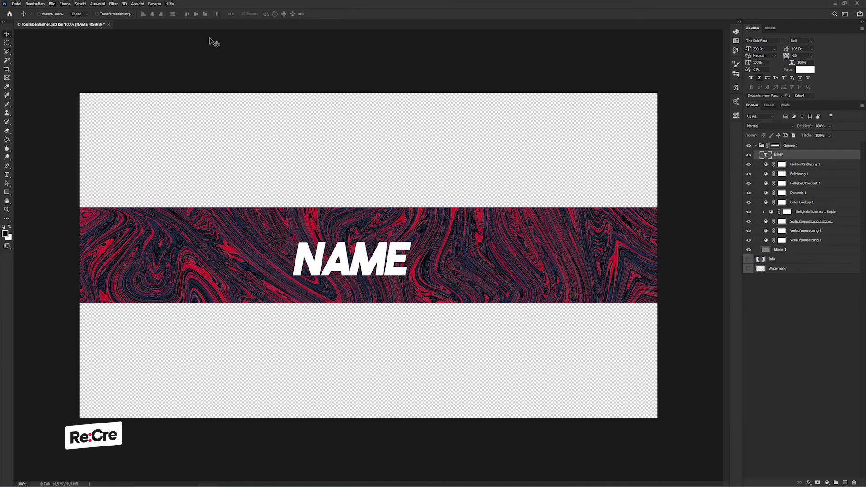
left_click(230, 14)
left_click(249, 75)
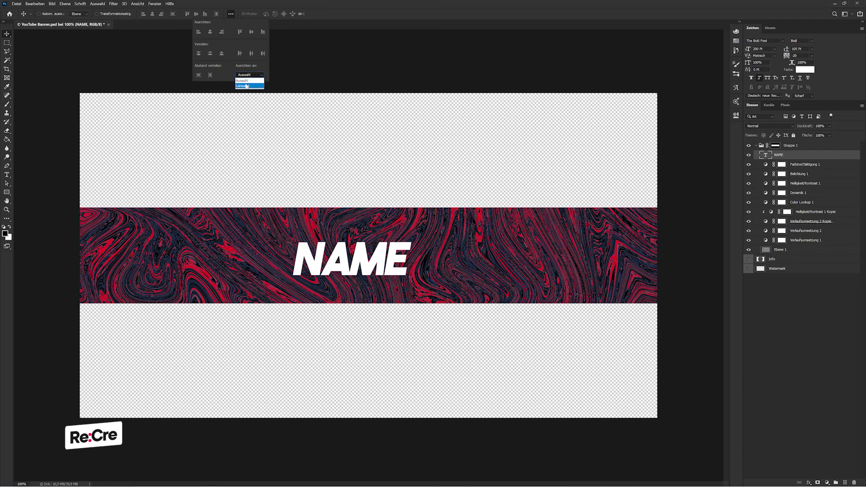
left_click(251, 32)
left_click(210, 32)
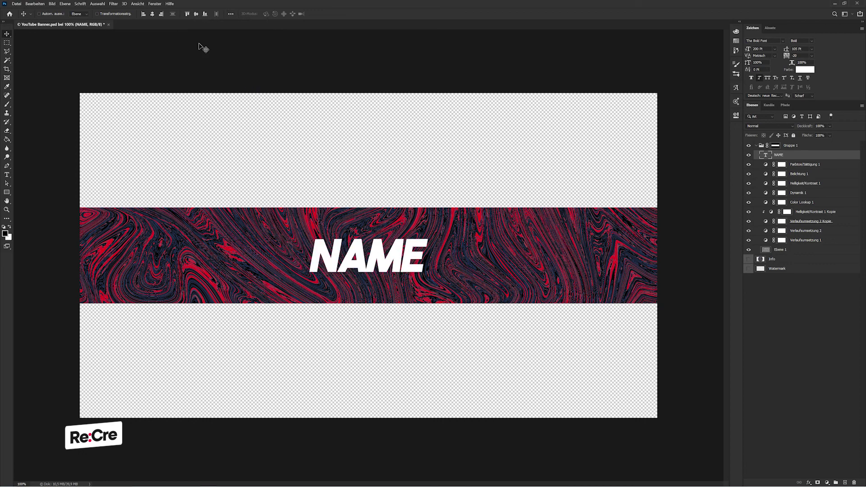
- Skew NAME slightly so it slants upward, then re-centre it vertically
left_click(35, 3)
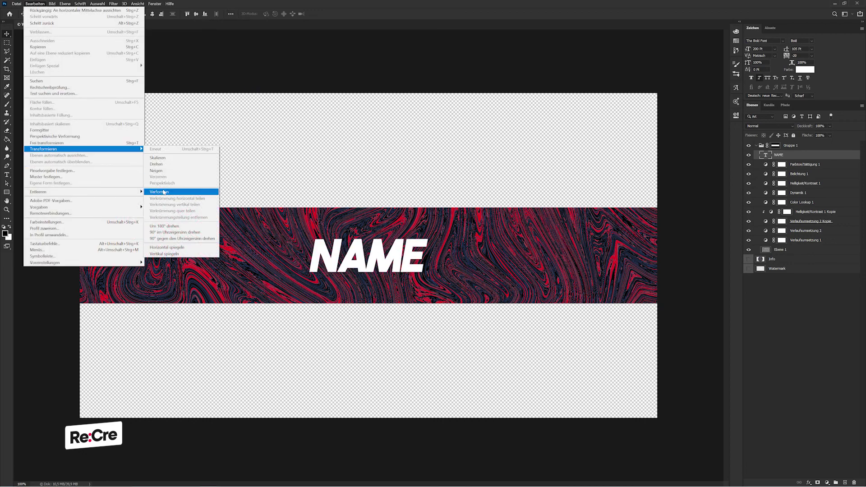
left_click(156, 170)
left_click_drag(307, 258, 306, 269)
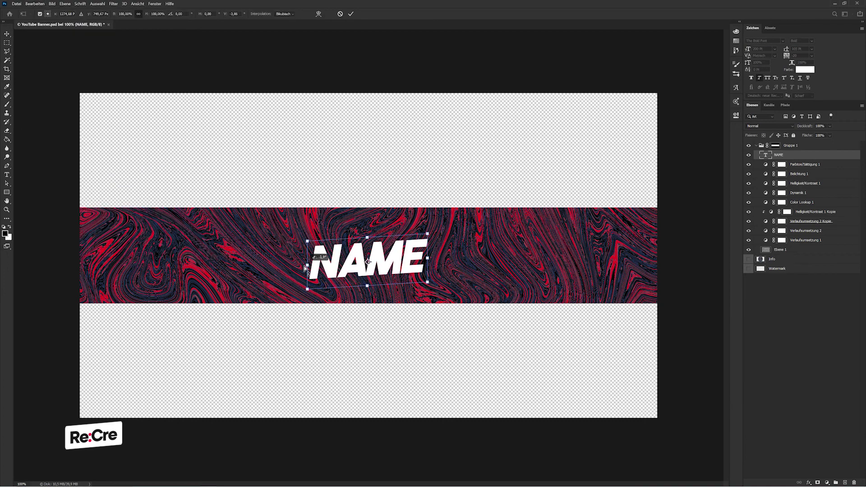
key("Return")
left_click(196, 13)
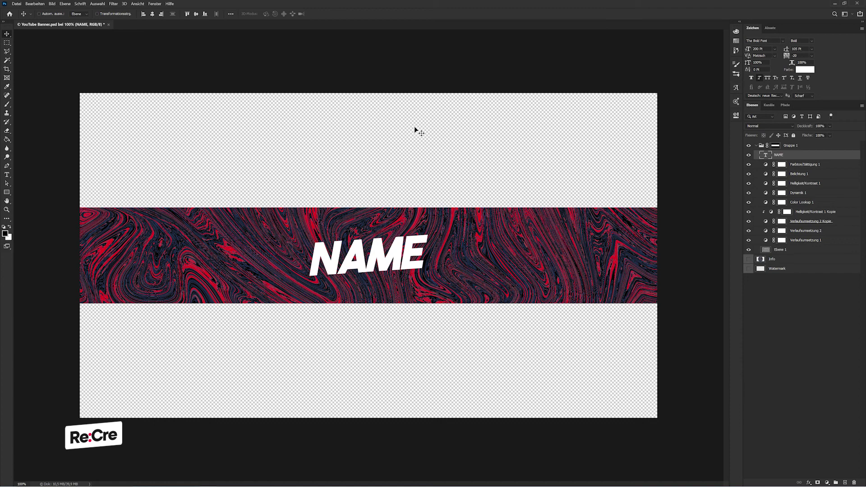
- Duplicate NAME and turn the copy into a 30 pt 'NEW EVERY DAY' subtitle
left_click_drag(427, 252, 448, 286)
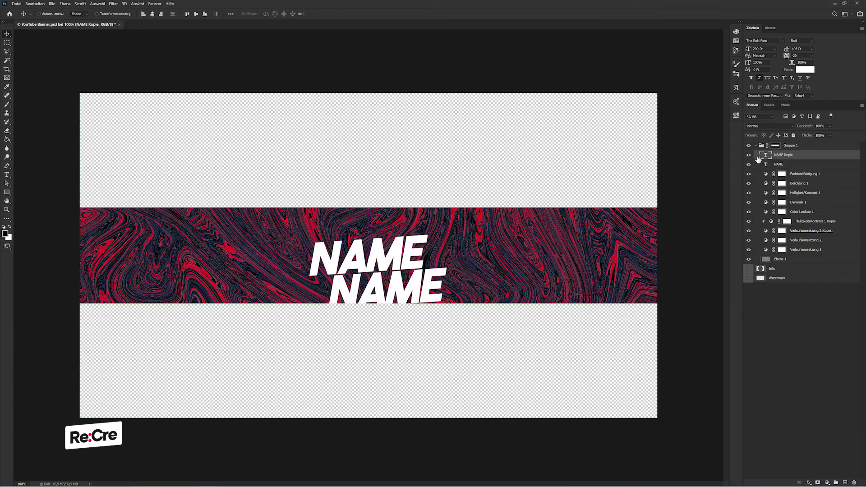
double_click(766, 155)
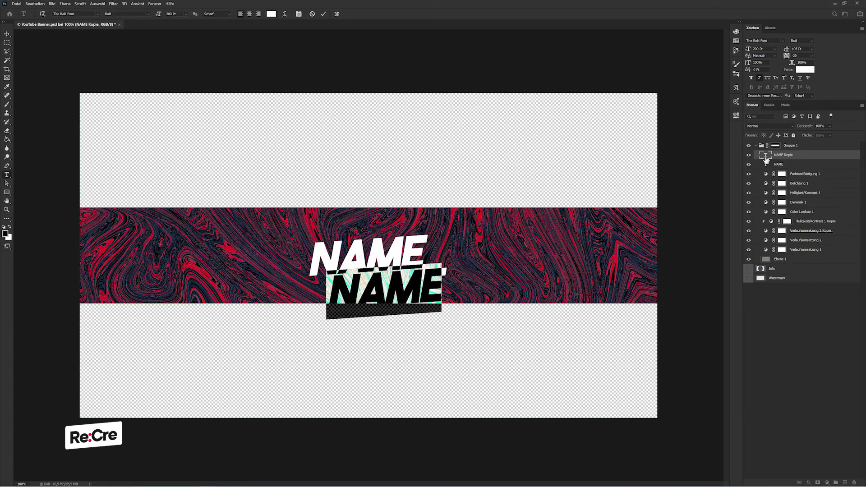
type("NEW EVERY")
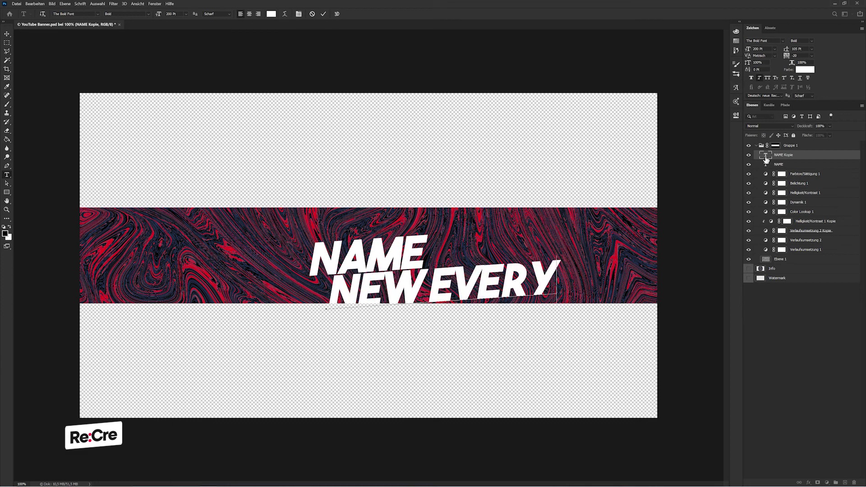
type(" DAY")
key("ctrl+Return")
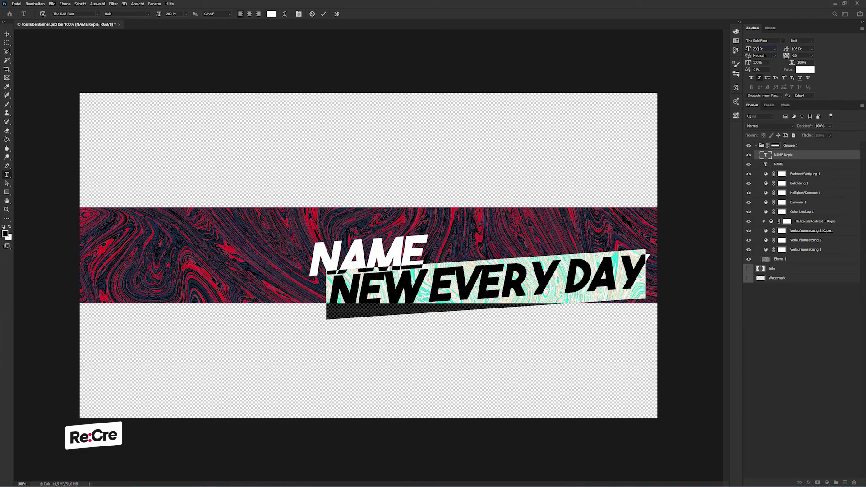
type("0")
key("Return")
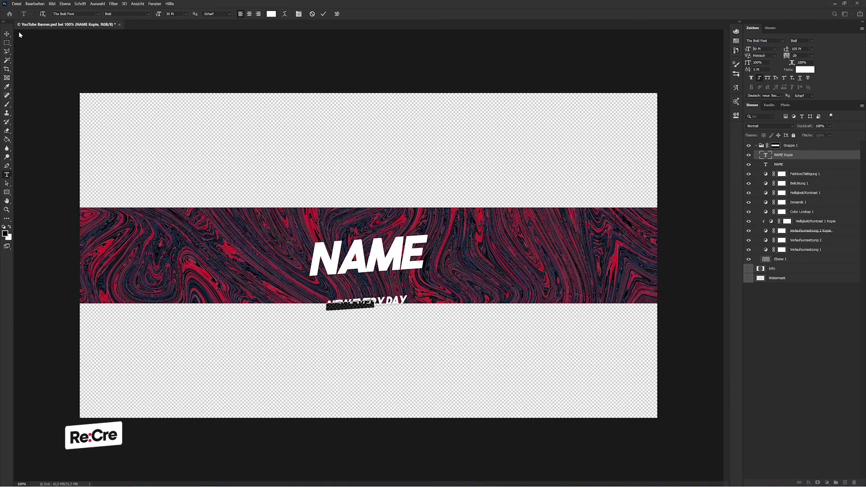
key("ctrl+Return")
- Position the subtitle just under NAME and group both text layers
key("v")
left_click_drag(311, 157, 338, 130)
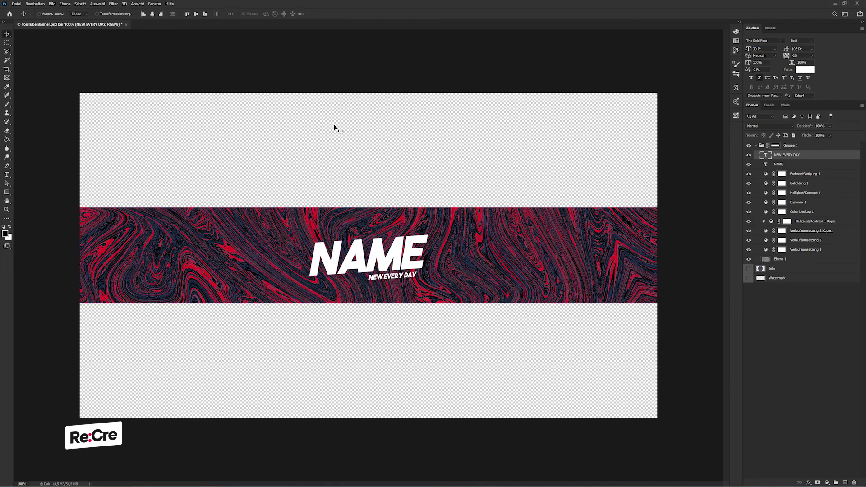
key("Up")
key("Up")
key("Up")
key("Up")
left_click(793, 165)
left_click(793, 156, "shift")
key("ctrl+g")
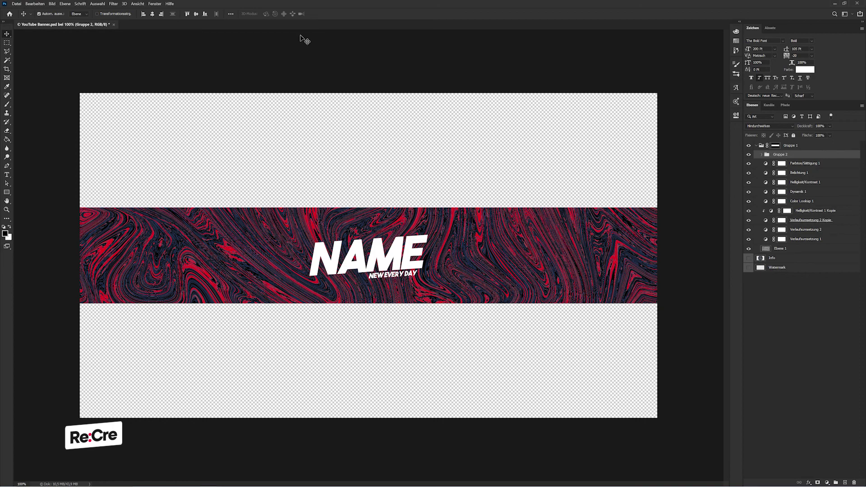
- Add a Curves adjustment layer pulled down to darken the banner strongly
left_click(822, 355)
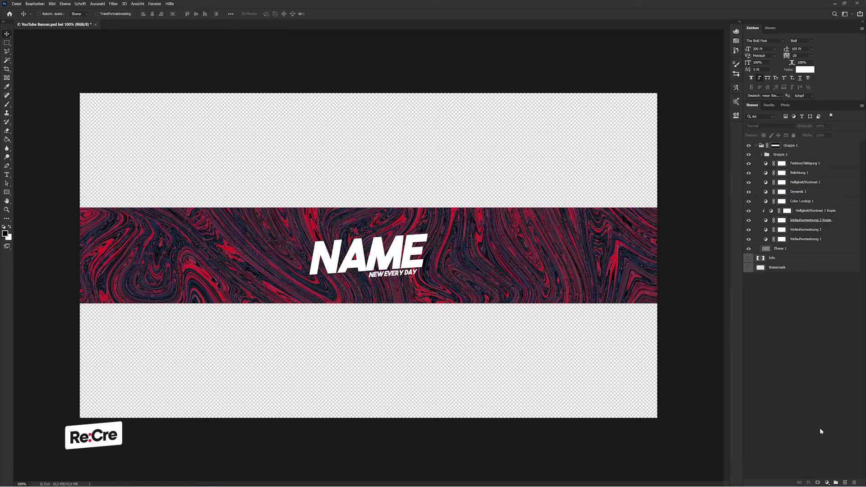
left_click(827, 482)
left_click(817, 394)
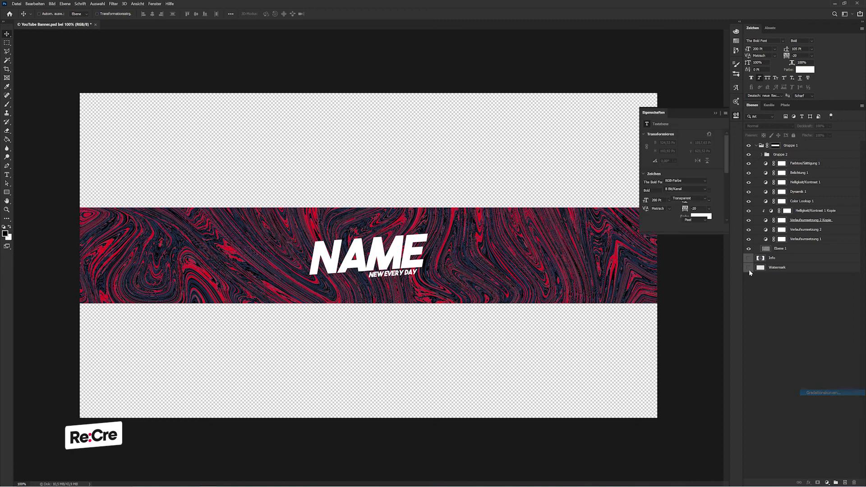
left_click_drag(694, 193, 714, 208)
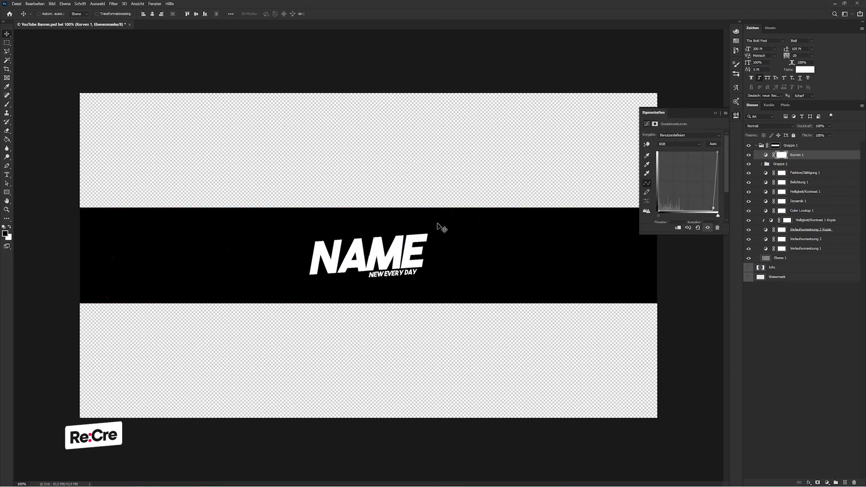
- Fill an ellipse across the marble strip on the curves mask and Gaussian-blur it
key("m")
left_click_drag(71, 187, 687, 323)
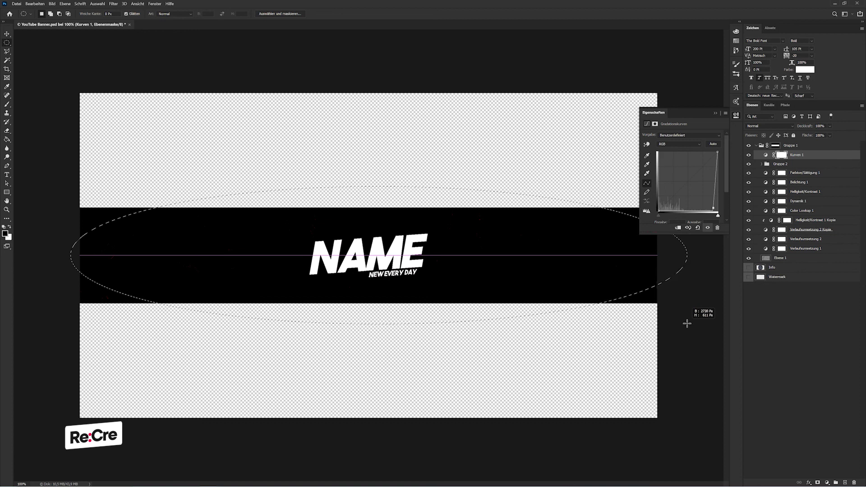
key("g")
left_click(383, 258)
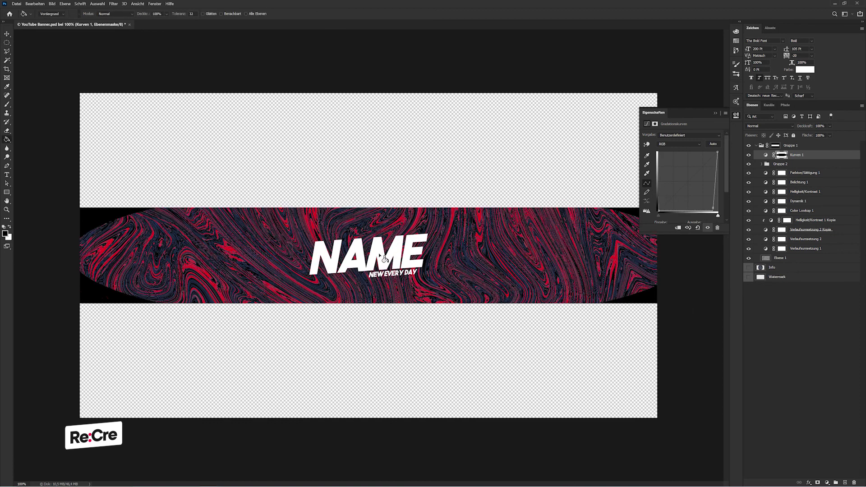
key("ctrl+alt+f")
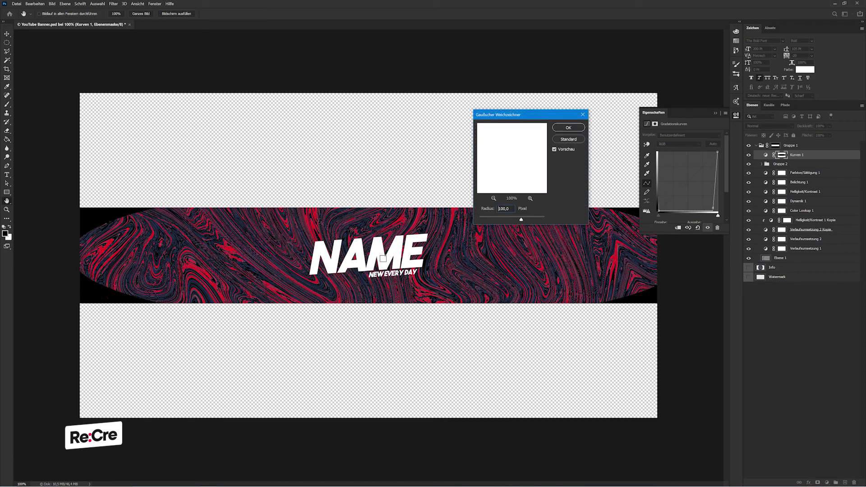
key("Return")
- Ease the curve so edges darken gently, toggling it to compare
mouse_move(715, 205)
left_mouse_down()
mouse_move(701, 198)
mouse_move(688, 204)
left_mouse_up()
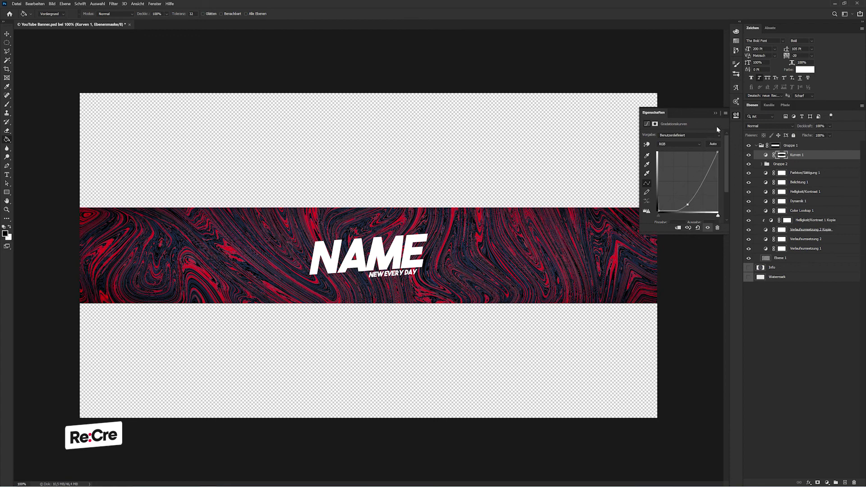
left_click(716, 113)
left_click(748, 154, "alt")
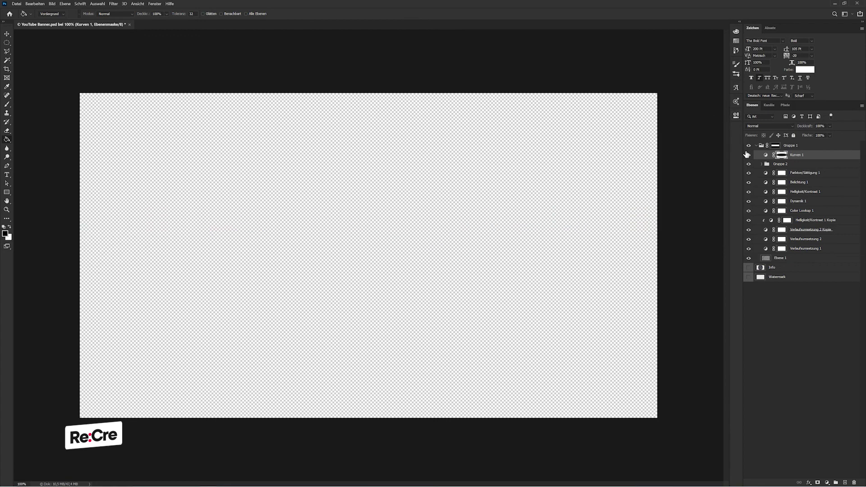
left_click(748, 155)
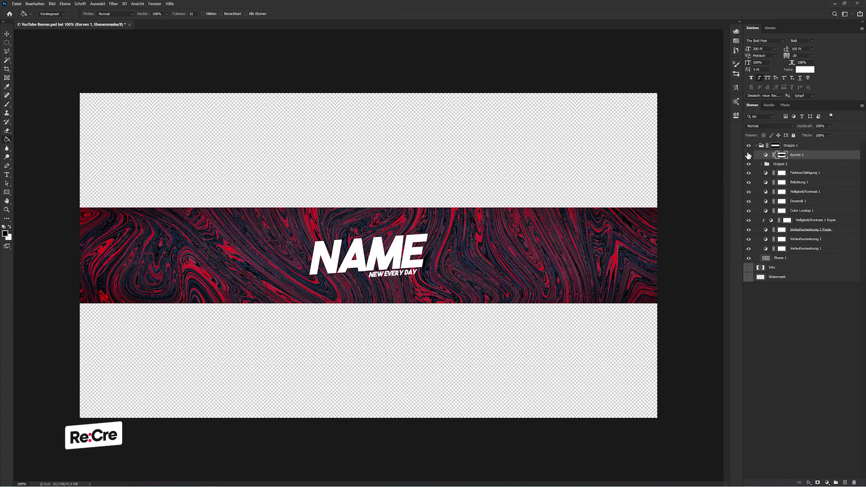
- Duplicate Ebene 1 beneath the original and desaturate the copy with Hue/Saturation
left_click(780, 258)
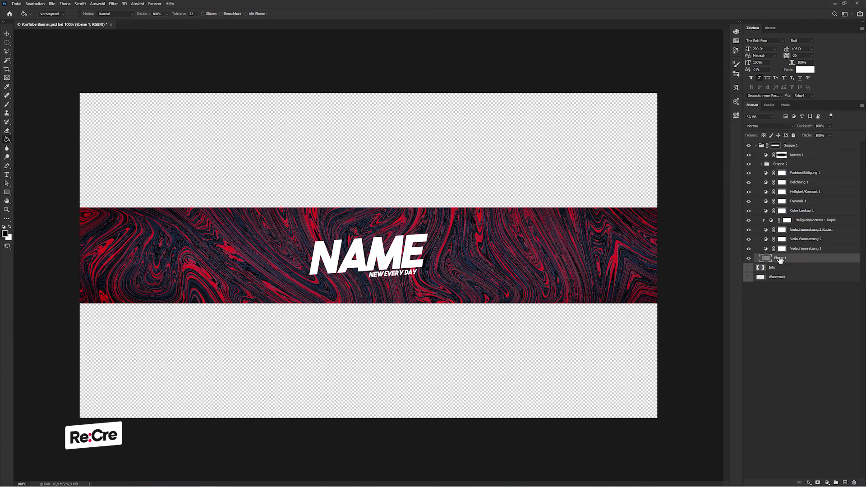
left_click_drag(780, 260, 786, 276)
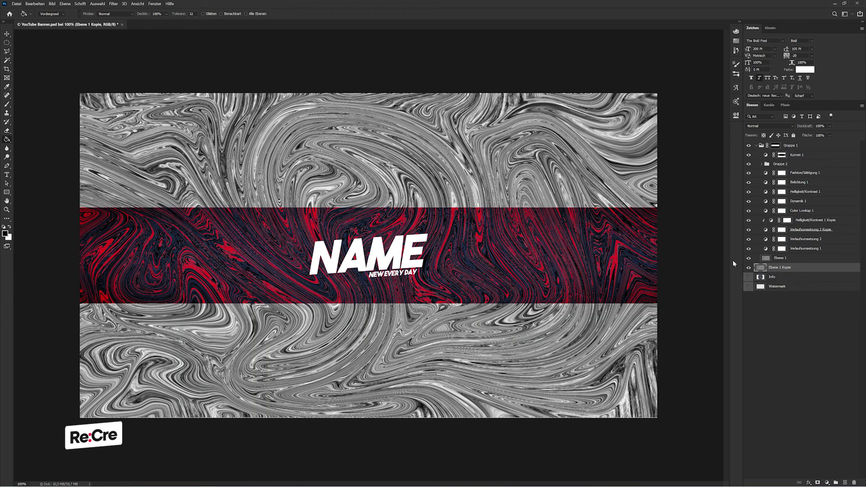
key("ctrl+u")
mouse_move(570, 180)
left_mouse_down()
mouse_move(556, 183)
mouse_move(586, 182)
left_mouse_up()
left_click(657, 114)
- Add a Brightness/Contrast adjustment with brightness -150 and contrast 57
left_click(827, 484)
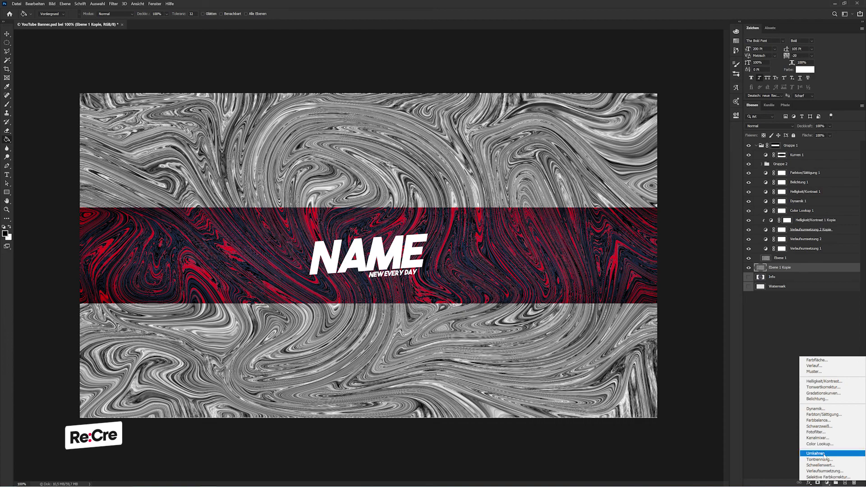
left_click(823, 381)
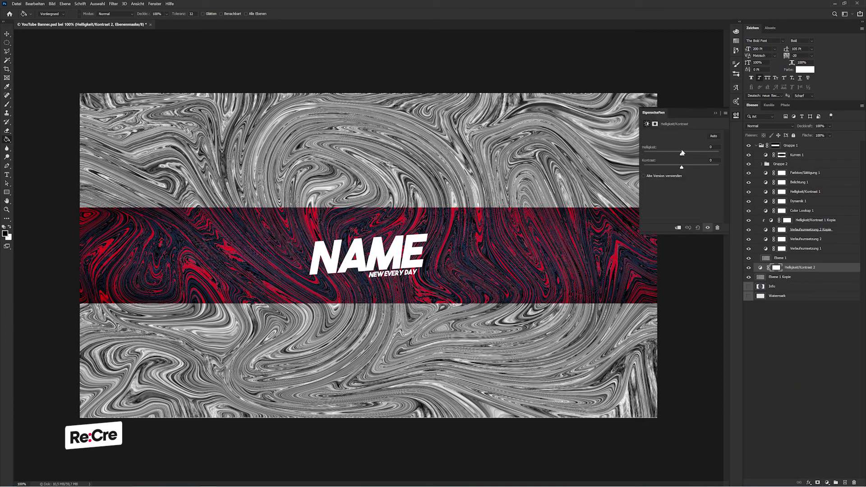
left_click_drag(681, 152, 636, 158)
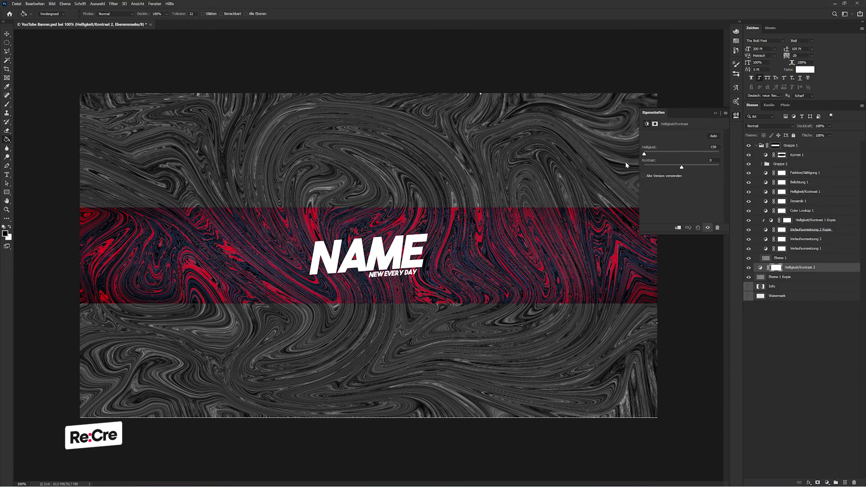
left_click_drag(682, 168, 703, 170)
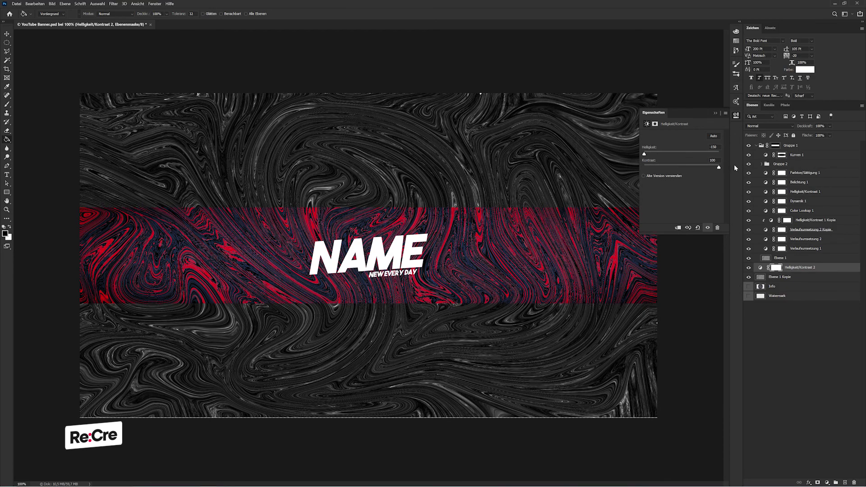
left_click(717, 113)
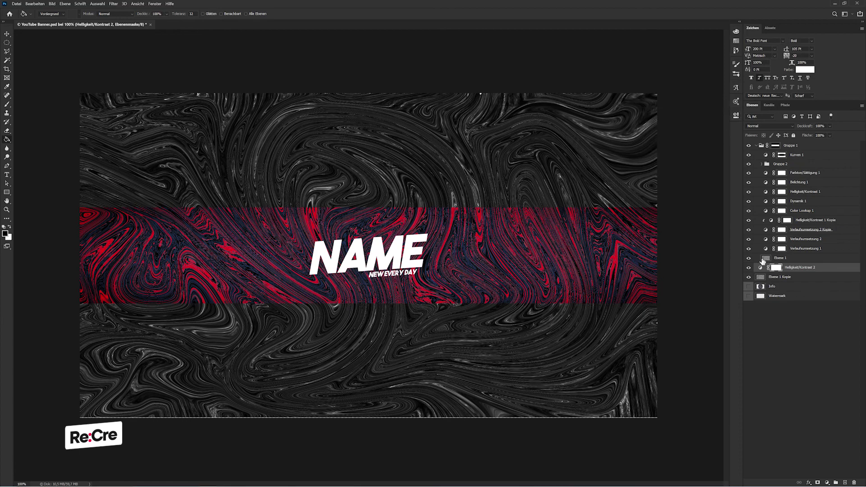
- Set the grey marble copy's opacity to 75%
left_click(778, 278)
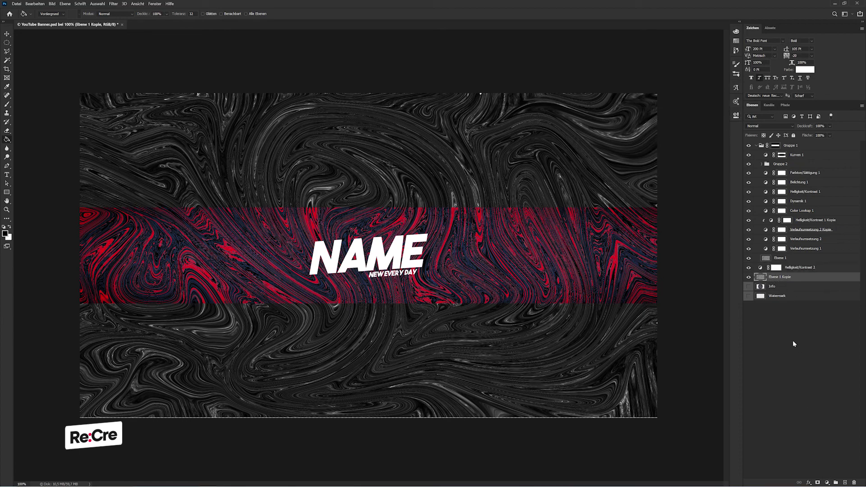
key("v")
key("7")
key("5")
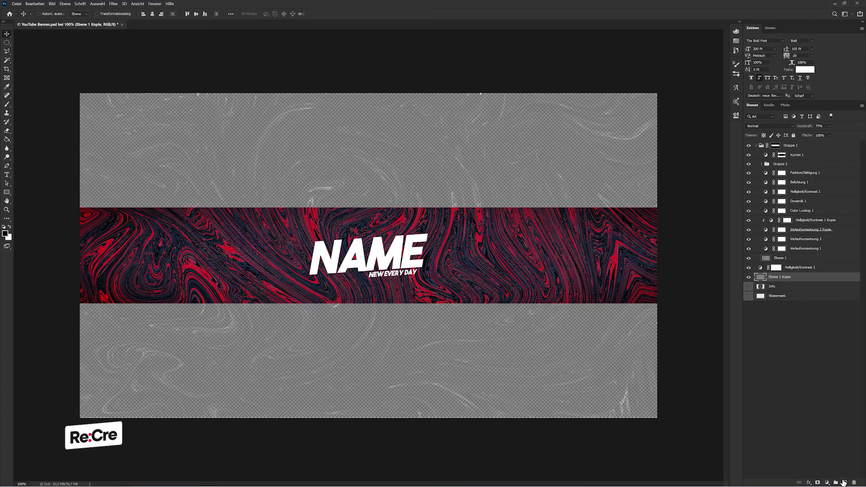
- Add a new layer below the marble copy and fill it with dark colour at 100%
left_click(843, 483, "ctrl")
key("g")
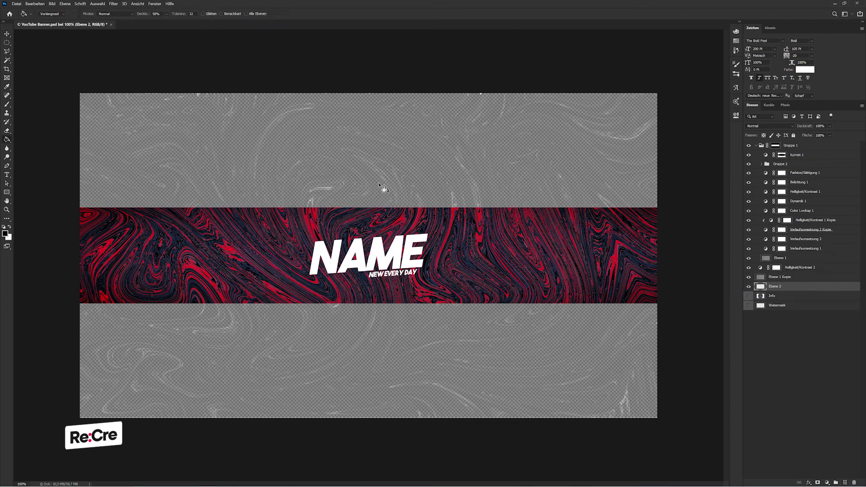
left_click(379, 185)
left_click(265, 92)
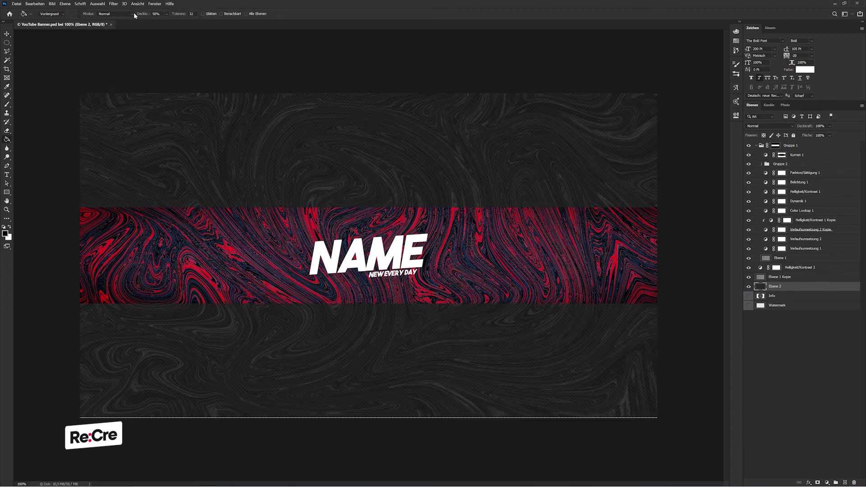
left_click(134, 14)
left_click_drag(142, 15, 202, 14)
left_click(360, 149)
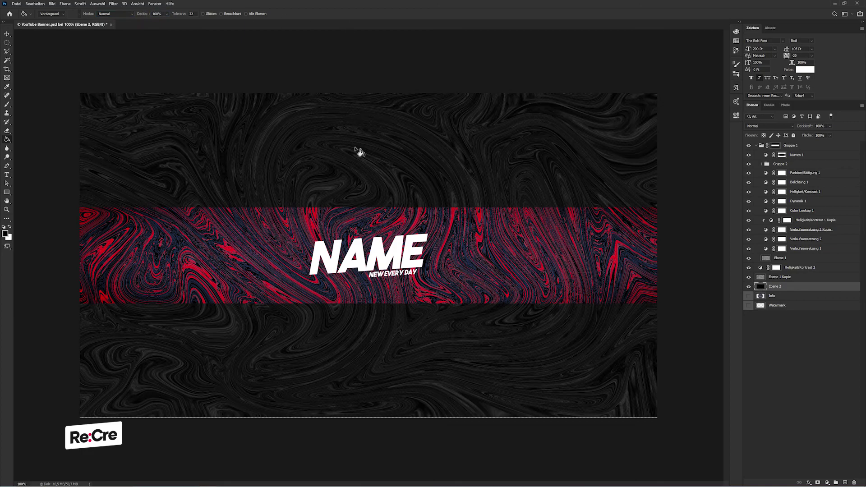
- Lower the Ebene 1 Kopie marble layer's opacity to 25%
key("v")
left_click(779, 277)
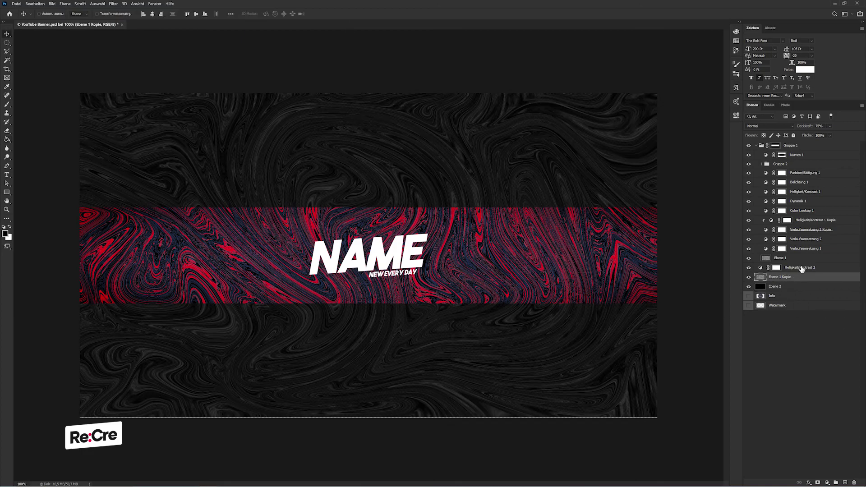
left_click(800, 267)
left_click(737, 116)
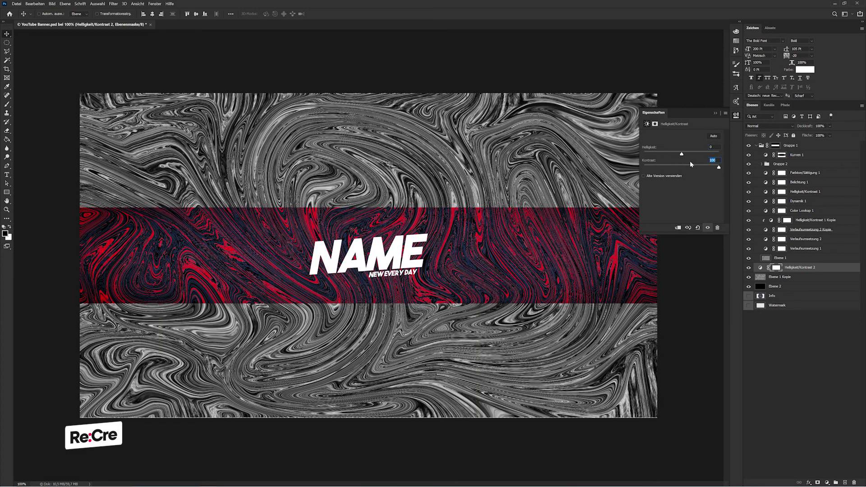
type("0")
left_click(778, 341)
left_click(790, 276)
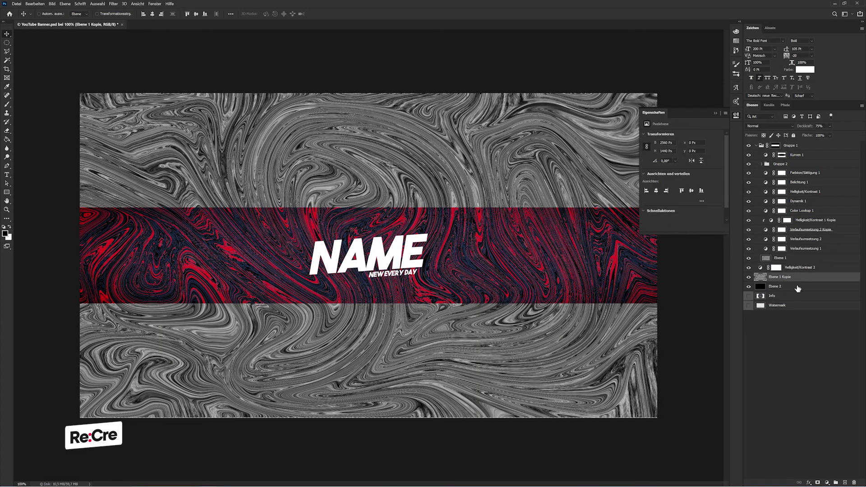
key("5")
key("2")
key("5")
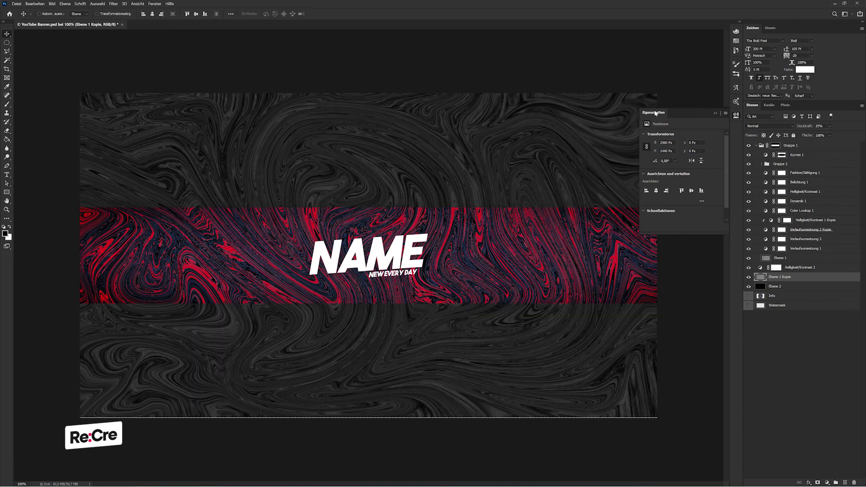
- Raise the Helligkeit/Kontrast 2 brightness to 62
left_click(715, 114)
left_click(784, 297)
left_click(775, 268)
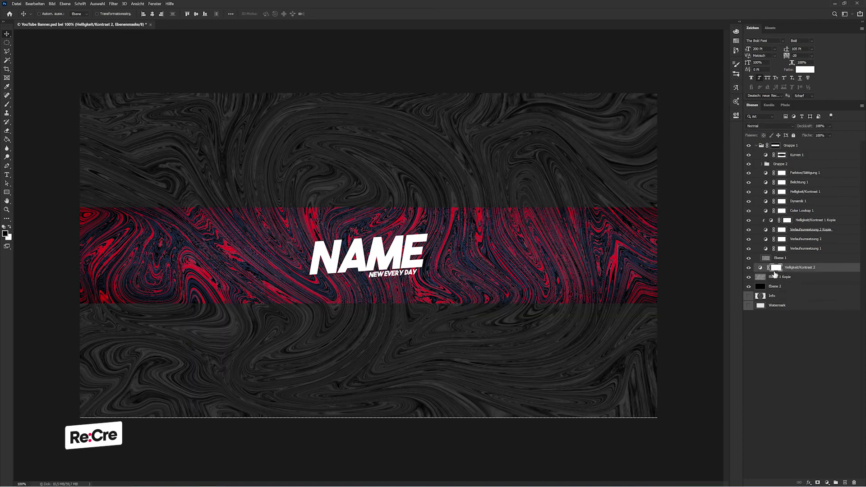
left_click(735, 115)
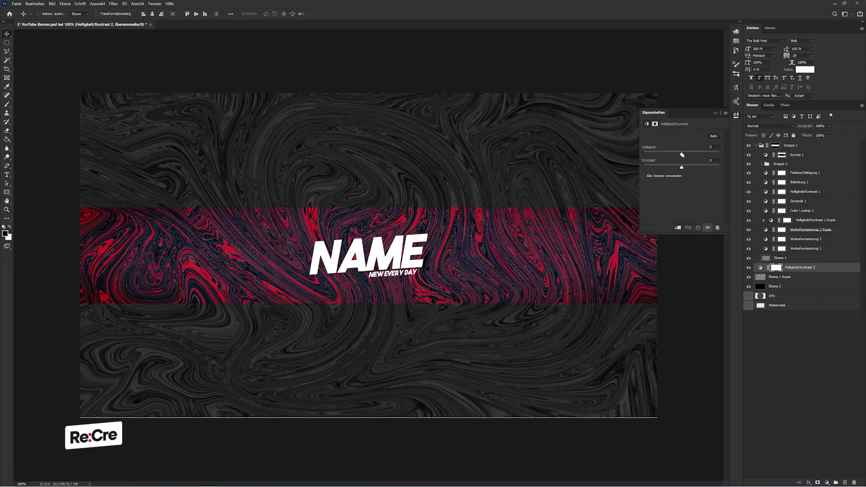
left_click_drag(681, 155, 706, 166)
left_click(716, 113)
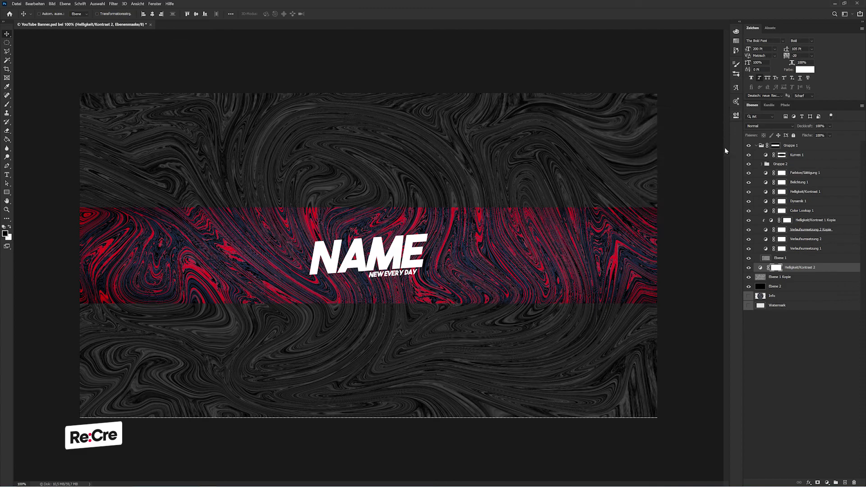
- Apply a 5-pixel Gaussian blur to Ebene 1 Kopie
left_click(795, 278)
key("ctrl+alt+f")
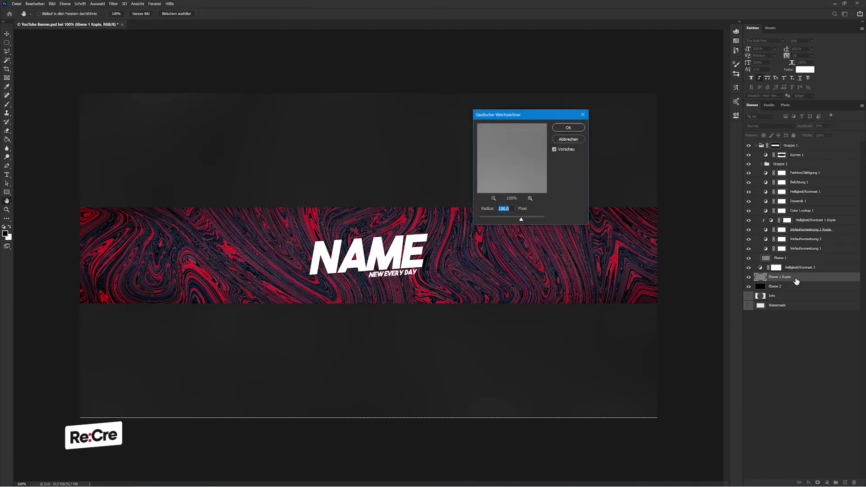
type("10")
key("BackSpace")
key("BackSpace")
type("5")
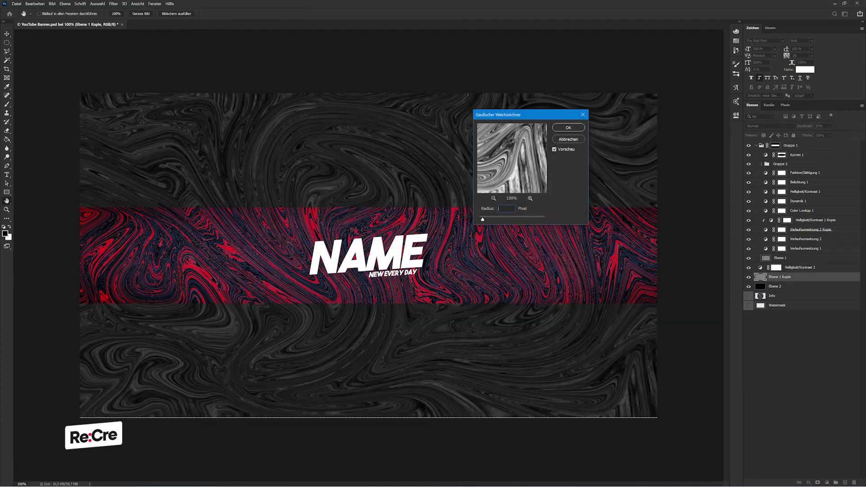
key("Return")
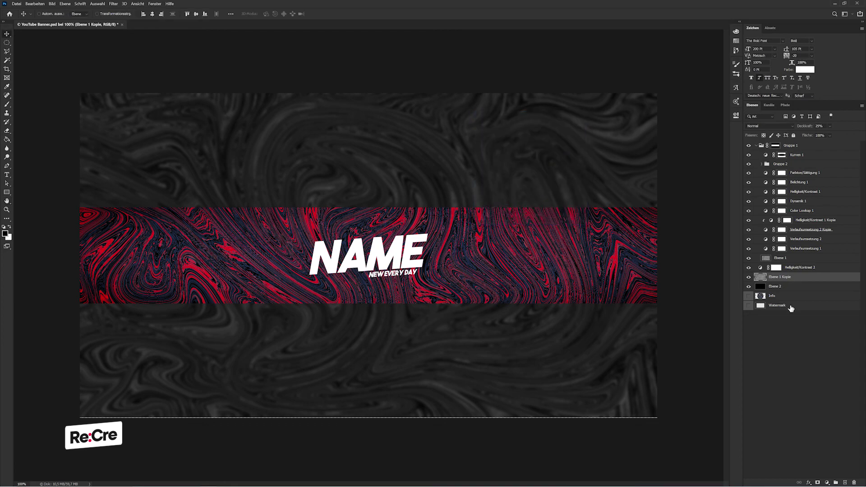
- Give Gruppe 2 an outer glow (Schein nach außen) at 100% opacity
left_click(795, 306)
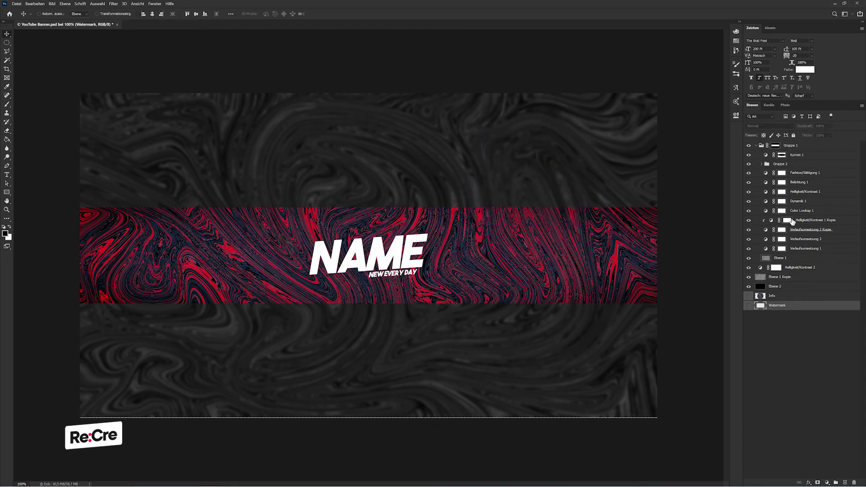
double_click(813, 164)
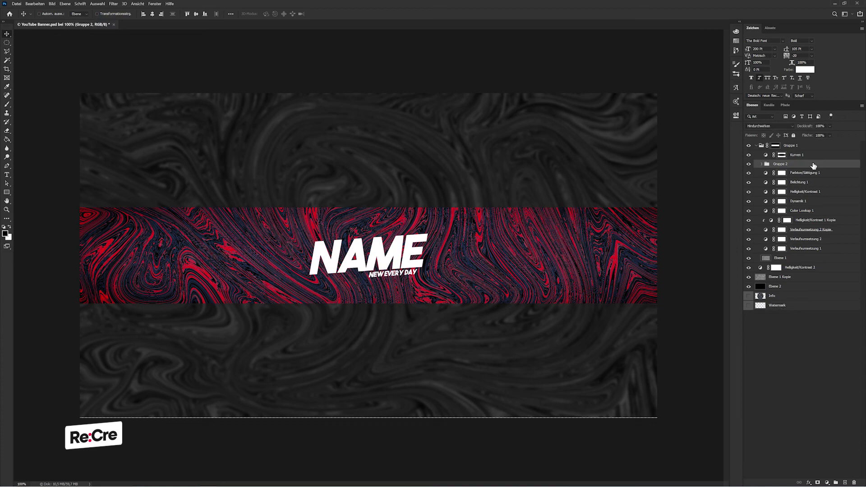
left_click(579, 193)
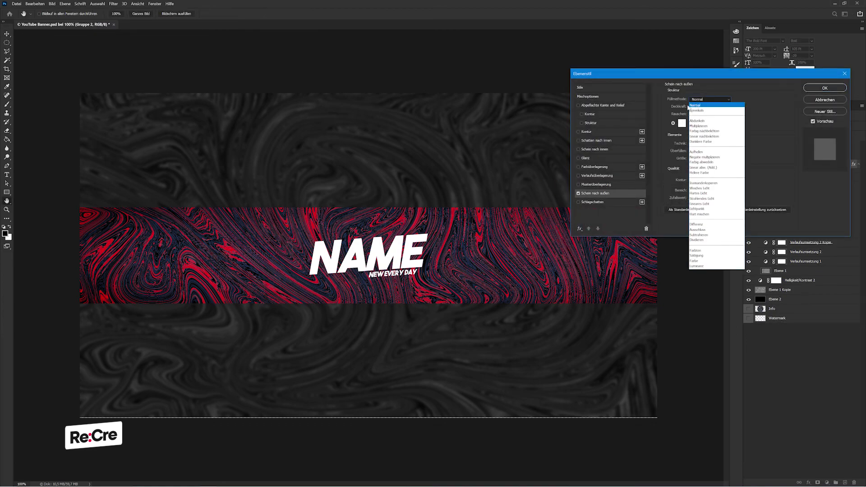
mouse_move(691, 107)
left_mouse_down()
mouse_move(758, 113)
mouse_move(699, 109)
left_mouse_up()
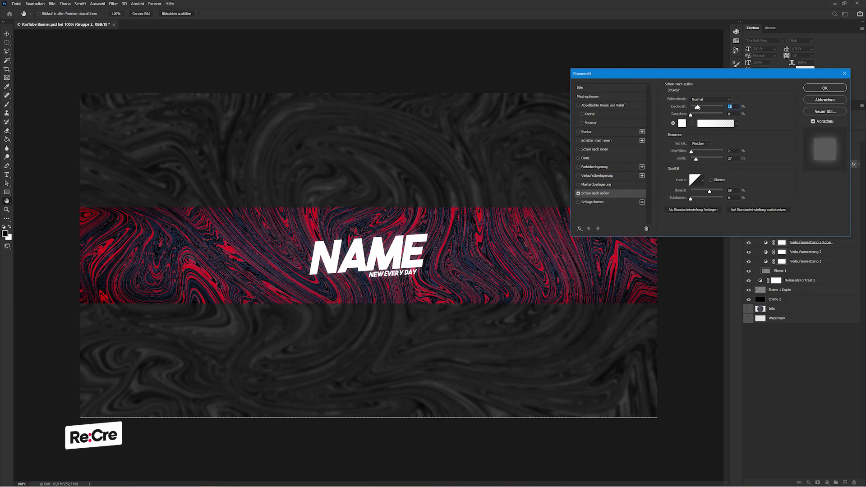
key("Return")
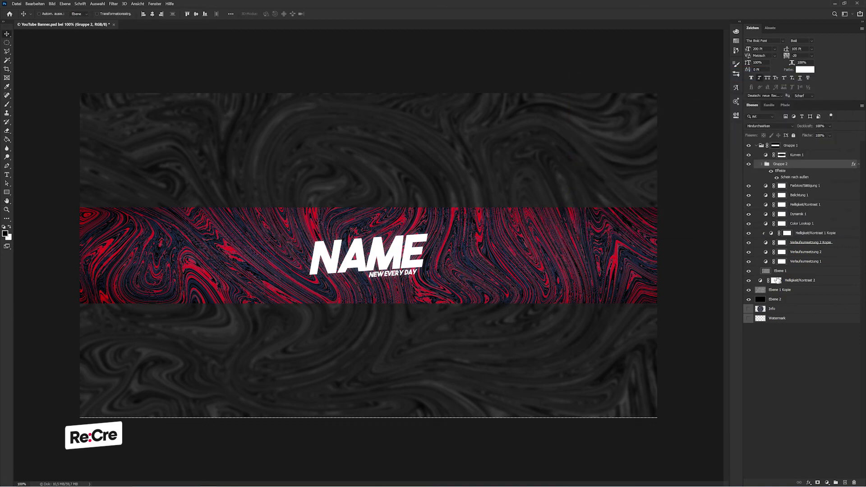
left_click(800, 280)
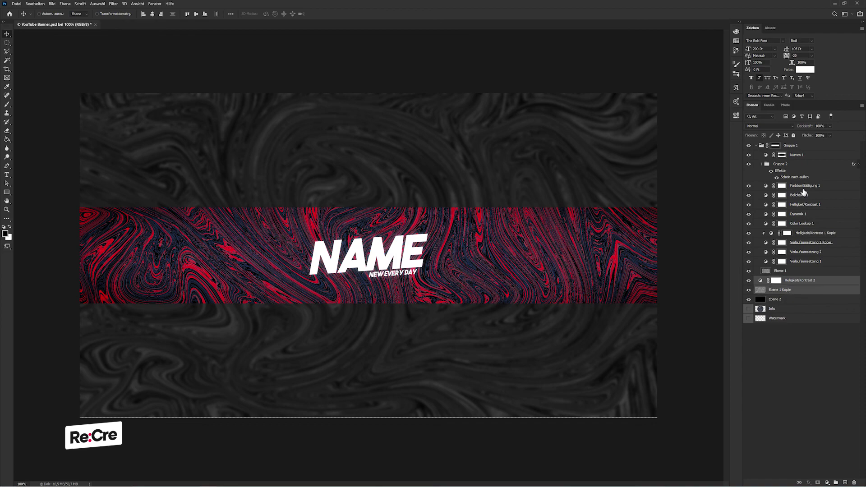
- Group the Kurven 1 curves layer, move the group to the top, and name it CC 1
left_click(804, 156)
key("ctrl+g")
left_click_drag(790, 158, 790, 145)
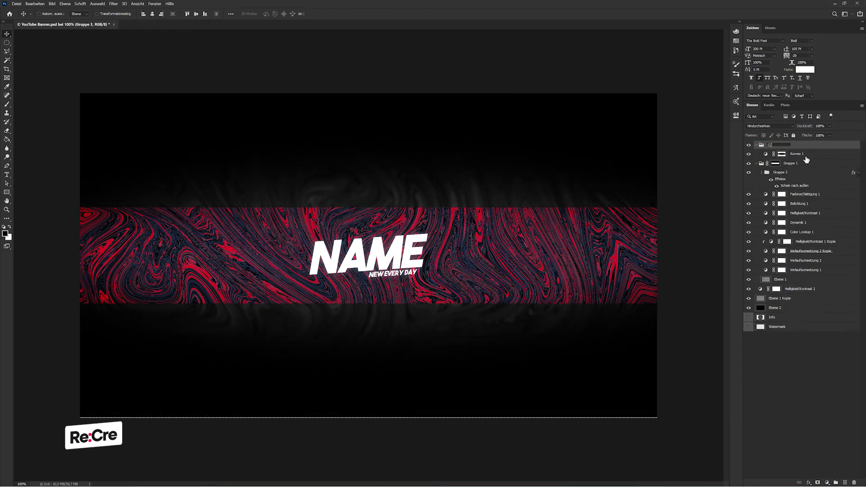
double_click(798, 154)
type("CC")
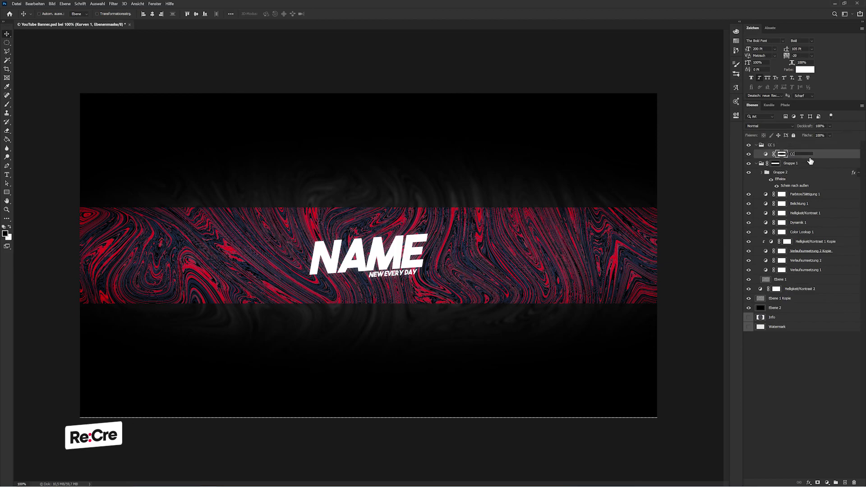
key("Return")
left_click(775, 163, "ctrl")
- Mask the CC 1 group to the band selection and colour-code it blue
left_click(794, 145)
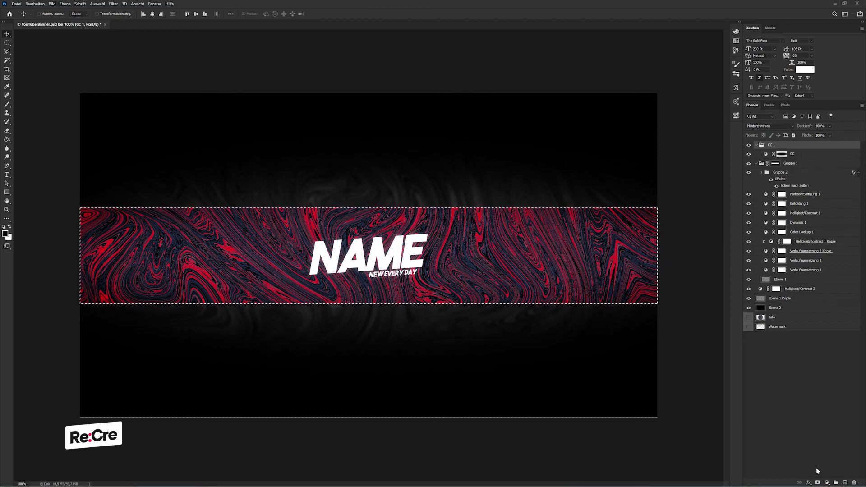
left_click(819, 482)
right_click(802, 145)
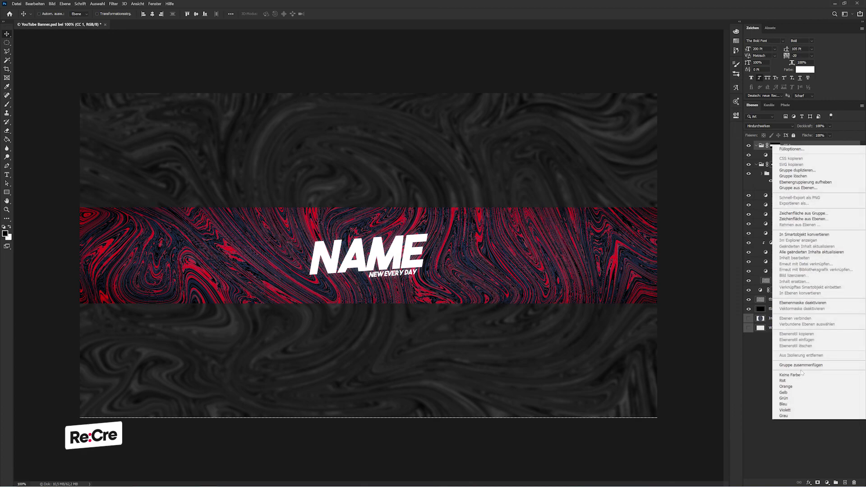
left_click(792, 404)
left_click(756, 145)
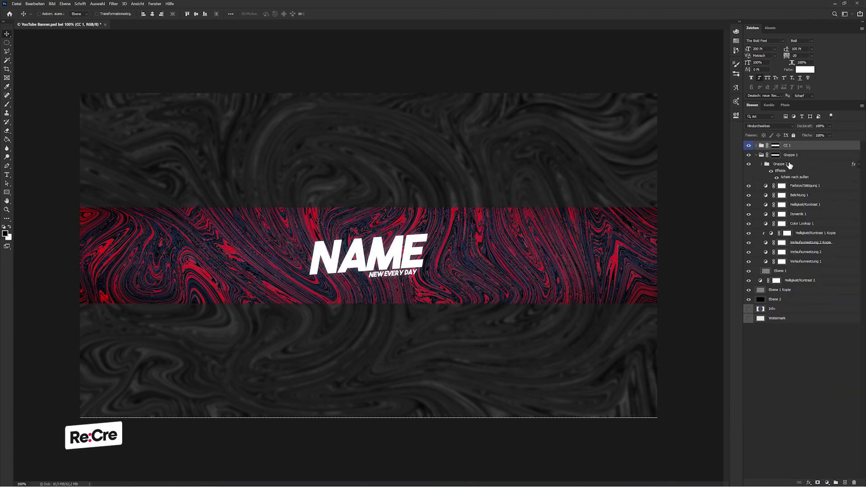
- Move Gruppe 2 above Gruppe 1, rename it Text, and colour-code it green
left_click(855, 165)
left_click_drag(792, 165, 782, 156)
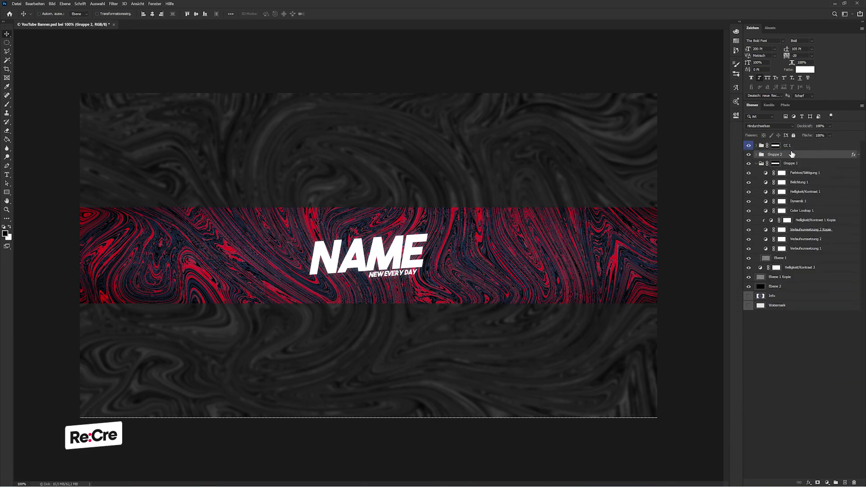
double_click(775, 154)
type("Text")
key("Return")
right_click(772, 155)
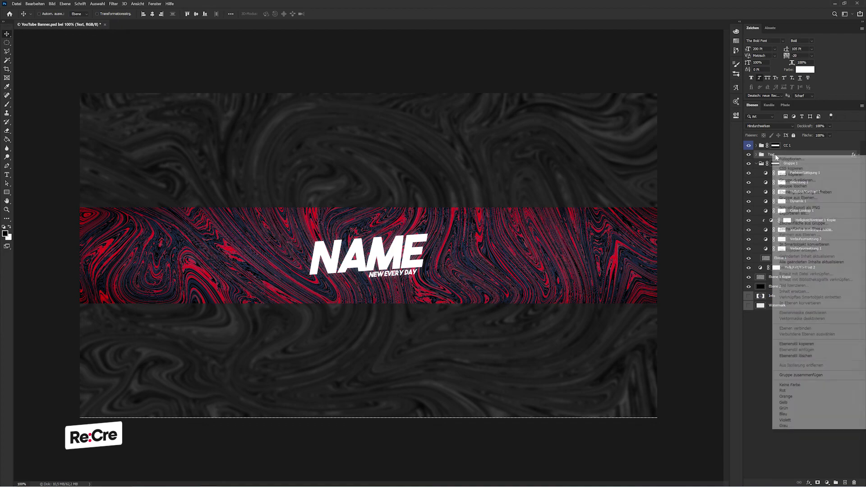
left_click(794, 407)
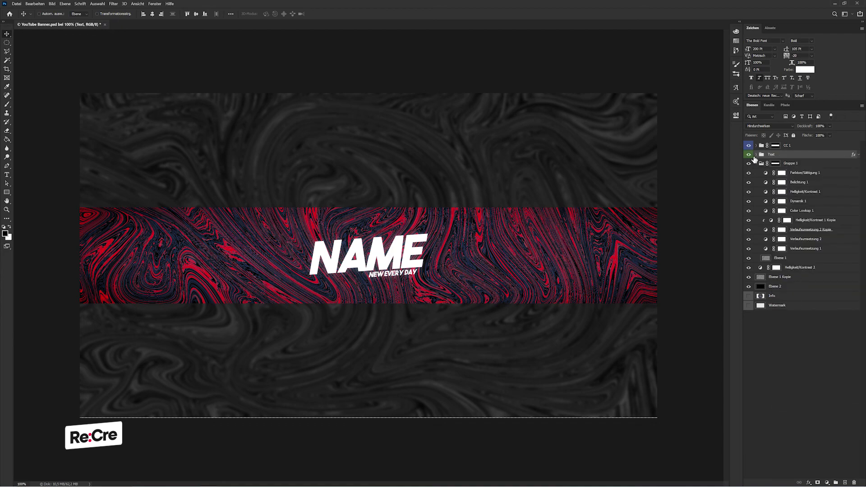
left_click(756, 155)
- Rename the text layers inside the Text group to 'Your Name' and 'Your Slogan'
double_click(778, 163)
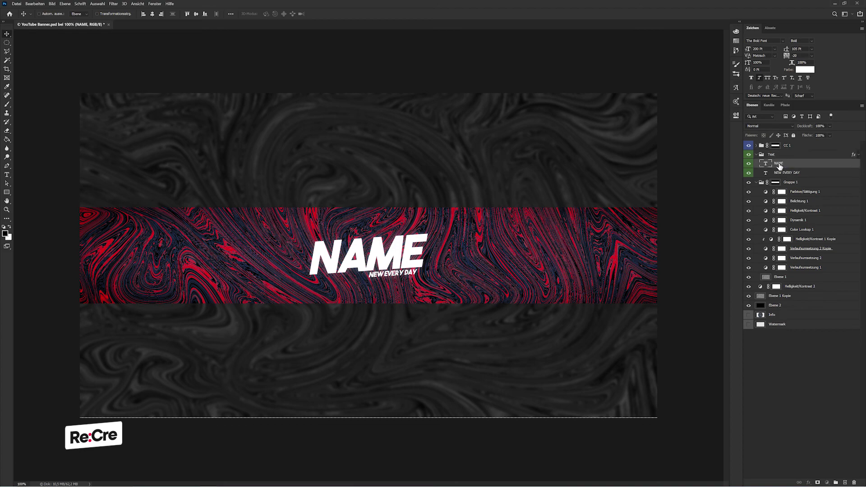
type("me")
key("Tab")
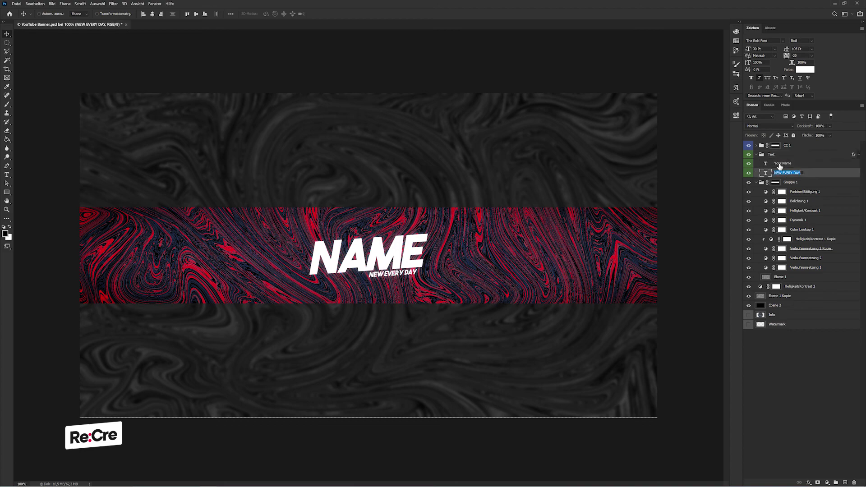
type("You")
type("n")
key("Return")
left_click(757, 155)
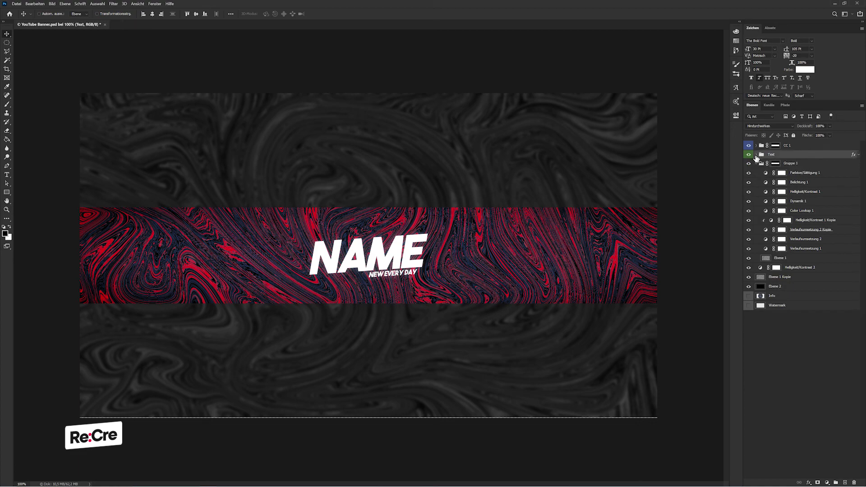
left_click(784, 164)
- Rename Gruppe 1 to Banner and its first adjustment layers CC 1, CC 2 and CC 3
double_click(783, 164)
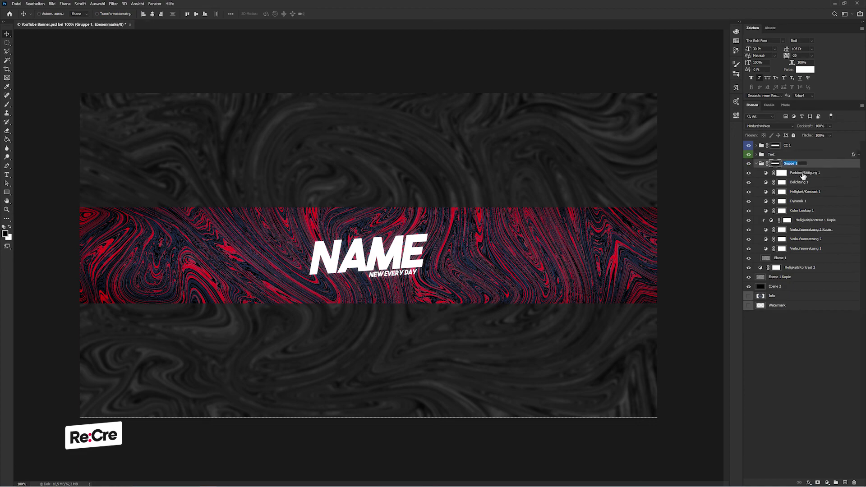
type("Banner")
key("Tab")
type("cc")
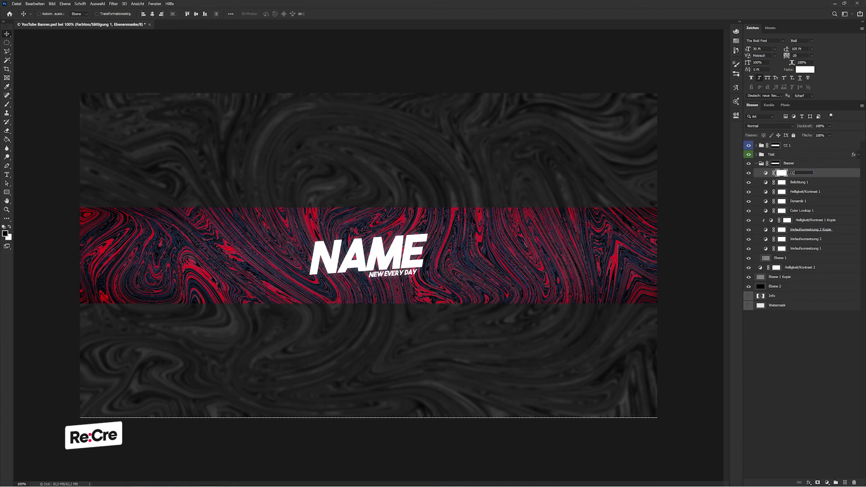
type(" 1")
key("Tab")
type("CC 2")
key("Tab")
type("CC")
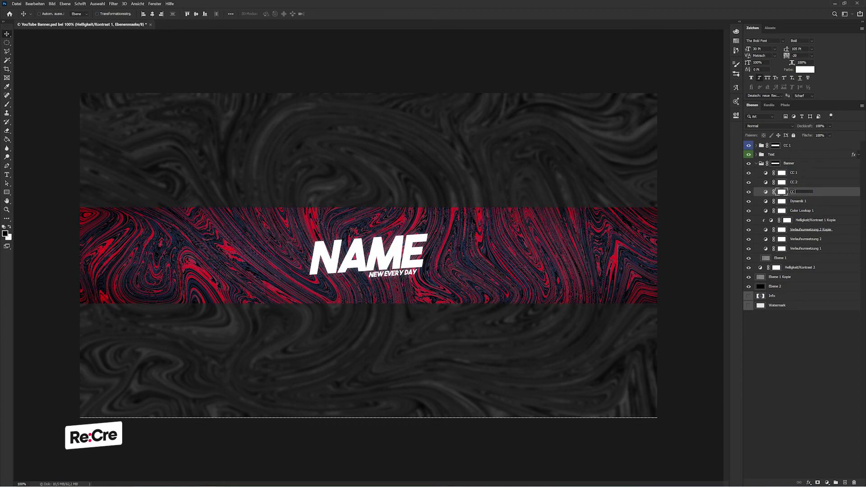
type(" 3")
key("Tab")
- Name the following adjustment layers CC 4 through CC 9
key("Tab")
type("C")
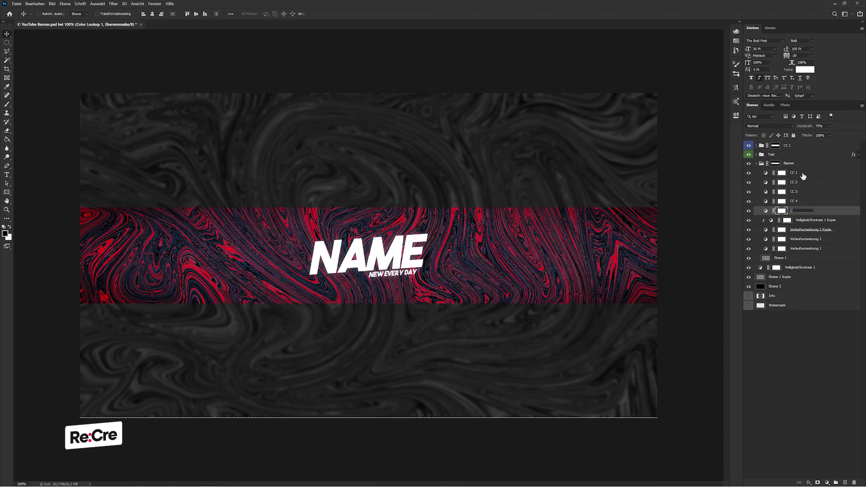
key("Tab")
type("C")
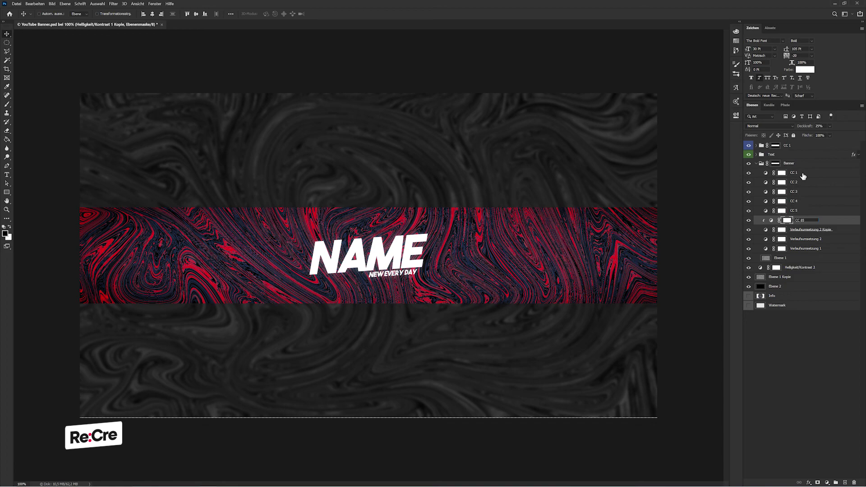
key("Tab")
type("CC")
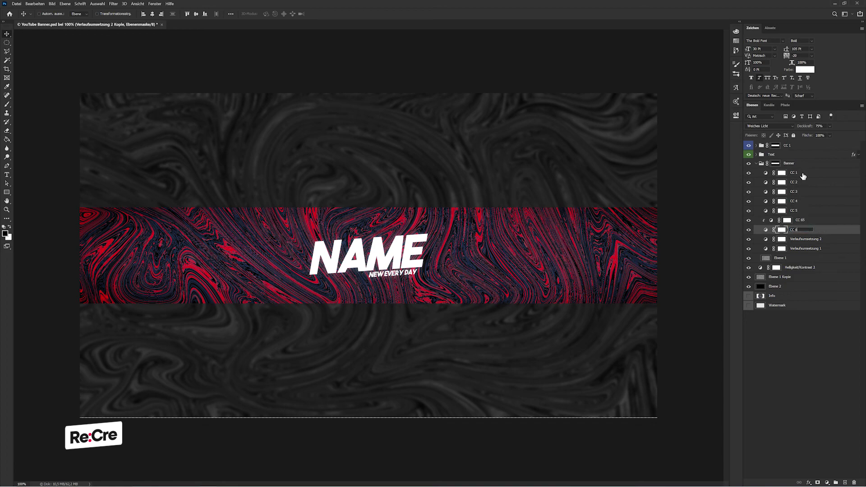
key("Tab")
type("C")
type(" 8")
key("Tab")
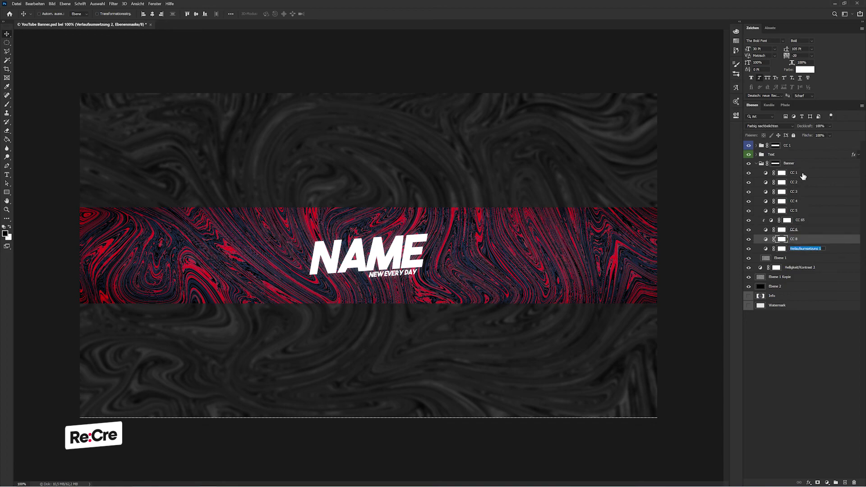
type("CC 9")
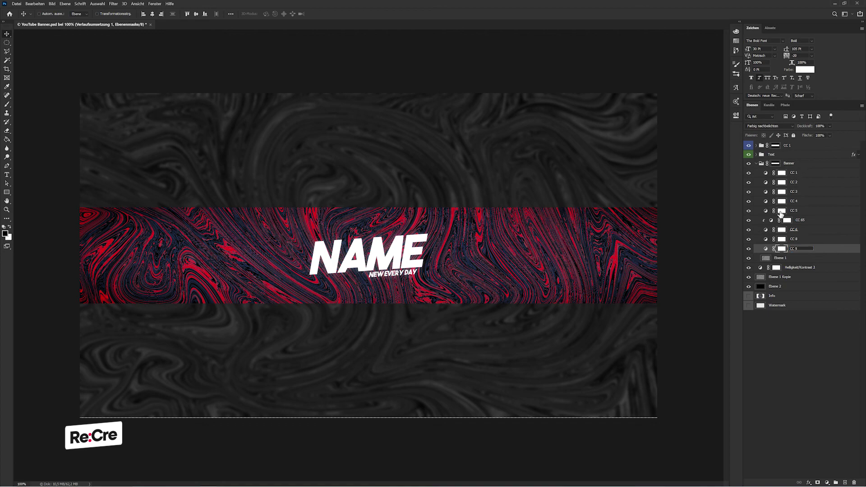
key("shift+Tab")
type("CC 7")
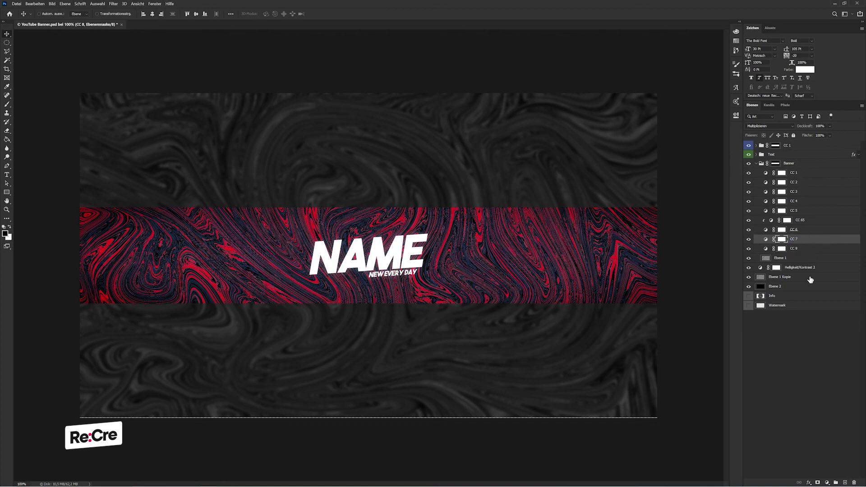
- Correct the mistyped layer names so they read CC 6, CC 7 and CC 8
double_click(801, 220)
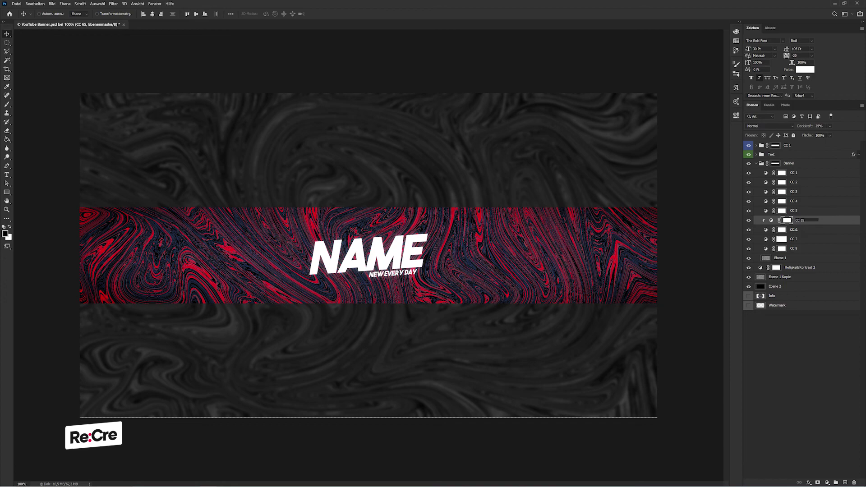
key("Tab")
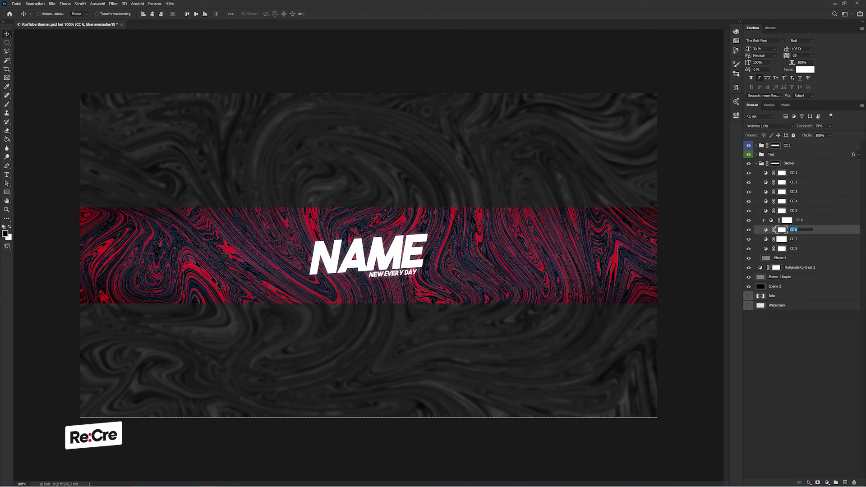
type("CC 7")
key("Return")
double_click(795, 239)
key("Escape")
double_click(794, 239)
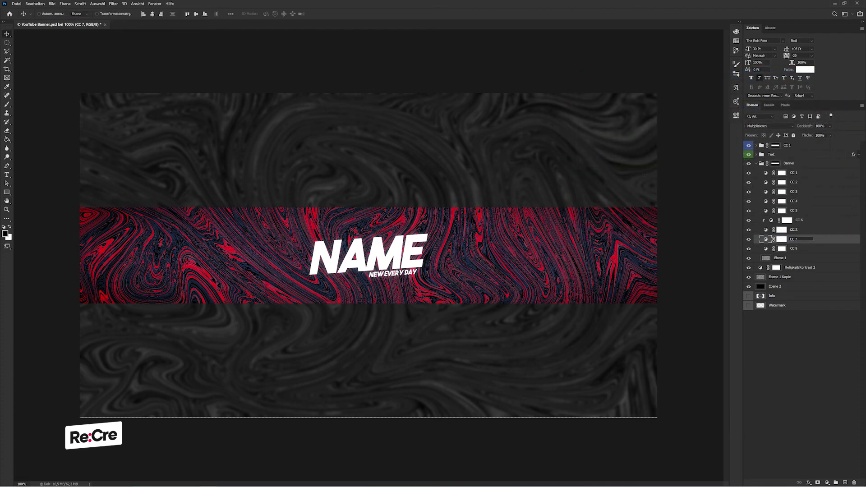
type("CC 8")
key("Return")
- Delete the layer masks of CC 1, CC 2, CC 3 and CC 4
right_click(783, 175)
left_click(793, 189)
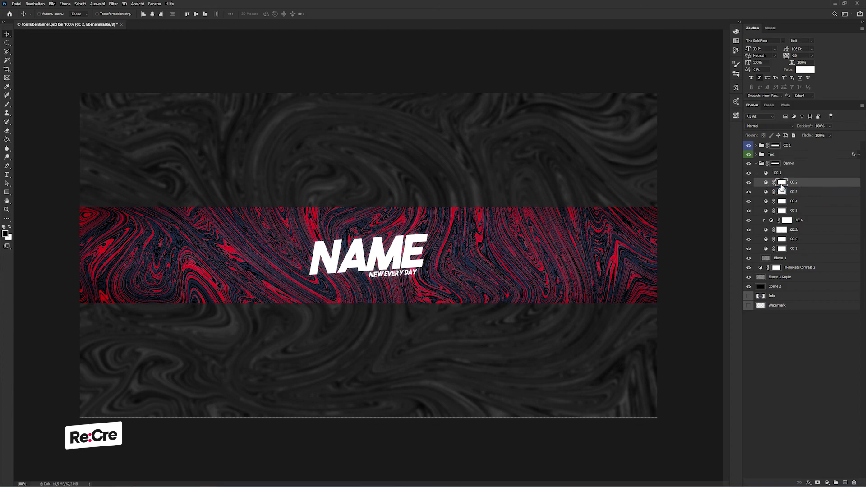
right_click(781, 185)
left_click(793, 197)
right_click(782, 194)
left_click(786, 206)
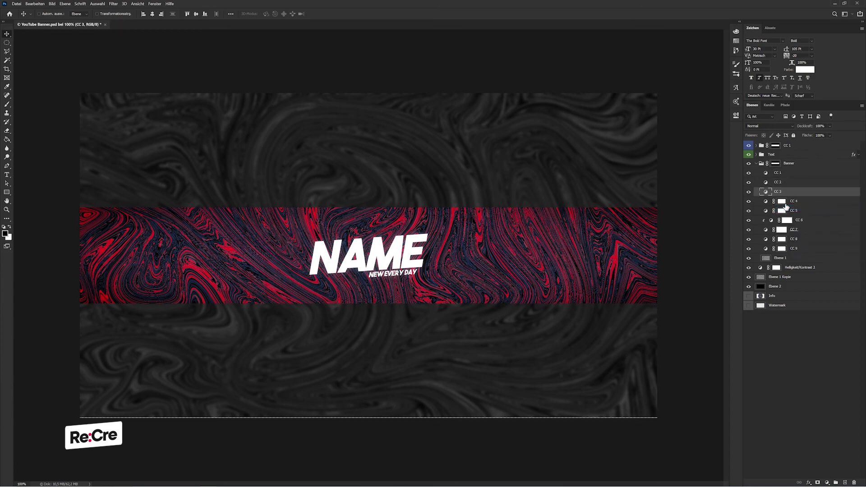
right_click(786, 206)
left_click(797, 219)
- Delete the layer masks of CC 5 through CC 9
left_click(783, 212)
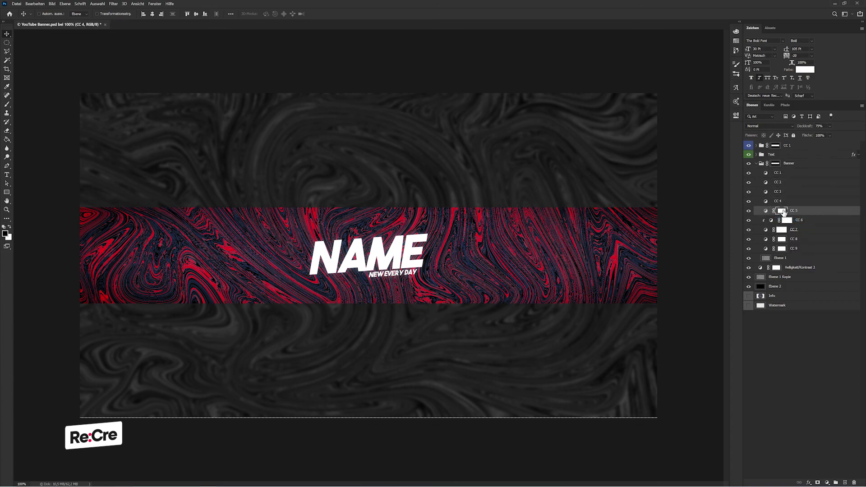
right_click(782, 212)
left_click(794, 225)
right_click(787, 221)
left_click(794, 235)
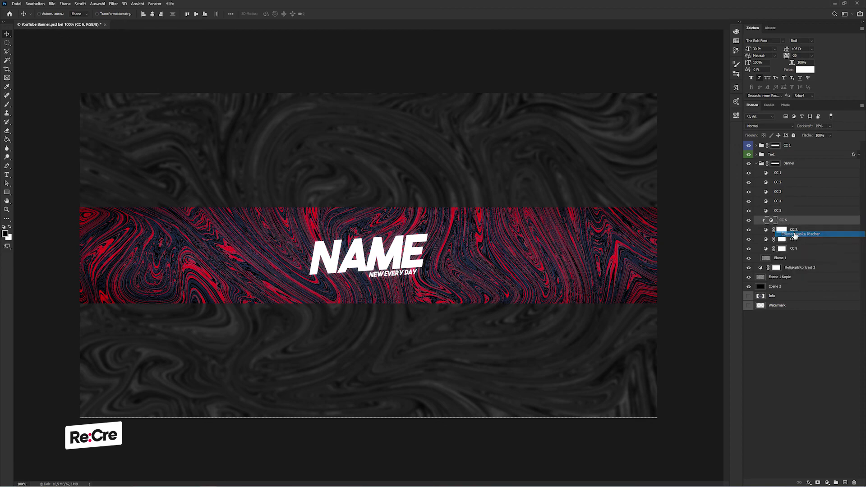
right_click(782, 230)
left_click(793, 243)
right_click(782, 239)
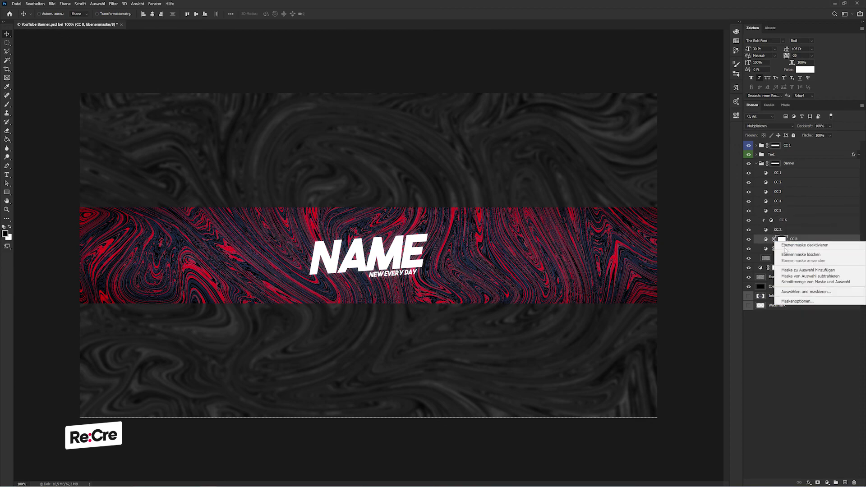
left_click(794, 254)
left_click(781, 248)
right_click(782, 248)
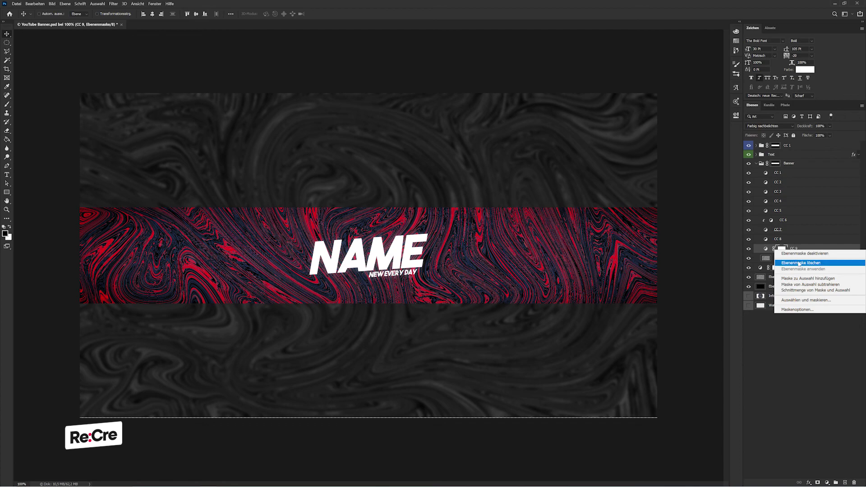
left_click(796, 263)
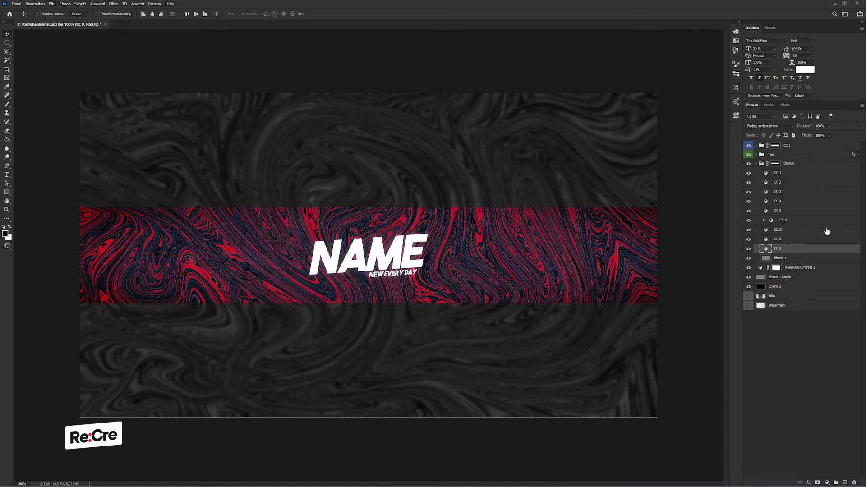
- Group layers CC 1–CC 9 into a new group named CC
left_click(784, 173, "shift")
key("ctrl+g")
double_click(778, 172)
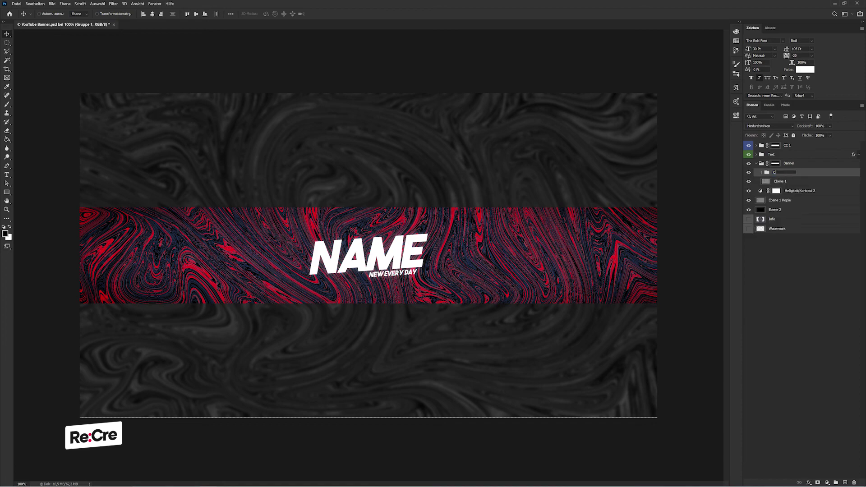
type("CC")
key("Return")
- Give the Banner group a red colour label and the CC group a blue one
right_click(781, 173)
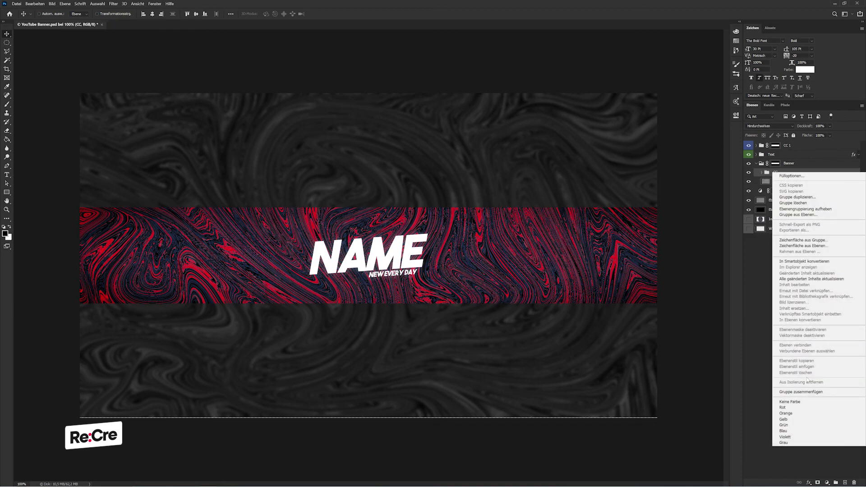
right_click(776, 163)
left_click(795, 396)
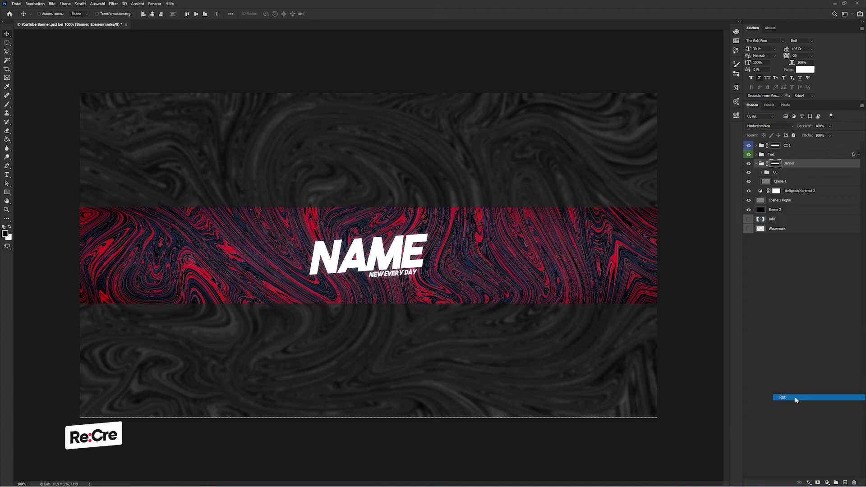
left_click(766, 172)
right_click(765, 173)
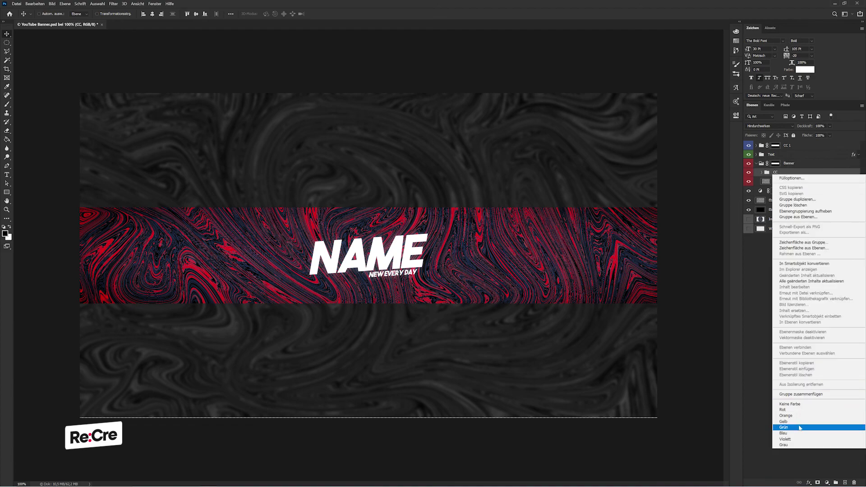
left_click(783, 433)
- Rename Ebene 1 to BG and group the background layers into a BG group
double_click(780, 181)
type("BG")
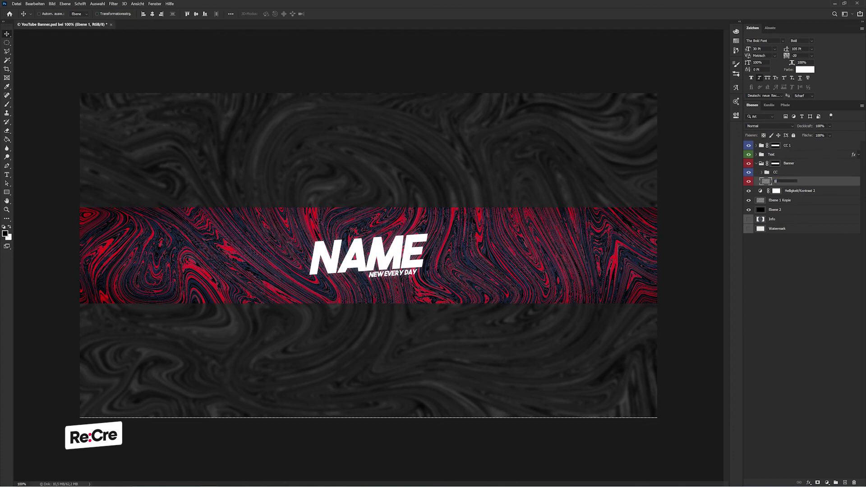
key("Return")
left_click(757, 164)
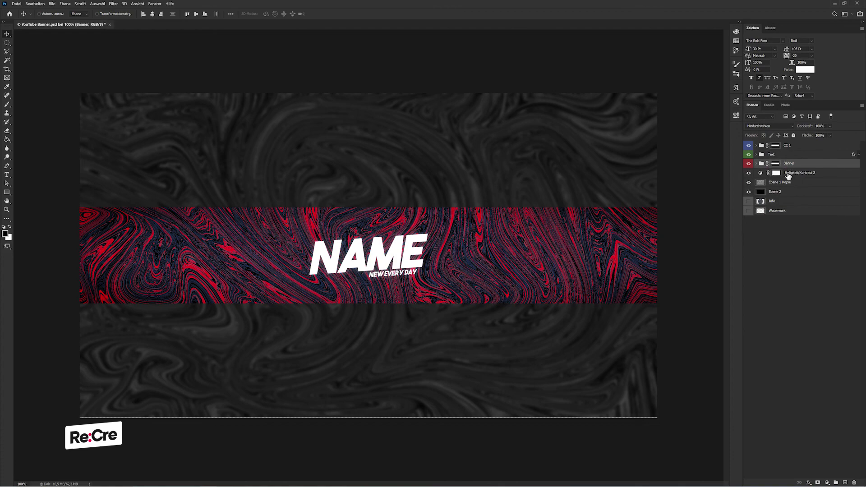
left_click(785, 172)
left_click(776, 190, "shift")
key("ctrl+g")
double_click(774, 173)
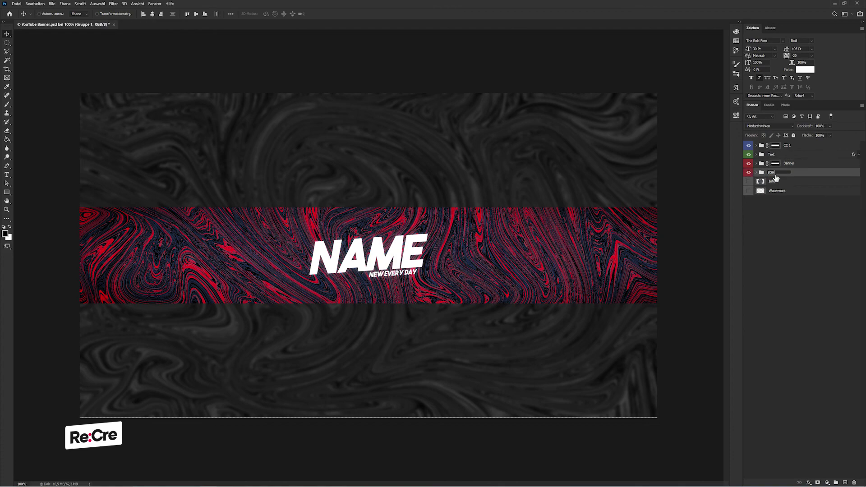
type("BGH")
key("BackSpace")
key("Return")
- Rename the layers inside the BG group to CC, BG and BG Color
left_click(756, 172)
left_click(795, 183)
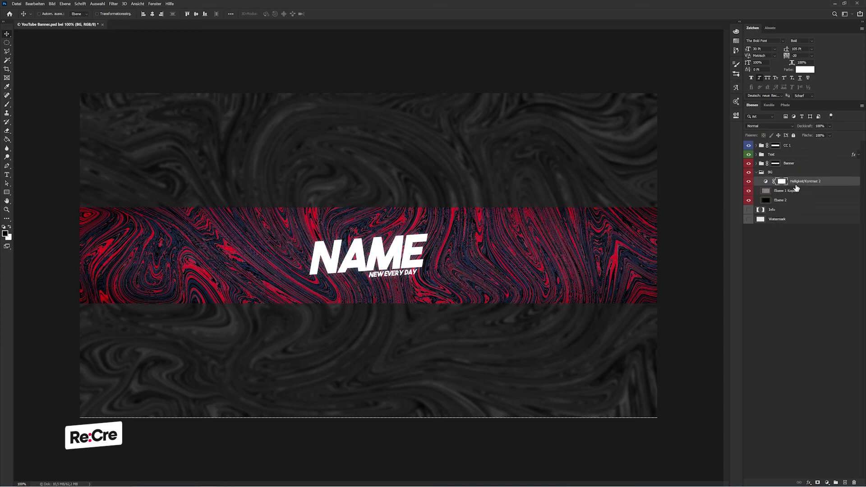
double_click(798, 182)
type("CC")
key("Tab")
type("BG")
key("Tab")
type("B")
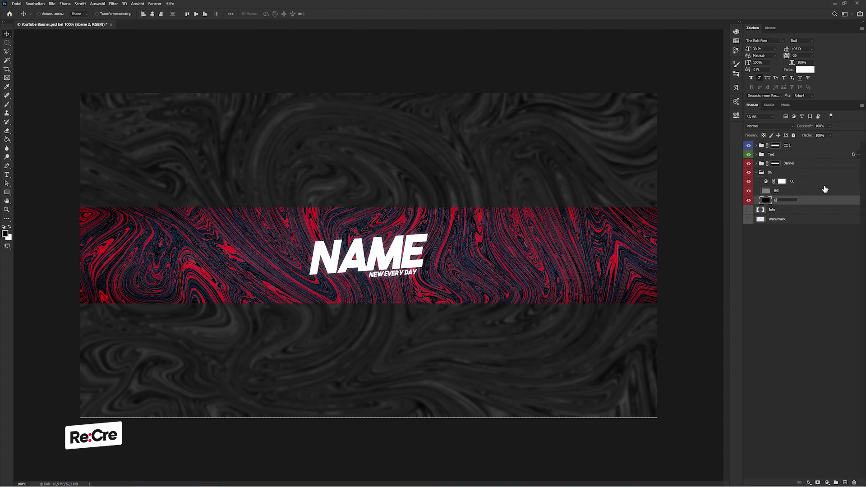
type("BG Color")
key("Return")
- Give the CC layer in the BG group a blue colour label
left_click(778, 181)
right_click(778, 182)
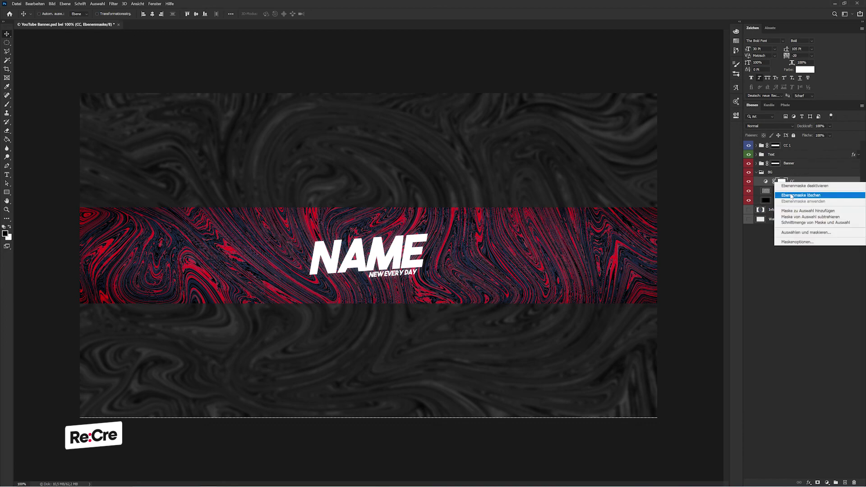
key("Escape")
right_click(779, 183)
left_click(767, 447)
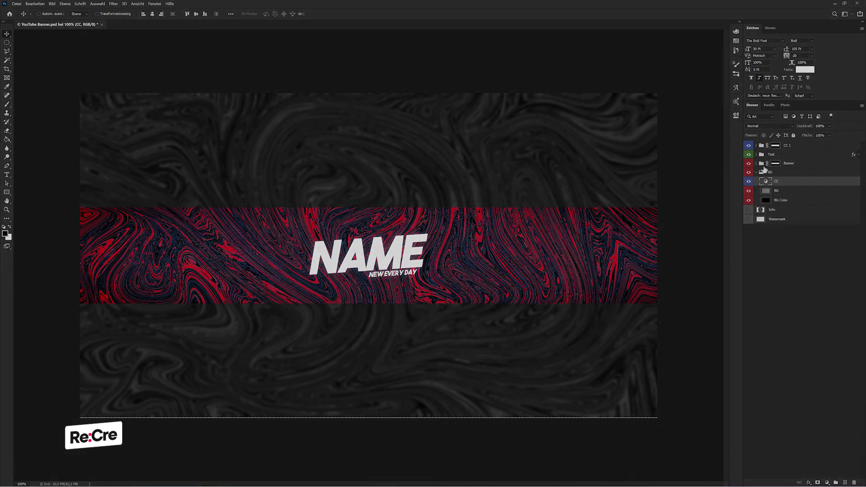